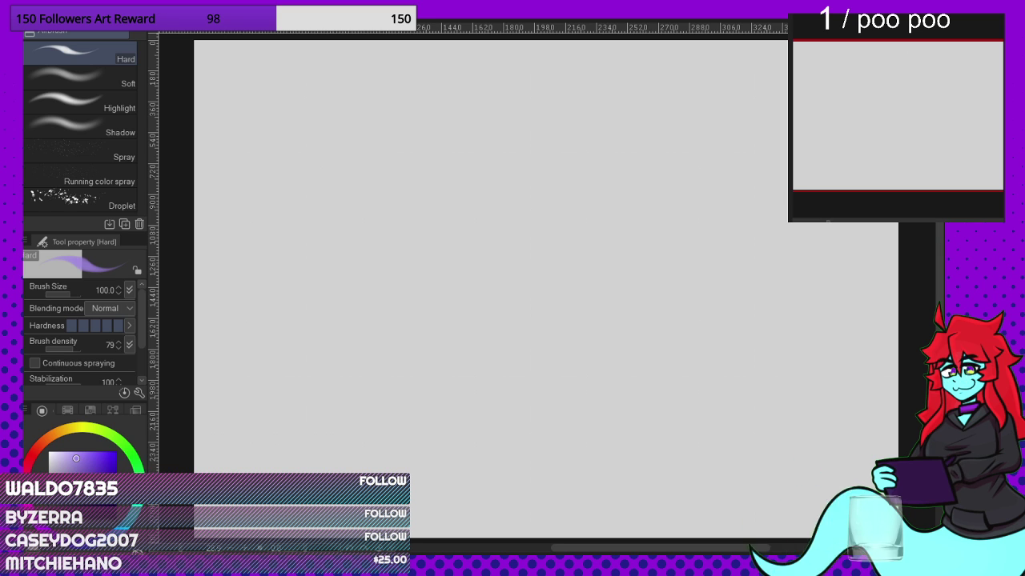
Step: Paste the portrait and egg reference sheets, placing the portrait sheet enlarged below the egg sheet
key("ctrl+v")
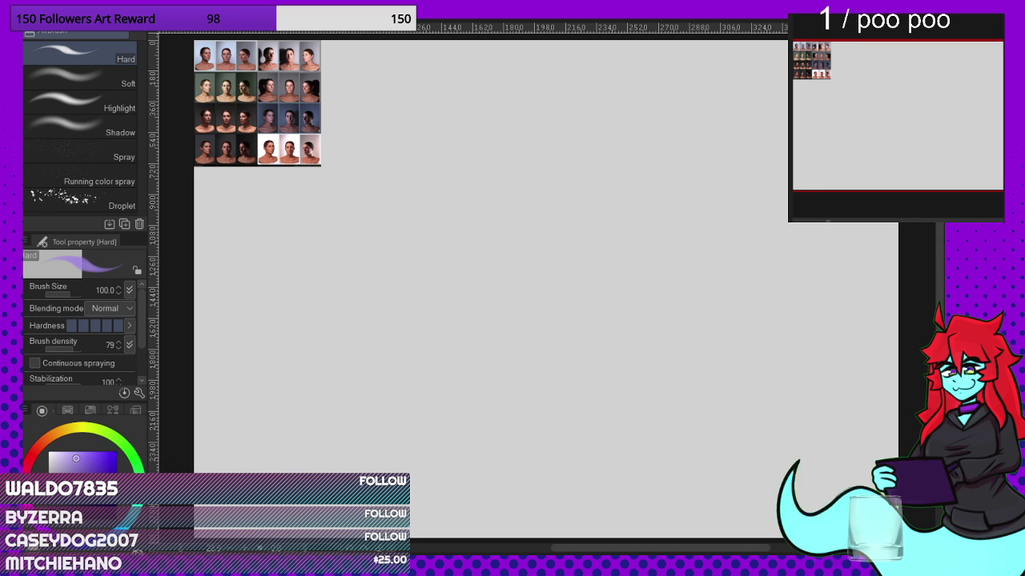
key("ctrl+v")
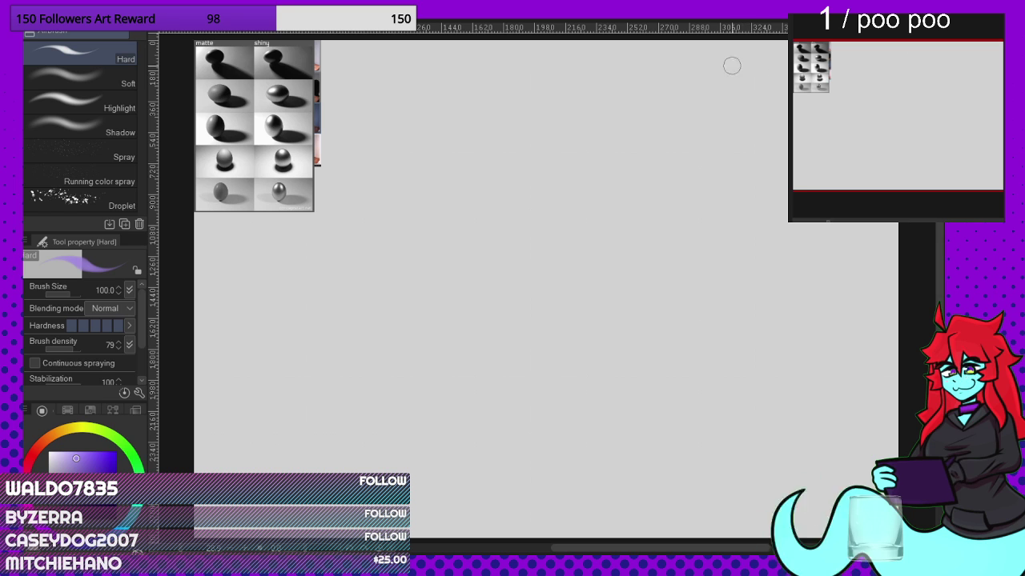
key("ctrl+t")
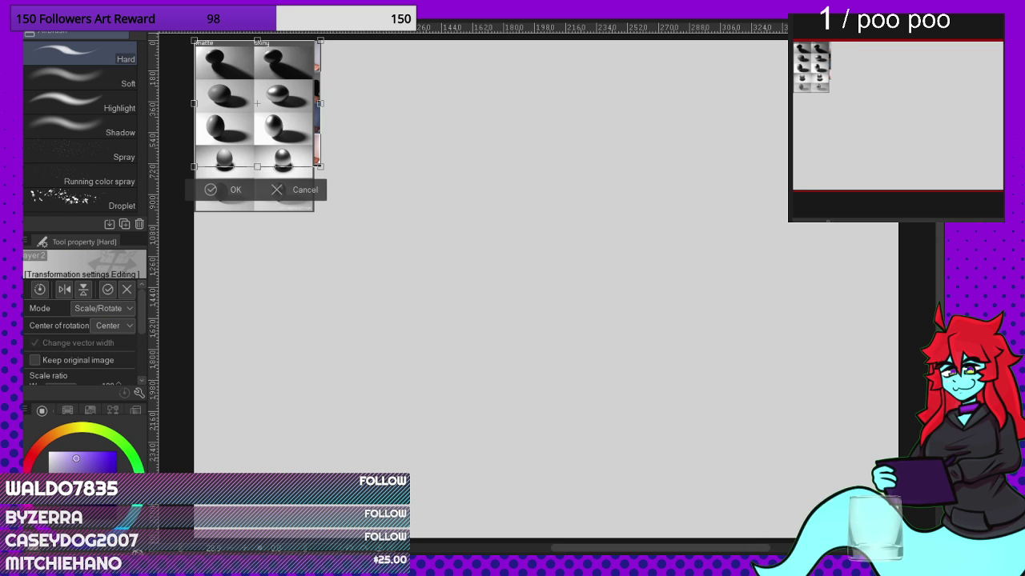
left_click_drag(299, 108, 298, 281)
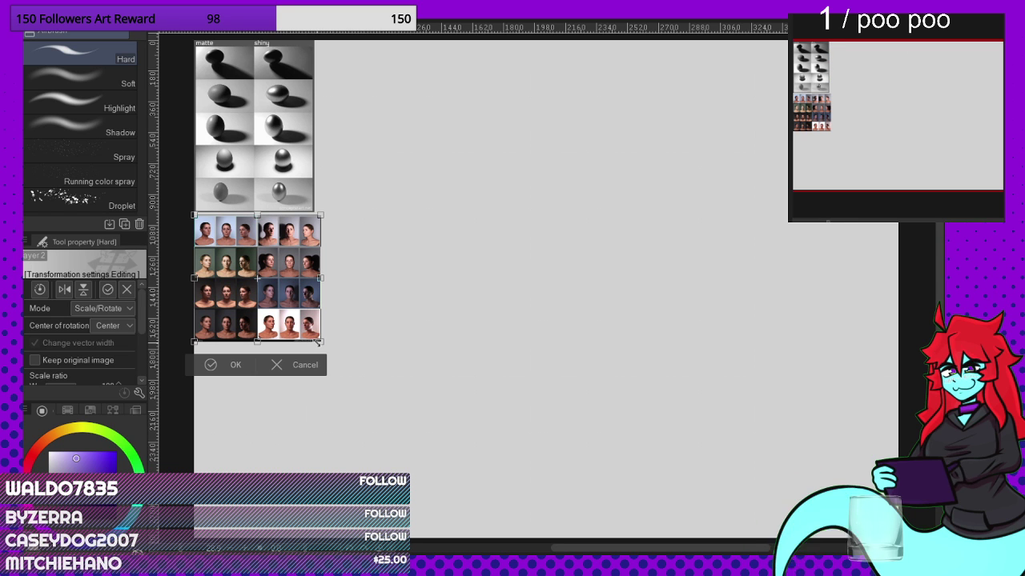
left_click_drag(319, 342, 381, 402)
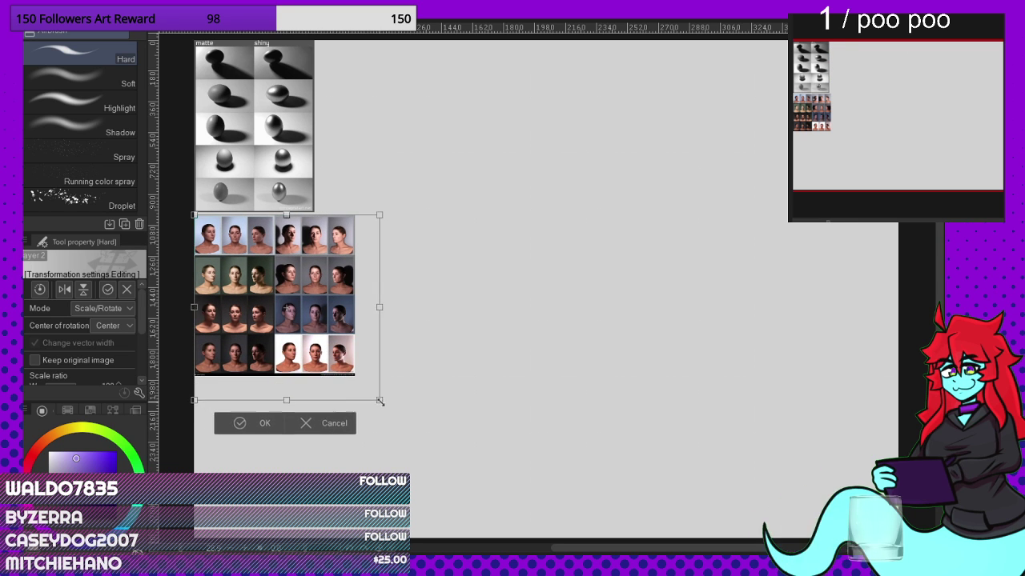
left_click_drag(325, 283, 327, 340)
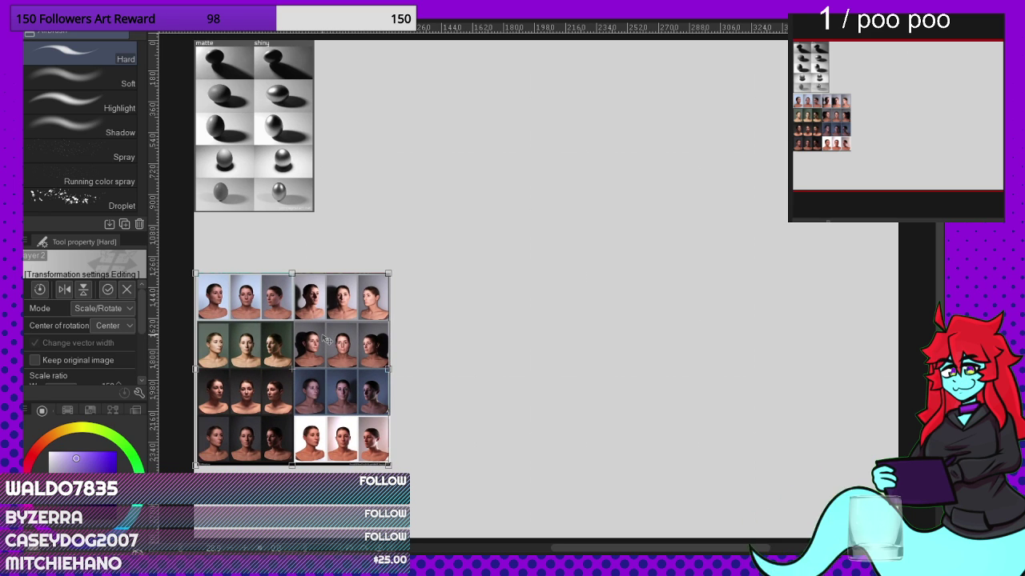
key("Return")
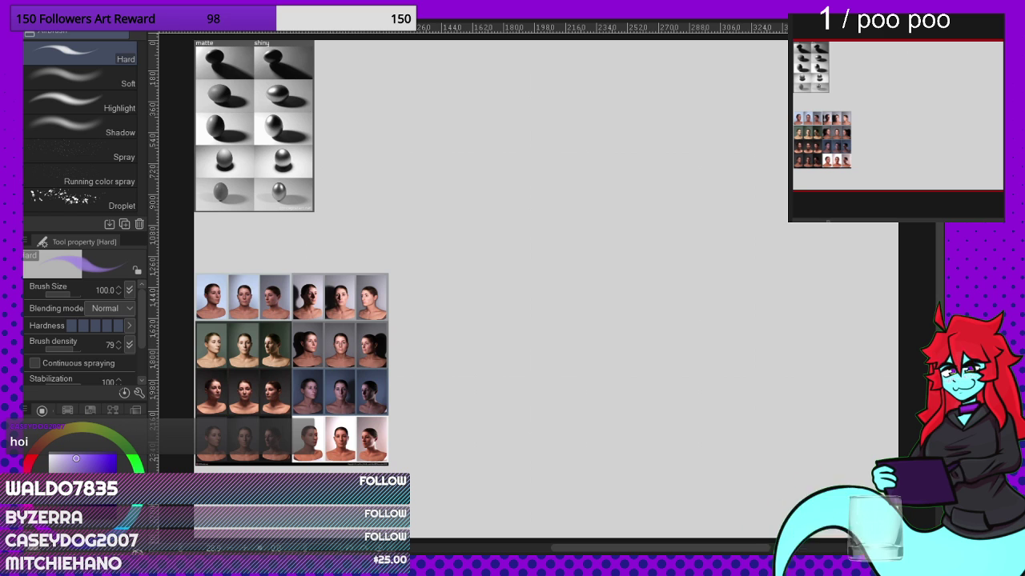
Step: Enlarge the portrait sheet down to the canvas's lower edge and scale up the egg sheet until it reaches the portraits
key("ctrl+t")
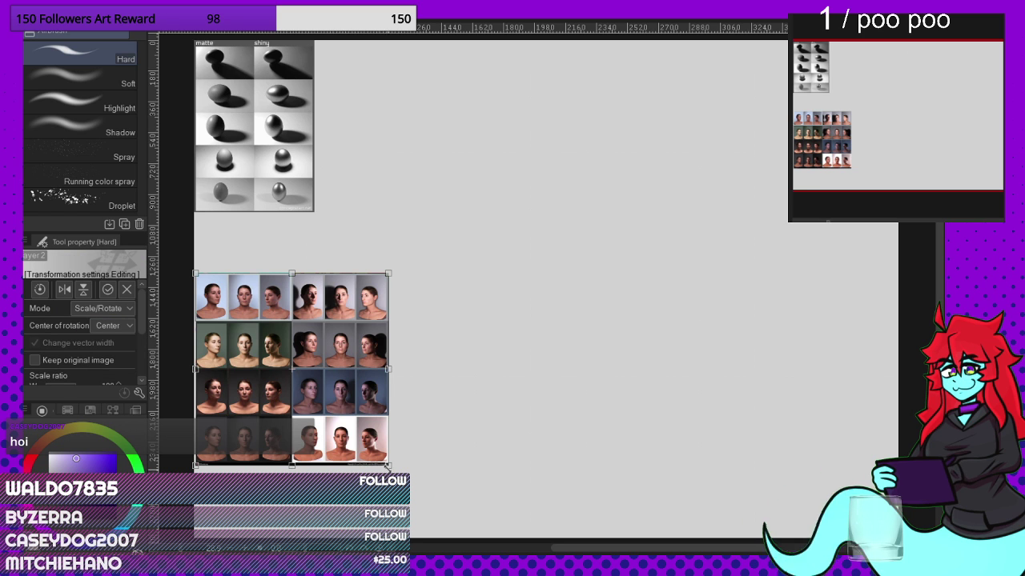
left_click_drag(388, 464, 469, 548)
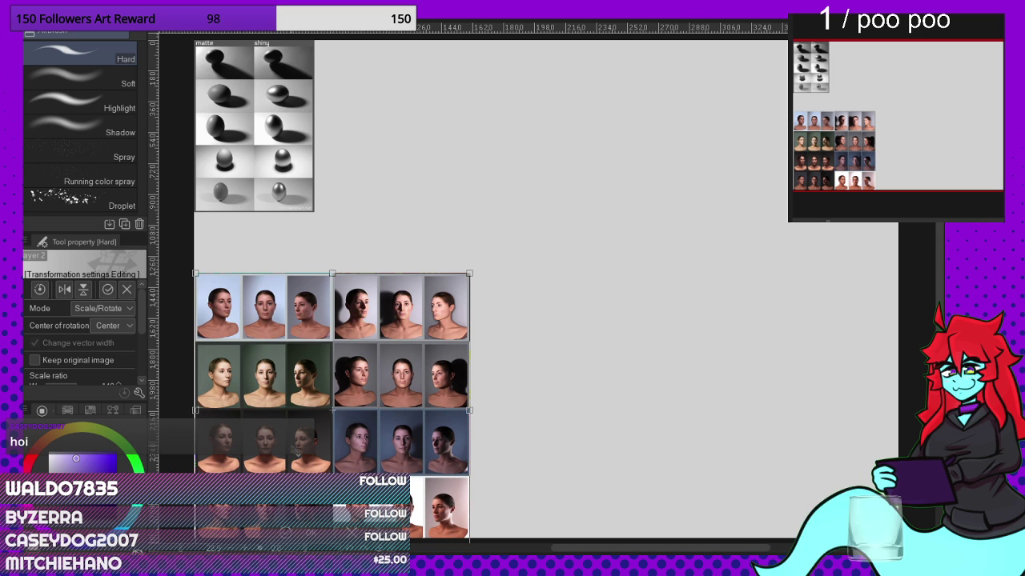
key("Return")
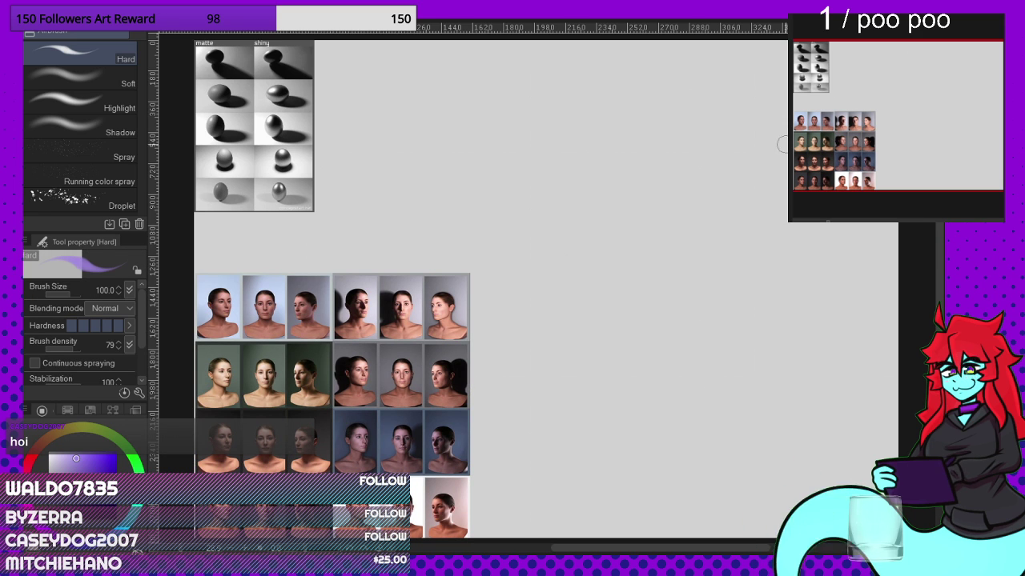
key("ctrl+t")
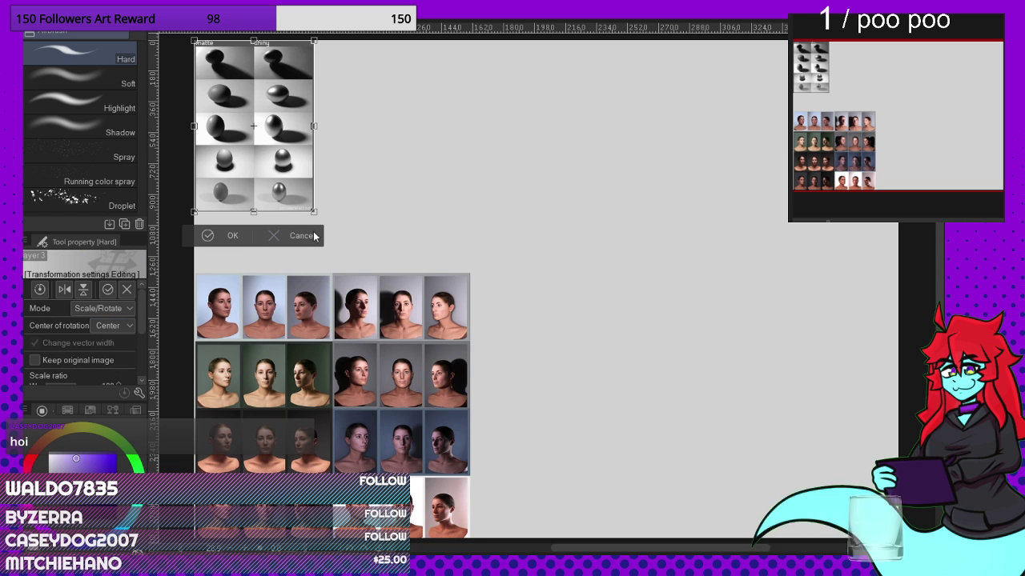
left_click_drag(341, 269, 358, 281)
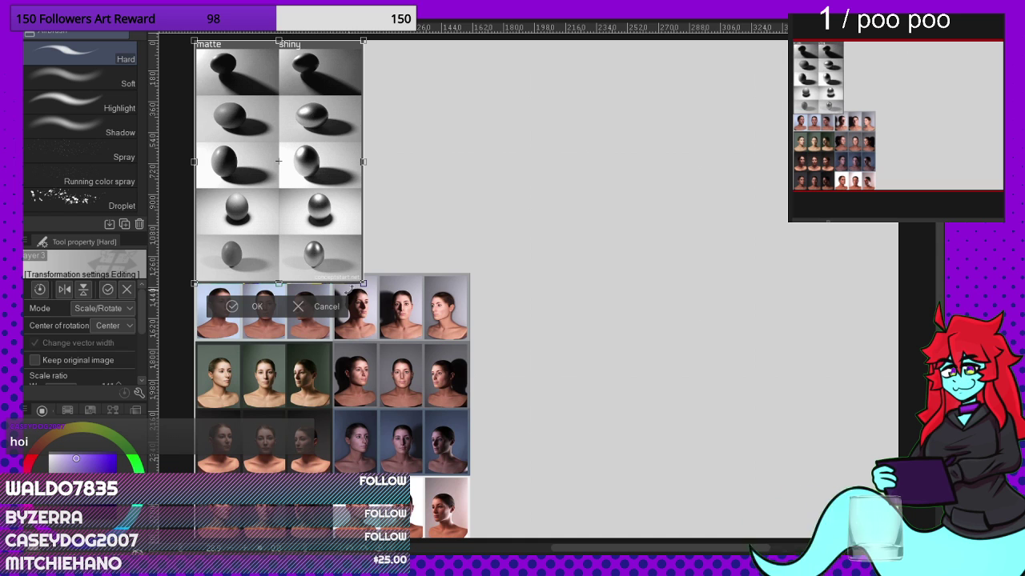
left_click(245, 302)
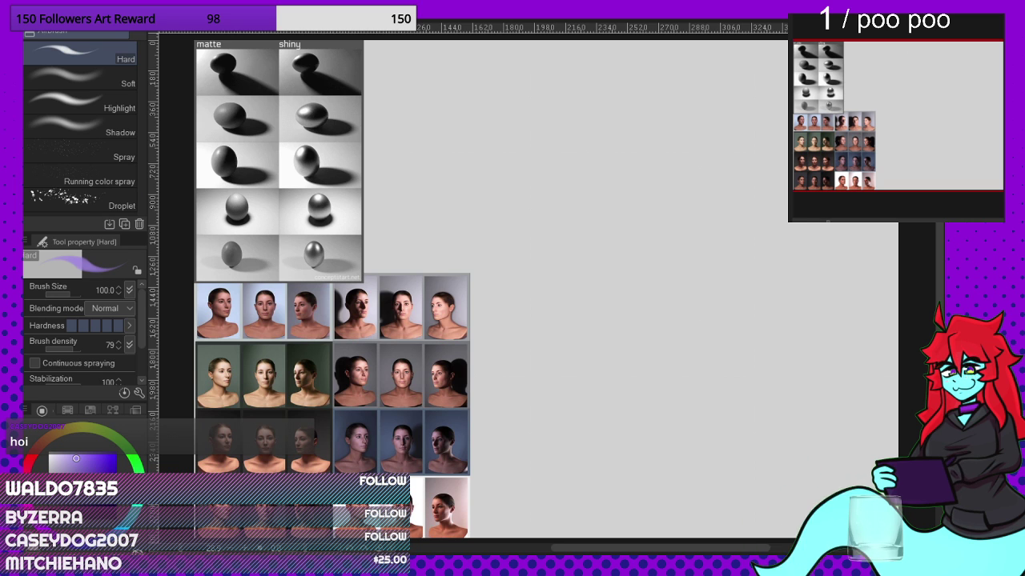
Step: Set the drawing colour to a dark red and choose the Darker pencil
key("p")
left_click(32, 460)
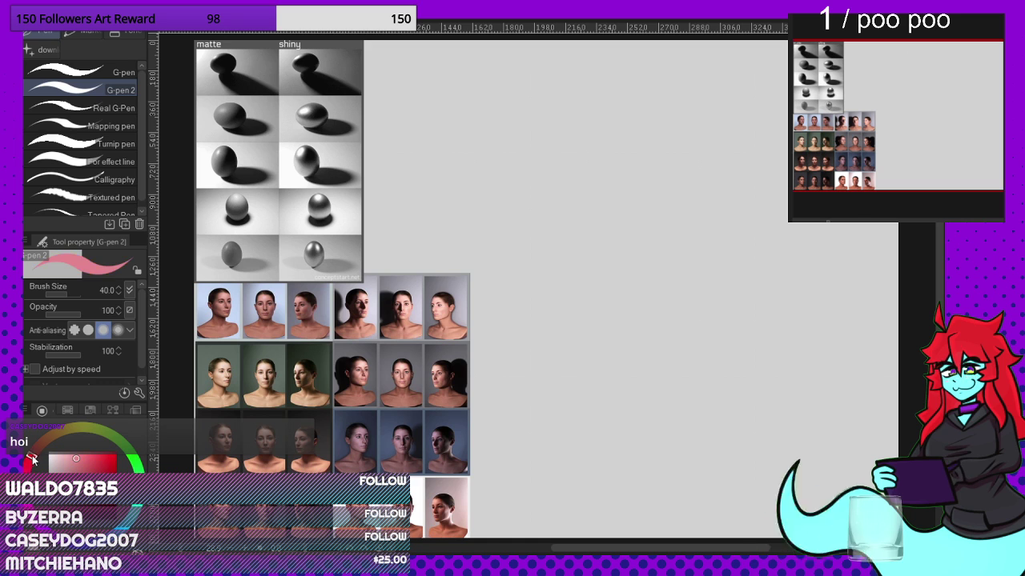
left_click_drag(33, 459, 33, 452)
left_click(100, 473)
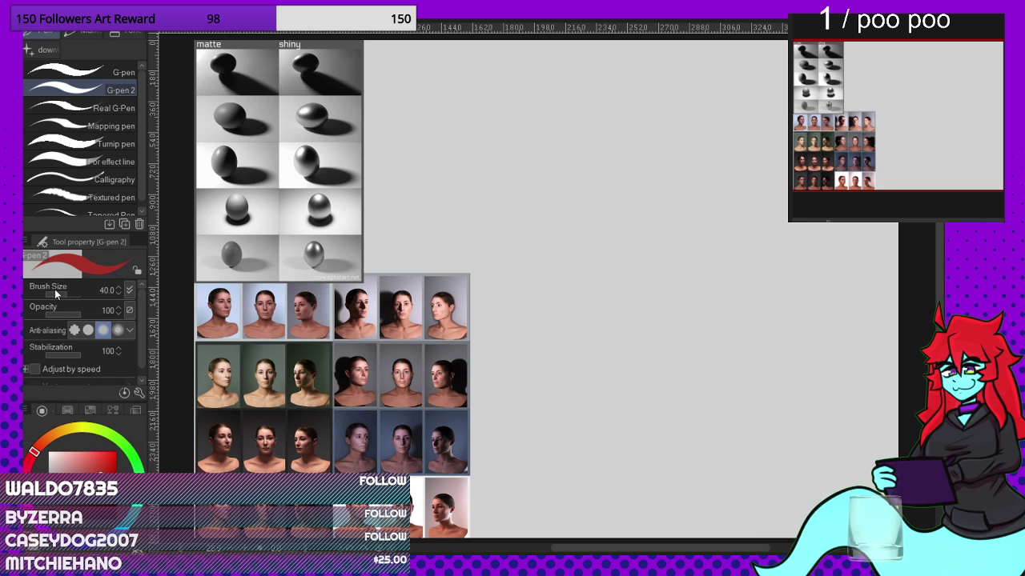
key("p")
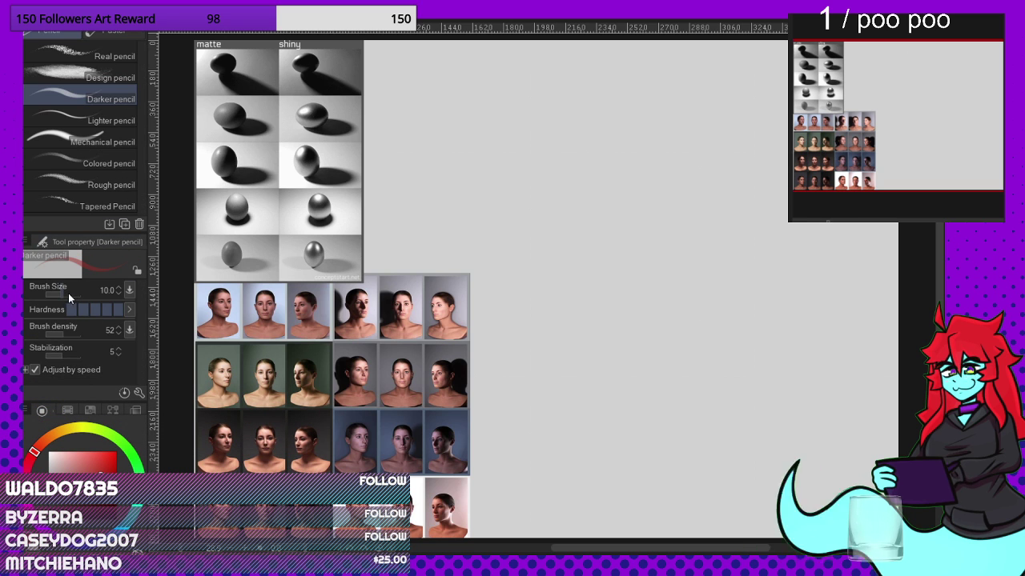
Step: Handwrite the title "Study Stream #1" along the canvas's upper edge with the Darker pencil at brush size 80
left_click_drag(73, 297, 62, 295)
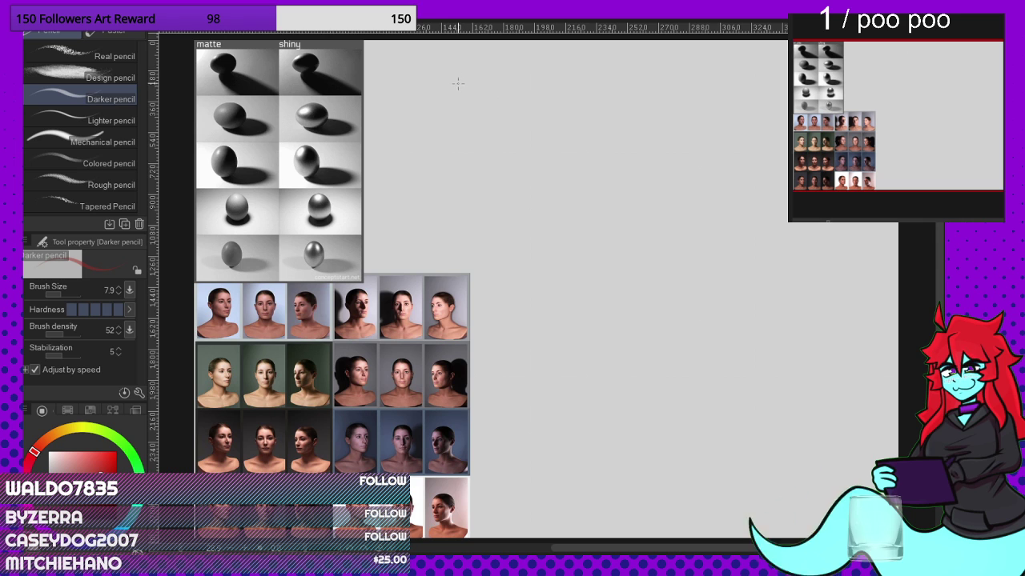
key("bracketright")
key("bracketright")
key("bracketright")
key("bracketright")
key("bracketright")
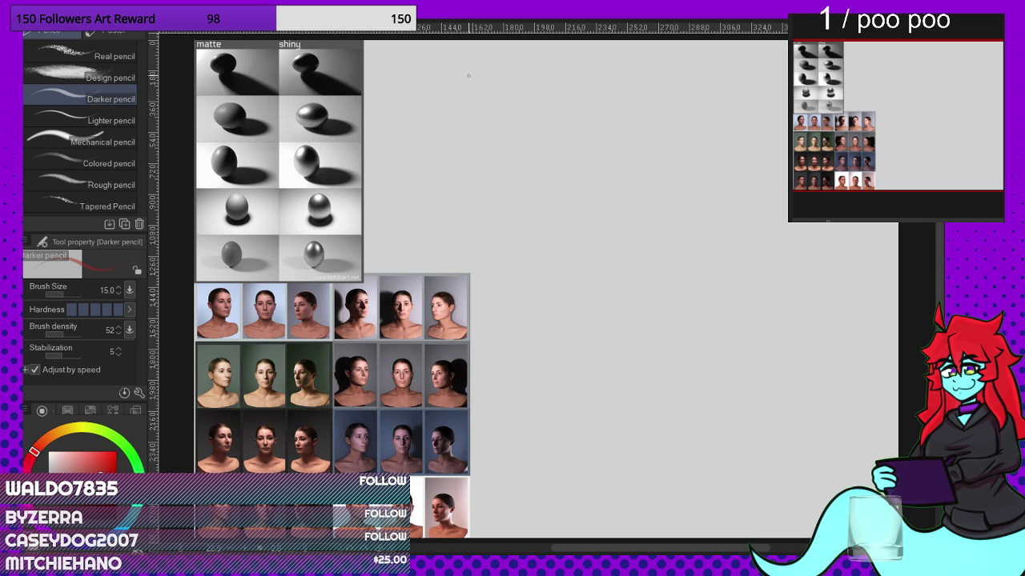
key("bracketright")
key("bracketright")
key("bracketright")
key("bracketright")
key("bracketright")
key("bracketright")
key("bracketright")
key("bracketright")
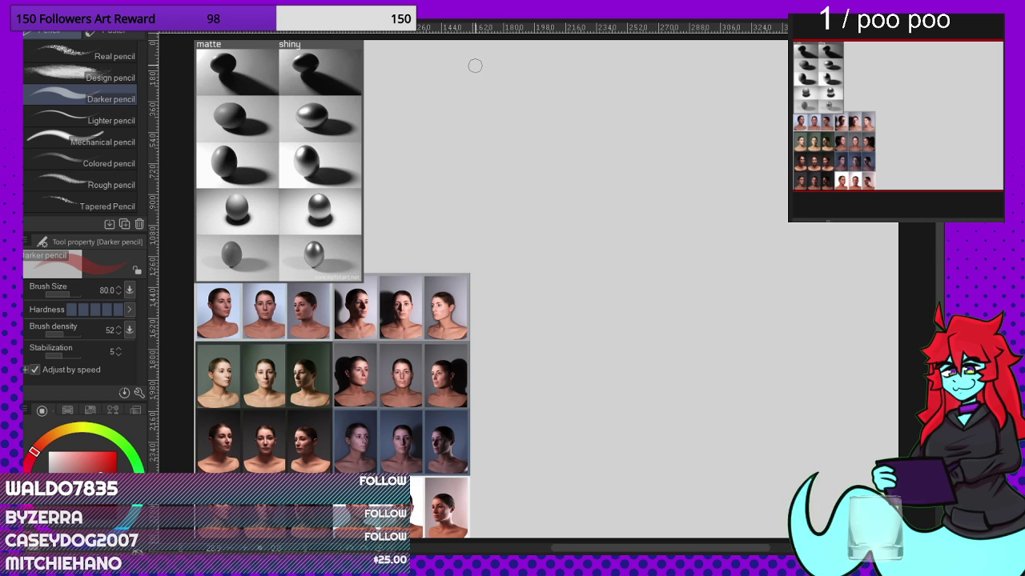
mouse_move(490, 51)
left_mouse_down()
mouse_move(470, 60)
mouse_move(466, 90)
mouse_move(506, 96)
mouse_move(527, 71)
mouse_move(551, 98)
left_mouse_up()
mouse_move(564, 49)
left_mouse_down()
mouse_move(550, 89)
mouse_move(571, 85)
mouse_move(581, 109)
left_mouse_up()
mouse_move(634, 63)
left_mouse_down()
mouse_move(610, 97)
mouse_move(645, 94)
mouse_move(665, 72)
mouse_move(695, 94)
mouse_move(735, 98)
left_mouse_up()
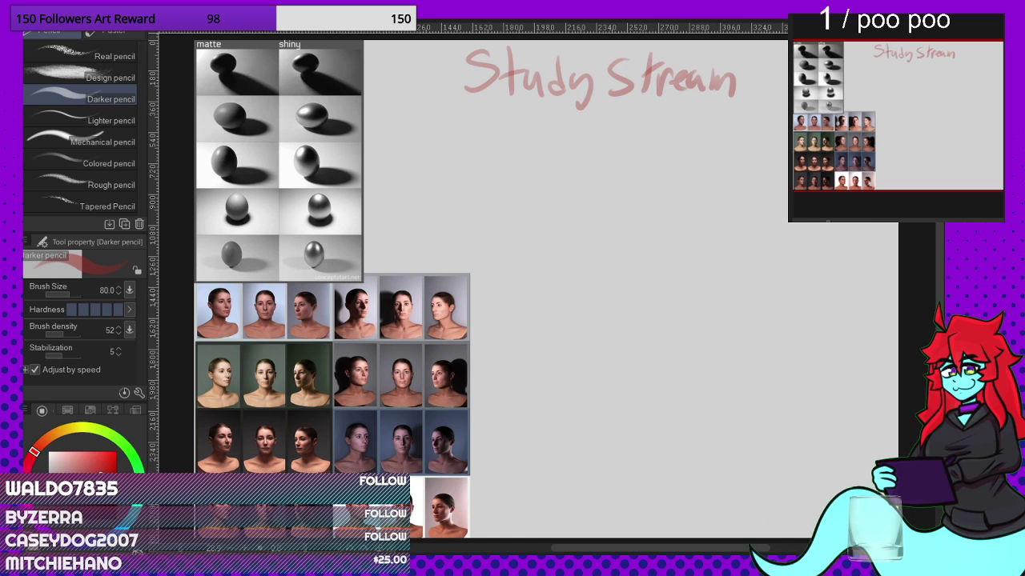
left_click_drag(765, 54, 760, 89)
mouse_move(778, 53)
left_mouse_down()
mouse_move(773, 92)
mouse_move(783, 65)
mouse_move(810, 96)
left_mouse_up()
left_click_drag(789, 99, 833, 96)
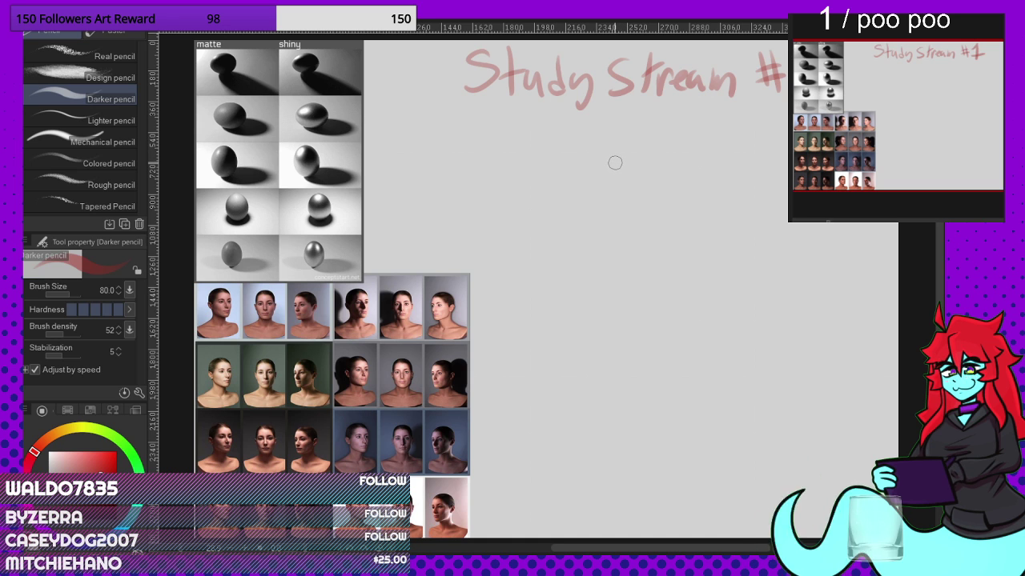
Step: Sketch a vertical and a horizontal guide line crossing beside the egg references, using the pencil at brush size 20
key("bracketleft")
key("bracketleft")
key("bracketleft")
key("bracketleft")
key("bracketleft")
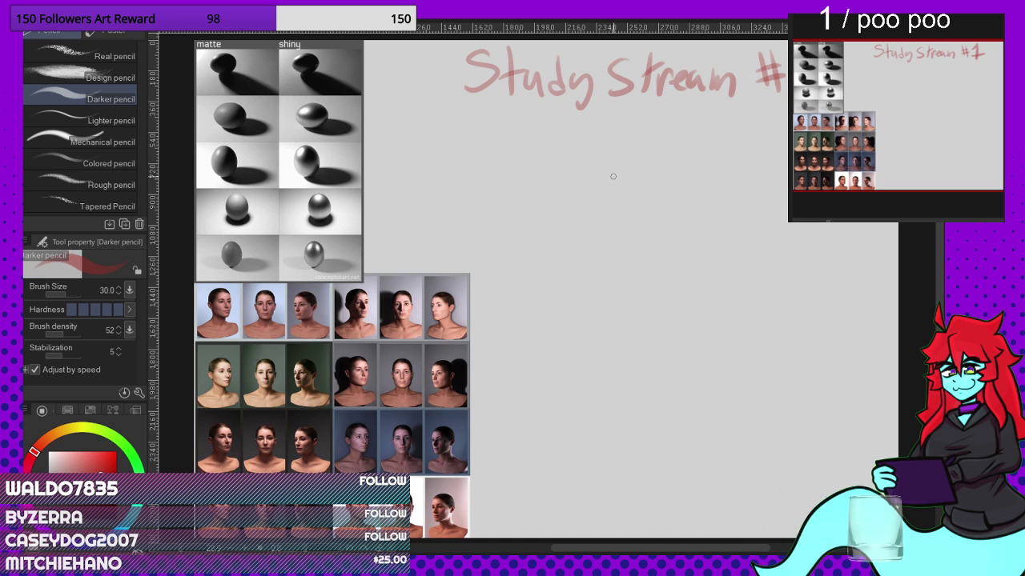
key("bracketleft")
key("bracketleft")
key("bracketleft")
key("bracketleft")
key("bracketleft")
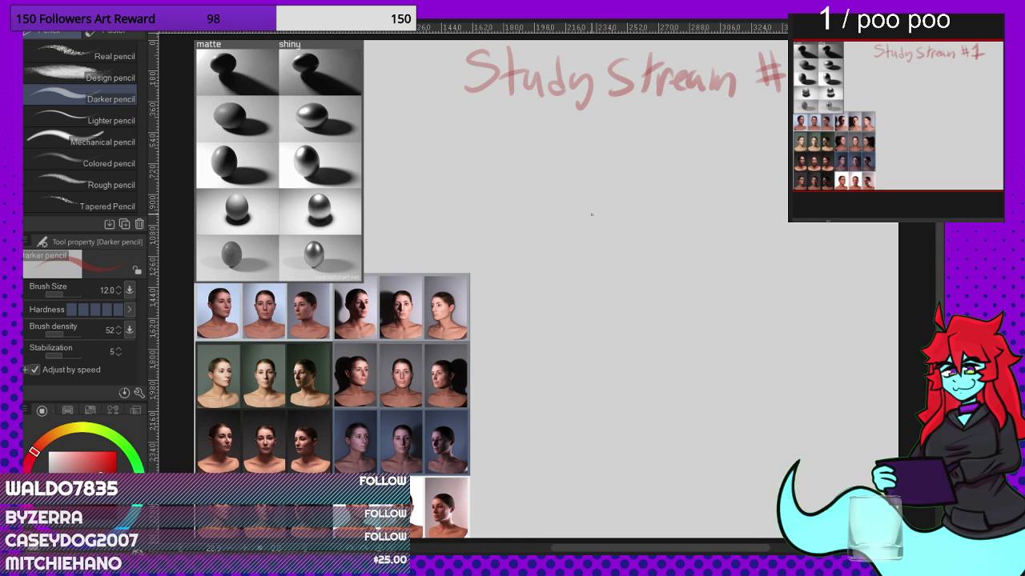
key("bracketright")
key("bracketright")
key("bracketright")
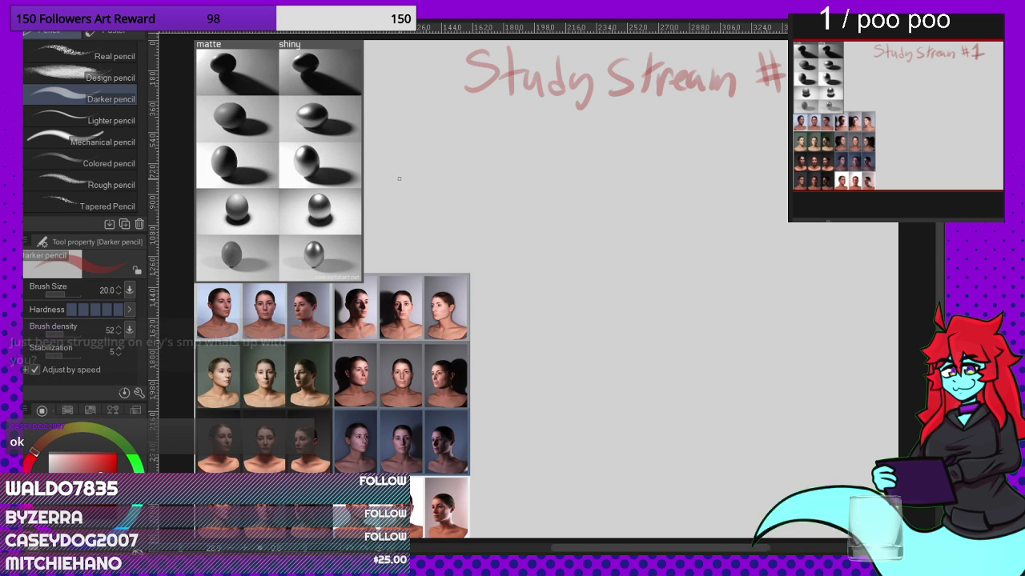
scroll(478, 263, "down", 3)
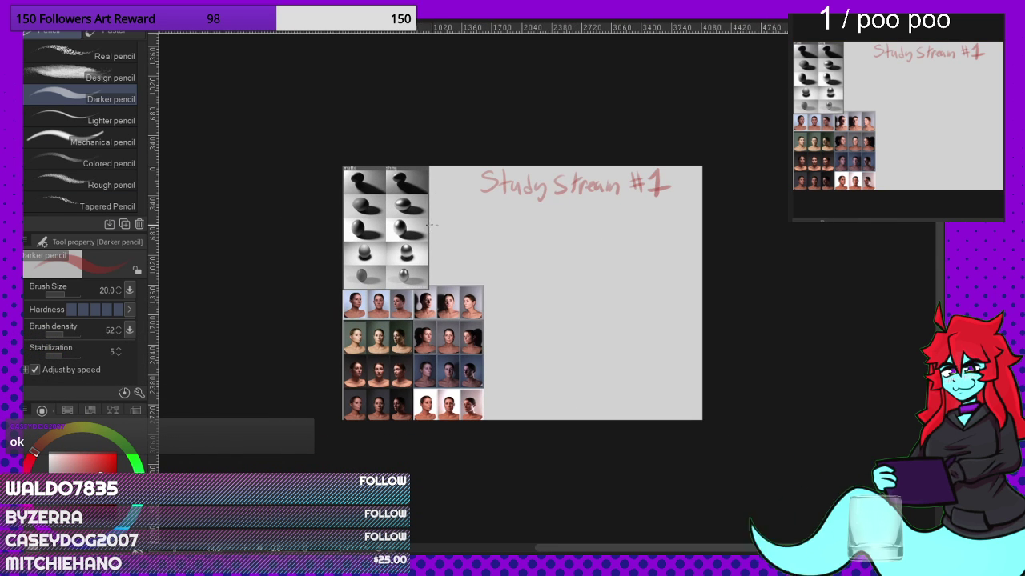
scroll(455, 237, "up", 5)
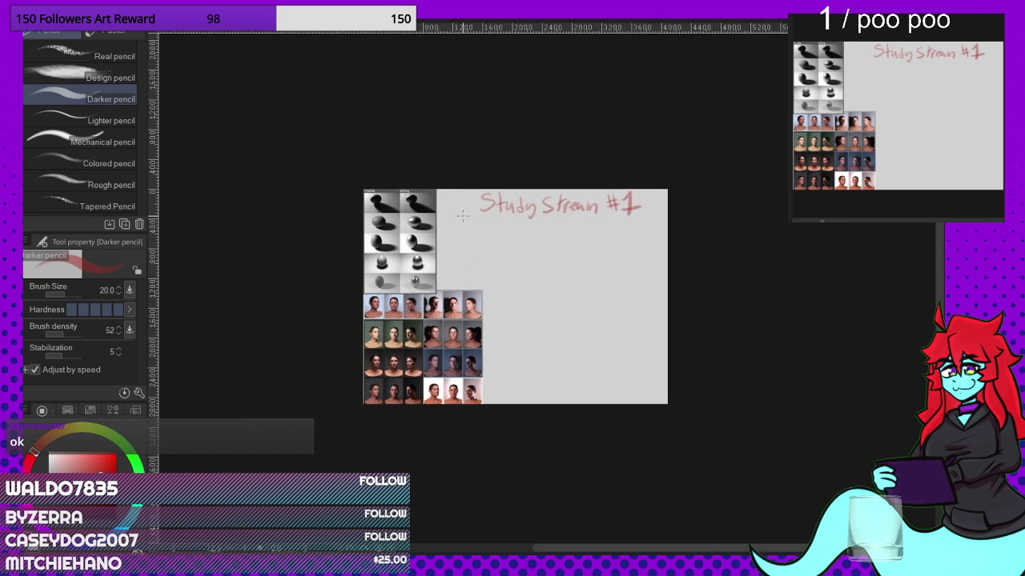
scroll(508, 256, "up", 2)
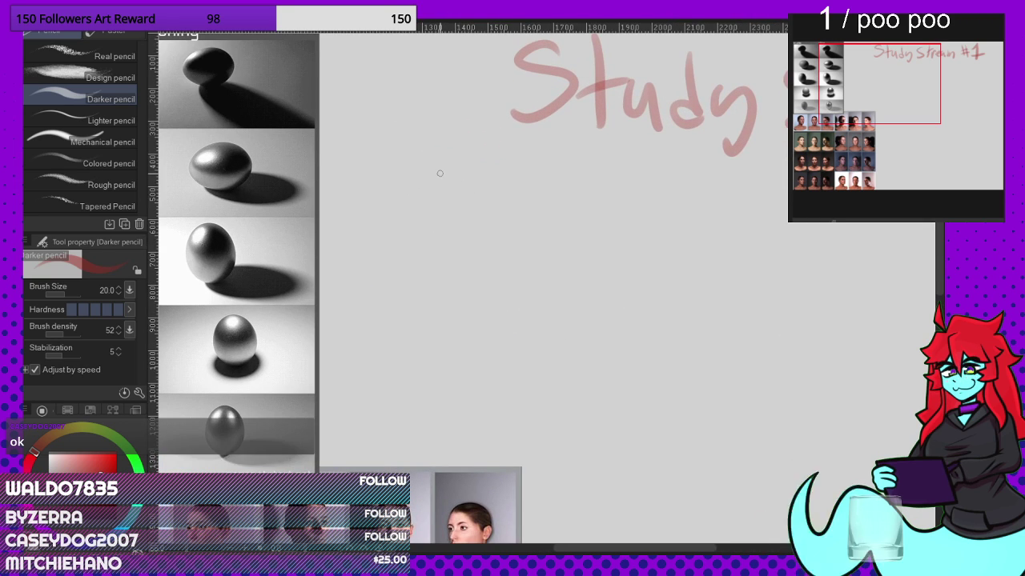
scroll(440, 173, "down", 2)
scroll(504, 281, "up", 1)
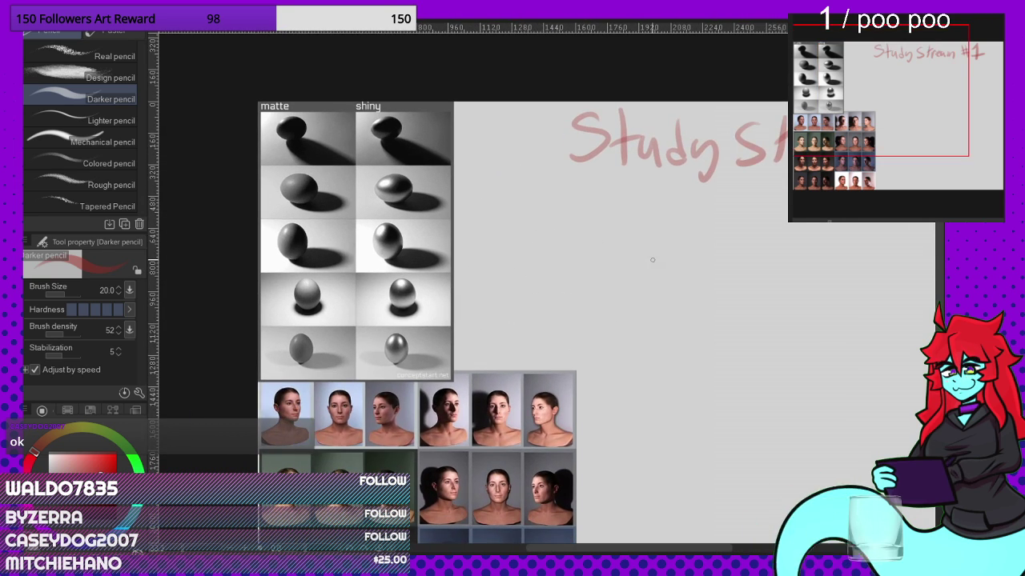
scroll(652, 260, "up", 1)
scroll(600, 259, "up", 1)
mouse_move(530, 221)
left_mouse_down()
mouse_move(620, 209)
mouse_move(533, 214)
left_mouse_up()
key("ctrl+z")
left_click_drag(563, 183, 566, 280)
mouse_move(525, 237)
left_mouse_down()
mouse_move(633, 233)
mouse_move(517, 233)
mouse_move(617, 235)
left_mouse_up()
Step: Mark the four ends of the crossed guide lines with short perpendicular strokes
scroll(551, 240, "up", 1)
left_click_drag(508, 221, 511, 254)
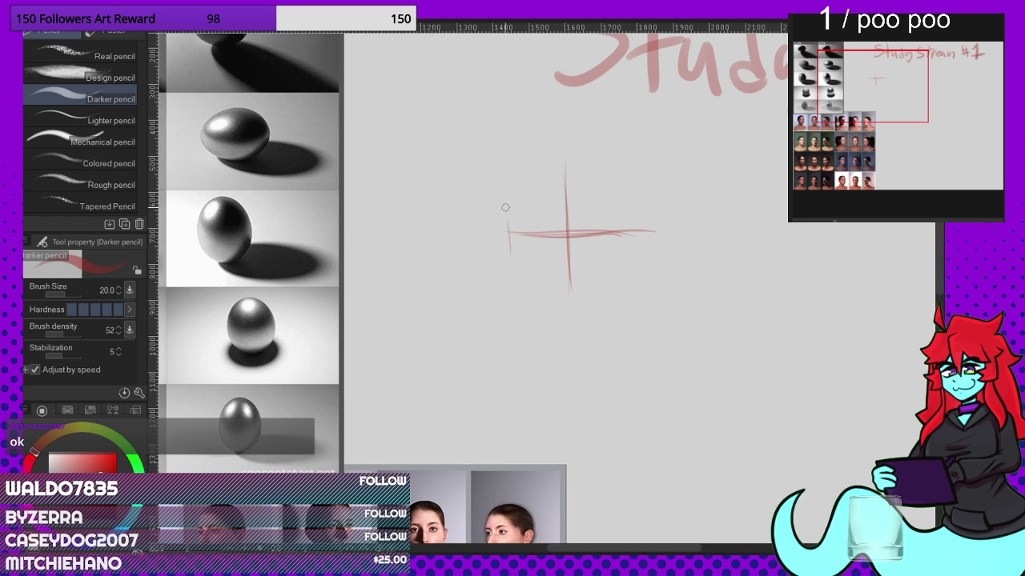
left_click_drag(645, 263, 645, 215)
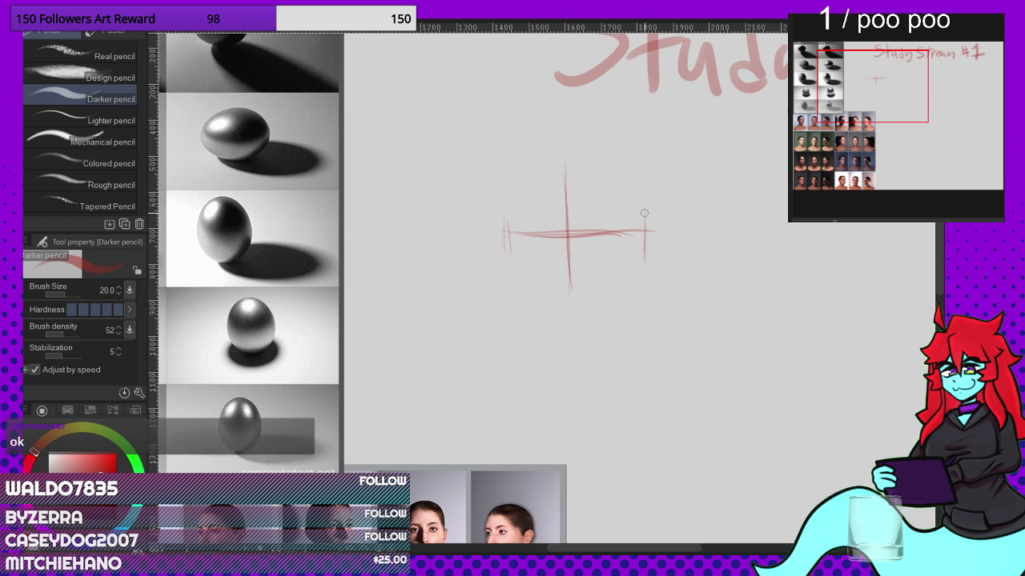
left_click_drag(560, 169, 589, 166)
left_click_drag(555, 293, 594, 295)
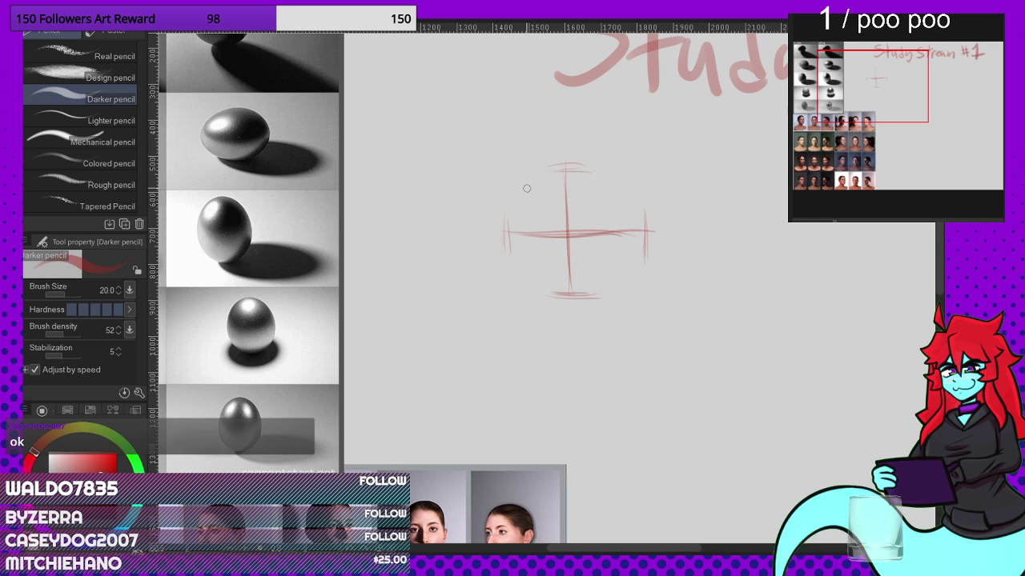
Step: Sketch a circle through the four end marks of the cross and reinforce its outline with repeated strokes
mouse_move(530, 176)
left_mouse_down()
mouse_move(510, 205)
mouse_move(534, 175)
mouse_move(514, 251)
mouse_move(545, 296)
mouse_move(638, 266)
left_mouse_up()
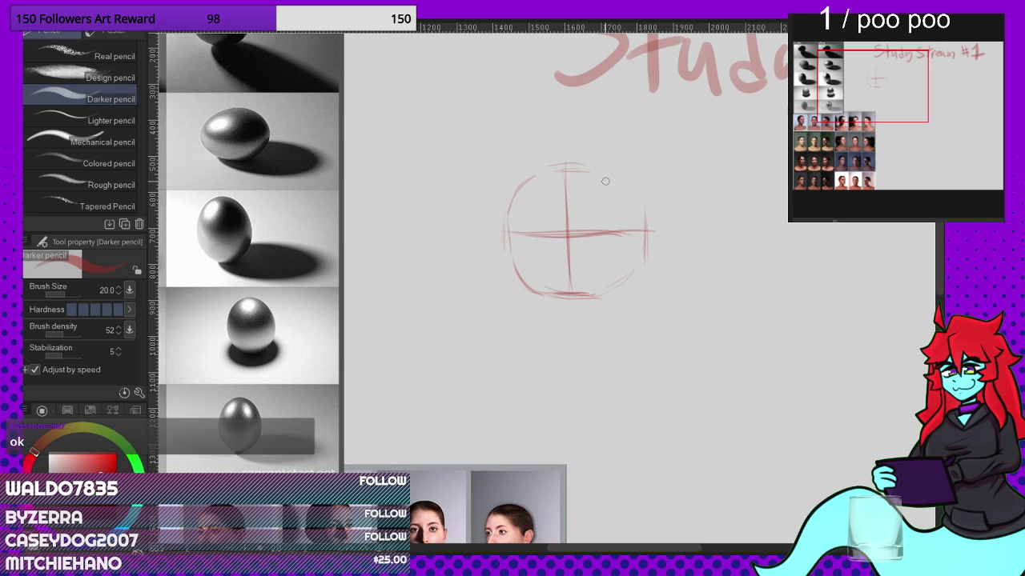
left_click_drag(592, 170, 640, 223)
left_click_drag(590, 169, 640, 222)
mouse_move(633, 202)
left_mouse_down()
mouse_move(555, 169)
mouse_move(514, 281)
mouse_move(513, 244)
mouse_move(544, 284)
mouse_move(583, 307)
mouse_move(568, 295)
mouse_move(635, 276)
mouse_move(582, 300)
mouse_move(625, 271)
mouse_move(645, 217)
mouse_move(642, 227)
mouse_move(620, 180)
mouse_move(562, 161)
mouse_move(576, 167)
mouse_move(503, 209)
mouse_move(506, 258)
mouse_move(524, 274)
mouse_move(646, 234)
mouse_move(619, 171)
mouse_move(630, 193)
mouse_move(569, 163)
mouse_move(582, 164)
mouse_move(530, 189)
mouse_move(504, 253)
mouse_move(578, 302)
mouse_move(564, 301)
mouse_move(615, 282)
mouse_move(646, 255)
mouse_move(636, 265)
mouse_move(646, 226)
mouse_move(607, 162)
mouse_move(614, 172)
mouse_move(549, 169)
mouse_move(575, 163)
mouse_move(533, 185)
mouse_move(506, 210)
mouse_move(501, 238)
left_mouse_up()
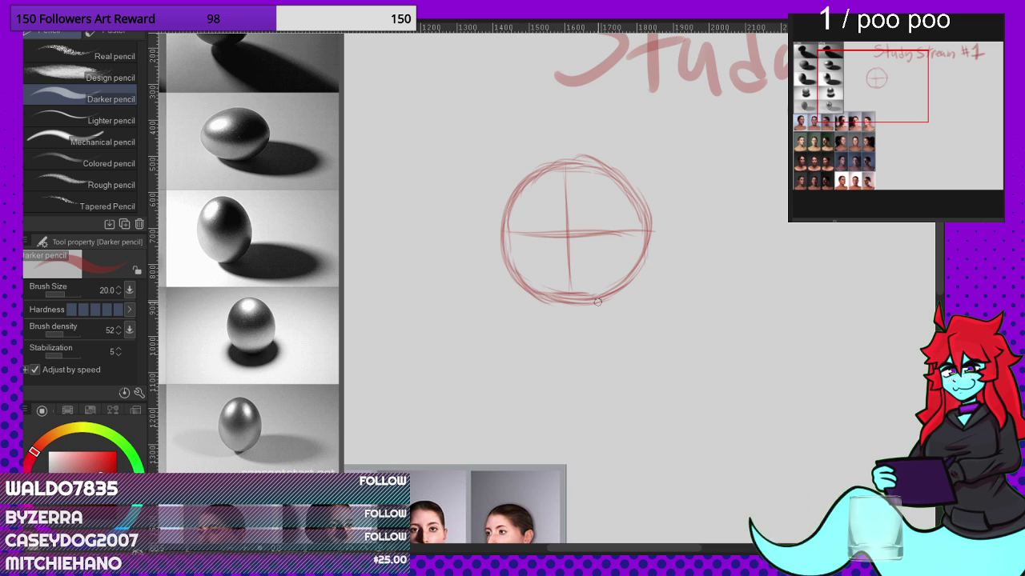
mouse_move(556, 293)
left_mouse_down()
mouse_move(595, 306)
mouse_move(541, 295)
mouse_move(593, 296)
mouse_move(637, 266)
mouse_move(644, 245)
mouse_move(581, 168)
mouse_move(602, 171)
mouse_move(550, 175)
mouse_move(571, 157)
mouse_move(504, 242)
left_mouse_up()
Step: Erase the crossed guide lines inside the circle and clean up its outline
scroll(564, 222, "up", 1)
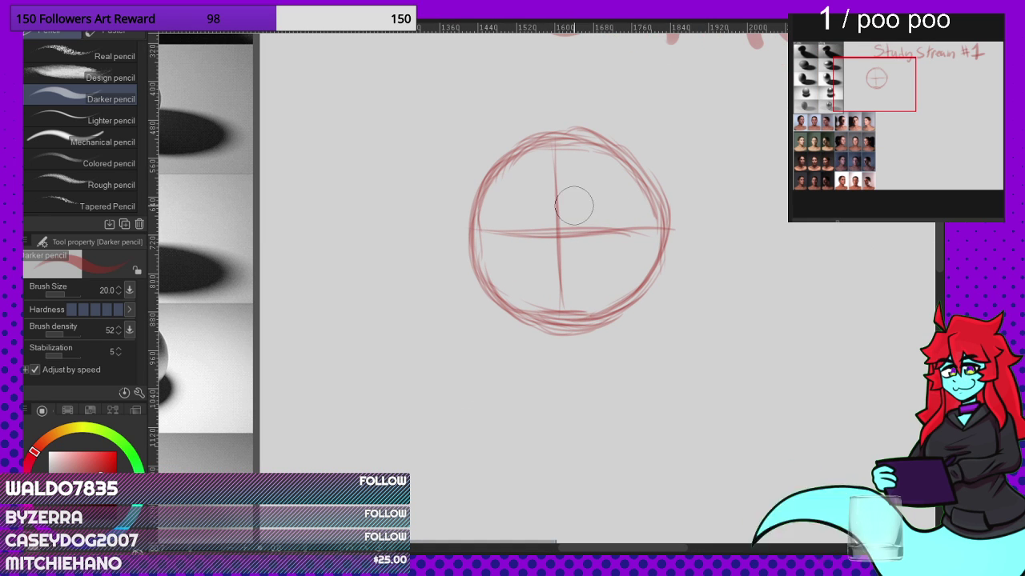
mouse_move(572, 201)
left_mouse_down()
mouse_move(554, 233)
mouse_move(574, 246)
mouse_move(529, 228)
mouse_move(511, 233)
mouse_move(553, 291)
mouse_move(545, 301)
mouse_move(532, 292)
mouse_move(591, 303)
mouse_move(571, 306)
mouse_move(626, 240)
mouse_move(577, 173)
mouse_move(551, 174)
mouse_move(562, 165)
mouse_move(550, 166)
mouse_move(506, 238)
mouse_move(495, 236)
mouse_move(531, 176)
mouse_move(564, 162)
mouse_move(645, 232)
left_mouse_up()
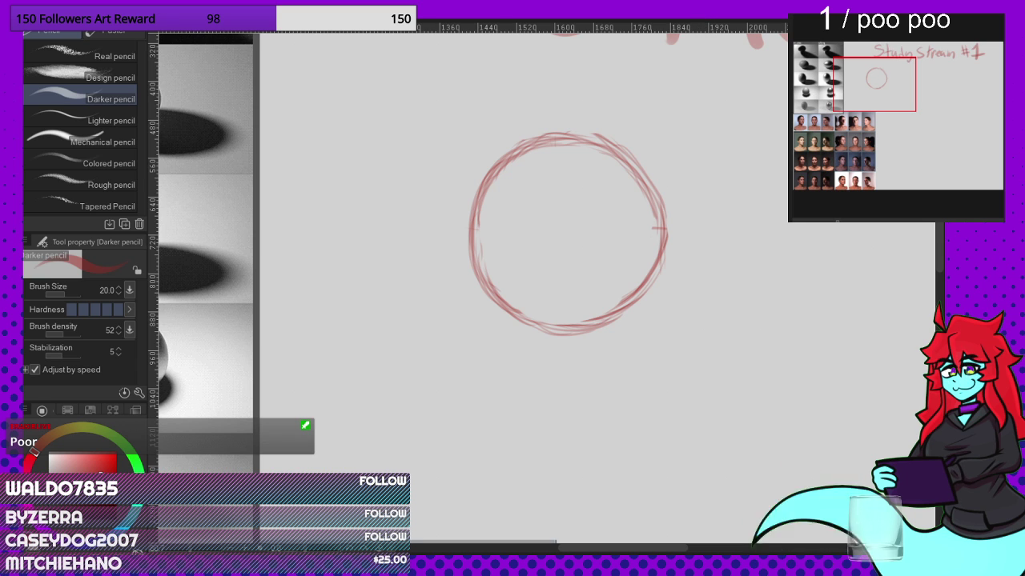
Step: Darken the sketched circle's outline all the way around with repeated overlapping strokes of the Darker pencil at brush size 20
scroll(573, 195, "down", 2)
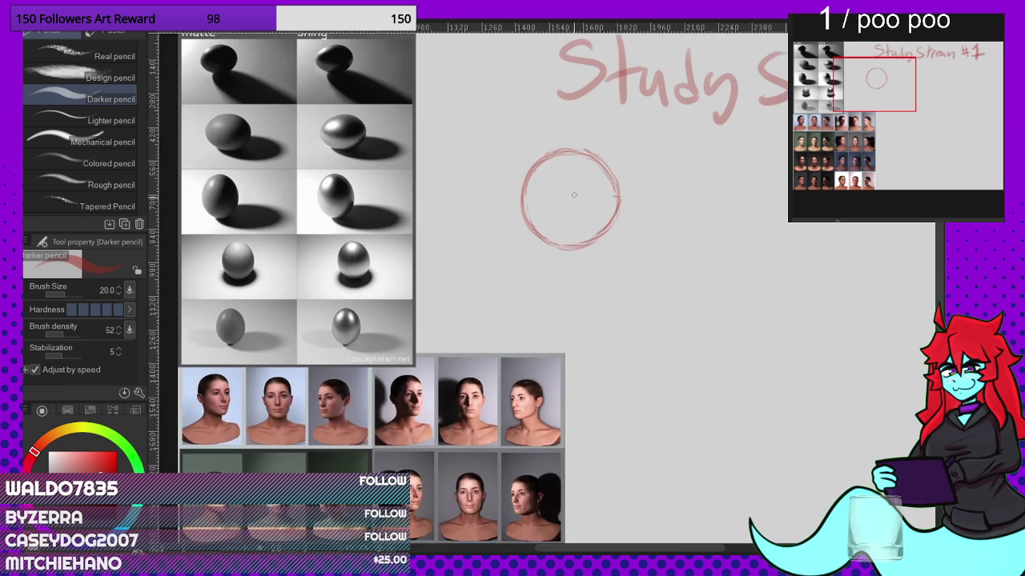
scroll(573, 195, "down", 1)
scroll(605, 153, "up", 5)
left_click_drag(523, 136, 606, 143)
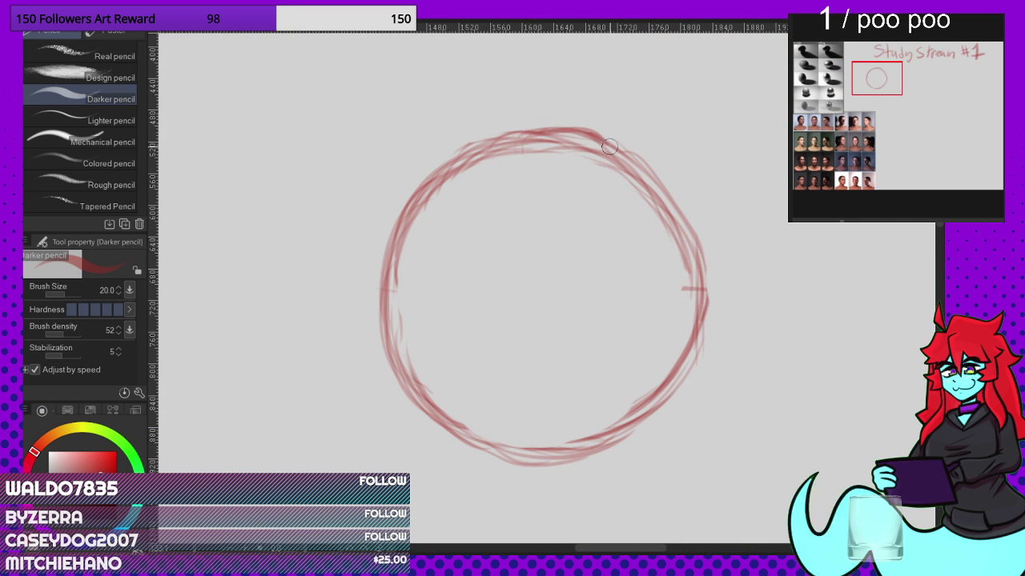
left_click_drag(541, 133, 619, 162)
mouse_move(510, 138)
left_mouse_down()
mouse_move(627, 161)
mouse_move(679, 229)
left_mouse_up()
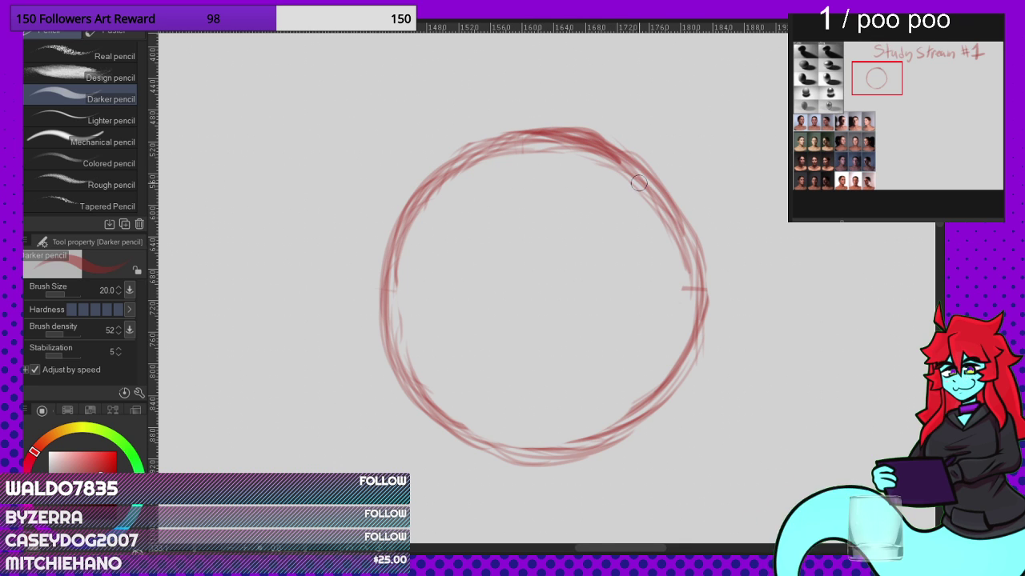
left_click_drag(639, 183, 701, 313)
left_click_drag(684, 244, 694, 344)
mouse_move(455, 435)
left_mouse_down()
mouse_move(502, 454)
mouse_move(584, 452)
mouse_move(642, 418)
left_mouse_up()
mouse_move(392, 348)
left_mouse_down()
mouse_move(406, 249)
mouse_move(463, 175)
mouse_move(565, 136)
mouse_move(453, 157)
left_mouse_up()
mouse_move(521, 141)
left_mouse_down()
mouse_move(440, 172)
mouse_move(625, 154)
mouse_move(669, 210)
left_mouse_up()
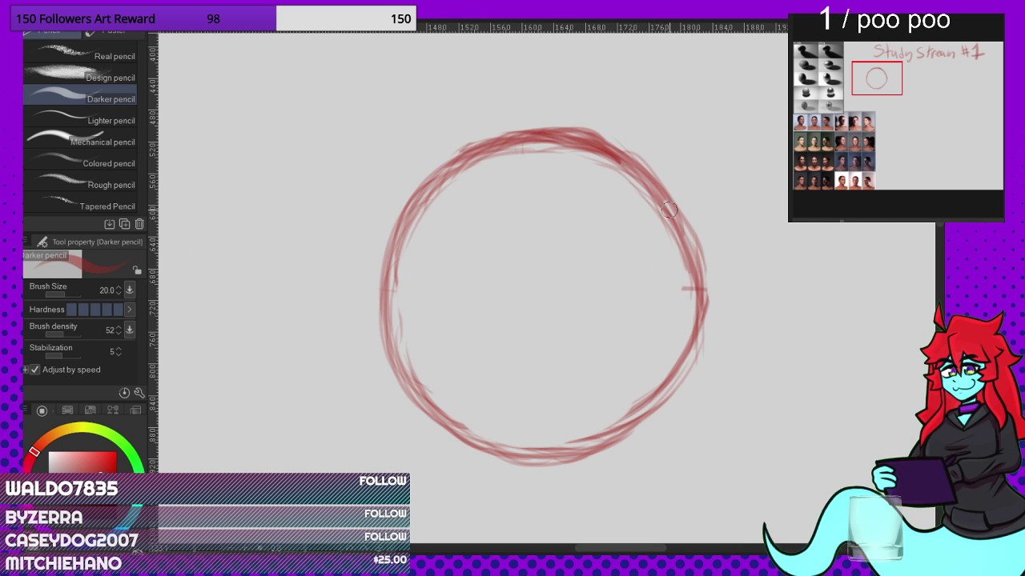
mouse_move(622, 167)
left_mouse_down()
mouse_move(689, 262)
mouse_move(693, 290)
left_mouse_up()
scroll(498, 181, "down", 3)
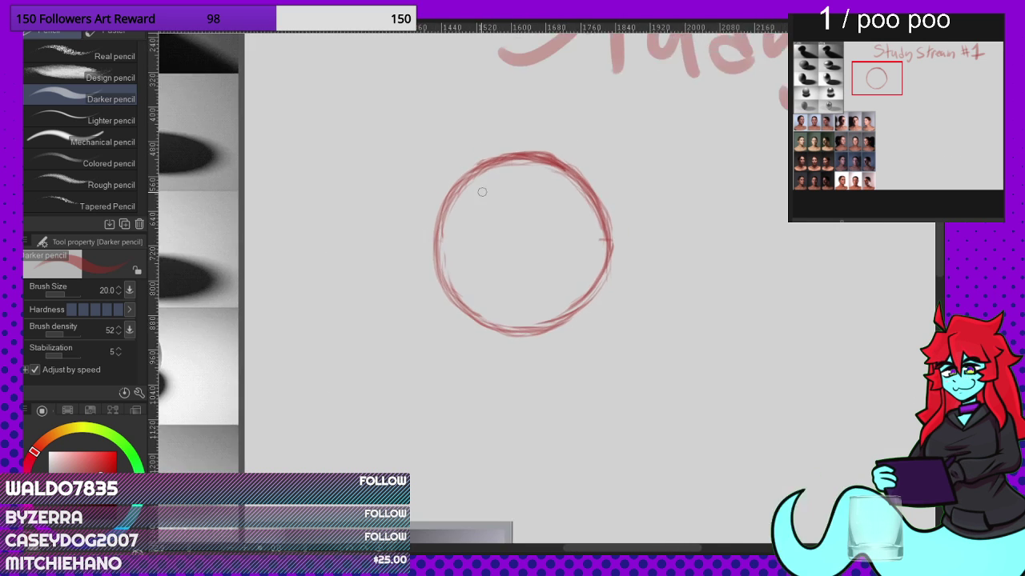
scroll(482, 192, "down", 2)
scroll(435, 270, "up", 3)
mouse_move(434, 270)
left_mouse_down()
mouse_move(464, 324)
mouse_move(520, 341)
left_mouse_up()
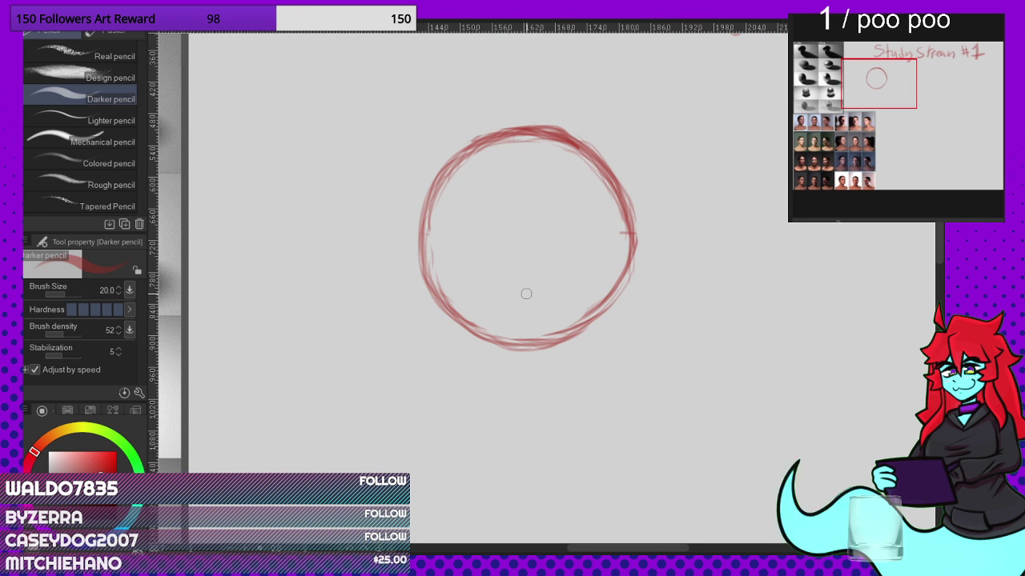
Step: Sketch an oval highlight, curved shading boundaries and a lower-edge reflected-light shape inside the circle, following the shiny egg references
scroll(560, 240, "down", 4)
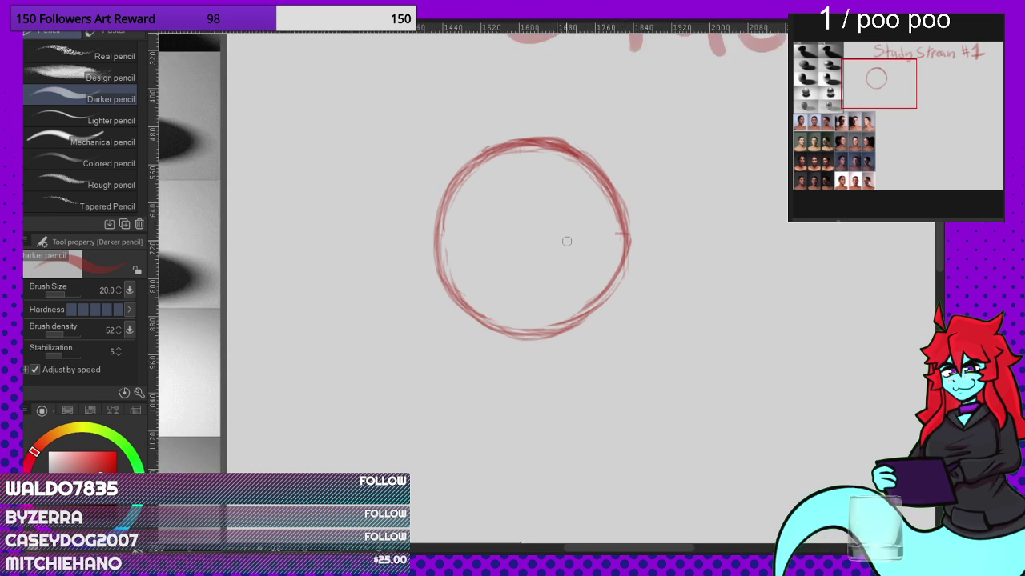
scroll(552, 240, "up", 2)
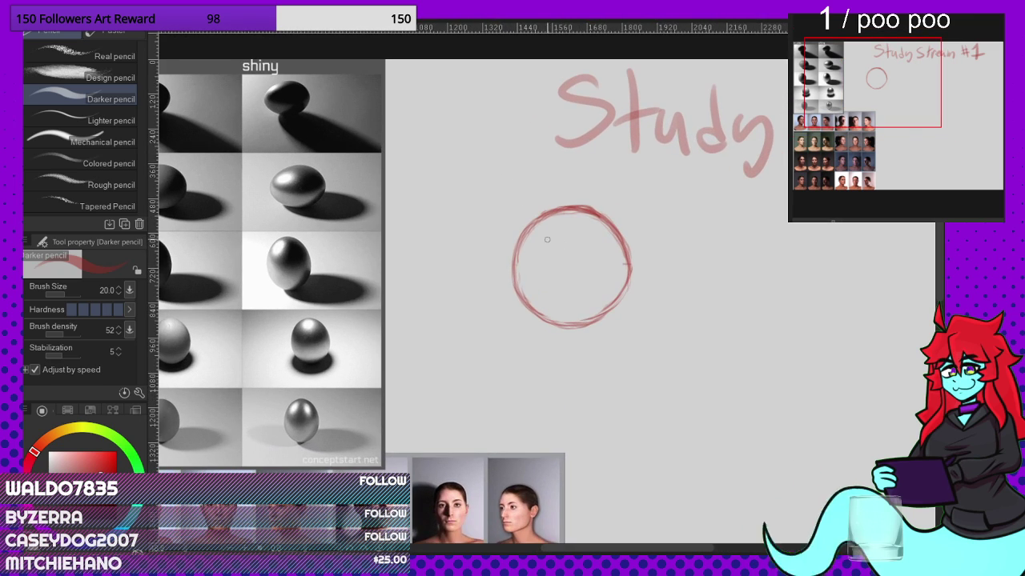
scroll(507, 259, "down", 2)
scroll(485, 259, "up", 3)
scroll(487, 266, "up", 4)
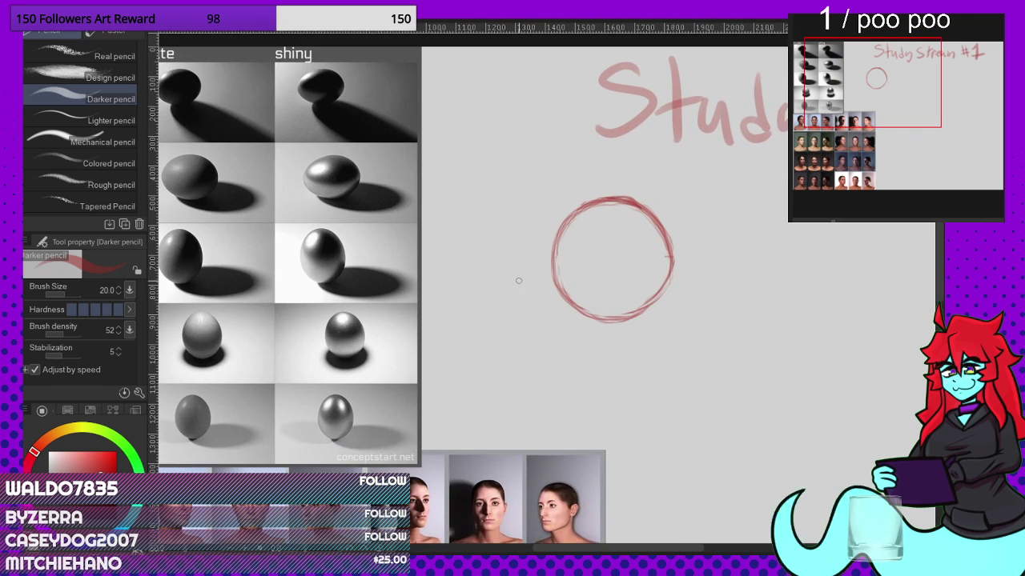
scroll(636, 218, "up", 1)
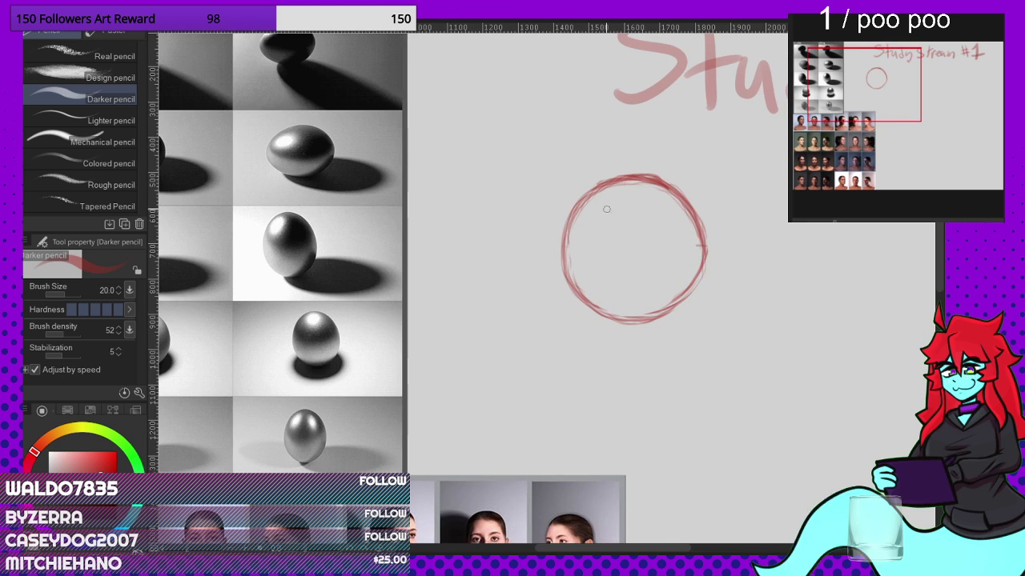
mouse_move(615, 195)
left_mouse_down()
mouse_move(604, 201)
mouse_move(617, 206)
left_mouse_up()
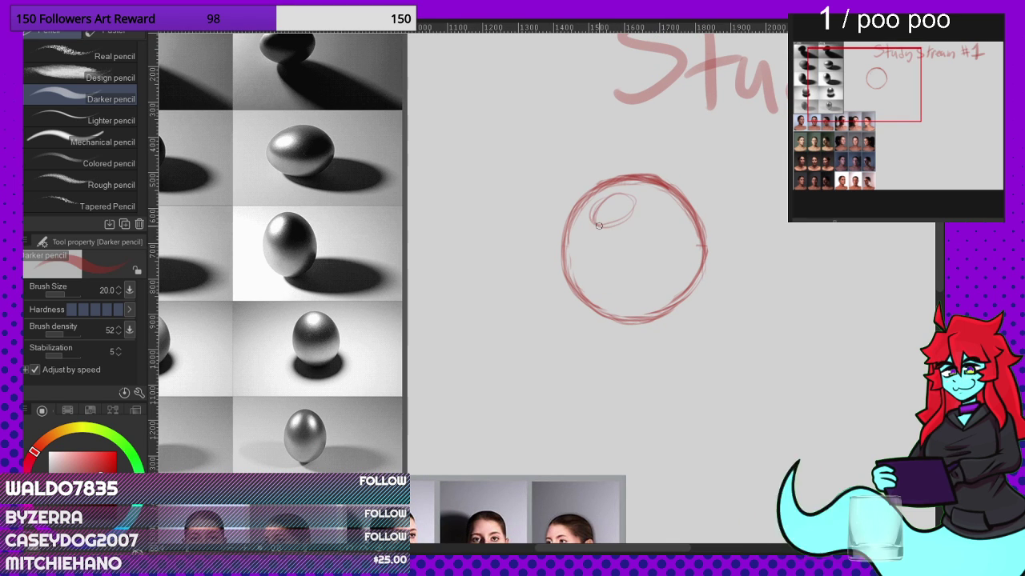
mouse_move(608, 244)
left_mouse_down()
mouse_move(664, 201)
mouse_move(672, 222)
mouse_move(582, 222)
left_mouse_up()
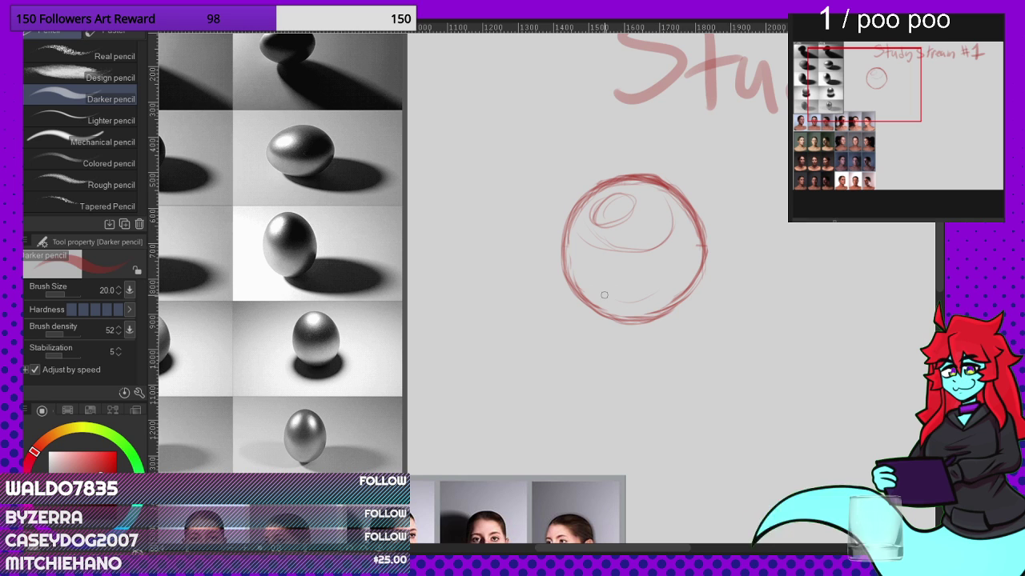
left_click_drag(560, 250, 638, 294)
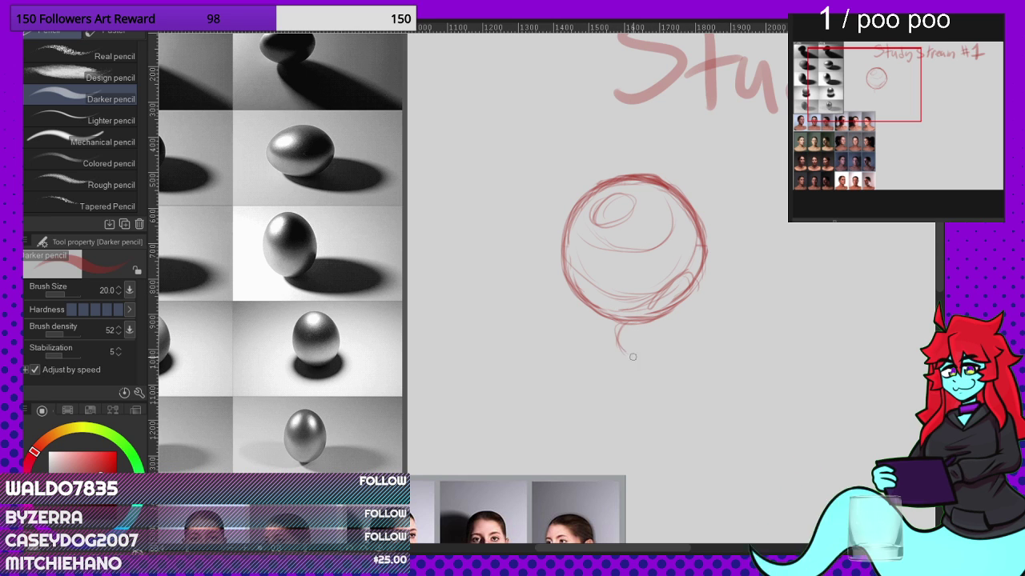
Step: Sketch an elliptical cast shadow extending down and to the right from the sphere's base, and reinforce its outline
mouse_move(632, 357)
left_mouse_down()
mouse_move(661, 352)
mouse_move(762, 386)
left_mouse_up()
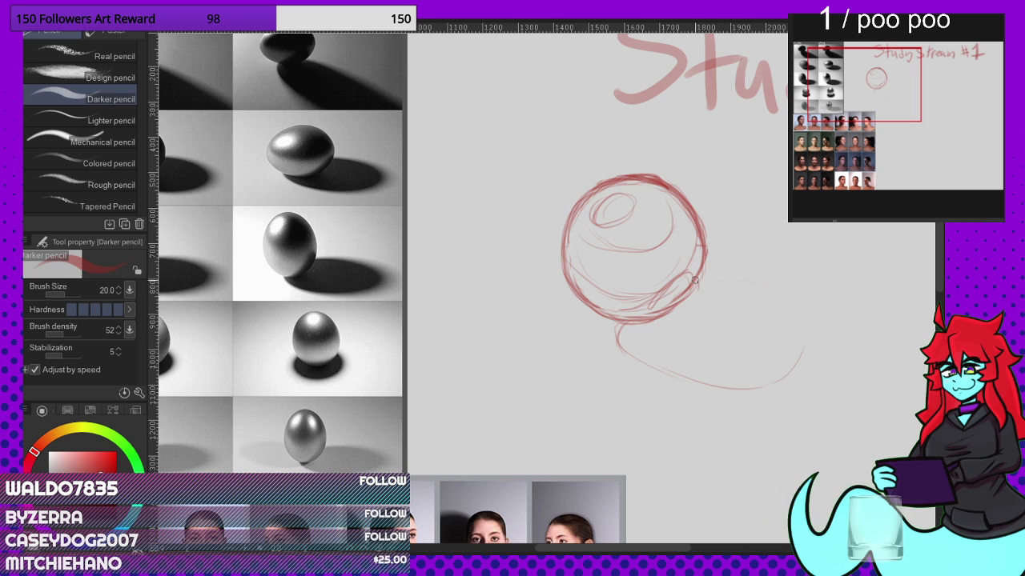
left_click_drag(679, 297, 759, 303)
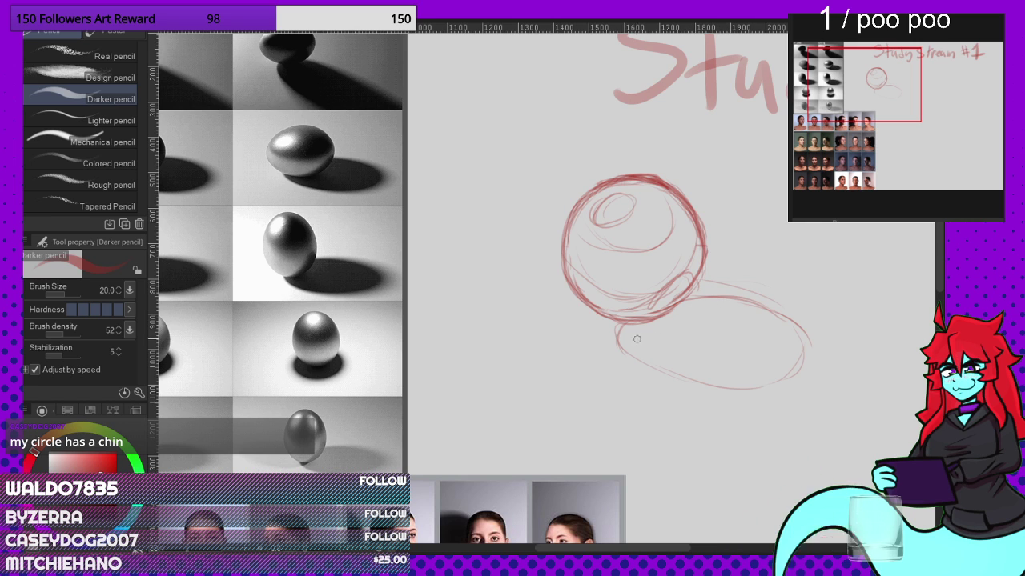
left_click_drag(688, 370, 760, 381)
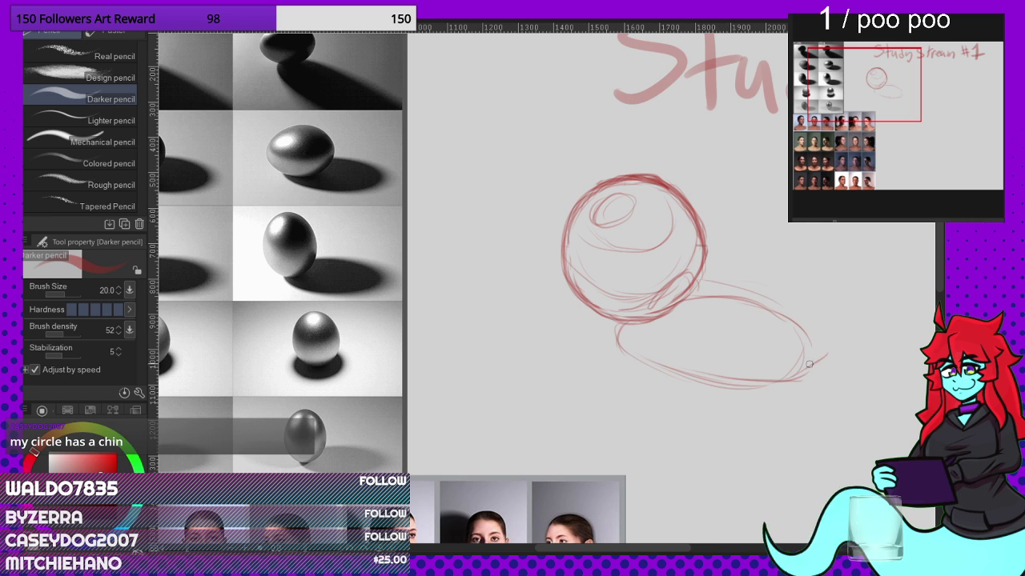
mouse_move(621, 326)
left_mouse_down()
mouse_move(669, 367)
mouse_move(731, 387)
left_mouse_up()
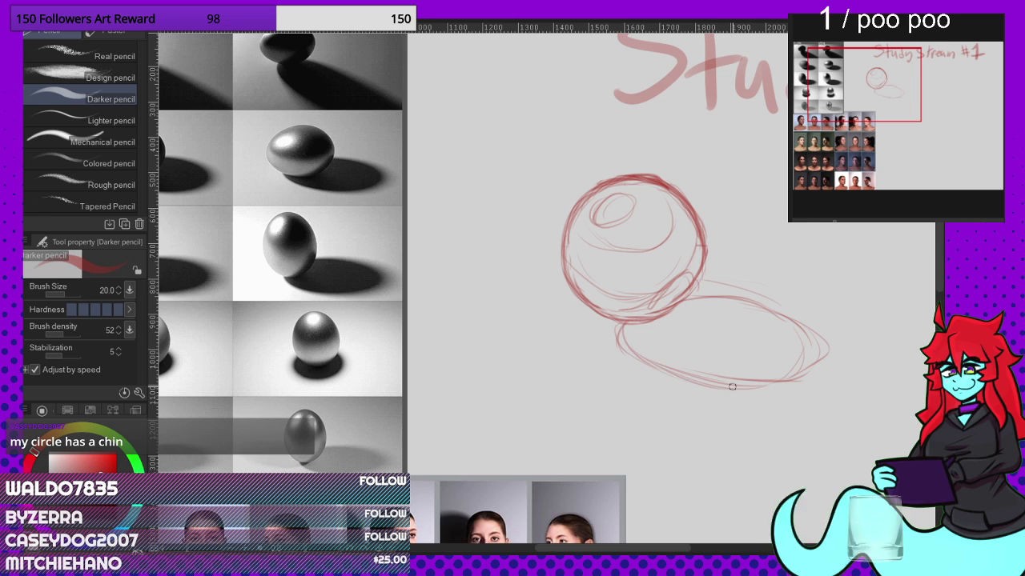
scroll(673, 262, "down", 6)
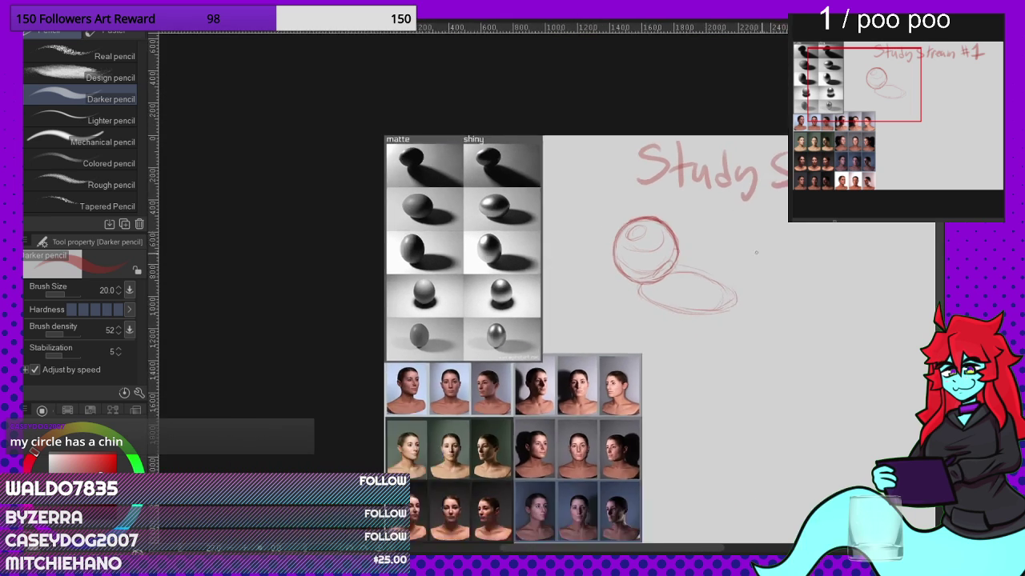
scroll(755, 260, "up", 5)
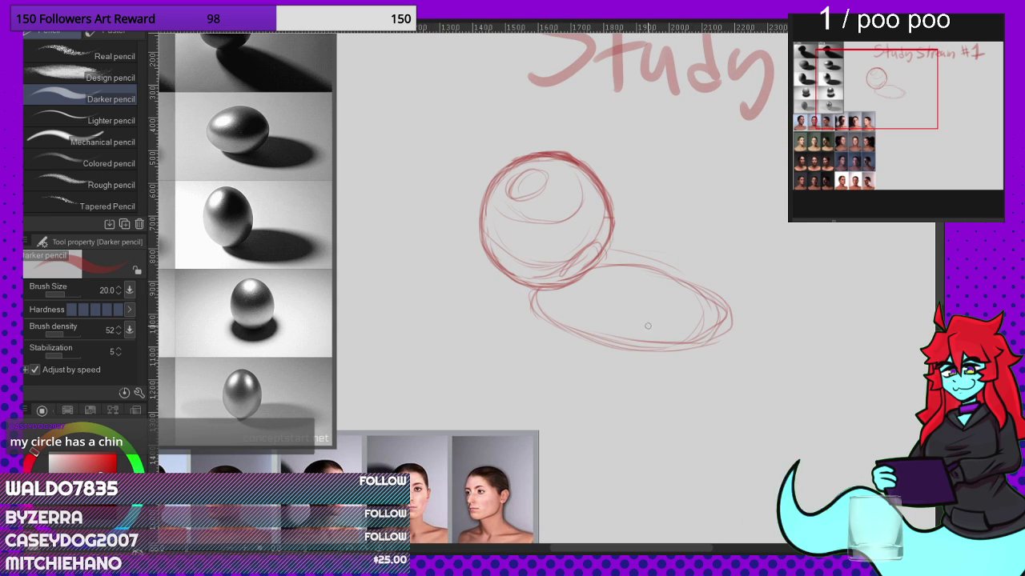
scroll(648, 326, "down", 3)
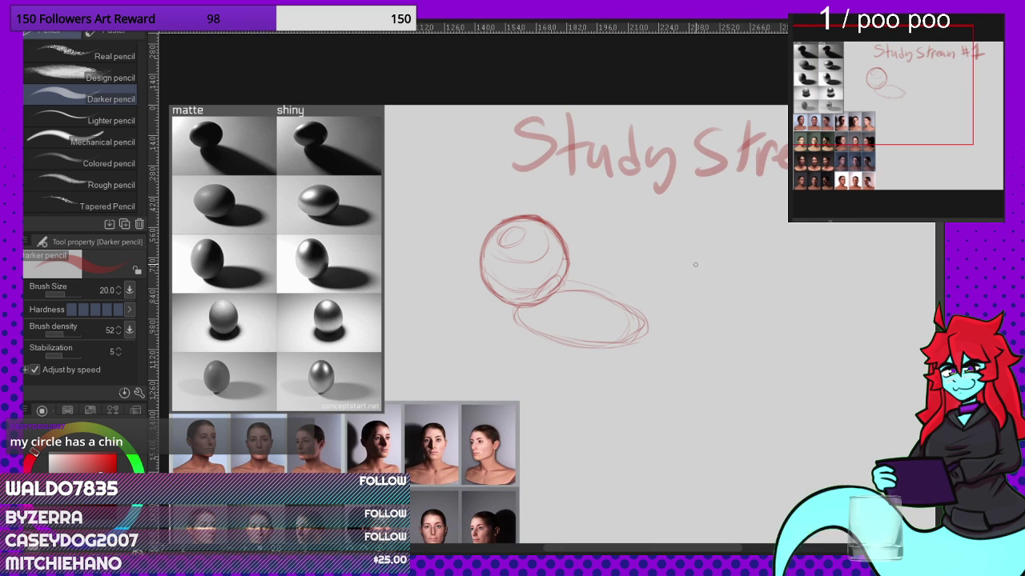
key("m")
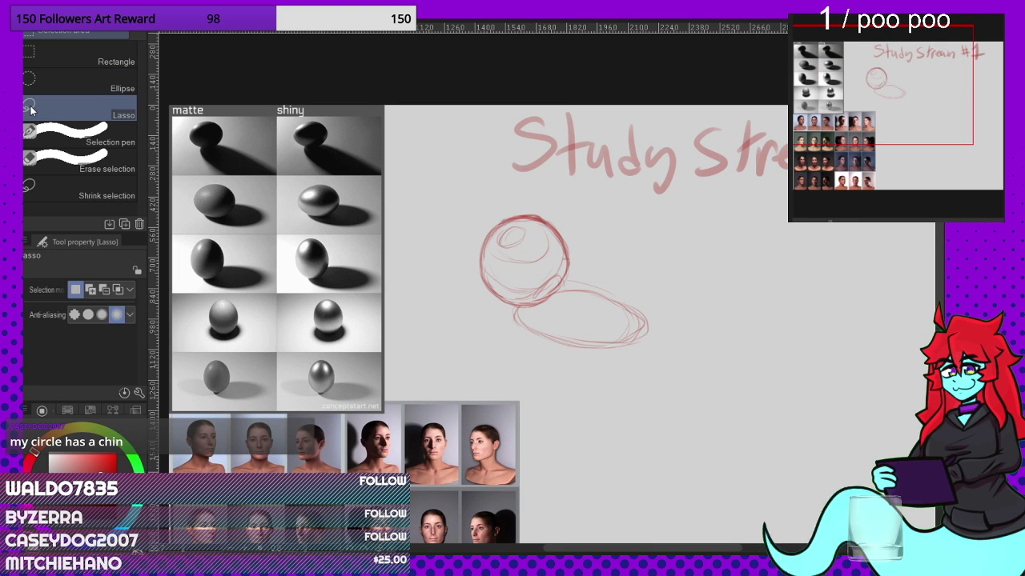
mouse_move(565, 192)
left_mouse_down()
mouse_move(469, 291)
mouse_move(638, 226)
mouse_move(552, 197)
left_mouse_up()
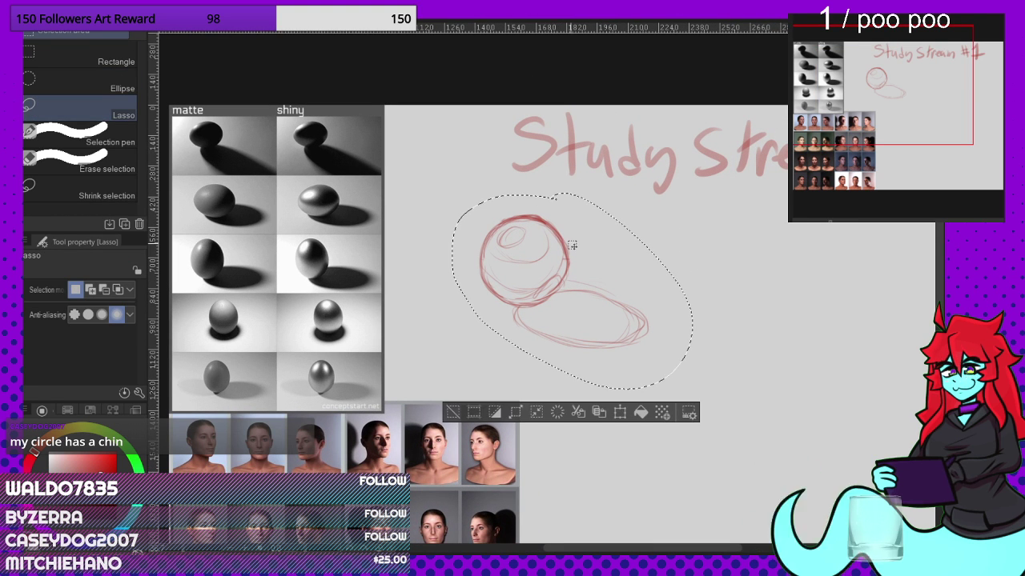
key("Delete")
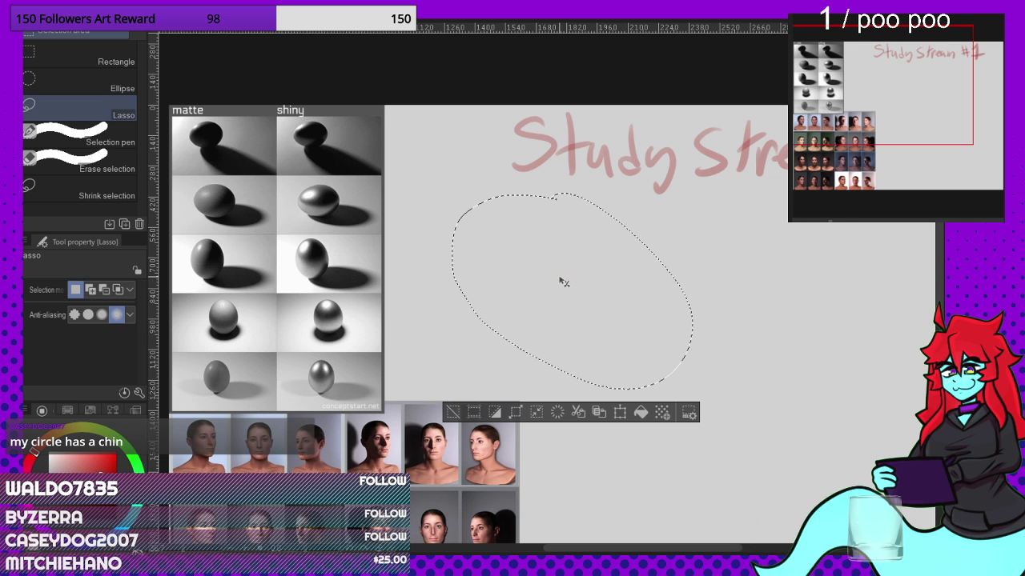
key("ctrl+z")
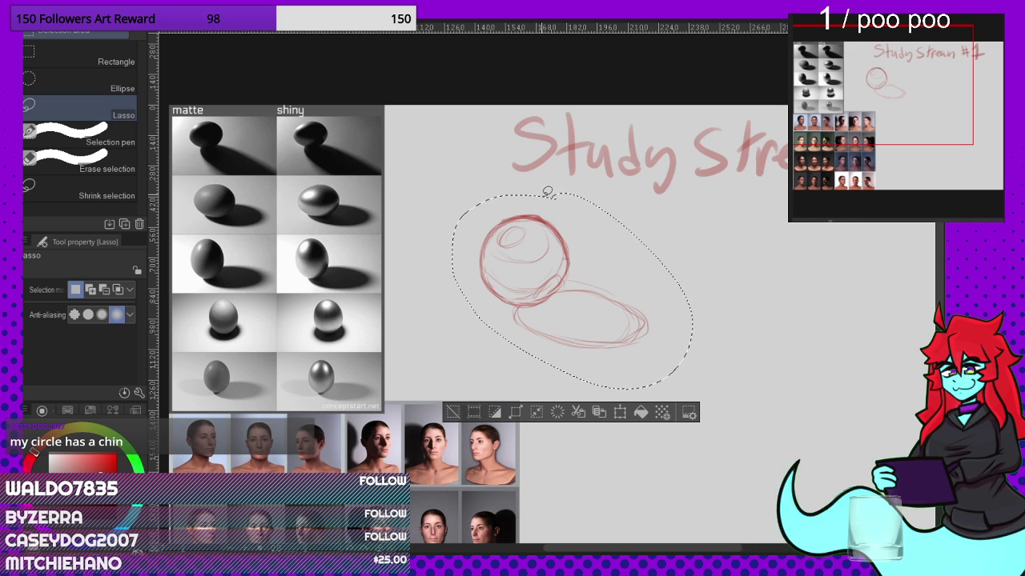
key("ctrl+d")
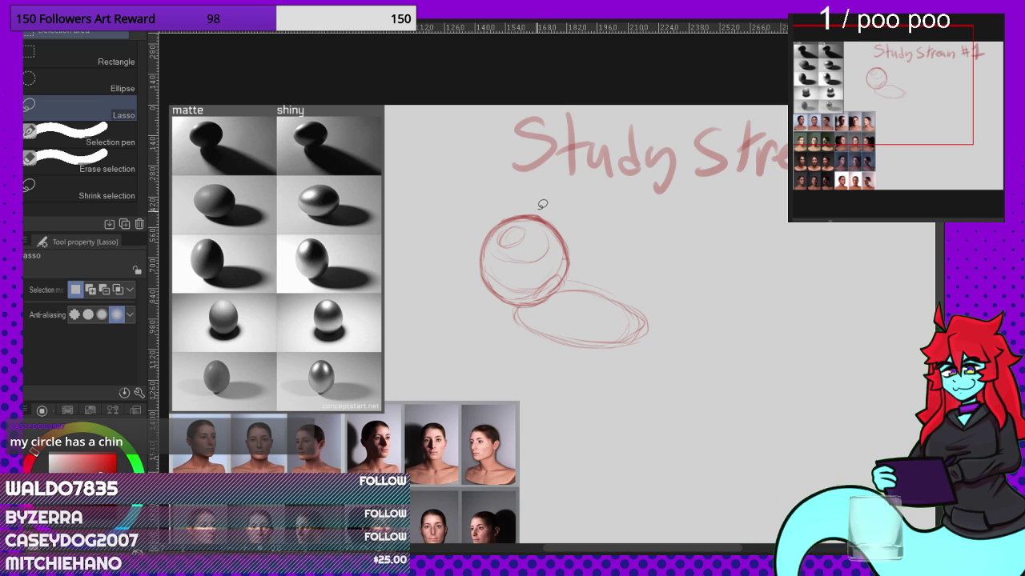
Step: Duplicate the sphere and cast shadow sketch and place the copy to the right of the original at the same height
key("ctrl+t")
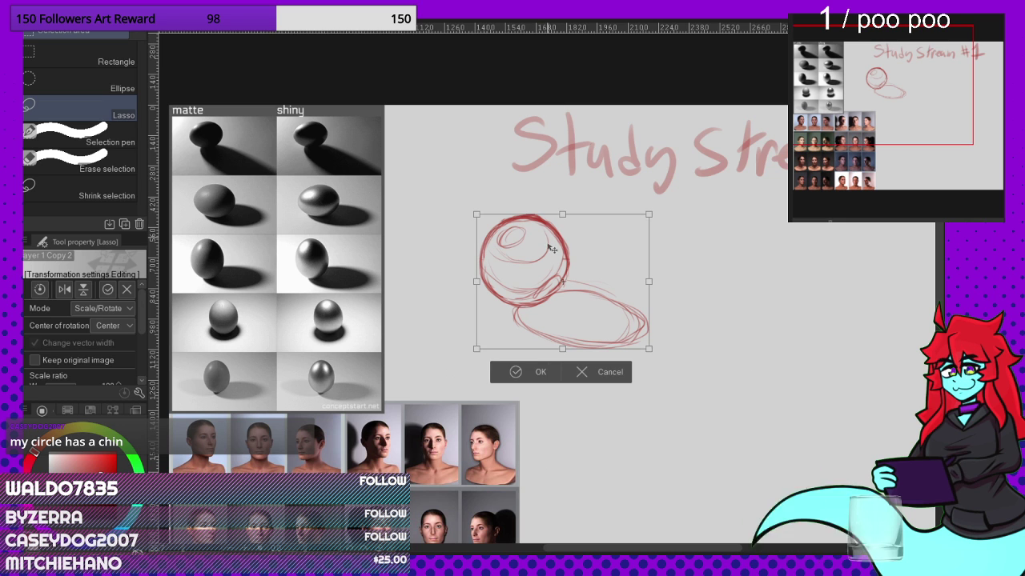
left_click_drag(561, 264, 764, 264)
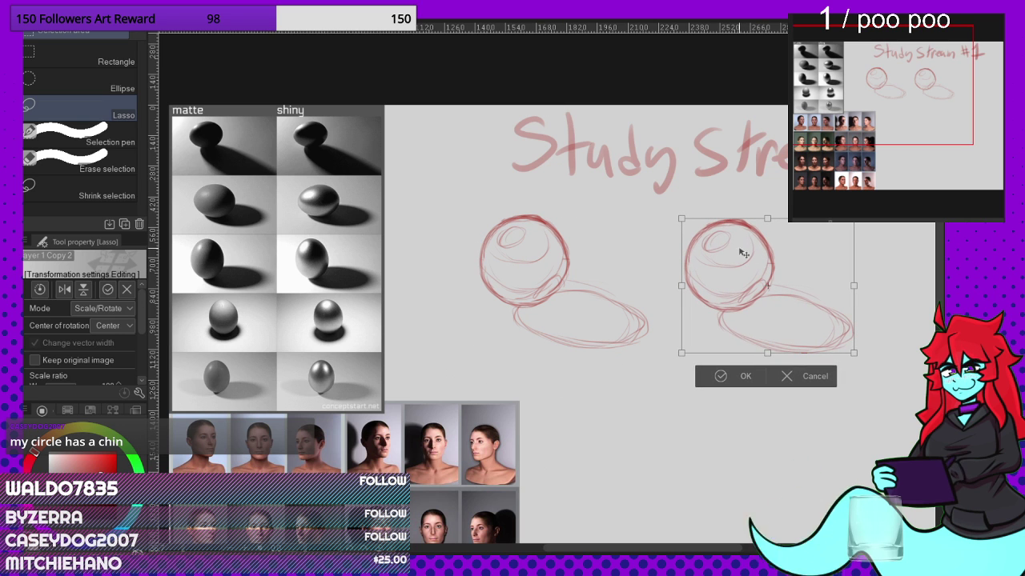
left_click(720, 379)
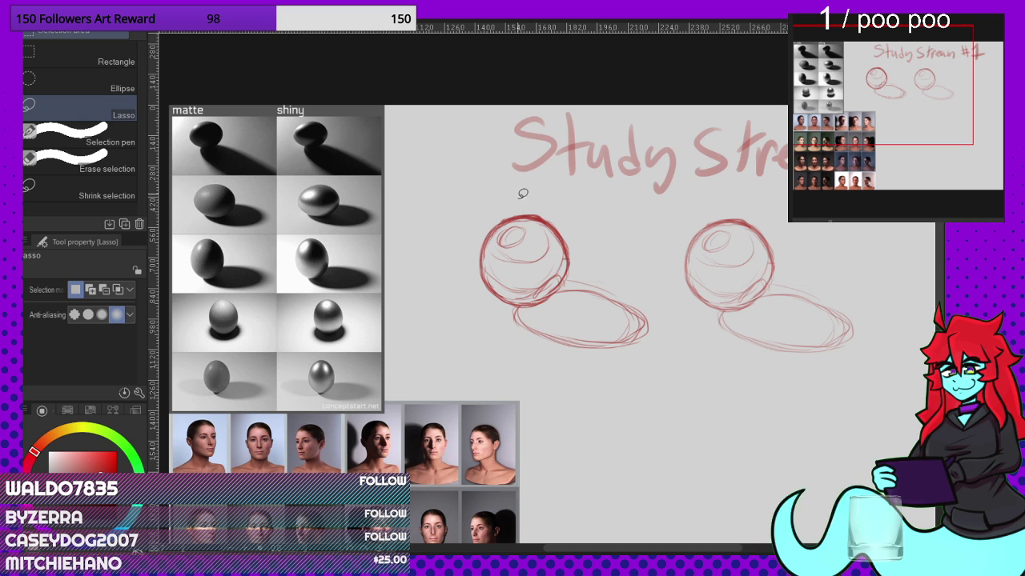
Step: Add a third copy of the sphere and cast shadow sketch to the right of the second, completing a row under the title
scroll(467, 161, "up", 1)
scroll(467, 162, "down", 2)
left_click_drag(850, 94, 900, 102)
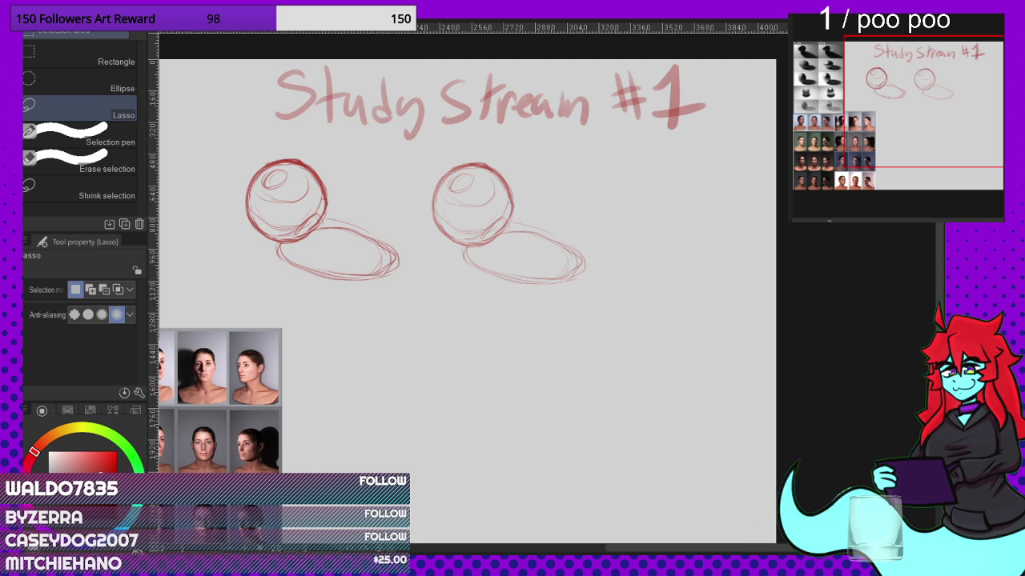
key("ctrl+t")
mouse_move(361, 189)
left_mouse_down()
mouse_move(683, 183)
mouse_move(682, 192)
left_mouse_up()
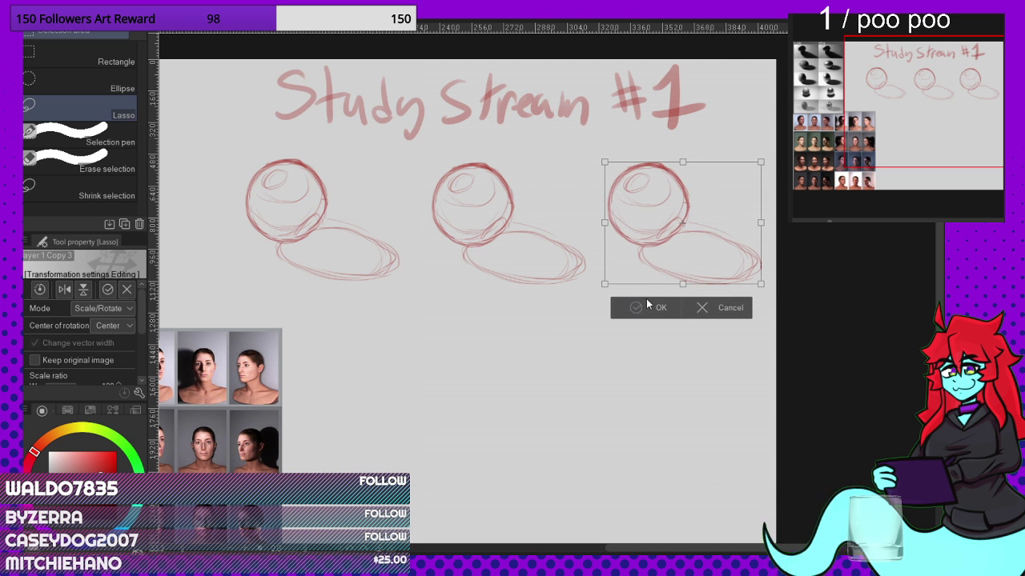
key("Return")
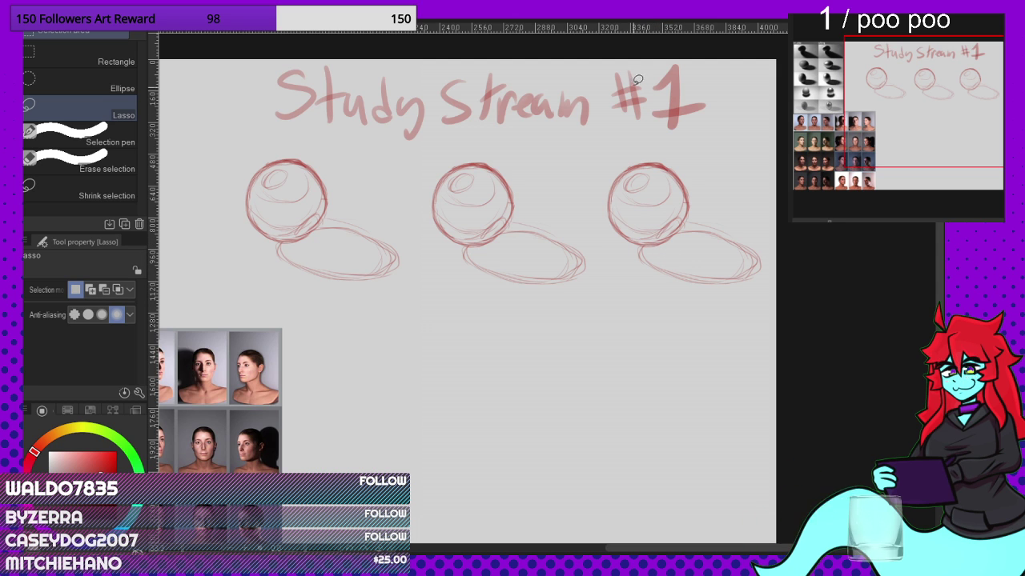
Step: Move all three sphere sketches together to the left and slightly up beneath the "Study Stream #1" title
key("ctrl+t")
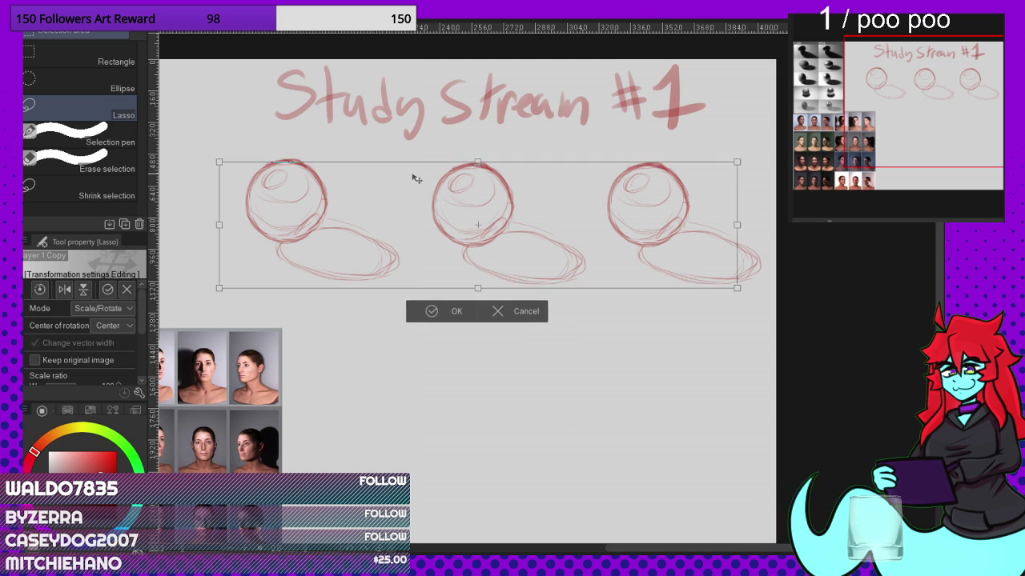
left_click_drag(414, 174, 396, 171)
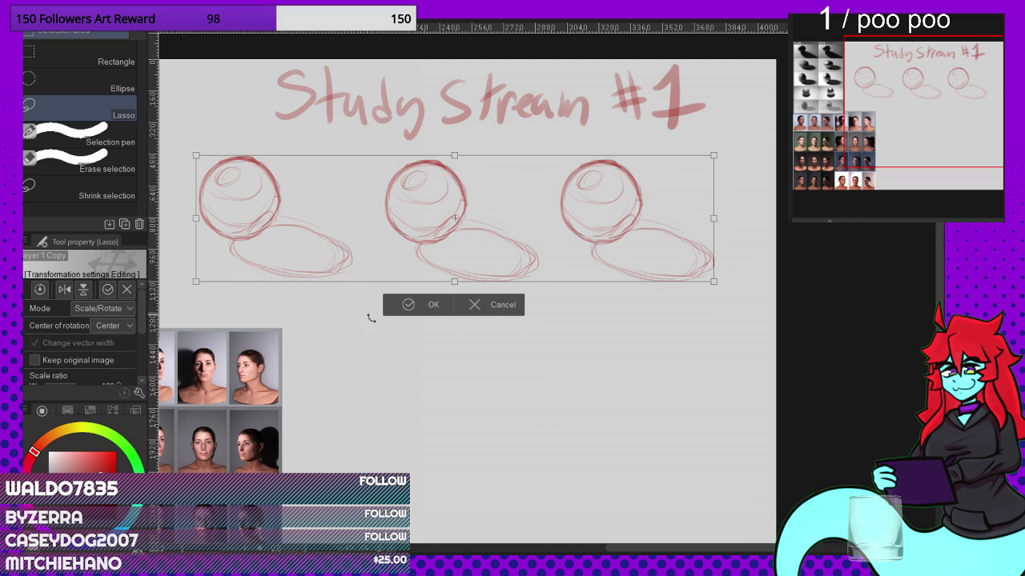
left_click(431, 304)
Step: Sketch a first row of V-shaped scales along the top edge of the middle sphere with the Darker pencil
scroll(470, 172, "down", 4)
scroll(405, 173, "up", 4)
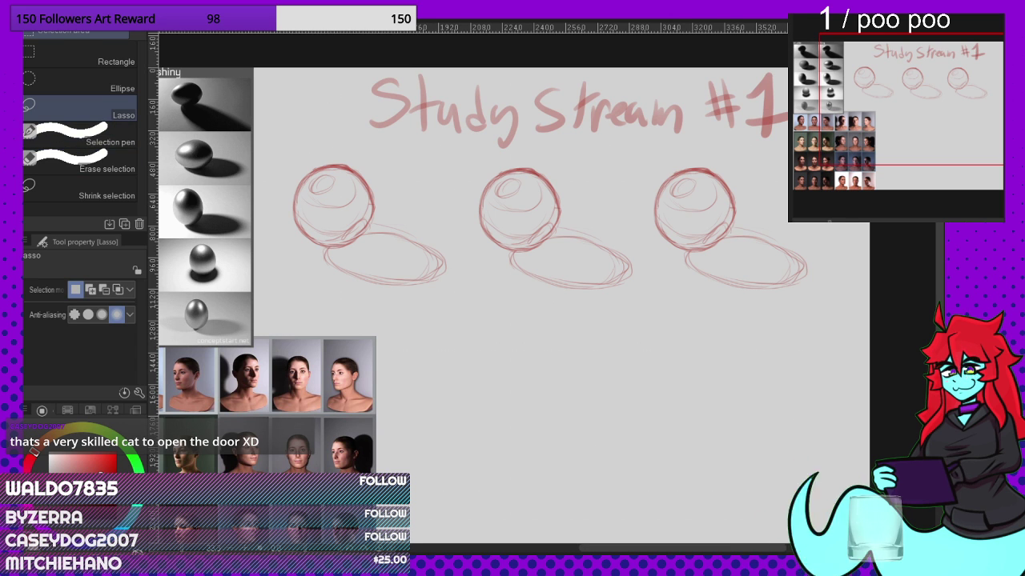
key("p")
scroll(529, 177, "up", 4)
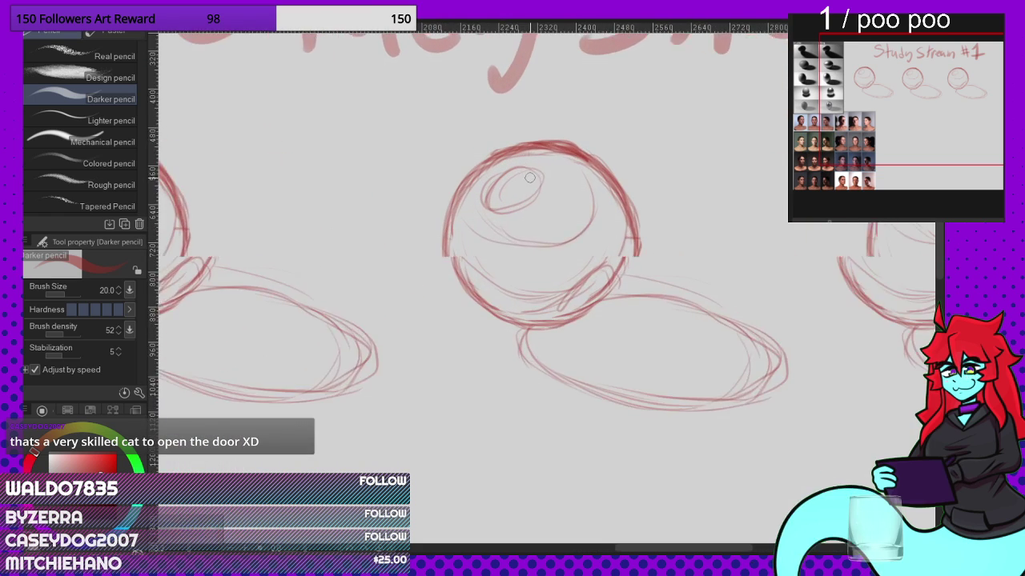
scroll(529, 177, "up", 6)
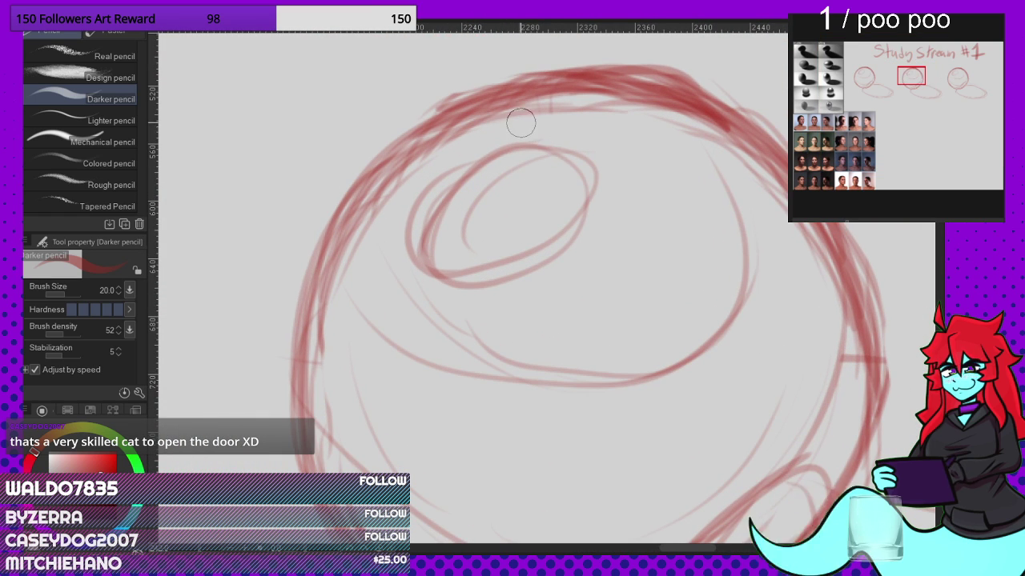
scroll(520, 122, "down", 4)
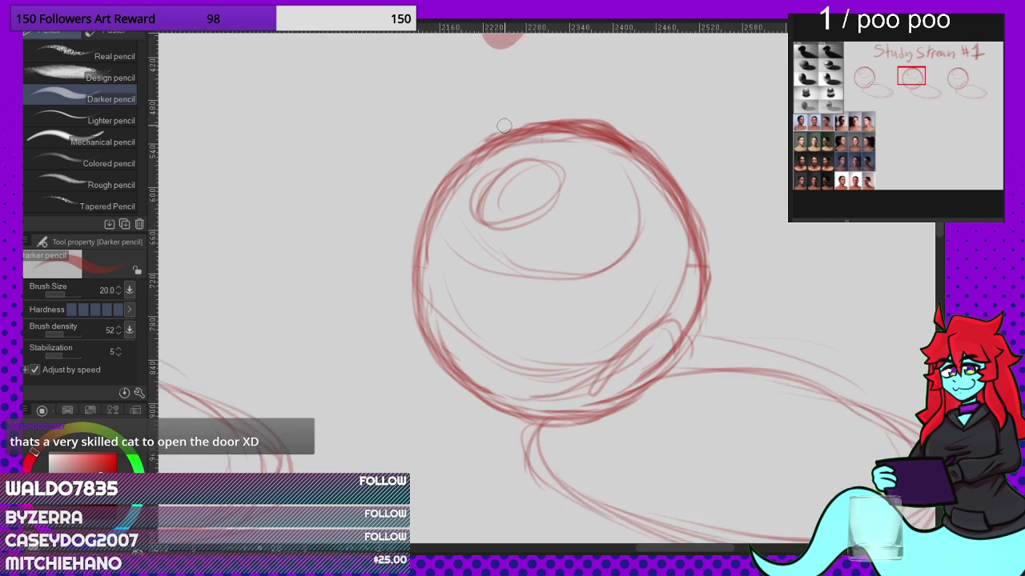
scroll(503, 125, "up", 4)
left_click_drag(488, 152, 525, 181)
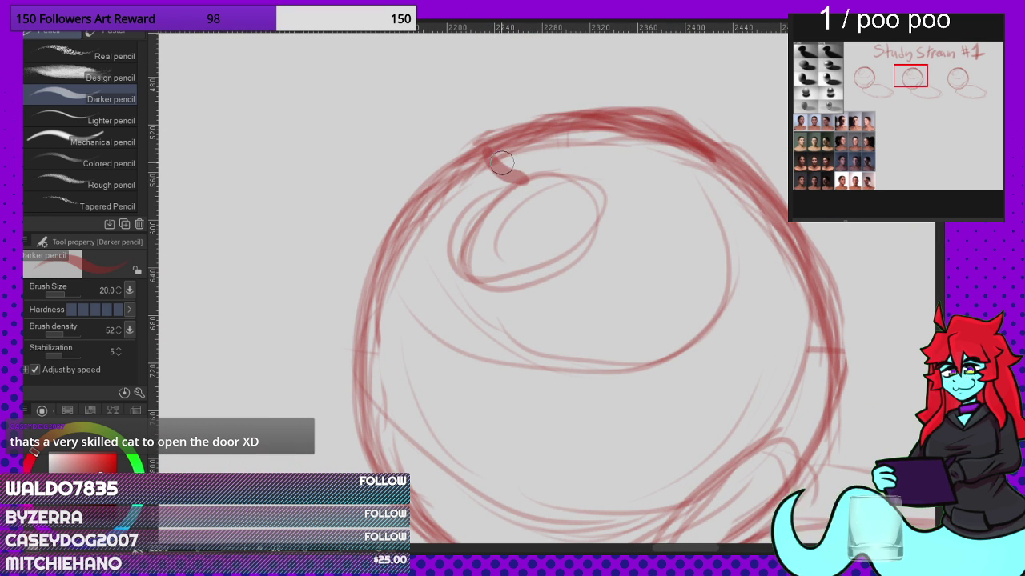
key("ctrl+z")
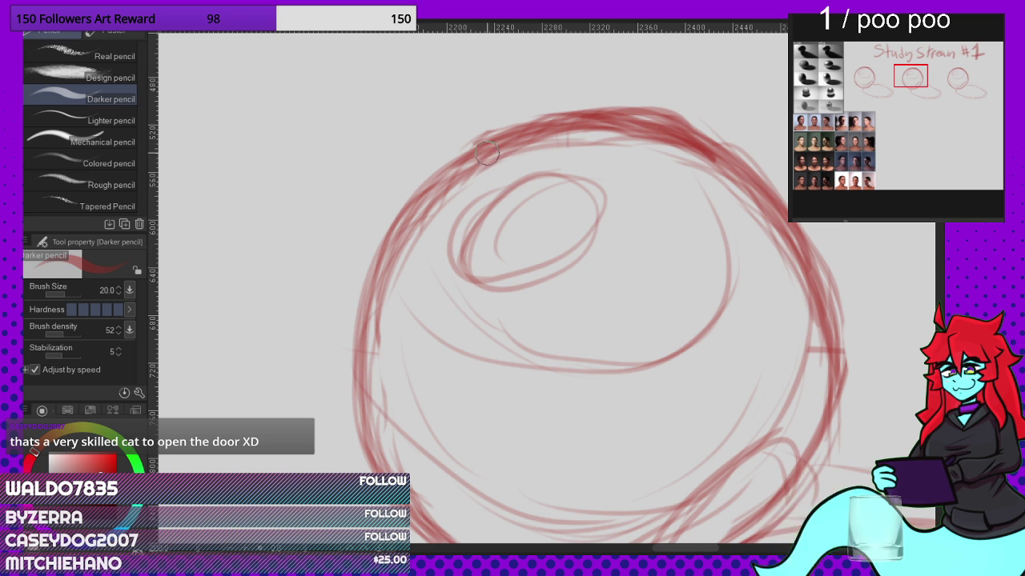
mouse_move(478, 146)
left_mouse_down()
mouse_move(524, 176)
mouse_move(564, 136)
mouse_move(610, 166)
mouse_move(646, 140)
mouse_move(624, 158)
mouse_move(637, 146)
mouse_move(660, 154)
mouse_move(647, 141)
mouse_move(695, 183)
mouse_move(729, 155)
left_mouse_up()
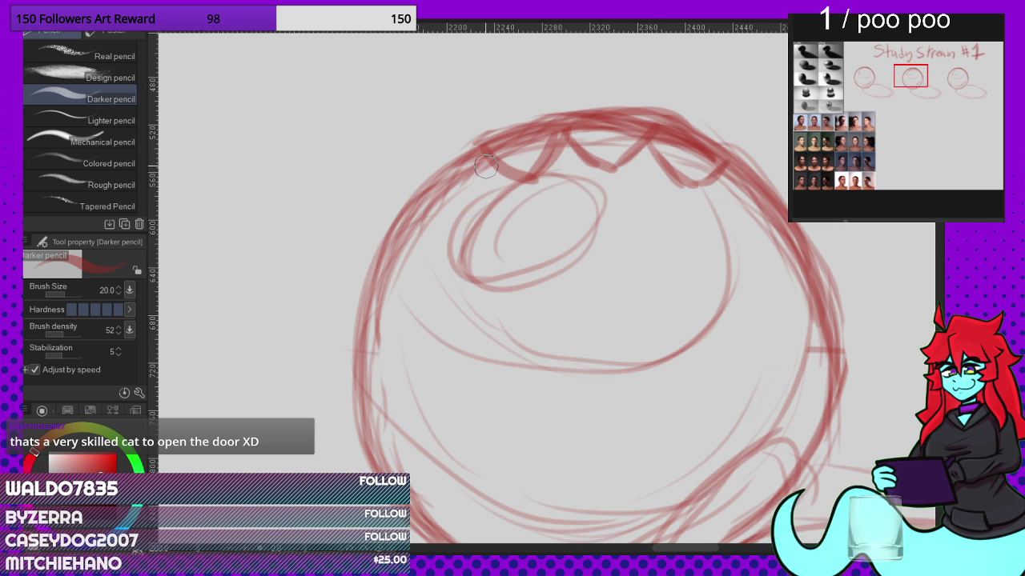
Step: Add a second row of scales beneath the first, offset between its points and spanning the sphere from edge to edge
mouse_move(450, 210)
left_mouse_down()
mouse_move(480, 166)
mouse_move(448, 217)
mouse_move(494, 240)
left_mouse_up()
mouse_move(523, 182)
left_mouse_down()
mouse_move(485, 241)
mouse_move(549, 195)
mouse_move(578, 216)
mouse_move(597, 189)
mouse_move(624, 205)
mouse_move(668, 199)
mouse_move(647, 218)
left_mouse_up()
mouse_move(719, 213)
left_mouse_down()
mouse_move(712, 187)
mouse_move(742, 220)
mouse_move(776, 182)
left_mouse_up()
mouse_move(438, 224)
left_mouse_down()
mouse_move(412, 265)
mouse_move(398, 249)
mouse_move(428, 270)
left_mouse_up()
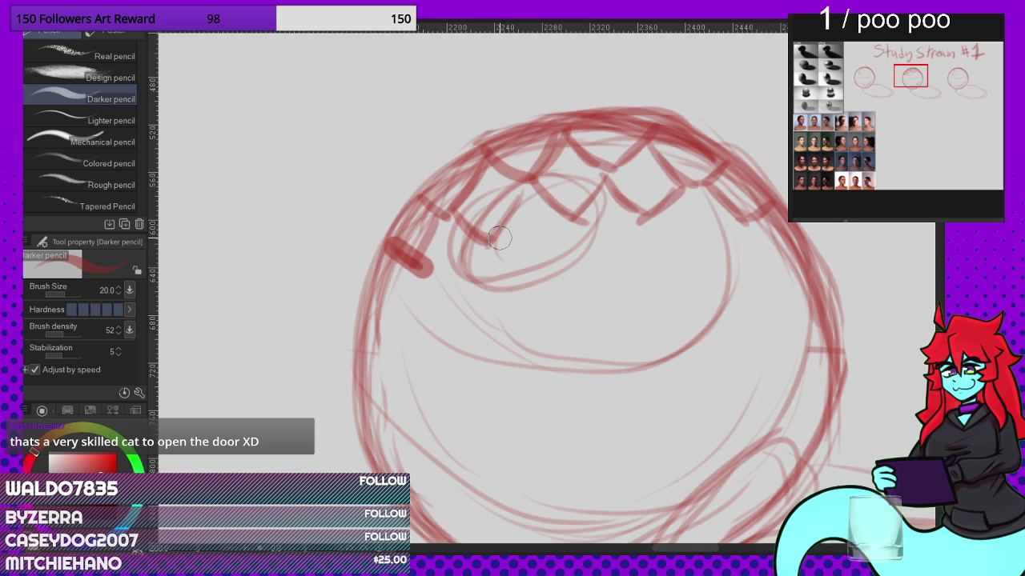
Step: Draw a third row of staggered scales across the upper part of the middle sphere, over the highlight oval
mouse_move(499, 237)
left_mouse_down()
mouse_move(529, 271)
mouse_move(526, 245)
mouse_move(514, 247)
mouse_move(552, 242)
mouse_move(568, 226)
mouse_move(556, 238)
mouse_move(626, 224)
mouse_move(579, 231)
mouse_move(596, 254)
mouse_move(573, 232)
mouse_move(624, 259)
left_mouse_up()
left_click_drag(649, 224, 615, 260)
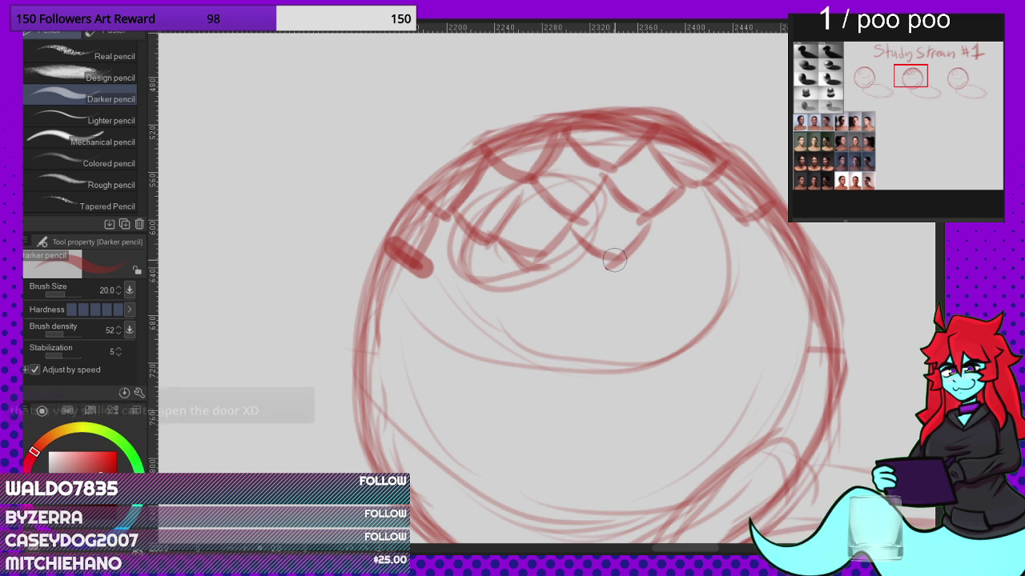
mouse_move(662, 225)
left_mouse_down()
mouse_move(688, 248)
mouse_move(727, 229)
mouse_move(702, 220)
left_mouse_up()
mouse_move(459, 267)
left_mouse_down()
mouse_move(432, 280)
mouse_move(488, 256)
mouse_move(456, 288)
mouse_move(472, 284)
mouse_move(492, 238)
mouse_move(453, 281)
left_mouse_up()
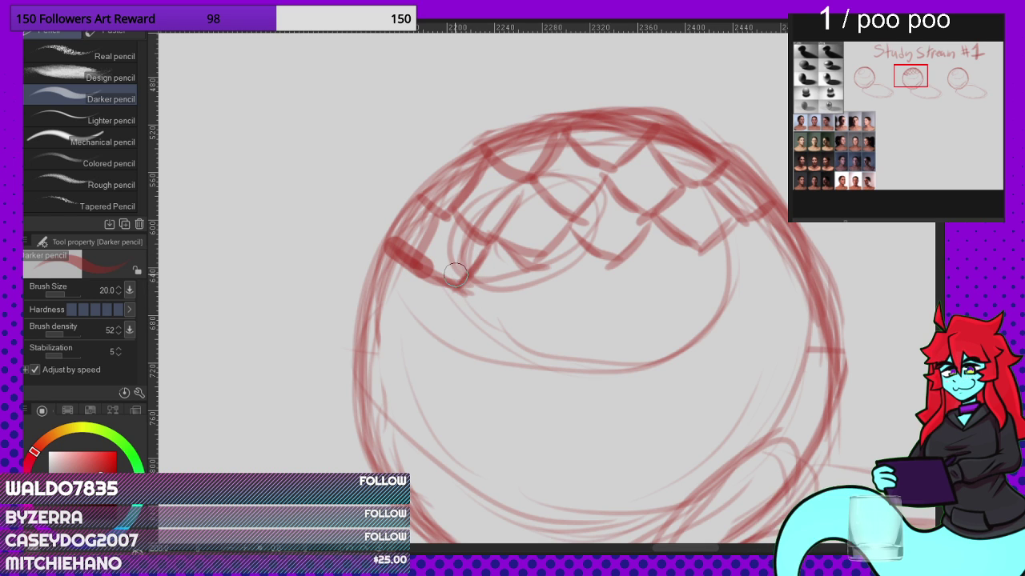
mouse_move(752, 238)
left_mouse_down()
mouse_move(782, 261)
mouse_move(799, 250)
mouse_move(757, 251)
left_mouse_up()
Step: Draw a fourth row of staggered scales from the middle sphere's left edge across to its right edge
mouse_move(407, 258)
left_mouse_down()
mouse_move(387, 318)
mouse_move(423, 321)
mouse_move(442, 339)
mouse_move(466, 296)
mouse_move(436, 340)
left_mouse_up()
mouse_move(476, 298)
left_mouse_down()
mouse_move(452, 282)
mouse_move(522, 324)
mouse_move(534, 277)
mouse_move(511, 316)
mouse_move(537, 264)
left_mouse_up()
left_click_drag(604, 231, 592, 246)
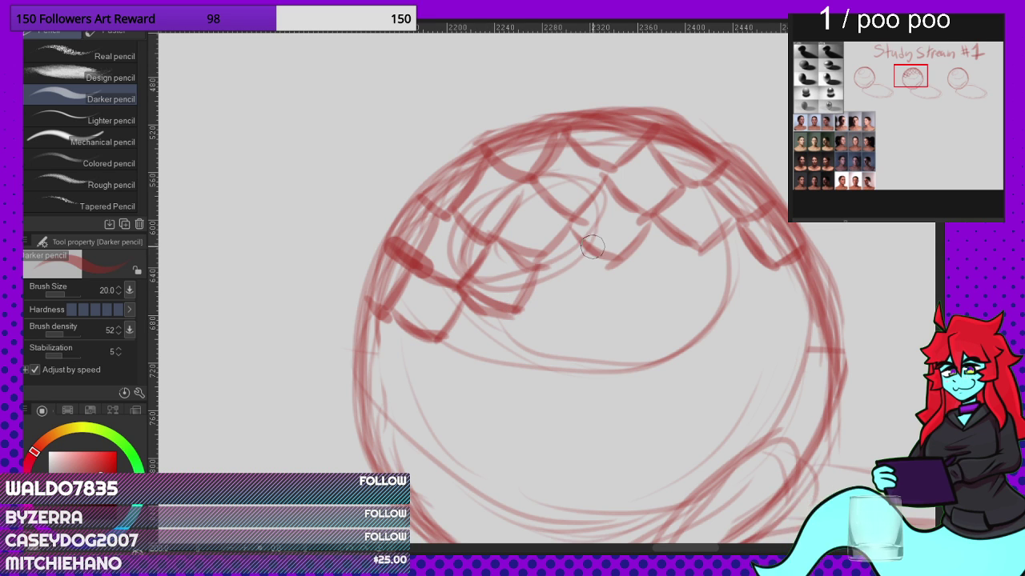
left_click_drag(527, 263, 579, 300)
left_click_drag(615, 265, 577, 302)
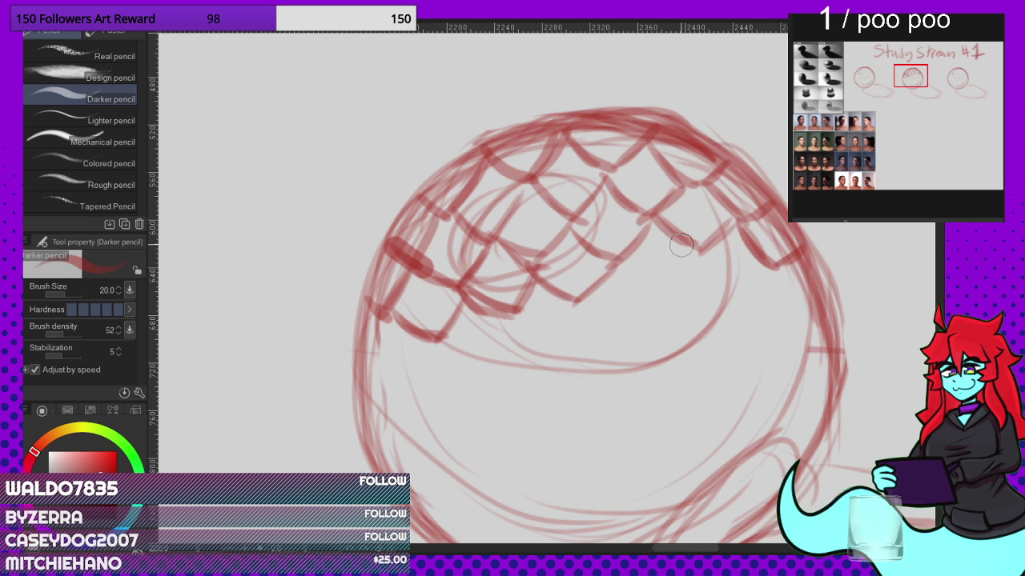
mouse_move(624, 259)
left_mouse_down()
mouse_move(667, 286)
mouse_move(705, 262)
mouse_move(735, 298)
mouse_move(773, 268)
mouse_move(720, 289)
left_mouse_up()
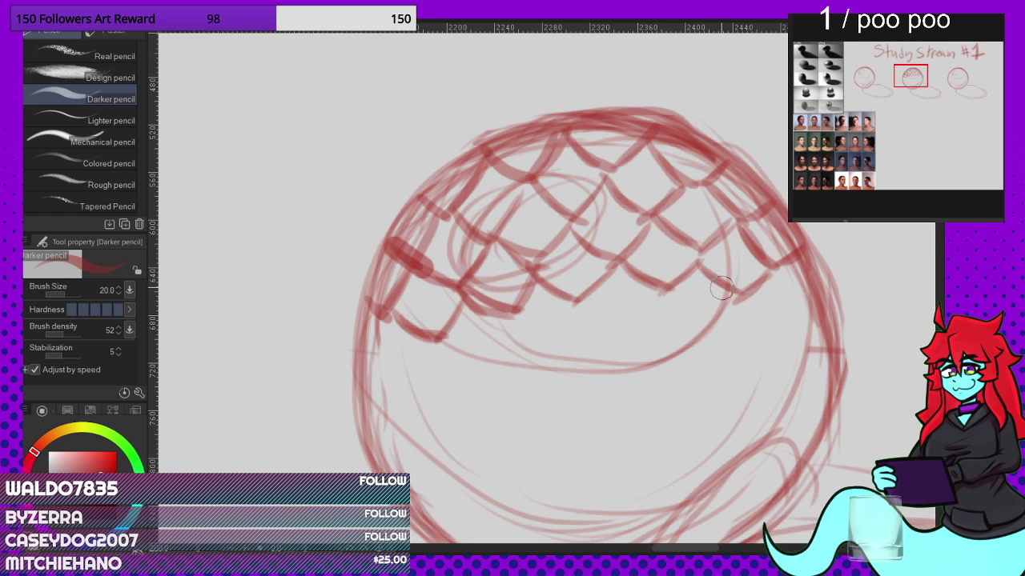
mouse_move(797, 268)
left_mouse_down()
mouse_move(773, 294)
mouse_move(802, 304)
left_mouse_up()
left_click_drag(762, 258, 821, 293)
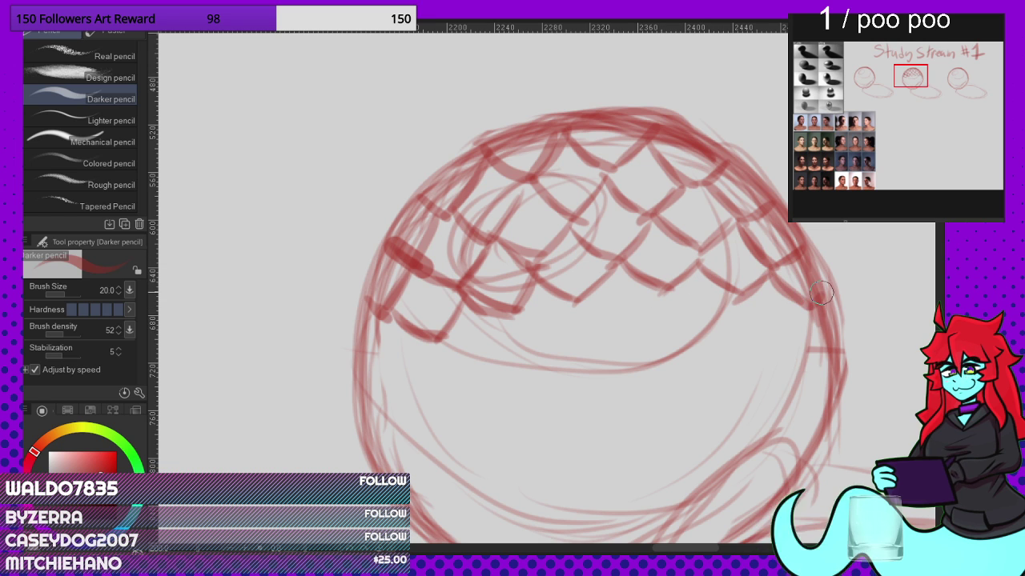
Step: Add a fifth row of scales around the height of the sphere's inner curve and fill the gap near its left side
left_click_drag(390, 321, 378, 374)
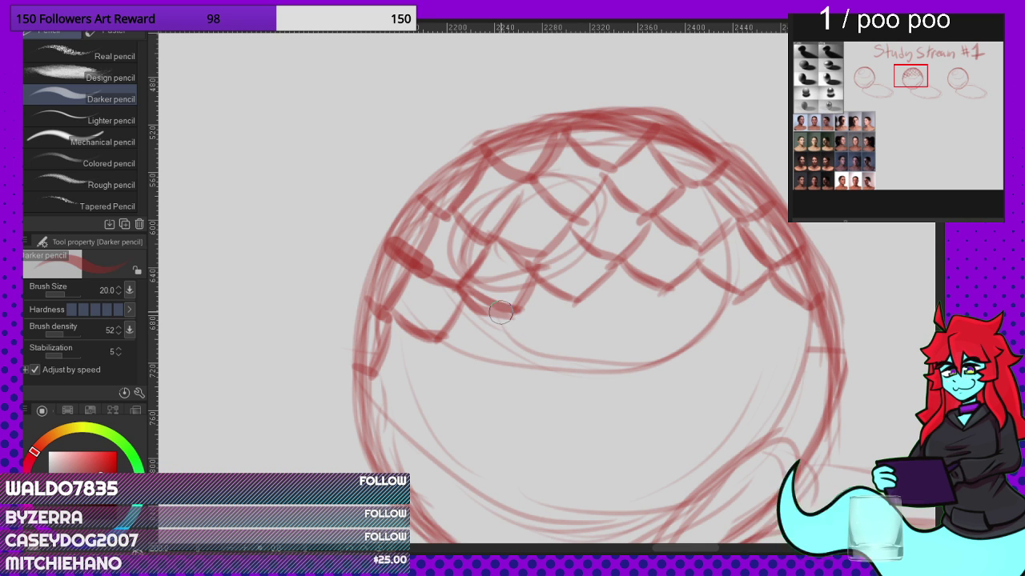
mouse_move(542, 353)
left_mouse_down()
mouse_move(512, 320)
mouse_move(562, 340)
mouse_move(580, 308)
mouse_move(617, 327)
mouse_move(663, 305)
mouse_move(645, 332)
mouse_move(629, 280)
left_mouse_up()
mouse_move(689, 313)
left_mouse_down()
mouse_move(668, 308)
mouse_move(624, 346)
mouse_move(685, 321)
mouse_move(715, 337)
mouse_move(744, 306)
mouse_move(714, 352)
mouse_move(778, 344)
mouse_move(812, 318)
mouse_move(791, 354)
mouse_move(834, 341)
left_mouse_up()
scroll(704, 156, "down", 7)
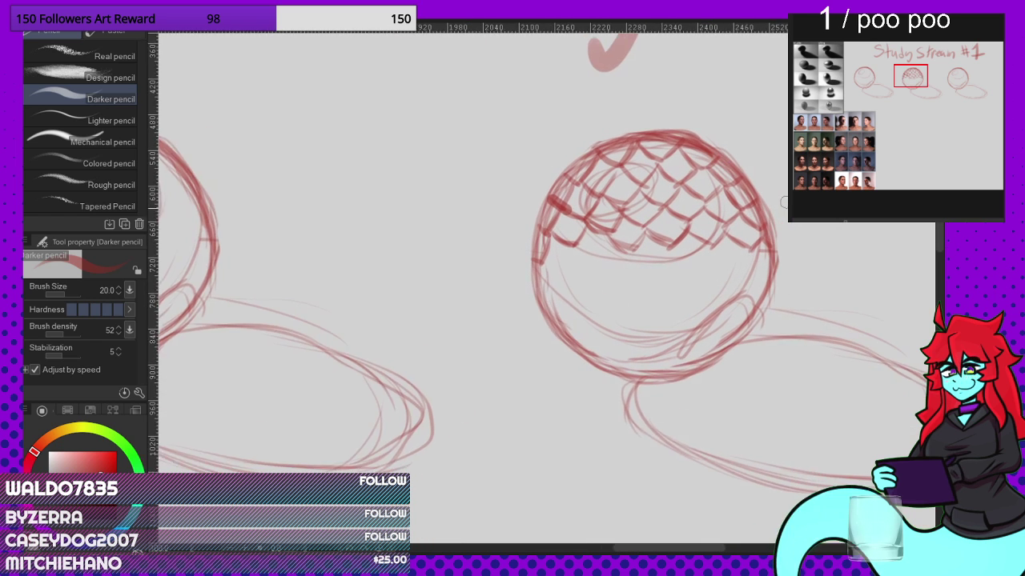
scroll(787, 228, "up", 2)
scroll(613, 239, "up", 3)
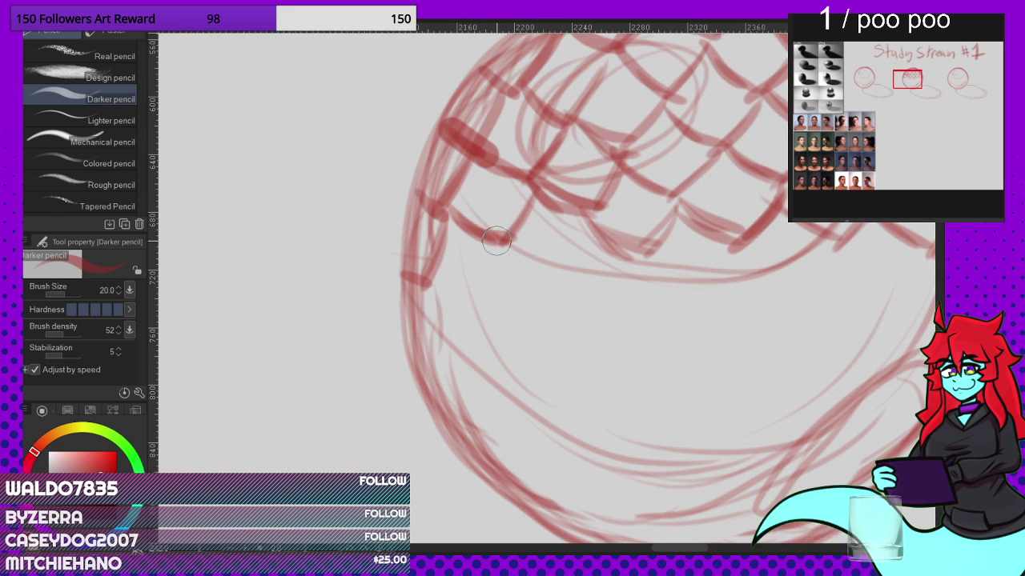
left_click_drag(591, 226, 565, 262)
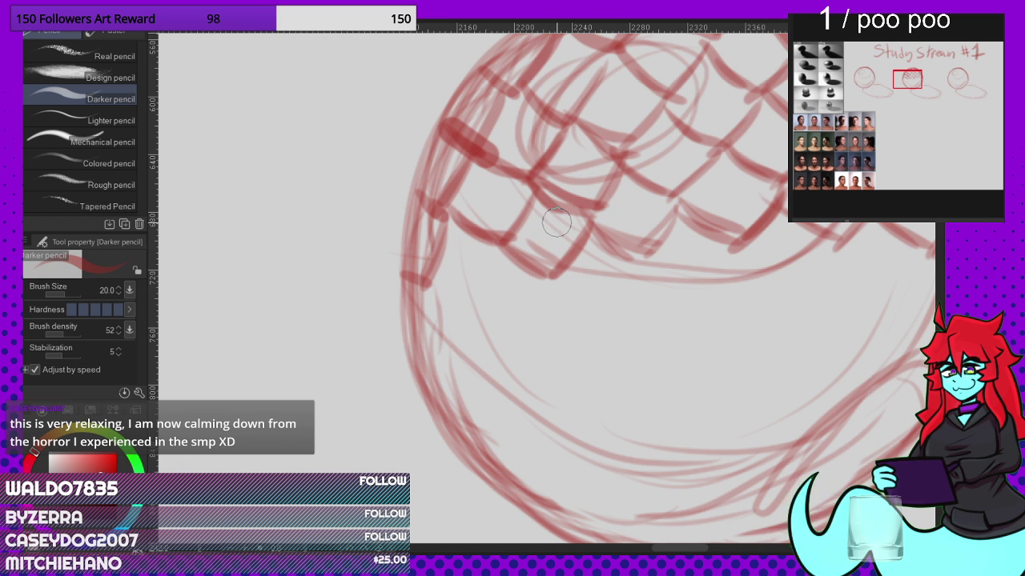
Step: Draw a scale beside the sphere's left edge at mid-height and a short partial scale against the outline below it
scroll(602, 202, "down", 2)
scroll(510, 253, "up", 2)
scroll(500, 255, "up", 1)
left_click_drag(478, 256, 520, 280)
left_click_drag(482, 255, 529, 282)
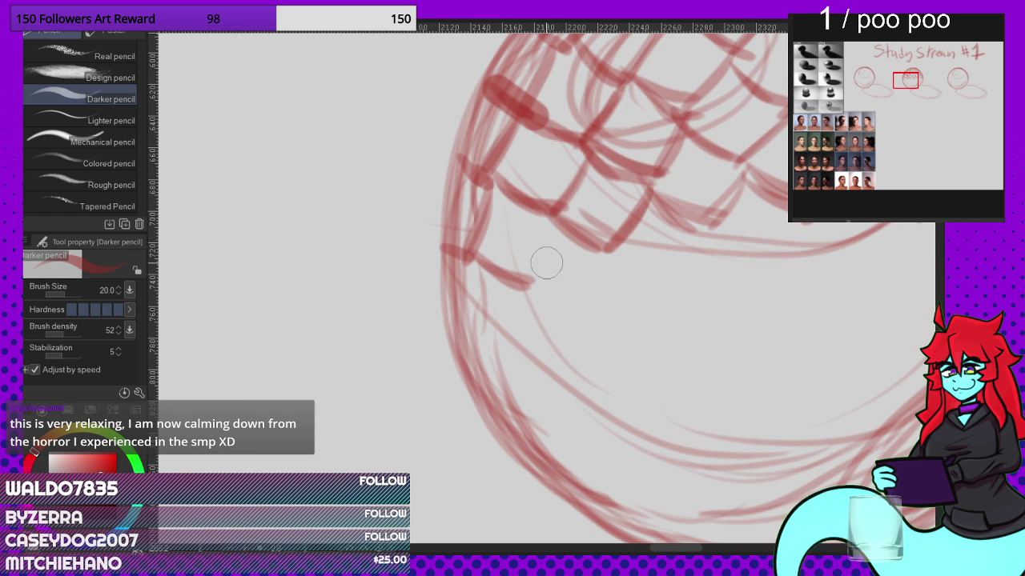
mouse_move(554, 224)
left_mouse_down()
mouse_move(531, 279)
mouse_move(473, 300)
left_mouse_up()
left_click_drag(479, 263, 460, 320)
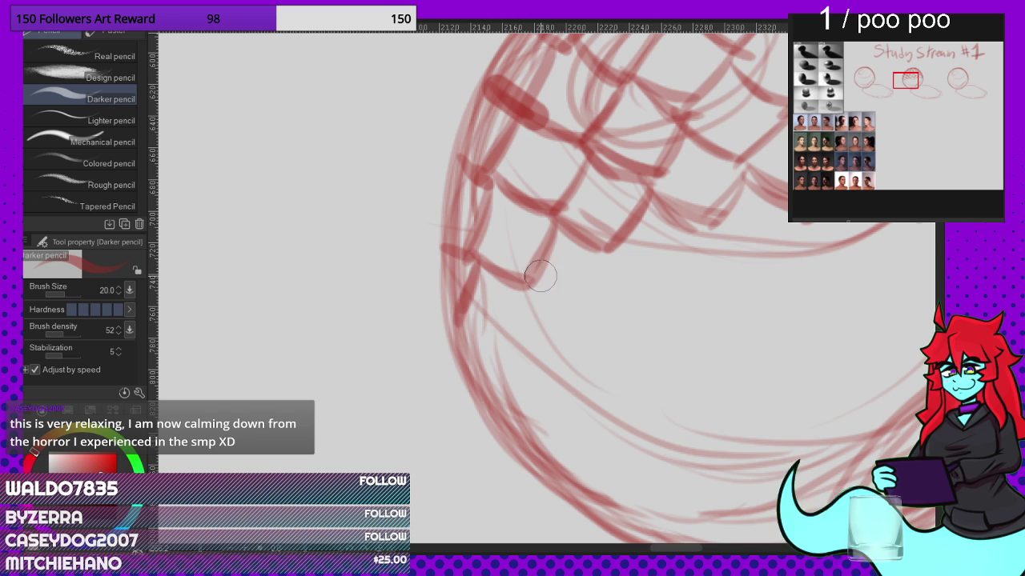
Step: Add a V-shaped scale in the center of the next row, just below the sphere's inner curve
scroll(498, 245, "down", 2)
scroll(649, 244, "up", 1)
scroll(649, 243, "up", 1)
mouse_move(617, 189)
left_mouse_down()
mouse_move(609, 221)
mouse_move(635, 233)
mouse_move(597, 224)
mouse_move(664, 273)
left_mouse_up()
scroll(635, 231, "up", 1)
left_click_drag(598, 216, 668, 273)
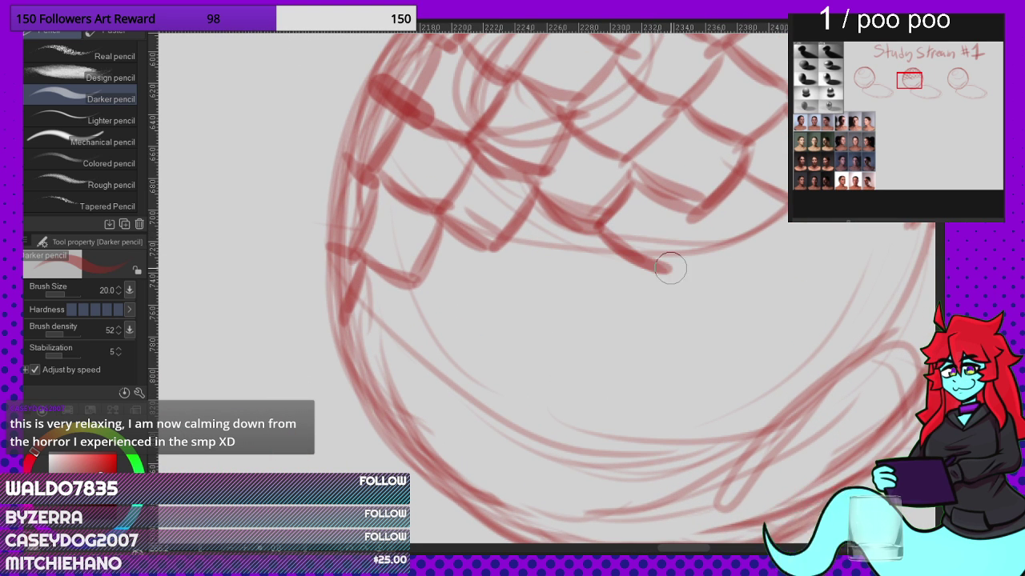
left_click_drag(699, 222, 661, 292)
Step: Continue the same row with scales extending from the center toward the sphere's right side
scroll(604, 176, "down", 2)
scroll(680, 201, "up", 3)
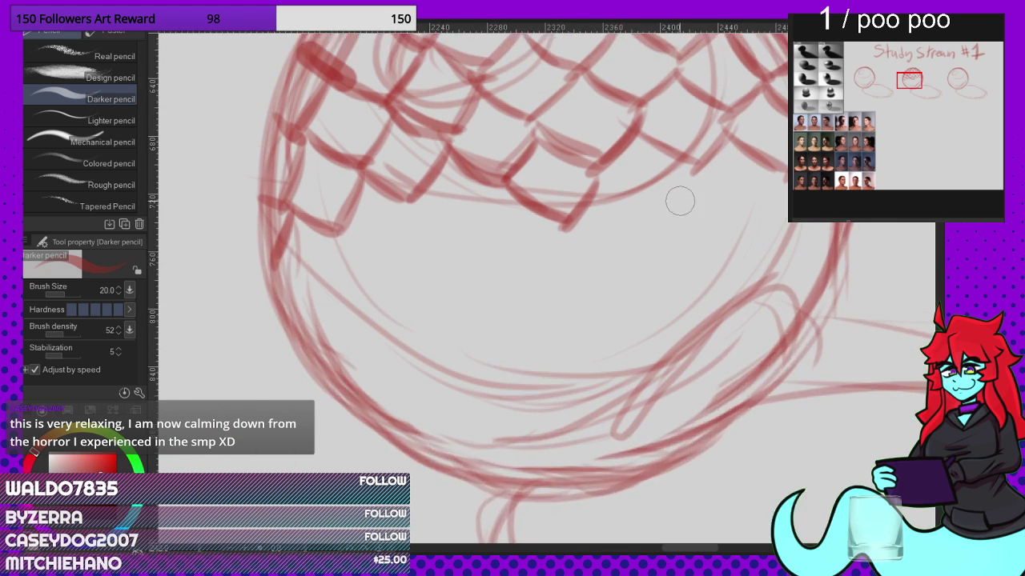
left_click_drag(590, 167, 643, 215)
left_click_drag(613, 191, 644, 210)
mouse_move(700, 169)
left_mouse_down()
mouse_move(656, 219)
mouse_move(726, 187)
mouse_move(756, 204)
left_mouse_up()
mouse_move(718, 170)
left_mouse_down()
mouse_move(772, 210)
mouse_move(780, 186)
left_mouse_up()
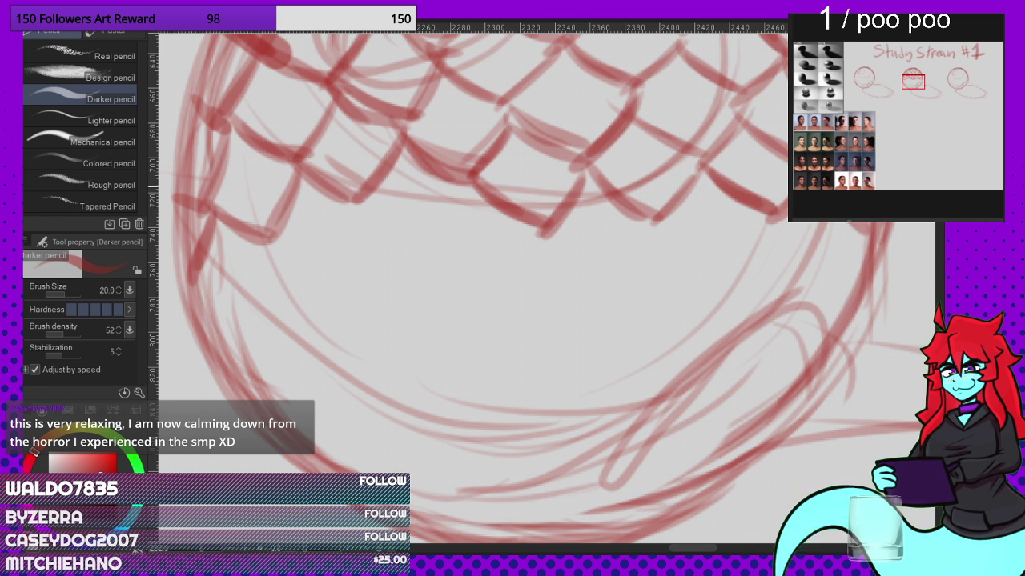
Step: Fill in the missing scales on the left half of the sphere, down to the left outline
scroll(606, 201, "down", 2)
scroll(606, 201, "up", 2)
mouse_move(538, 170)
left_mouse_down()
mouse_move(565, 204)
mouse_move(599, 221)
left_mouse_up()
mouse_move(645, 159)
left_mouse_down()
mouse_move(629, 197)
mouse_move(600, 214)
left_mouse_up()
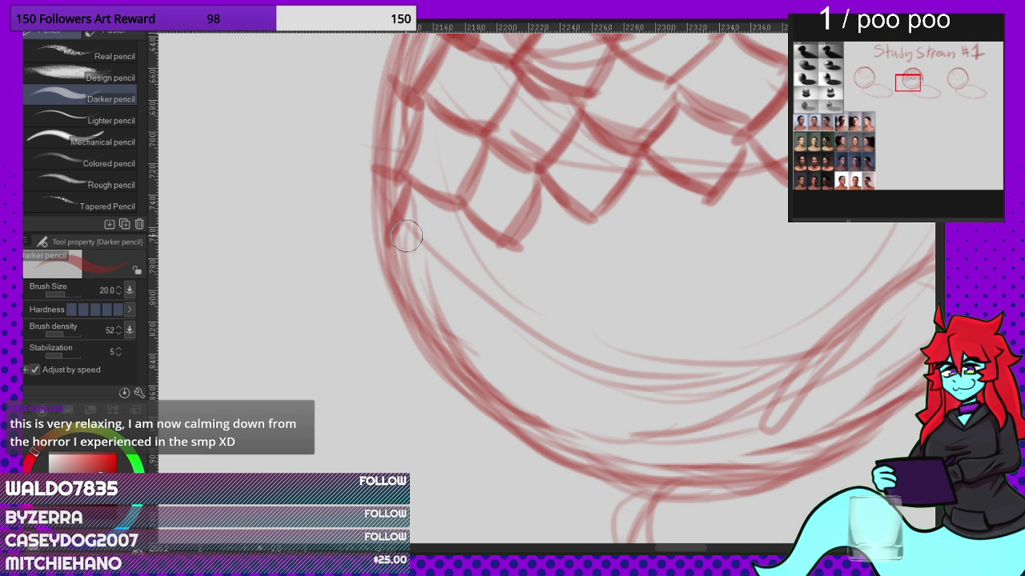
scroll(437, 279, "down", 5)
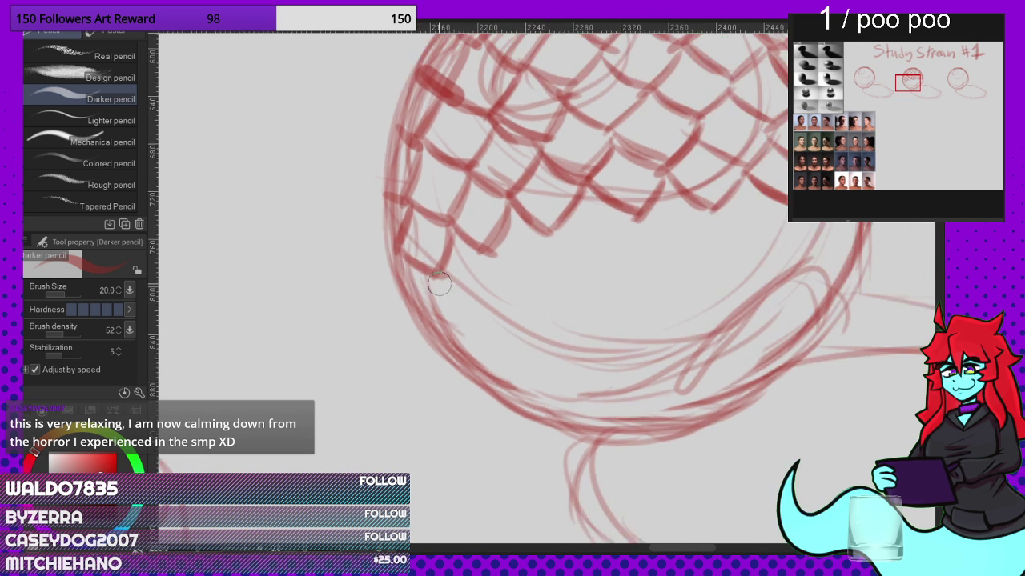
Step: Start the next lower row with scales across the center of the sphere, linked to the points above
scroll(521, 274, "up", 4)
scroll(490, 264, "up", 1)
left_click_drag(474, 264, 505, 298)
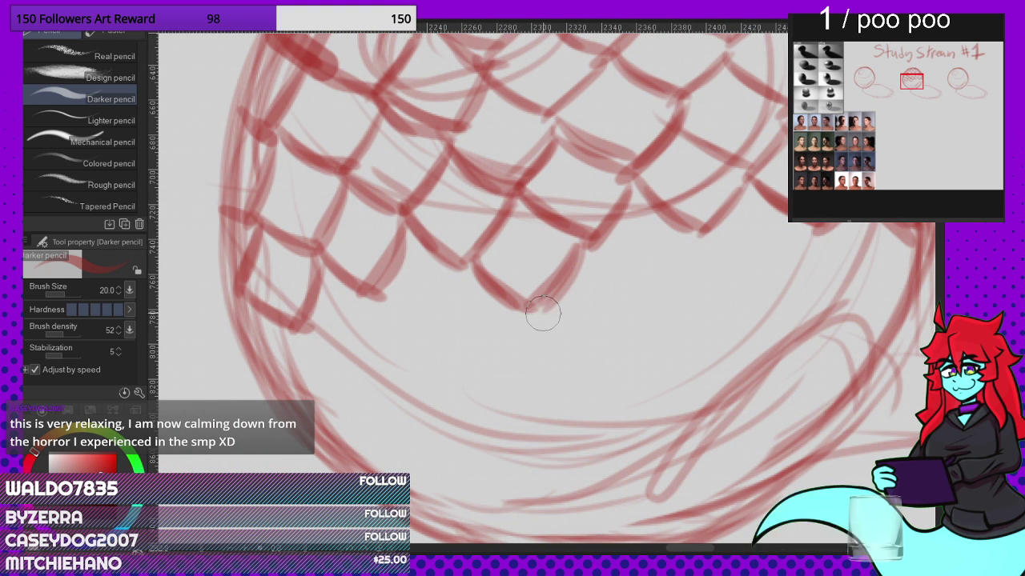
left_click_drag(600, 249, 650, 288)
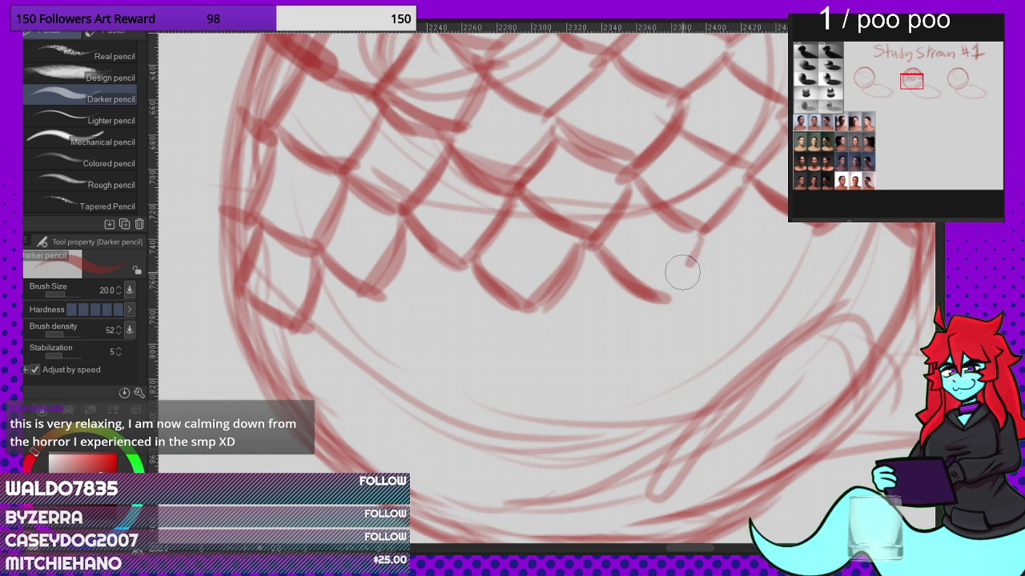
left_click_drag(706, 221, 749, 257)
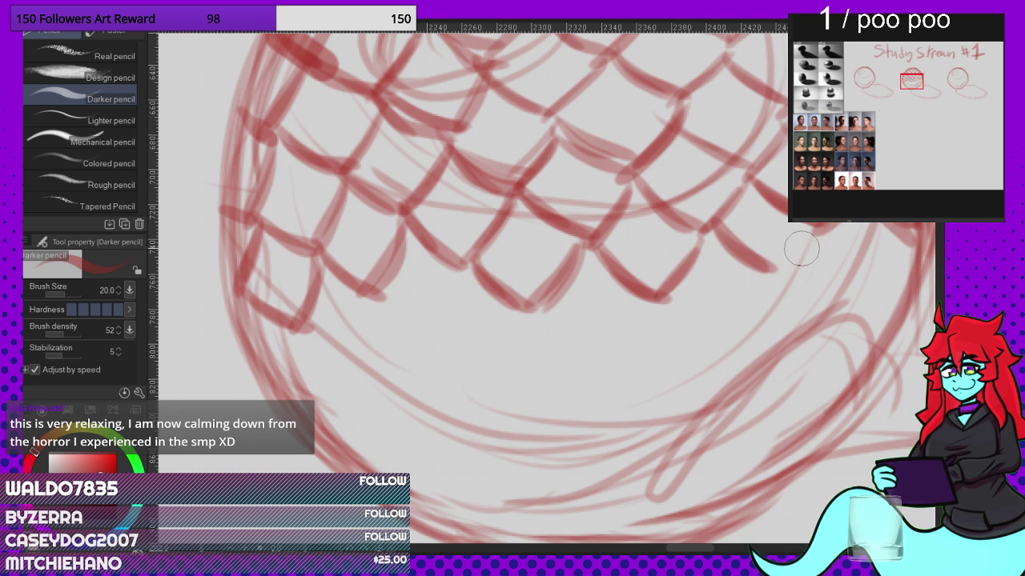
Step: Extend the lower row of scales to the right side of the sphere, toward the outline
scroll(677, 199, "down", 1)
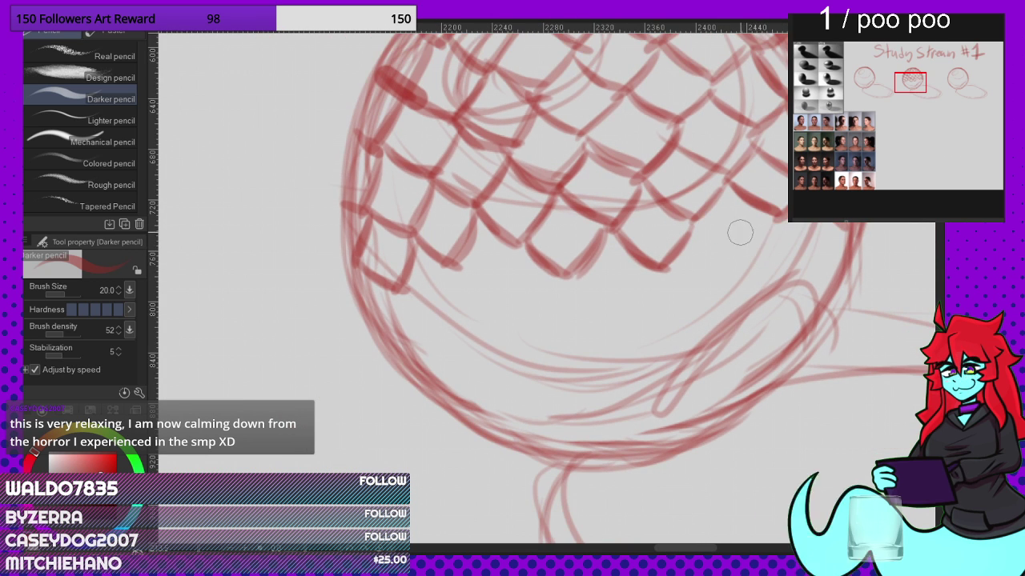
scroll(739, 233, "up", 1)
left_click_drag(690, 212, 731, 253)
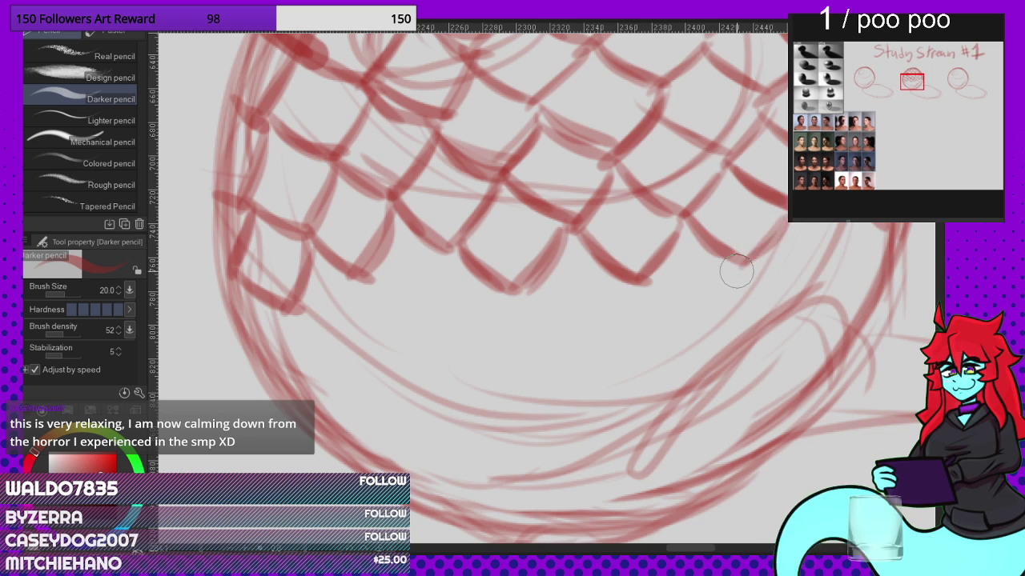
scroll(676, 232, "down", 2)
scroll(768, 223, "up", 2)
left_click_drag(716, 194, 752, 243)
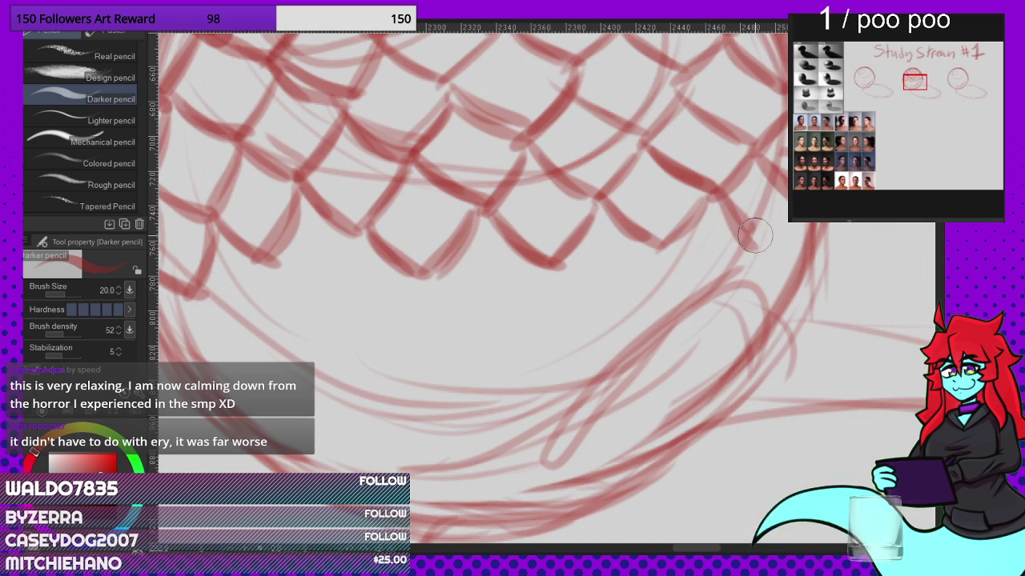
Step: Draw and darken a V-shaped scale on the sphere's lower left, between the existing scale points
scroll(764, 249, "down", 2)
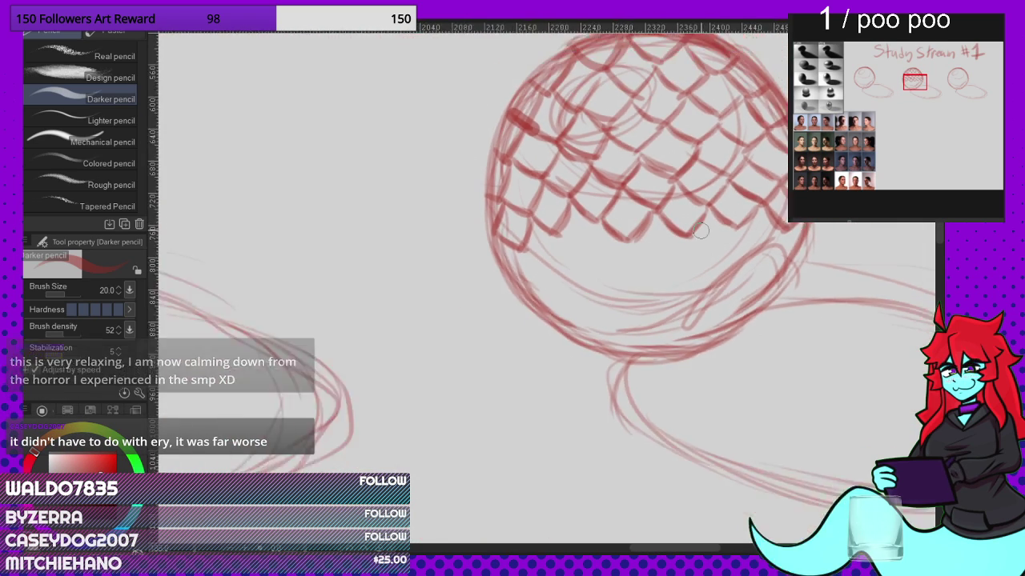
scroll(590, 235, "up", 3)
scroll(564, 245, "up", 1)
left_click_drag(525, 237, 595, 287)
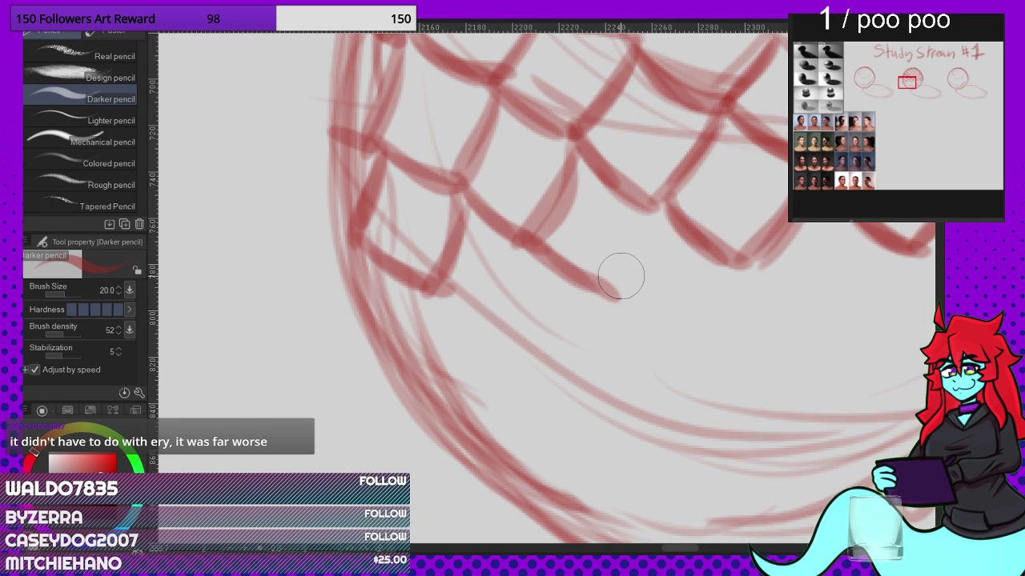
scroll(590, 270, "up", 1)
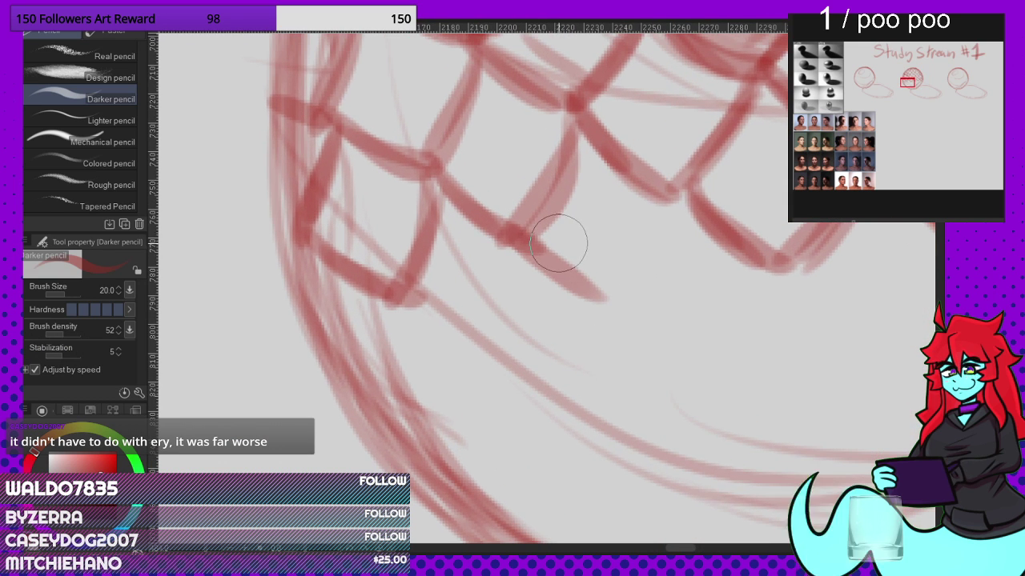
mouse_move(522, 233)
left_mouse_down()
mouse_move(600, 293)
mouse_move(632, 302)
left_mouse_up()
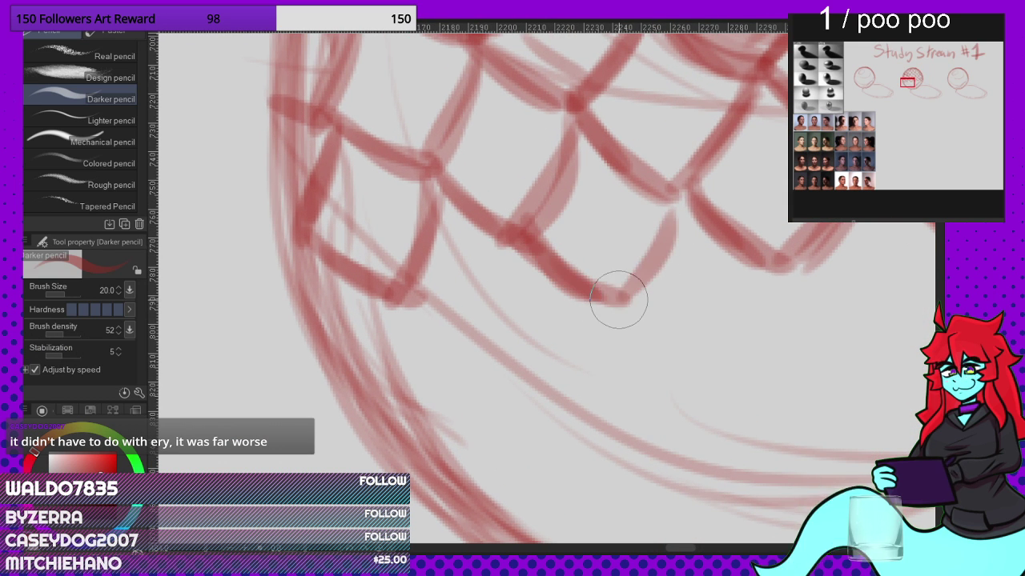
Step: Draw a V-shaped scale at the sphere's lower left and a short line linking the row to the left outline
scroll(656, 246, "down", 4)
scroll(533, 259, "up", 5)
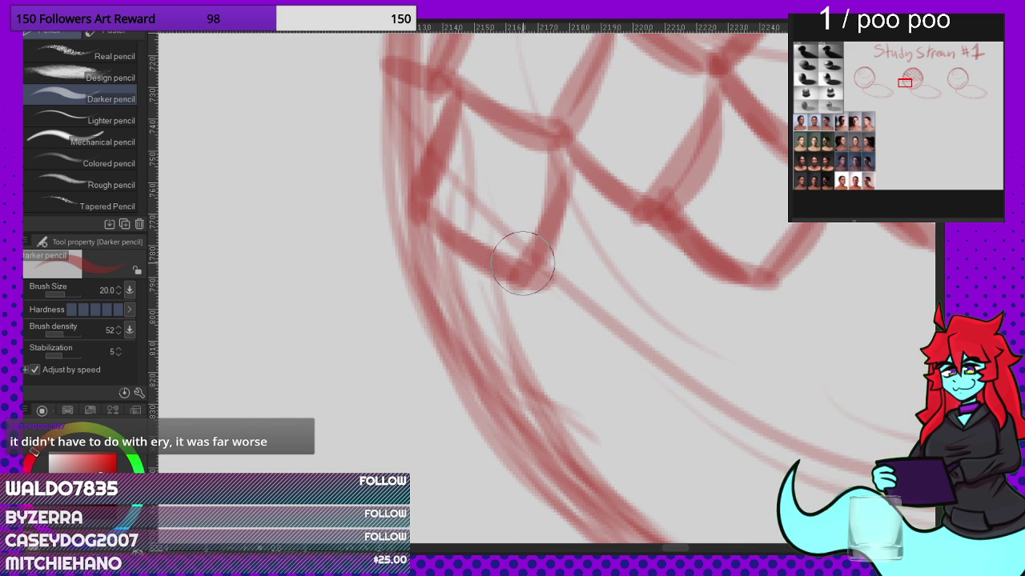
left_click_drag(524, 270, 590, 323)
left_click_drag(541, 289, 628, 328)
left_click_drag(664, 199, 660, 251)
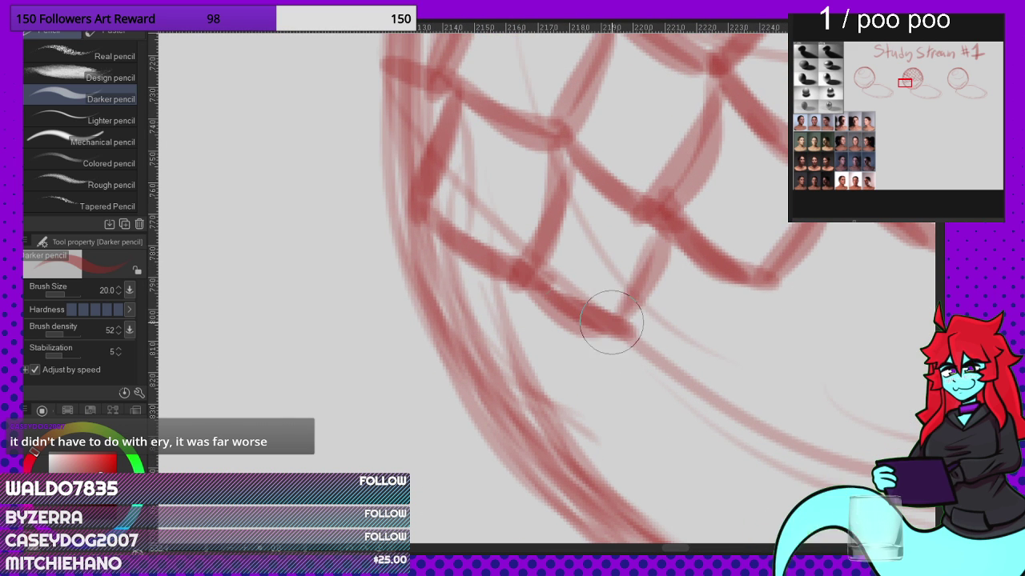
left_click_drag(509, 311, 475, 371)
scroll(473, 272, "down", 6)
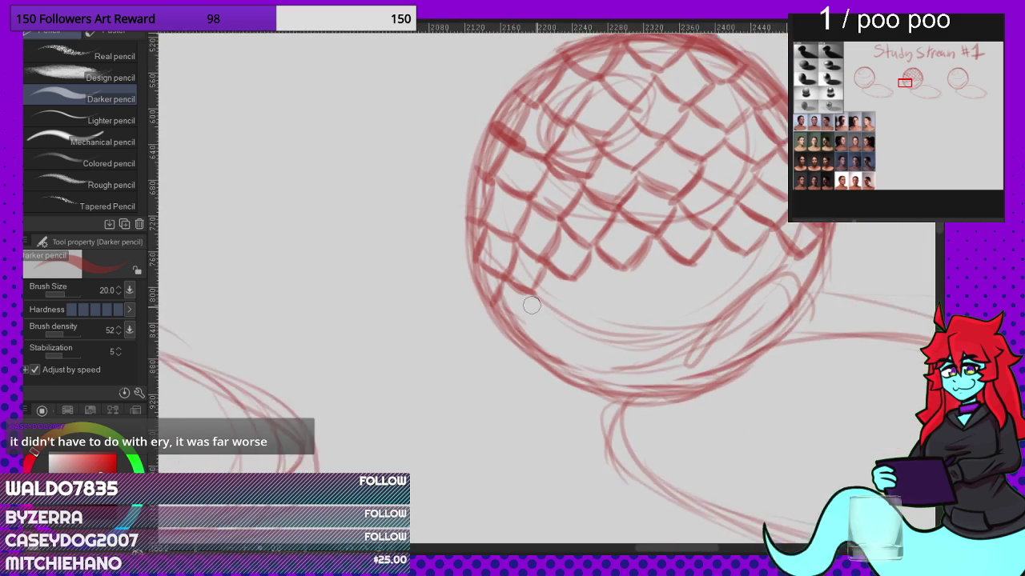
Step: Start the next lower row with two V-shaped scales below the points at the sphere's center and center right
scroll(661, 290, "up", 2)
scroll(660, 290, "up", 3)
left_click_drag(592, 264, 635, 304)
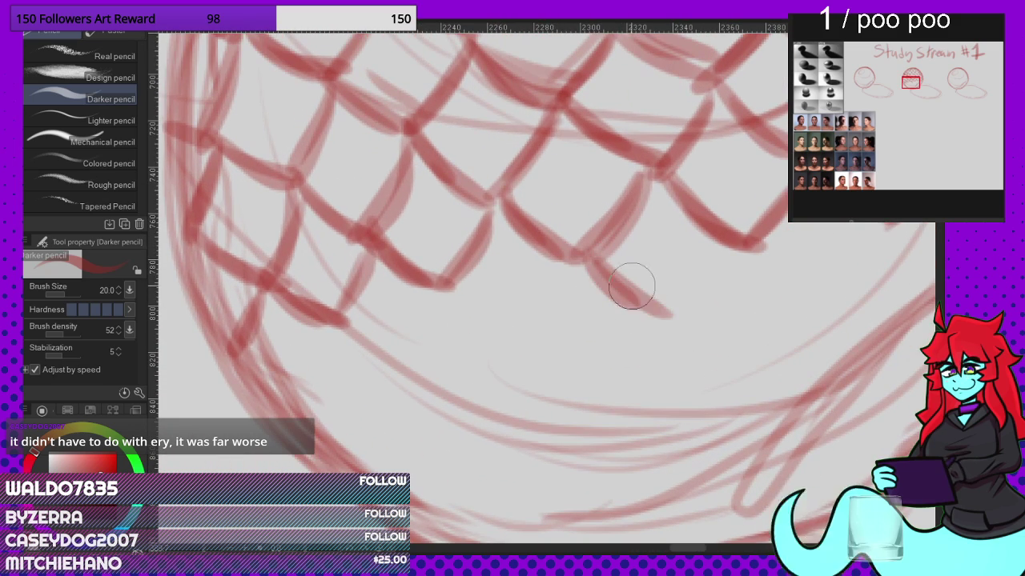
scroll(653, 326, "down", 3)
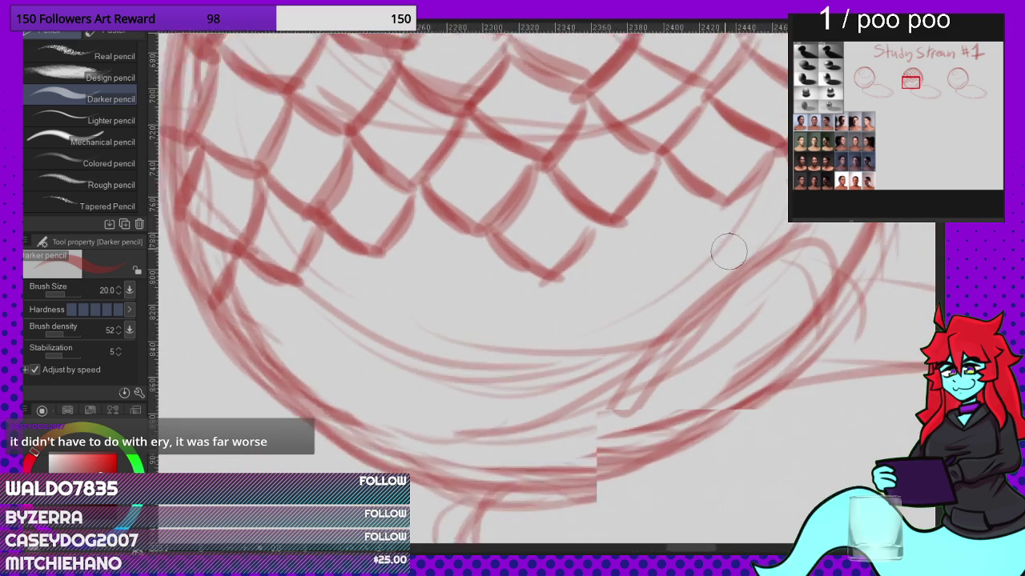
scroll(609, 215, "up", 2)
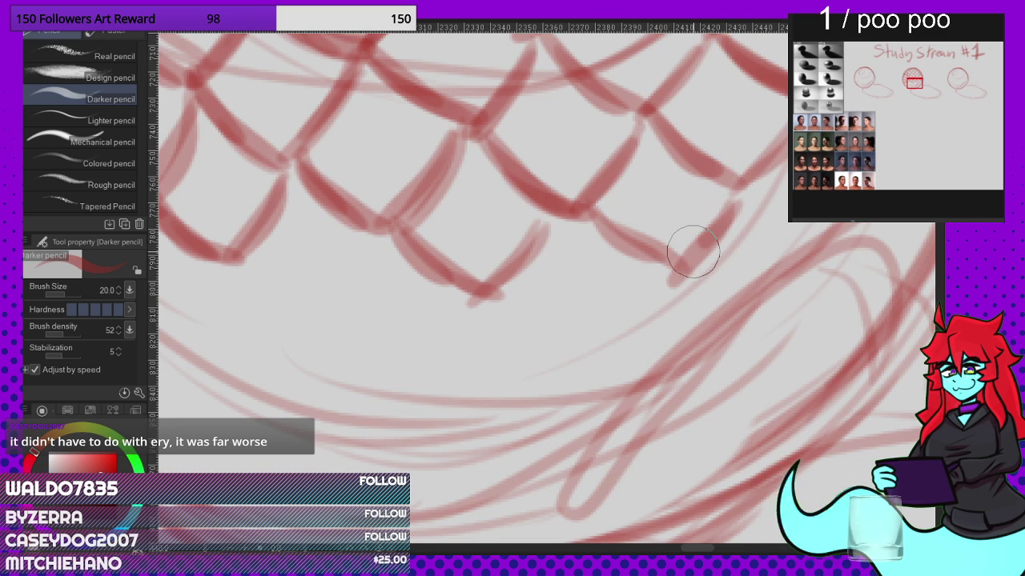
scroll(657, 242, "down", 3)
scroll(652, 242, "up", 2)
left_click_drag(606, 225, 668, 266)
scroll(618, 217, "down", 2)
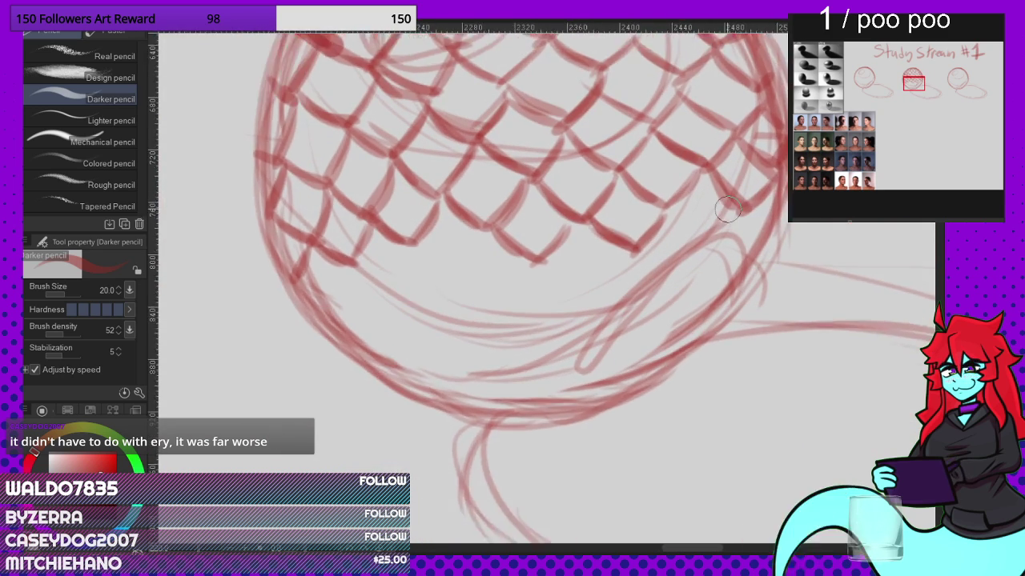
Step: Extend the lower scale row across the sphere's right side until it meets the right outline
scroll(727, 209, "up", 2)
scroll(740, 220, "down", 1)
mouse_move(712, 258)
left_mouse_down()
mouse_move(740, 223)
mouse_move(795, 213)
mouse_move(757, 206)
mouse_move(806, 254)
left_mouse_up()
scroll(740, 214, "up", 2)
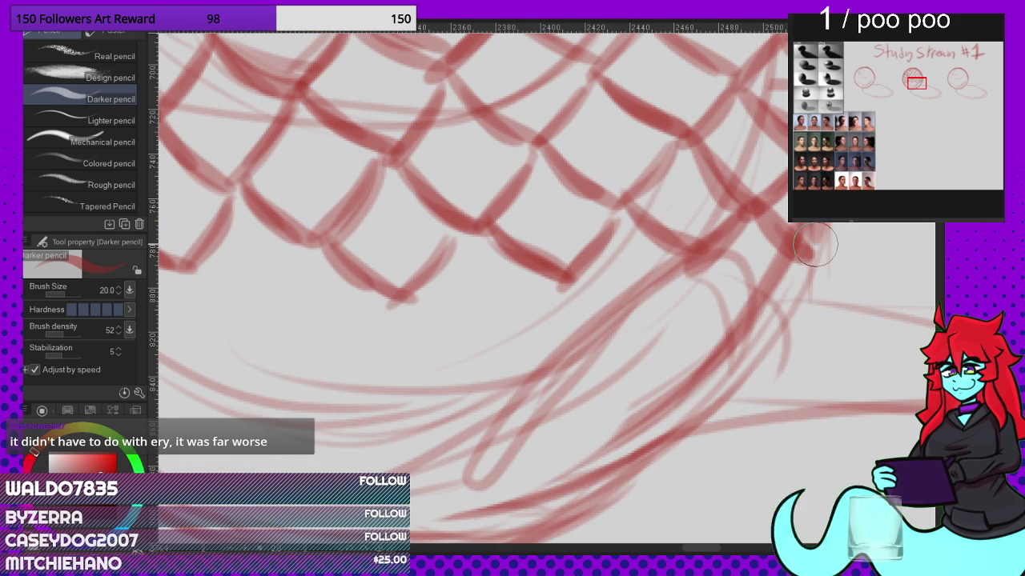
scroll(814, 244, "down", 3)
Step: Continue the scale rows at the sphere's lower left, ending with a scale that meets the left outline
scroll(529, 293, "up", 2)
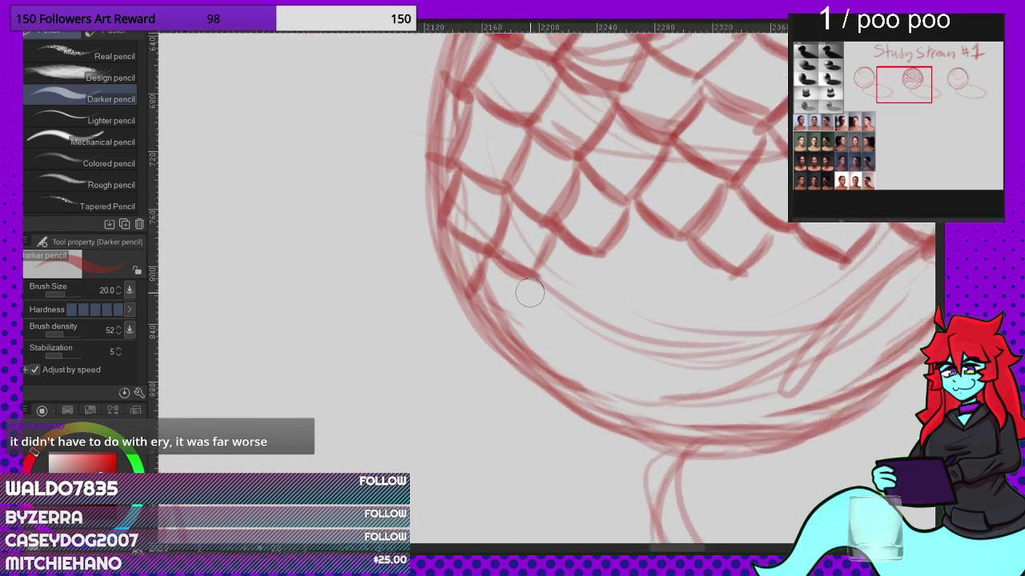
scroll(561, 280, "up", 2)
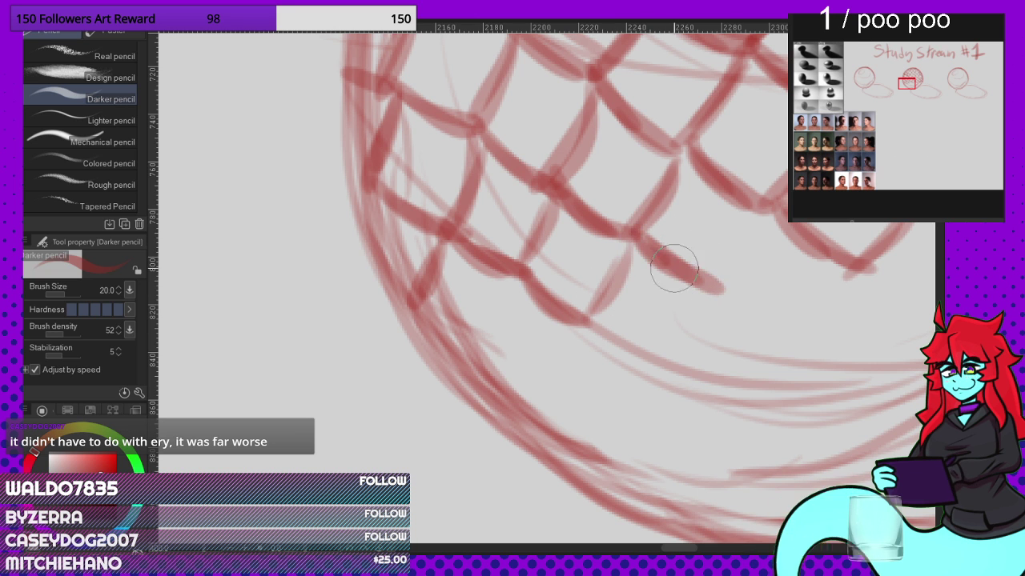
scroll(693, 244, "down", 2)
scroll(501, 299, "up", 2)
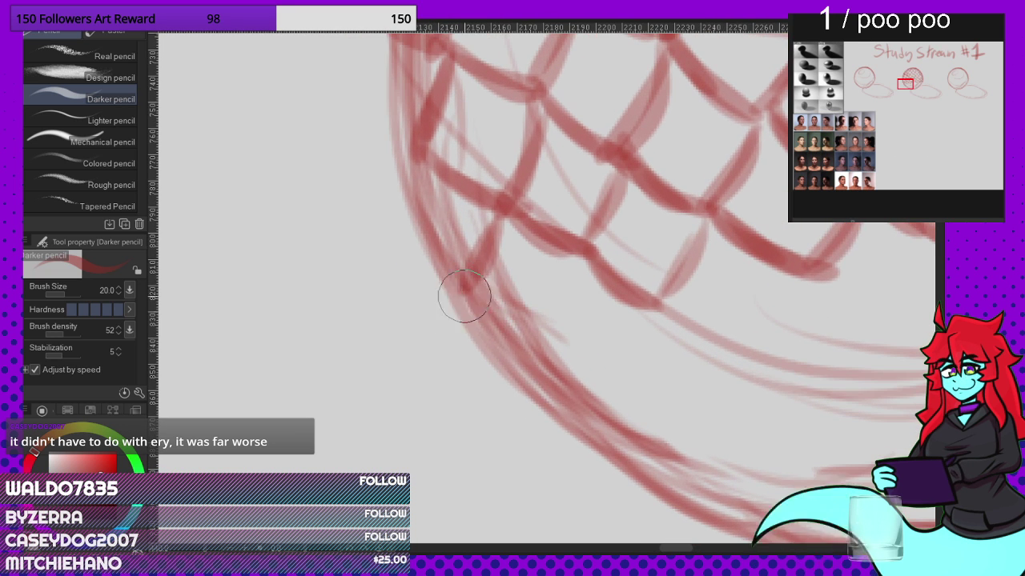
mouse_move(465, 293)
left_mouse_down()
mouse_move(533, 352)
mouse_move(566, 357)
left_mouse_up()
left_click_drag(582, 264, 556, 350)
scroll(577, 326, "down", 3)
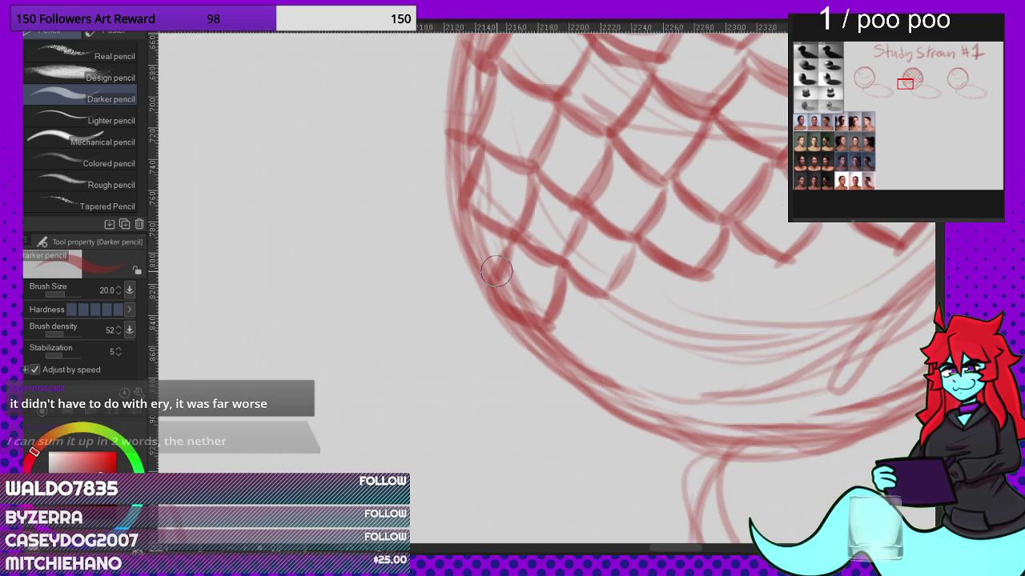
scroll(605, 285, "up", 1)
scroll(554, 267, "up", 5)
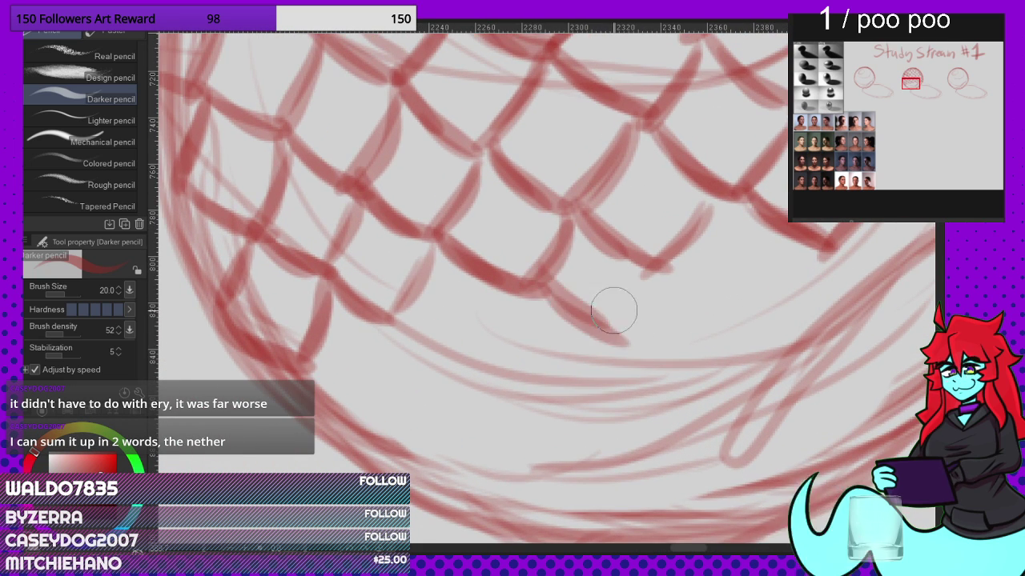
left_click_drag(603, 340, 606, 360)
key("ctrl+z")
key("ctrl+z")
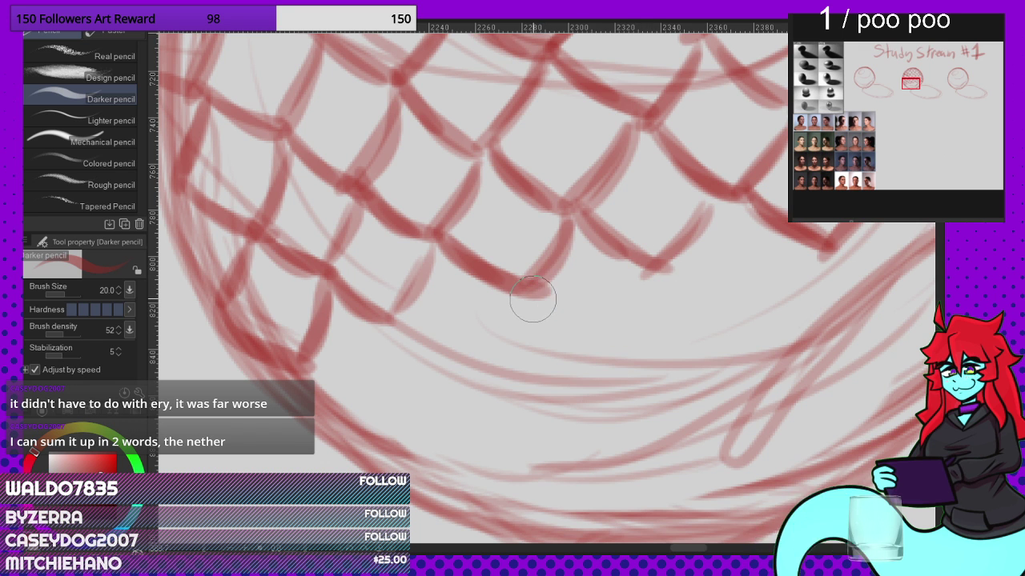
Step: Draw a row of V-shaped scales from the sphere's lower center toward the right, hanging from the points above
left_click_drag(532, 299, 615, 361)
left_click_drag(653, 279, 610, 351)
scroll(525, 200, "down", 3)
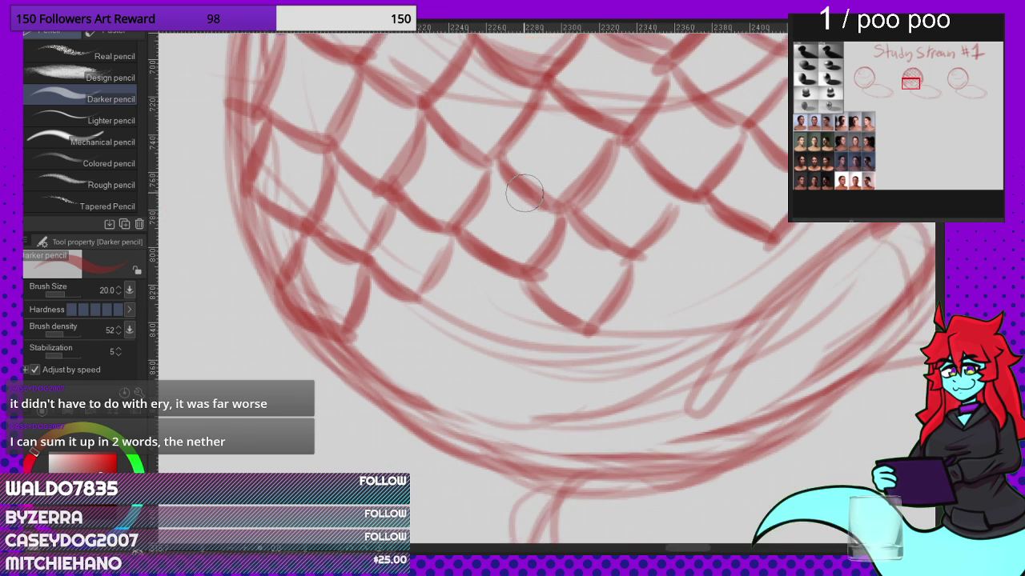
scroll(709, 280, "up", 4)
left_click_drag(600, 244, 702, 303)
left_click_drag(757, 240, 692, 314)
scroll(574, 259, "down", 3)
scroll(779, 254, "up", 3)
mouse_move(645, 220)
left_mouse_down()
mouse_move(727, 270)
mouse_move(732, 286)
left_mouse_up()
mouse_move(817, 244)
left_mouse_down()
mouse_move(880, 259)
mouse_move(867, 254)
left_mouse_up()
Step: Add a V-shaped scale left of center in the lower row, closing the gap between the neighboring scales
scroll(867, 263, "down", 4)
scroll(562, 260, "up", 4)
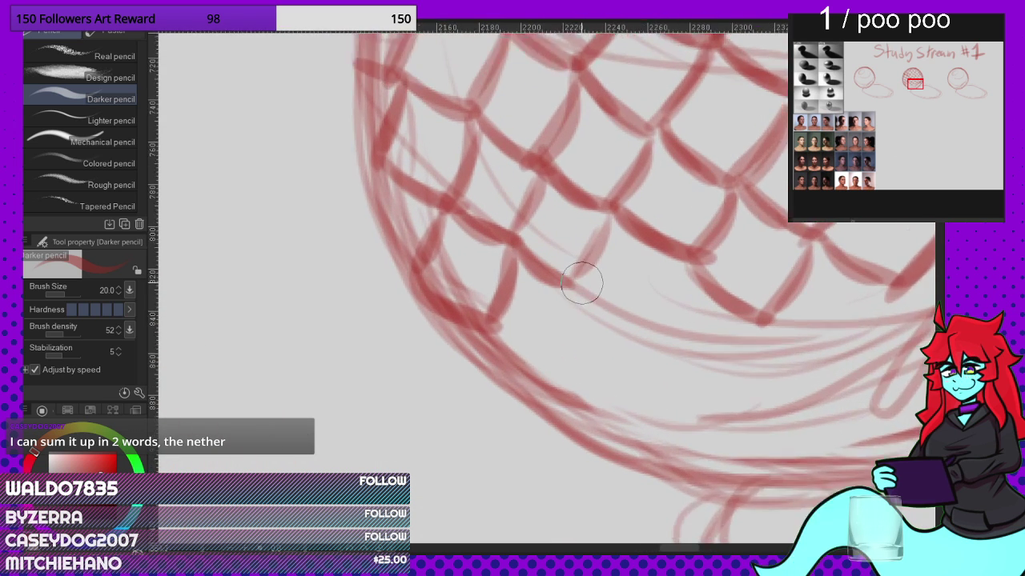
left_click_drag(732, 264, 686, 341)
mouse_move(478, 343)
left_mouse_down()
mouse_move(579, 390)
mouse_move(568, 378)
left_mouse_up()
left_click_drag(584, 290, 537, 389)
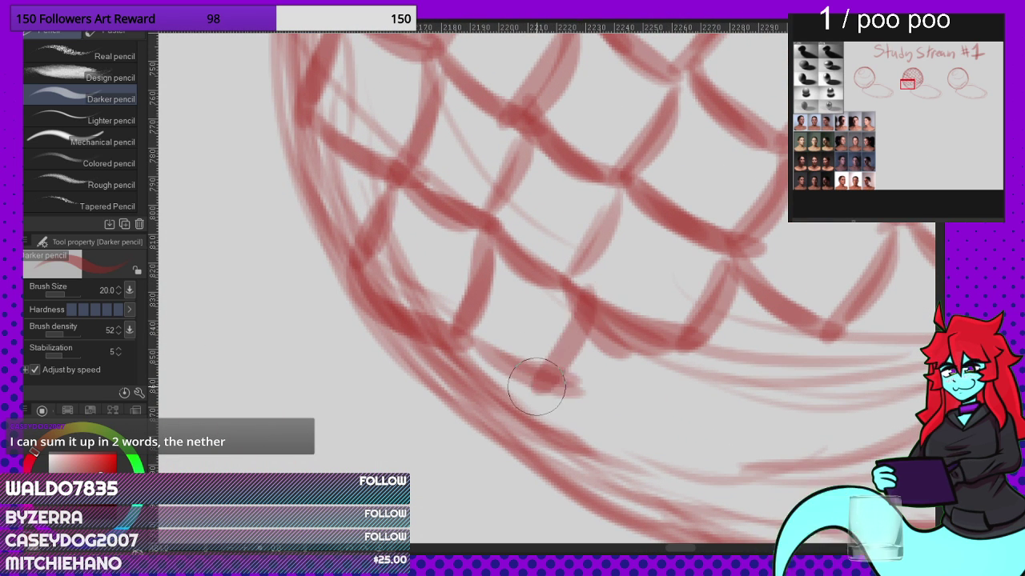
key("ctrl+z")
key("ctrl+z")
key("ctrl+z")
Step: Draw a V-shaped scale at the sphere's lower left and enclose a partial scale beside it against the outline
mouse_move(464, 346)
left_mouse_down()
mouse_move(500, 378)
mouse_move(568, 389)
left_mouse_up()
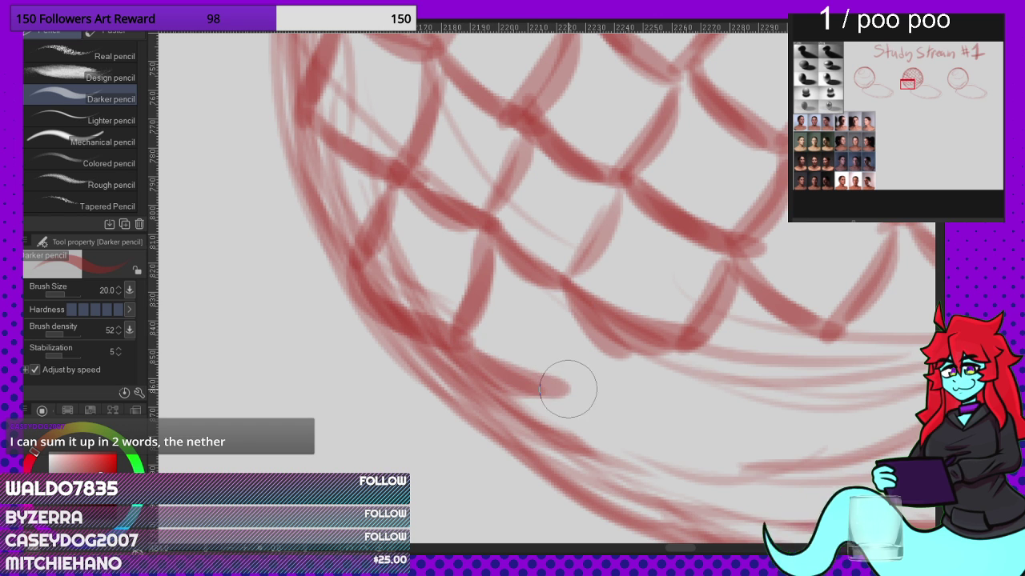
left_click_drag(570, 276, 547, 381)
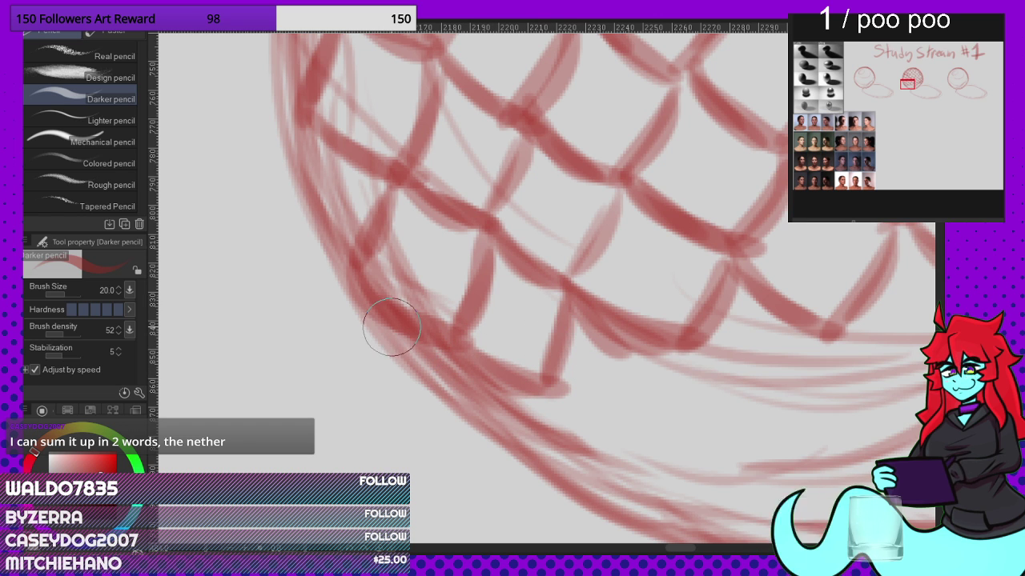
left_click_drag(464, 349, 471, 433)
left_click_drag(380, 318, 463, 427)
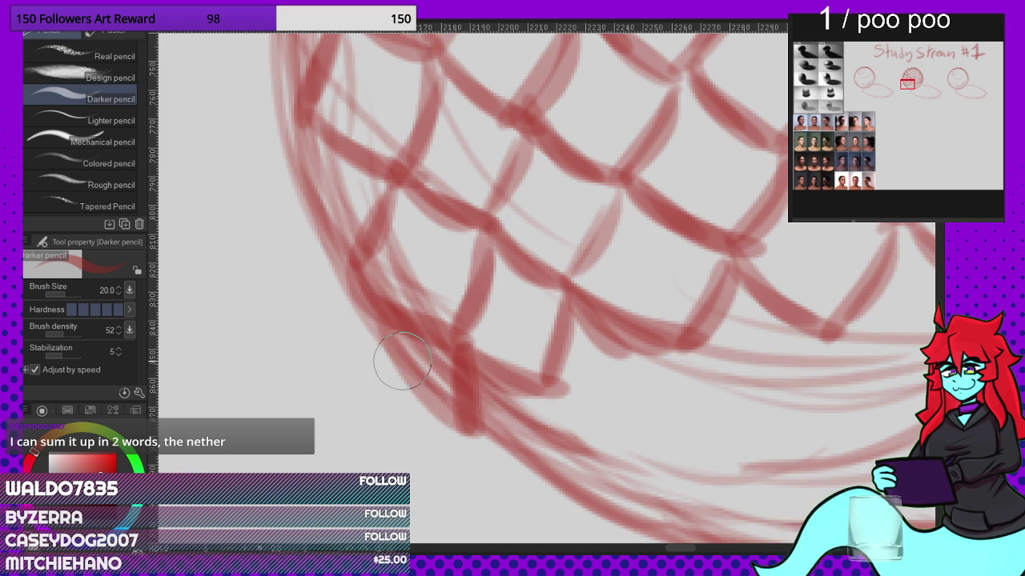
left_click_drag(403, 360, 471, 408)
scroll(532, 330, "down", 1)
scroll(408, 270, "down", 2)
scroll(468, 311, "up", 3)
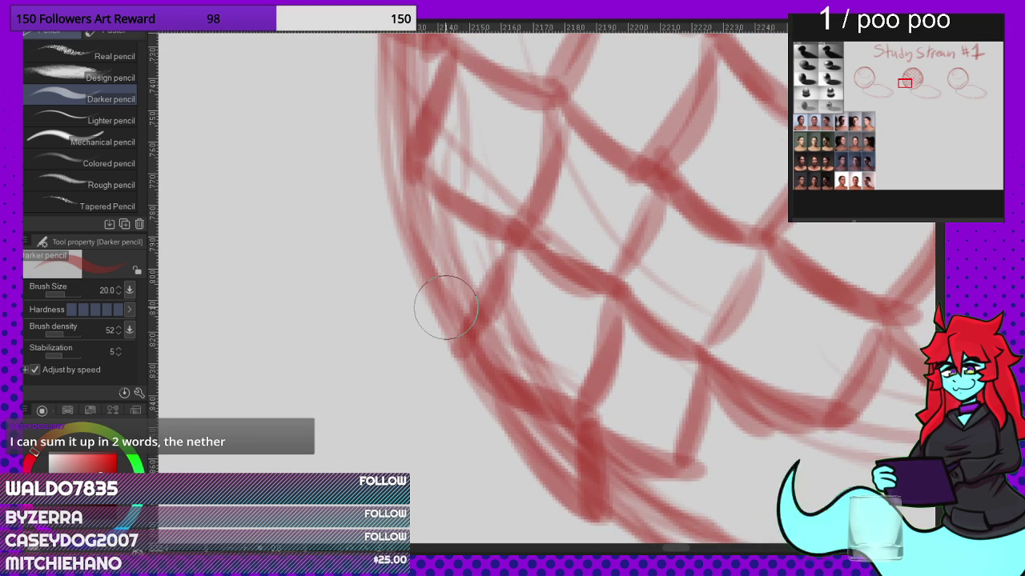
Step: Darken the sphere's left outline from the lower scales up to the thick stroke at the upper left
mouse_move(416, 186)
left_mouse_down()
mouse_move(419, 245)
mouse_move(468, 350)
mouse_move(453, 187)
mouse_move(475, 352)
left_mouse_up()
scroll(469, 363, "down", 3)
scroll(473, 267, "up", 2)
scroll(473, 268, "up", 2)
scroll(491, 373, "down", 3)
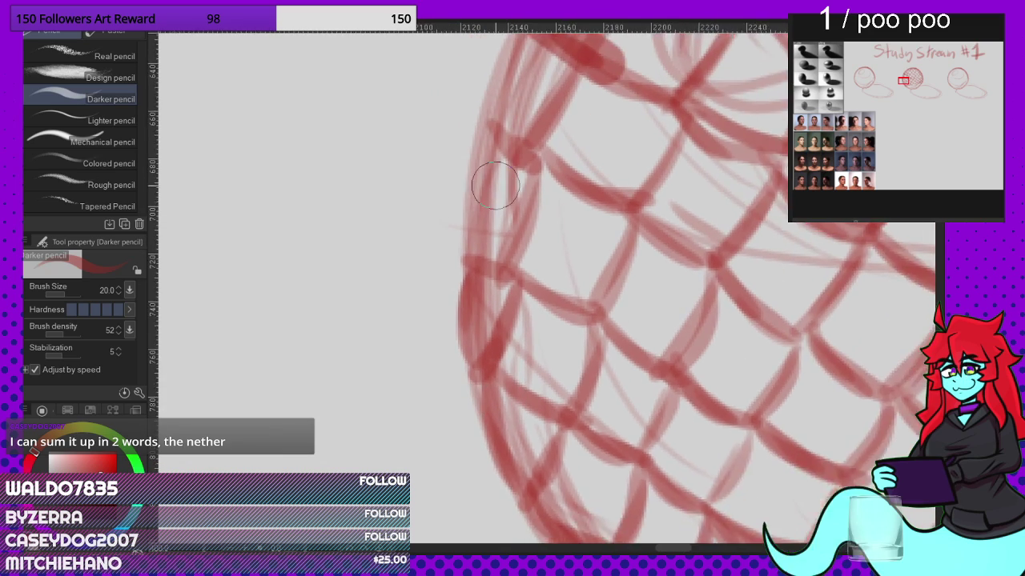
scroll(495, 186, "up", 2)
mouse_move(465, 274)
left_mouse_down()
mouse_move(492, 120)
mouse_move(460, 265)
left_mouse_up()
scroll(512, 348, "down", 3)
scroll(514, 182, "up", 1)
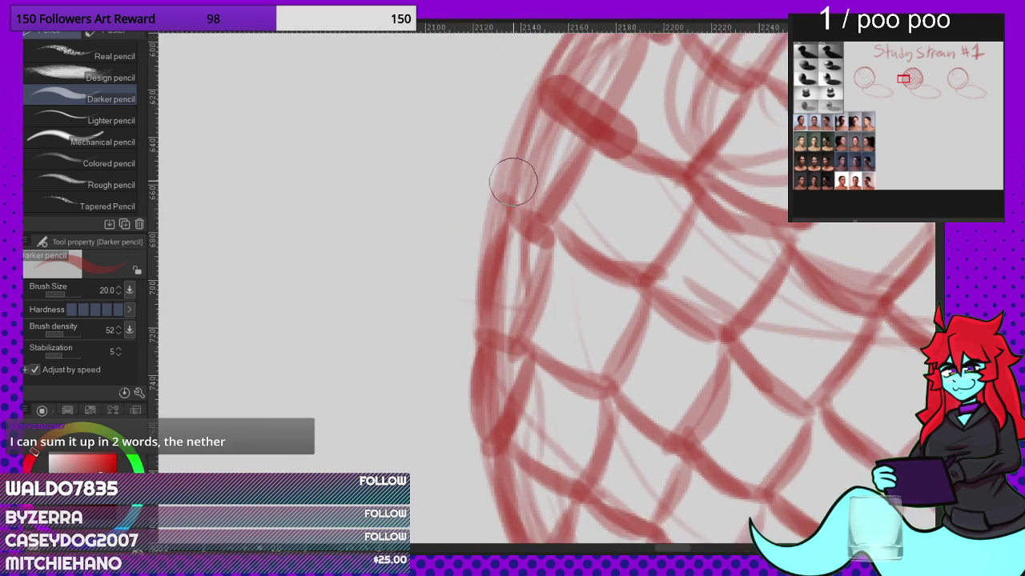
scroll(510, 200, "up", 1)
left_click_drag(507, 217, 505, 173)
scroll(480, 144, "down", 3)
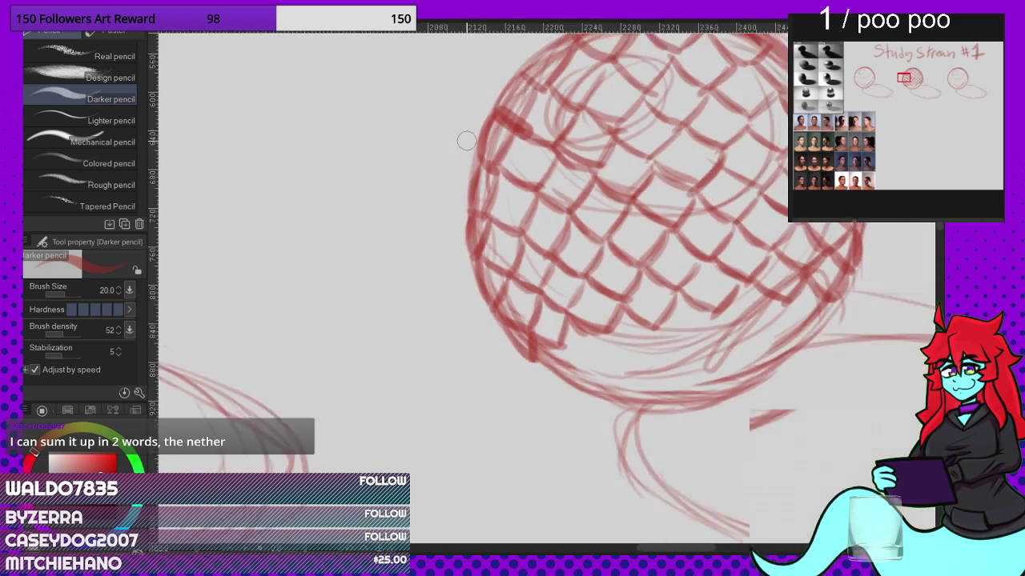
Step: Add two V-shaped scales to the next lower row at the sphere's lower center and lower right
scroll(482, 320, "up", 5)
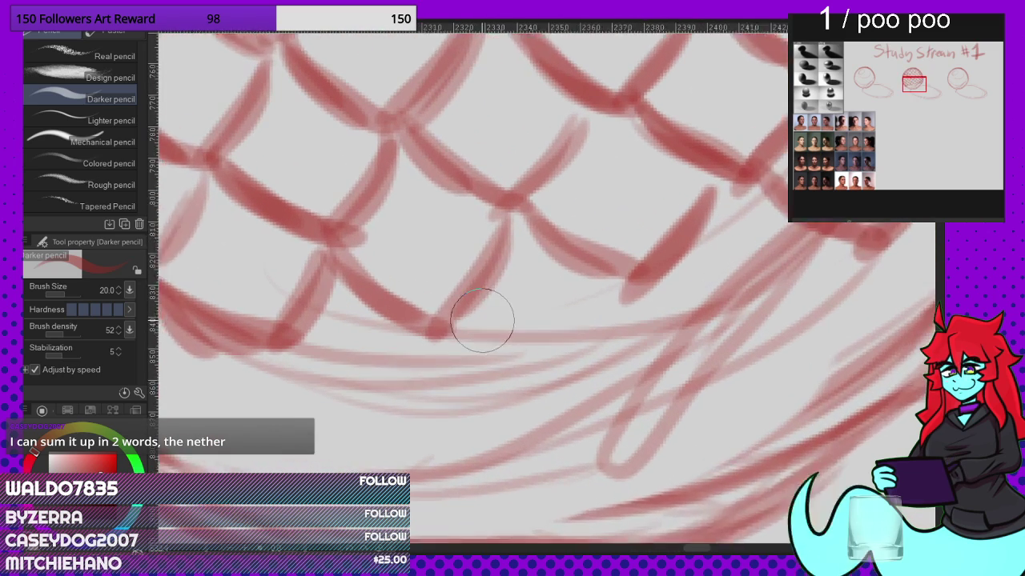
scroll(482, 320, "up", 1)
mouse_move(456, 314)
left_mouse_down()
mouse_move(574, 396)
mouse_move(611, 396)
left_mouse_up()
left_click_drag(622, 279, 585, 404)
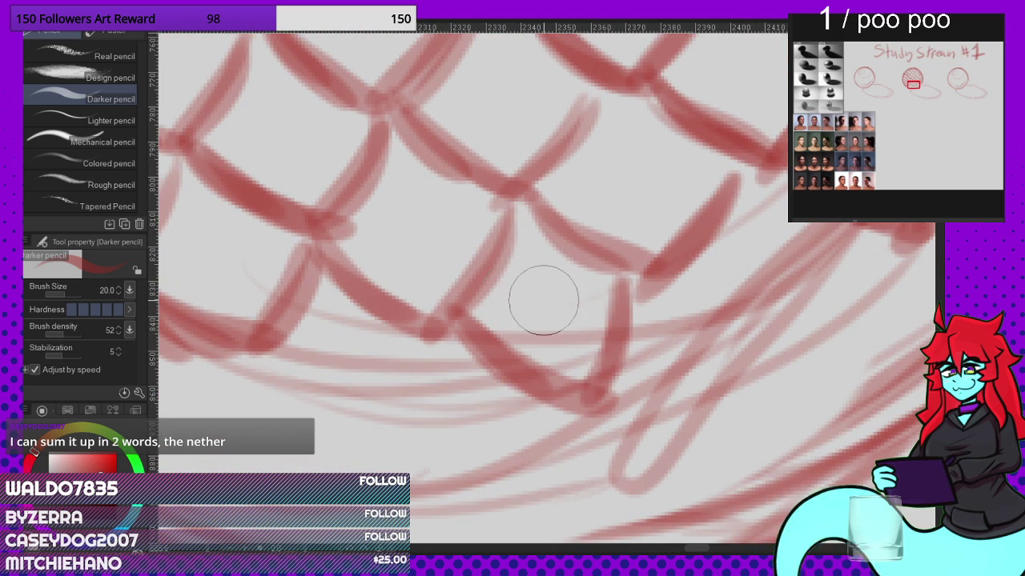
scroll(543, 300, "down", 2)
scroll(686, 313, "up", 3)
left_click_drag(611, 253, 735, 338)
left_click_drag(636, 277, 770, 340)
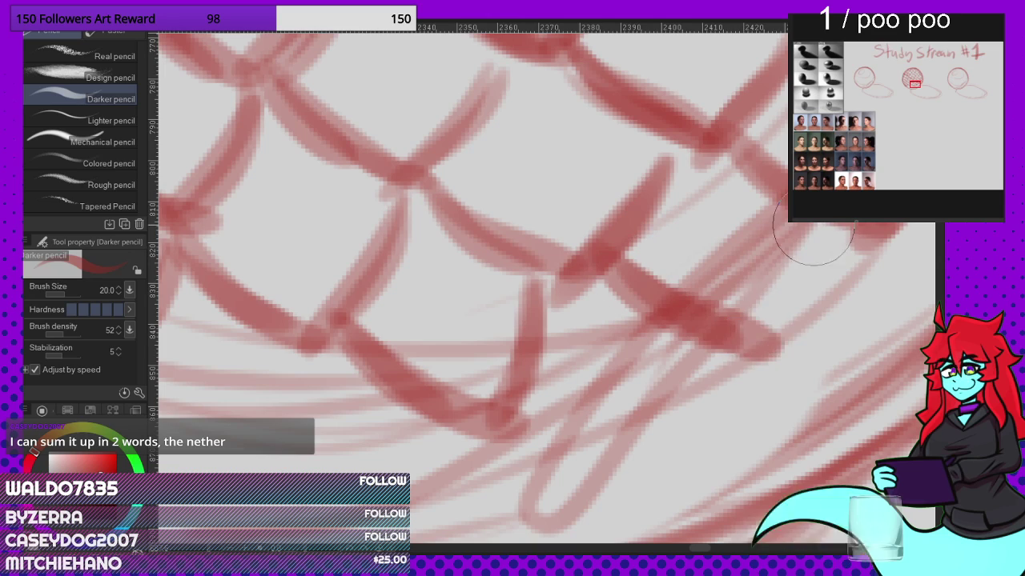
left_click_drag(813, 228, 769, 343)
mouse_move(813, 244)
left_mouse_down()
mouse_move(798, 297)
mouse_move(766, 344)
left_mouse_up()
scroll(677, 240, "down", 4)
scroll(593, 290, "up", 1)
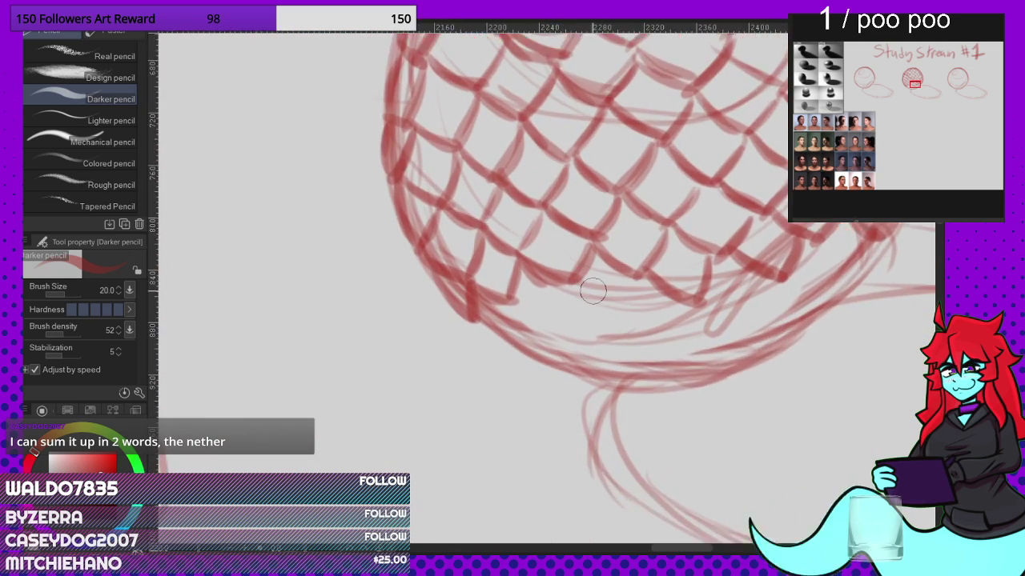
Step: Draw two V-shaped scales left of the sphere's lower center, thickening the left edge of the first one
scroll(591, 291, "up", 4)
left_click_drag(567, 262, 660, 344)
left_click_drag(722, 265, 665, 331)
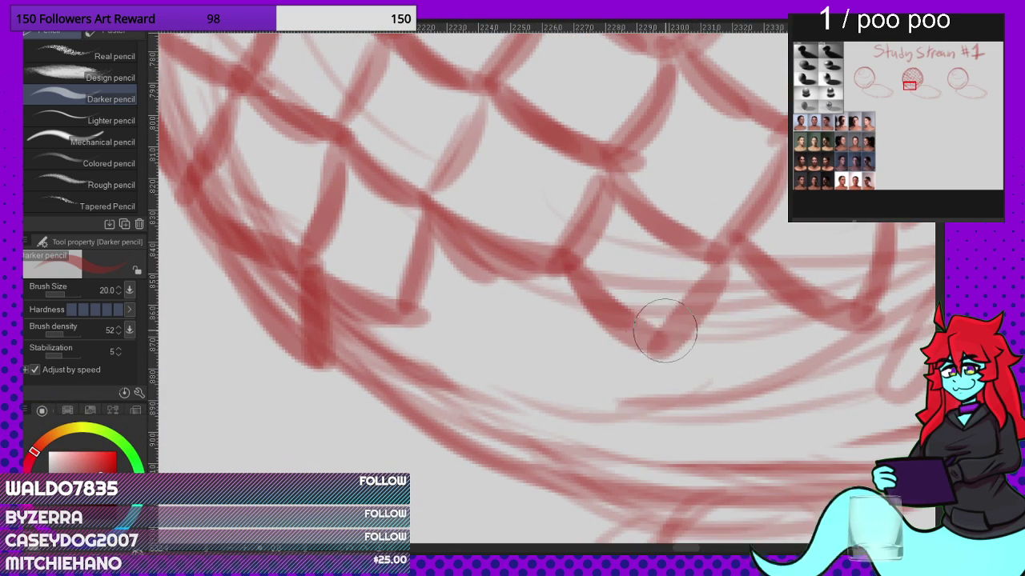
left_click_drag(549, 264, 660, 348)
left_click_drag(406, 297, 521, 355)
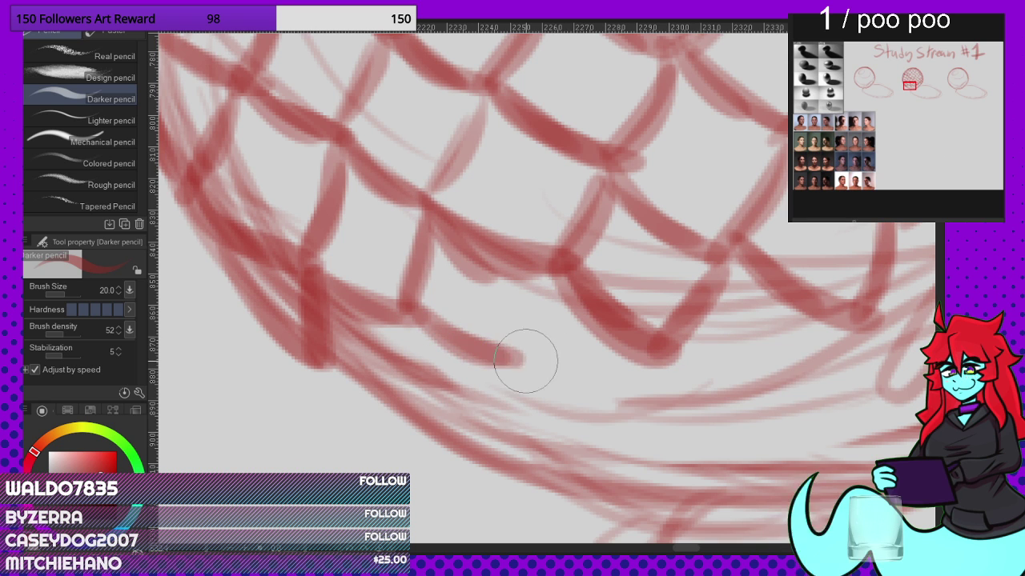
mouse_move(576, 264)
left_mouse_down()
mouse_move(507, 361)
mouse_move(511, 374)
left_mouse_up()
left_click_drag(395, 317, 369, 399)
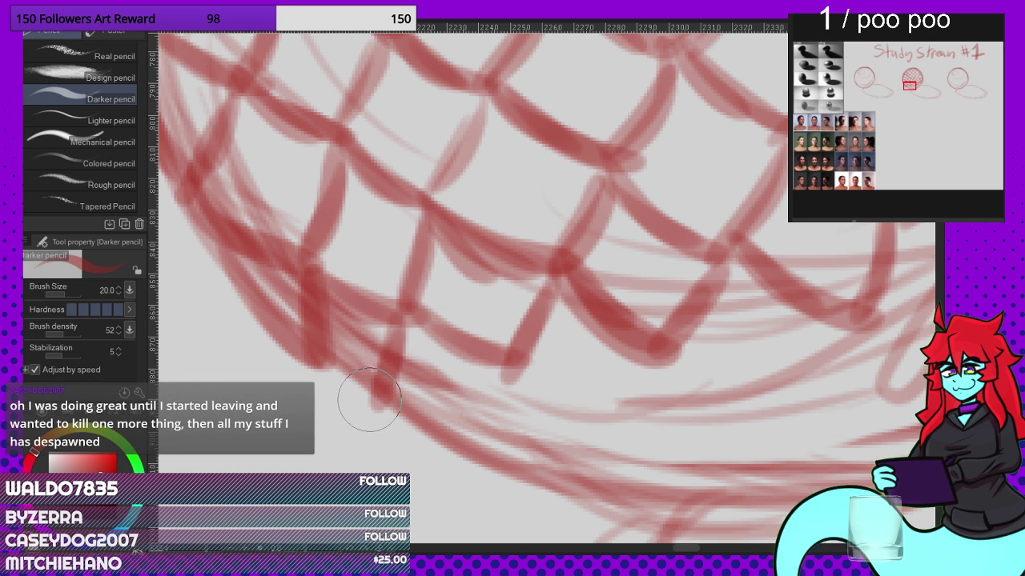
key("ctrl+z")
key("ctrl+z")
Step: Link the lower-left scales down to the outline and add a V-shaped scale in the next row at bottom center
left_click_drag(409, 319, 405, 435)
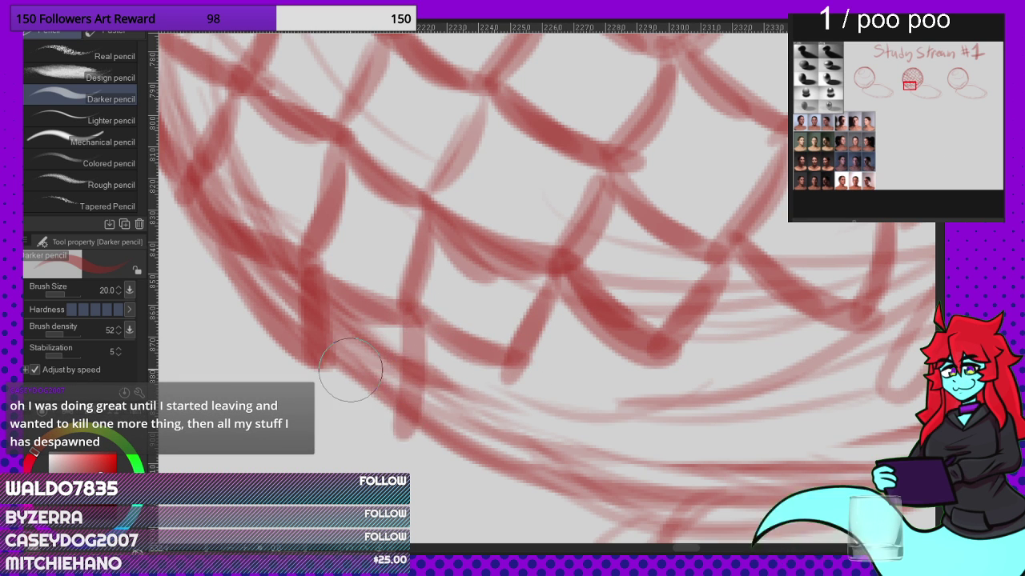
left_click_drag(347, 370, 371, 407)
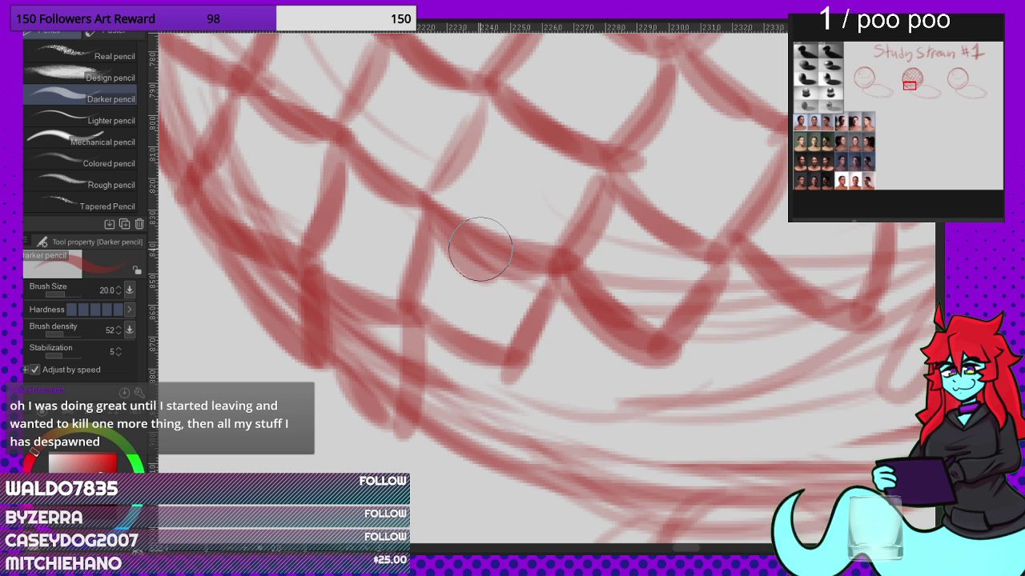
scroll(467, 248, "down", 4)
scroll(679, 328, "up", 3)
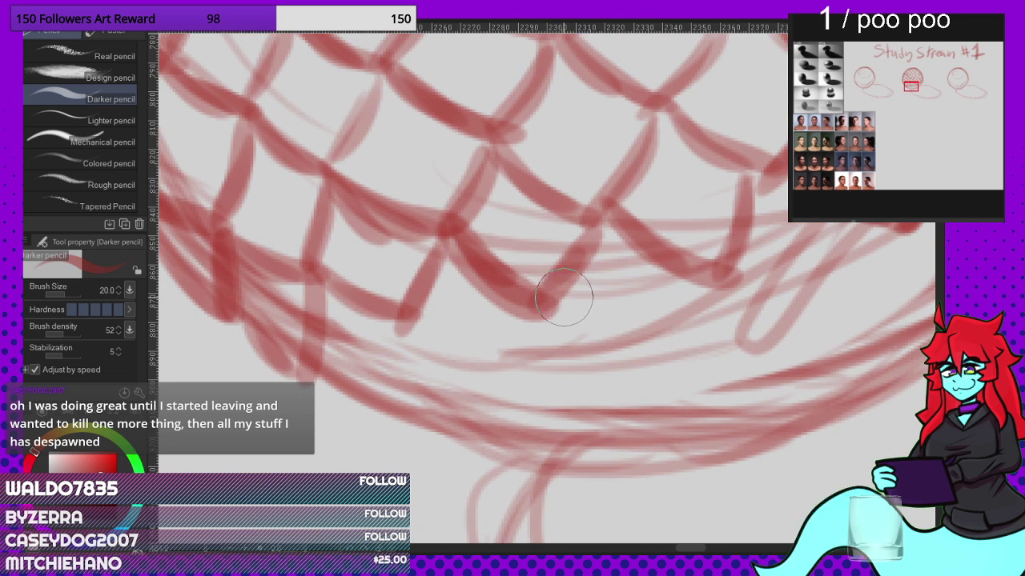
mouse_move(567, 305)
left_mouse_down()
mouse_move(626, 353)
mouse_move(665, 353)
left_mouse_up()
left_click_drag(699, 287, 643, 356)
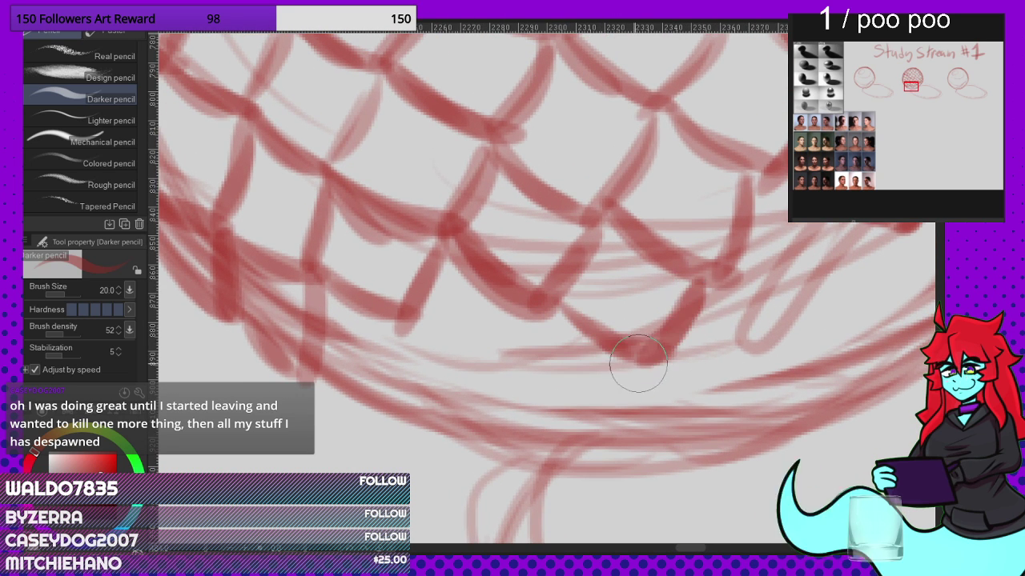
Step: Add a V-shaped scale at the middle sphere's lower right, up the curve from the bottom-center scale
scroll(518, 276, "down", 2)
scroll(505, 291, "down", 1)
scroll(675, 272, "up", 2)
mouse_move(614, 275)
left_mouse_down()
mouse_move(700, 310)
mouse_move(730, 302)
left_mouse_up()
left_click_drag(728, 258, 702, 313)
left_click_drag(738, 242, 696, 302)
scroll(542, 260, "down", 3)
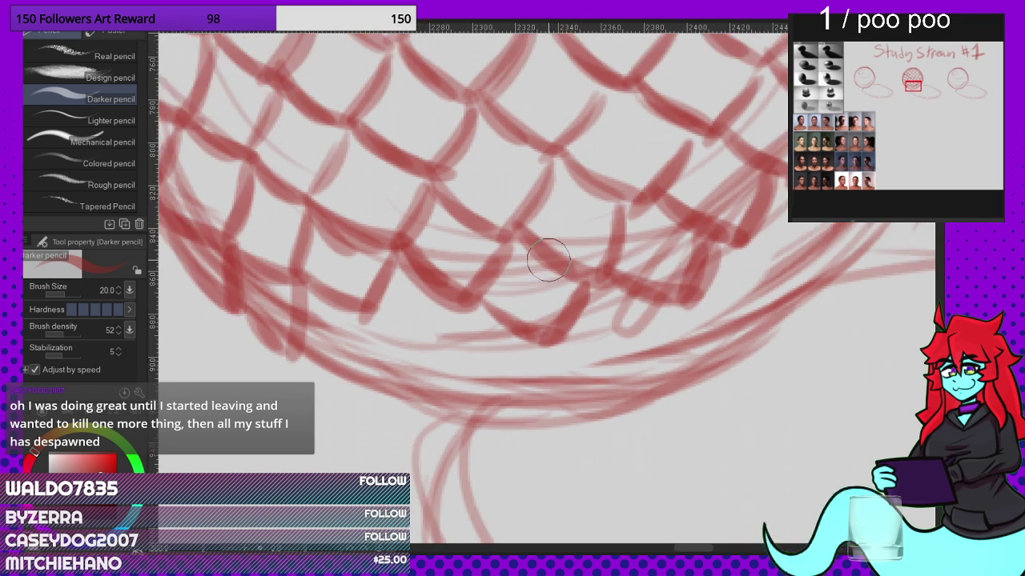
Step: Extend the lower-right rows with another scale against the outline and one in the row below it
scroll(684, 271, "up", 3)
left_click_drag(657, 222, 757, 237)
mouse_move(600, 286)
left_mouse_down()
mouse_move(606, 297)
mouse_move(698, 312)
left_mouse_up()
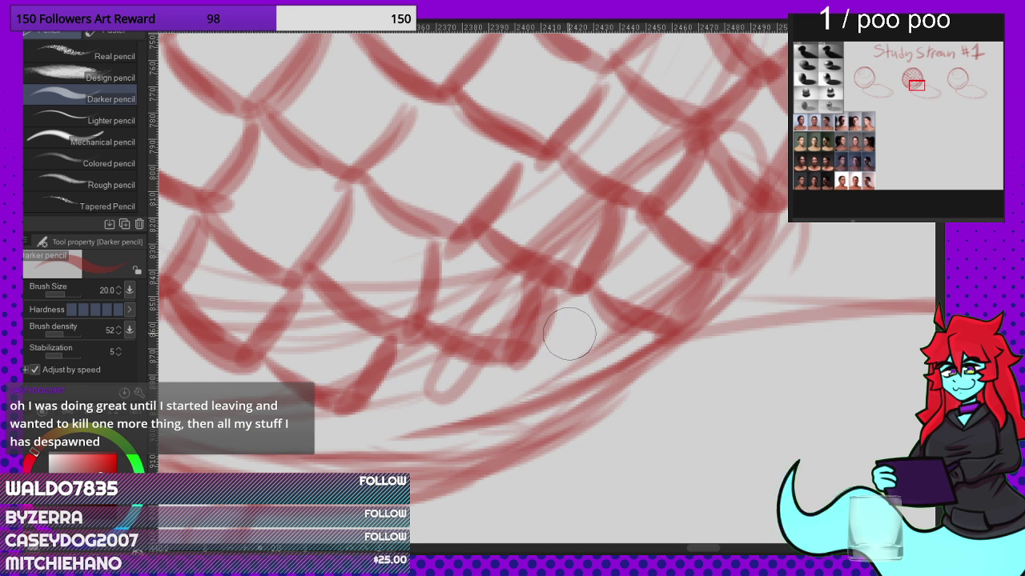
scroll(570, 333, "down", 3)
scroll(485, 342, "up", 3)
left_click_drag(484, 345, 589, 368)
left_click_drag(621, 322, 613, 334)
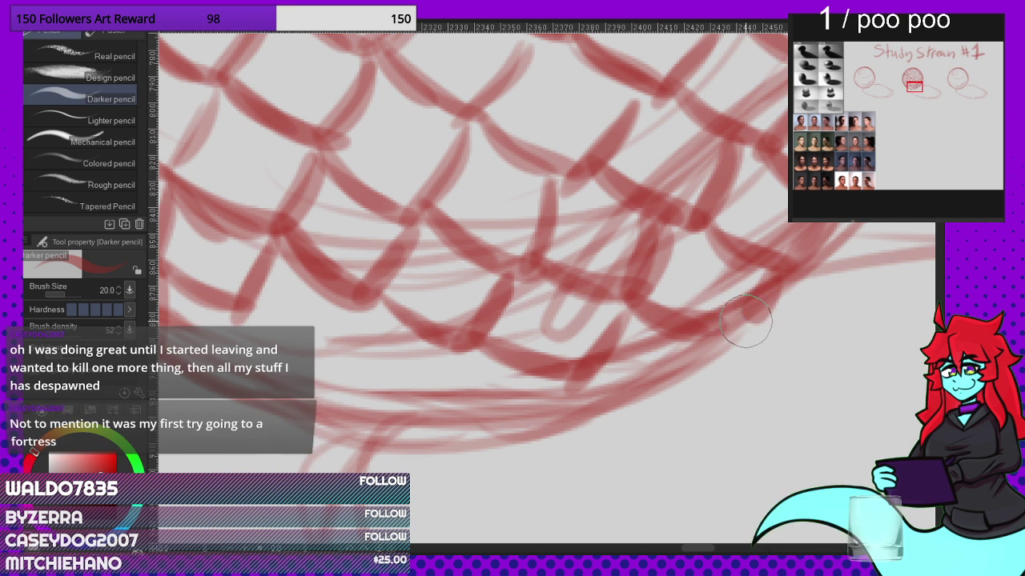
Step: Close the lowest right-hand scales against the outline and darken the sphere's lower-right edge with short strokes
mouse_move(589, 367)
left_mouse_down()
mouse_move(702, 382)
mouse_move(668, 394)
mouse_move(695, 374)
left_mouse_up()
scroll(592, 331, "down", 2)
scroll(767, 278, "up", 1)
scroll(767, 277, "up", 1)
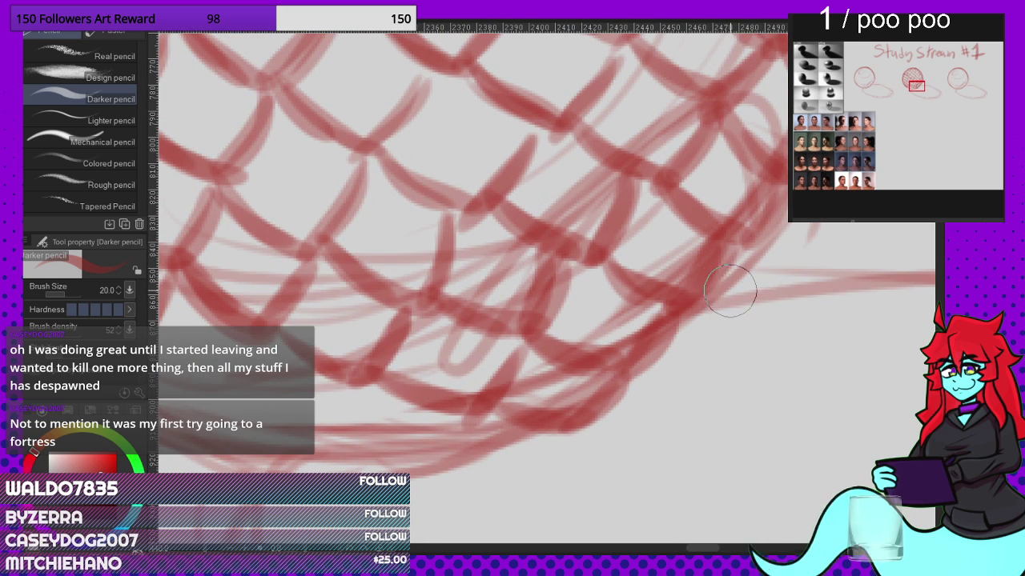
left_click_drag(712, 288, 766, 226)
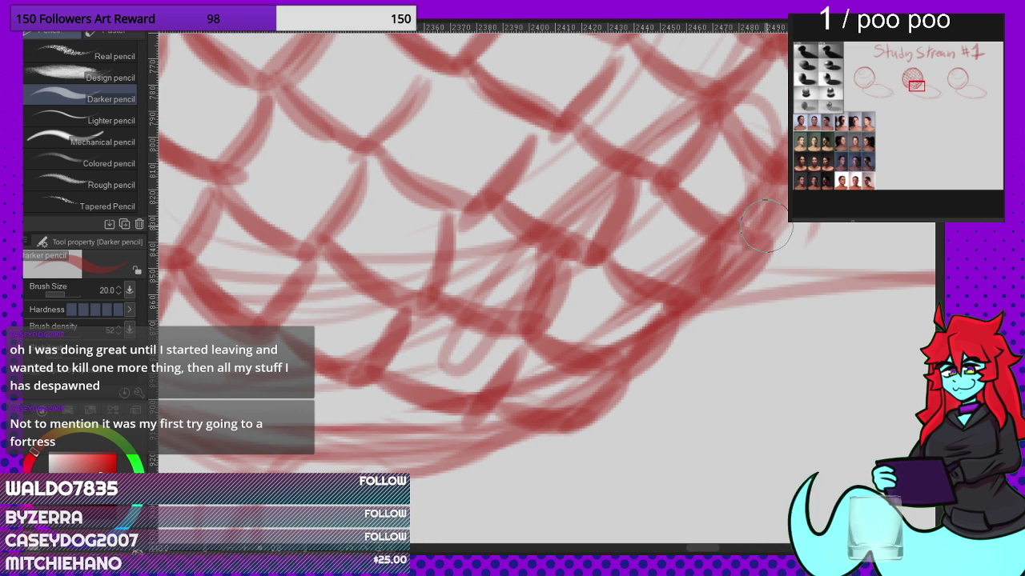
scroll(755, 250, "down", 5)
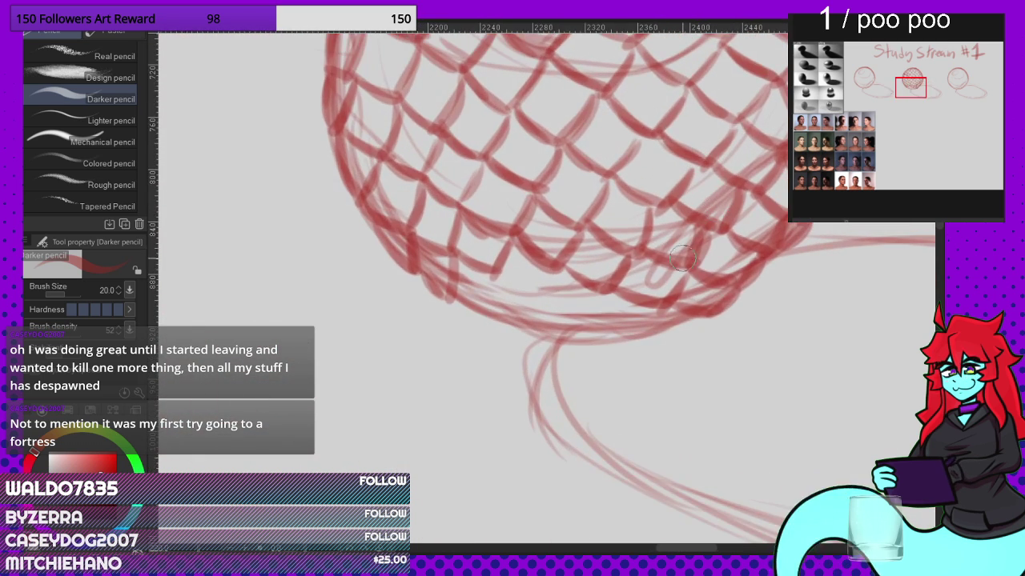
Step: Draw a V-shaped scale left of the bottom-center one, thickening both of its sides
scroll(690, 267, "up", 2)
scroll(528, 369, "up", 4)
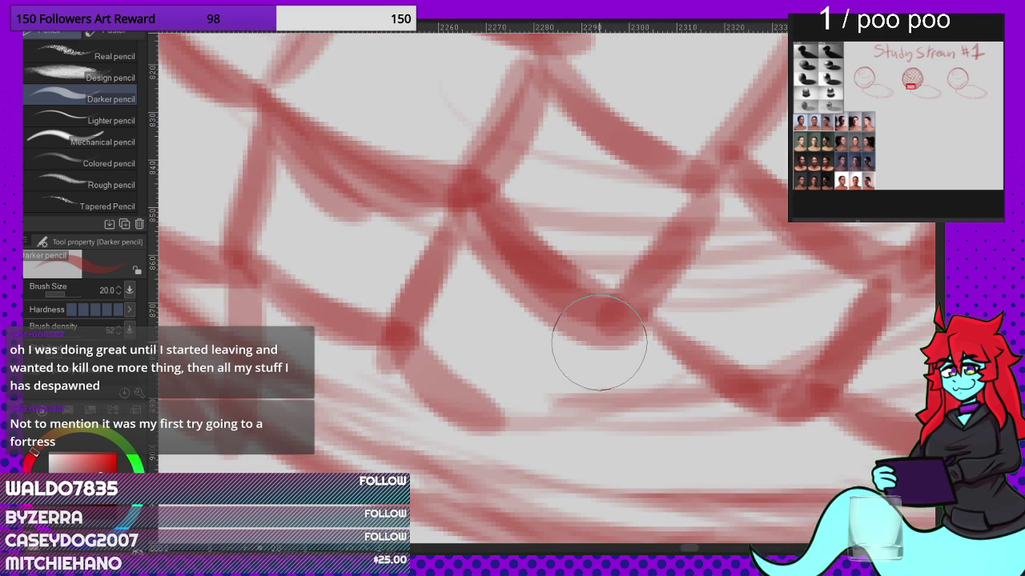
left_click_drag(596, 345, 528, 461)
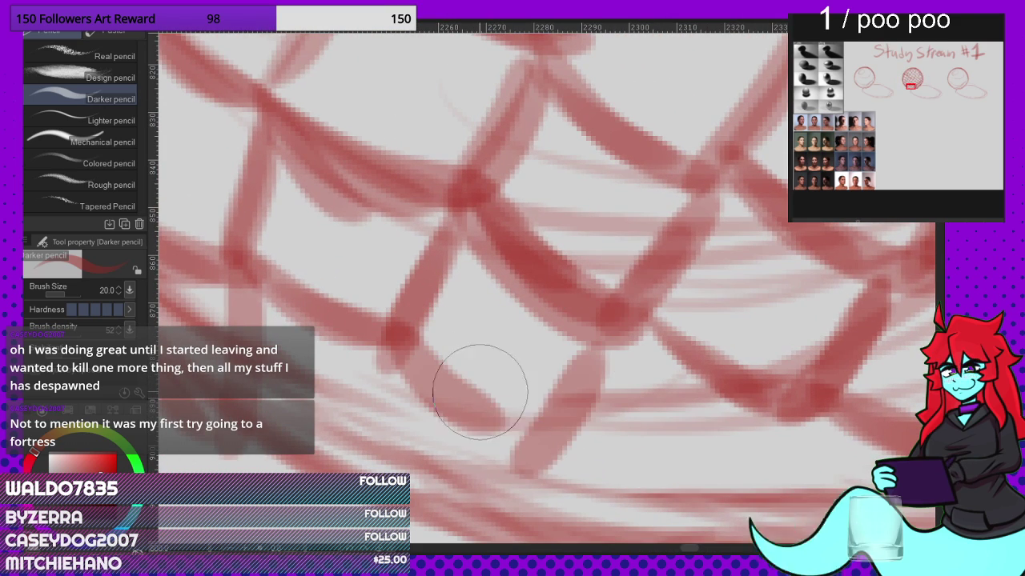
left_click_drag(420, 344, 547, 427)
scroll(521, 444, "down", 3)
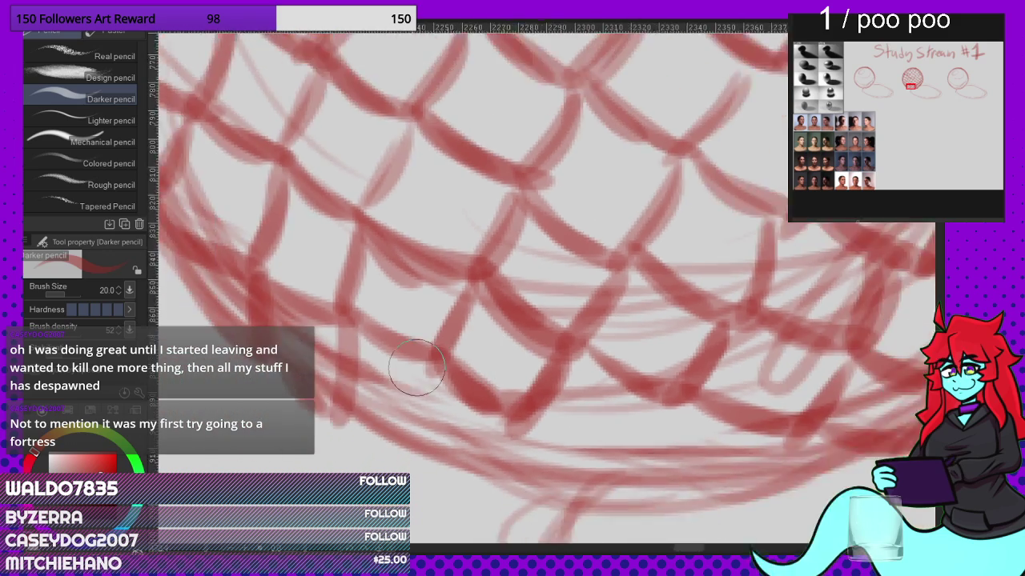
Step: Link the lower-left scales down to the outline and add a V-shaped scale beneath the gap at the bottom
scroll(416, 364, "up", 4)
scroll(434, 297, "down", 3)
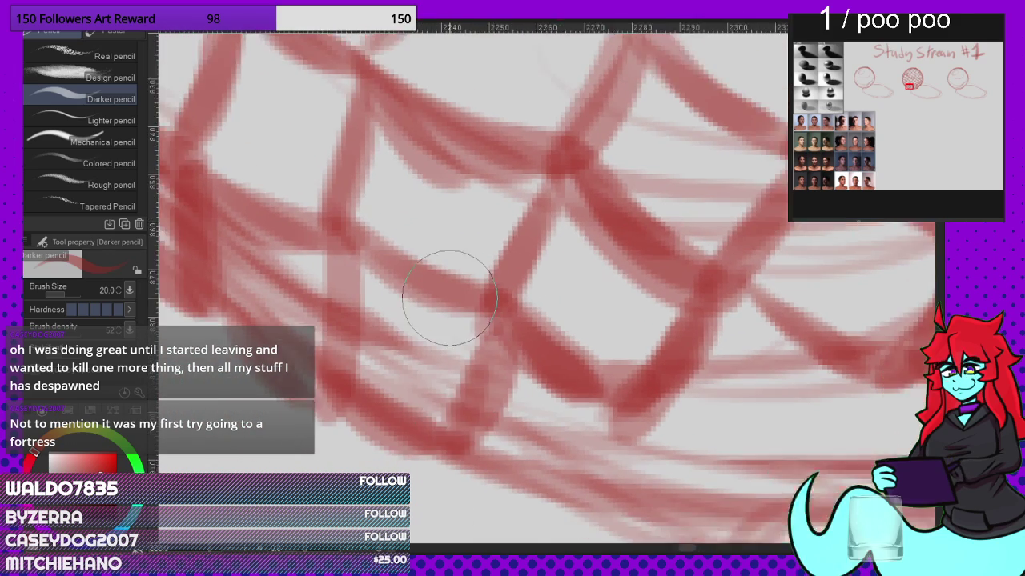
scroll(590, 366, "up", 3)
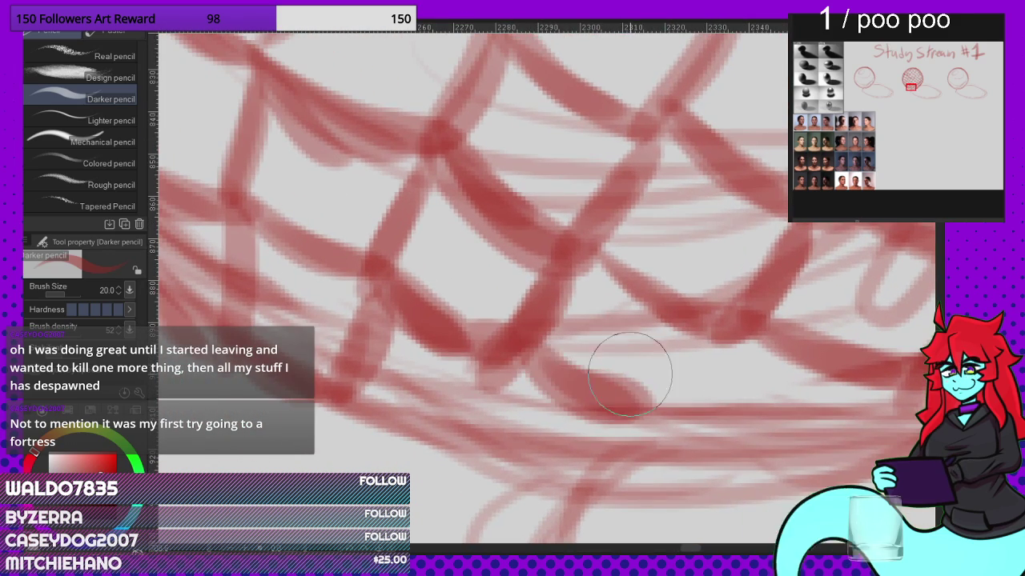
scroll(614, 389, "down", 3)
scroll(473, 355, "up", 3)
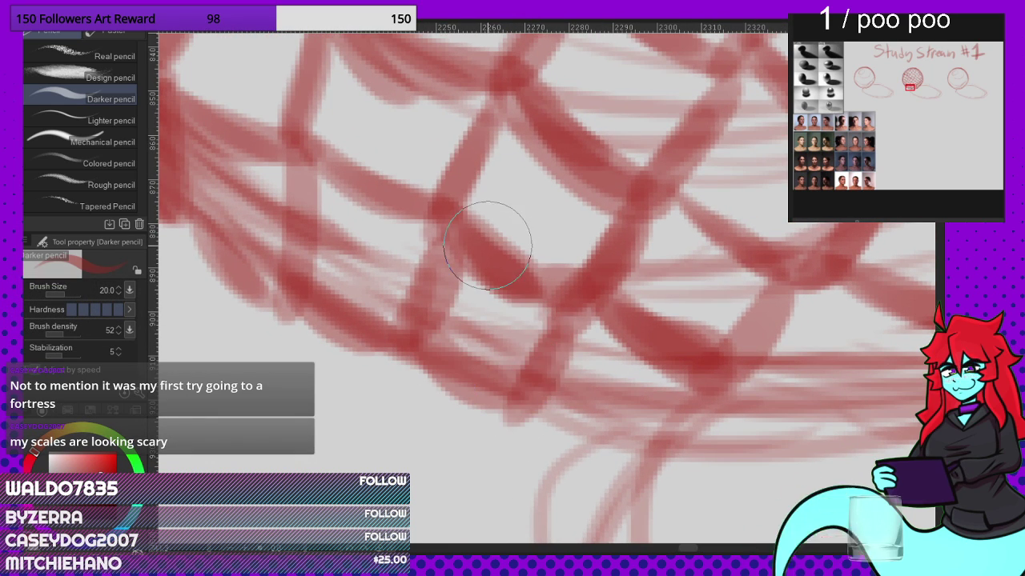
Step: Fill the remaining bottom edge with small scales and bulge the lower outline around their tips
scroll(487, 245, "down", 1)
scroll(563, 370, "up", 1)
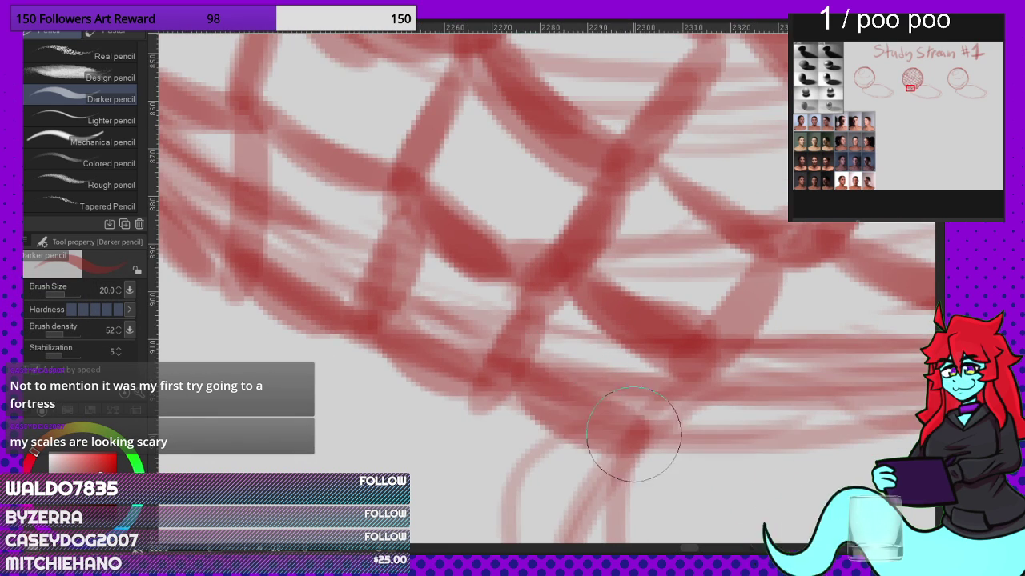
scroll(618, 423, "down", 2)
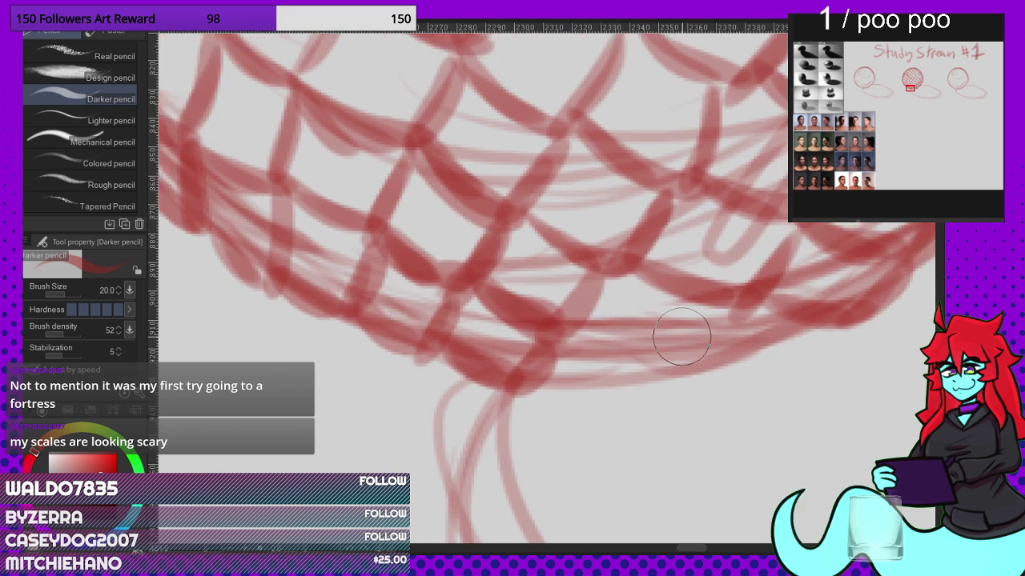
scroll(575, 324, "up", 1)
left_click_drag(632, 347, 673, 363)
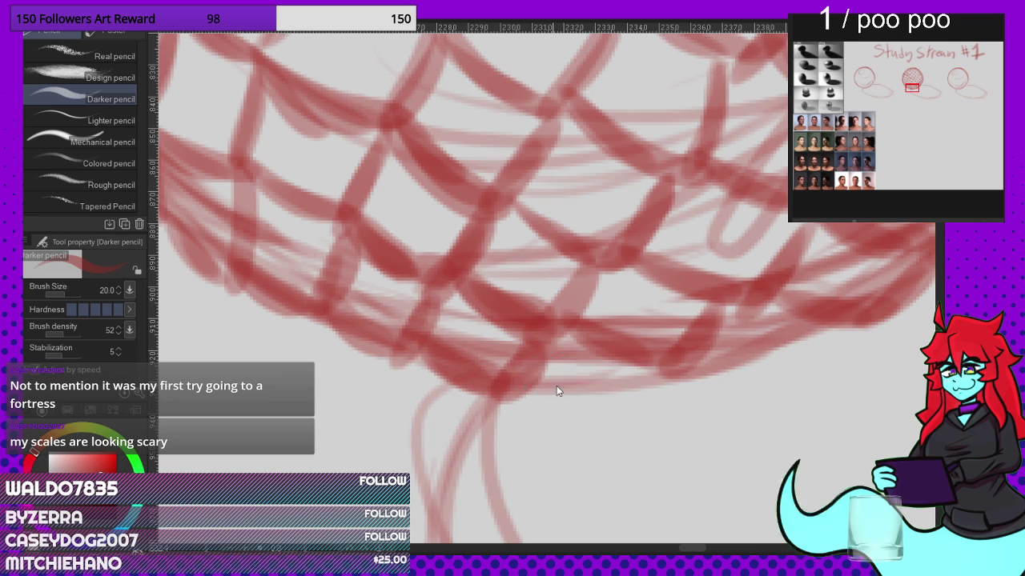
left_click_drag(734, 358, 816, 344)
left_click_drag(769, 305, 841, 360)
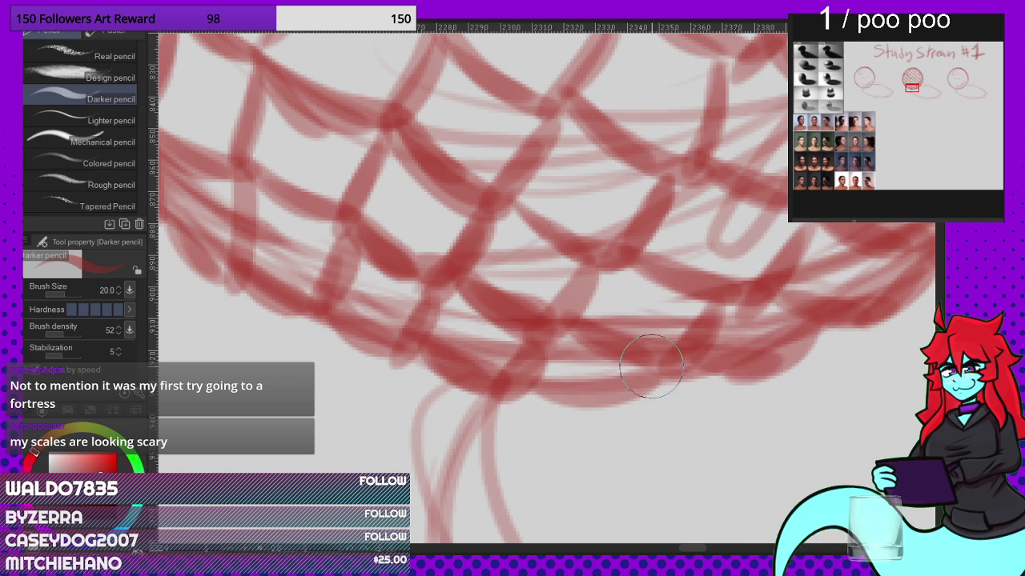
scroll(600, 408, "down", 3)
scroll(619, 392, "down", 3)
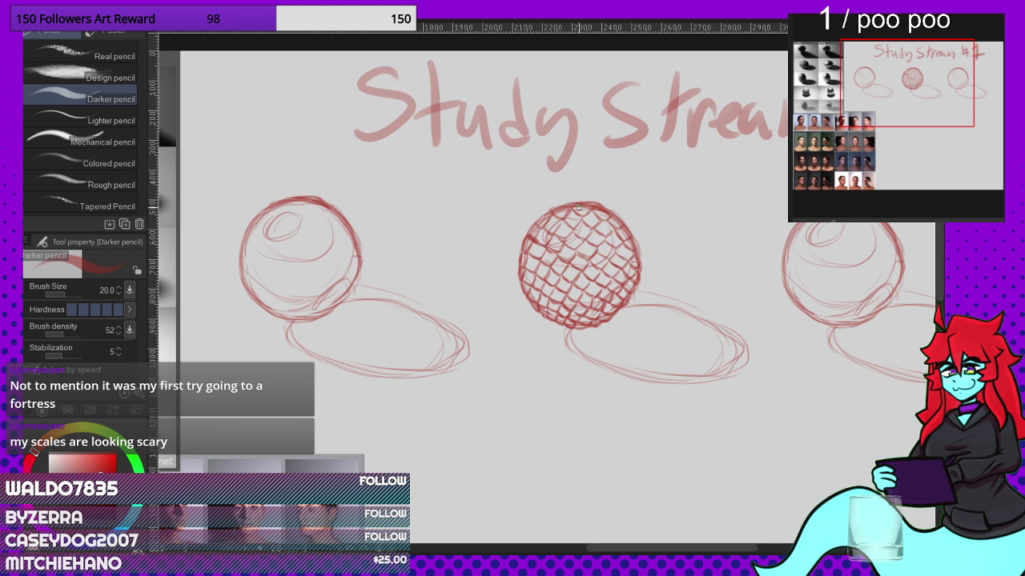
Step: Reshape the sphere's upper-left outline with short bulging strokes running from one scale edge to the next
scroll(578, 207, "up", 6)
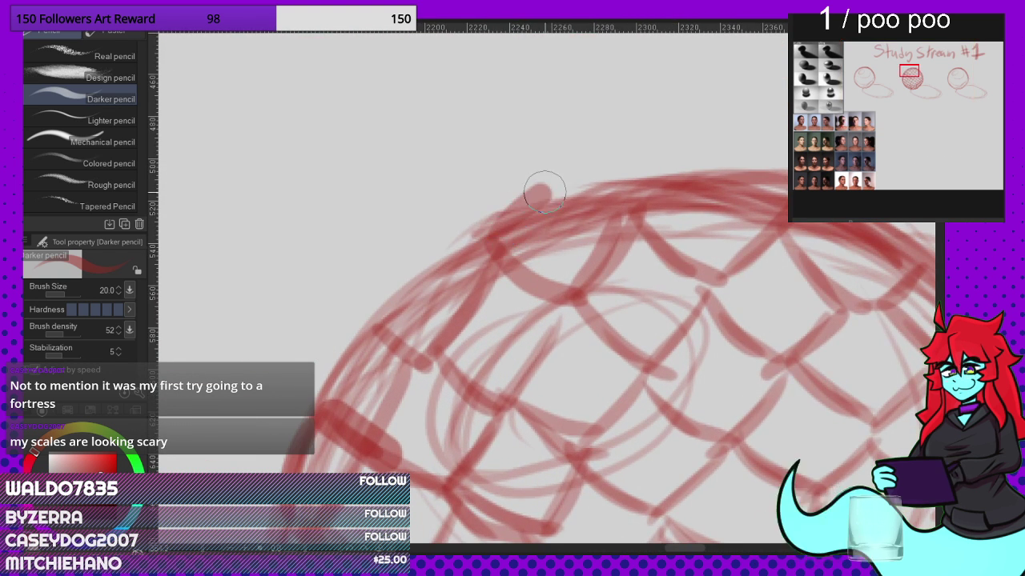
scroll(623, 213, "down", 2)
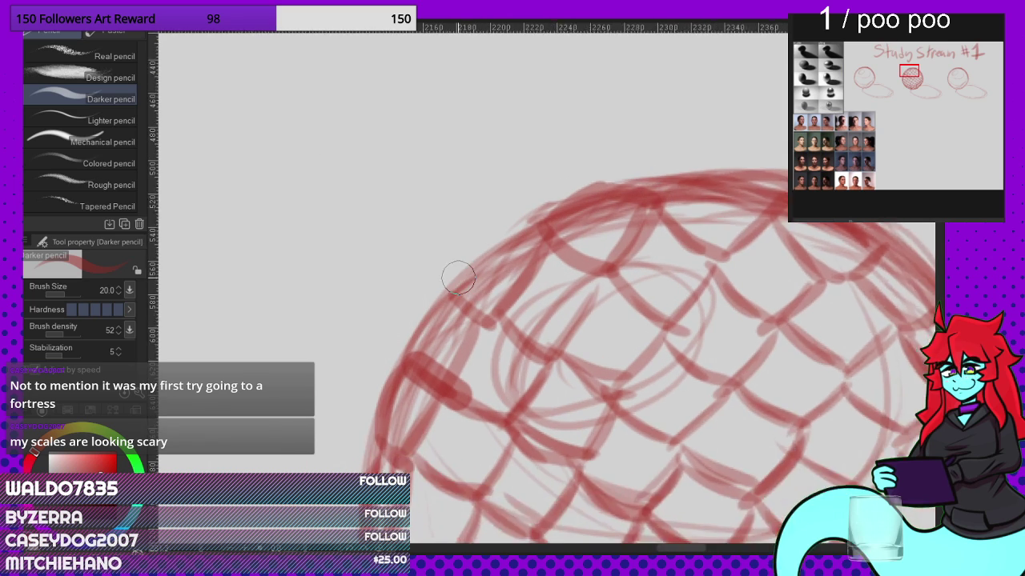
scroll(455, 281, "up", 3)
left_click_drag(449, 296, 572, 200)
scroll(576, 188, "down", 2)
scroll(420, 328, "up", 2)
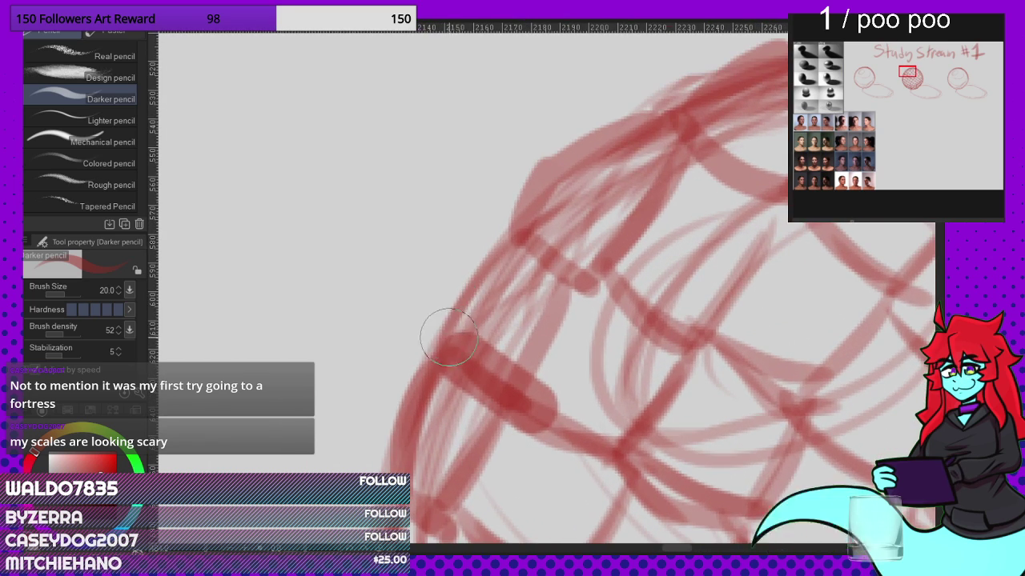
left_click_drag(445, 335, 529, 231)
scroll(532, 240, "down", 3)
scroll(458, 352, "up", 2)
scroll(439, 364, "down", 2)
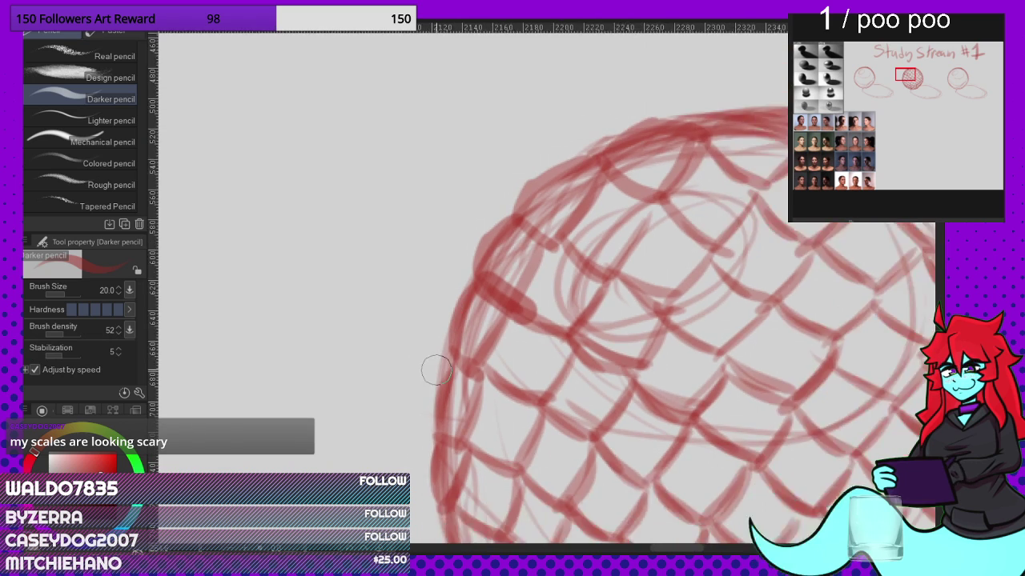
Step: Continue the bulging outline strokes along the sphere's left side and top, undoing one stroke over the top edge
scroll(436, 364, "up", 2)
scroll(410, 348, "down", 2)
scroll(410, 348, "down", 1)
scroll(596, 184, "up", 3)
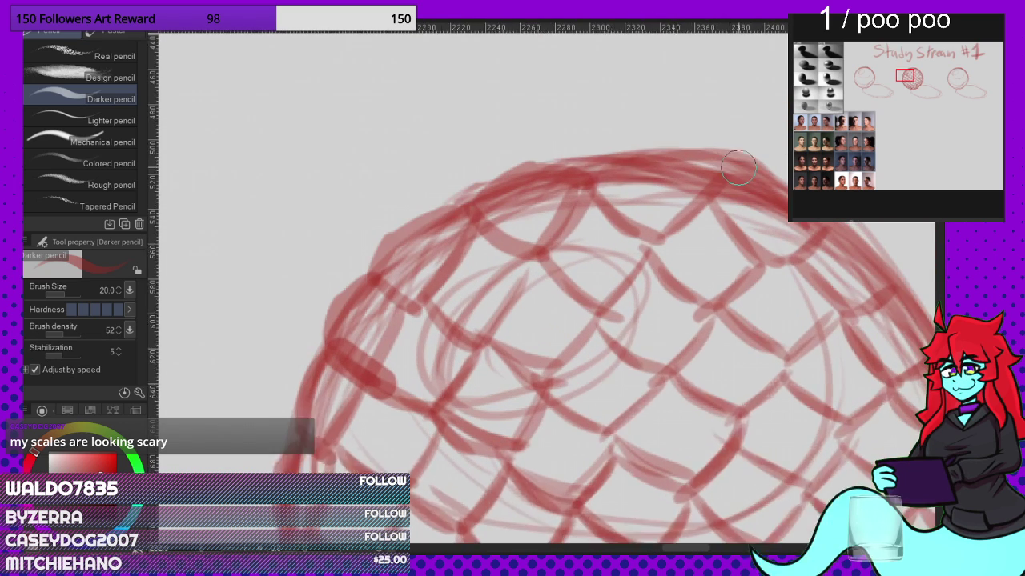
mouse_move(593, 155)
left_mouse_down()
mouse_move(662, 144)
mouse_move(695, 160)
left_mouse_up()
key("ctrl+z")
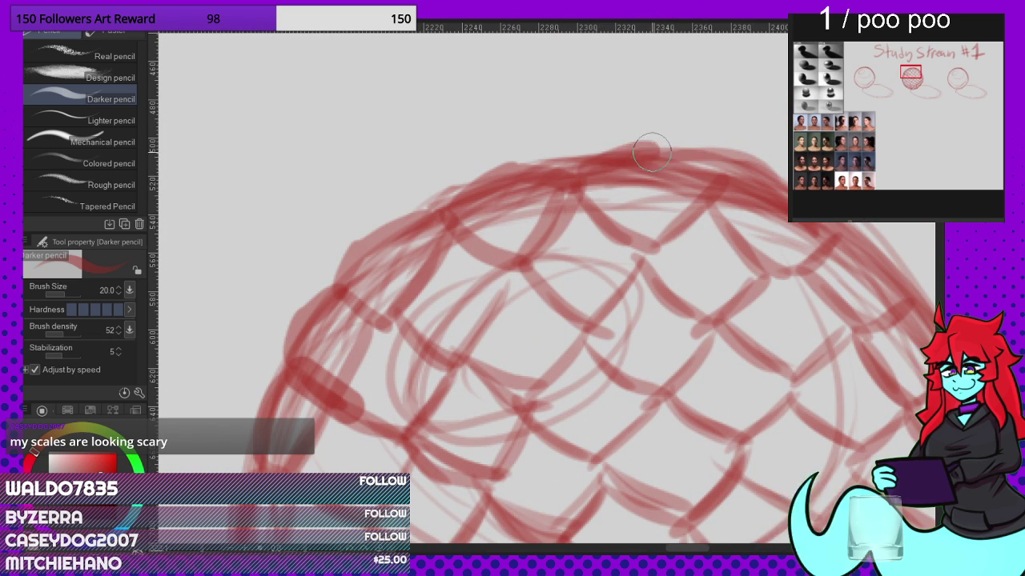
scroll(633, 148, "down", 2)
scroll(640, 153, "up", 3)
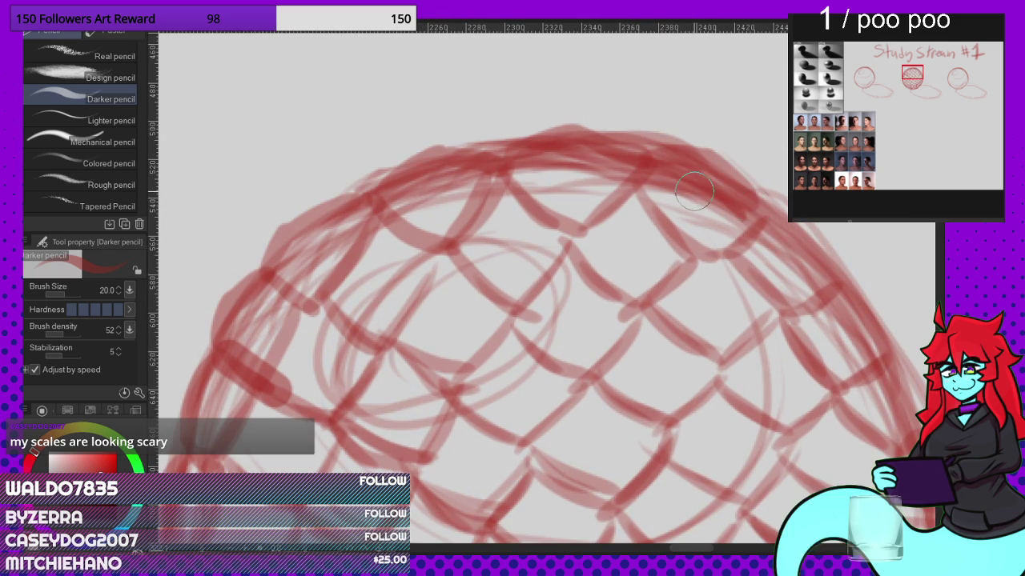
Step: Add bulging outline strokes between the scale ends down the sphere's upper-right and right edge
scroll(720, 200, "down", 2)
scroll(756, 204, "up", 2)
scroll(737, 233, "down", 2)
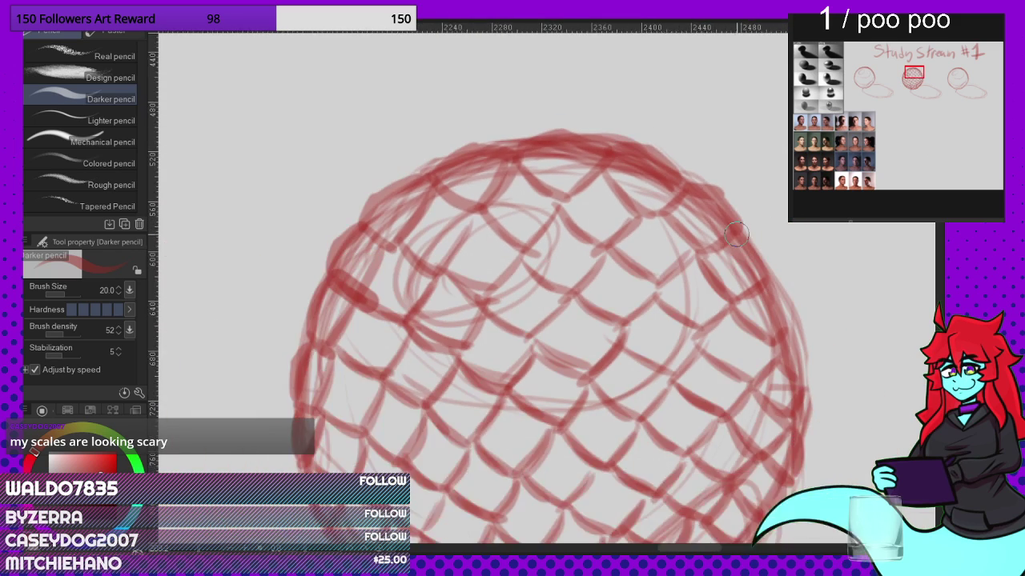
scroll(737, 233, "up", 2)
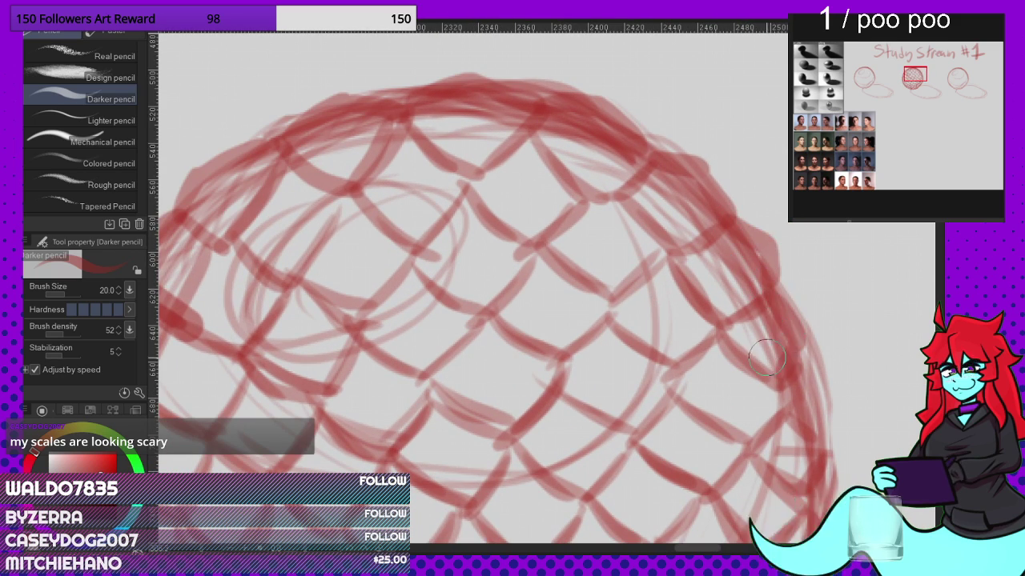
scroll(767, 358, "down", 2)
scroll(741, 312, "up", 3)
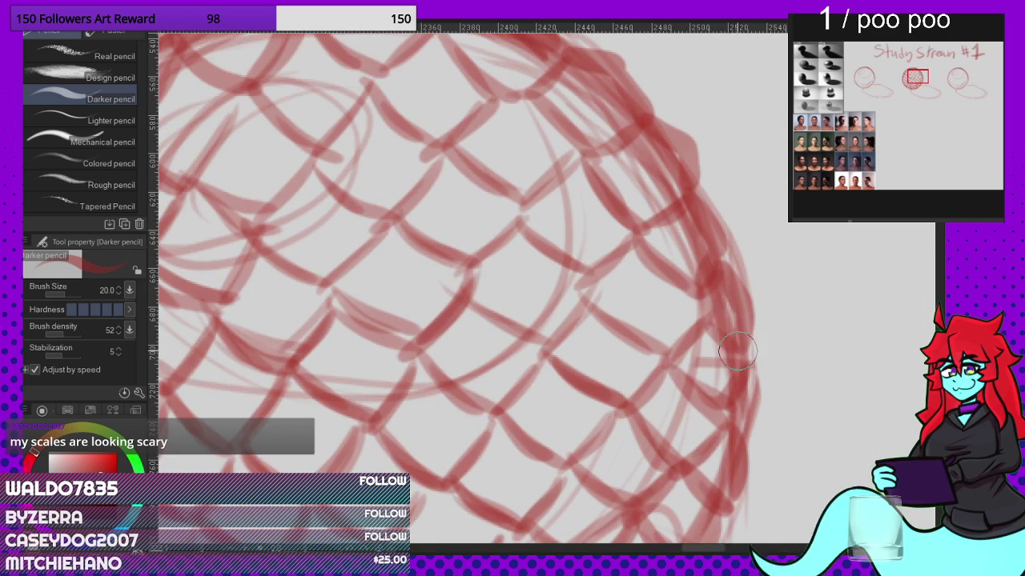
scroll(736, 352, "down", 4)
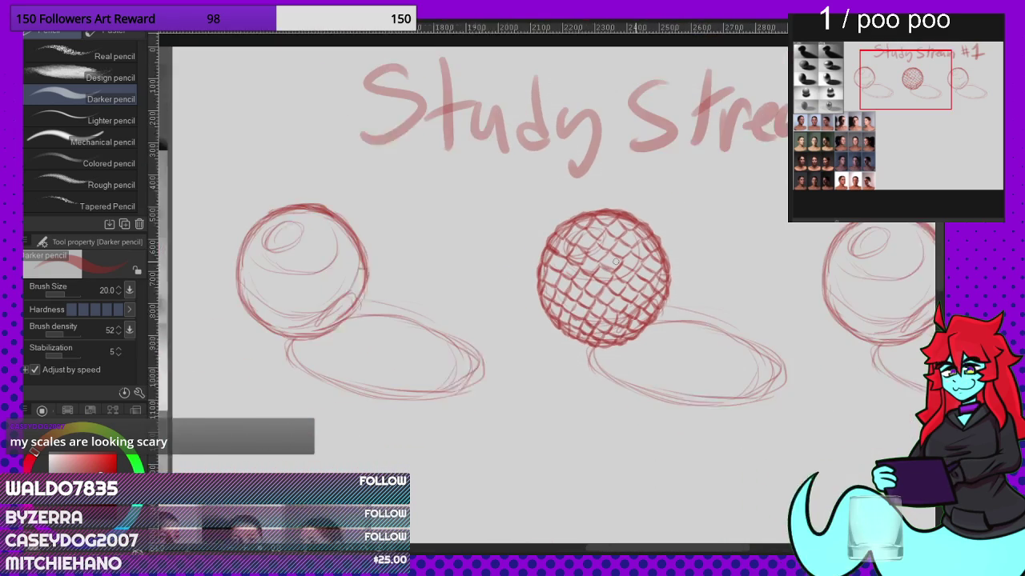
Step: Examine the scaled middle sphere alongside the lighting references and the other two sphere sketches
scroll(616, 261, "down", 3)
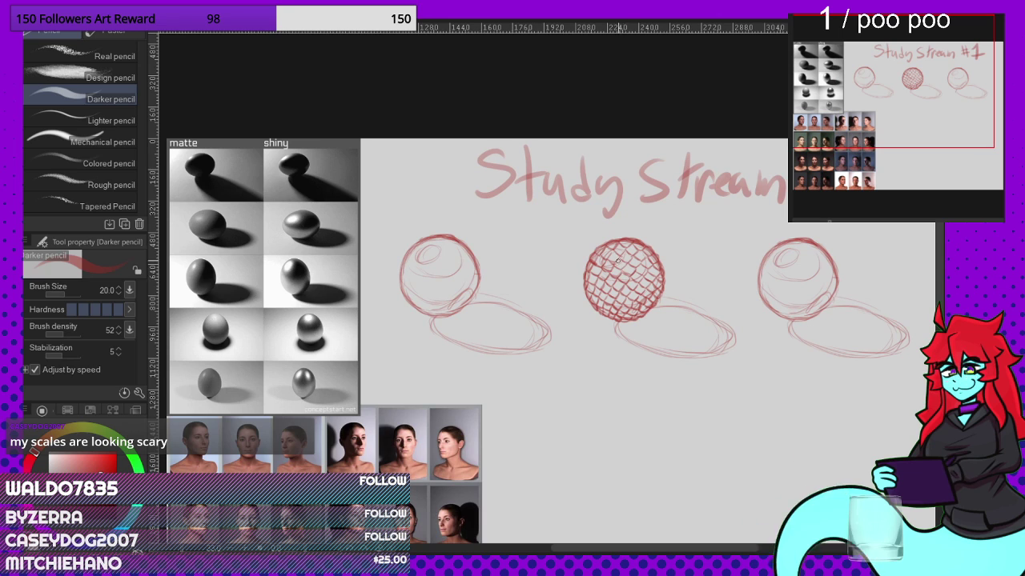
scroll(702, 278, "up", 3)
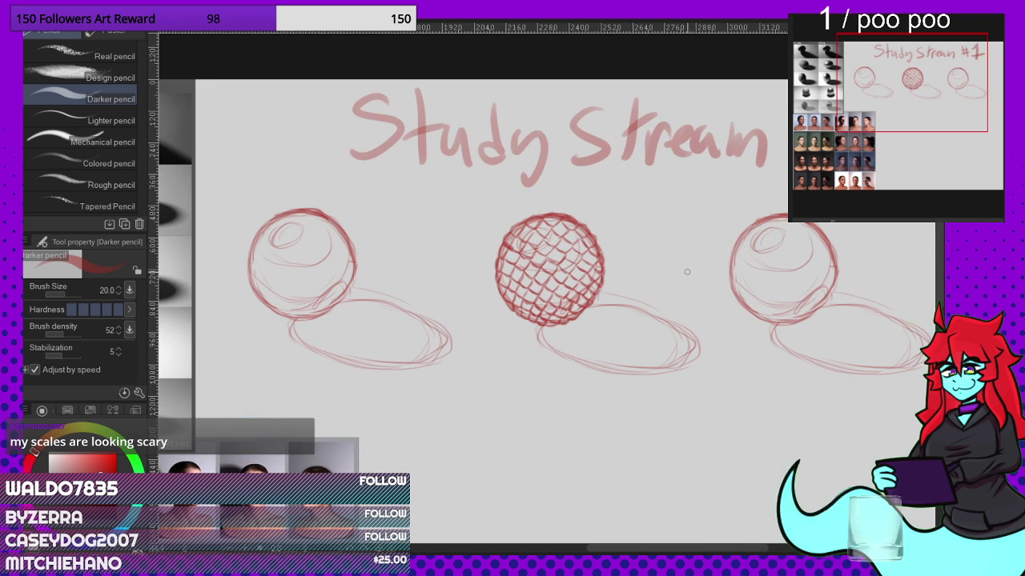
scroll(663, 257, "down", 3)
scroll(689, 225, "up", 4)
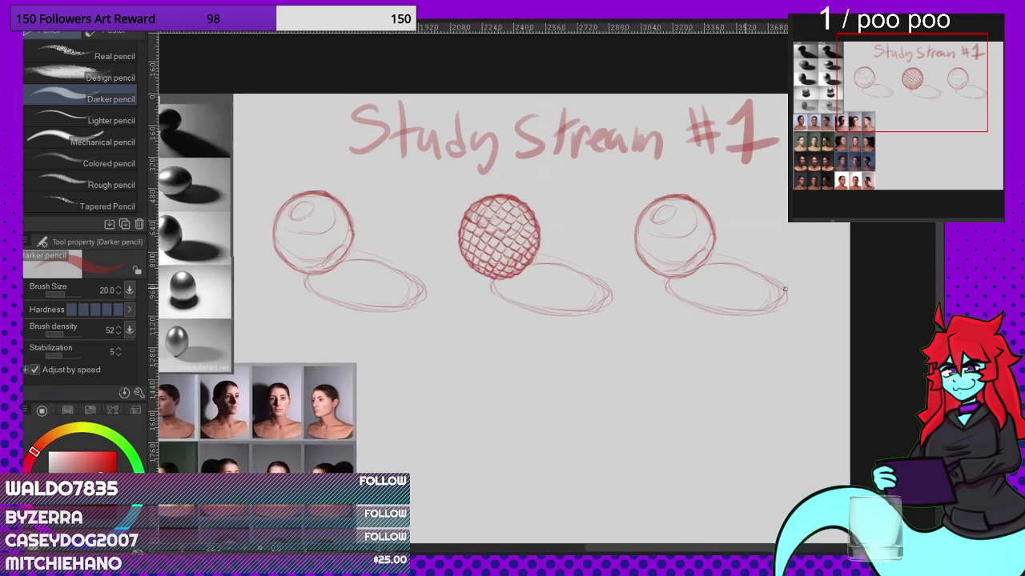
scroll(697, 214, "up", 3)
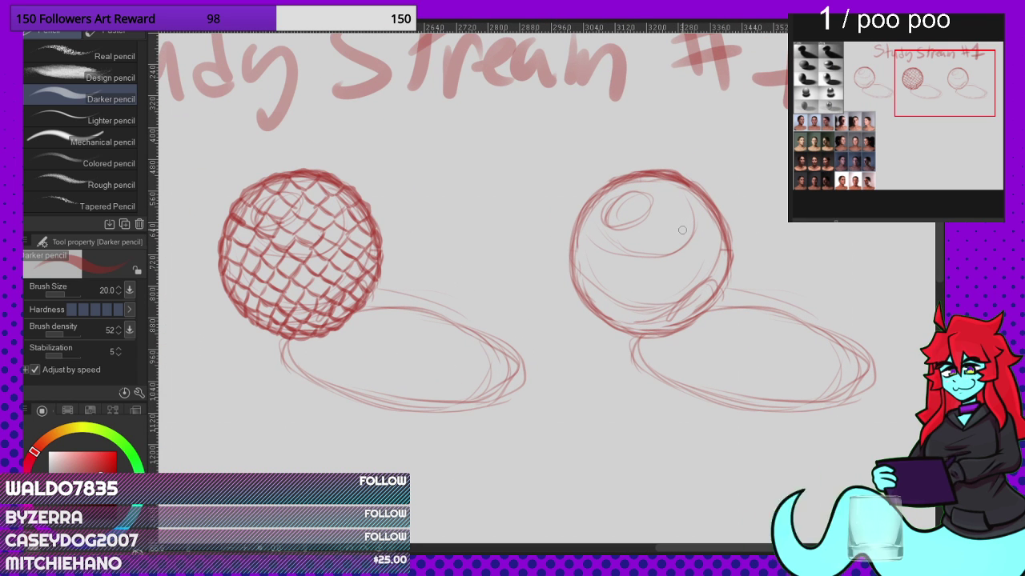
scroll(670, 225, "down", 1)
scroll(671, 213, "up", 1)
scroll(671, 213, "down", 2)
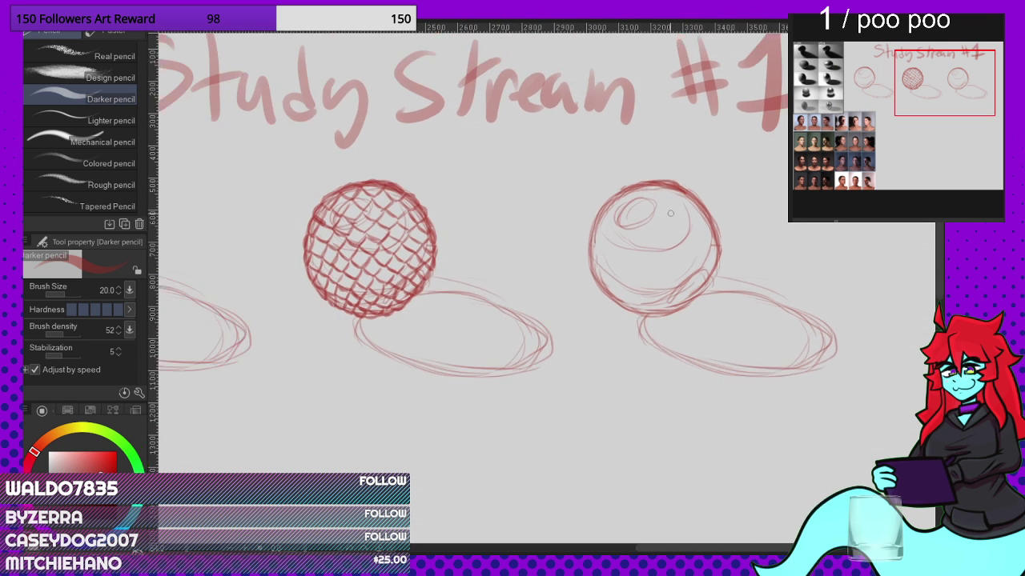
scroll(671, 204, "up", 1)
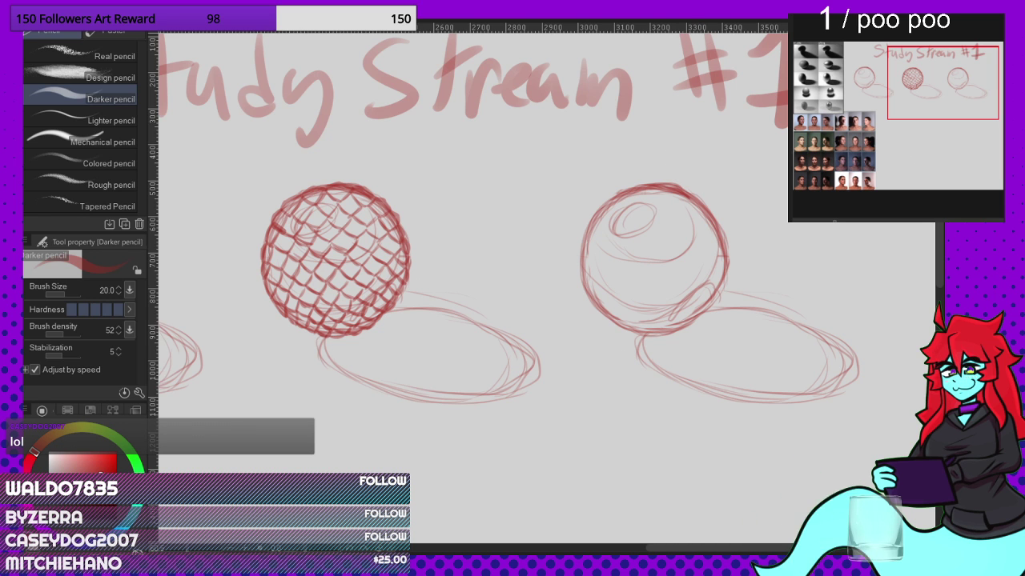
Step: Draw rounded bumps of varying size all around the third sphere's outline
scroll(650, 202, "up", 3)
mouse_move(612, 190)
left_mouse_down()
mouse_move(638, 144)
mouse_move(680, 185)
mouse_move(738, 175)
left_mouse_up()
mouse_move(611, 190)
left_mouse_down()
mouse_move(533, 218)
mouse_move(557, 224)
mouse_move(500, 242)
mouse_move(473, 302)
mouse_move(441, 291)
mouse_move(457, 388)
mouse_move(476, 373)
mouse_move(469, 425)
mouse_move(495, 454)
mouse_move(521, 448)
mouse_move(609, 516)
left_mouse_up()
scroll(592, 365, "down", 3)
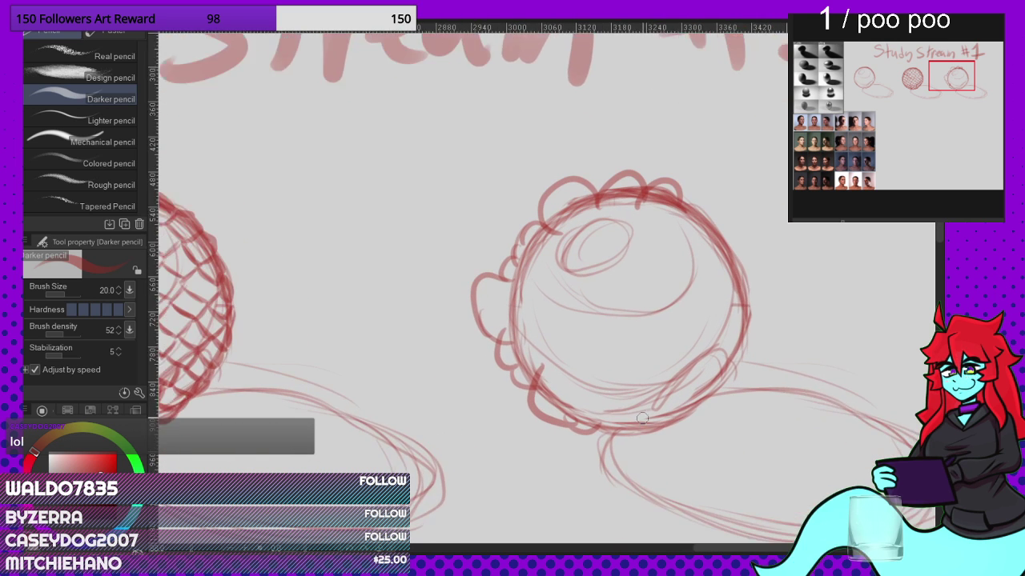
scroll(598, 409, "up", 2)
mouse_move(597, 409)
left_mouse_down()
mouse_move(634, 442)
mouse_move(688, 418)
mouse_move(712, 420)
mouse_move(752, 380)
mouse_move(760, 390)
mouse_move(778, 344)
mouse_move(813, 310)
mouse_move(766, 218)
left_mouse_up()
mouse_move(697, 121)
left_mouse_down()
mouse_move(758, 166)
mouse_move(771, 162)
mouse_move(775, 243)
left_mouse_up()
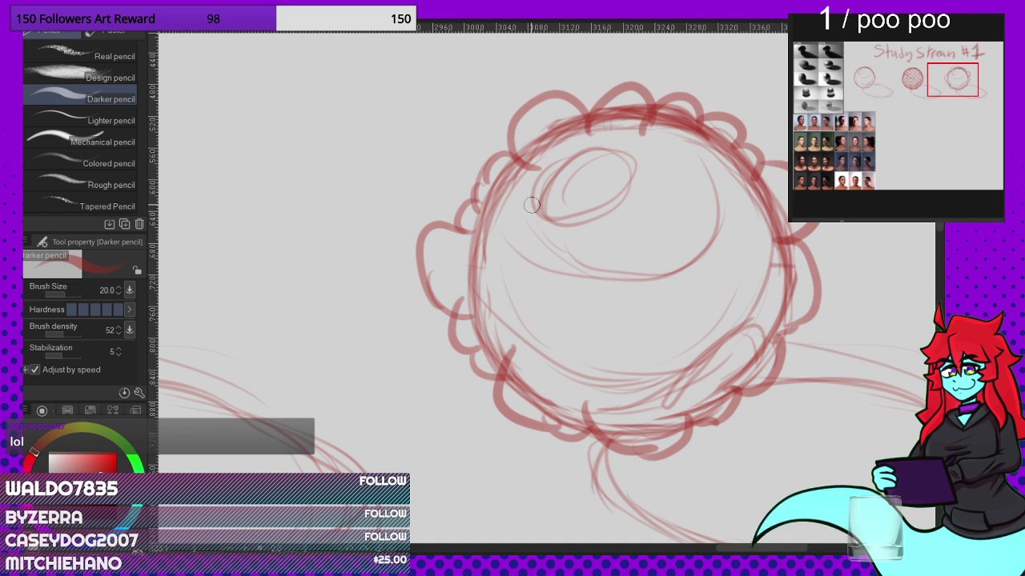
Step: Sketch curved, scalloped bump lines across the inside of the third sphere, roughly following its shading contours
mouse_move(532, 205)
left_mouse_down()
mouse_move(590, 162)
mouse_move(650, 159)
mouse_move(544, 265)
mouse_move(570, 295)
mouse_move(572, 356)
mouse_move(608, 342)
left_mouse_up()
mouse_move(607, 209)
left_mouse_down()
mouse_move(651, 213)
mouse_move(680, 231)
left_mouse_up()
left_click_drag(682, 161, 740, 196)
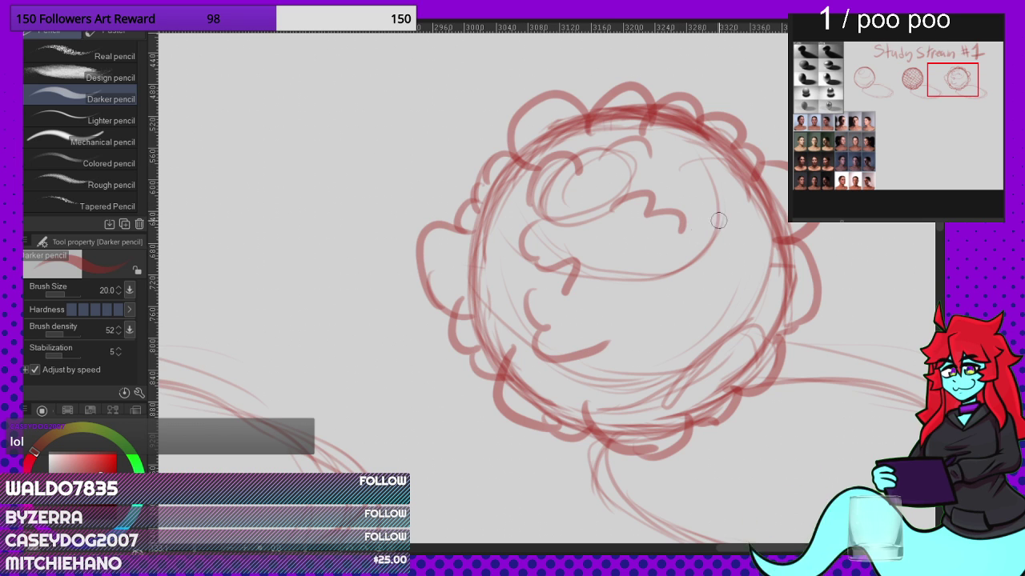
mouse_move(636, 325)
left_mouse_down()
mouse_move(712, 318)
mouse_move(711, 288)
left_mouse_up()
left_click_drag(630, 264, 679, 274)
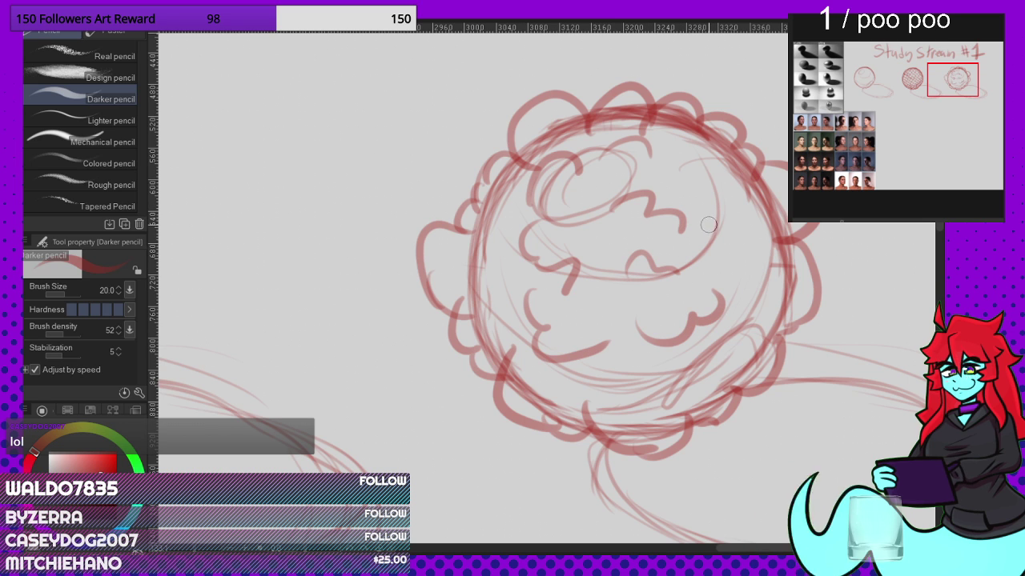
left_click_drag(710, 193, 769, 257)
mouse_move(593, 365)
left_mouse_down()
mouse_move(663, 392)
mouse_move(697, 341)
mouse_move(757, 338)
mouse_move(783, 274)
left_mouse_up()
left_click_drag(713, 243, 718, 297)
left_click_drag(708, 177, 681, 162)
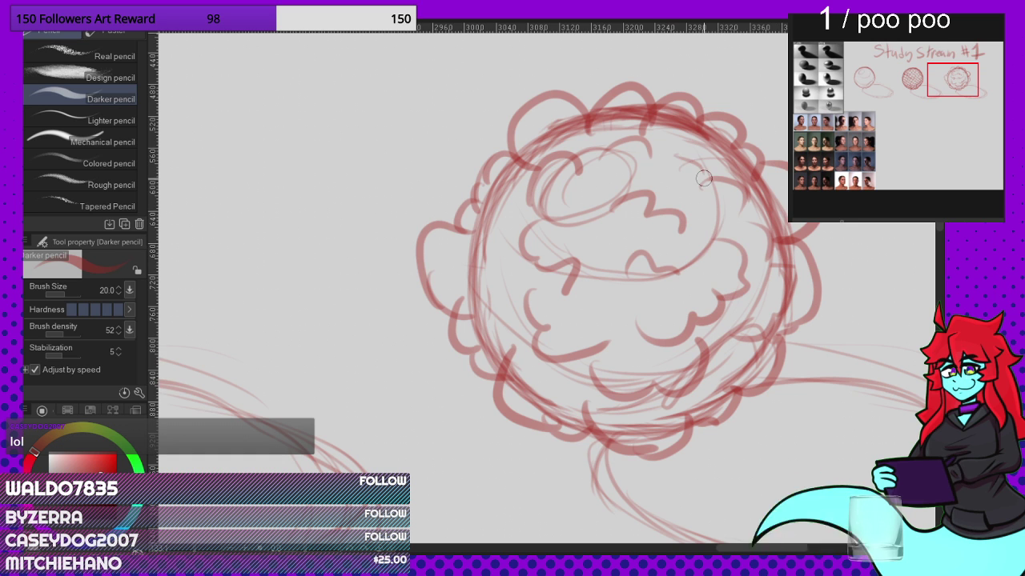
Step: Redraw the third sphere's cast-shadow outline with bumpy, scalloped strokes around its lower and upper edges
scroll(620, 166, "down", 1)
scroll(643, 409, "up", 1)
mouse_move(596, 362)
left_mouse_down()
mouse_move(585, 396)
mouse_move(623, 434)
mouse_move(725, 471)
left_mouse_up()
scroll(705, 381, "down", 2)
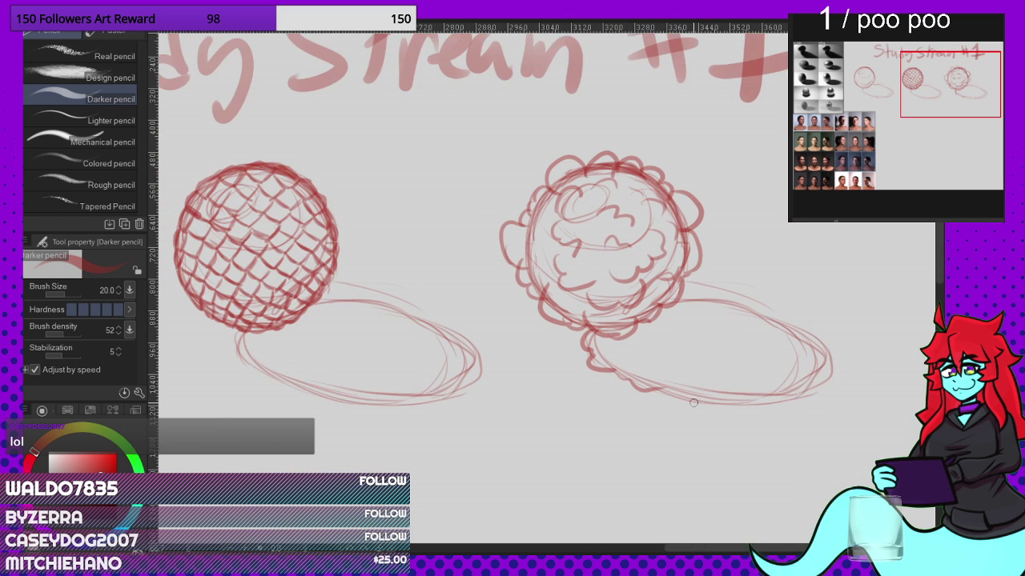
scroll(653, 383, "up", 1)
mouse_move(653, 383)
left_mouse_down()
mouse_move(830, 403)
mouse_move(859, 374)
left_mouse_up()
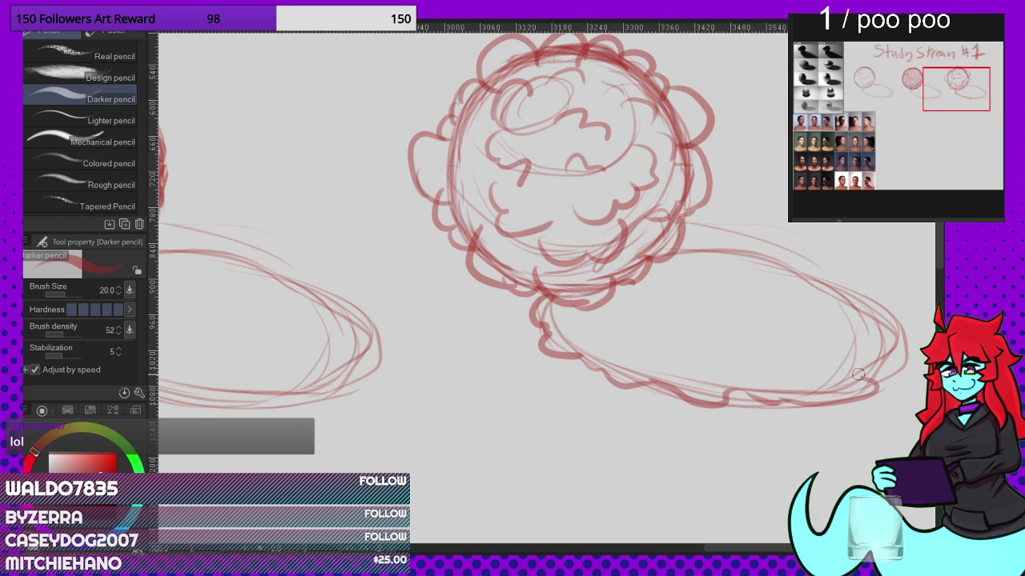
mouse_move(689, 254)
left_mouse_down()
mouse_move(760, 256)
mouse_move(858, 290)
mouse_move(893, 324)
mouse_move(877, 385)
left_mouse_up()
scroll(863, 364, "down", 3)
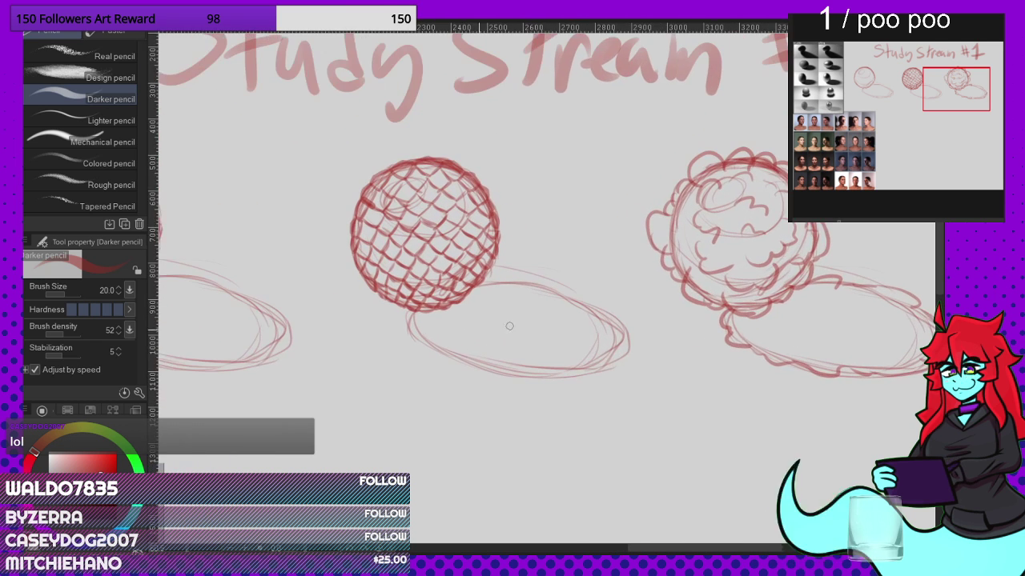
Step: Strengthen the scaled middle sphere's cast-shadow outline with slightly jagged strokes along its lower and upper edges
scroll(423, 411, "up", 2)
scroll(423, 411, "up", 2)
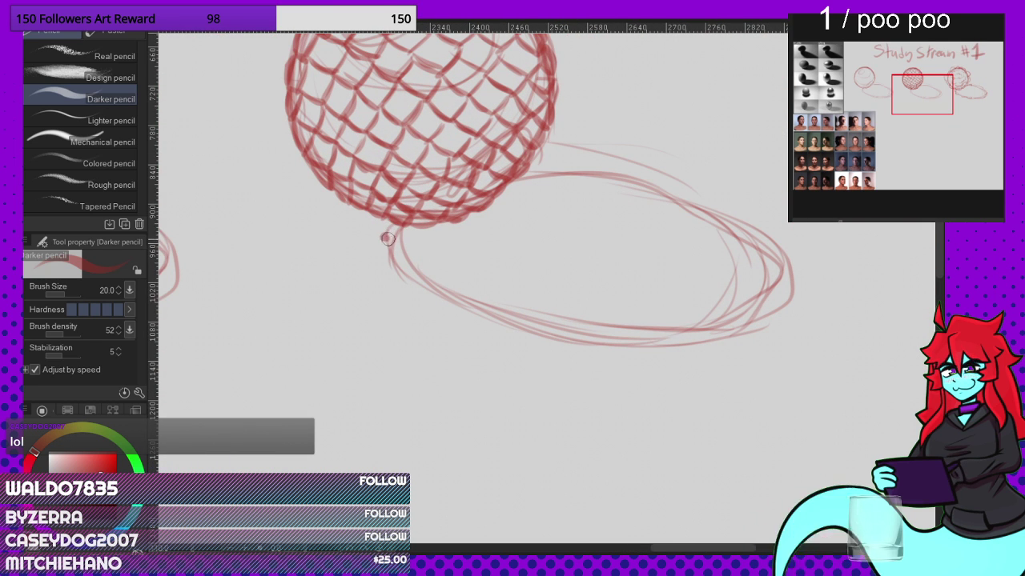
mouse_move(393, 234)
left_mouse_down()
mouse_move(397, 247)
mouse_move(384, 239)
mouse_move(392, 254)
mouse_move(418, 275)
mouse_move(510, 316)
mouse_move(616, 336)
left_mouse_up()
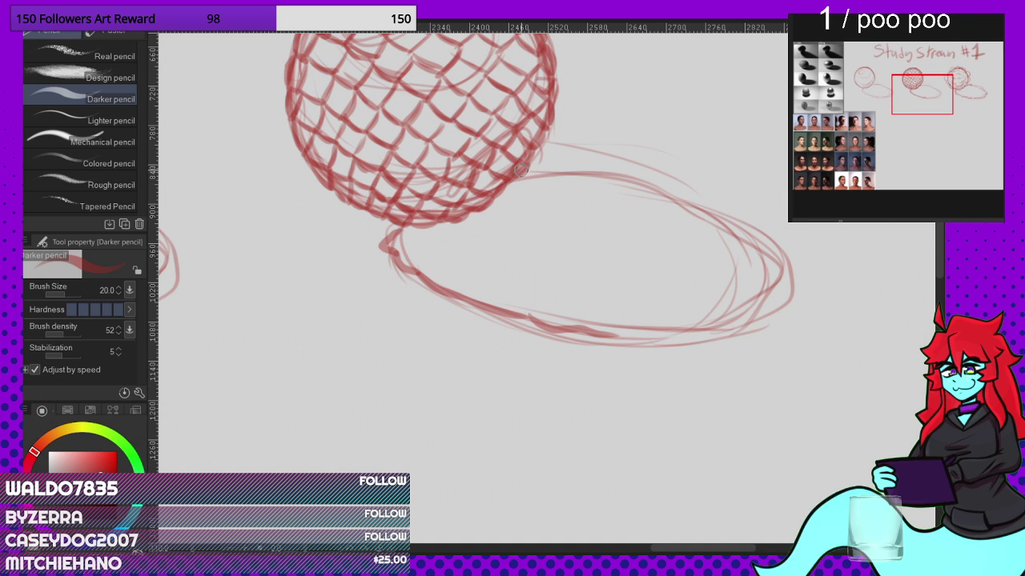
mouse_move(538, 164)
left_mouse_down()
mouse_move(624, 175)
mouse_move(731, 217)
mouse_move(763, 242)
mouse_move(721, 221)
mouse_move(777, 268)
mouse_move(776, 296)
mouse_move(595, 321)
mouse_move(713, 322)
mouse_move(765, 296)
mouse_move(758, 308)
mouse_move(762, 259)
mouse_move(732, 230)
left_mouse_up()
scroll(638, 264, "down", 6)
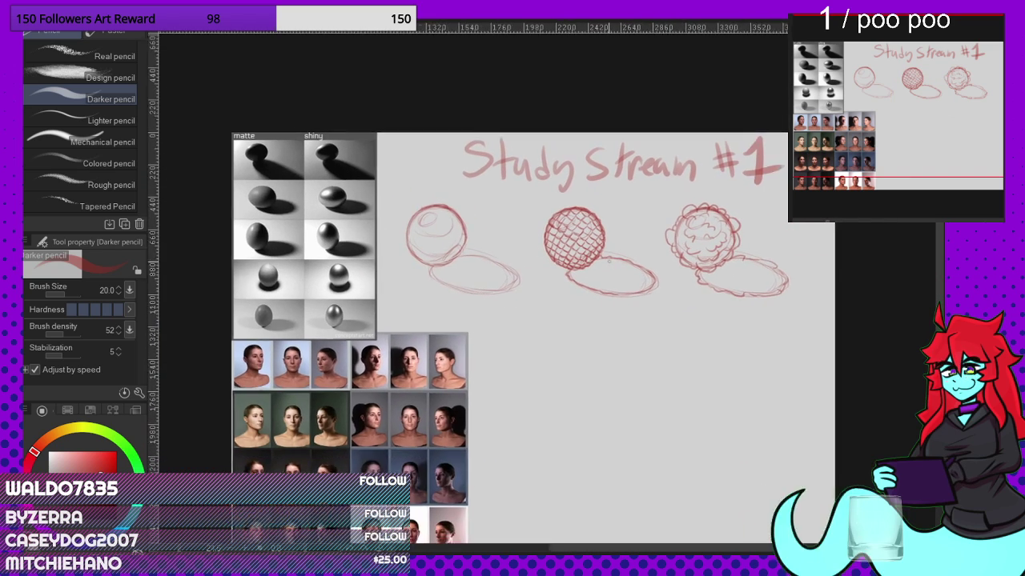
Step: Examine the whole canvas, comparing the three sphere sketches with the matte, shiny and portrait lighting references
scroll(614, 242, "up", 1)
scroll(614, 243, "down", 2)
scroll(614, 243, "up", 1)
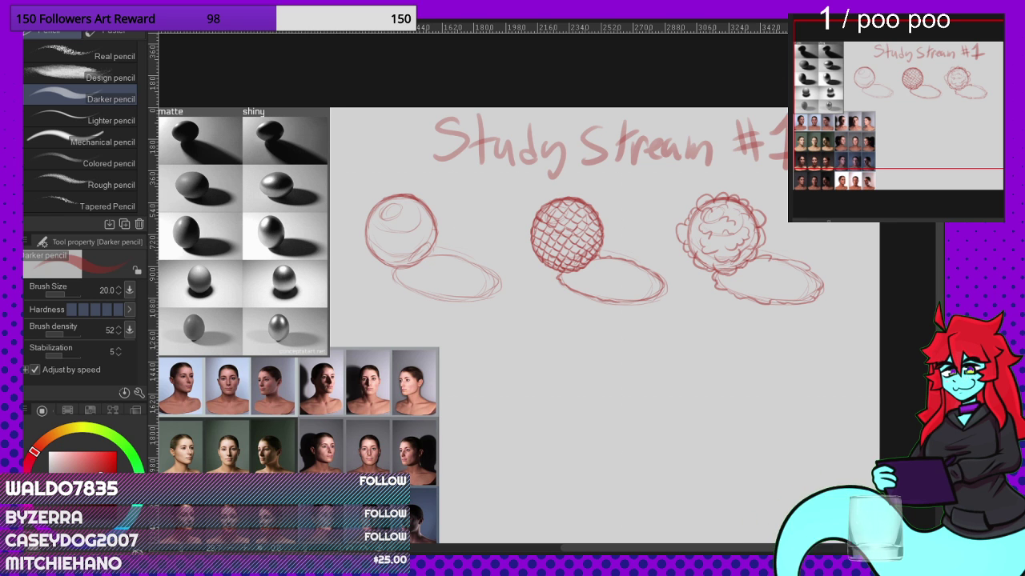
scroll(890, 224, "down", 2)
scroll(828, 236, "up", 4)
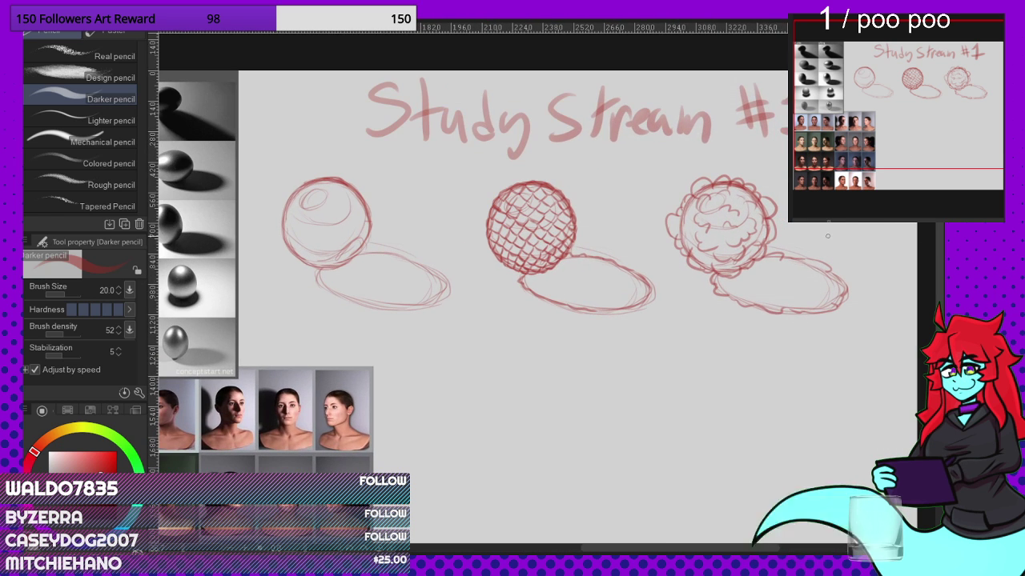
scroll(829, 232, "down", 3)
scroll(830, 226, "up", 3)
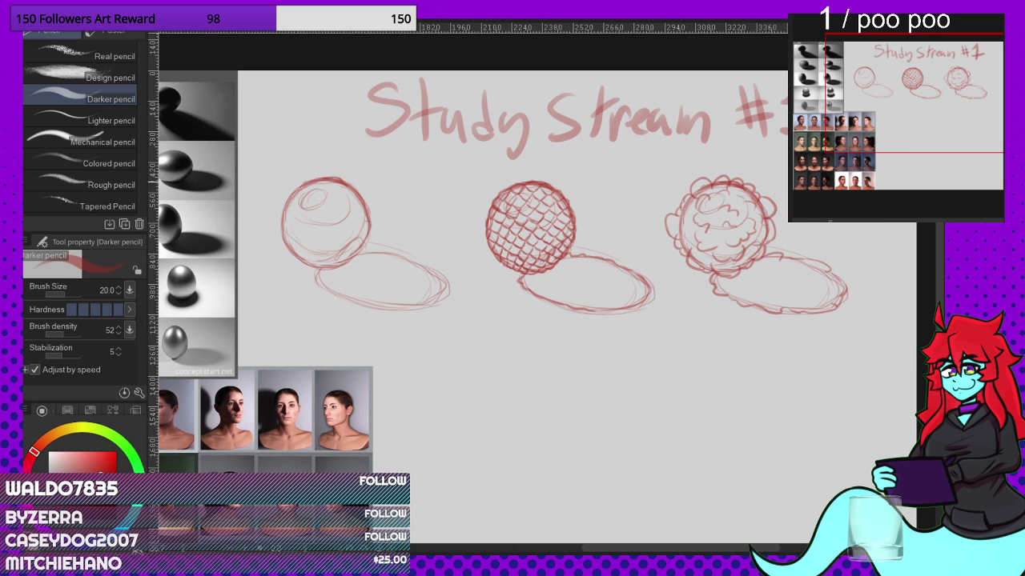
left_click(914, 217)
scroll(904, 255, "down", 1)
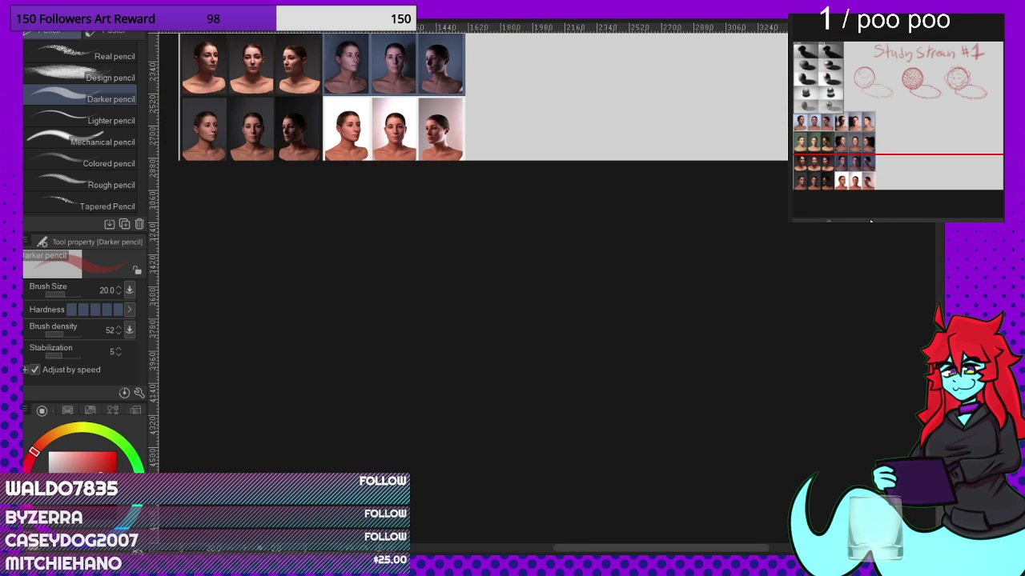
left_click_drag(916, 185, 917, 8)
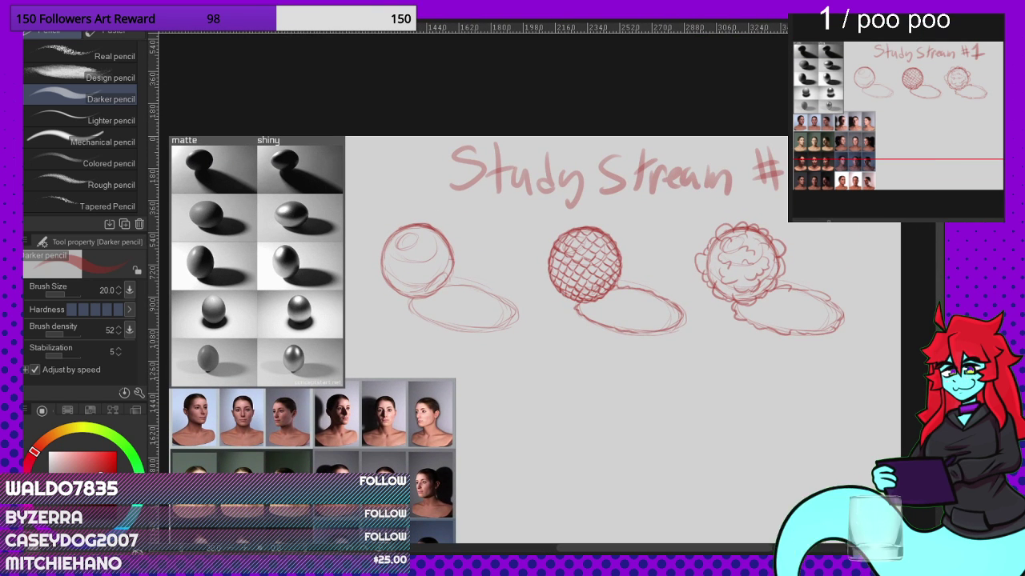
Step: Shrink the row of three sphere sketches and place it below the title, close beside the matte and shiny egg references
key("ctrl+t")
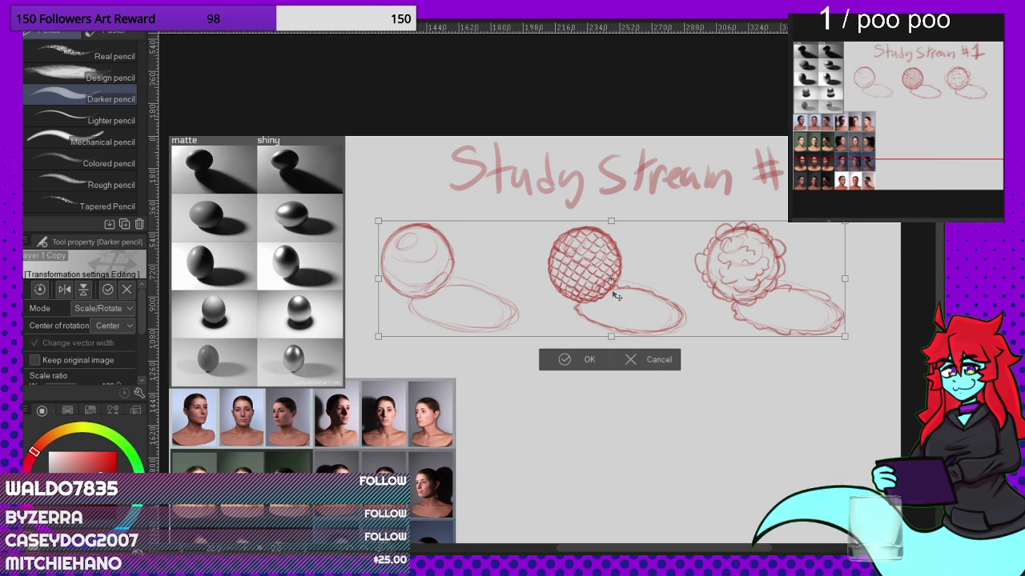
left_click_drag(612, 336, 611, 286)
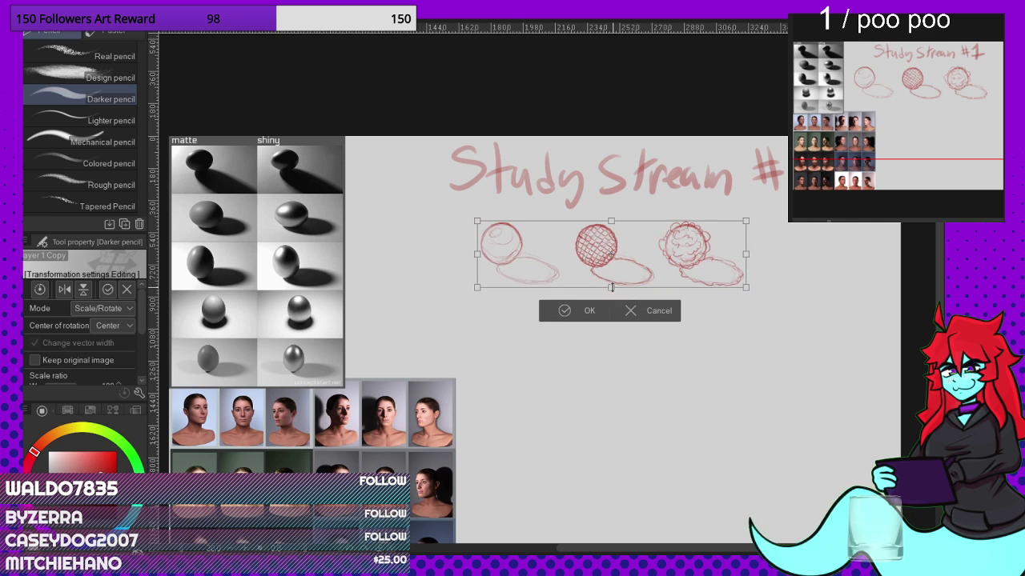
left_click_drag(647, 254, 538, 238)
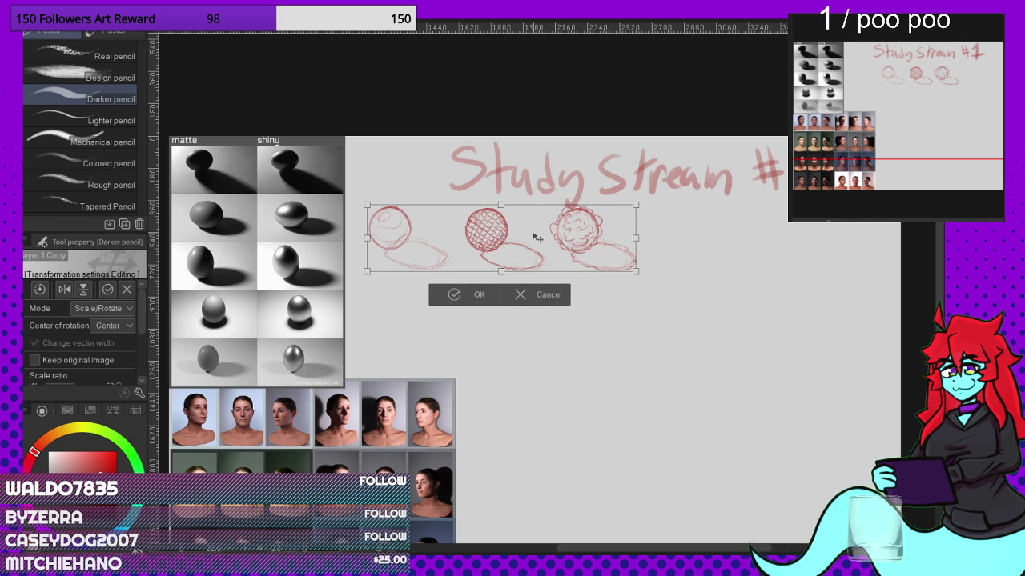
left_click(472, 294)
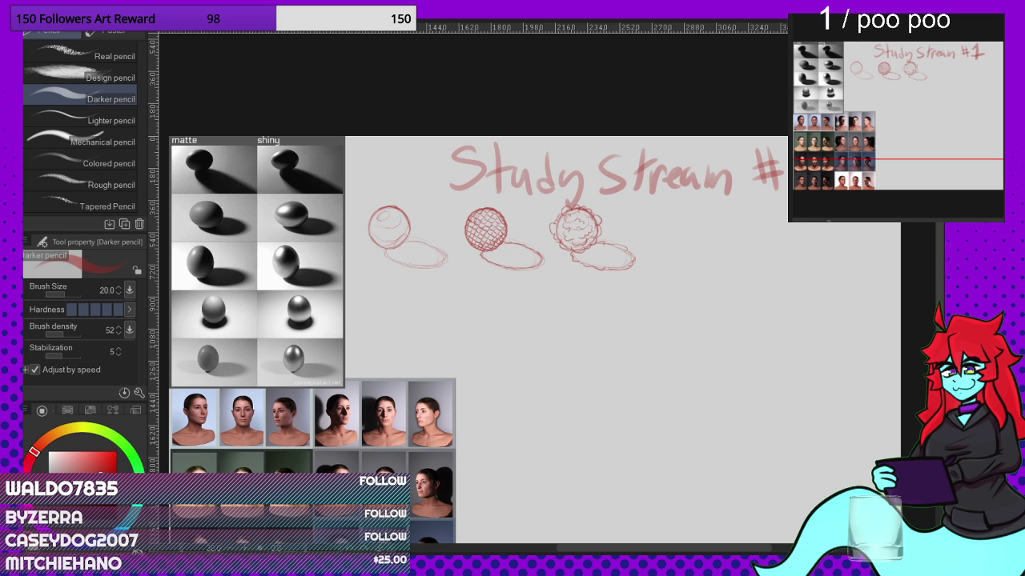
key("ctrl+t")
left_click_drag(559, 239, 551, 245)
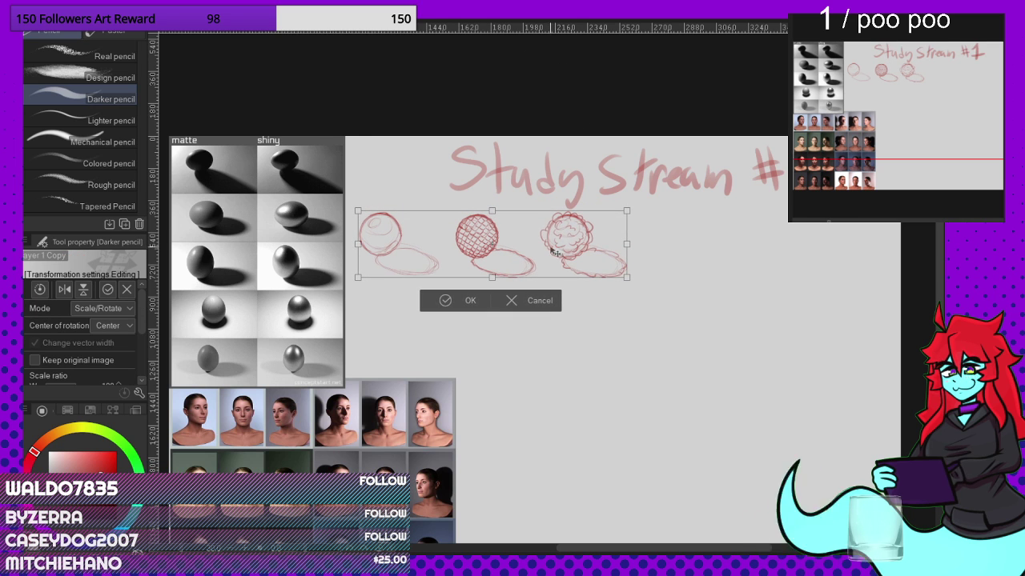
left_click(446, 298)
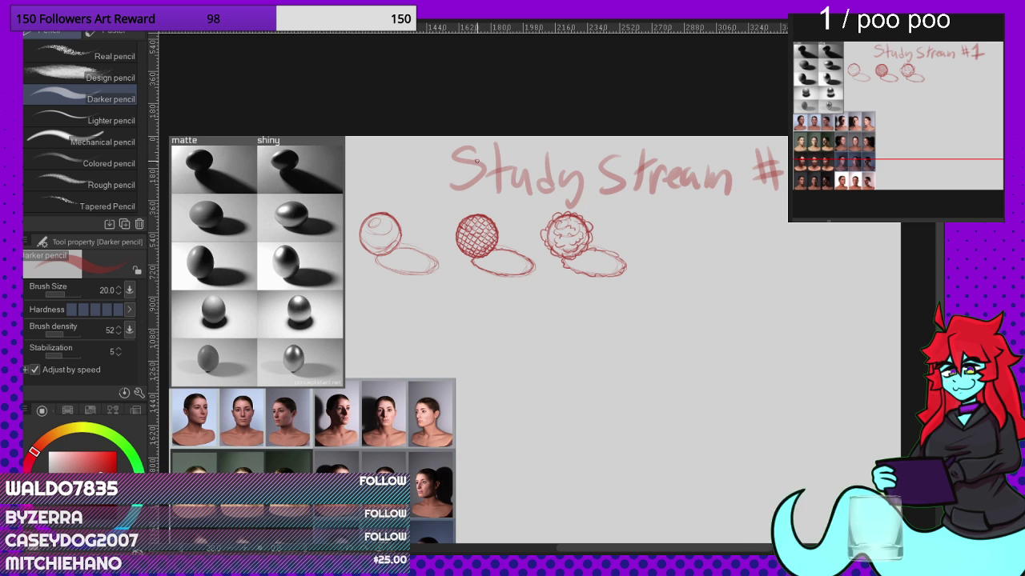
Step: Place a duplicate of the three-sphere row directly after the first set to form one row of six spheres
key("ctrl+t")
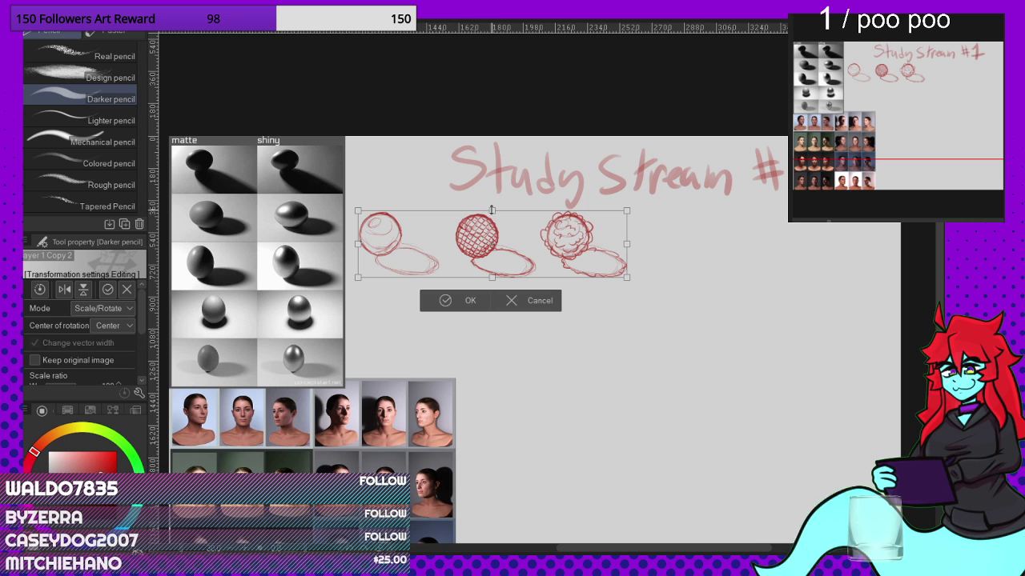
left_click_drag(508, 237, 781, 226)
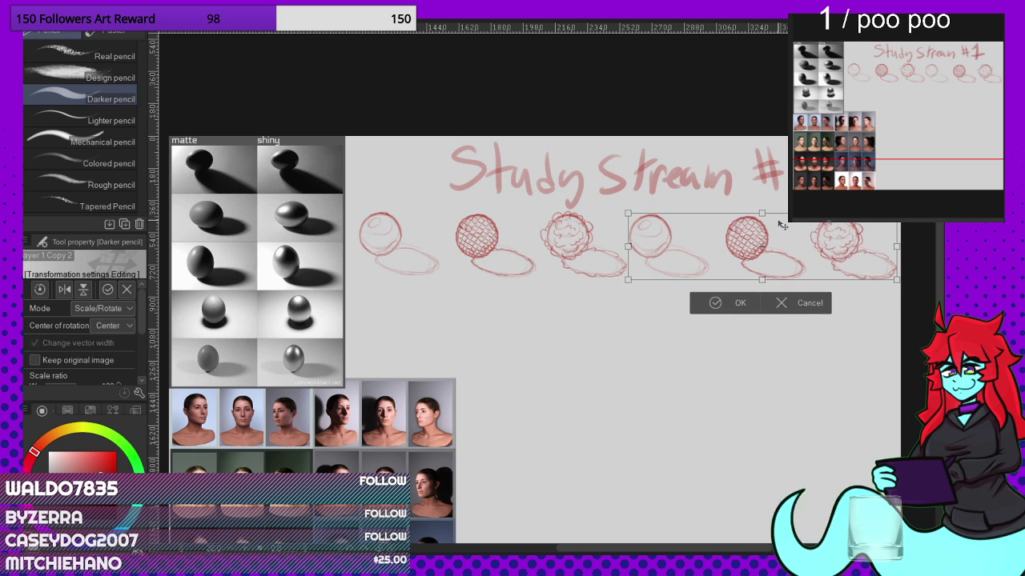
left_click(724, 300)
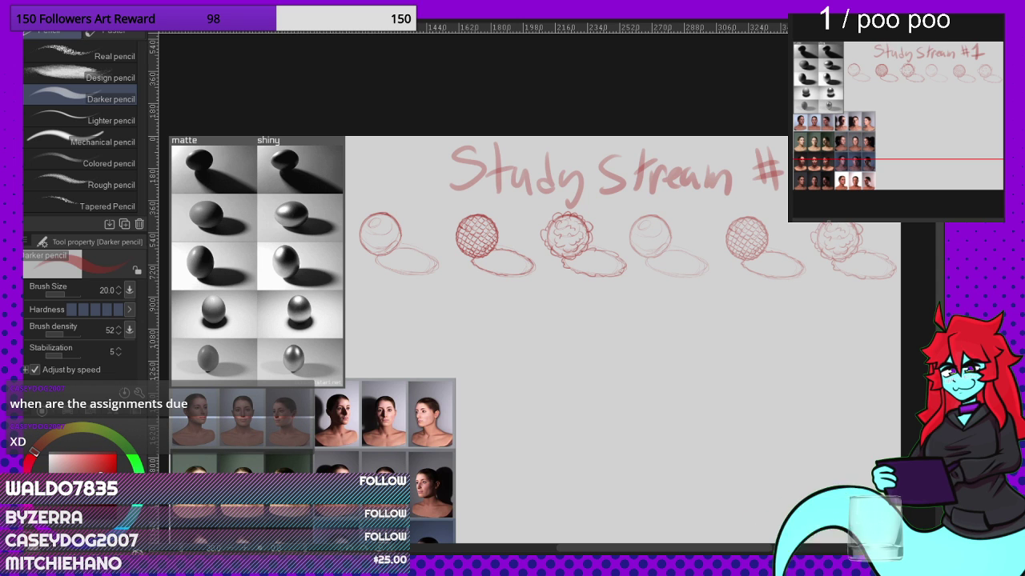
Step: Switch to the G-pen 2 brush and set its brush size to 20
key("p")
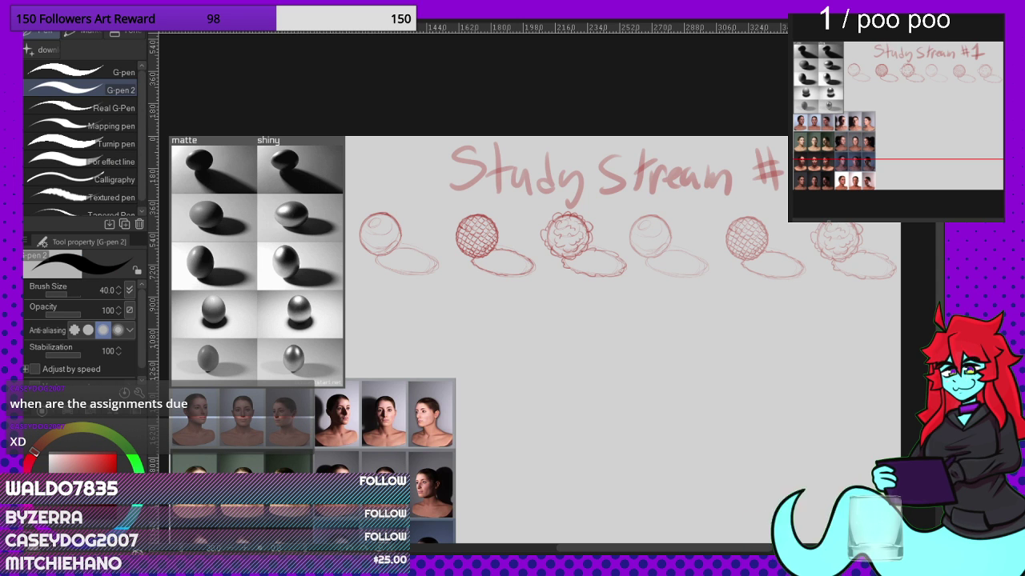
scroll(661, 173, "up", 5)
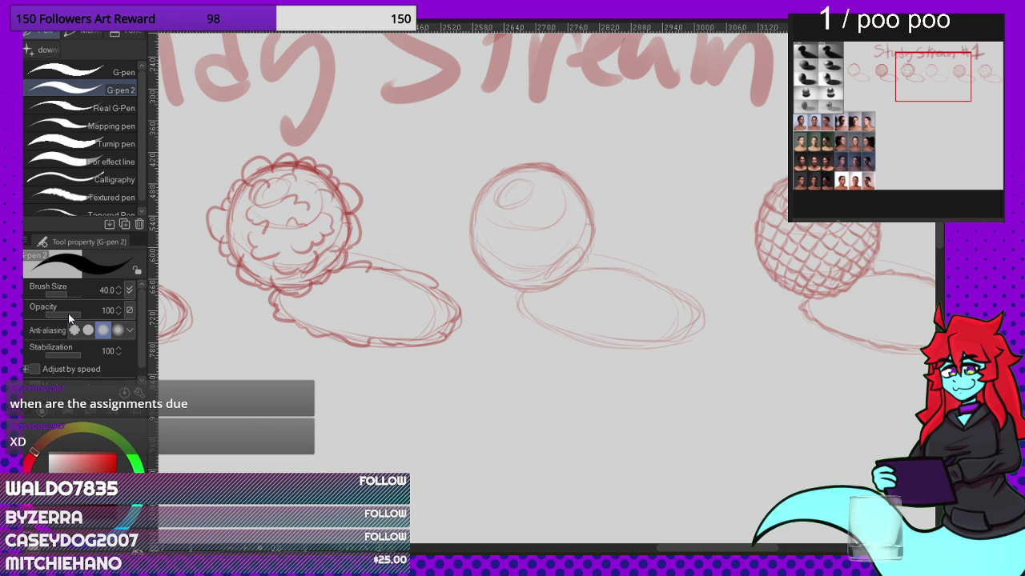
left_click_drag(68, 313, 56, 313)
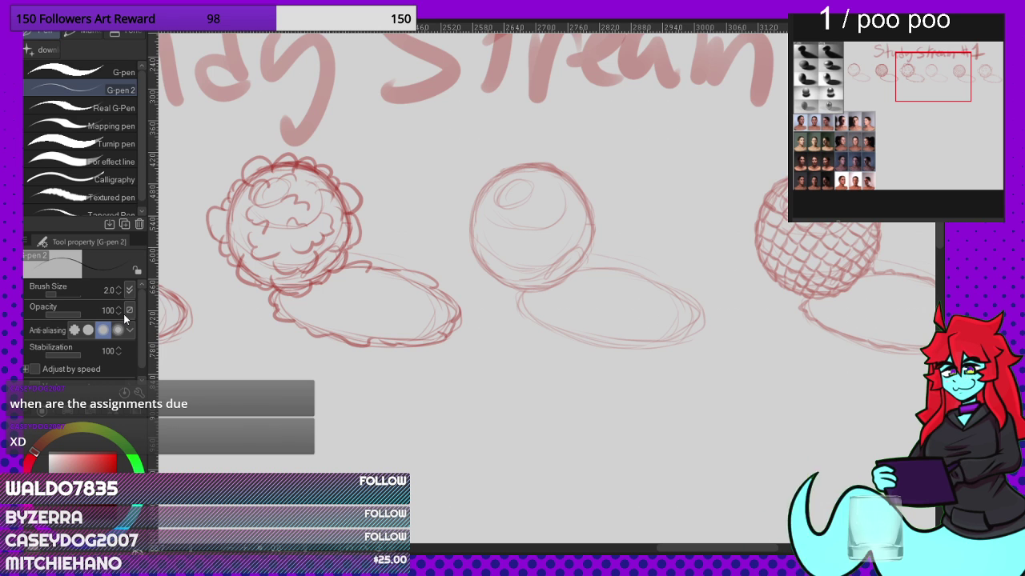
type("20")
key("Return")
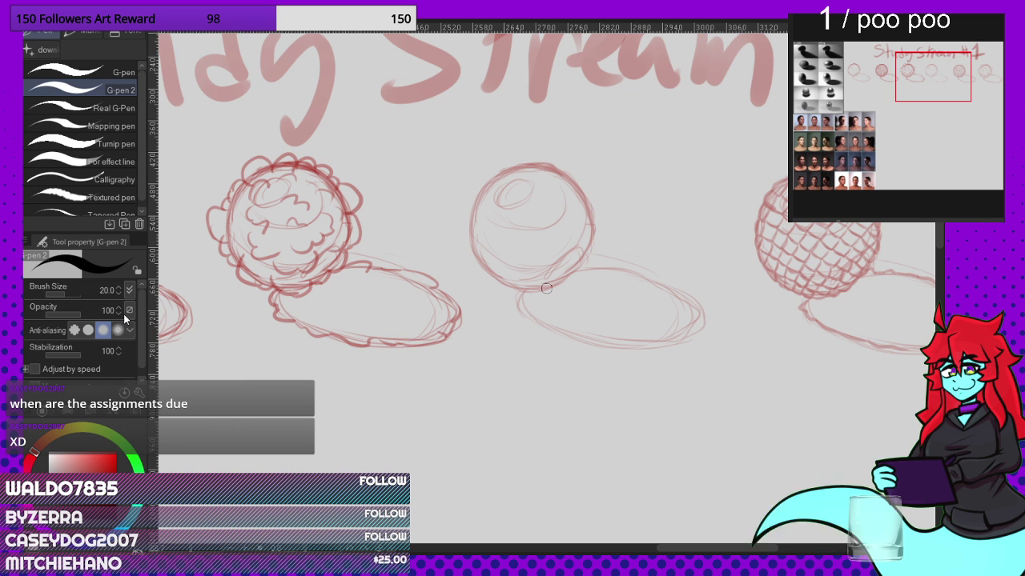
scroll(521, 307, "up", 5)
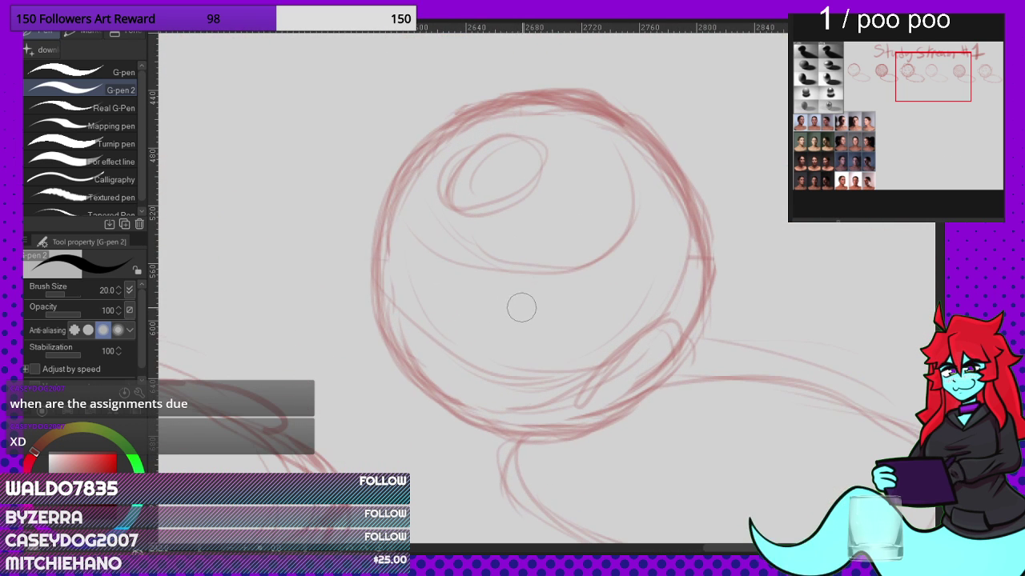
mouse_move(388, 212)
left_mouse_down()
mouse_move(380, 248)
mouse_move(396, 337)
mouse_move(438, 388)
left_mouse_up()
key("ctrl+z")
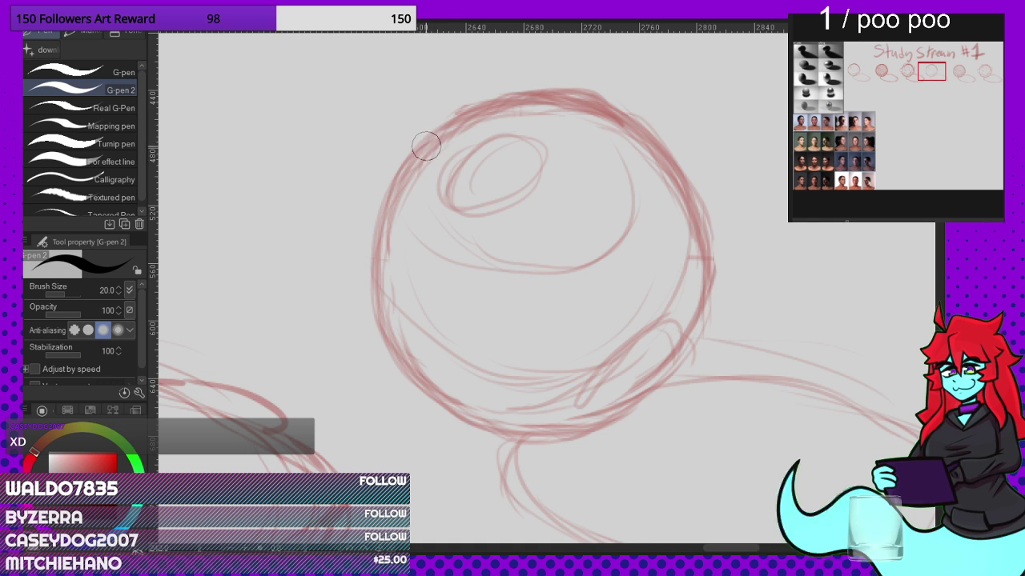
mouse_move(427, 142)
left_mouse_down()
mouse_move(397, 176)
mouse_move(376, 232)
mouse_move(371, 287)
mouse_move(387, 344)
mouse_move(413, 378)
mouse_move(476, 418)
mouse_move(561, 426)
left_mouse_up()
key("ctrl+z")
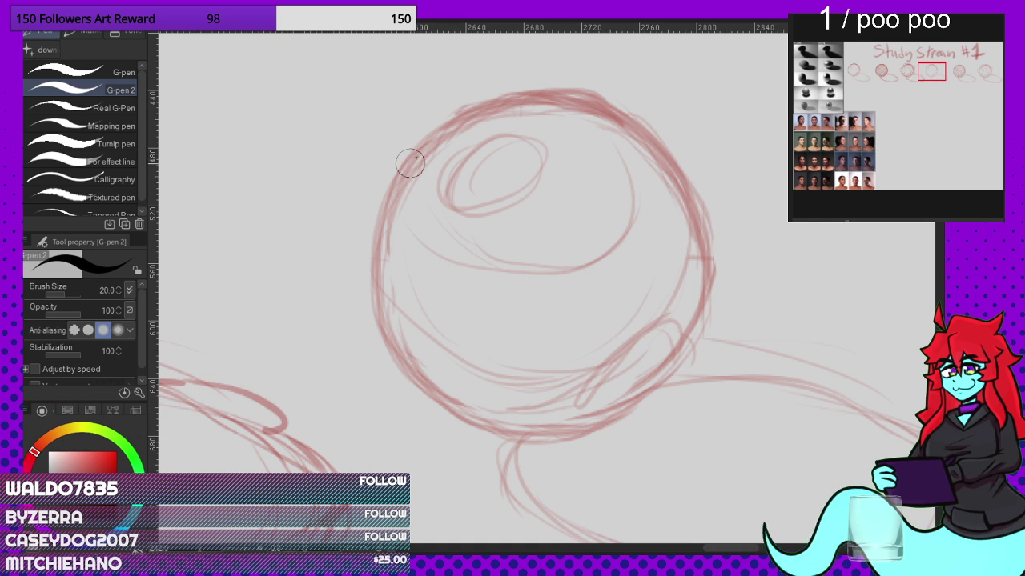
mouse_move(410, 162)
left_mouse_down()
mouse_move(375, 310)
mouse_move(412, 388)
mouse_move(510, 440)
mouse_move(610, 437)
mouse_move(699, 393)
mouse_move(741, 280)
left_mouse_up()
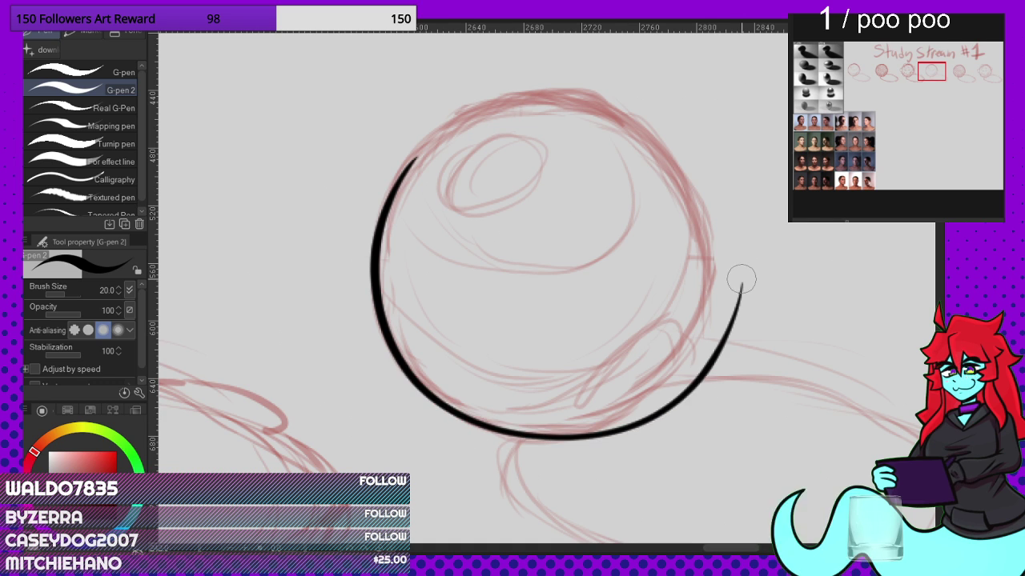
key("ctrl+z")
Step: Ink the fourth sphere's outline as a closed black circle over the red sketch
mouse_move(405, 170)
left_mouse_down()
mouse_move(380, 227)
mouse_move(384, 321)
mouse_move(424, 385)
mouse_move(497, 431)
mouse_move(579, 428)
mouse_move(664, 389)
mouse_move(700, 321)
mouse_move(714, 241)
mouse_move(690, 182)
mouse_move(641, 118)
mouse_move(586, 86)
mouse_move(516, 87)
mouse_move(430, 138)
mouse_move(387, 209)
mouse_move(383, 274)
left_mouse_up()
scroll(535, 132, "down", 4)
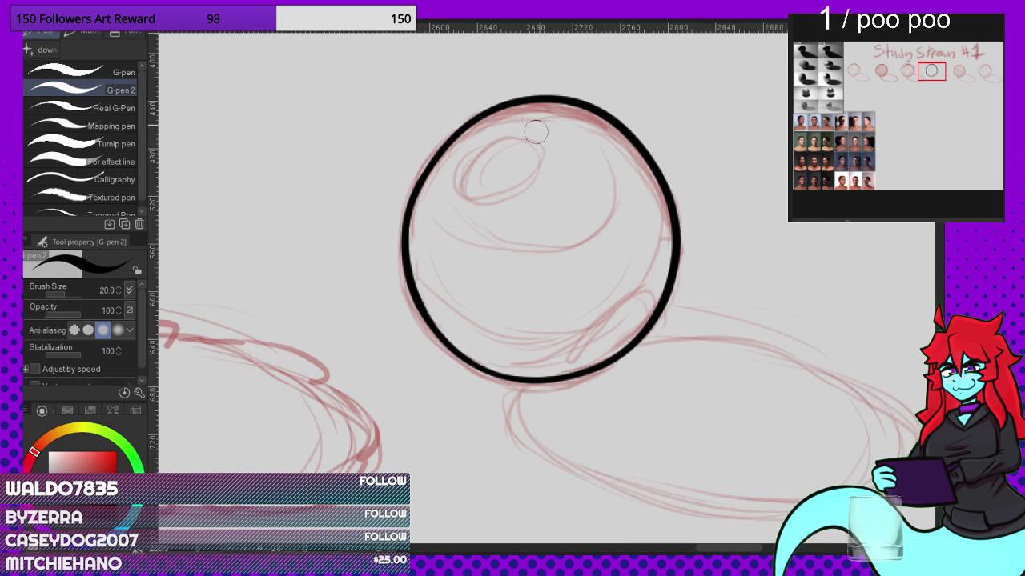
scroll(537, 96, "up", 3)
scroll(553, 186, "up", 1)
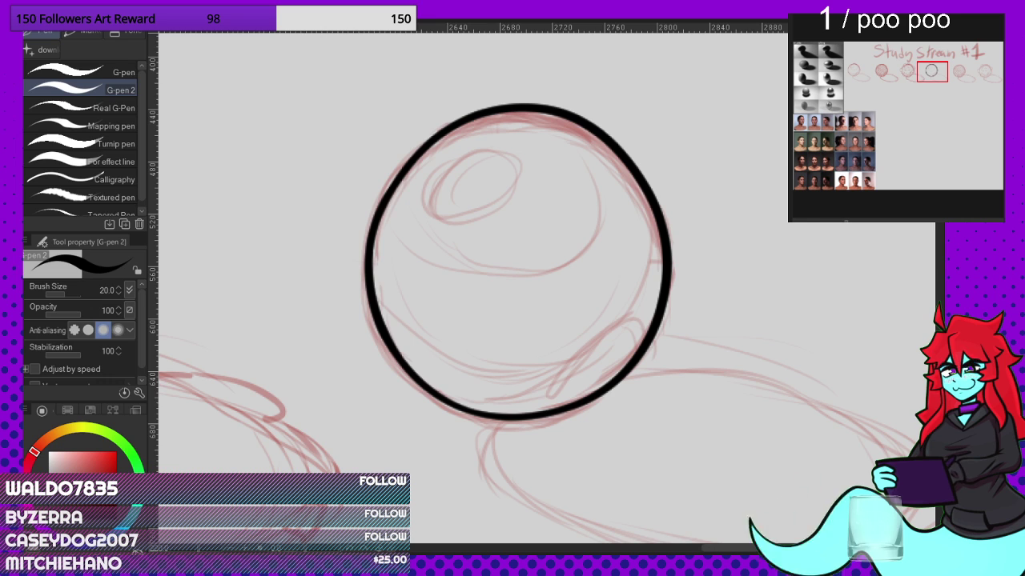
Step: Select the fourth sphere's inked circle and adjust its position and size to fit the red sketch
key("space")
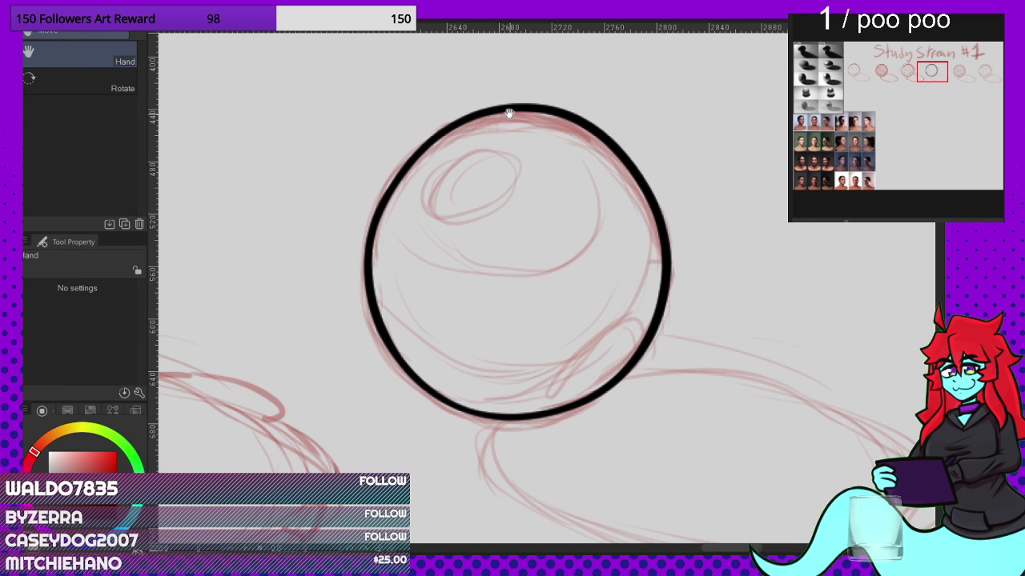
key("o")
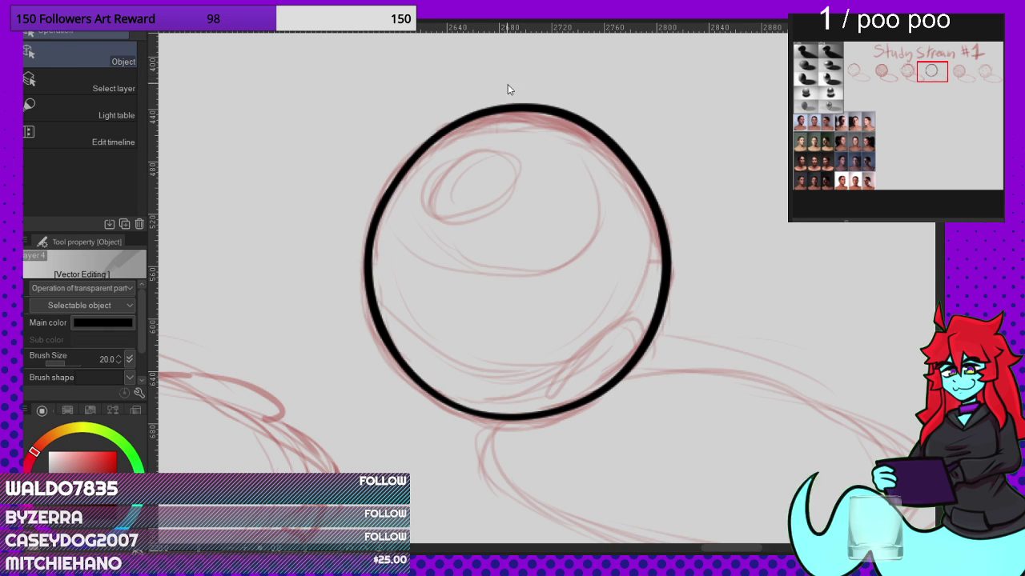
left_click(520, 113)
left_click_drag(516, 72, 516, 81)
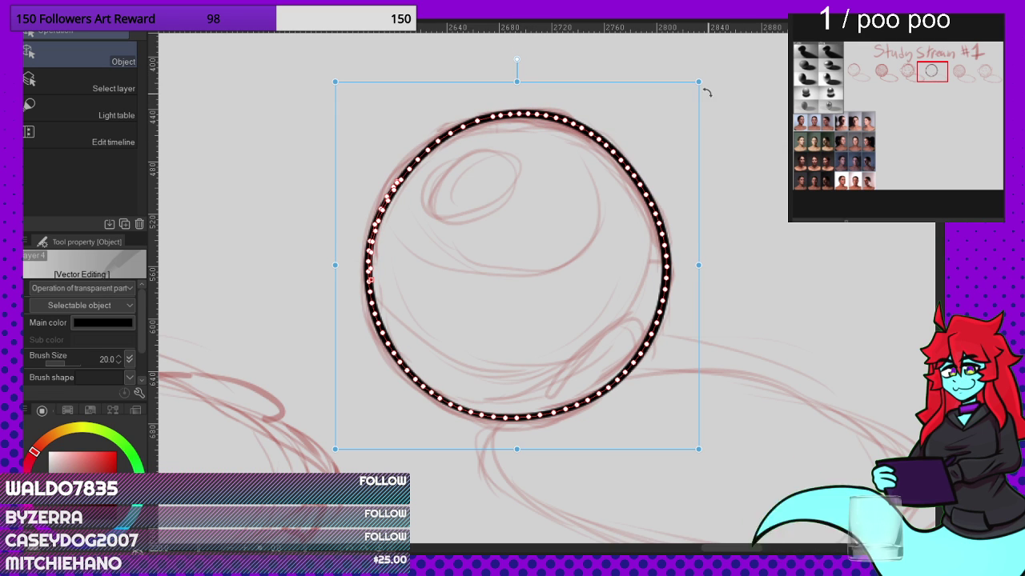
left_click_drag(698, 82, 699, 81)
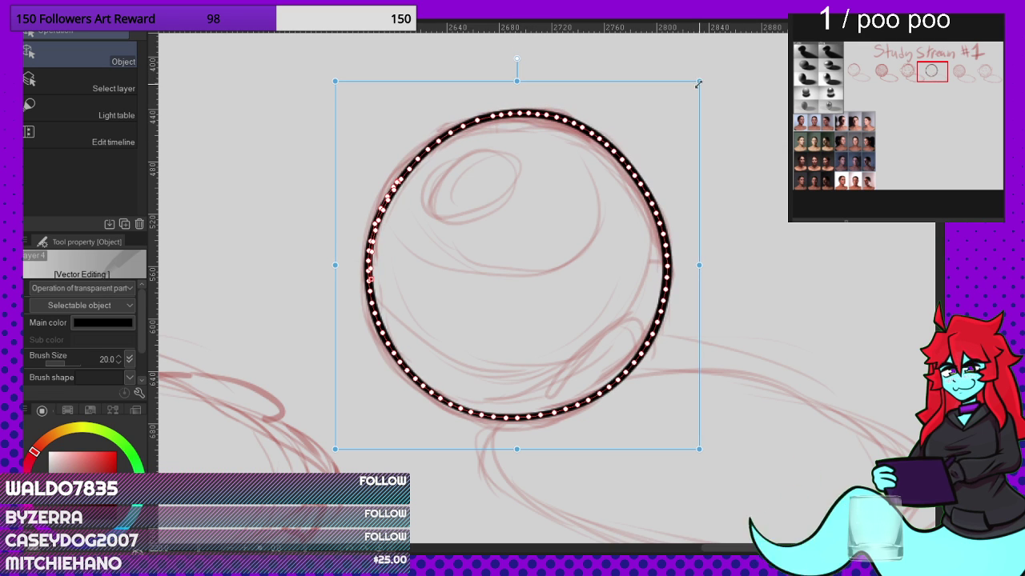
left_click_drag(332, 78, 327, 77)
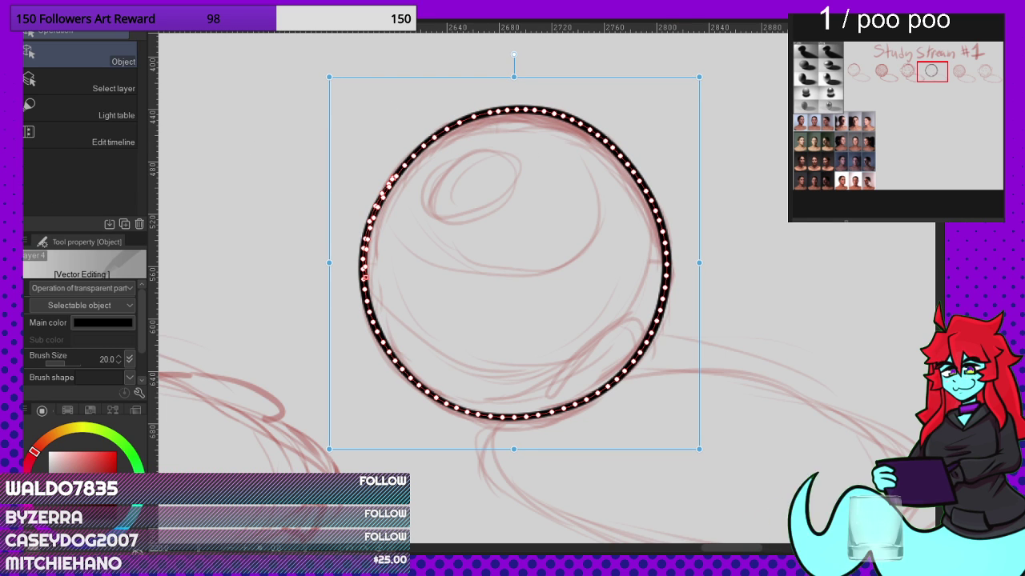
key("p")
Step: Erase the black inked outline of the fourth sphere, leaving only its red sketch
scroll(483, 137, "down", 8)
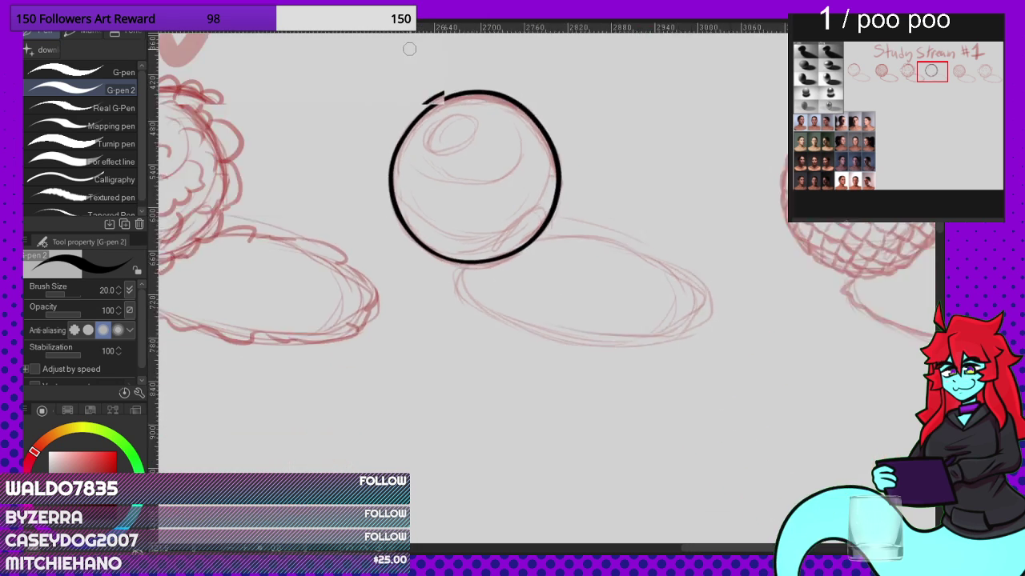
scroll(436, 139, "up", 8)
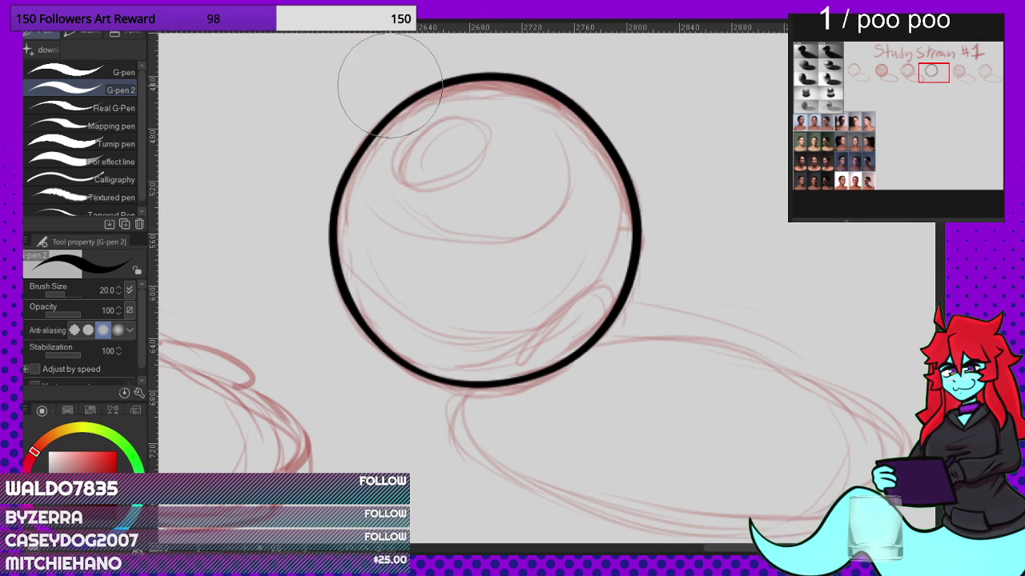
mouse_move(393, 108)
left_mouse_down()
mouse_move(620, 377)
mouse_move(630, 369)
left_mouse_up()
left_click_drag(414, 129, 372, 159)
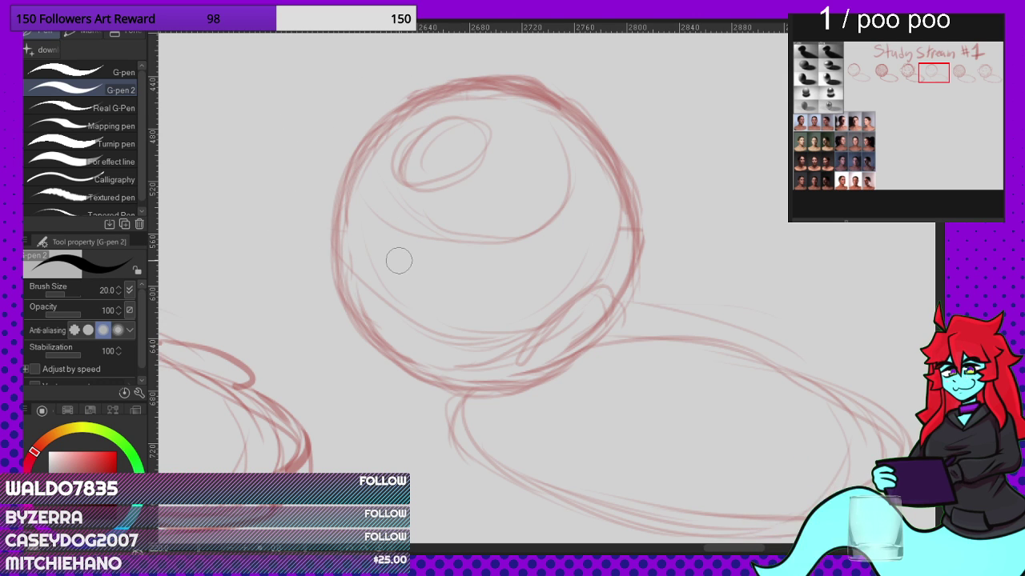
mouse_move(425, 94)
left_mouse_down()
mouse_move(372, 137)
mouse_move(353, 182)
mouse_move(346, 266)
left_mouse_up()
key("ctrl+z")
mouse_move(428, 95)
left_mouse_down()
mouse_move(350, 156)
mouse_move(332, 210)
mouse_move(345, 313)
mouse_move(400, 367)
mouse_move(482, 389)
mouse_move(560, 369)
mouse_move(616, 318)
mouse_move(635, 246)
mouse_move(604, 148)
mouse_move(559, 101)
mouse_move(482, 79)
mouse_move(446, 87)
left_mouse_up()
key("ctrl+z")
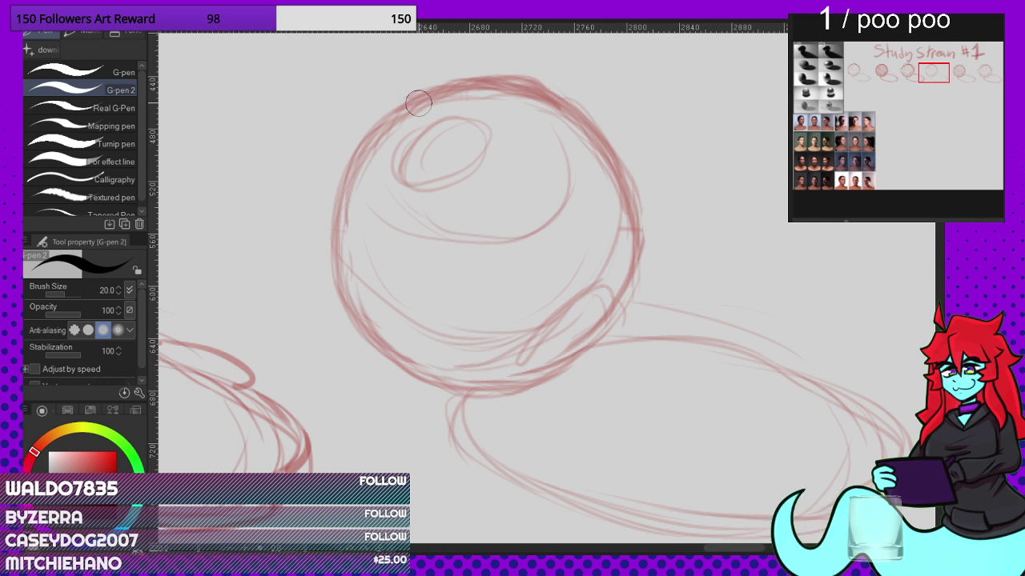
mouse_move(389, 112)
left_mouse_down()
mouse_move(332, 284)
mouse_move(380, 364)
mouse_move(495, 399)
mouse_move(578, 374)
mouse_move(641, 283)
mouse_move(634, 194)
left_mouse_up()
mouse_move(597, 111)
left_mouse_down()
mouse_move(523, 77)
mouse_move(437, 87)
mouse_move(382, 110)
mouse_move(340, 158)
mouse_move(320, 217)
mouse_move(326, 298)
mouse_move(362, 328)
mouse_move(336, 324)
left_mouse_up()
key("ctrl+z")
Step: Ink a new closed black circle over the fourth sphere's red sketch
mouse_move(384, 127)
left_mouse_down()
mouse_move(328, 241)
mouse_move(357, 330)
mouse_move(434, 386)
mouse_move(532, 376)
mouse_move(607, 320)
mouse_move(634, 237)
left_mouse_up()
mouse_move(617, 157)
left_mouse_down()
mouse_move(565, 98)
mouse_move(493, 78)
mouse_move(423, 98)
mouse_move(375, 133)
mouse_move(349, 164)
mouse_move(334, 208)
left_mouse_up()
scroll(441, 148, "up", 4)
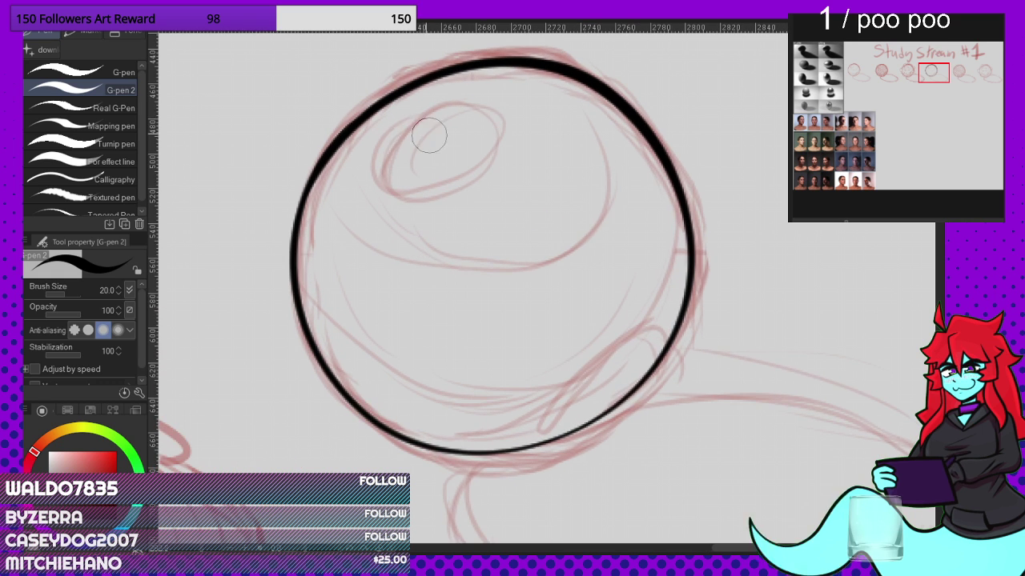
mouse_move(289, 252)
left_mouse_down()
mouse_move(316, 132)
mouse_move(413, 59)
mouse_move(437, 19)
left_mouse_up()
key("ctrl+z")
scroll(427, 336, "down", 4)
scroll(371, 220, "up", 2)
mouse_move(358, 258)
left_mouse_down()
mouse_move(427, 148)
mouse_move(495, 121)
mouse_move(616, 128)
left_mouse_up()
key("ctrl+z")
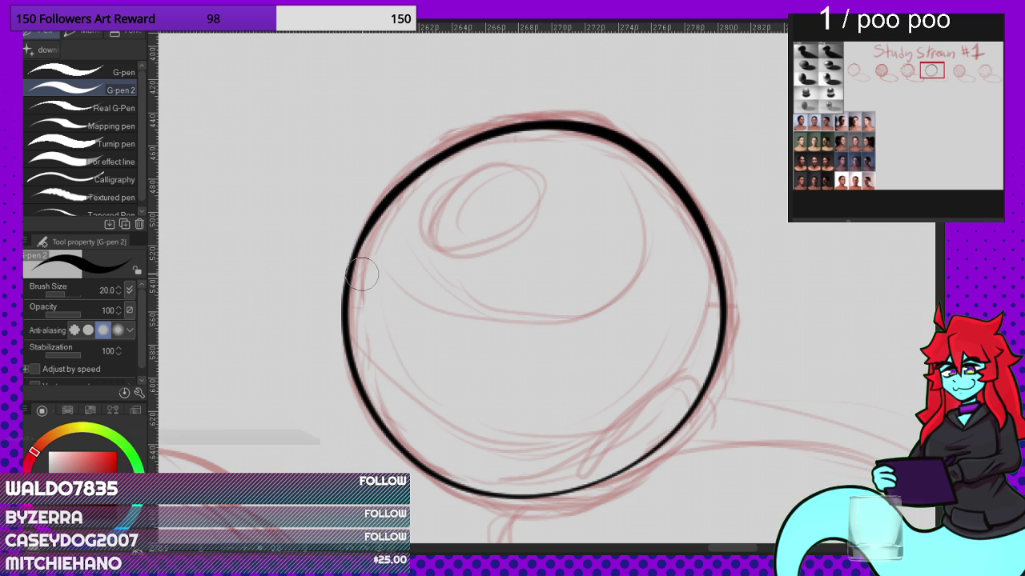
Step: Thicken the upper-left arc of the fourth sphere's outline with a second stroke and trim the stroke's doubled lower part
mouse_move(350, 280)
left_mouse_down()
mouse_move(502, 122)
mouse_move(614, 130)
left_mouse_up()
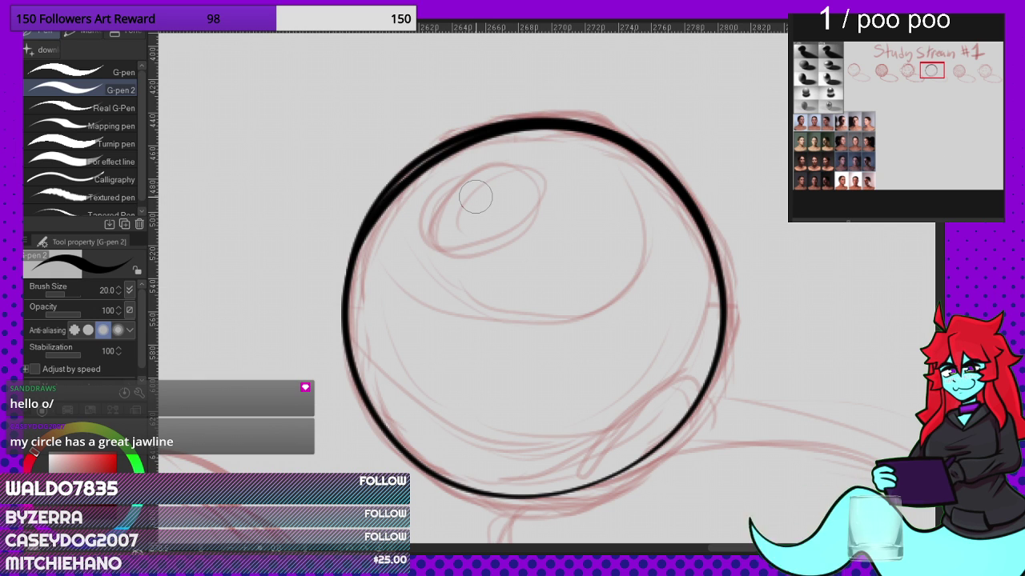
scroll(431, 160, "up", 2)
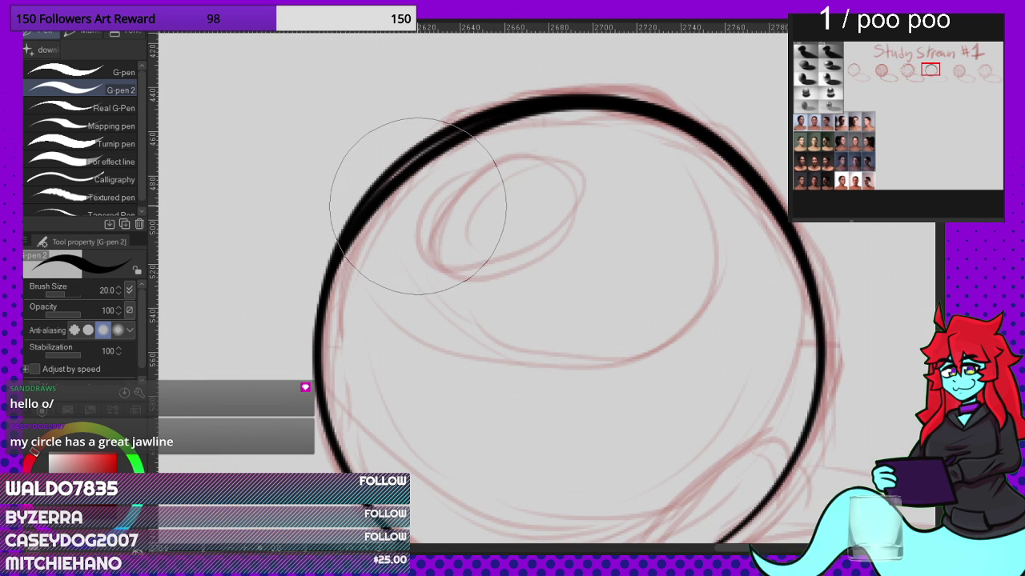
key("ctrl+z")
key("ctrl+y")
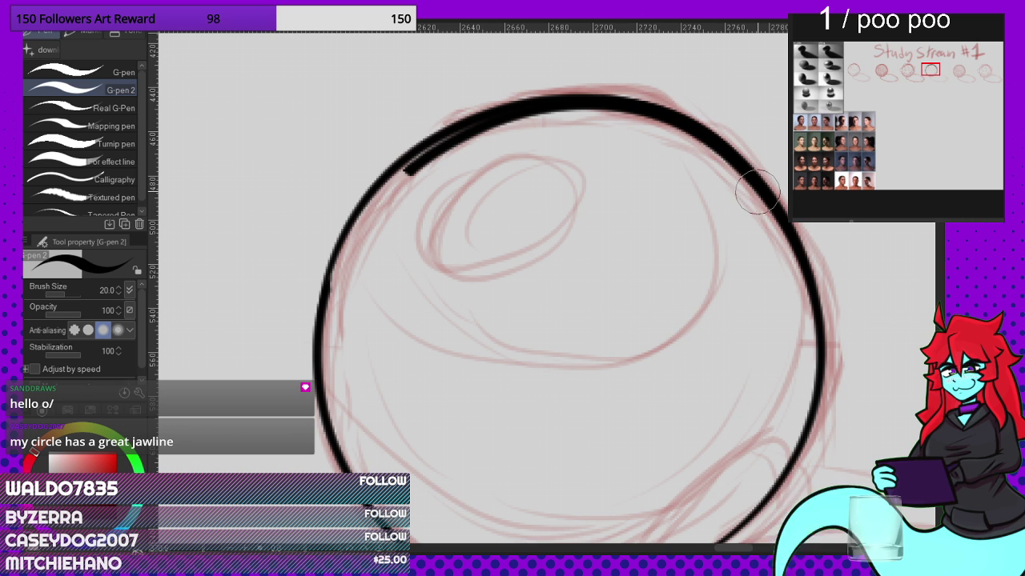
key("ctrl+z")
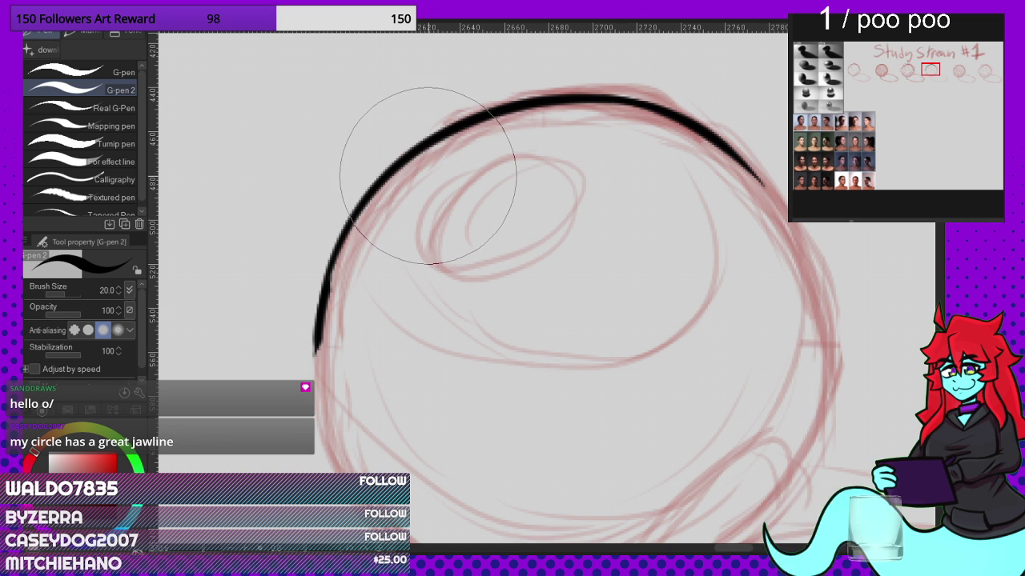
key("ctrl+y")
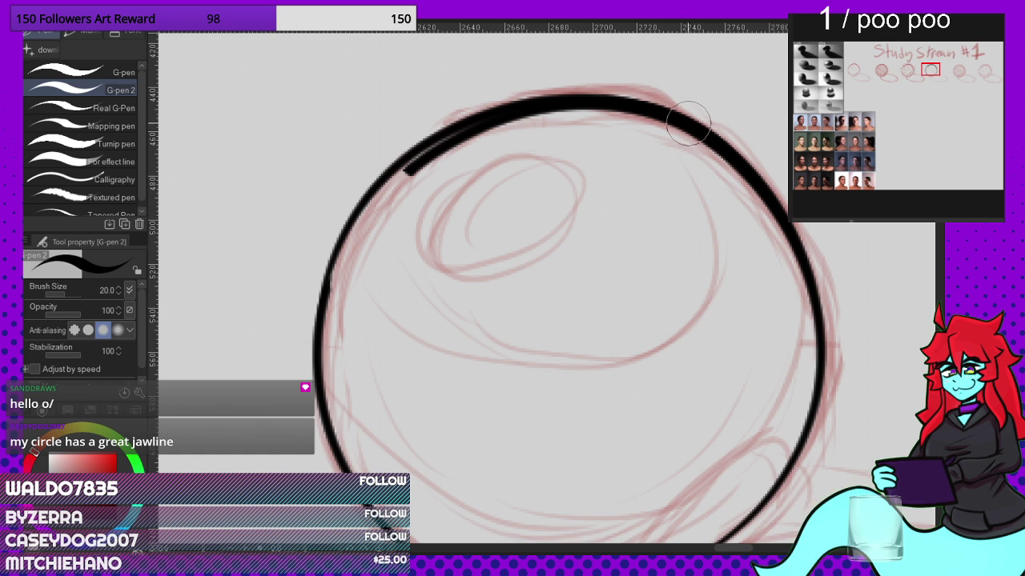
left_click_drag(717, 144, 815, 299)
key("ctrl+z")
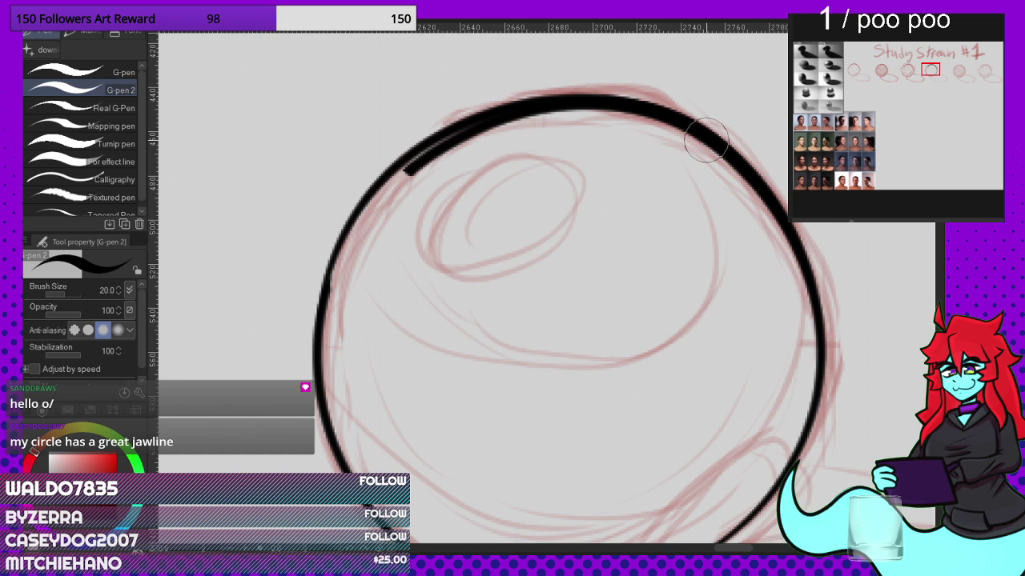
Step: Erase the leftover doubled line inside the upper-left arc so the fourth sphere has a single clean contour
scroll(418, 203, "up", 1)
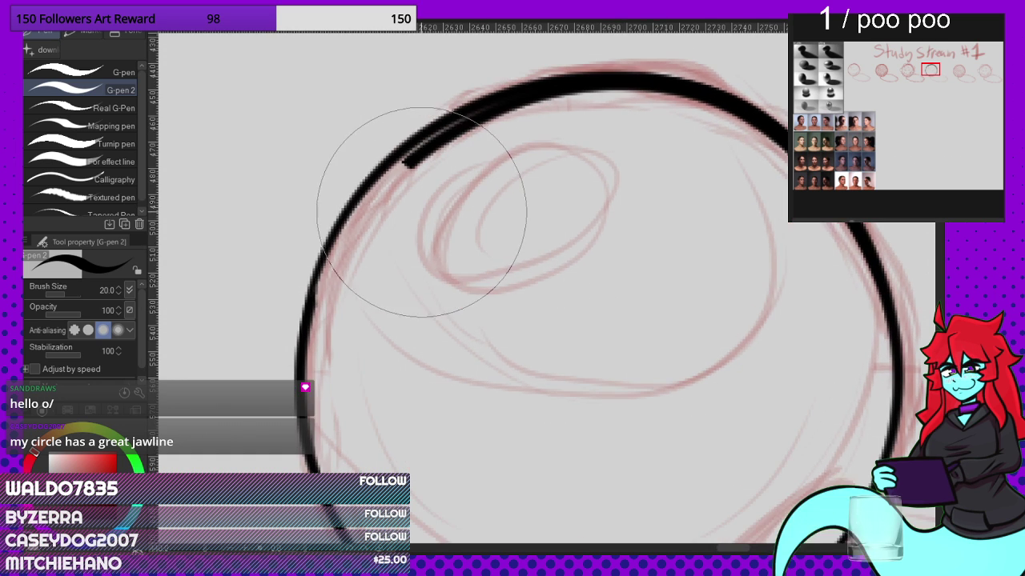
key("ctrl+z")
key("ctrl+y")
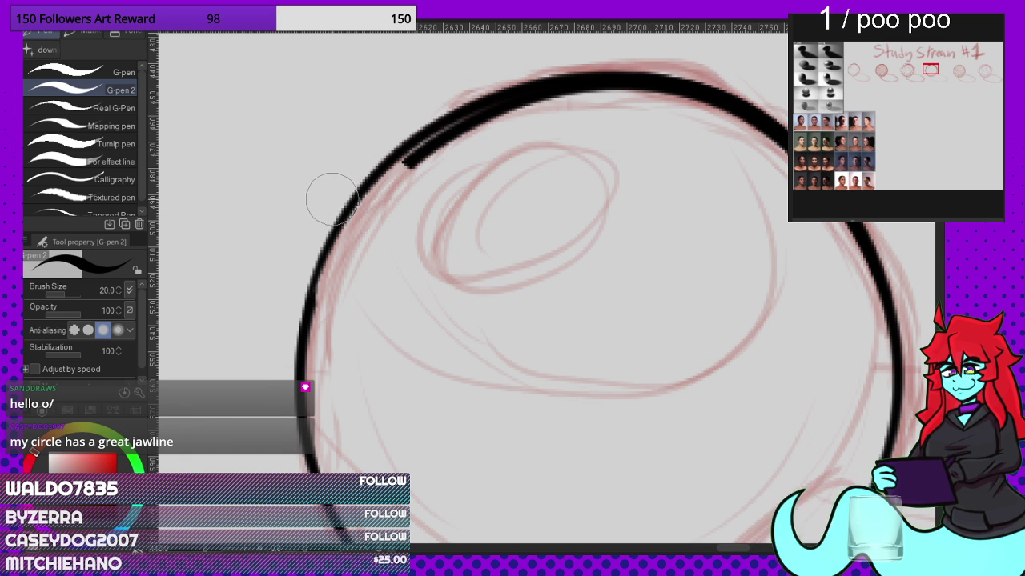
scroll(381, 207, "up", 2)
scroll(403, 224, "down", 3)
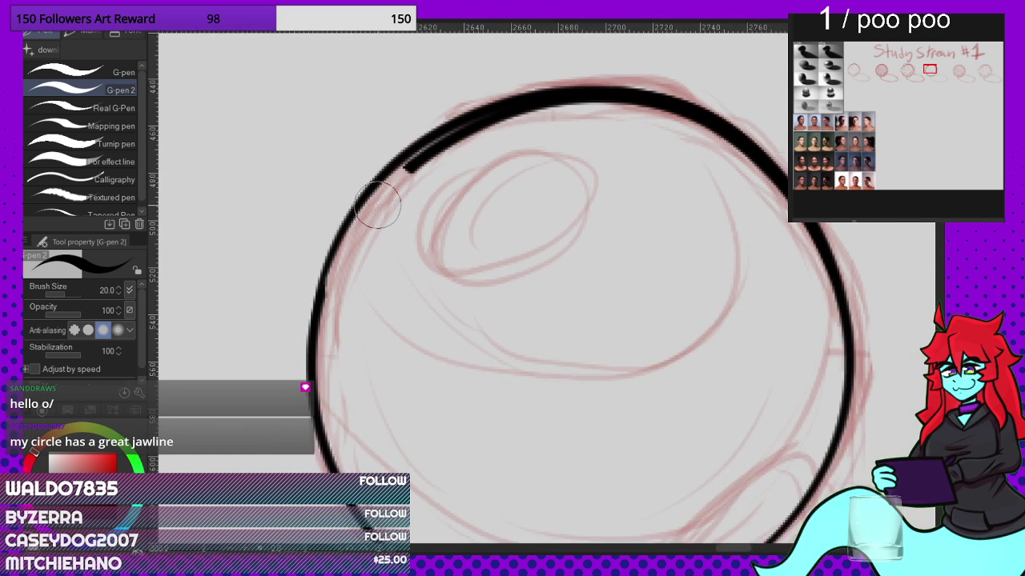
scroll(376, 204, "up", 1)
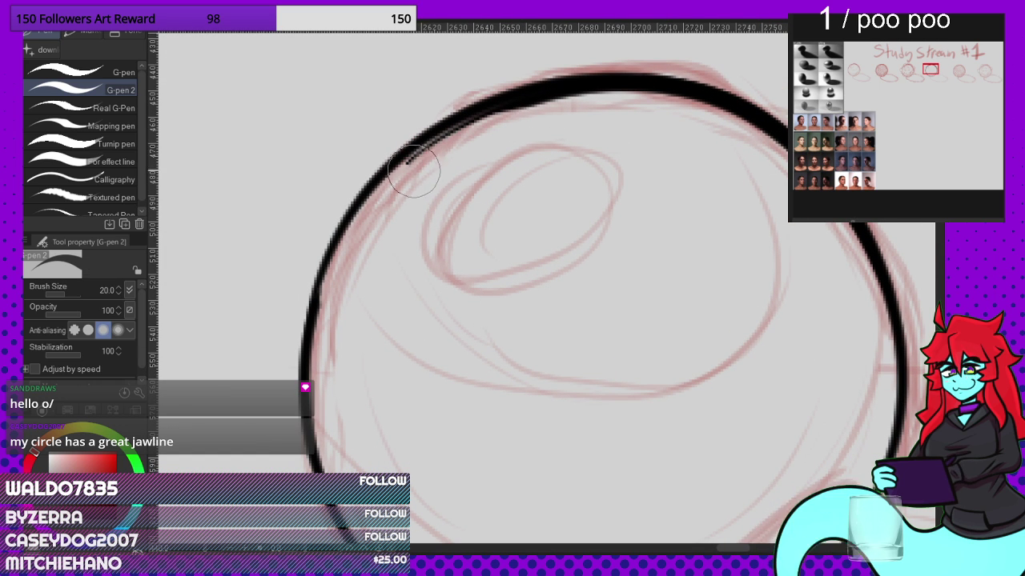
mouse_move(398, 178)
left_mouse_down()
mouse_move(432, 152)
mouse_move(575, 99)
mouse_move(647, 101)
mouse_move(430, 163)
mouse_move(565, 95)
mouse_move(653, 97)
left_mouse_up()
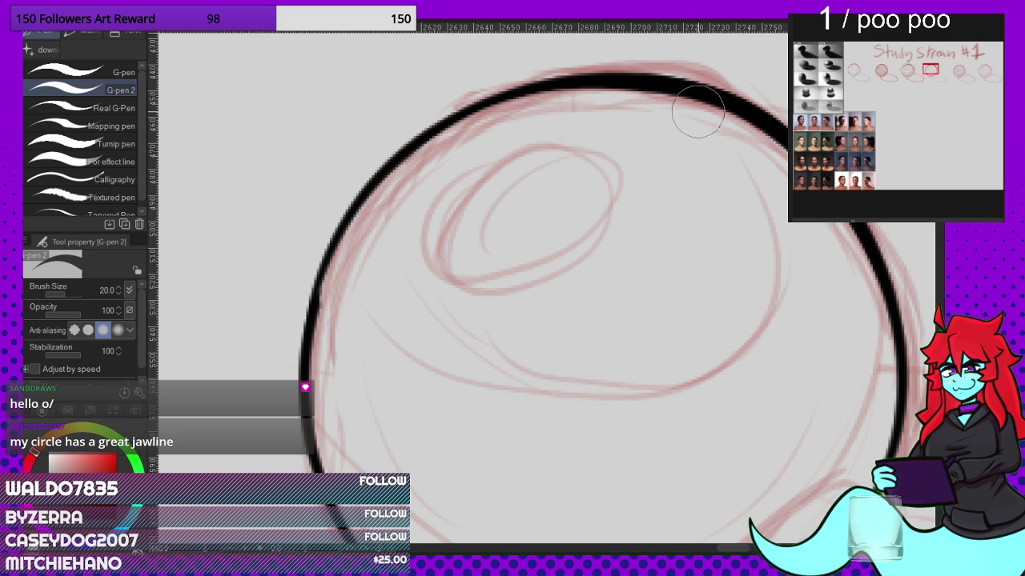
scroll(596, 92, "down", 3)
scroll(477, 149, "up", 2)
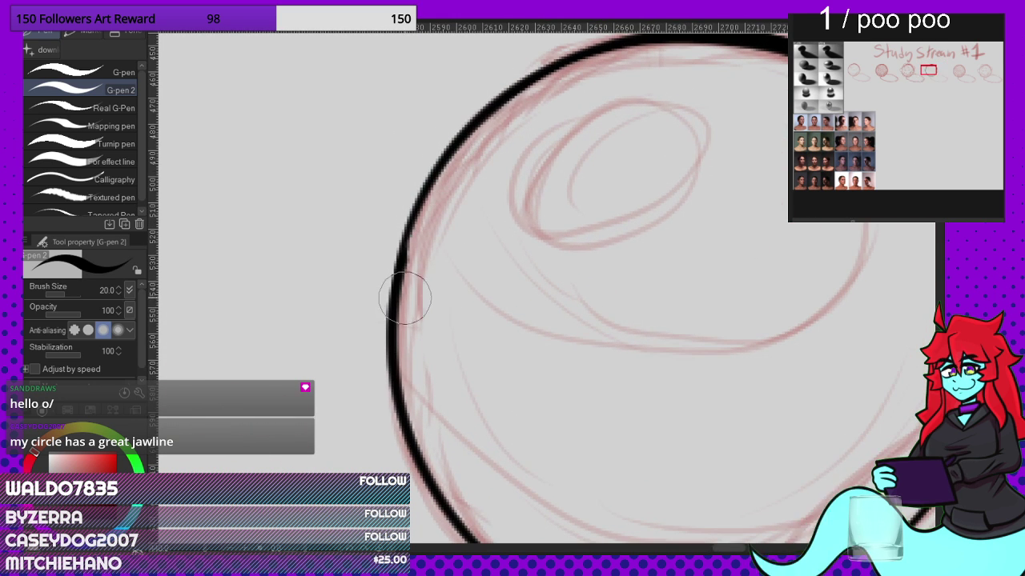
mouse_move(399, 291)
left_mouse_down()
mouse_move(417, 212)
mouse_move(460, 137)
left_mouse_up()
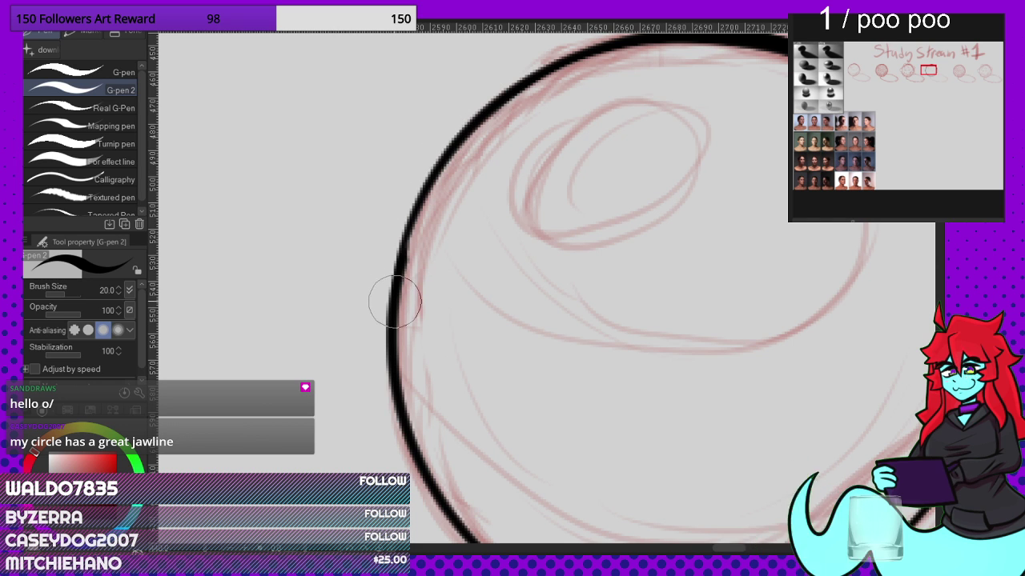
mouse_move(393, 302)
left_mouse_down()
mouse_move(408, 230)
mouse_move(454, 145)
mouse_move(521, 77)
mouse_move(608, 33)
left_mouse_up()
key("ctrl+z")
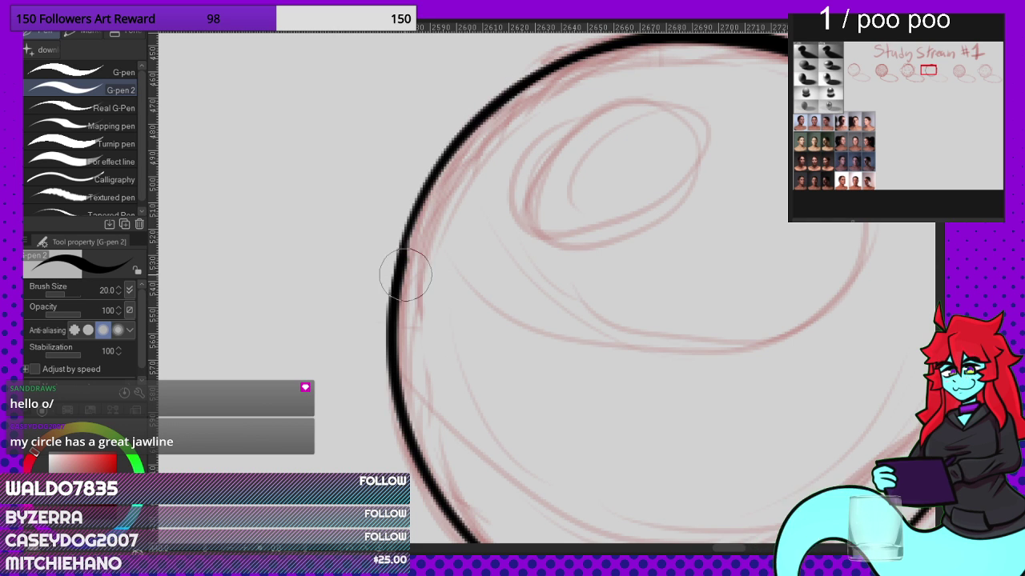
mouse_move(398, 282)
left_mouse_down()
mouse_move(429, 199)
mouse_move(474, 127)
left_mouse_up()
key("ctrl+z")
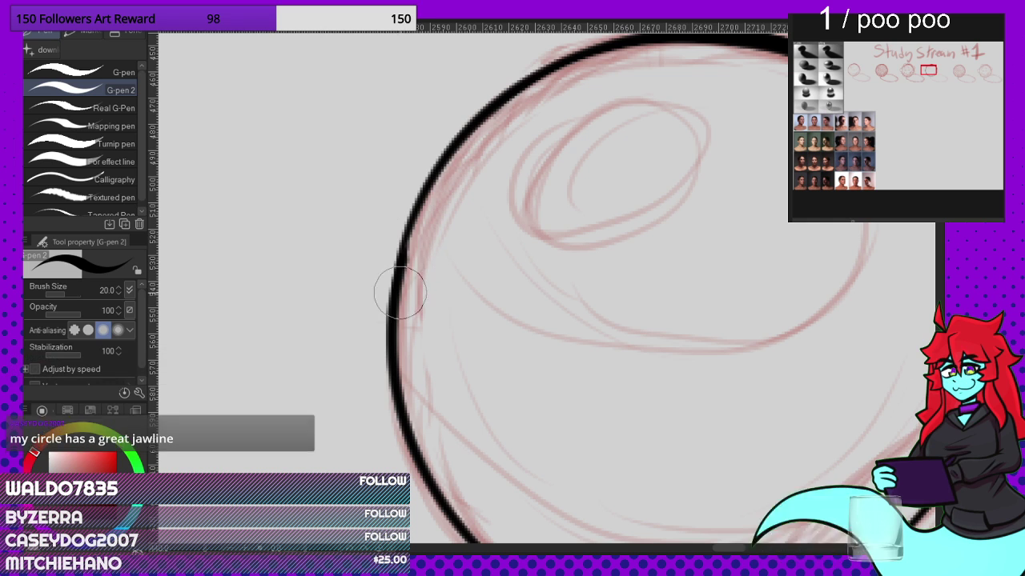
mouse_move(407, 235)
left_mouse_down()
mouse_move(446, 159)
mouse_move(534, 73)
mouse_move(617, 40)
left_mouse_up()
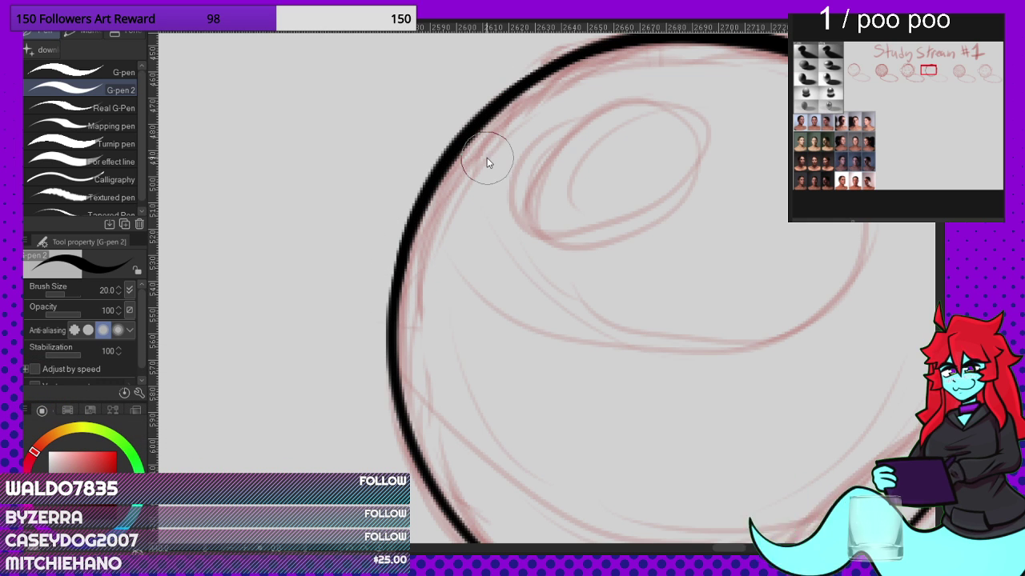
key("ctrl+z")
Step: Thicken the fourth sphere's outline with one continuous stroke from its left side up to the top
mouse_move(395, 291)
left_mouse_down()
mouse_move(428, 193)
mouse_move(498, 108)
mouse_move(571, 64)
mouse_move(640, 43)
mouse_move(710, 40)
left_mouse_up()
scroll(448, 196, "down", 2)
scroll(544, 132, "up", 2)
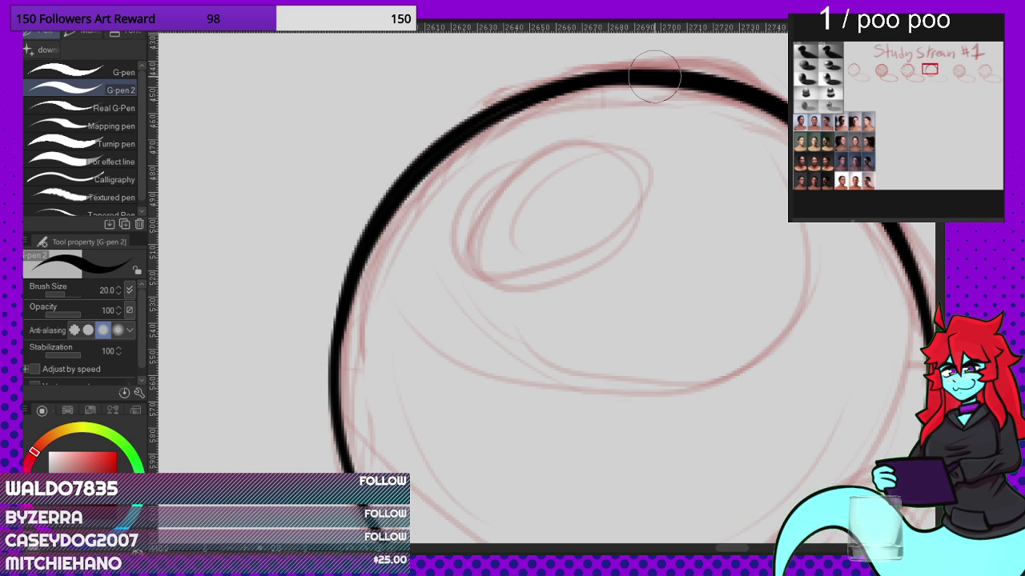
Step: Inspect the fourth sphere's inked outline up close and against the other spheres in the row
scroll(559, 116, "down", 1)
scroll(559, 116, "down", 6)
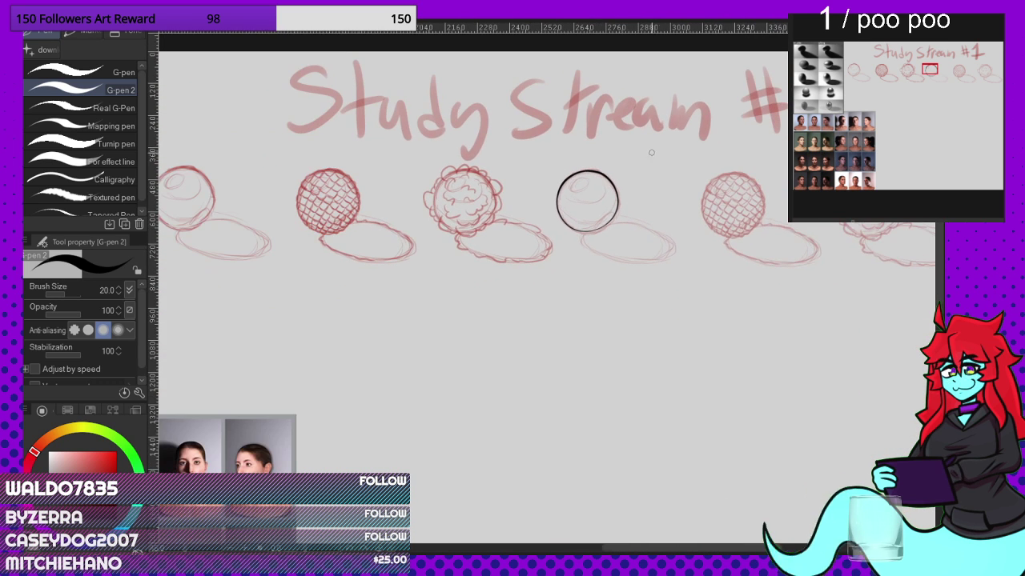
scroll(655, 146, "up", 6)
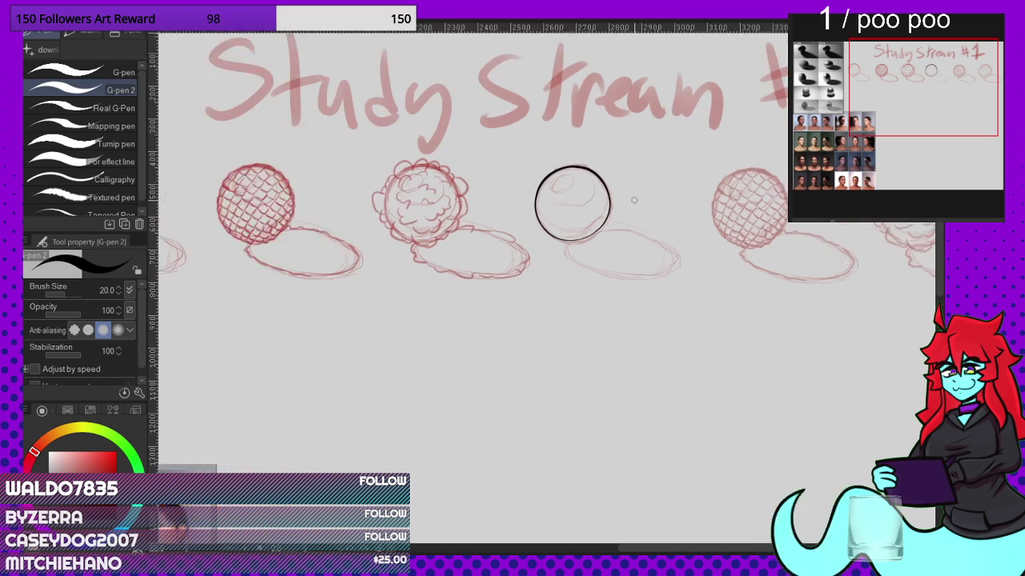
scroll(570, 190, "down", 6)
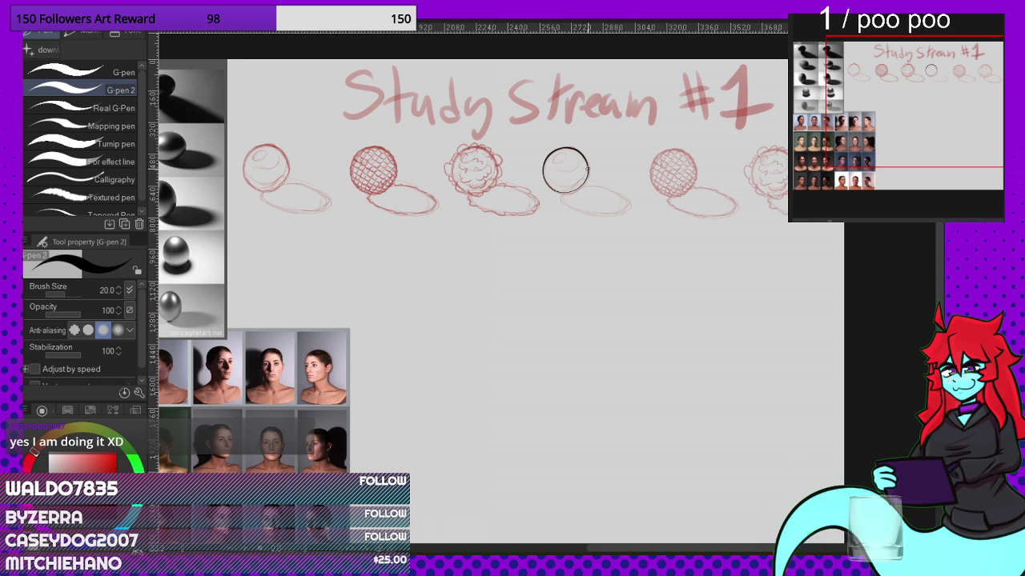
scroll(587, 168, "up", 6)
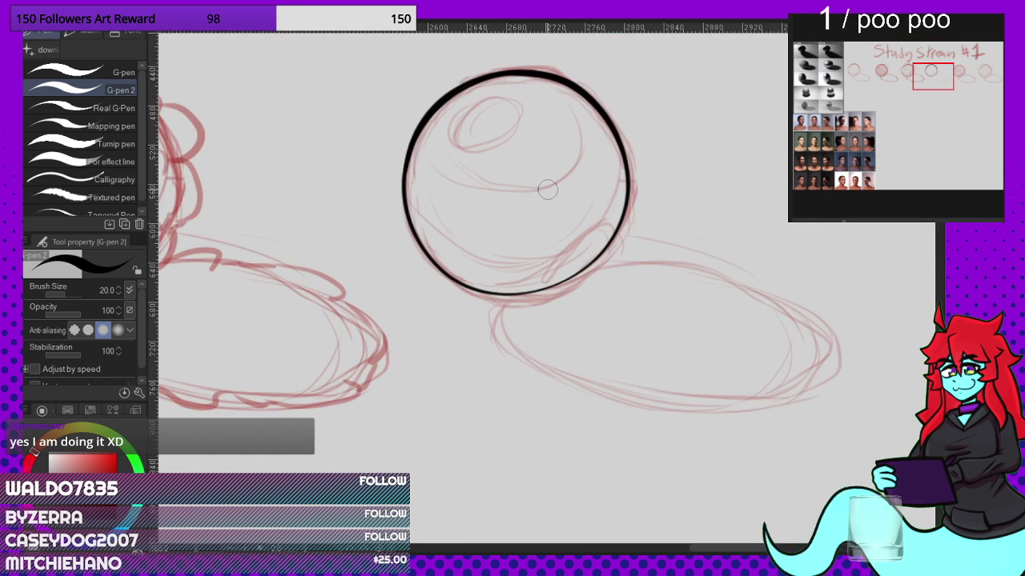
scroll(547, 189, "down", 6)
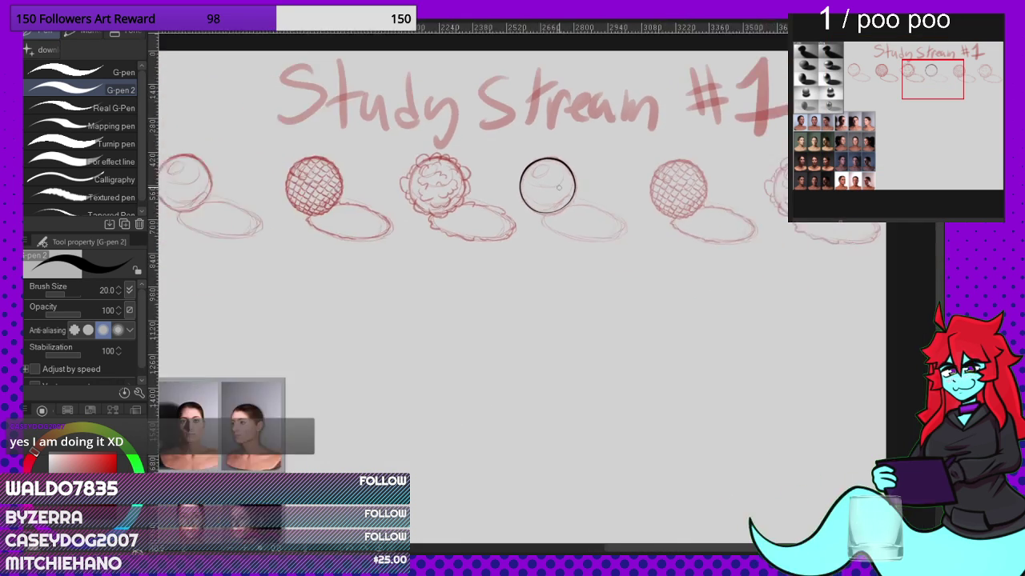
scroll(559, 187, "down", 1)
Step: Ink the fourth sphere's cast shadow as a black ellipse over the red sketch and trim its ends inside the sphere
scroll(560, 196, "up", 6)
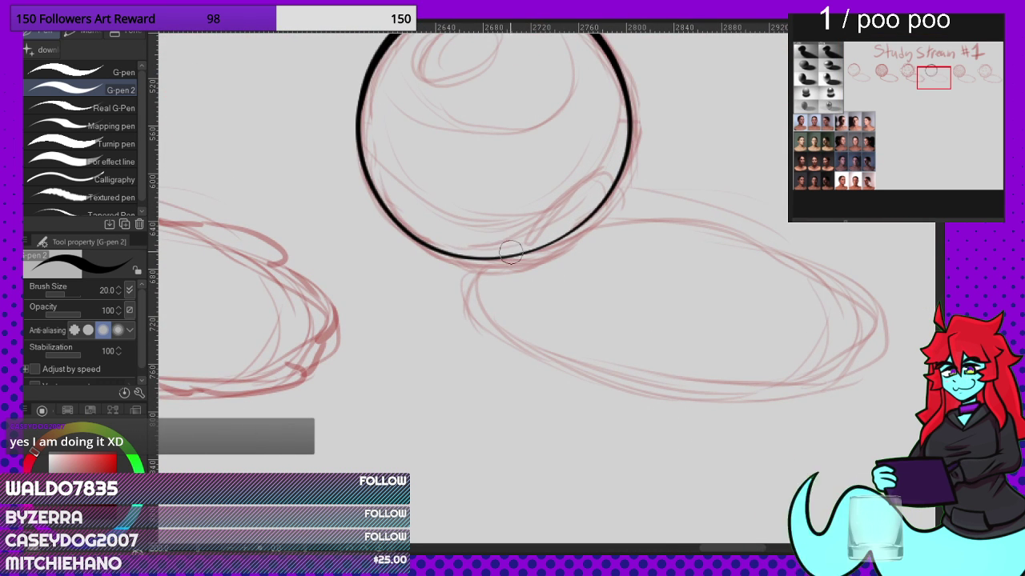
mouse_move(459, 275)
left_mouse_down()
mouse_move(534, 343)
mouse_move(743, 384)
mouse_move(837, 378)
mouse_move(878, 341)
left_mouse_up()
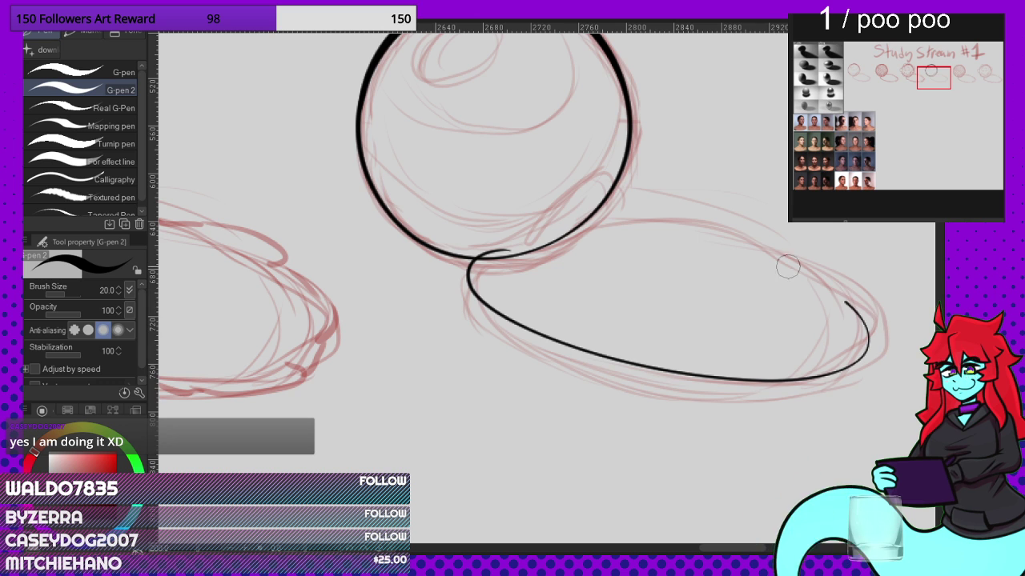
mouse_move(788, 267)
left_mouse_down()
mouse_move(683, 237)
mouse_move(512, 220)
left_mouse_up()
scroll(610, 276, "up", 3)
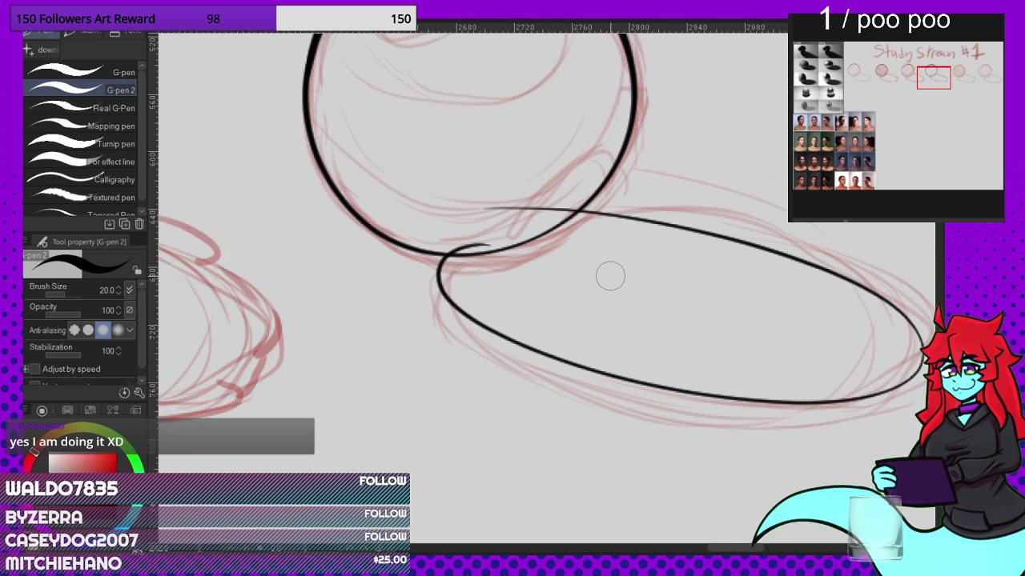
key("ctrl+z")
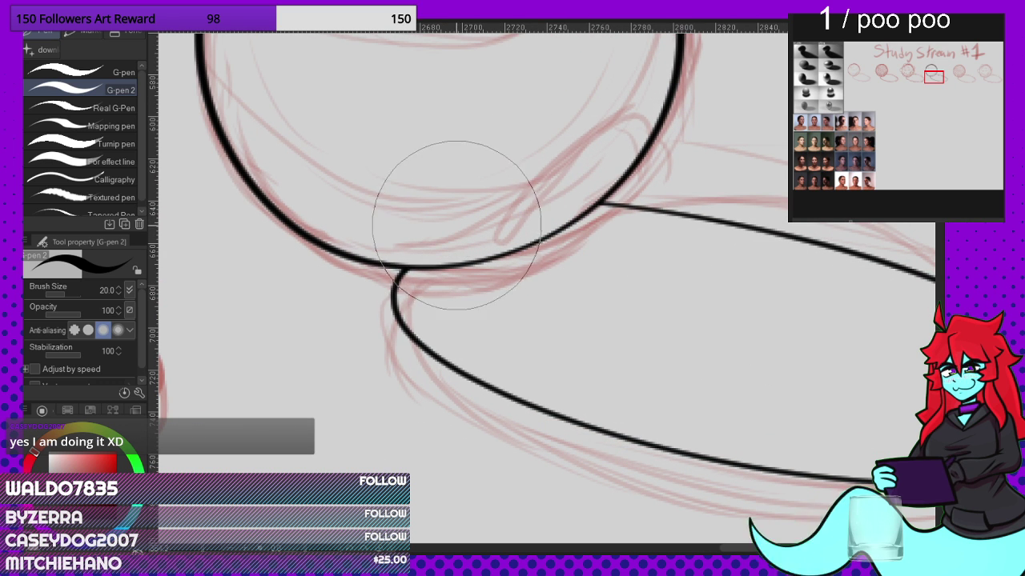
Step: Compare the fourth sphere's inked shadow with the neighbouring sketches and check where it meets the sphere
scroll(470, 226, "down", 5)
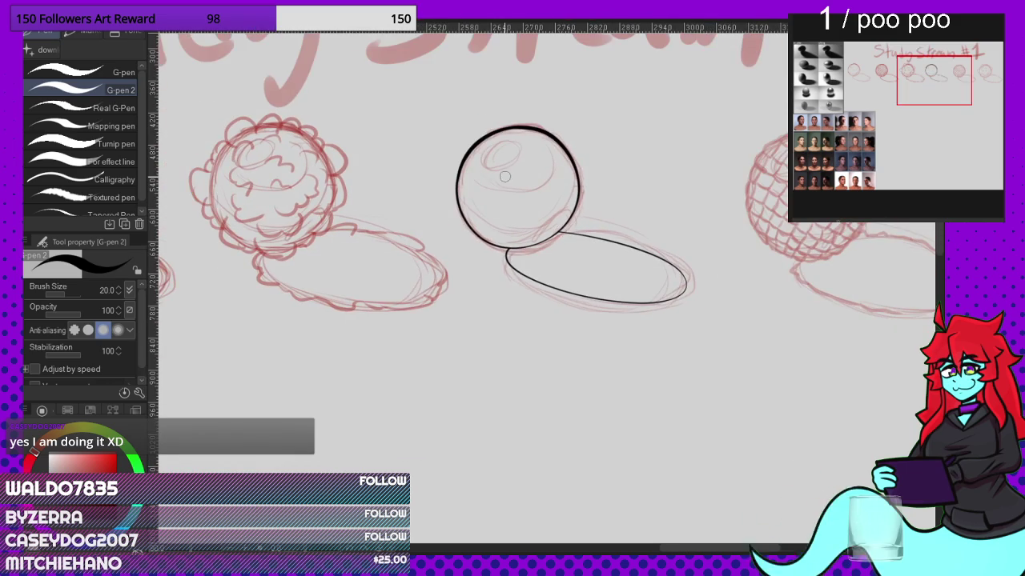
scroll(505, 176, "down", 2)
scroll(698, 227, "down", 5)
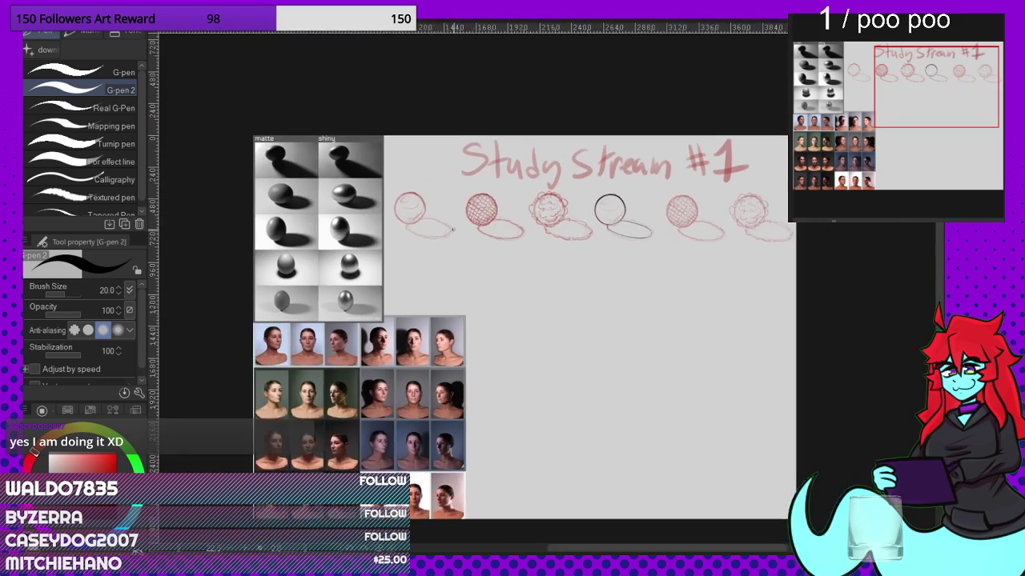
scroll(348, 229, "up", 8)
scroll(356, 233, "down", 4)
scroll(785, 195, "up", 4)
scroll(785, 197, "up", 3)
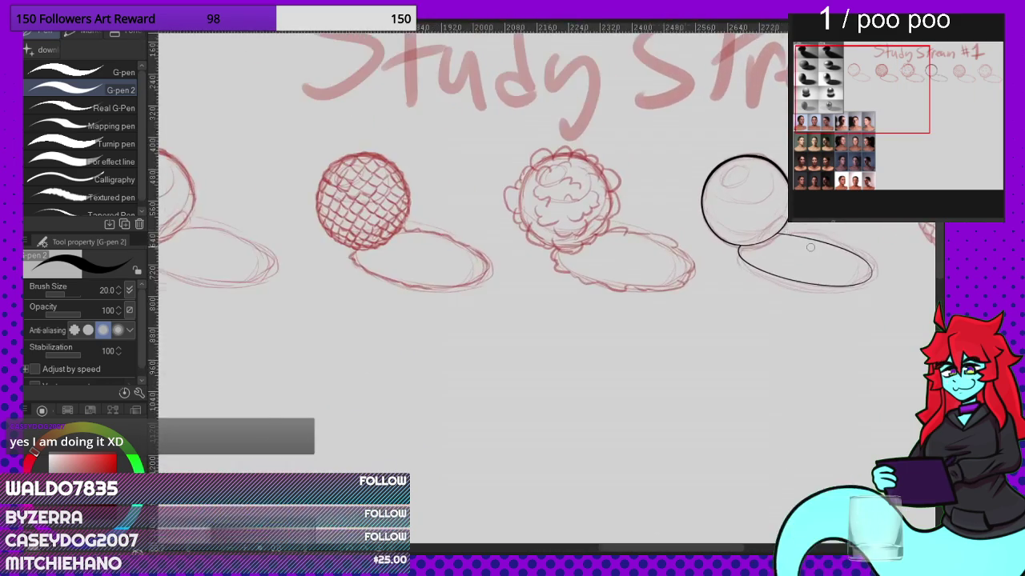
scroll(680, 192, "down", 5)
scroll(766, 197, "up", 8)
scroll(656, 185, "up", 2)
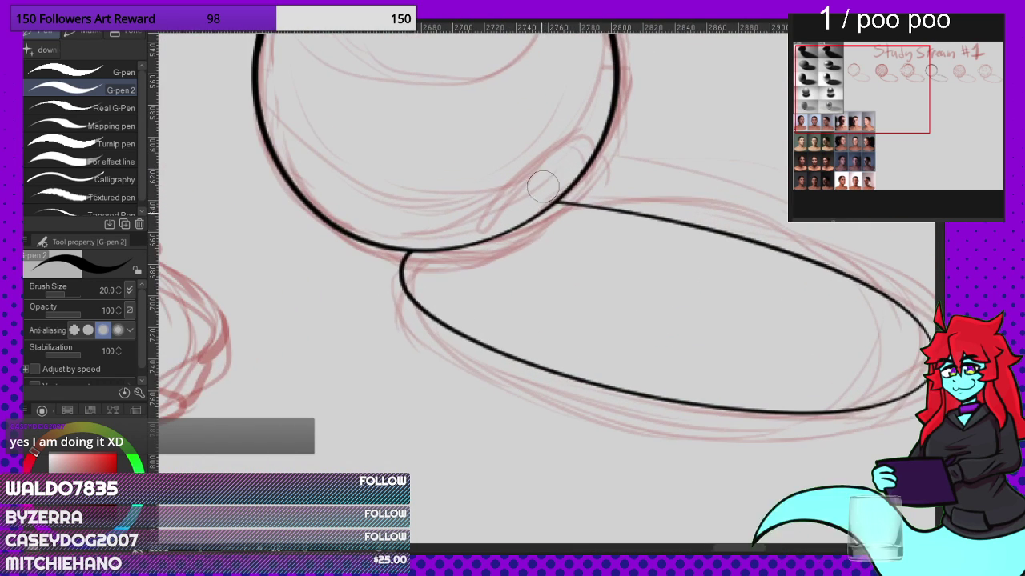
Step: Undo the fourth sphere's shadow outline and ink a new black ellipse from the sphere's underside around to its lower-right edge
scroll(540, 210, "down", 1)
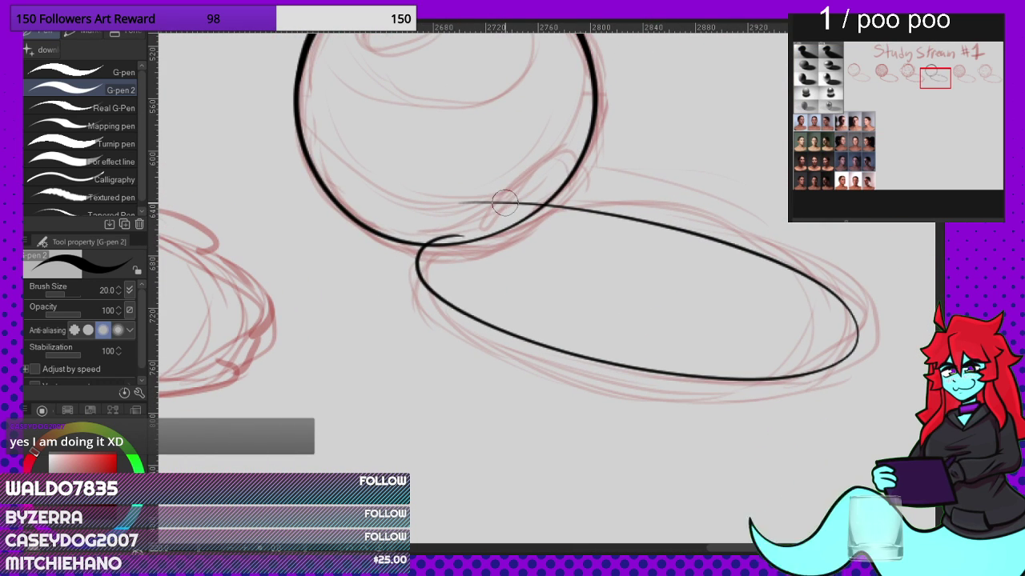
key("ctrl+z")
mouse_move(459, 234)
left_mouse_down()
mouse_move(440, 318)
mouse_move(567, 365)
mouse_move(728, 372)
mouse_move(823, 352)
mouse_move(840, 297)
mouse_move(796, 256)
left_mouse_up()
key("ctrl+z")
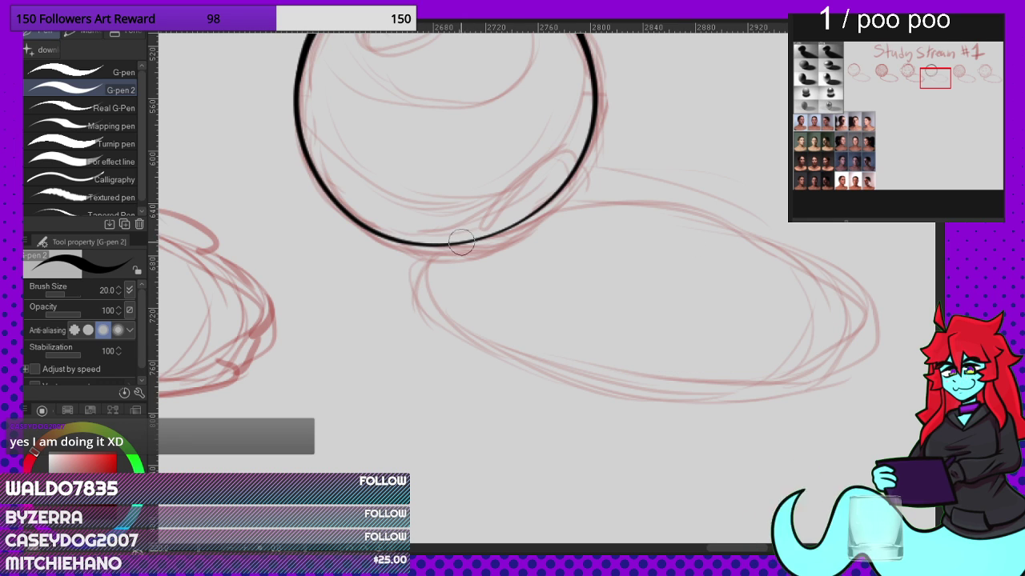
mouse_move(452, 238)
left_mouse_down()
mouse_move(441, 324)
mouse_move(584, 382)
mouse_move(760, 393)
mouse_move(828, 379)
mouse_move(855, 326)
mouse_move(751, 237)
mouse_move(647, 202)
mouse_move(553, 194)
mouse_move(476, 204)
mouse_move(497, 228)
mouse_move(468, 210)
left_mouse_up()
scroll(496, 272, "down", 6)
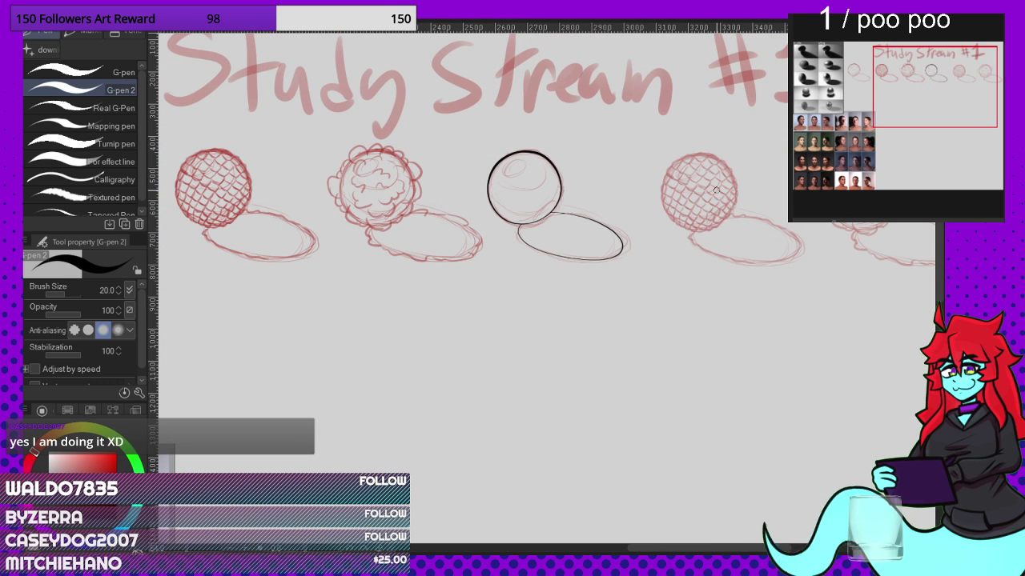
Step: Examine the fifth sphere's red scale pattern, both as a whole and up close
scroll(716, 190, "up", 2)
scroll(640, 176, "down", 3)
scroll(570, 166, "up", 4)
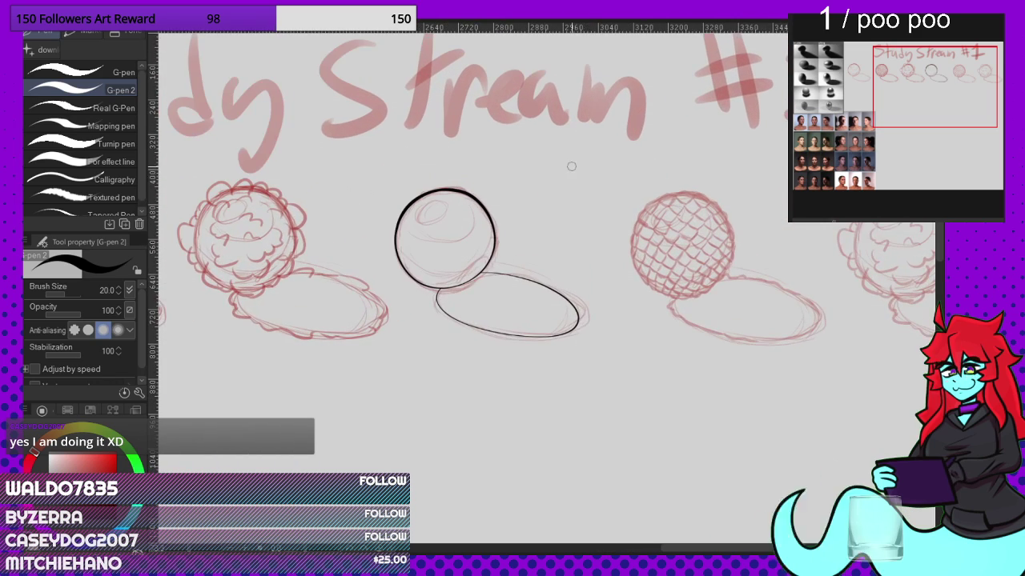
scroll(571, 166, "down", 3)
scroll(612, 279, "up", 5)
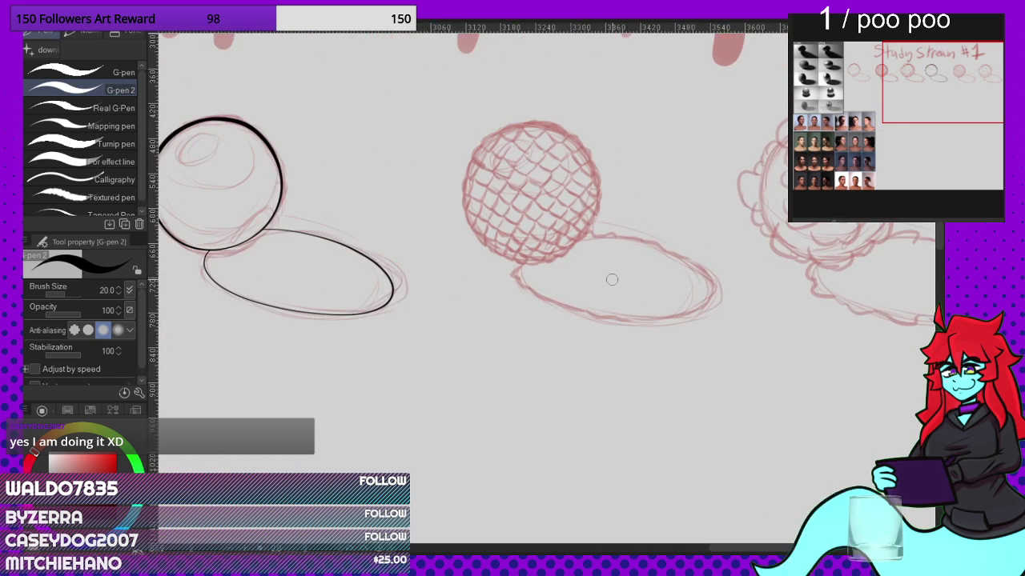
scroll(529, 140, "up", 6)
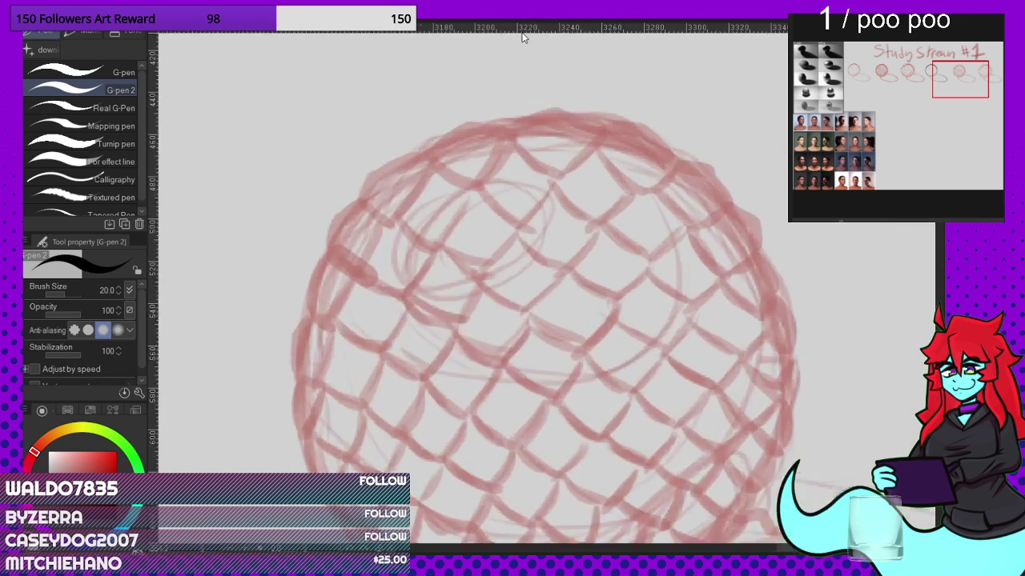
scroll(599, 93, "up", 2)
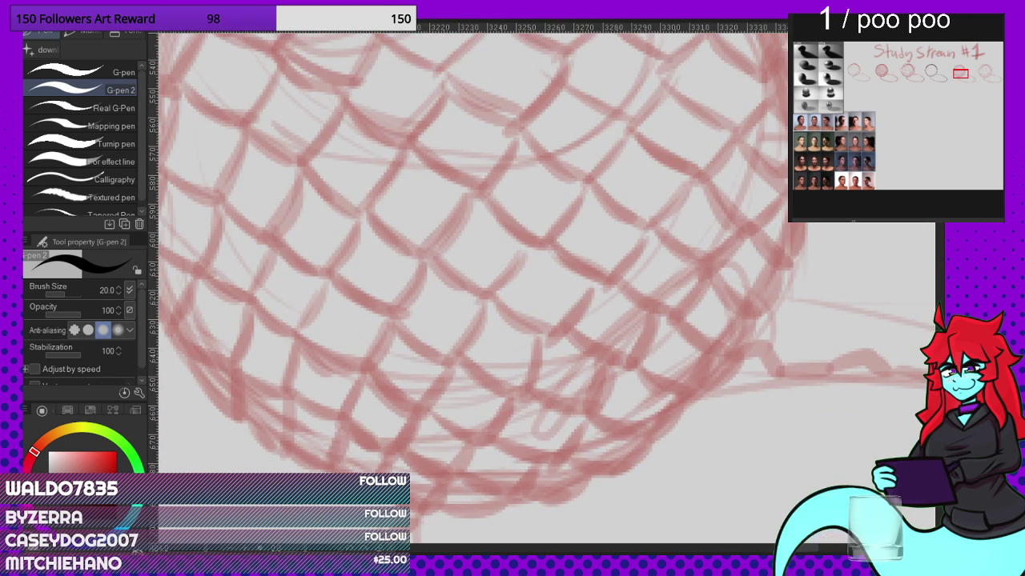
scroll(554, 85, "down", 3)
scroll(548, 97, "up", 3)
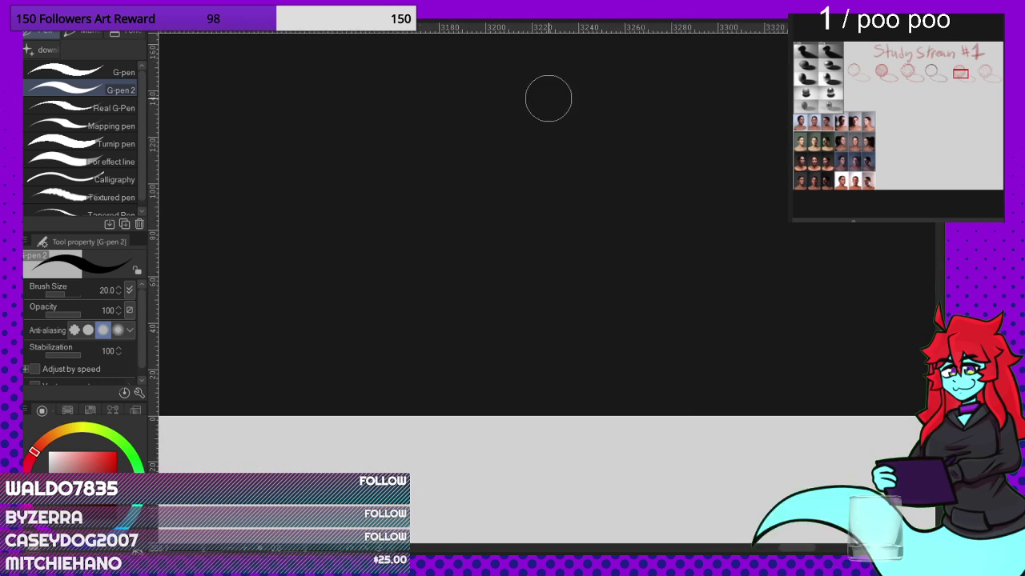
left_click_drag(934, 66, 959, 68)
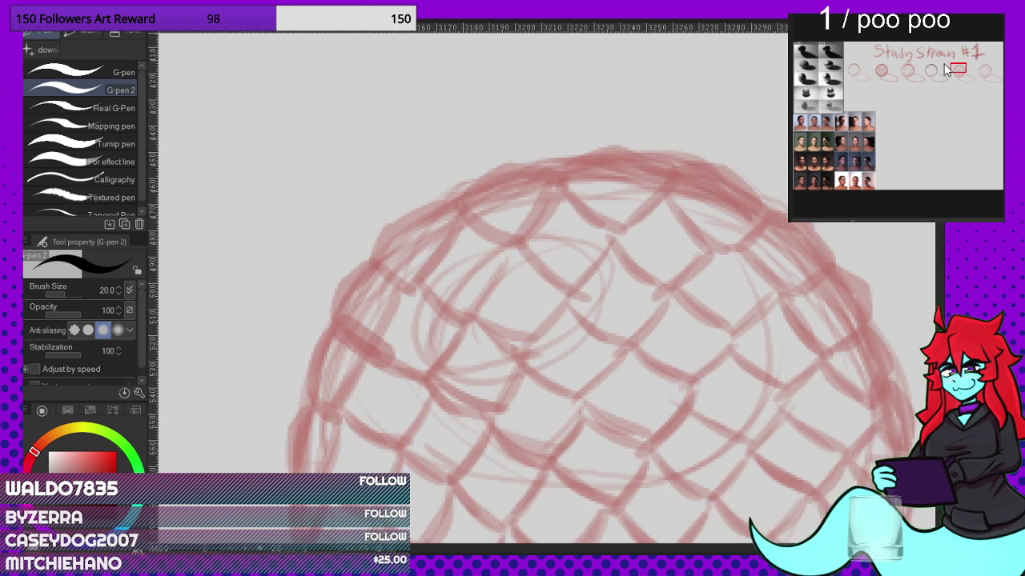
scroll(606, 197, "down", 5)
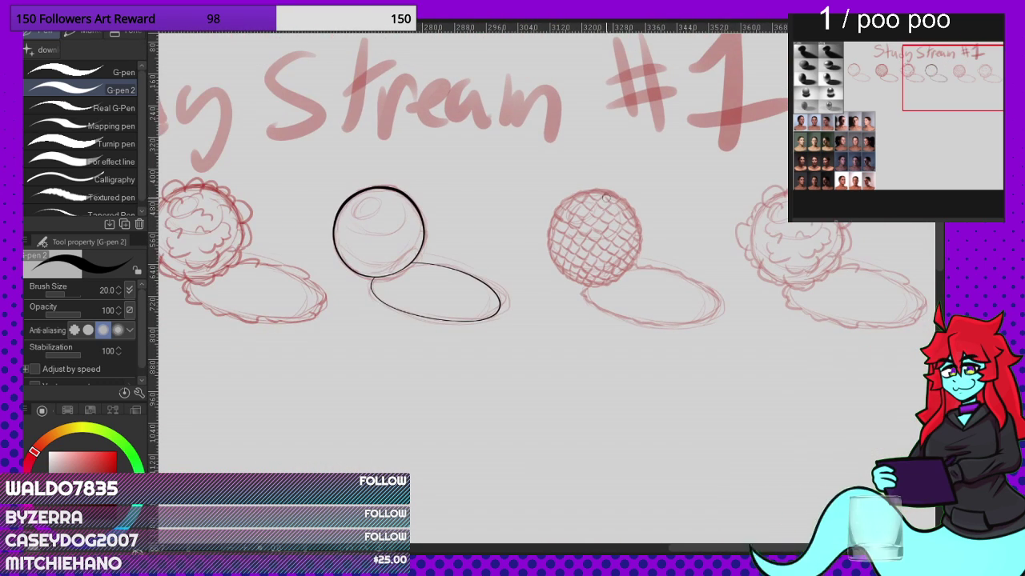
scroll(605, 198, "up", 5)
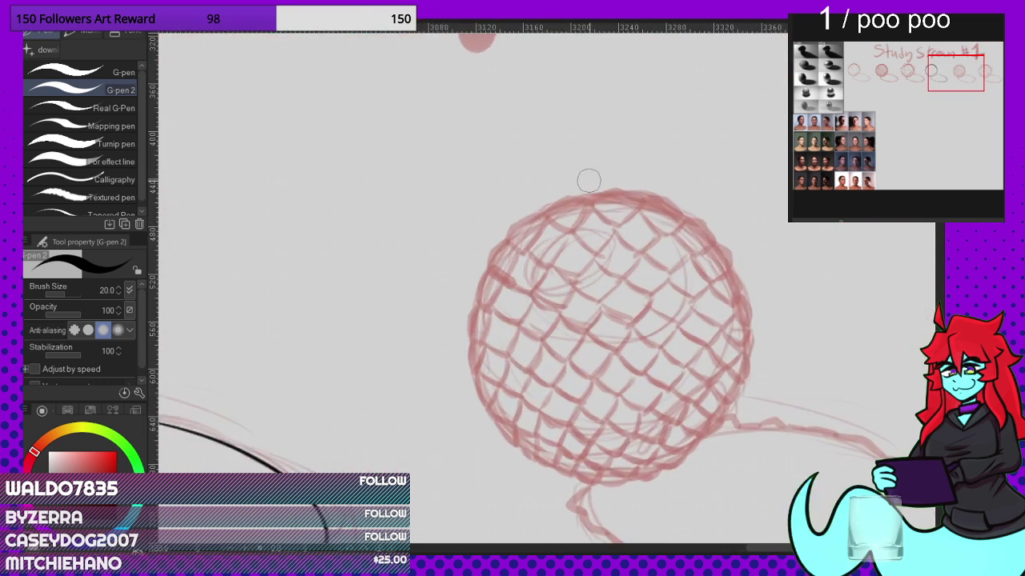
Step: Ink the scale at the top centre of the fifth sphere as a closed black diamond with a thick upper edge
scroll(588, 180, "up", 5)
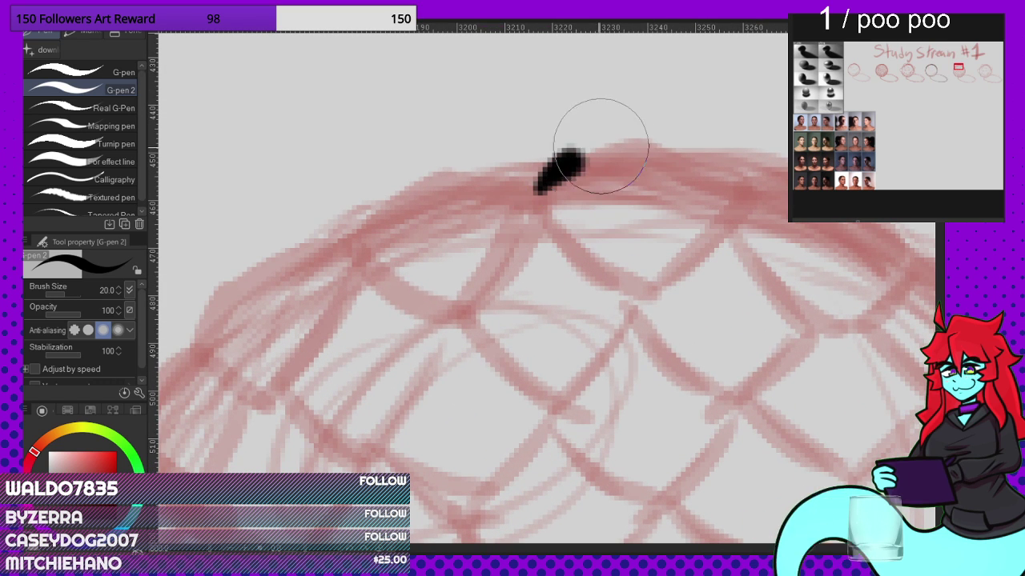
mouse_move(600, 146)
left_mouse_down()
mouse_move(688, 151)
mouse_move(744, 190)
mouse_move(742, 212)
mouse_move(628, 297)
mouse_move(553, 235)
mouse_move(541, 183)
left_mouse_up()
scroll(554, 144, "down", 2)
scroll(524, 137, "up", 1)
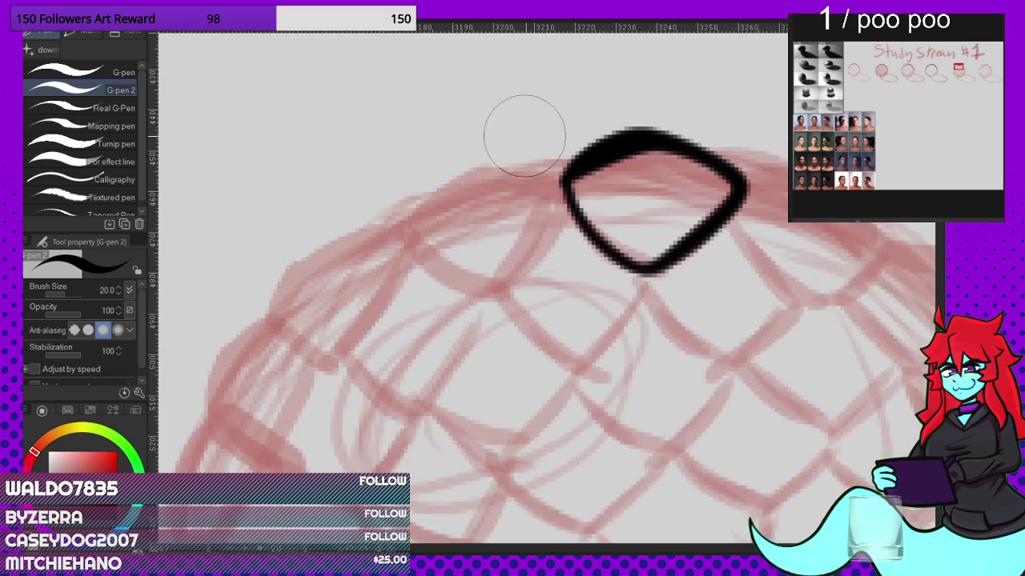
scroll(534, 132, "up", 1)
left_click_drag(669, 145, 659, 276)
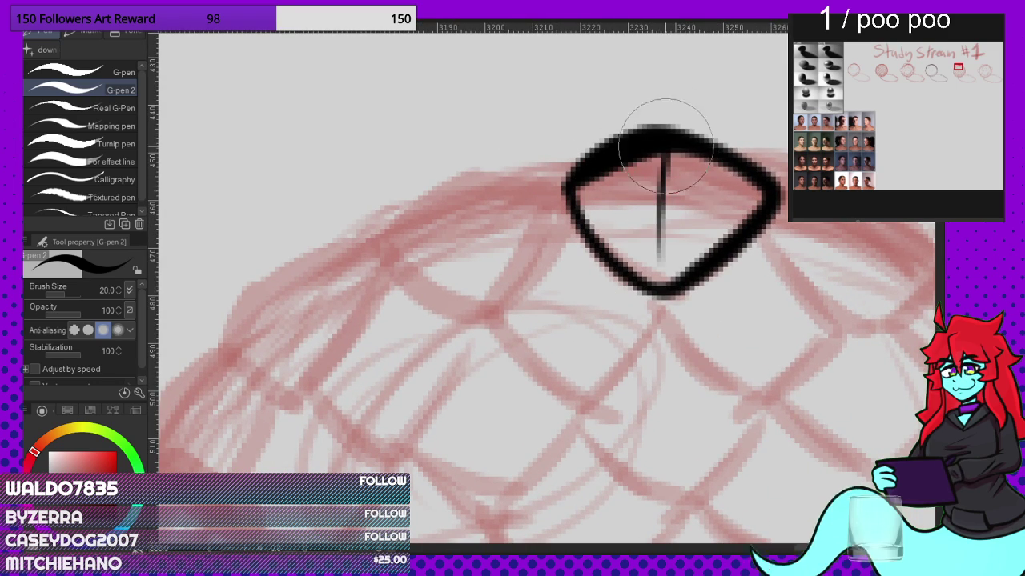
scroll(664, 48, "down", 3)
key("ctrl+z")
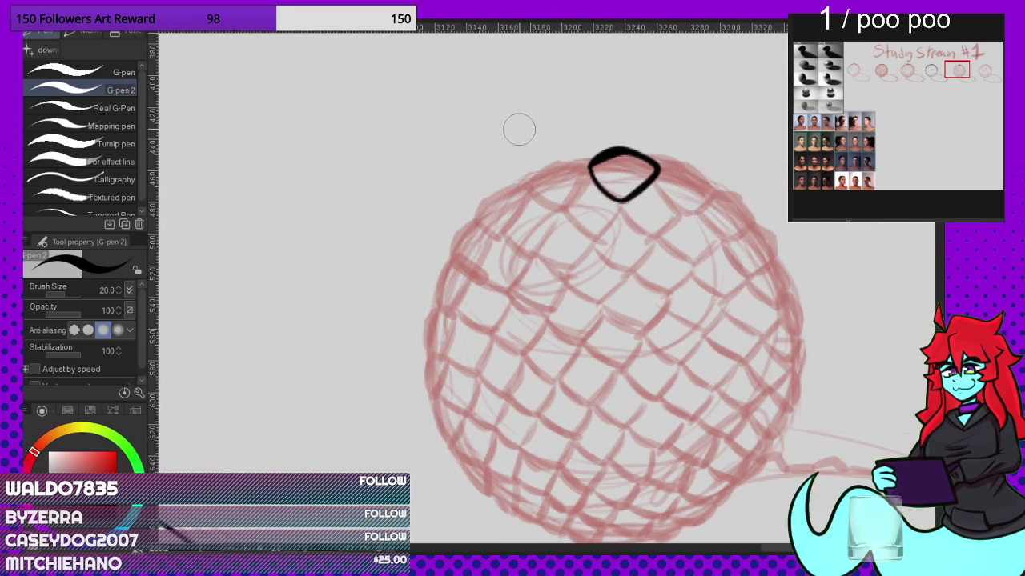
Step: Ink two more black scale outlines along the fifth sphere's upper-left rim, joined side by side to the top scale
scroll(519, 129, "up", 3)
mouse_move(652, 124)
left_mouse_down()
mouse_move(546, 140)
mouse_move(491, 171)
mouse_move(503, 221)
mouse_move(568, 251)
mouse_move(590, 240)
left_mouse_up()
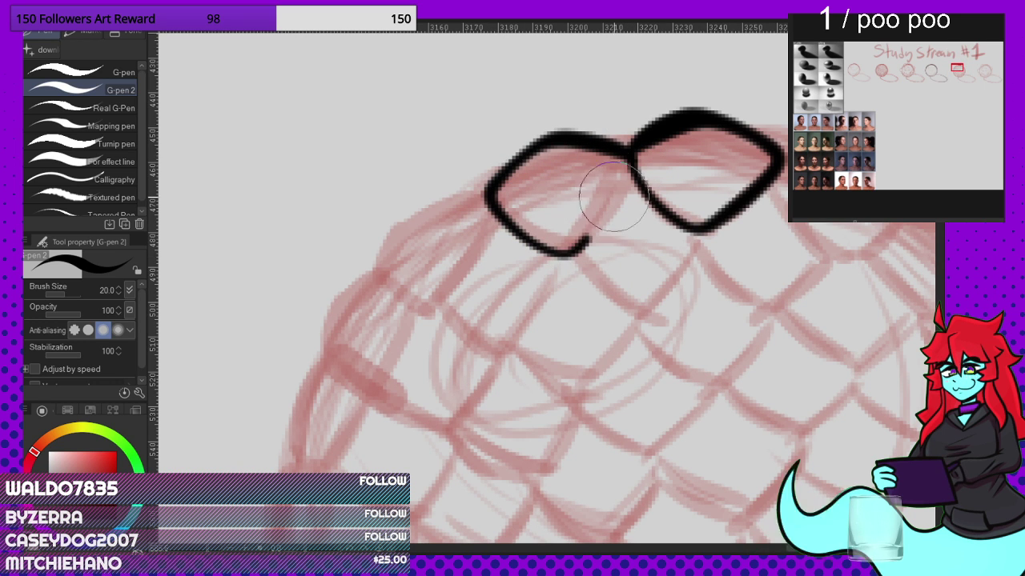
left_click_drag(614, 196, 650, 140)
scroll(640, 148, "down", 3)
scroll(507, 179, "up", 4)
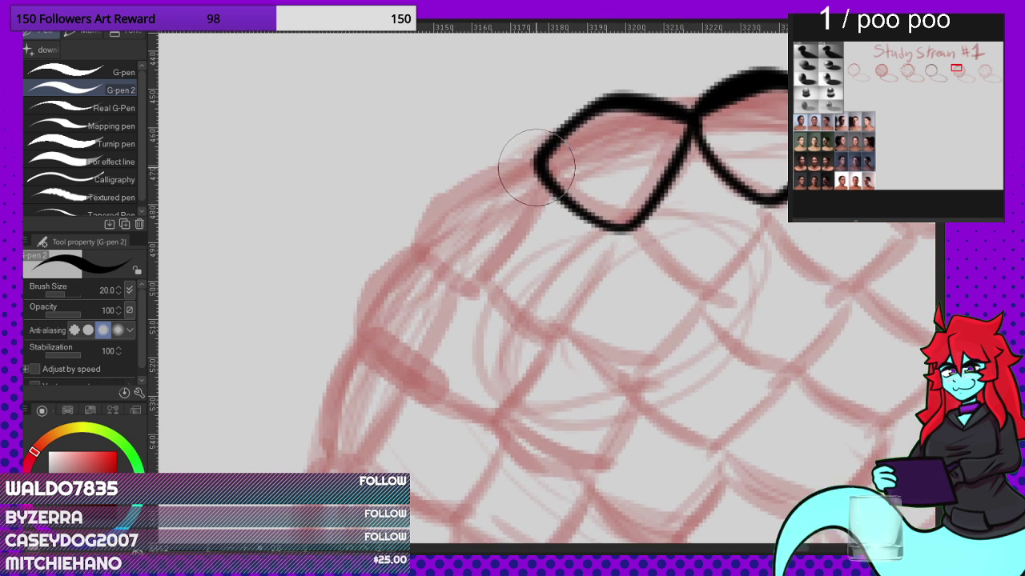
mouse_move(535, 166)
left_mouse_down()
mouse_move(448, 180)
mouse_move(418, 243)
mouse_move(471, 292)
mouse_move(487, 292)
mouse_move(529, 240)
left_mouse_up()
scroll(549, 182, "down", 3)
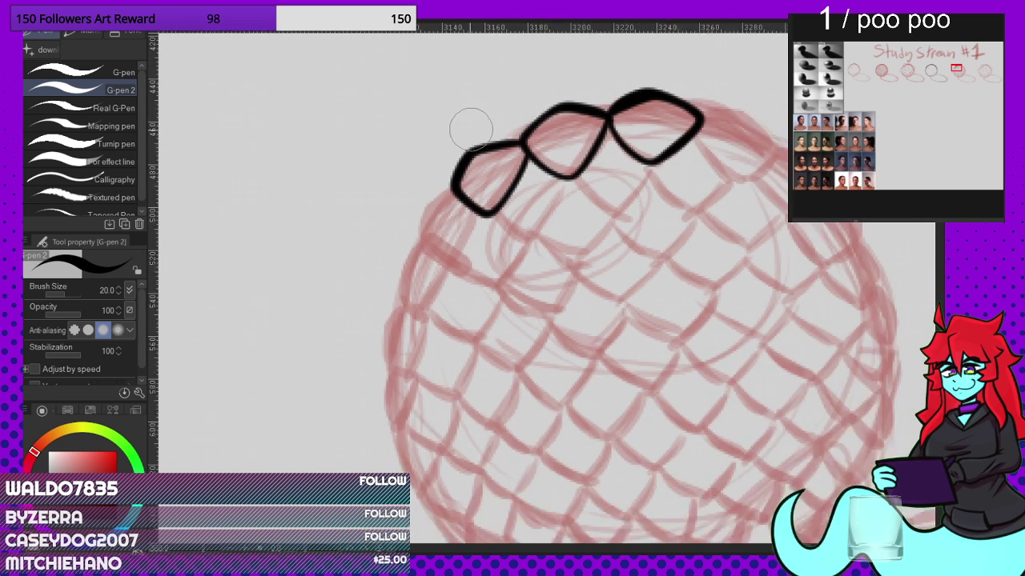
Step: Ink two black scale outlines along the fifth sphere's upper-right rim, continuing the row from the top scale
scroll(568, 168, "up", 3)
mouse_move(575, 166)
left_mouse_down()
mouse_move(622, 146)
mouse_move(648, 152)
mouse_move(698, 224)
mouse_move(645, 273)
mouse_move(625, 279)
mouse_move(572, 212)
left_mouse_up()
scroll(556, 180, "down", 3)
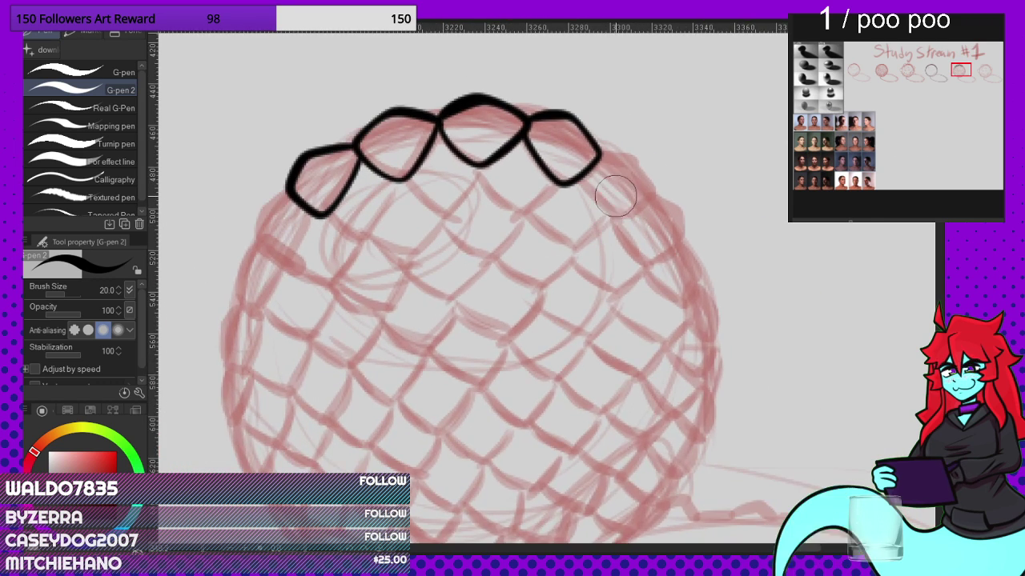
scroll(613, 176, "up", 4)
mouse_move(584, 124)
left_mouse_down()
mouse_move(651, 109)
mouse_move(697, 190)
mouse_move(677, 229)
mouse_move(621, 260)
mouse_move(530, 173)
left_mouse_up()
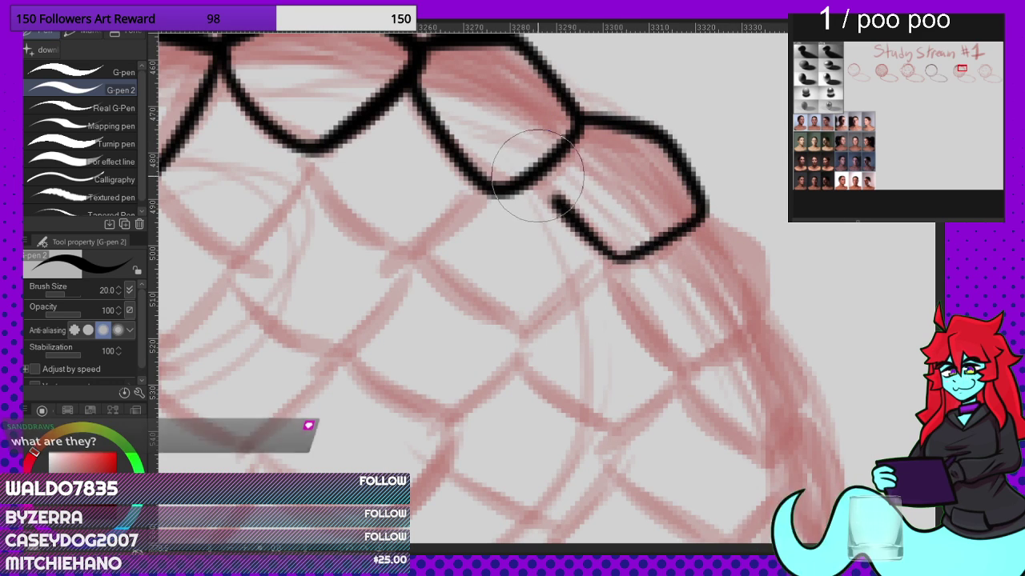
scroll(712, 147, "down", 3)
scroll(712, 147, "down", 2)
scroll(469, 183, "up", 4)
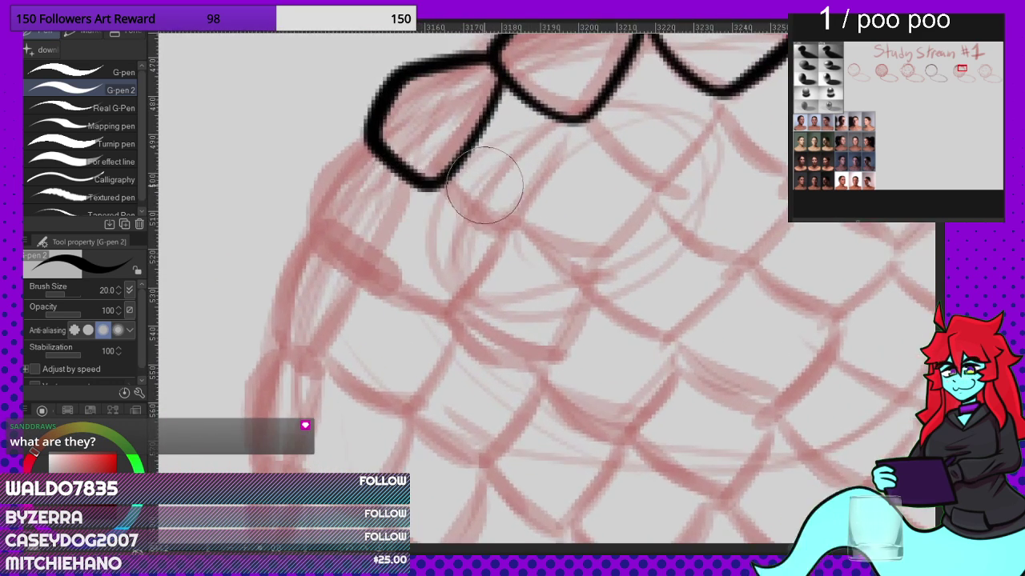
scroll(504, 217, "down", 2)
scroll(424, 199, "up", 2)
scroll(424, 199, "down", 8)
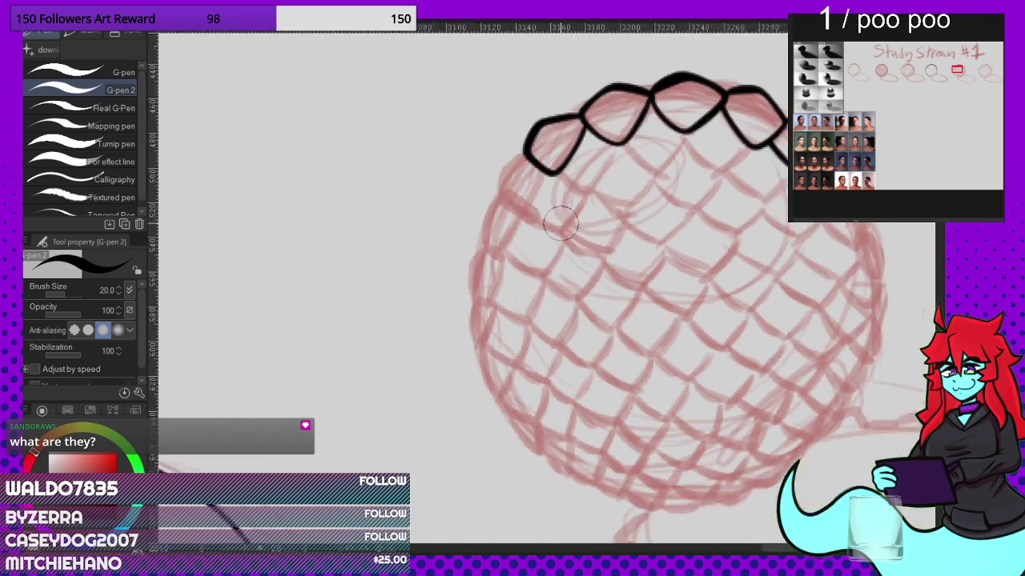
Step: Examine the whole row of spheres alongside the matte and shiny egg lighting references
scroll(602, 209, "down", 4)
scroll(480, 196, "up", 1)
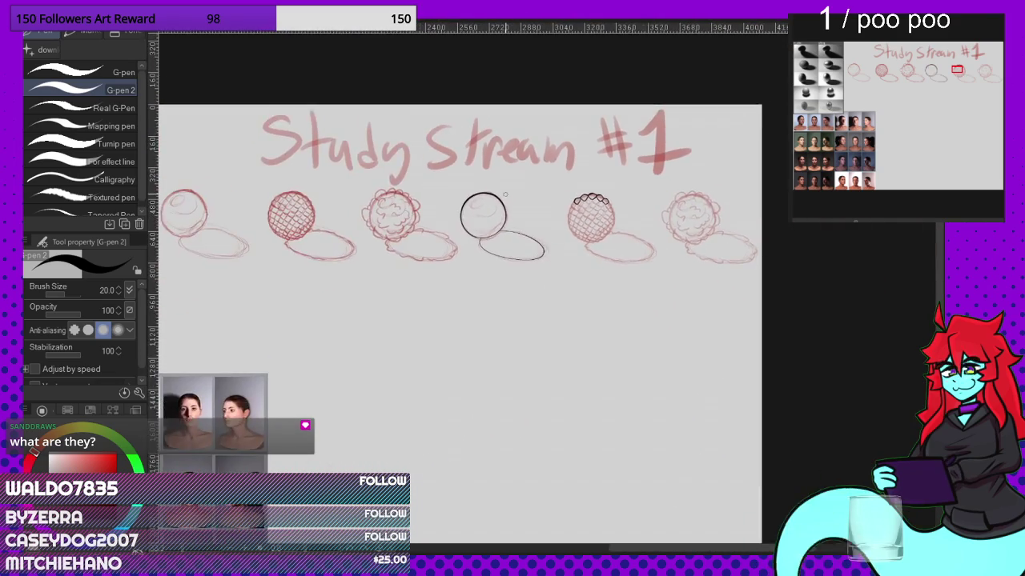
scroll(585, 208, "down", 4)
scroll(380, 203, "up", 3)
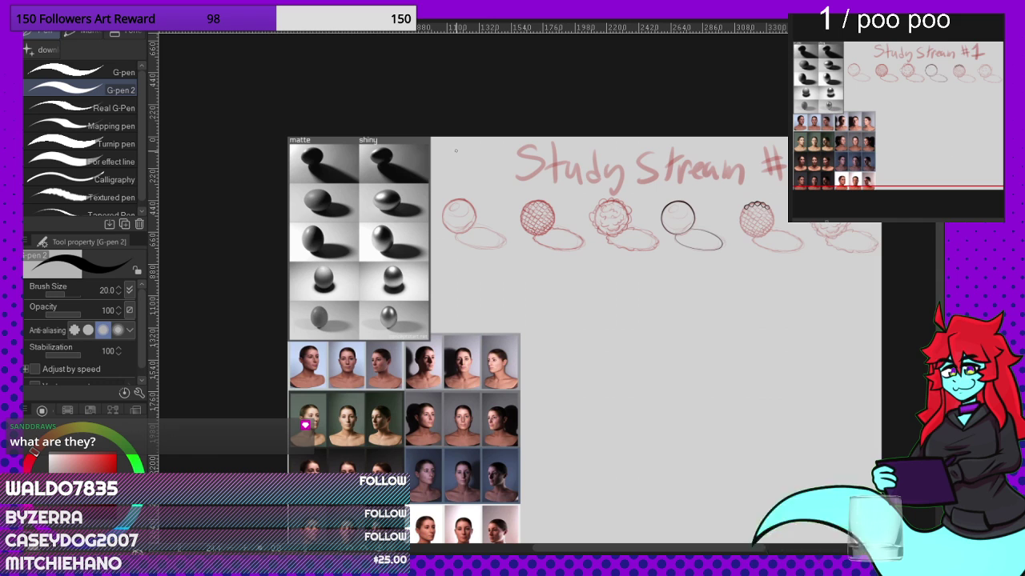
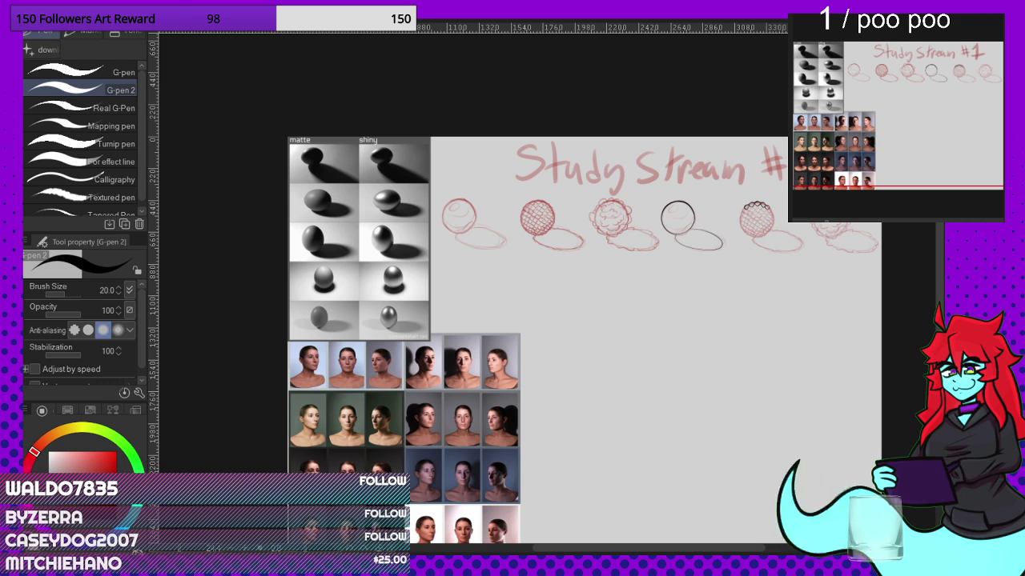
scroll(569, 192, "up", 2)
scroll(528, 160, "down", 4)
scroll(497, 131, "up", 7)
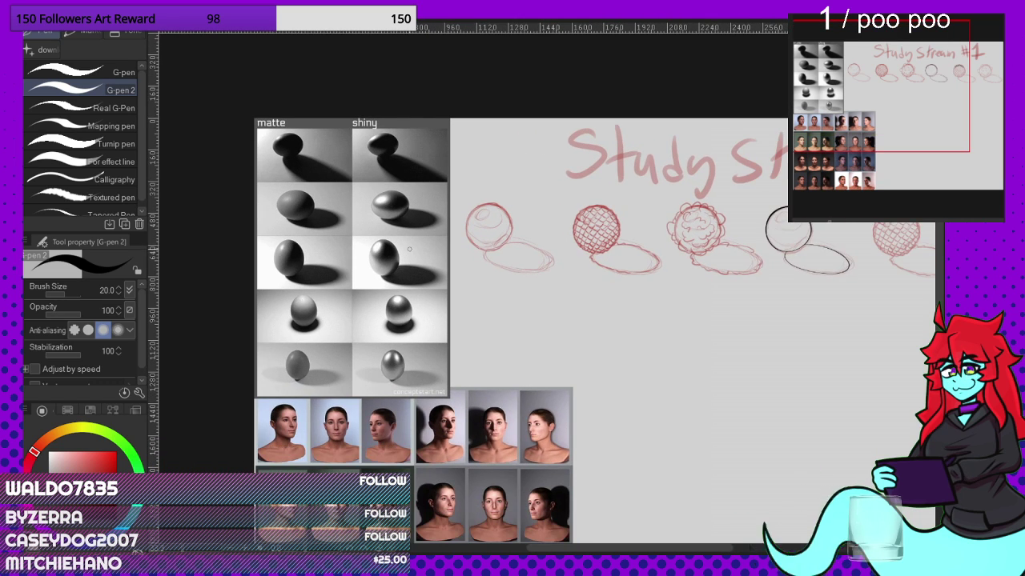
scroll(350, 266, "up", 2)
scroll(350, 266, "up", 3)
mouse_move(425, 186)
left_mouse_down()
mouse_move(350, 197)
mouse_move(489, 206)
mouse_move(318, 226)
left_mouse_up()
key("ctrl+z")
scroll(425, 221, "down", 6)
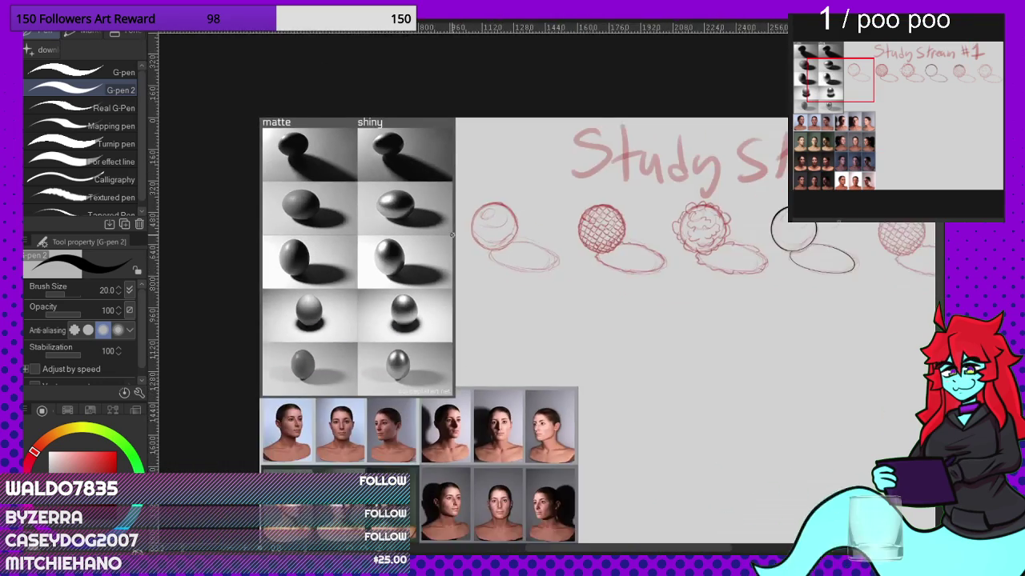
Step: Compare the red scaled and bumpy sphere sketches with the inked spheres, up close and across the row
scroll(656, 233, "up", 5)
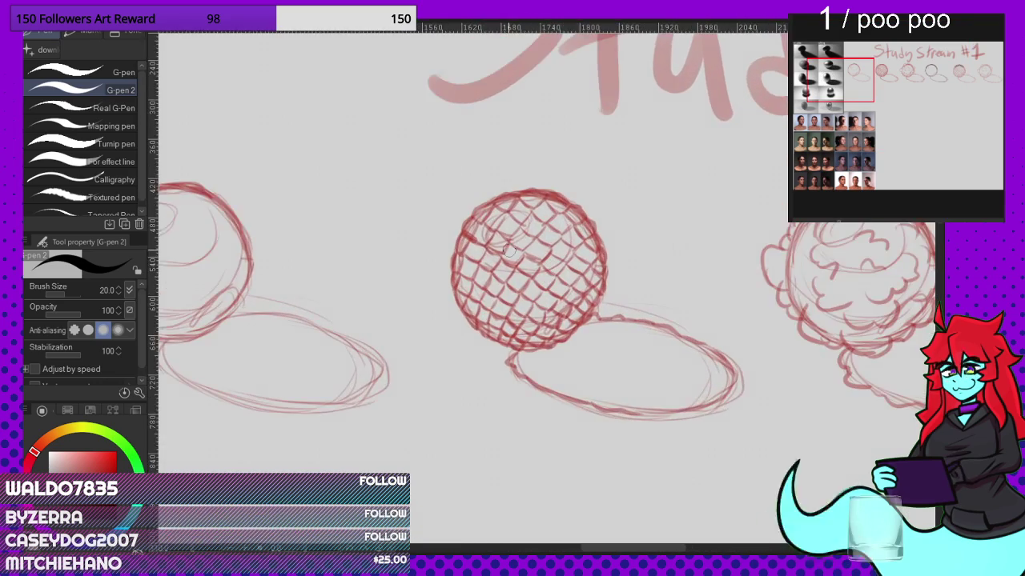
scroll(745, 252, "down", 2)
scroll(746, 252, "up", 2)
scroll(721, 251, "down", 1)
scroll(744, 252, "up", 1)
scroll(564, 242, "down", 5)
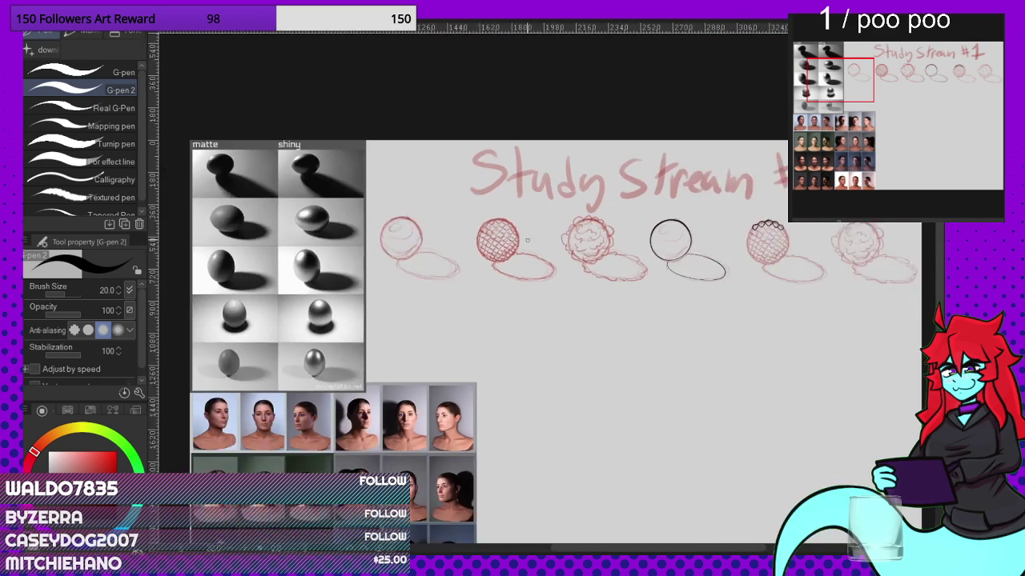
scroll(737, 249, "up", 1)
scroll(737, 249, "up", 2)
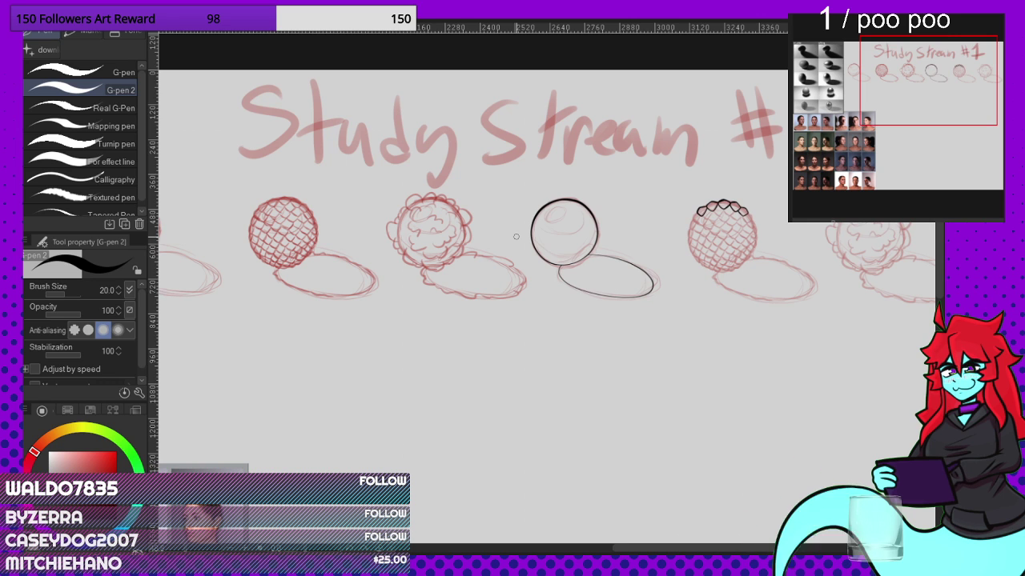
Step: Sketch black construction lines over the top-row portrait at the far right, marking the head outline, face centre line and eye line
mouse_move(919, 71)
left_mouse_down()
mouse_move(837, 68)
mouse_move(861, 105)
mouse_move(835, 137)
mouse_move(846, 140)
mouse_move(834, 141)
mouse_move(887, 110)
mouse_move(910, 76)
mouse_move(947, 72)
left_mouse_up()
mouse_move(935, 78)
left_mouse_down()
mouse_move(843, 124)
mouse_move(853, 120)
left_mouse_up()
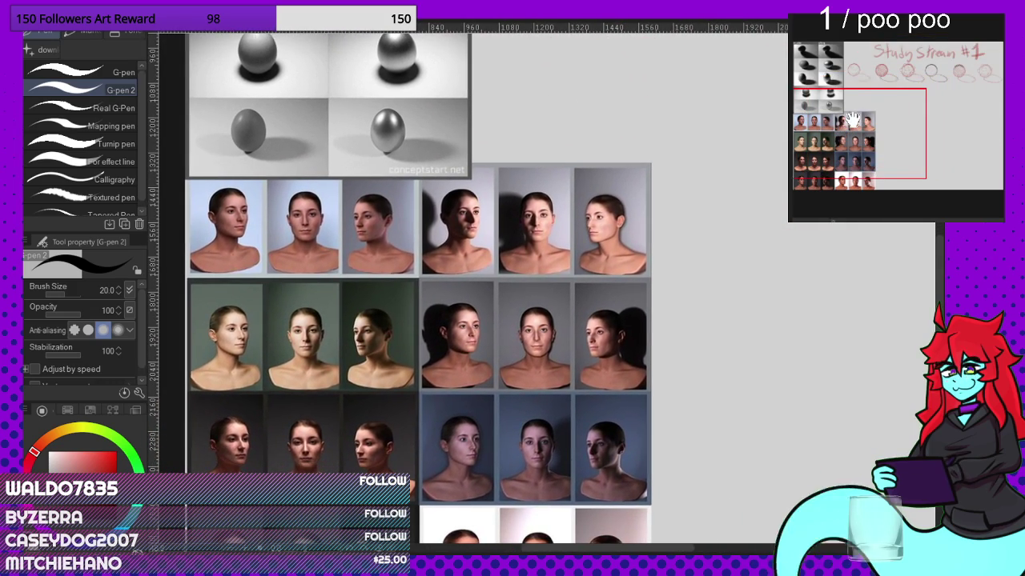
scroll(616, 200, "up", 8)
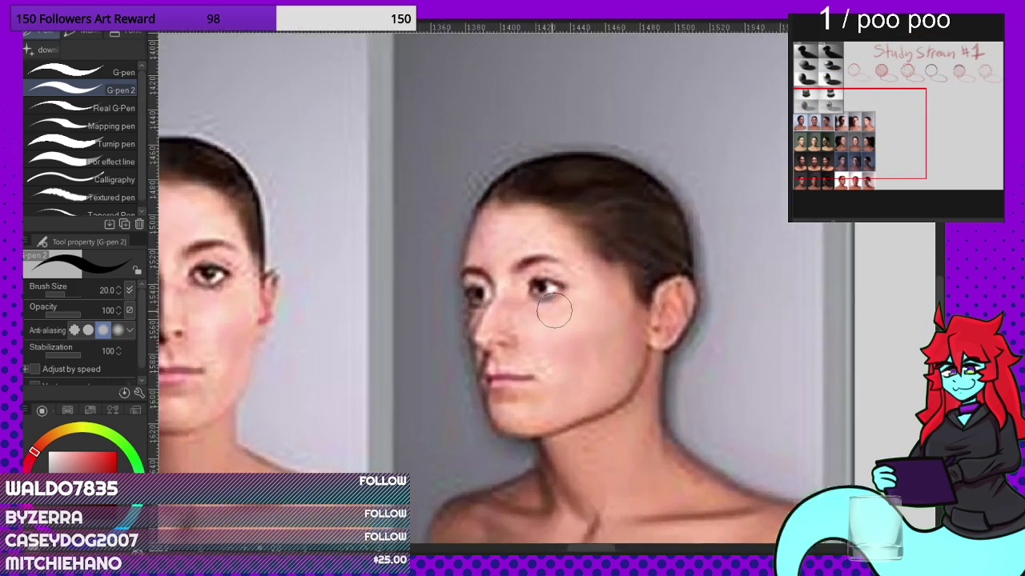
scroll(554, 311, "up", 3)
mouse_move(423, 307)
left_mouse_down()
mouse_move(686, 293)
mouse_move(752, 276)
left_mouse_up()
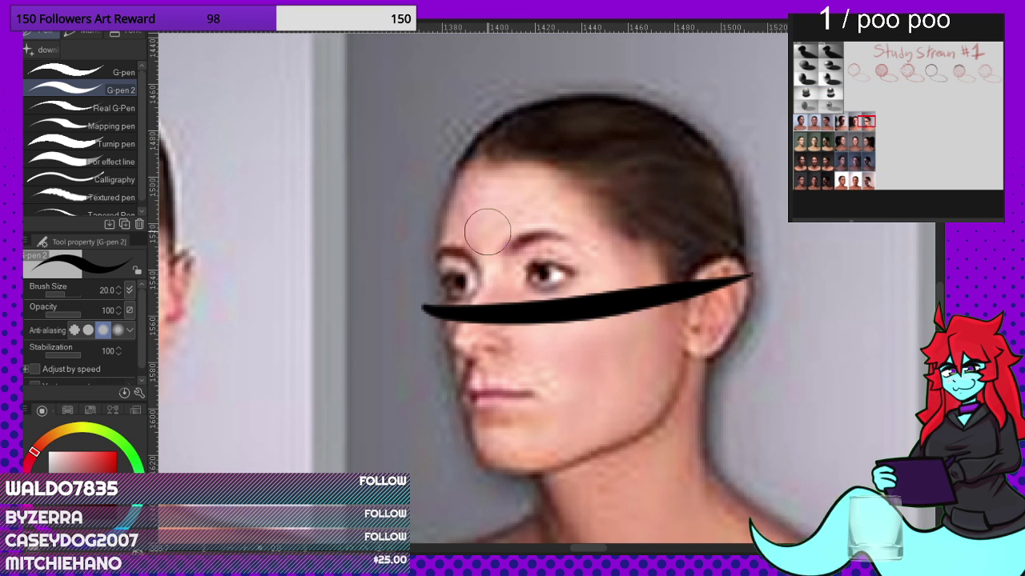
left_click_drag(500, 104, 471, 170)
mouse_move(452, 256)
left_mouse_down()
mouse_move(480, 438)
mouse_move(507, 493)
left_mouse_up()
mouse_move(609, 438)
left_mouse_down()
mouse_move(725, 344)
mouse_move(716, 101)
mouse_move(453, 107)
mouse_move(438, 164)
left_mouse_up()
scroll(608, 104, "down", 2)
scroll(669, 72, "down", 4)
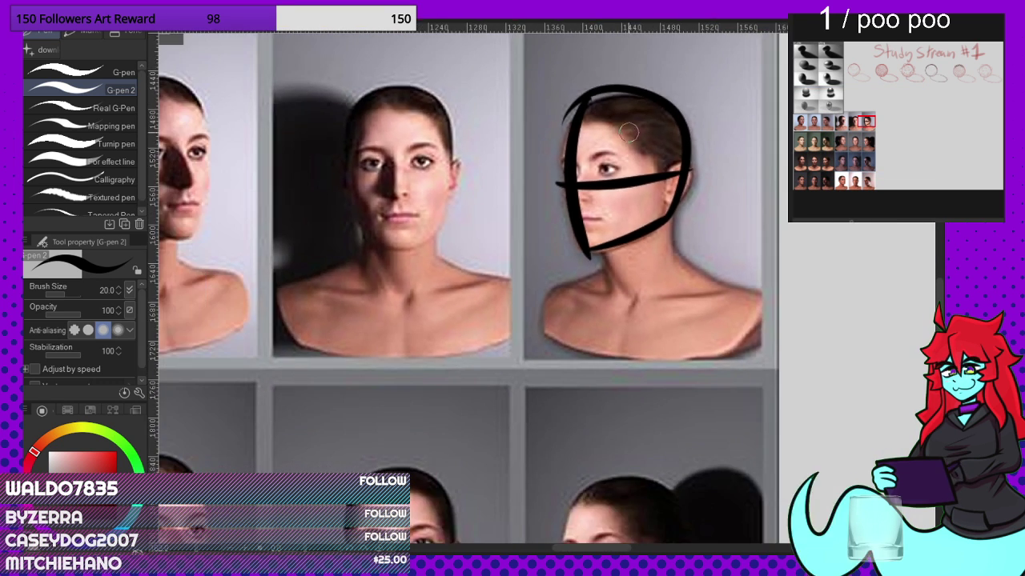
Step: Undo the black construction lines drawn over the portrait reference
scroll(646, 317, "up", 3)
scroll(646, 317, "up", 1)
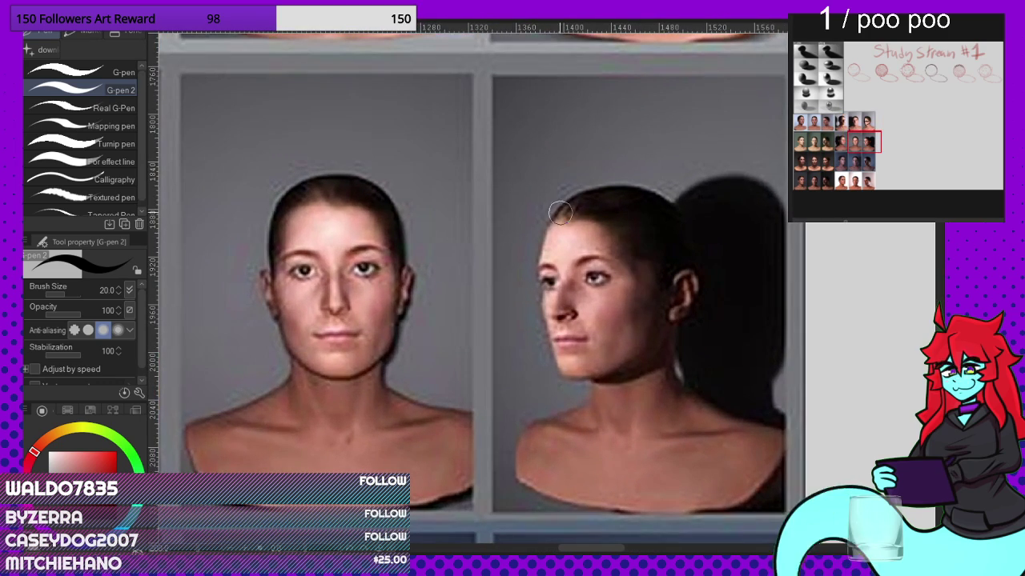
key("ctrl+z")
scroll(663, 267, "down", 3)
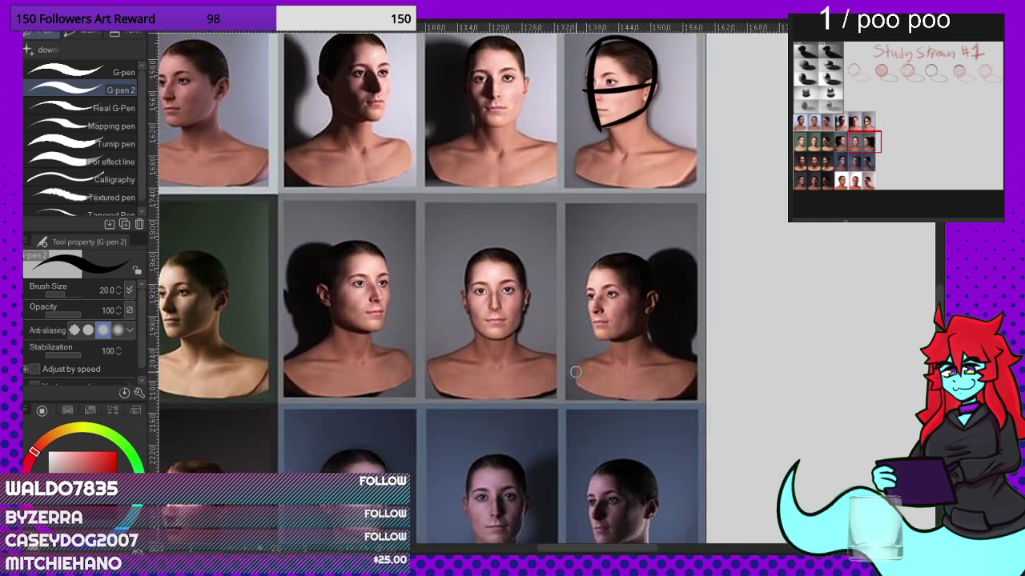
scroll(585, 253, "down", 5)
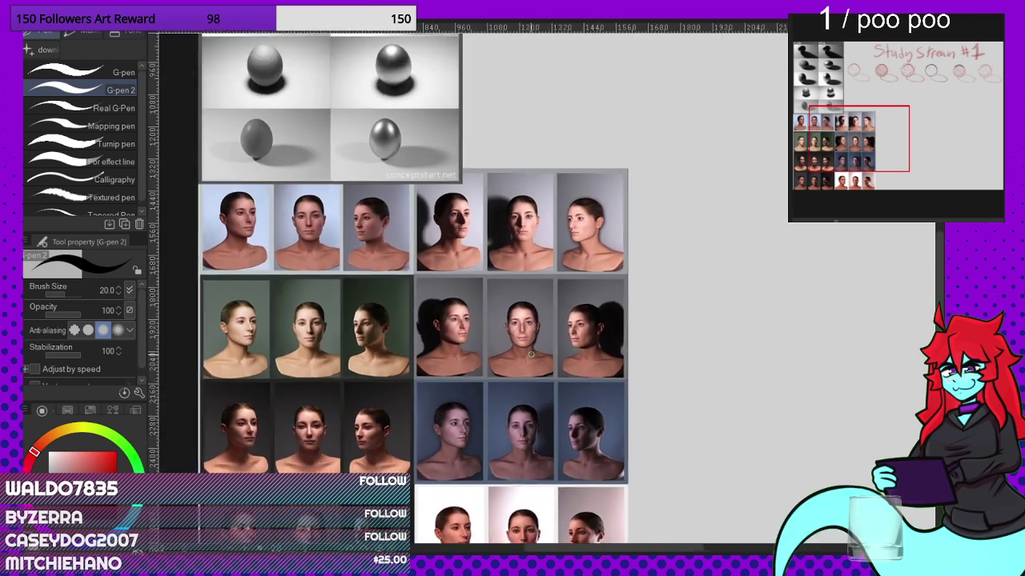
Step: Ink a closed black scale on the fifth sphere's left rim, directly below the existing upper-left rim scales
scroll(650, 210, "up", 1)
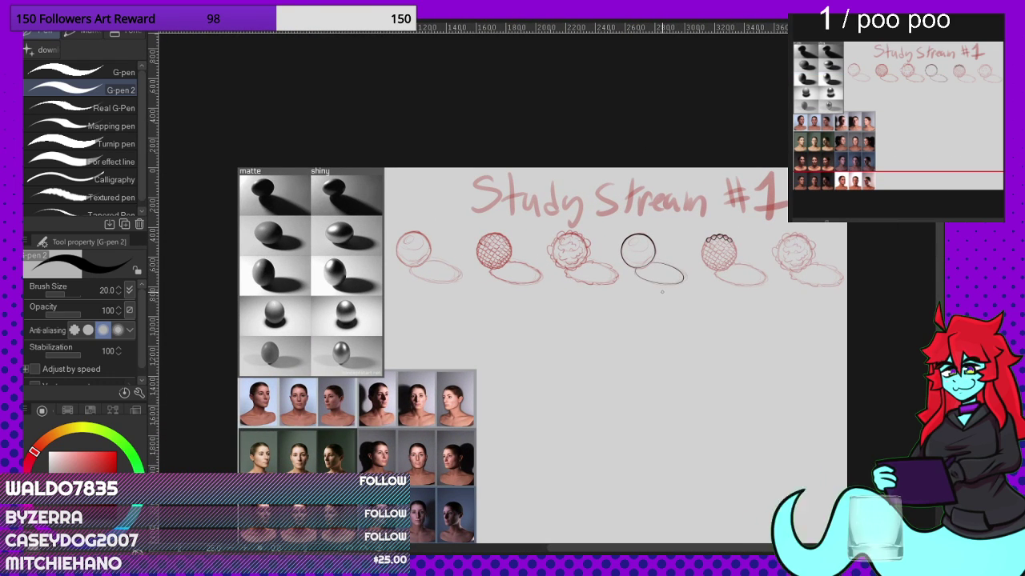
scroll(662, 291, "up", 6)
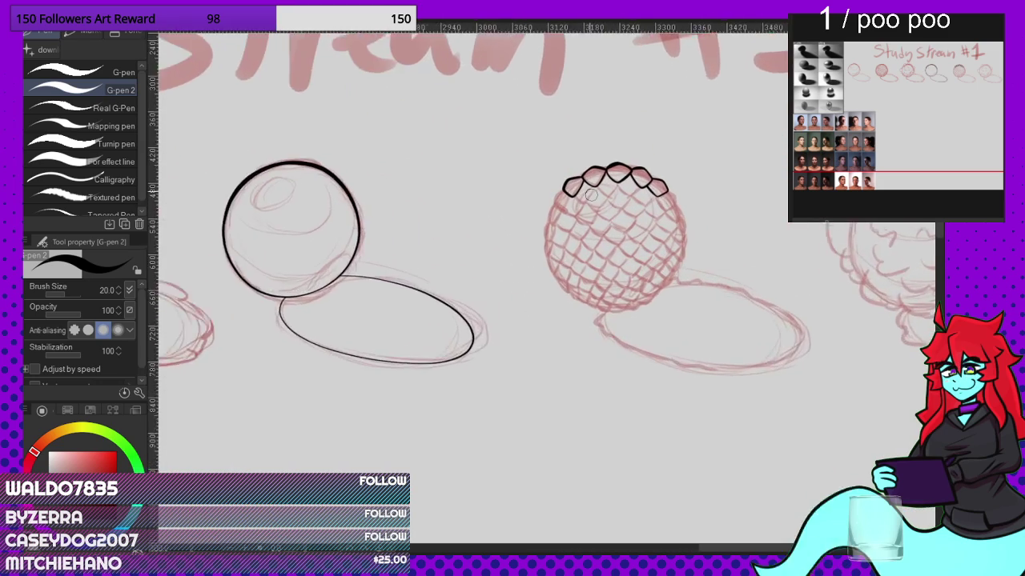
scroll(480, 128, "up", 6)
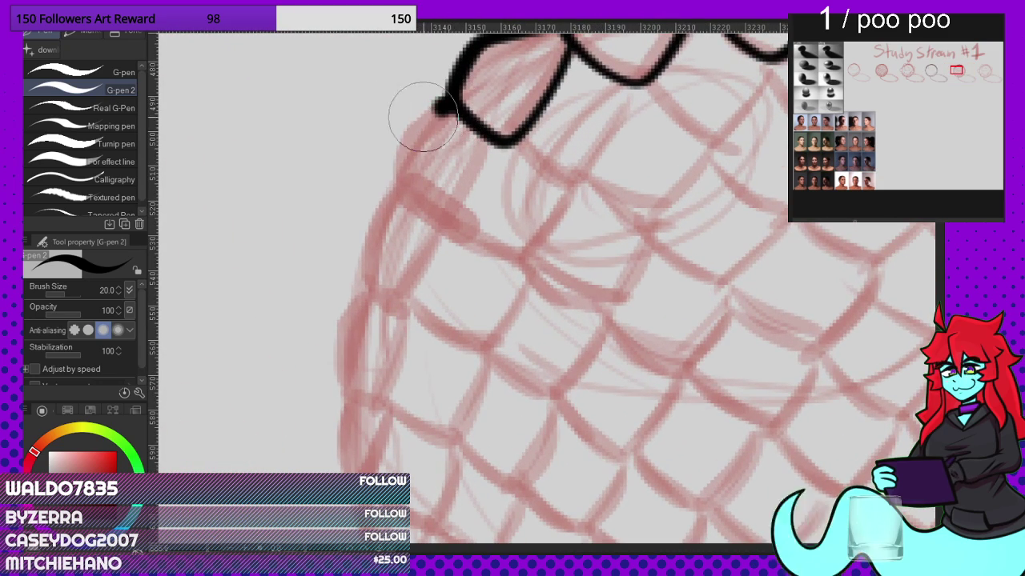
mouse_move(422, 117)
left_mouse_down()
mouse_move(389, 150)
mouse_move(384, 178)
left_mouse_up()
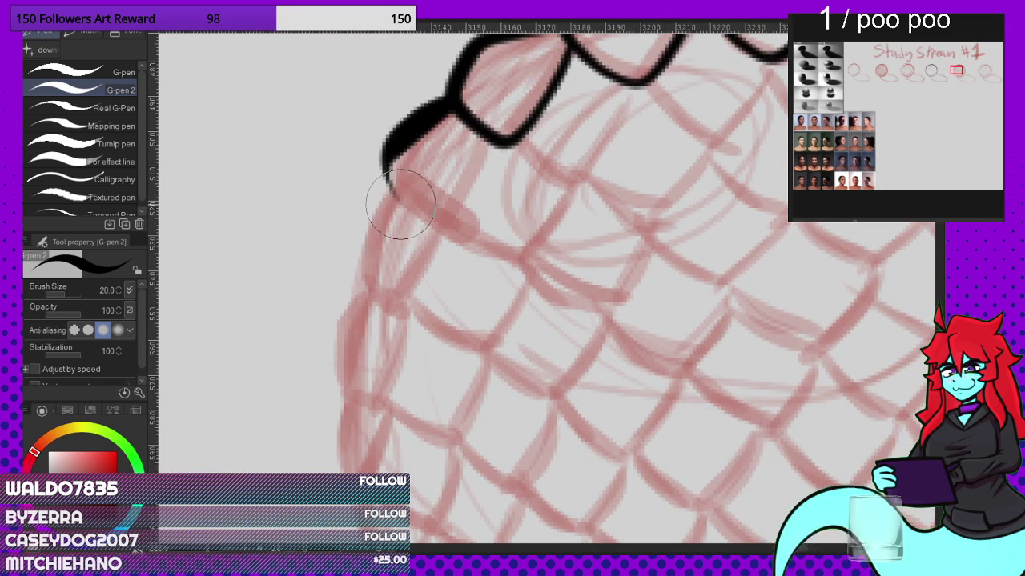
key("ctrl+z")
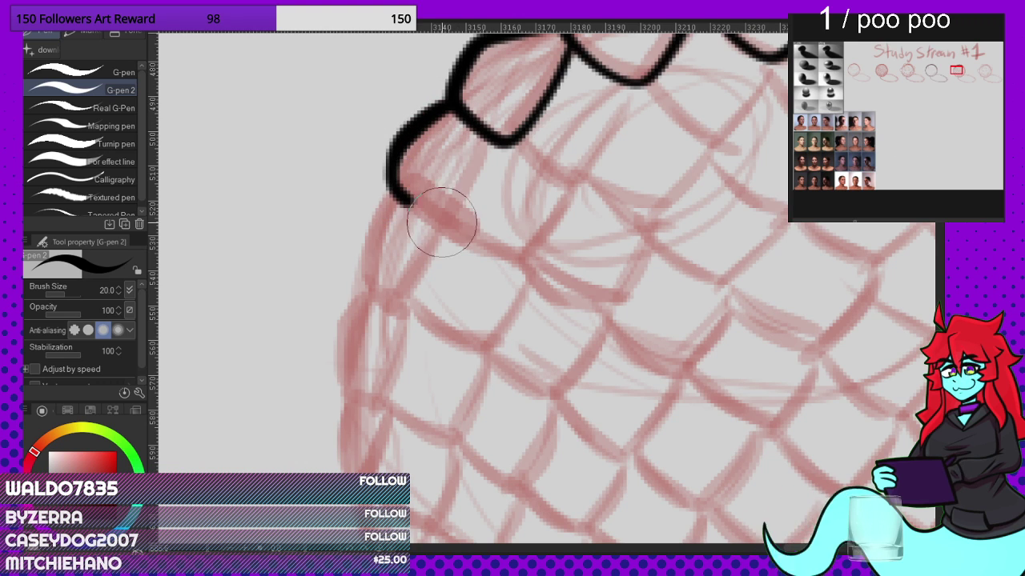
scroll(484, 128, "down", 5)
scroll(451, 192, "up", 5)
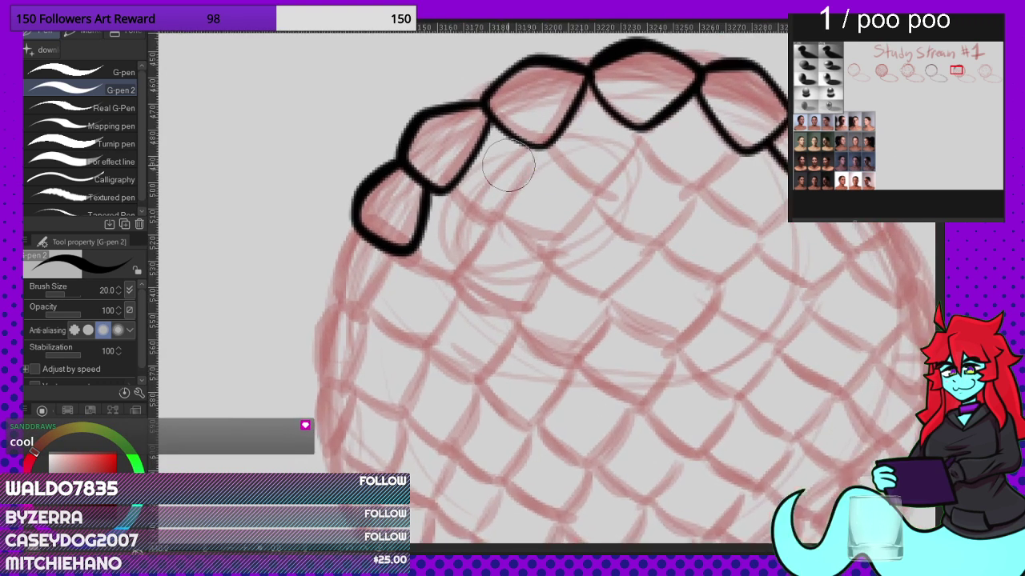
Step: Ink the first second-row scale on the fifth sphere, in the gap beneath the two upper-left rim scales, with a thick lower edge
left_click_drag(438, 192, 524, 226)
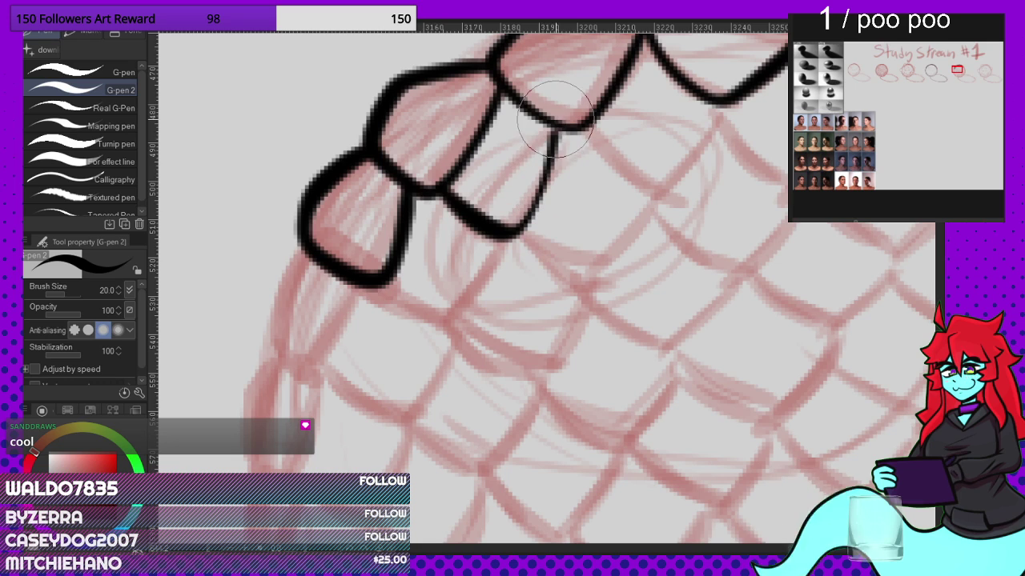
key("ctrl+z")
scroll(484, 180, "down", 3)
scroll(449, 188, "up", 4)
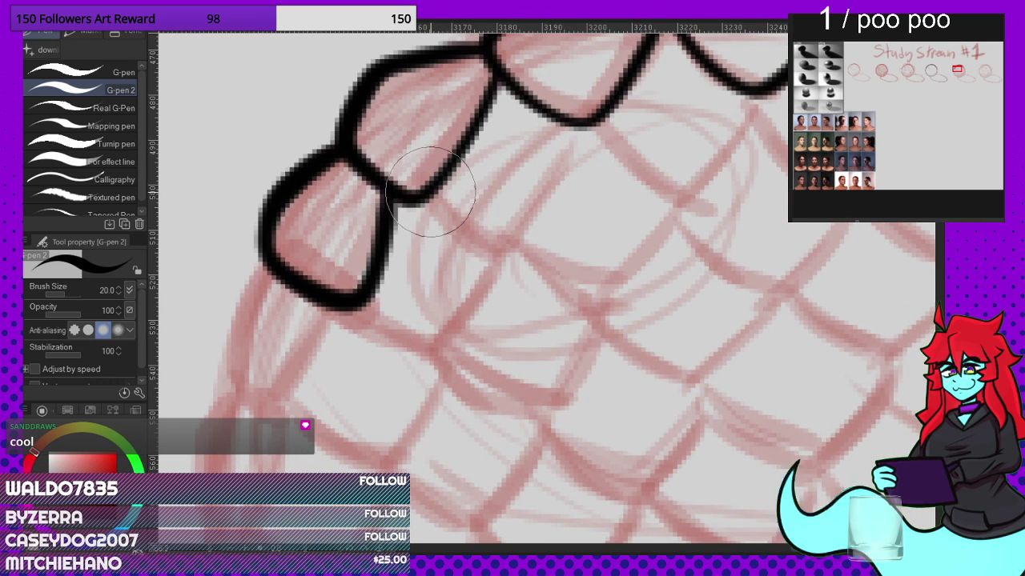
mouse_move(401, 192)
left_mouse_down()
mouse_move(504, 231)
mouse_move(577, 110)
mouse_move(580, 84)
left_mouse_up()
scroll(609, 285, "down", 3)
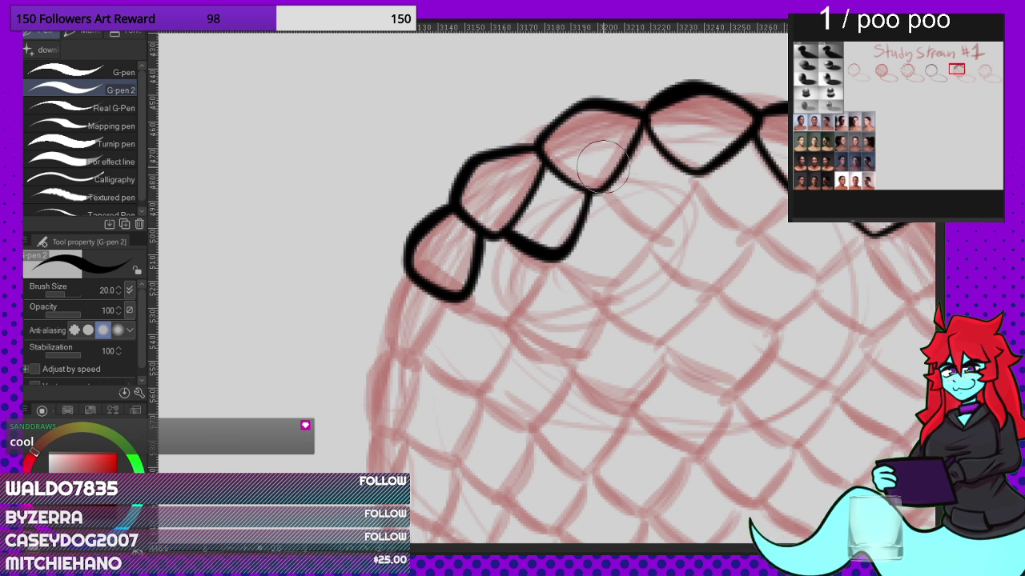
scroll(602, 166, "up", 4)
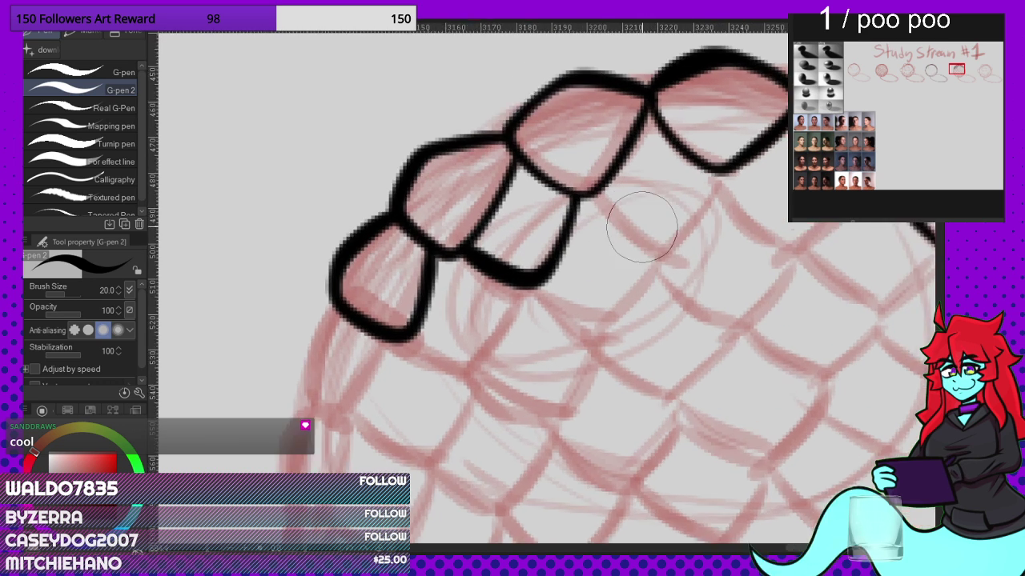
Step: Ink three more second-row scales on the fifth sphere, from the left of the top scale across to beneath the upper-right rim scales
mouse_move(543, 139)
left_mouse_down()
mouse_move(607, 216)
mouse_move(672, 249)
mouse_move(719, 220)
mouse_move(766, 92)
left_mouse_up()
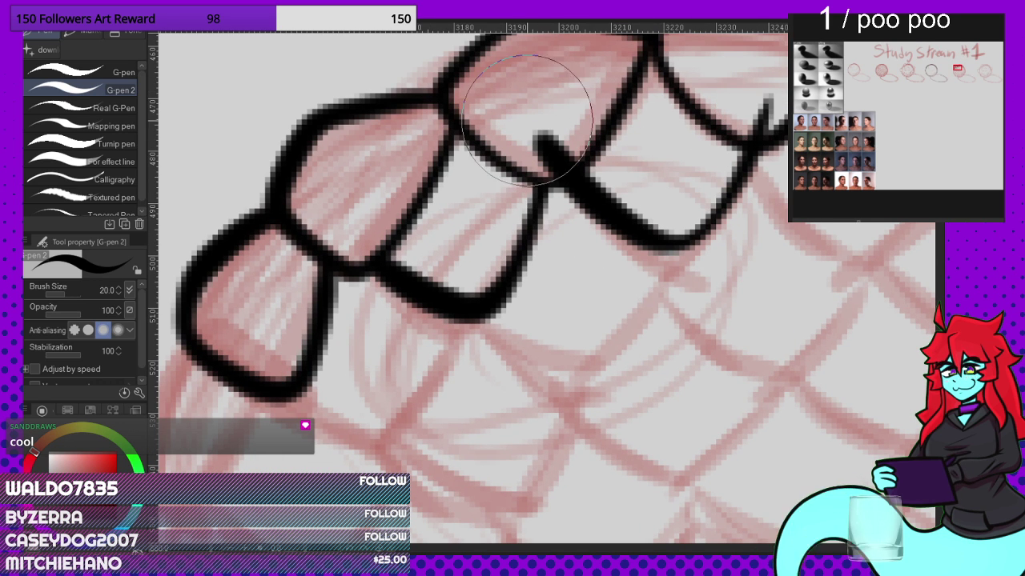
key("ctrl+z")
scroll(753, 104, "down", 5)
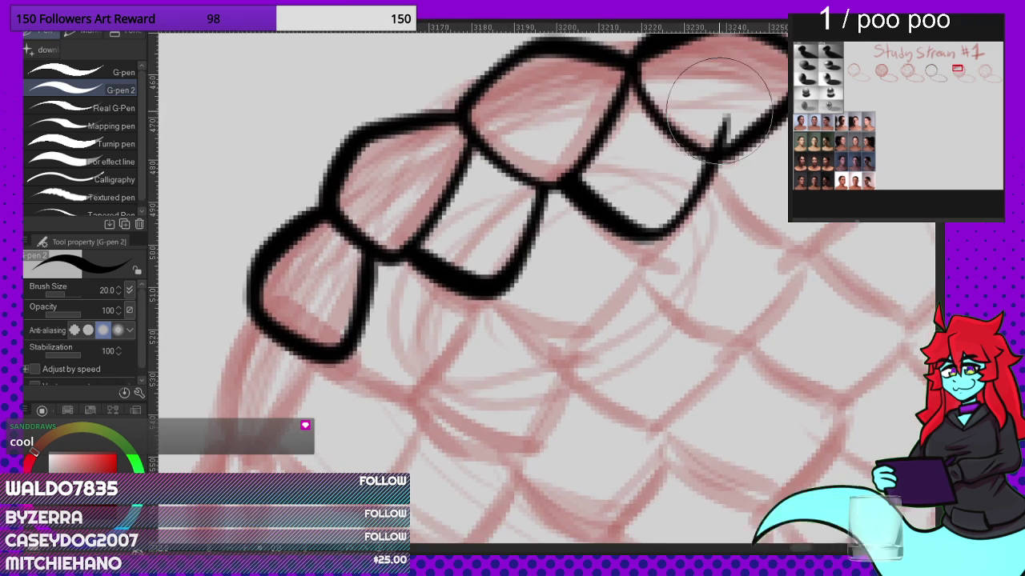
scroll(657, 266, "up", 3)
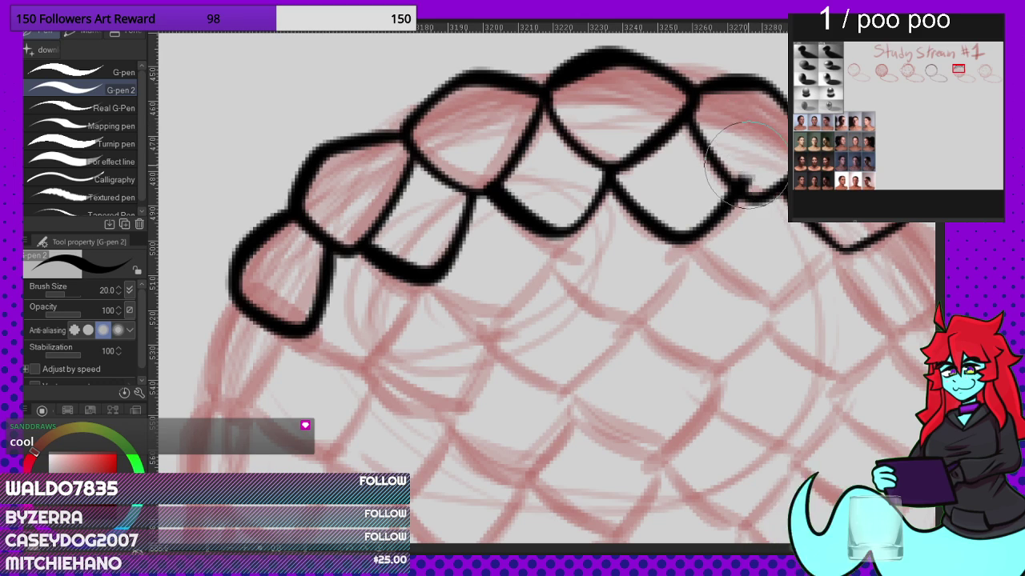
scroll(748, 164, "down", 3)
scroll(608, 177, "up", 4)
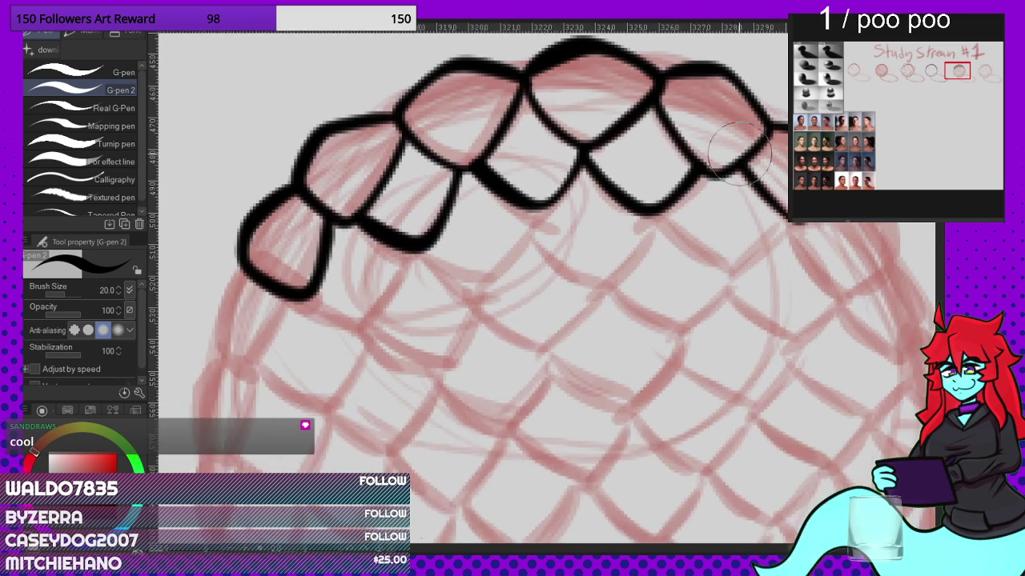
mouse_move(668, 257)
left_mouse_down()
mouse_move(716, 293)
mouse_move(757, 290)
left_mouse_up()
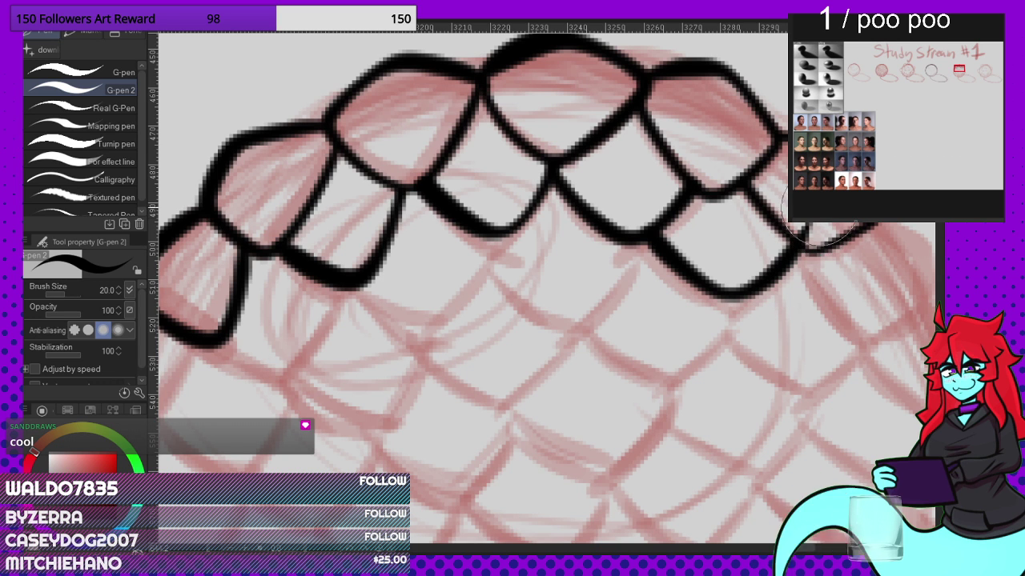
scroll(686, 190, "down", 3)
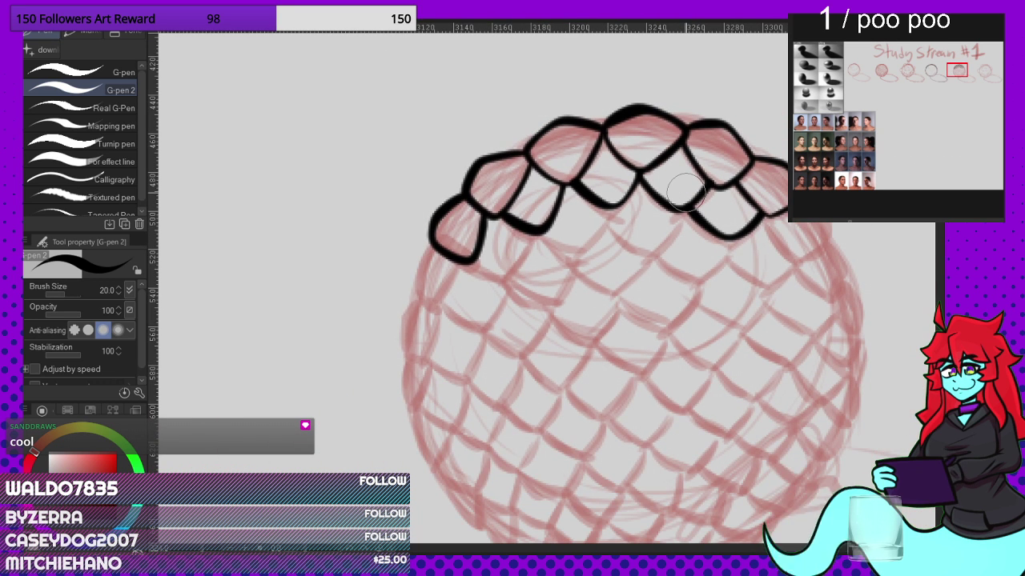
Step: Ink a closed black scale on the fifth sphere's right rim, directly below the last upper-right rim scale
scroll(649, 83, "up", 5)
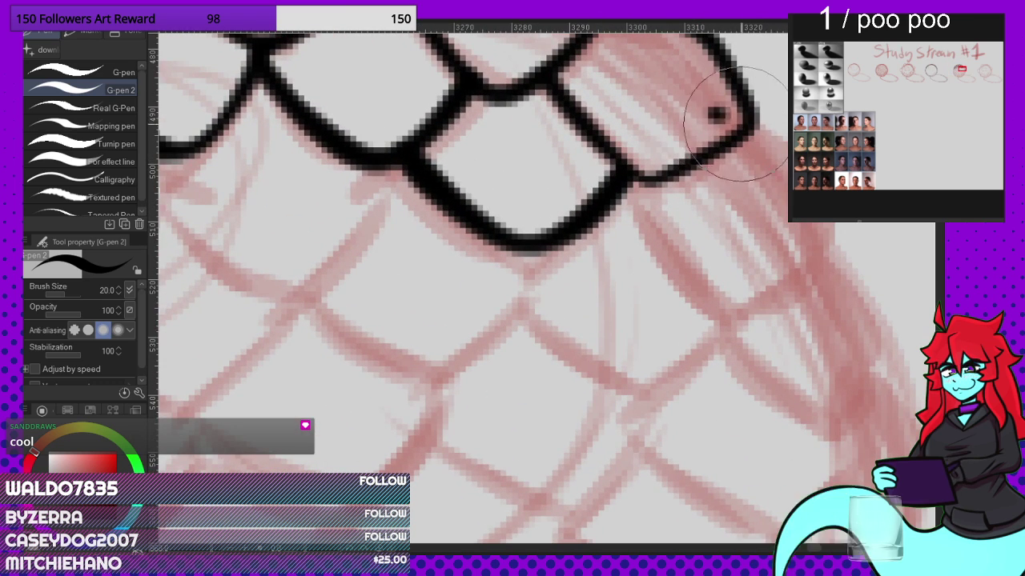
mouse_move(737, 124)
left_mouse_down()
mouse_move(797, 181)
mouse_move(822, 252)
mouse_move(816, 266)
mouse_move(772, 293)
mouse_move(698, 308)
mouse_move(637, 188)
left_mouse_up()
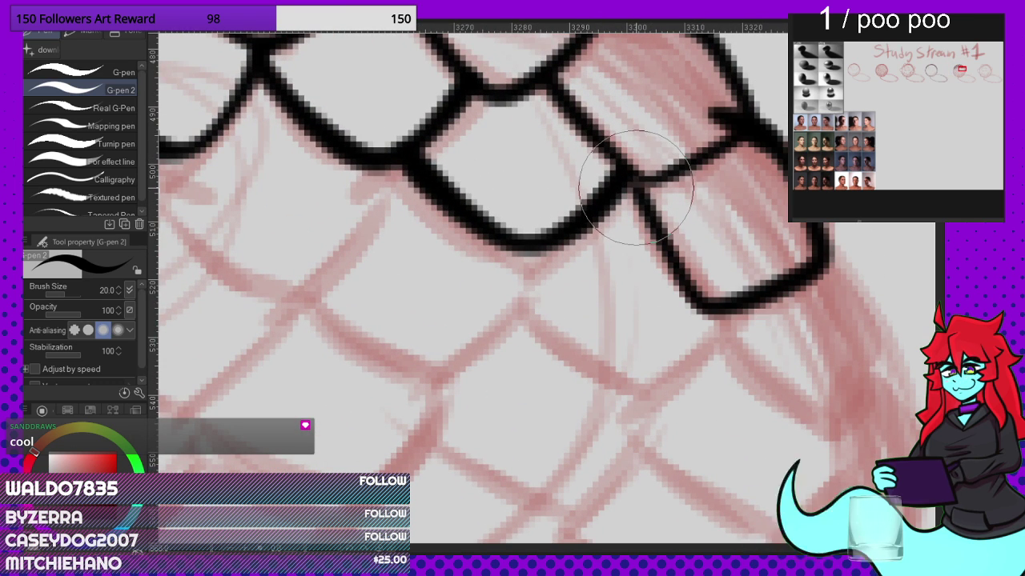
scroll(713, 96, "down", 3)
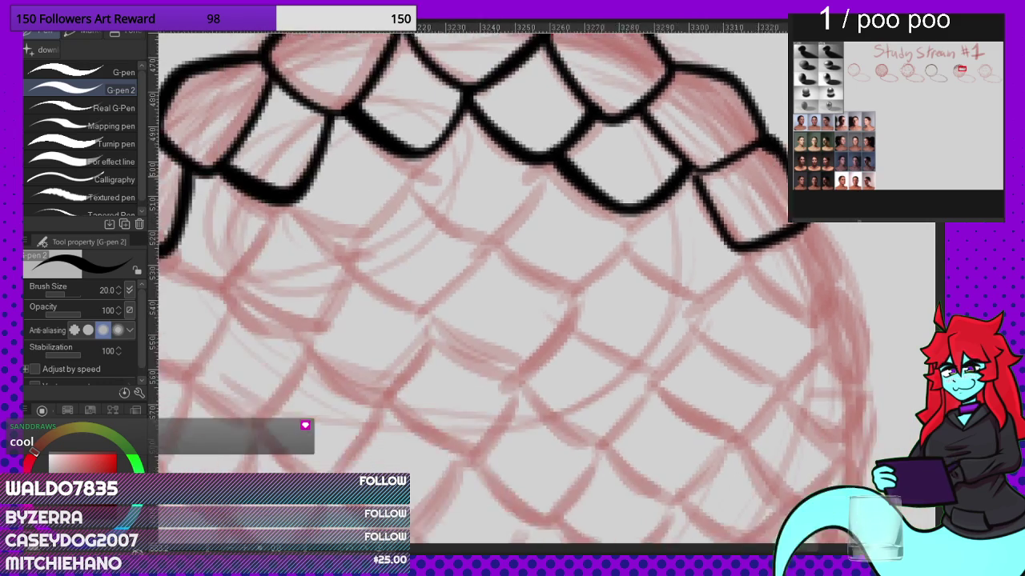
scroll(513, 288, "down", 2)
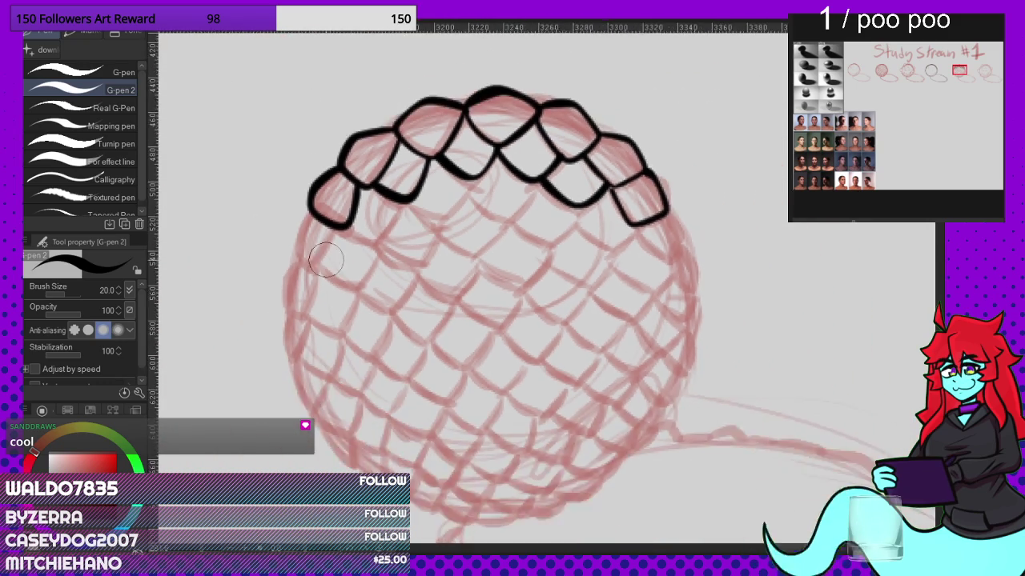
Step: Ink a closed black scale on the fifth sphere's left rim, directly below the lowest inked left-rim scale
scroll(343, 274, "up", 6)
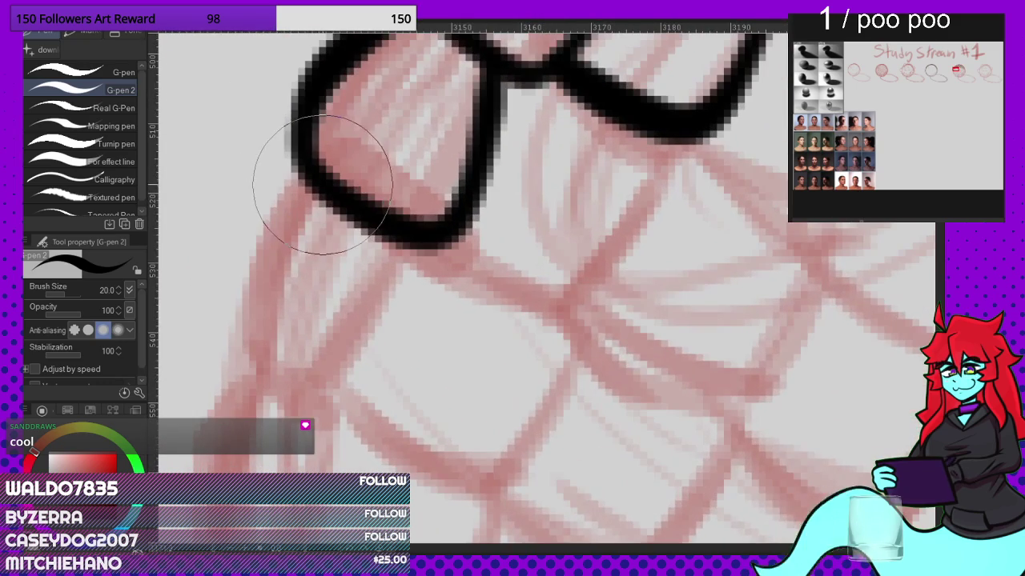
mouse_move(323, 184)
left_mouse_down()
mouse_move(255, 227)
mouse_move(250, 315)
mouse_move(257, 367)
mouse_move(352, 397)
left_mouse_up()
scroll(385, 394, "down", 5)
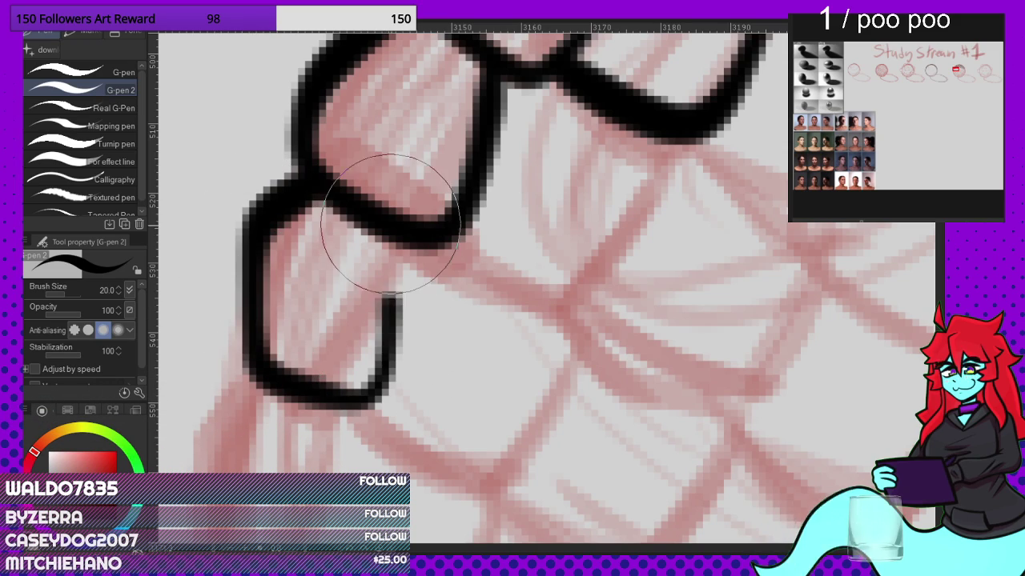
scroll(418, 320, "down", 1)
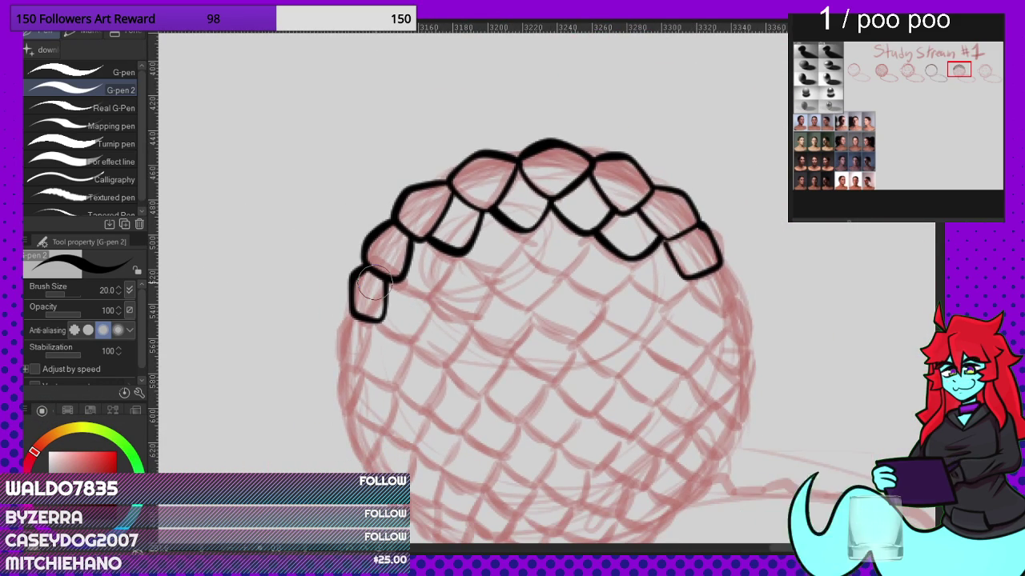
Step: Ink a thick-edged third-row scale between the two leftmost second-row scales and clear its overshooting line ends
scroll(484, 199, "up", 5)
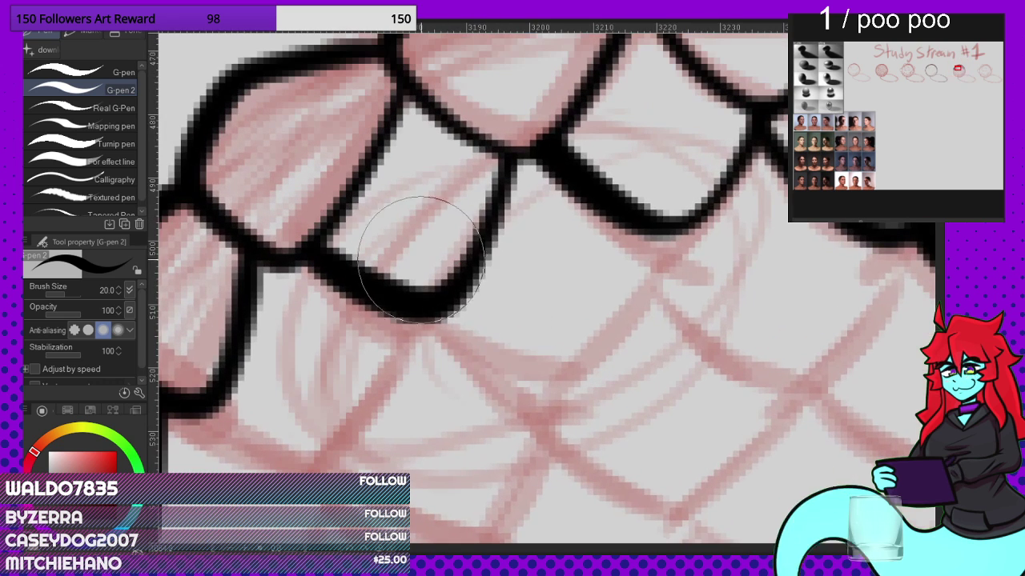
mouse_move(518, 350)
left_mouse_down()
mouse_move(563, 363)
mouse_move(585, 342)
left_mouse_up()
key("ctrl+z")
mouse_move(405, 243)
left_mouse_down()
mouse_move(542, 360)
mouse_move(588, 357)
mouse_move(653, 255)
left_mouse_up()
left_click_drag(604, 336, 664, 135)
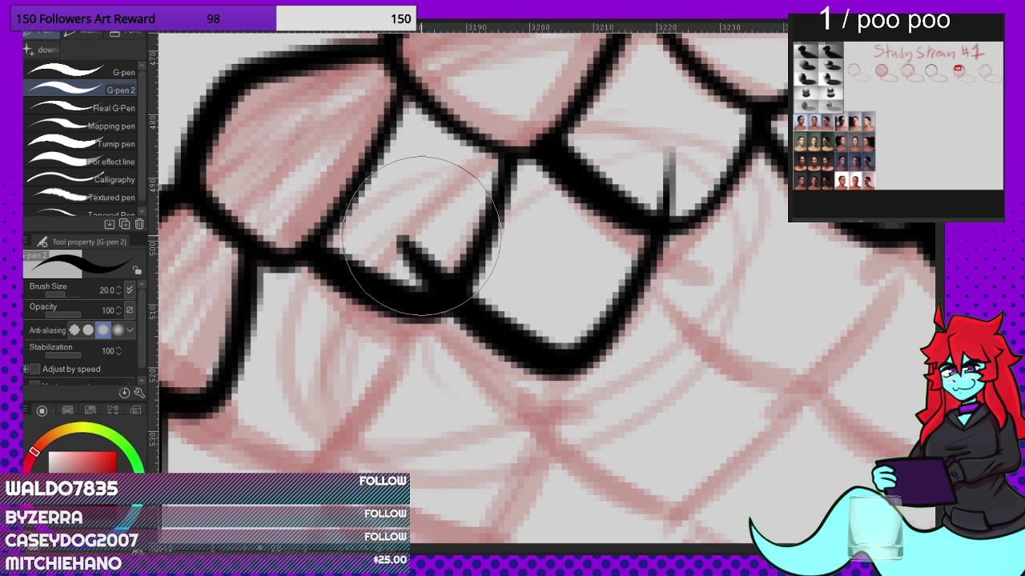
left_click_drag(421, 236, 409, 248)
left_click_drag(656, 175, 663, 189)
scroll(588, 288, "down", 3)
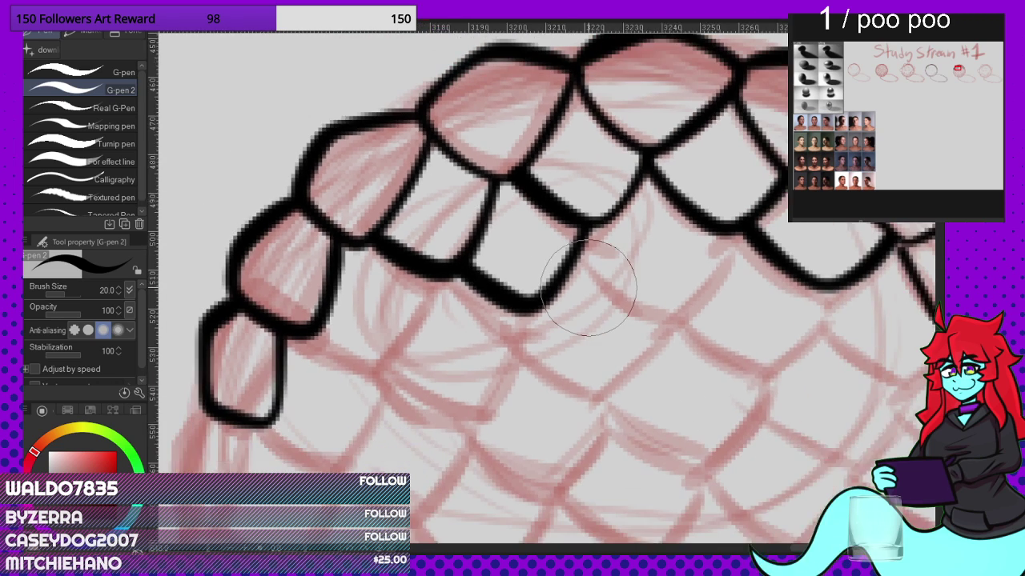
scroll(588, 288, "down", 1)
Step: Ink the adjoining third-row scale in the gap below the top rim scale's two lower neighbours, and clear its overshooting line ends
scroll(618, 198, "up", 2)
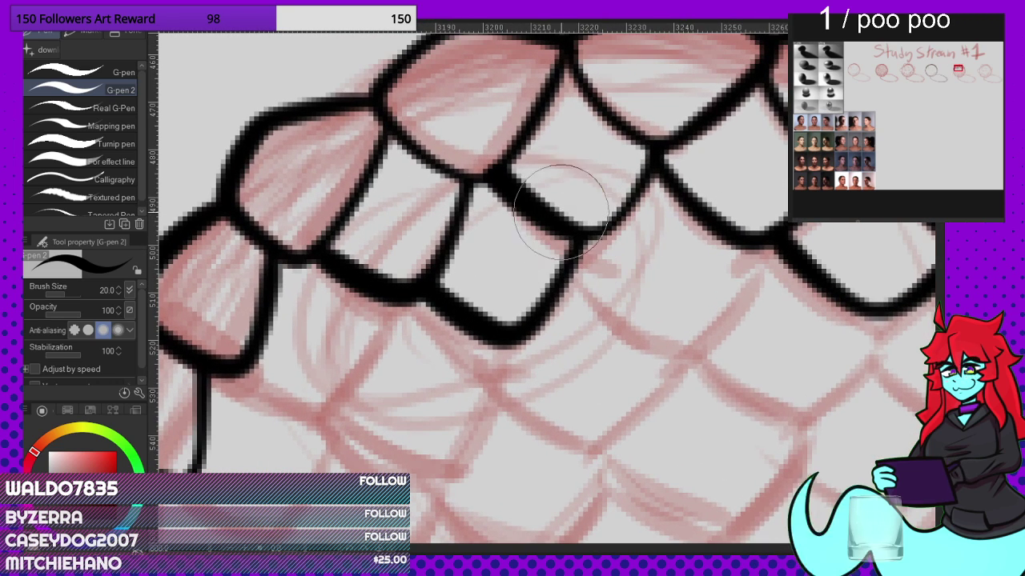
mouse_move(560, 210)
left_mouse_down()
mouse_move(601, 294)
mouse_move(669, 341)
mouse_move(690, 338)
mouse_move(748, 268)
mouse_move(764, 186)
left_mouse_up()
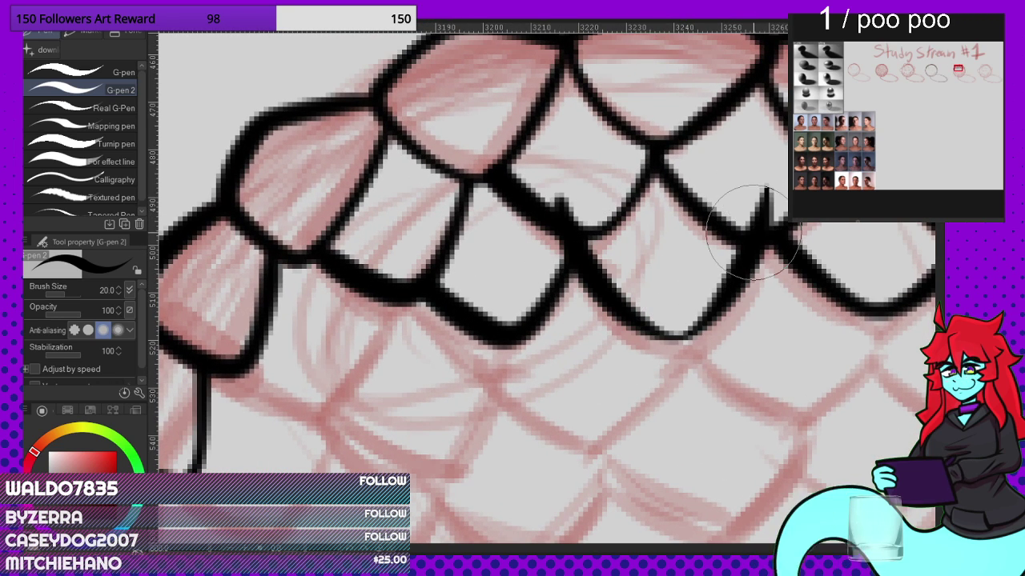
left_click_drag(565, 190, 578, 205)
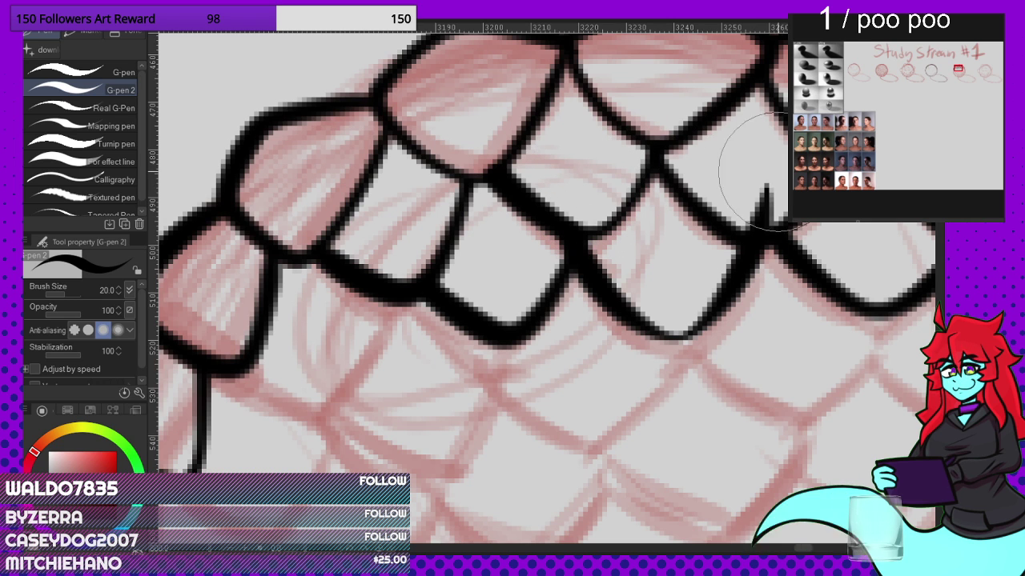
key("ctrl+z")
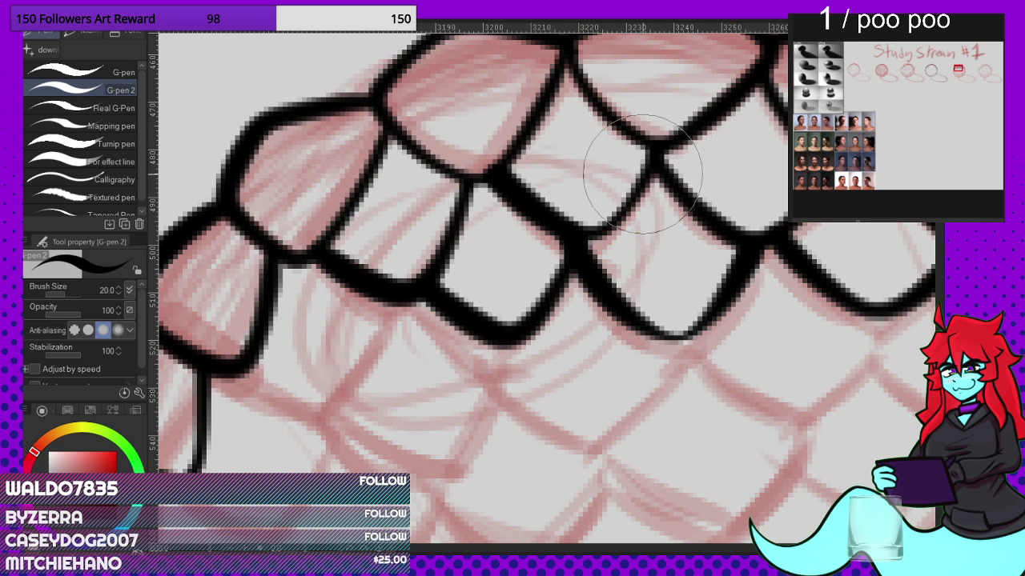
scroll(560, 174, "down", 3)
Step: Ink two more third-row scales toward the right rim, ending against the lowest right-rim scale, without overshooting line ends
scroll(560, 175, "up", 4)
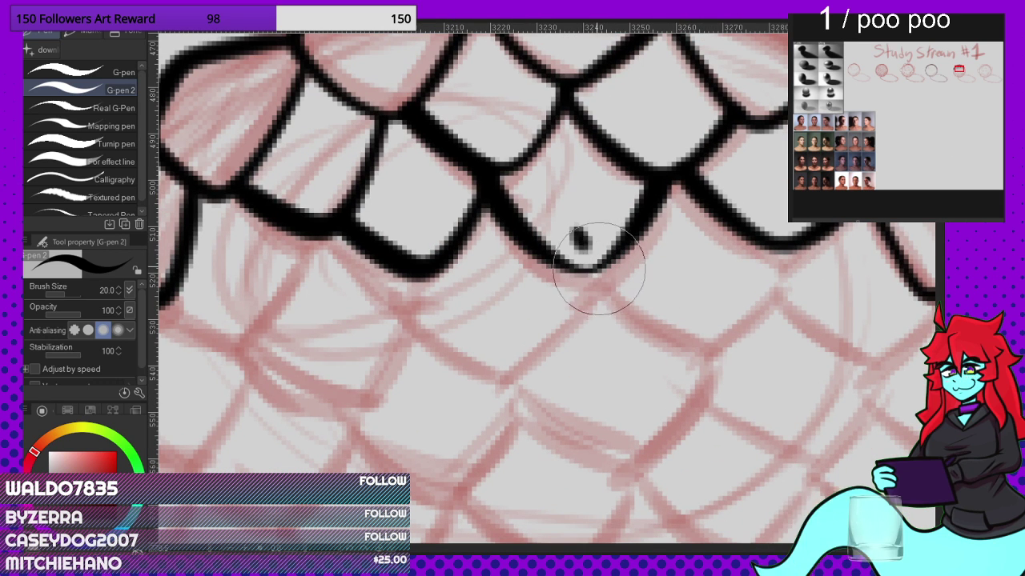
mouse_move(598, 268)
left_mouse_down()
mouse_move(676, 332)
mouse_move(723, 340)
mouse_move(760, 292)
mouse_move(765, 238)
left_mouse_up()
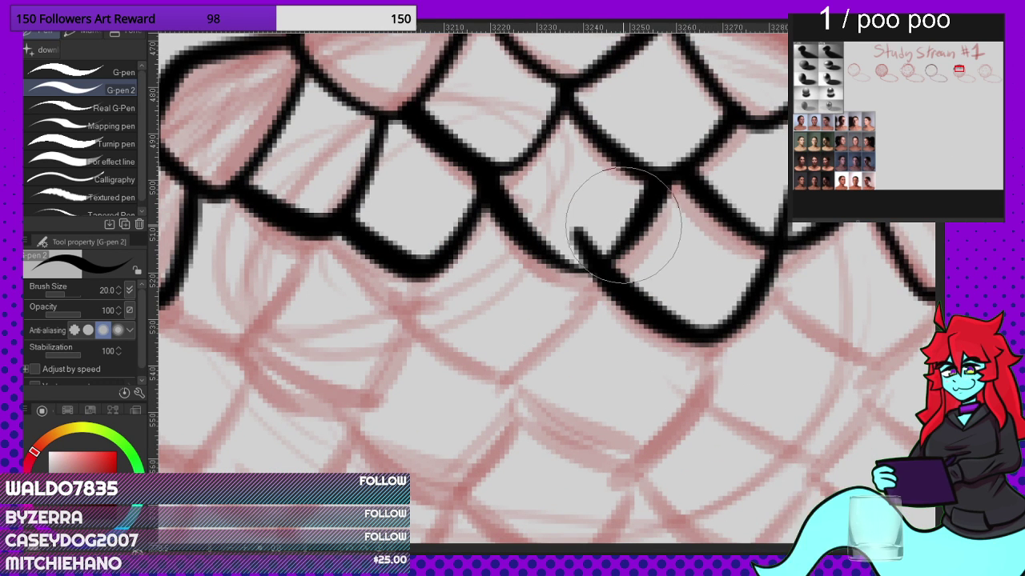
scroll(564, 186, "down", 3)
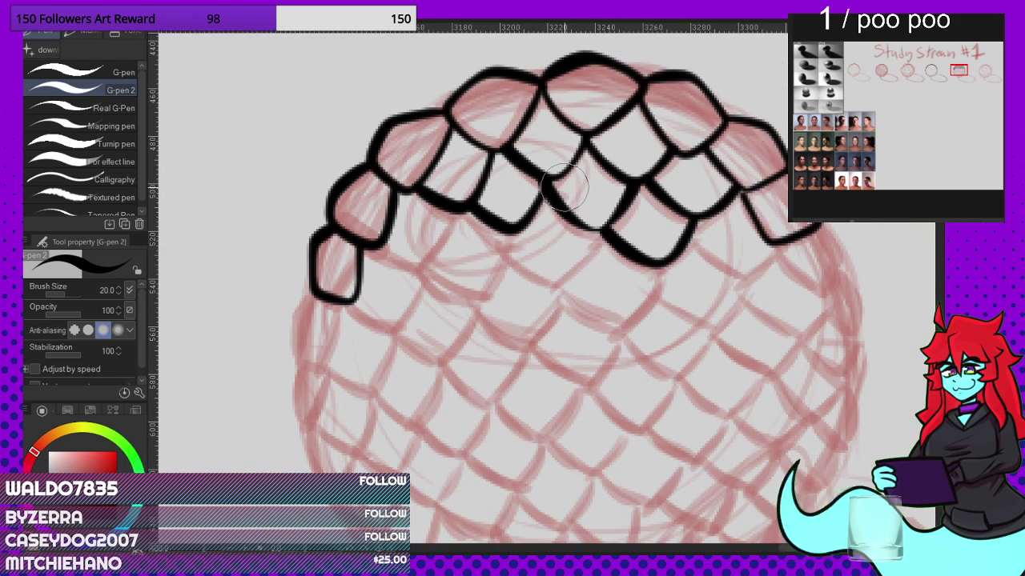
scroll(583, 164, "up", 4)
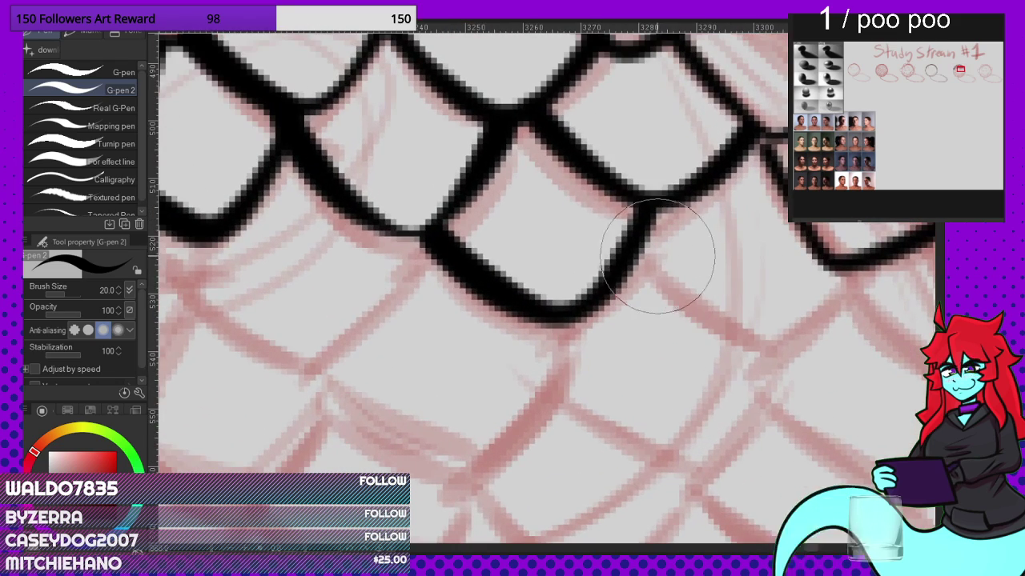
mouse_move(646, 225)
left_mouse_down()
mouse_move(676, 281)
mouse_move(754, 349)
mouse_move(802, 325)
mouse_move(837, 272)
mouse_move(855, 232)
left_mouse_up()
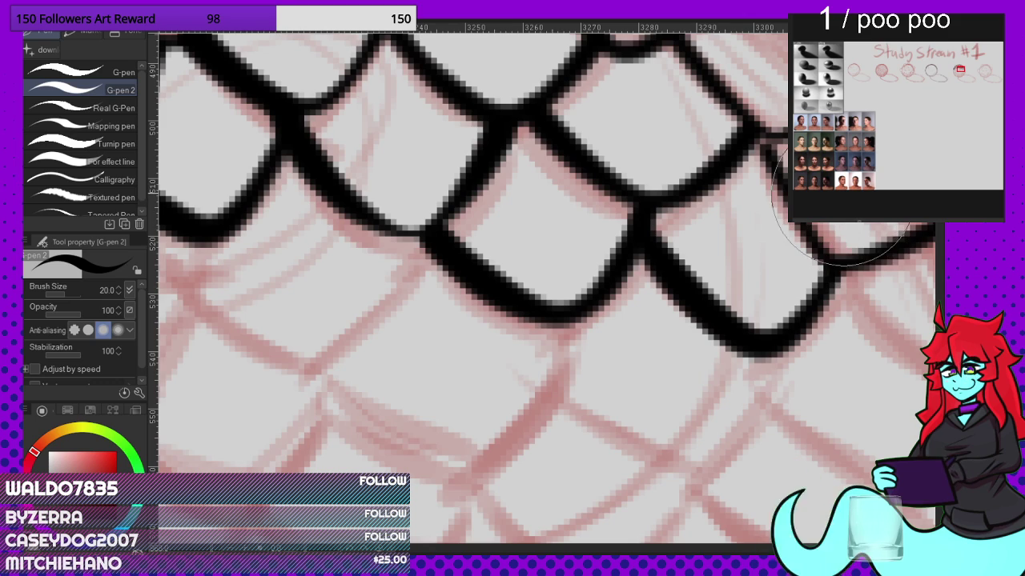
scroll(840, 204, "down", 4)
scroll(788, 232, "up", 2)
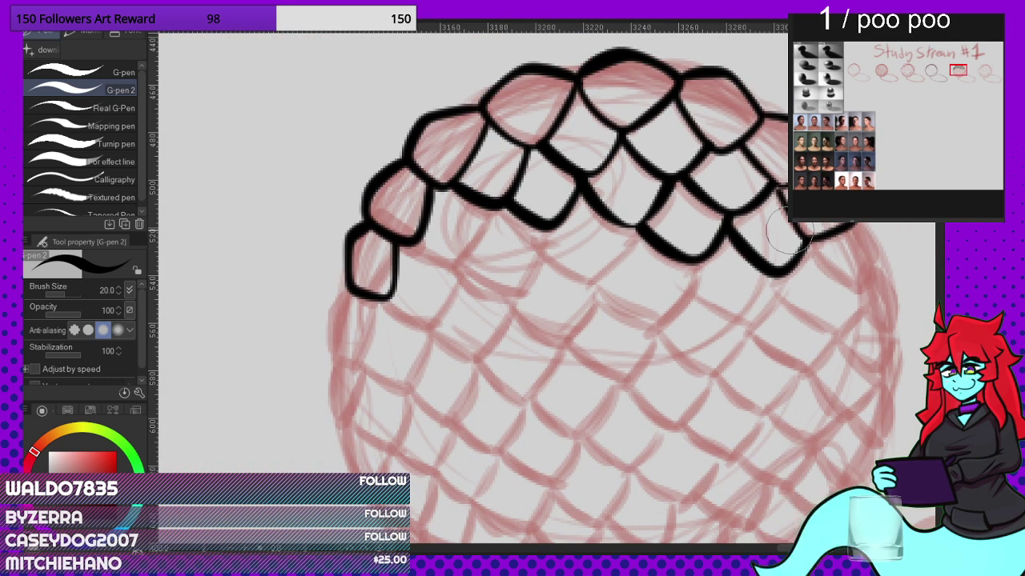
scroll(788, 233, "down", 4)
Step: Ink a scale in the gap between the second-lowest left-rim scale and the leftmost second-row scale
scroll(380, 238, "up", 6)
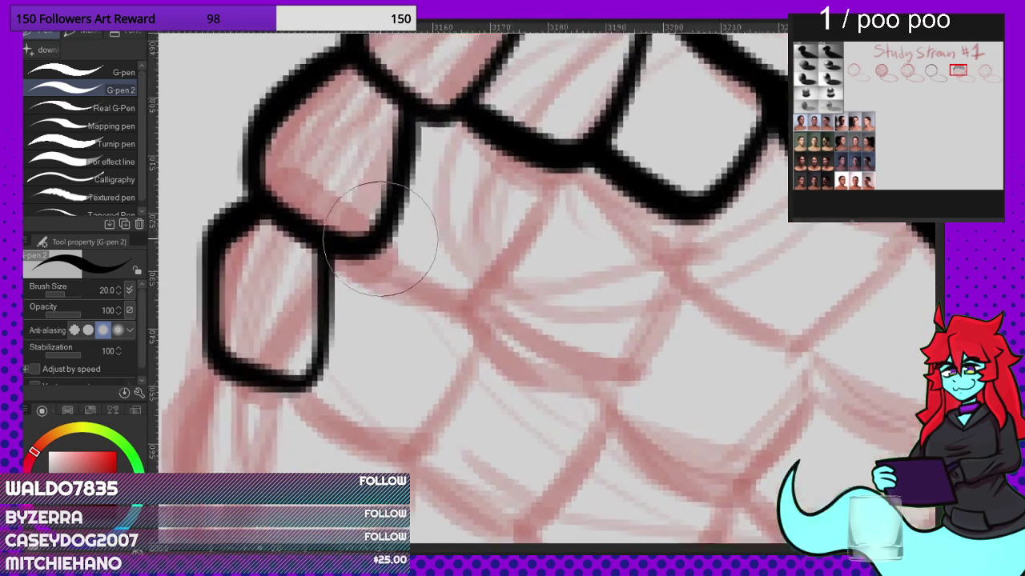
scroll(381, 237, "down", 1)
mouse_move(366, 229)
left_mouse_down()
mouse_move(429, 283)
mouse_move(475, 285)
mouse_move(517, 223)
mouse_move(530, 163)
left_mouse_up()
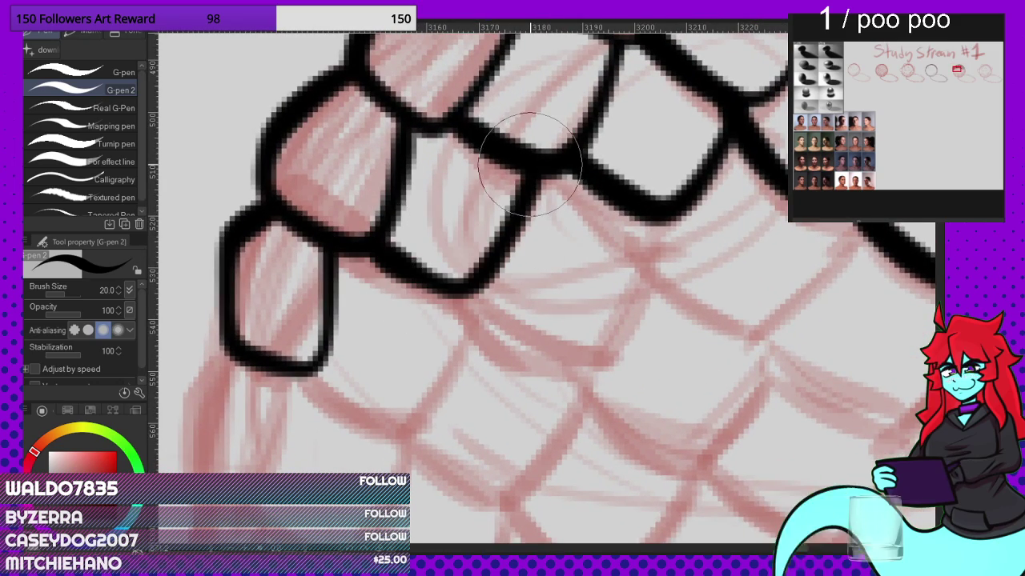
scroll(530, 163, "down", 3)
Step: Ink a thick-bottomed scale beside the lowest left-rim scale and clear the line ends that overshoot into neighbouring scales
scroll(401, 275, "up", 3)
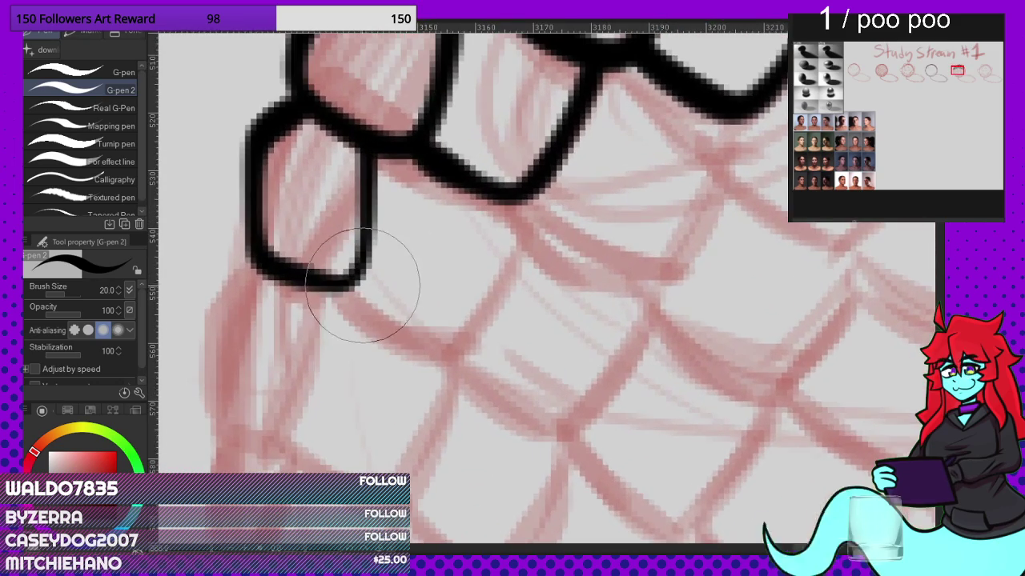
left_click_drag(328, 248, 472, 330)
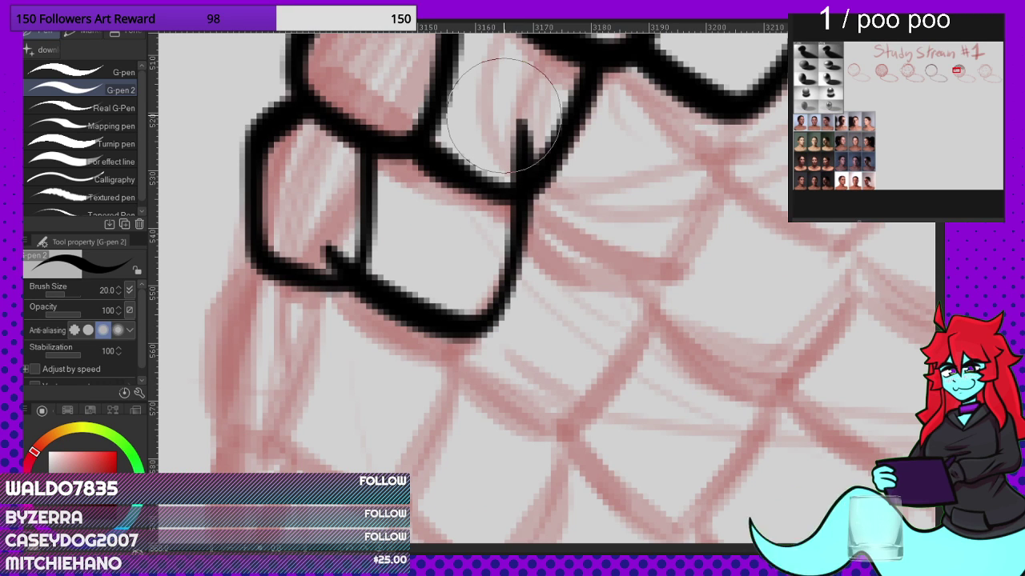
key("ctrl+z")
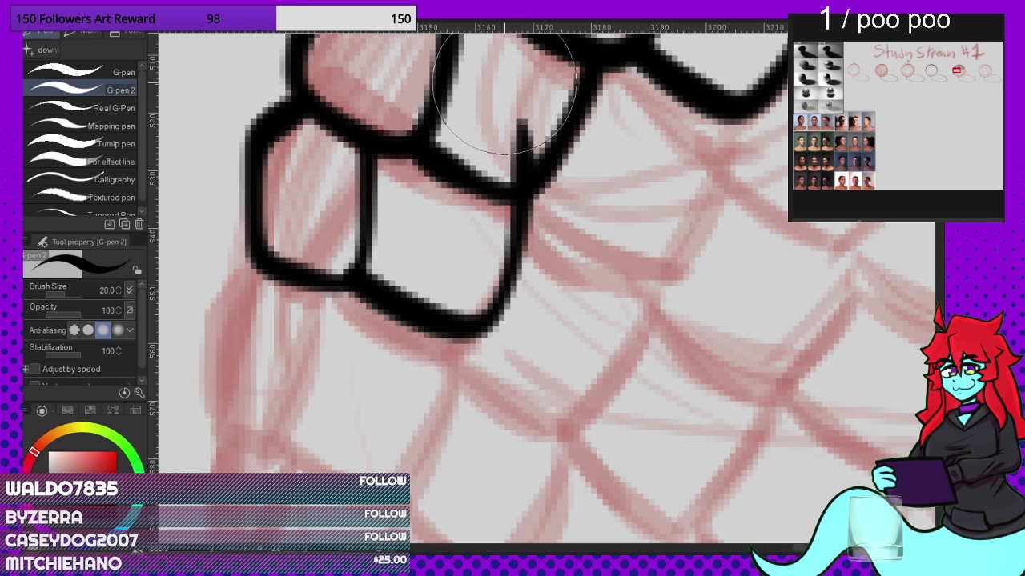
scroll(478, 155, "down", 4)
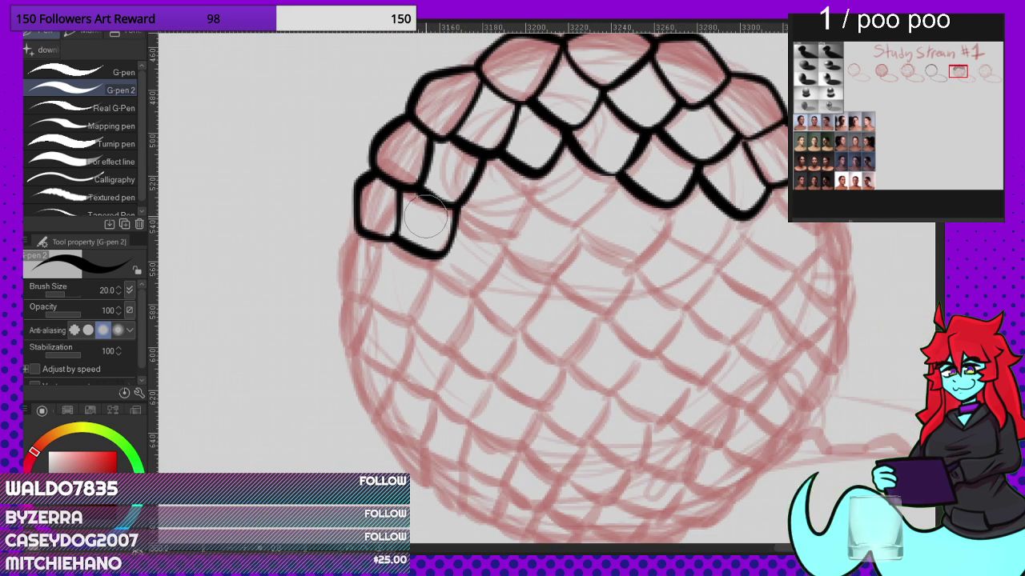
Step: Ink the two missing scales left of the sphere's centre and the small scale closing that row at the right edge
scroll(424, 216, "up", 5)
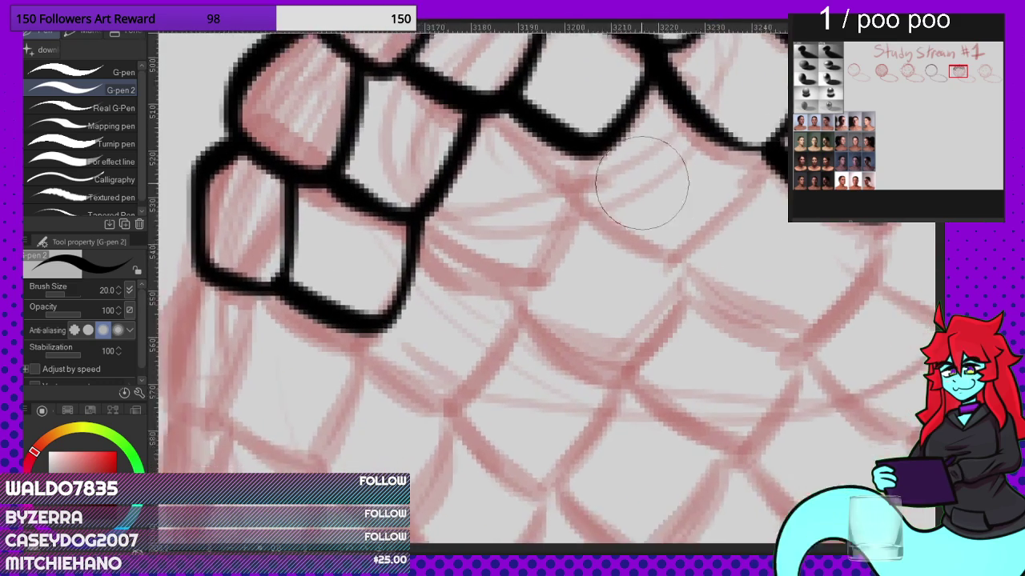
scroll(641, 183, "up", 1)
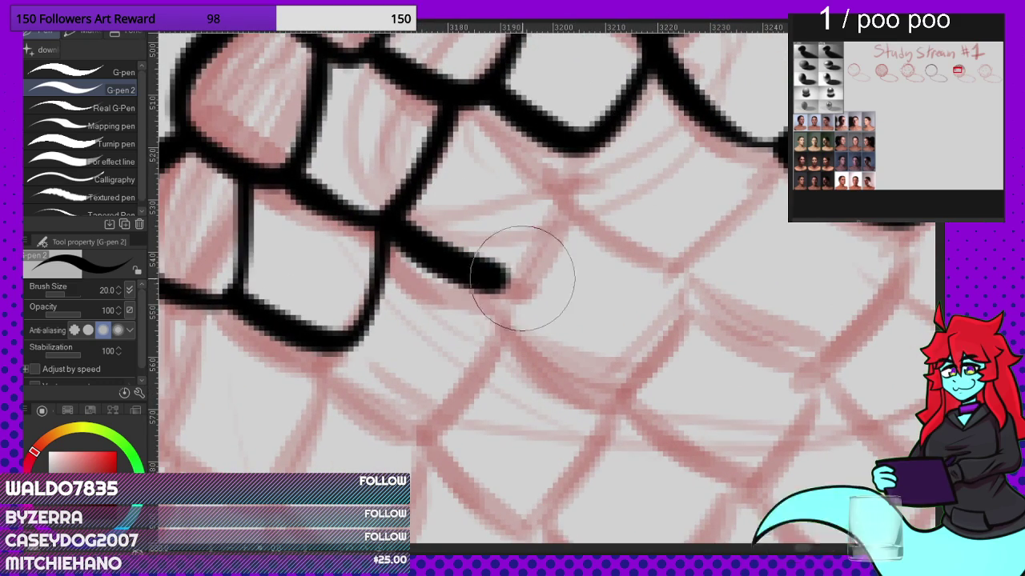
scroll(500, 213, "down", 5)
scroll(600, 210, "up", 5)
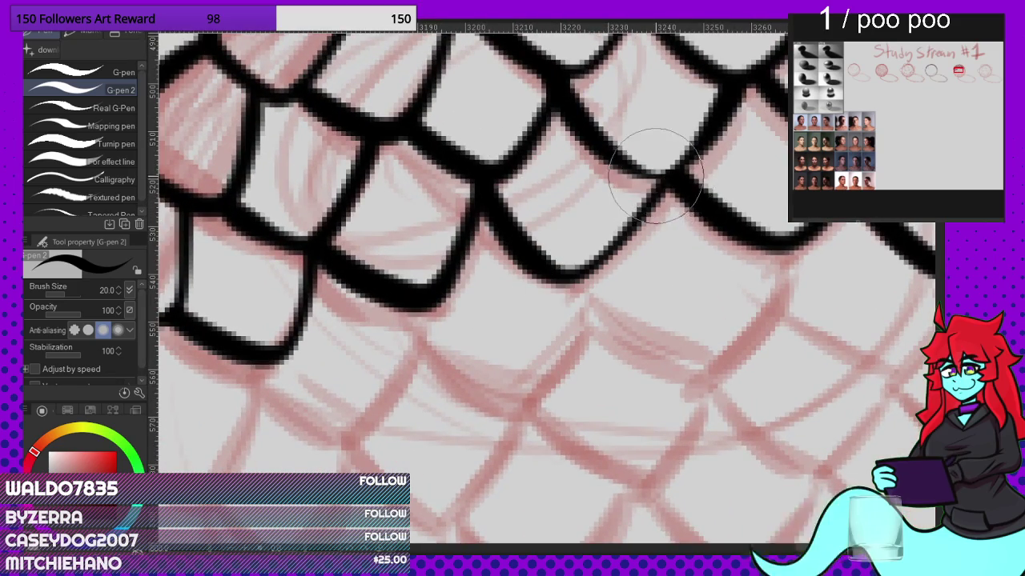
scroll(656, 177, "down", 5)
scroll(664, 236, "up", 6)
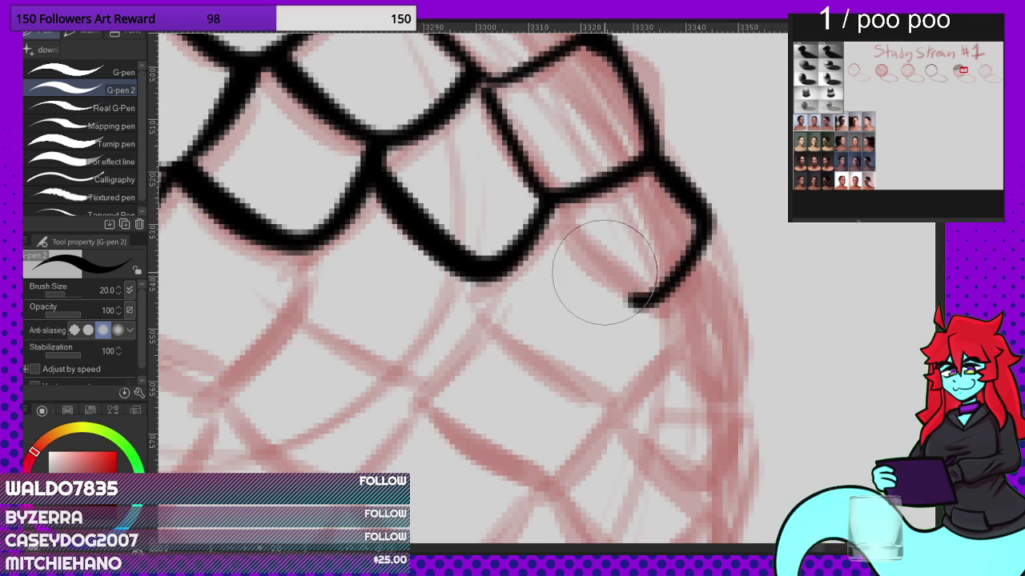
scroll(642, 186, "down", 5)
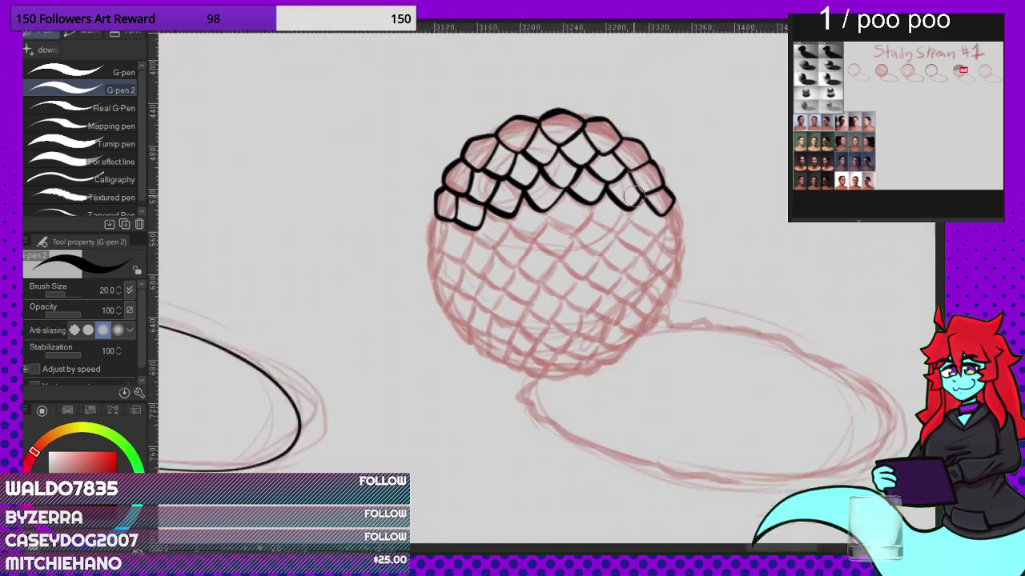
Step: Start the next row down by inking one scale left of the sphere's centre and another on its left edge
scroll(445, 269, "up", 5)
scroll(445, 270, "up", 2)
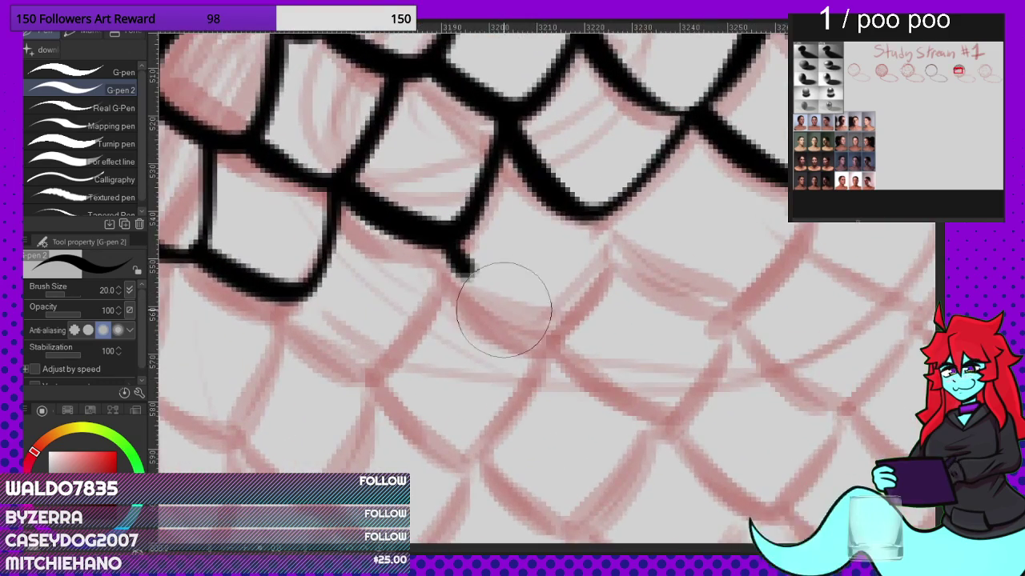
scroll(592, 208, "down", 5)
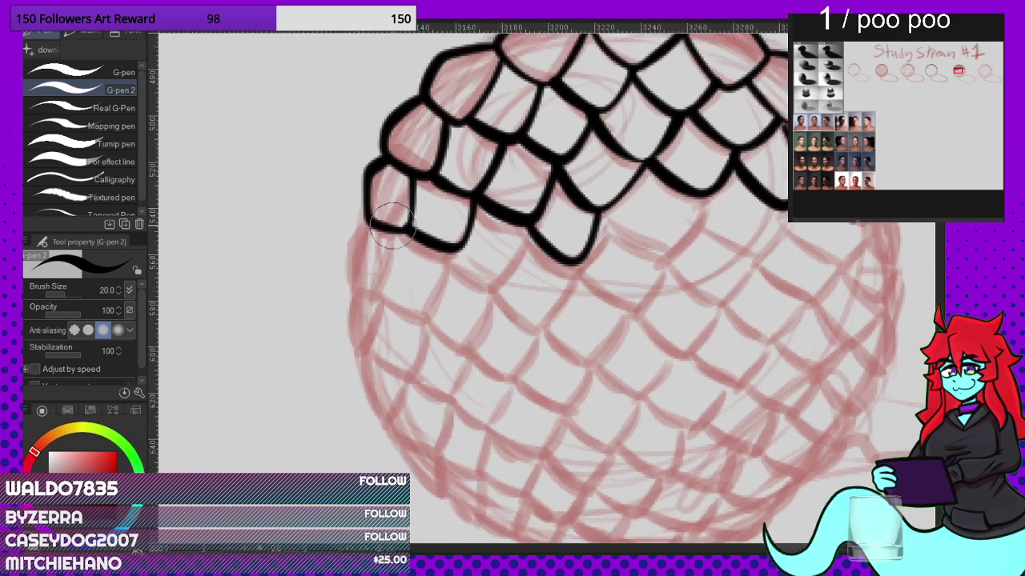
scroll(364, 236, "up", 6)
mouse_move(360, 192)
left_mouse_down()
mouse_move(317, 212)
mouse_move(318, 308)
mouse_move(396, 329)
left_mouse_up()
scroll(409, 204, "down", 5)
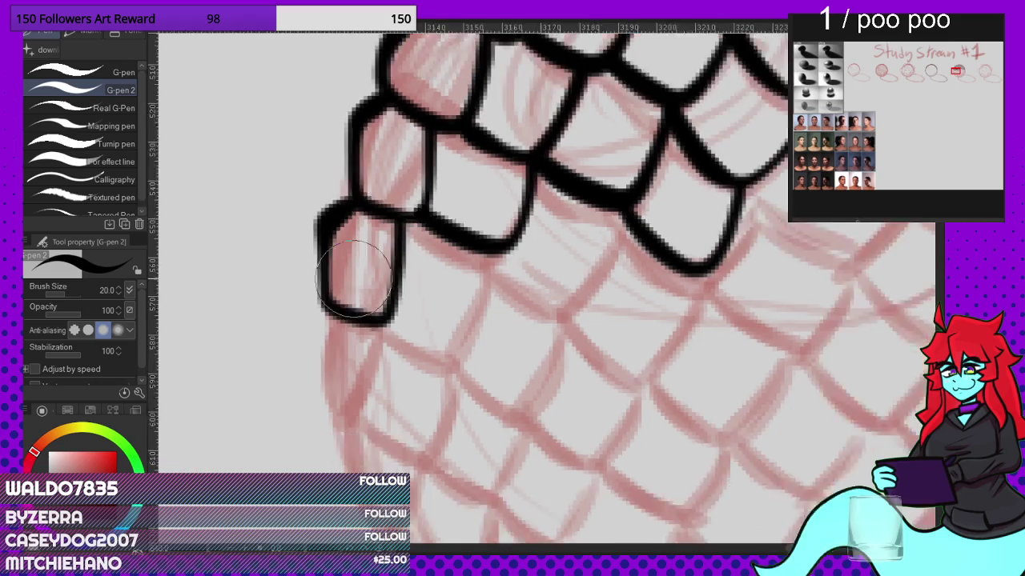
Step: Continue the row rightward by inking three more scales over the red sketch, up to the small right-edge scale
scroll(480, 236, "up", 2)
scroll(480, 236, "up", 3)
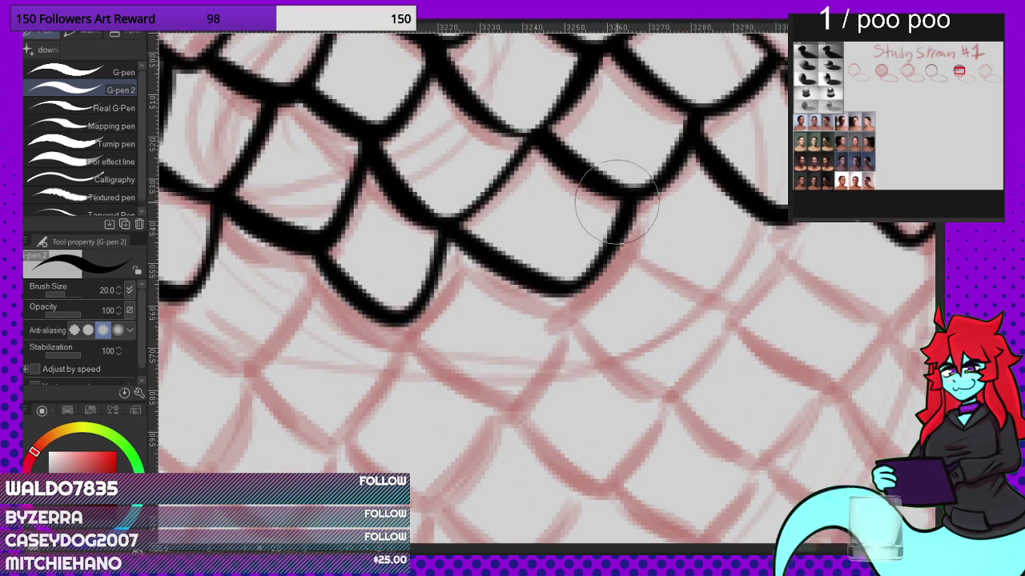
scroll(616, 202, "down", 5)
scroll(556, 263, "up", 5)
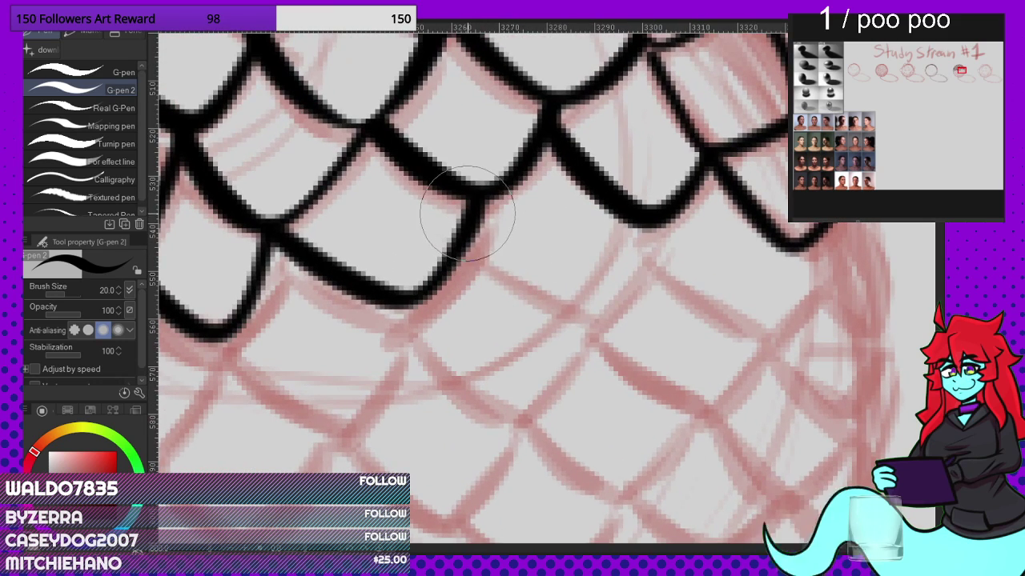
scroll(642, 212, "down", 3)
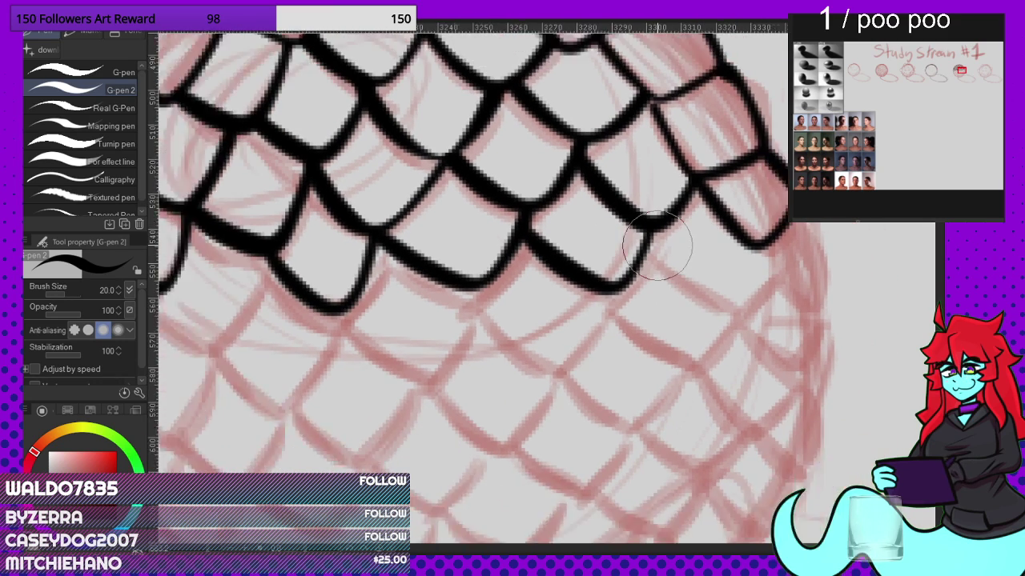
scroll(650, 238, "up", 3)
left_click_drag(648, 244, 745, 316)
scroll(777, 254, "down", 4)
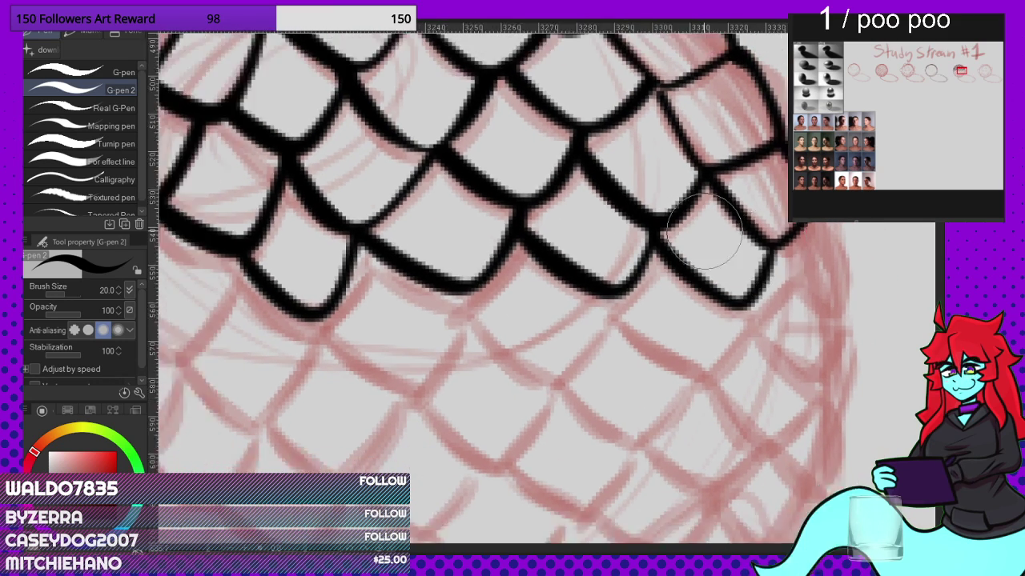
Step: Ink the two scales that fill the gap between the left-edge scale and the rest of the row
scroll(433, 246, "up", 4)
scroll(432, 246, "up", 4)
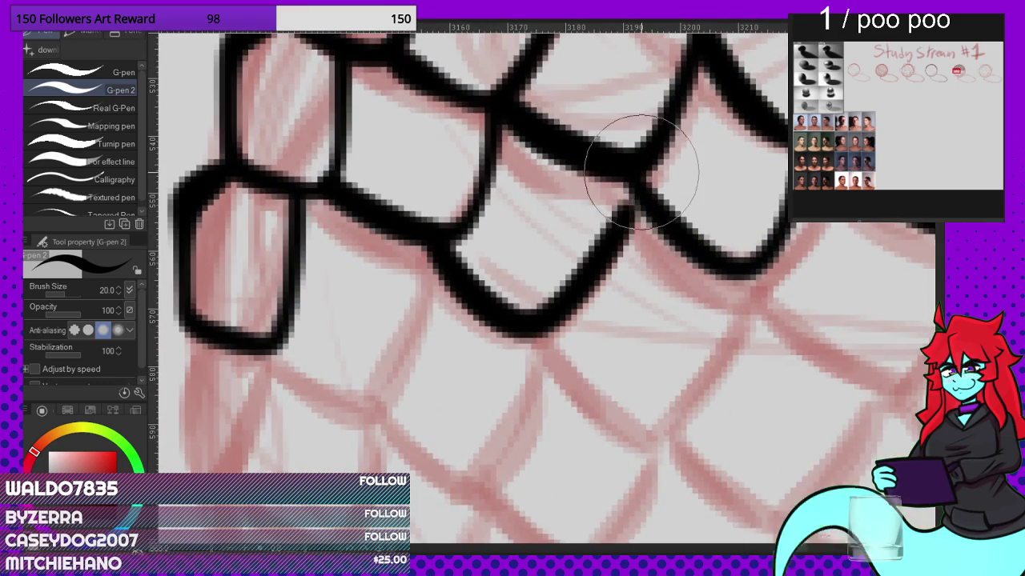
scroll(640, 171, "down", 6)
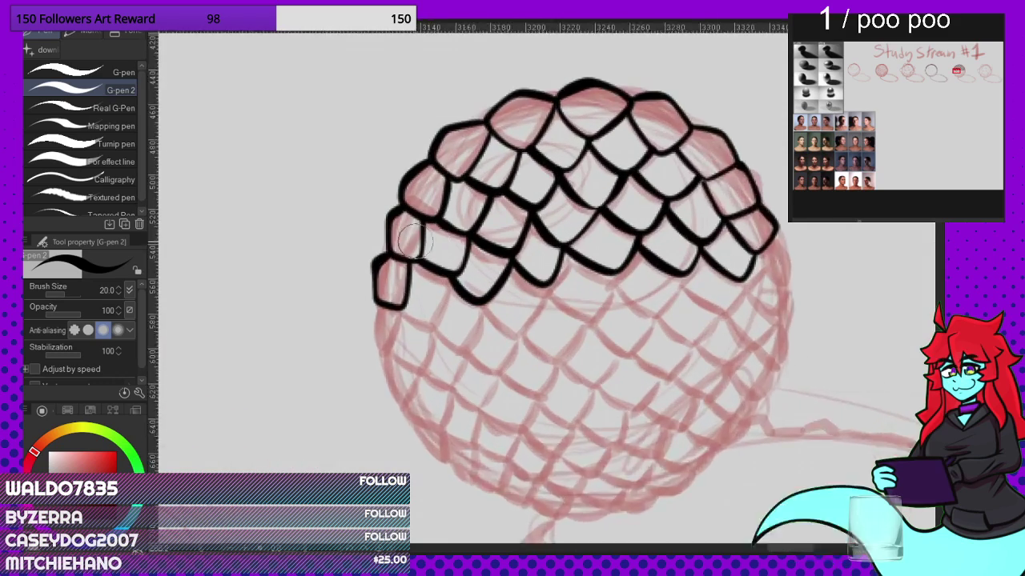
scroll(412, 240, "up", 6)
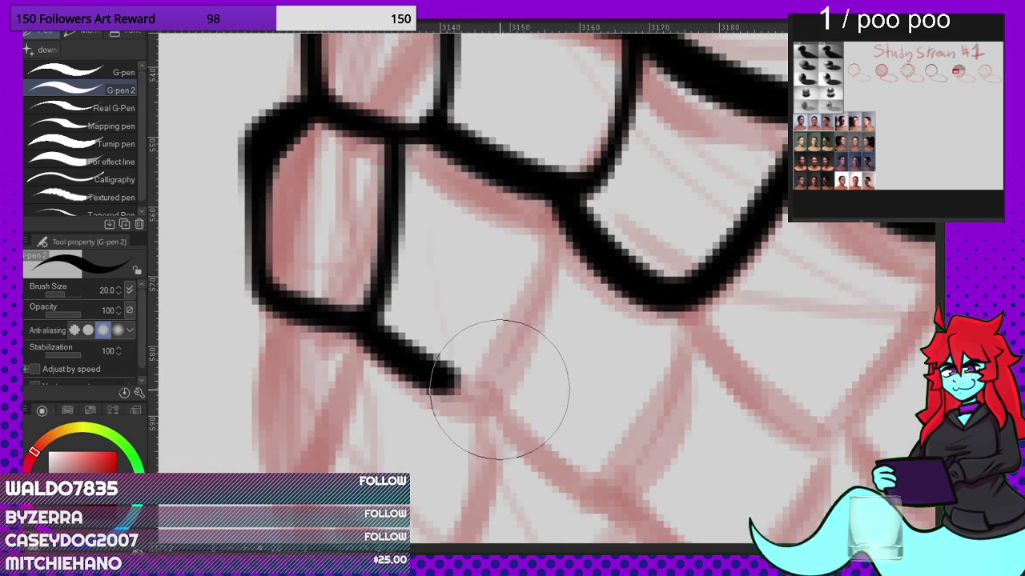
scroll(496, 216, "down", 3)
scroll(389, 326, "up", 3)
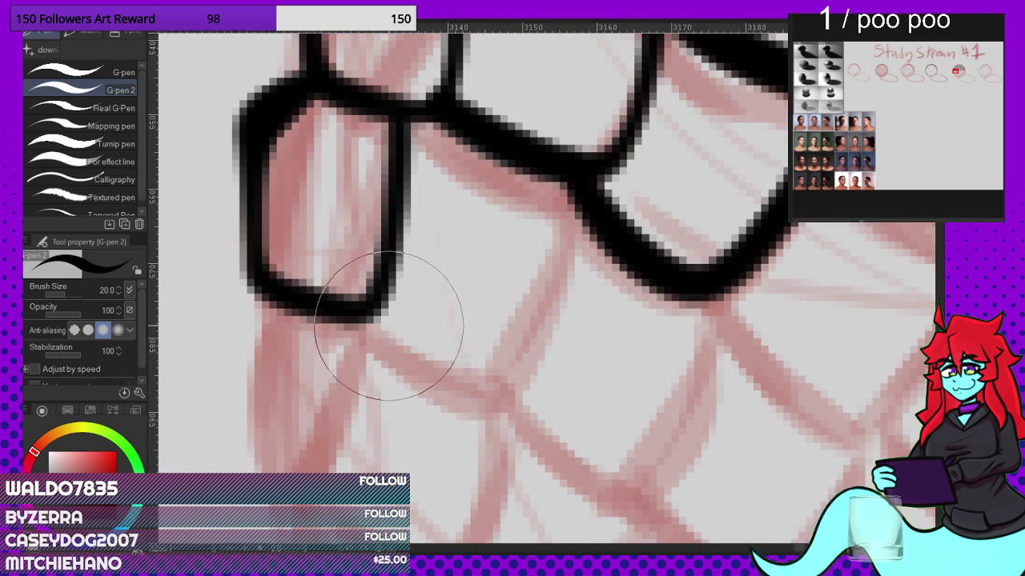
scroll(564, 144, "down", 3)
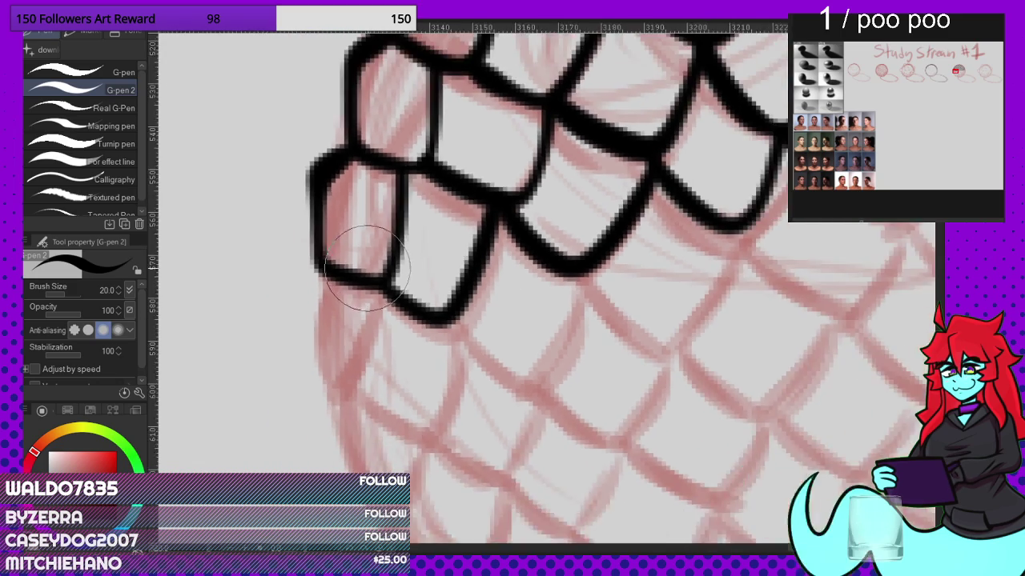
scroll(352, 256, "up", 4)
left_click_drag(318, 261, 312, 352)
mouse_move(307, 388)
left_mouse_down()
mouse_move(332, 424)
mouse_move(391, 464)
mouse_move(408, 396)
left_mouse_up()
scroll(396, 268, "down", 4)
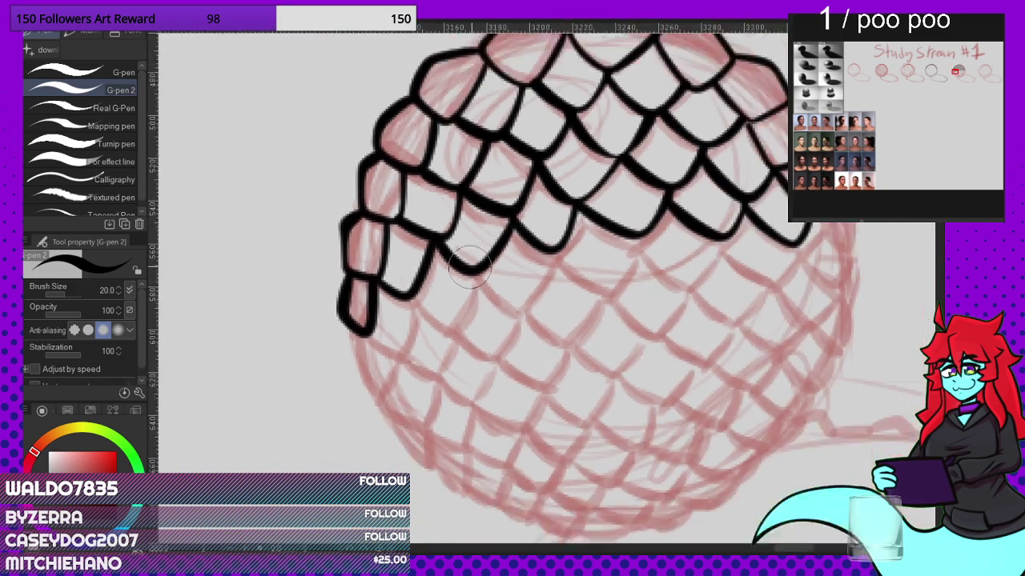
Step: Ink a narrow scale beneath the lowest one on the sphere's left edge and a small scale on its right edge
scroll(359, 284, "up", 3)
scroll(361, 276, "up", 2)
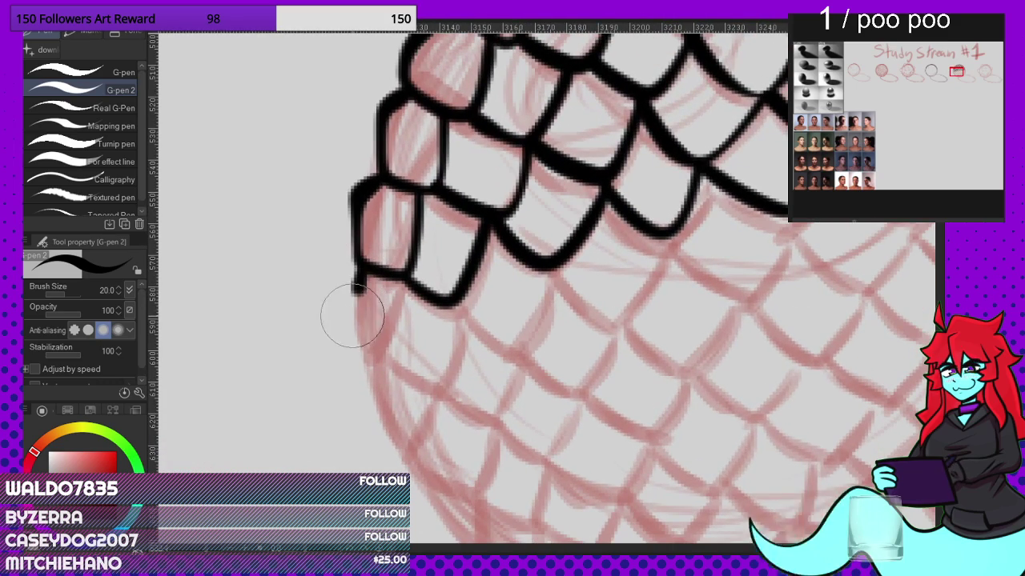
scroll(404, 276, "down", 3)
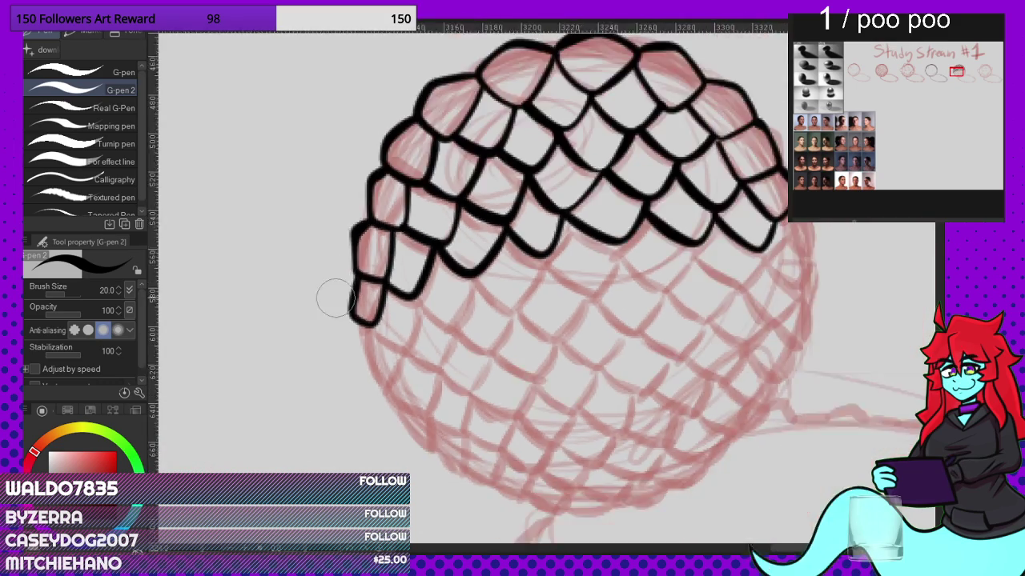
scroll(705, 232, "up", 4)
scroll(705, 232, "up", 2)
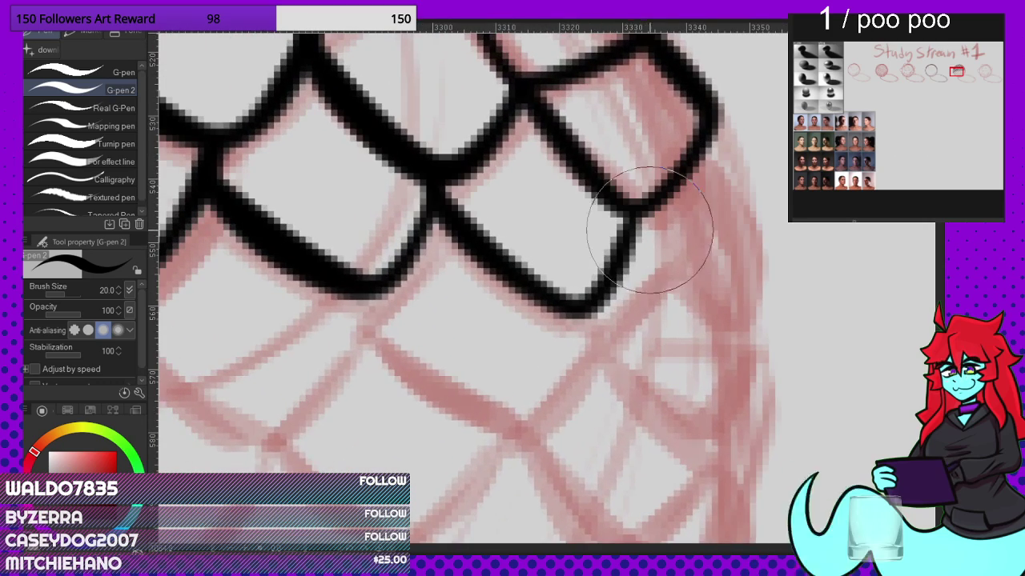
mouse_move(644, 224)
left_mouse_down()
mouse_move(732, 309)
mouse_move(734, 240)
mouse_move(752, 241)
mouse_move(703, 148)
left_mouse_up()
scroll(703, 148, "down", 8)
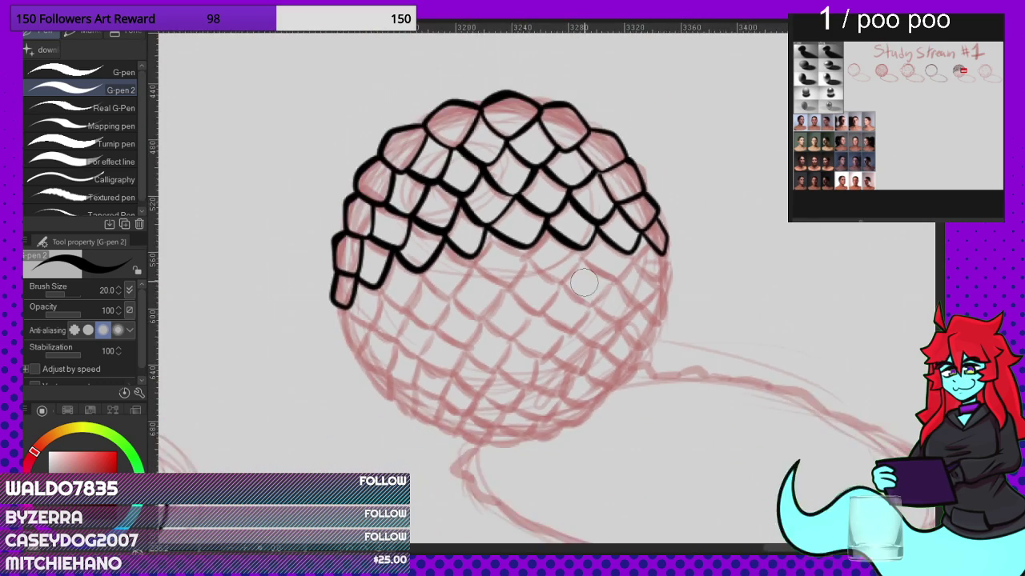
scroll(519, 244, "up", 8)
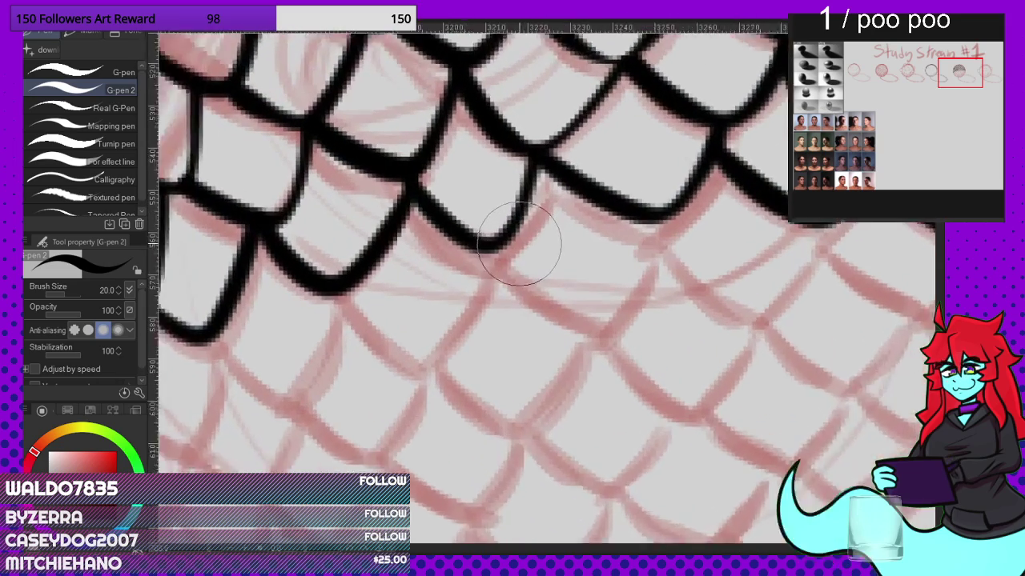
scroll(519, 244, "up", 1)
mouse_move(485, 228)
left_mouse_down()
mouse_move(505, 273)
mouse_move(590, 325)
mouse_move(629, 306)
mouse_move(673, 202)
left_mouse_up()
left_click_drag(605, 250, 657, 231)
scroll(656, 232, "up", 1)
key("ctrl+z")
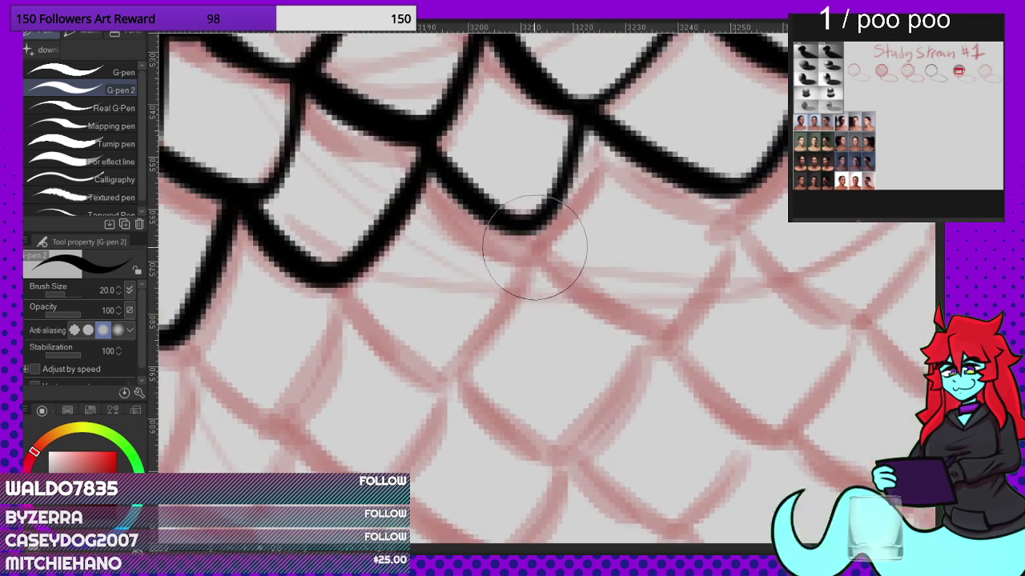
mouse_move(503, 180)
left_mouse_down()
mouse_move(560, 257)
mouse_move(633, 317)
mouse_move(669, 323)
mouse_move(703, 261)
mouse_move(736, 135)
mouse_move(704, 196)
left_mouse_up()
key("ctrl+z")
Step: Ink a new lower scale near the sphere's centre and its left neighbour, then clean up the overshooting line ends
mouse_move(520, 212)
left_mouse_down()
mouse_move(613, 302)
mouse_move(685, 325)
mouse_move(744, 153)
mouse_move(727, 130)
left_mouse_up()
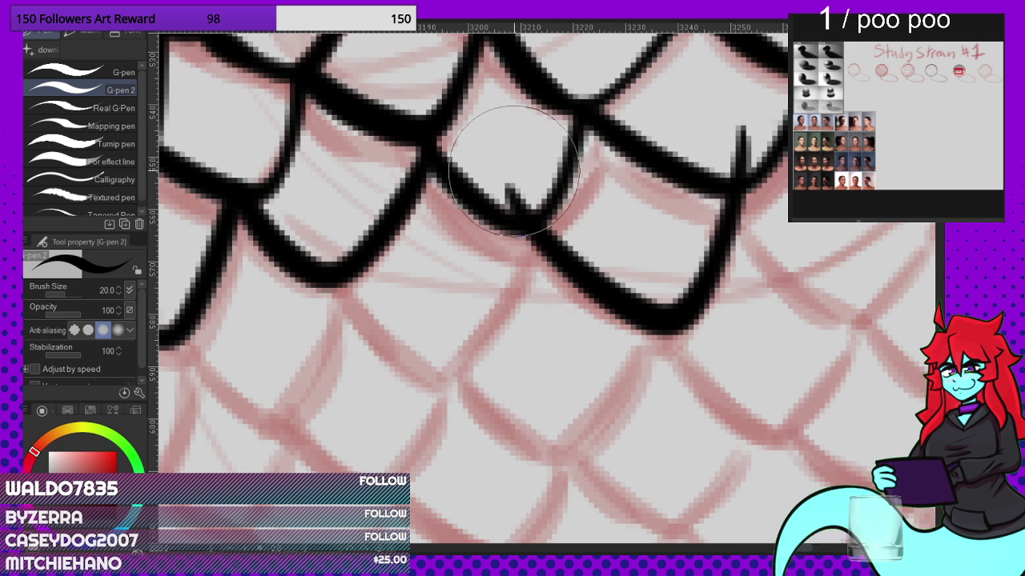
scroll(704, 198, "down", 1)
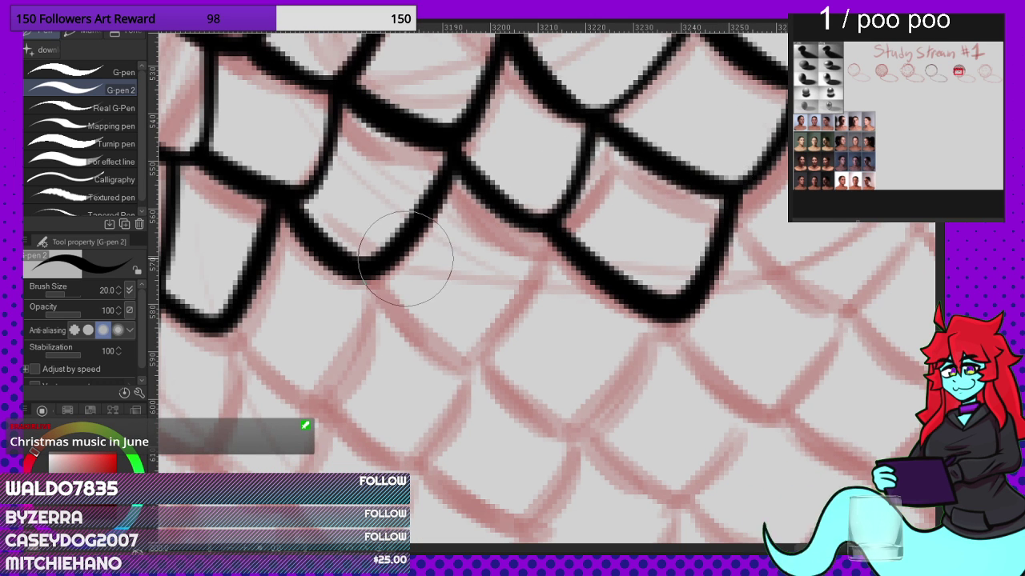
scroll(338, 217, "up", 1)
mouse_move(339, 217)
left_mouse_down()
mouse_move(387, 303)
mouse_move(457, 365)
mouse_move(477, 367)
mouse_move(528, 317)
mouse_move(564, 232)
left_mouse_up()
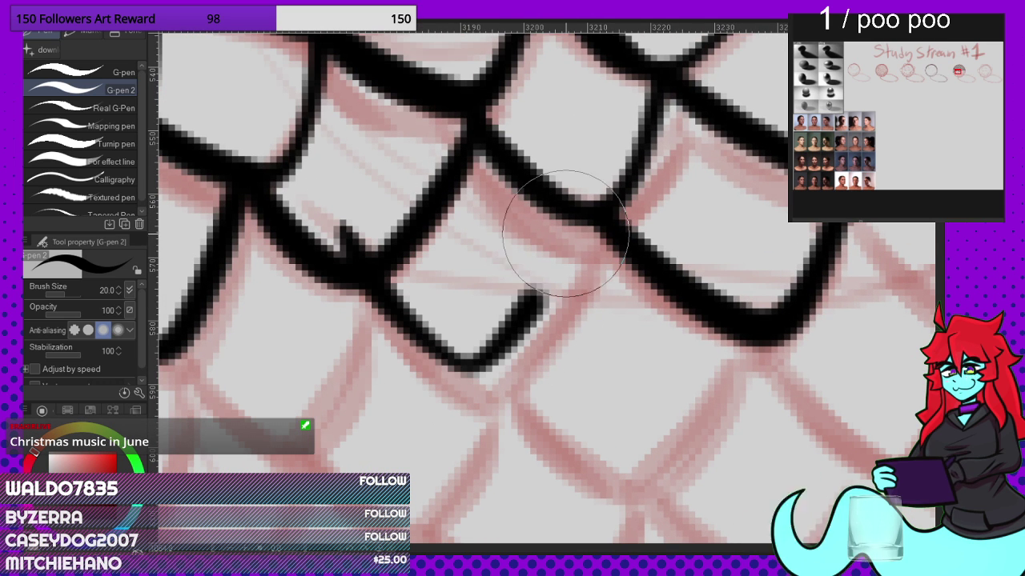
key("ctrl+z")
mouse_move(337, 206)
left_mouse_down()
mouse_move(403, 325)
mouse_move(492, 406)
mouse_move(547, 349)
mouse_move(600, 202)
mouse_move(601, 135)
left_mouse_up()
key("ctrl+z")
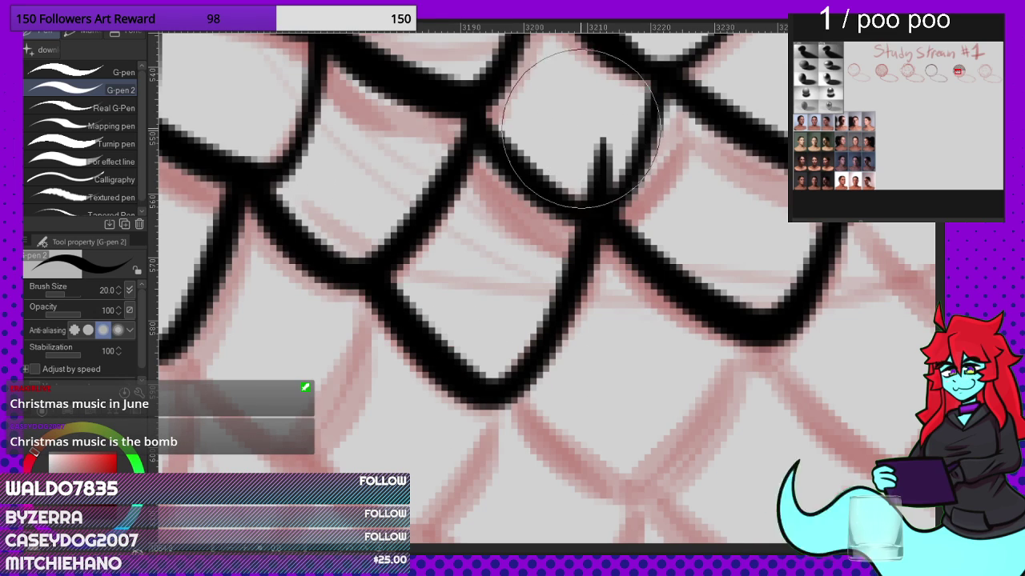
scroll(601, 155, "down", 10)
scroll(621, 171, "up", 9)
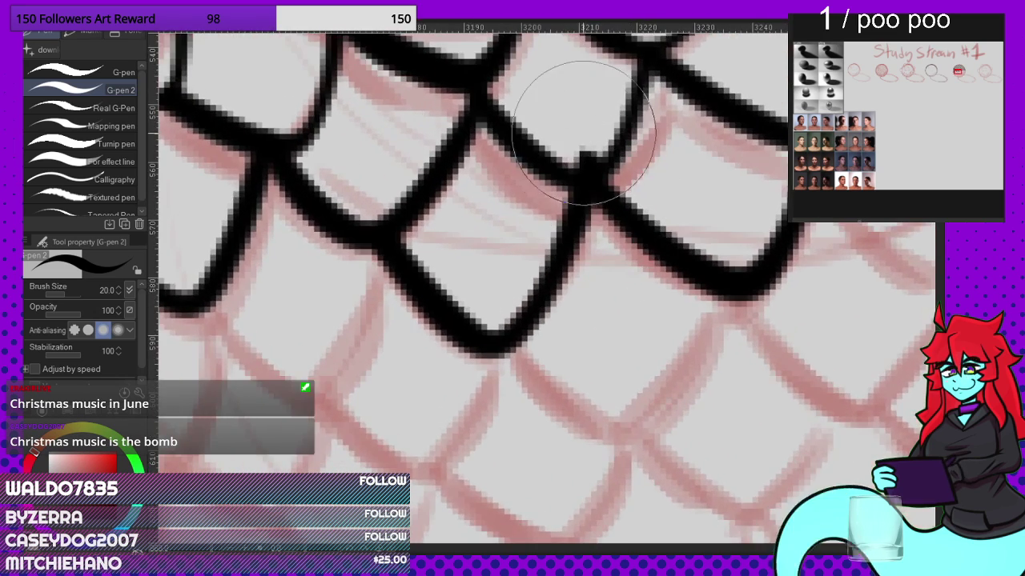
scroll(582, 138, "down", 4)
scroll(699, 291, "up", 4)
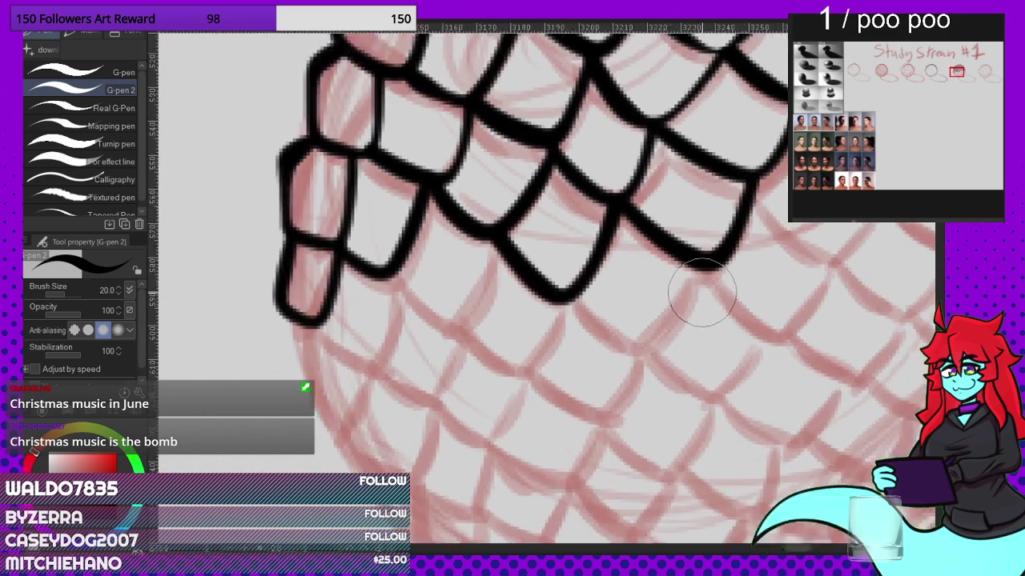
Step: Ink the next scale of the lower row toward the left edge and remove the line end overshooting into the scale above
scroll(480, 308, "down", 2)
scroll(400, 309, "up", 3)
mouse_move(340, 228)
left_mouse_down()
mouse_move(399, 336)
mouse_move(508, 418)
mouse_move(567, 403)
mouse_move(616, 216)
left_mouse_up()
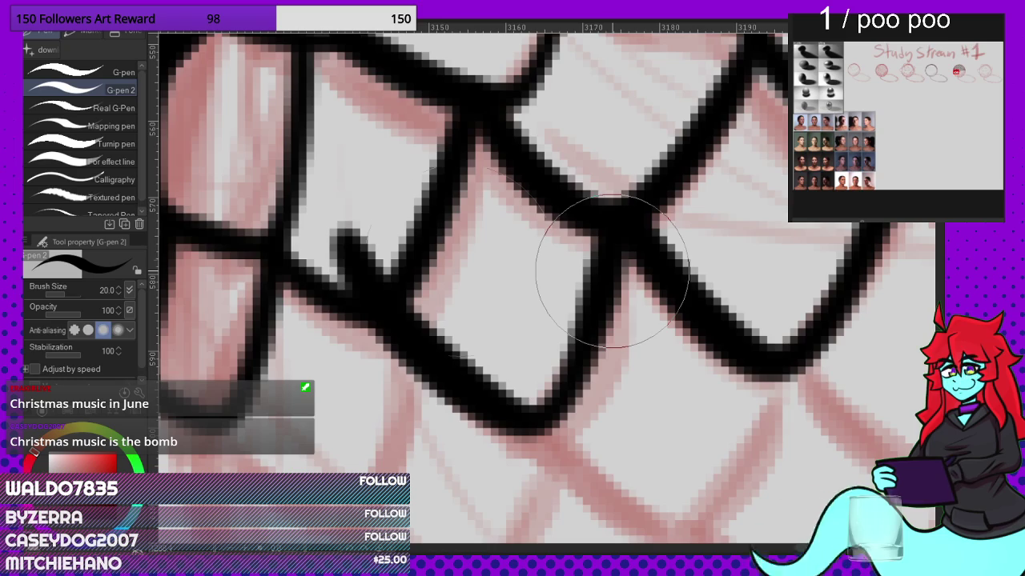
scroll(378, 238, "down", 5)
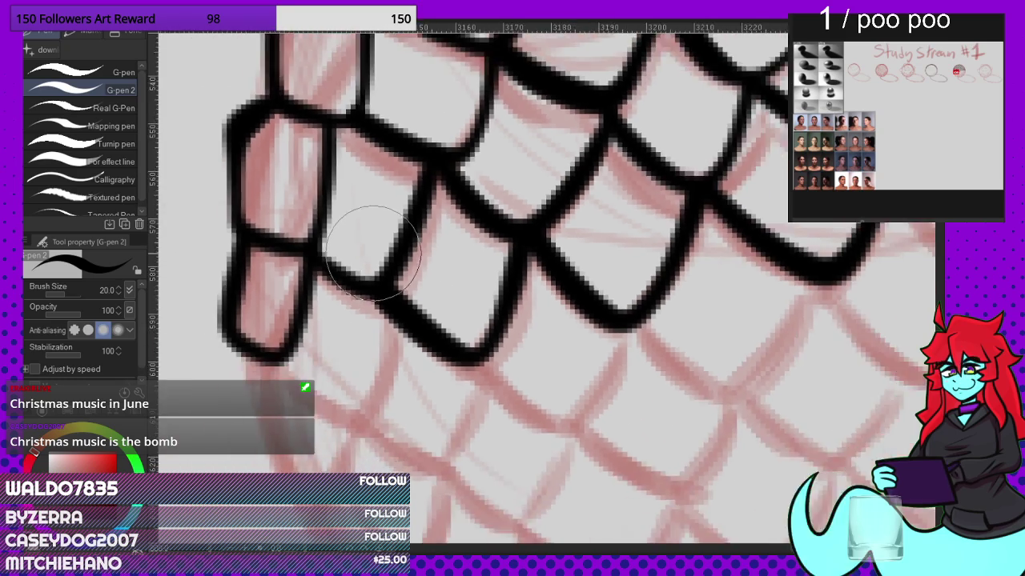
Step: Extend the lower row to the right with one more inked scale and clean up its overshooting line ends
scroll(429, 238, "up", 5)
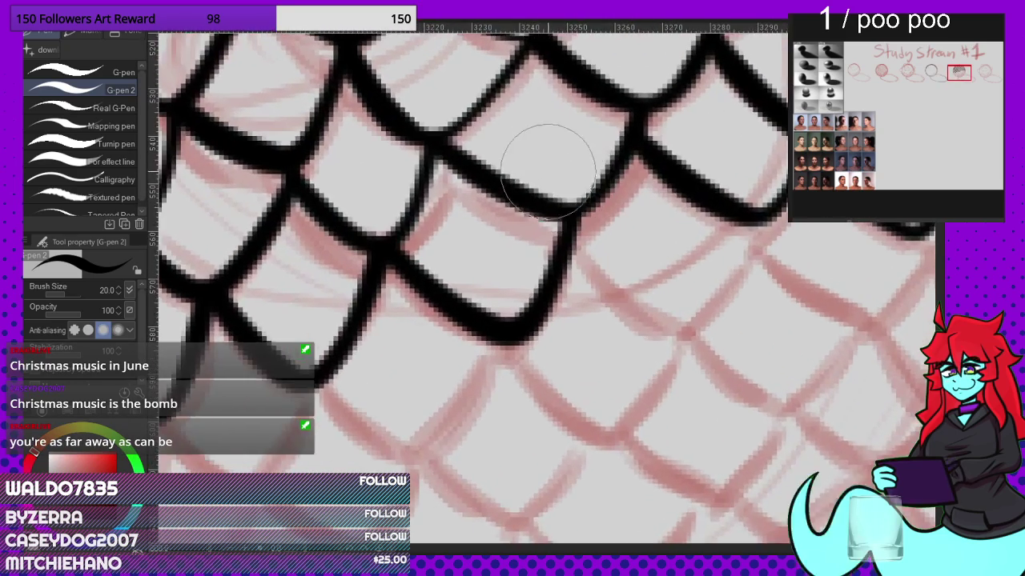
left_click_drag(546, 167, 632, 281)
mouse_move(665, 312)
left_mouse_down()
mouse_move(702, 311)
mouse_move(760, 186)
mouse_move(752, 159)
left_mouse_up()
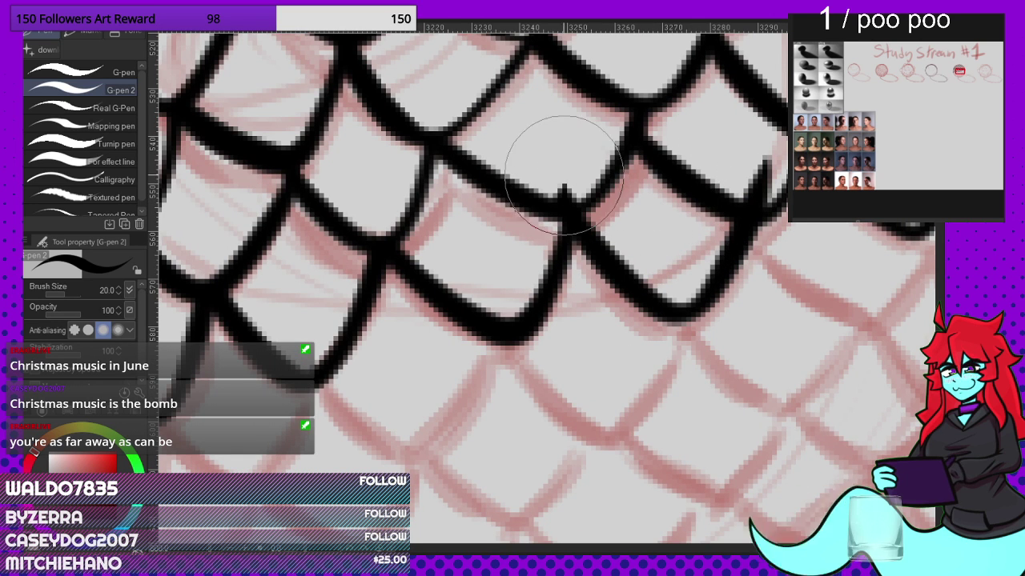
scroll(729, 164, "down", 4)
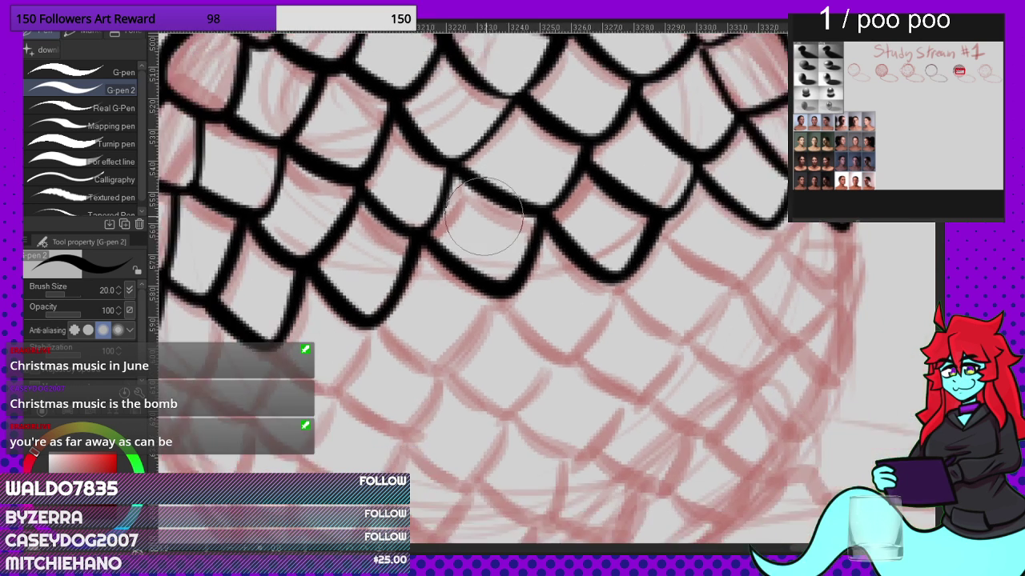
Step: Ink another scale of the lower row toward the sphere's right edge, redoing the first stroke, and clean up its overshooting line ends
scroll(503, 217, "up", 2)
scroll(490, 204, "up", 4)
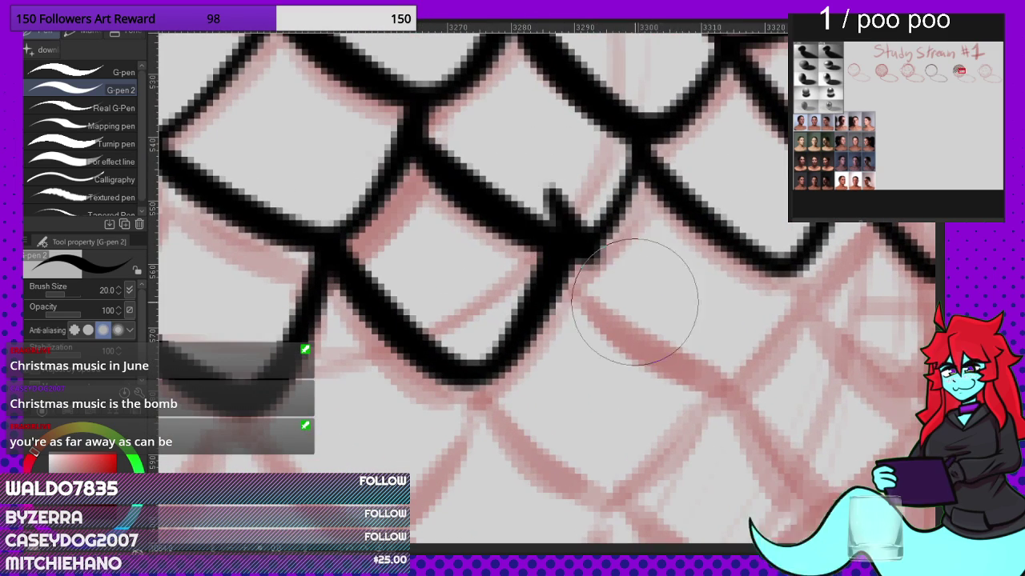
mouse_move(634, 303)
left_mouse_down()
mouse_move(701, 358)
mouse_move(738, 370)
mouse_move(779, 272)
left_mouse_up()
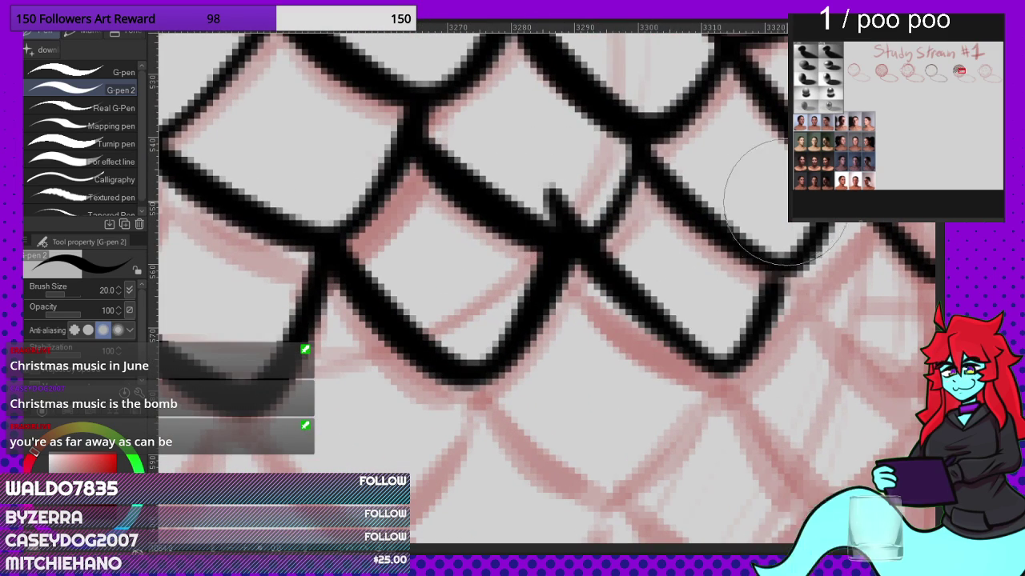
key("ctrl+z")
mouse_move(555, 175)
left_mouse_down()
mouse_move(700, 361)
mouse_move(774, 174)
left_mouse_up()
scroll(552, 184, "down", 3)
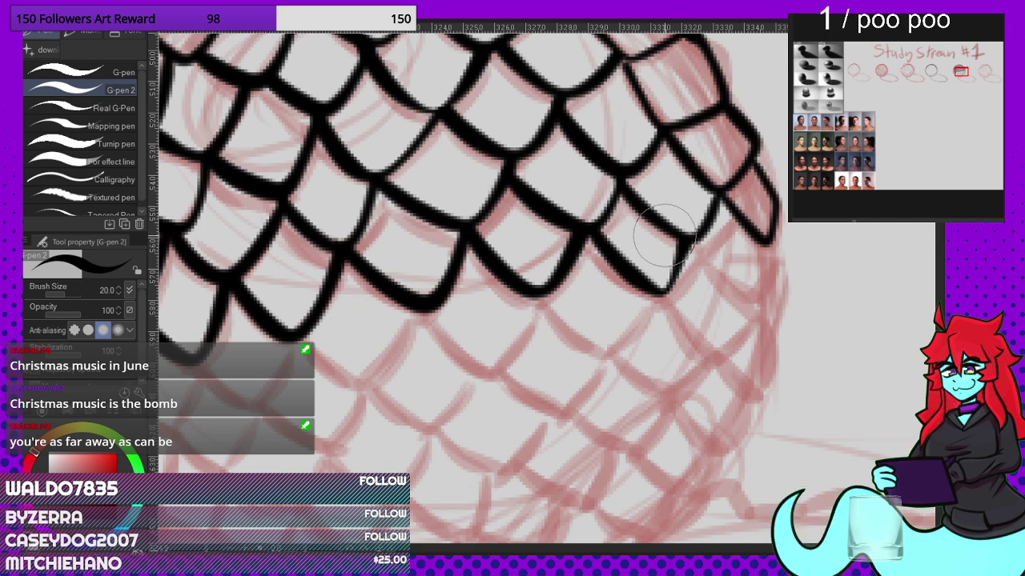
Step: Ink the last scale of the row against the right edge and remove the line end overshooting into the scale above
scroll(662, 230, "up", 3)
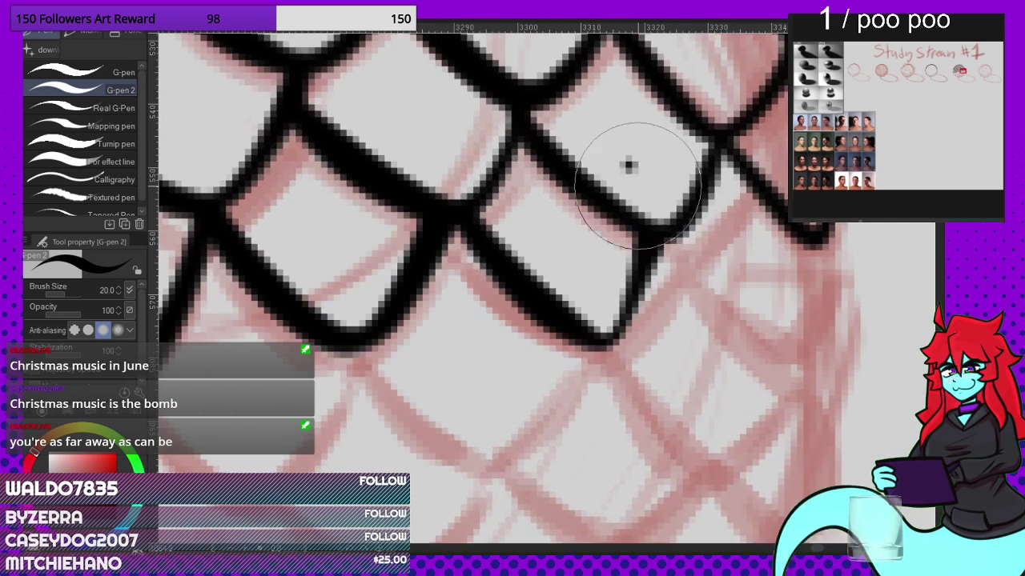
mouse_move(629, 166)
left_mouse_down()
mouse_move(721, 299)
mouse_move(784, 340)
mouse_move(803, 292)
left_mouse_up()
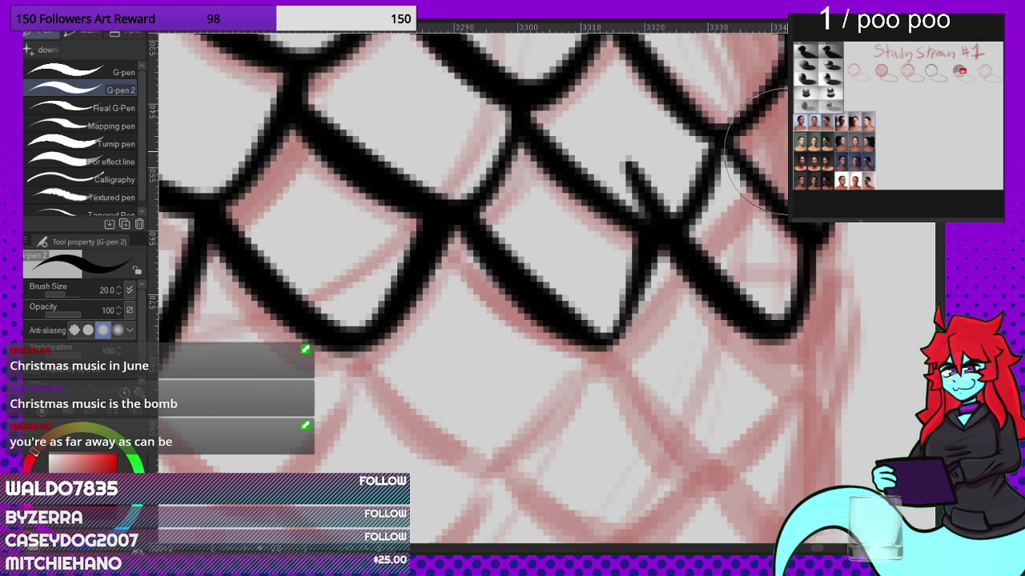
left_click_drag(628, 167, 656, 206)
scroll(801, 184, "down", 4)
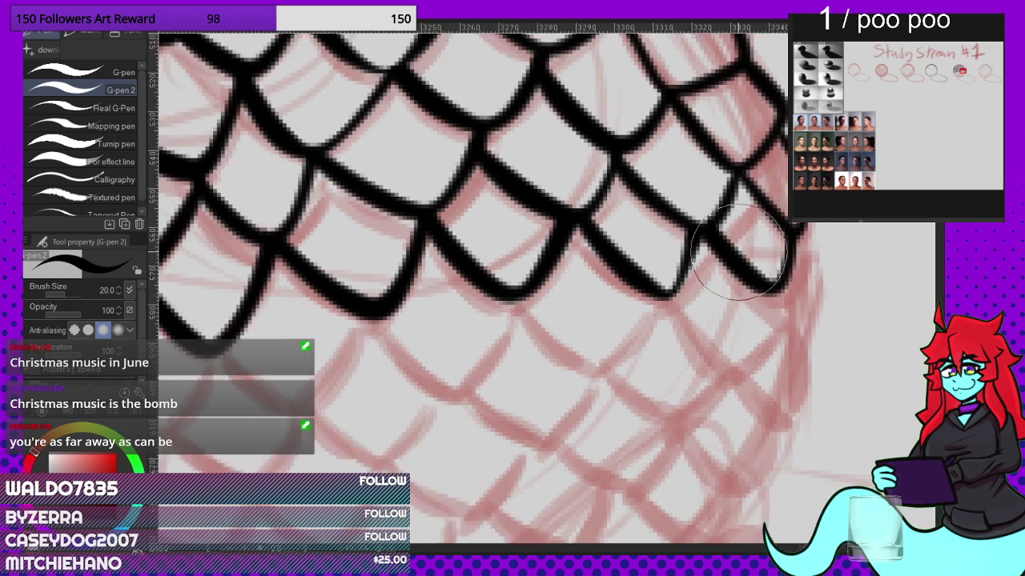
Step: Ink a scale of the next row down on the sphere's left side and erase both overshooting line ends
scroll(521, 341, "up", 2)
scroll(521, 341, "up", 4)
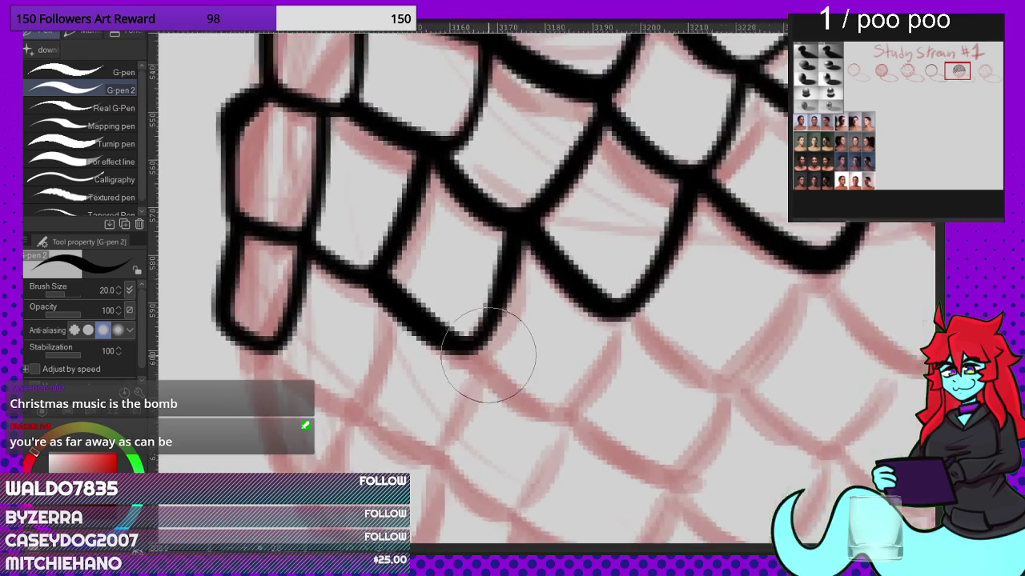
mouse_move(441, 295)
left_mouse_down()
mouse_move(495, 373)
mouse_move(621, 459)
mouse_move(657, 453)
mouse_move(708, 342)
mouse_move(736, 188)
left_mouse_up()
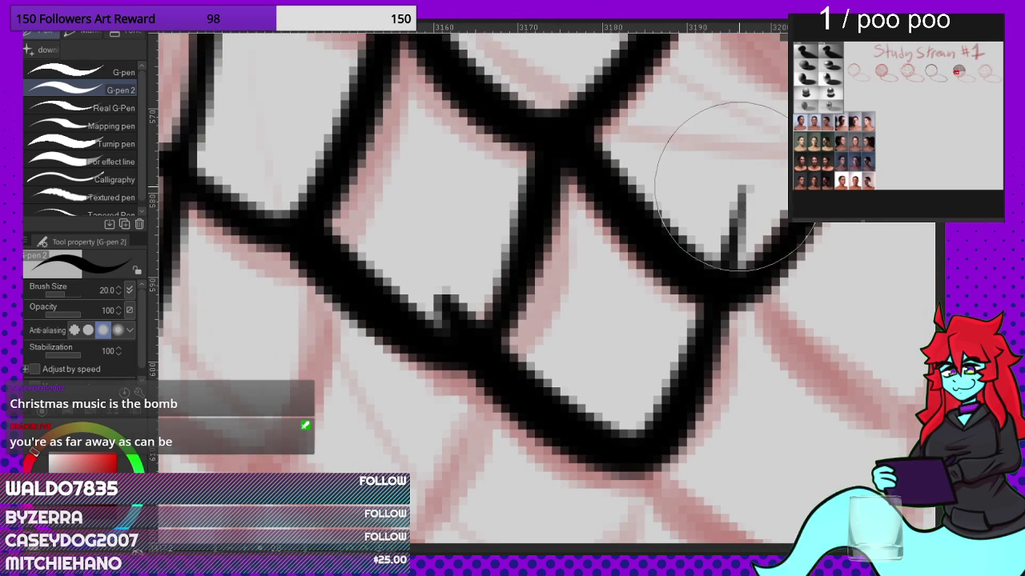
left_click_drag(442, 262, 479, 303)
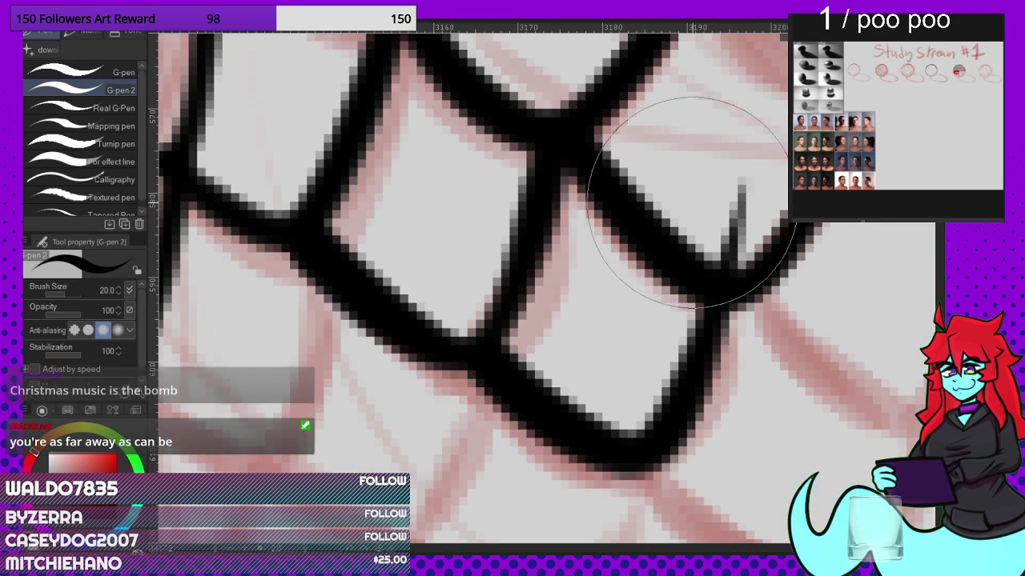
left_click_drag(707, 174, 721, 240)
scroll(470, 276, "down", 2)
scroll(470, 279, "down", 2)
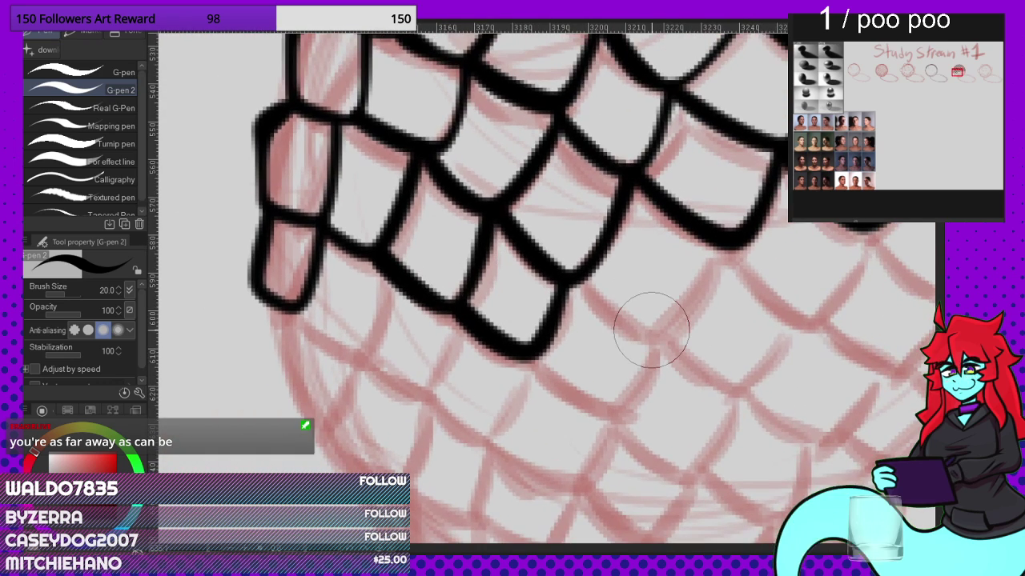
Step: Ink a thinner-lined scale to the right of the new lower-left one and clean up its overshooting line ends
scroll(651, 330, "up", 3)
mouse_move(522, 230)
left_mouse_down()
mouse_move(578, 308)
mouse_move(675, 370)
mouse_move(742, 282)
mouse_move(768, 197)
mouse_move(768, 166)
left_mouse_up()
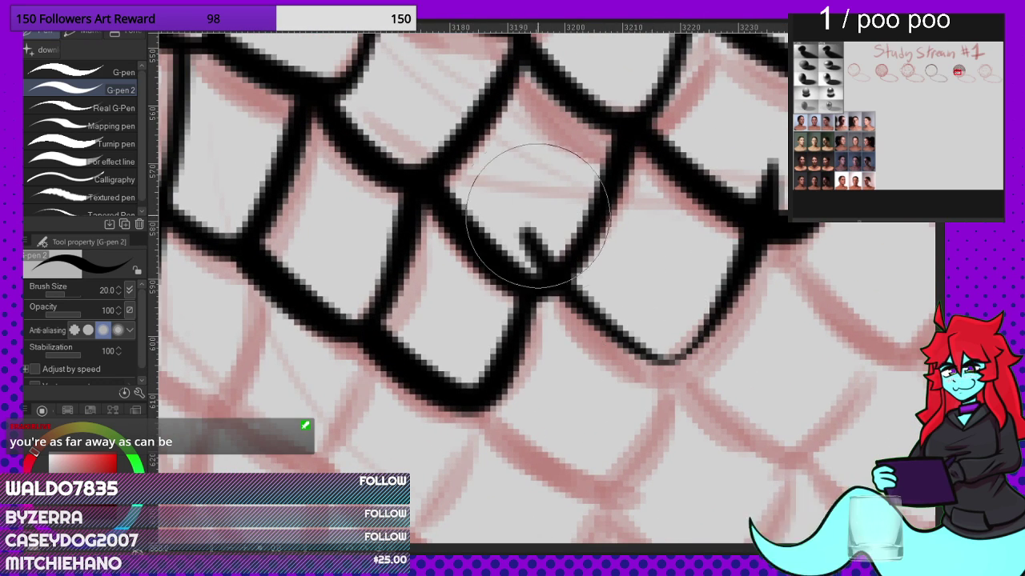
scroll(538, 214, "down", 2)
scroll(553, 268, "down", 3)
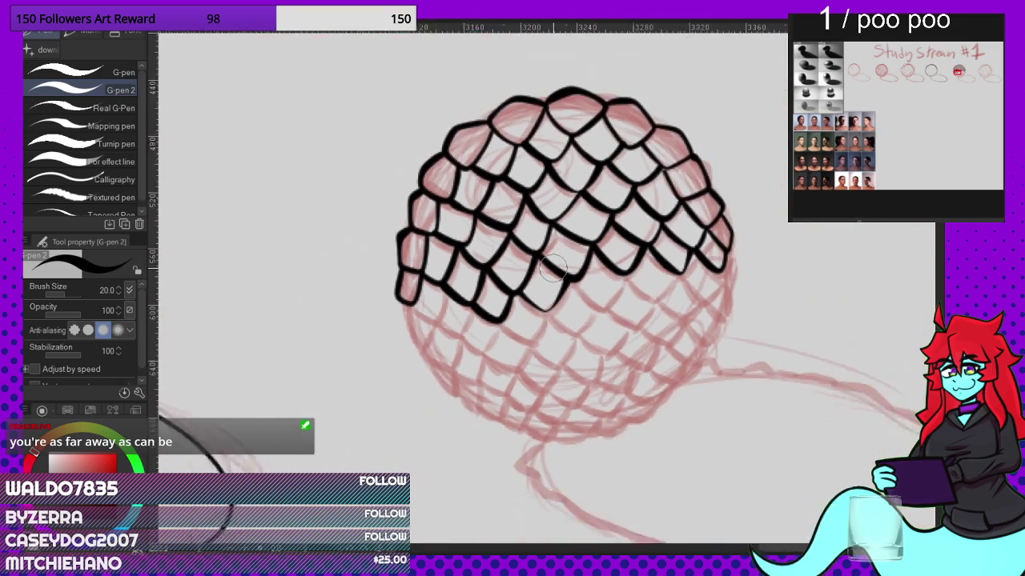
Step: Continue the new row near the sphere's centre with a heavily lined scale, replacing the first stroke and clearing the overshooting ends
scroll(552, 268, "down", 1)
scroll(552, 268, "up", 5)
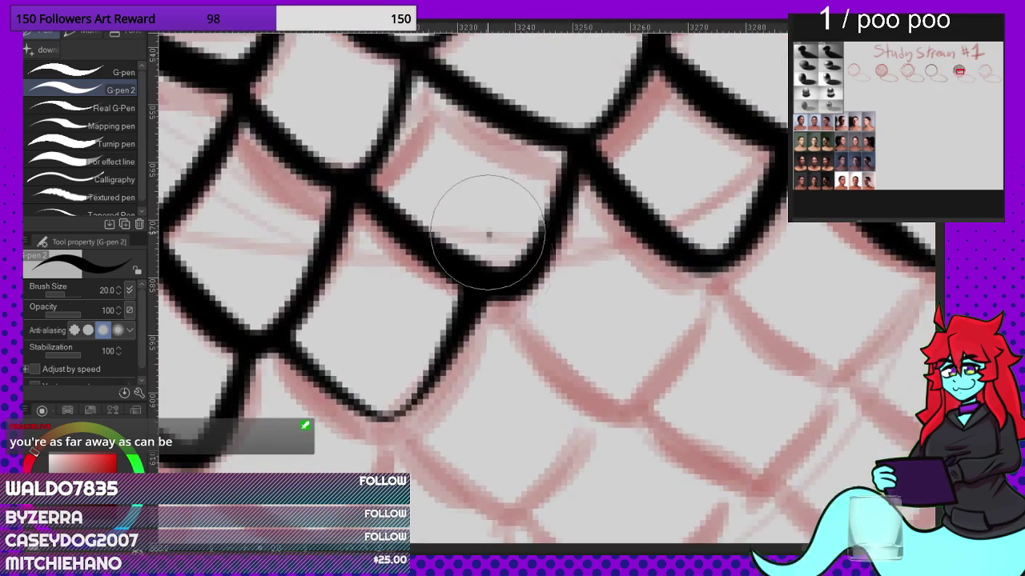
left_click_drag(489, 236, 589, 369)
key("ctrl+z")
mouse_move(480, 224)
left_mouse_down()
mouse_move(530, 321)
mouse_move(595, 382)
mouse_move(656, 398)
mouse_move(689, 325)
mouse_move(712, 160)
left_mouse_up()
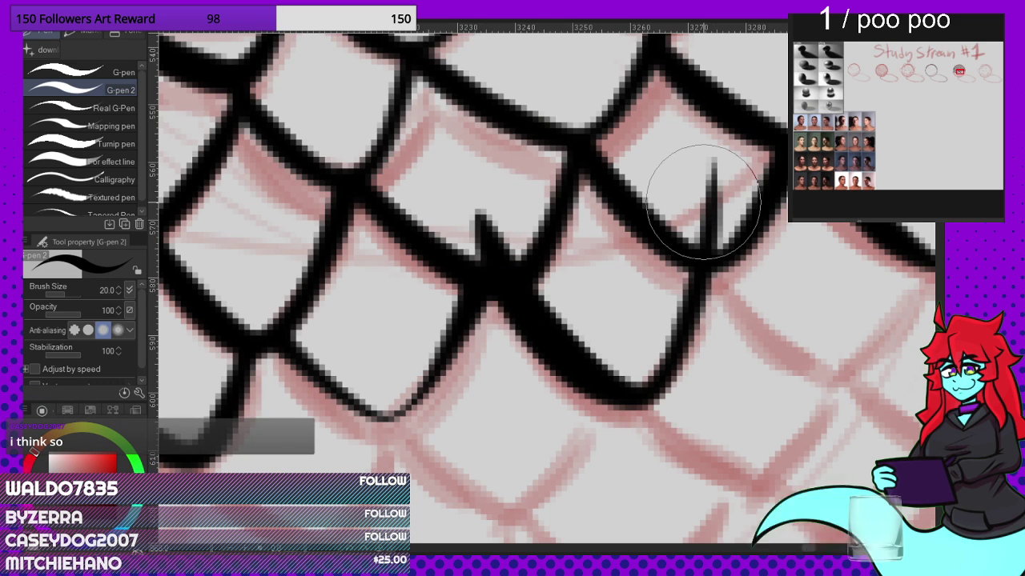
scroll(549, 171, "down", 4)
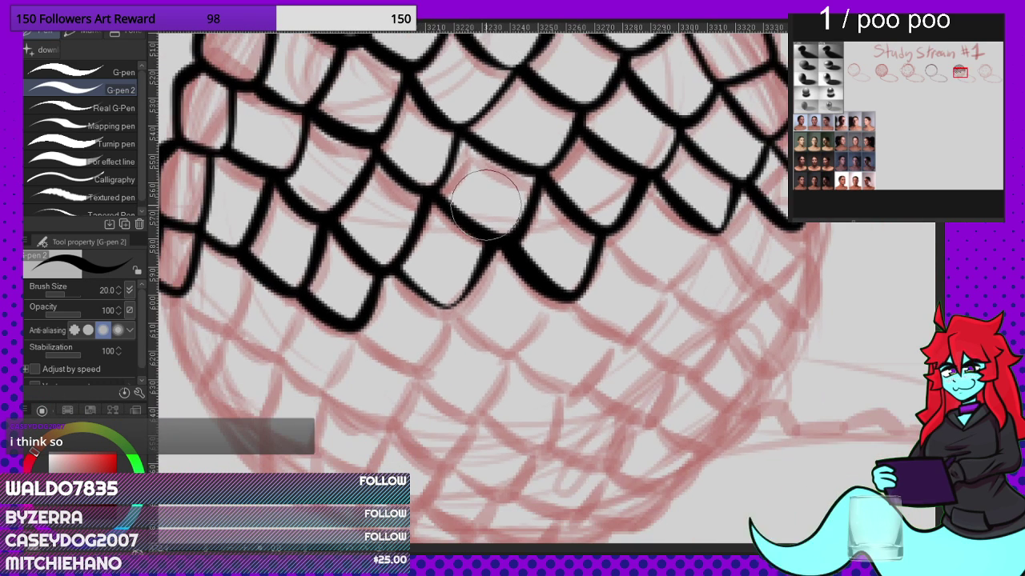
Step: Ink two more scales of the new row toward the right edge and clean up their overshooting line ends
scroll(485, 204, "up", 5)
mouse_move(560, 171)
left_mouse_down()
mouse_move(600, 264)
mouse_move(692, 361)
mouse_move(728, 353)
mouse_move(785, 249)
mouse_move(764, 172)
left_mouse_up()
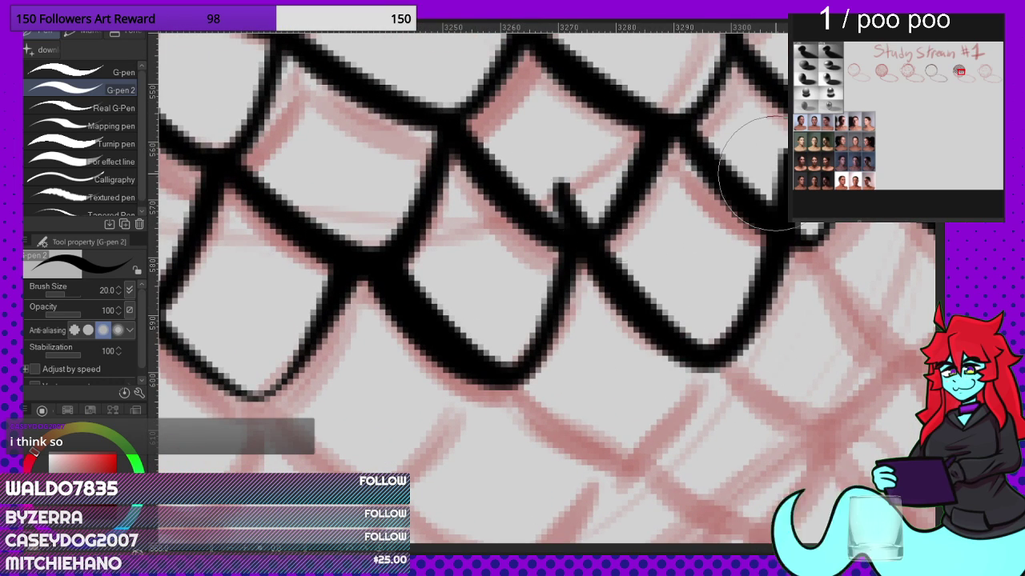
scroll(558, 199, "down", 3)
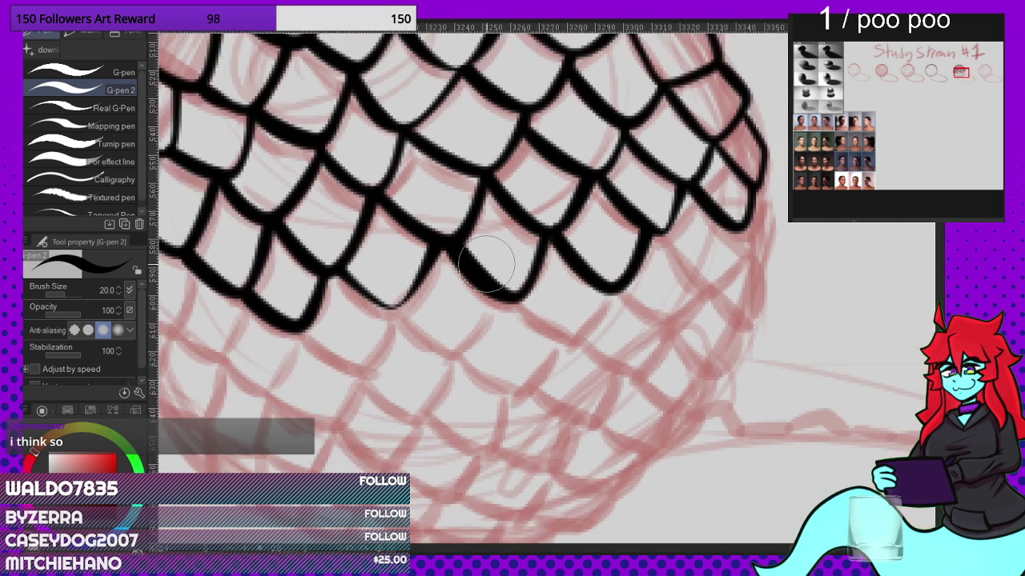
scroll(486, 263, "up", 3)
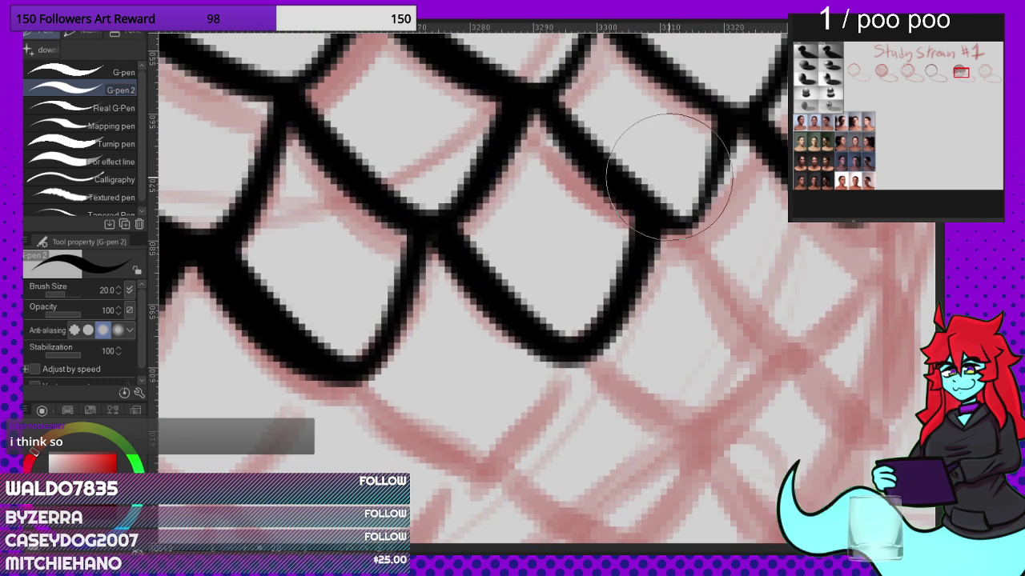
mouse_move(656, 164)
left_mouse_down()
mouse_move(701, 249)
mouse_move(786, 333)
mouse_move(816, 320)
left_mouse_up()
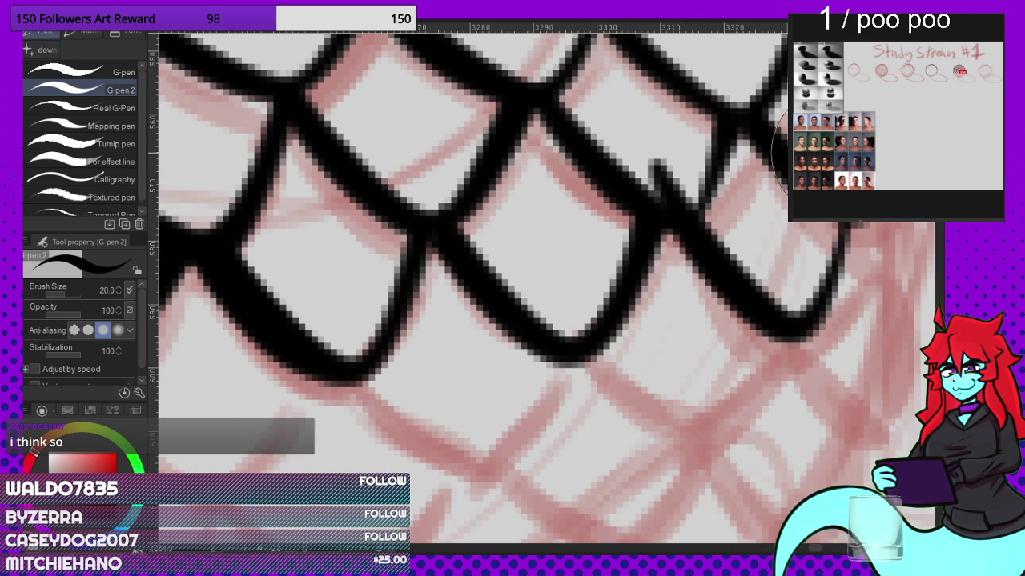
left_click_drag(627, 157, 674, 175)
scroll(769, 128, "down", 3)
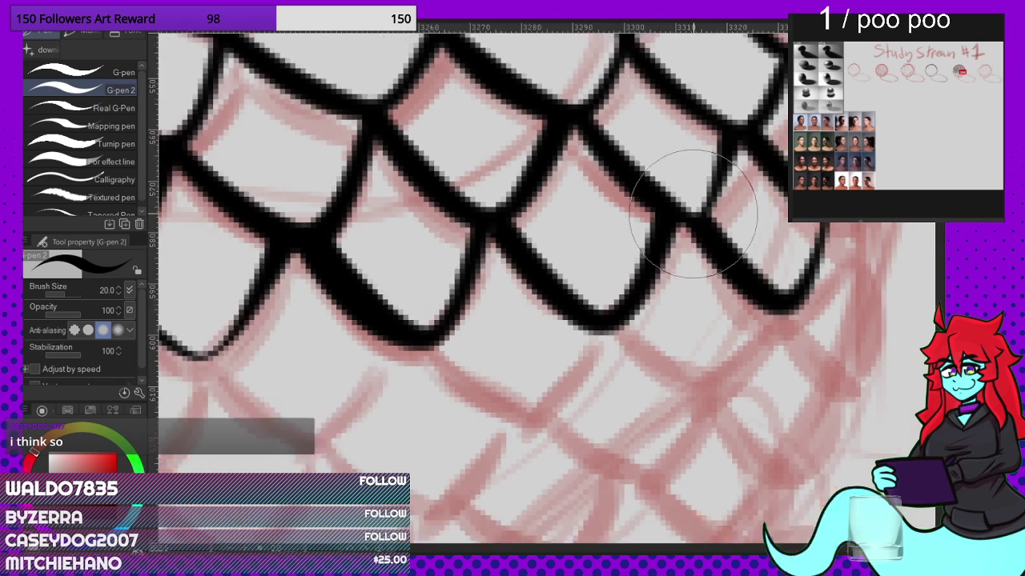
Step: Ink a small narrow scale beneath the lowest one on the sphere's right edge to end the row
scroll(708, 280, "up", 3)
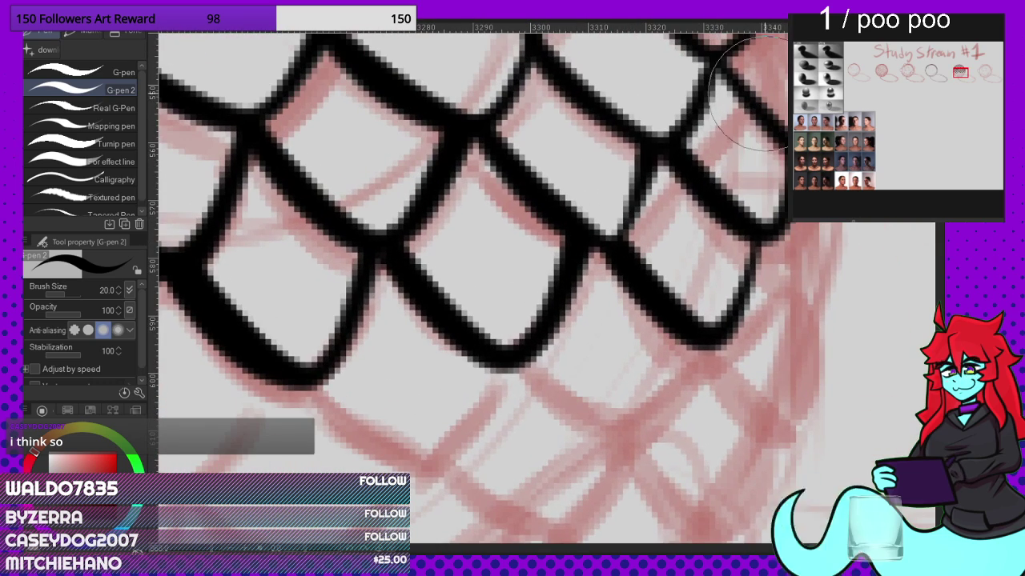
mouse_move(740, 200)
left_mouse_down()
mouse_move(841, 288)
mouse_move(841, 240)
left_mouse_up()
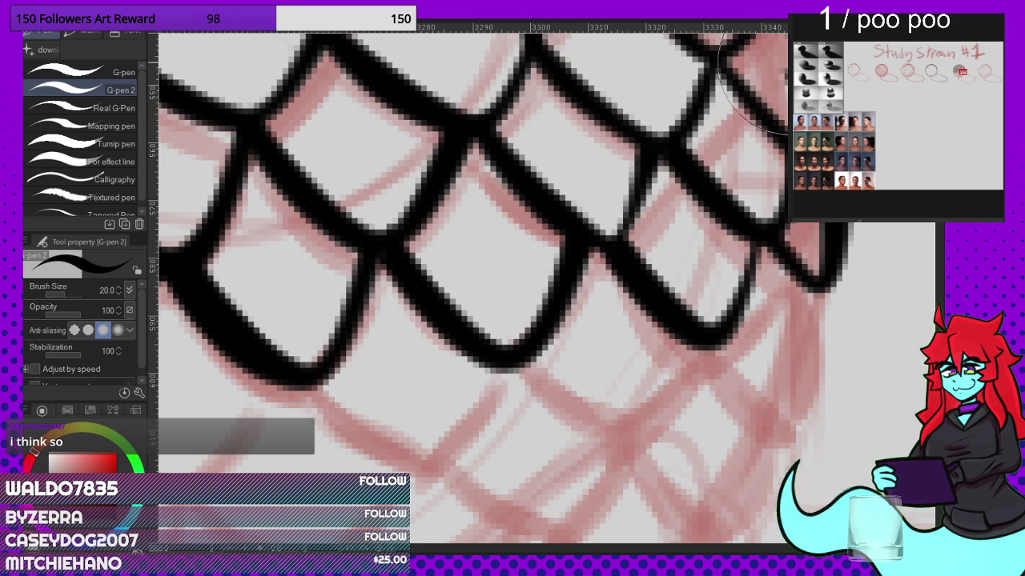
scroll(800, 200, "down", 6)
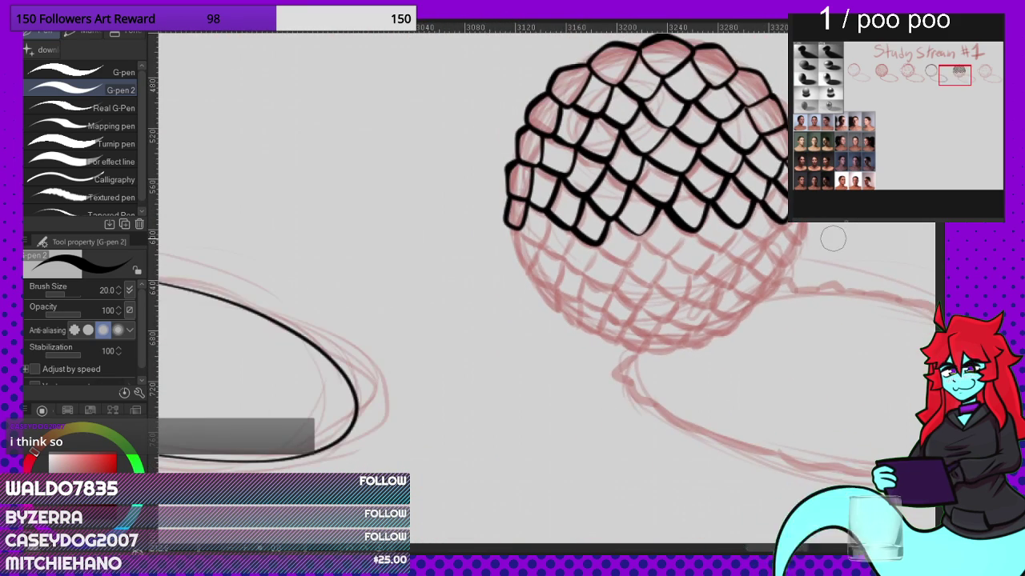
Step: Ink the missing scale beside the lowest narrow one on the left edge and clean up its overshooting line ends
scroll(832, 238, "up", 3)
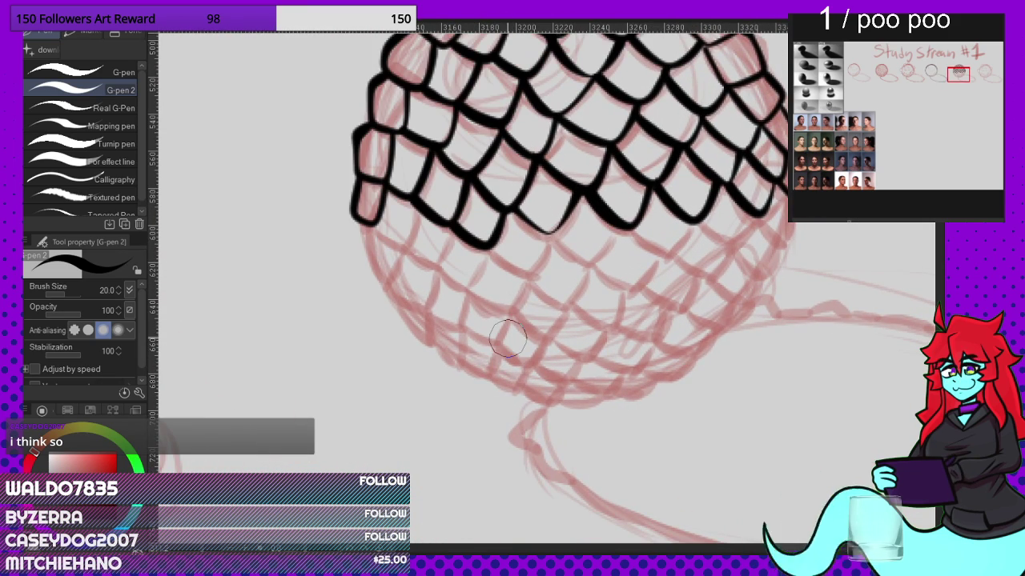
scroll(376, 168, "up", 8)
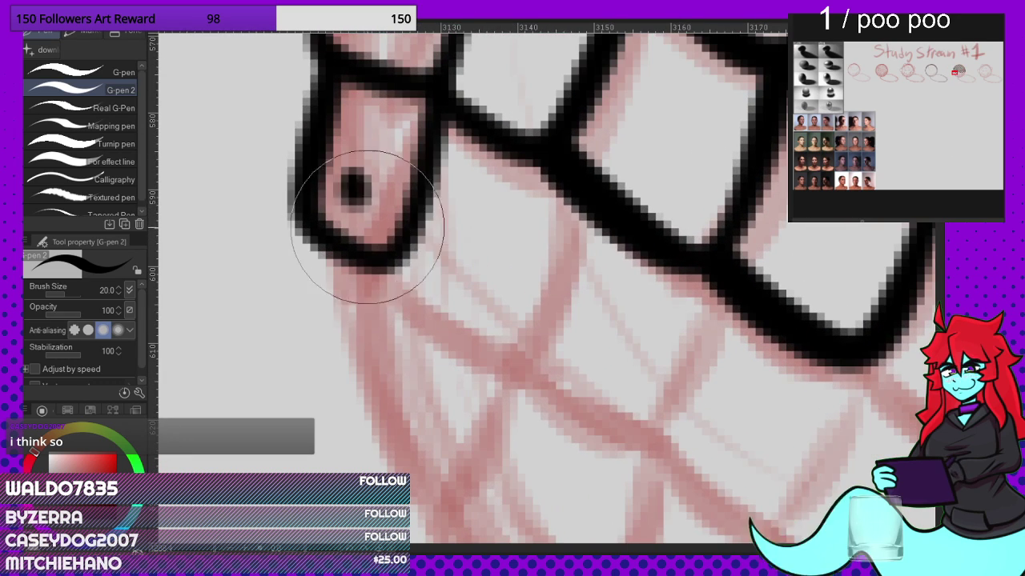
mouse_move(367, 227)
left_mouse_down()
mouse_move(450, 310)
mouse_move(527, 349)
mouse_move(552, 332)
mouse_move(573, 228)
mouse_move(564, 160)
left_mouse_up()
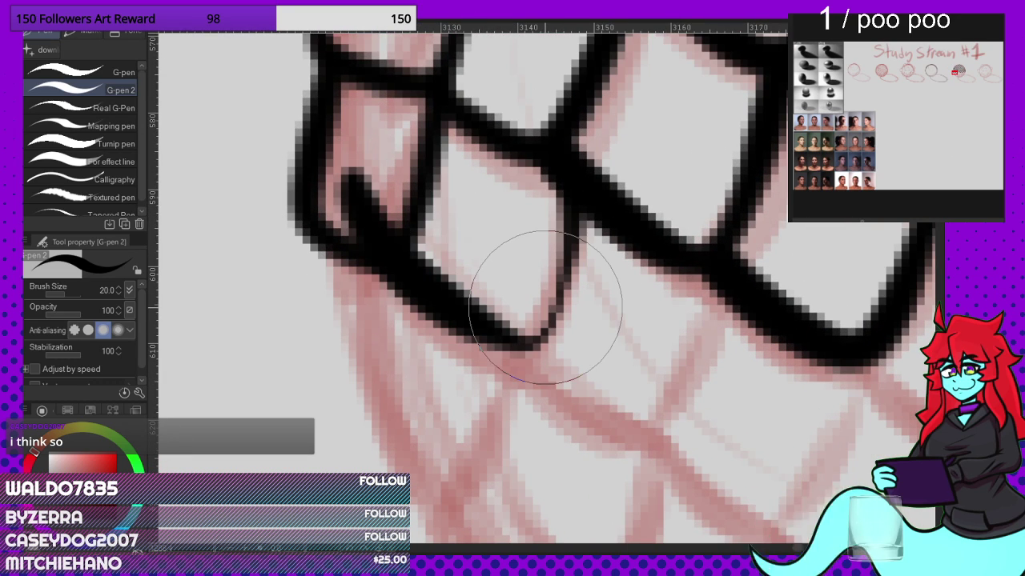
scroll(380, 192, "down", 5)
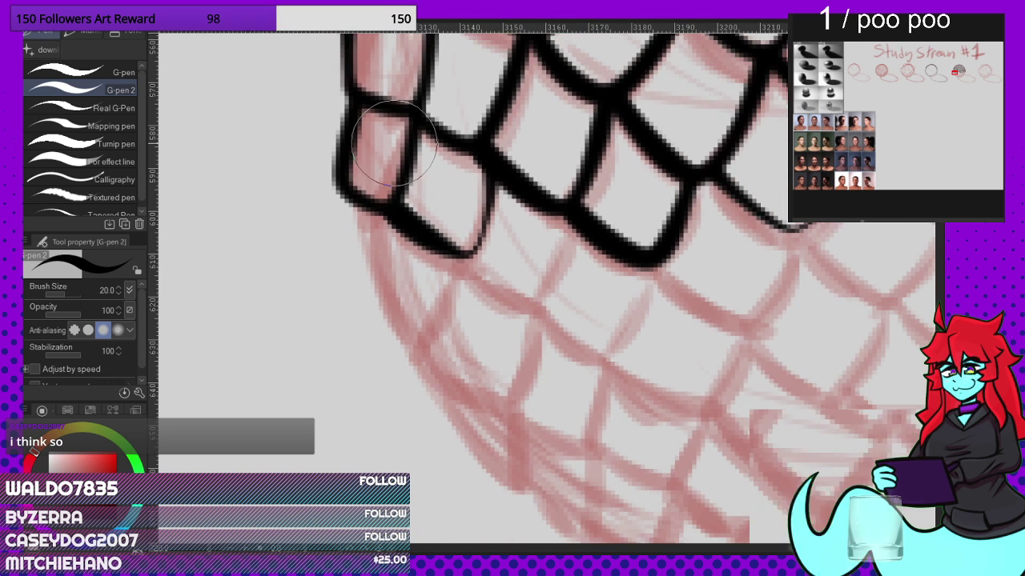
Step: Ink a pointed scale beneath the lowest one on the left edge and remove the line end overshooting above it
scroll(352, 230, "up", 2)
scroll(352, 229, "up", 3)
mouse_move(329, 48)
left_mouse_down()
mouse_move(384, 411)
mouse_move(461, 358)
mouse_move(476, 244)
left_mouse_up()
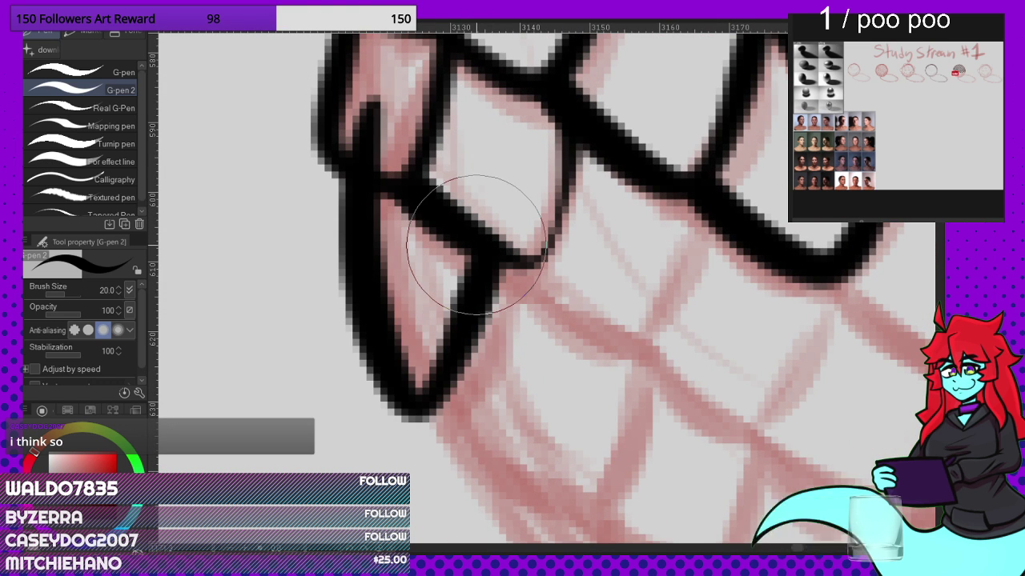
scroll(370, 228, "down", 3)
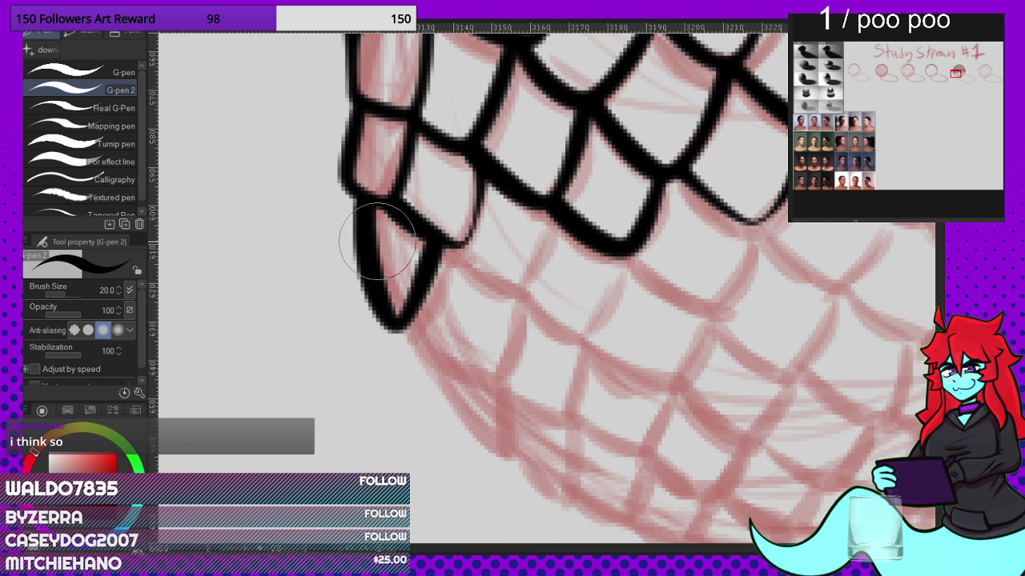
Step: Ink the scale next to the pointed left-edge one, clean up its overshooting end, and thicken the thin side line above it
scroll(499, 230, "up", 2)
mouse_move(425, 206)
left_mouse_down()
mouse_move(443, 236)
mouse_move(524, 315)
mouse_move(569, 274)
mouse_move(594, 206)
left_mouse_up()
scroll(534, 216, "down", 3)
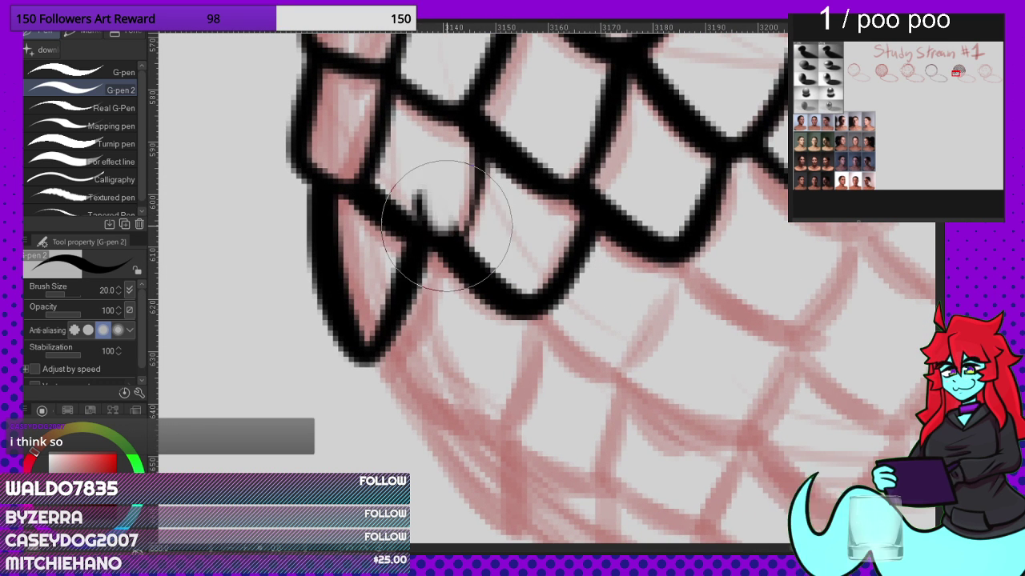
scroll(371, 193, "up", 4)
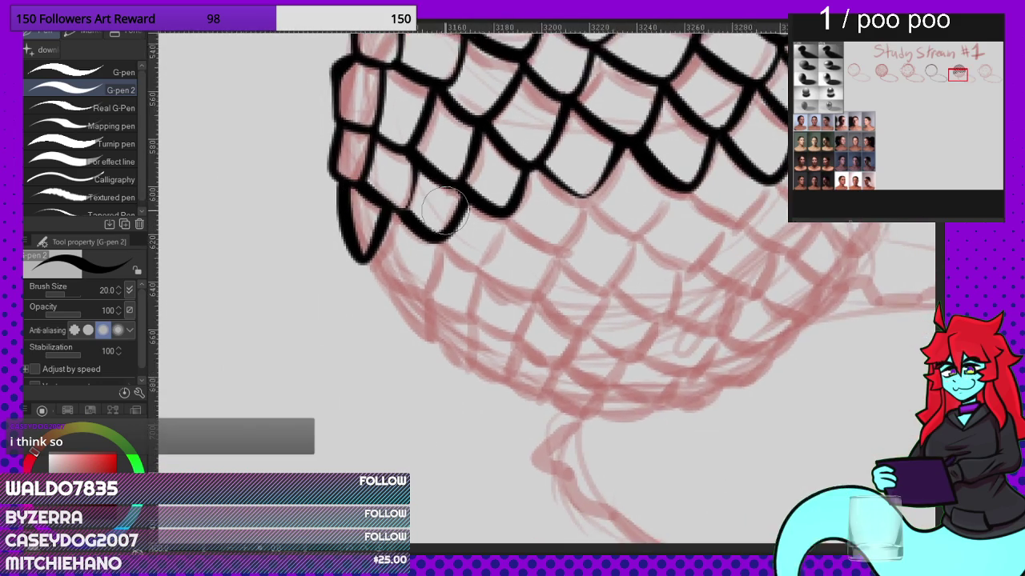
scroll(404, 144, "down", 3)
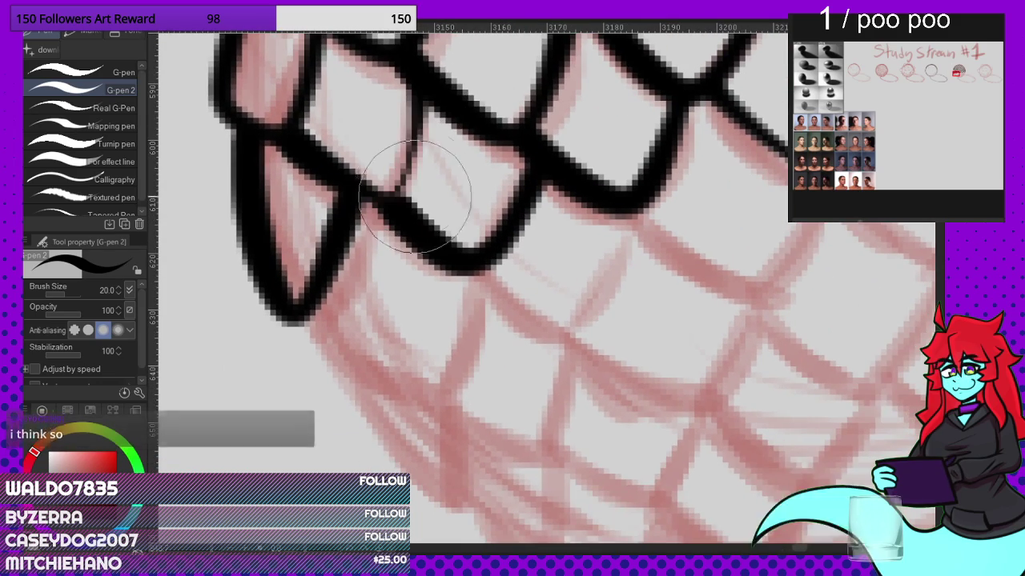
scroll(386, 244, "up", 3)
scroll(386, 242, "down", 2)
scroll(575, 189, "up", 3)
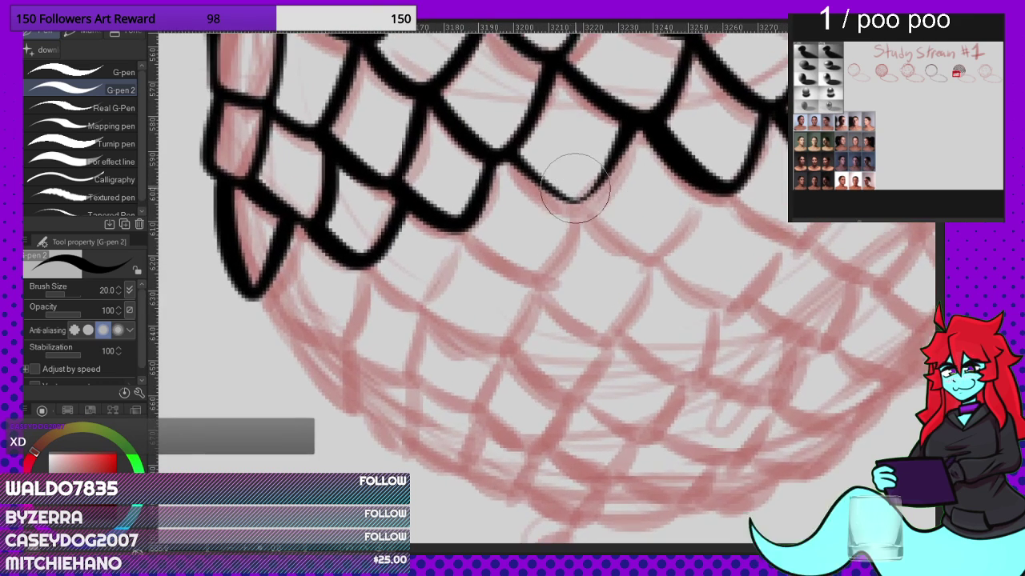
Step: Ink the next scale in the lowest row, remove its overshooting line ends, and thicken the thin side line of the scale above
scroll(513, 141, "up", 2)
mouse_move(393, 172)
left_mouse_down()
mouse_move(415, 220)
mouse_move(540, 312)
mouse_move(591, 323)
mouse_move(640, 168)
mouse_move(634, 97)
left_mouse_up()
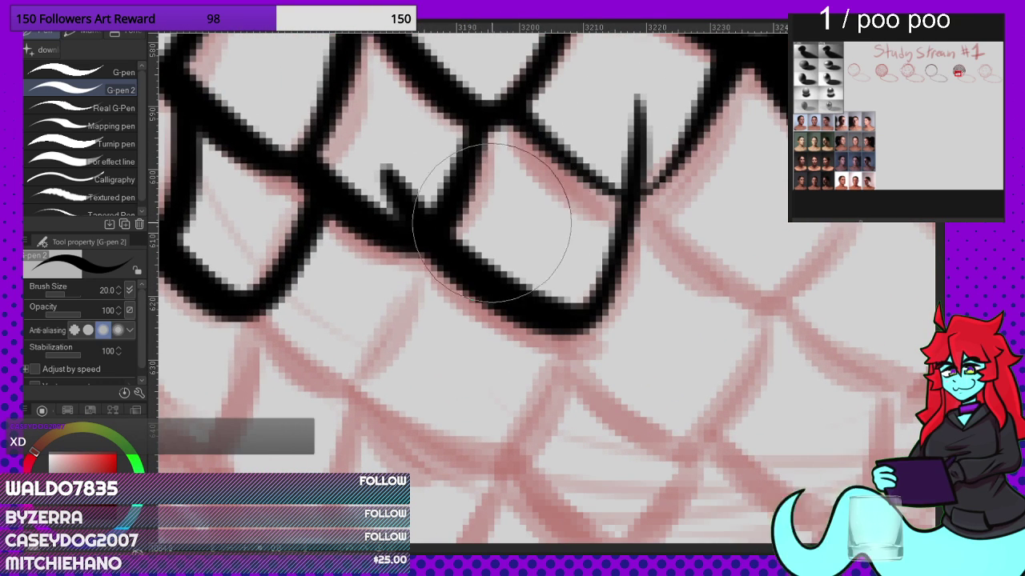
key("ctrl+z")
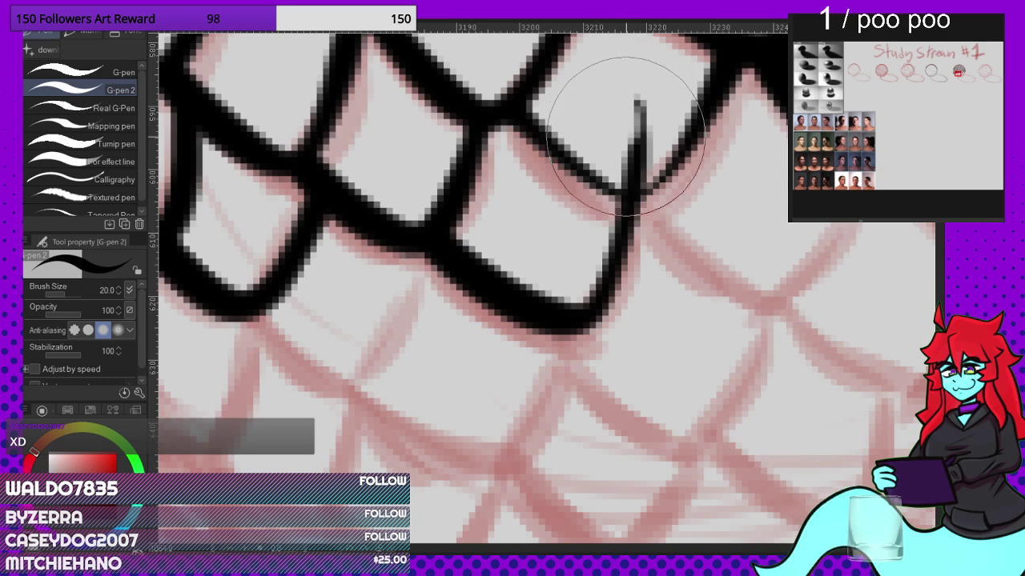
key("ctrl+z")
scroll(536, 289, "down", 2)
scroll(536, 288, "up", 3)
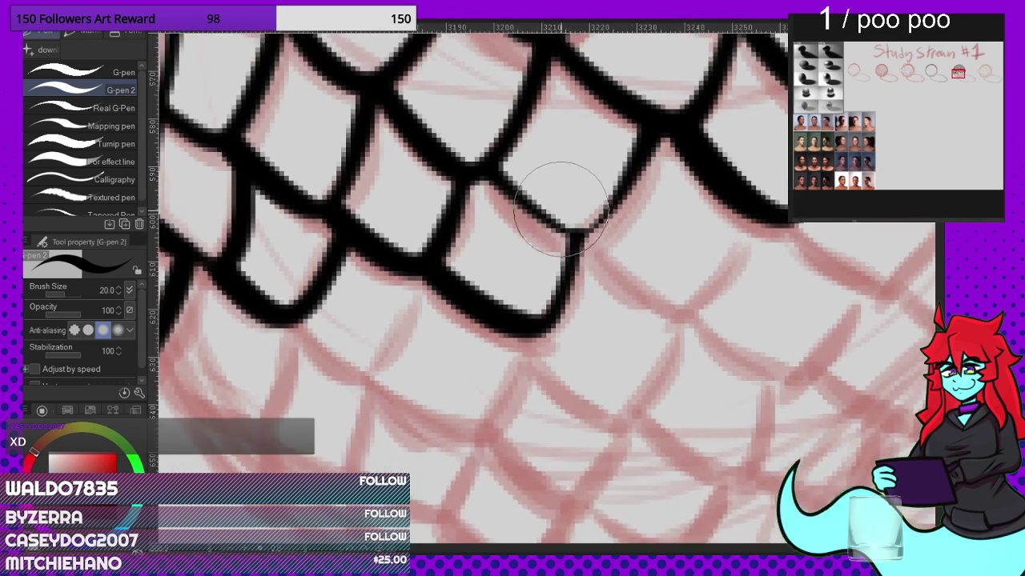
scroll(654, 124, "down", 2)
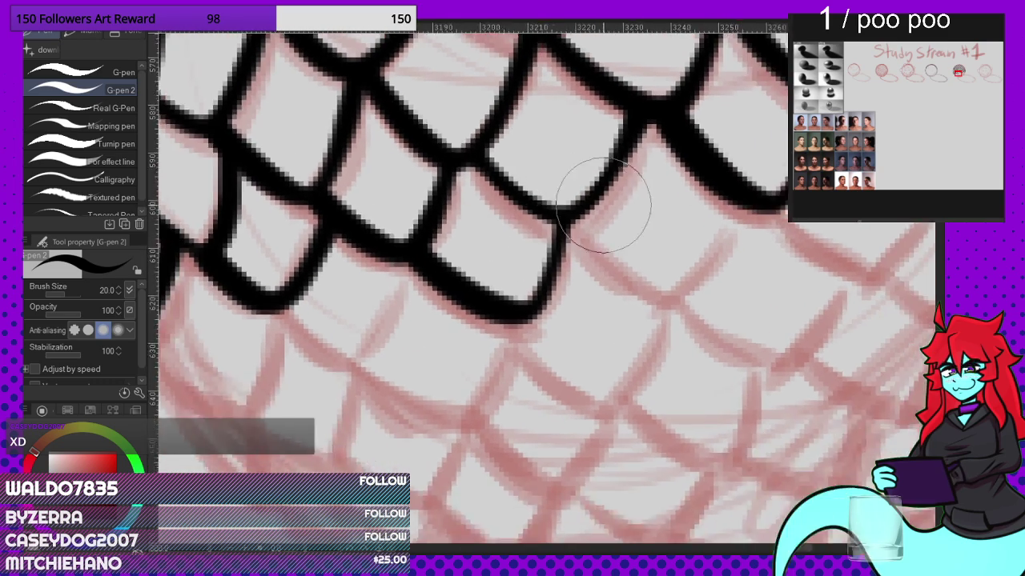
Step: Ink the scale beneath the just-thickened one to continue the row, and remove the line end overshooting into it
scroll(596, 204, "up", 2)
mouse_move(532, 167)
left_mouse_down()
mouse_move(673, 276)
mouse_move(730, 232)
left_mouse_up()
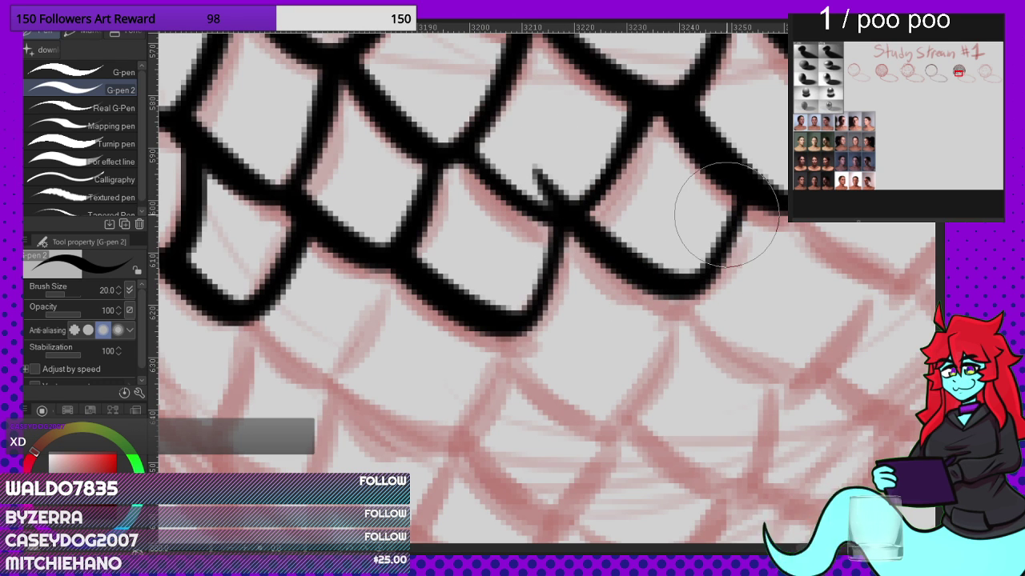
scroll(552, 160, "down", 3)
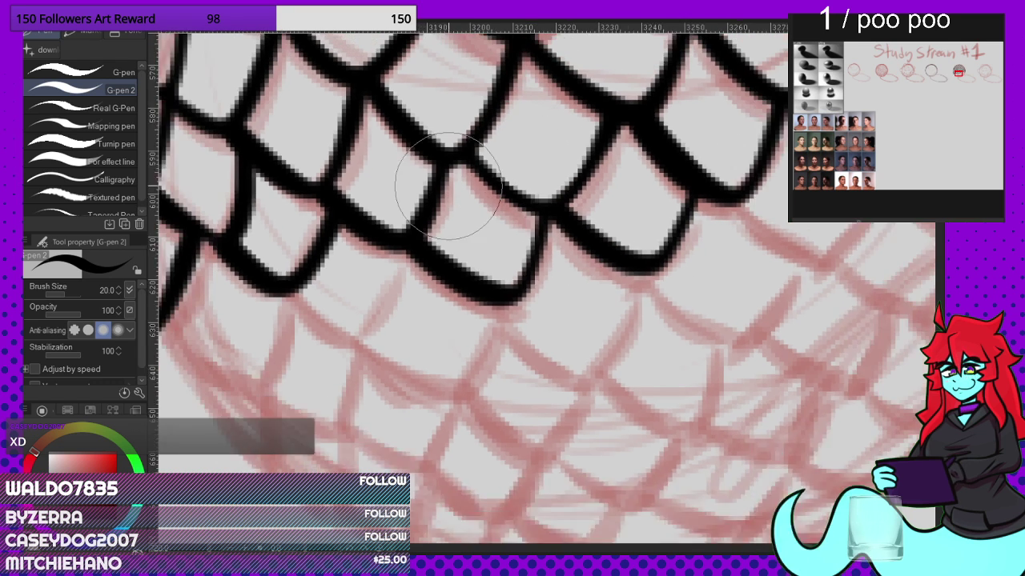
Step: Ink the following scale in the row and clean up both line ends overshooting into the scales above it
scroll(564, 262, "up", 3)
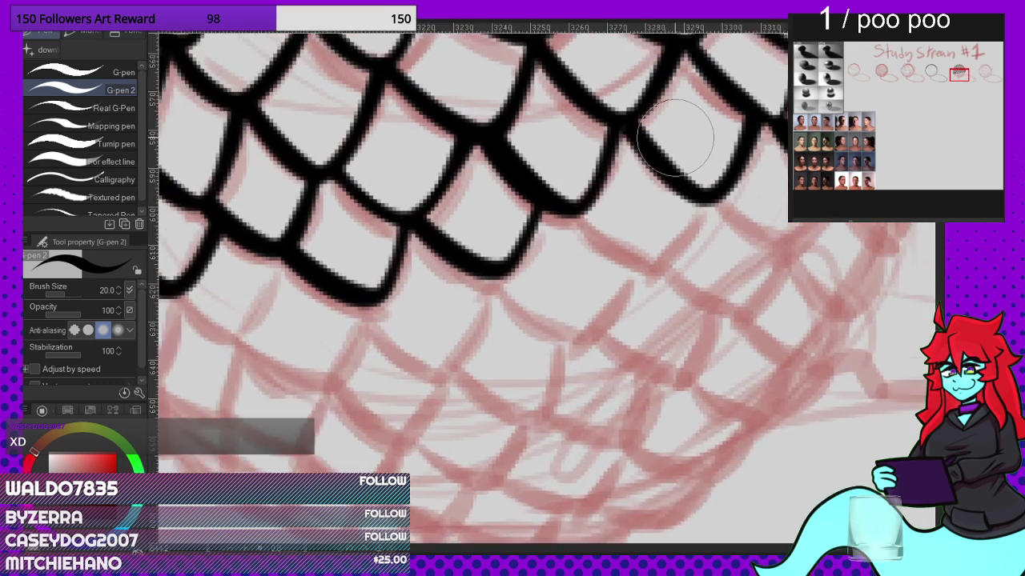
mouse_move(516, 185)
left_mouse_down()
mouse_move(577, 246)
mouse_move(651, 293)
left_mouse_up()
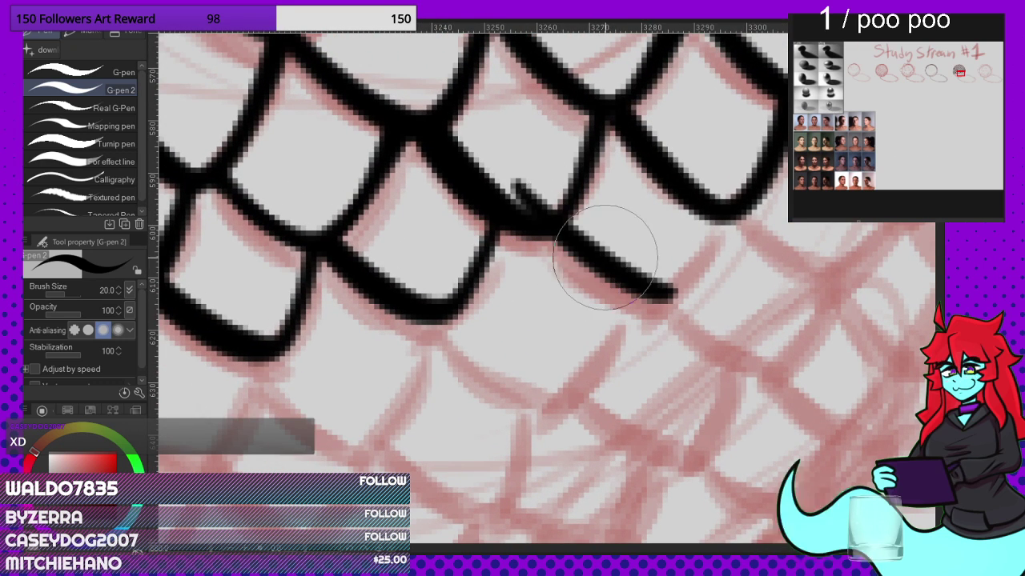
key("ctrl+z")
mouse_move(521, 176)
left_mouse_down()
mouse_move(573, 245)
mouse_move(656, 301)
mouse_move(688, 265)
mouse_move(730, 144)
left_mouse_up()
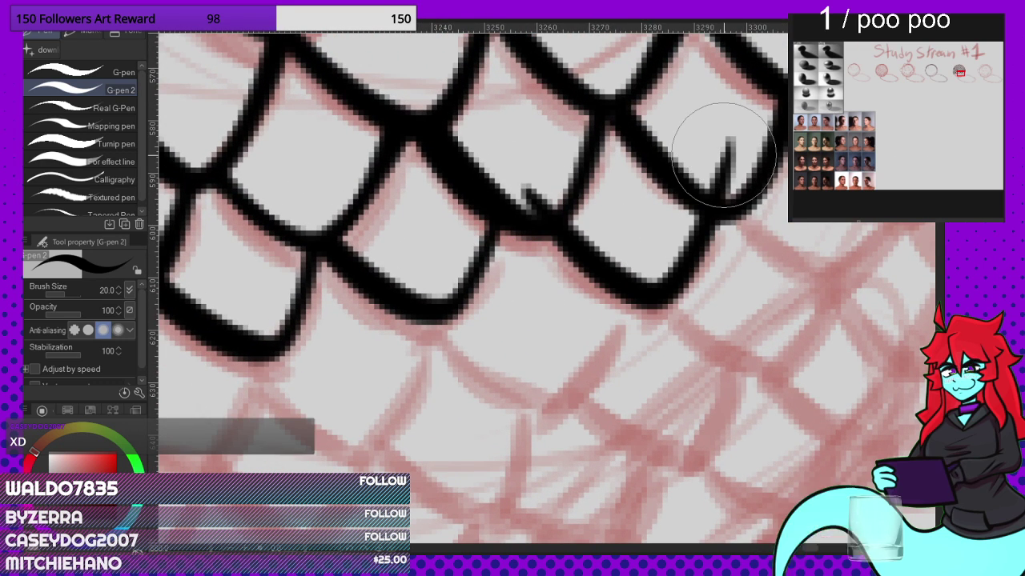
left_click_drag(525, 173, 553, 199)
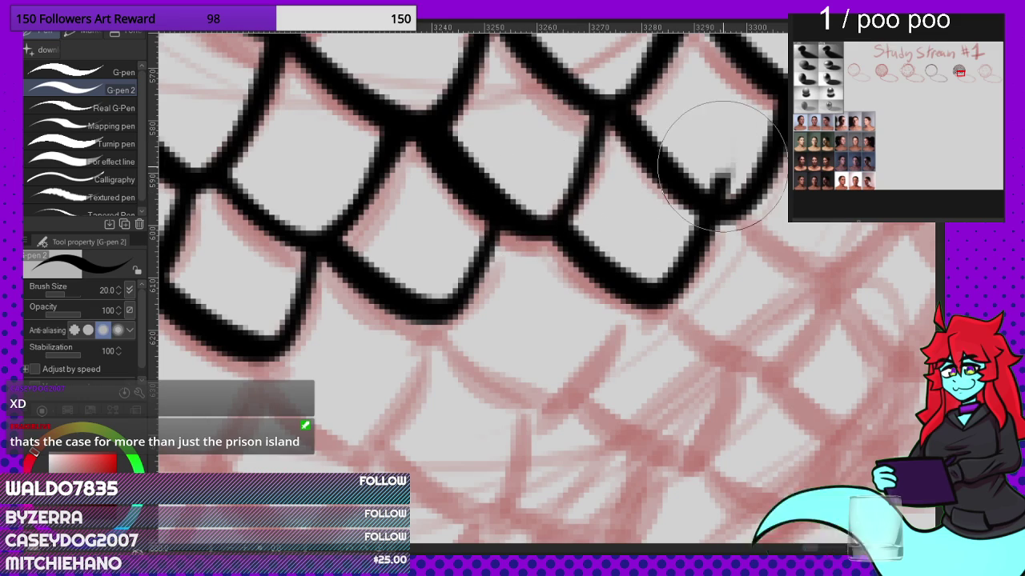
left_click_drag(722, 167, 719, 188)
scroll(474, 236, "down", 4)
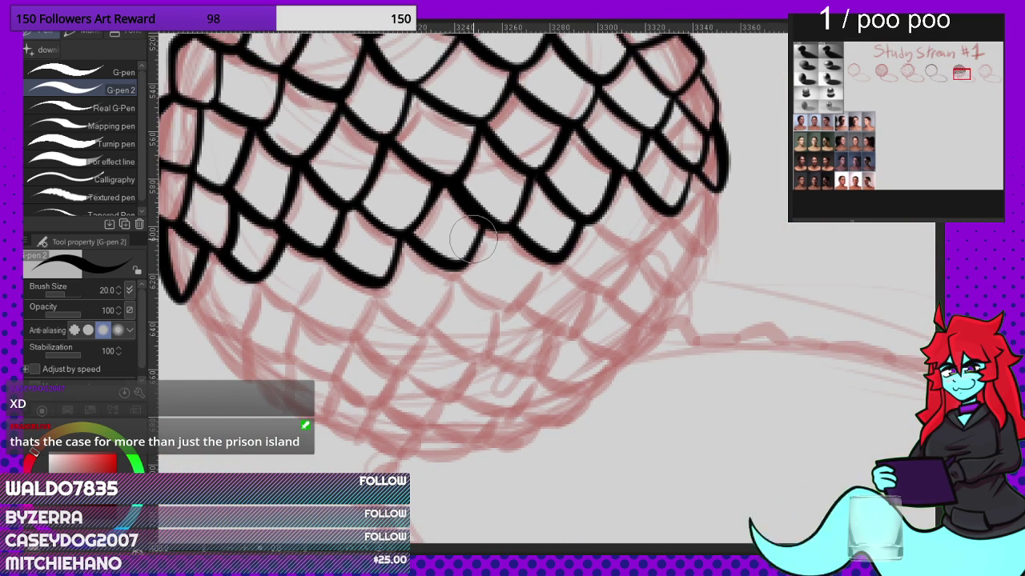
Step: Ink the row's last two scales out to the sphere's right edge and remove their overshooting line ends
scroll(645, 174, "up", 5)
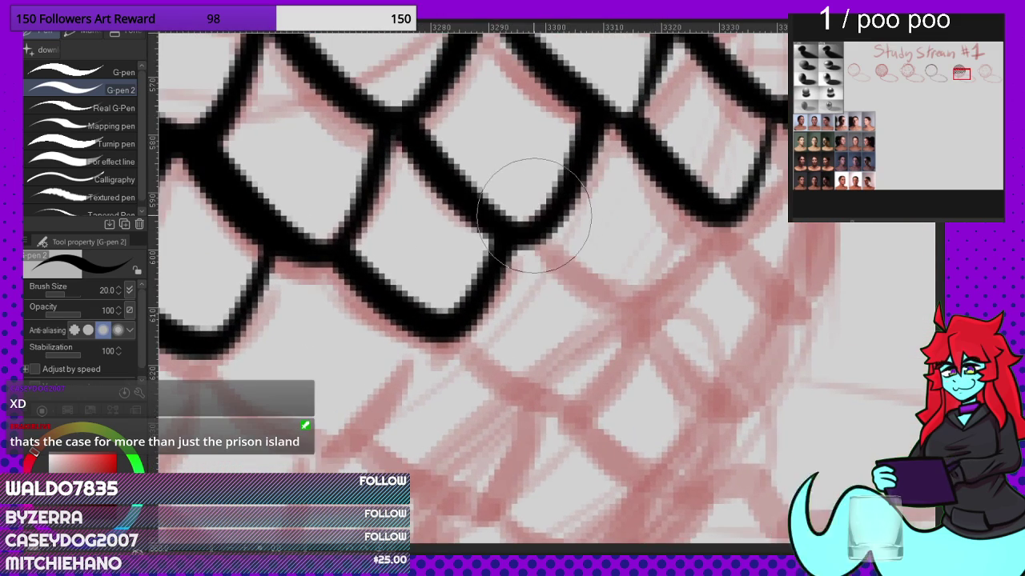
left_click_drag(505, 189, 578, 280)
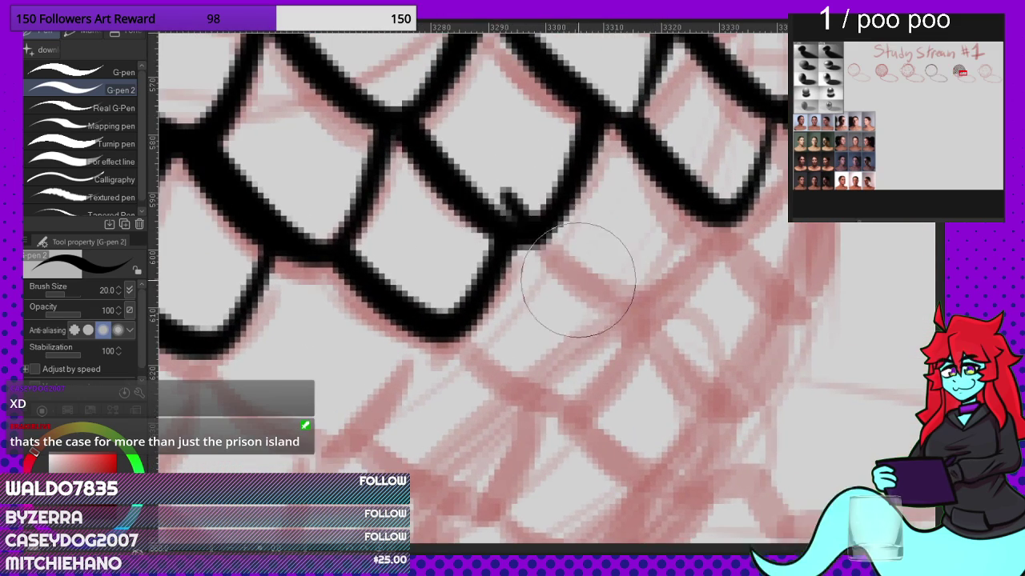
mouse_move(519, 246)
left_mouse_down()
mouse_move(641, 309)
mouse_move(693, 248)
left_mouse_up()
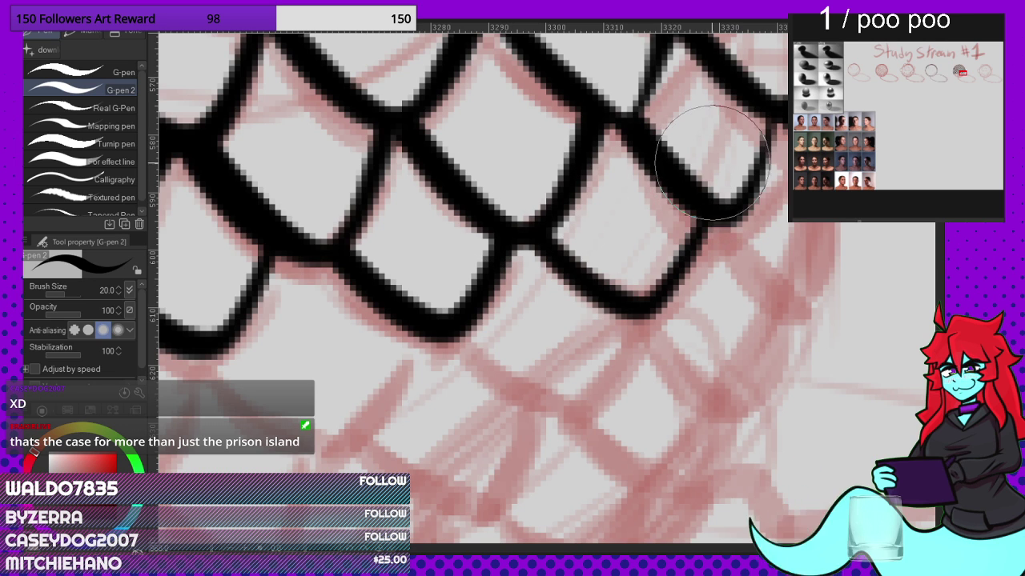
left_click_drag(781, 296, 803, 304)
key("ctrl+z")
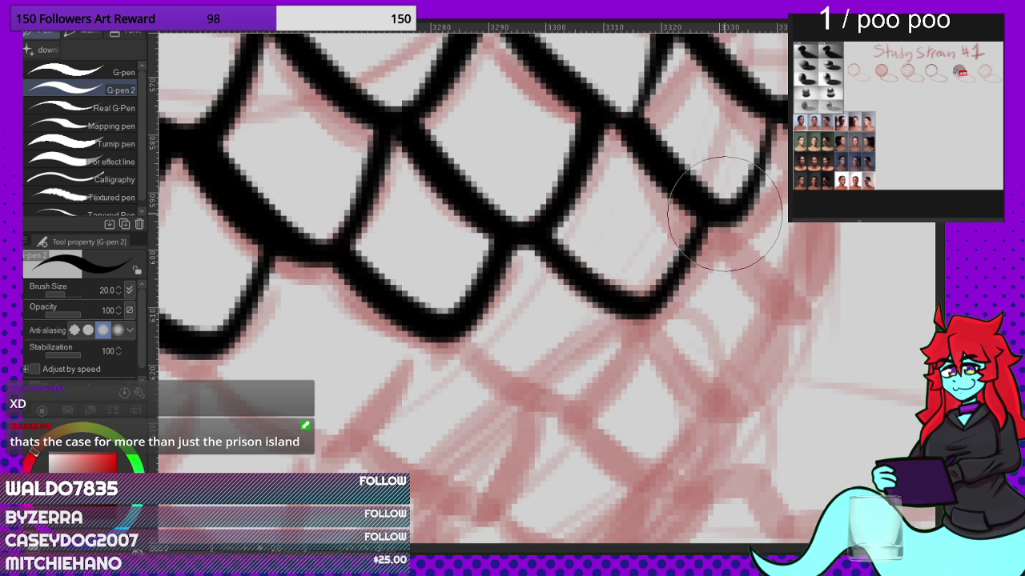
mouse_move(725, 215)
left_mouse_down()
mouse_move(792, 300)
mouse_move(814, 290)
mouse_move(836, 210)
left_mouse_up()
scroll(824, 167, "down", 5)
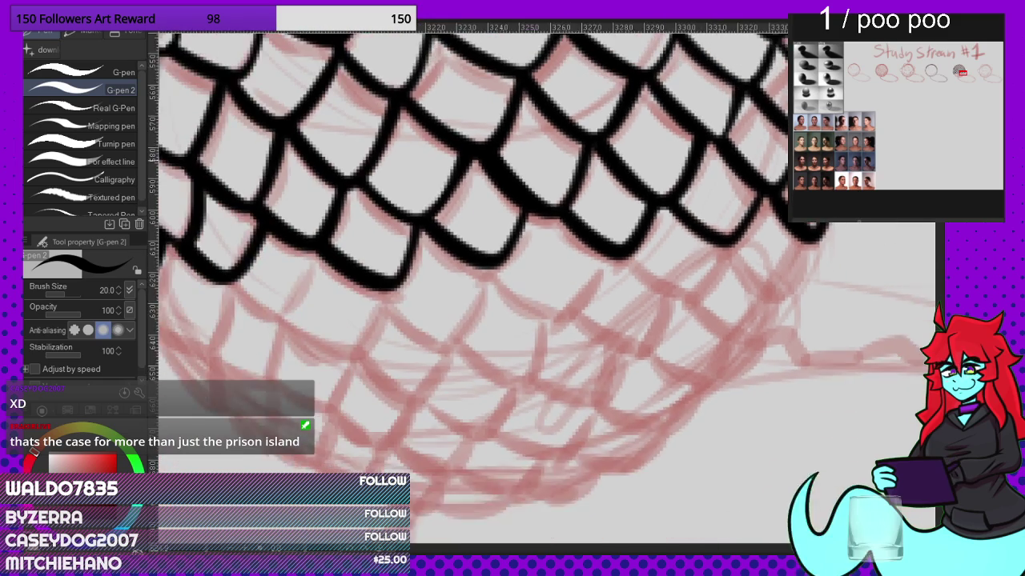
Step: Begin a new row with a scale beside the tip of the lowest pointed scale on the sphere's left edge
scroll(463, 213, "up", 3)
scroll(390, 276, "up", 3)
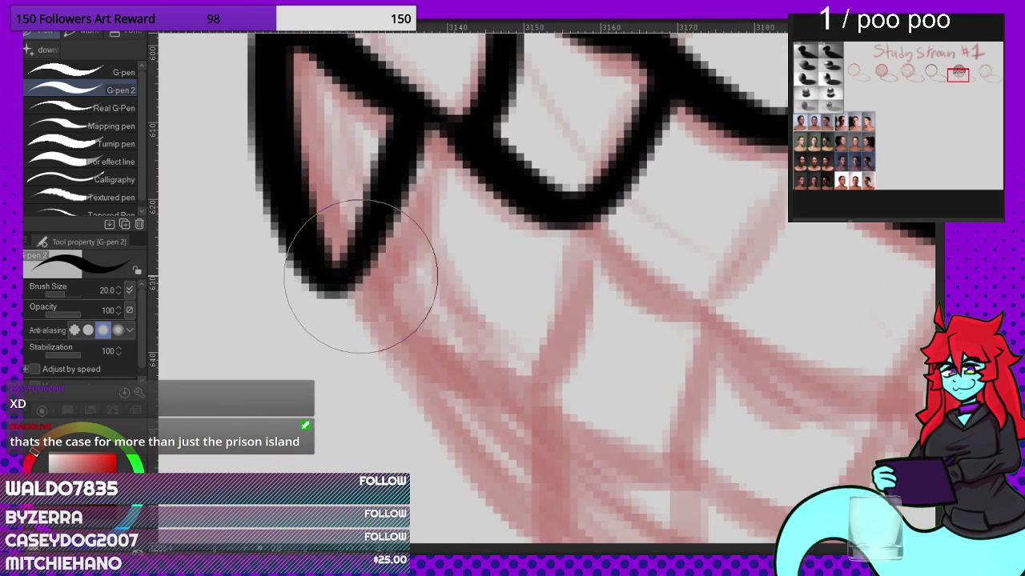
mouse_move(331, 274)
left_mouse_down()
mouse_move(355, 270)
mouse_move(444, 361)
mouse_move(521, 386)
mouse_move(541, 360)
mouse_move(563, 207)
mouse_move(529, 250)
mouse_move(515, 225)
mouse_move(562, 281)
mouse_move(646, 341)
mouse_move(677, 342)
mouse_move(716, 276)
mouse_move(757, 132)
left_mouse_up()
scroll(414, 323, "down", 1)
scroll(599, 270, "up", 1)
scroll(504, 226, "down", 3)
scroll(737, 245, "down", 2)
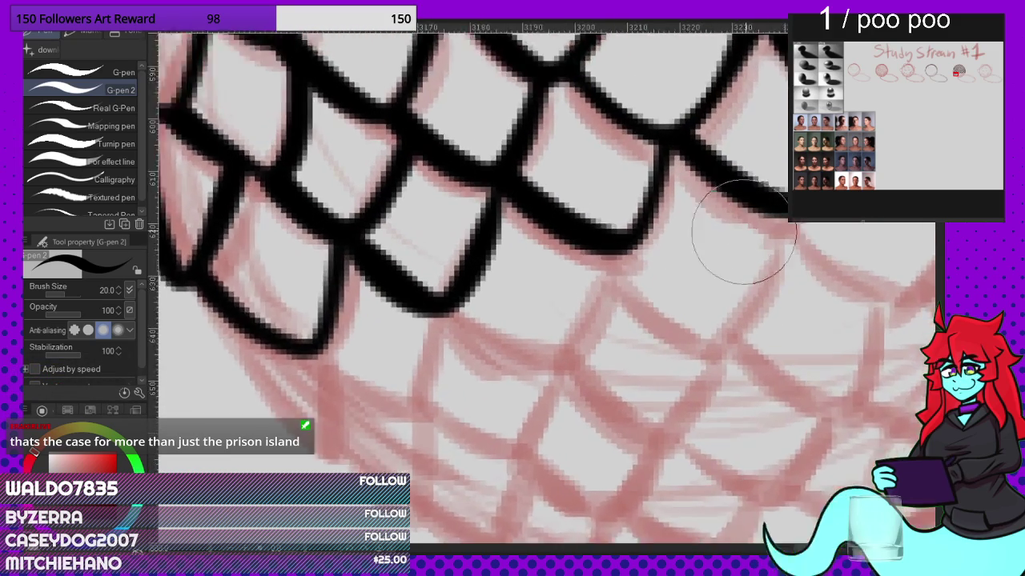
Step: Ink the second scale of the new row and join it to the thick outline above
scroll(601, 253, "up", 2)
scroll(524, 267, "down", 1)
scroll(530, 270, "up", 1)
scroll(530, 269, "down", 3)
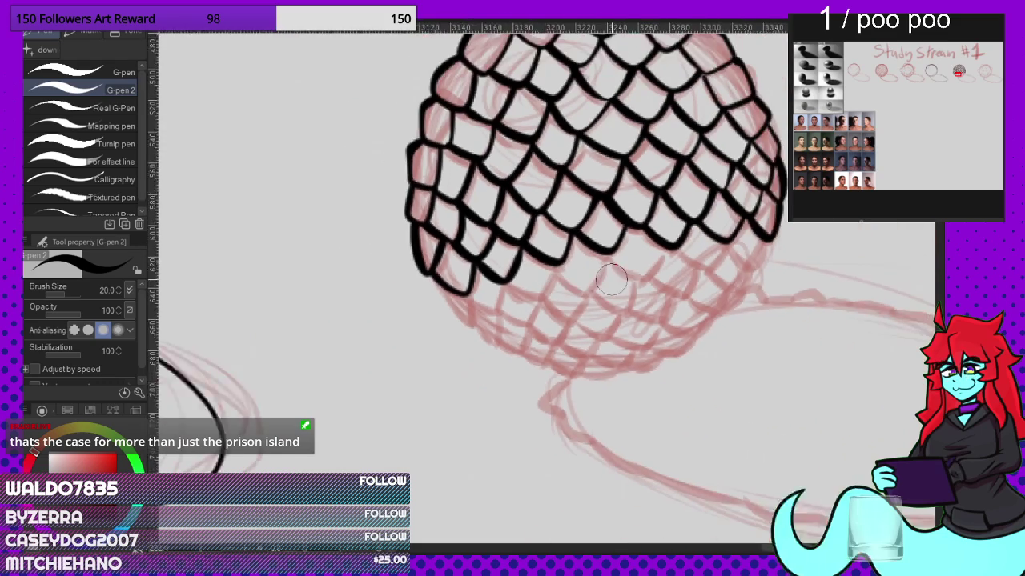
scroll(466, 279, "up", 5)
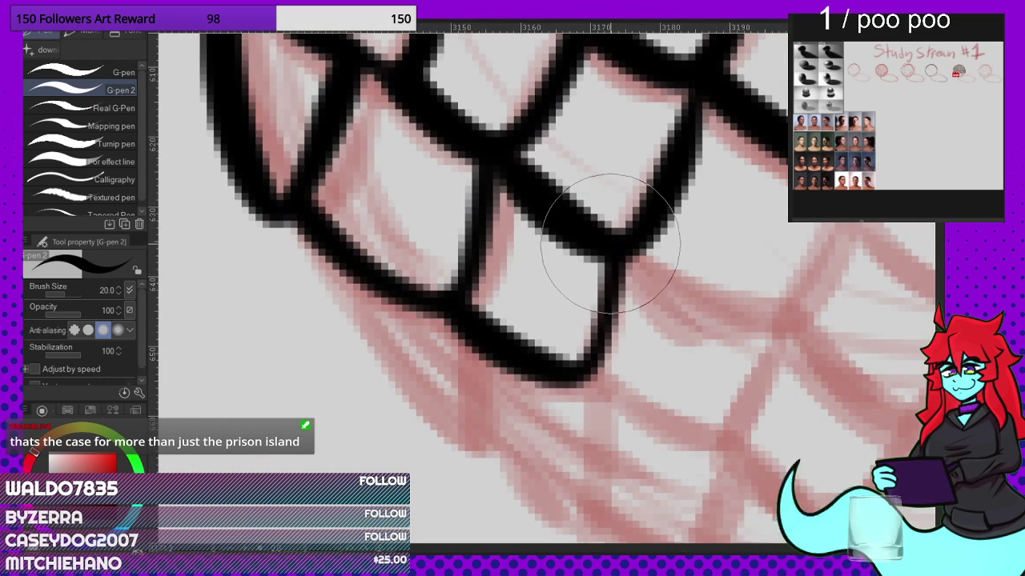
Step: Ink a narrow pointed scale along the lower left edge, beneath the new row's first scale
scroll(610, 243, "down", 2)
scroll(480, 243, "up", 2)
mouse_move(332, 204)
left_mouse_down()
mouse_move(368, 326)
mouse_move(499, 428)
mouse_move(488, 392)
left_mouse_up()
Step: Ink the third full scale of the row and connect its side line to the tip of the scale above
scroll(480, 316, "down", 1)
scroll(480, 320, "down", 2)
scroll(456, 325, "up", 2)
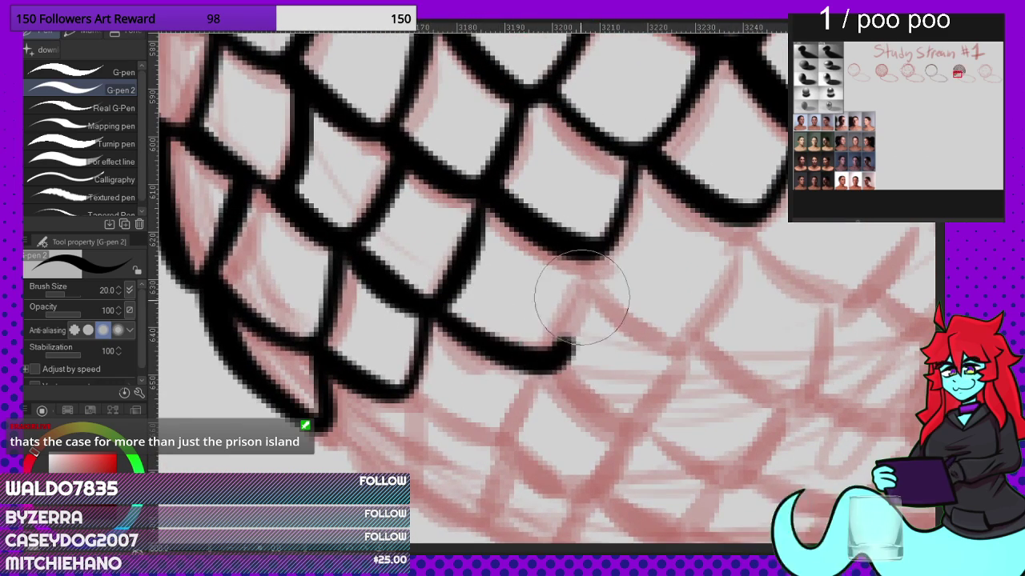
scroll(591, 253, "down", 1)
scroll(522, 286, "up", 2)
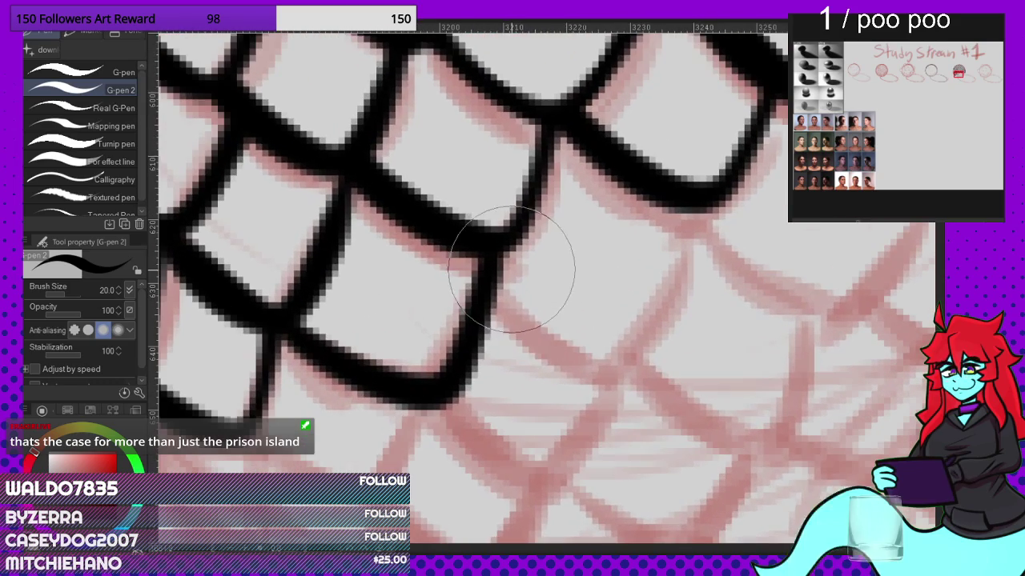
Step: Ink the next two scales in the middle of the row, leaving clean joins with the scales above
scroll(685, 200, "down", 3)
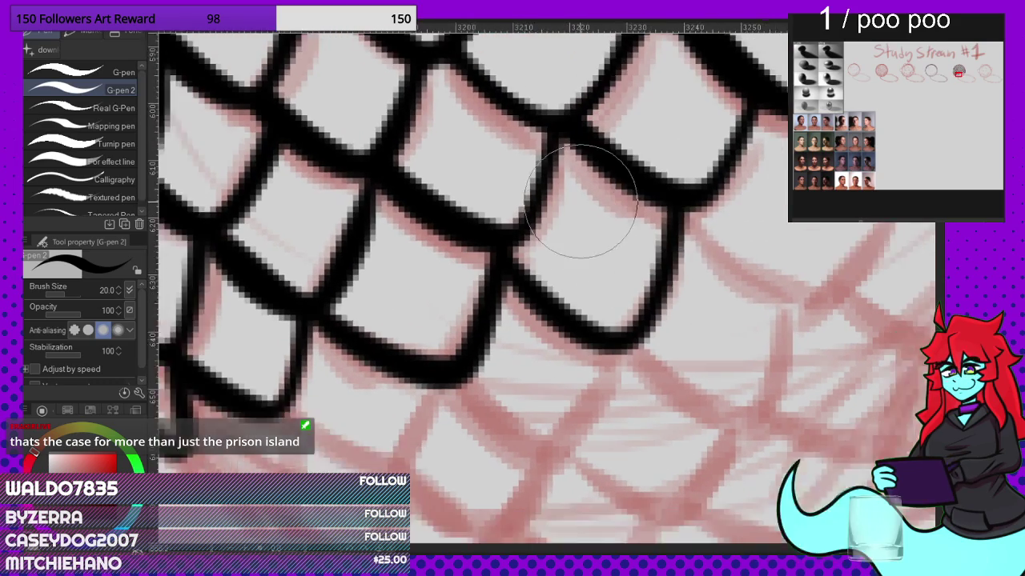
scroll(679, 235, "up", 3)
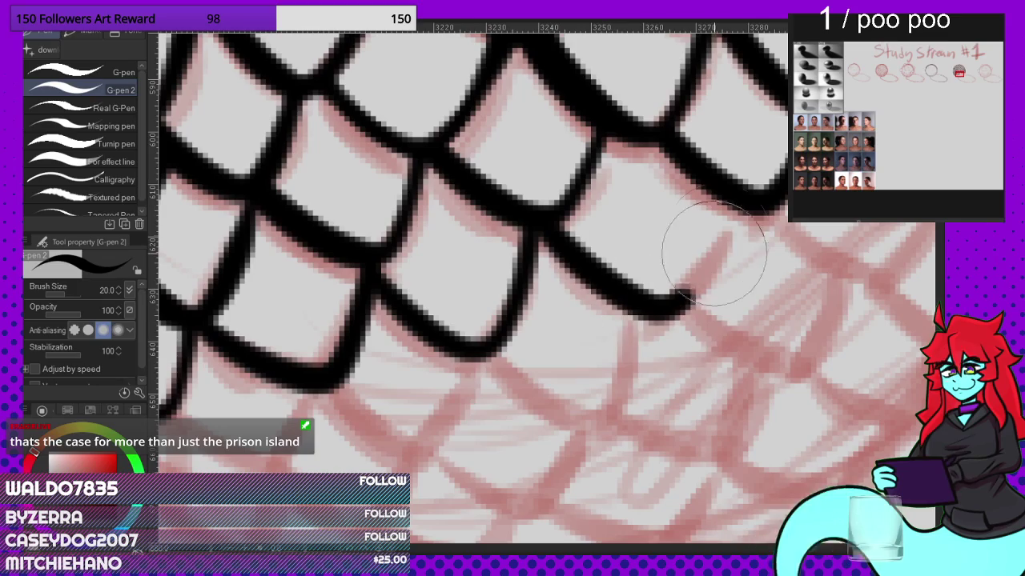
scroll(723, 182, "down", 2)
scroll(697, 286, "up", 2)
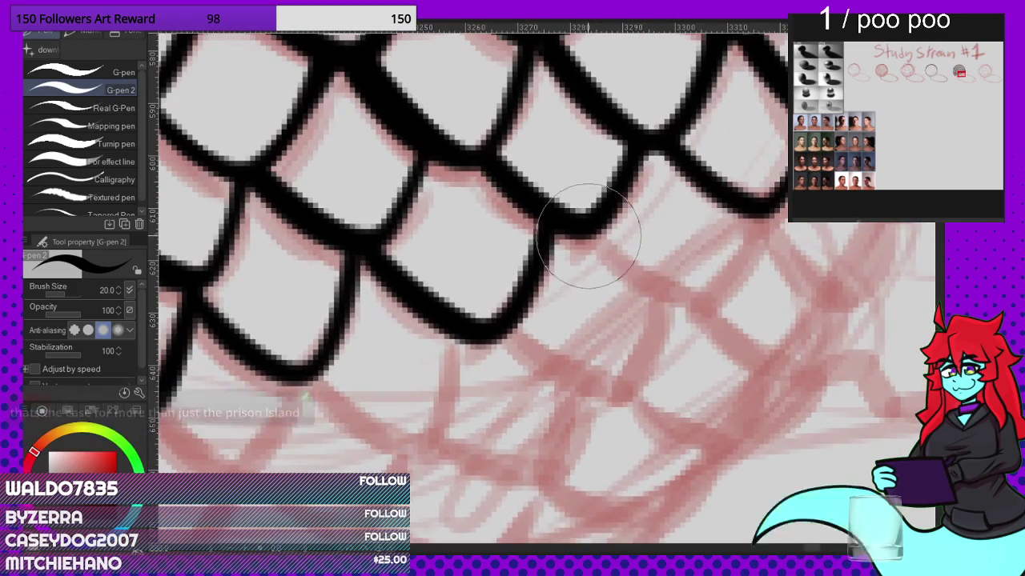
Step: Ink the last two scales of the row toward the sphere's right edge
scroll(747, 207, "down", 2)
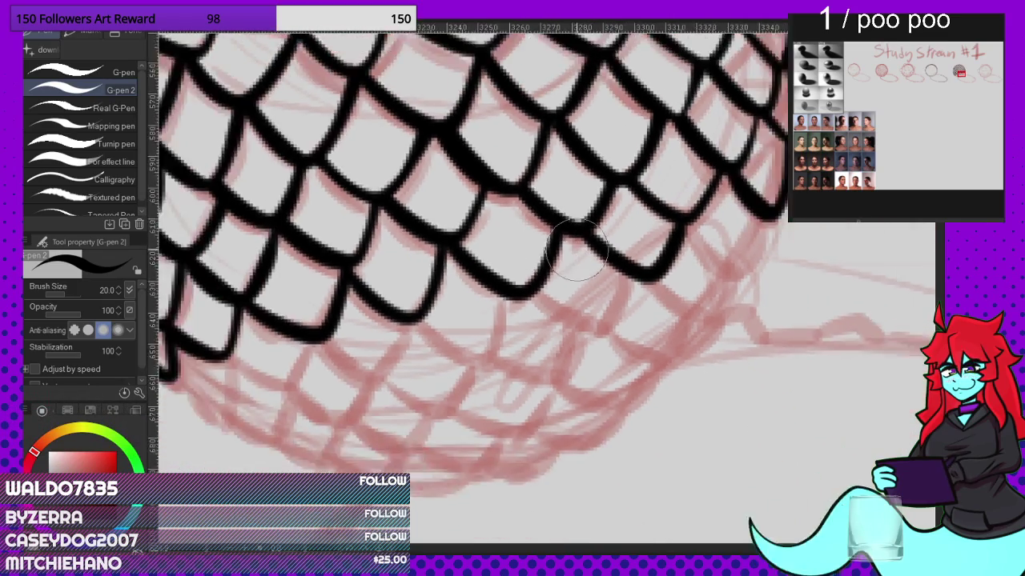
scroll(598, 236, "up", 3)
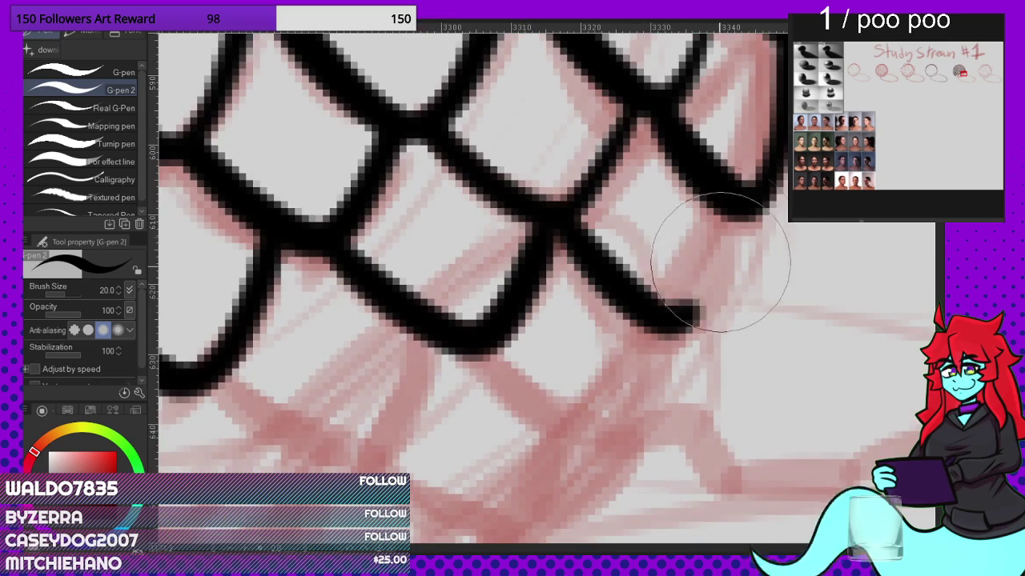
scroll(730, 196, "down", 3)
scroll(342, 296, "up", 3)
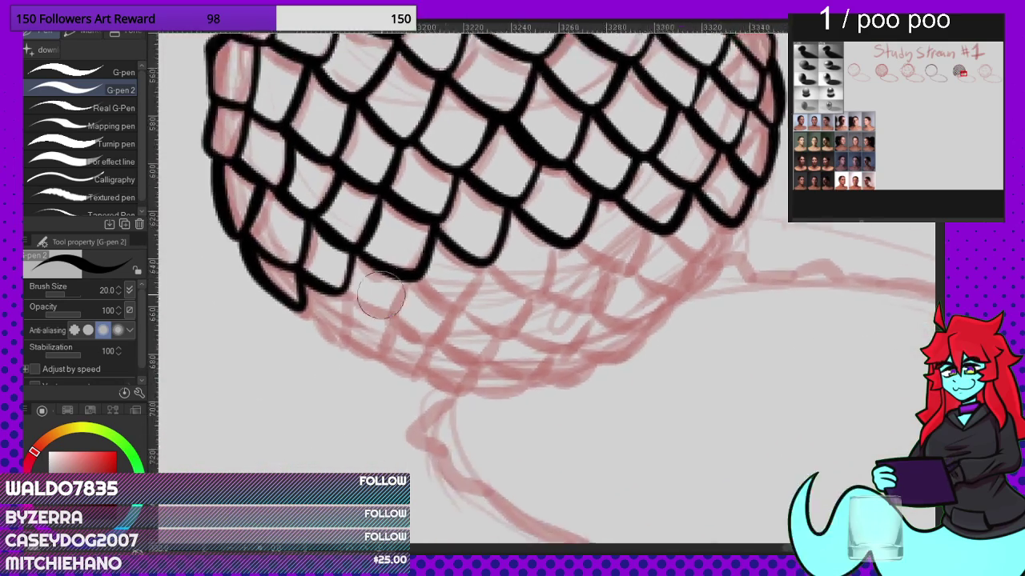
Step: Start the row below with a scale near the lower left, and fill in the edge scale beside the pointed one
scroll(343, 296, "up", 1)
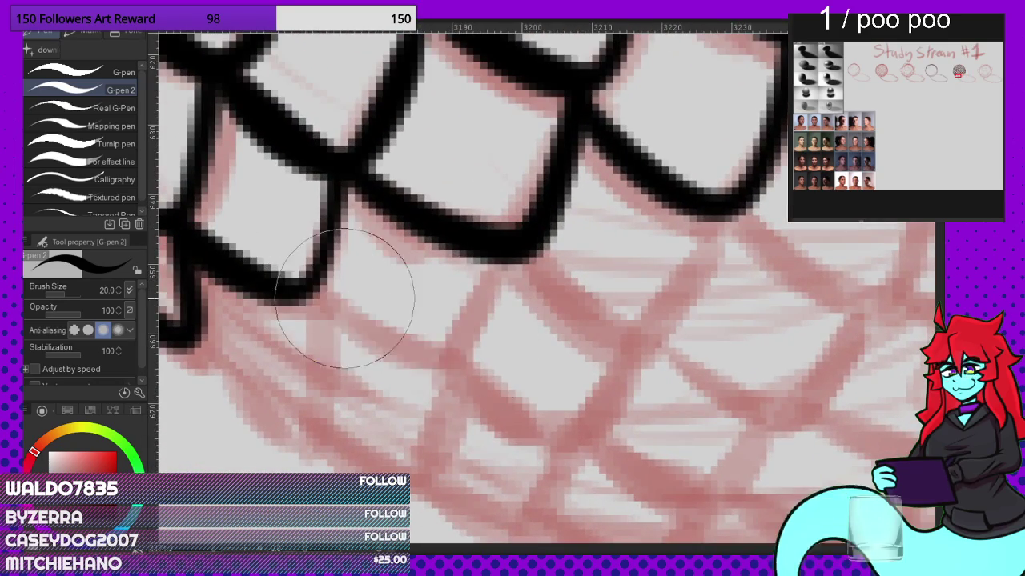
scroll(494, 253, "down", 3)
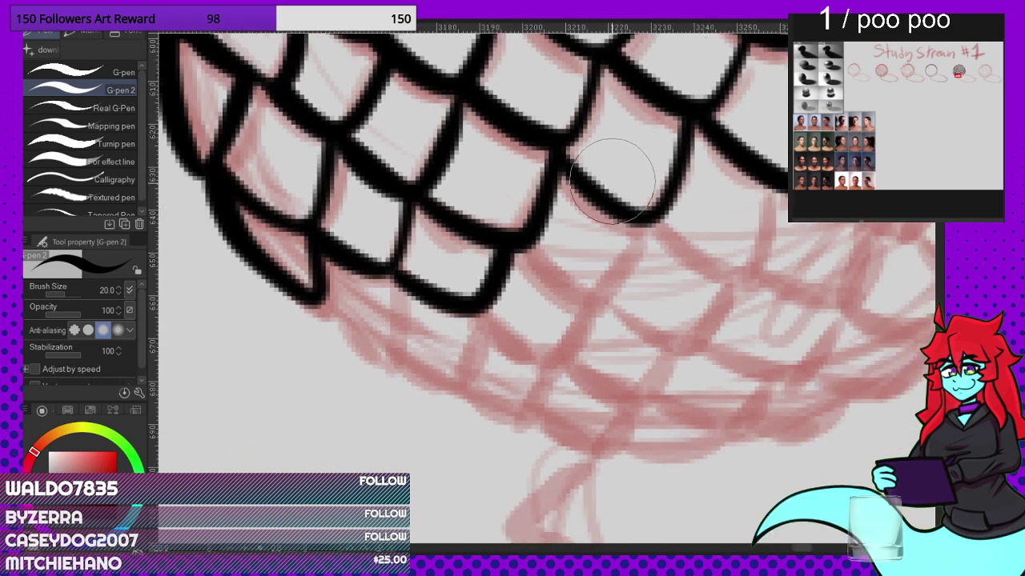
scroll(404, 306, "up", 4)
scroll(404, 306, "up", 1)
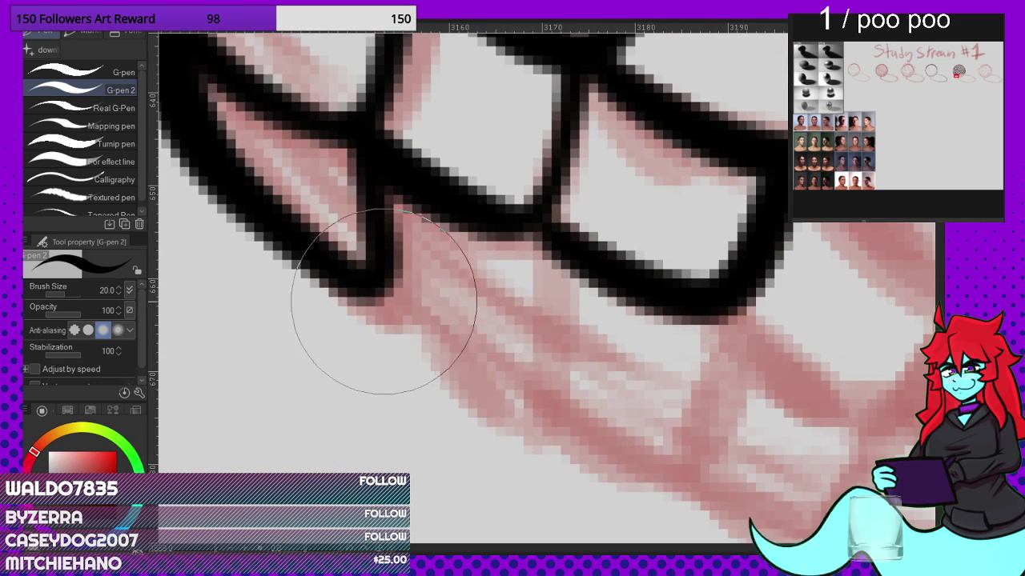
scroll(551, 232, "down", 3)
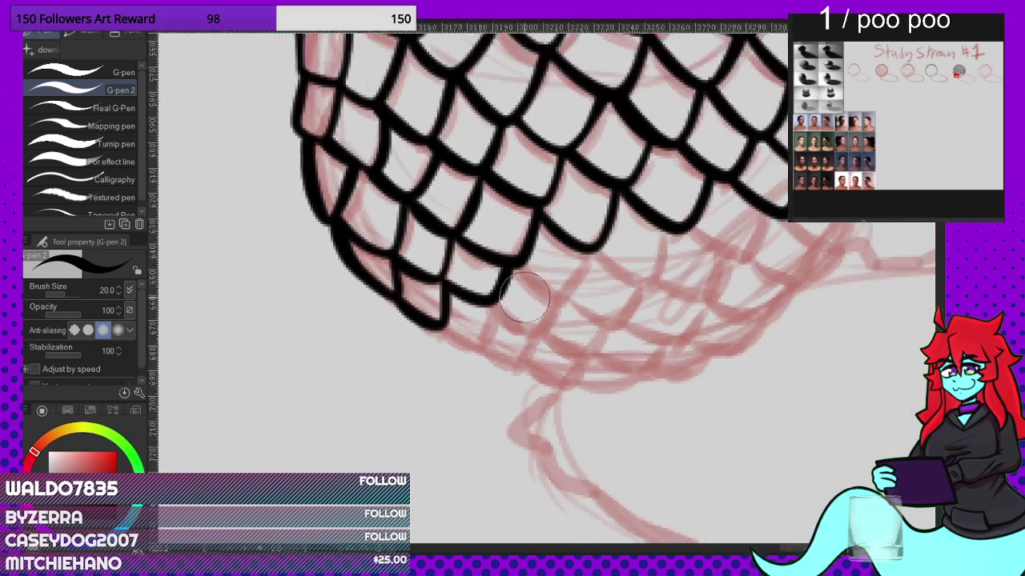
Step: Ink two more scales in the middle of the lower row, redrawing the bottom edge of the left one
scroll(555, 252, "up", 3)
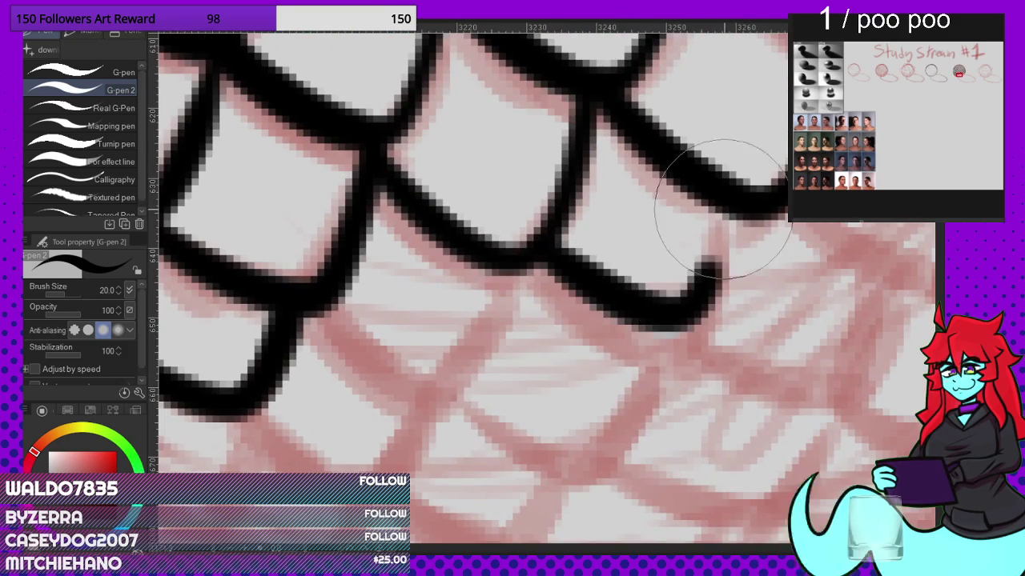
scroll(722, 210, "down", 3)
scroll(477, 279, "up", 3)
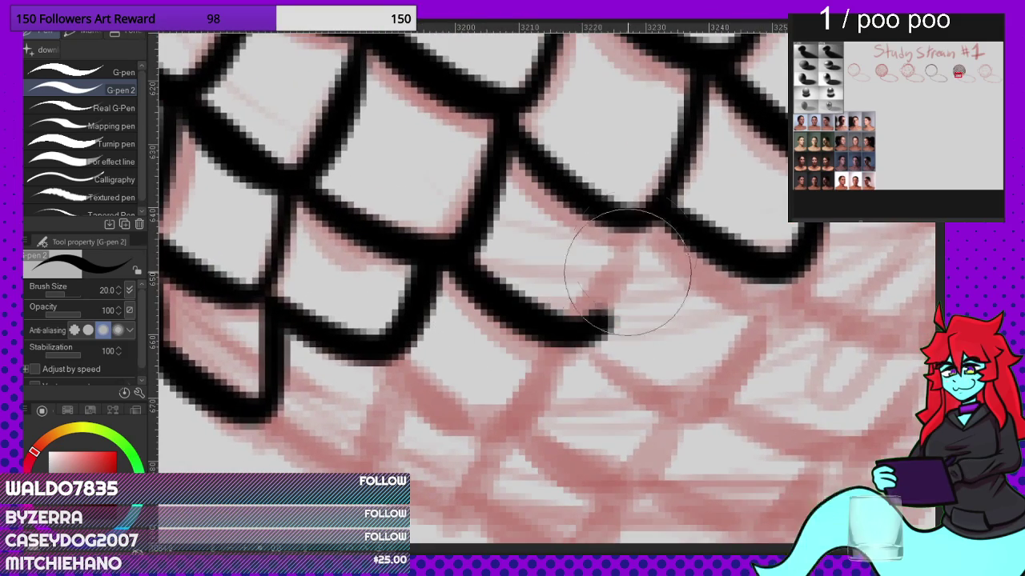
scroll(636, 210, "down", 3)
scroll(501, 279, "up", 3)
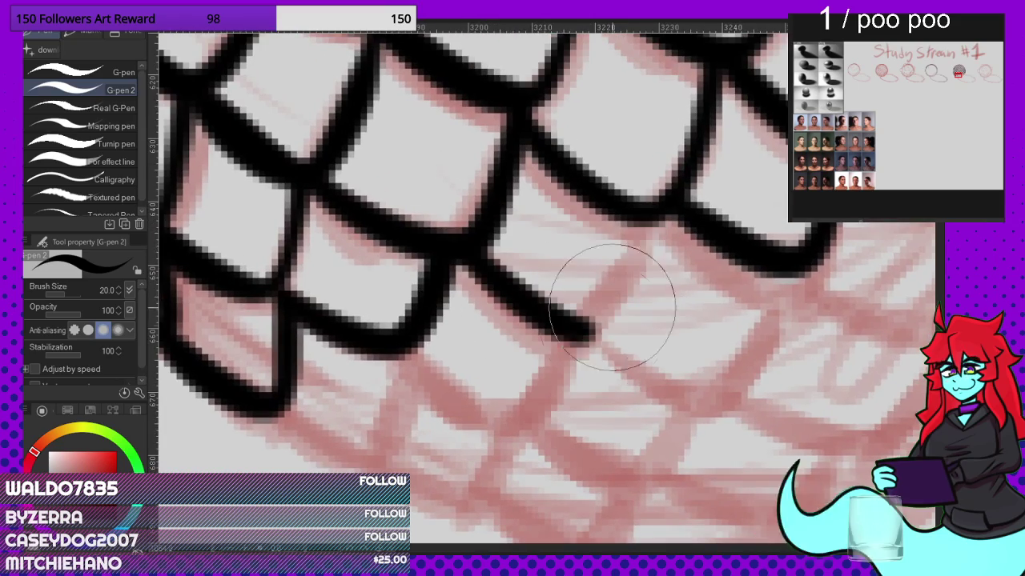
Step: Finish the middle scale and ink the last two scales of the row out to the sphere's lower-right edge
scroll(646, 200, "down", 3)
scroll(585, 256, "up", 3)
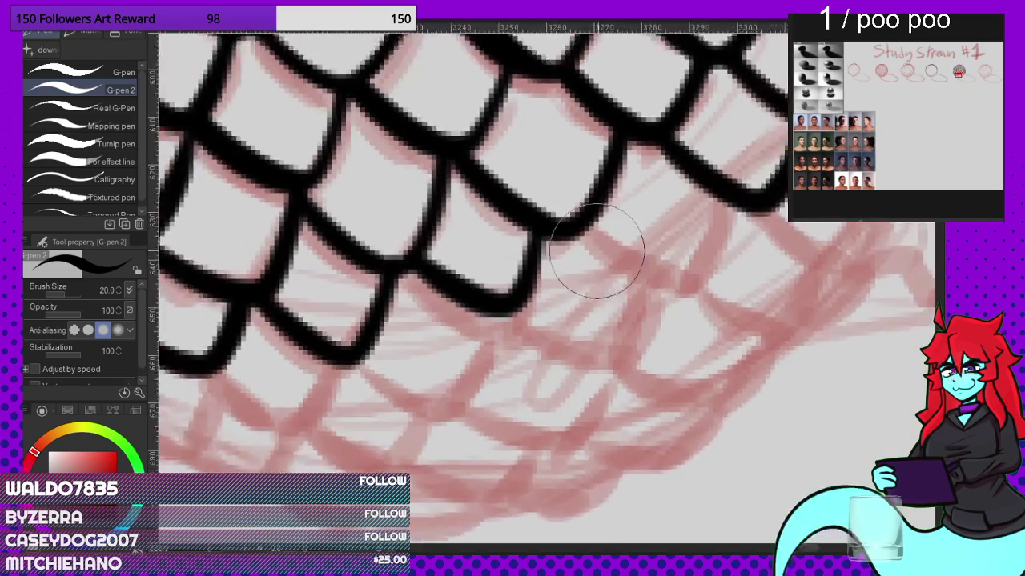
scroll(744, 164, "down", 3)
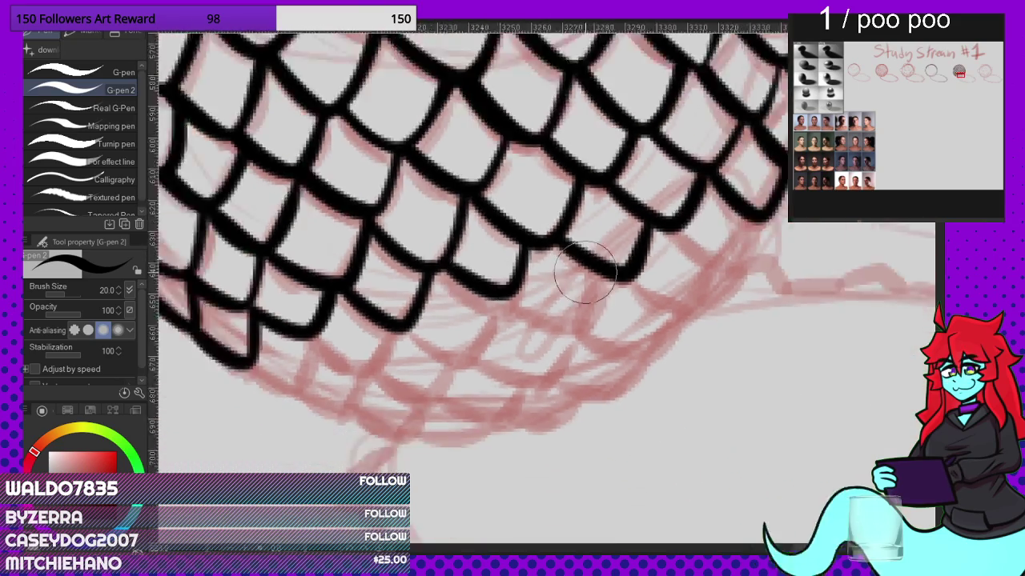
scroll(584, 270, "up", 3)
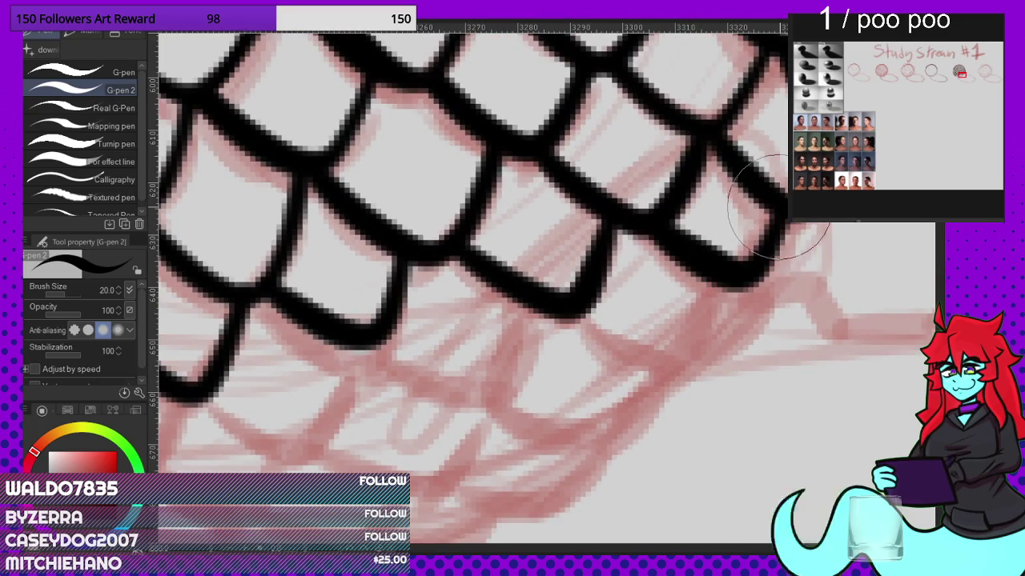
Step: Start the row below with two neighbouring scales near the middle, joining their side lines to the tips above
scroll(602, 276, "down", 3)
scroll(494, 312, "up", 3)
mouse_move(474, 308)
left_mouse_down()
mouse_move(506, 330)
mouse_move(609, 354)
left_mouse_up()
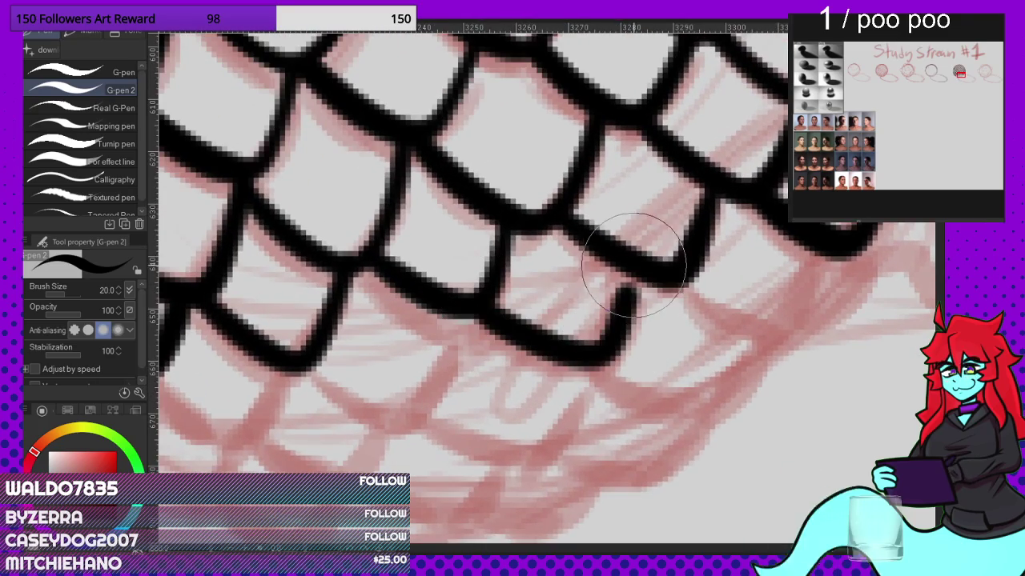
scroll(632, 264, "down", 3)
scroll(525, 329, "up", 1)
left_click_drag(514, 324, 617, 385)
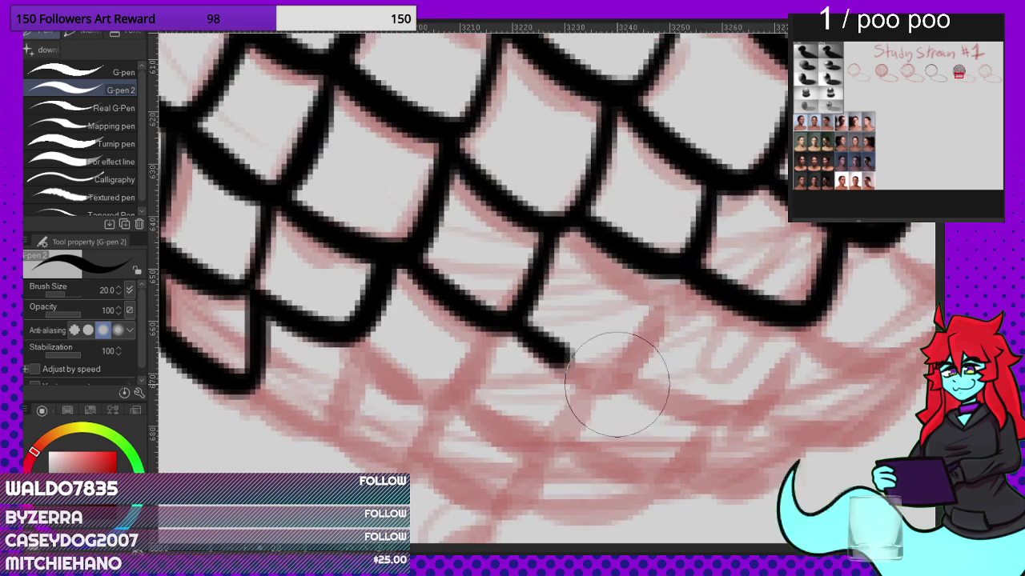
left_click_drag(677, 277, 681, 275)
Step: Ink the leftmost full scale of the row and the edge scale beside it on the sphere's lower-left outline
scroll(681, 282, "down", 2)
scroll(473, 320, "up", 3)
left_click_drag(472, 315, 556, 392)
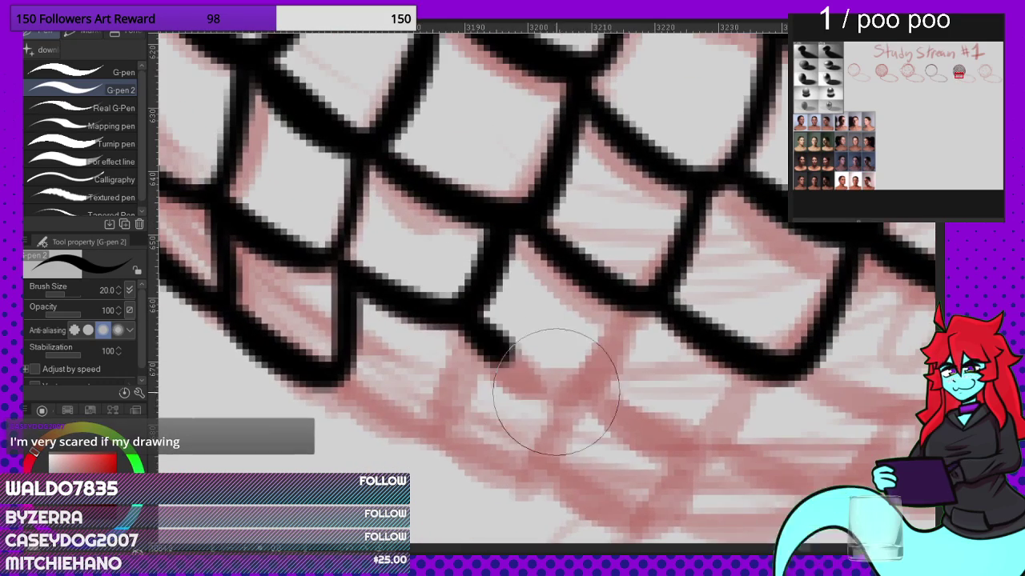
scroll(598, 288, "down", 2)
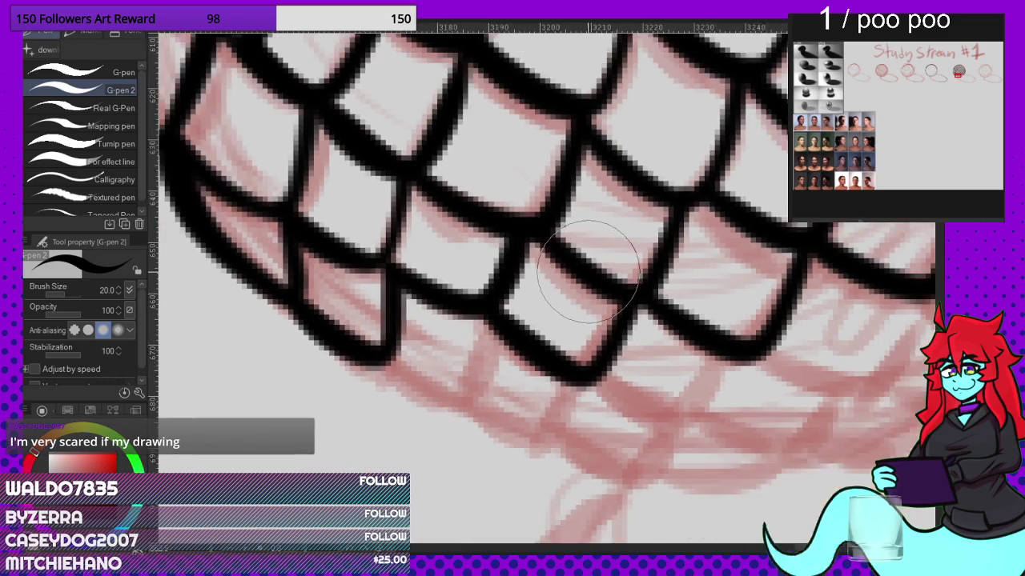
scroll(389, 332, "up", 4)
left_click_drag(509, 430, 564, 391)
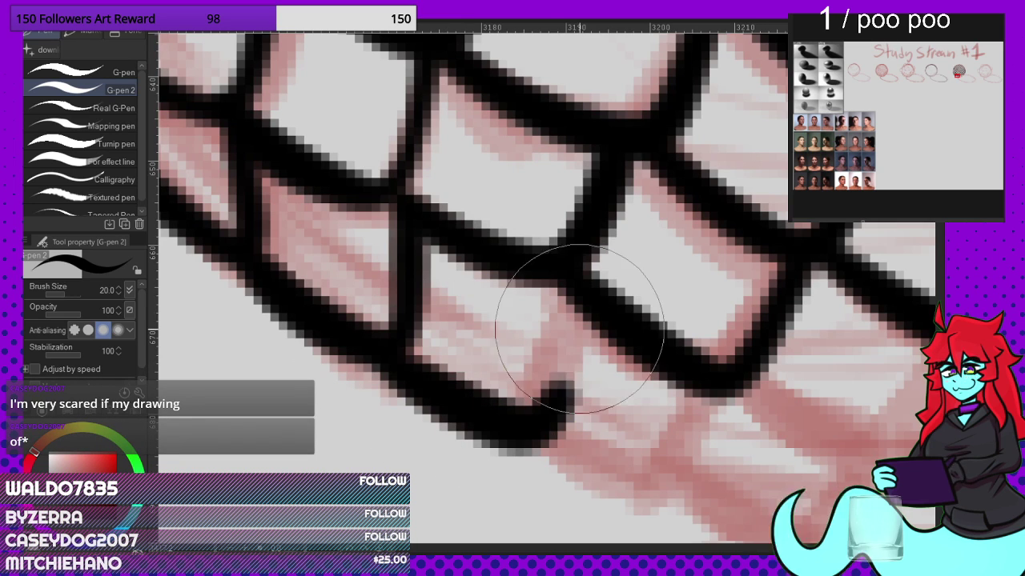
scroll(445, 251, "down", 3)
Step: Ink the next scale diagonally below and the edge scale to its left along the sphere's bottom outline
scroll(589, 328, "up", 2)
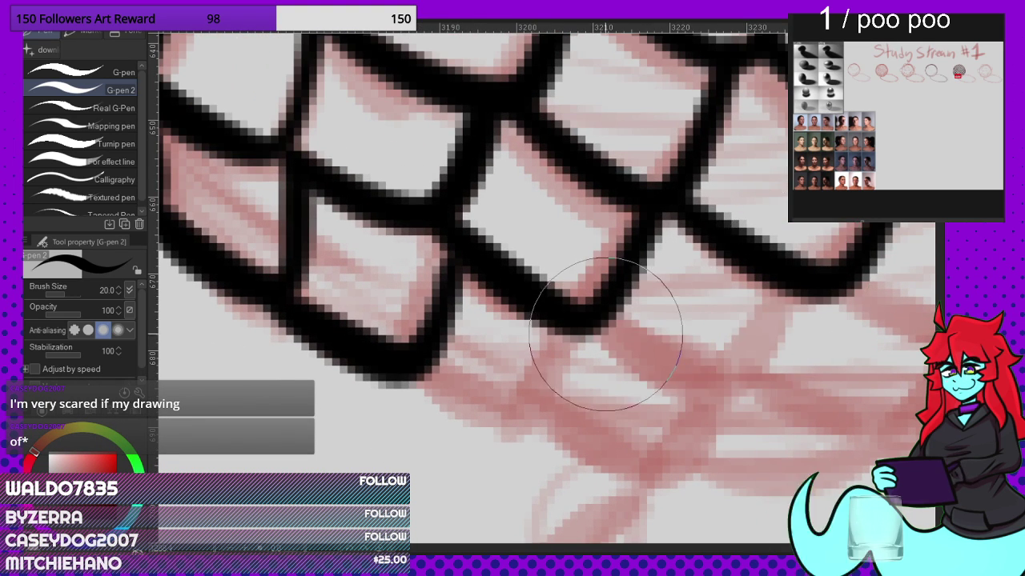
left_click_drag(739, 398, 794, 277)
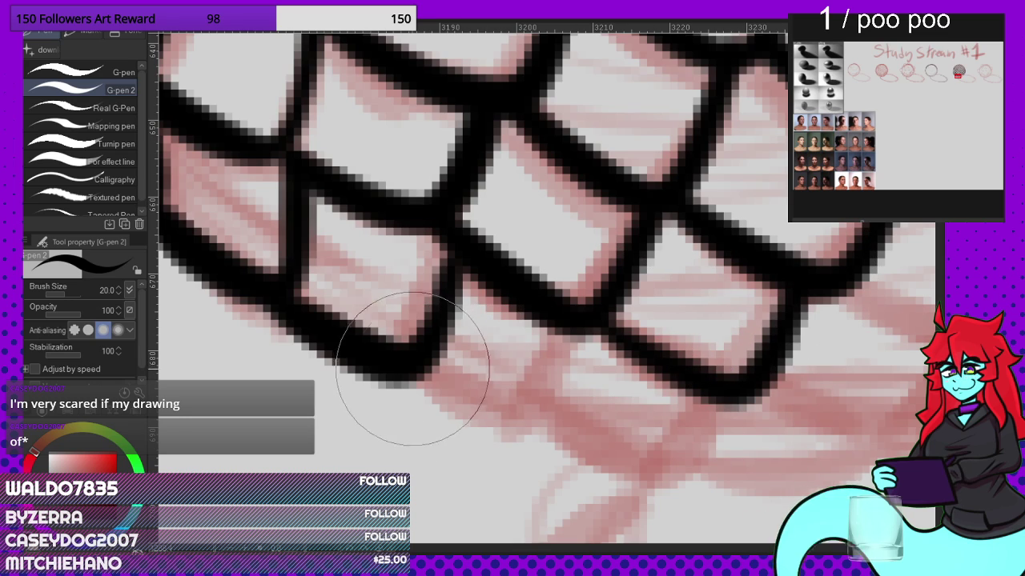
mouse_move(410, 369)
left_mouse_down()
mouse_move(515, 429)
mouse_move(568, 380)
left_mouse_up()
scroll(589, 325, "down", 3)
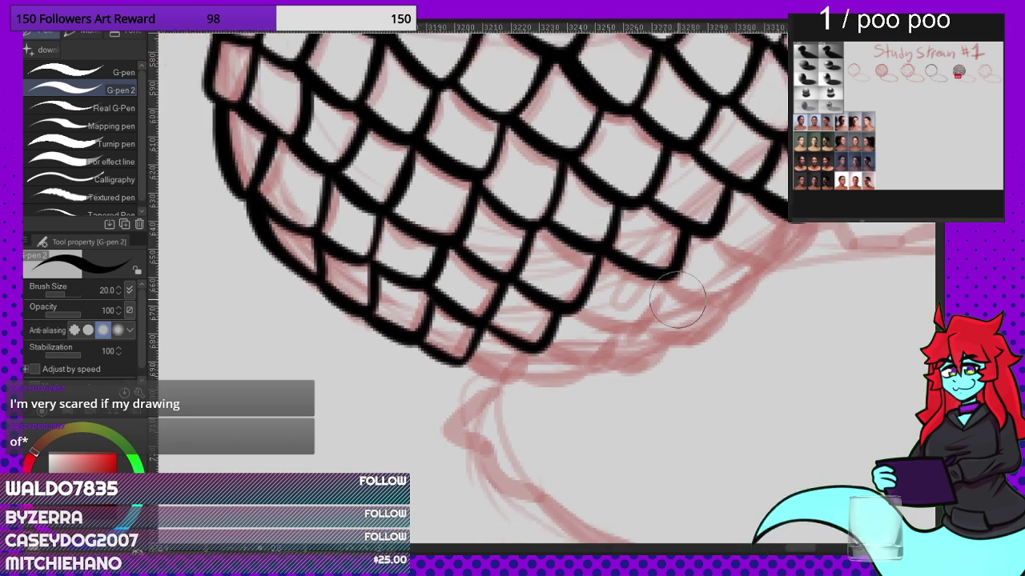
Step: Ink a wide scale at the sphere's lower right and the scale beyond it toward the right edge
scroll(599, 327, "up", 3)
left_click_drag(456, 321, 557, 375)
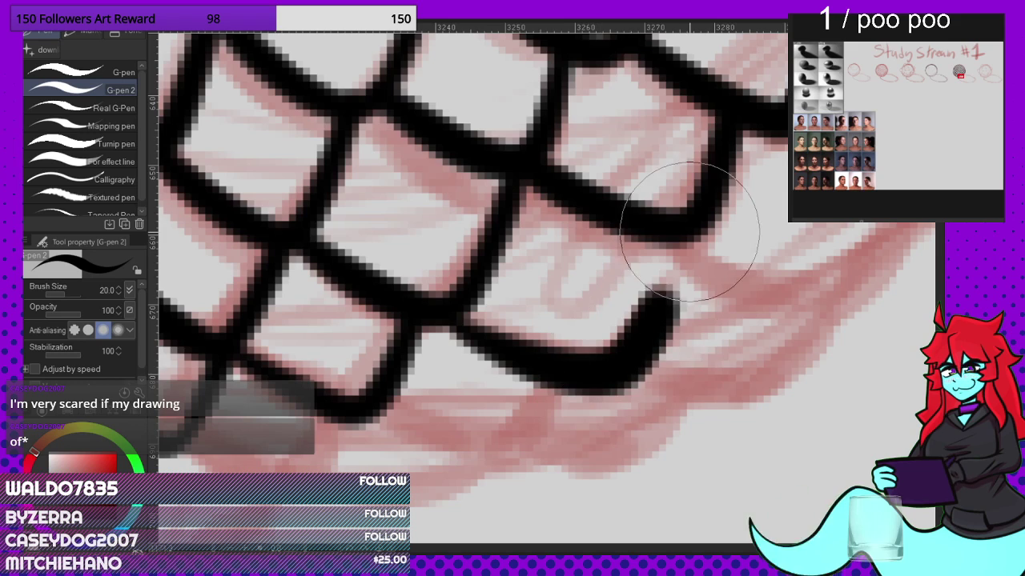
left_click_drag(690, 232, 691, 216)
scroll(620, 240, "down", 3)
scroll(735, 239, "up", 3)
mouse_move(615, 166)
left_mouse_down()
mouse_move(785, 252)
mouse_move(835, 151)
mouse_move(853, 104)
left_mouse_up()
mouse_move(513, 290)
left_mouse_down()
mouse_move(662, 357)
mouse_move(709, 322)
mouse_move(738, 232)
left_mouse_up()
Step: Redo the first stroke of the scale in the bottom gap, then ink it and the narrow edge scale to its left
scroll(679, 272, "down", 4)
scroll(484, 364, "up", 2)
scroll(483, 367, "up", 1)
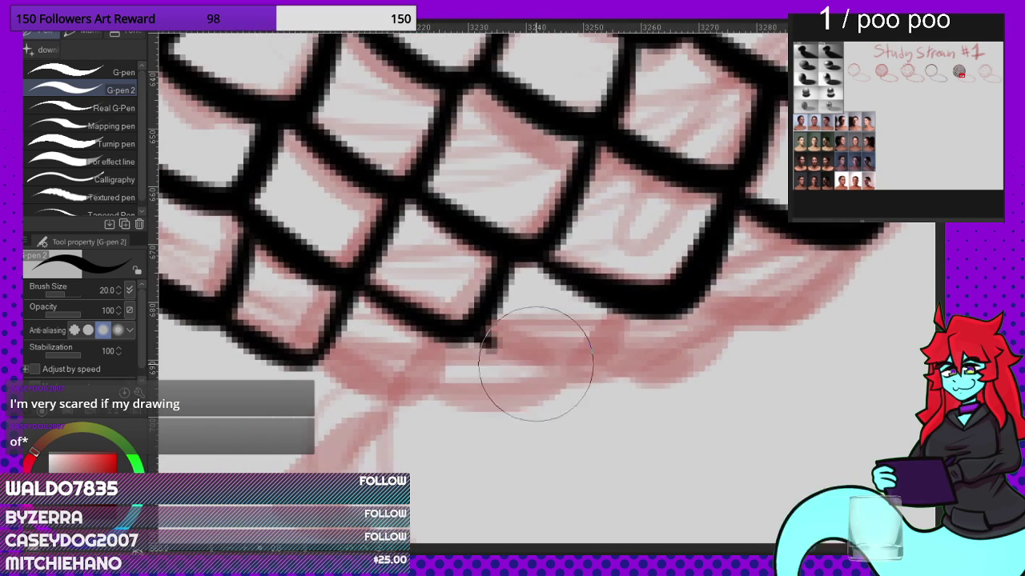
key("ctrl+z")
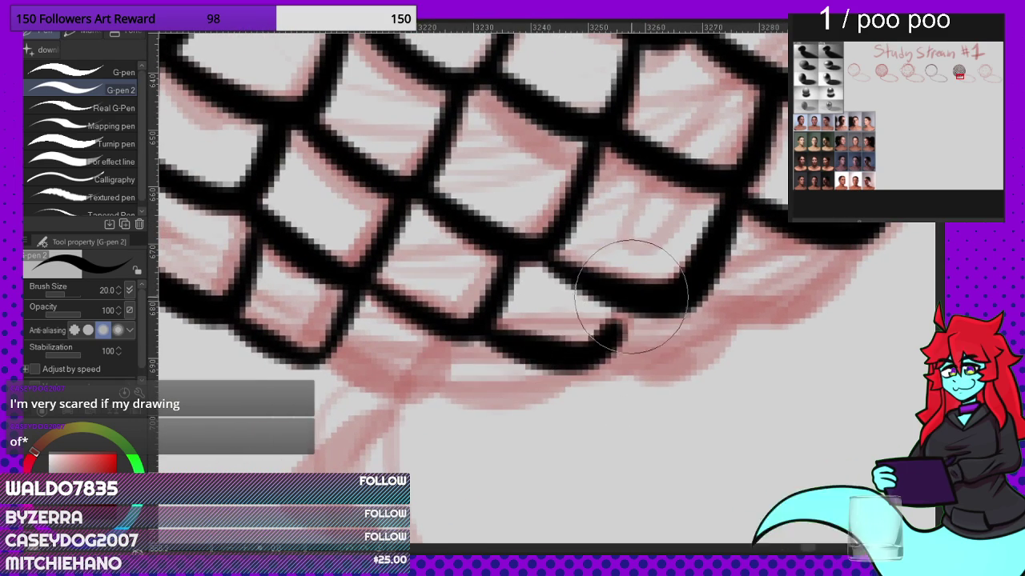
scroll(630, 296, "down", 2)
scroll(435, 344, "up", 3)
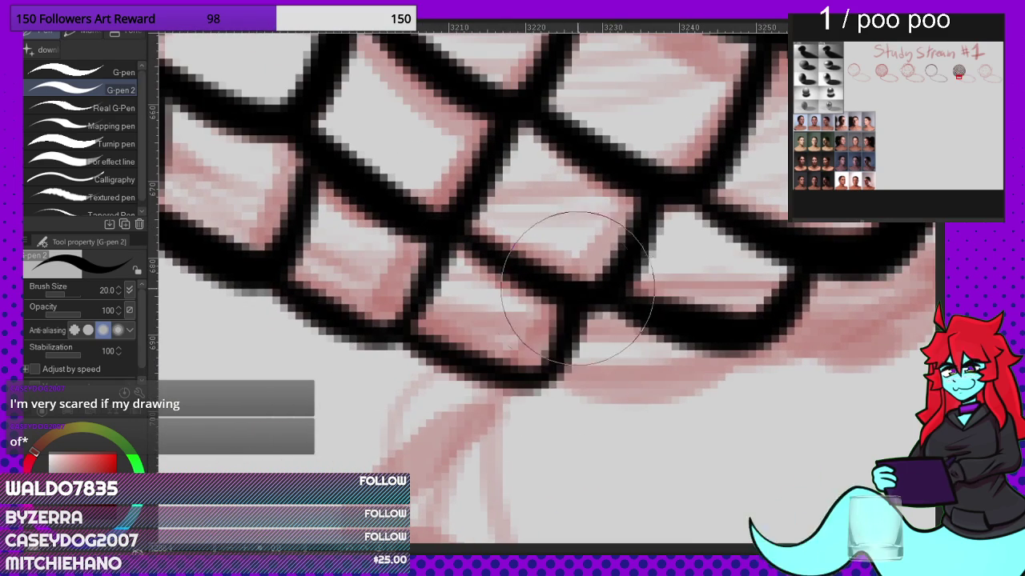
Step: Ink a scale along the sphere's lower-right outline and close the gaps above it with small edge scales
scroll(576, 288, "down", 4)
scroll(556, 307, "up", 3)
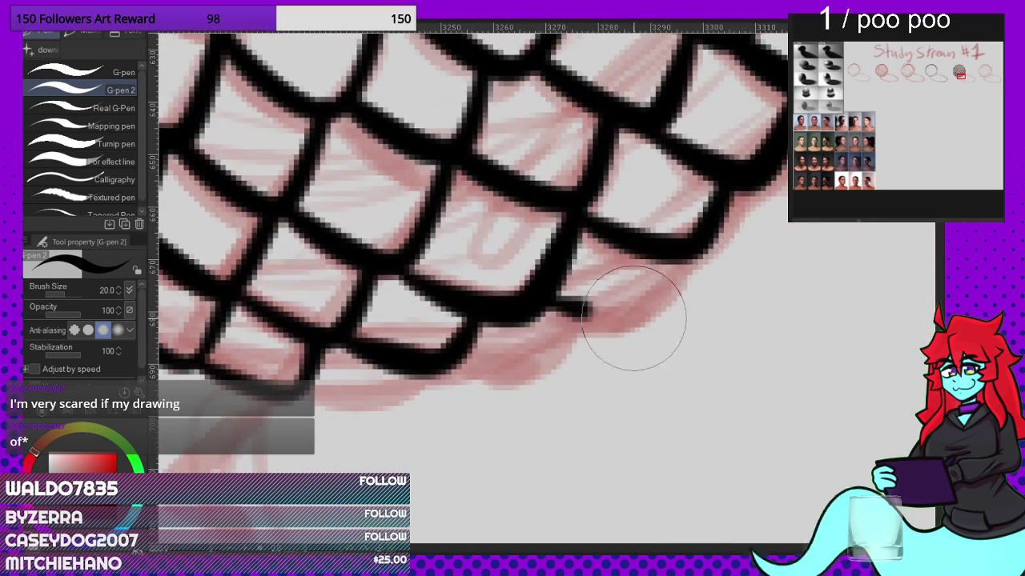
scroll(676, 244, "down", 3)
scroll(686, 210, "up", 3)
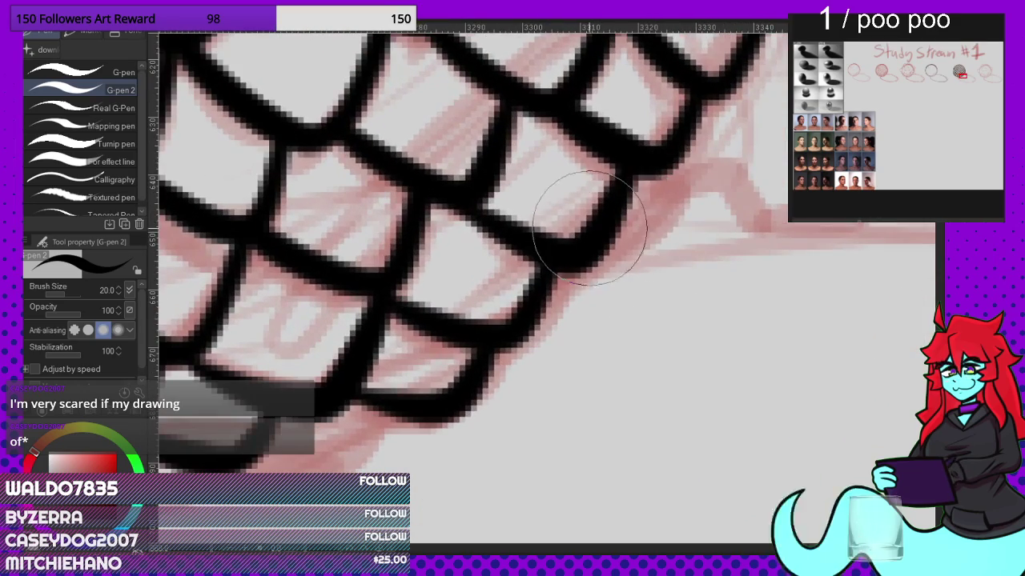
scroll(672, 184, "down", 3)
scroll(571, 294, "up", 3)
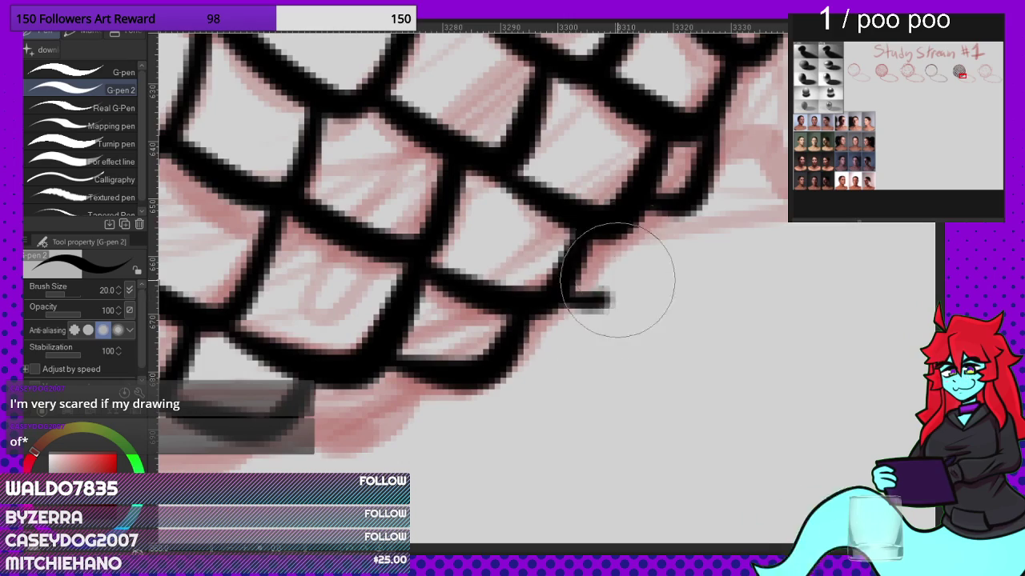
scroll(638, 216, "down", 3)
Step: Fill the last two gaps in the sphere's bottom outline with narrow edge scales
scroll(515, 308, "up", 4)
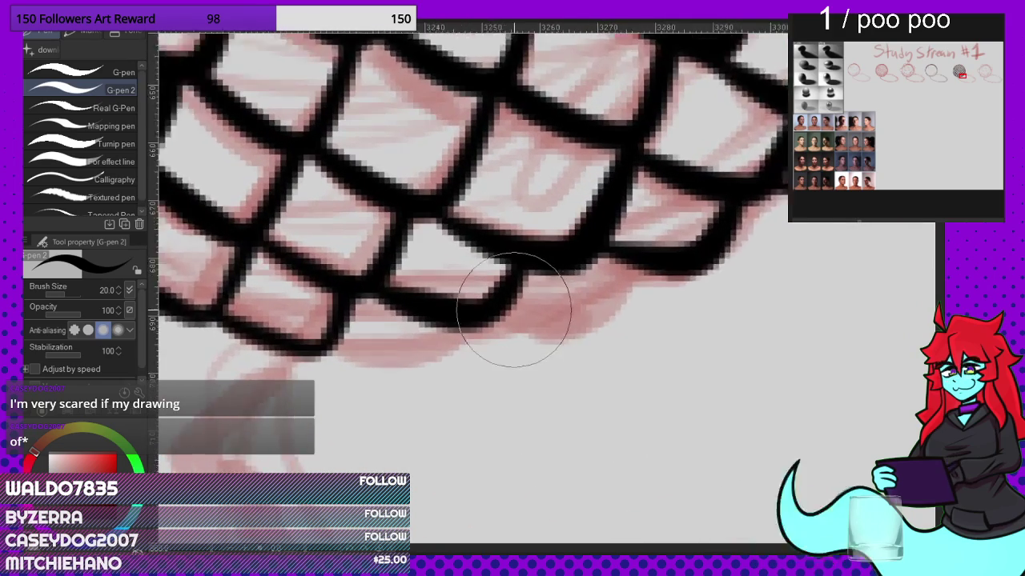
scroll(640, 264, "down", 3)
scroll(423, 314, "up", 4)
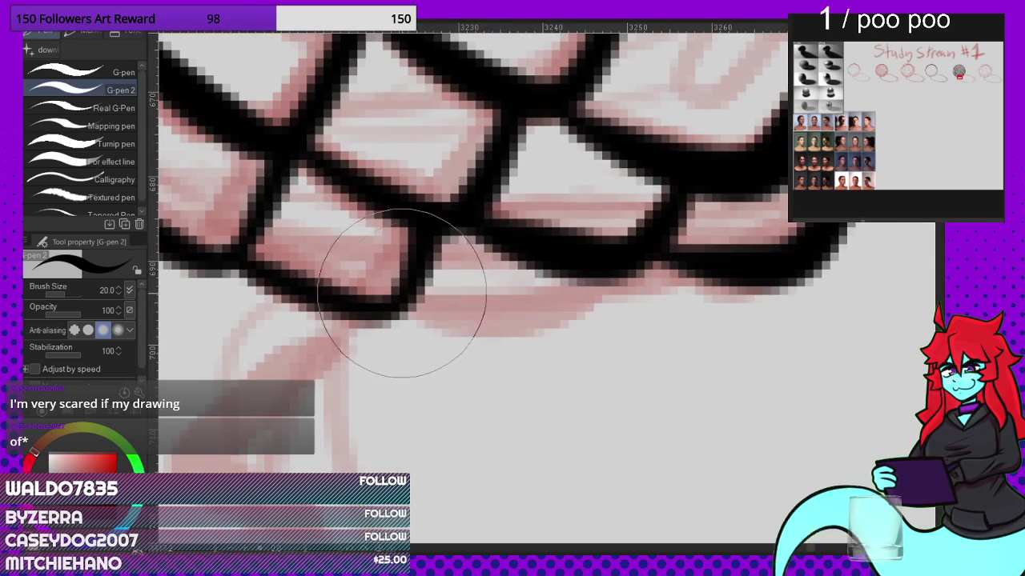
scroll(577, 297, "down", 6)
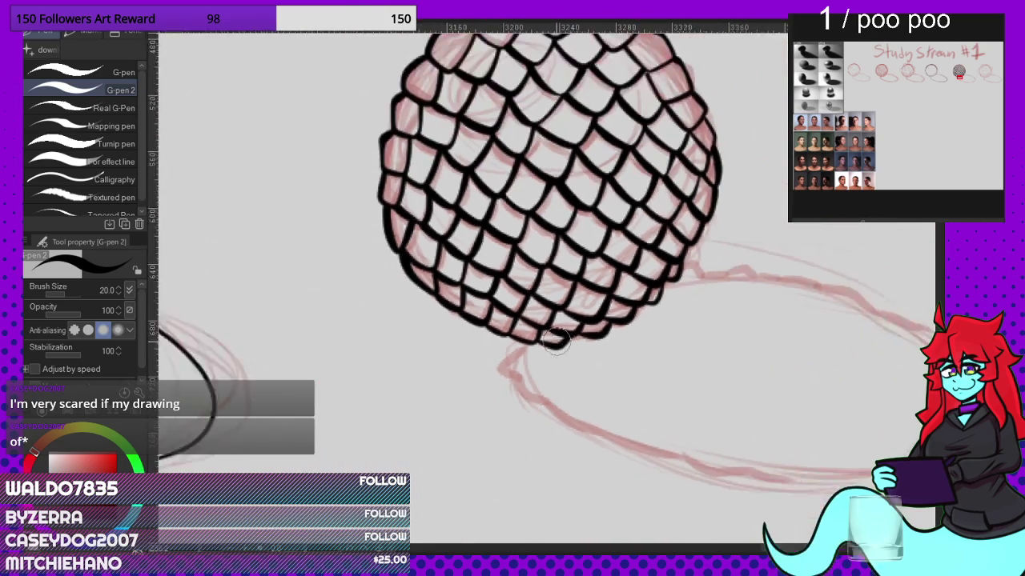
scroll(596, 181, "down", 2)
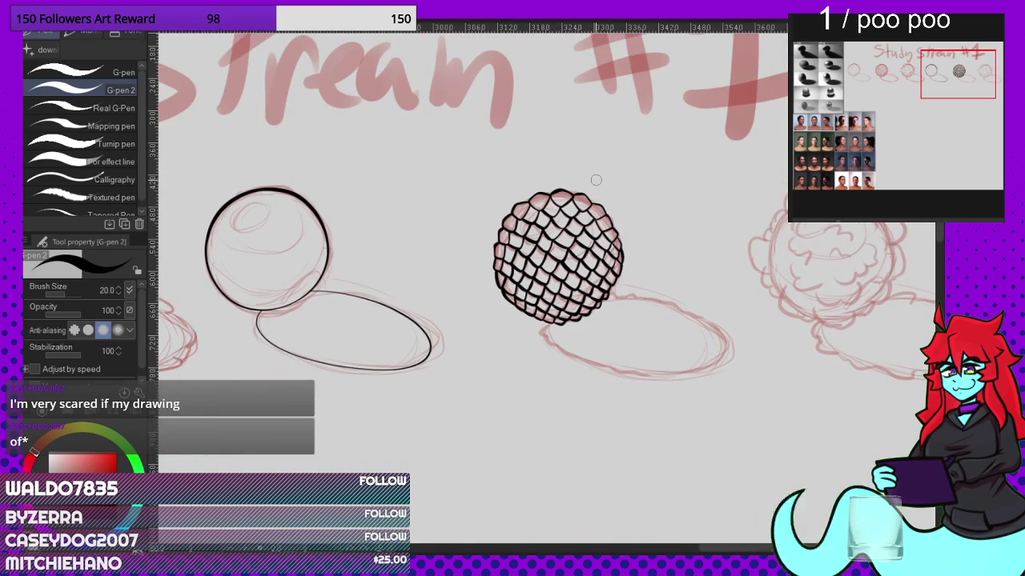
Step: Ink the jagged start of the cast shadow's outline from the base of the scaly sphere along its lower-left curve
scroll(552, 339, "up", 6)
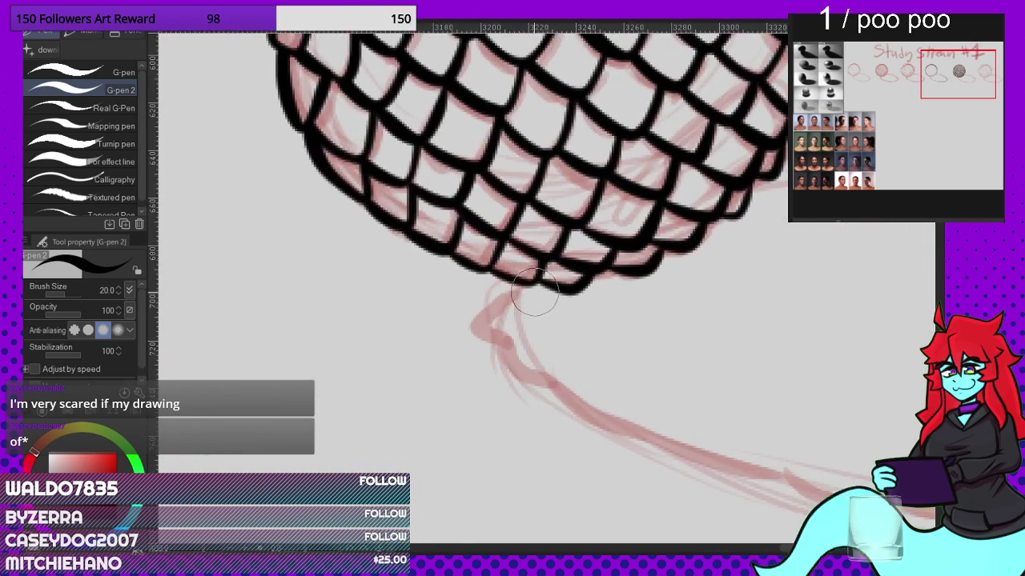
mouse_move(544, 272)
left_mouse_down()
mouse_move(466, 326)
mouse_move(507, 340)
mouse_move(514, 375)
mouse_move(536, 375)
mouse_move(602, 423)
mouse_move(651, 429)
left_mouse_up()
scroll(651, 429, "down", 5)
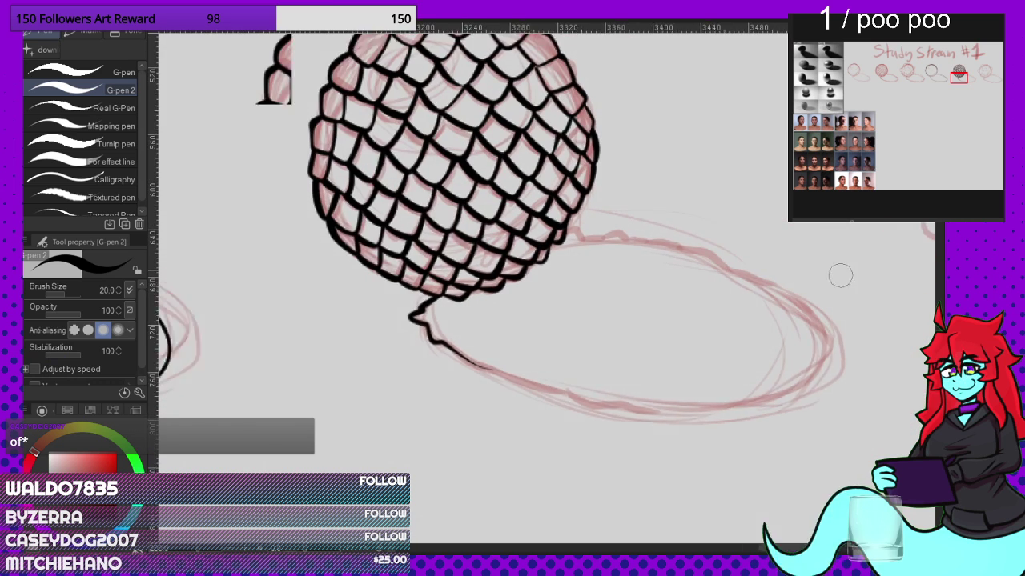
scroll(841, 276, "up", 1)
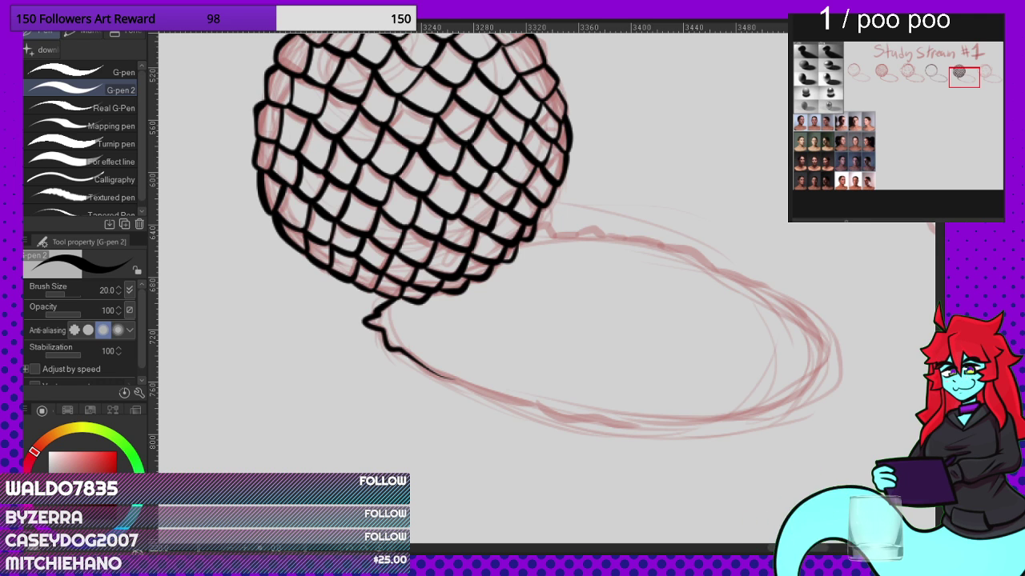
scroll(521, 345, "up", 2)
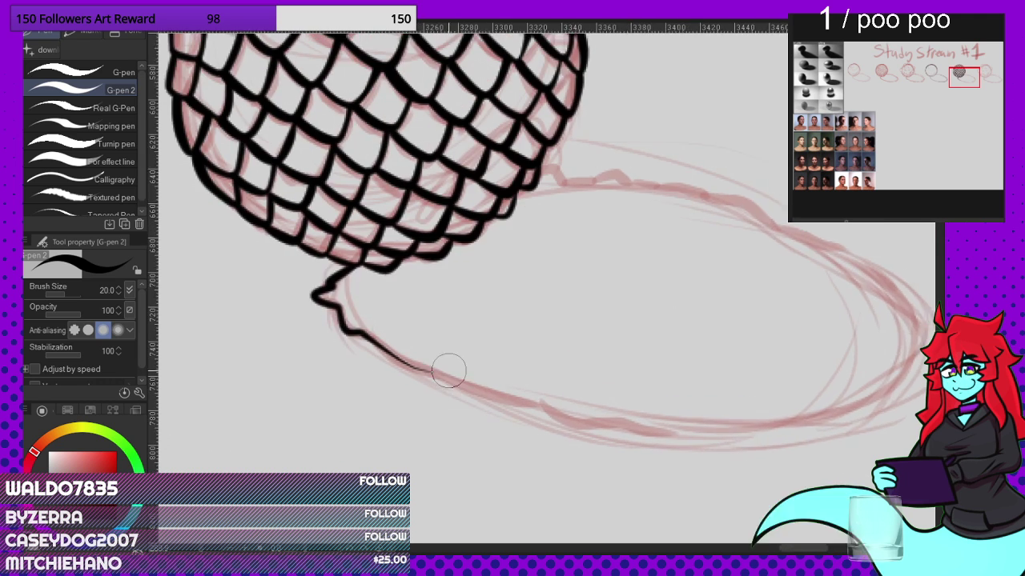
mouse_move(360, 335)
left_mouse_down()
mouse_move(424, 375)
mouse_move(621, 433)
mouse_move(701, 441)
mouse_move(900, 409)
left_mouse_up()
left_click_drag(890, 228, 839, 220)
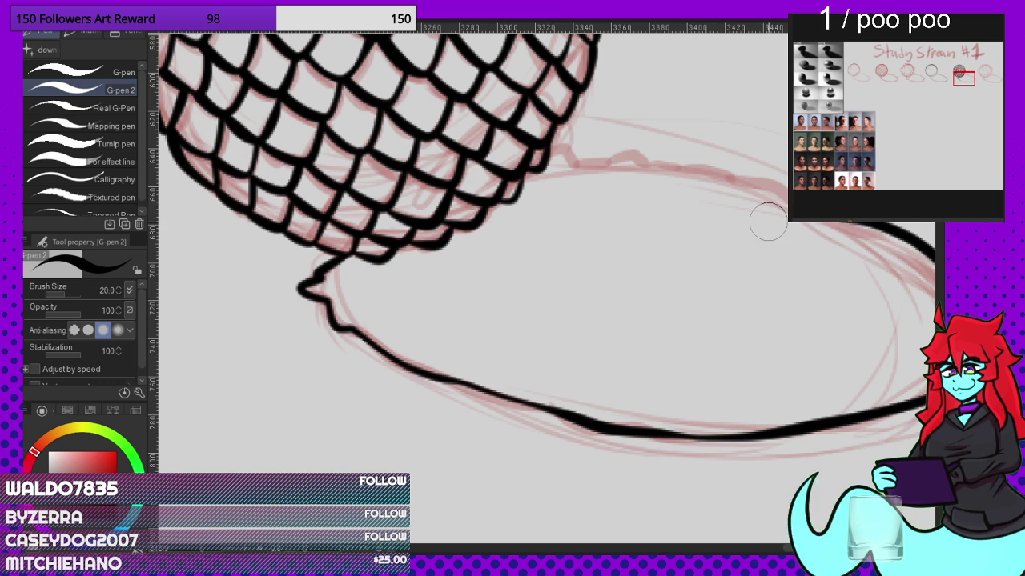
scroll(619, 293, "down", 2)
scroll(611, 259, "up", 1)
key("ctrl+z")
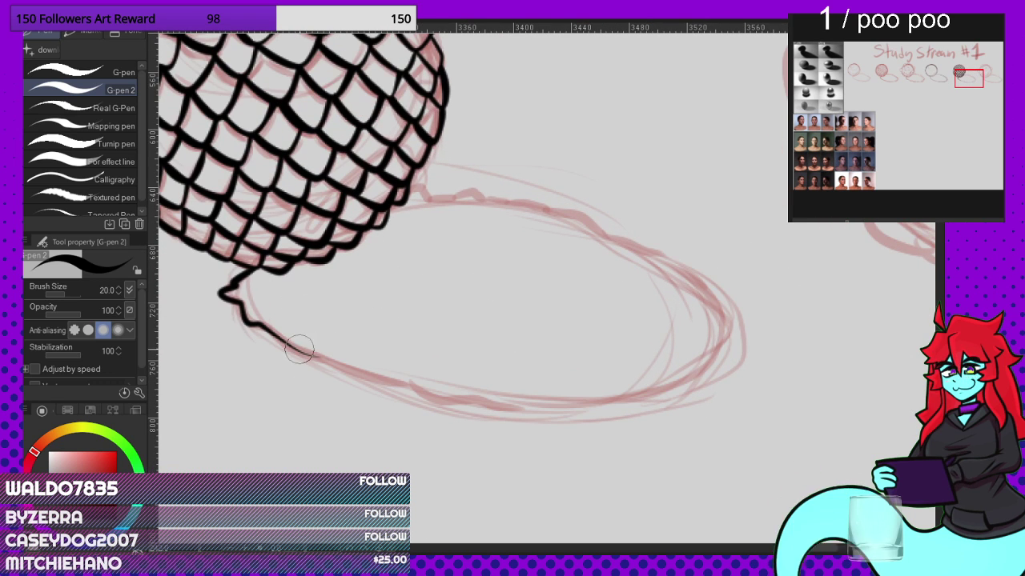
Step: Ink the remaining cast shadow outline around its far end and back along the bumpy top to the scaly sphere
mouse_move(284, 344)
left_mouse_down()
mouse_move(420, 395)
mouse_move(539, 408)
mouse_move(657, 395)
mouse_move(714, 365)
mouse_move(720, 337)
mouse_move(692, 284)
mouse_move(611, 237)
left_mouse_up()
key("ctrl+z")
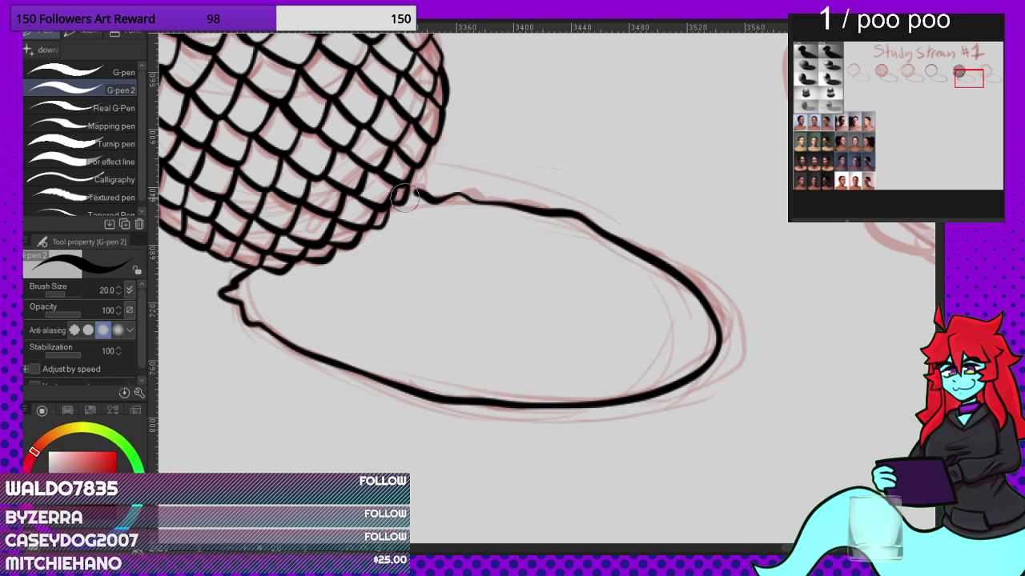
scroll(403, 195, "down", 3)
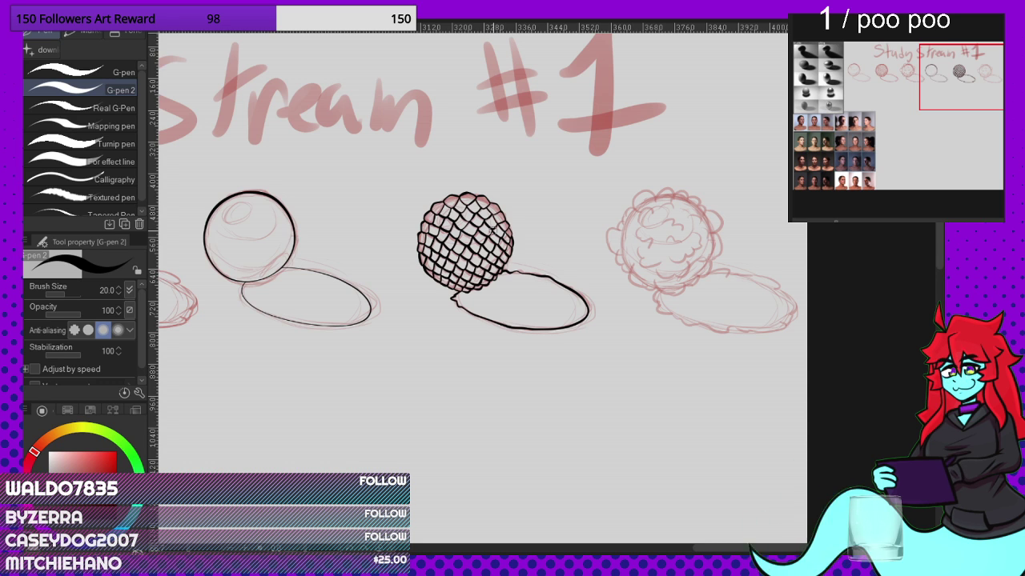
Step: Start inking the fluffy sphere with two rounded, overlapping lobes along its bottom edge
scroll(655, 233, "up", 10)
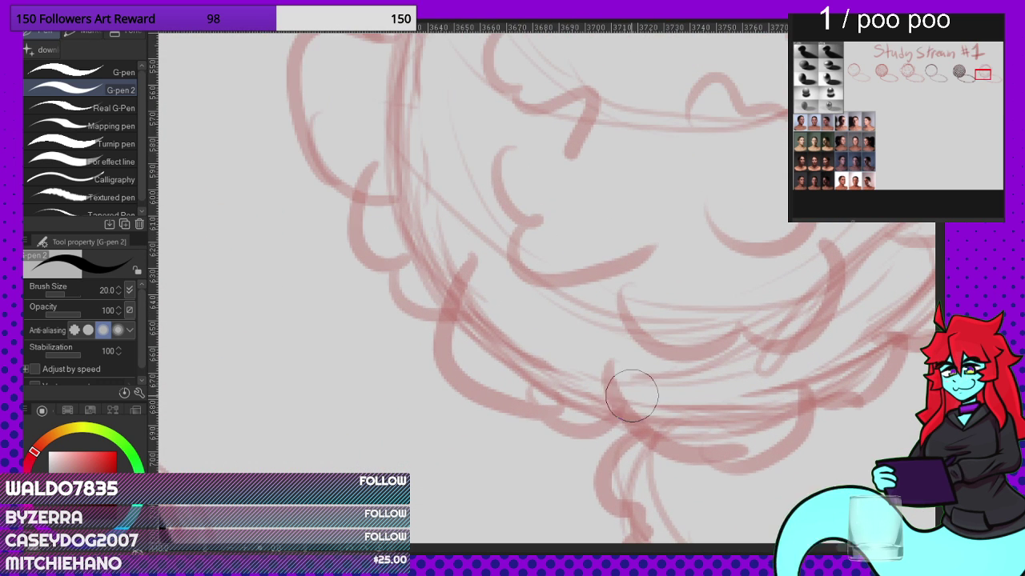
mouse_move(623, 359)
left_mouse_down()
mouse_move(669, 445)
mouse_move(693, 424)
mouse_move(673, 440)
mouse_move(776, 458)
mouse_move(810, 394)
mouse_move(799, 367)
left_mouse_up()
scroll(625, 315, "down", 3)
scroll(844, 336, "up", 2)
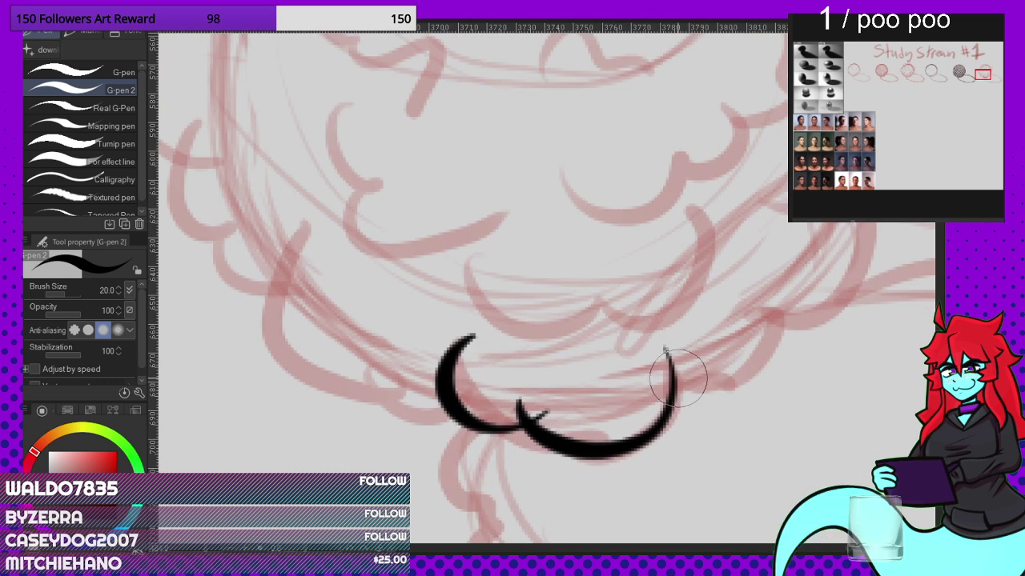
Step: Ink rounded, overlapping lobes up the lower-right and right edge of the fluffy sphere
mouse_move(633, 356)
left_mouse_down()
mouse_move(761, 389)
mouse_move(705, 280)
left_mouse_up()
scroll(760, 335, "up", 1)
mouse_move(725, 320)
left_mouse_down()
mouse_move(850, 307)
mouse_move(859, 216)
mouse_move(810, 181)
left_mouse_up()
scroll(694, 378, "down", 2)
scroll(792, 293, "up", 1)
scroll(791, 293, "up", 1)
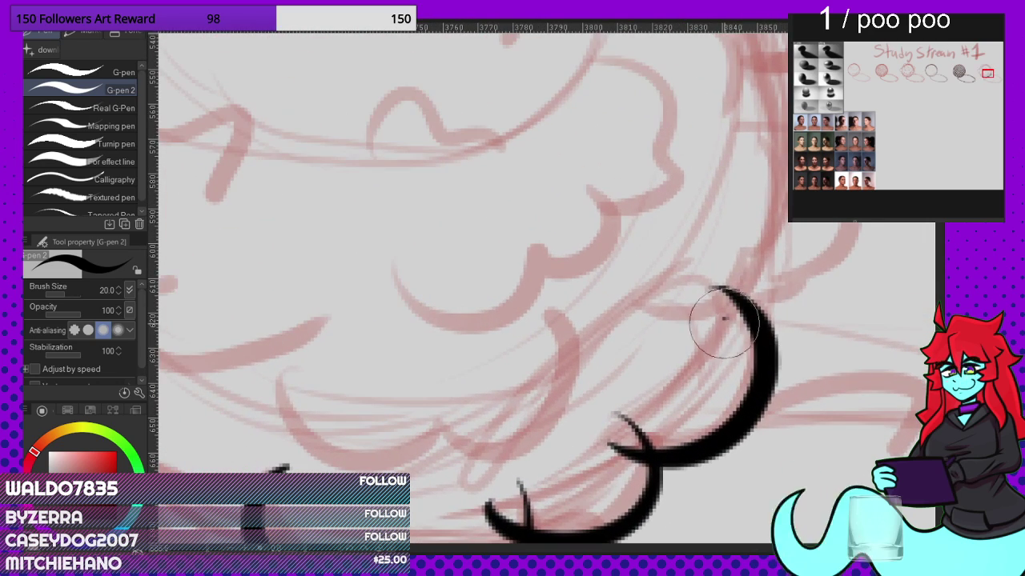
mouse_move(723, 321)
left_mouse_down()
mouse_move(804, 263)
mouse_move(759, 255)
mouse_move(776, 289)
mouse_move(880, 205)
mouse_move(794, 68)
left_mouse_up()
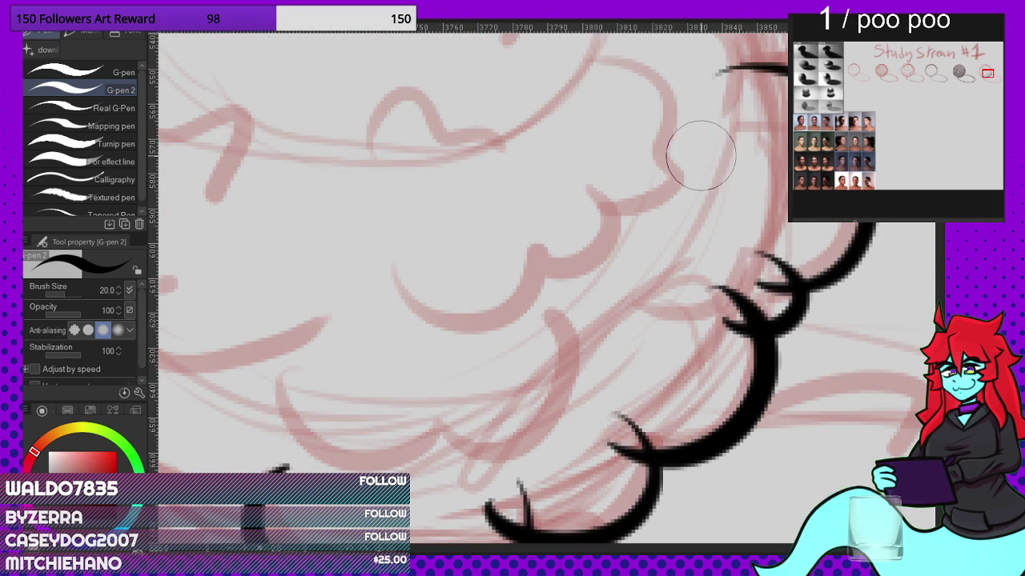
Step: Ink the overlapping lobes around the fluffy sphere's upper-right edge and across its top
scroll(686, 161, "down", 3)
scroll(801, 304, "up", 2)
mouse_move(805, 303)
left_mouse_down()
mouse_move(698, 165)
mouse_move(674, 196)
mouse_move(697, 125)
mouse_move(658, 148)
mouse_move(668, 65)
mouse_move(594, 126)
left_mouse_up()
scroll(680, 196, "down", 2)
scroll(665, 160, "up", 2)
mouse_move(711, 181)
left_mouse_down()
mouse_move(712, 127)
mouse_move(621, 107)
mouse_move(605, 186)
left_mouse_up()
left_click_drag(639, 153, 500, 131)
left_click_drag(560, 79, 542, 201)
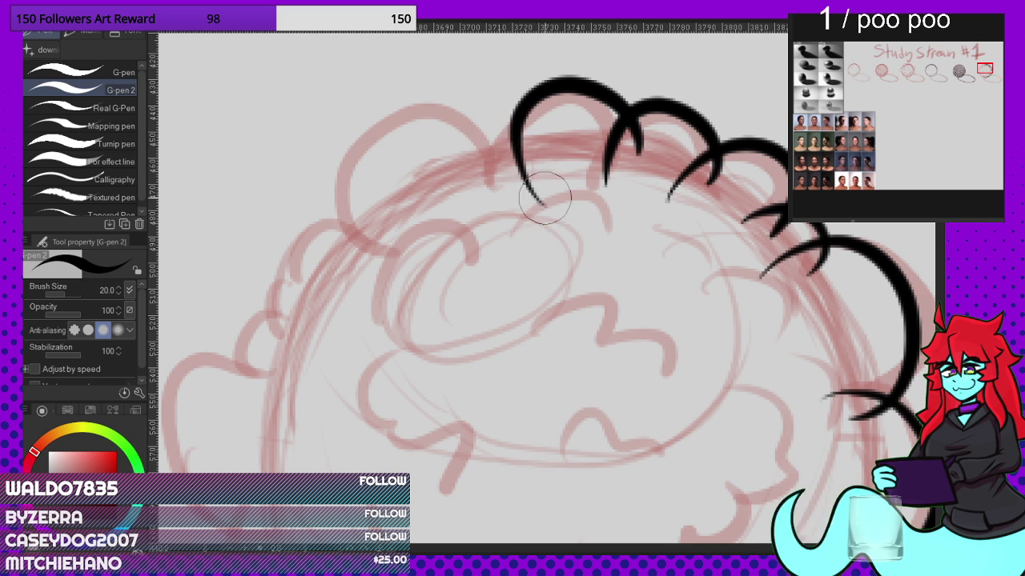
Step: Ink a large upper-left lobe, small overlapping lobes below it and a large lobe on the fluffy sphere's left edge
left_click_drag(513, 126, 474, 192)
mouse_move(502, 143)
left_mouse_down()
mouse_move(388, 104)
mouse_move(307, 199)
mouse_move(392, 246)
left_mouse_up()
scroll(513, 108, "down", 4)
scroll(417, 255, "up", 3)
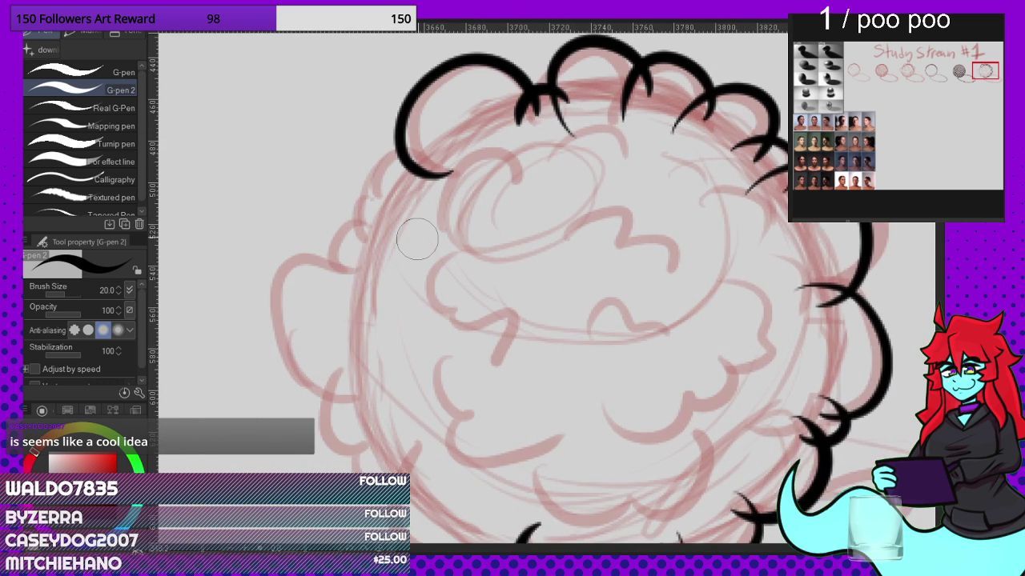
mouse_move(422, 146)
left_mouse_down()
mouse_move(365, 176)
mouse_move(393, 223)
mouse_move(361, 246)
mouse_move(391, 255)
mouse_move(321, 290)
mouse_move(361, 299)
left_mouse_up()
mouse_move(356, 262)
left_mouse_down()
mouse_move(284, 244)
mouse_move(252, 352)
mouse_move(326, 427)
mouse_move(380, 412)
left_mouse_up()
scroll(383, 400, "down", 3)
scroll(363, 429, "up", 3)
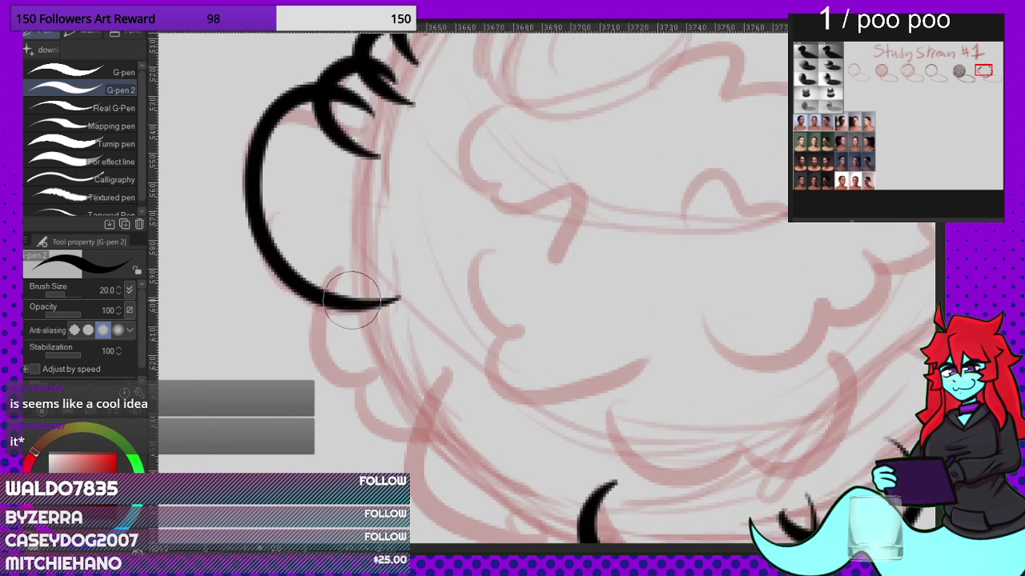
Step: Close the fluffy sphere's outline with overlapping lobes along its lower-left edge
mouse_move(368, 276)
left_mouse_down()
mouse_move(306, 322)
mouse_move(373, 388)
mouse_move(396, 362)
mouse_move(383, 338)
mouse_move(426, 444)
mouse_move(470, 393)
left_mouse_up()
scroll(448, 247, "down", 3)
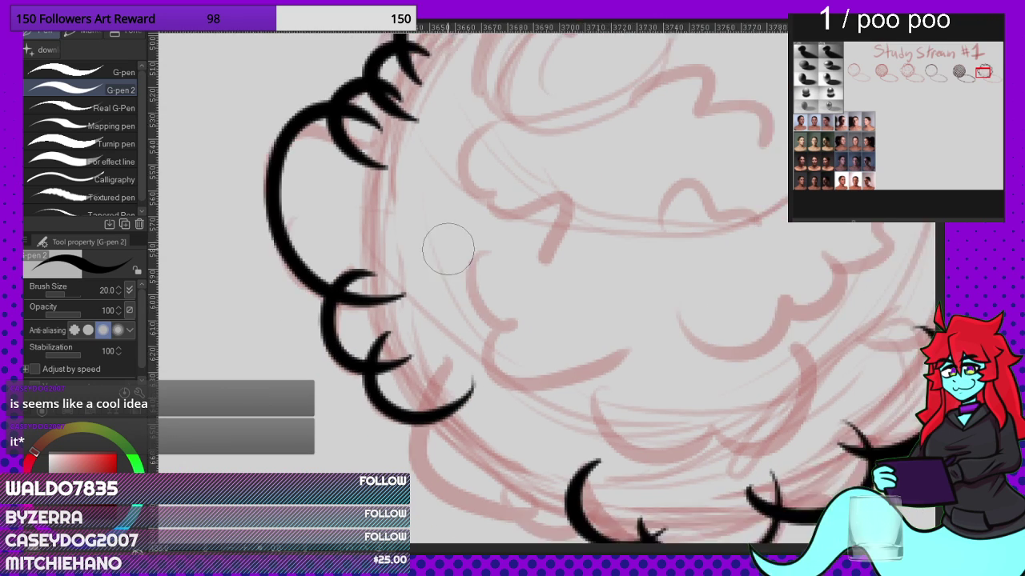
scroll(496, 343, "up", 2)
scroll(468, 342, "up", 3)
mouse_move(410, 250)
left_mouse_down()
mouse_move(369, 435)
mouse_move(555, 400)
mouse_move(556, 354)
mouse_move(554, 457)
left_mouse_up()
scroll(555, 456, "down", 6)
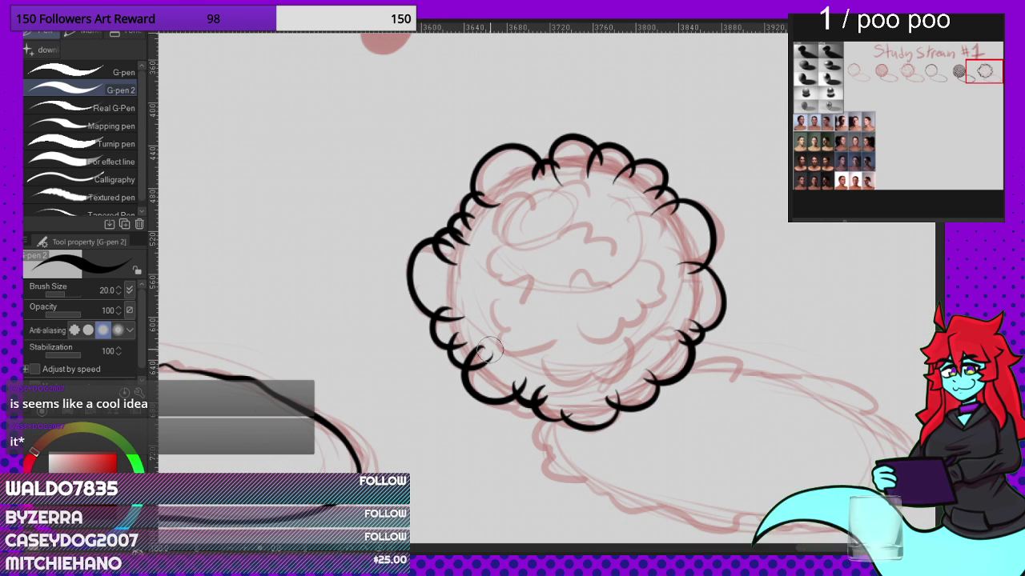
Step: Erase the overlapping line ends inside the fluffy sphere's outline, refining the small upper-left lobes
scroll(489, 349, "up", 3)
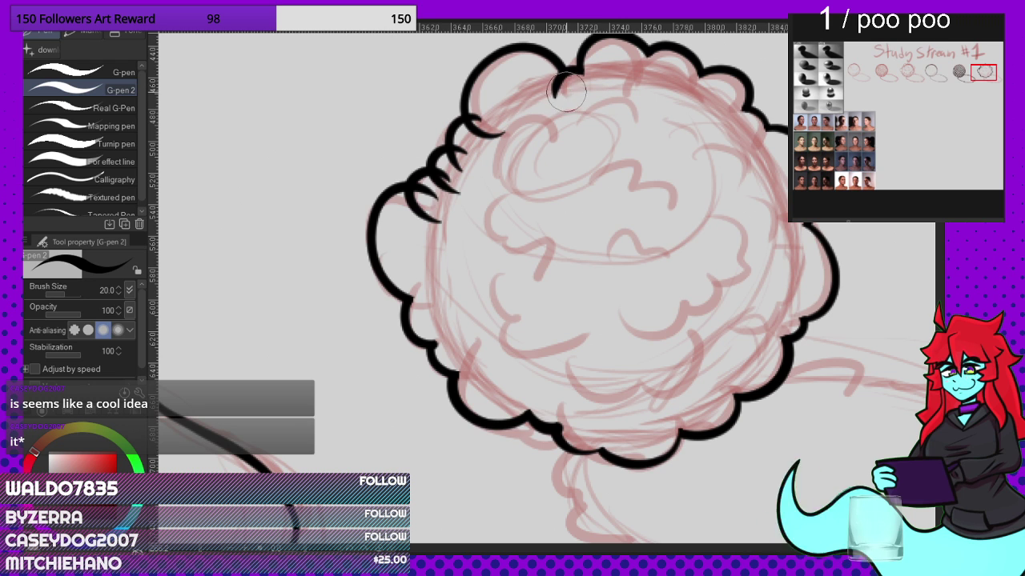
mouse_move(476, 135)
left_mouse_down()
mouse_move(461, 178)
mouse_move(456, 164)
mouse_move(416, 226)
mouse_move(444, 210)
left_mouse_up()
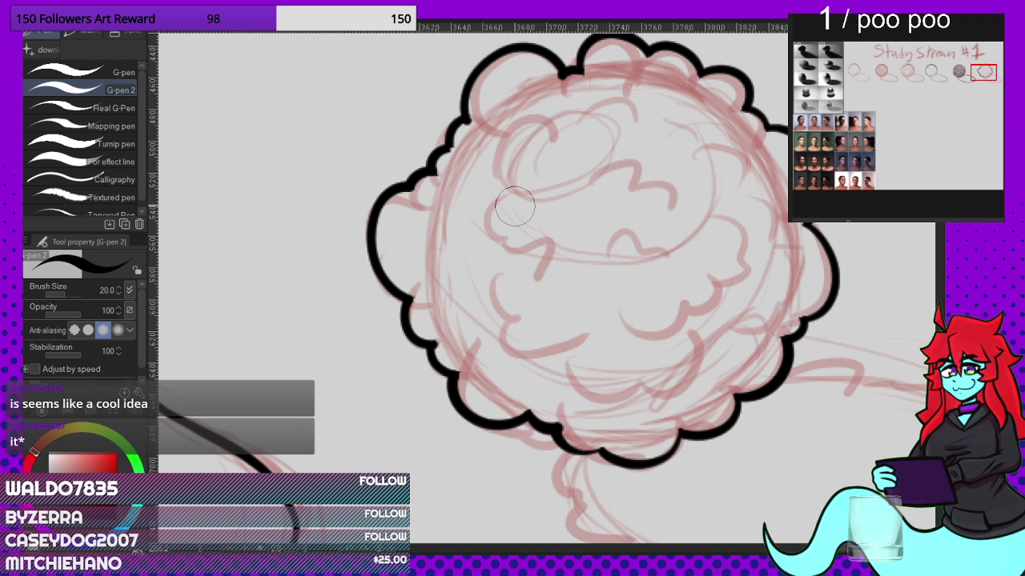
scroll(446, 136, "up", 5)
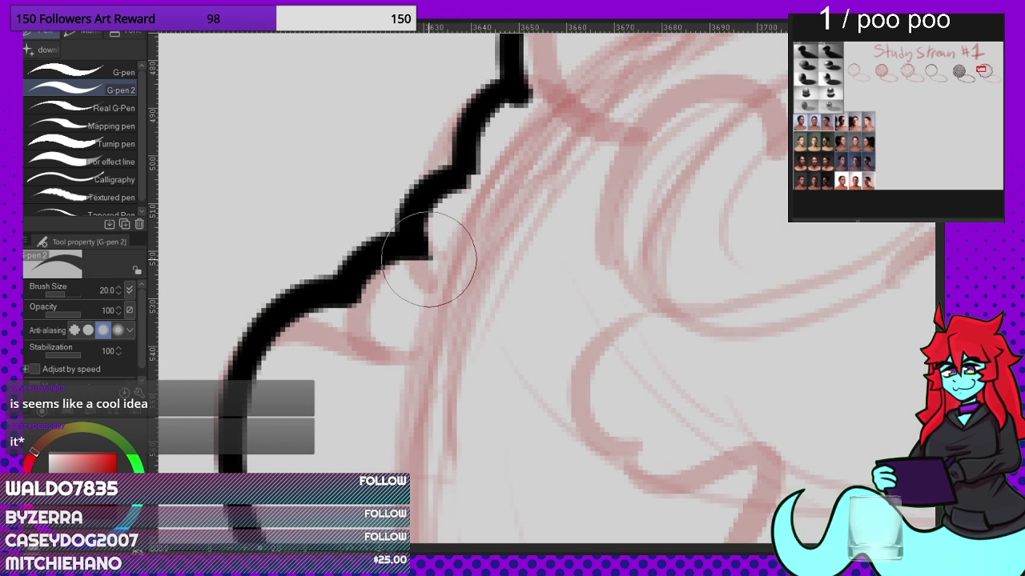
key("ctrl+z")
mouse_move(437, 267)
left_mouse_down()
mouse_move(437, 227)
mouse_move(497, 171)
left_mouse_up()
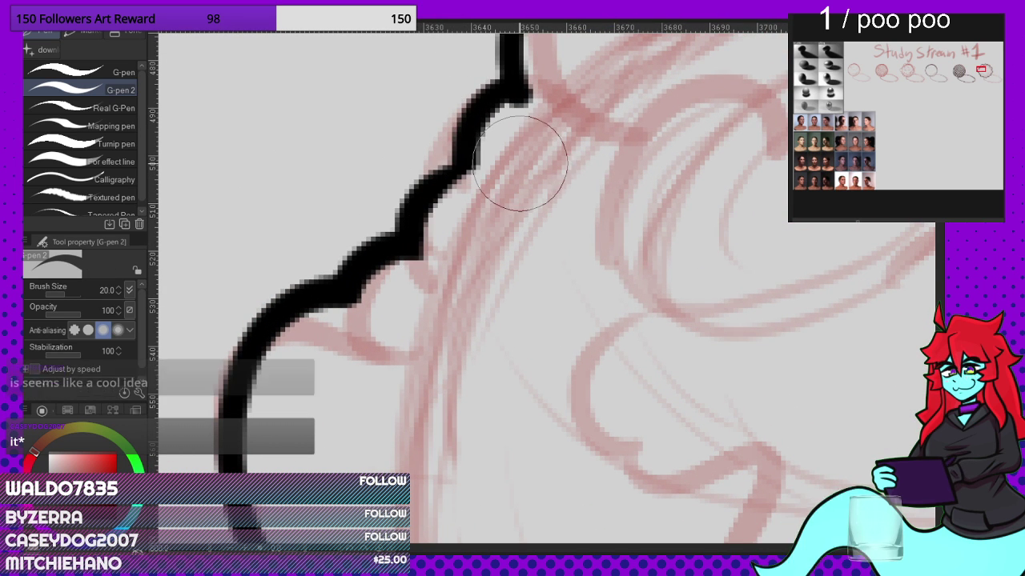
scroll(608, 80, "down", 4)
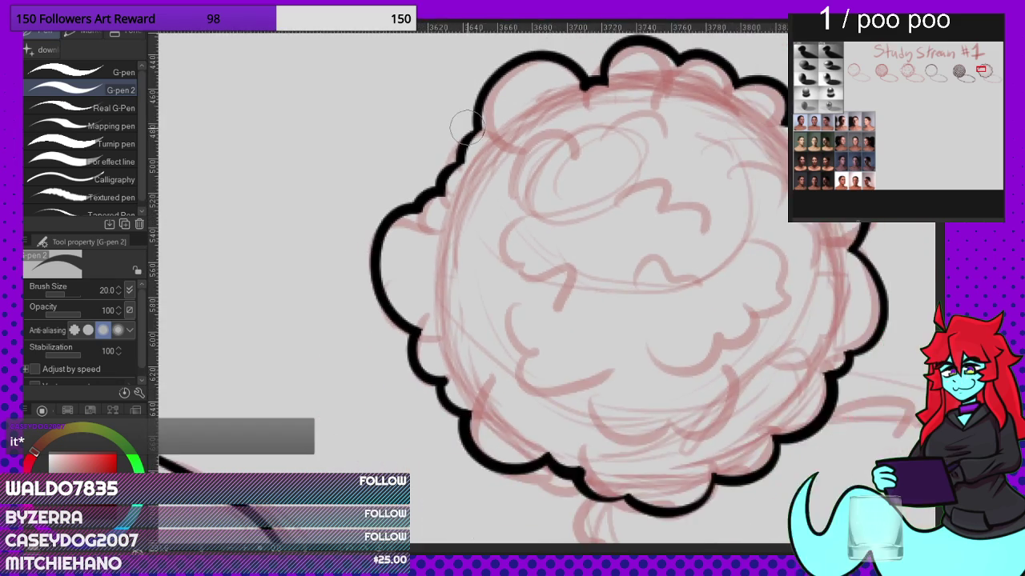
Step: Trim the remaining rough joints between lobes along the top and lower-left of the fluffy outline
scroll(621, 93, "up", 4)
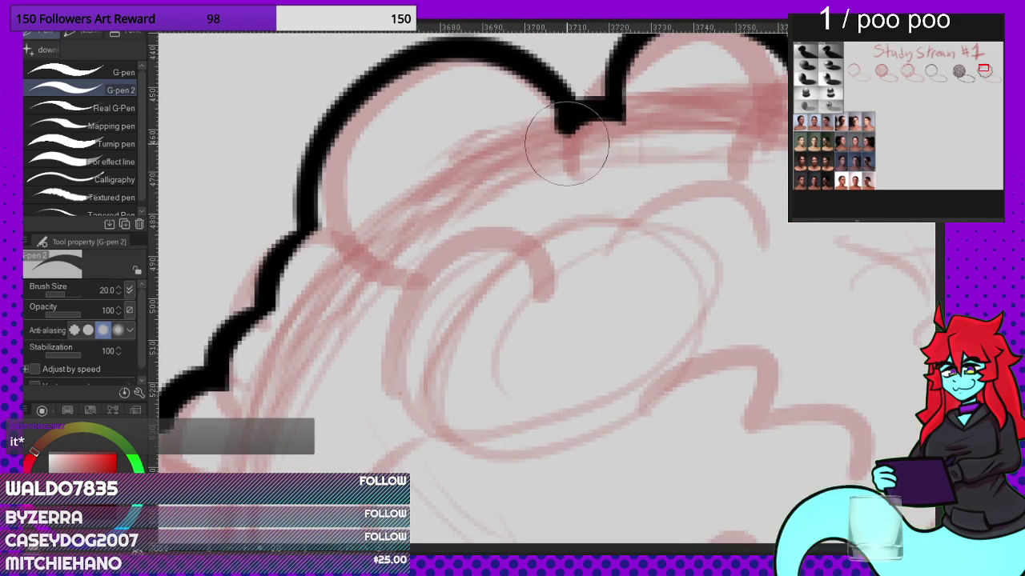
scroll(651, 142, "down", 6)
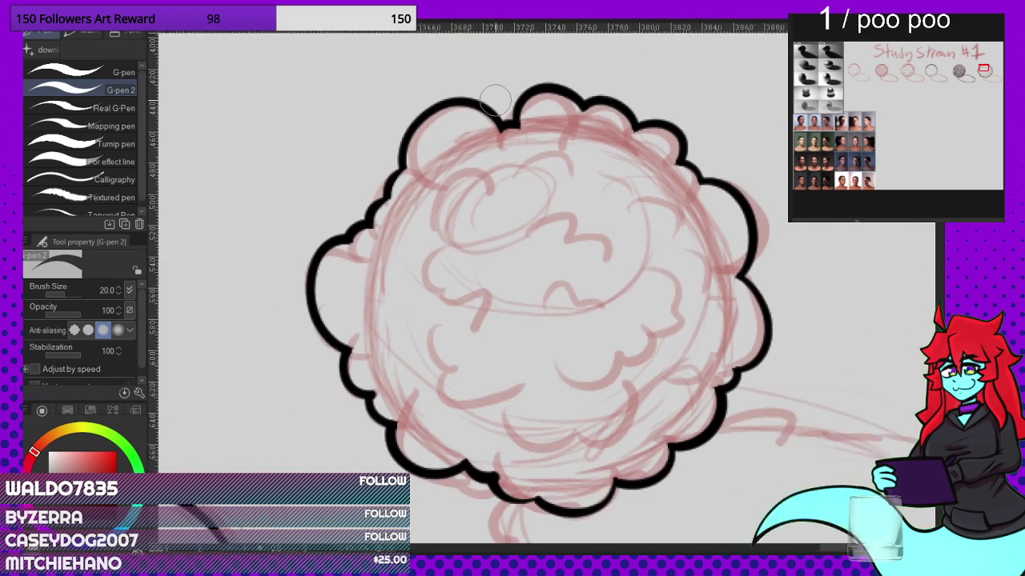
scroll(650, 387, "up", 5)
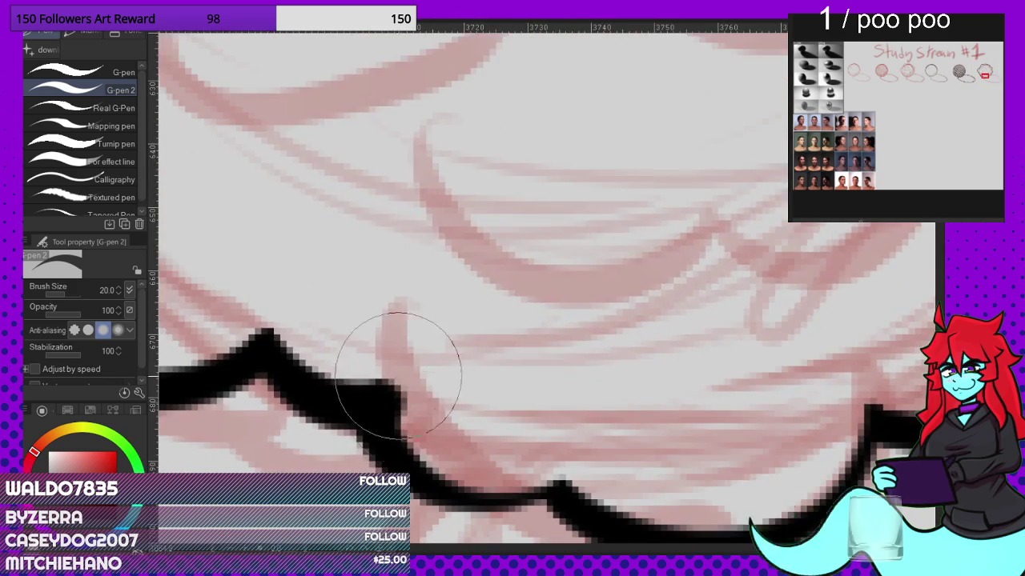
scroll(424, 352, "up", 2)
scroll(481, 368, "down", 6)
scroll(380, 346, "up", 5)
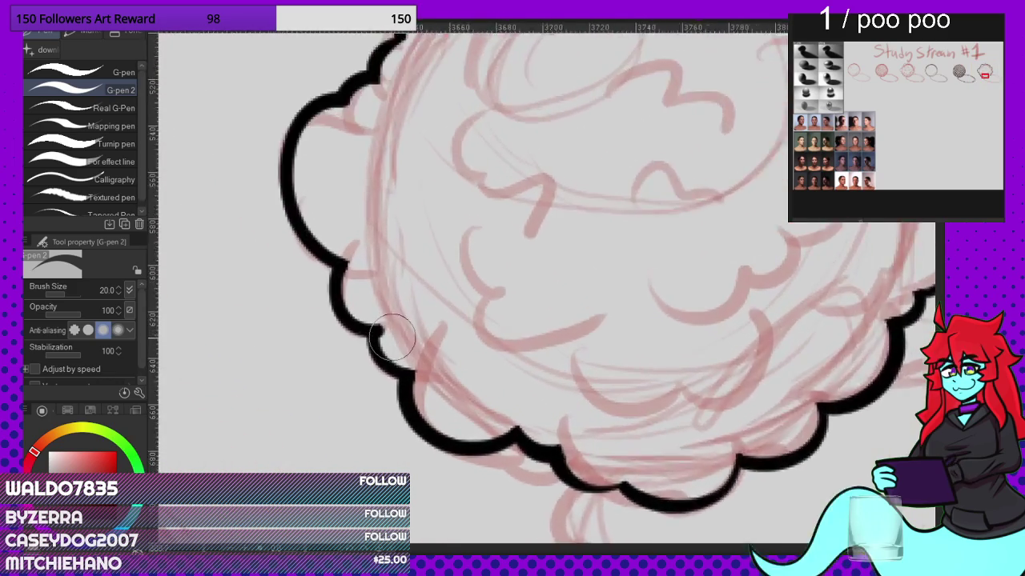
scroll(376, 321, "down", 8)
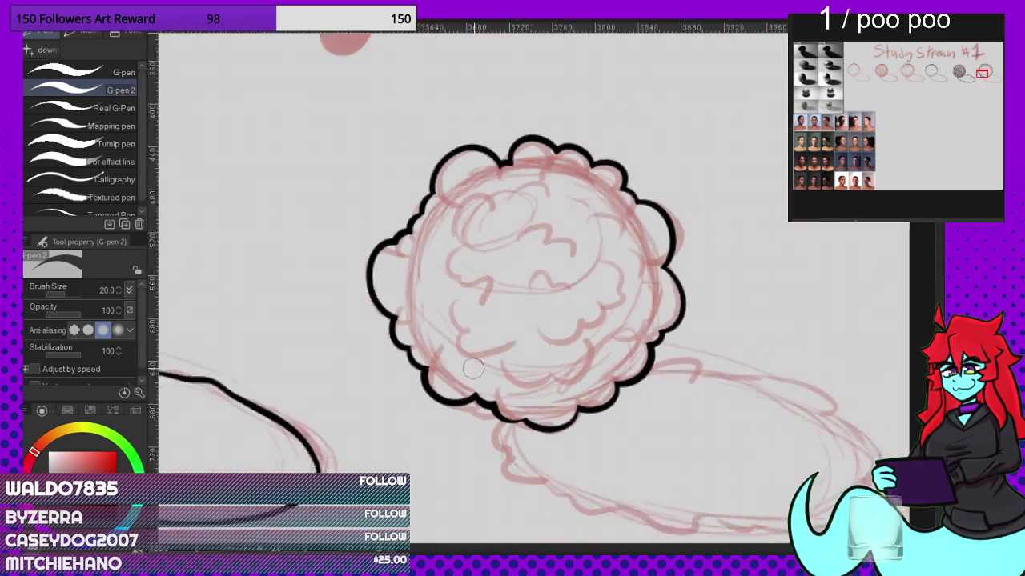
scroll(476, 345, "down", 3)
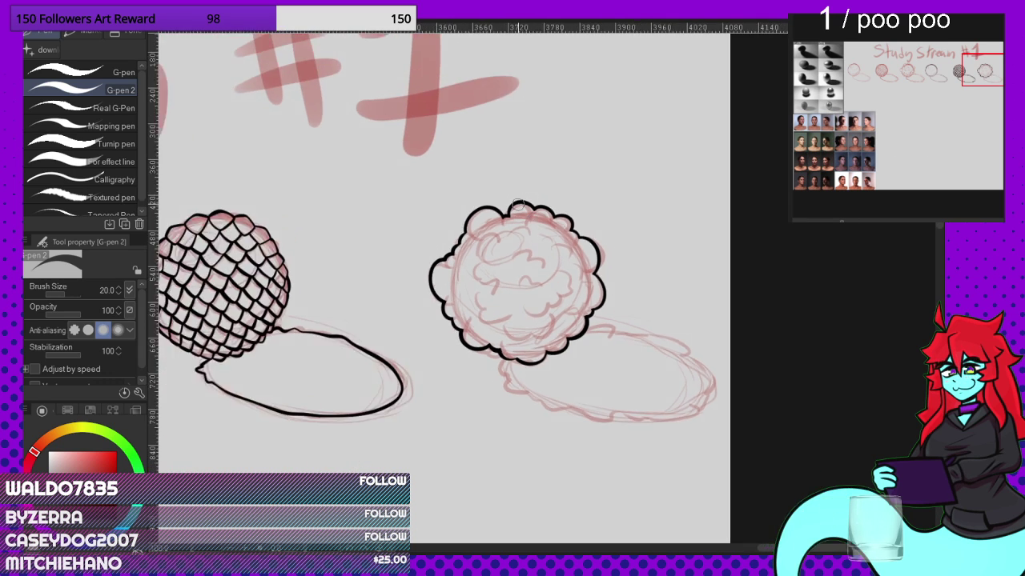
Step: Ink thin scalloped curls inside the fluffy sphere at its upper left, lower left and bottom
scroll(453, 234, "up", 7)
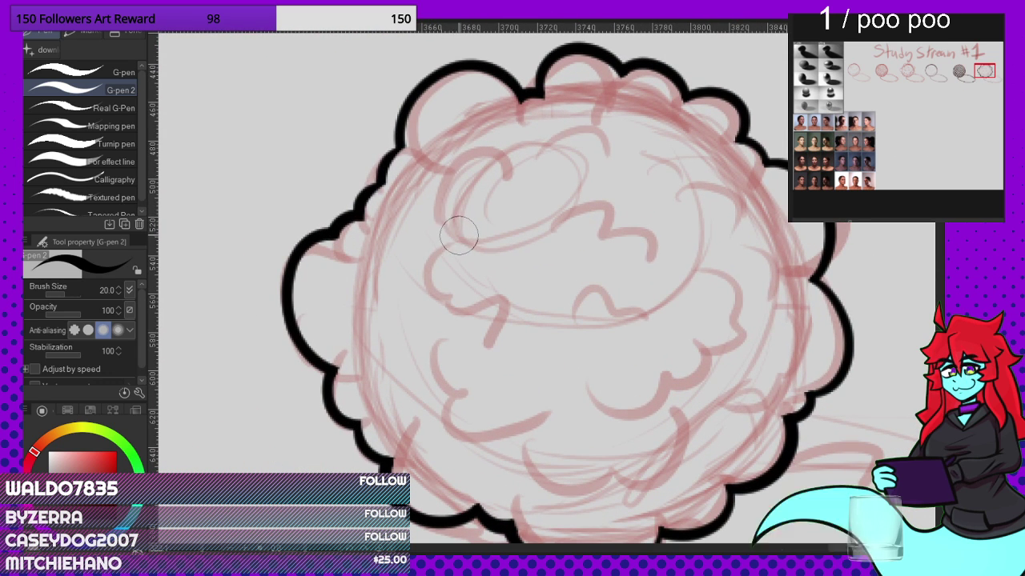
mouse_move(459, 236)
left_mouse_down()
mouse_move(434, 202)
mouse_move(452, 156)
mouse_move(500, 150)
mouse_move(506, 176)
left_mouse_up()
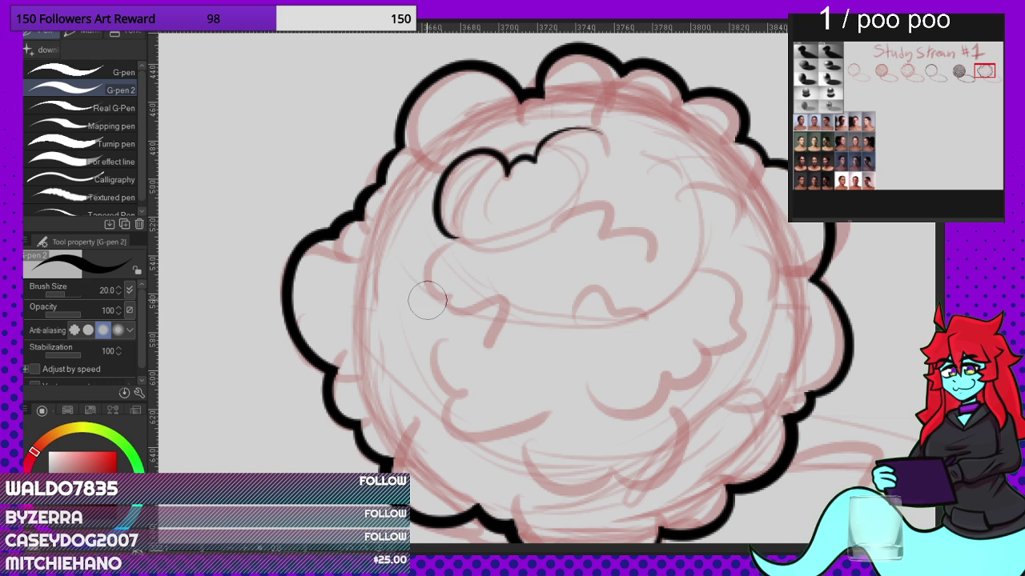
mouse_move(446, 330)
left_mouse_down()
mouse_move(417, 363)
mouse_move(445, 385)
mouse_move(458, 381)
mouse_move(434, 412)
mouse_move(457, 429)
left_mouse_up()
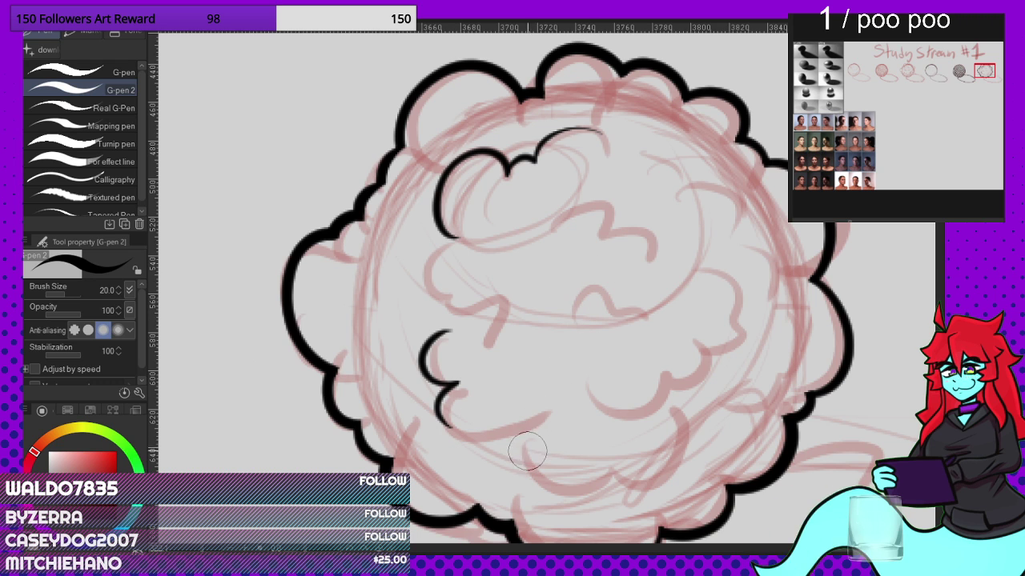
mouse_move(530, 480)
left_mouse_down()
mouse_move(597, 483)
mouse_move(605, 461)
left_mouse_up()
mouse_move(666, 479)
left_mouse_down()
mouse_move(695, 428)
mouse_move(671, 406)
left_mouse_up()
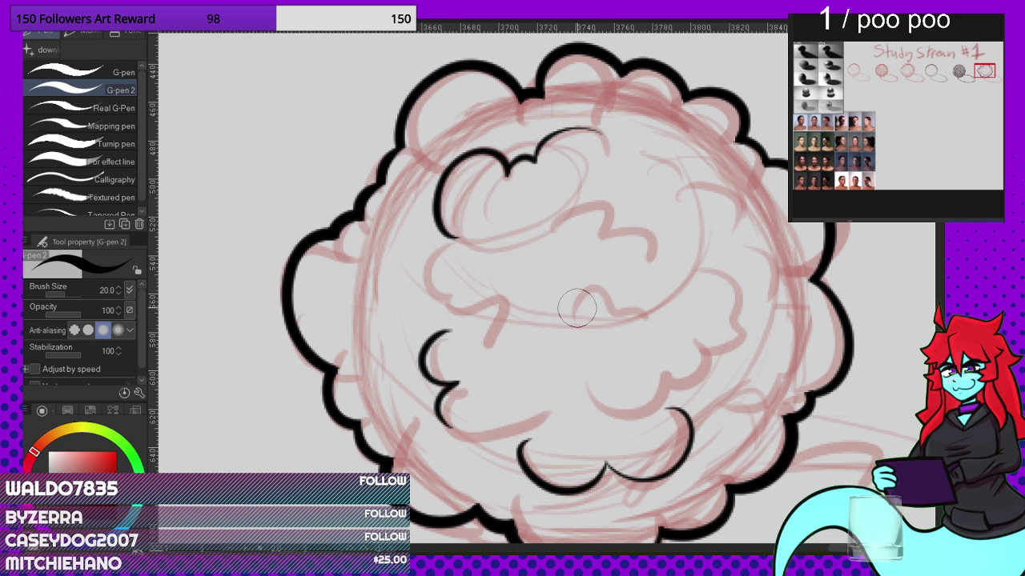
Step: Ink thin scalloped curls in the fluffy sphere's center and along its inner right side
mouse_move(573, 305)
left_mouse_down()
mouse_move(618, 302)
mouse_move(661, 320)
left_mouse_up()
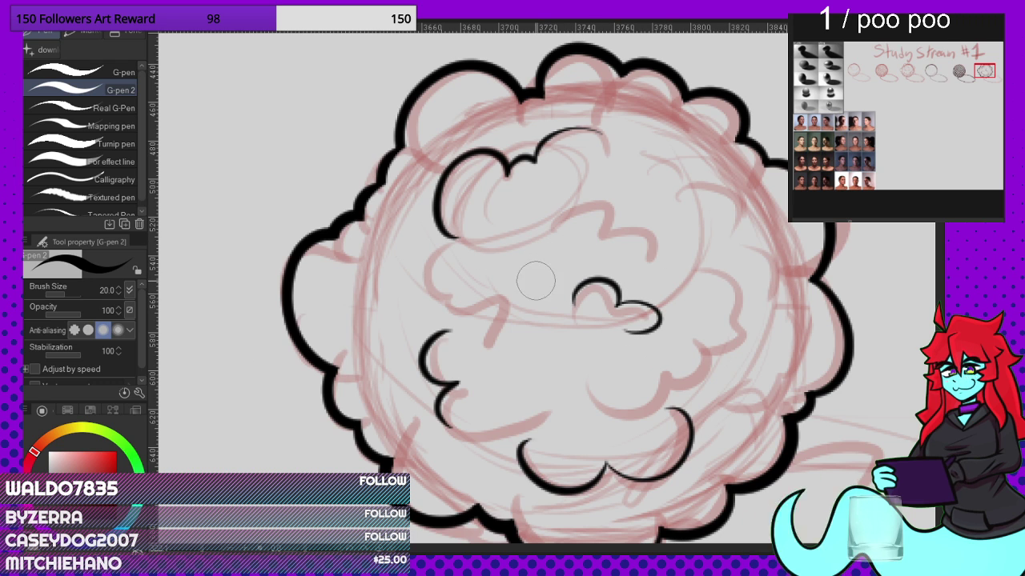
mouse_move(527, 290)
left_mouse_down()
mouse_move(501, 246)
mouse_move(547, 220)
mouse_move(561, 244)
mouse_move(604, 209)
mouse_move(616, 237)
left_mouse_up()
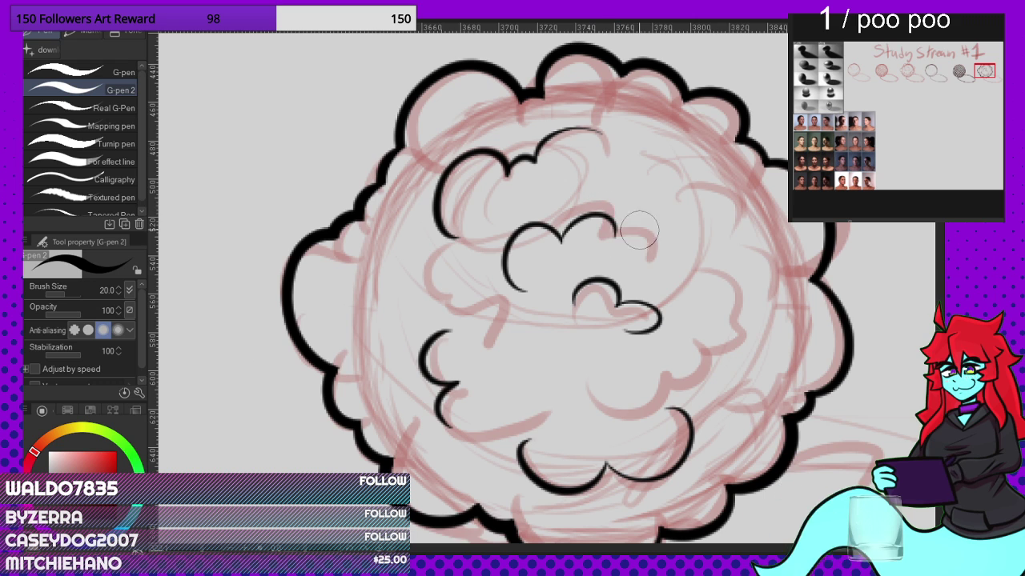
mouse_move(670, 192)
left_mouse_down()
mouse_move(749, 210)
mouse_move(727, 234)
mouse_move(768, 259)
mouse_move(752, 318)
left_mouse_up()
key("ctrl+z")
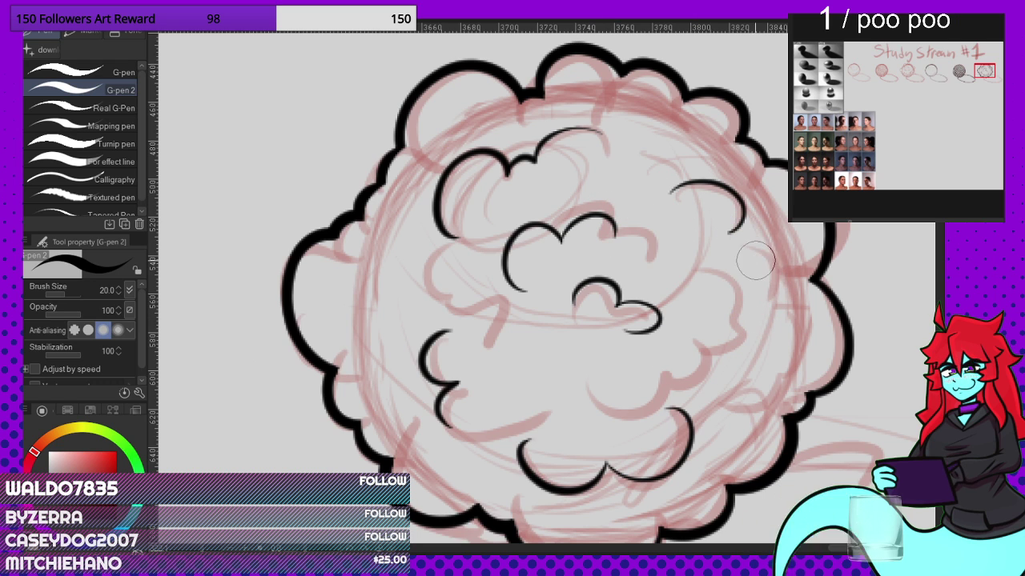
mouse_move(743, 254)
left_mouse_down()
mouse_move(779, 266)
mouse_move(782, 308)
left_mouse_up()
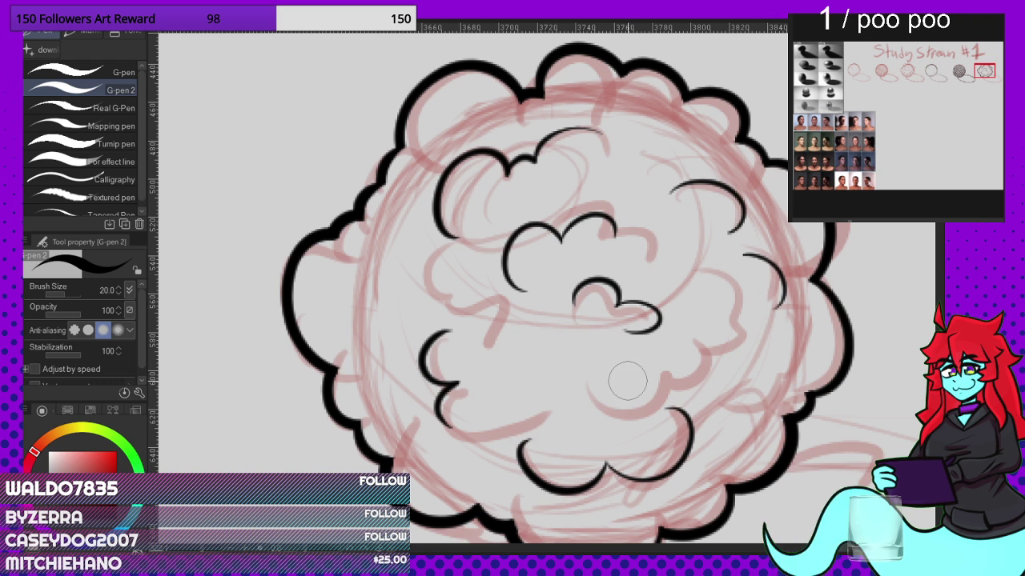
mouse_move(601, 377)
left_mouse_down()
mouse_move(682, 378)
mouse_move(670, 354)
mouse_move(731, 353)
mouse_move(735, 312)
mouse_move(718, 308)
mouse_move(731, 300)
mouse_move(729, 269)
mouse_move(696, 268)
left_mouse_up()
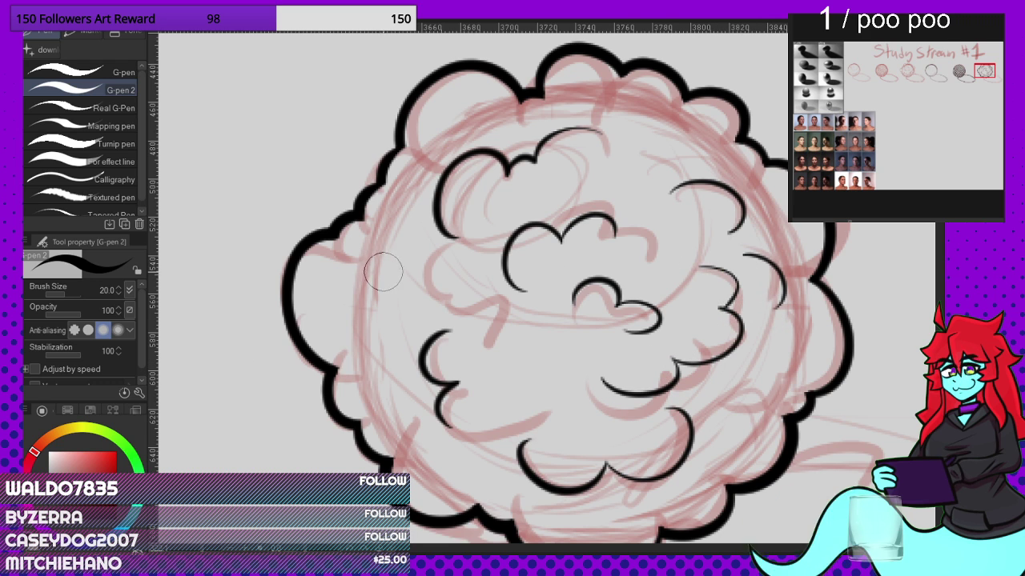
Step: Ink a thin two-lobed curl along the fluffy sphere's inner left edge, redrawing the first attempt
mouse_move(400, 251)
left_mouse_down()
mouse_move(369, 255)
mouse_move(357, 296)
mouse_move(380, 312)
left_mouse_up()
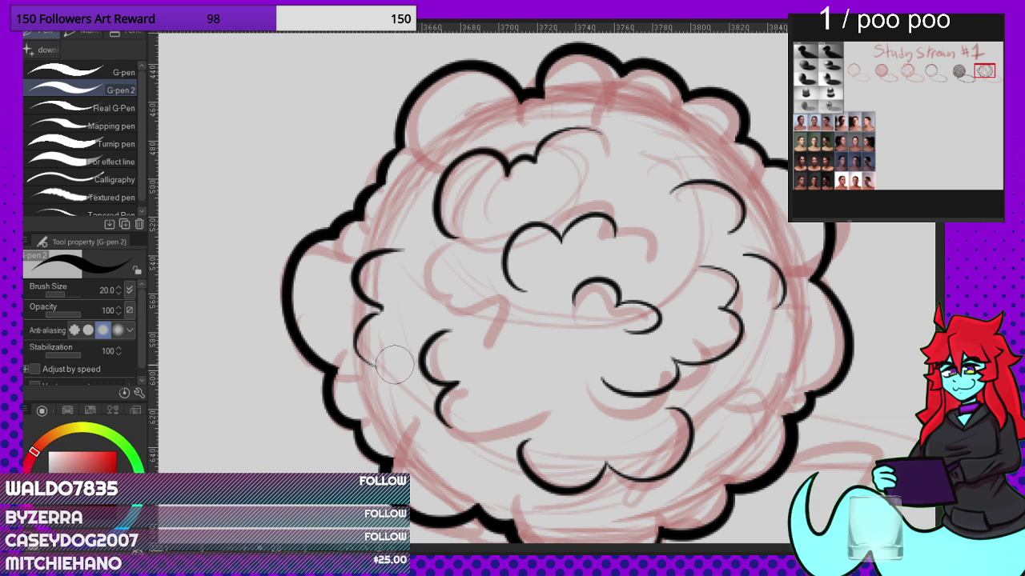
key("ctrl+z")
mouse_move(404, 239)
left_mouse_down()
mouse_move(364, 256)
mouse_move(387, 296)
mouse_move(360, 312)
mouse_move(360, 373)
mouse_move(402, 392)
left_mouse_up()
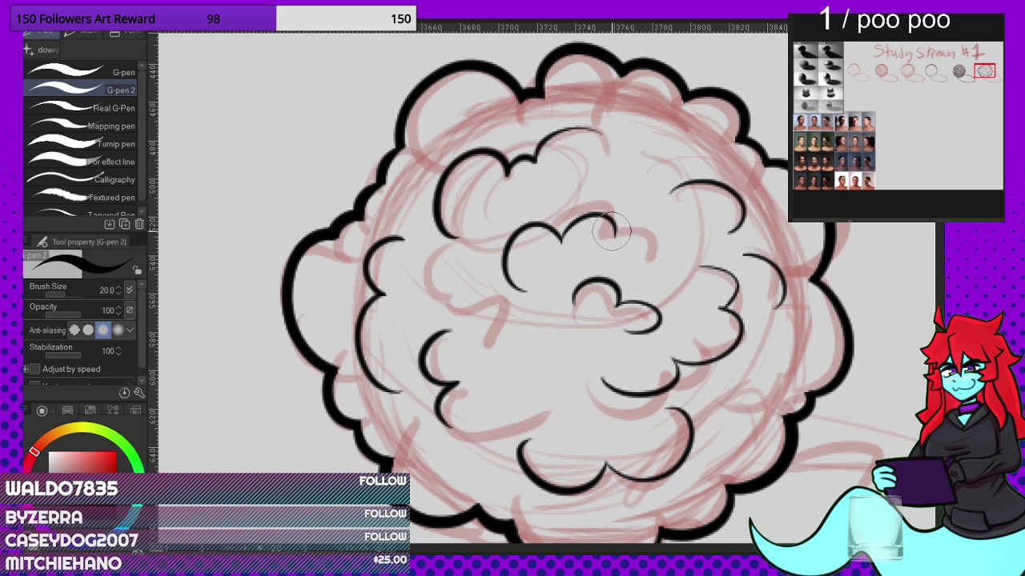
scroll(612, 232, "down", 2)
scroll(618, 174, "up", 4)
scroll(606, 134, "down", 5)
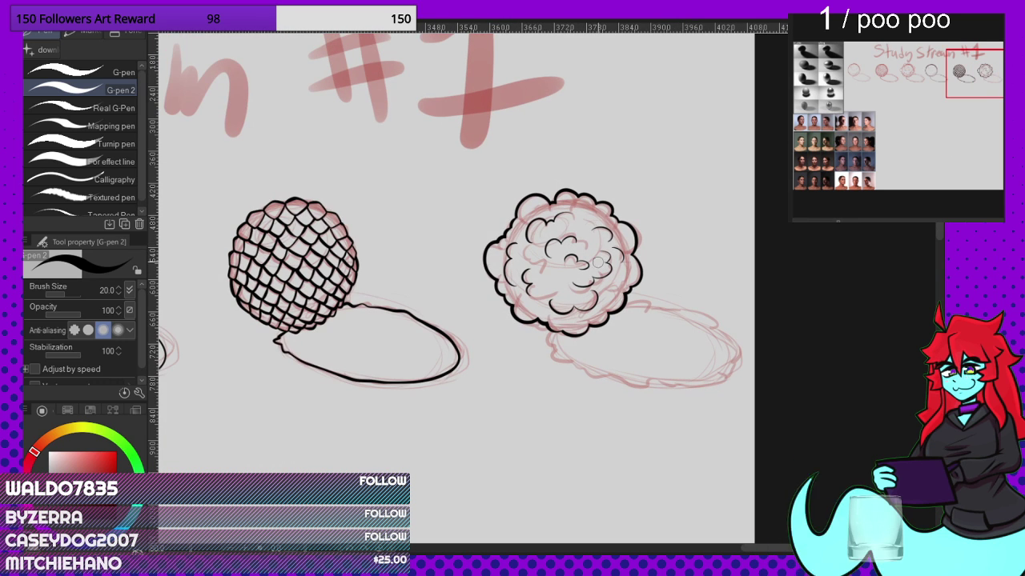
Step: Ink the wavy cast shadow outline from the fluffy sphere's base around its far end and back to the sphere
scroll(561, 264, "up", 5)
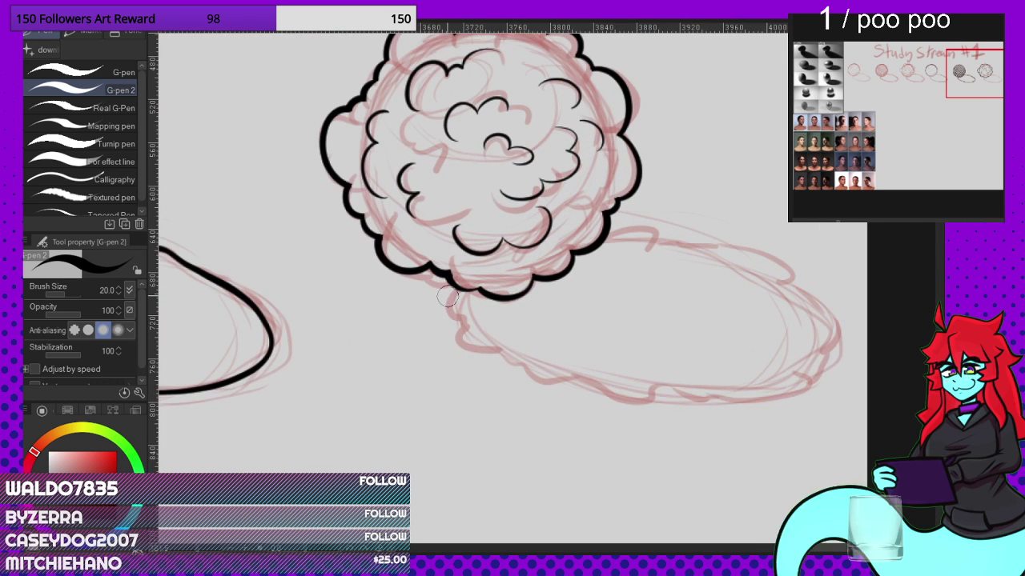
mouse_move(453, 281)
left_mouse_down()
mouse_move(448, 314)
mouse_move(468, 327)
mouse_move(454, 343)
mouse_move(471, 360)
mouse_move(501, 351)
mouse_move(499, 364)
mouse_move(525, 365)
mouse_move(541, 391)
mouse_move(591, 384)
mouse_move(638, 413)
mouse_move(678, 418)
mouse_move(687, 390)
mouse_move(718, 410)
mouse_move(853, 393)
mouse_move(852, 375)
mouse_move(880, 340)
mouse_move(858, 303)
mouse_move(824, 284)
mouse_move(825, 263)
mouse_move(767, 242)
mouse_move(730, 243)
mouse_move(725, 231)
mouse_move(673, 240)
mouse_move(672, 218)
mouse_move(633, 219)
mouse_move(612, 240)
left_mouse_up()
scroll(594, 291, "down", 6)
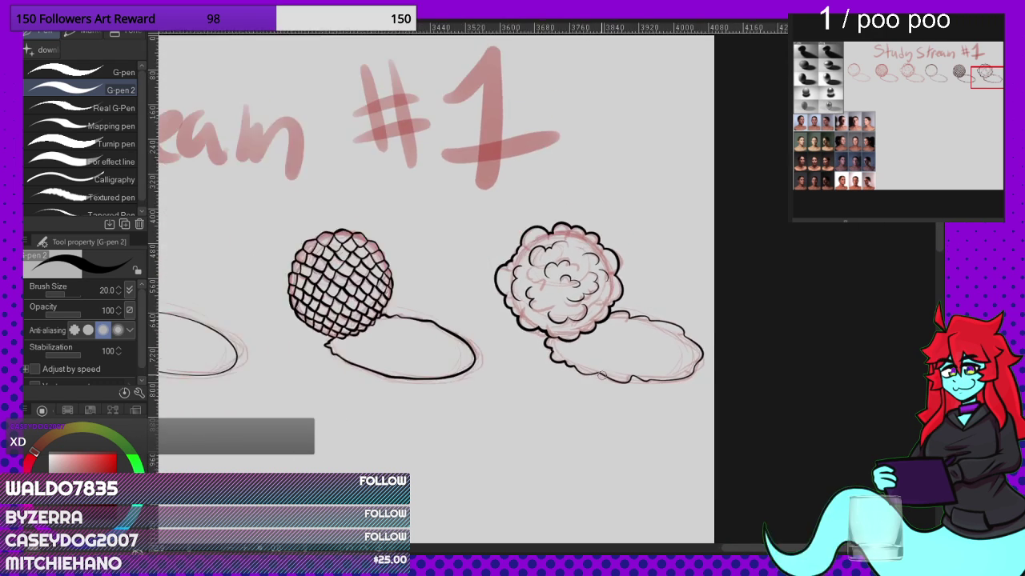
Step: Delete the red sketch beneath the three inked spheres, keeping the original red sketches and the title
scroll(556, 311, "down", 4)
scroll(409, 380, "up", 4)
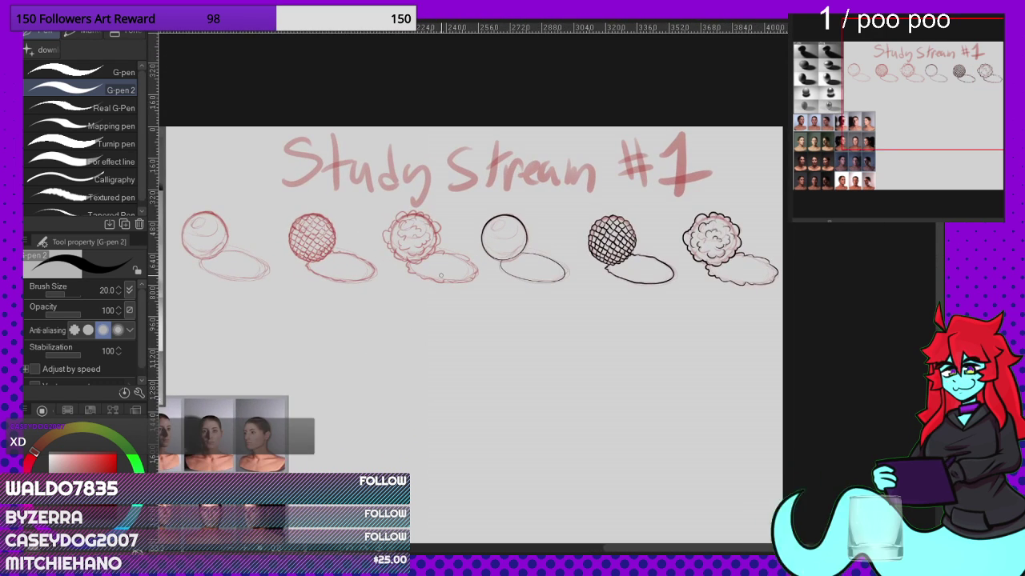
key("Delete")
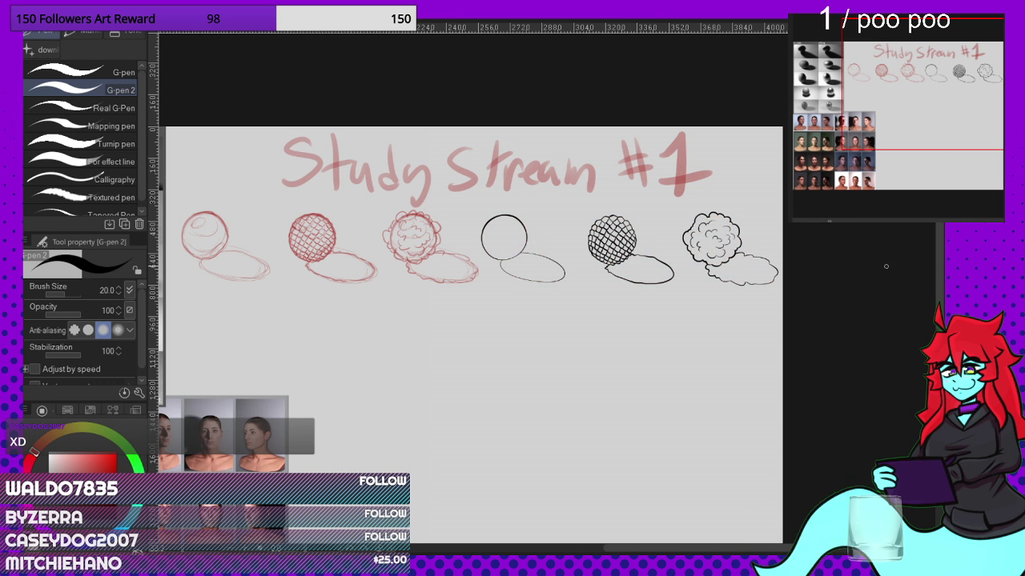
scroll(660, 280, "down", 3)
scroll(633, 296, "up", 3)
scroll(680, 304, "down", 3)
scroll(665, 307, "up", 2)
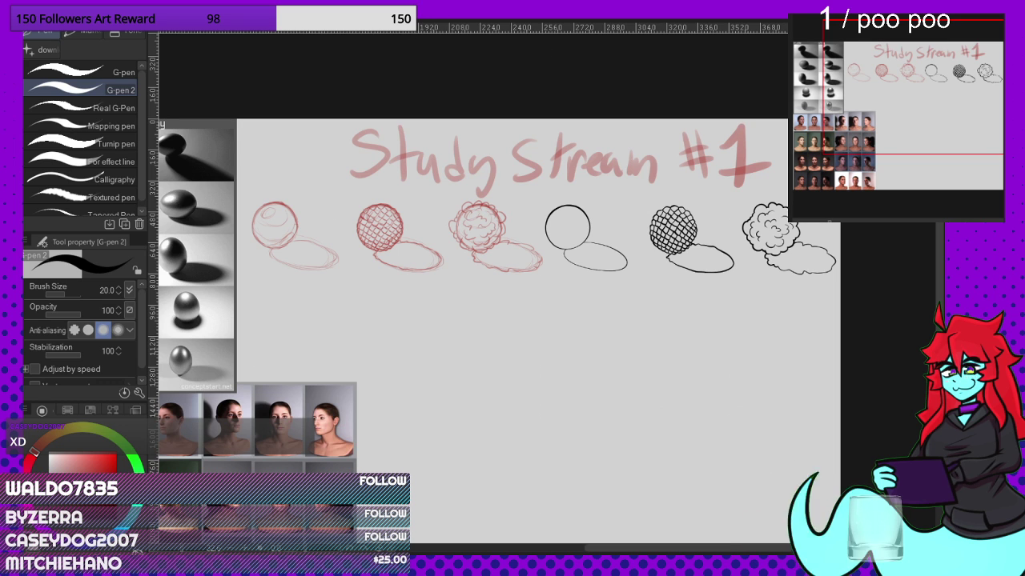
Step: Duplicate the three inked spheres with their shadows and place the copy in a row beneath the originals
key("ctrl+t")
mouse_move(590, 224)
left_mouse_down()
mouse_move(451, 300)
mouse_move(344, 320)
mouse_move(450, 319)
left_mouse_up()
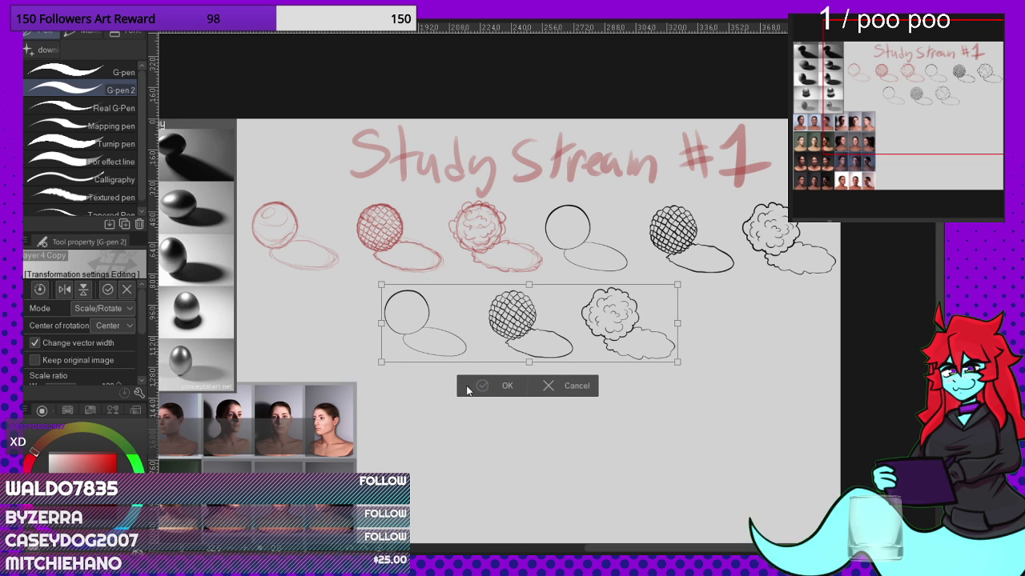
key("Return")
scroll(512, 255, "down", 5)
scroll(515, 242, "up", 8)
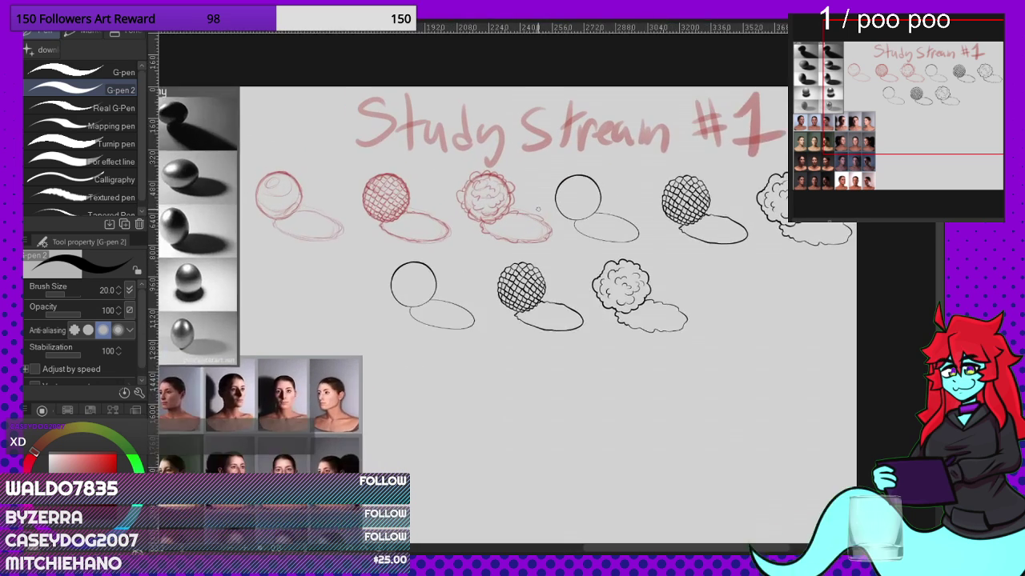
scroll(519, 221, "up", 2)
scroll(525, 205, "down", 5)
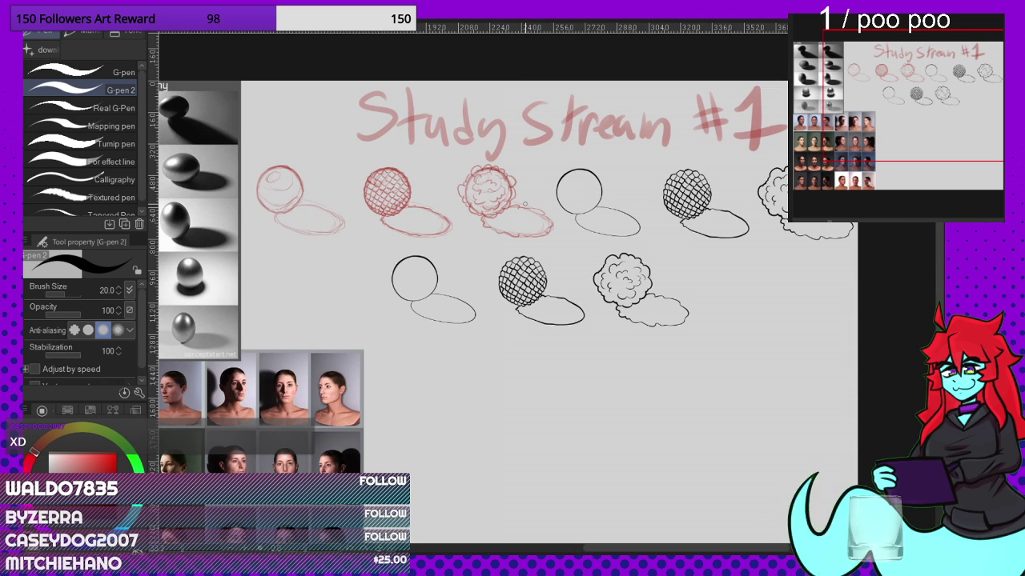
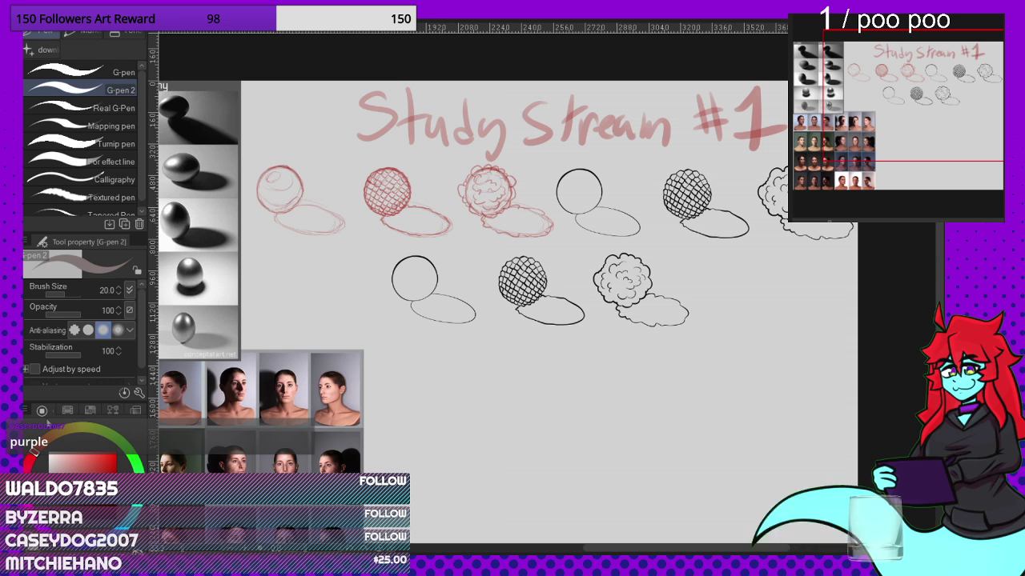
Step: Fill the copied smooth sphere and its cast shadow with flat purple
left_click(45, 530)
left_click(88, 471)
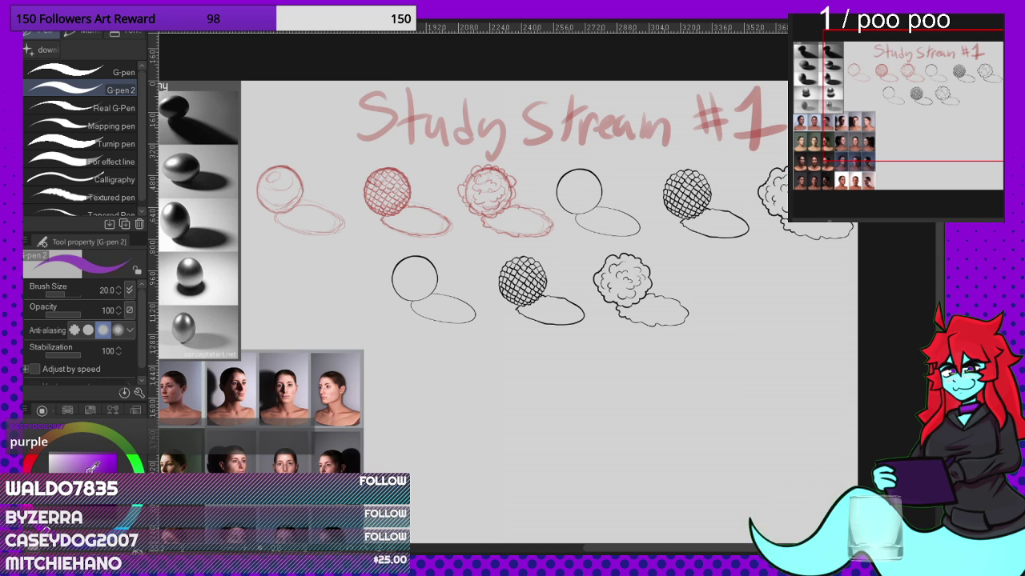
left_click(95, 469)
key("g")
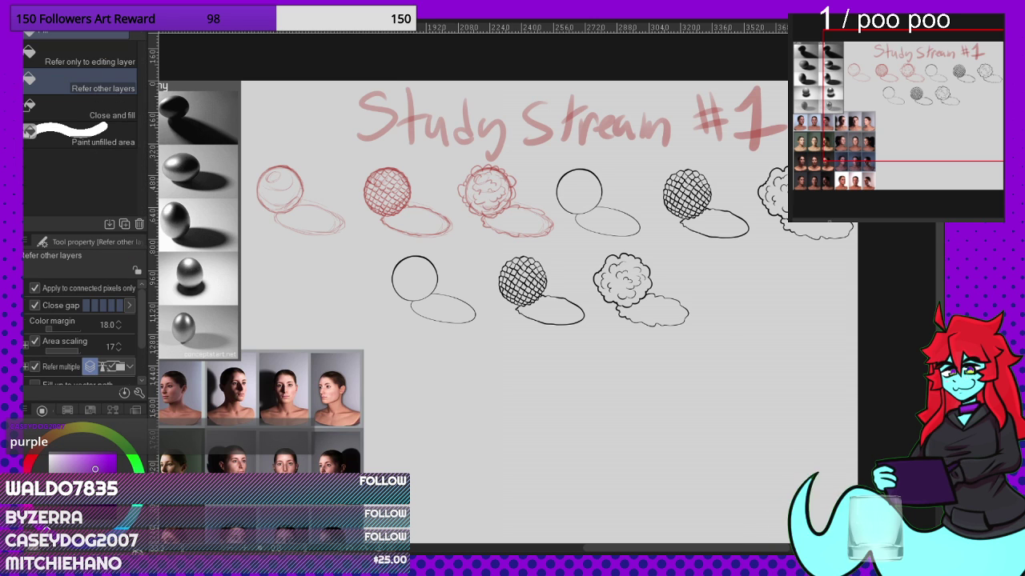
left_click(417, 282)
left_click(469, 315)
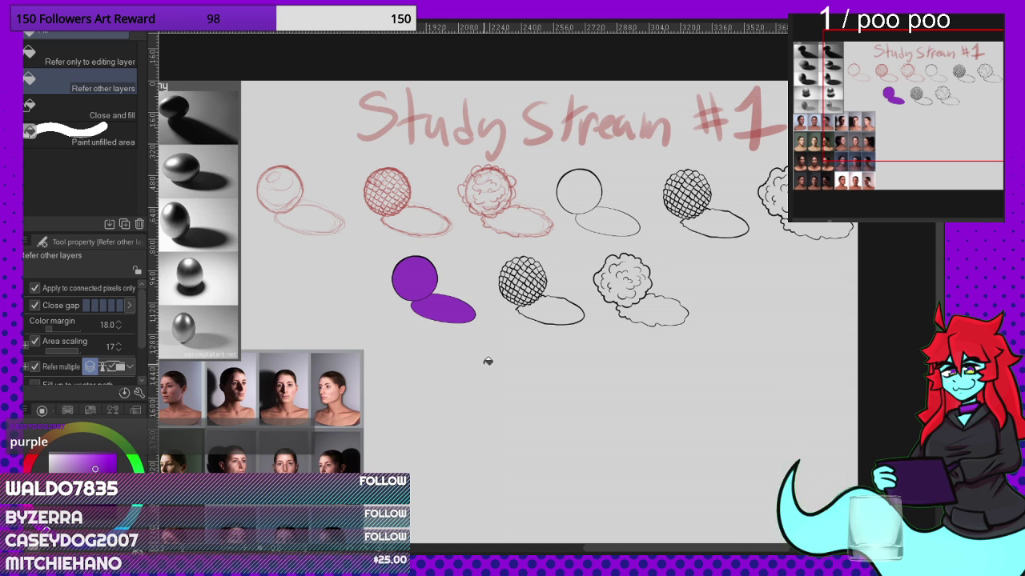
Step: Fill every part of the copied fluffy sphere and its cast shadow with flat red
left_click_drag(28, 465, 38, 456)
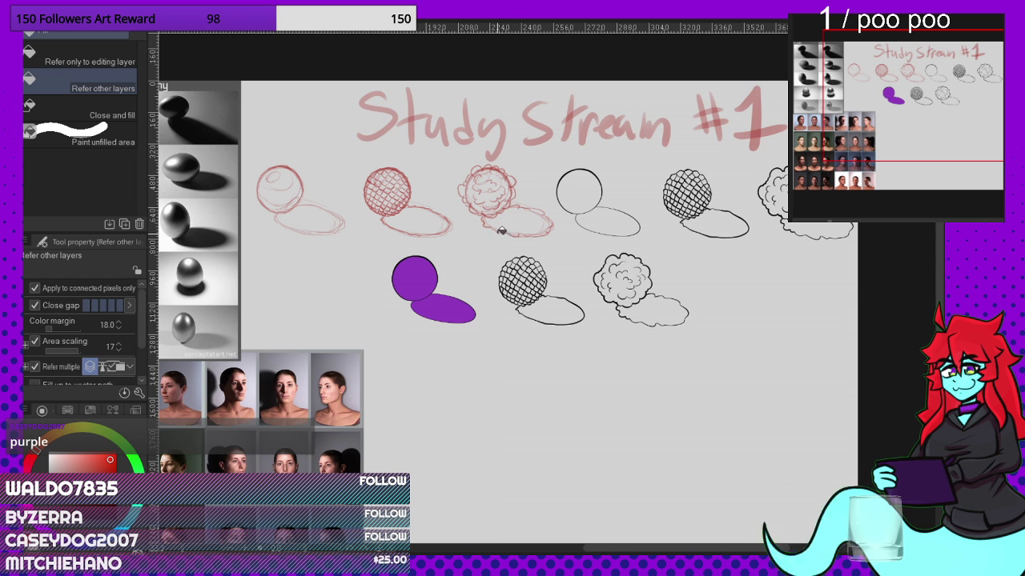
left_click(620, 287)
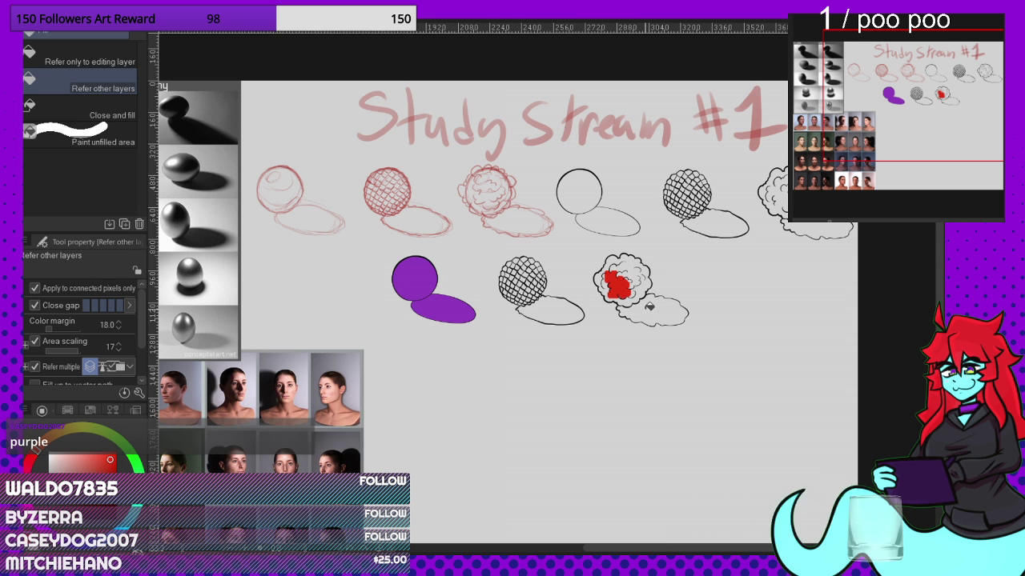
left_click(650, 306)
scroll(644, 292, "up", 4)
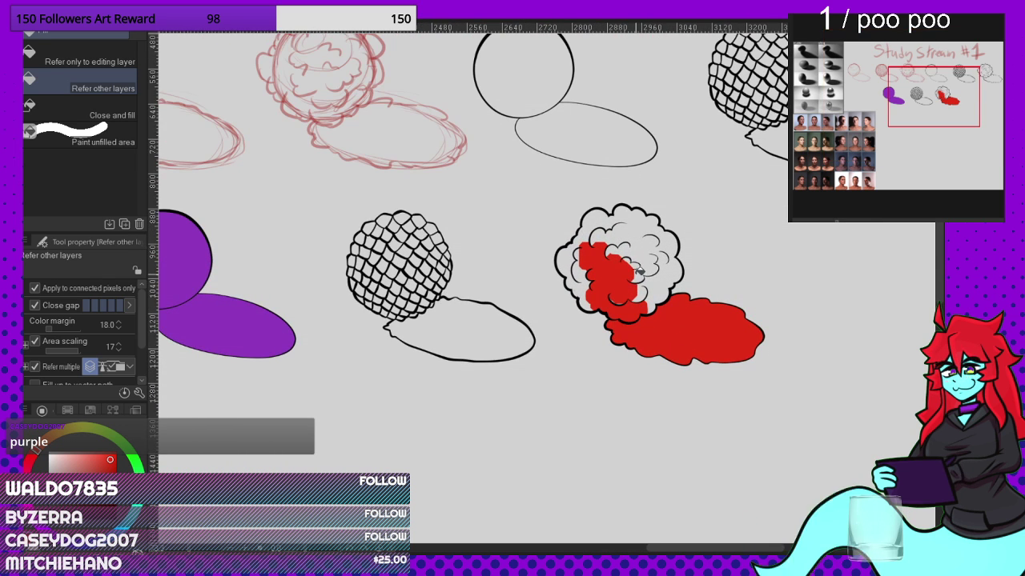
left_click_drag(637, 272, 664, 280)
scroll(641, 276, "up", 3)
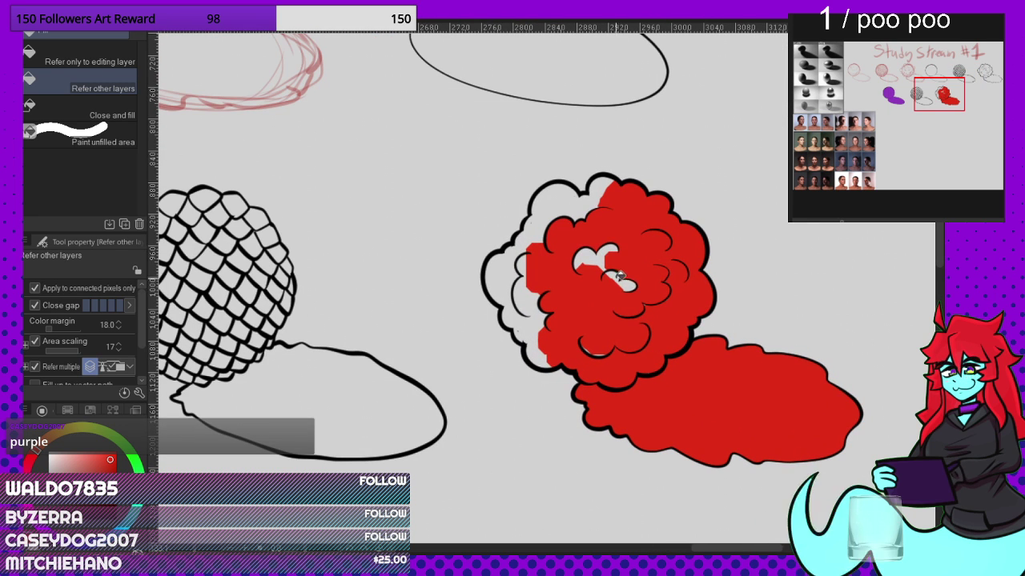
left_click_drag(600, 255, 570, 201)
left_click_drag(531, 290, 542, 339)
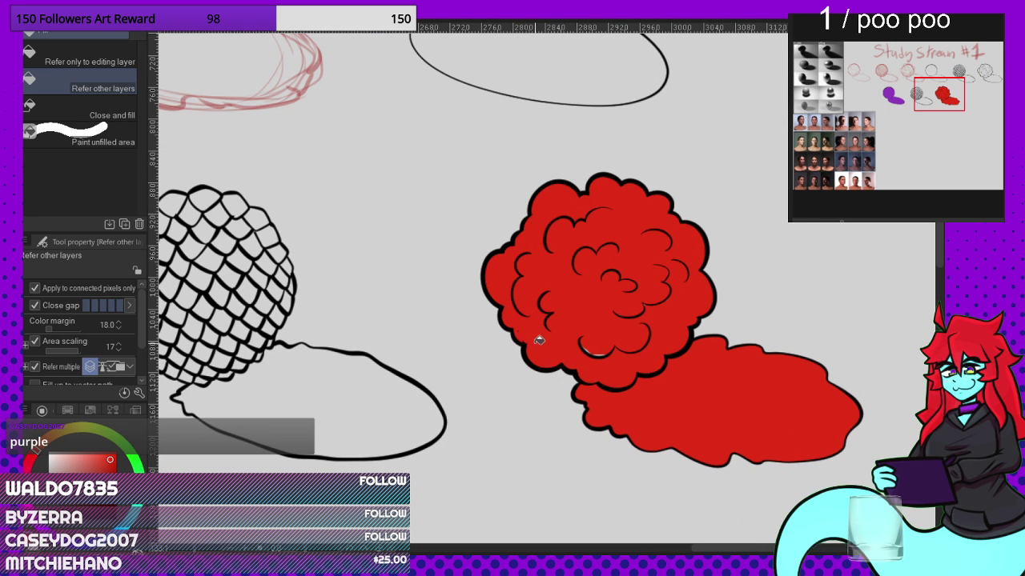
Step: Touch up unfilled specks along the fluffy sphere's lower curl in red and clear the stray mark near its lower left edge
scroll(599, 350, "up", 5)
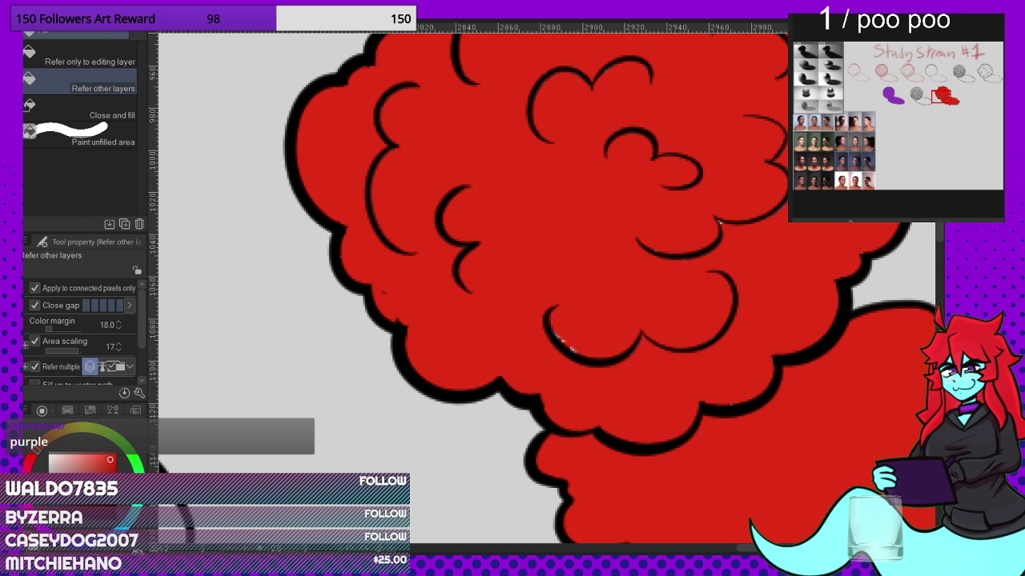
key("p")
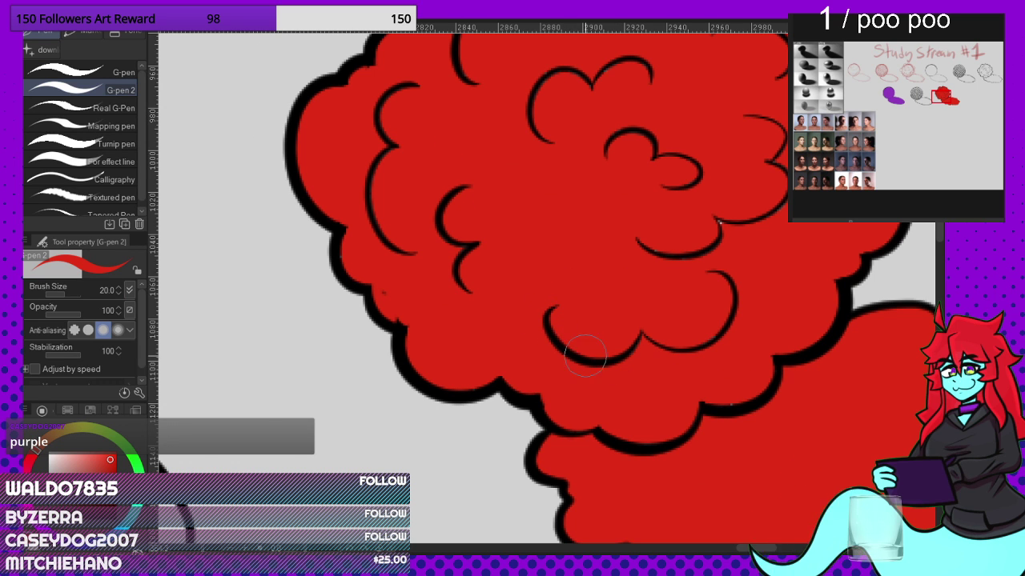
scroll(585, 355, "down", 4)
scroll(639, 278, "up", 2)
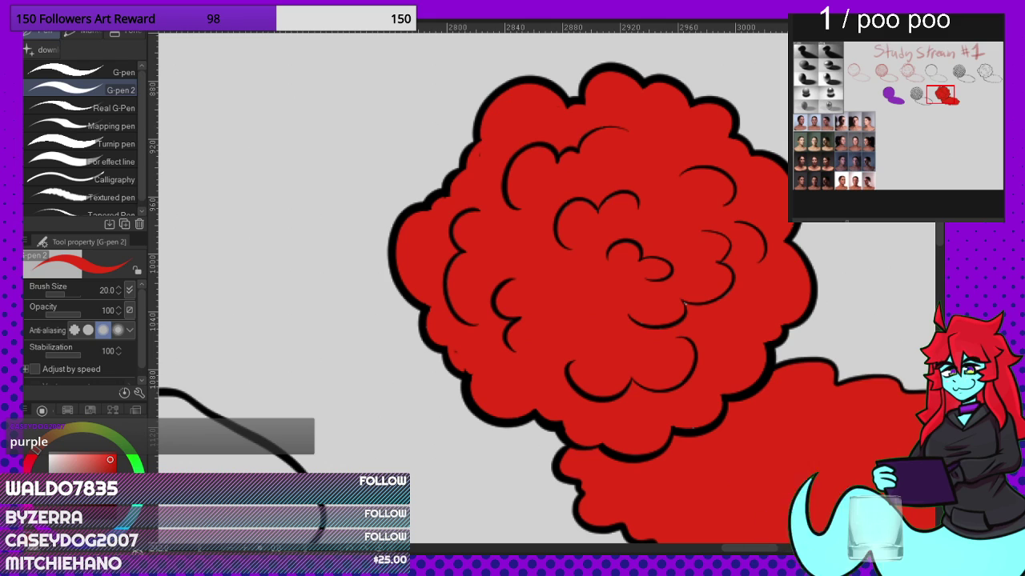
scroll(462, 336, "up", 4)
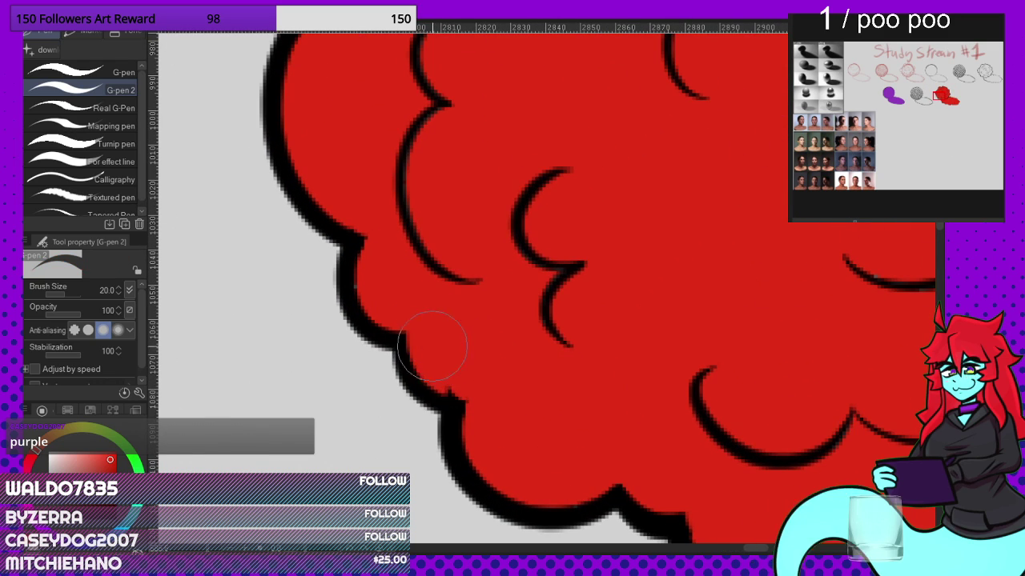
scroll(464, 366, "down", 6)
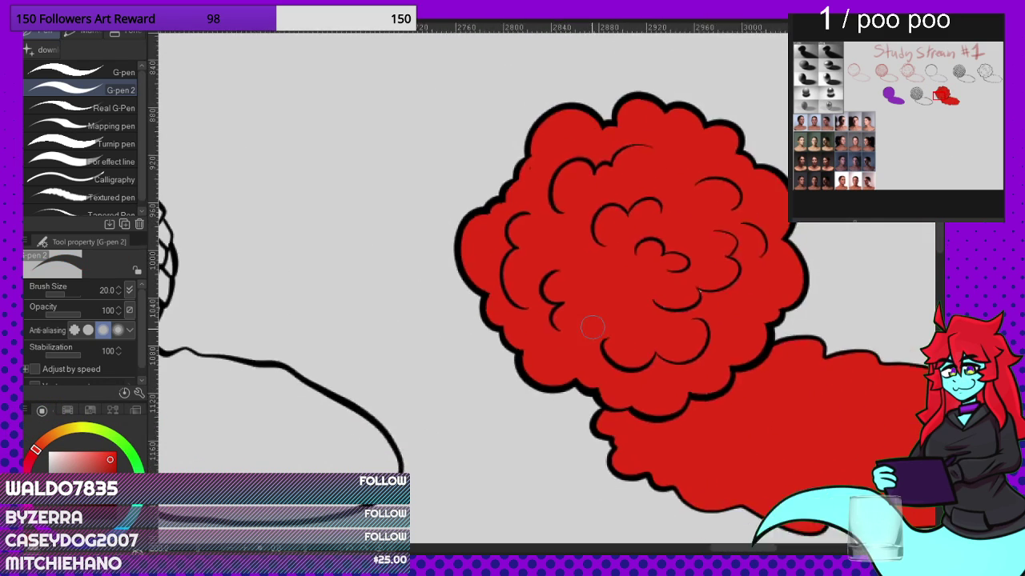
scroll(576, 305, "down", 5)
scroll(399, 309, "up", 4)
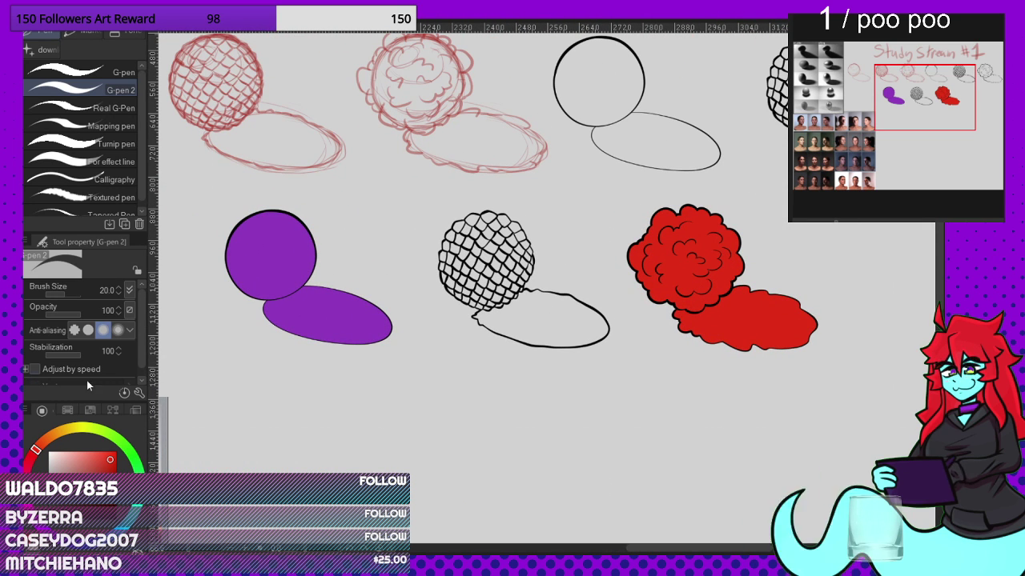
Step: Choose a dark green and fill the copied scaly sphere's cast shadow with it
left_click(75, 540)
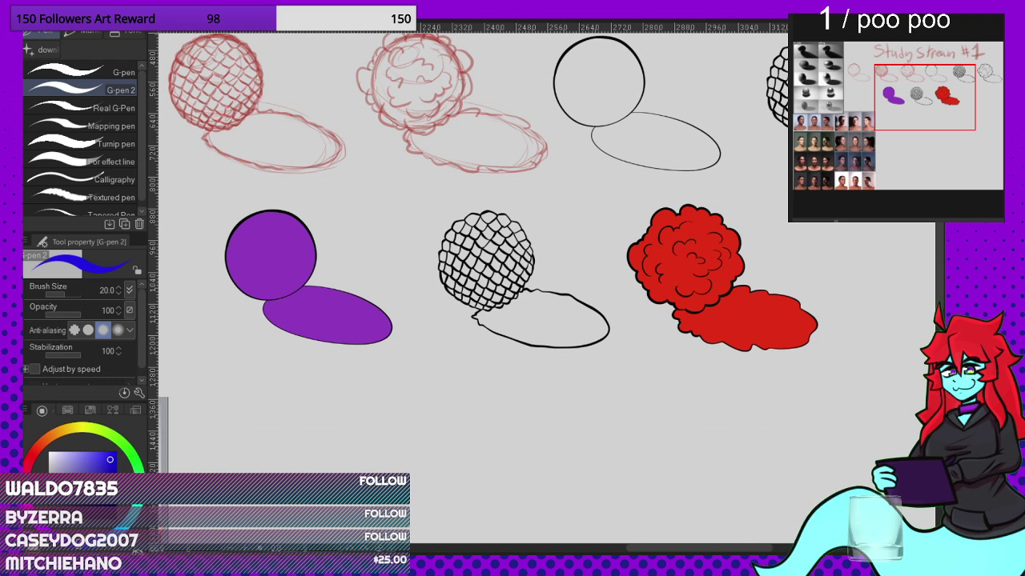
mouse_move(109, 459)
left_mouse_down()
mouse_move(97, 469)
mouse_move(140, 471)
mouse_move(67, 429)
left_mouse_up()
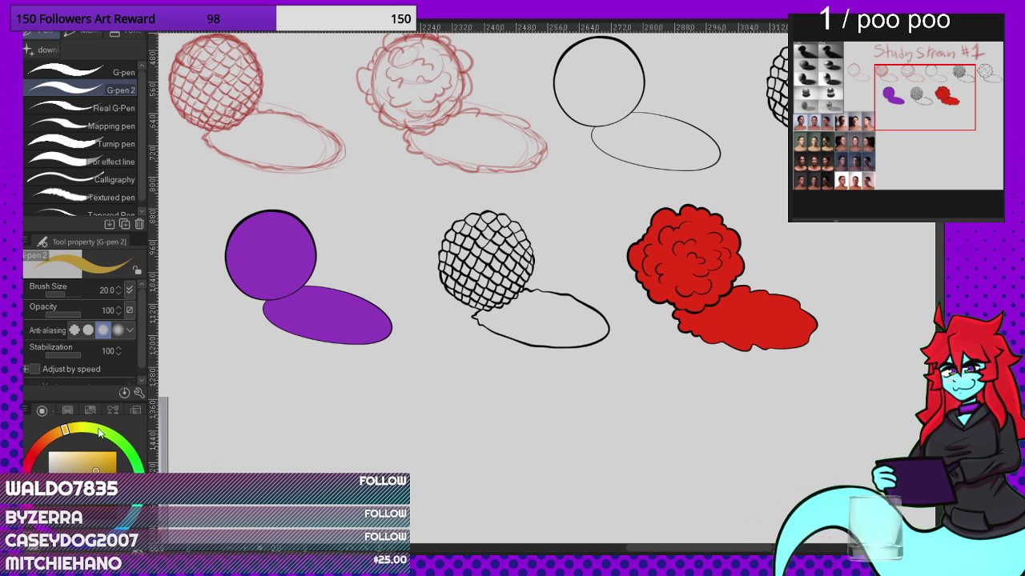
left_click_drag(98, 470, 100, 479)
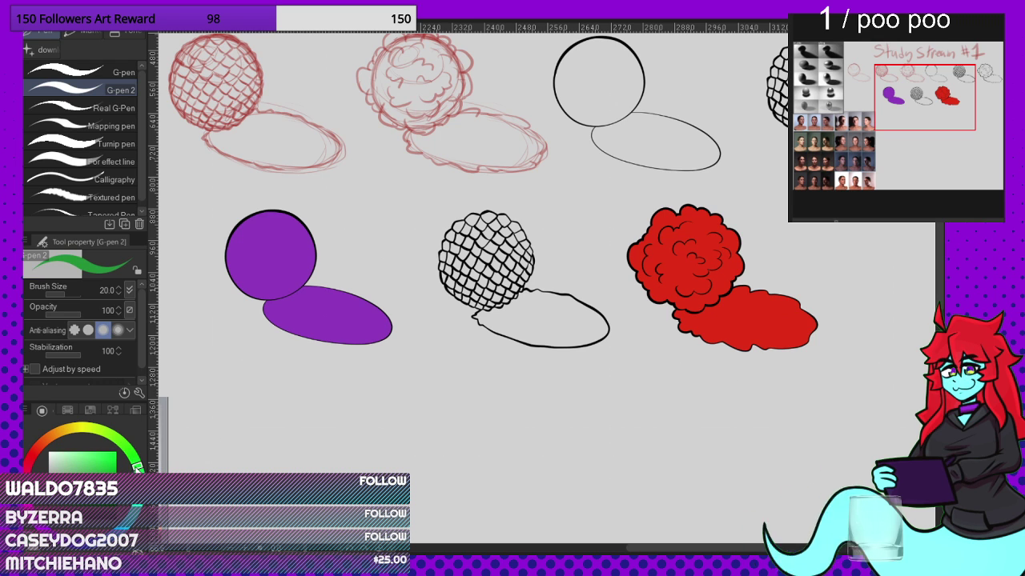
left_click(101, 482)
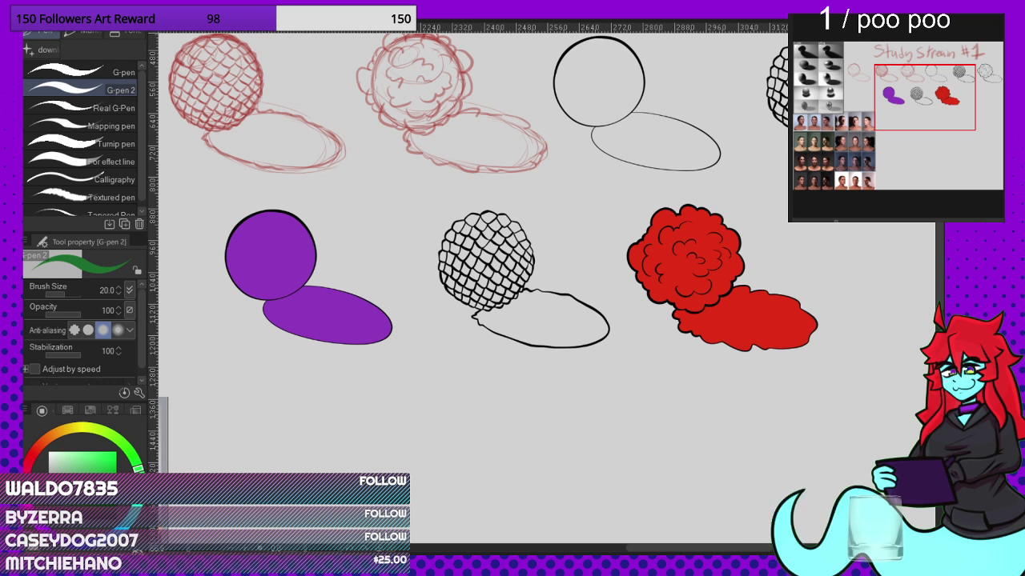
key("g")
scroll(515, 216, "up", 3)
left_click(544, 324)
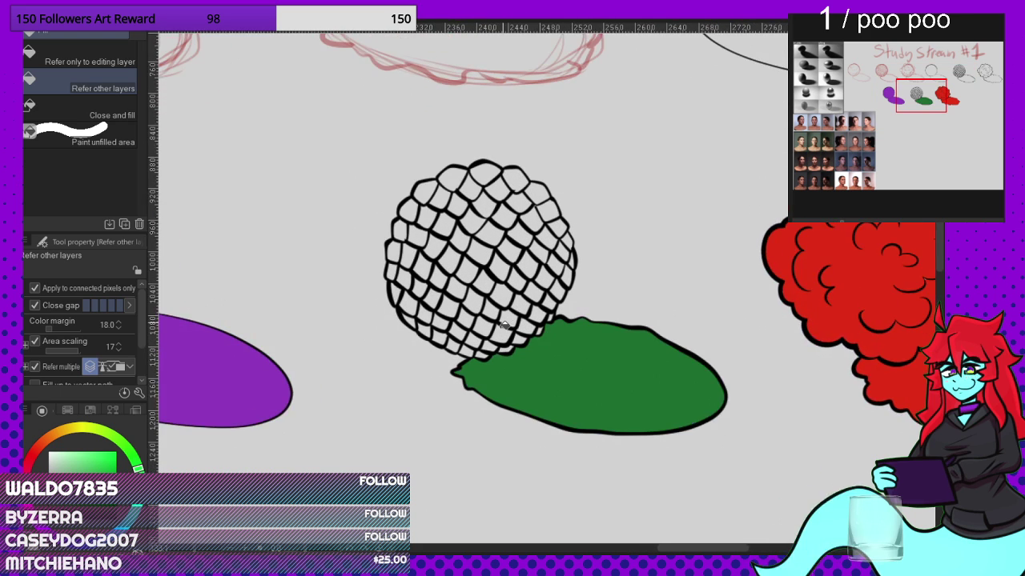
Step: Fill the scales along the scaly sphere's lower right edge with the same green
scroll(513, 320, "up", 4)
mouse_move(500, 347)
left_mouse_down()
mouse_move(538, 349)
mouse_move(563, 332)
mouse_move(573, 309)
mouse_move(591, 317)
mouse_move(601, 306)
mouse_move(594, 285)
mouse_move(618, 284)
mouse_move(657, 199)
mouse_move(652, 173)
left_mouse_up()
scroll(652, 173, "down", 4)
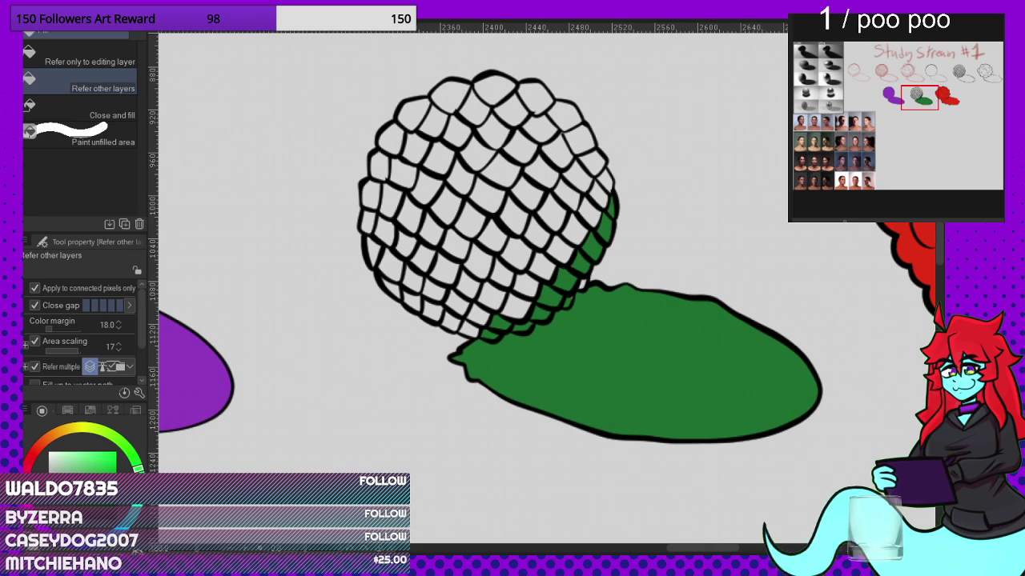
Step: Set the G-pen size to 50 and paint the scales along the scaly sphere's bottom and left edge green
key("p")
scroll(557, 324, "up", 4)
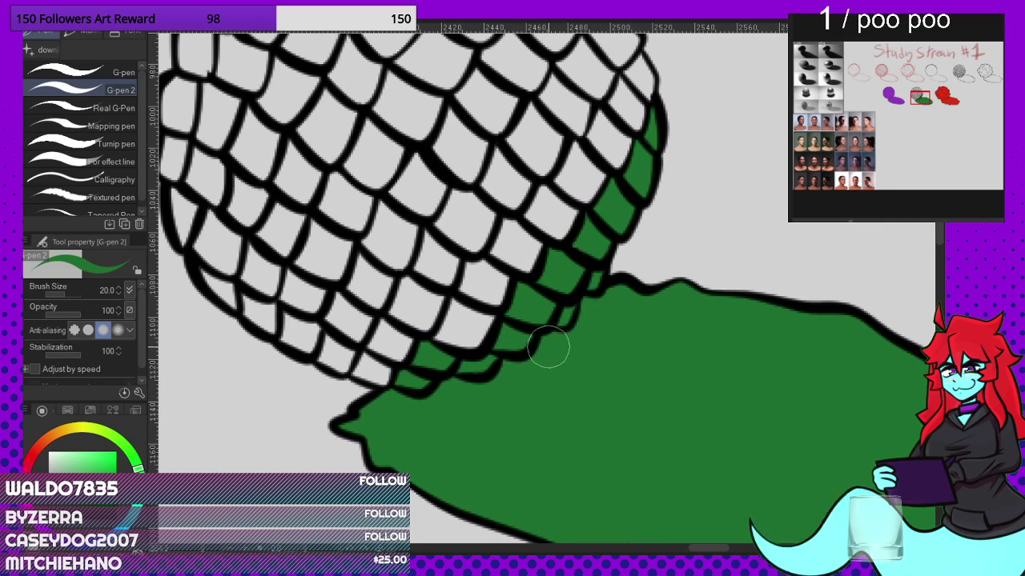
scroll(556, 324, "down", 3)
scroll(448, 342, "up", 3)
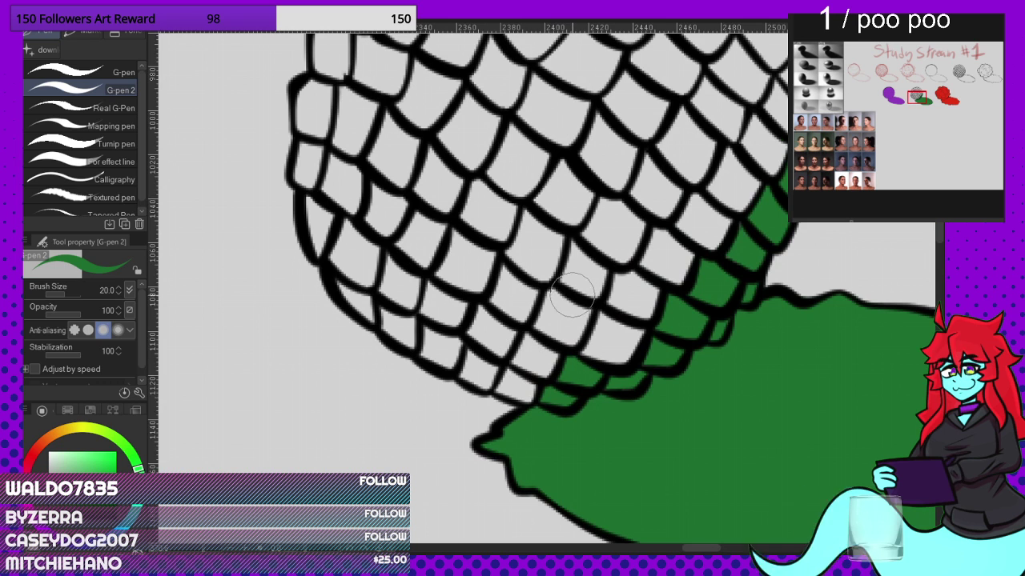
key("]")
key("]")
key("]")
key("]")
key("]")
key("]")
scroll(552, 368, "up", 2)
scroll(528, 385, "down", 2)
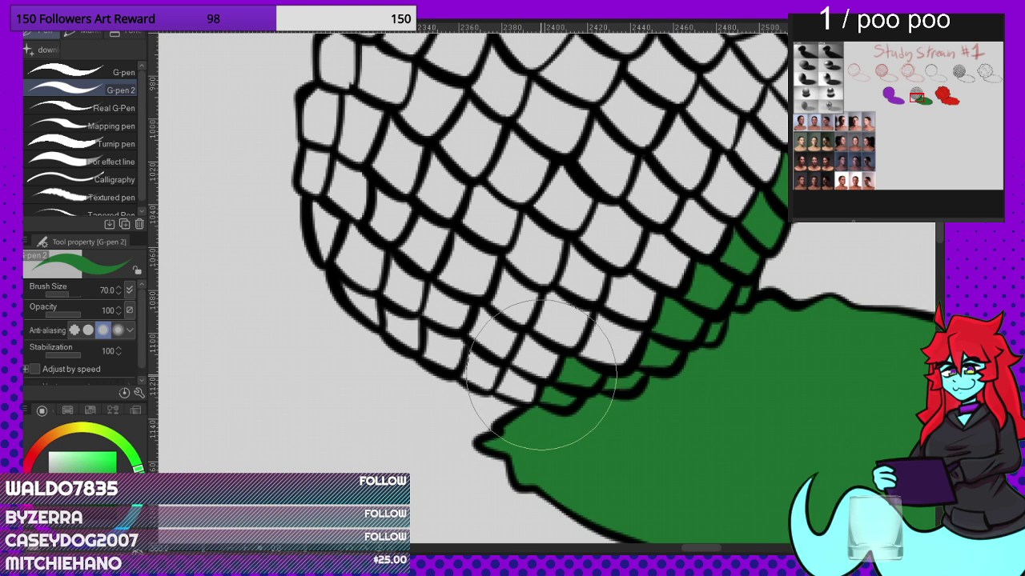
key("bracketleft")
key("bracketleft")
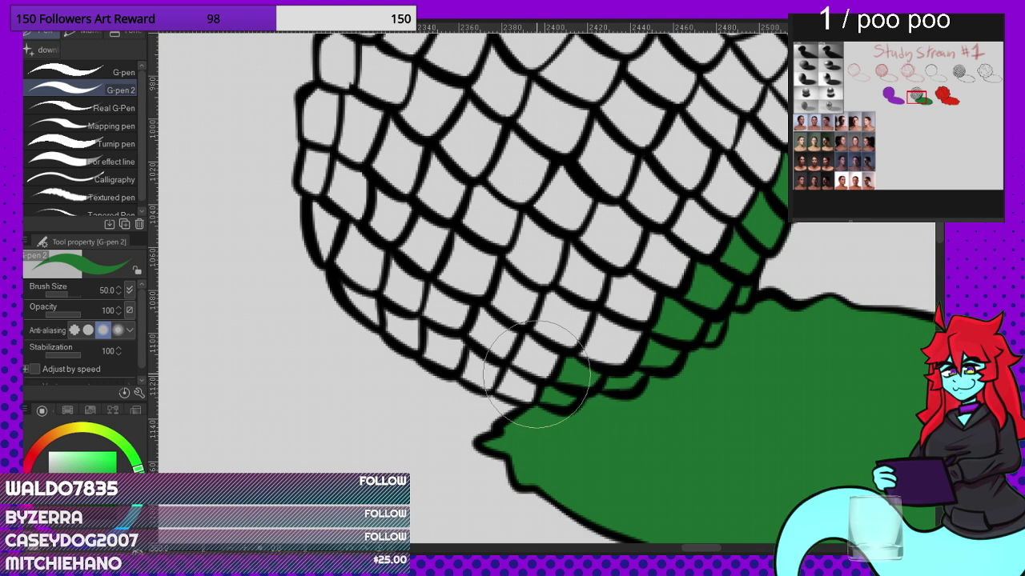
mouse_move(542, 370)
left_mouse_down()
mouse_move(506, 379)
mouse_move(540, 393)
mouse_move(468, 374)
mouse_move(491, 383)
mouse_move(406, 339)
mouse_move(449, 357)
mouse_move(358, 297)
mouse_move(327, 237)
mouse_move(321, 132)
mouse_move(316, 202)
mouse_move(311, 187)
mouse_move(309, 195)
mouse_move(326, 181)
mouse_move(292, 129)
left_mouse_up()
mouse_move(307, 172)
left_mouse_down()
mouse_move(312, 97)
mouse_move(350, 88)
mouse_move(331, 178)
mouse_move(370, 304)
left_mouse_up()
scroll(457, 340, "down", 3)
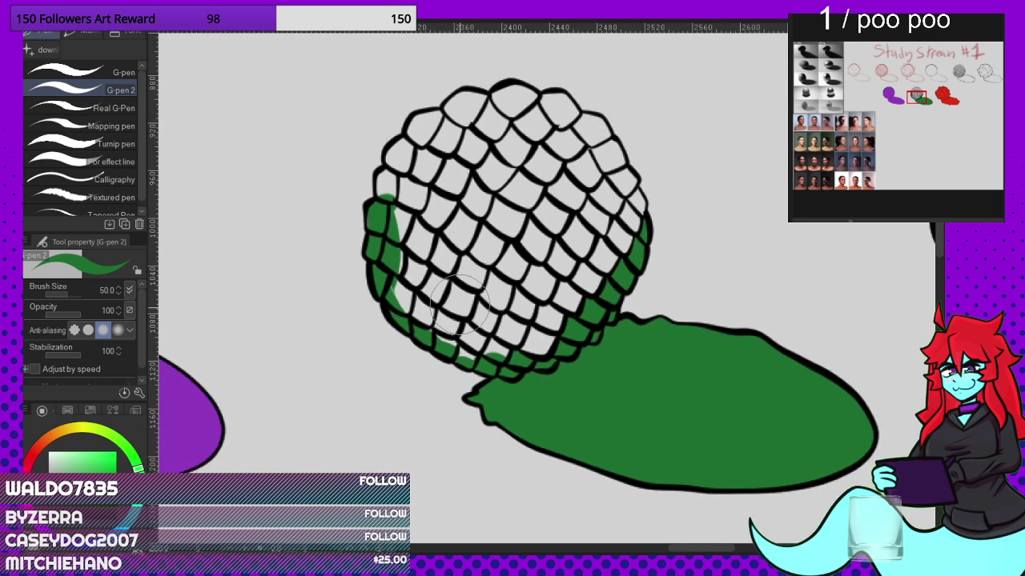
scroll(424, 172, "up", 3)
mouse_move(373, 228)
left_mouse_down()
mouse_move(368, 195)
mouse_move(367, 229)
left_mouse_up()
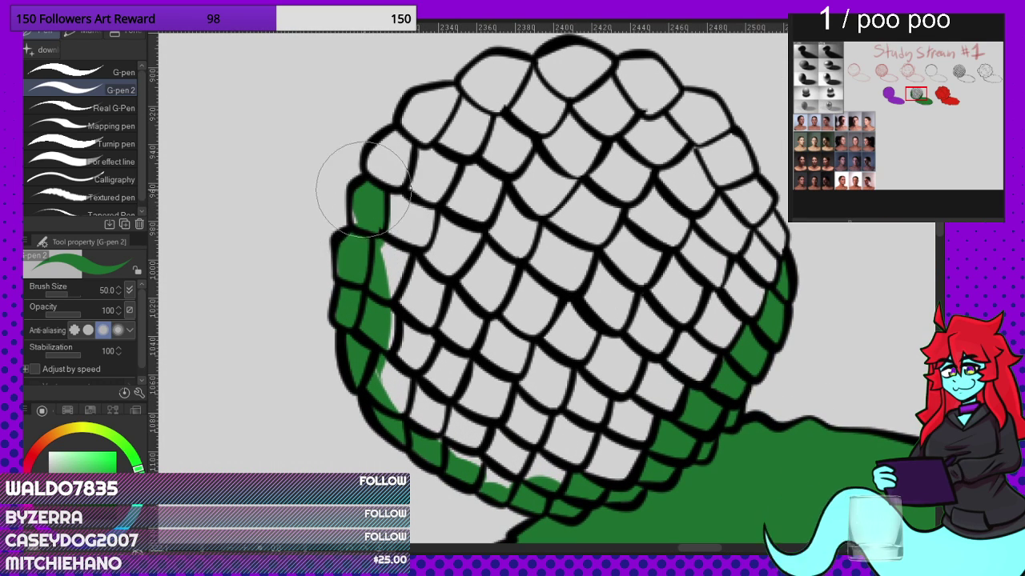
Step: Paint the remaining scales green from the sphere's upper left across to its right edge
mouse_move(376, 183)
left_mouse_down()
mouse_move(377, 152)
mouse_move(413, 129)
mouse_move(417, 110)
mouse_move(410, 121)
mouse_move(492, 68)
mouse_move(443, 77)
mouse_move(474, 48)
mouse_move(524, 79)
mouse_move(477, 86)
mouse_move(497, 64)
mouse_move(536, 76)
mouse_move(582, 56)
mouse_move(617, 74)
mouse_move(605, 67)
mouse_move(646, 72)
mouse_move(668, 95)
mouse_move(654, 72)
mouse_move(670, 86)
mouse_move(678, 98)
mouse_move(638, 63)
mouse_move(499, 103)
mouse_move(417, 164)
mouse_move(390, 259)
mouse_move(421, 408)
mouse_move(454, 428)
mouse_move(388, 380)
mouse_move(578, 464)
mouse_move(665, 467)
left_mouse_up()
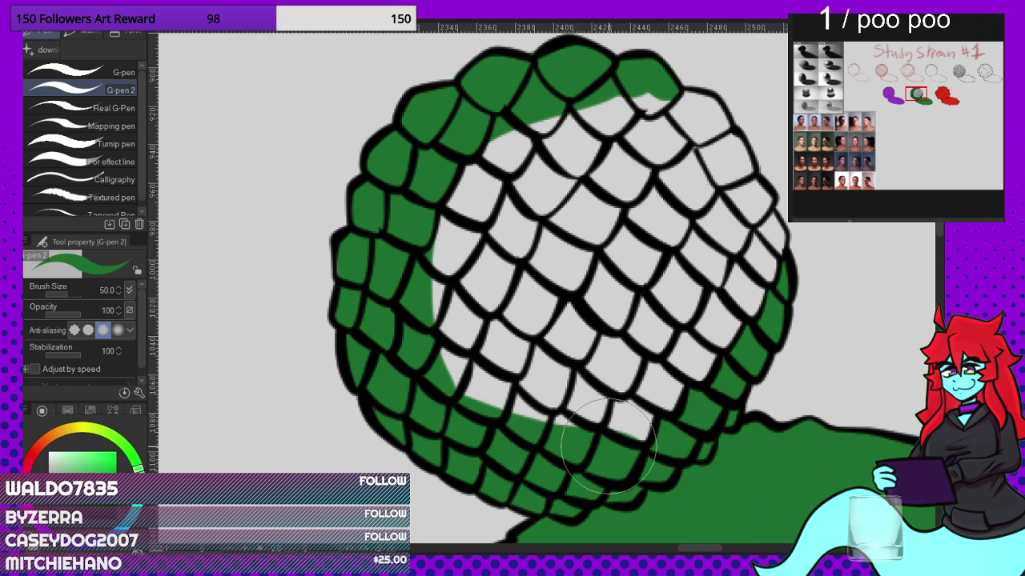
mouse_move(597, 420)
left_mouse_down()
mouse_move(501, 434)
mouse_move(474, 169)
mouse_move(519, 137)
mouse_move(502, 286)
mouse_move(611, 488)
mouse_move(567, 430)
mouse_move(546, 107)
mouse_move(591, 261)
mouse_move(606, 454)
mouse_move(531, 115)
left_mouse_up()
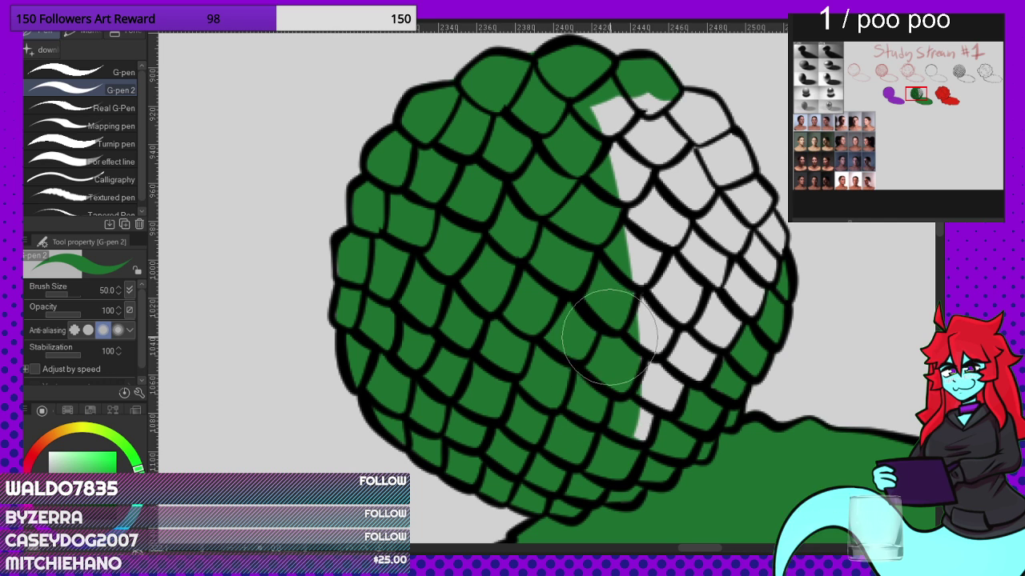
mouse_move(609, 337)
left_mouse_down()
mouse_move(642, 394)
mouse_move(602, 136)
mouse_move(575, 91)
mouse_move(688, 230)
mouse_move(651, 408)
mouse_move(683, 356)
mouse_move(696, 156)
mouse_move(625, 99)
mouse_move(632, 89)
mouse_move(690, 185)
mouse_move(697, 105)
mouse_move(705, 104)
mouse_move(678, 105)
mouse_move(705, 113)
mouse_move(717, 136)
mouse_move(678, 102)
mouse_move(699, 107)
mouse_move(731, 141)
mouse_move(769, 220)
mouse_move(770, 256)
mouse_move(762, 221)
mouse_move(785, 249)
mouse_move(782, 226)
mouse_move(770, 241)
mouse_move(745, 418)
mouse_move(779, 263)
mouse_move(792, 313)
mouse_move(785, 255)
left_mouse_up()
Step: Clean up the stray ink mark at the scale line junction near the green sphere's upper right
scroll(693, 103, "up", 3)
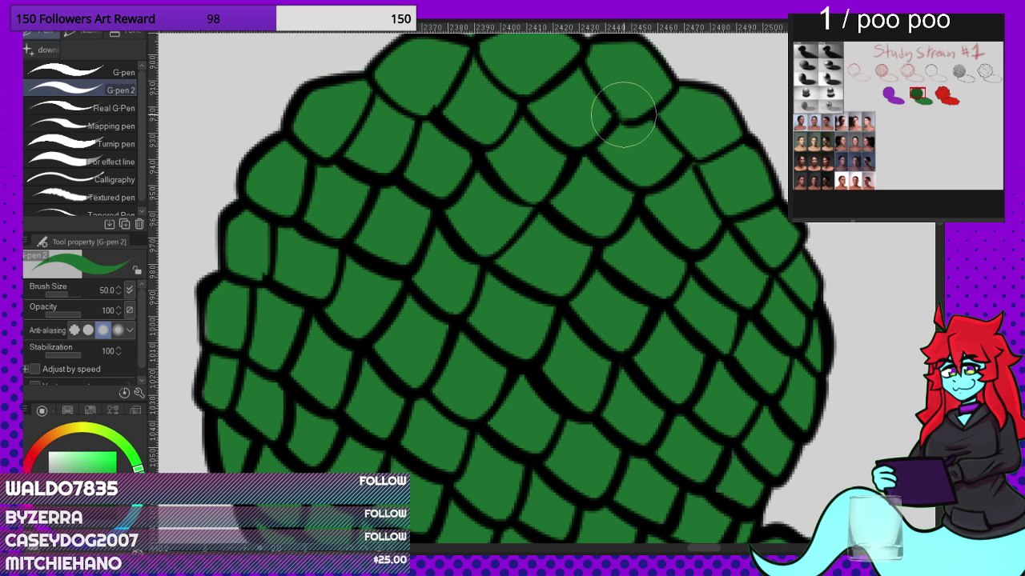
left_click_drag(624, 115, 628, 106)
scroll(621, 103, "up", 2)
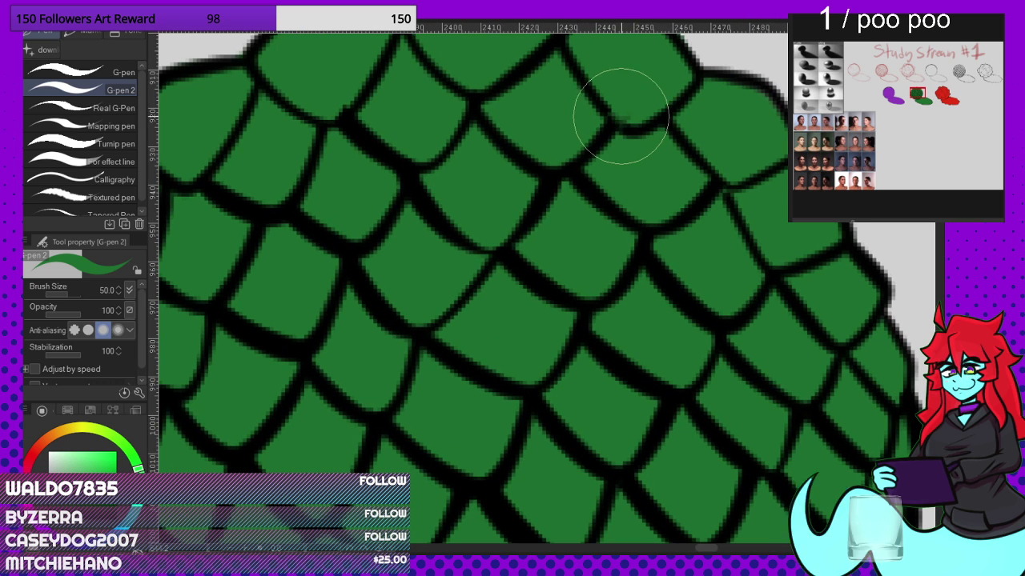
scroll(631, 100, "up", 1)
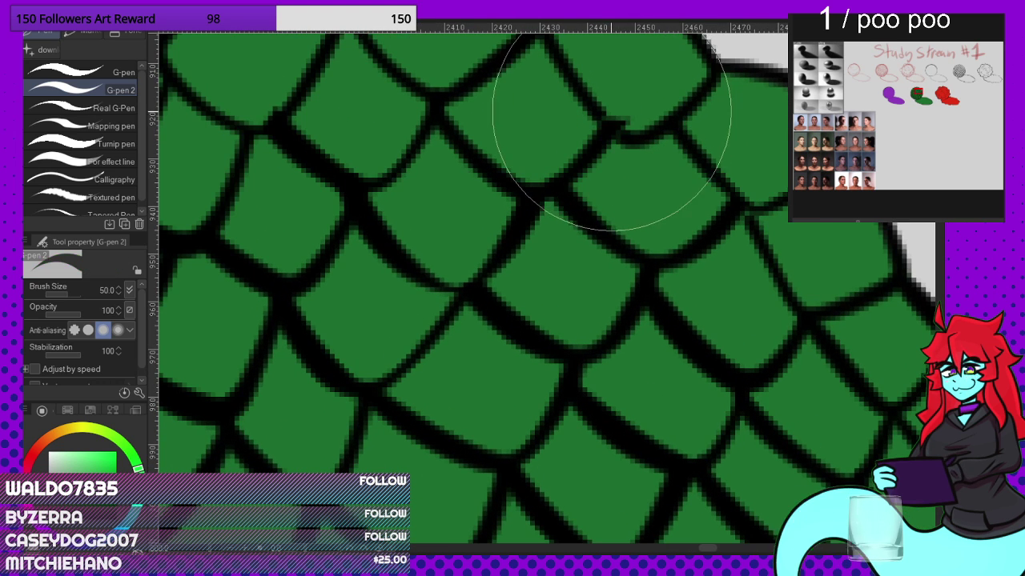
key("ctrl+z")
key("ctrl+z")
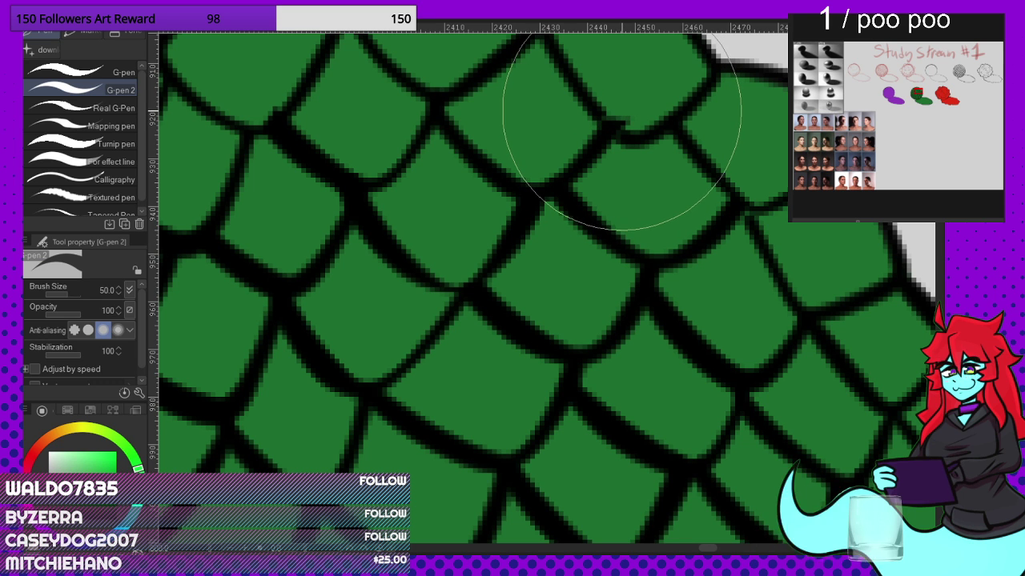
left_click_drag(623, 118, 632, 127)
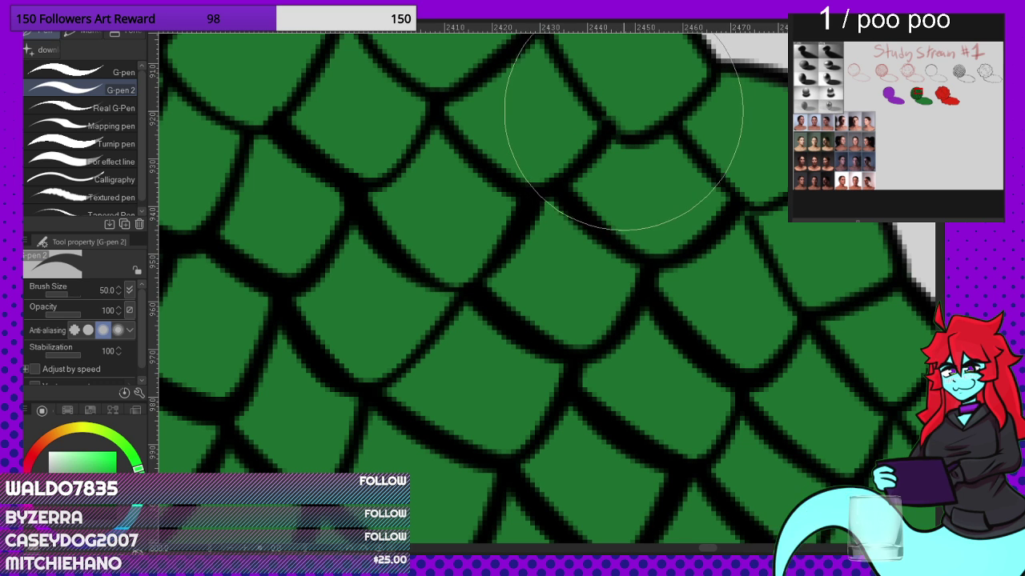
scroll(625, 134, "down", 8)
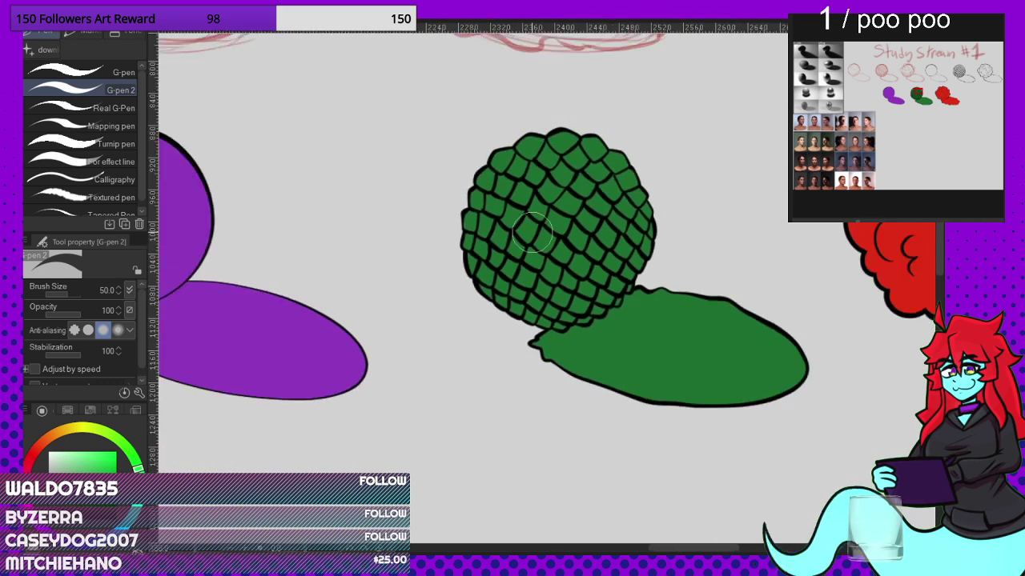
Step: Compare the flat-coloured spheres with the shiny egg references to study how highlights and shadows fall
scroll(578, 180, "up", 2)
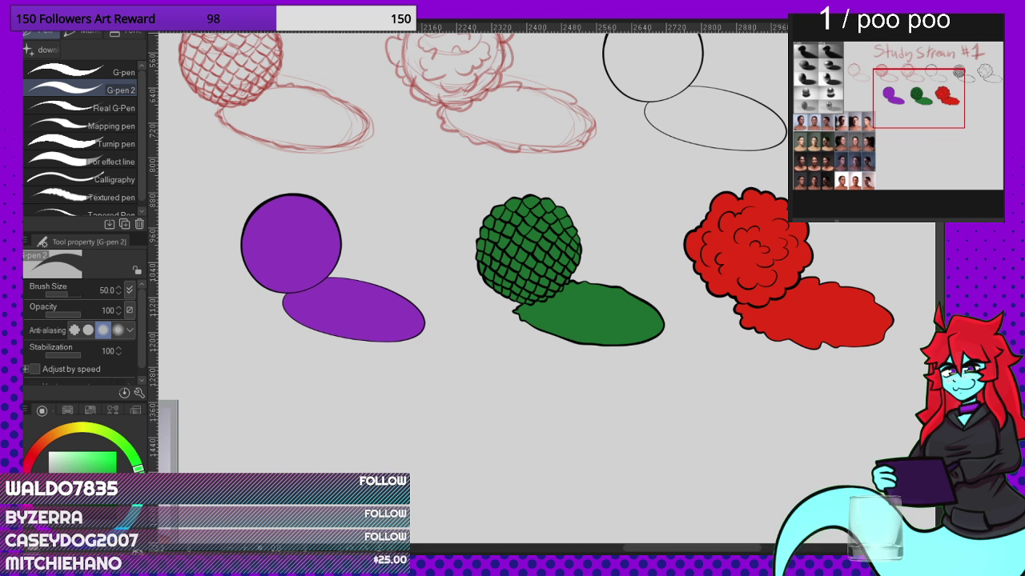
scroll(569, 234, "down", 5)
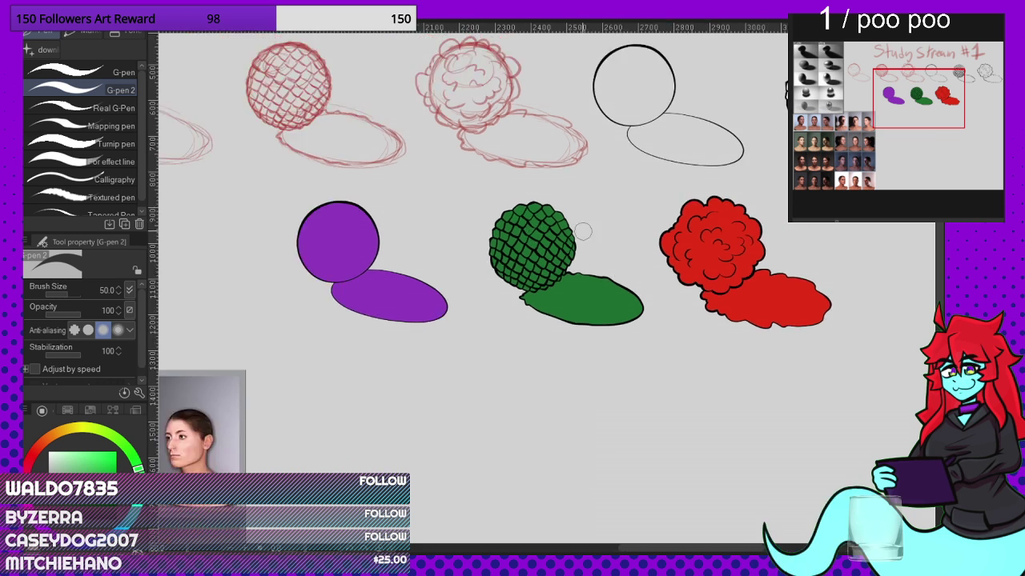
scroll(336, 240, "up", 4)
scroll(320, 272, "up", 2)
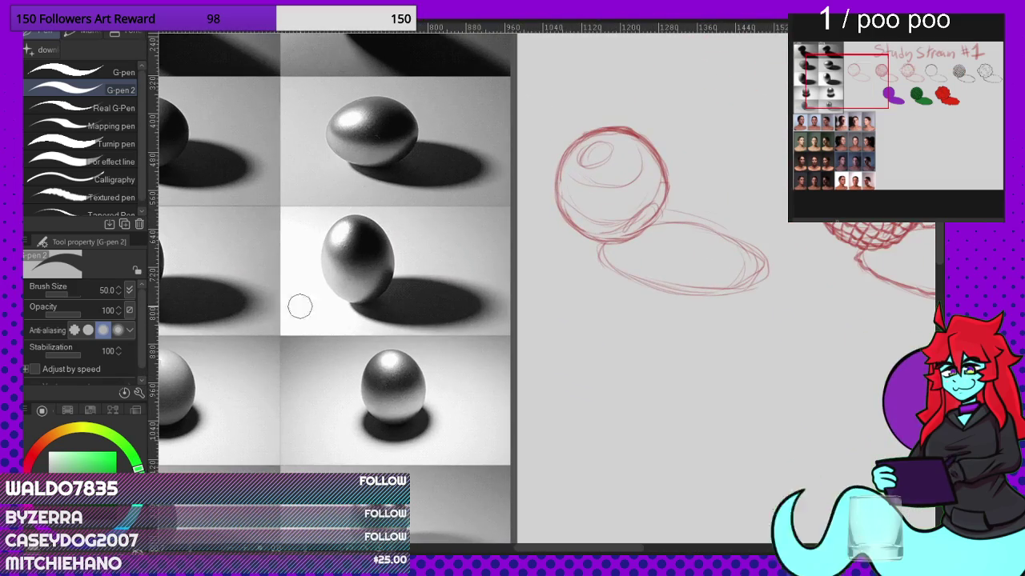
scroll(356, 210, "down", 5)
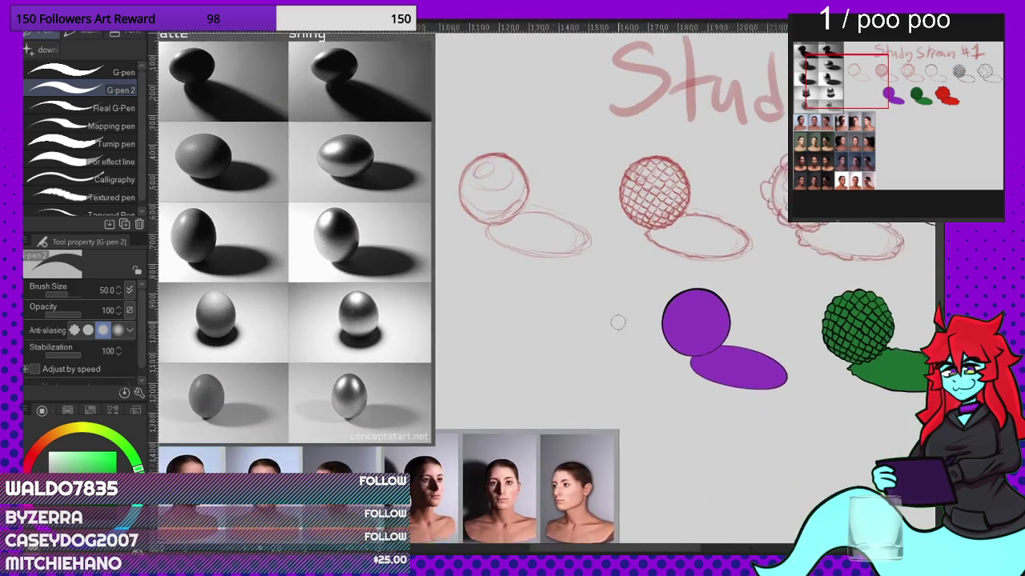
scroll(618, 296, "up", 4)
scroll(498, 196, "down", 3)
scroll(426, 243, "up", 4)
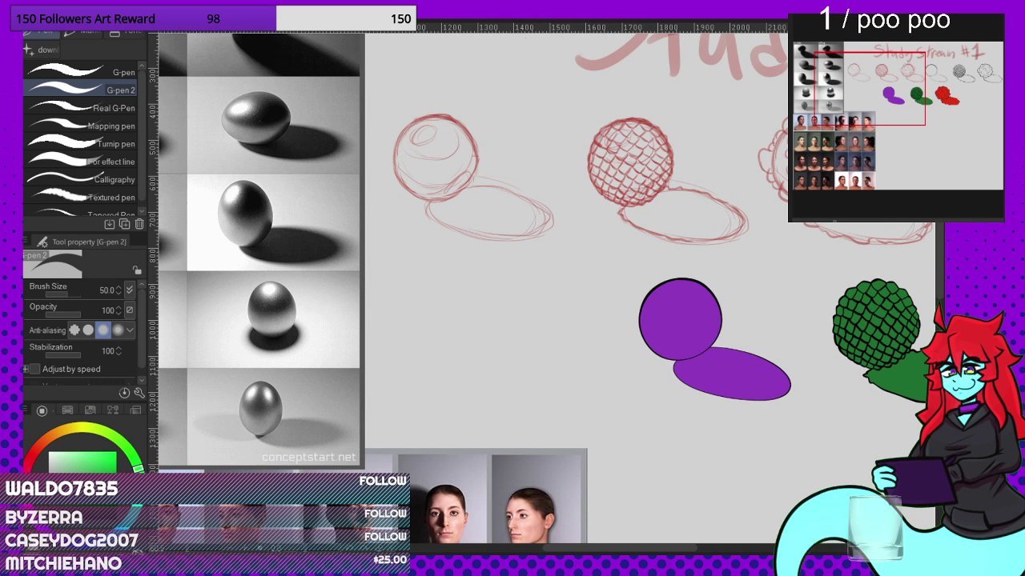
Step: Set the G-pen size to 97.5 and paint a salmon-pink oval highlight and a magenta lower band on the purple sphere
left_click(681, 311, "alt")
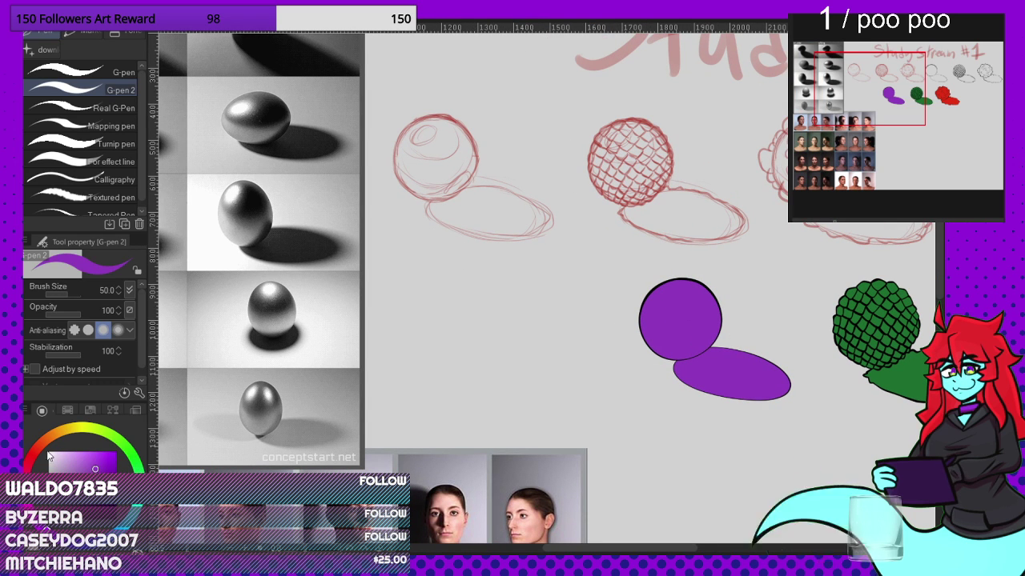
left_click_drag(82, 458, 75, 455)
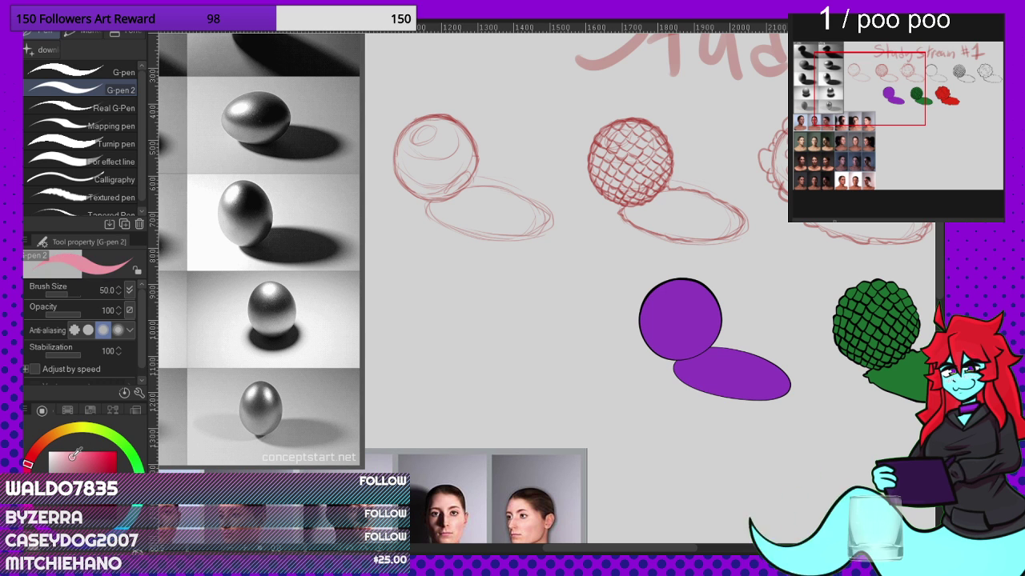
scroll(667, 309, "up", 3)
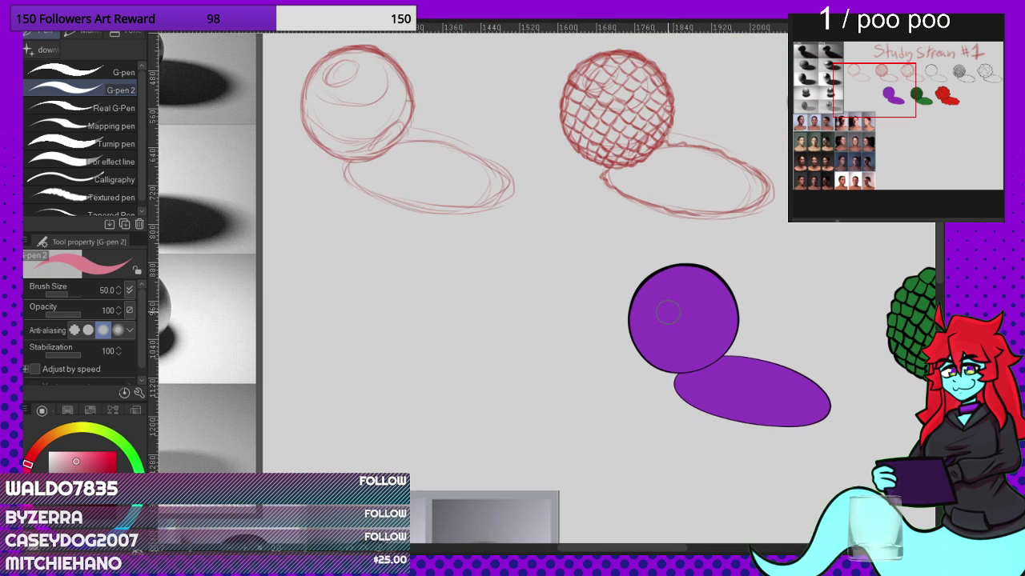
scroll(669, 309, "down", 3)
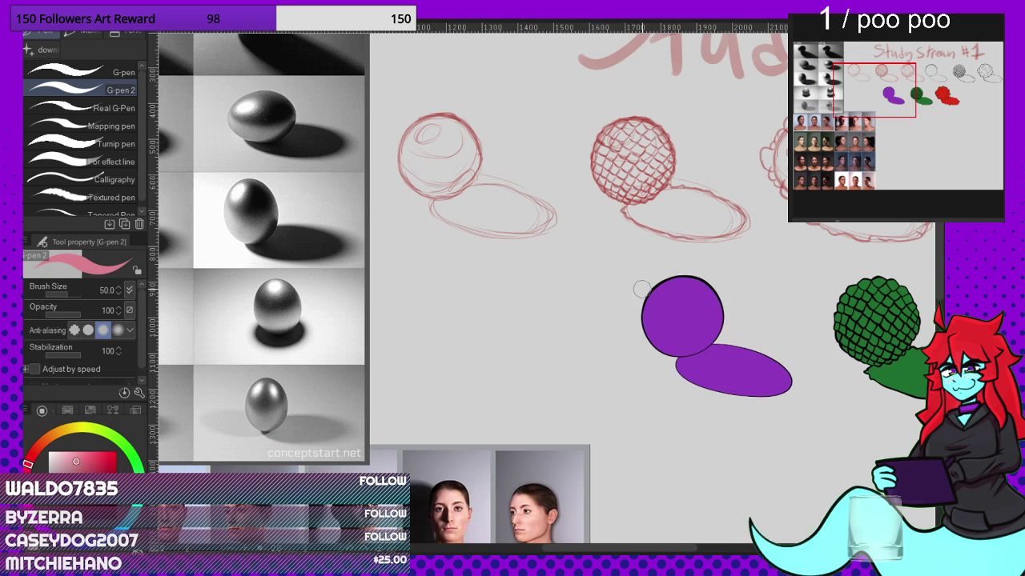
left_click(67, 294)
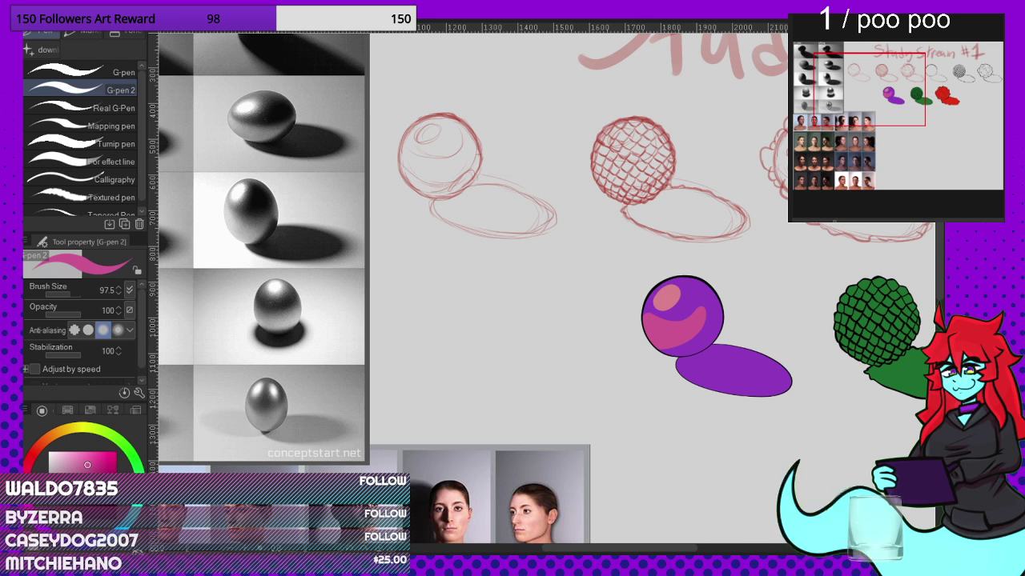
Step: Paint dark purple shadow shapes across the purple sphere's upper right and along its lower right edge
left_click(687, 292, "alt")
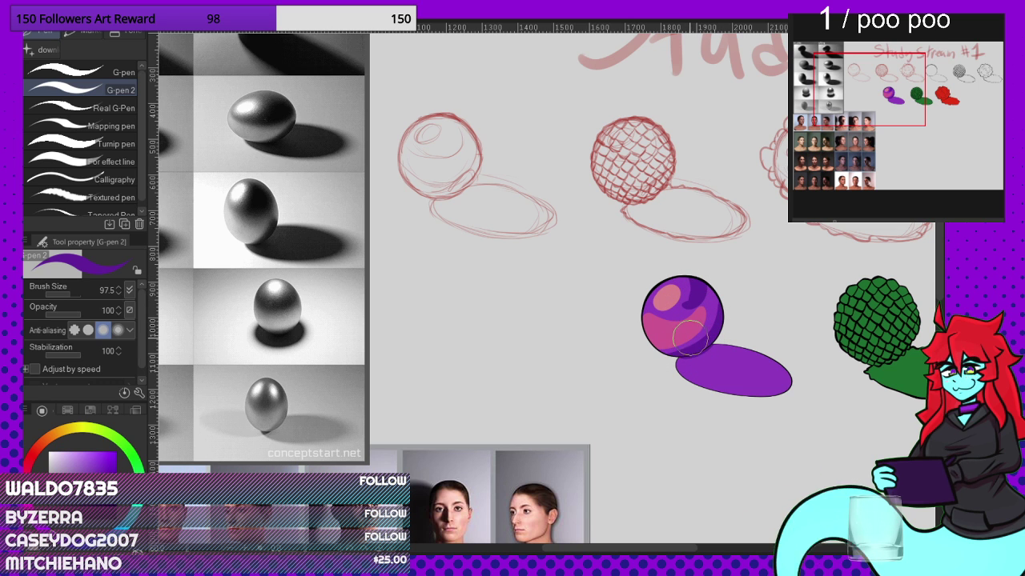
scroll(719, 323, "up", 2)
left_click(709, 289, "alt")
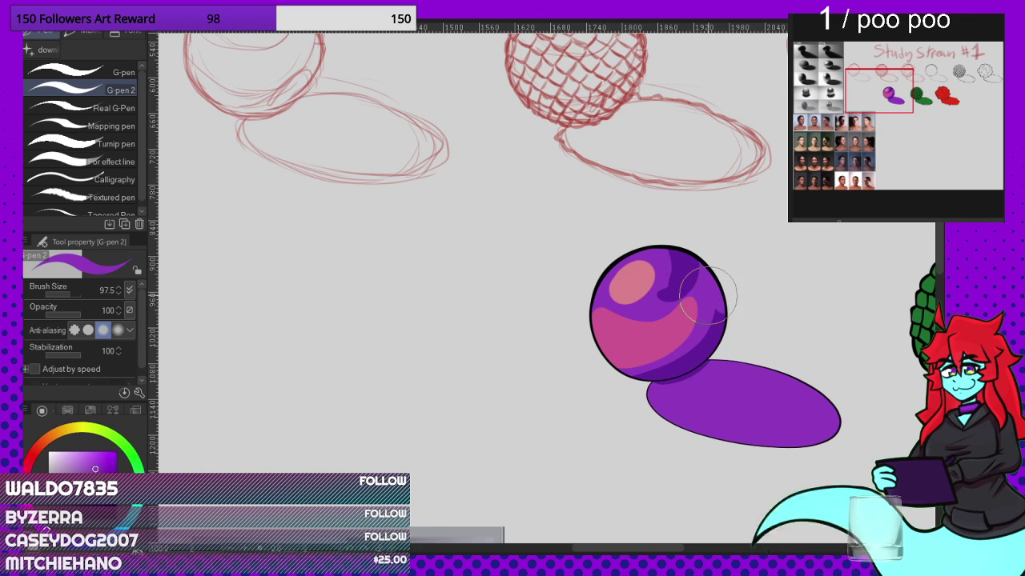
scroll(729, 332, "down", 3)
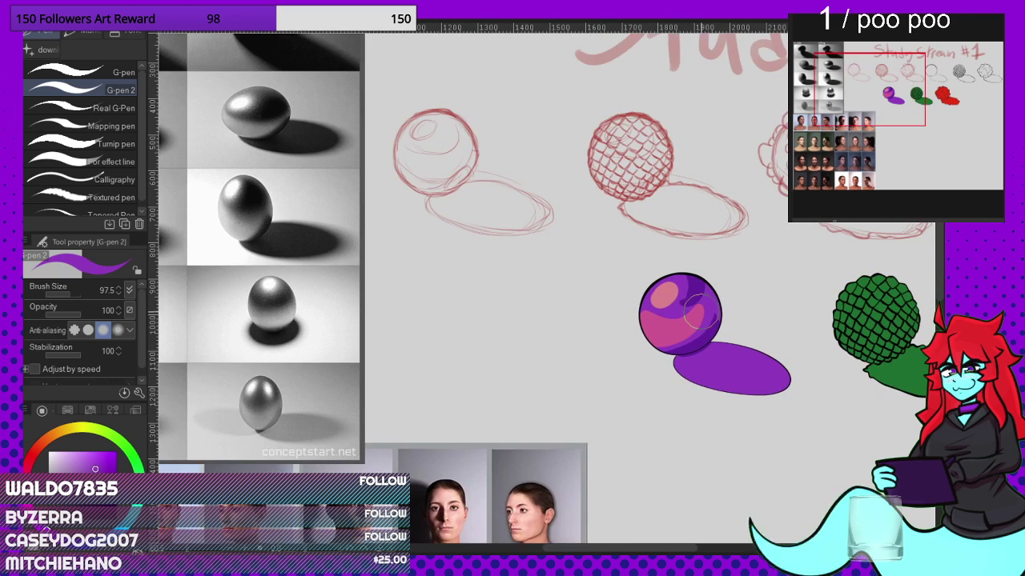
scroll(698, 311, "up", 4)
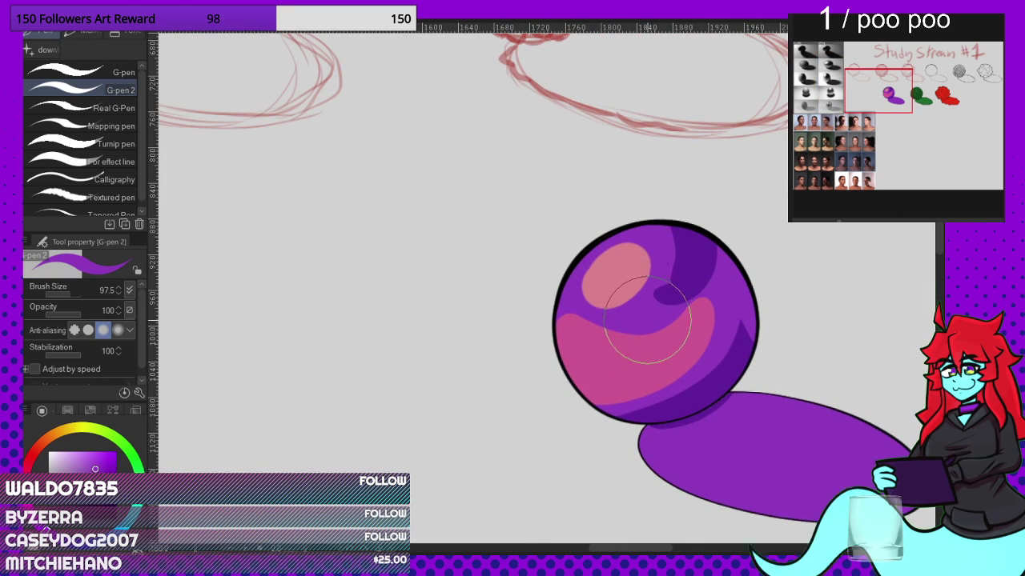
left_click(690, 282, "alt")
mouse_move(658, 227)
left_mouse_down()
mouse_move(673, 285)
mouse_move(653, 310)
mouse_move(633, 313)
mouse_move(715, 271)
mouse_move(671, 233)
left_mouse_up()
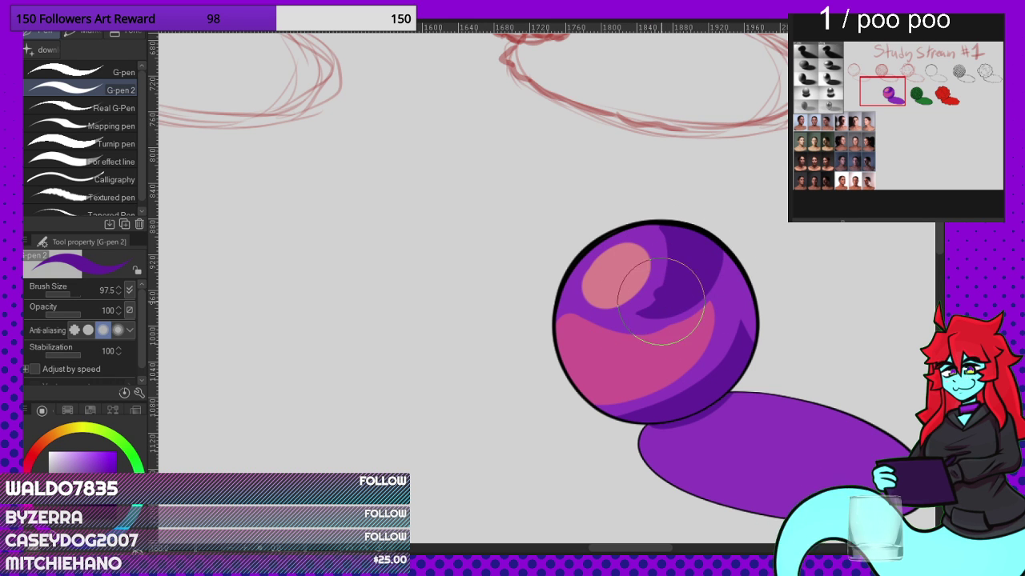
scroll(672, 302, "down", 5)
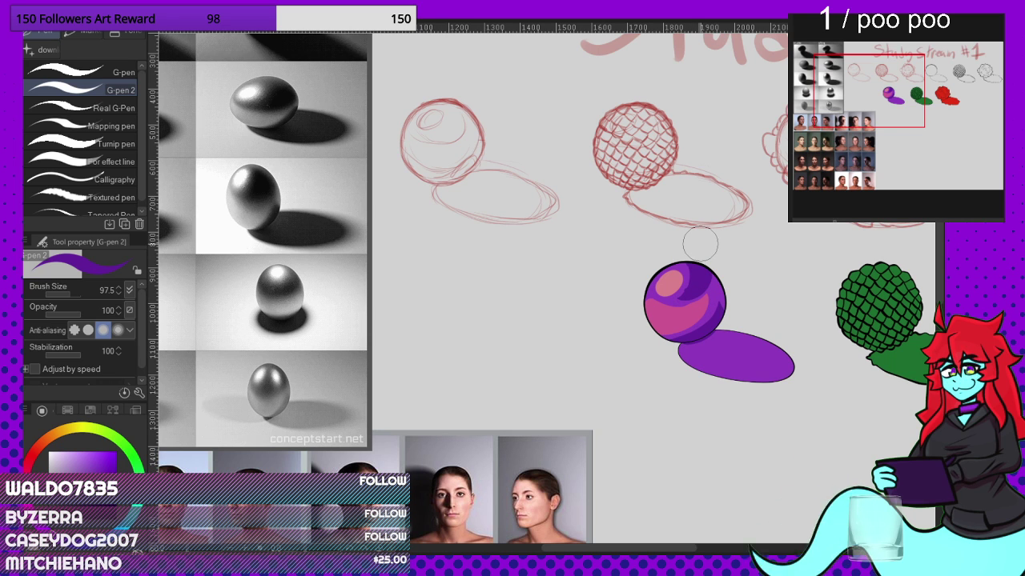
Step: Soften the edges between the purple sphere's highlight, magenta band and shadows with the Blur tool at size 70
key("j")
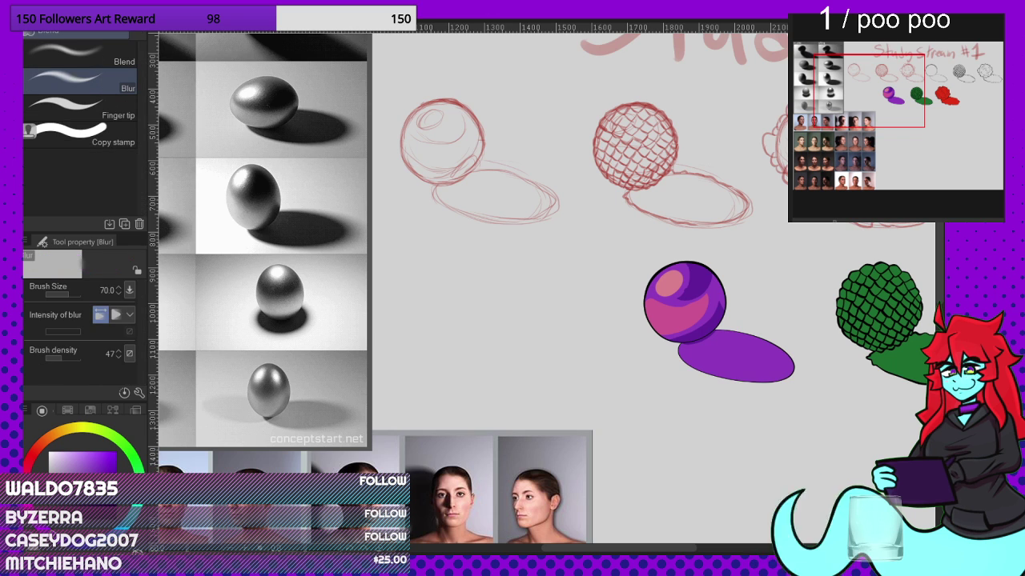
scroll(602, 378, "up", 6)
mouse_move(602, 377)
left_mouse_down()
mouse_move(681, 362)
mouse_move(729, 305)
mouse_move(606, 375)
mouse_move(591, 369)
mouse_move(714, 333)
mouse_move(750, 304)
mouse_move(772, 253)
mouse_move(794, 261)
mouse_move(800, 317)
mouse_move(797, 253)
mouse_move(778, 275)
mouse_move(632, 324)
mouse_move(605, 244)
mouse_move(549, 249)
mouse_move(591, 264)
mouse_move(715, 256)
left_mouse_up()
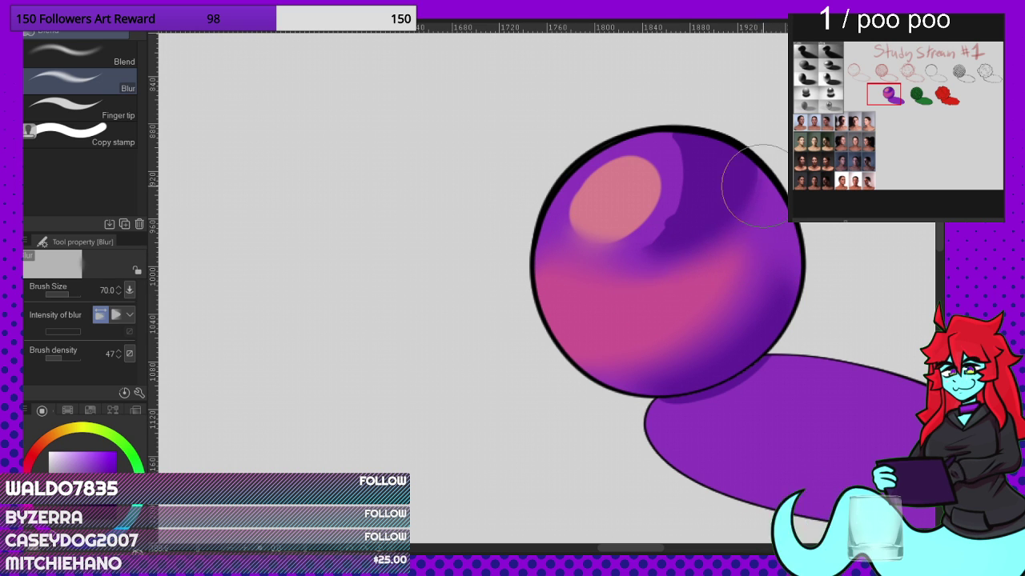
mouse_move(650, 237)
left_mouse_down()
mouse_move(674, 163)
mouse_move(637, 249)
mouse_move(671, 136)
left_mouse_up()
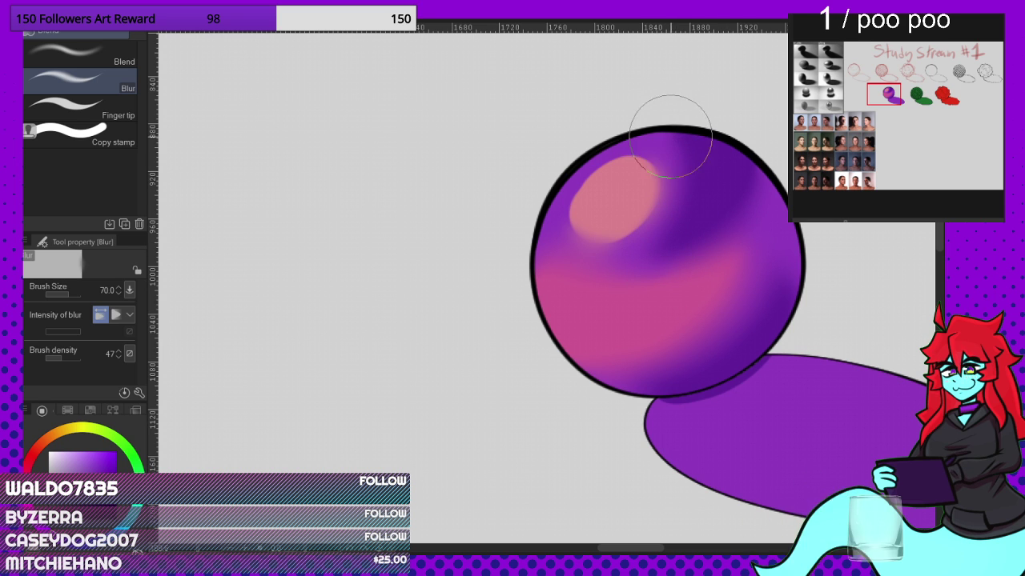
mouse_move(578, 146)
left_mouse_down()
mouse_move(552, 184)
mouse_move(664, 142)
mouse_move(681, 183)
left_mouse_up()
scroll(674, 254, "down", 8)
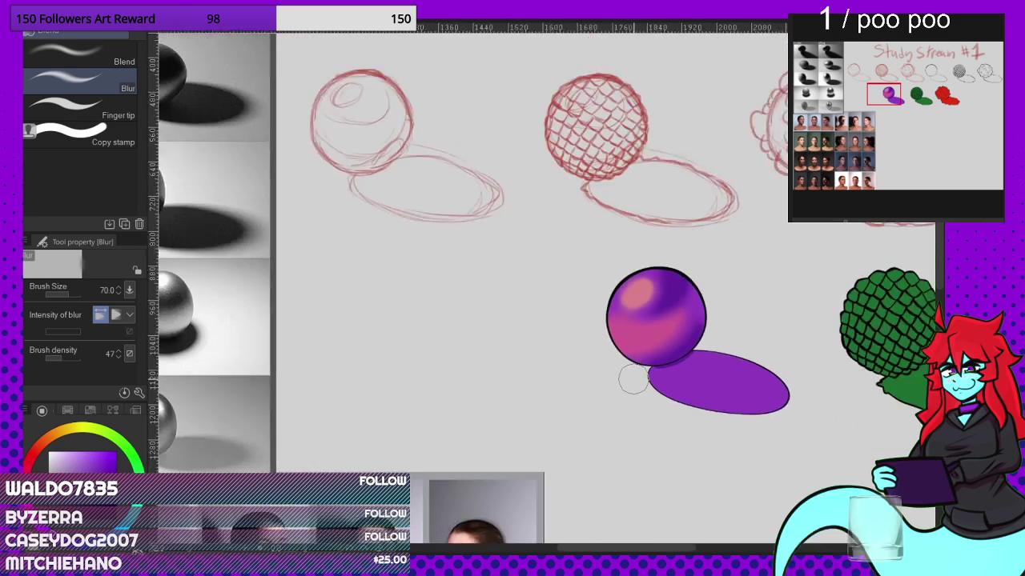
scroll(632, 379, "up", 8)
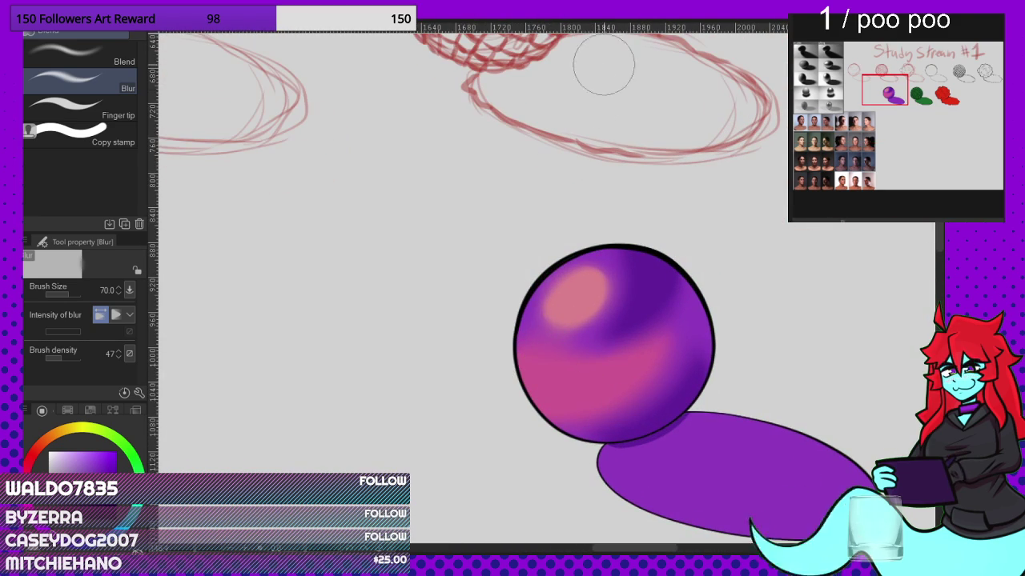
Step: Airbrush purple along the purple sphere's left and lower left edge with the Hard airbrush at size 100
key("p")
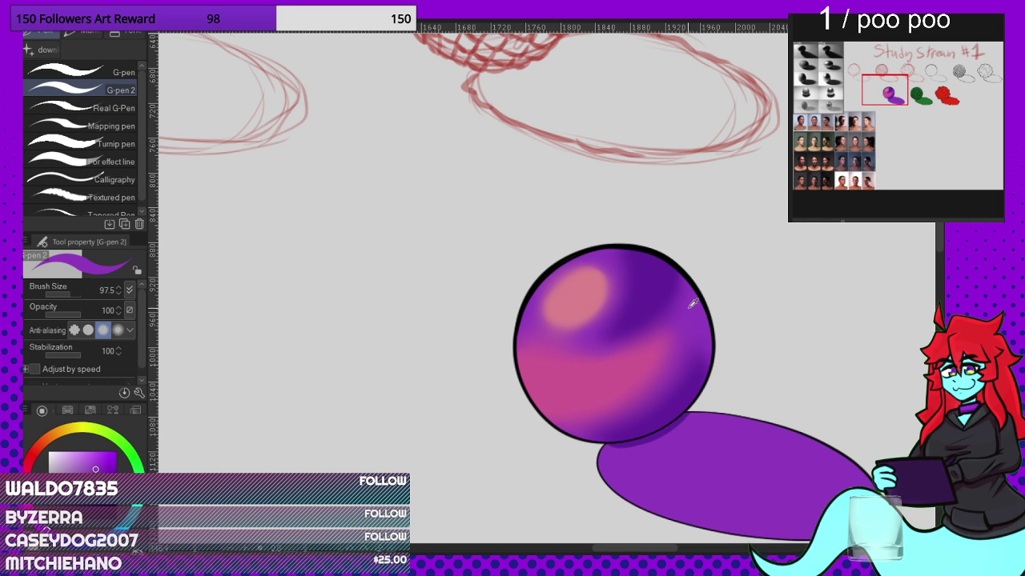
key("b")
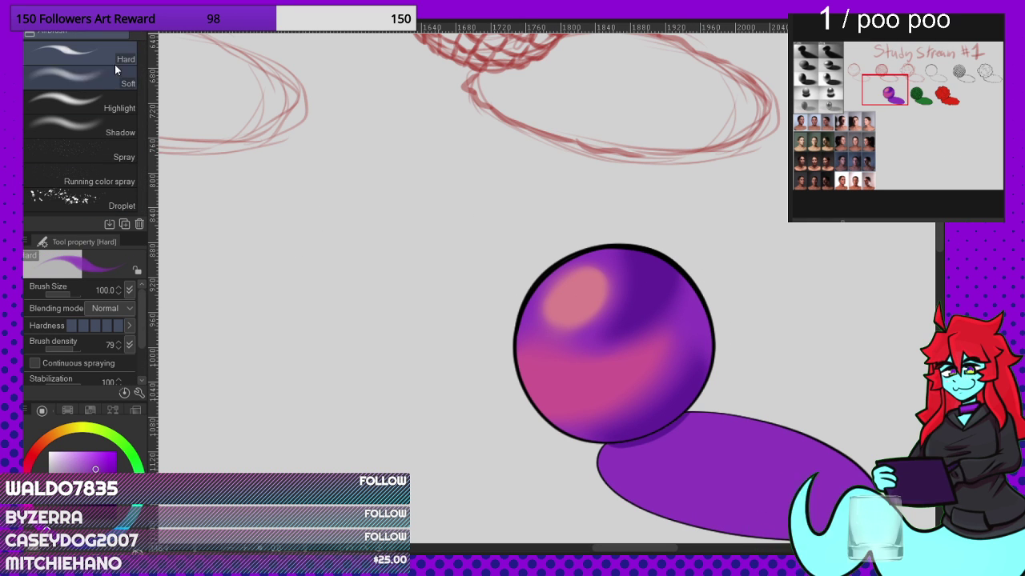
scroll(526, 347, "up", 1)
scroll(526, 346, "up", 1)
left_click_drag(524, 320, 521, 398)
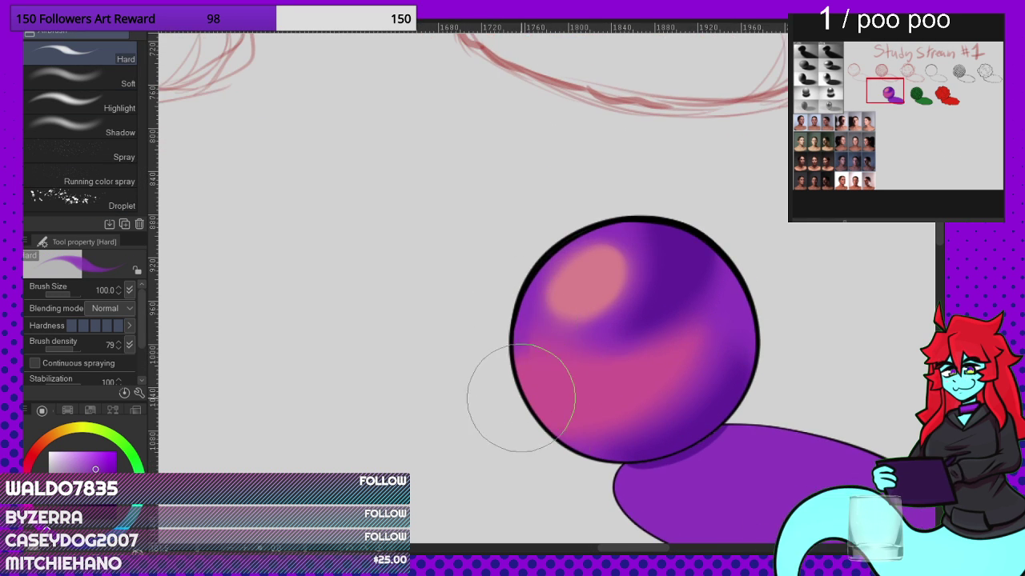
left_click_drag(528, 349, 544, 430)
left_click_drag(521, 385, 533, 402)
mouse_move(533, 291)
left_mouse_down()
mouse_move(544, 410)
mouse_move(517, 381)
mouse_move(526, 382)
mouse_move(523, 315)
mouse_move(531, 332)
mouse_move(555, 330)
mouse_move(528, 373)
left_mouse_up()
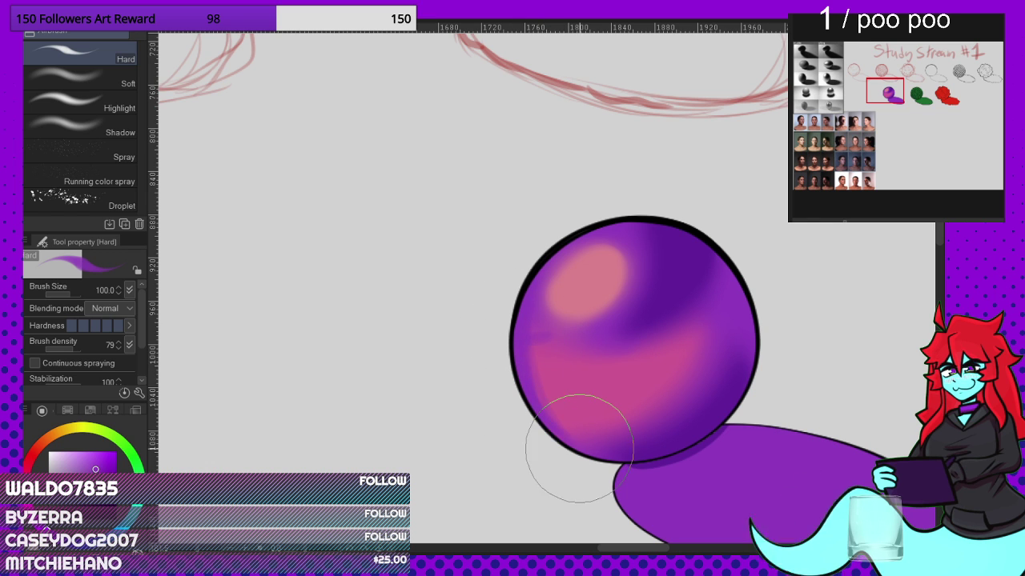
Step: Airbrush darker purple along the purple sphere's upper right edge and blur the magenta band's hard left edge
scroll(709, 301, "down", 6)
scroll(712, 302, "up", 7)
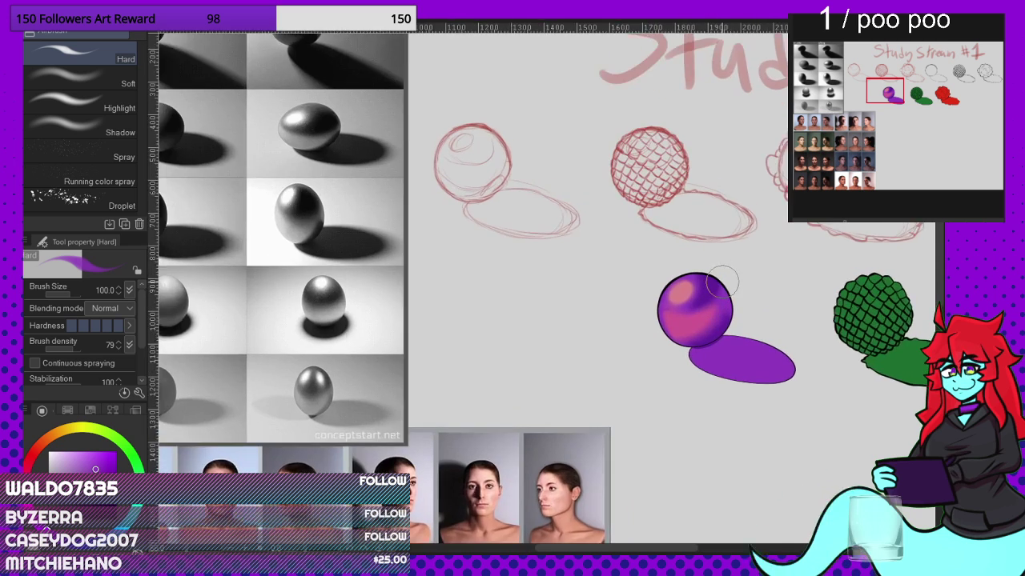
mouse_move(731, 295)
left_mouse_down()
mouse_move(725, 235)
mouse_move(680, 222)
mouse_move(715, 260)
mouse_move(721, 232)
mouse_move(735, 276)
mouse_move(702, 337)
mouse_move(726, 256)
left_mouse_up()
scroll(740, 256, "down", 2)
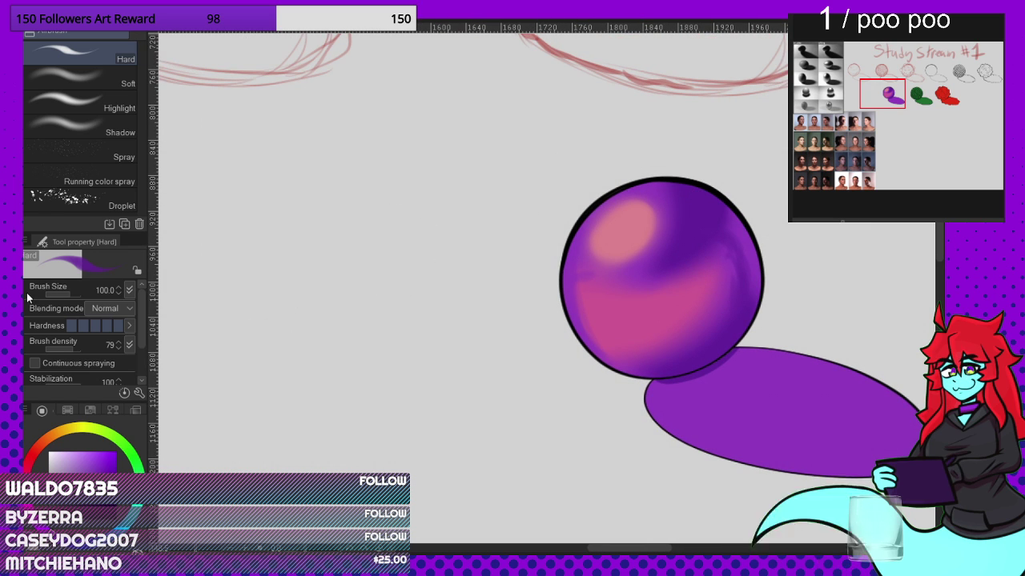
key("j")
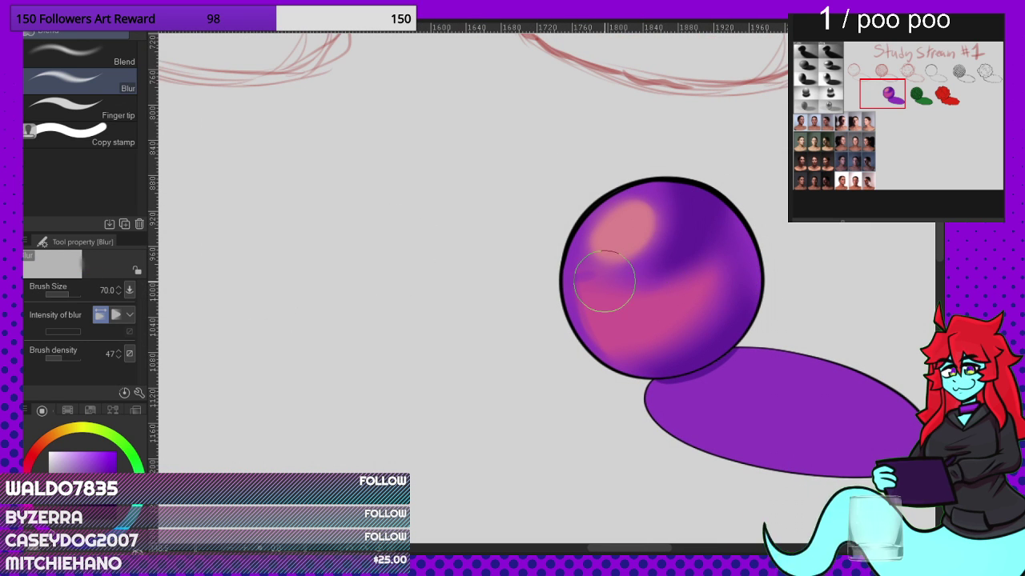
scroll(709, 217, "down", 3)
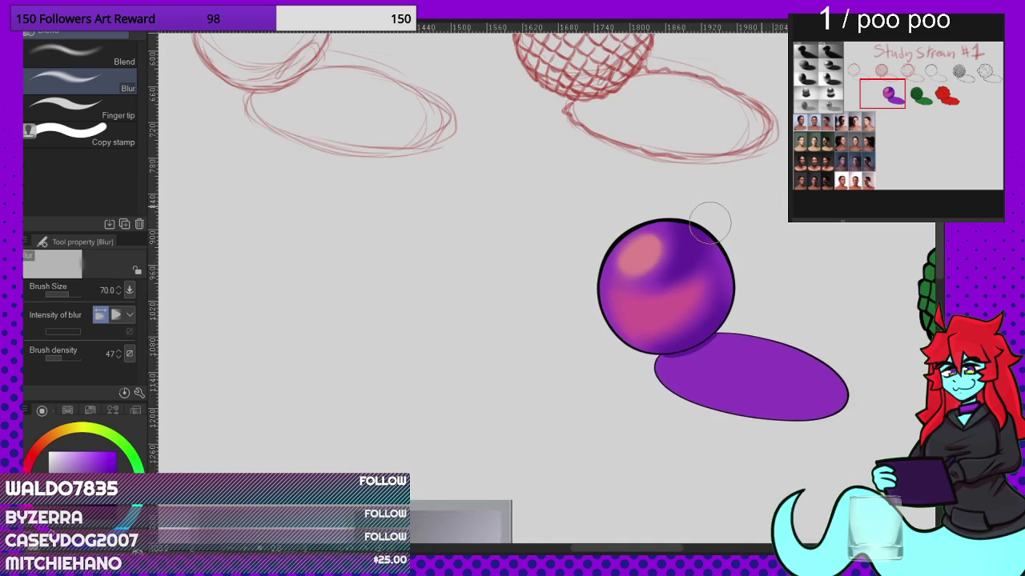
Step: Using the shiny egg reference, airbrush a magenta rim light along the purple sphere's right edge with the Hard airbrush at size 100
scroll(226, 157, "up", 6)
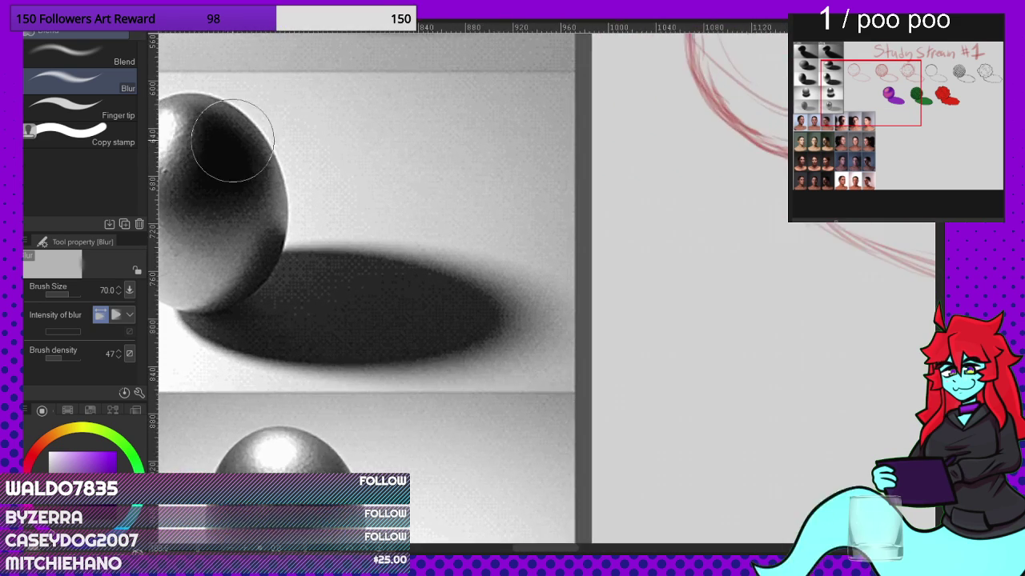
scroll(306, 253, "down", 3)
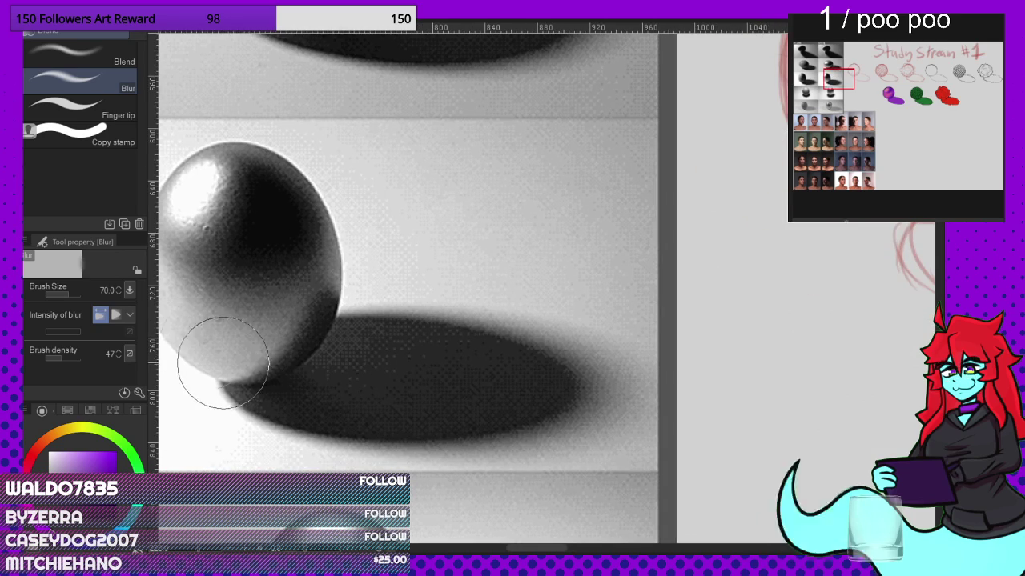
scroll(270, 293, "down", 5)
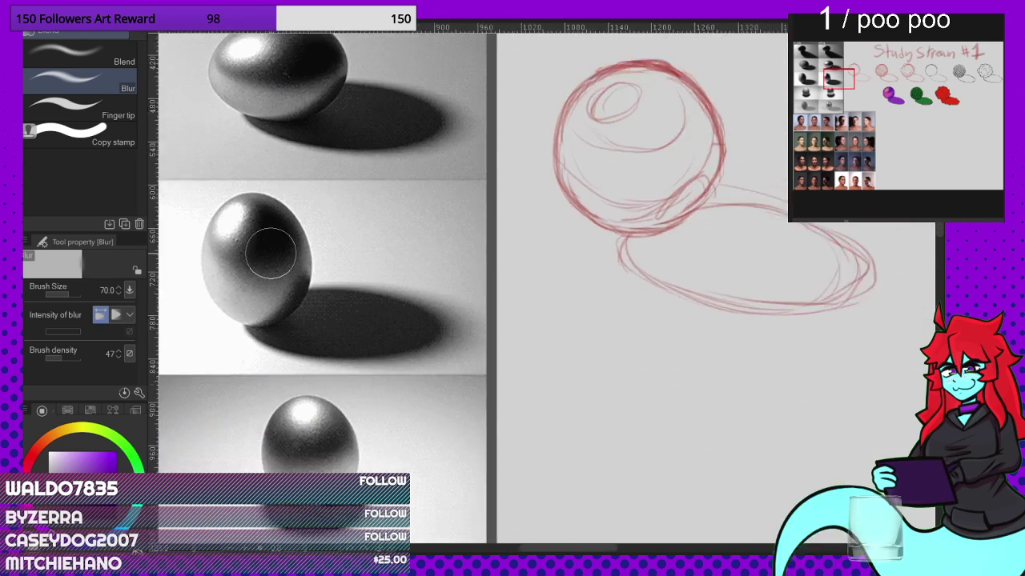
scroll(721, 404, "up", 1)
scroll(720, 404, "up", 4)
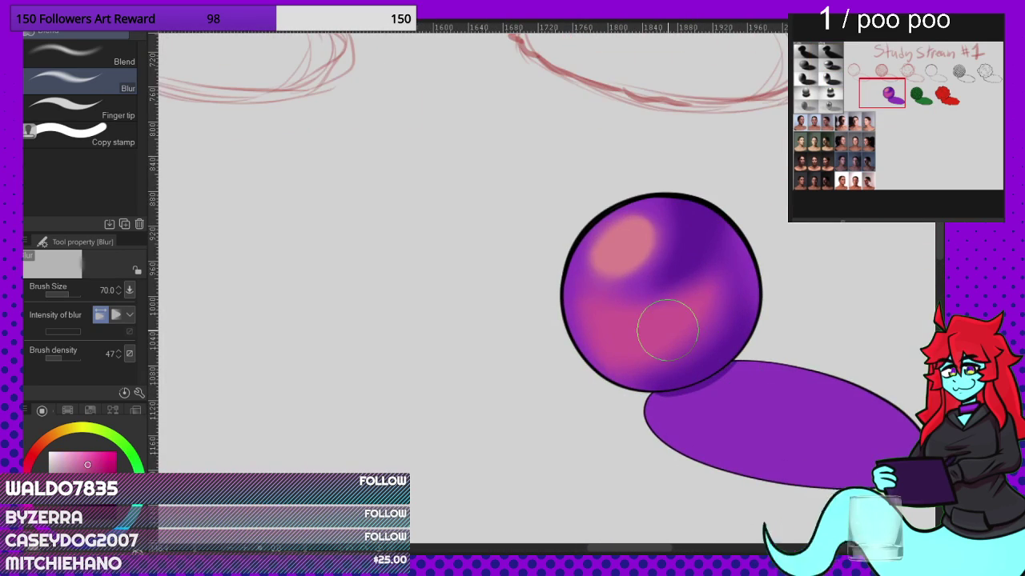
key("b")
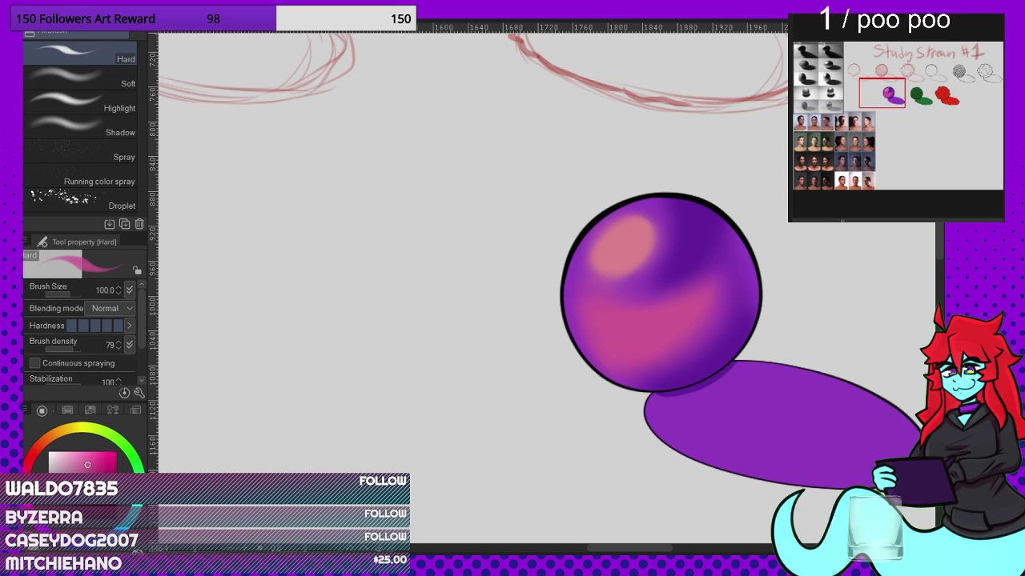
scroll(709, 252, "up", 2)
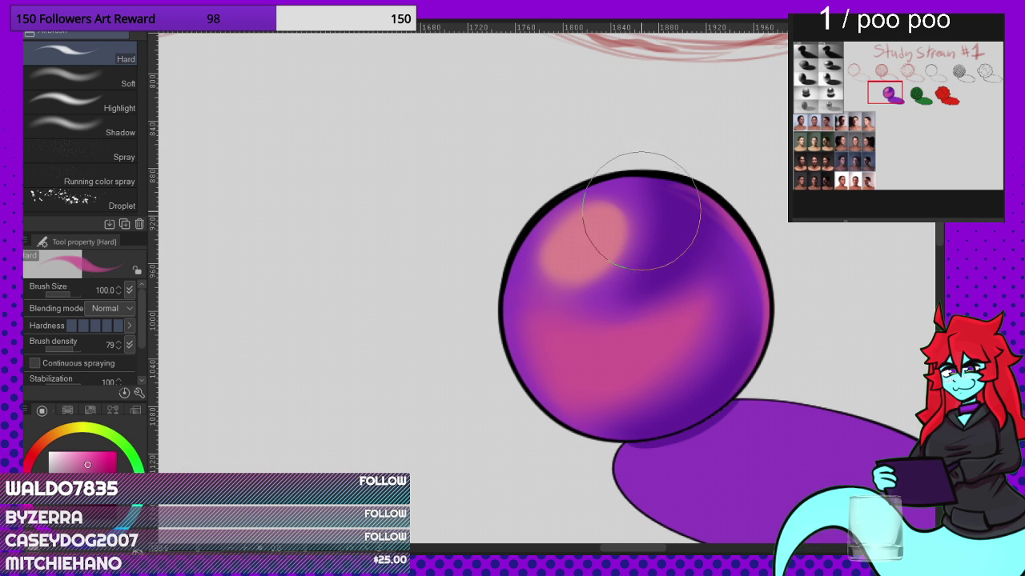
Step: Soften the magenta rim light along the purple sphere's right edge with the Blur tool at size 70
key("j")
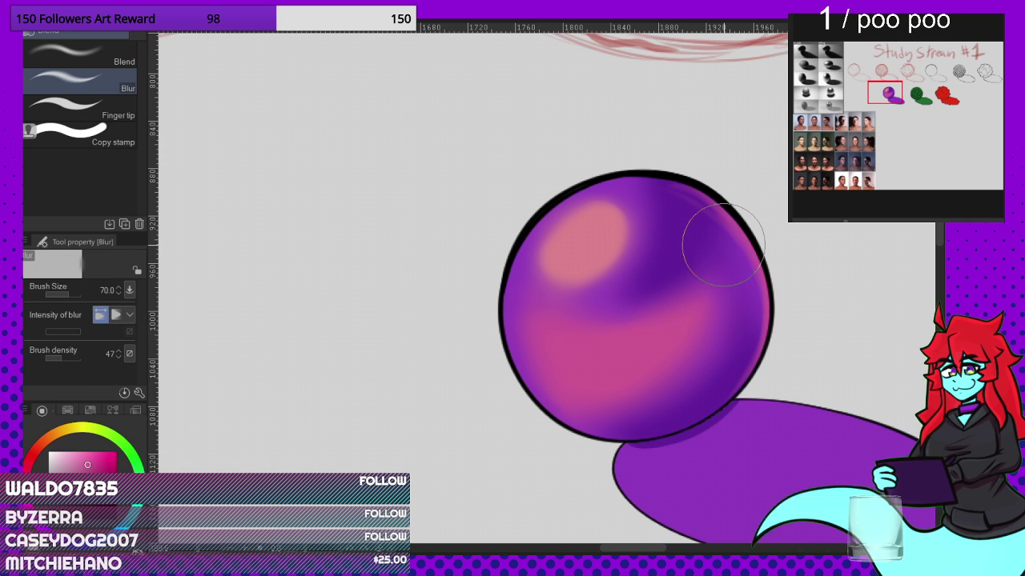
mouse_move(723, 243)
left_mouse_down()
mouse_move(679, 192)
mouse_move(670, 199)
mouse_move(732, 250)
mouse_move(729, 239)
mouse_move(758, 289)
left_mouse_up()
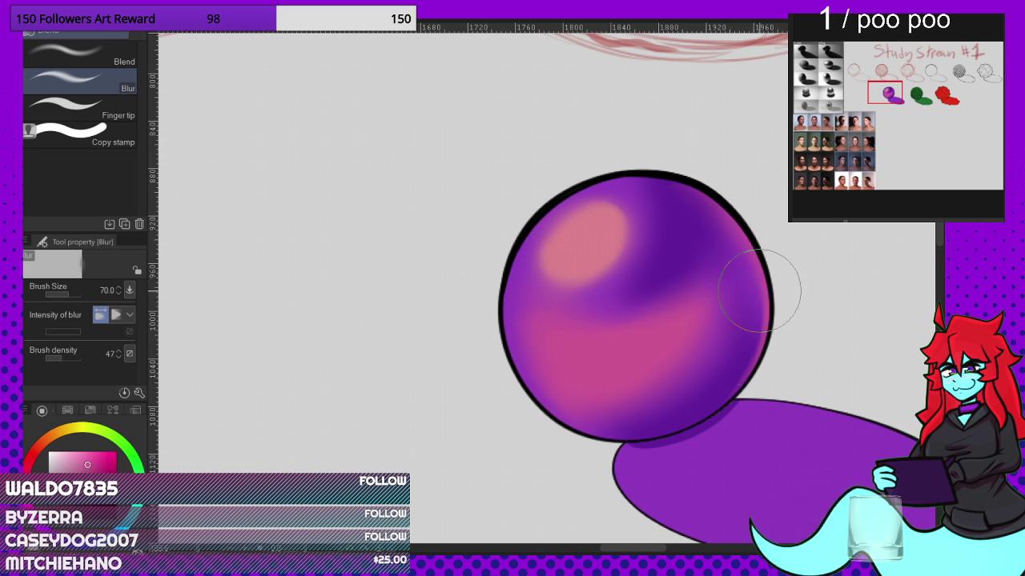
mouse_move(733, 387)
left_mouse_down()
mouse_move(727, 219)
mouse_move(634, 194)
mouse_move(730, 246)
mouse_move(739, 318)
left_mouse_up()
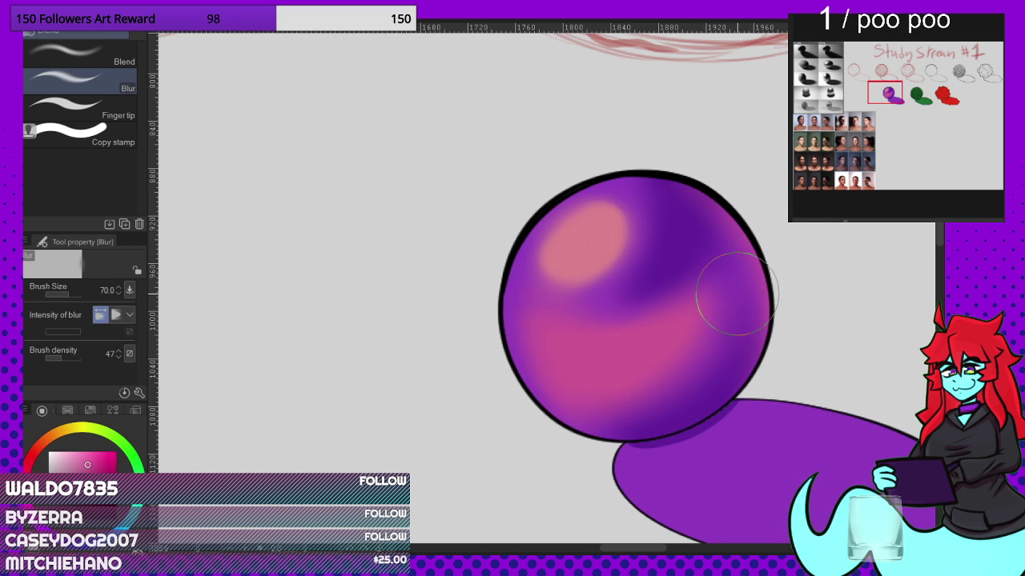
Step: Airbrush magenta along the purple sphere's left edge with the Hard airbrush and blur it into the surrounding purple
scroll(596, 260, "down", 5)
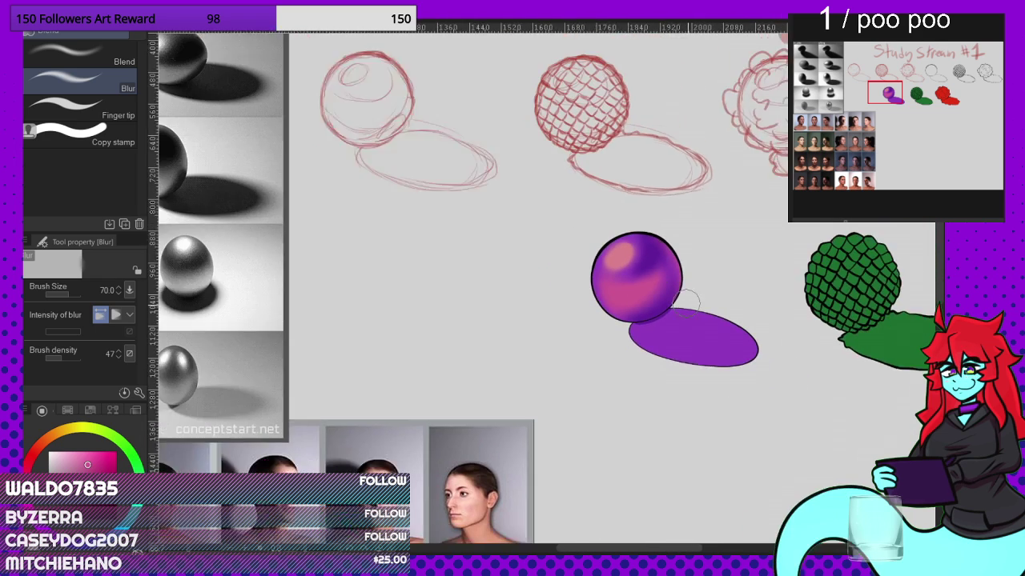
scroll(322, 191, "up", 3)
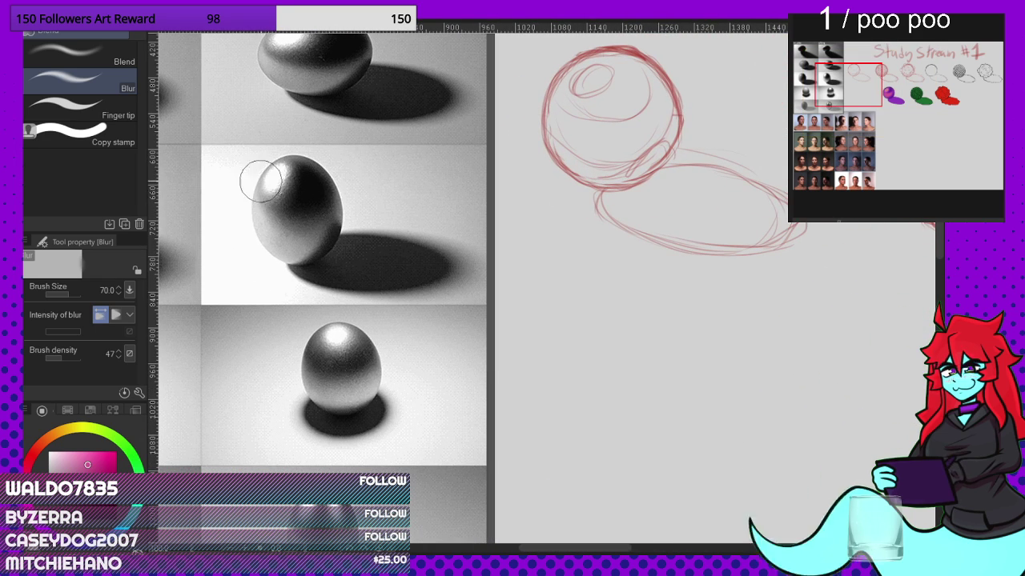
scroll(261, 182, "down", 4)
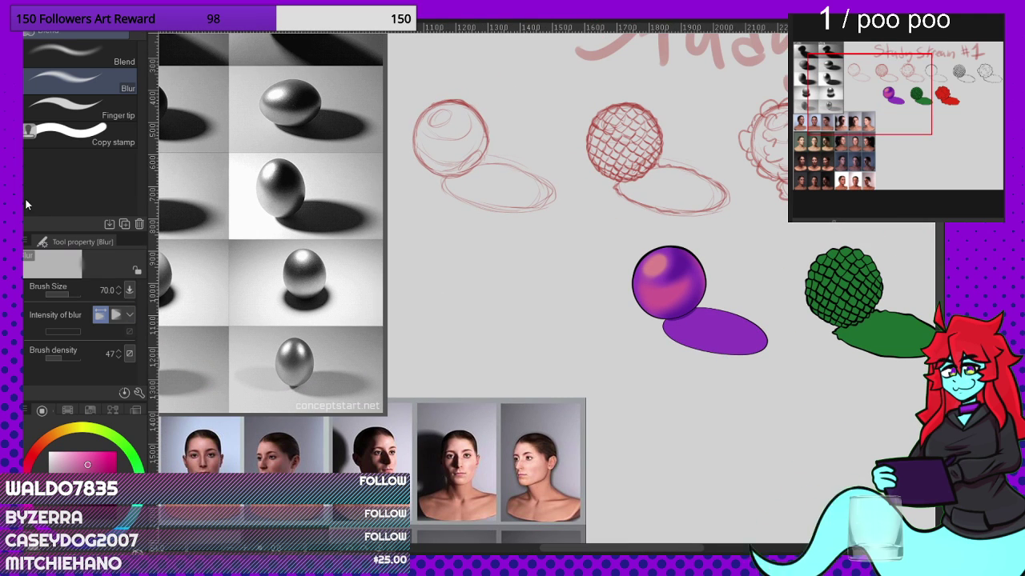
key("b")
scroll(640, 295, "up", 6)
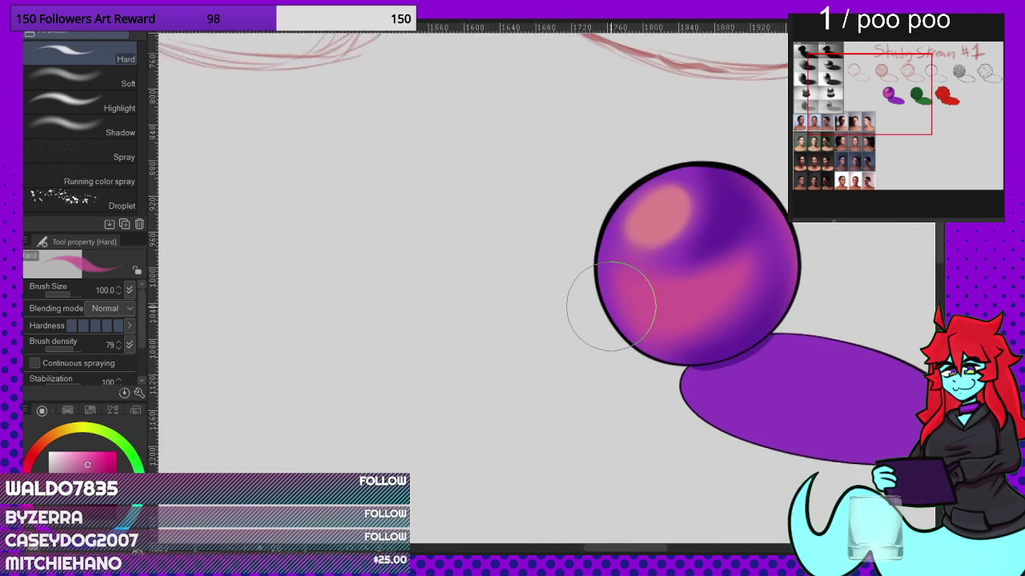
mouse_move(619, 293)
left_mouse_down()
mouse_move(604, 225)
mouse_move(640, 350)
mouse_move(665, 354)
mouse_move(602, 199)
mouse_move(605, 277)
mouse_move(609, 205)
mouse_move(647, 345)
left_mouse_up()
left_click(646, 303, "alt")
mouse_move(647, 309)
left_mouse_down()
mouse_move(606, 234)
mouse_move(659, 356)
mouse_move(593, 256)
mouse_move(611, 210)
mouse_move(628, 308)
mouse_move(615, 192)
mouse_move(592, 233)
mouse_move(658, 350)
mouse_move(593, 279)
mouse_move(629, 173)
mouse_move(633, 287)
mouse_move(617, 178)
mouse_move(635, 272)
mouse_move(607, 197)
mouse_move(656, 262)
mouse_move(617, 306)
mouse_move(621, 333)
mouse_move(646, 344)
left_mouse_up()
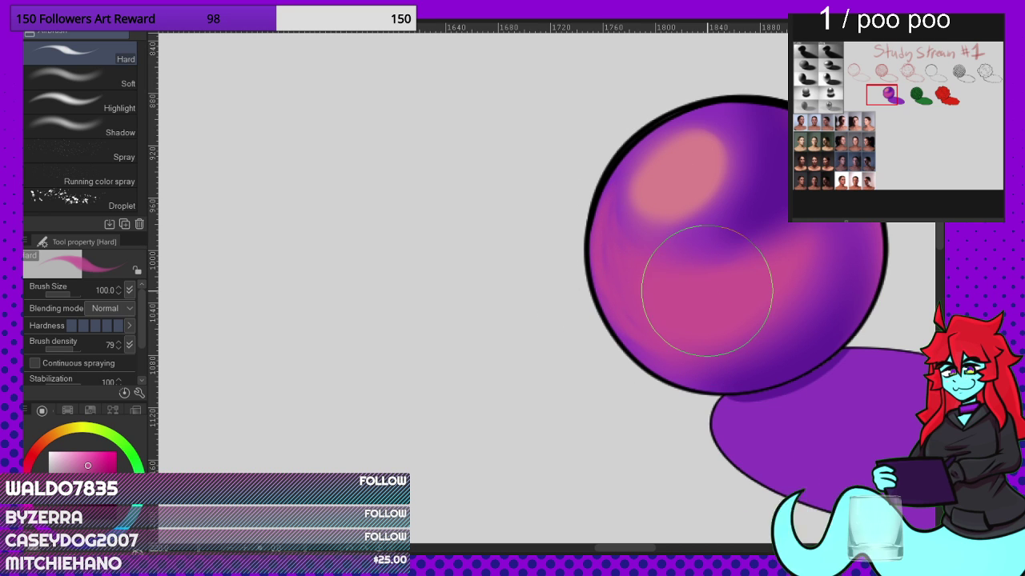
key("j")
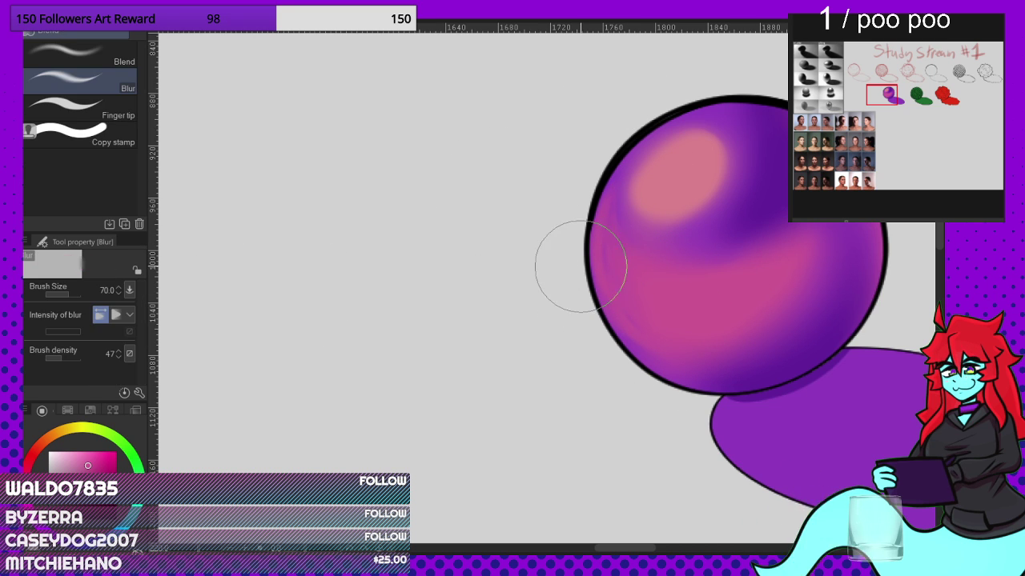
mouse_move(600, 202)
left_mouse_down()
mouse_move(628, 324)
mouse_move(660, 336)
left_mouse_up()
Step: Paint a light pink oval over the purple sphere's highlight with G-pen 2 at size 97.5
left_click(669, 156, "alt")
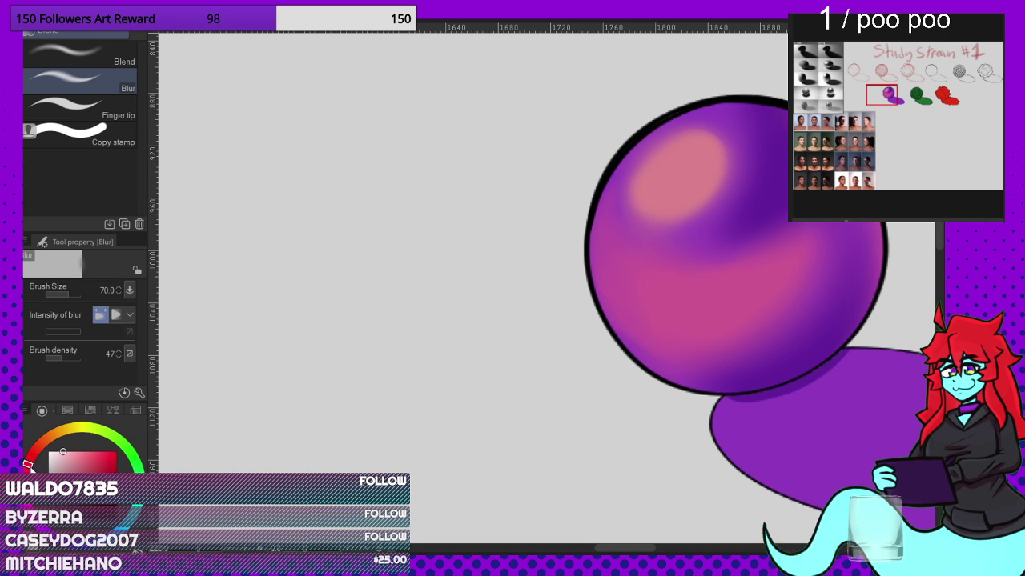
key("b")
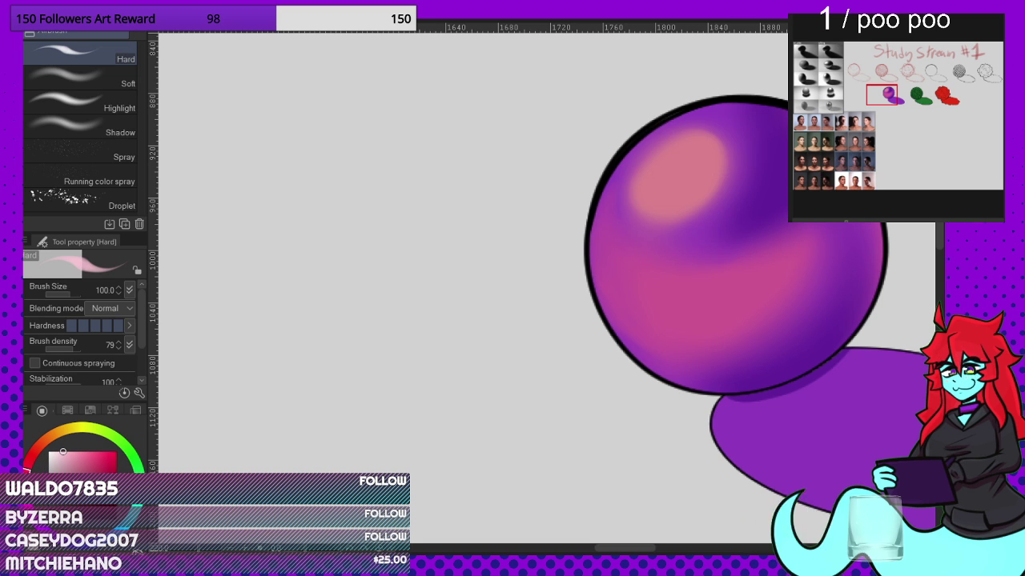
key("i")
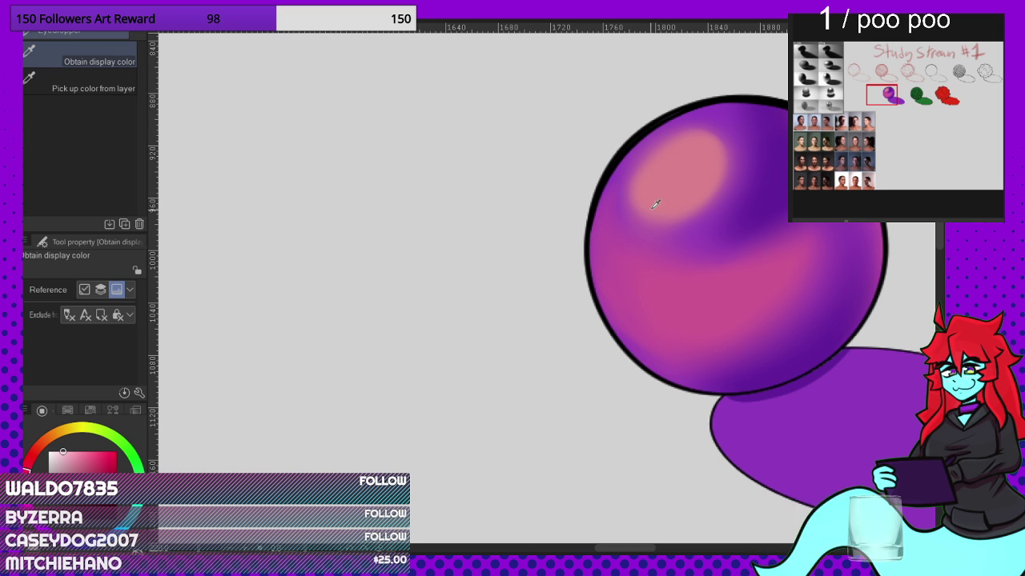
key("p")
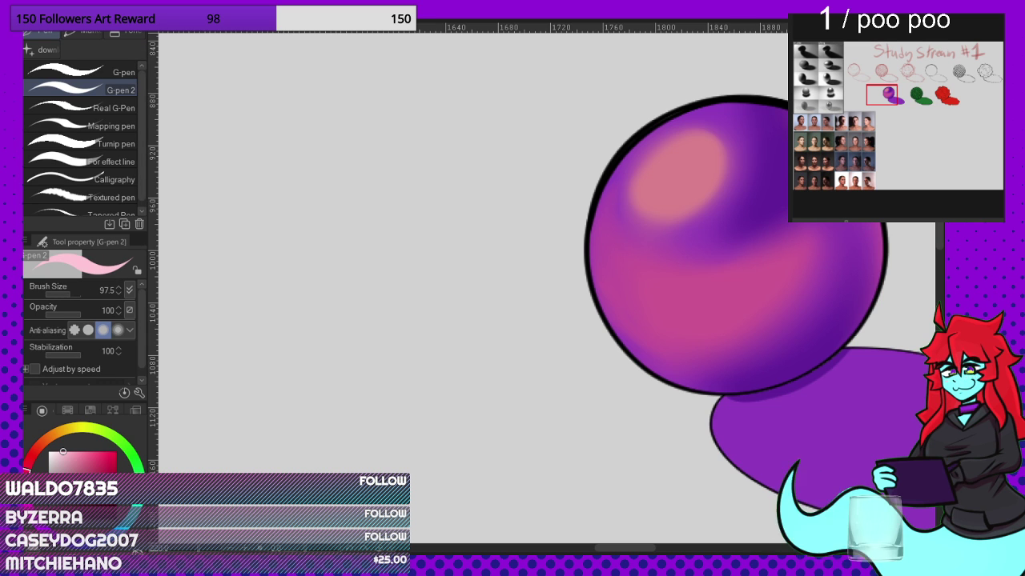
scroll(663, 171, "up", 3)
mouse_move(711, 132)
left_mouse_down()
mouse_move(655, 180)
mouse_move(650, 208)
mouse_move(662, 221)
mouse_move(704, 200)
mouse_move(725, 175)
mouse_move(732, 135)
mouse_move(707, 137)
mouse_move(659, 173)
left_mouse_up()
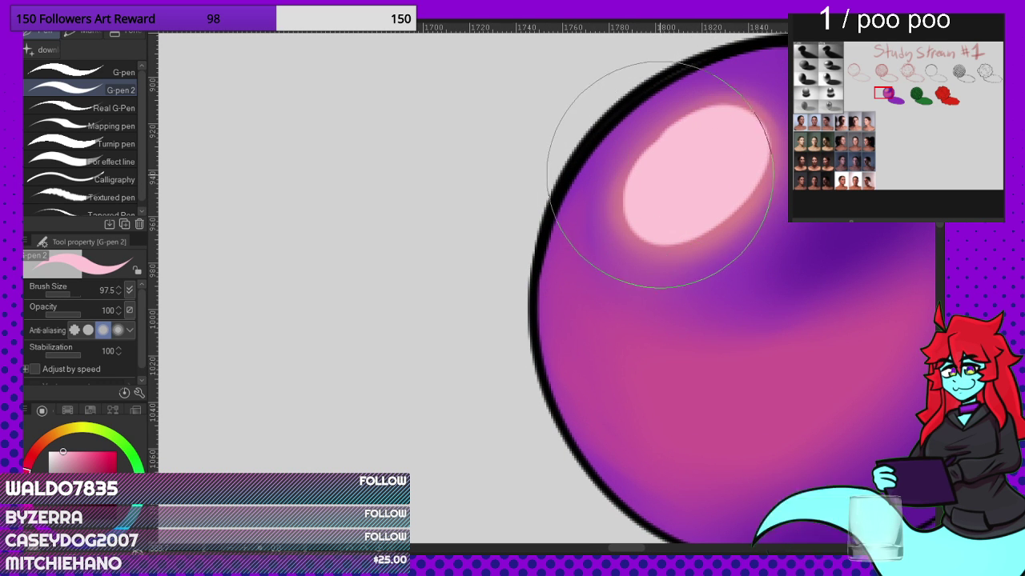
Step: Compare the highlight with the shiny egg reference and soften the pink oval's edges with the Blur tool at size 70
scroll(658, 174, "down", 8)
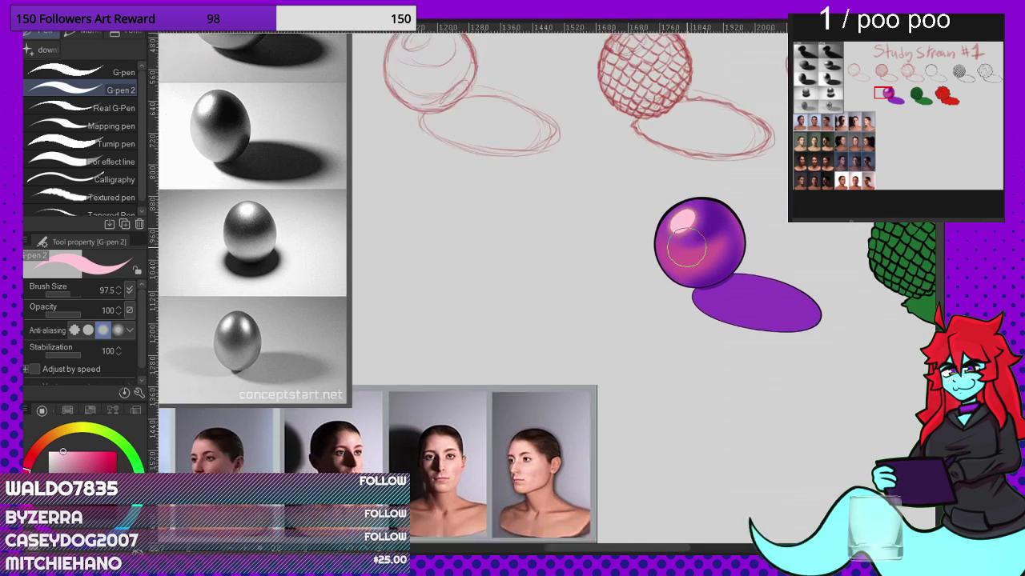
scroll(684, 248, "down", 2)
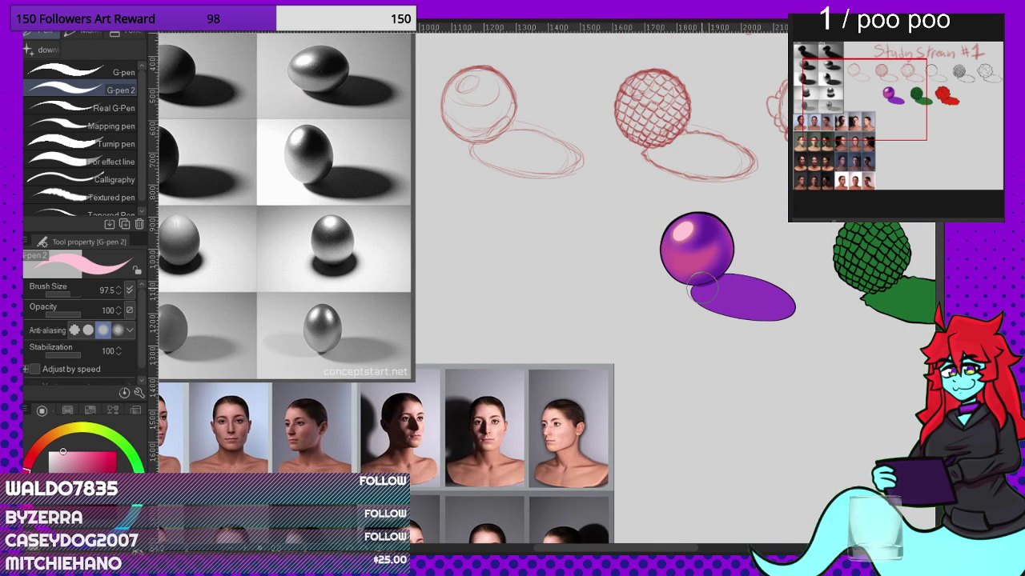
scroll(380, 100, "up", 10)
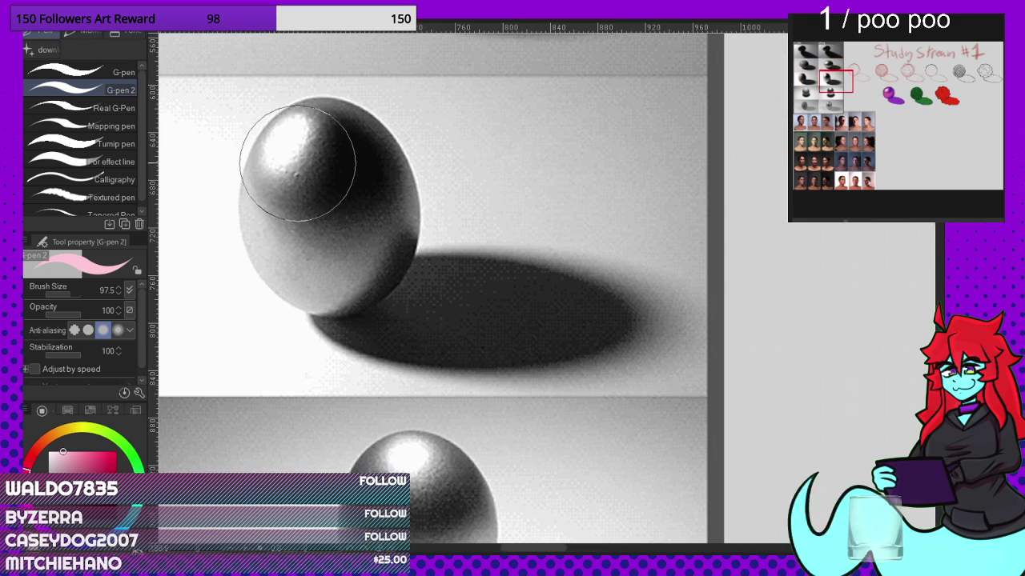
scroll(290, 142, "down", 5)
scroll(688, 266, "down", 2)
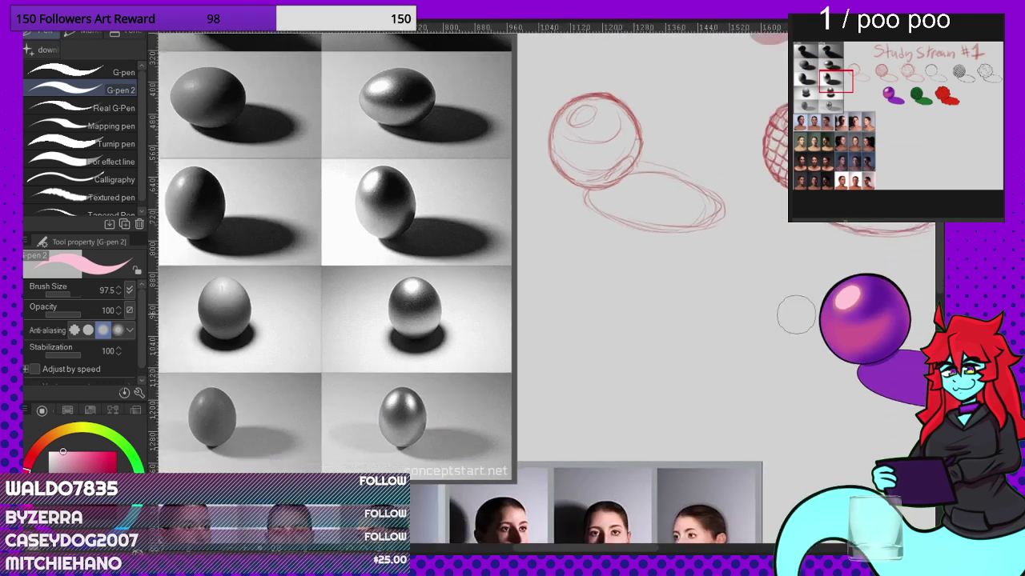
scroll(736, 171, "up", 3)
scroll(882, 153, "up", 2)
left_click(887, 109)
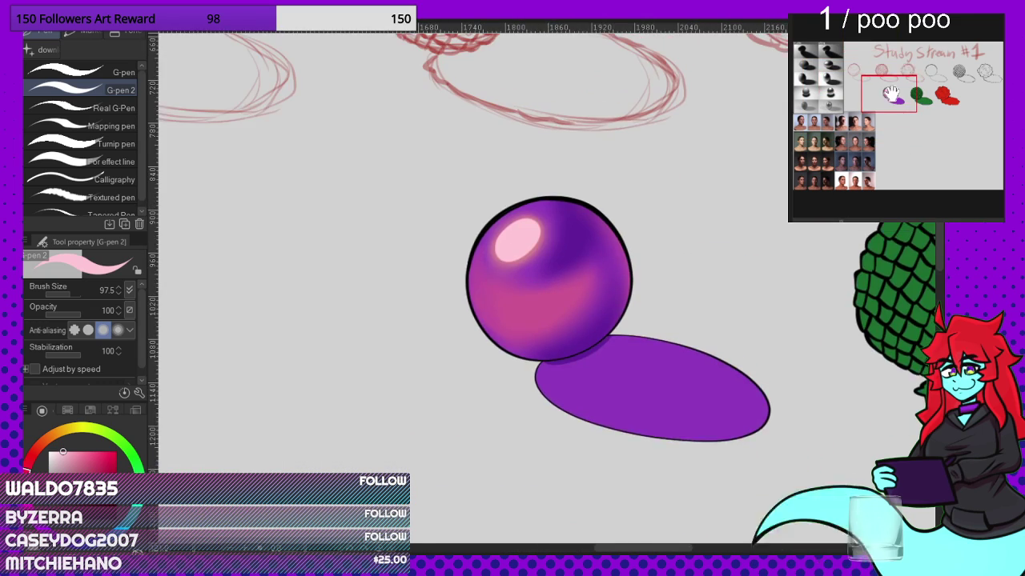
scroll(713, 270, "up", 7)
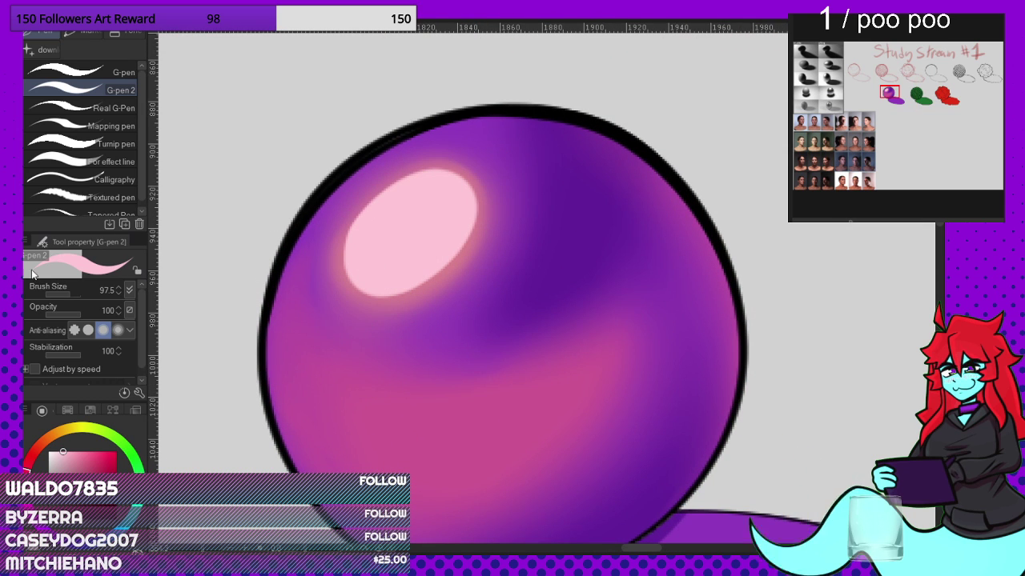
key("j")
mouse_move(379, 285)
left_mouse_down()
mouse_move(445, 259)
mouse_move(453, 195)
mouse_move(454, 248)
mouse_move(447, 179)
mouse_move(458, 236)
mouse_move(429, 274)
mouse_move(376, 263)
mouse_move(441, 243)
mouse_move(461, 208)
mouse_move(457, 192)
mouse_move(440, 266)
mouse_move(466, 201)
mouse_move(475, 212)
mouse_move(416, 280)
mouse_move(421, 272)
mouse_move(357, 258)
mouse_move(367, 289)
mouse_move(425, 287)
mouse_move(434, 276)
mouse_move(402, 269)
left_mouse_up()
scroll(469, 126, "down", 4)
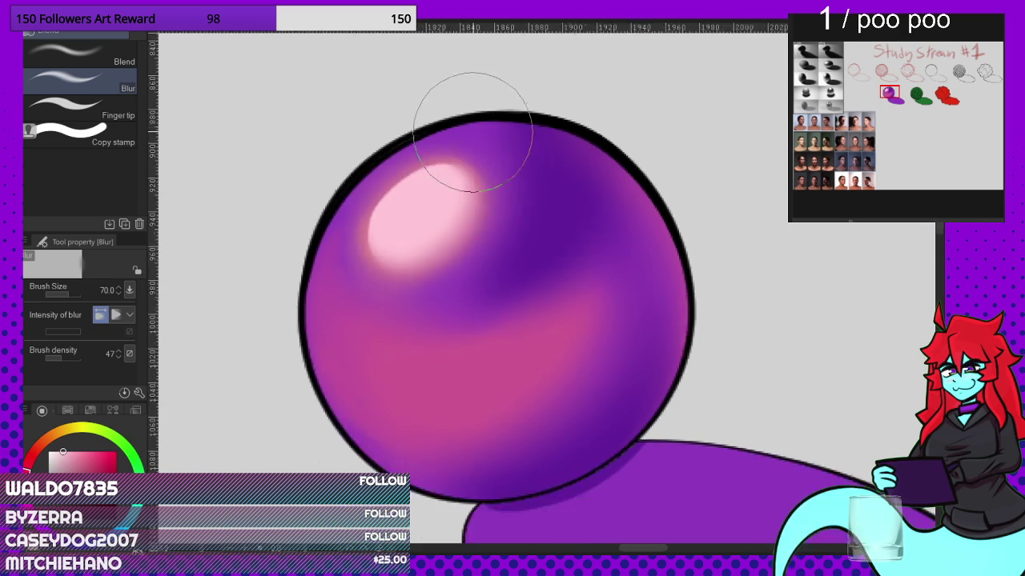
Step: Sample the sphere's dark purple and airbrush its upper right shadow down over the top of the magenta band with the Hard airbrush
scroll(558, 268, "down", 3)
scroll(601, 245, "down", 1)
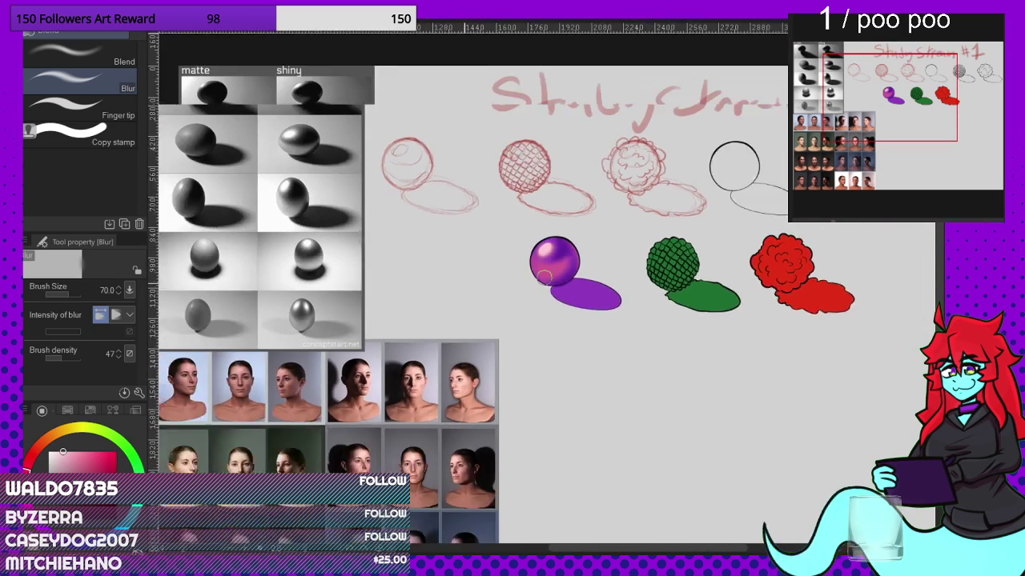
scroll(322, 244, "up", 1)
scroll(315, 217, "up", 3)
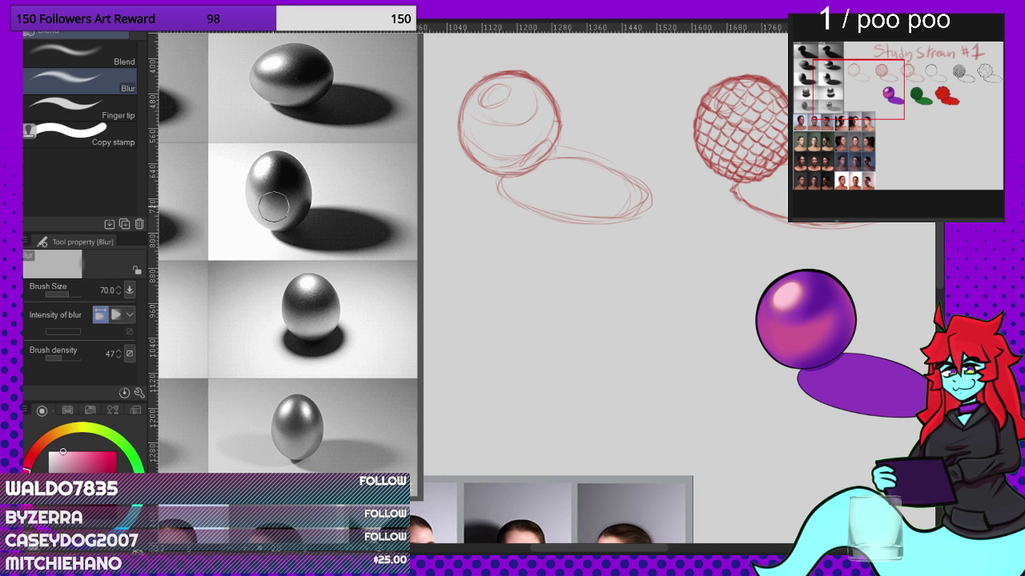
scroll(827, 304, "down", 1)
scroll(856, 317, "up", 5)
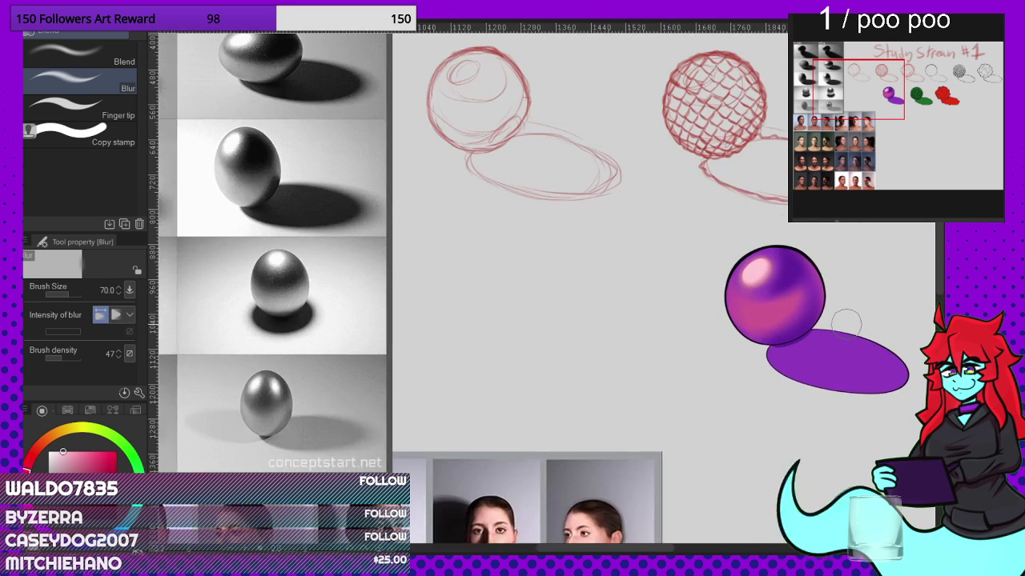
scroll(740, 209, "up", 1)
left_click(722, 210, "alt")
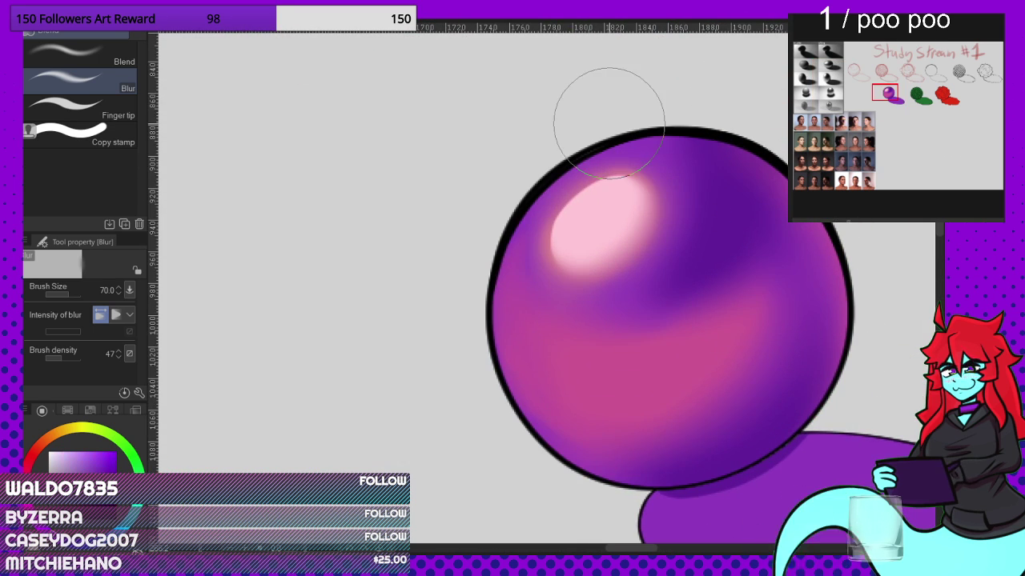
key("b")
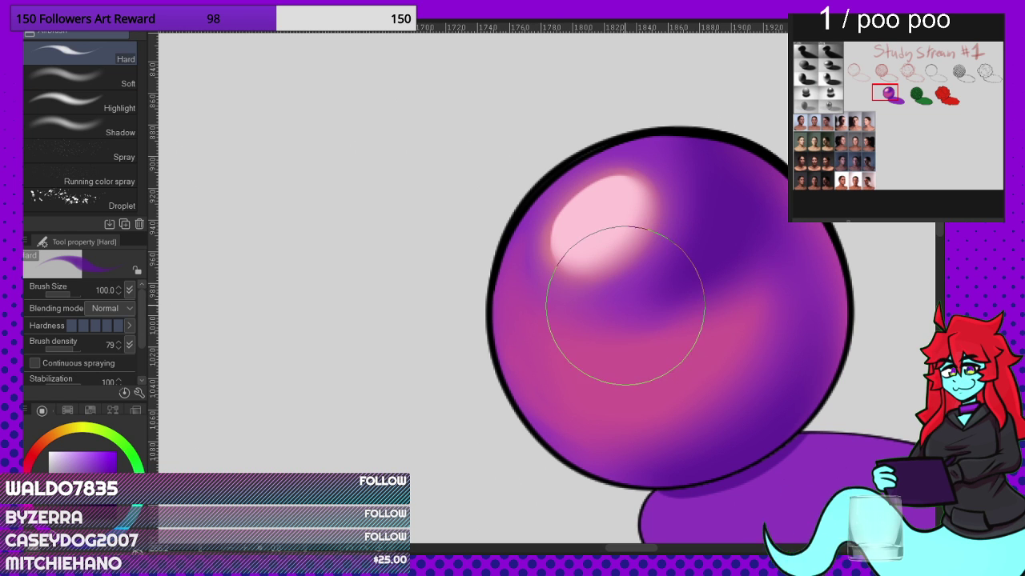
mouse_move(625, 305)
left_mouse_down()
mouse_move(736, 277)
mouse_move(745, 216)
mouse_move(740, 295)
mouse_move(612, 308)
mouse_move(714, 312)
mouse_move(759, 216)
mouse_move(727, 181)
mouse_move(740, 324)
mouse_move(617, 301)
mouse_move(676, 301)
left_mouse_up()
Step: Sample the mid purple beside the highlight and airbrush a transition band beneath the highlight and dark shadow
left_click(653, 264, "alt")
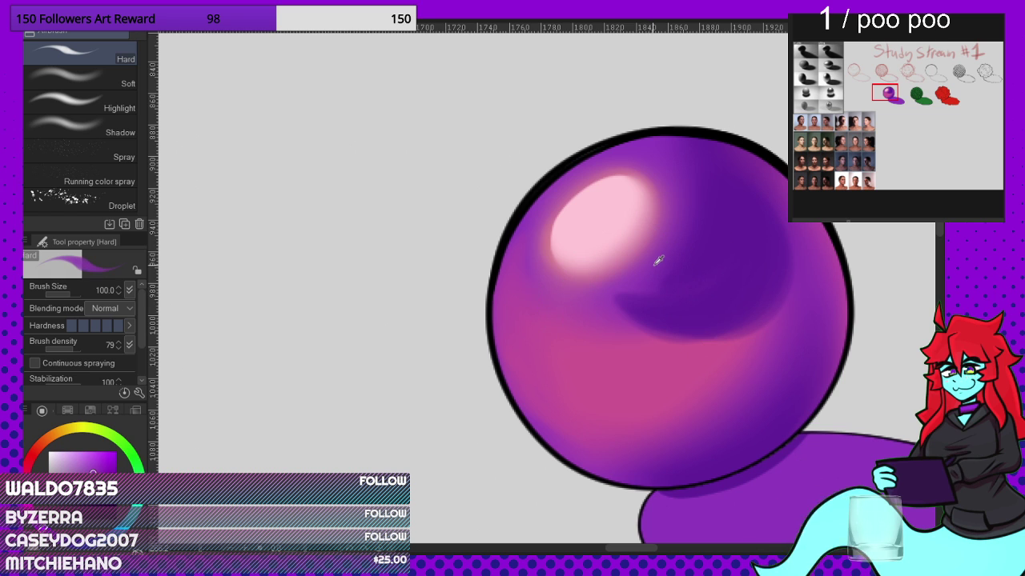
mouse_move(593, 300)
left_mouse_down()
mouse_move(679, 257)
mouse_move(666, 353)
mouse_move(633, 330)
mouse_move(710, 334)
mouse_move(793, 296)
mouse_move(760, 327)
mouse_move(595, 312)
mouse_move(636, 338)
mouse_move(603, 325)
mouse_move(772, 306)
mouse_move(730, 345)
mouse_move(779, 300)
mouse_move(596, 315)
mouse_move(563, 297)
left_mouse_up()
scroll(755, 297, "down", 5)
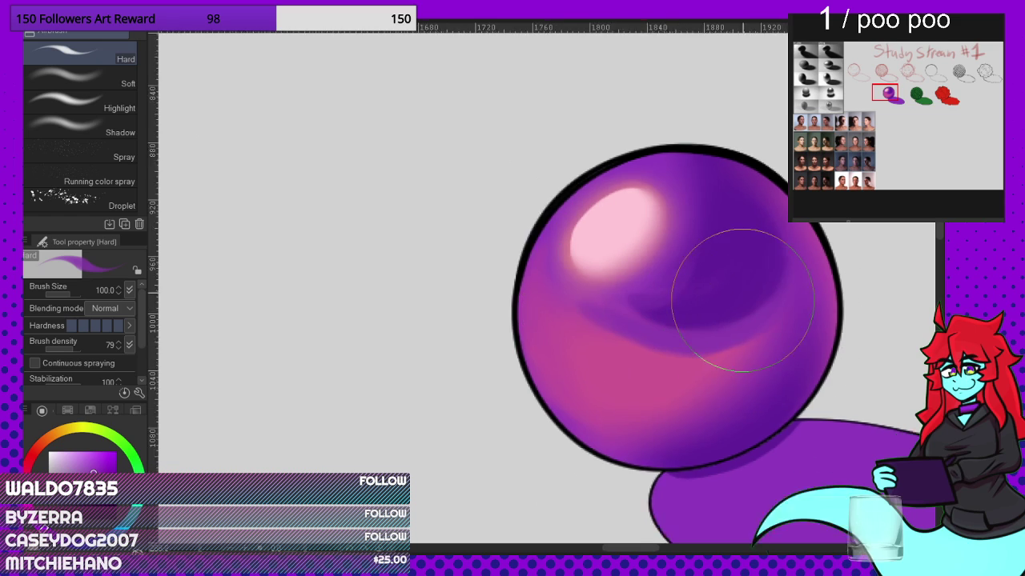
scroll(757, 269, "down", 5)
scroll(400, 188, "up", 2)
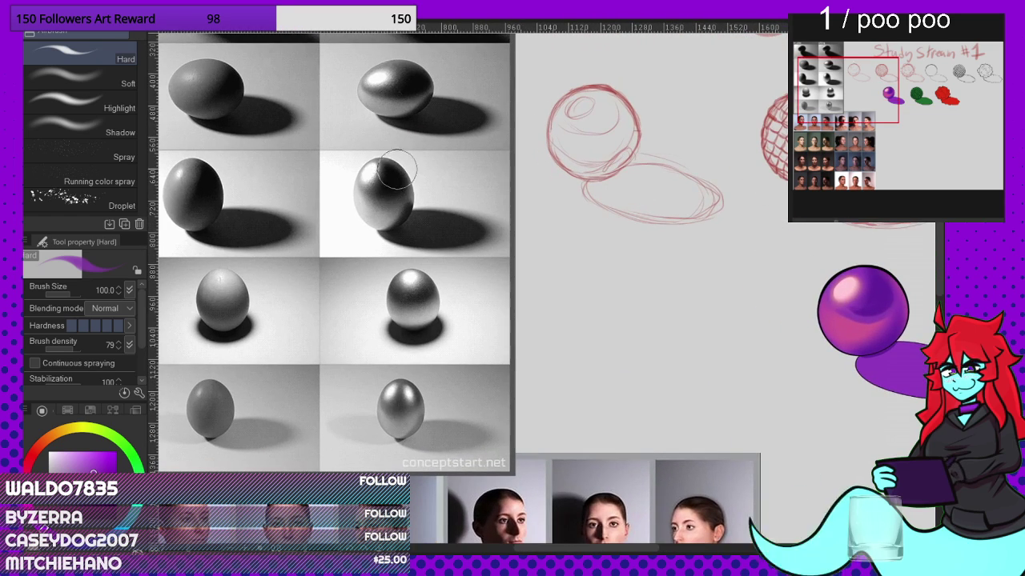
Step: Sample the sphere's magenta and airbrush it across the lower band with the Hard airbrush at size 100
scroll(397, 171, "down", 2)
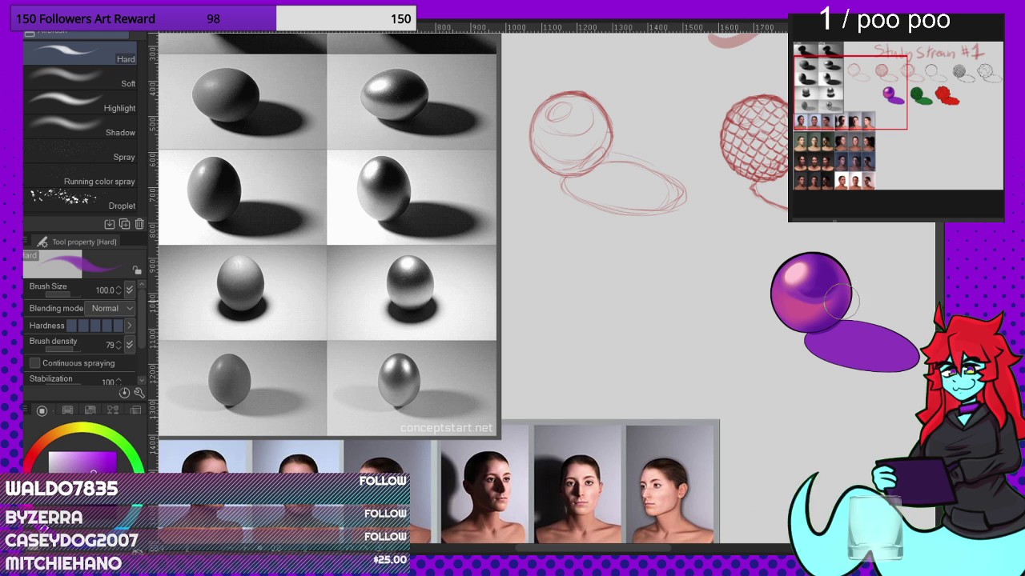
scroll(841, 301, "up", 4)
scroll(797, 334, "up", 2)
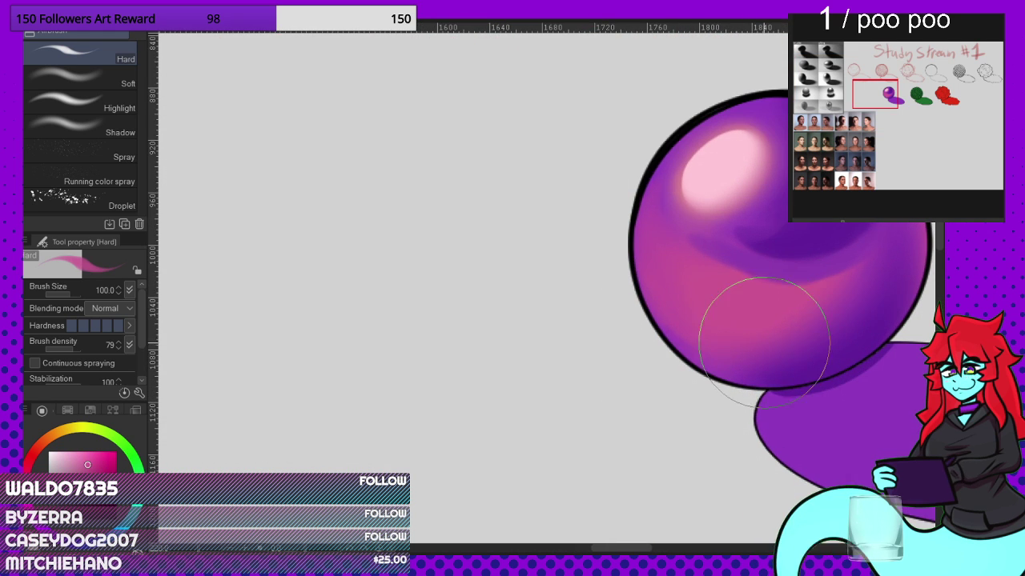
mouse_move(749, 356)
left_mouse_down()
mouse_move(835, 285)
mouse_move(739, 350)
mouse_move(835, 314)
left_mouse_up()
mouse_move(720, 352)
left_mouse_down()
mouse_move(854, 257)
mouse_move(746, 353)
mouse_move(761, 357)
mouse_move(862, 249)
mouse_move(826, 322)
mouse_move(717, 346)
mouse_move(846, 303)
mouse_move(704, 342)
mouse_move(817, 301)
mouse_move(741, 342)
mouse_move(799, 305)
mouse_move(681, 316)
left_mouse_up()
Step: Compare the sphere with the shiny egg references, then sample its mid purple and airbrush over the magenta band's upper left part
scroll(793, 349, "down", 3)
scroll(801, 296, "down", 3)
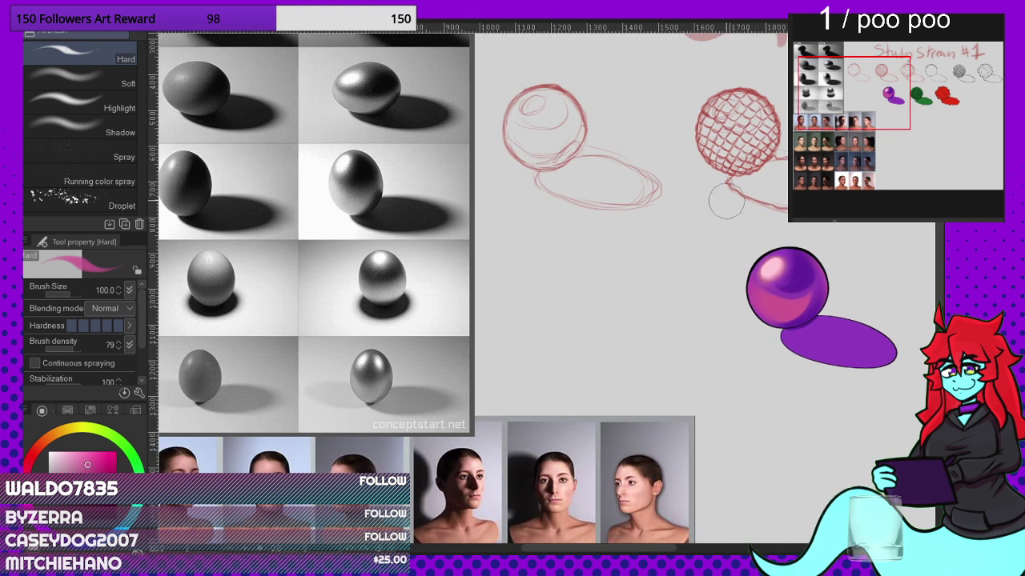
scroll(366, 141, "up", 1)
scroll(353, 190, "down", 2)
scroll(409, 216, "up", 2)
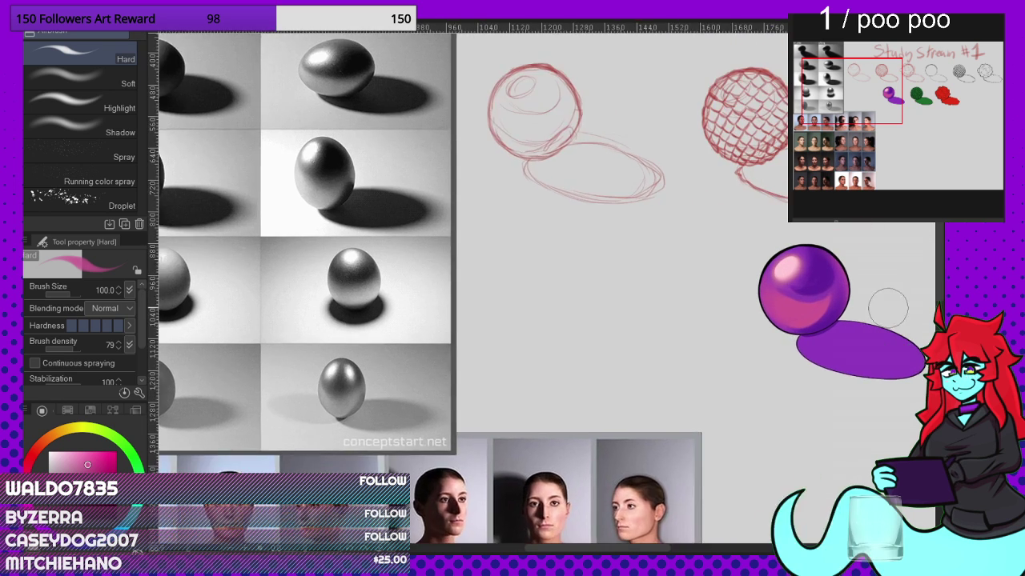
scroll(852, 296, "up", 4)
left_click(818, 309, "alt")
mouse_move(691, 294)
left_mouse_down()
mouse_move(707, 319)
mouse_move(728, 304)
mouse_move(715, 319)
mouse_move(794, 286)
mouse_move(721, 329)
mouse_move(649, 270)
mouse_move(702, 335)
left_mouse_up()
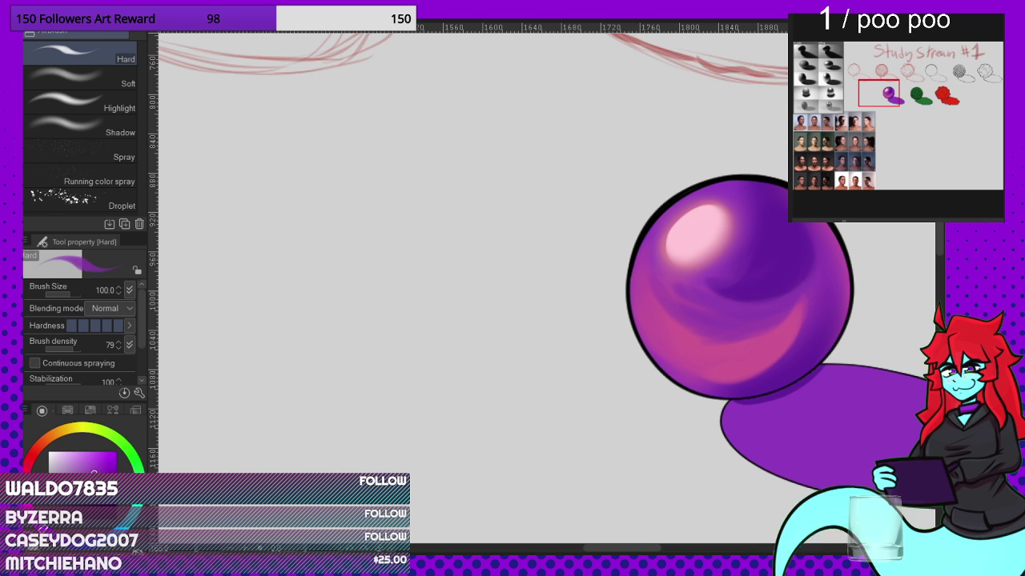
Step: Blend the transition between the purple area and the magenta band with the Blur tool at size 70, checking it against the egg references
key("j")
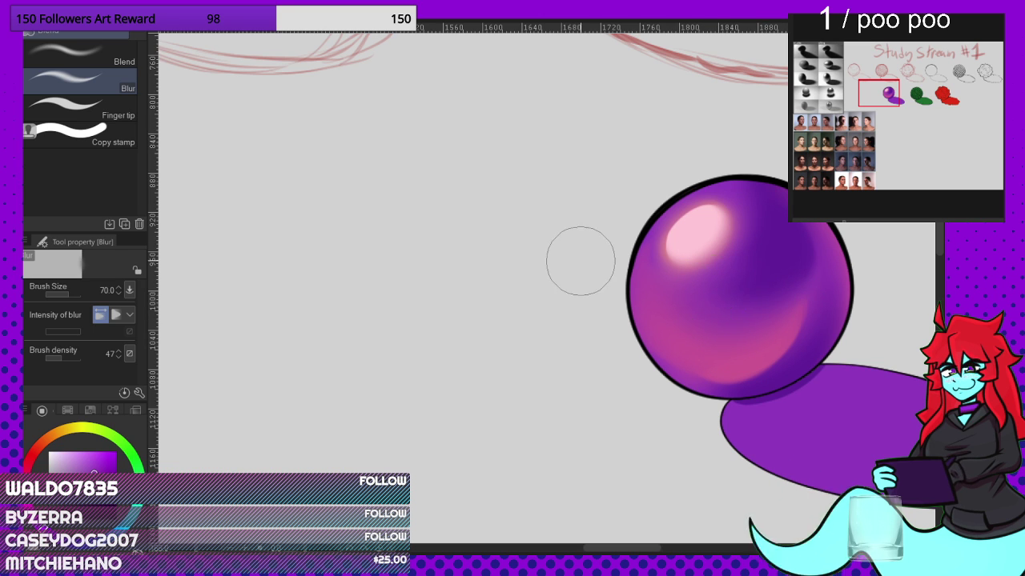
scroll(591, 271, "down", 6)
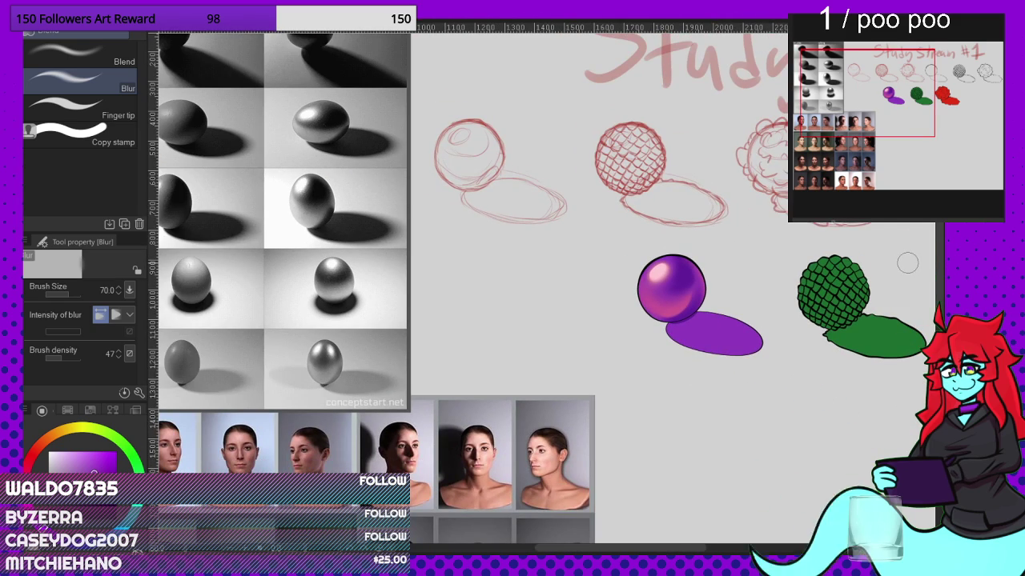
scroll(368, 196, "up", 6)
scroll(346, 205, "down", 4)
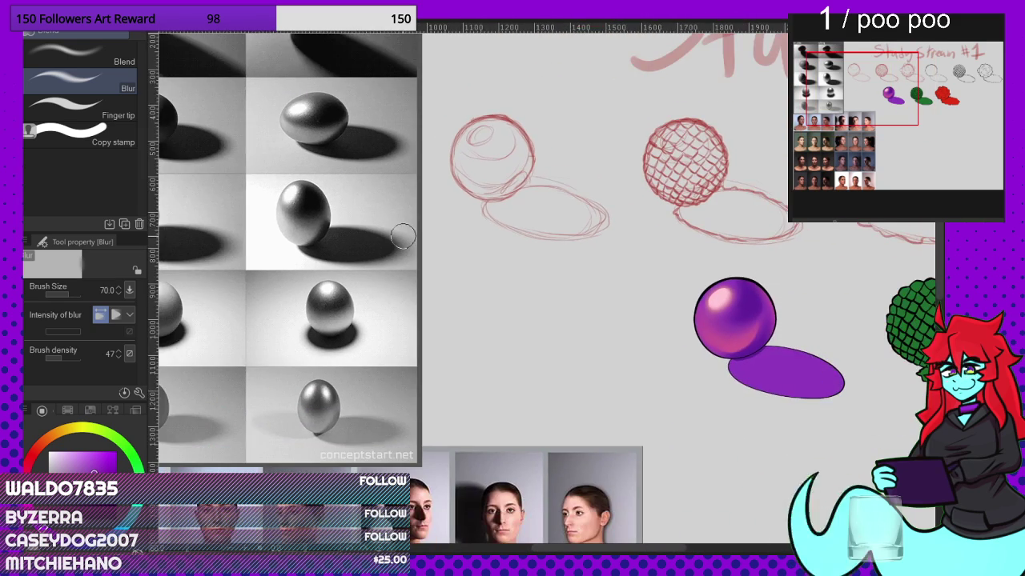
scroll(687, 317, "up", 4)
scroll(797, 354, "up", 4)
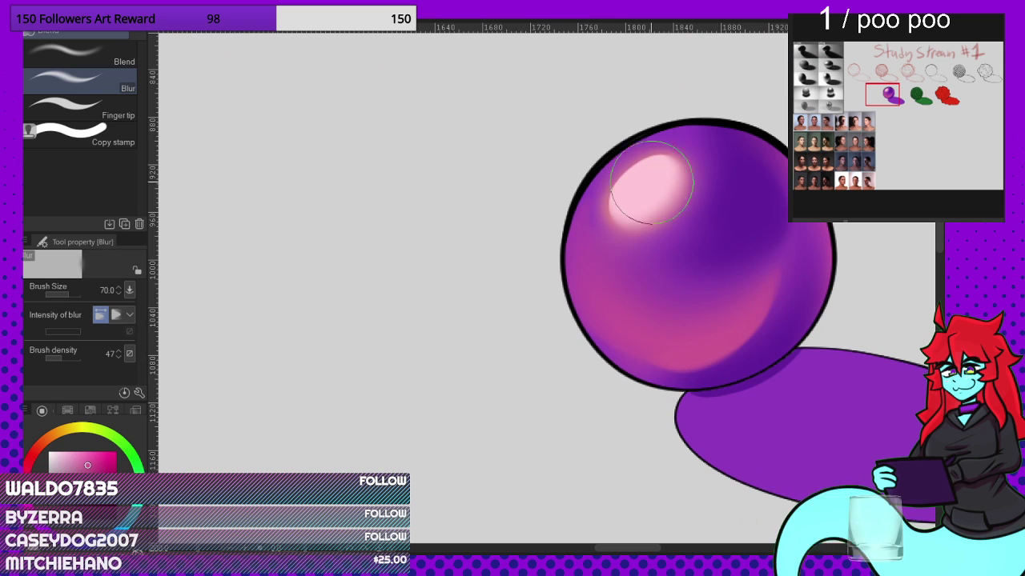
Step: Airbrush magenta along the sphere's lower left edge and soften it with the Blur tool
key("b")
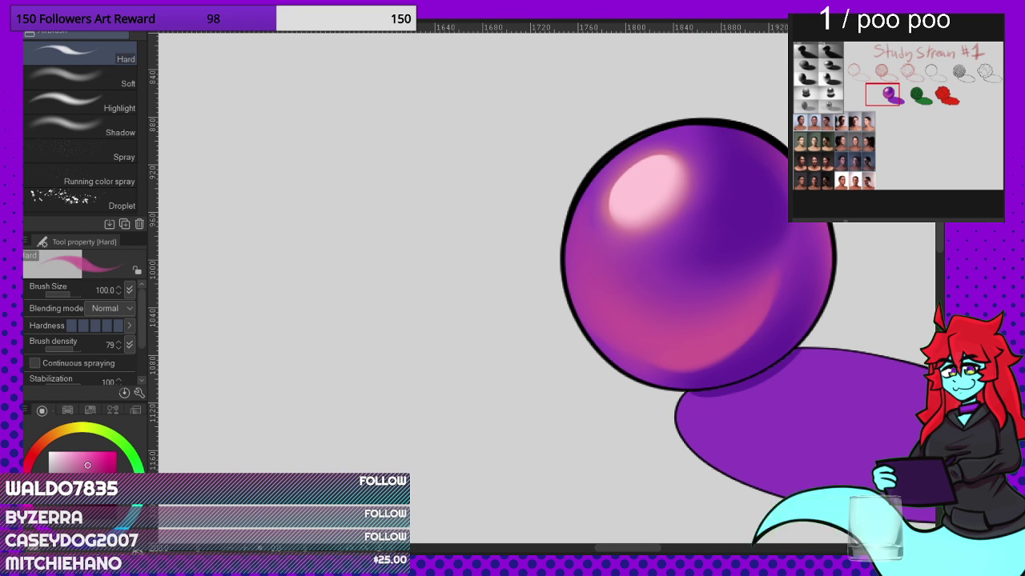
mouse_move(599, 332)
left_mouse_down()
mouse_move(699, 369)
mouse_move(732, 316)
mouse_move(670, 370)
mouse_move(613, 356)
mouse_move(756, 314)
mouse_move(631, 367)
left_mouse_up()
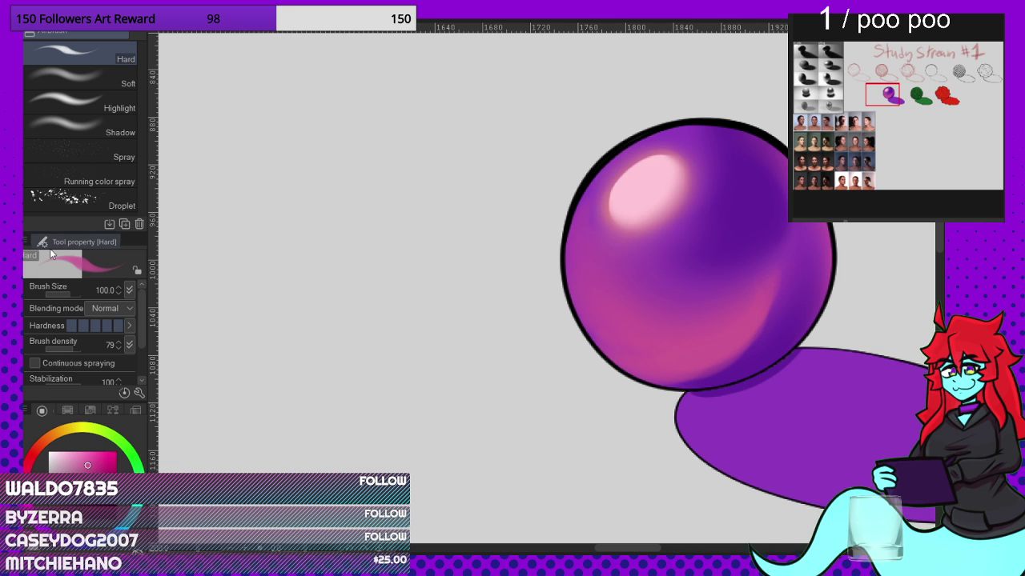
key("j")
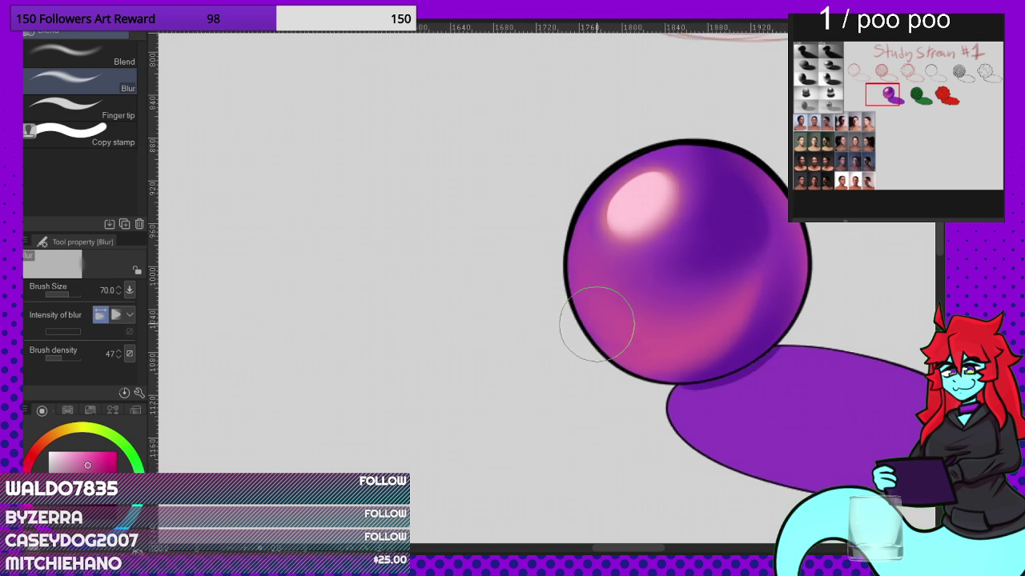
scroll(789, 313, "down", 5)
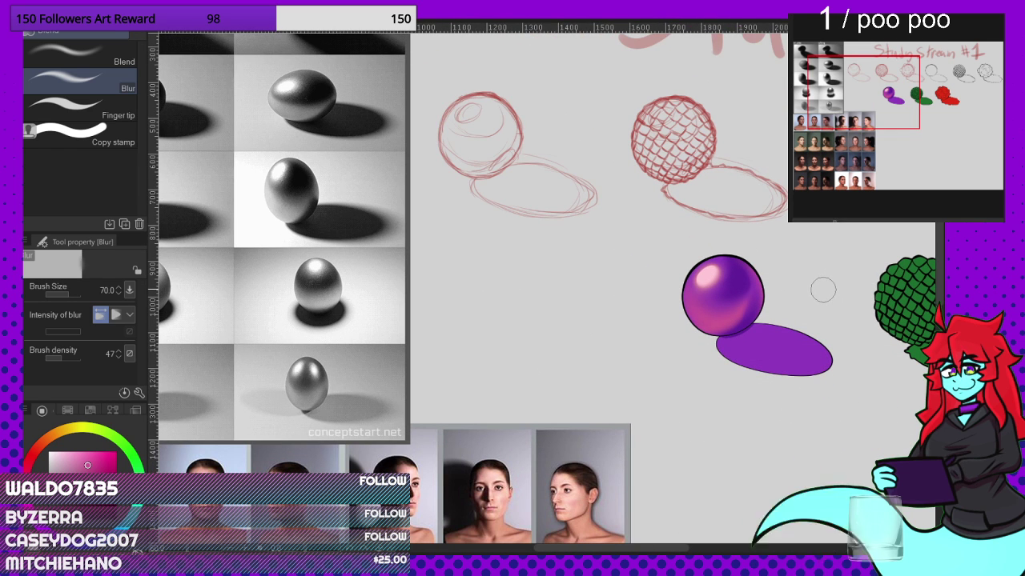
scroll(766, 304, "up", 5)
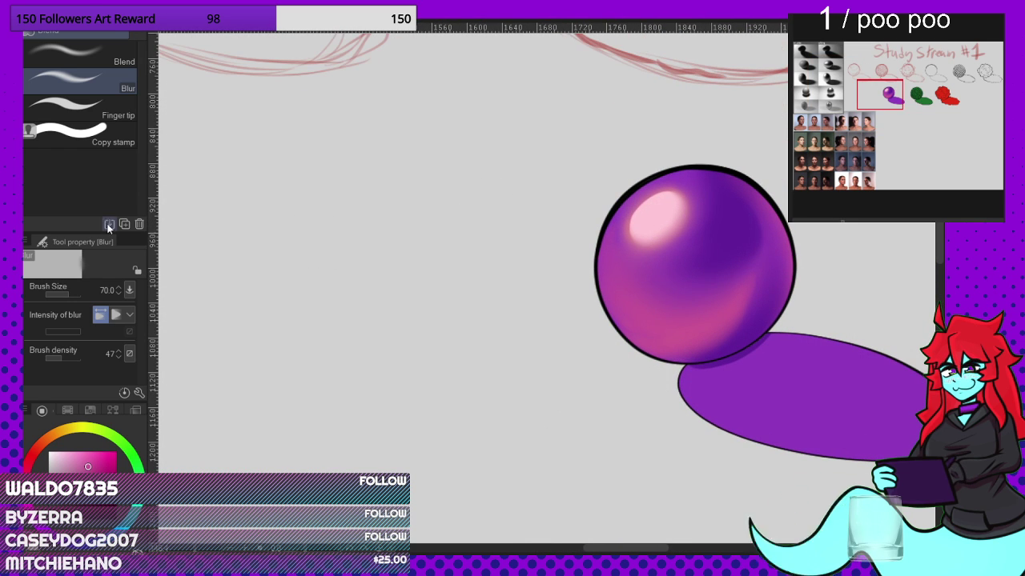
Step: Airbrush a magenta patch of reflected light on the sphere's right edge with the Hard airbrush
key("b")
scroll(788, 292, "up", 3)
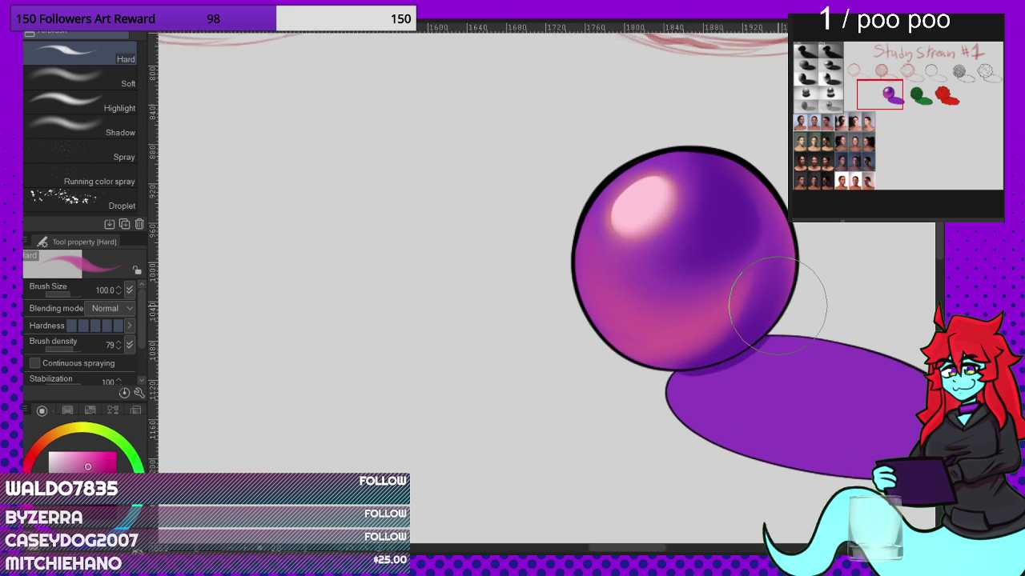
mouse_move(788, 291)
left_mouse_down()
mouse_move(815, 280)
mouse_move(804, 253)
mouse_move(818, 297)
left_mouse_up()
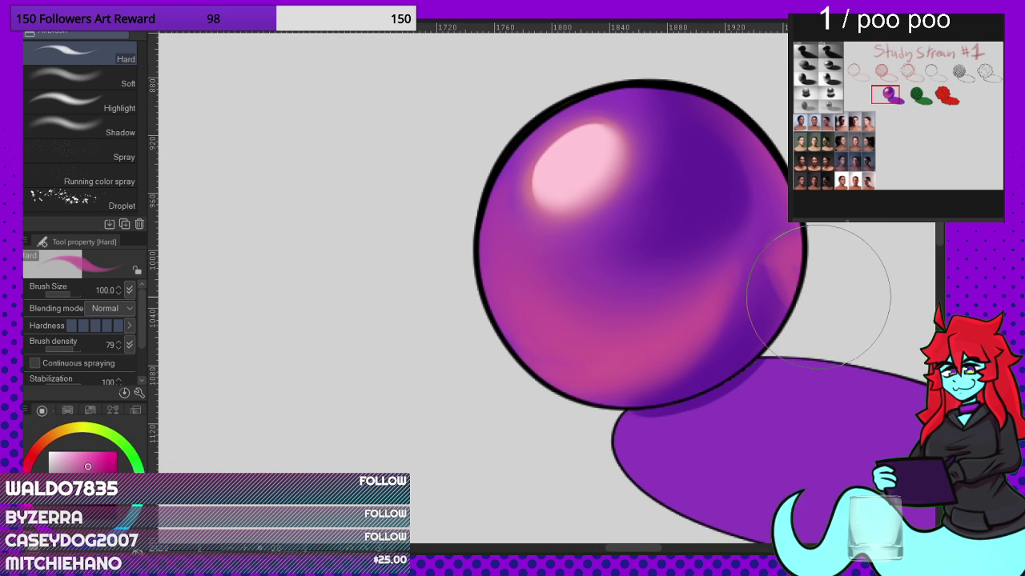
Step: Study the reflected light on the shiny egg reference and extend the magenta rim light up the sphere's right side
scroll(814, 308, "down", 5)
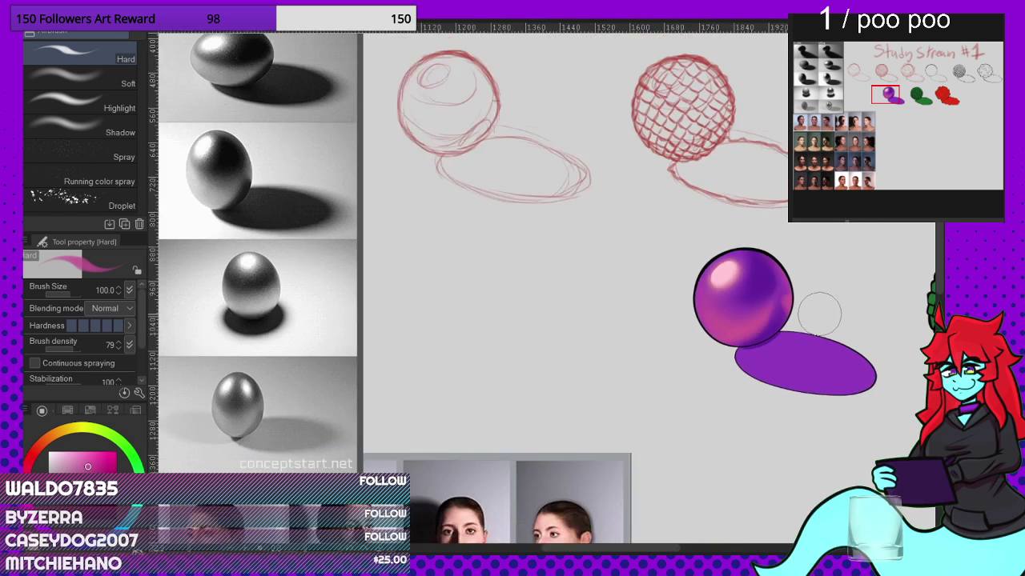
scroll(392, 203, "up", 5)
scroll(380, 230, "up", 4)
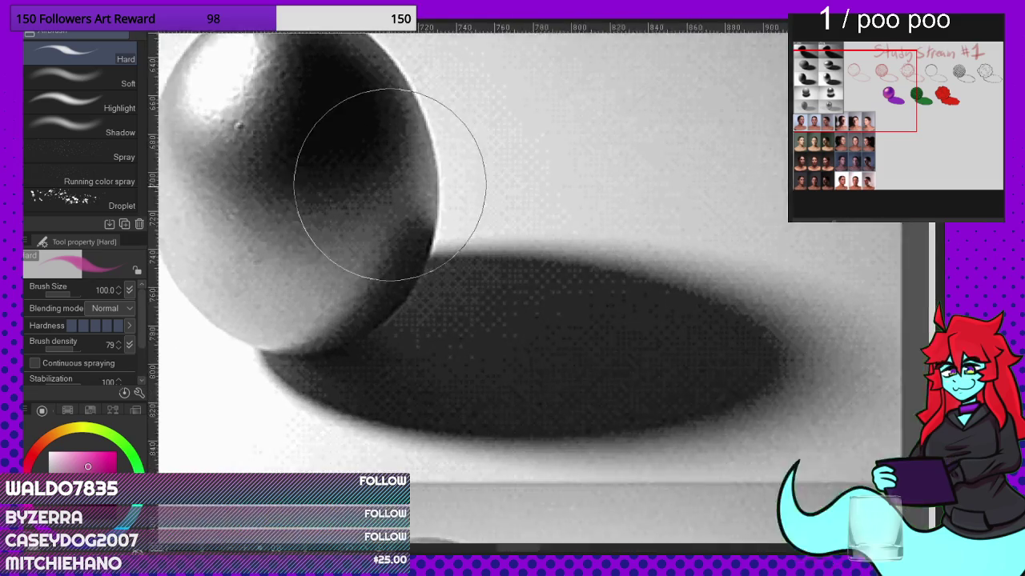
scroll(332, 229, "down", 2)
scroll(296, 208, "down", 4)
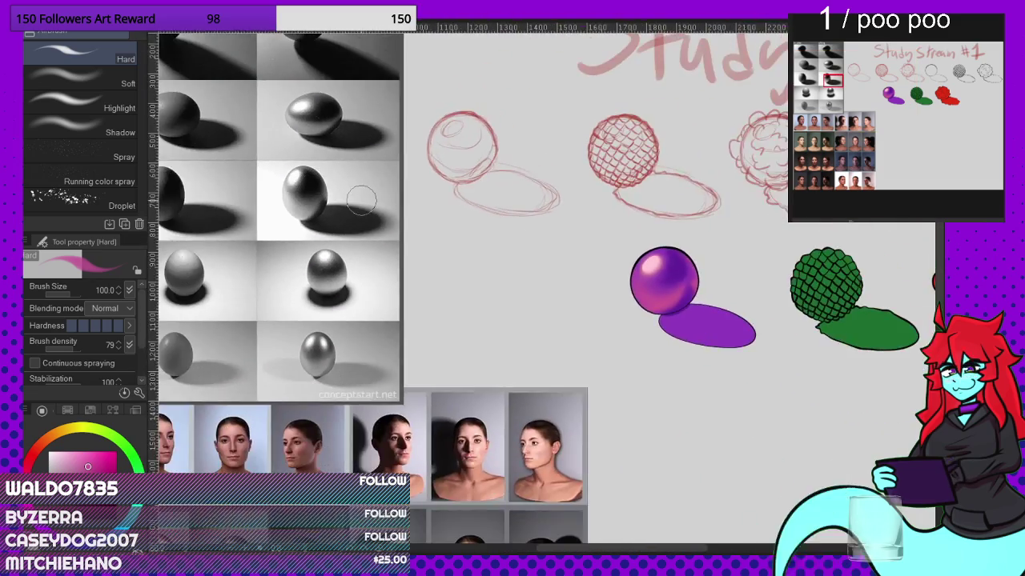
scroll(714, 306, "up", 4)
scroll(716, 308, "up", 1)
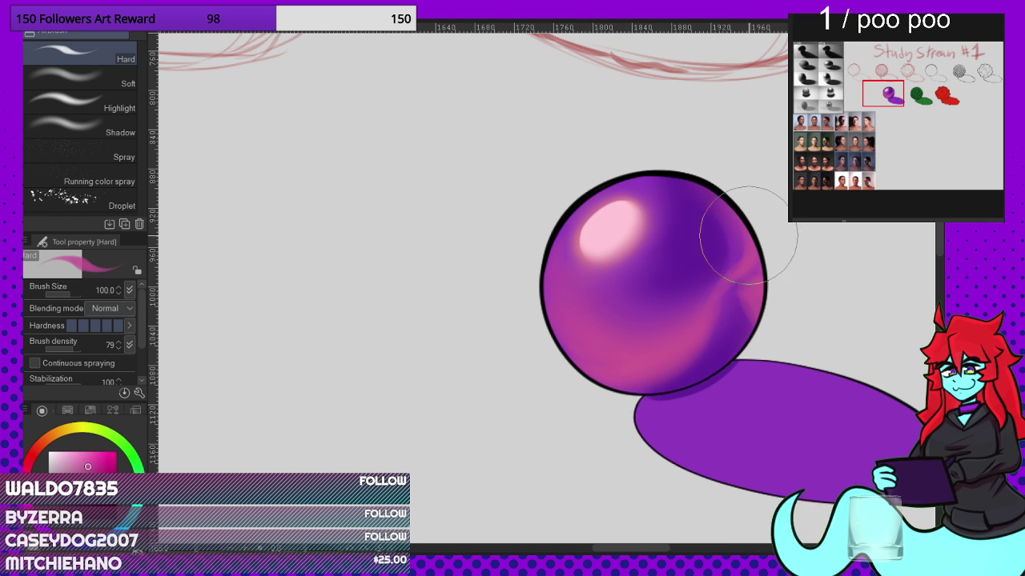
mouse_move(744, 297)
left_mouse_down()
mouse_move(749, 205)
mouse_move(716, 140)
left_mouse_up()
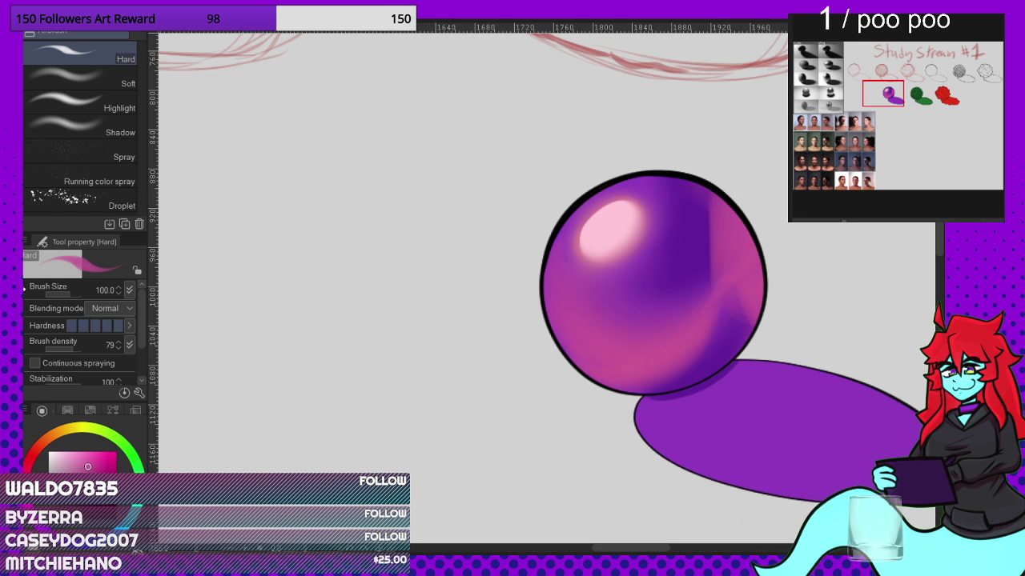
Step: Soften the boundary between the magenta rim light and the dark purple shadow with the Blur tool
key("j")
scroll(709, 320, "up", 2)
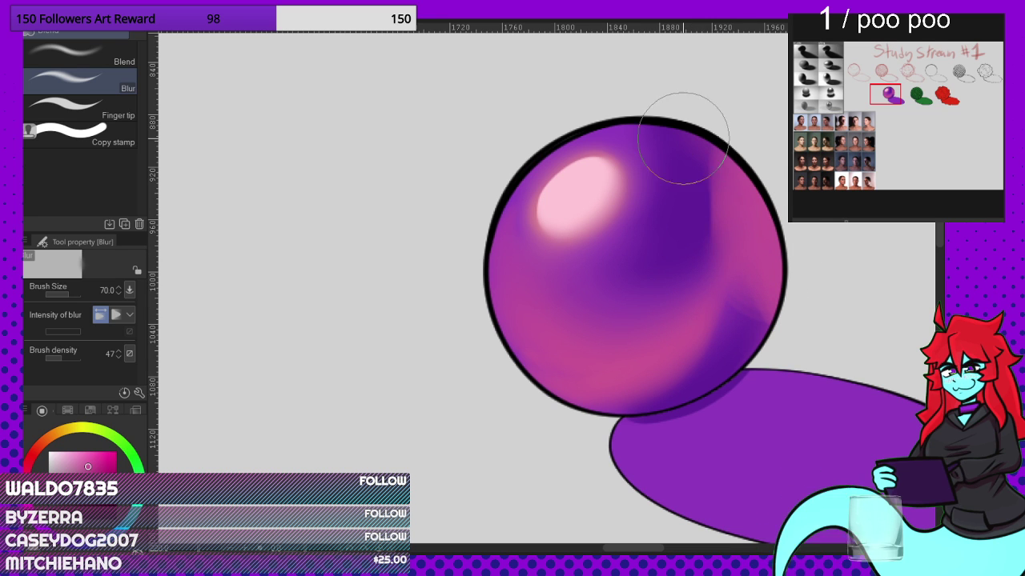
scroll(644, 344, "down", 4)
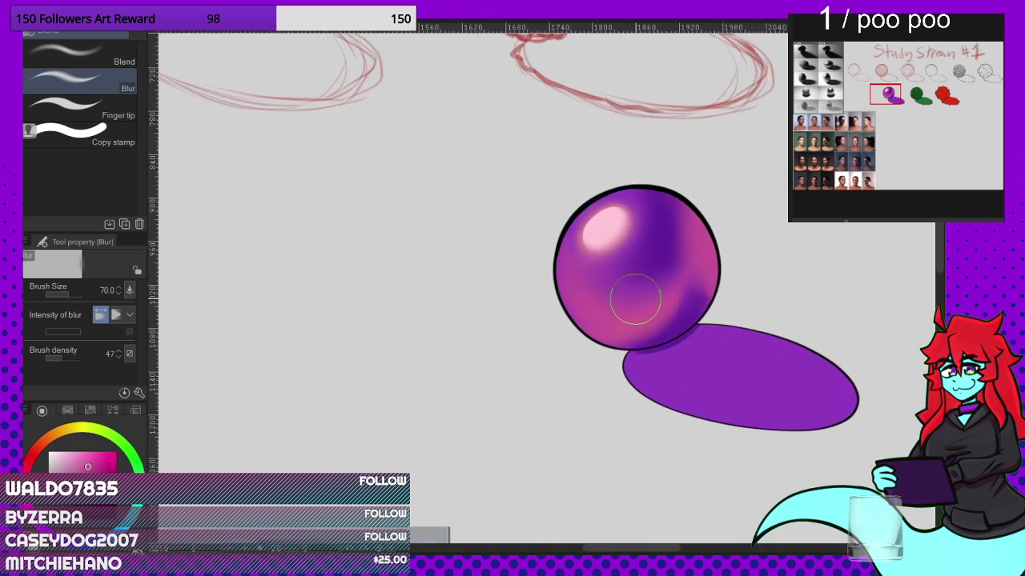
scroll(675, 310, "up", 4)
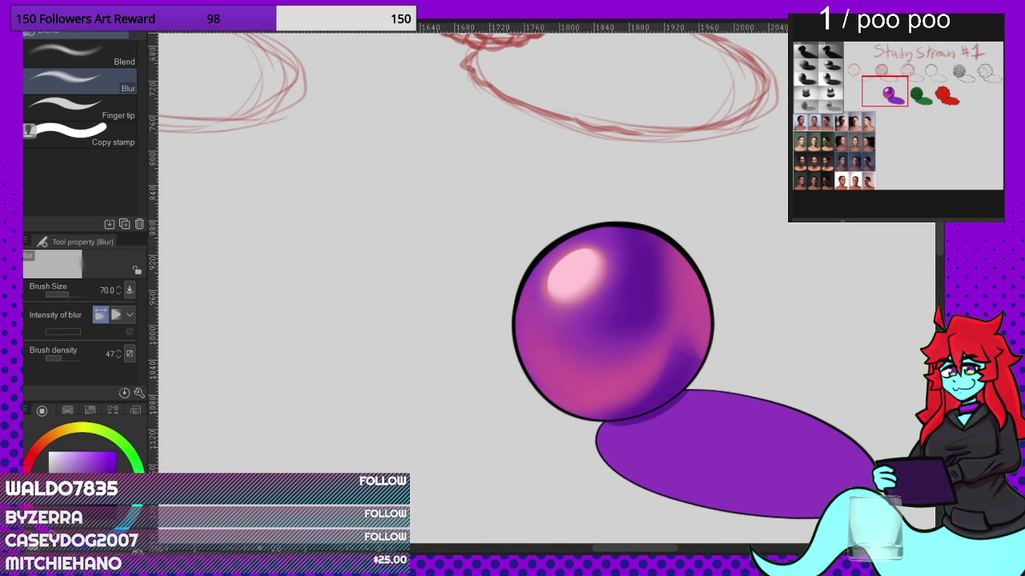
Step: Airbrush dark purple to round the upper shadow's edge against the rim light, and blend that edge with the Blur tool
key("b")
mouse_move(668, 273)
left_mouse_down()
mouse_move(636, 315)
mouse_move(670, 296)
mouse_move(642, 225)
mouse_move(656, 311)
left_mouse_up()
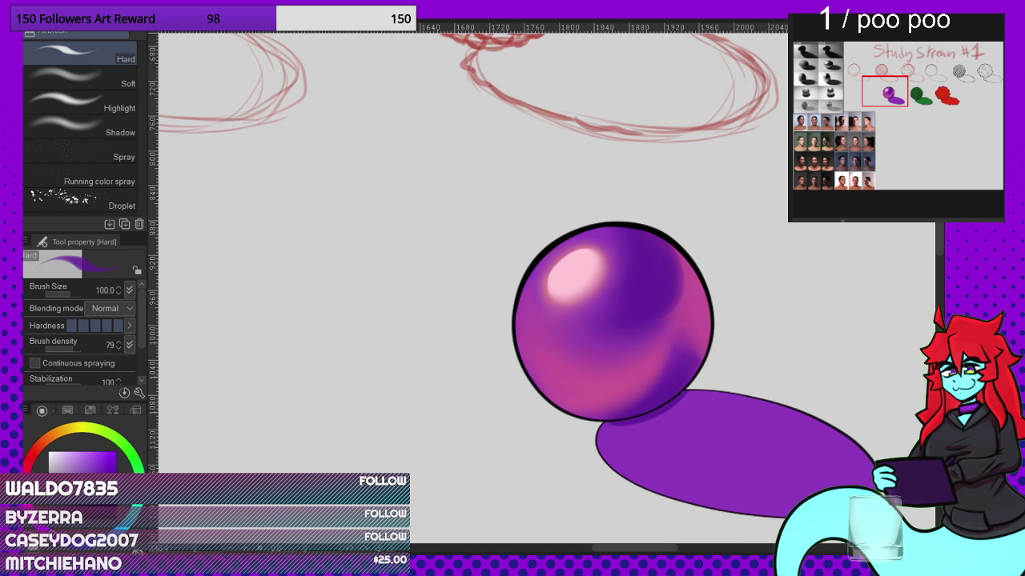
key("j")
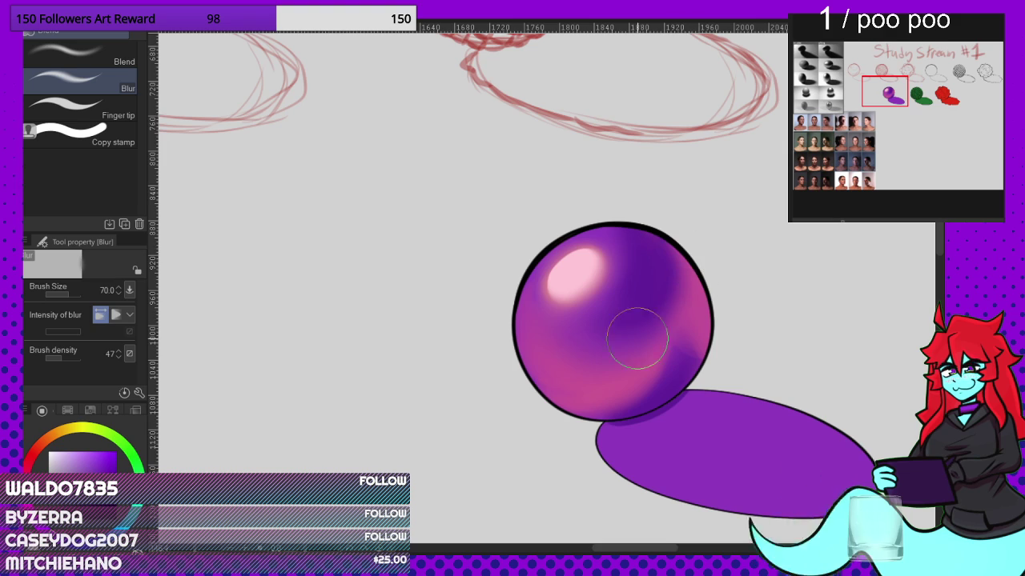
scroll(637, 338, "down", 5)
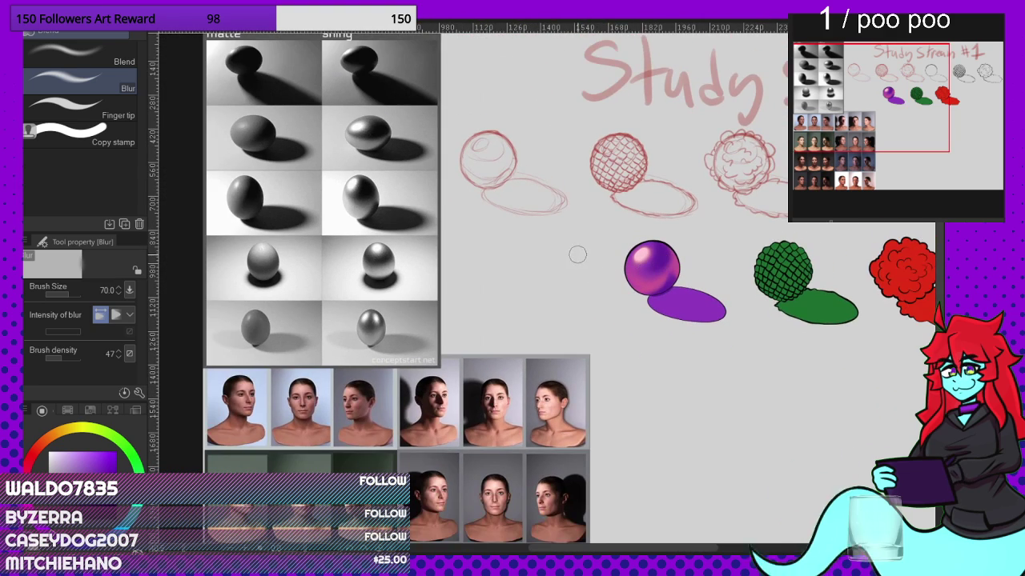
scroll(577, 255, "up", 5)
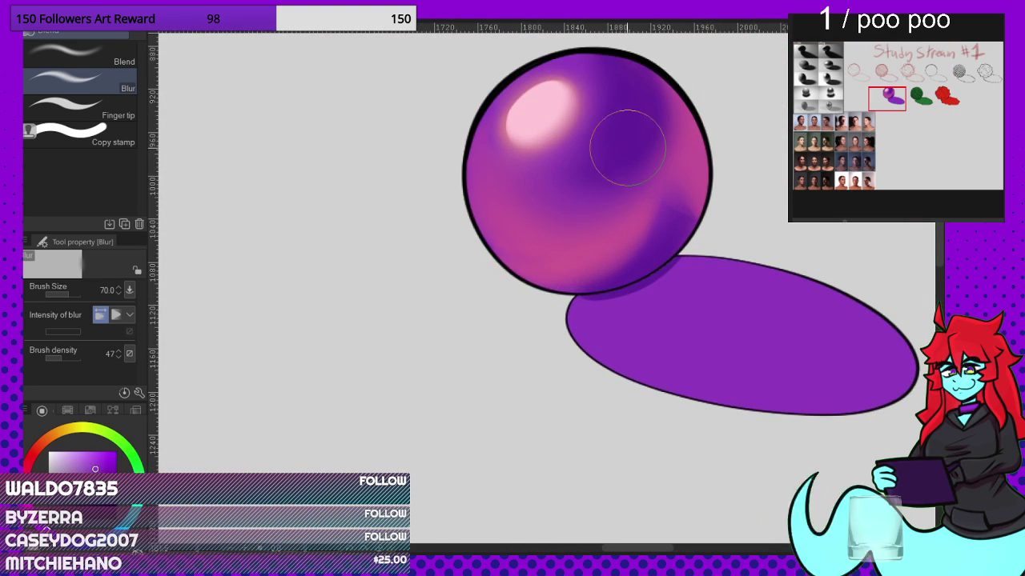
Step: Airbrush mid purple over the lower right rim light and along the border between the magenta band and the bottom shadow
key("b")
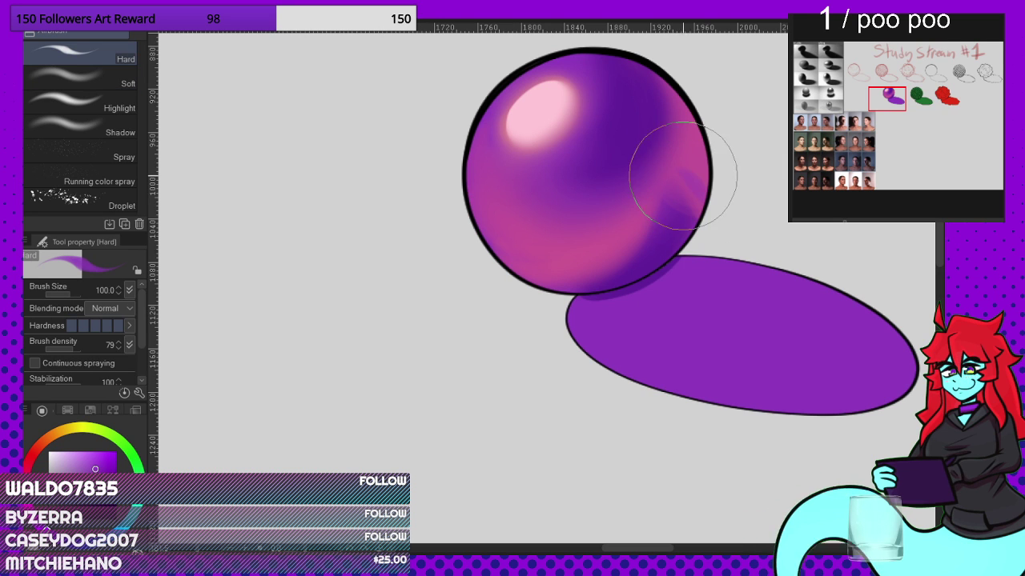
mouse_move(673, 175)
left_mouse_down()
mouse_move(644, 228)
mouse_move(688, 169)
mouse_move(710, 208)
left_mouse_up()
mouse_move(673, 100)
left_mouse_down()
mouse_move(668, 150)
mouse_move(644, 168)
mouse_move(675, 117)
mouse_move(688, 115)
mouse_move(710, 196)
mouse_move(669, 164)
mouse_move(693, 160)
mouse_move(698, 196)
mouse_move(689, 213)
mouse_move(651, 202)
mouse_move(634, 226)
left_mouse_up()
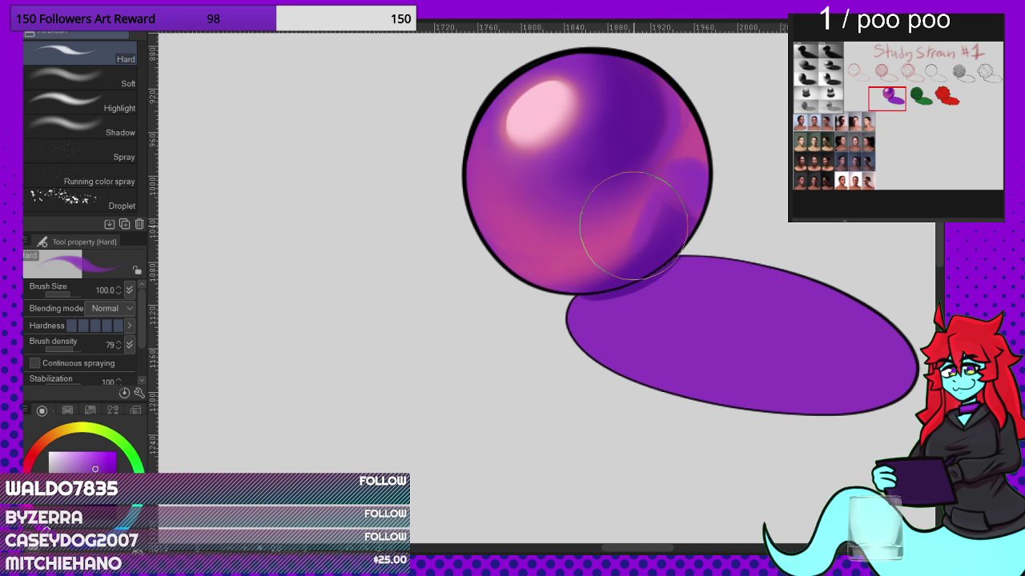
mouse_move(607, 268)
left_mouse_down()
mouse_move(540, 258)
mouse_move(696, 156)
left_mouse_up()
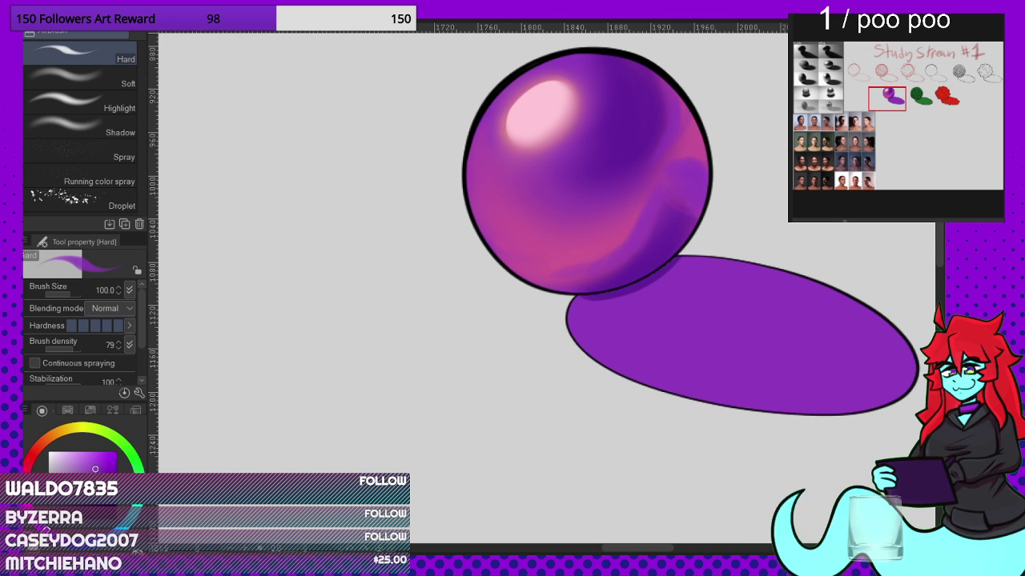
Step: Blend the new purple strokes on the sphere's lower right with the Blur tool and compare the shading with the egg references
key("j")
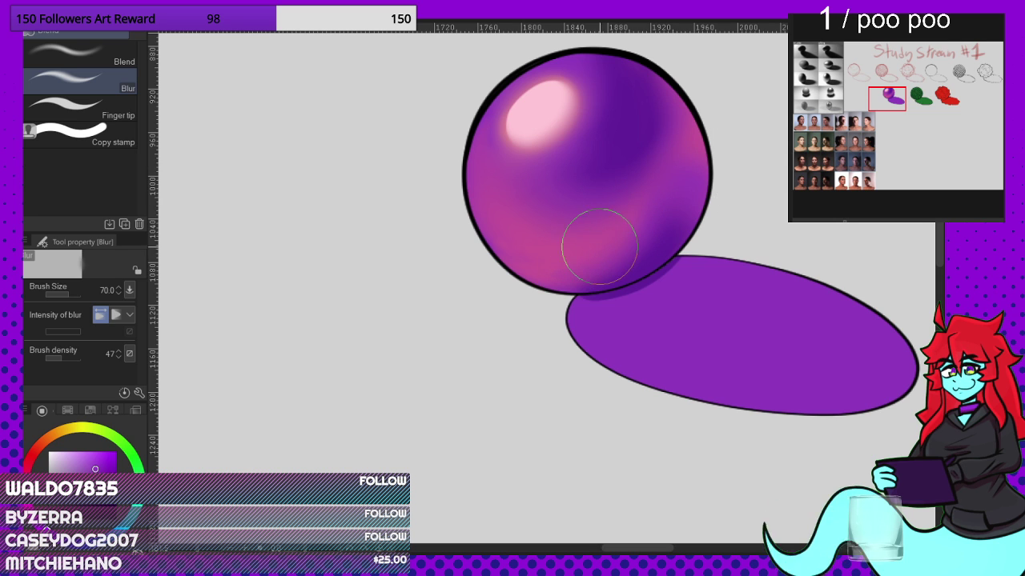
scroll(591, 264, "down", 6)
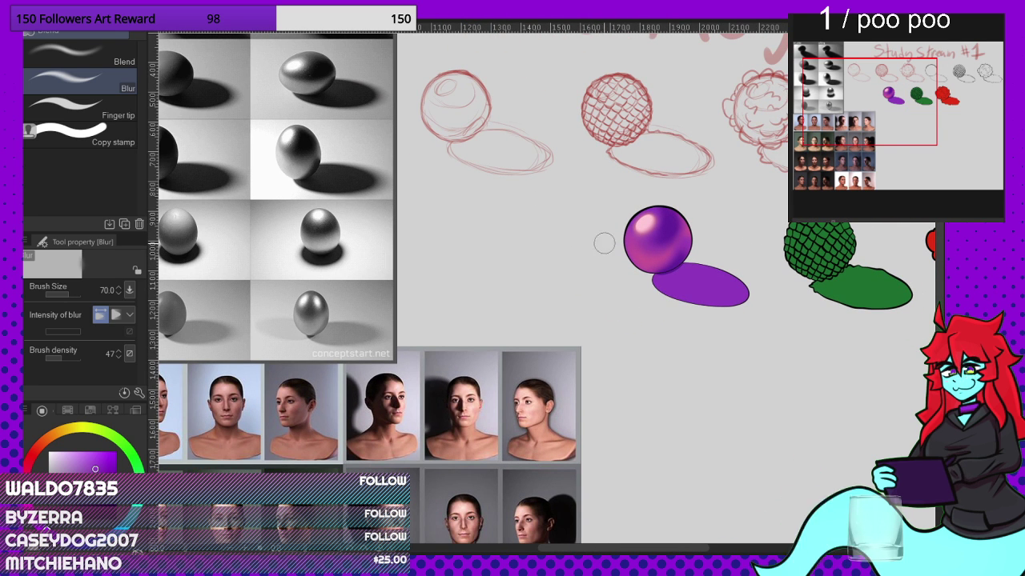
scroll(720, 295, "up", 3)
scroll(640, 280, "down", 4)
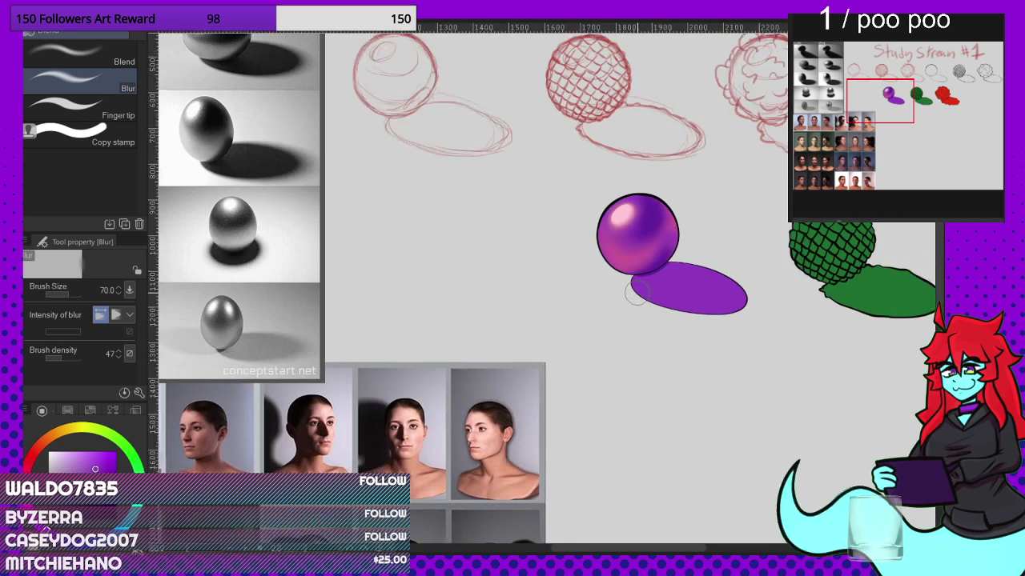
scroll(604, 278, "up", 1)
scroll(630, 233, "up", 5)
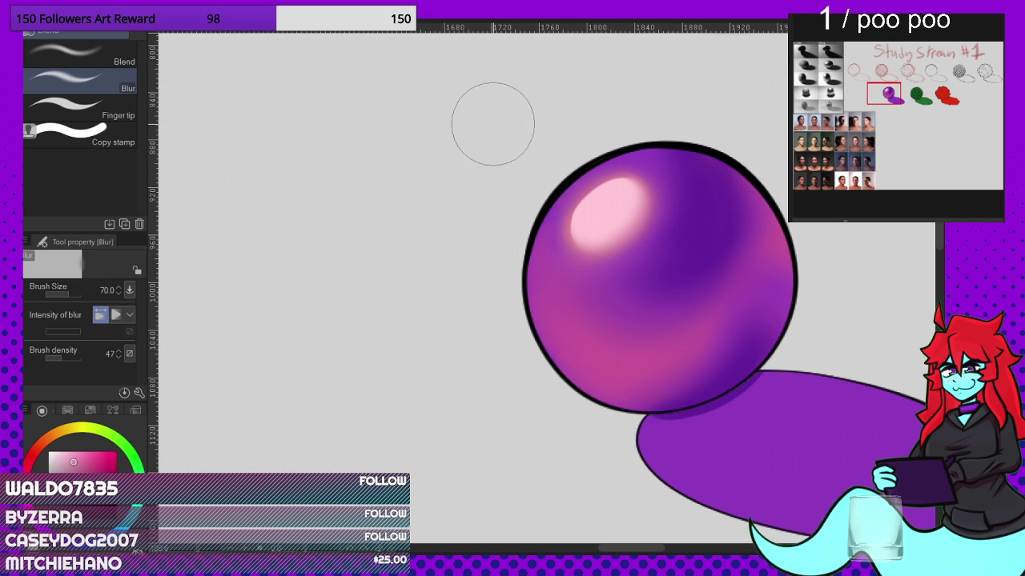
Step: Airbrush light pink reflected light over the lower magenta band of the purple sphere and compare it with the shiny egg reference
left_click(20, 234)
mouse_move(643, 357)
left_mouse_down()
mouse_move(600, 365)
mouse_move(583, 361)
mouse_move(623, 364)
mouse_move(553, 347)
mouse_move(551, 313)
mouse_move(661, 347)
mouse_move(697, 311)
left_mouse_up()
scroll(817, 290, "down", 6)
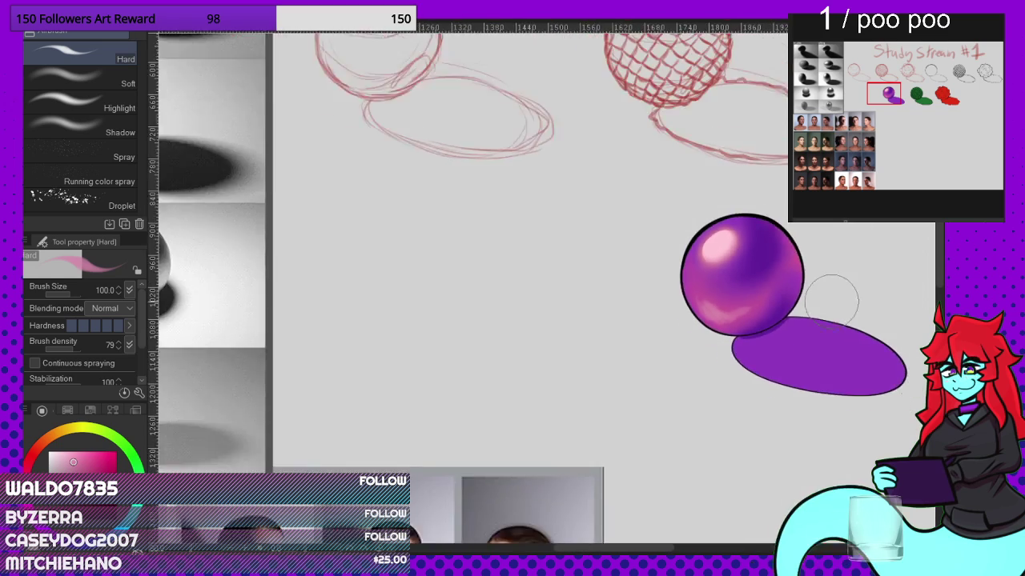
scroll(466, 226, "up", 4)
scroll(462, 274, "up", 5)
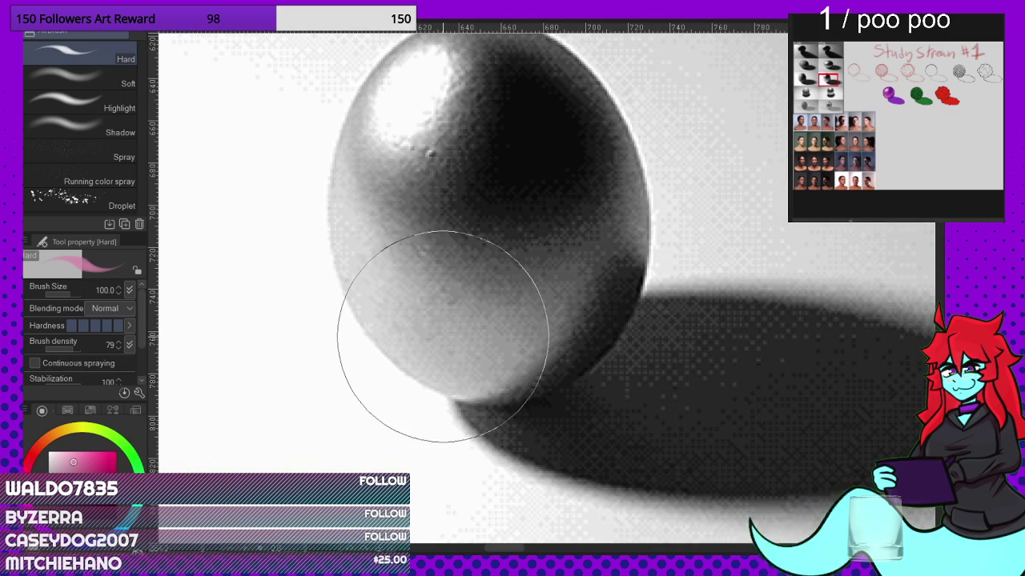
scroll(340, 208, "down", 10)
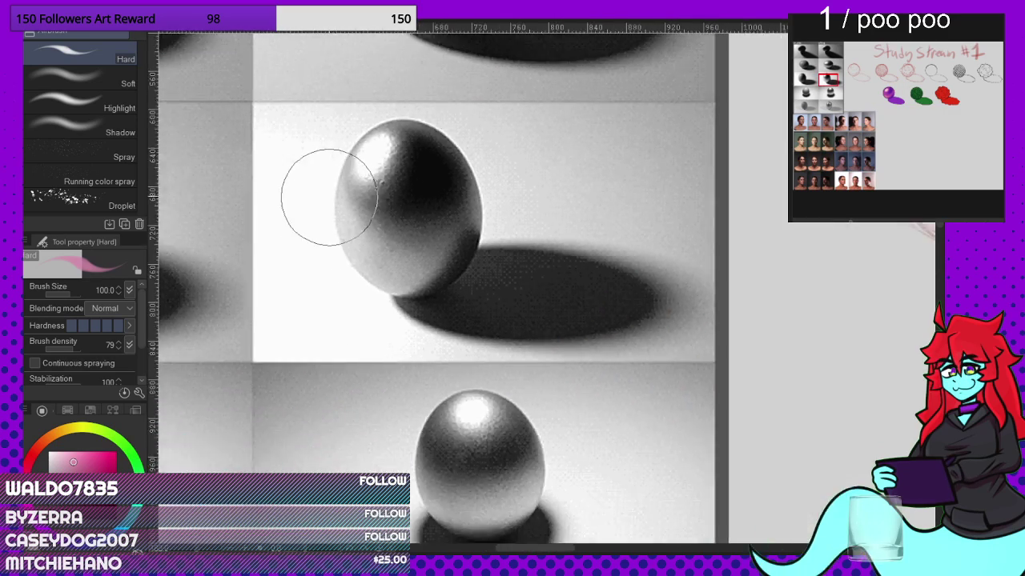
scroll(800, 340, "up", 2)
scroll(744, 312, "up", 6)
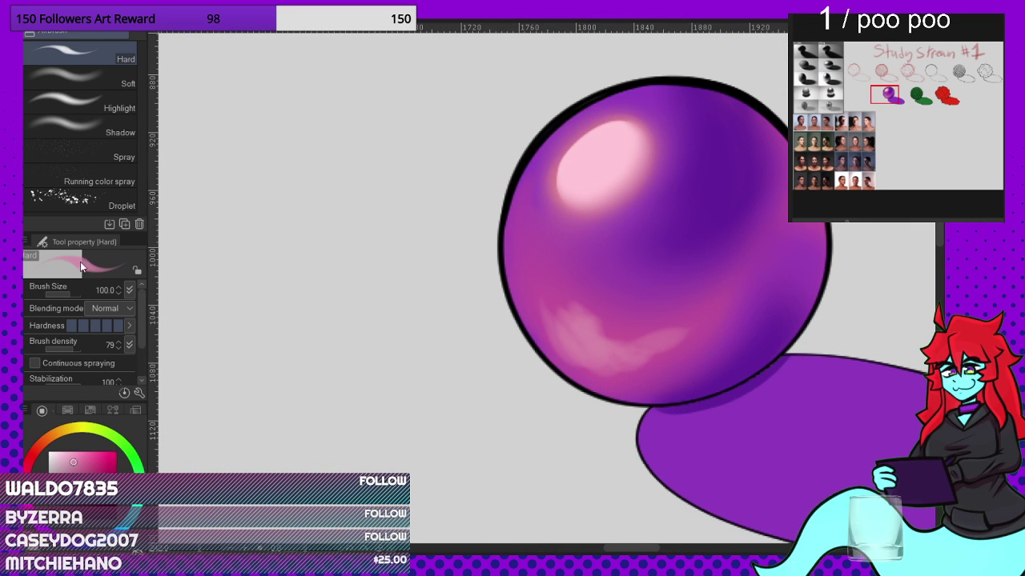
Step: Blend the light pink strokes into the sphere's magenta band and lower left side with the Blur tool
key("b")
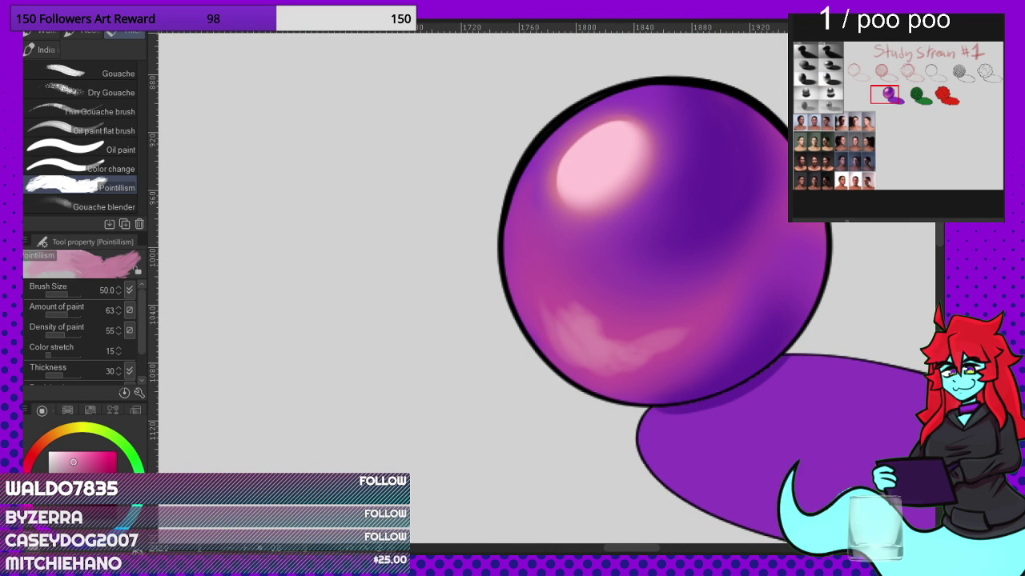
key("j")
mouse_move(583, 319)
left_mouse_down()
mouse_move(620, 341)
mouse_move(617, 324)
mouse_move(575, 319)
mouse_move(540, 285)
mouse_move(591, 364)
left_mouse_up()
mouse_move(647, 350)
left_mouse_down()
mouse_move(576, 328)
mouse_move(567, 308)
mouse_move(543, 307)
mouse_move(567, 353)
mouse_move(651, 346)
mouse_move(663, 308)
mouse_move(685, 306)
mouse_move(607, 368)
mouse_move(524, 308)
mouse_move(599, 357)
mouse_move(592, 335)
mouse_move(684, 323)
mouse_move(574, 325)
mouse_move(658, 344)
left_mouse_up()
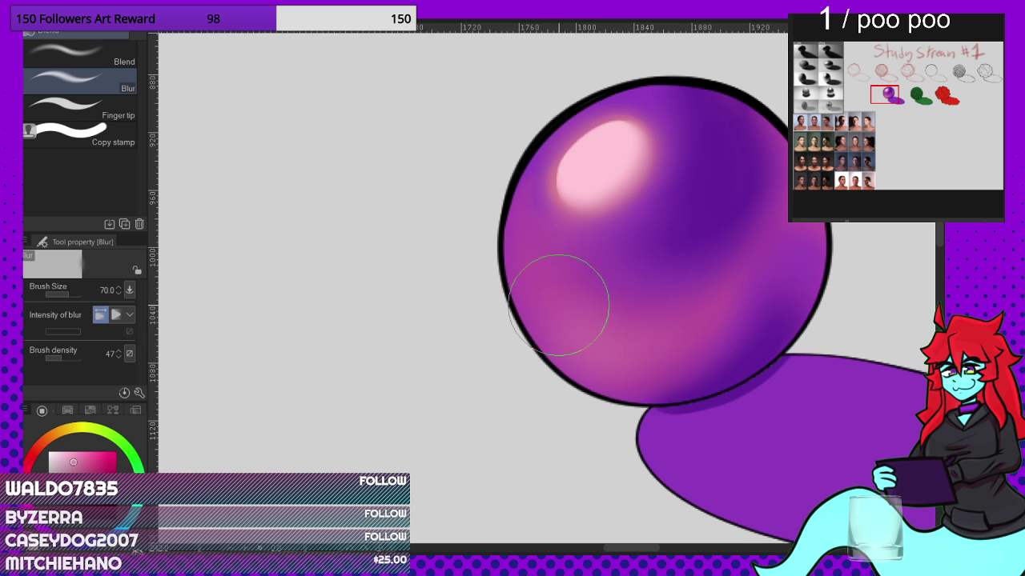
mouse_move(559, 305)
left_mouse_down()
mouse_move(659, 329)
mouse_move(531, 250)
mouse_move(654, 327)
mouse_move(659, 345)
mouse_move(702, 299)
left_mouse_up()
scroll(537, 237, "down", 1)
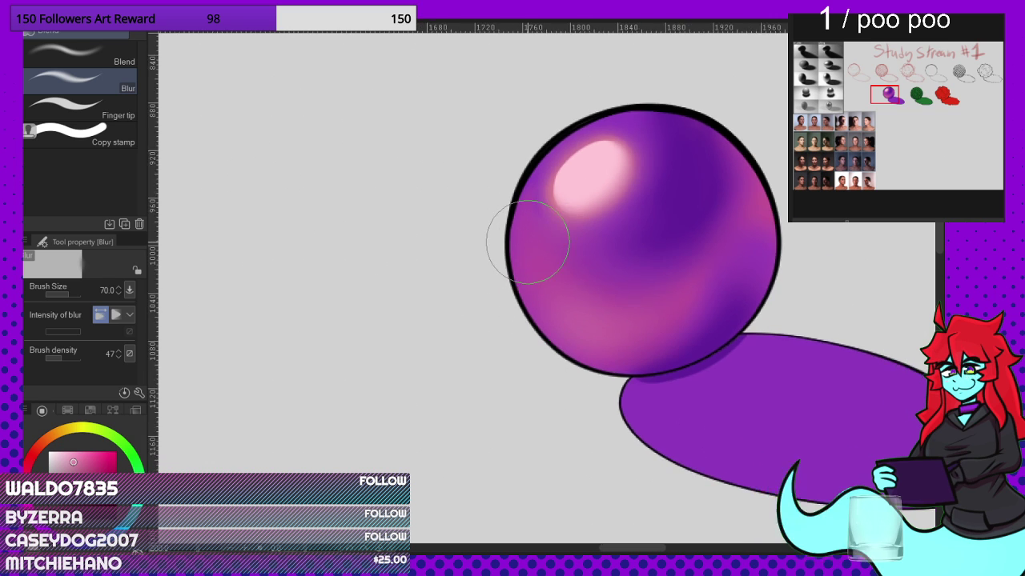
Step: Examine how the highlight, dark upper area and reflected light on the shiny egg references compare with the purple sphere
scroll(529, 242, "down", 3)
scroll(664, 368, "down", 4)
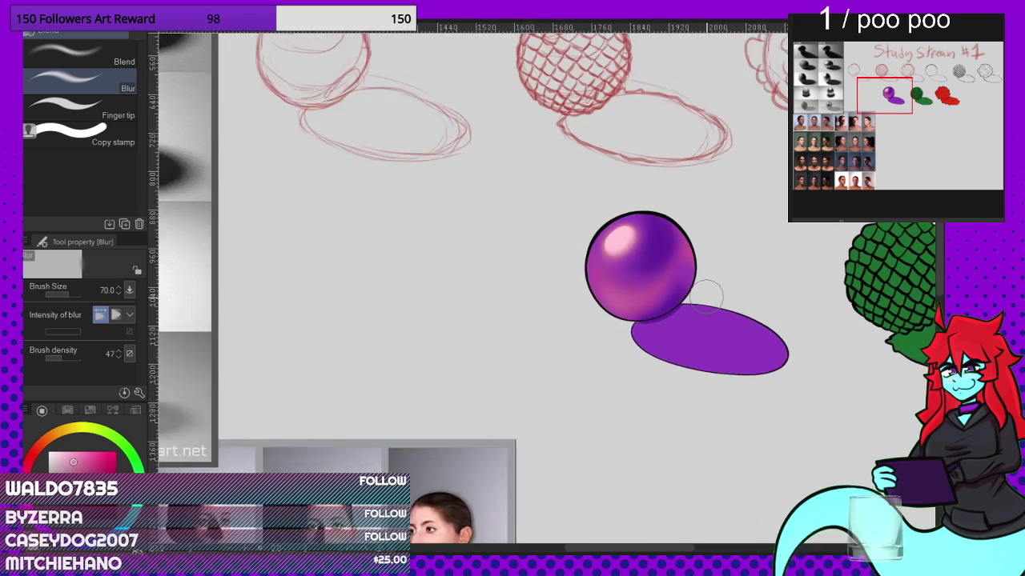
scroll(280, 237, "up", 5)
scroll(251, 165, "up", 2)
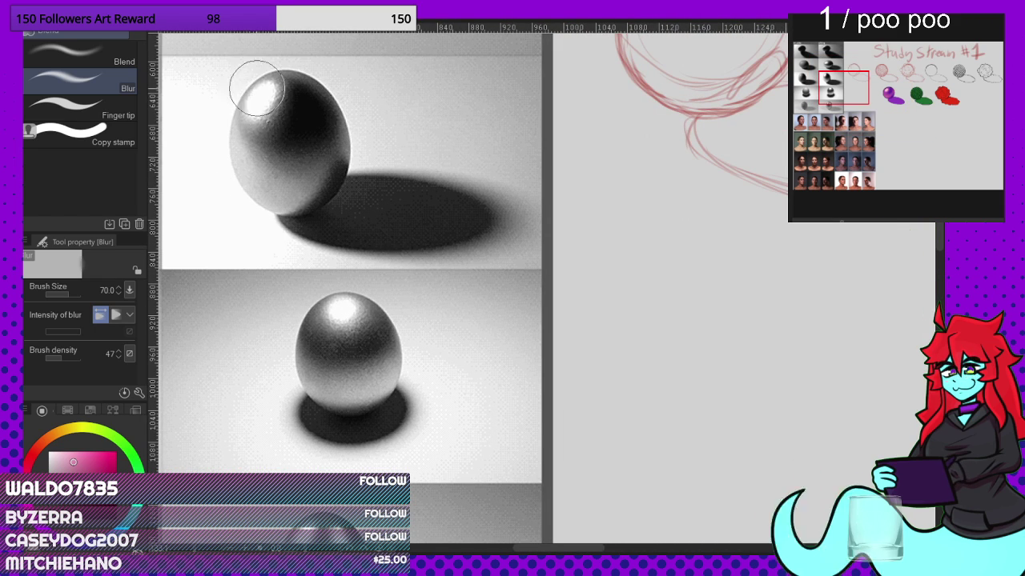
scroll(216, 107, "up", 4)
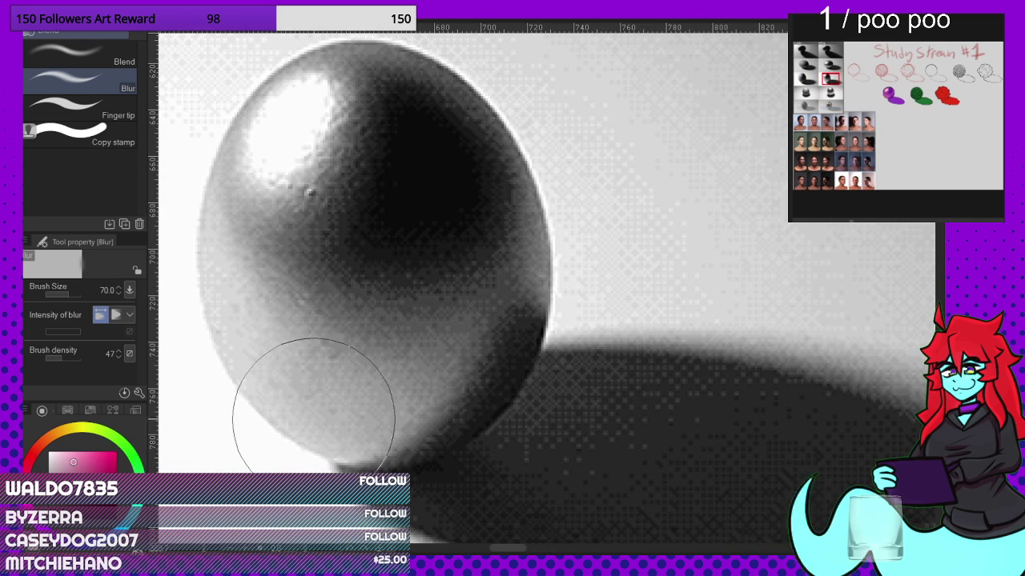
scroll(300, 396, "down", 8)
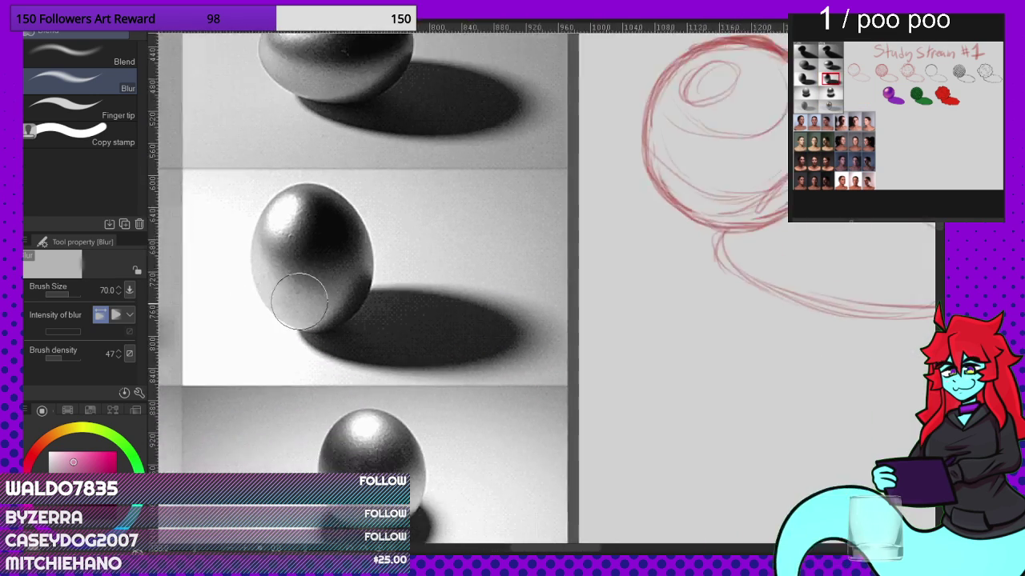
scroll(626, 176, "down", 4)
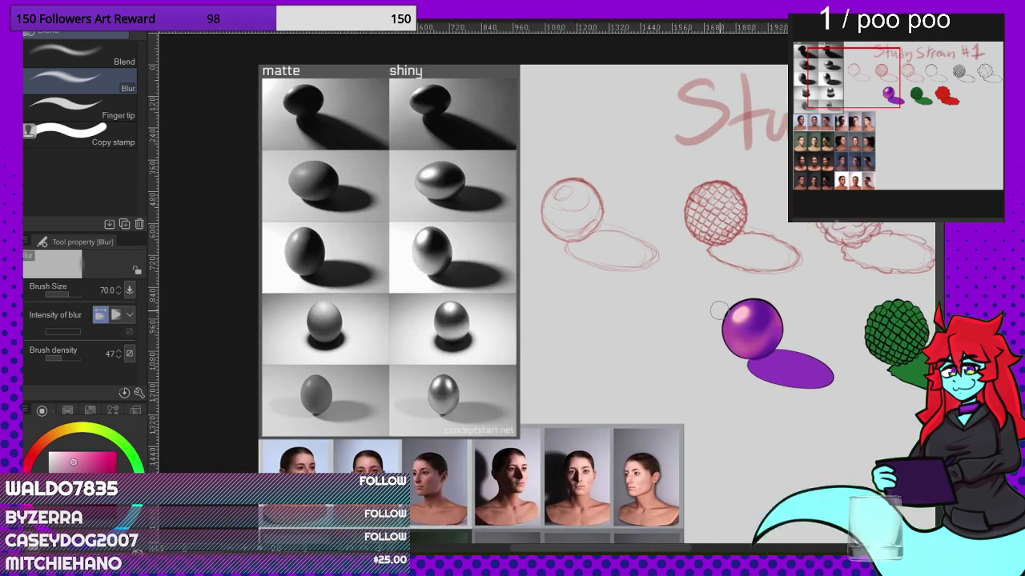
scroll(721, 310, "up", 5)
scroll(823, 382, "up", 5)
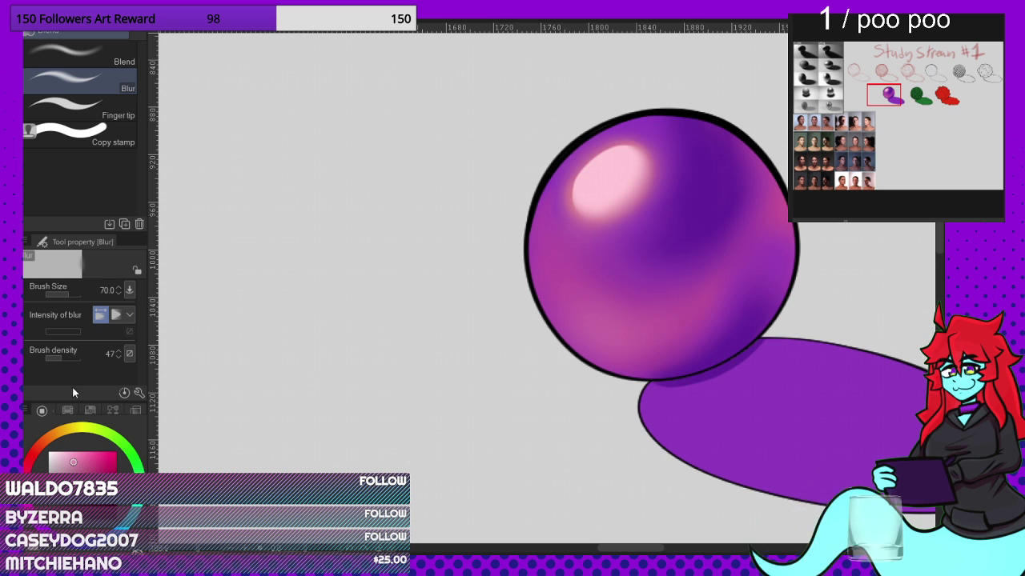
Step: Airbrush dark purple over the shadow at the sphere's lower right edge, soften it with the Blur tool and review the whole sphere
left_click(68, 410)
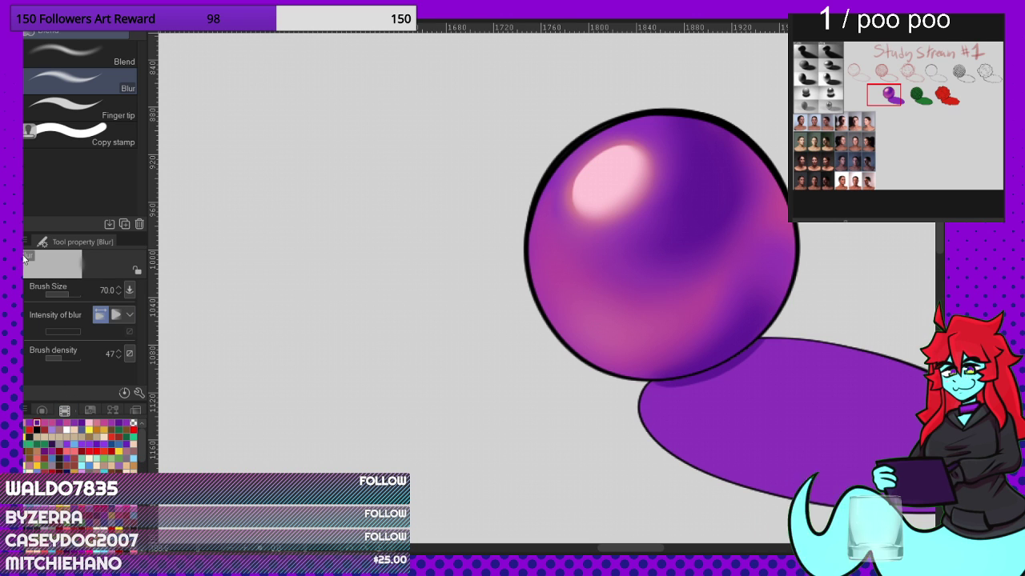
key("b")
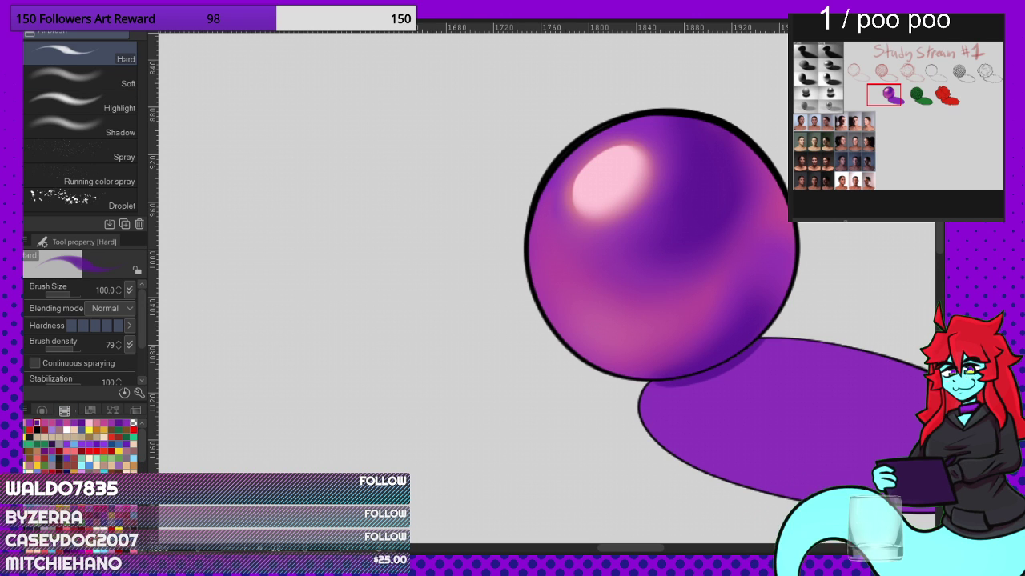
scroll(617, 375, "up", 2)
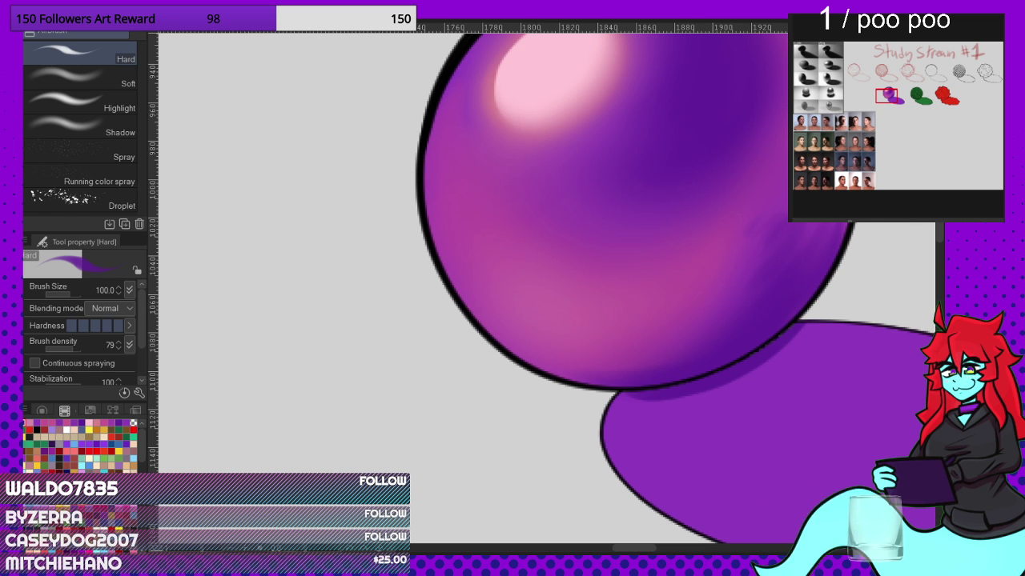
key("j")
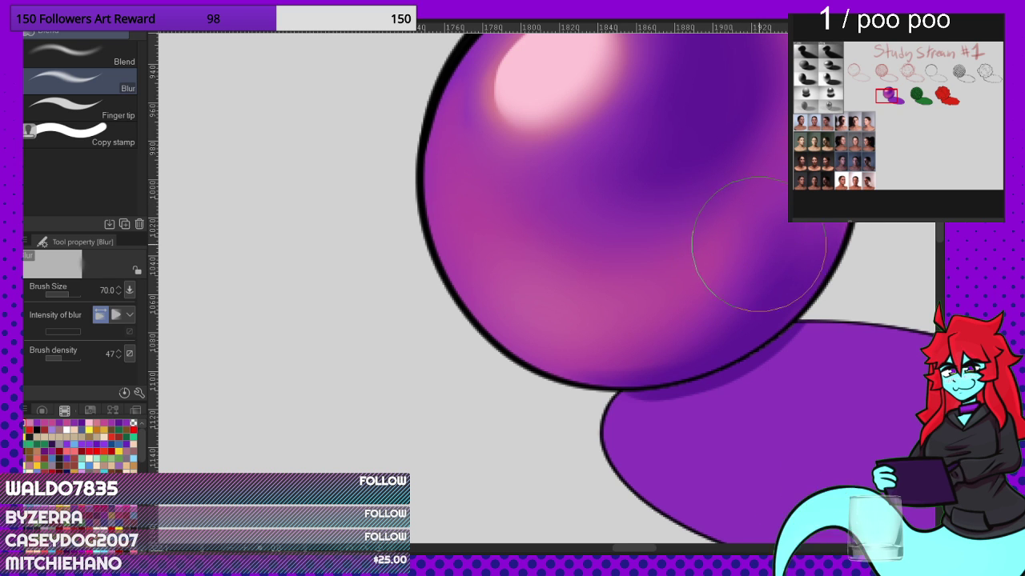
scroll(709, 270, "down", 5)
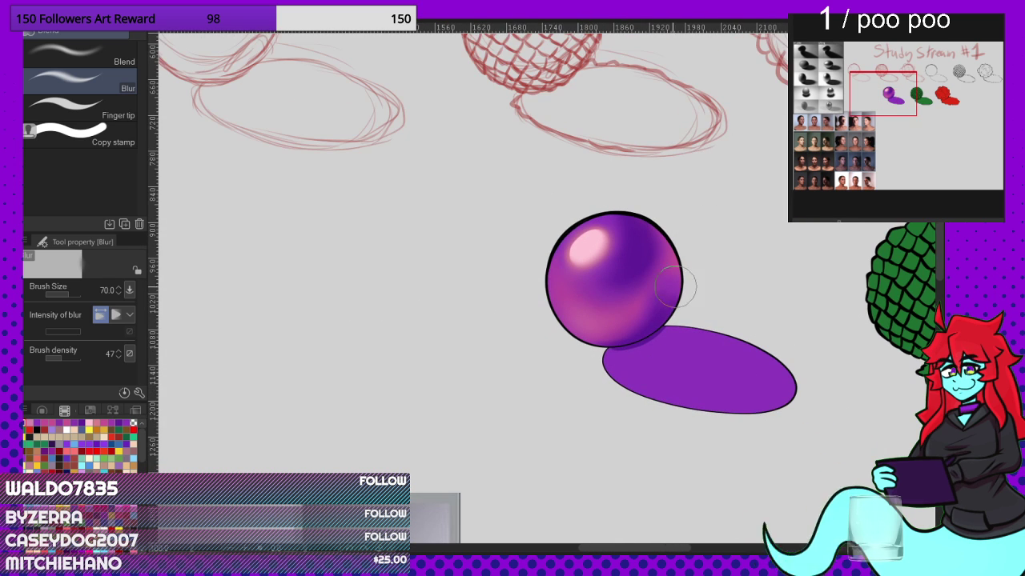
scroll(676, 287, "up", 3)
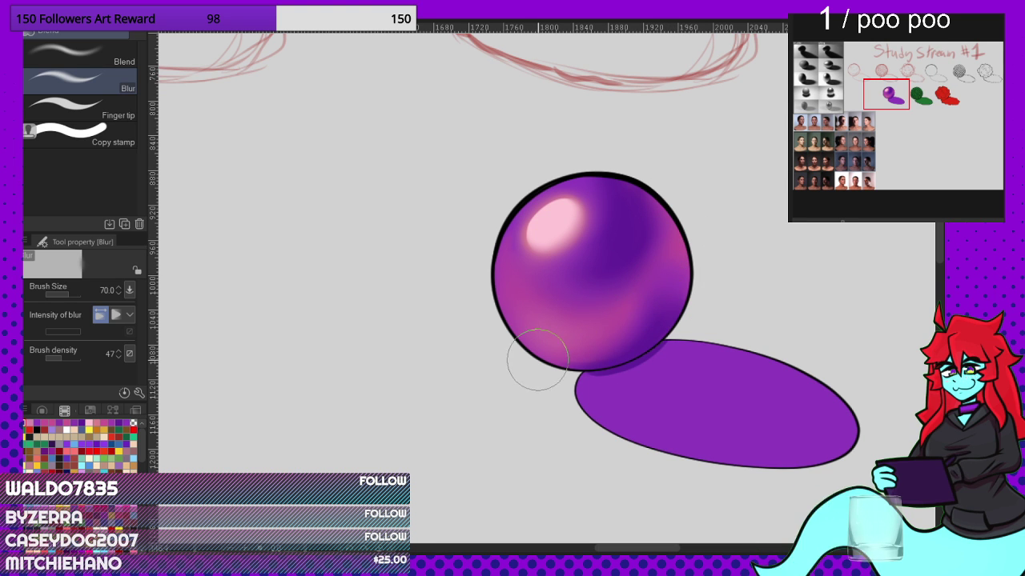
scroll(673, 280, "down", 4)
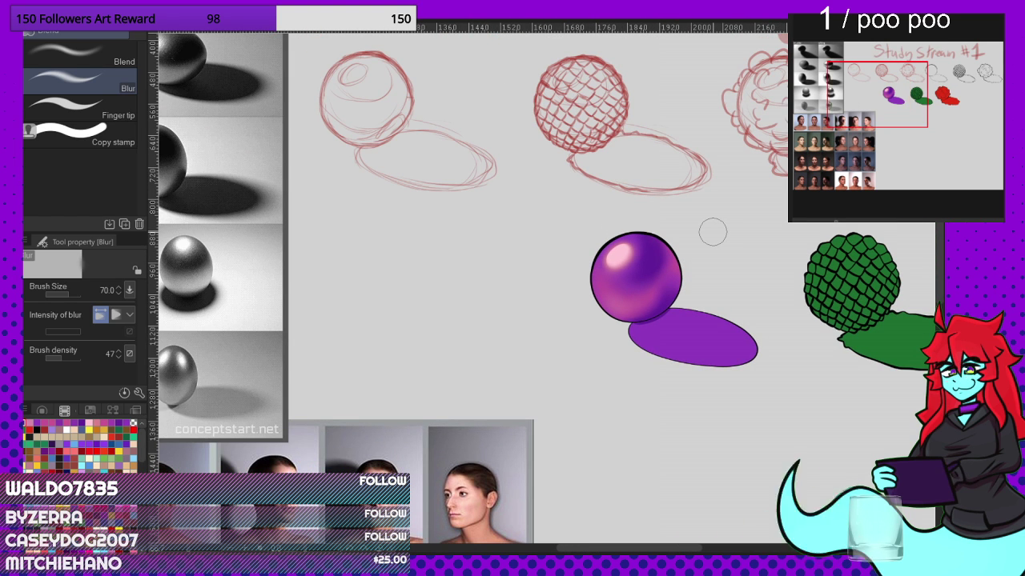
scroll(604, 258, "down", 3)
scroll(523, 248, "up", 1)
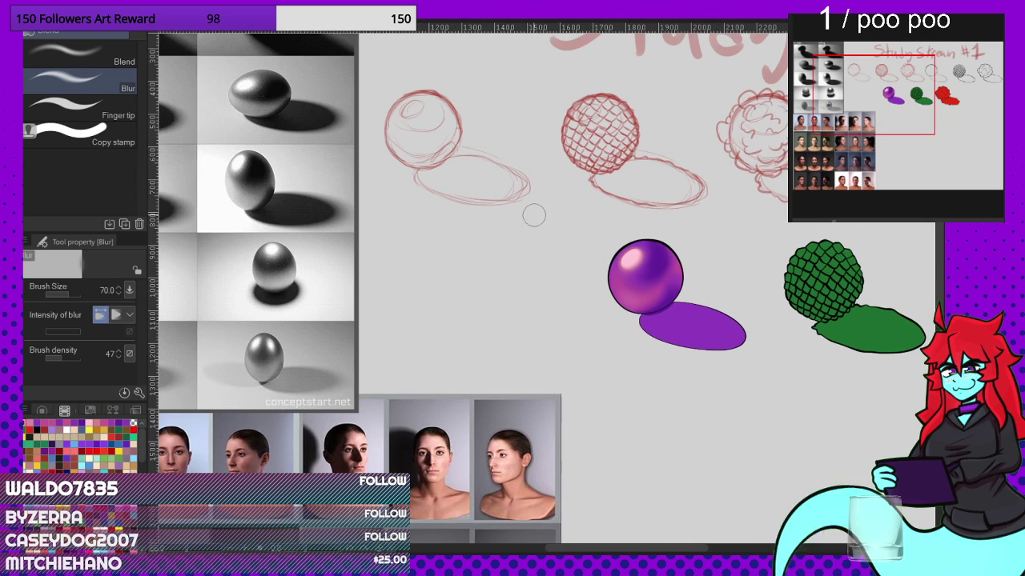
scroll(536, 224, "up", 3)
scroll(537, 229, "down", 2)
scroll(519, 217, "up", 2)
scroll(524, 227, "down", 2)
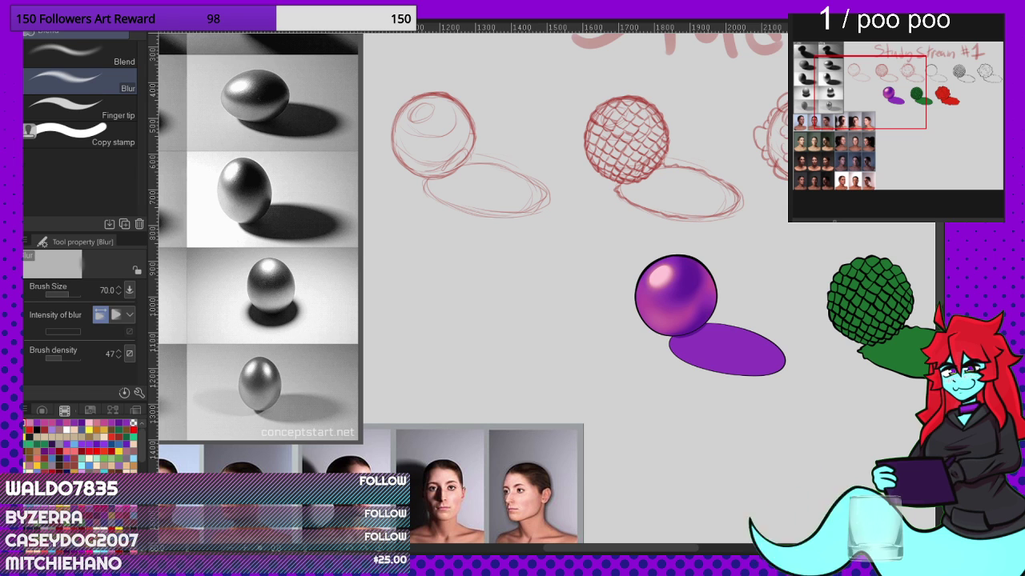
key("b")
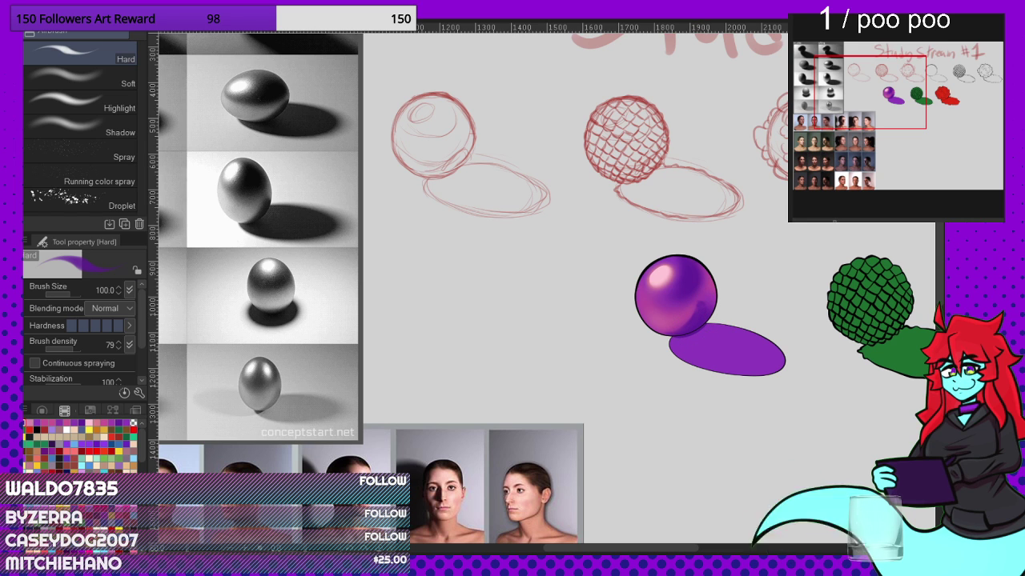
key("j")
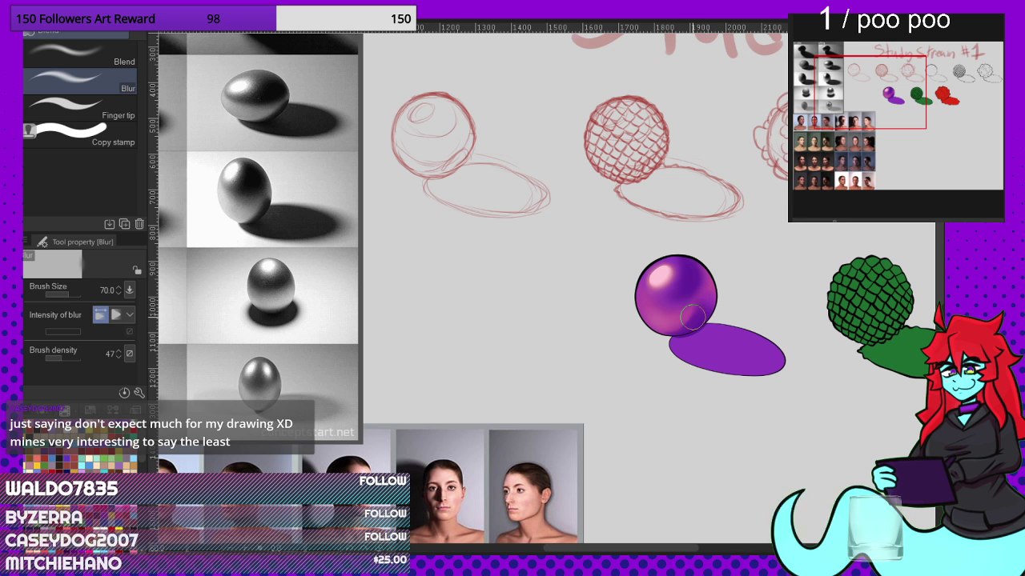
Step: Compare the purple sphere's shading and flat cast shadow with the egg lighting reference photos
scroll(692, 317, "up", 4)
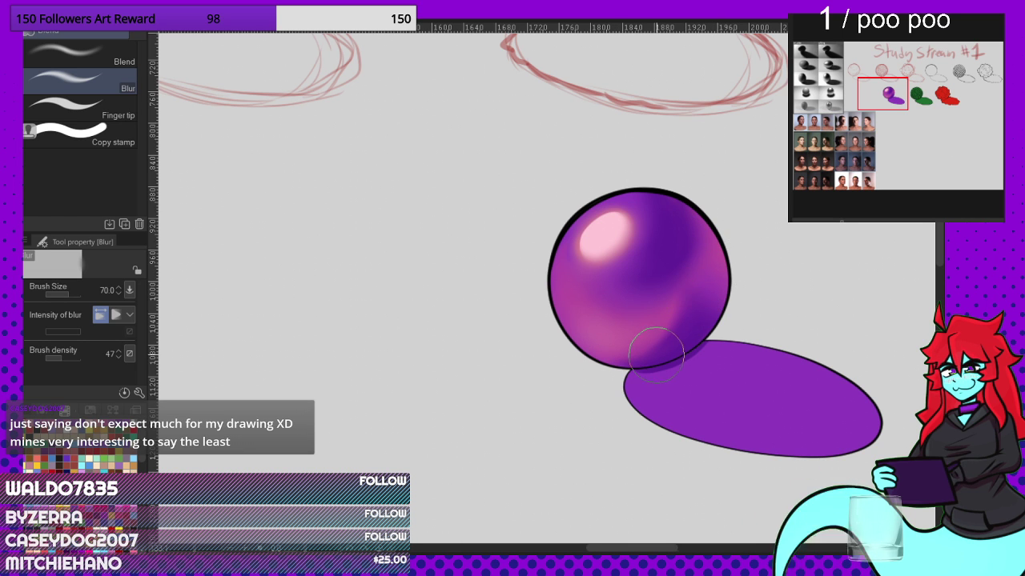
scroll(656, 352, "down", 3)
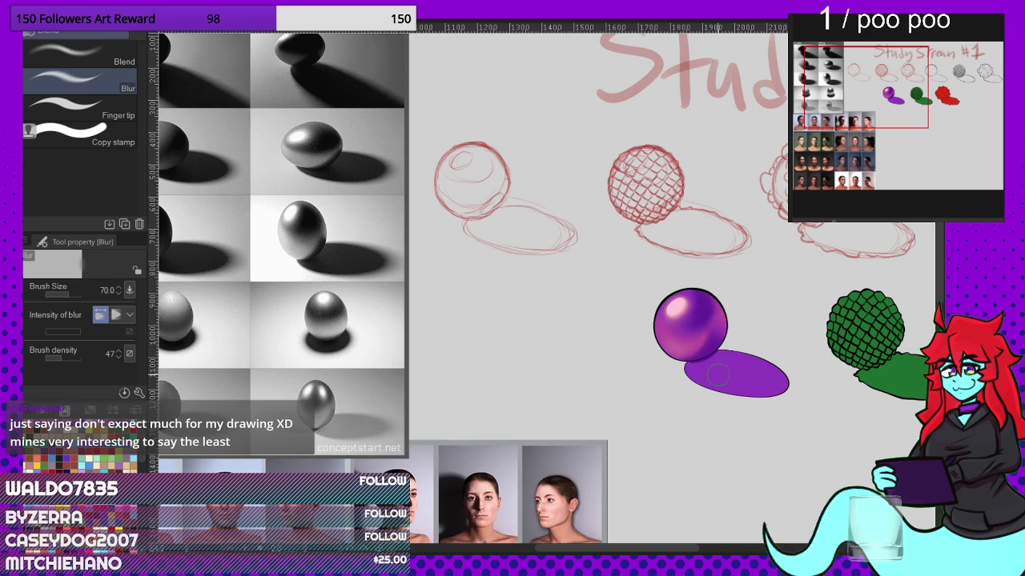
scroll(694, 388, "up", 3)
scroll(745, 316, "down", 4)
scroll(706, 327, "up", 1)
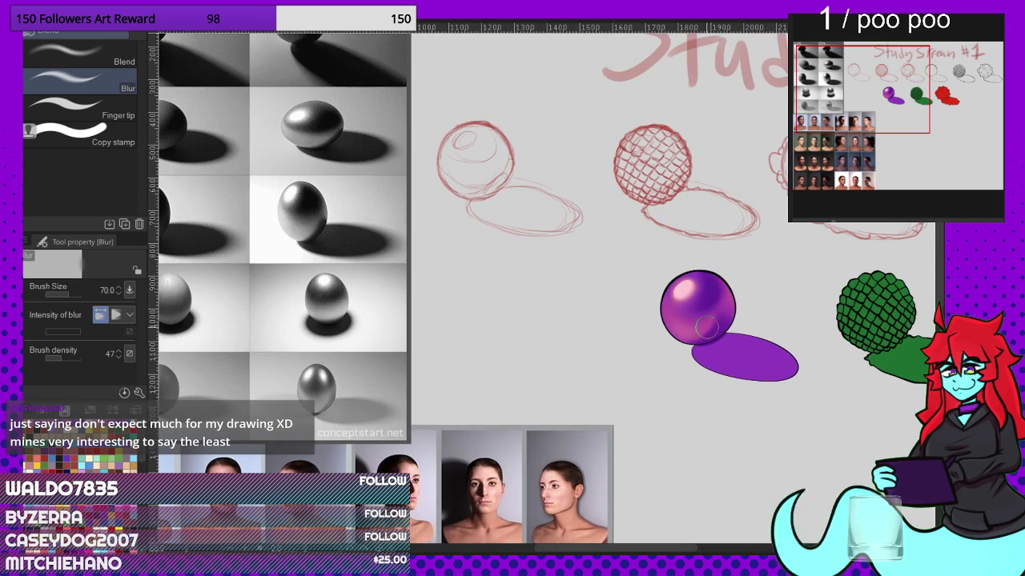
scroll(344, 264, "up", 5)
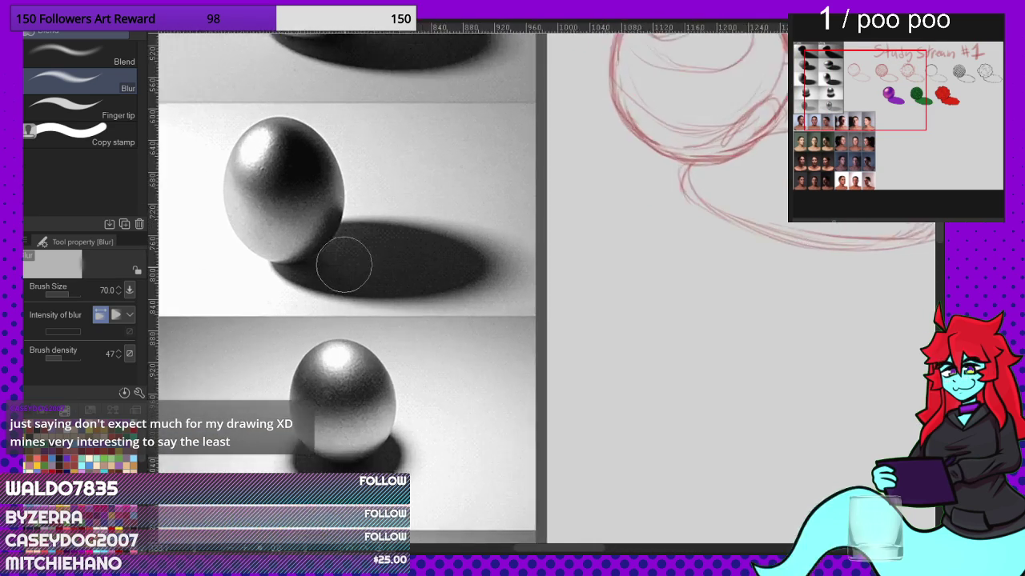
scroll(373, 282, "up", 1)
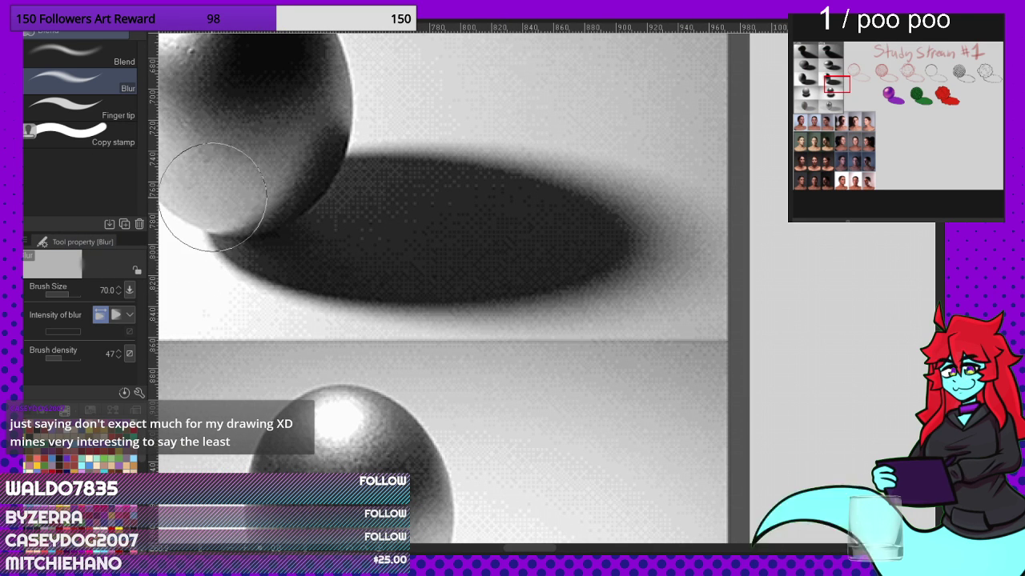
scroll(224, 183, "down", 2)
scroll(233, 230, "down", 2)
scroll(481, 280, "right", 10)
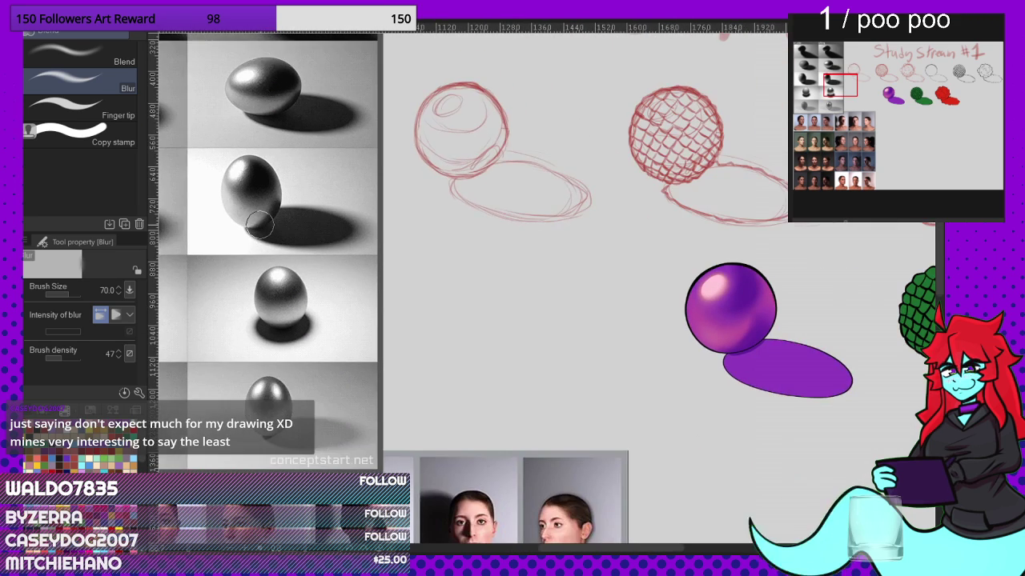
scroll(825, 384, "up", 2)
scroll(710, 217, "up", 2)
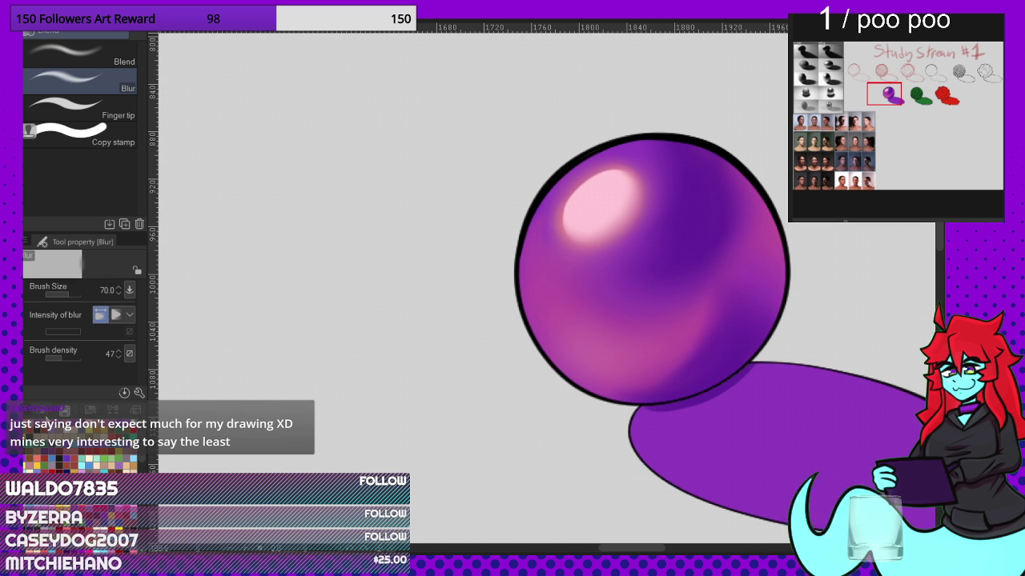
Step: Darken the core shadow beside the highlight and the lower edge of the purple sphere with a dark purple Hard airbrush
left_click(42, 412)
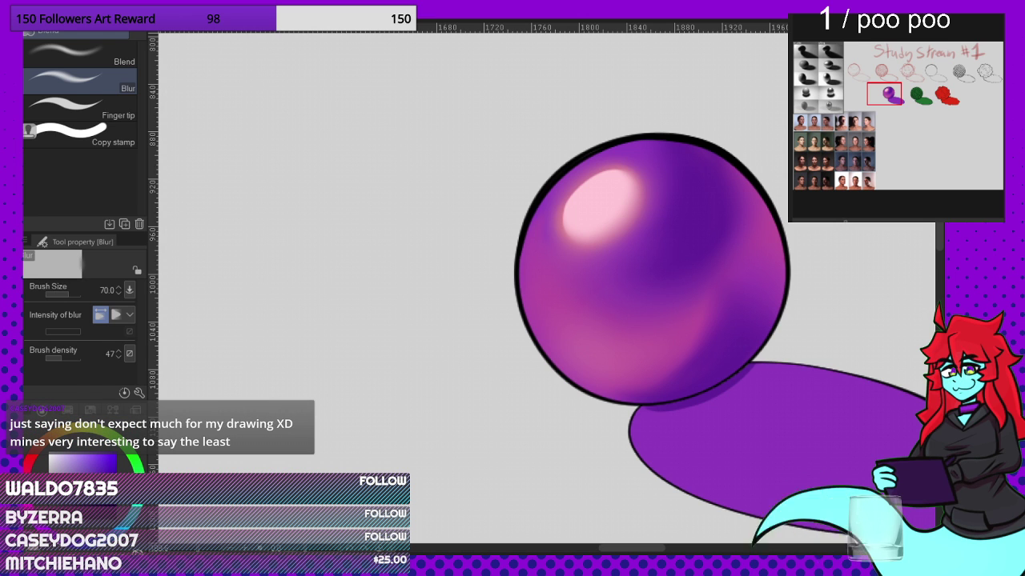
key("b")
scroll(664, 355, "up", 2)
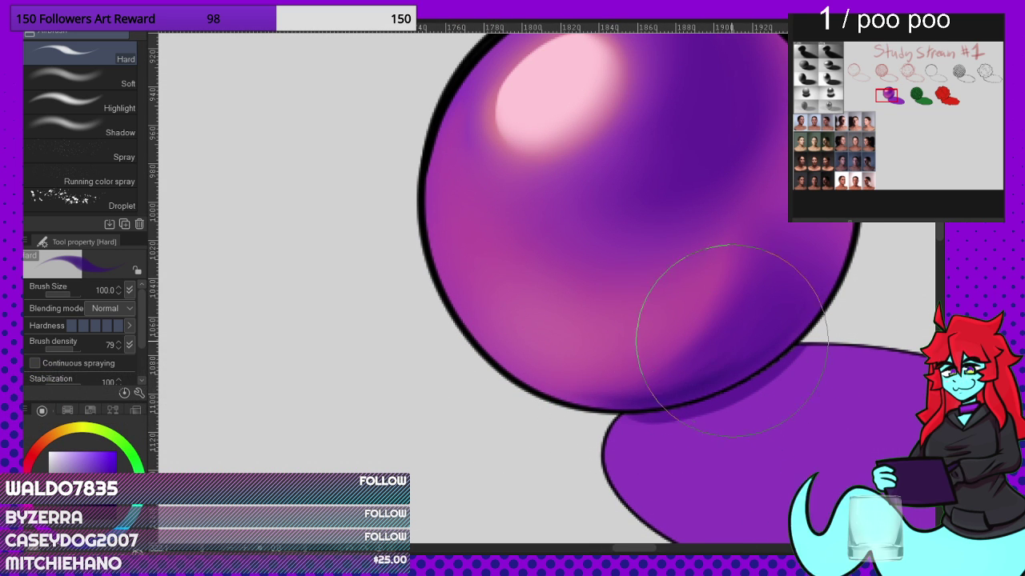
scroll(658, 446, "down", 2)
scroll(684, 181, "up", 2)
mouse_move(684, 180)
left_mouse_down()
mouse_move(657, 228)
mouse_move(670, 228)
mouse_move(713, 179)
mouse_move(707, 224)
mouse_move(665, 253)
mouse_move(690, 150)
mouse_move(669, 237)
mouse_move(682, 200)
left_mouse_up()
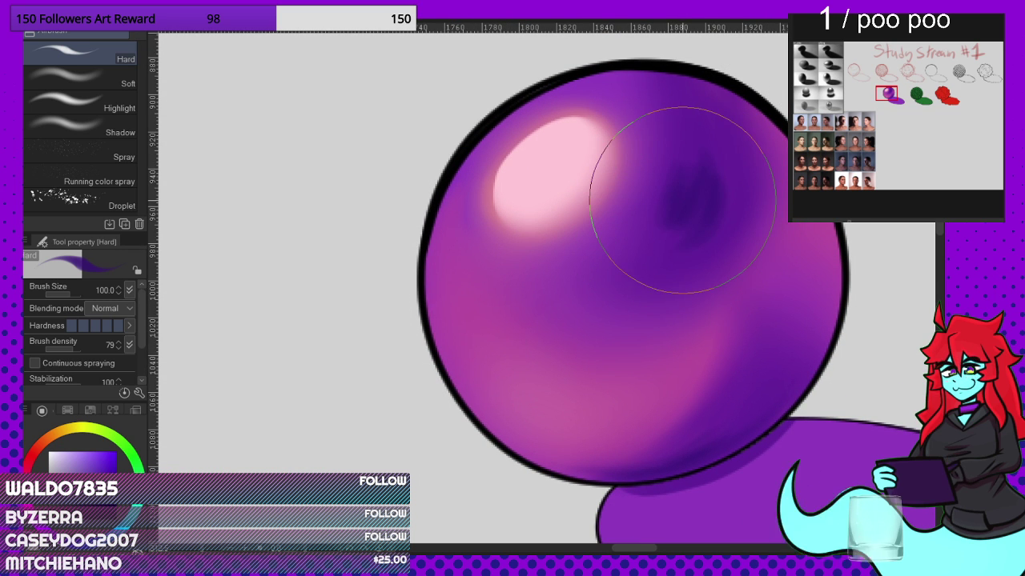
Step: Soften the new dark patches on the purple sphere with the Blur tool at size 70
key("j")
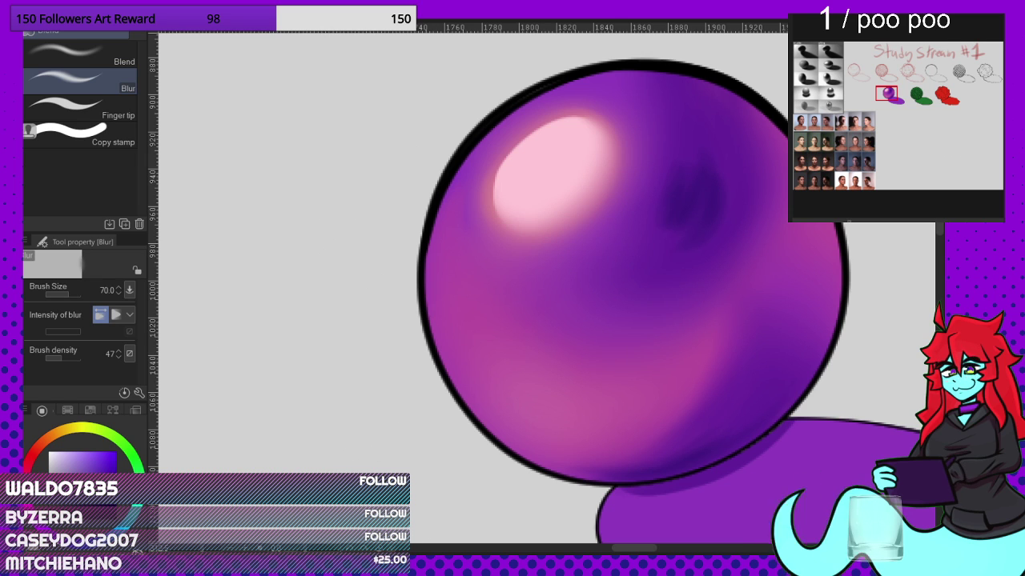
mouse_move(685, 331)
left_mouse_down()
mouse_move(680, 248)
mouse_move(697, 256)
mouse_move(686, 179)
mouse_move(715, 165)
mouse_move(656, 187)
mouse_move(702, 190)
mouse_move(685, 252)
left_mouse_up()
mouse_move(687, 461)
left_mouse_down()
mouse_move(757, 399)
mouse_move(633, 452)
mouse_move(739, 403)
left_mouse_up()
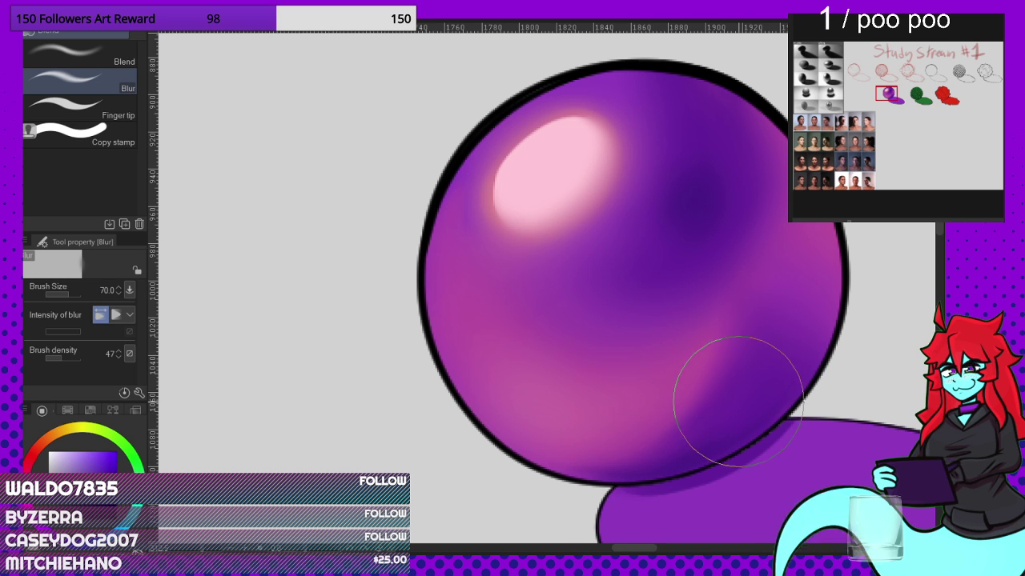
Step: Examine how the cast shadow meets the egg's base and fades at its edges in the reference photo
scroll(565, 182, "down", 8)
scroll(719, 275, "down", 2)
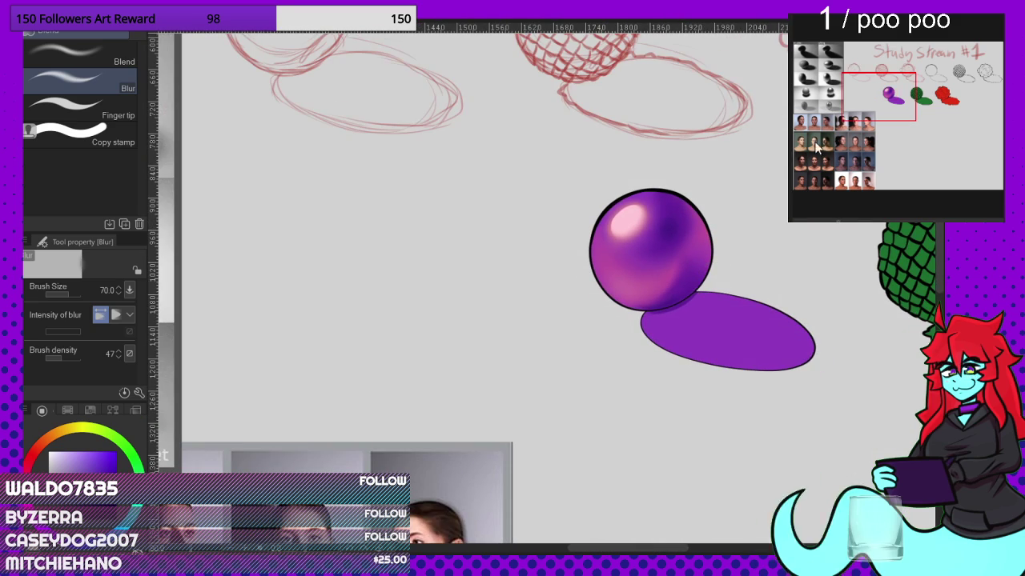
left_click(830, 75)
scroll(552, 414, "up", 8)
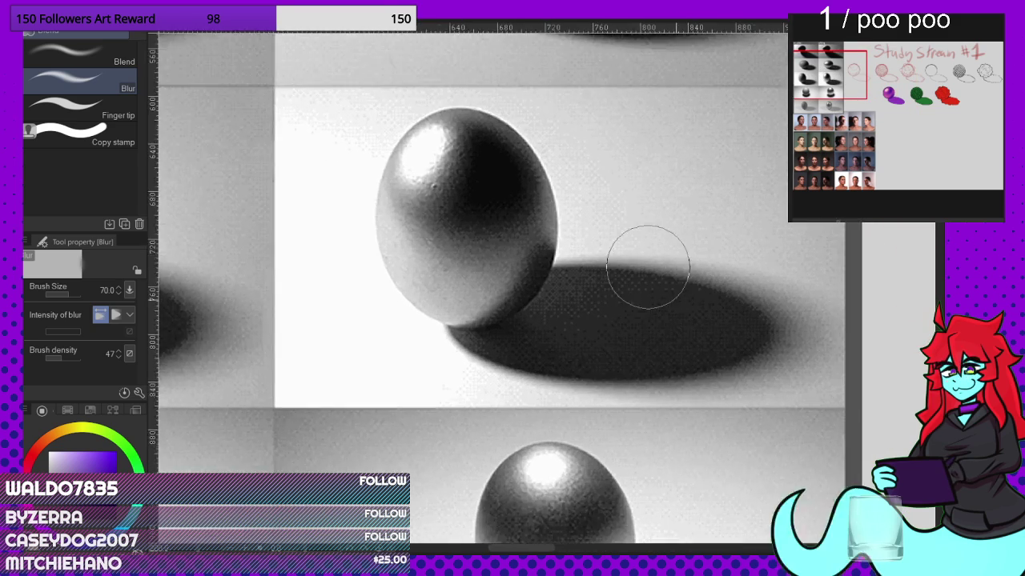
scroll(648, 267, "up", 3)
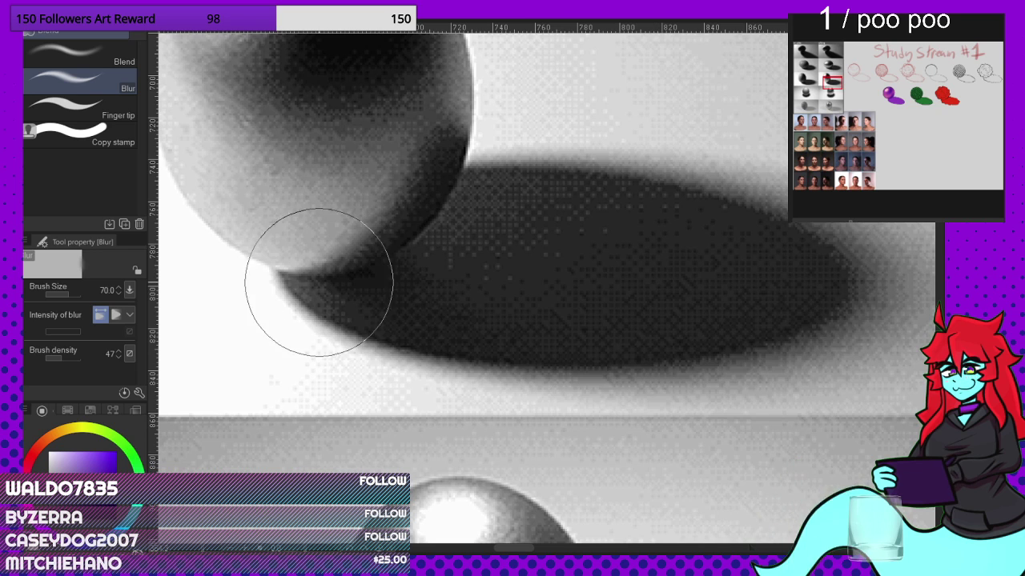
key("p")
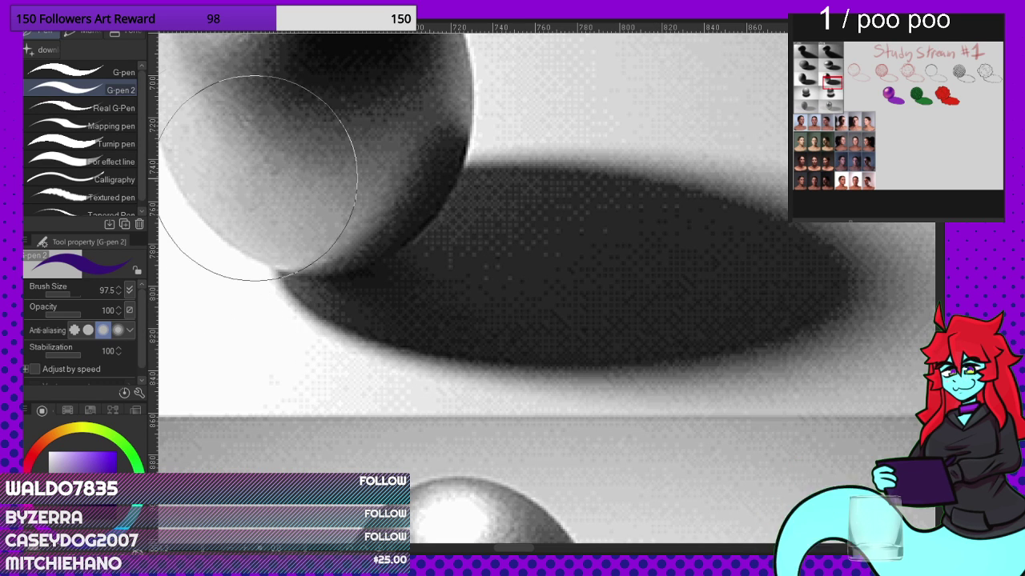
scroll(265, 185, "down", 7)
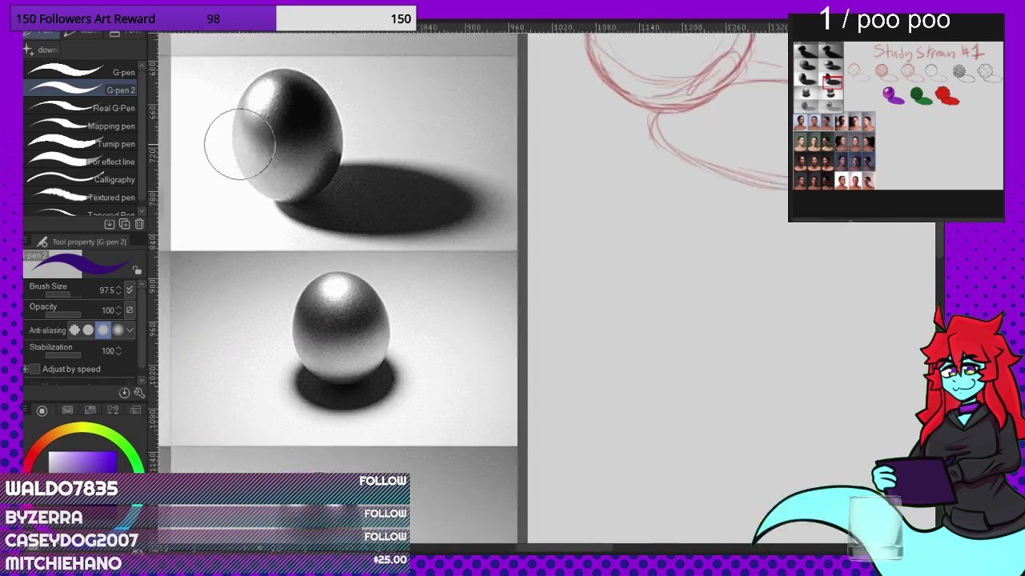
scroll(593, 235, "up", 2)
scroll(613, 238, "up", 6)
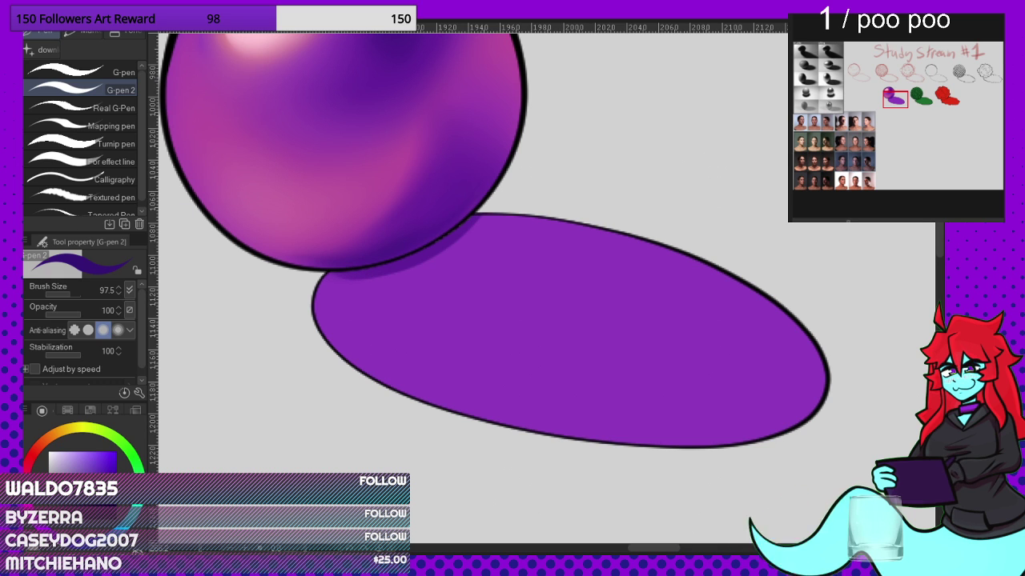
Step: Airbrush a dark purple contact shadow under the sphere and extend it as a streak into the middle of the cast shadow
key("b")
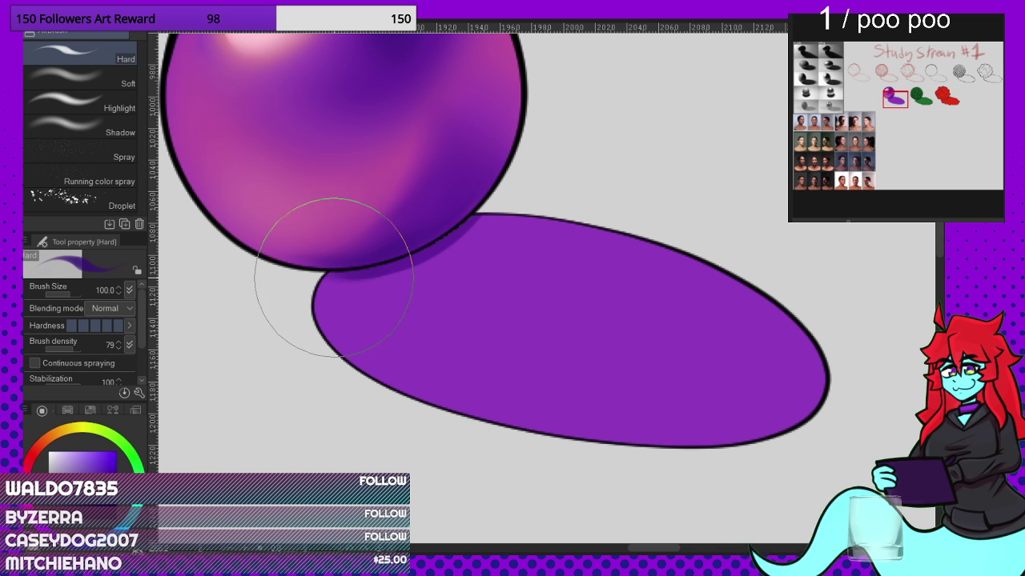
mouse_move(344, 280)
left_mouse_down()
mouse_move(519, 352)
mouse_move(470, 329)
mouse_move(396, 267)
mouse_move(351, 277)
mouse_move(421, 255)
mouse_move(341, 281)
mouse_move(440, 255)
mouse_move(440, 300)
mouse_move(374, 283)
mouse_move(517, 344)
mouse_move(433, 325)
mouse_move(439, 316)
mouse_move(588, 362)
mouse_move(465, 338)
mouse_move(383, 288)
mouse_move(463, 265)
mouse_move(444, 257)
mouse_move(456, 248)
mouse_move(363, 278)
mouse_move(304, 275)
mouse_move(424, 254)
mouse_move(483, 215)
mouse_move(477, 227)
mouse_move(488, 210)
mouse_move(449, 242)
mouse_move(336, 261)
mouse_move(395, 281)
left_mouse_up()
scroll(537, 329, "down", 8)
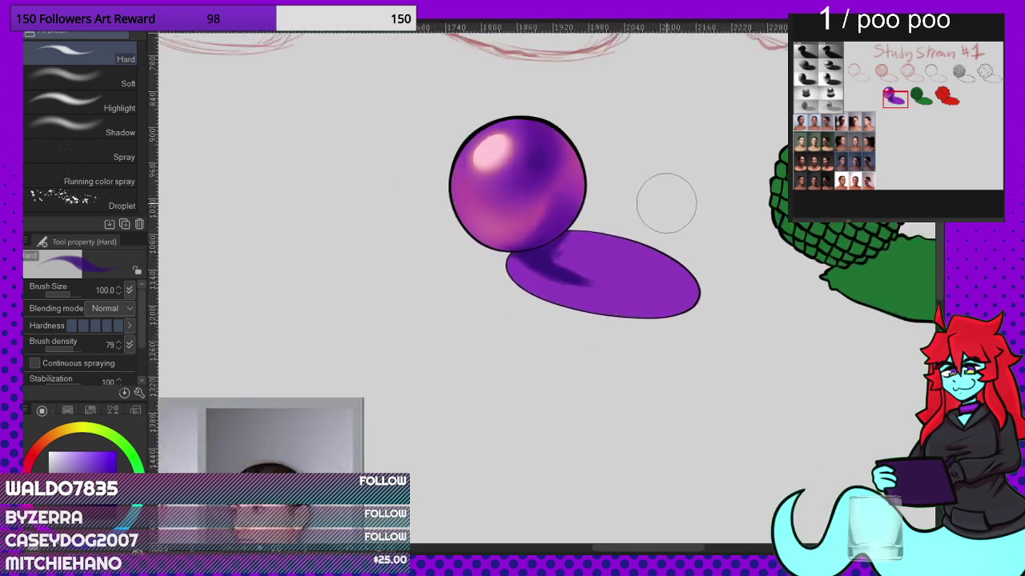
scroll(357, 176, "up", 6)
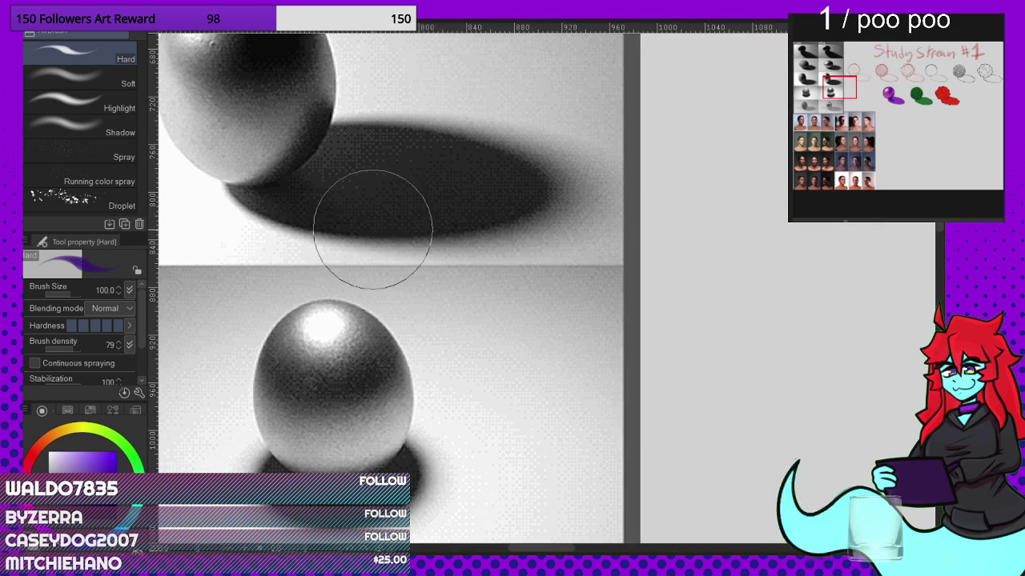
scroll(305, 222, "down", 6)
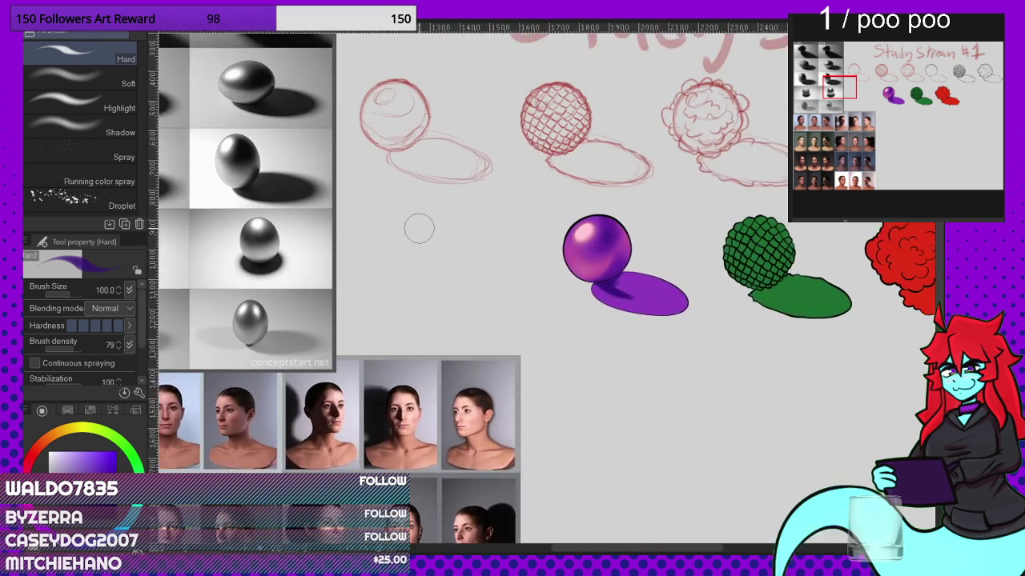
scroll(688, 280, "up", 6)
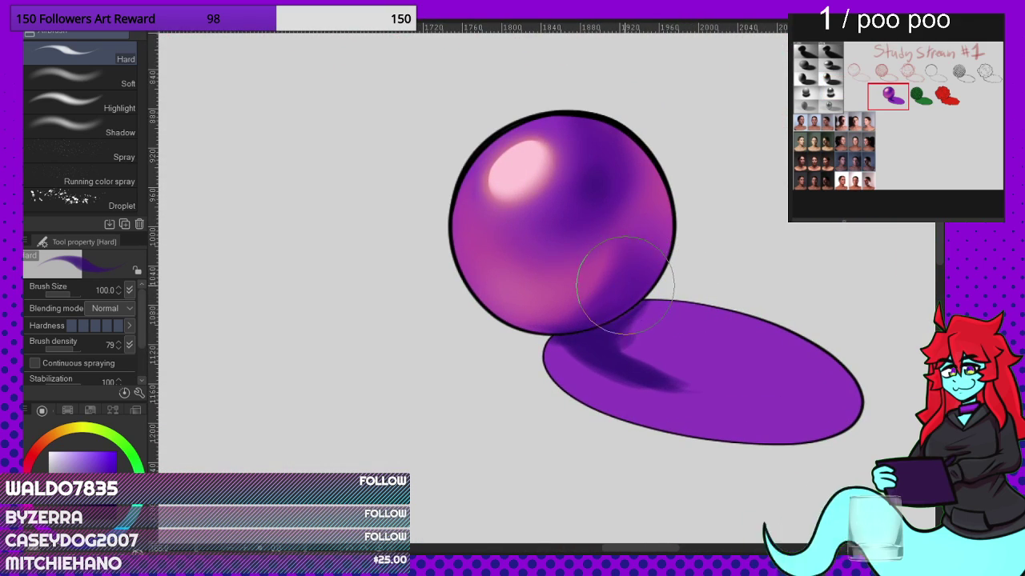
scroll(620, 342, "up", 2)
left_click_drag(612, 375, 738, 406)
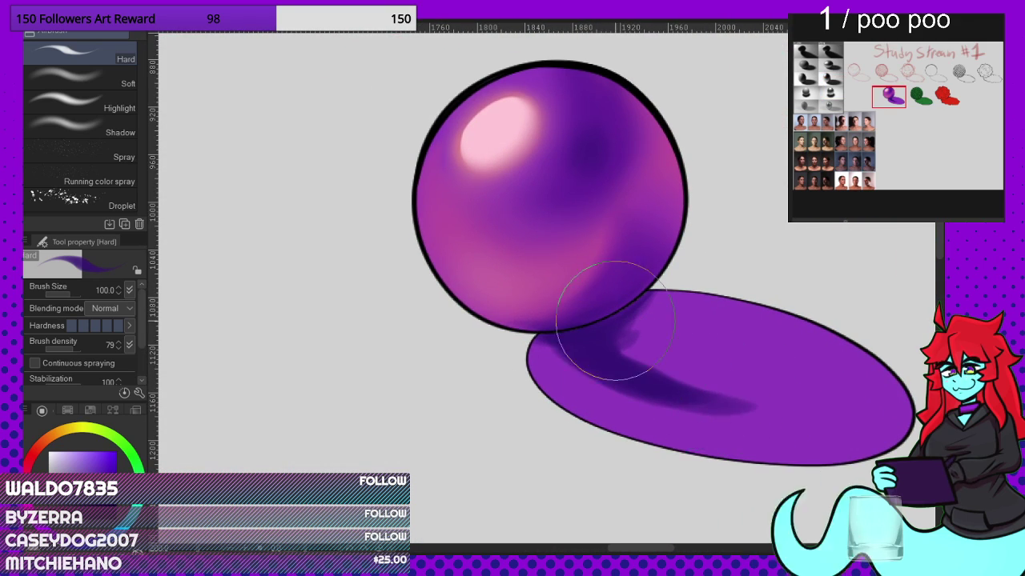
Step: Sample pinkish-magenta tones from the sphere and airbrush them along the inside rim of the purple cast shadow
left_click(596, 284, "alt")
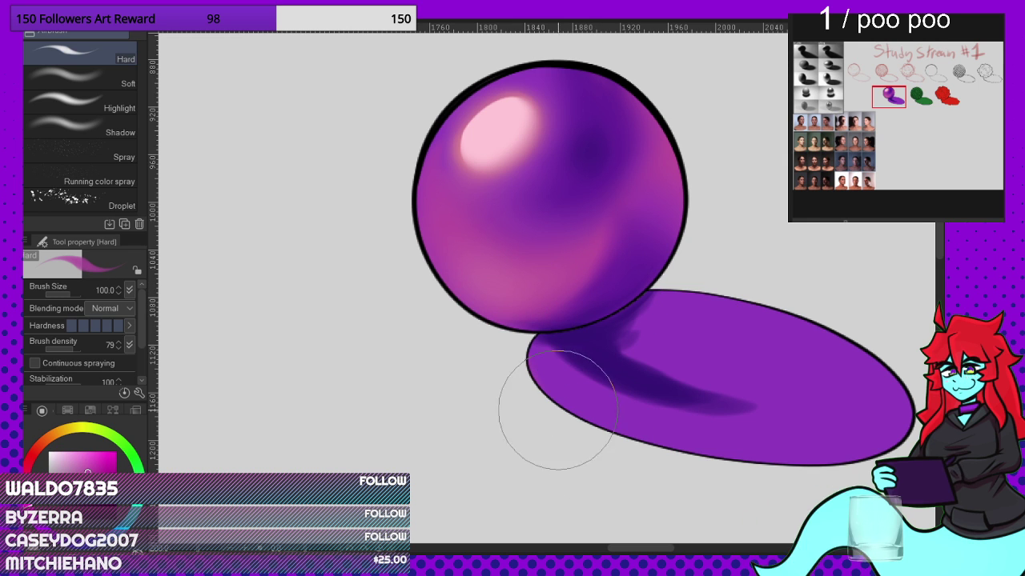
left_click_drag(537, 389, 719, 457)
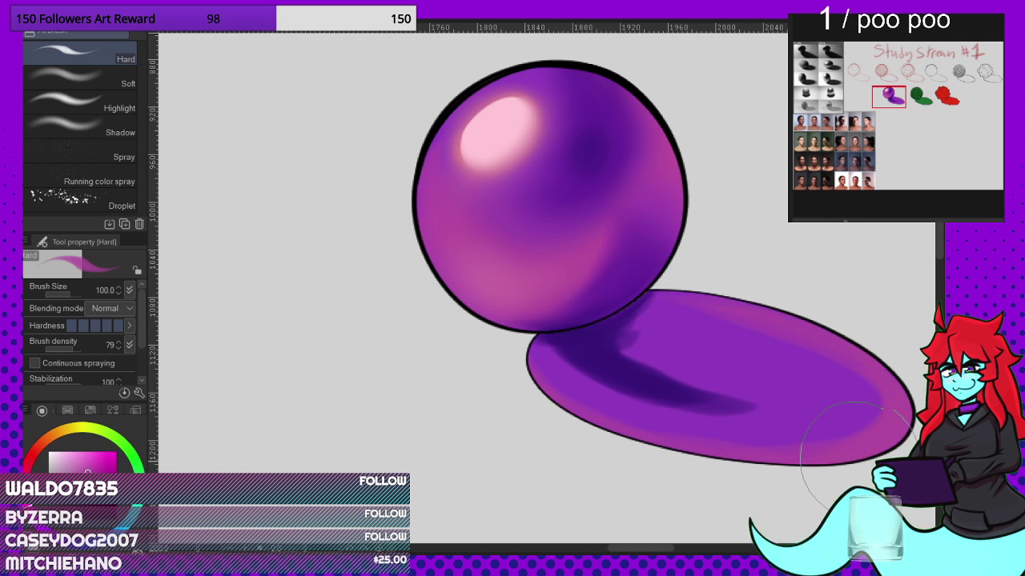
left_click(518, 149, "alt")
left_click(521, 155, "alt")
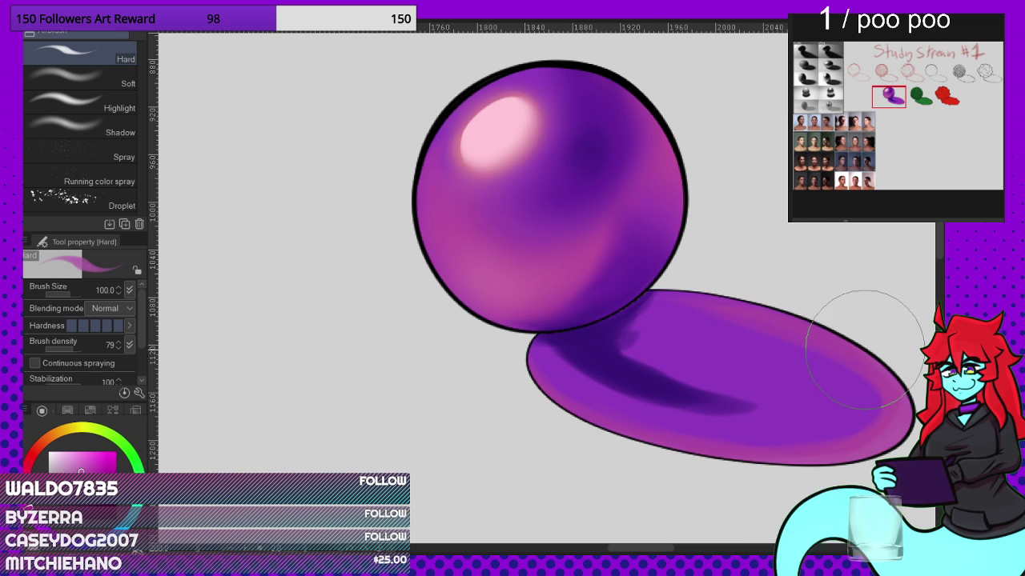
scroll(641, 192, "down", 2)
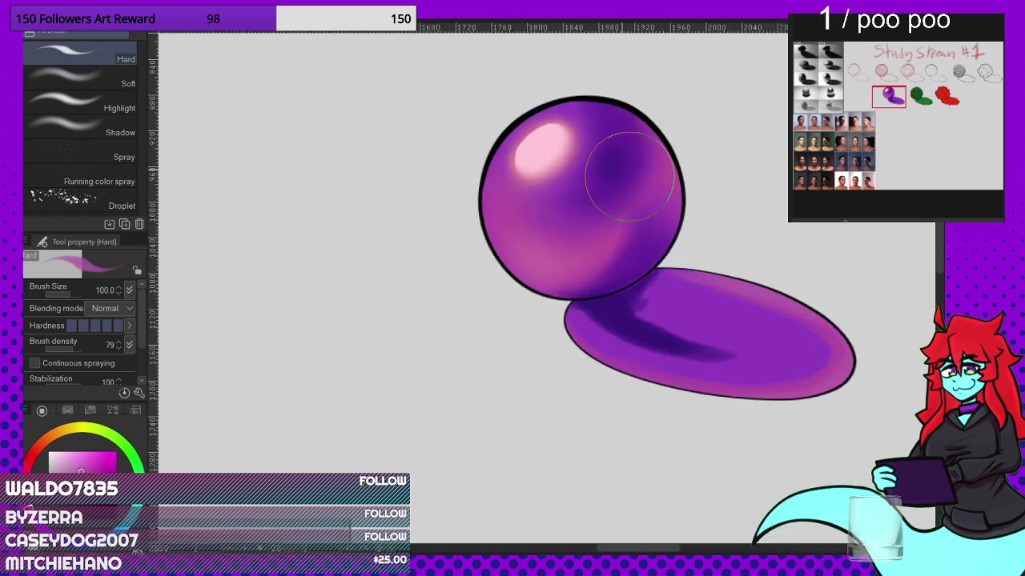
Step: Compare the repainted cast shadow with the shadow of the egg in the reference photo
scroll(632, 172, "down", 3)
scroll(422, 184, "up", 4)
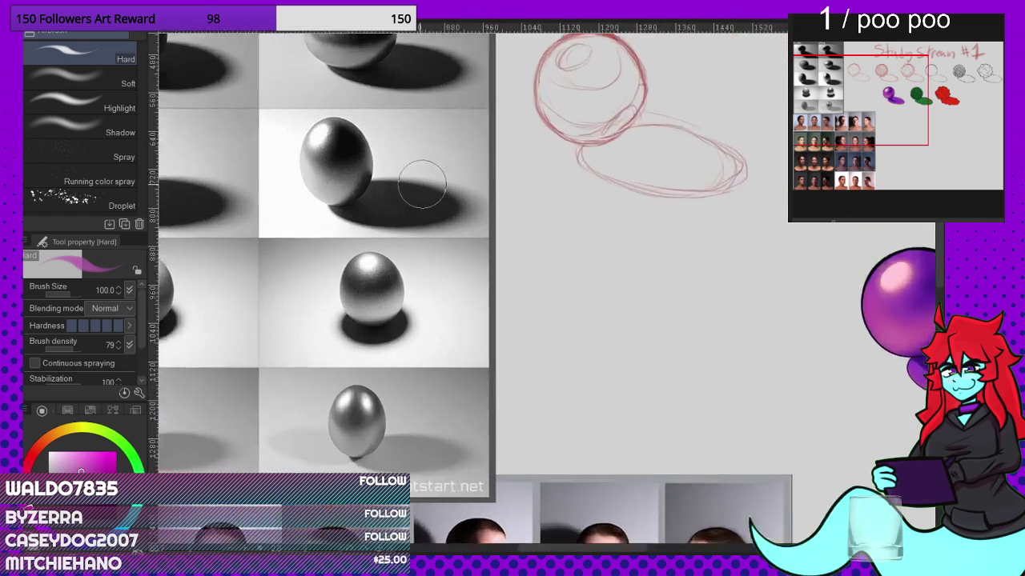
scroll(422, 184, "up", 2)
scroll(318, 172, "down", 4)
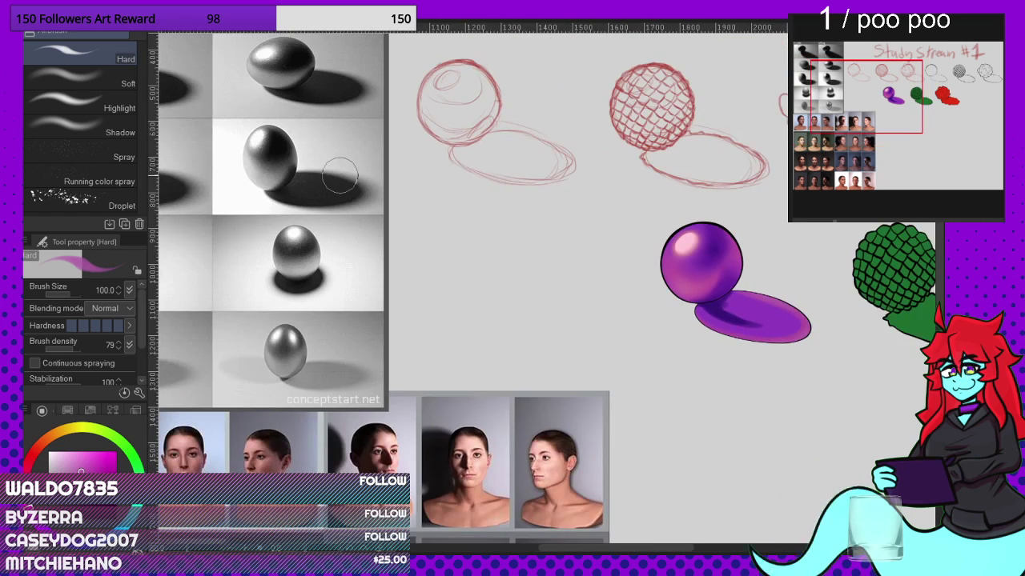
scroll(704, 256, "up", 5)
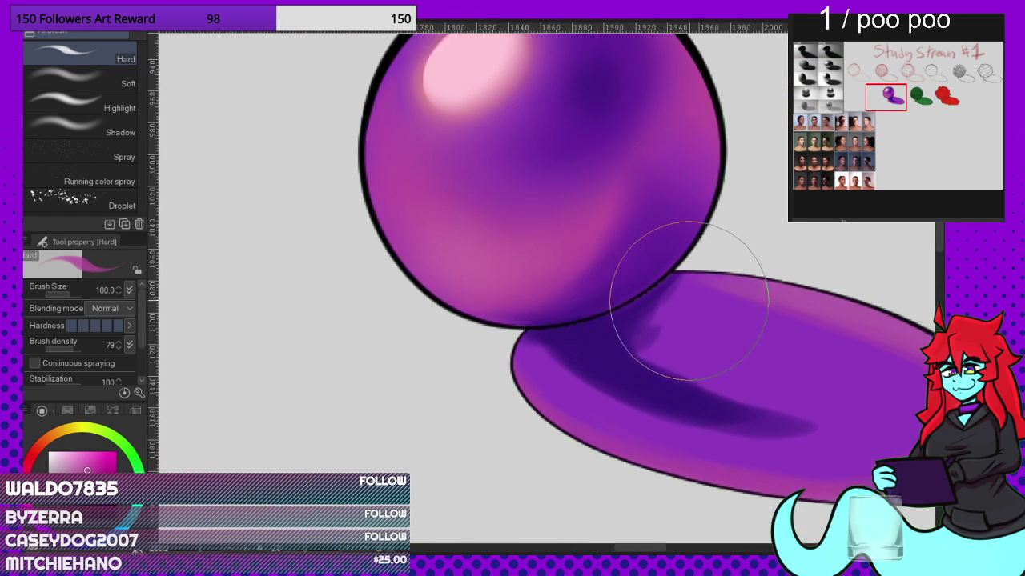
Step: Airbrush the cast shadow's pink upper rim in to the sphere, and work sampled purples across the shadow's middle
scroll(689, 301, "up", 1)
mouse_move(692, 293)
left_mouse_down()
mouse_move(668, 299)
mouse_move(698, 254)
mouse_move(647, 301)
mouse_move(691, 260)
mouse_move(620, 305)
left_mouse_up()
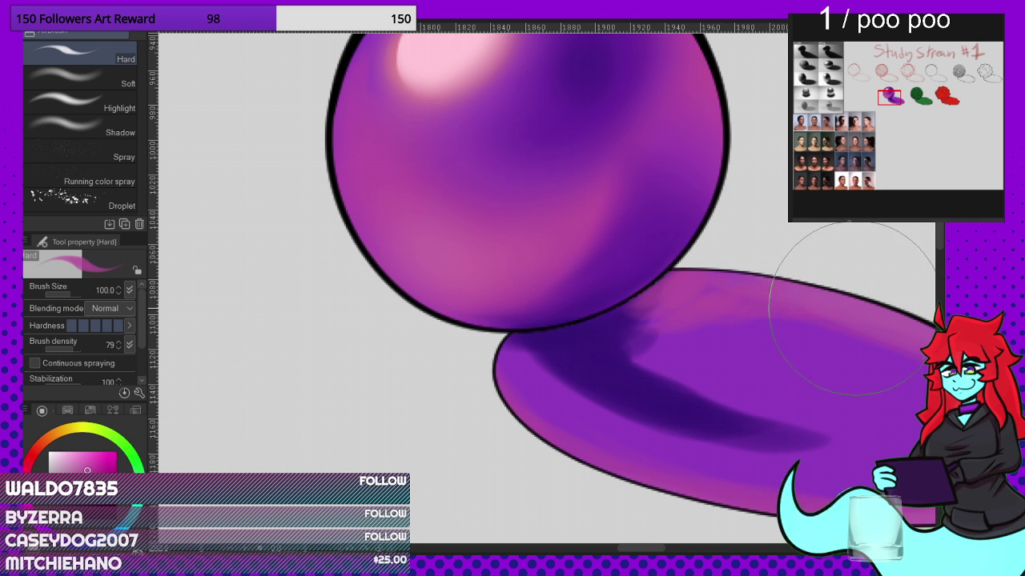
left_click(613, 332, "alt")
left_click(683, 349, "alt")
mouse_move(622, 335)
left_mouse_down()
mouse_move(654, 306)
mouse_move(549, 293)
mouse_move(595, 332)
mouse_move(613, 366)
mouse_move(828, 424)
mouse_move(629, 400)
mouse_move(686, 400)
mouse_move(640, 366)
mouse_move(721, 363)
mouse_move(768, 336)
mouse_move(906, 400)
mouse_move(883, 415)
left_mouse_up()
scroll(610, 338, "down", 4)
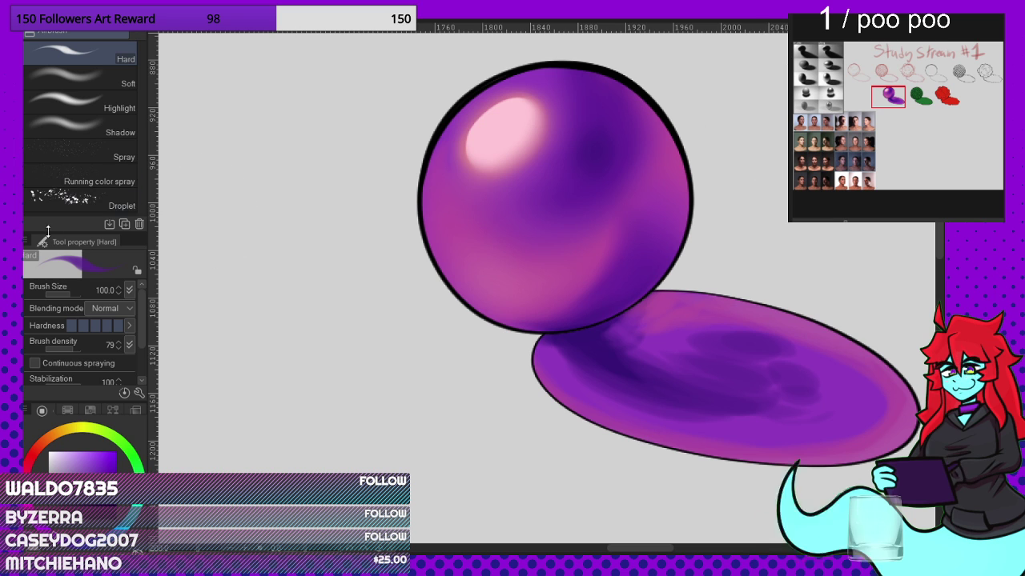
Step: Blur the cast shadow's purple patches and pink rim into a smooth gradient, and compare it with the egg reference photos
key("j")
scroll(616, 345, "up", 2)
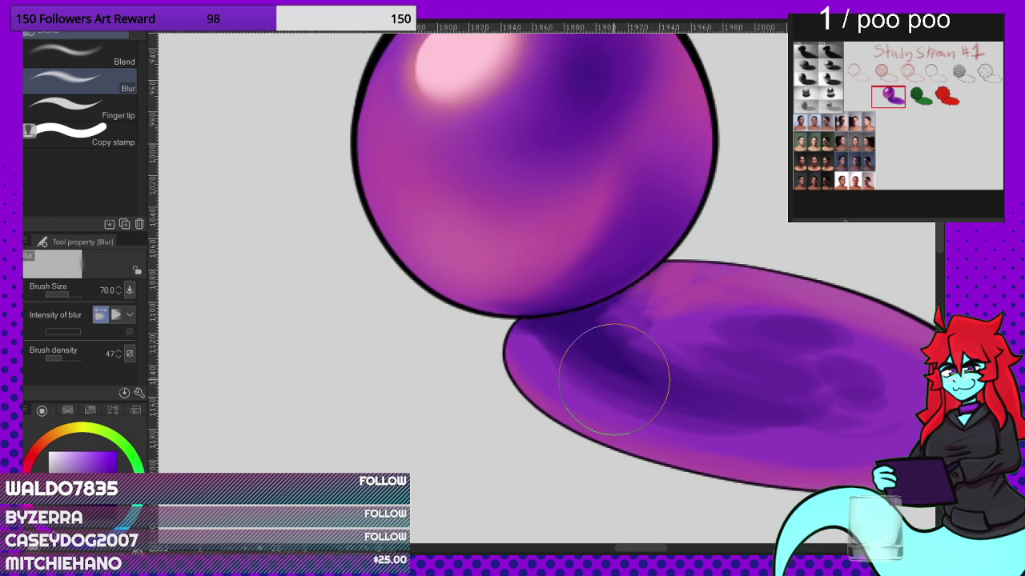
mouse_move(588, 385)
left_mouse_down()
mouse_move(512, 354)
mouse_move(507, 366)
mouse_move(612, 415)
mouse_move(709, 440)
mouse_move(555, 356)
mouse_move(590, 319)
mouse_move(631, 313)
mouse_move(642, 285)
mouse_move(703, 255)
mouse_move(709, 285)
mouse_move(661, 330)
mouse_move(710, 330)
mouse_move(786, 310)
mouse_move(784, 299)
mouse_move(837, 313)
mouse_move(561, 270)
left_mouse_up()
scroll(674, 319, "down", 2)
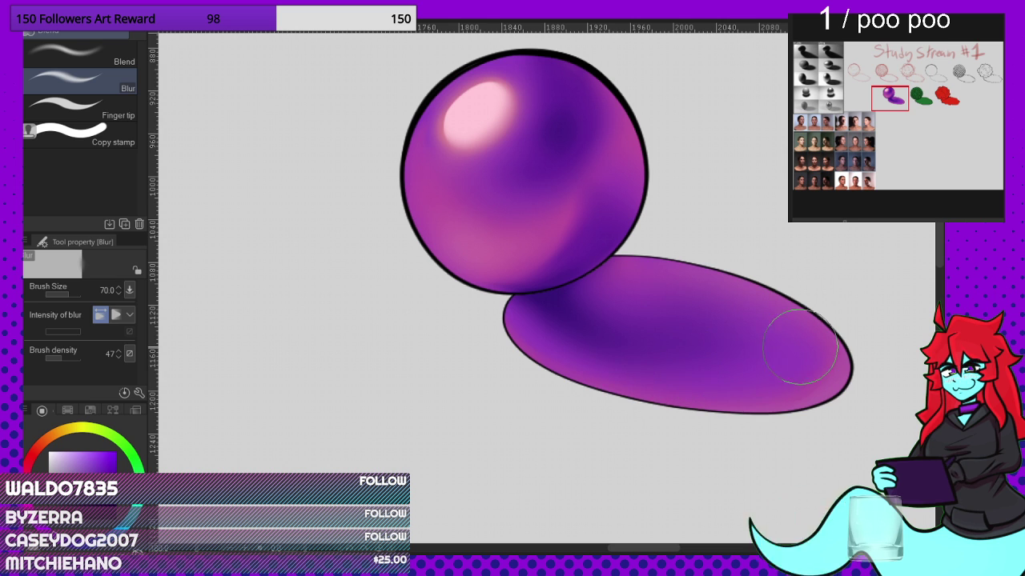
scroll(576, 336, "down", 4)
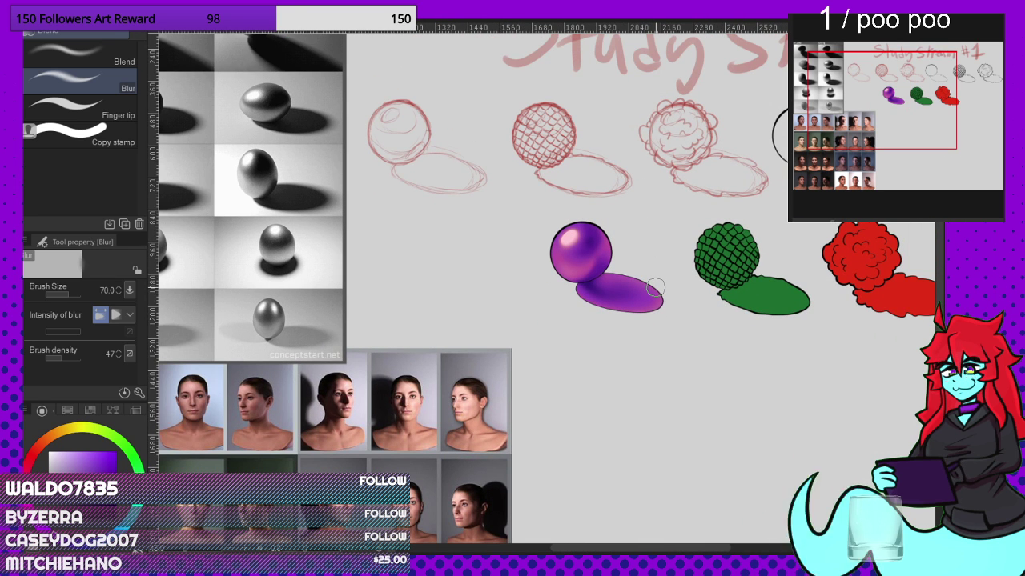
scroll(305, 128, "up", 6)
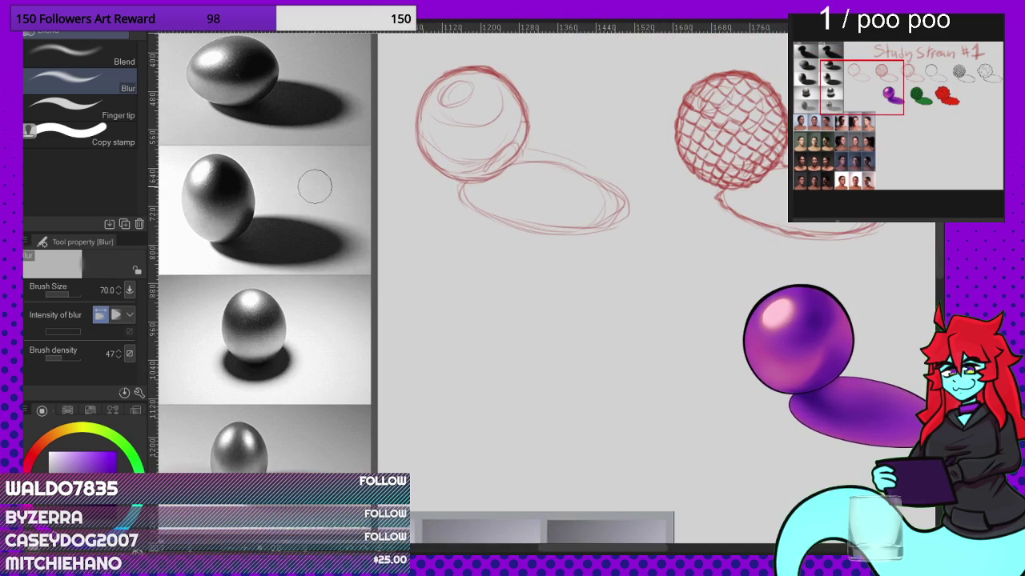
scroll(302, 154, "down", 2)
scroll(300, 151, "down", 2)
scroll(686, 290, "up", 5)
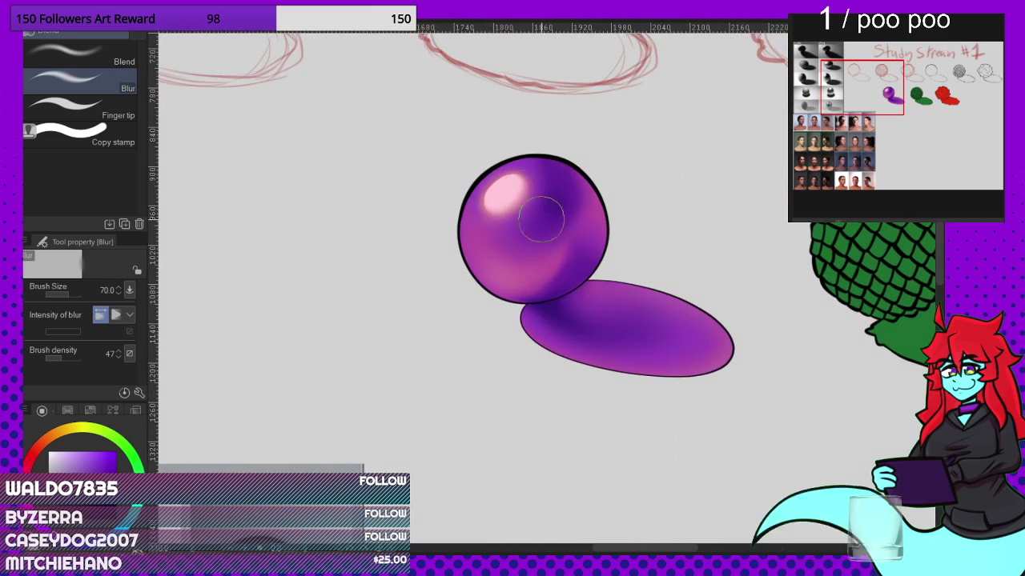
scroll(523, 195, "up", 3)
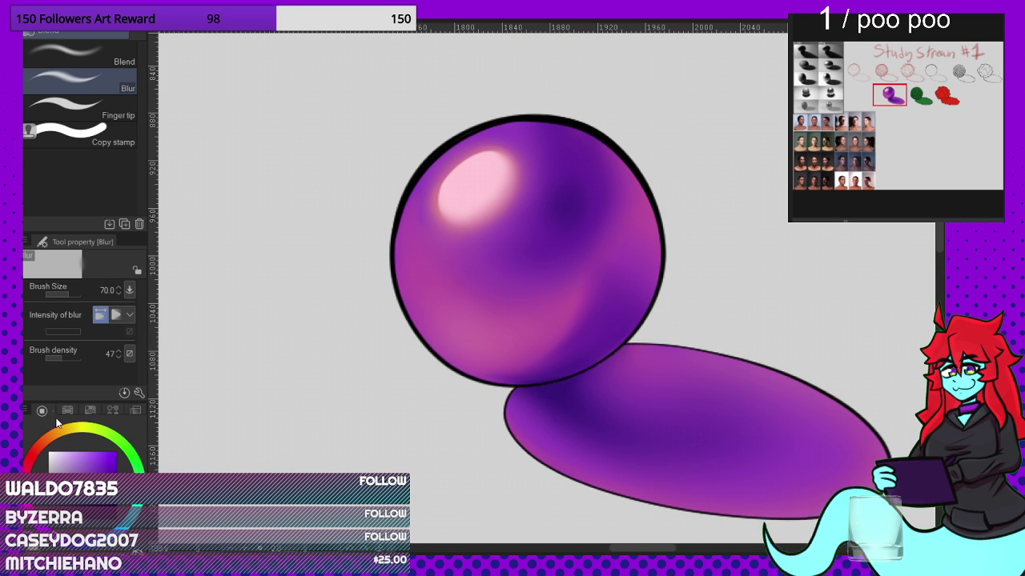
Step: Darken most of the cast shadow with the Soft airbrush in deep purple, leaving only a faint pink tint at its edges
left_click(12, 210)
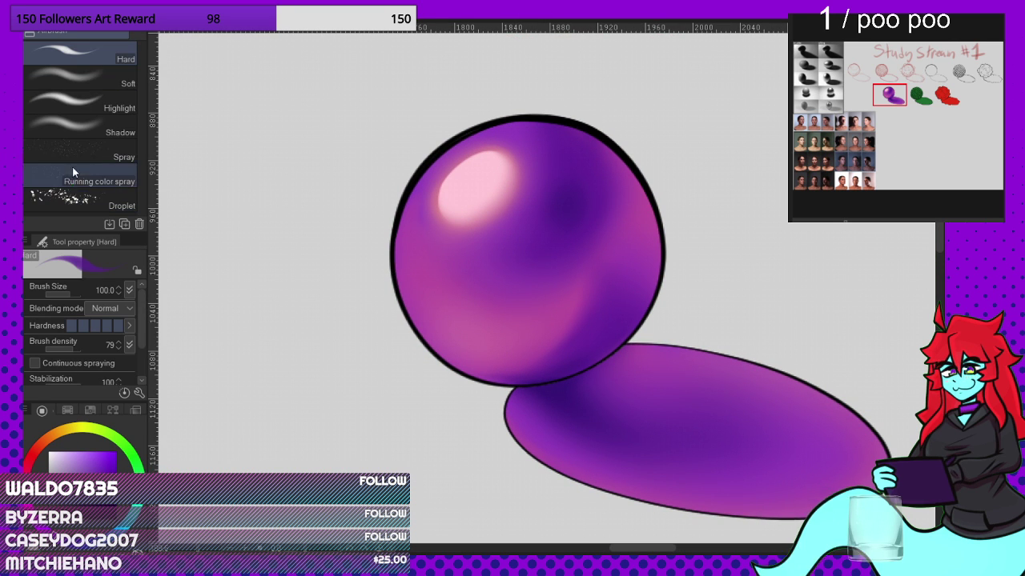
left_click(119, 83)
scroll(608, 286, "down", 4)
scroll(661, 393, "up", 3)
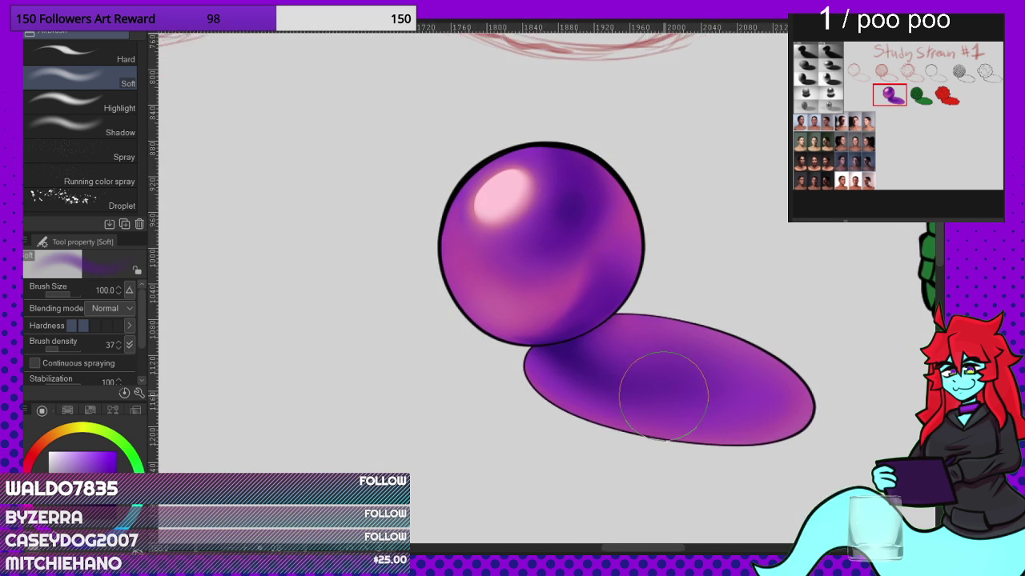
scroll(651, 377, "up", 1)
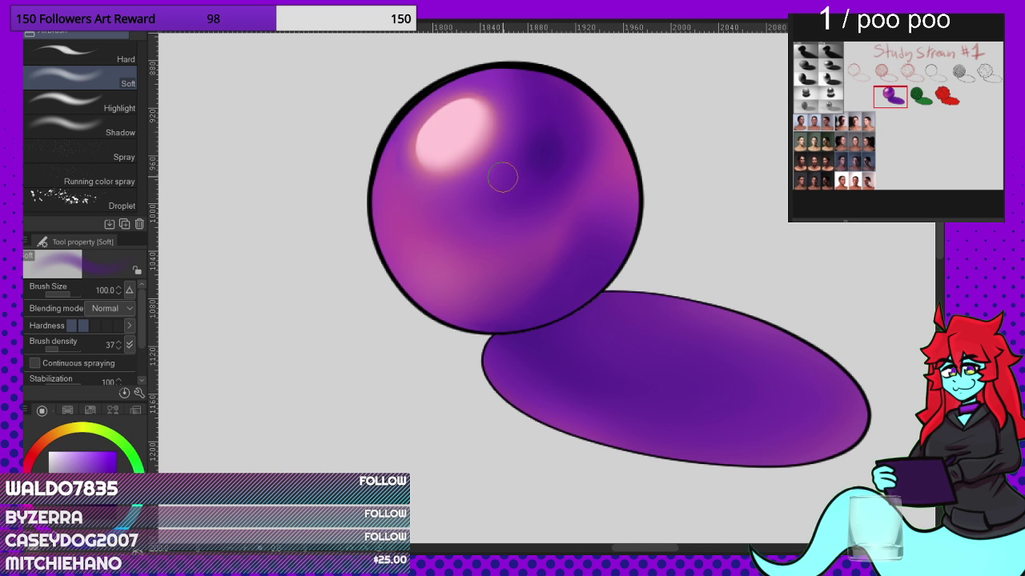
mouse_move(420, 152)
left_mouse_down()
mouse_move(417, 241)
mouse_move(487, 268)
mouse_move(587, 190)
mouse_move(595, 133)
mouse_move(590, 226)
left_mouse_up()
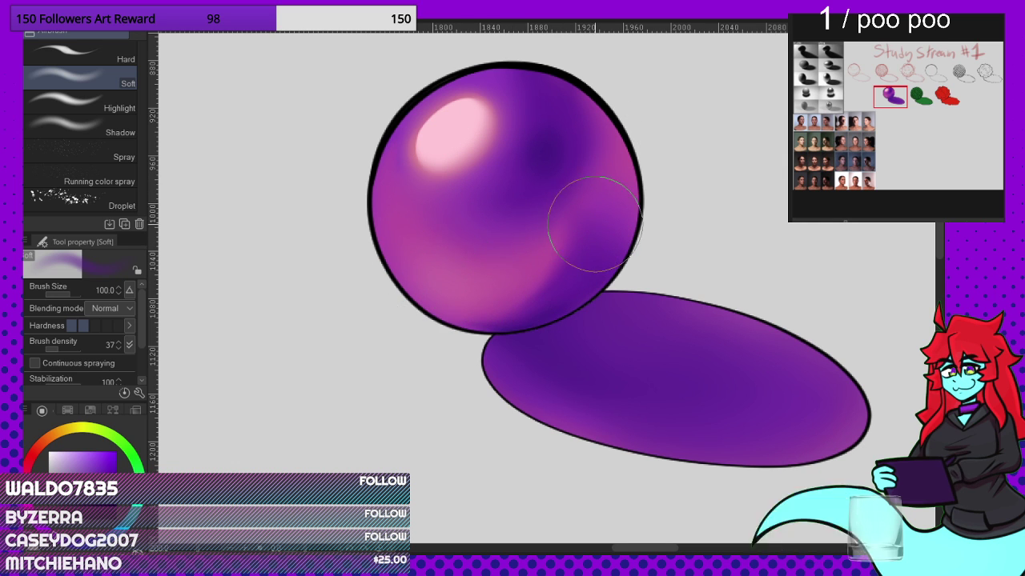
scroll(389, 373, "down", 6)
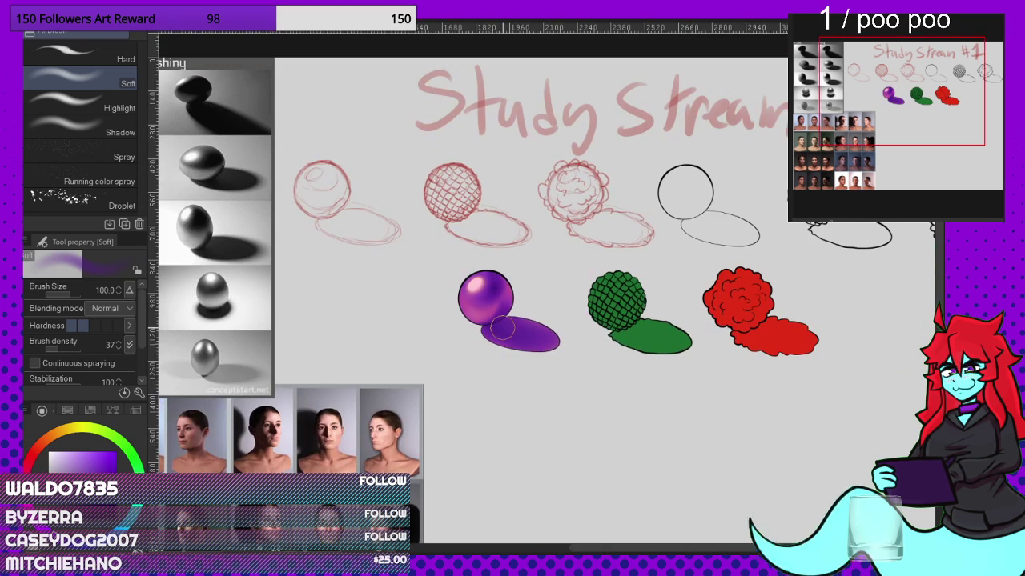
scroll(502, 329, "up", 6)
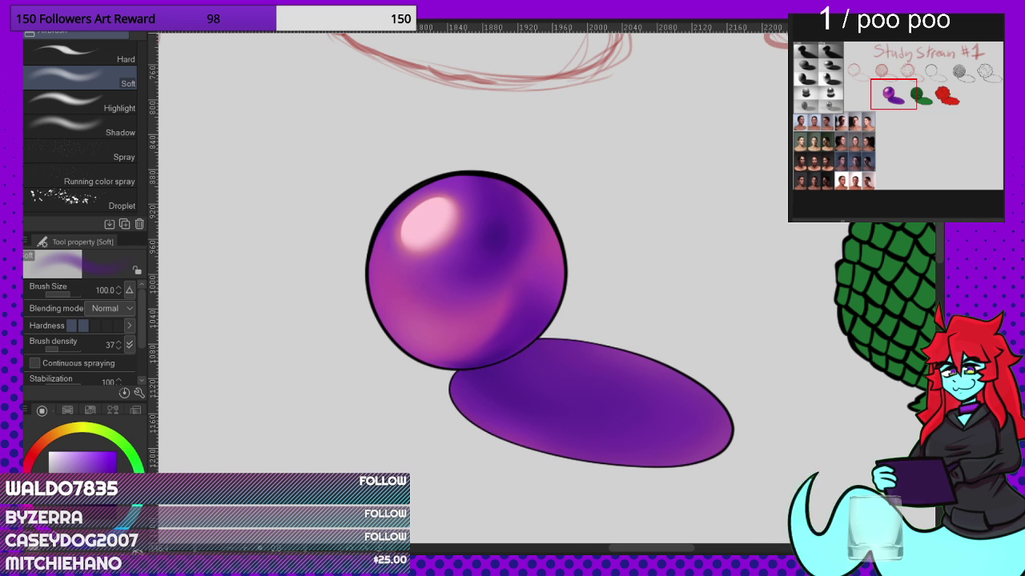
Step: Add a dark contact shadow directly beneath the sphere with the Hard airbrush and blur it into the cast shadow
left_click(91, 56)
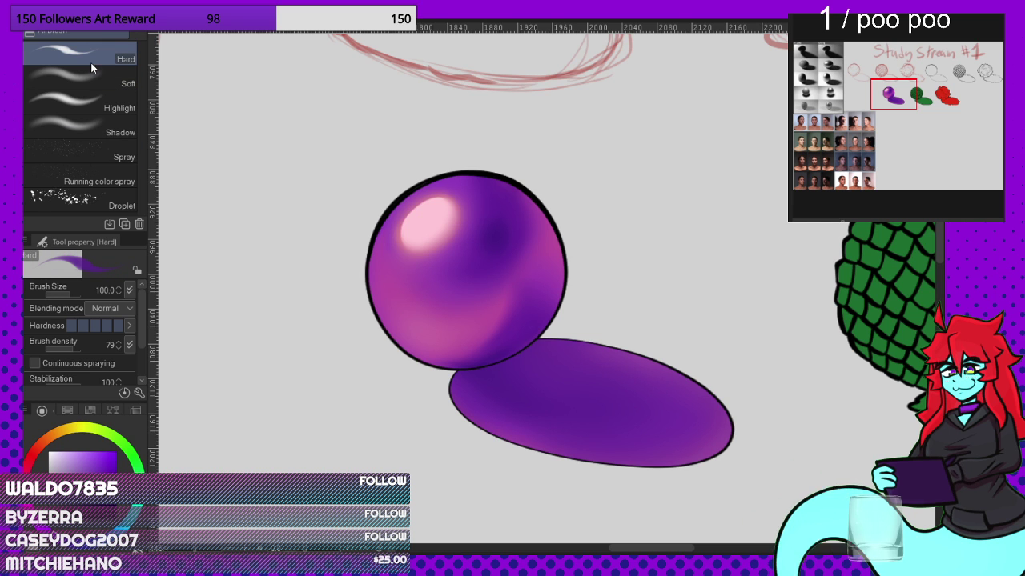
scroll(500, 247, "up", 2)
scroll(505, 426, "up", 3)
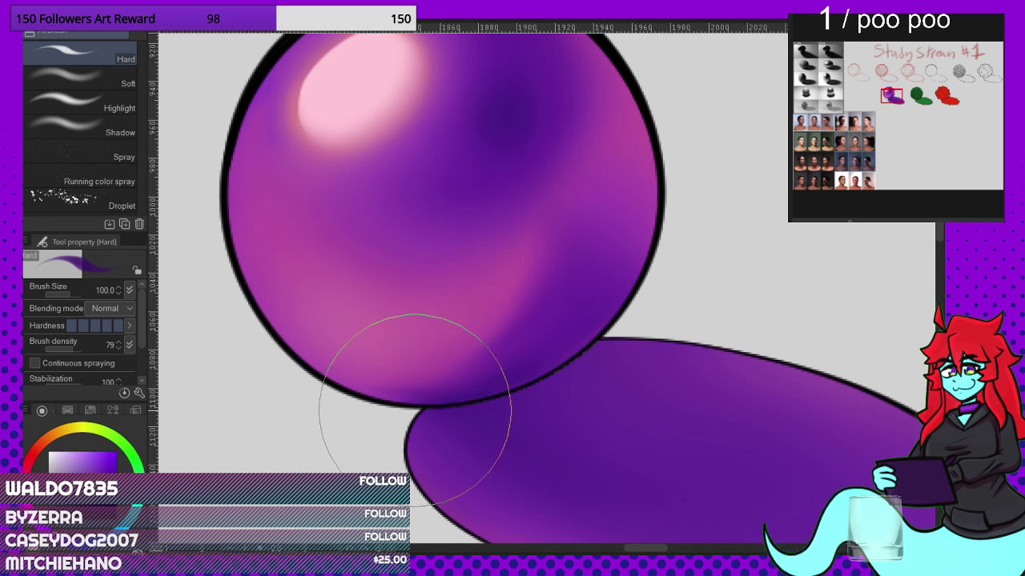
mouse_move(413, 411)
left_mouse_down()
mouse_move(513, 400)
mouse_move(472, 416)
mouse_move(489, 396)
mouse_move(444, 411)
mouse_move(534, 376)
mouse_move(530, 386)
mouse_move(558, 359)
mouse_move(432, 411)
mouse_move(489, 412)
mouse_move(539, 373)
mouse_move(423, 416)
mouse_move(539, 389)
mouse_move(468, 420)
mouse_move(527, 414)
mouse_move(480, 432)
mouse_move(534, 413)
mouse_move(486, 442)
mouse_move(552, 449)
left_mouse_up()
left_click(22, 297)
mouse_move(483, 442)
left_mouse_down()
mouse_move(430, 426)
mouse_move(529, 449)
mouse_move(529, 409)
mouse_move(565, 465)
mouse_move(451, 431)
mouse_move(484, 408)
mouse_move(413, 415)
mouse_move(572, 382)
left_mouse_up()
scroll(533, 281, "down", 4)
key("ctrl+minus")
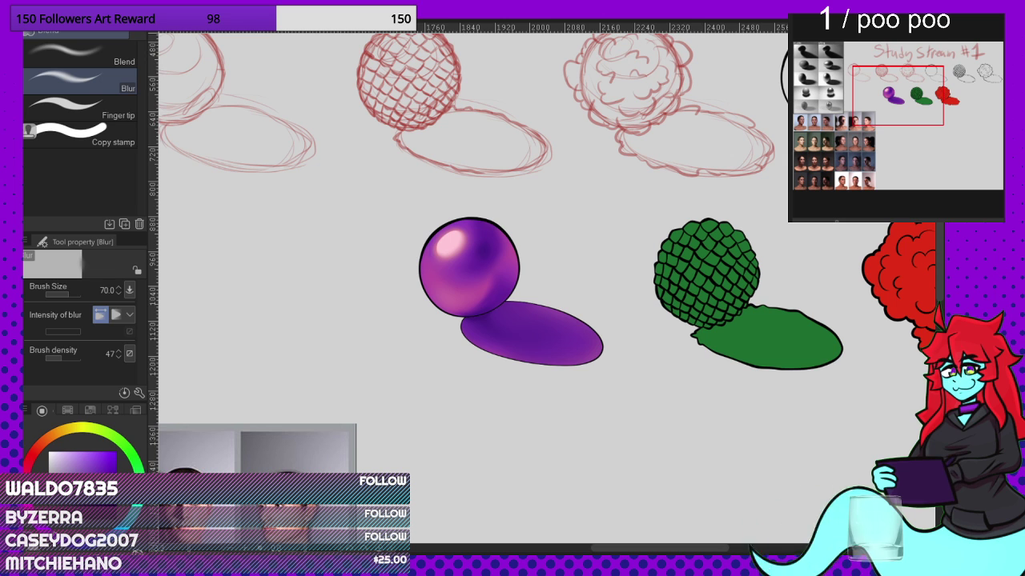
Step: Recolour the sphere's black outline purple using the G-pen 2 brush
scroll(510, 316, "up", 3)
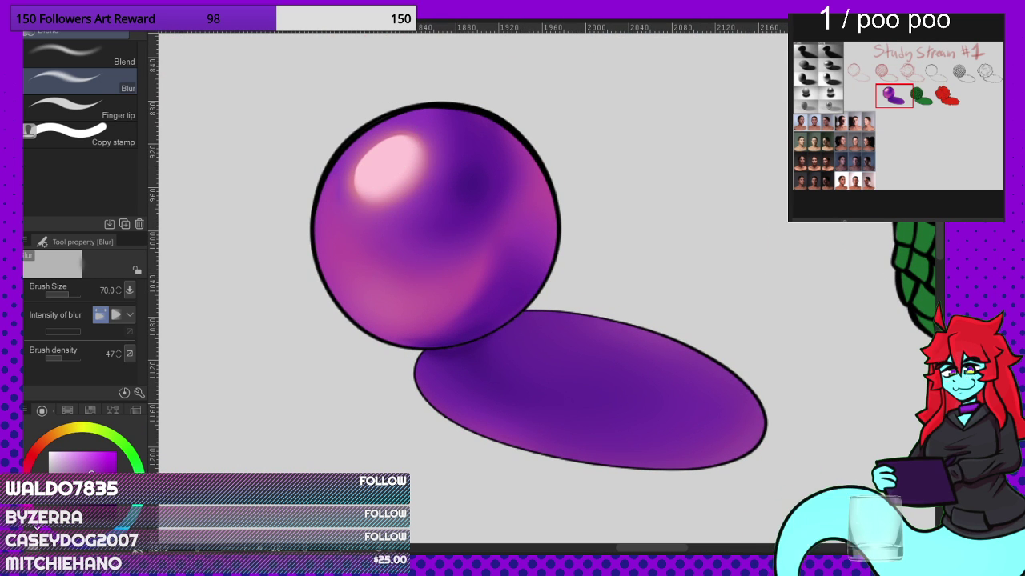
key("p")
mouse_move(330, 176)
left_mouse_down()
mouse_move(308, 214)
mouse_move(332, 290)
mouse_move(407, 337)
mouse_move(510, 301)
mouse_move(544, 233)
mouse_move(505, 111)
mouse_move(351, 113)
mouse_move(279, 204)
mouse_move(329, 166)
mouse_move(297, 231)
left_mouse_up()
mouse_move(424, 338)
left_mouse_down()
mouse_move(448, 331)
mouse_move(448, 347)
mouse_move(460, 341)
mouse_move(472, 299)
left_mouse_up()
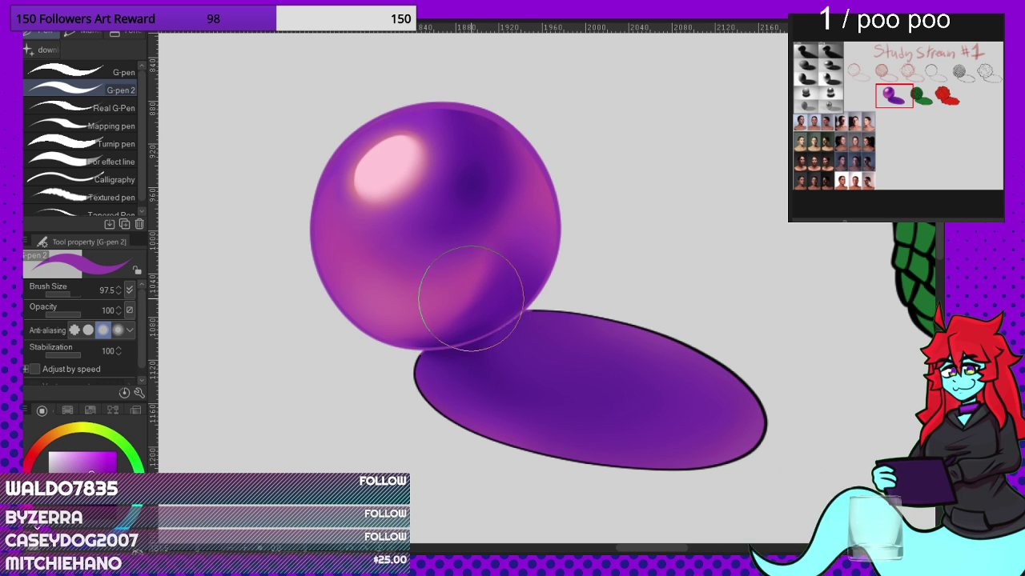
Step: Sample pinks and purples inside the sphere and use the Hard airbrush to match its upper outline to the adjacent shading
scroll(356, 180, "up", 1)
left_click(372, 280, "alt")
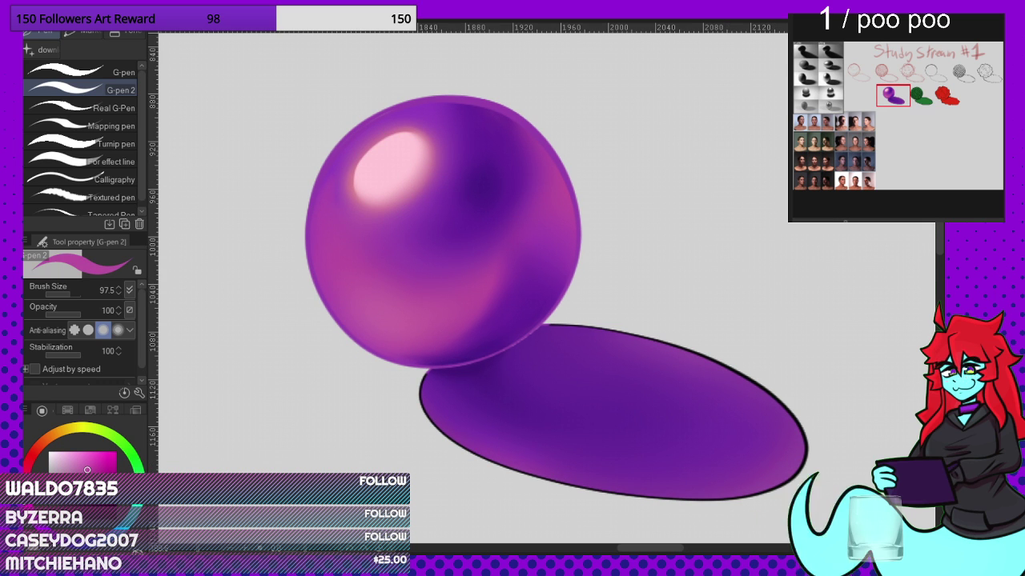
left_click(11, 134)
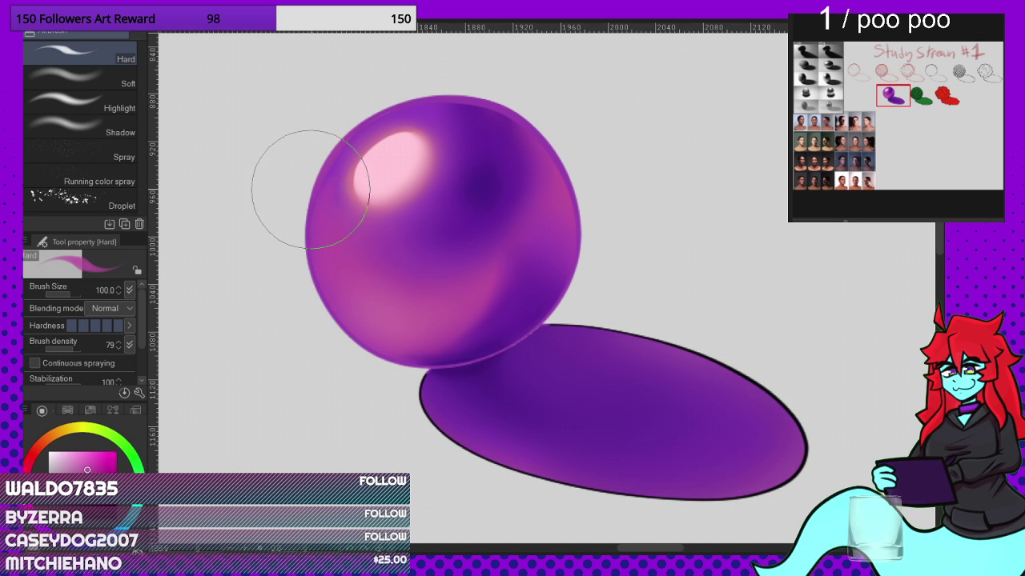
left_click(438, 111, "alt")
mouse_move(438, 111)
left_mouse_down()
mouse_move(479, 105)
mouse_move(346, 145)
mouse_move(391, 102)
mouse_move(425, 95)
mouse_move(416, 101)
mouse_move(475, 121)
mouse_move(423, 104)
mouse_move(478, 120)
mouse_move(426, 101)
mouse_move(472, 117)
mouse_move(496, 117)
mouse_move(465, 106)
mouse_move(509, 111)
mouse_move(499, 106)
mouse_move(565, 154)
mouse_move(525, 118)
mouse_move(575, 196)
mouse_move(518, 107)
mouse_move(579, 206)
left_mouse_up()
left_click(478, 120, "alt")
left_click(547, 146, "alt")
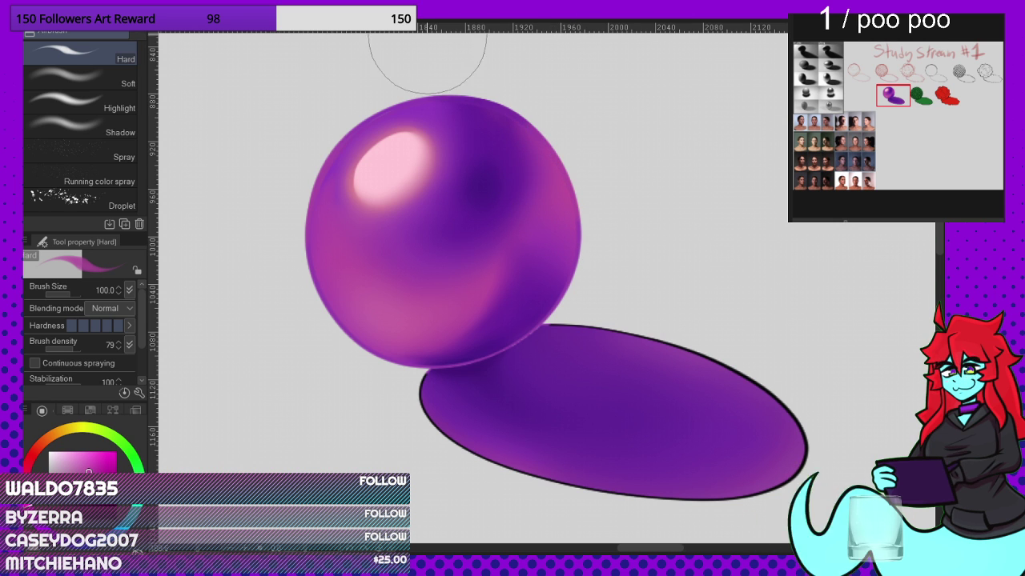
Step: Sample dark purples near the sphere's upper-right edge and airbrush them into the outline beside the dark band
scroll(432, 44, "down", 1)
scroll(481, 90, "up", 1)
scroll(535, 117, "up", 1)
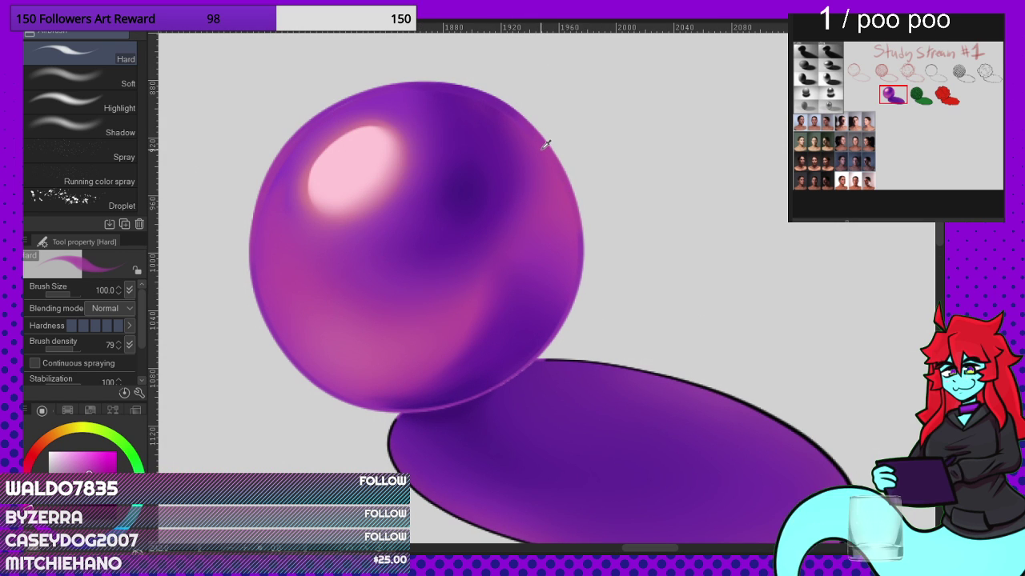
left_click(516, 120, "alt")
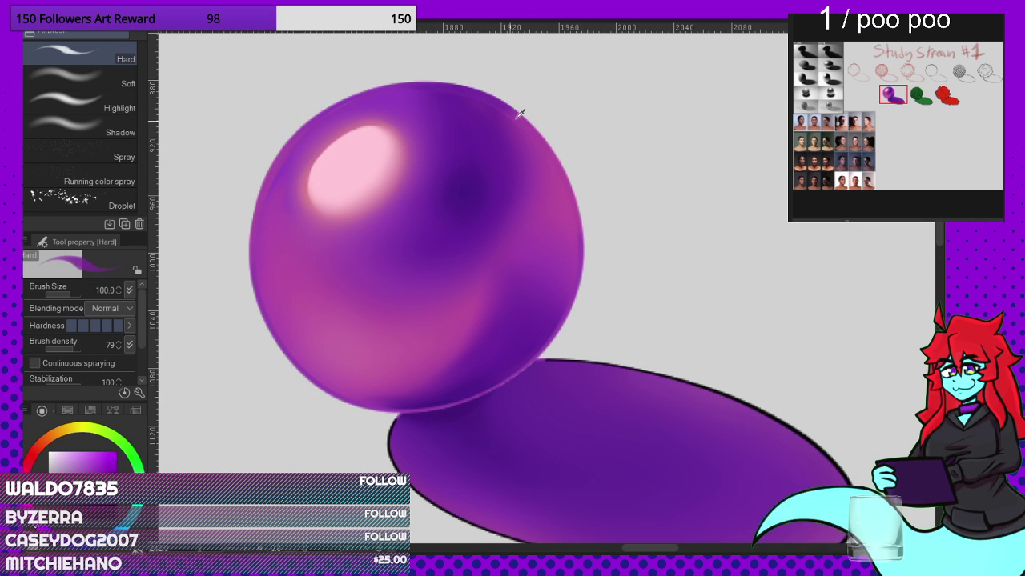
left_click(474, 92, "alt")
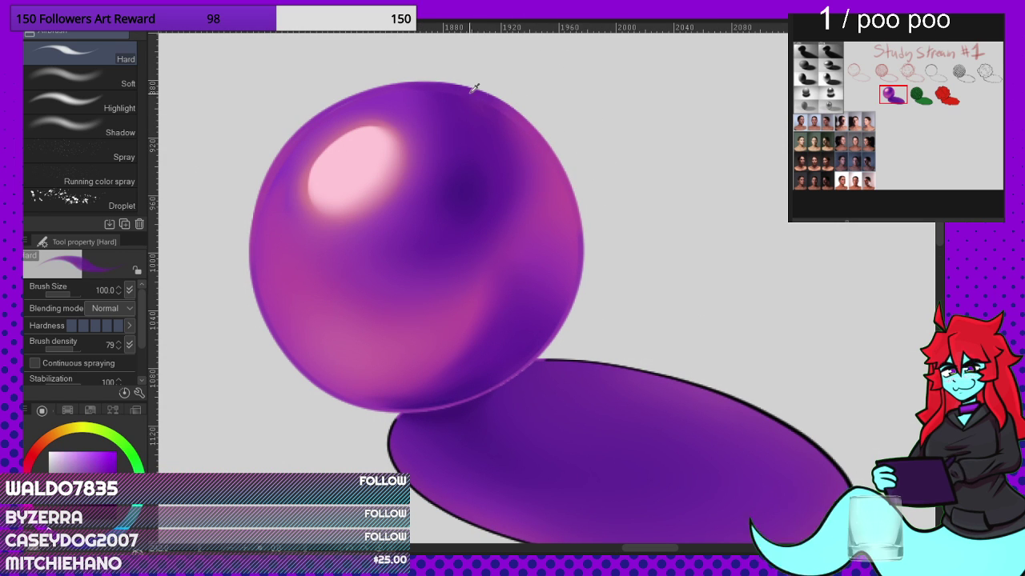
left_click(478, 112, "alt")
mouse_move(461, 96)
left_mouse_down()
mouse_move(506, 96)
mouse_move(497, 112)
mouse_move(430, 96)
mouse_move(498, 106)
mouse_move(512, 125)
mouse_move(499, 129)
mouse_move(491, 101)
mouse_move(505, 156)
left_mouse_up()
left_click_drag(504, 155, 510, 120)
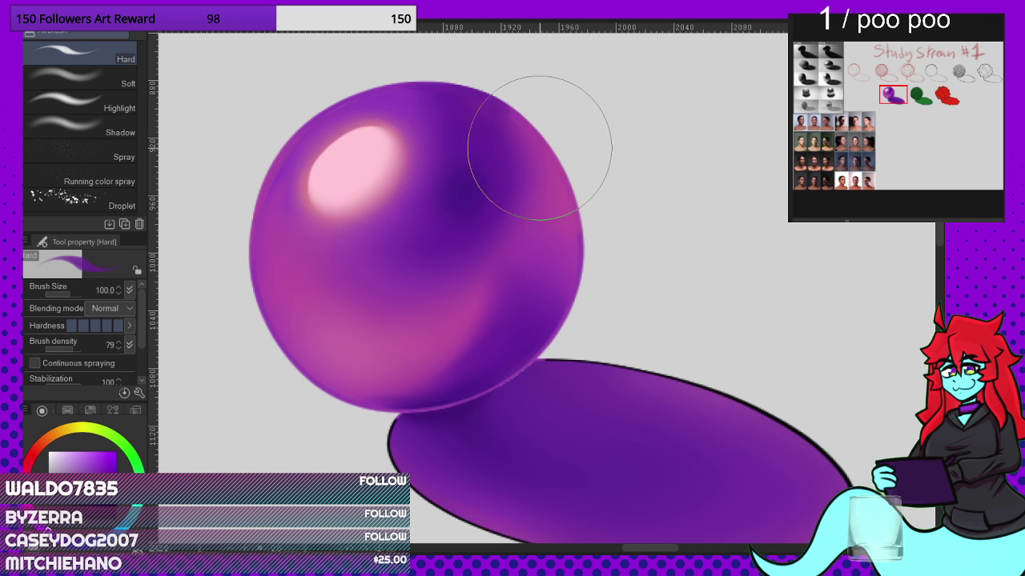
Step: Airbrush an intermediate purple along the upper-right outline where the dark band meets the pink reflected light
scroll(539, 148, "down", 2)
scroll(534, 163, "up", 4)
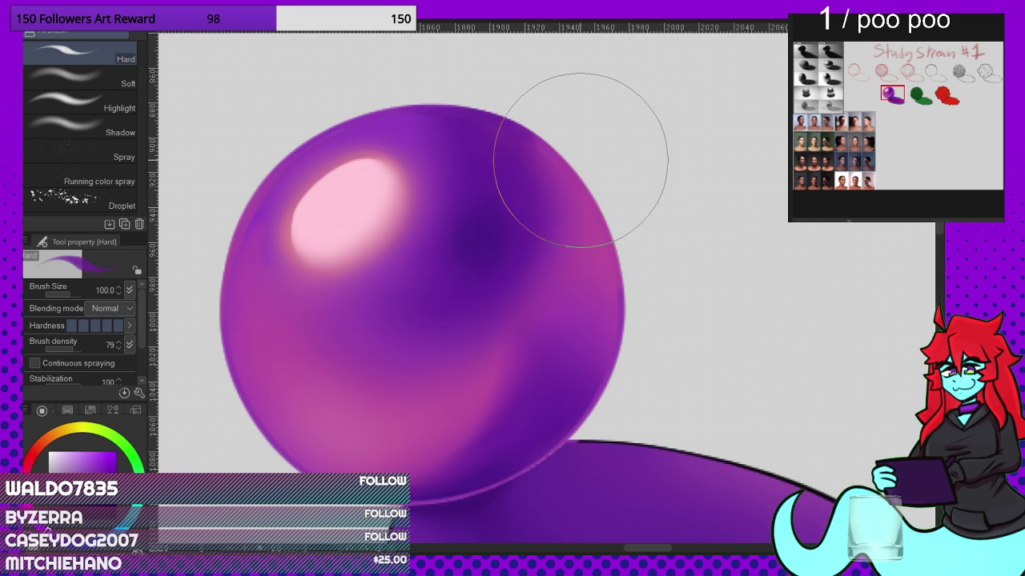
scroll(570, 160, "up", 1)
left_click(532, 165, "alt")
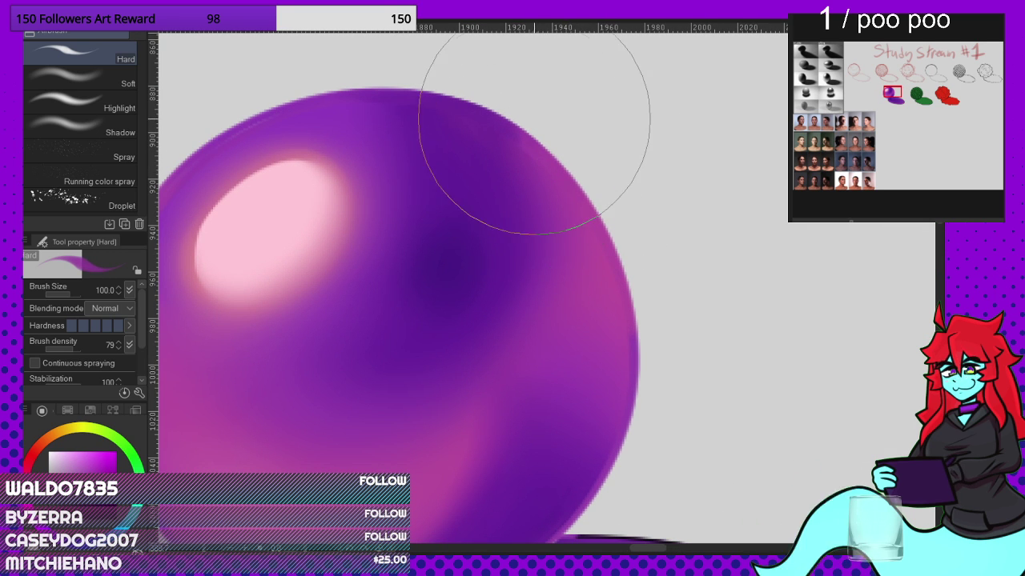
mouse_move(534, 121)
left_mouse_down()
mouse_move(537, 107)
mouse_move(513, 131)
mouse_move(507, 124)
mouse_move(524, 166)
left_mouse_up()
left_click(500, 132, "alt")
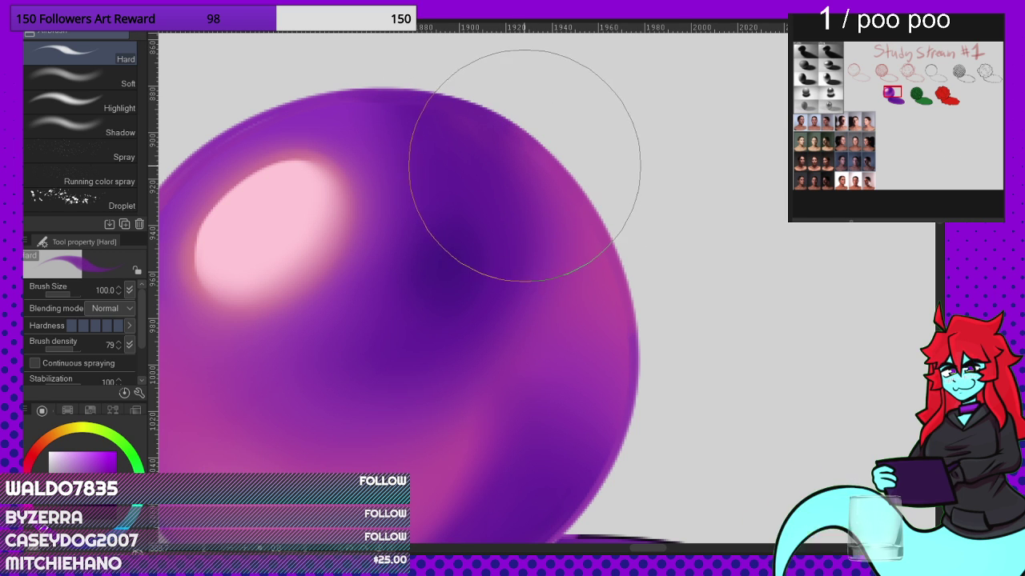
Step: Sample the magenta beside the sphere's right edge and blend the outline there into the reflected light
scroll(575, 212, "down", 2)
scroll(589, 264, "up", 2)
left_click(570, 253, "alt")
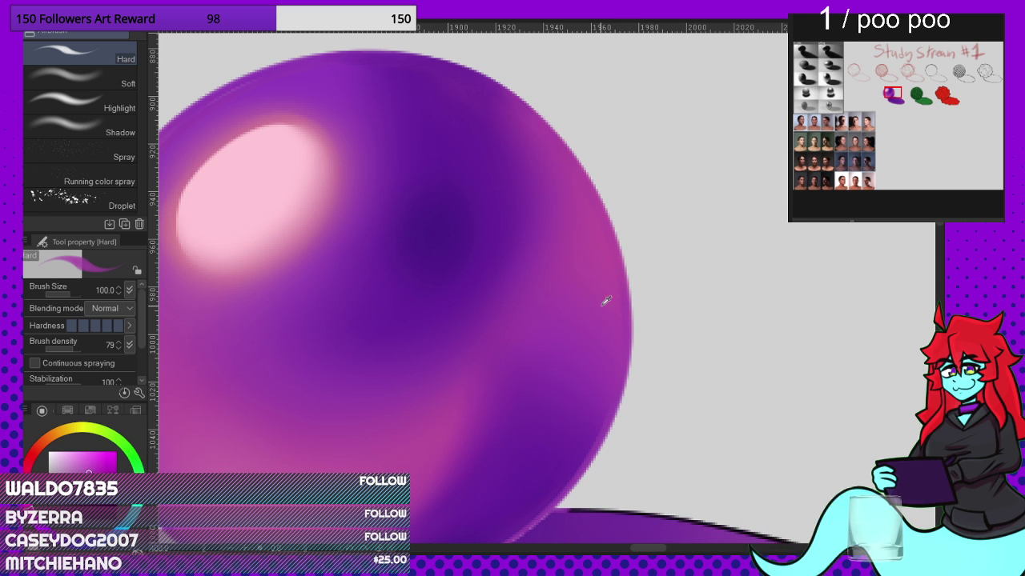
scroll(629, 370, "down", 5)
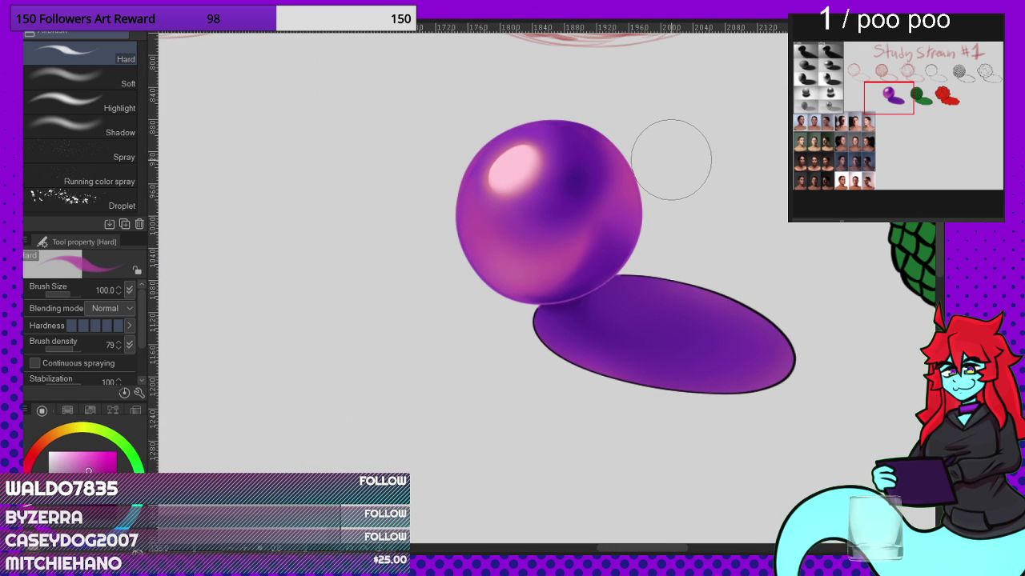
Step: Sample the adjacent purples and magenta and airbrush them along the sphere's left and lower-left outline
scroll(521, 187, "up", 3)
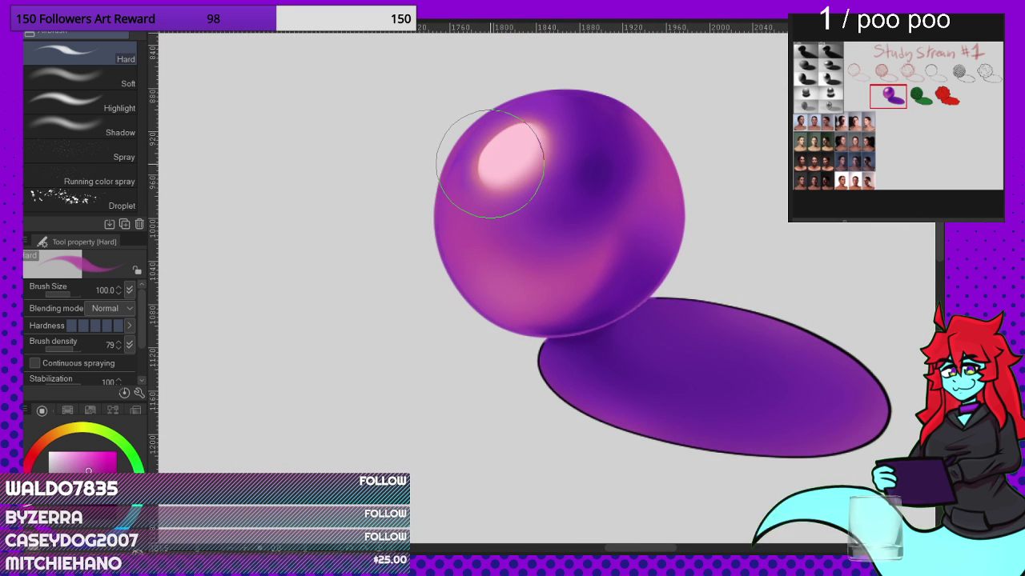
scroll(531, 200, "up", 3)
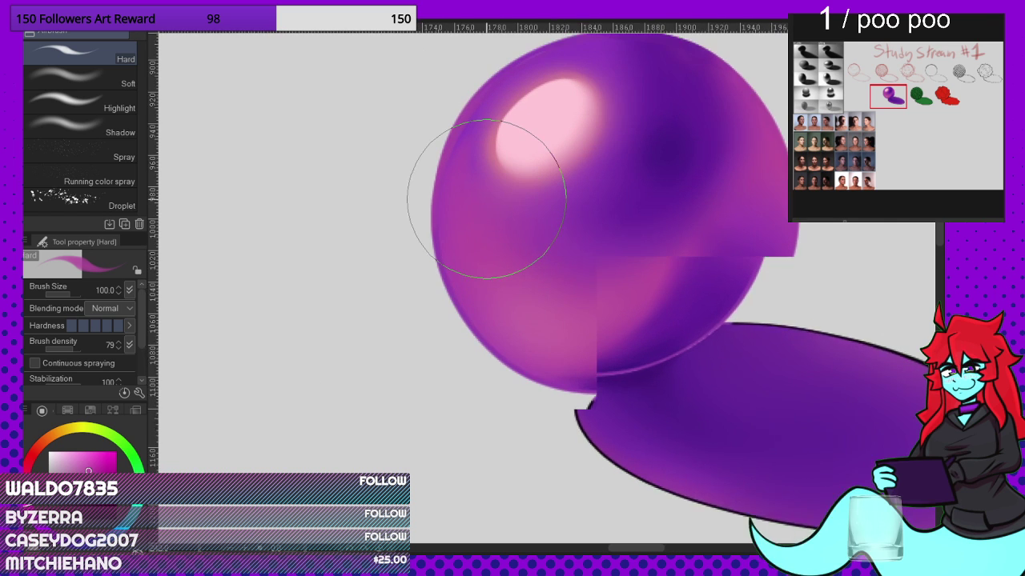
scroll(506, 260, "down", 2)
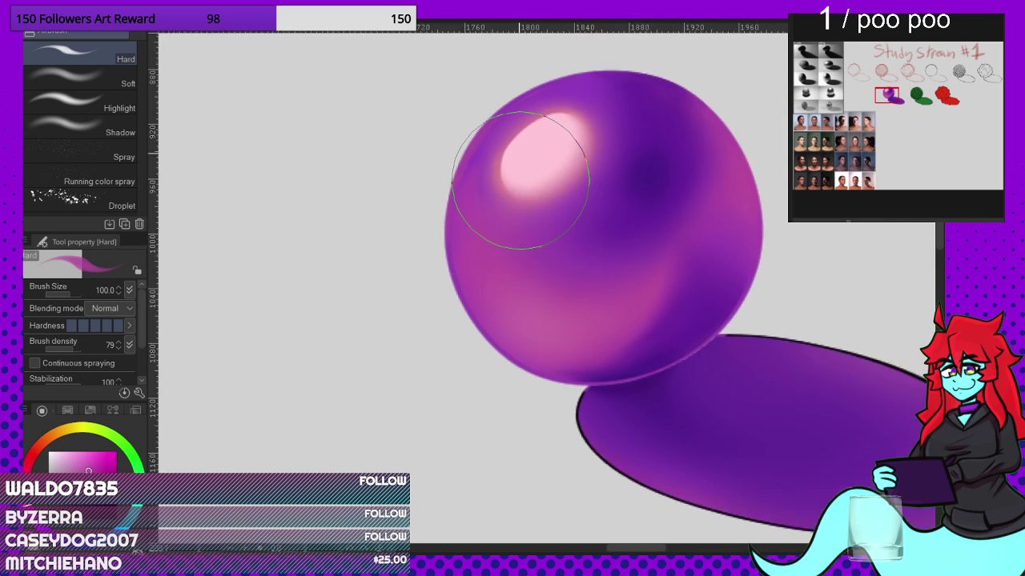
scroll(504, 187, "up", 3)
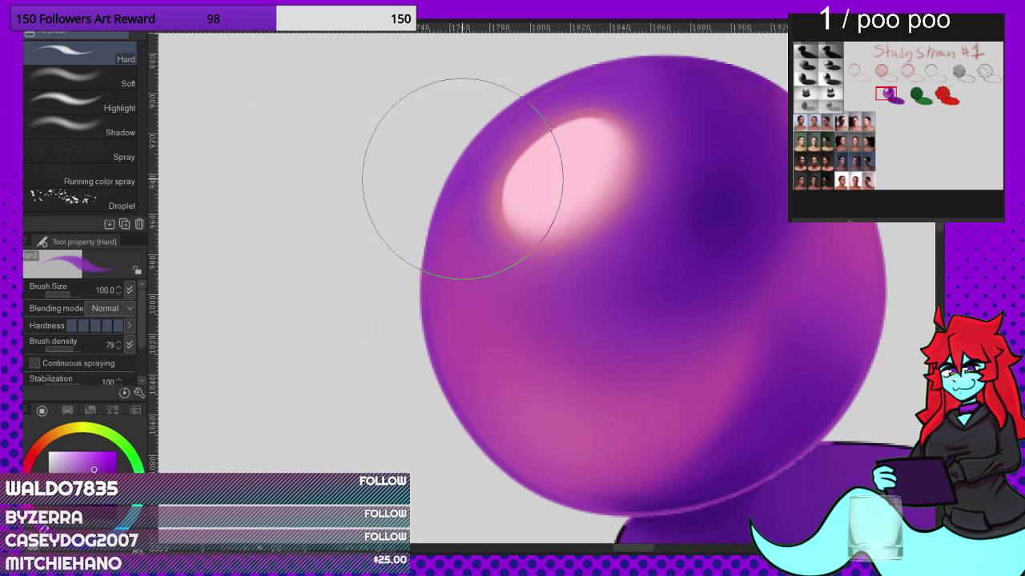
left_click(448, 254, "alt")
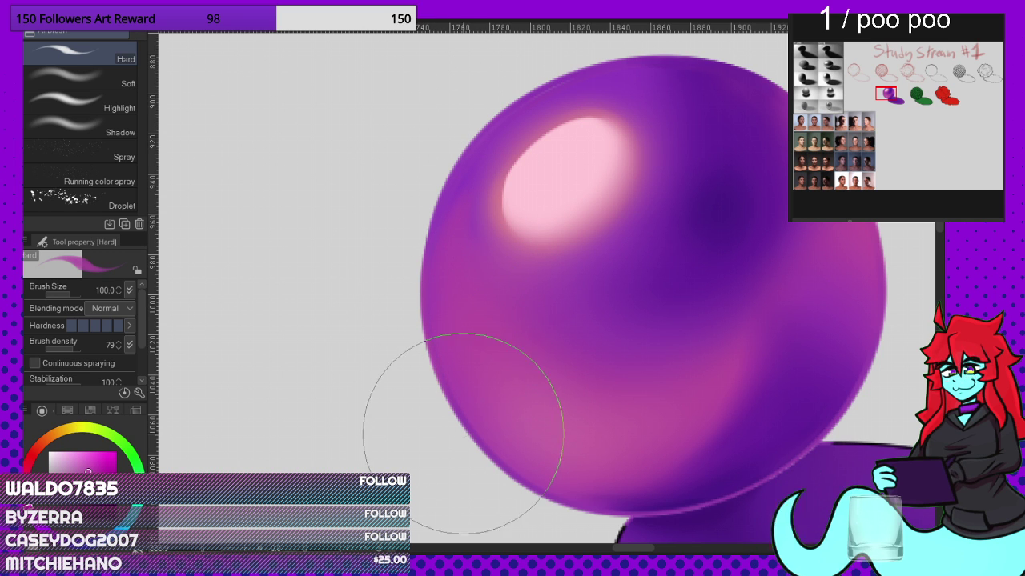
scroll(423, 327, "down", 1)
left_click_drag(496, 436, 487, 344)
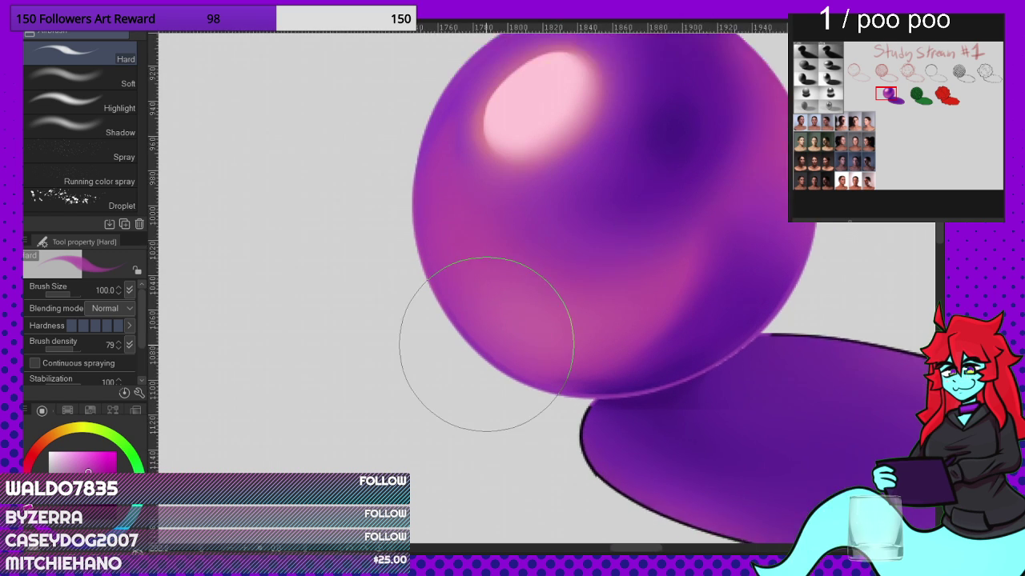
Step: Sample pinks and purples inside the sphere's lower edge and airbrush them along the bottom outline towards the cast shadow
scroll(480, 346, "up", 2)
left_click(466, 309, "alt")
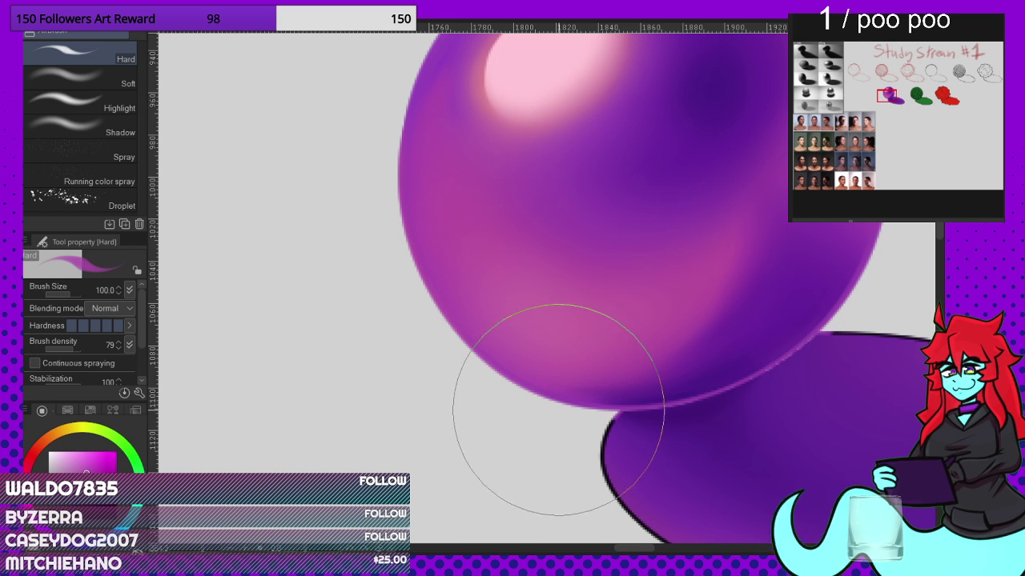
scroll(473, 228, "down", 3)
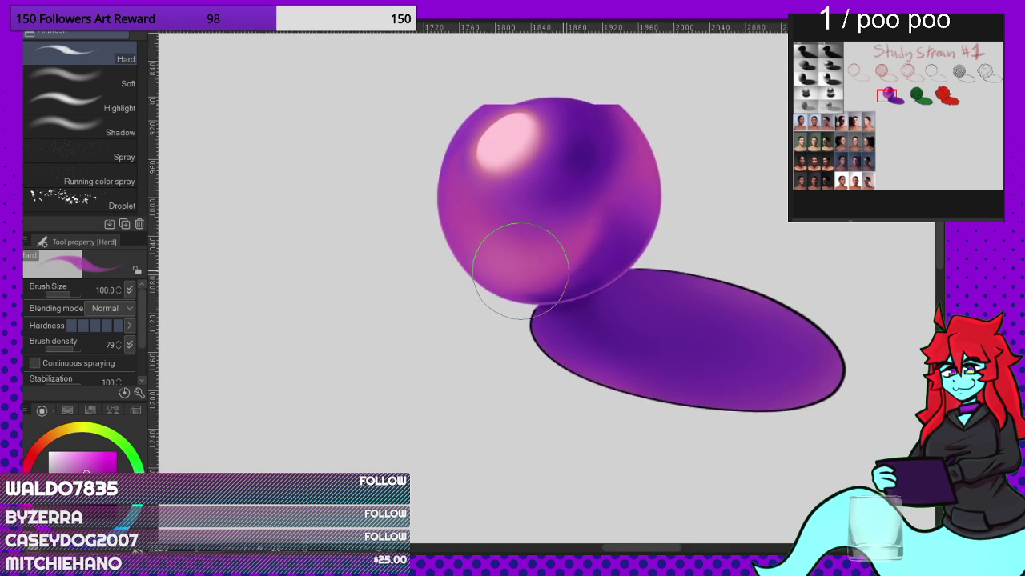
scroll(520, 282, "up", 3)
left_click(478, 304, "alt")
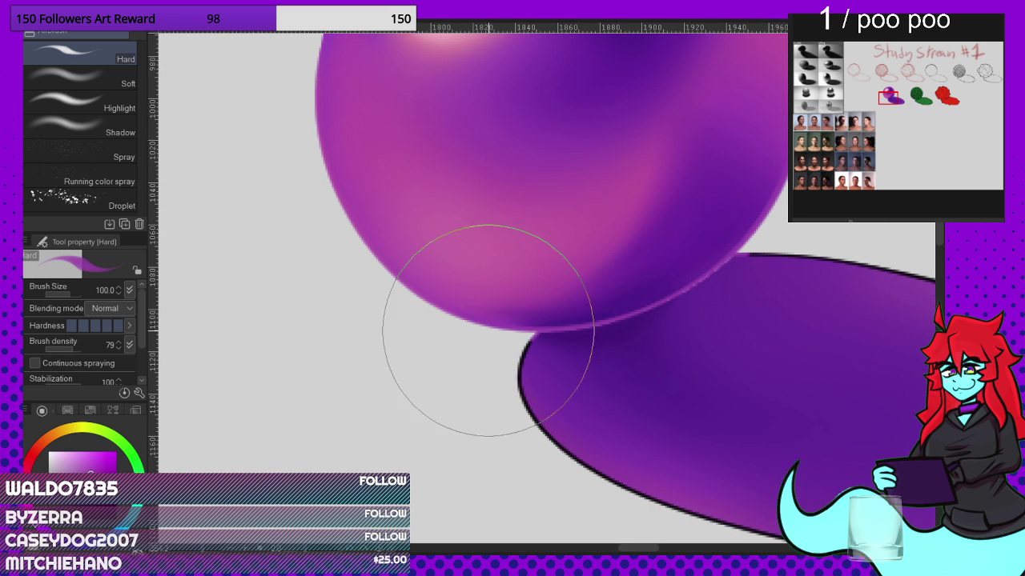
left_click(542, 319, "alt")
mouse_move(495, 317)
left_mouse_down()
mouse_move(572, 329)
mouse_move(693, 263)
left_mouse_up()
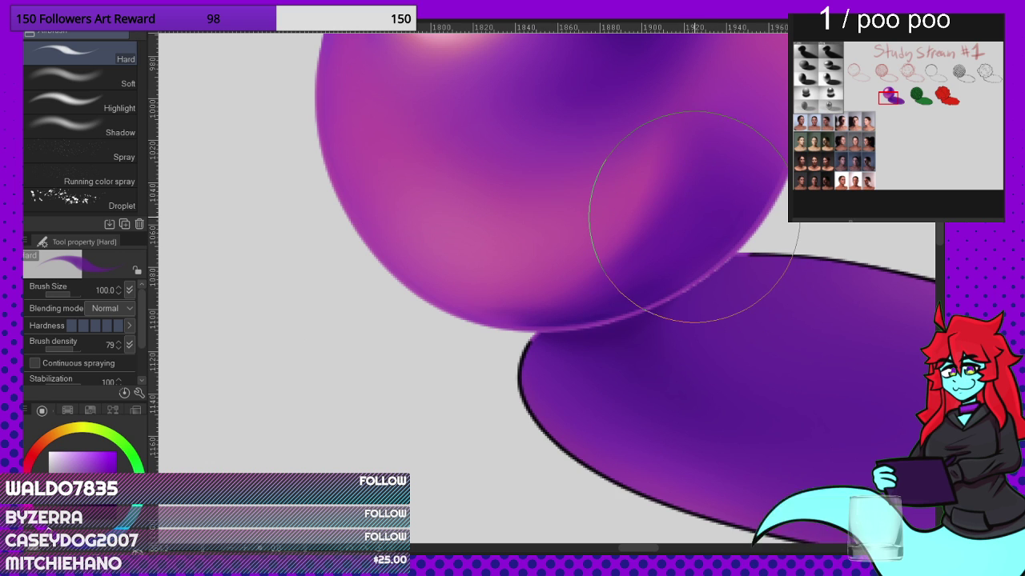
Step: Pick a dark purple from the contact area and tint the tip of the shadow's black outline where it meets the sphere
scroll(664, 228, "up", 4)
scroll(663, 318, "down", 5)
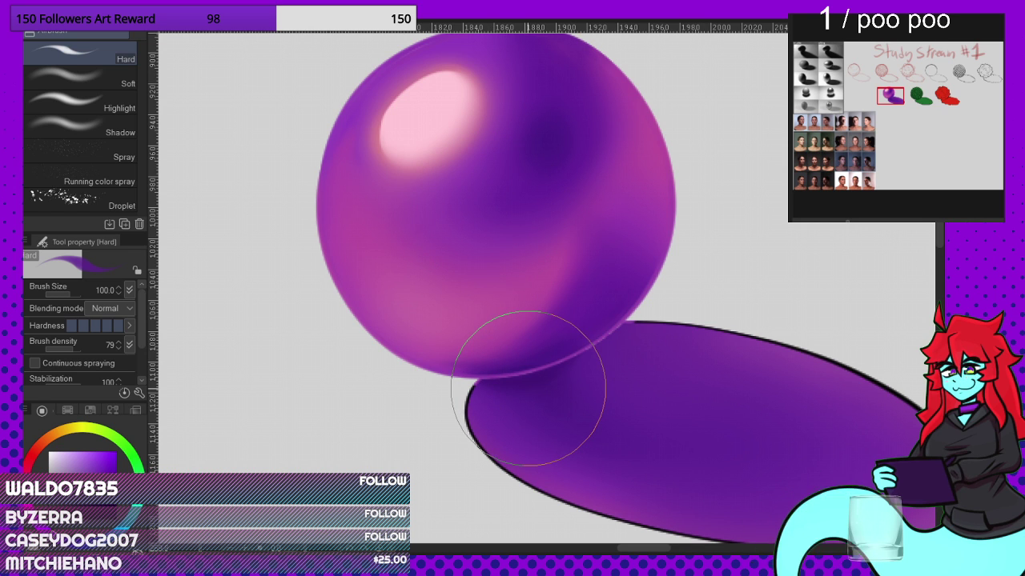
key("p")
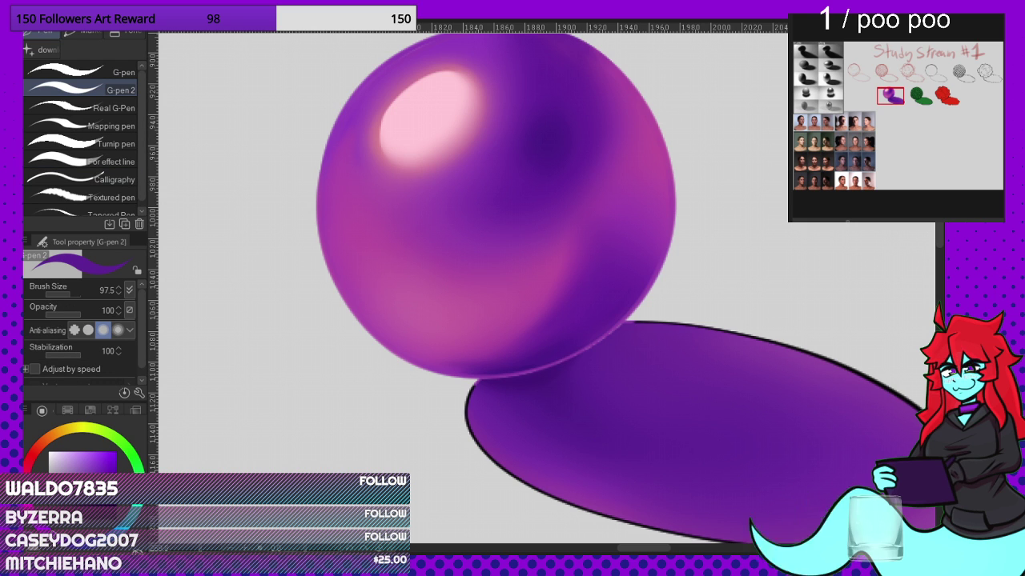
scroll(526, 398, "up", 5)
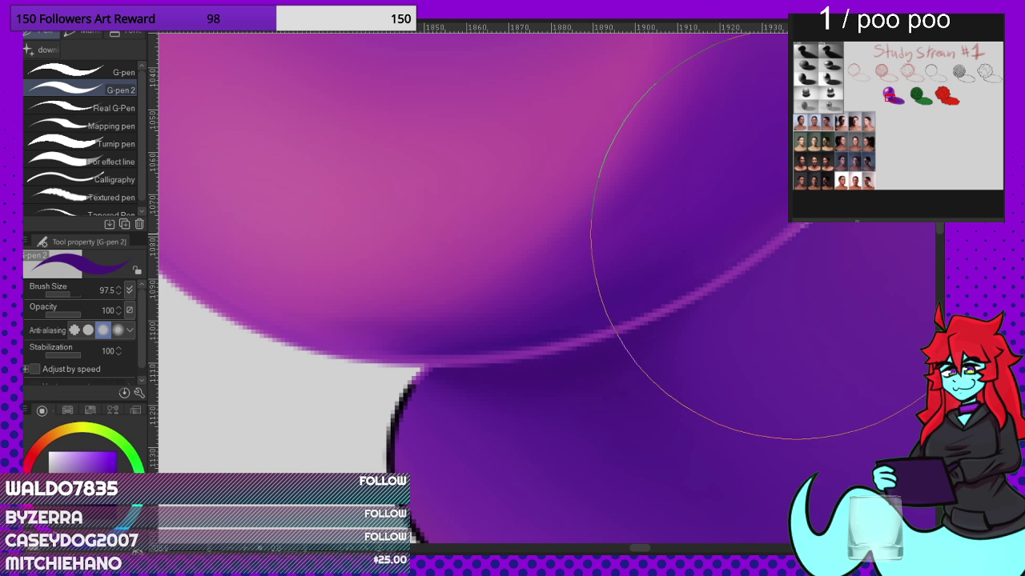
scroll(434, 377, "down", 3)
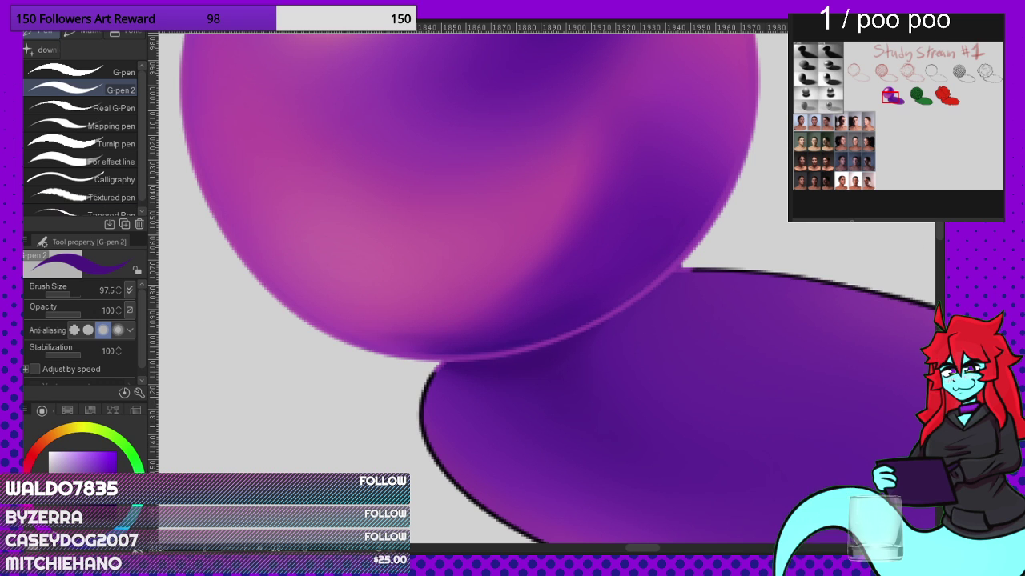
key("m")
scroll(476, 382, "up", 6)
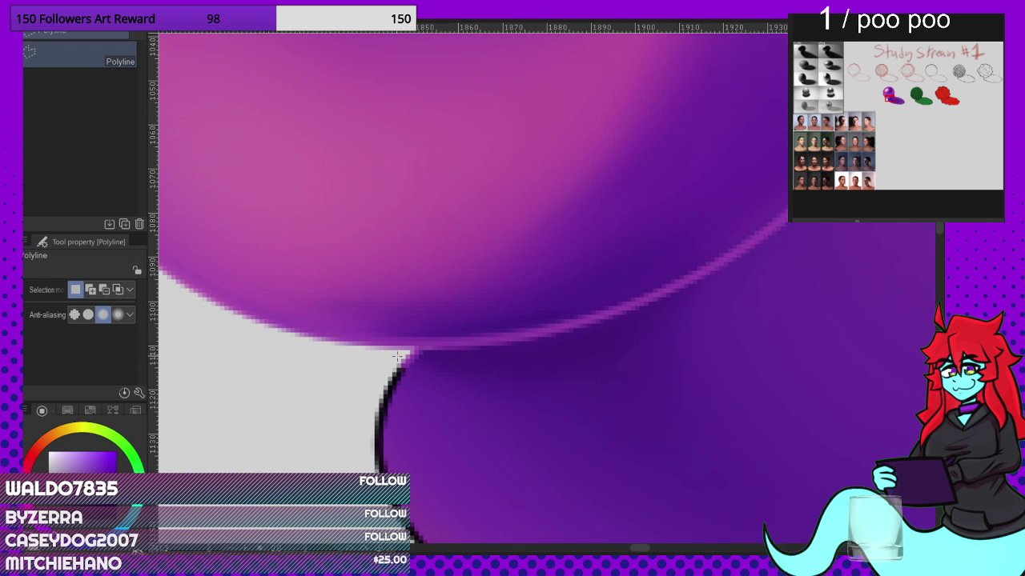
key("b")
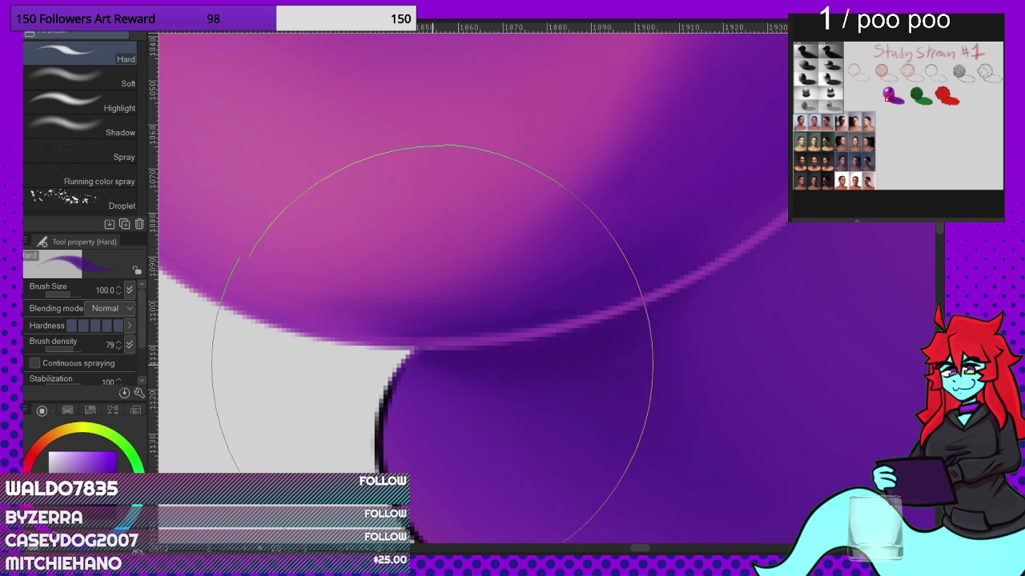
scroll(606, 268, "down", 3)
scroll(804, 205, "up", 2)
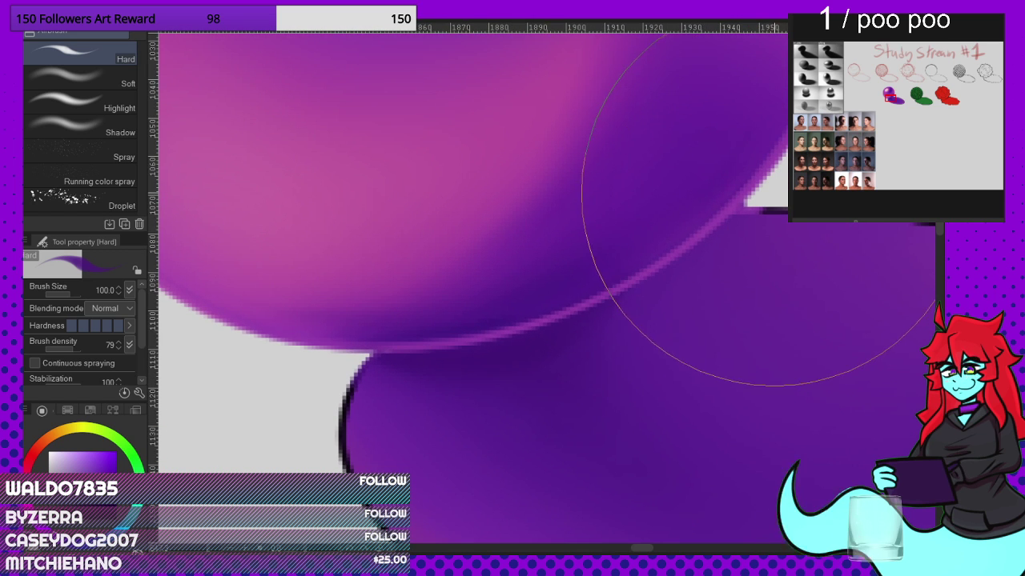
Step: Reduce the Hard airbrush to size 20 and recolour the left part of the cast shadow's outline dark purple
key("bracketleft")
key("bracketleft")
key("bracketleft")
key("bracketleft")
key("bracketleft")
key("bracketleft")
key("bracketleft")
key("bracketleft")
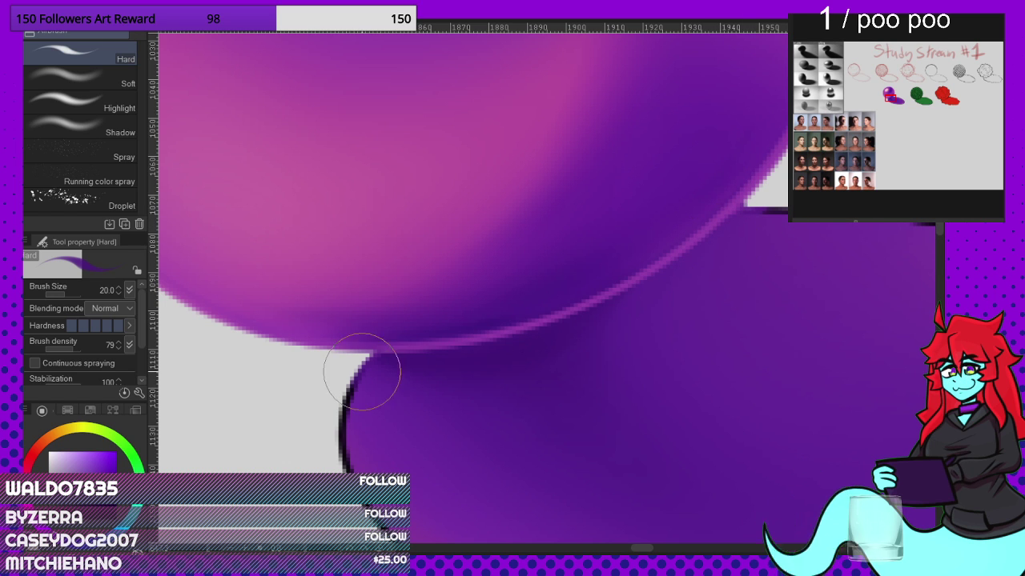
scroll(343, 456, "down", 5)
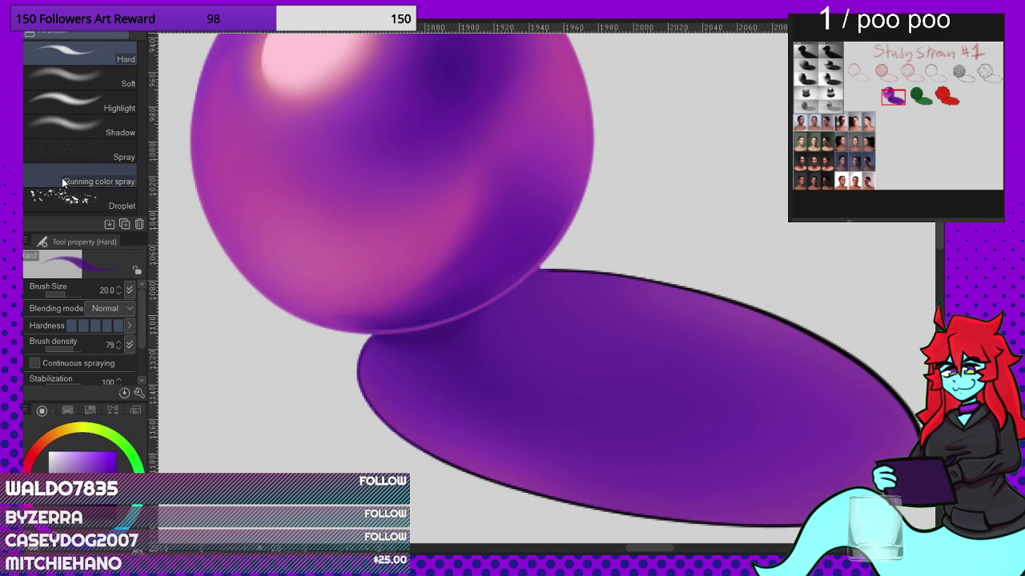
Step: Recolour the remaining black outline around the cast shadow dark purple with G-pen 2
key("p")
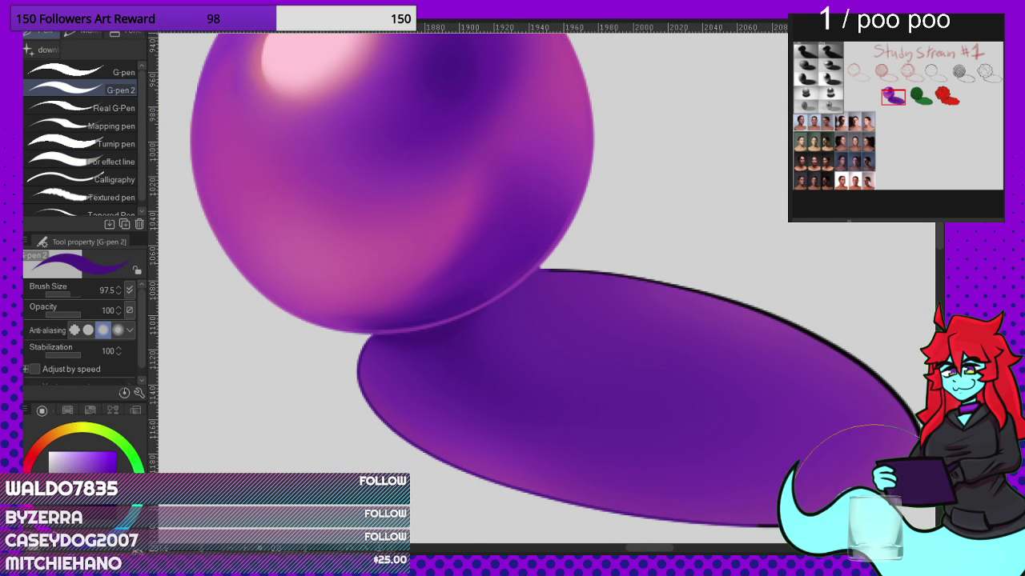
scroll(624, 288, "up", 3)
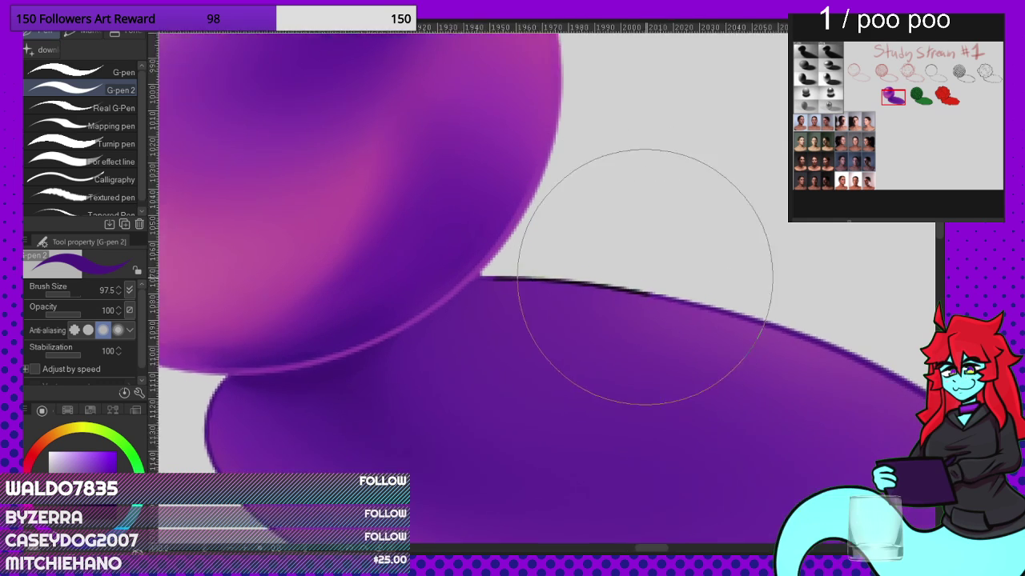
scroll(424, 278, "down", 8)
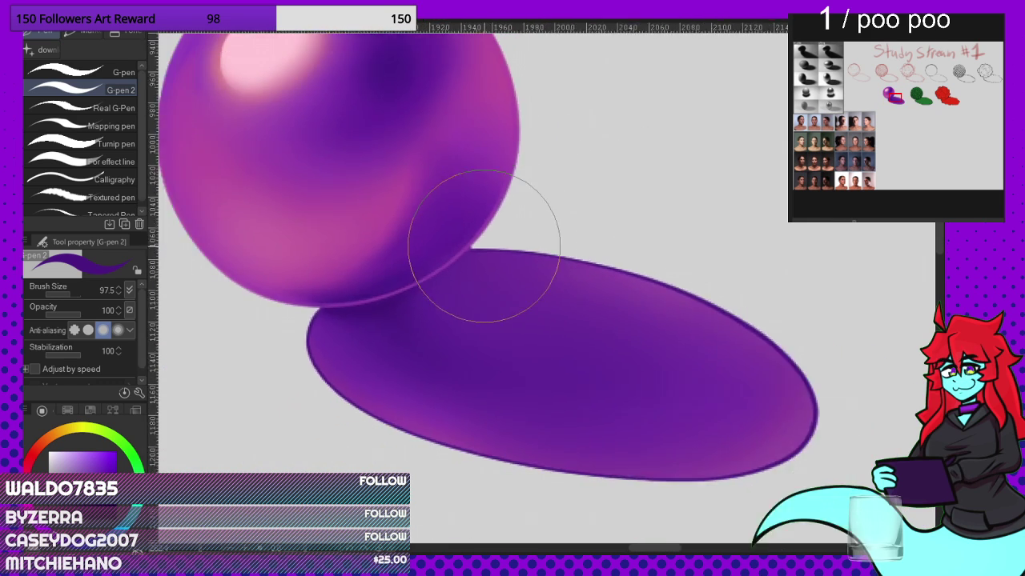
Step: Examine the purple sphere and its shadow from a distance, comparing them with the sketches and the green and red spheres
scroll(410, 240, "up", 1)
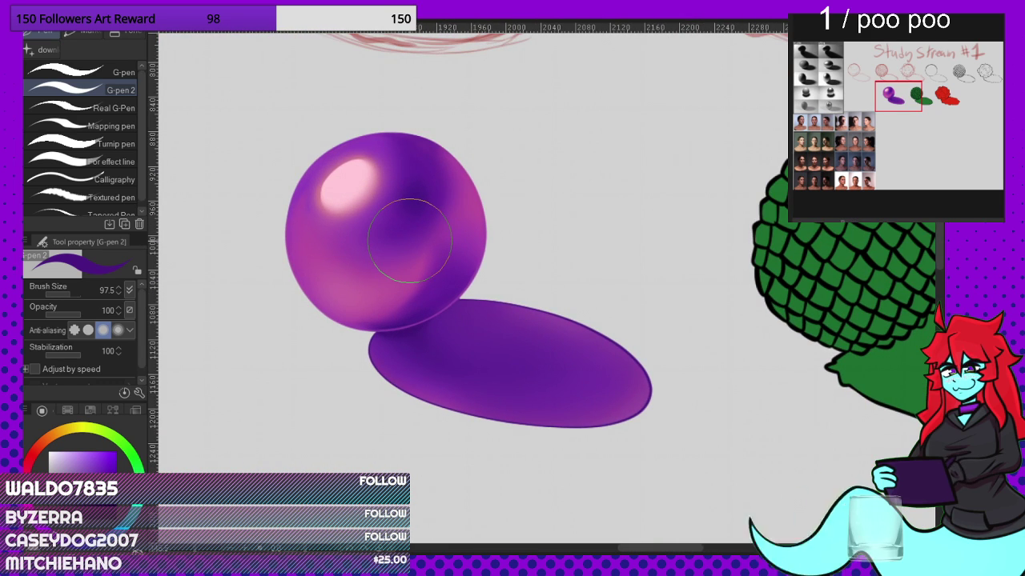
scroll(410, 240, "down", 4)
scroll(427, 315, "up", 3)
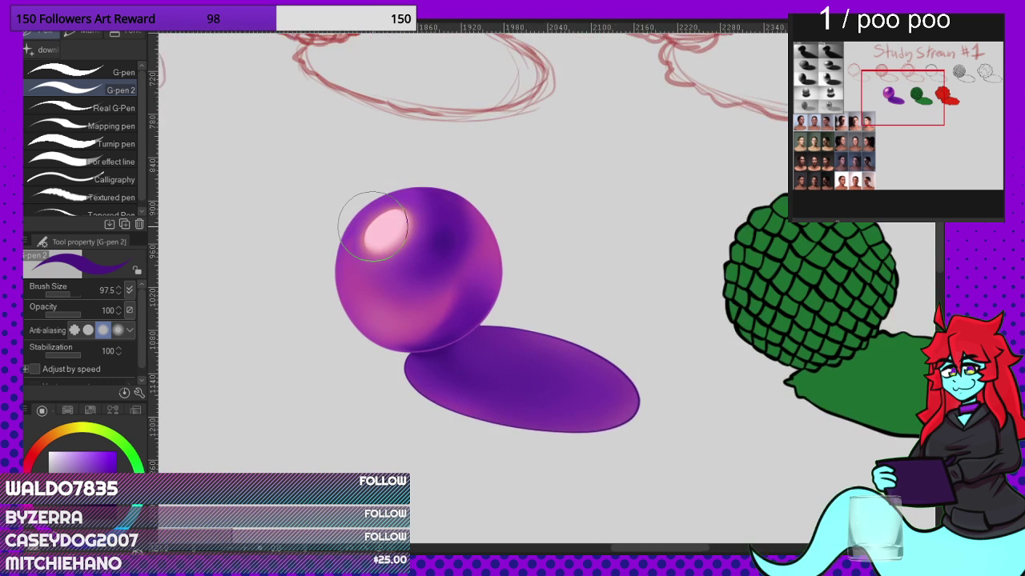
scroll(347, 338, "down", 1)
scroll(345, 360, "up", 2)
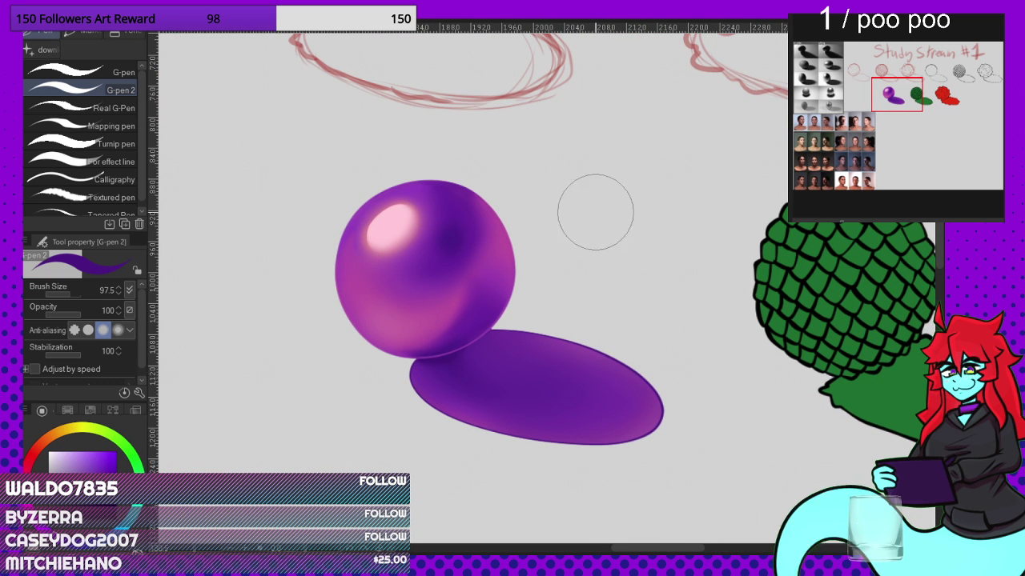
scroll(612, 202, "down", 3)
scroll(613, 201, "up", 3)
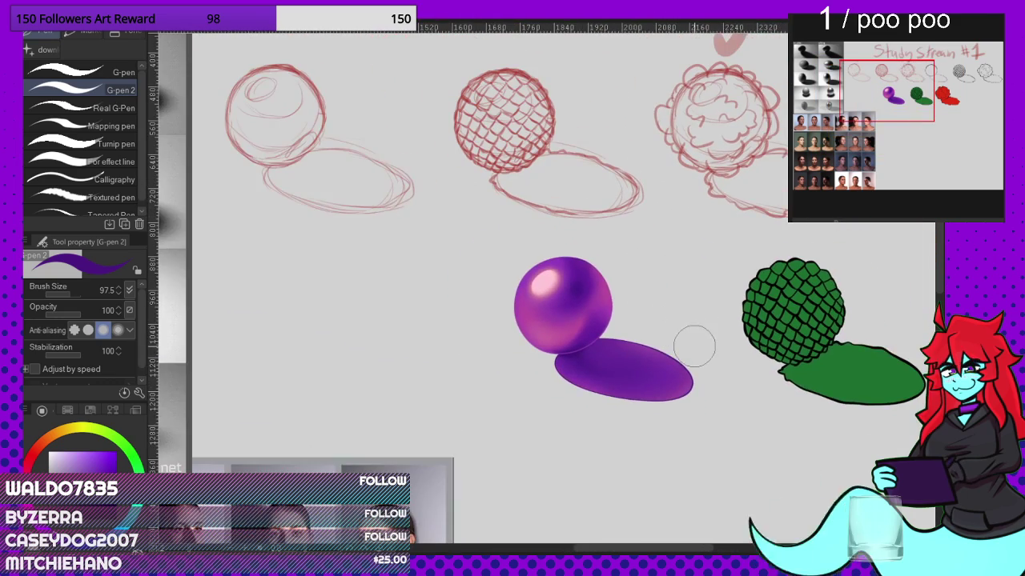
scroll(688, 341, "up", 3)
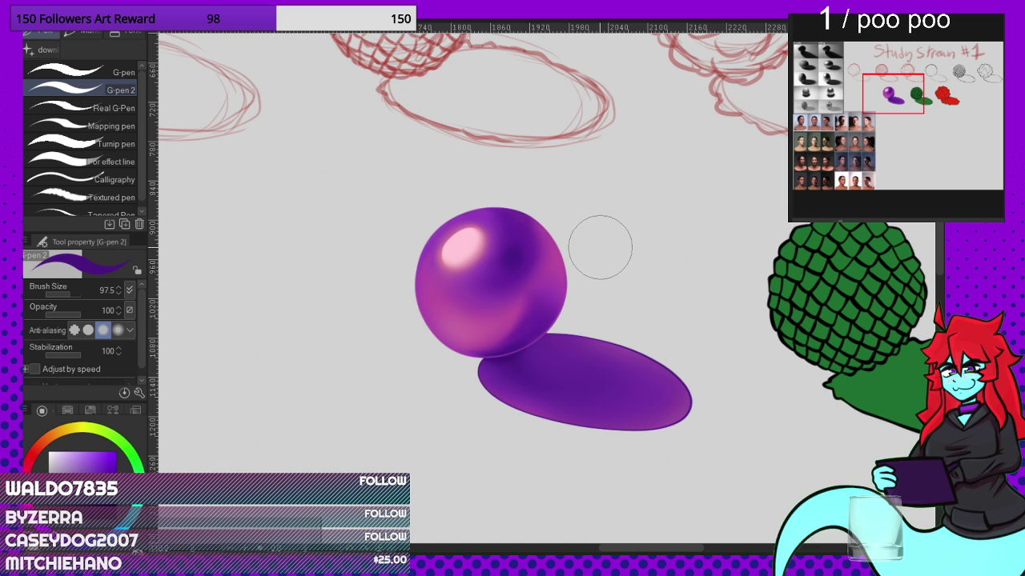
scroll(512, 209, "down", 4)
scroll(680, 192, "up", 1)
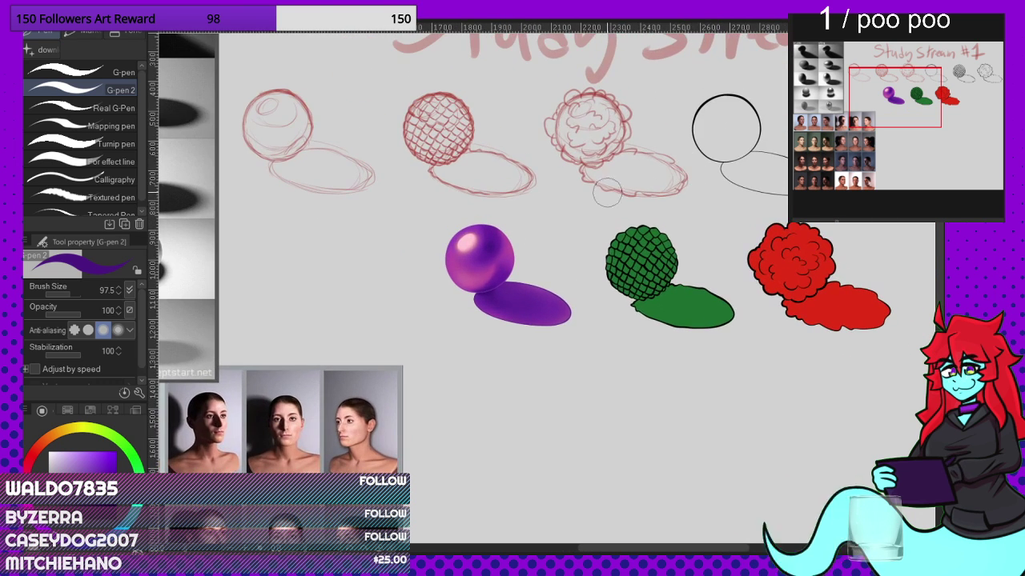
scroll(616, 196, "down", 1)
scroll(780, 270, "up", 1)
scroll(782, 271, "up", 4)
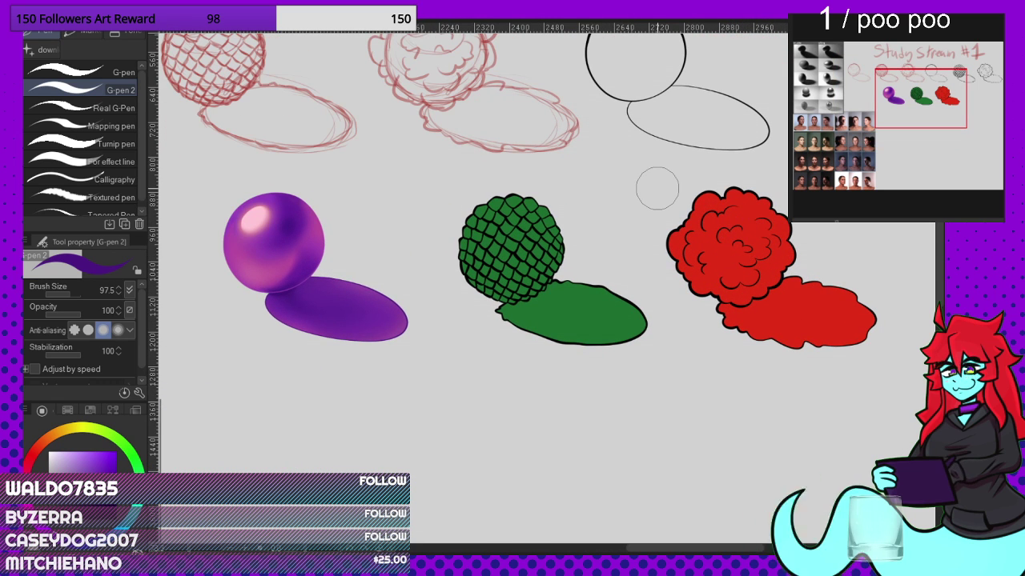
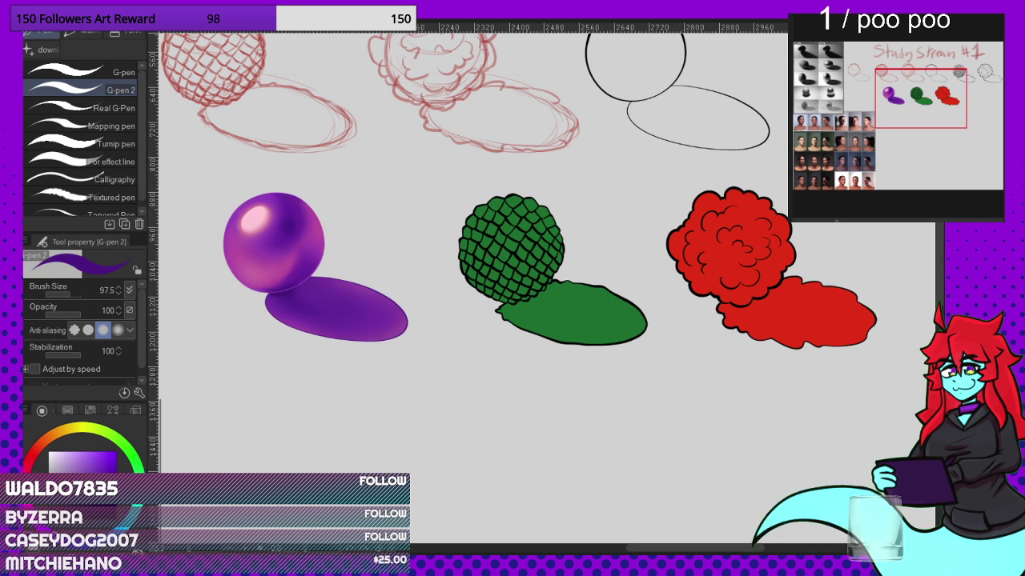
Step: Pick a dark green and block in a core-shadow patch and a lower-right shading band on the scaly sphere with G-pen 2
scroll(433, 142, "up", 4)
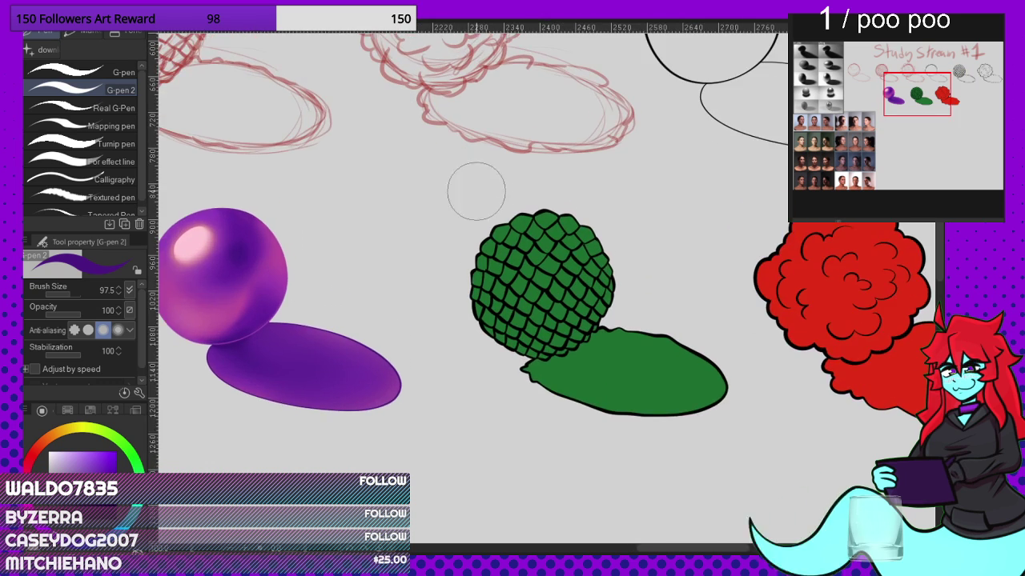
scroll(532, 247, "down", 4)
scroll(353, 293, "up", 2)
scroll(423, 319, "up", 2)
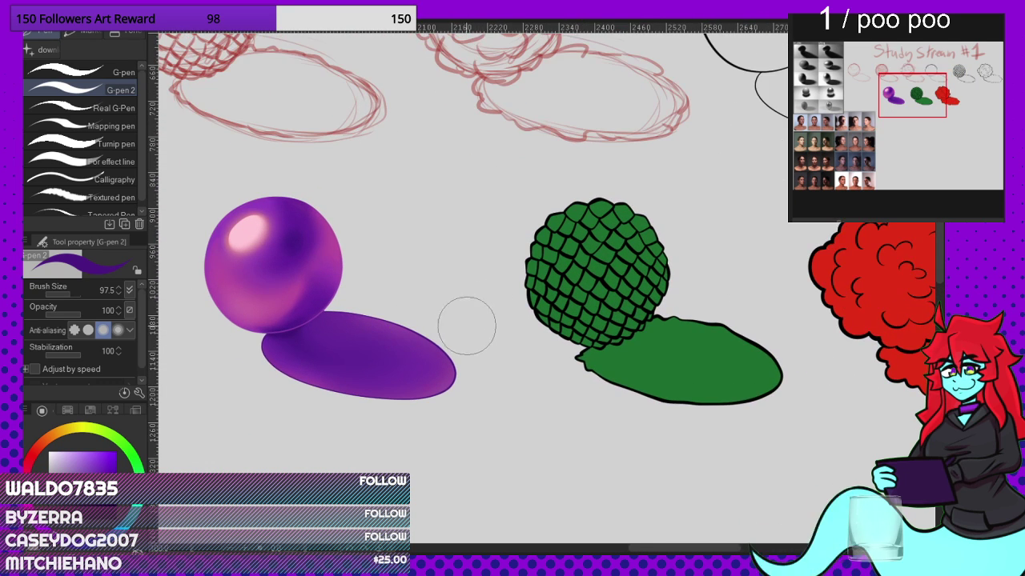
left_click(695, 360, "alt")
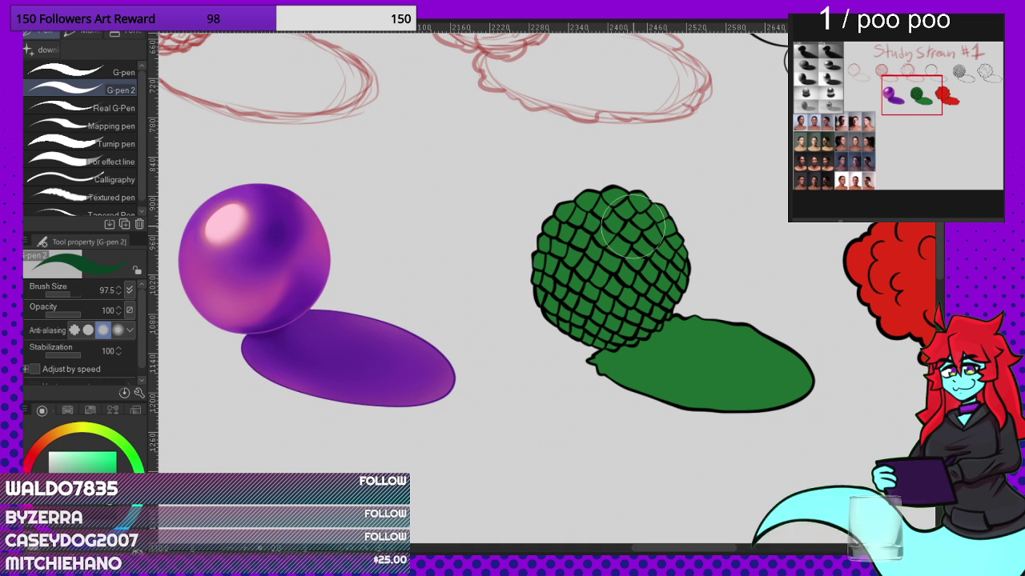
mouse_move(636, 216)
left_mouse_down()
mouse_move(621, 248)
mouse_move(632, 240)
left_mouse_up()
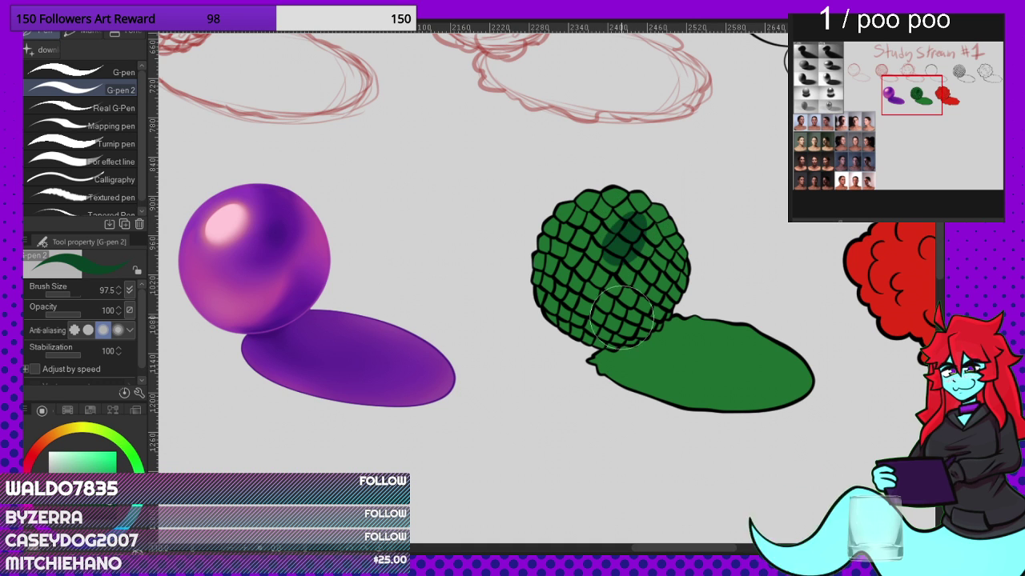
mouse_move(634, 335)
left_mouse_down()
mouse_move(670, 278)
mouse_move(653, 314)
mouse_move(657, 261)
mouse_move(645, 307)
mouse_move(651, 279)
mouse_move(615, 323)
mouse_move(668, 267)
mouse_move(651, 287)
left_mouse_up()
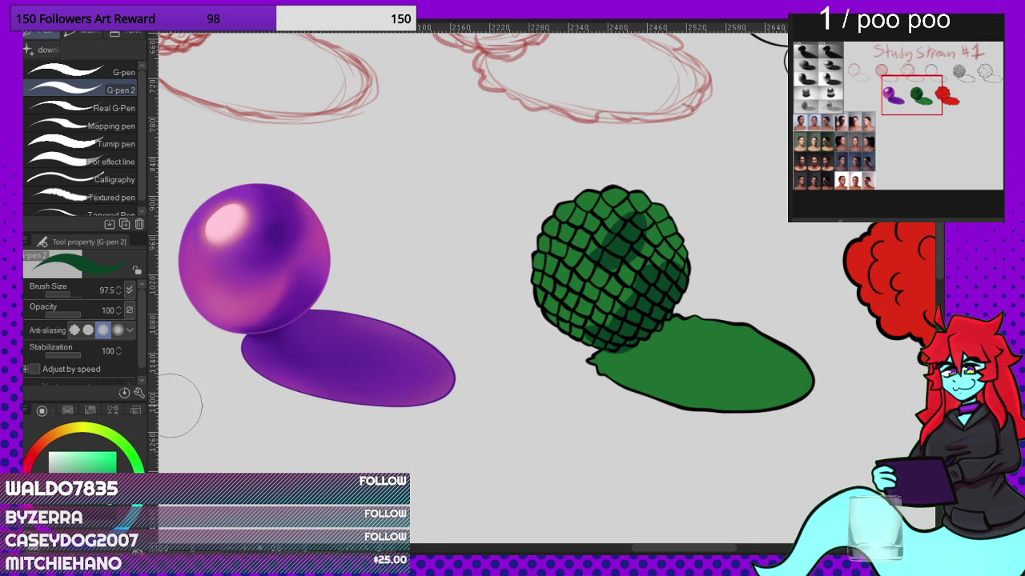
Step: Paint bright green light areas and a layered yellow-green highlight at the upper left of the scaly sphere with G-pen 2
left_click(101, 466)
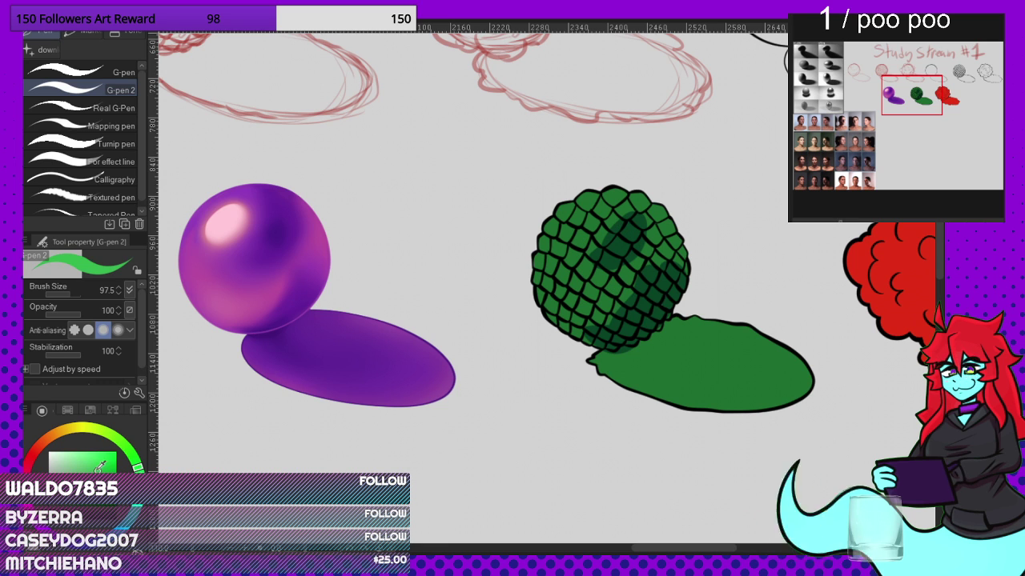
mouse_move(548, 302)
left_mouse_down()
mouse_move(616, 276)
mouse_move(661, 242)
mouse_move(662, 229)
mouse_move(657, 247)
left_mouse_up()
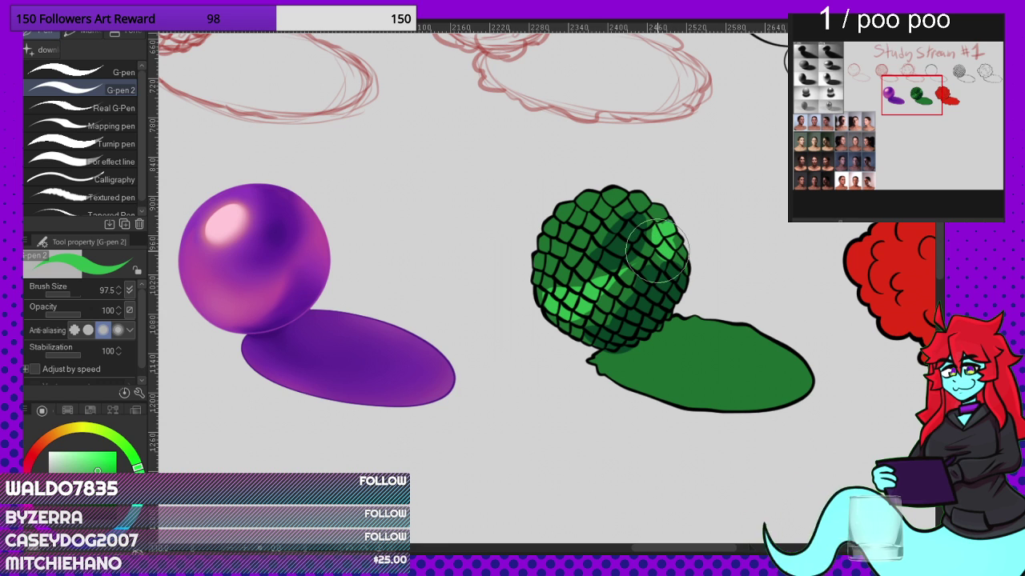
mouse_move(594, 232)
left_mouse_down()
mouse_move(562, 245)
mouse_move(588, 216)
mouse_move(583, 237)
mouse_move(602, 205)
mouse_move(600, 223)
mouse_move(573, 251)
mouse_move(600, 206)
left_mouse_up()
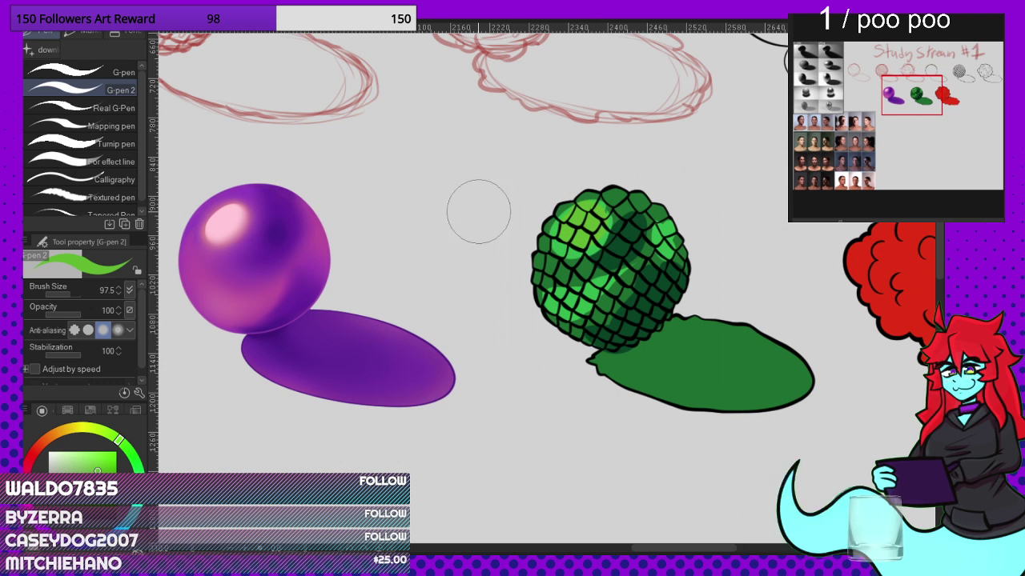
left_click(102, 452)
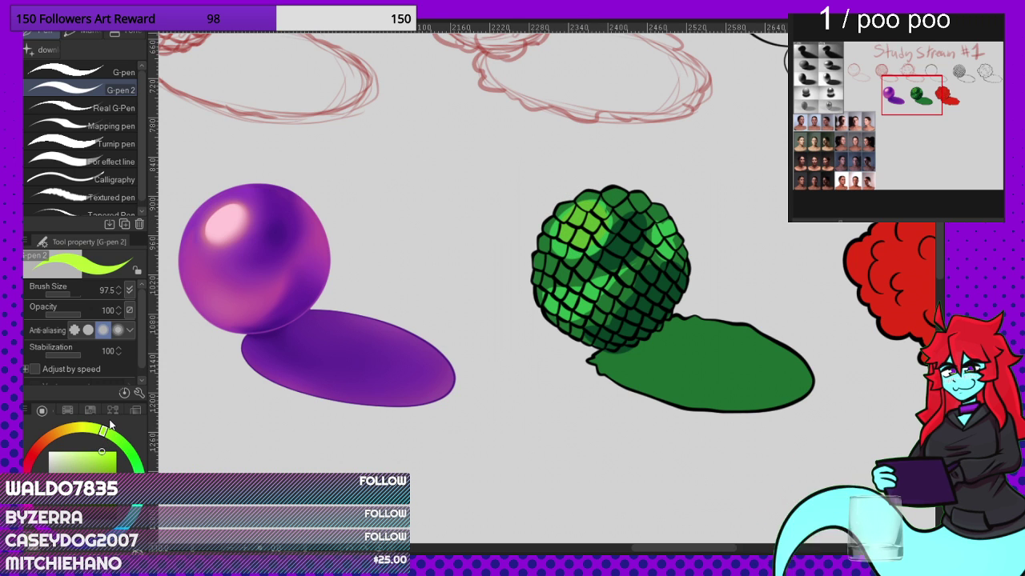
left_click_drag(582, 224, 583, 222)
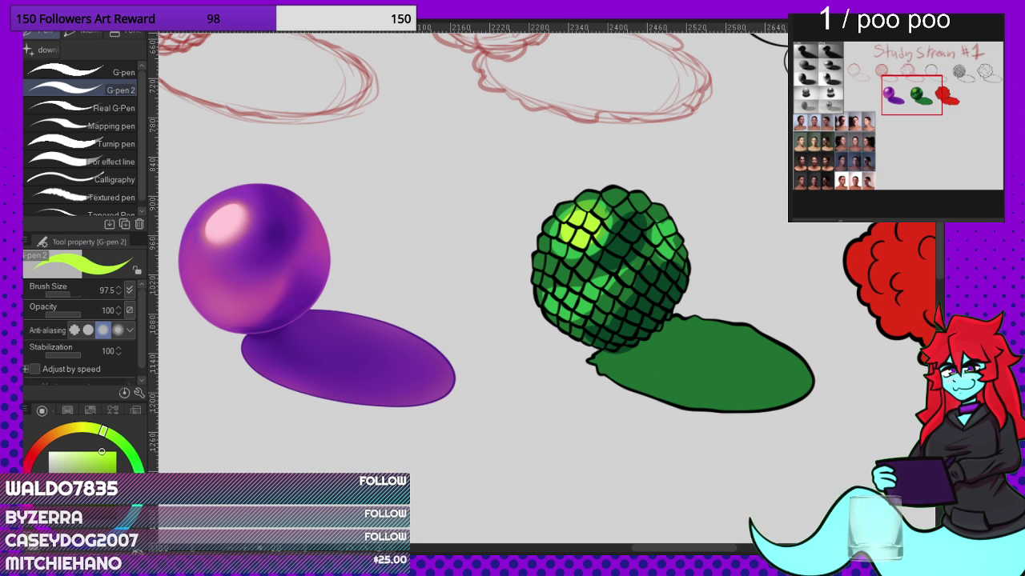
Step: Soften the edges between the shadow, light and highlight patches across the scaly sphere with the Blur tool at size 70
key("j")
scroll(650, 292, "up", 1)
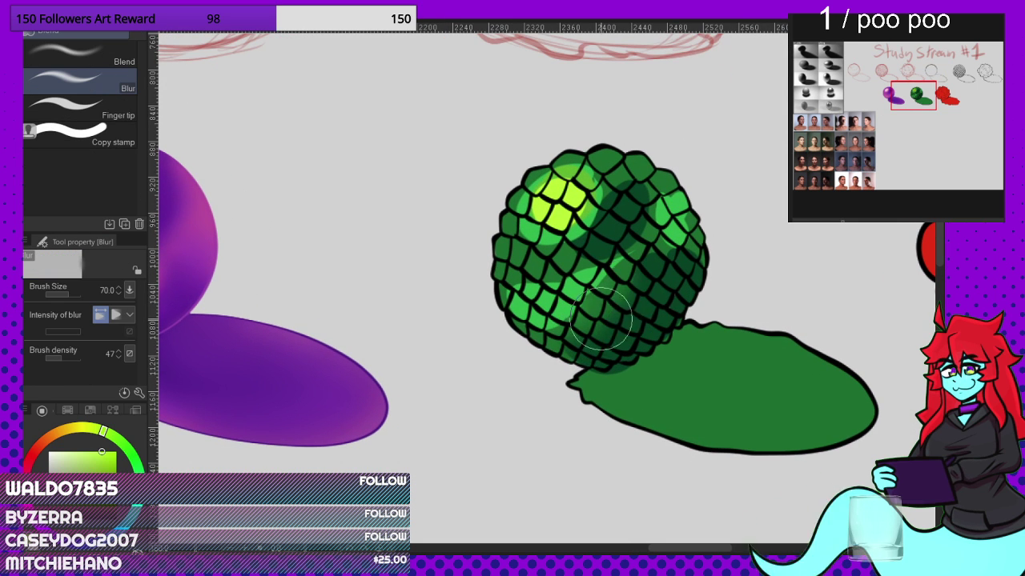
mouse_move(559, 339)
left_mouse_down()
mouse_move(514, 306)
mouse_move(544, 293)
mouse_move(540, 284)
mouse_move(596, 277)
mouse_move(521, 274)
mouse_move(543, 305)
mouse_move(645, 262)
mouse_move(641, 247)
mouse_move(668, 193)
mouse_move(692, 234)
mouse_move(691, 216)
mouse_move(644, 184)
mouse_move(659, 210)
mouse_move(633, 176)
mouse_move(586, 235)
mouse_move(535, 253)
mouse_move(525, 244)
mouse_move(526, 198)
mouse_move(515, 217)
mouse_move(584, 160)
left_mouse_up()
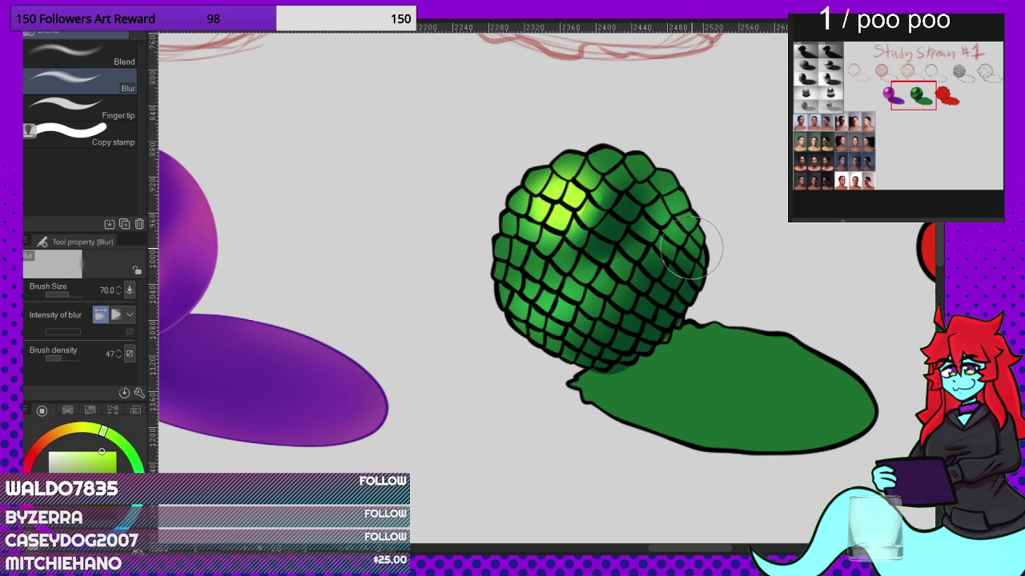
mouse_move(570, 257)
left_mouse_down()
mouse_move(626, 256)
mouse_move(657, 204)
left_mouse_up()
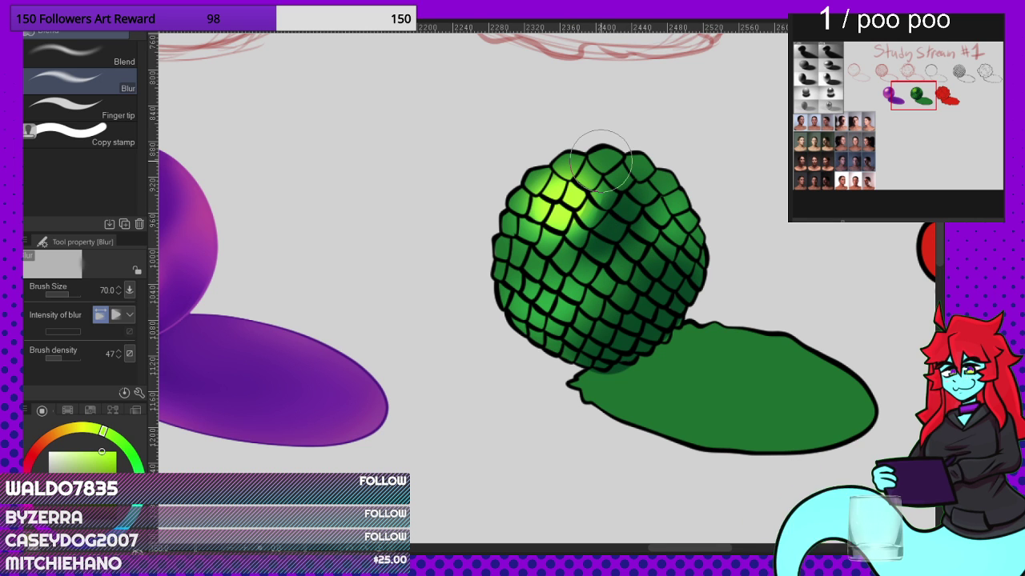
scroll(601, 161, "down", 4)
scroll(590, 161, "up", 2)
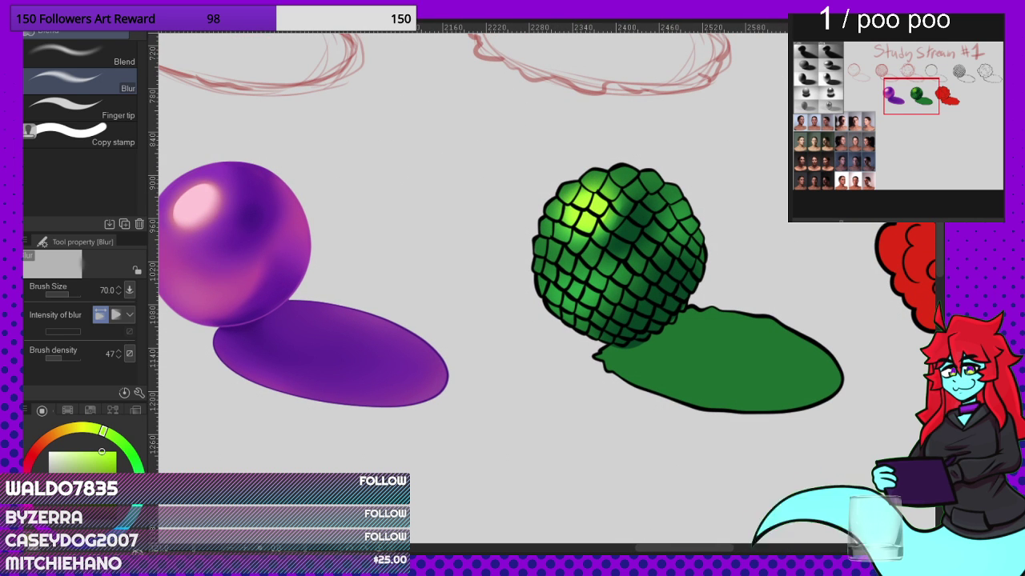
Step: Airbrush greens sampled from the sphere over its lower and middle scales with the Hard airbrush, and blur the transitions
left_click(12, 92)
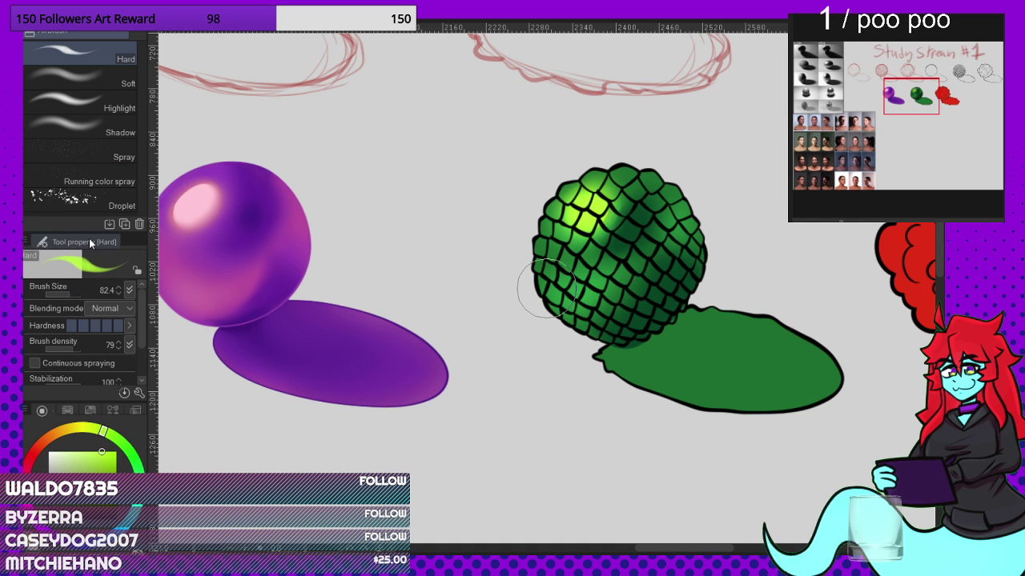
left_click(617, 209, "alt")
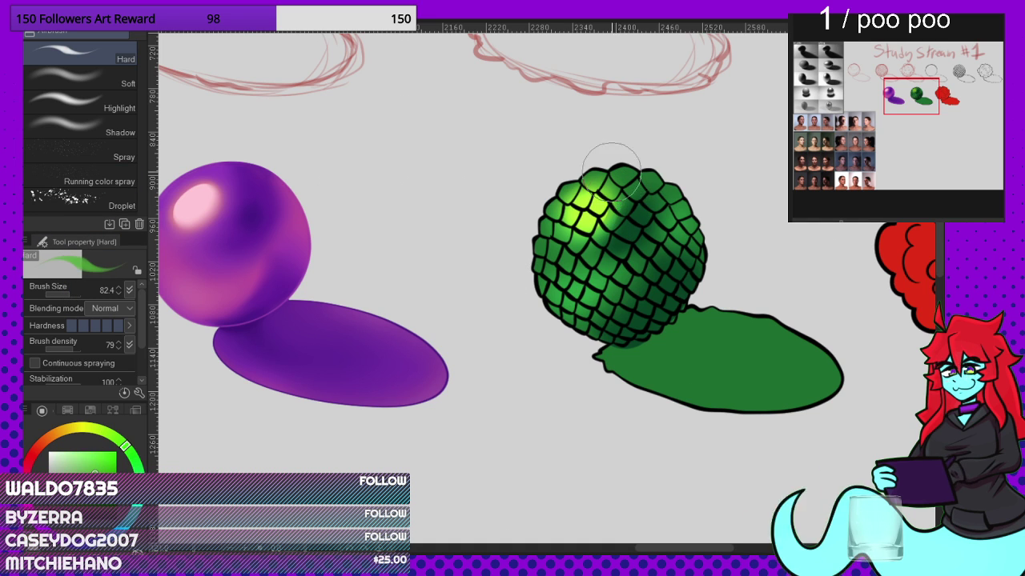
mouse_move(569, 274)
left_mouse_down()
mouse_move(578, 293)
mouse_move(611, 269)
mouse_move(602, 275)
left_mouse_up()
left_click(575, 297, "alt")
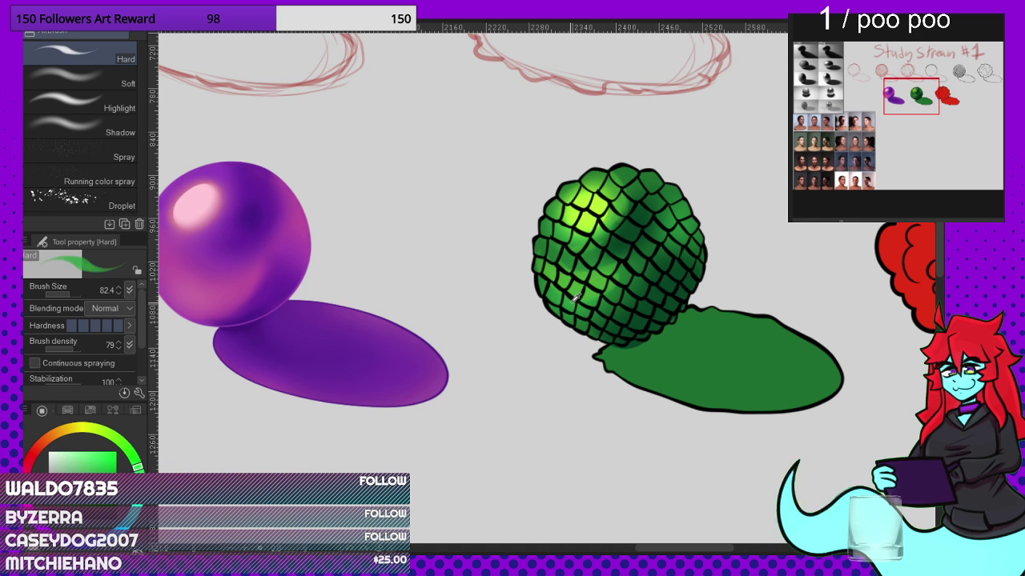
left_click_drag(621, 311, 649, 281)
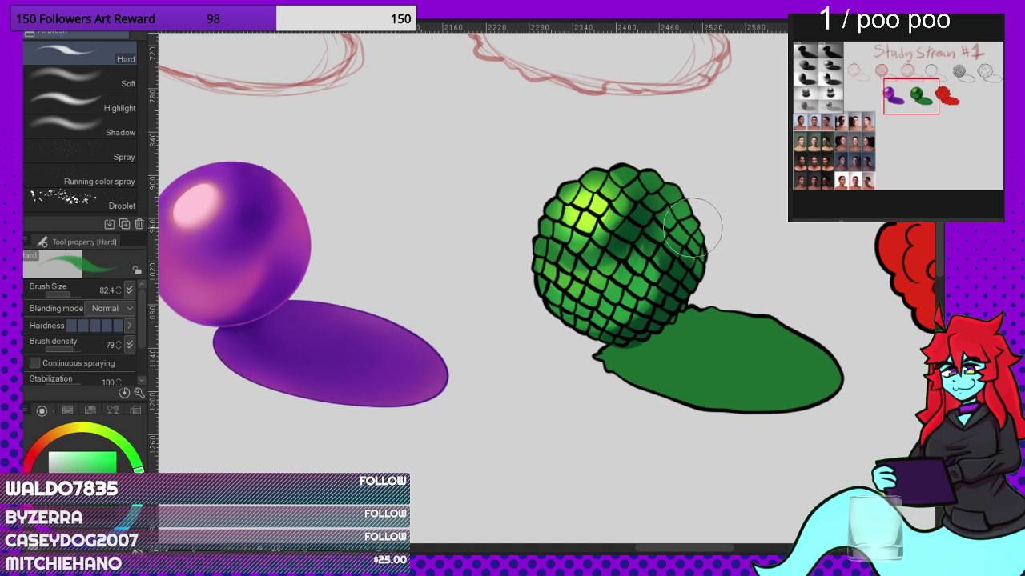
key("j")
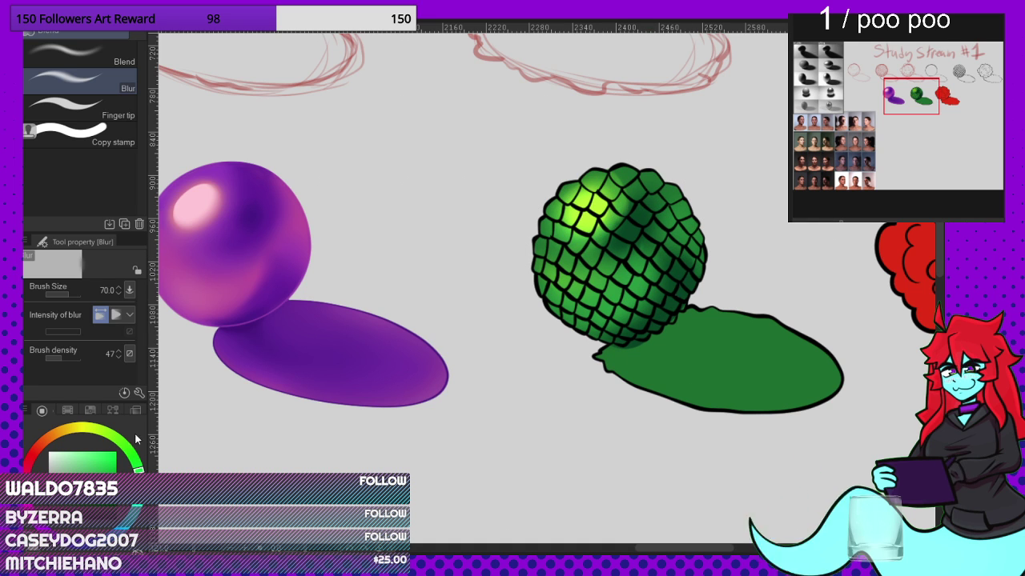
Step: Paint a pale yellow specular highlight over the four brightest scales with G-pen 2 at size 30
left_click(102, 436)
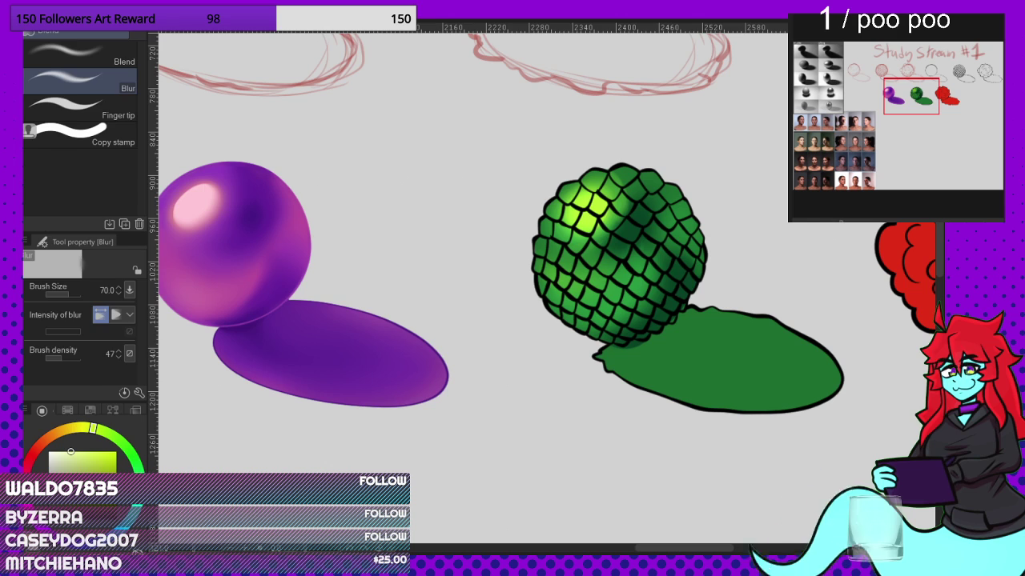
key("p")
scroll(596, 164, "up", 5)
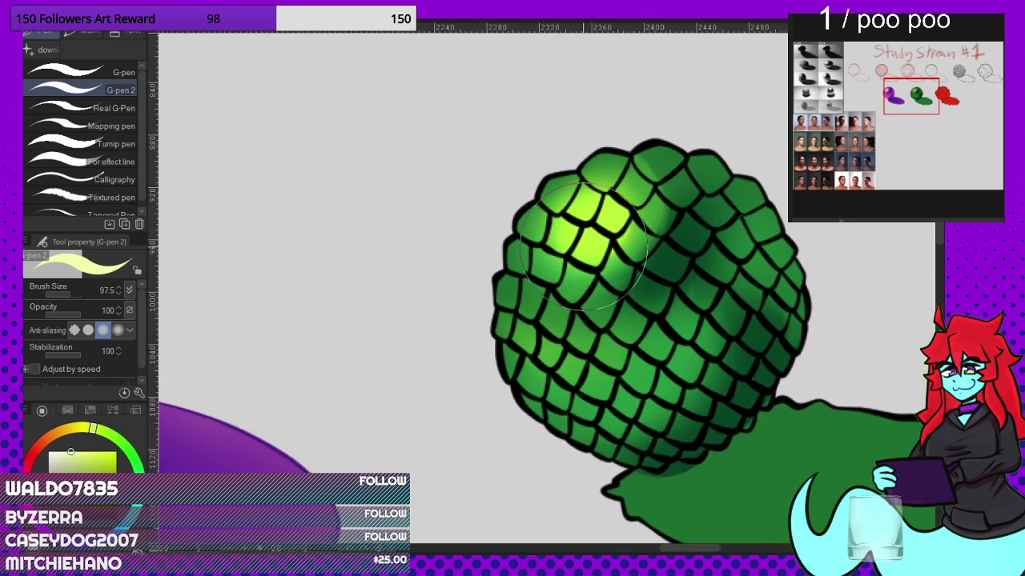
key("bracketleft")
key("bracketleft")
key("bracketleft")
key("bracketleft")
key("bracketleft")
key("bracketleft")
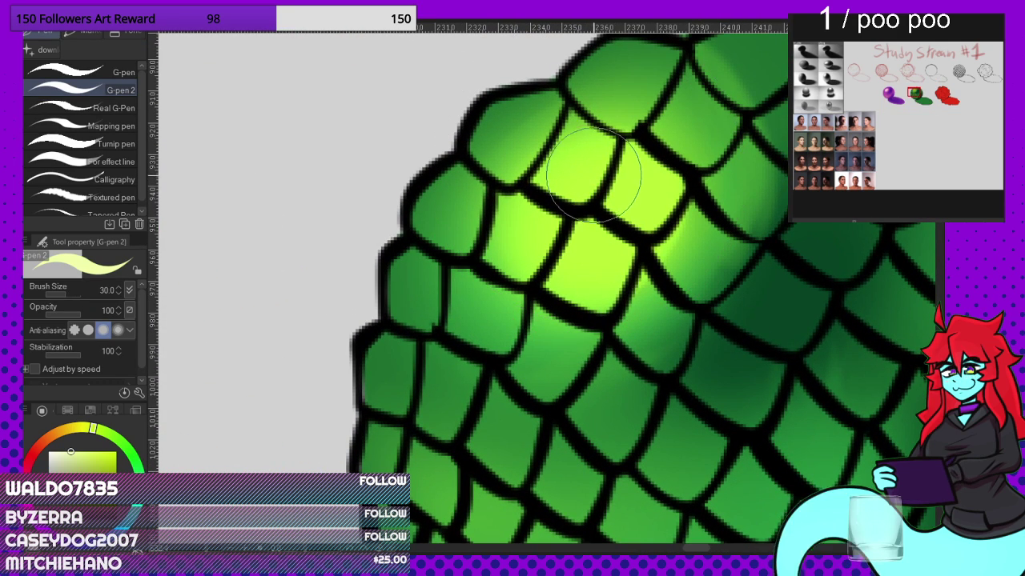
mouse_move(608, 145)
left_mouse_down()
mouse_move(560, 164)
mouse_move(548, 196)
mouse_move(615, 152)
mouse_move(562, 185)
mouse_move(565, 175)
mouse_move(580, 194)
mouse_move(607, 158)
mouse_move(605, 144)
mouse_move(583, 176)
mouse_move(608, 148)
mouse_move(590, 188)
mouse_move(549, 222)
mouse_move(557, 232)
mouse_move(552, 221)
mouse_move(513, 252)
mouse_move(512, 276)
mouse_move(566, 215)
mouse_move(526, 275)
mouse_move(514, 337)
mouse_move(521, 297)
left_mouse_up()
mouse_move(597, 220)
left_mouse_down()
mouse_move(606, 263)
mouse_move(630, 232)
mouse_move(629, 221)
mouse_move(555, 274)
mouse_move(595, 228)
mouse_move(588, 220)
mouse_move(563, 248)
mouse_move(638, 210)
mouse_move(615, 211)
mouse_move(650, 192)
mouse_move(644, 137)
mouse_move(615, 218)
mouse_move(638, 137)
mouse_move(604, 206)
left_mouse_up()
Step: Reduce G-pen 2 to size 10 and draw thin pale yellow rim lights on scales below and left of the highlight
key("bracketleft")
key("bracketleft")
key("bracketleft")
key("bracketleft")
key("bracketleft")
key("bracketleft")
key("bracketleft")
key("bracketleft")
key("bracketleft")
key("bracketleft")
key("bracketleft")
key("bracketleft")
key("bracketleft")
key("bracketleft")
key("bracketleft")
key("bracketleft")
key("bracketleft")
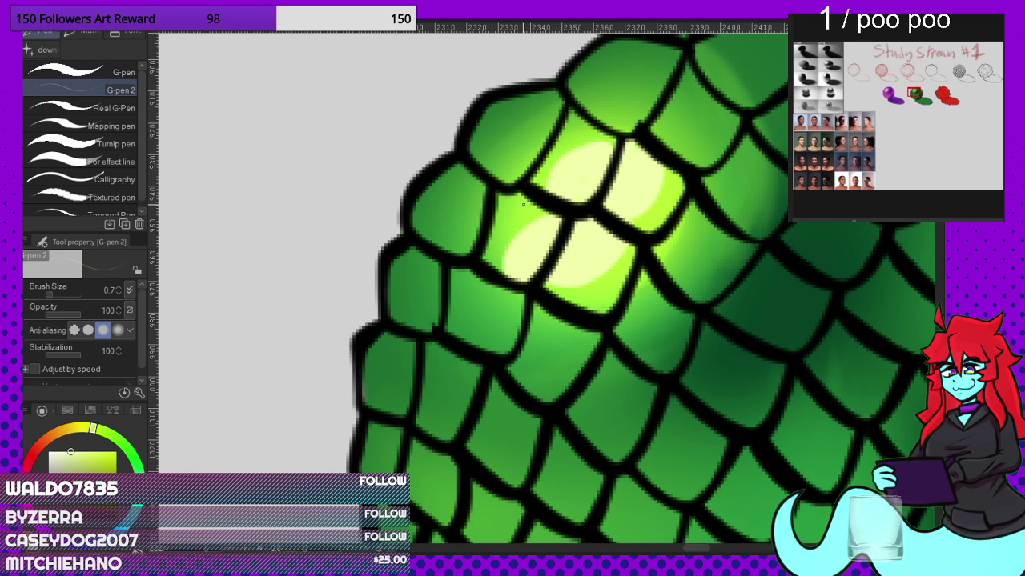
key("bracketright")
key("bracketright")
key("bracketright")
key("bracketright")
key("bracketright")
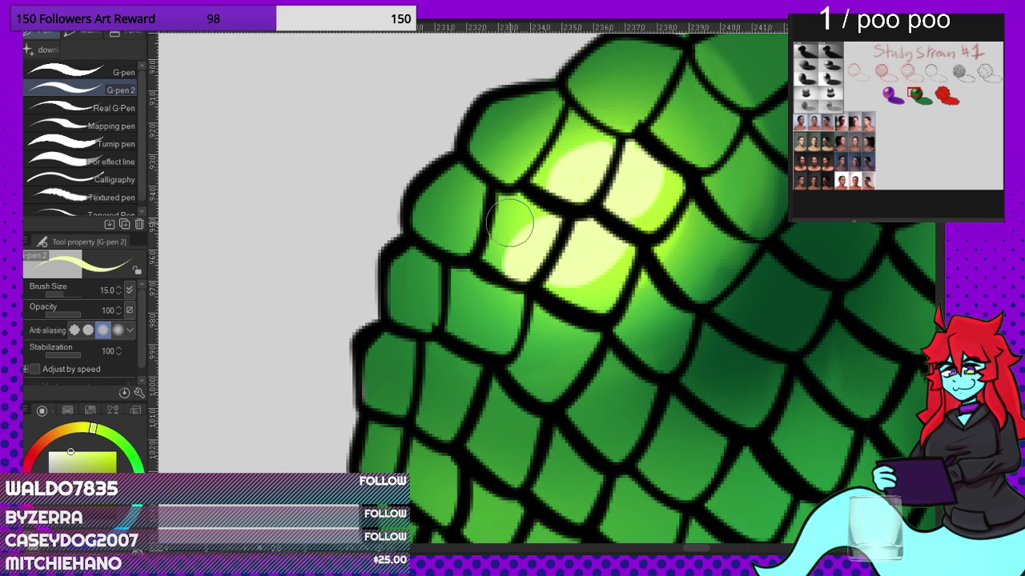
scroll(512, 205, "down", 8)
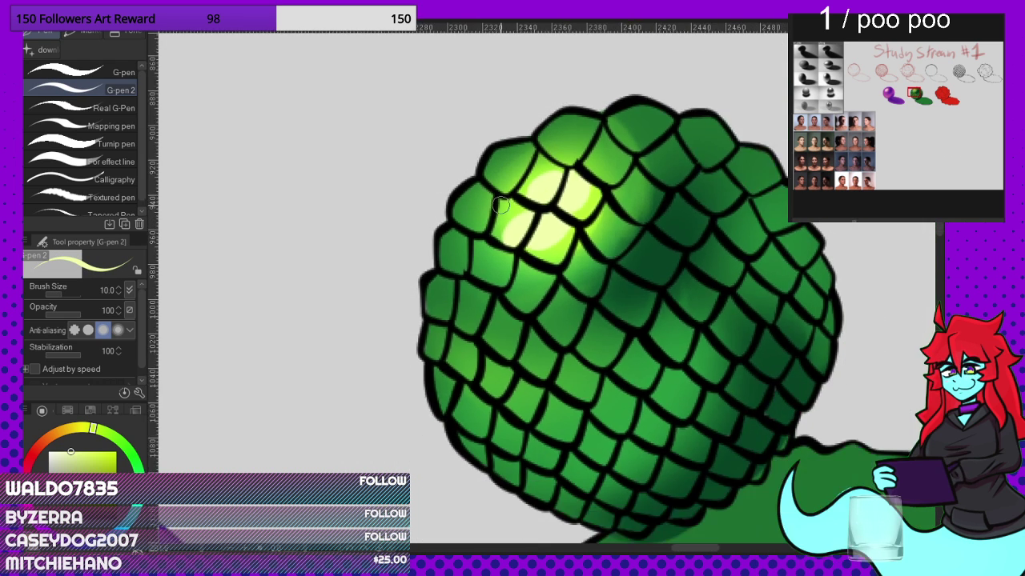
scroll(565, 196, "up", 4)
scroll(543, 234, "up", 4)
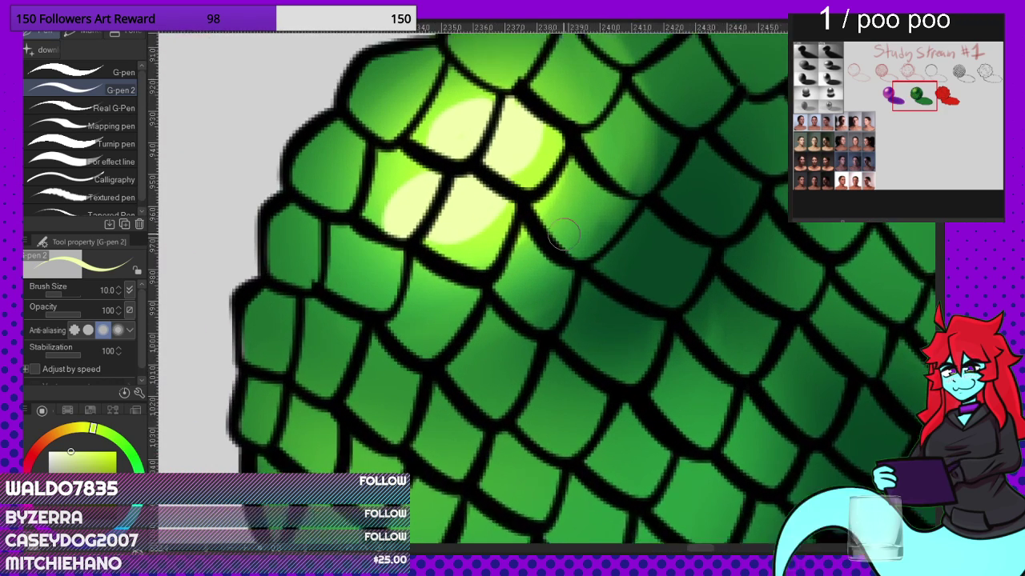
left_click_drag(535, 210, 588, 258)
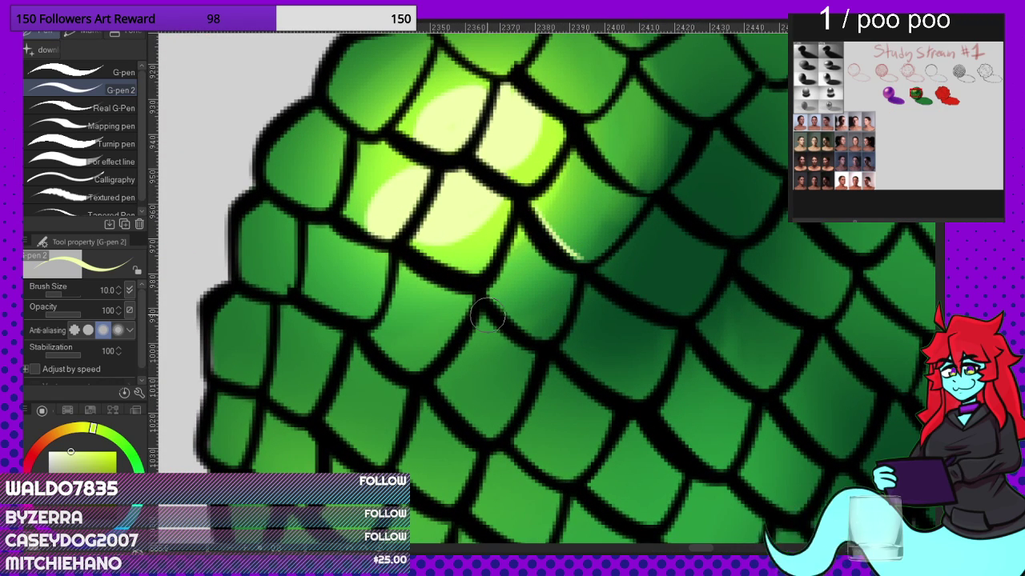
left_click_drag(490, 298, 527, 334)
left_click_drag(381, 346, 411, 370)
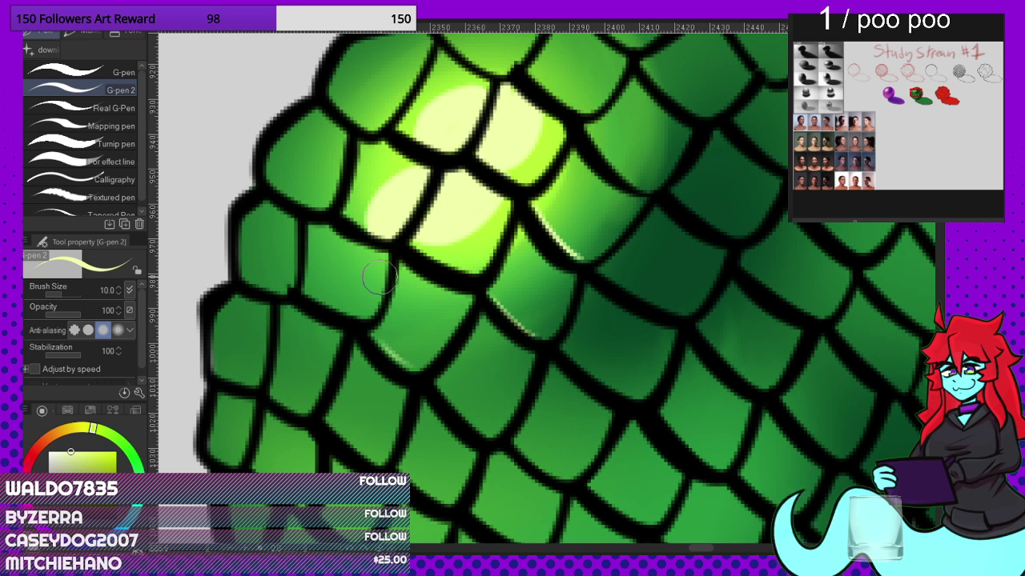
left_click_drag(318, 298, 367, 314)
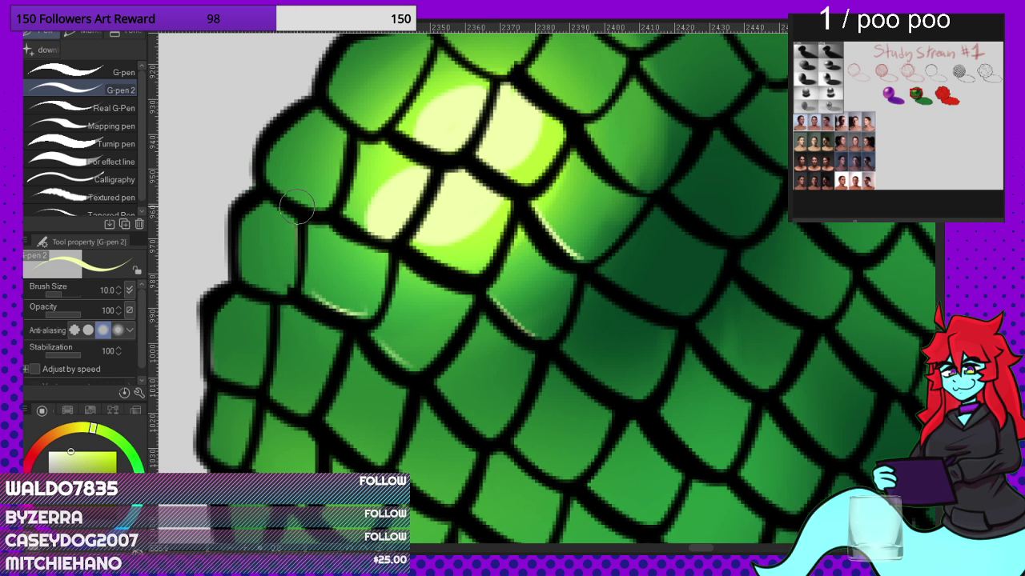
left_click_drag(276, 192, 324, 209)
Step: Add pale yellow rim lights to the lower edges of scales above and right of the highlight and further down the sphere
scroll(360, 212, "down", 1)
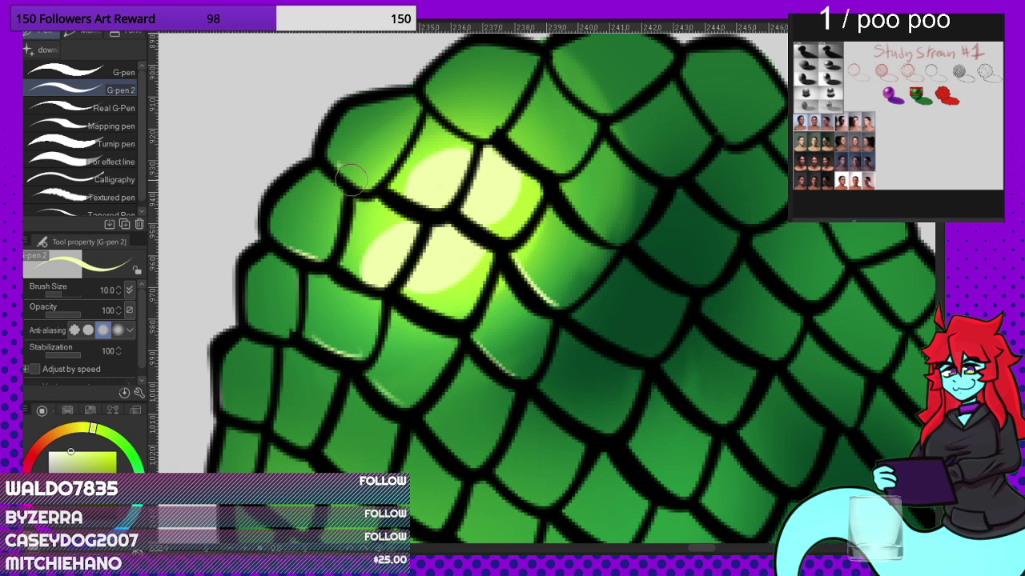
mouse_move(451, 121)
left_mouse_down()
mouse_move(503, 124)
mouse_move(523, 86)
mouse_move(538, 125)
mouse_move(512, 143)
mouse_move(560, 171)
mouse_move(581, 144)
left_mouse_up()
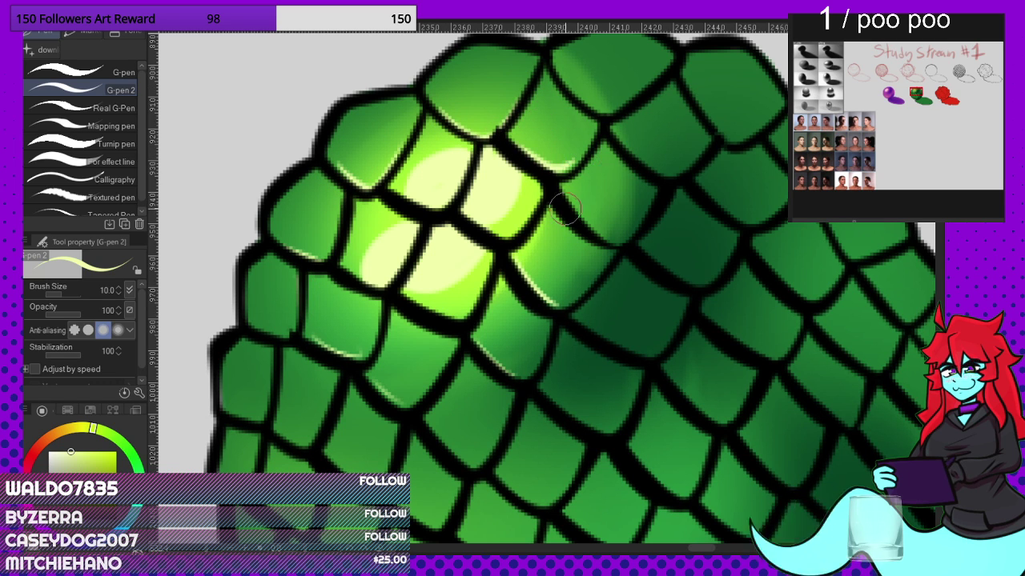
left_click_drag(564, 208, 609, 231)
key("ctrl+z")
mouse_move(565, 197)
left_mouse_down()
mouse_move(584, 217)
mouse_move(633, 231)
left_mouse_up()
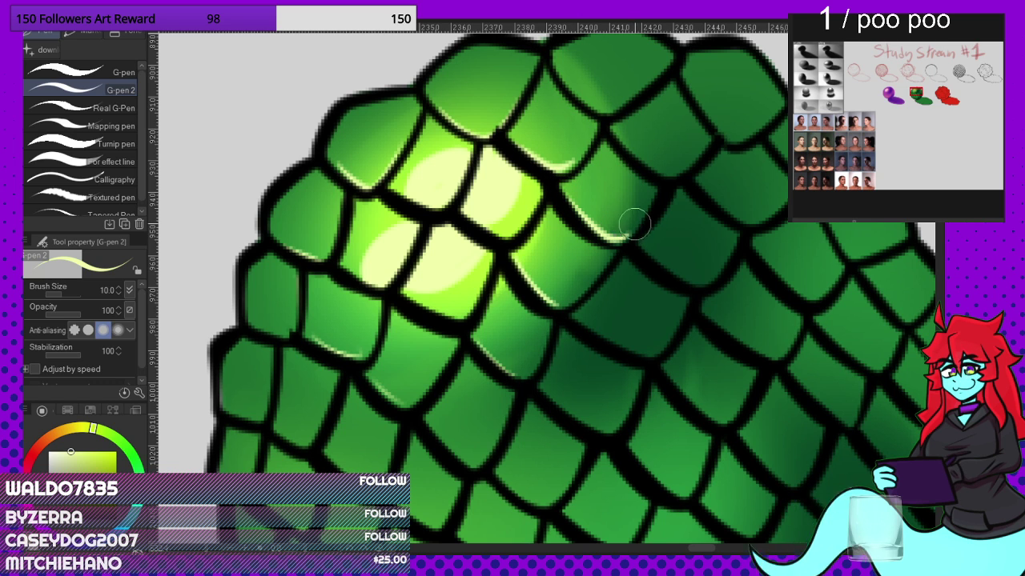
left_click_drag(577, 318, 640, 338)
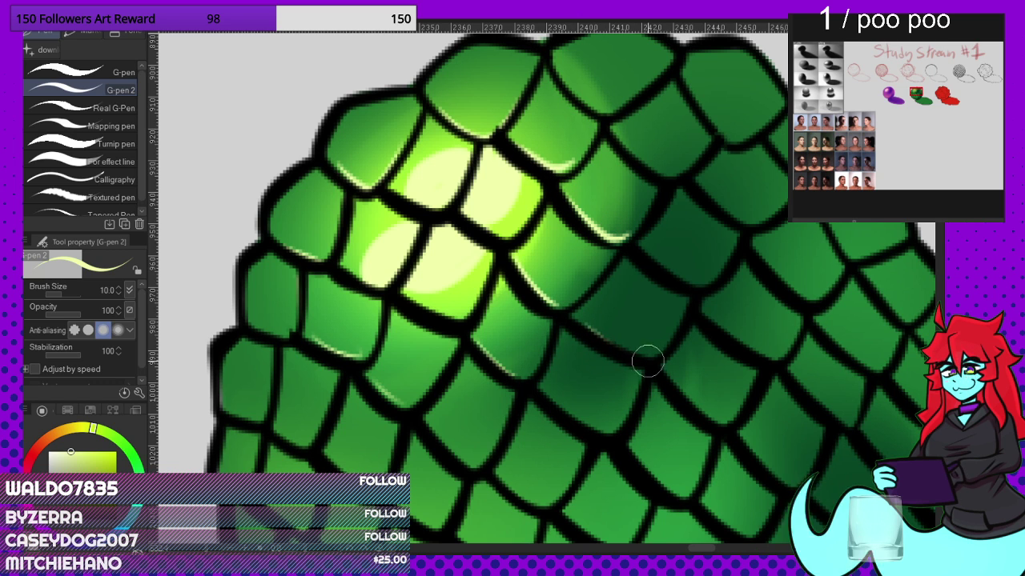
mouse_move(432, 428)
left_mouse_down()
mouse_move(503, 487)
mouse_move(495, 477)
mouse_move(523, 494)
mouse_move(499, 472)
mouse_move(554, 504)
left_mouse_up()
Step: Sample a bright yellow-green from the sphere and draw rim lights along the lower edges of the central and core-shadow scales
left_click(463, 294, "alt")
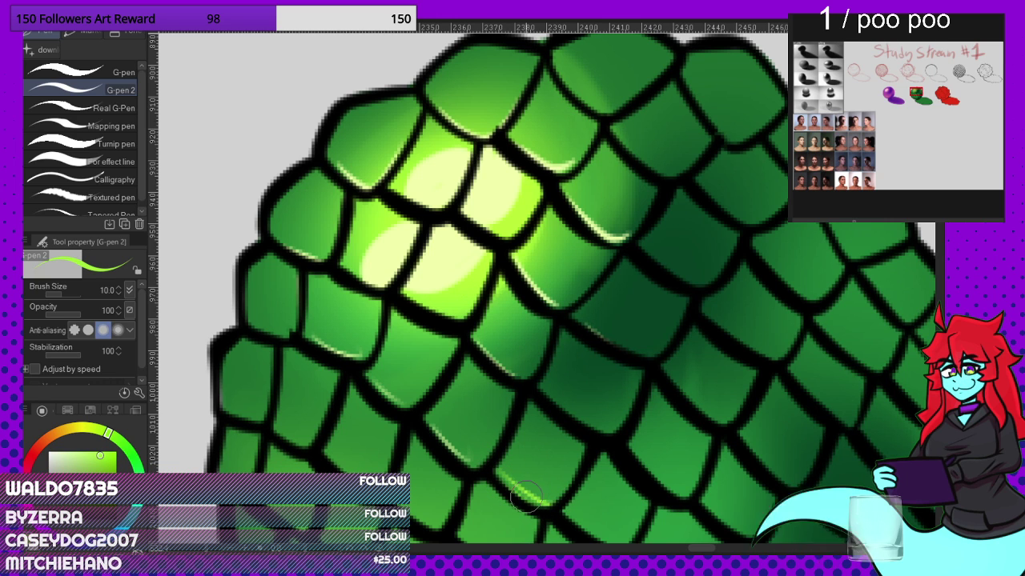
key("ctrl+z")
mouse_move(504, 482)
left_mouse_down()
mouse_move(548, 508)
mouse_move(563, 496)
left_mouse_up()
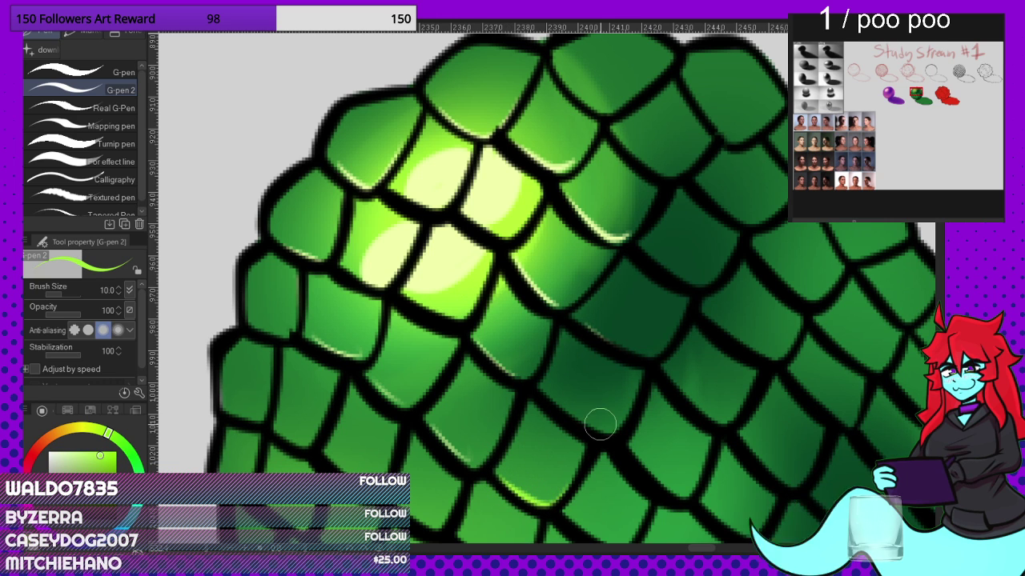
mouse_move(545, 392)
left_mouse_down()
mouse_move(588, 425)
mouse_move(616, 425)
left_mouse_up()
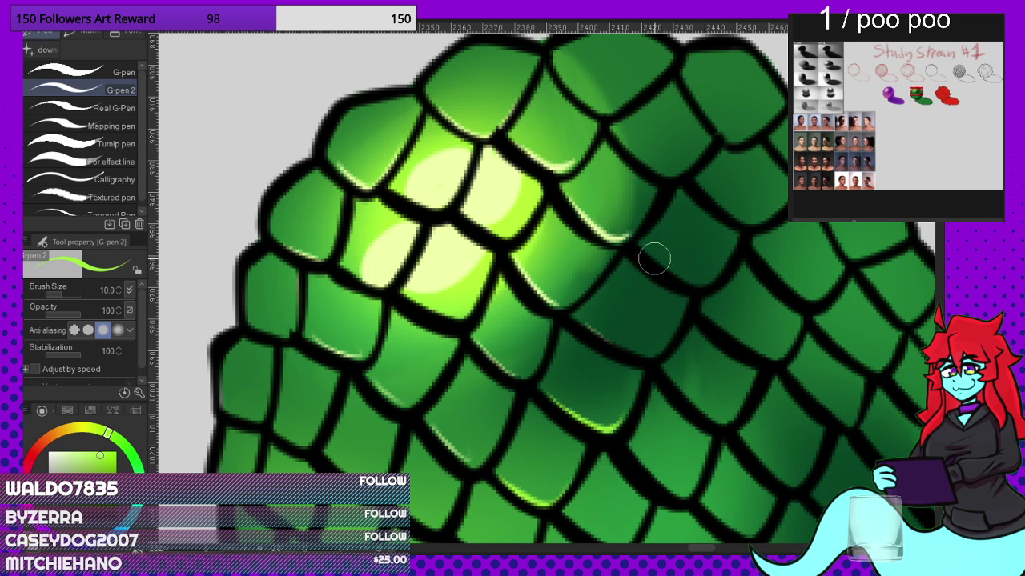
left_click_drag(654, 258, 714, 272)
left_click_drag(564, 324, 652, 354)
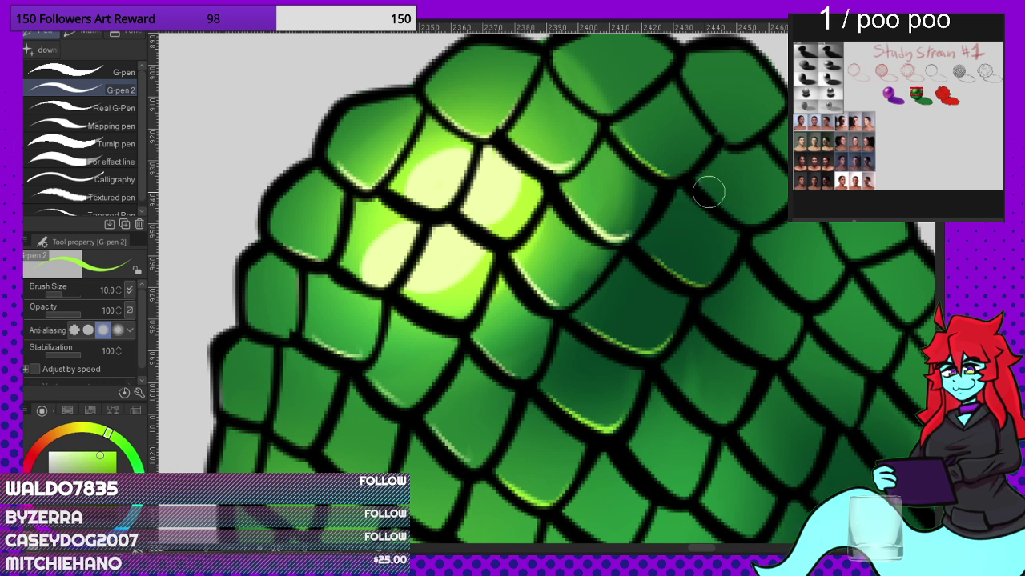
Step: Extend the yellow-green rim lights to scales on the sphere's left edge, top and upper right
left_click_drag(708, 192, 767, 221)
left_click_drag(276, 432, 320, 439)
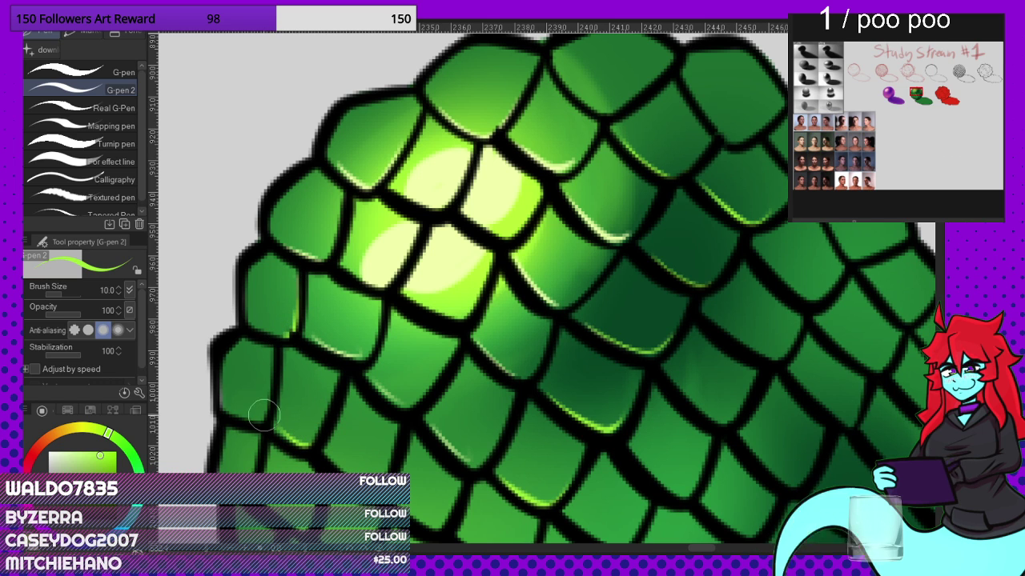
left_click_drag(263, 416, 267, 348)
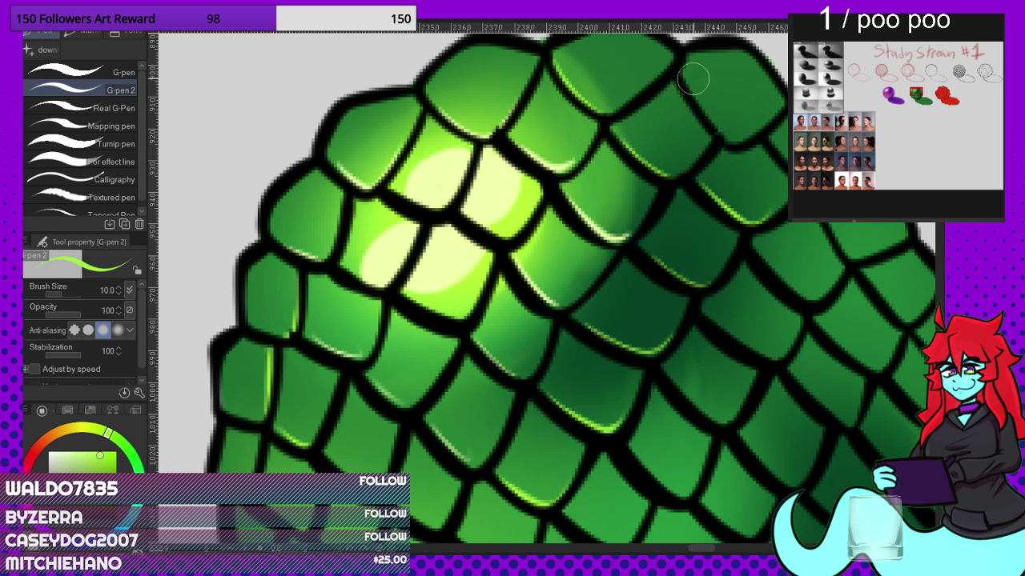
left_click_drag(693, 78, 725, 135)
scroll(638, 204, "down", 5)
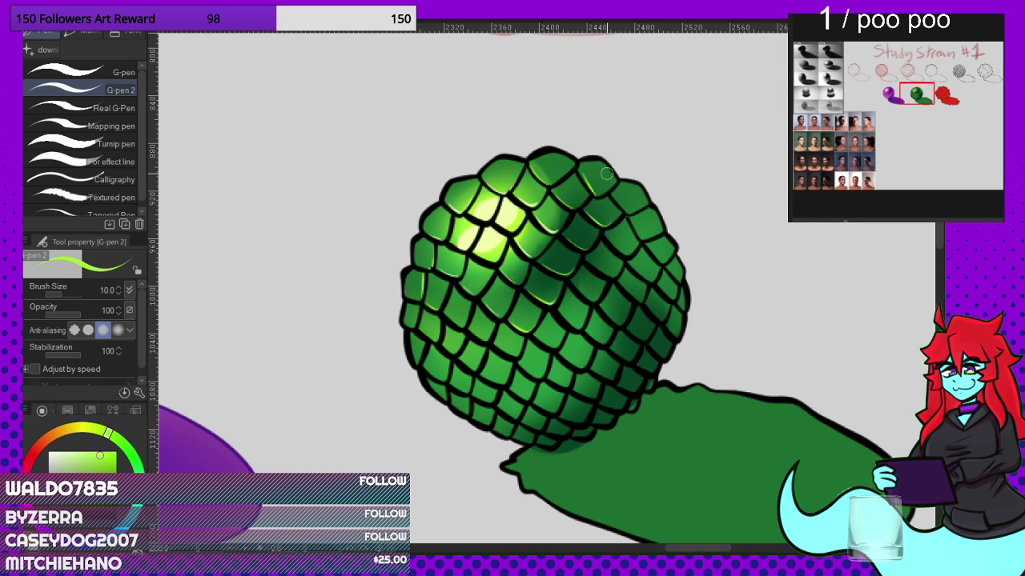
Step: Sample a medium green from the sphere and draw subtle rim lights along the lower edges of the right-side scales
scroll(437, 189, "up", 1)
scroll(439, 188, "down", 3)
scroll(473, 279, "up", 6)
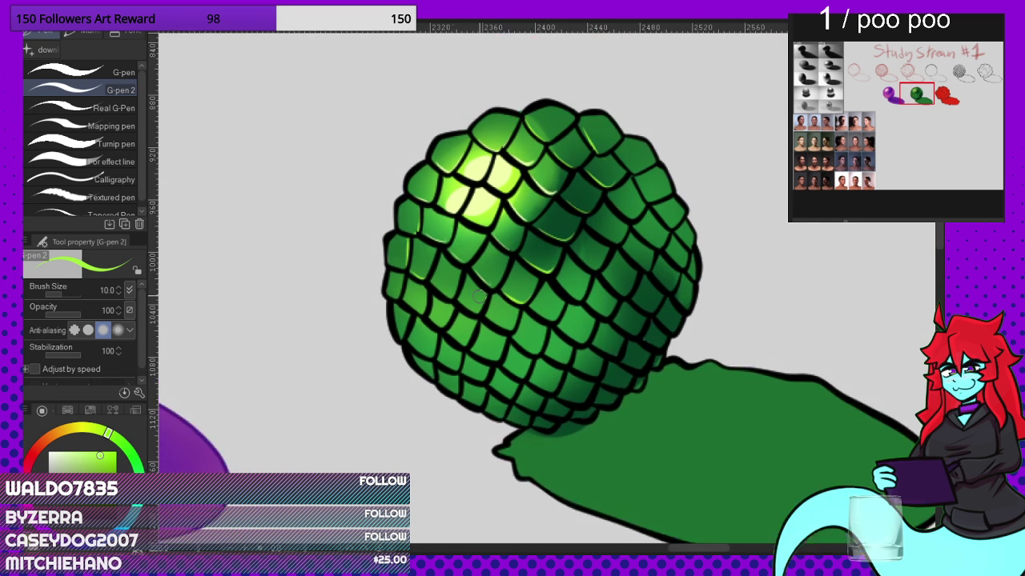
left_click(464, 224, "alt")
scroll(464, 223, "up", 2)
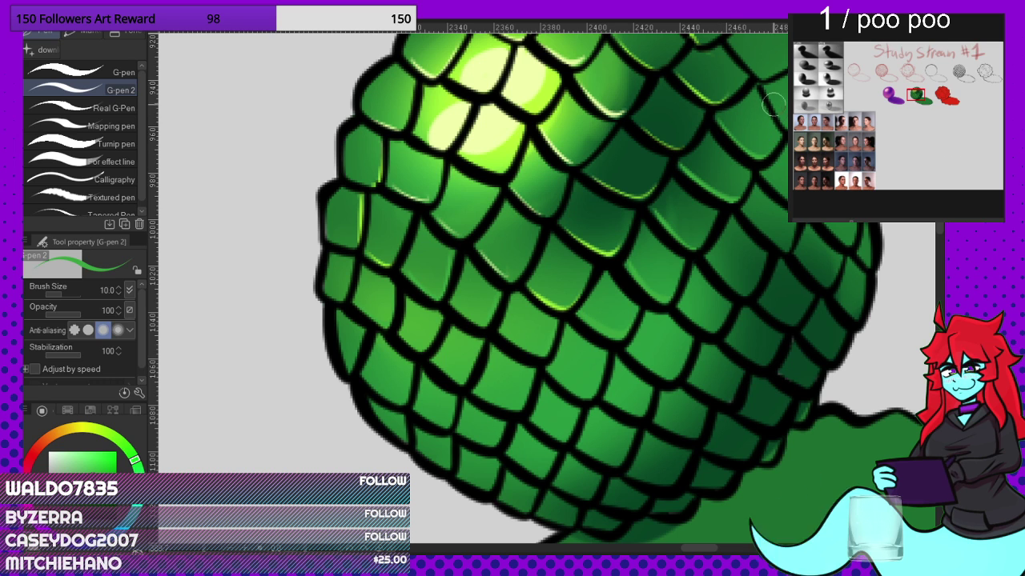
scroll(746, 158, "down", 3)
scroll(722, 132, "up", 3)
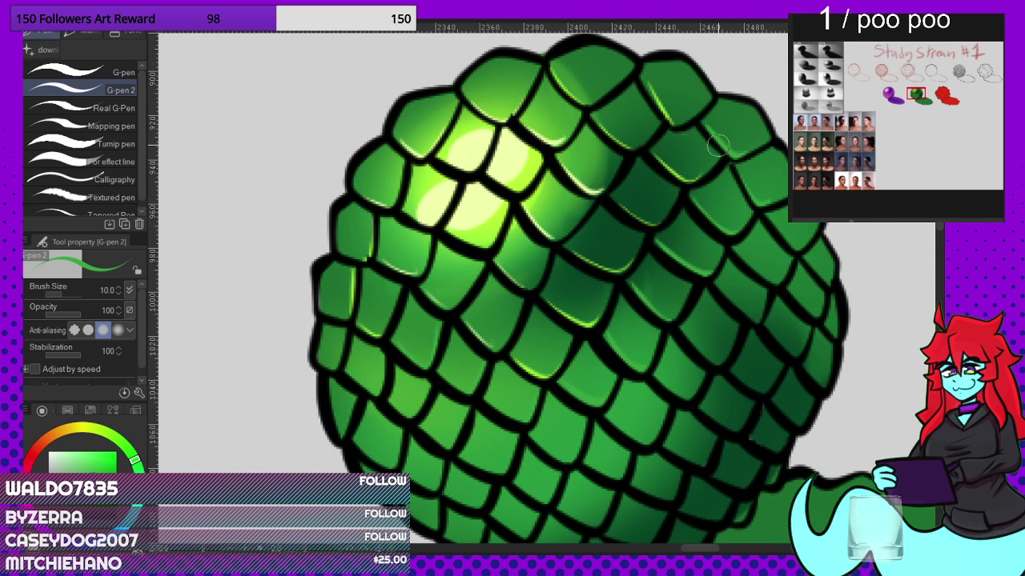
scroll(719, 149, "down", 3)
scroll(735, 192, "up", 3)
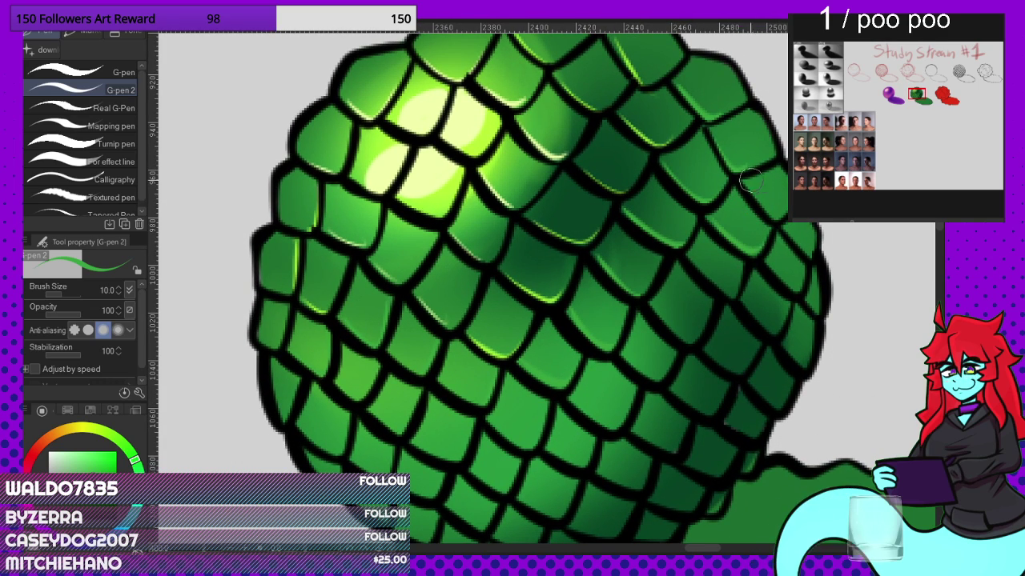
scroll(751, 180, "down", 2)
scroll(470, 386, "up", 2)
scroll(371, 314, "up", 1)
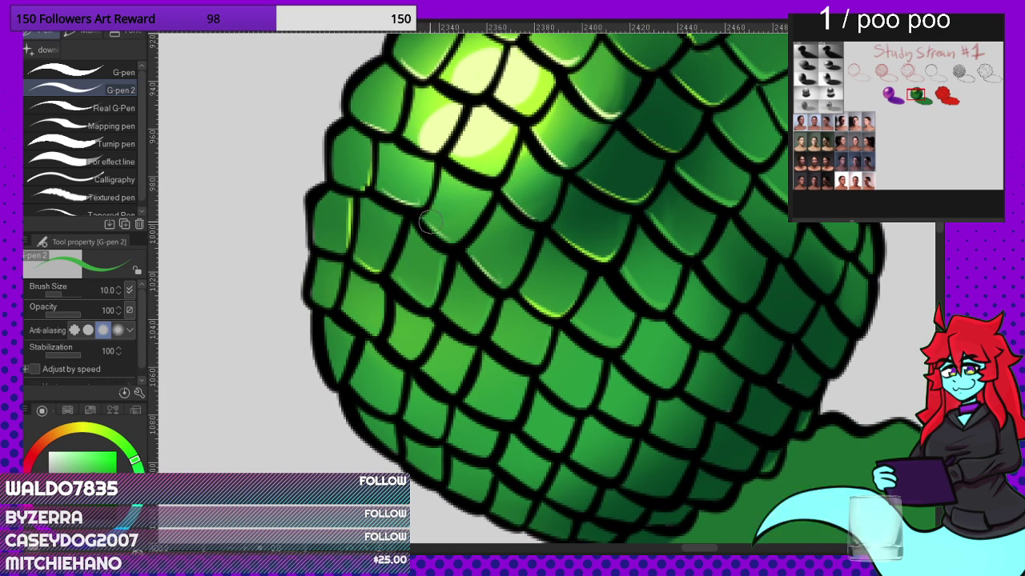
Step: Sample the bright yellow-green from beside the highlight and draw rim lights on the scales at the sphere's lower left
left_click(422, 111, "alt")
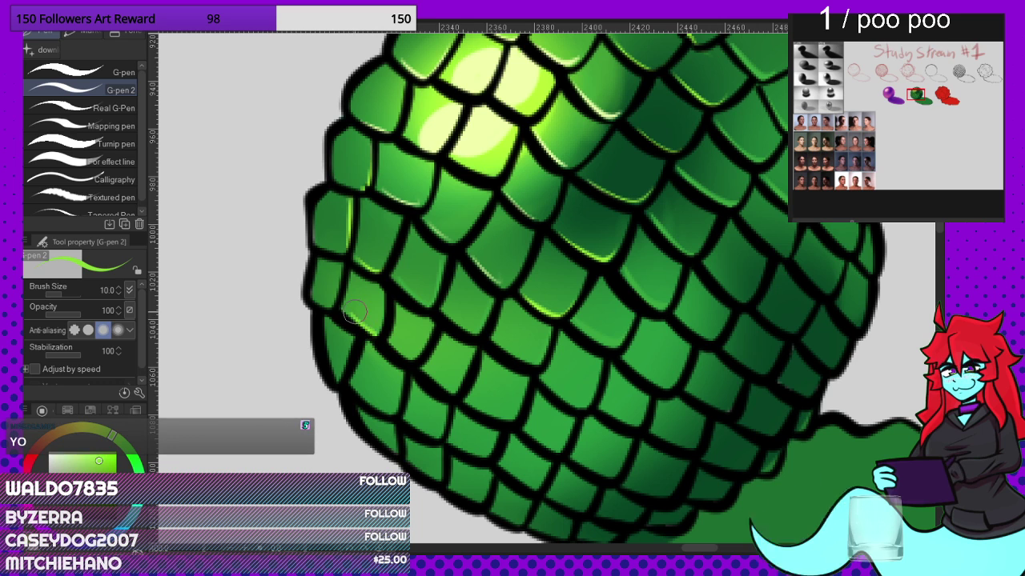
left_click_drag(339, 266, 335, 303)
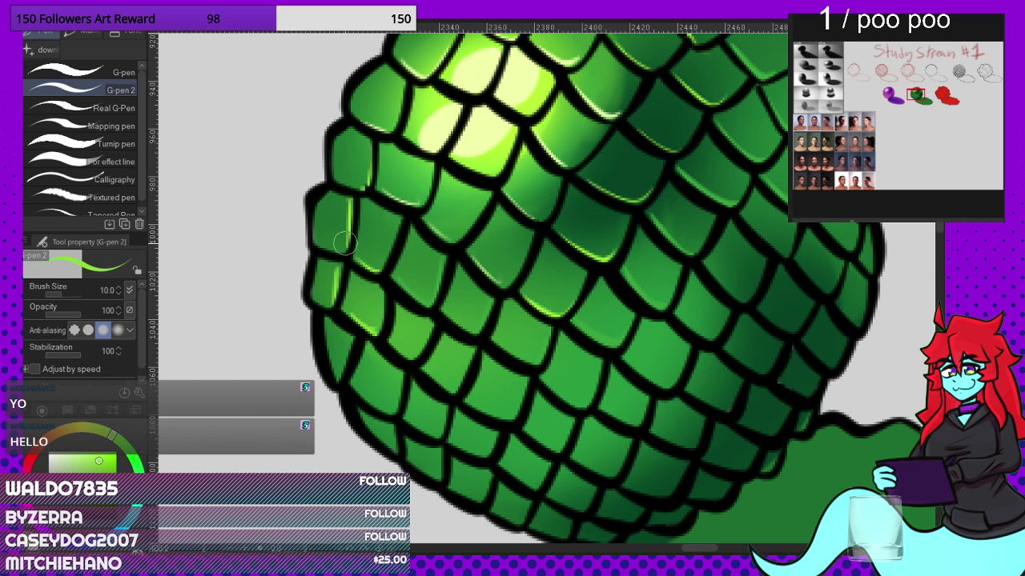
key("ctrl+z")
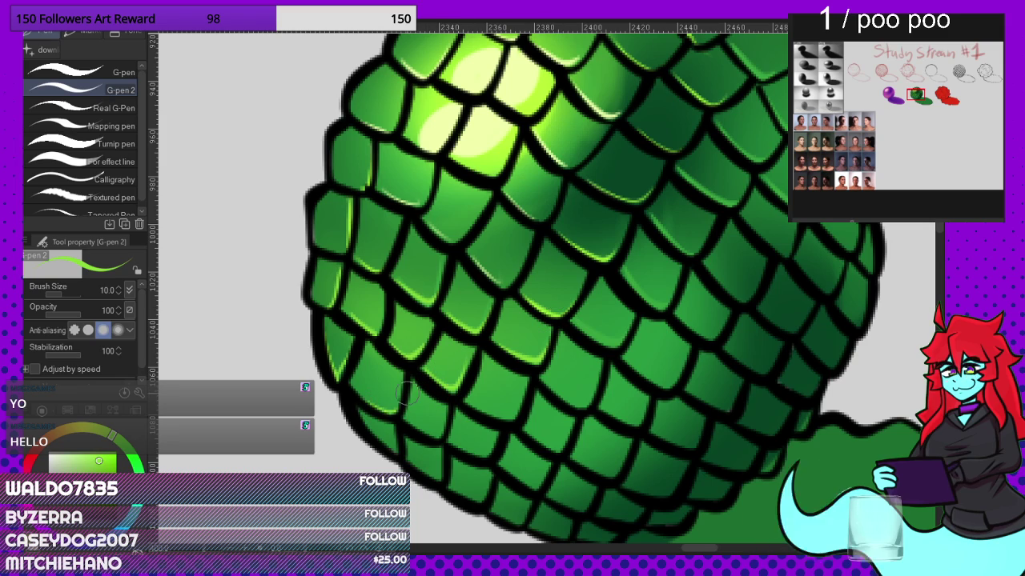
Step: Examine the matte and shiny reference spheres and compare the purple and green spheres at different scales
scroll(570, 288, "down", 8)
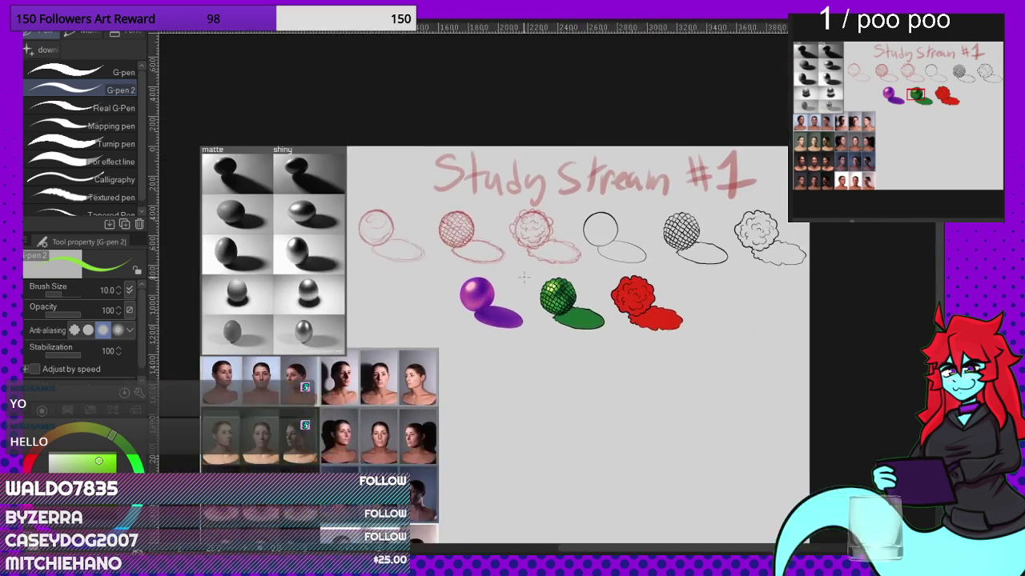
scroll(523, 277, "up", 5)
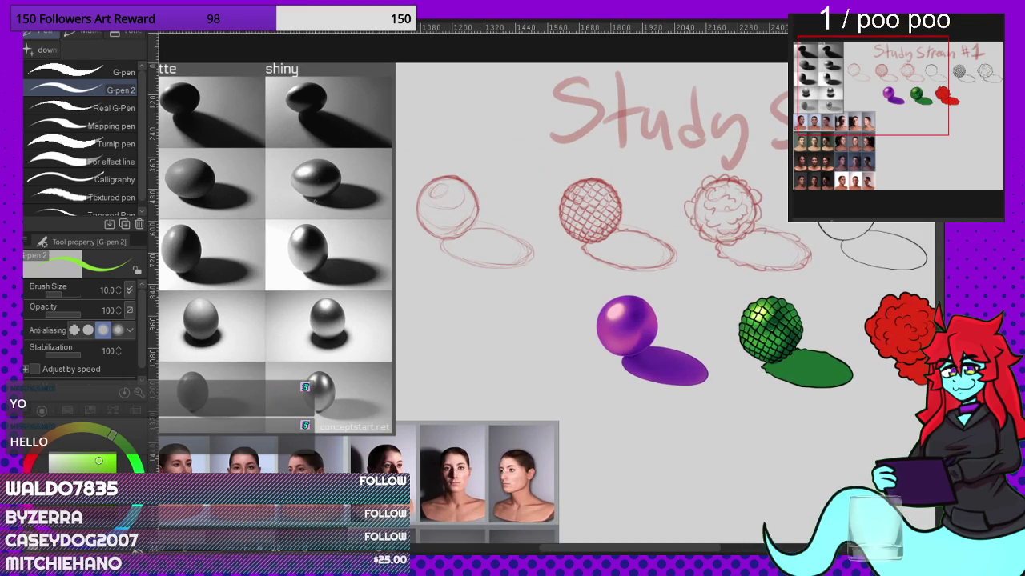
scroll(483, 356, "up", 3)
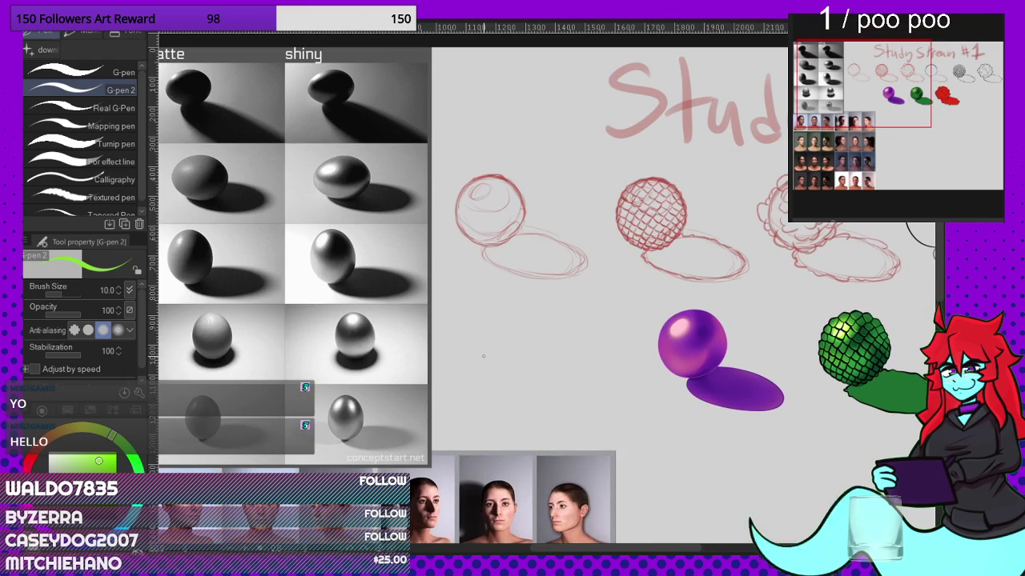
mouse_move(889, 72)
left_mouse_down()
mouse_move(866, 72)
mouse_move(923, 75)
mouse_move(885, 119)
mouse_move(897, 101)
mouse_move(931, 87)
mouse_move(930, 73)
left_mouse_up()
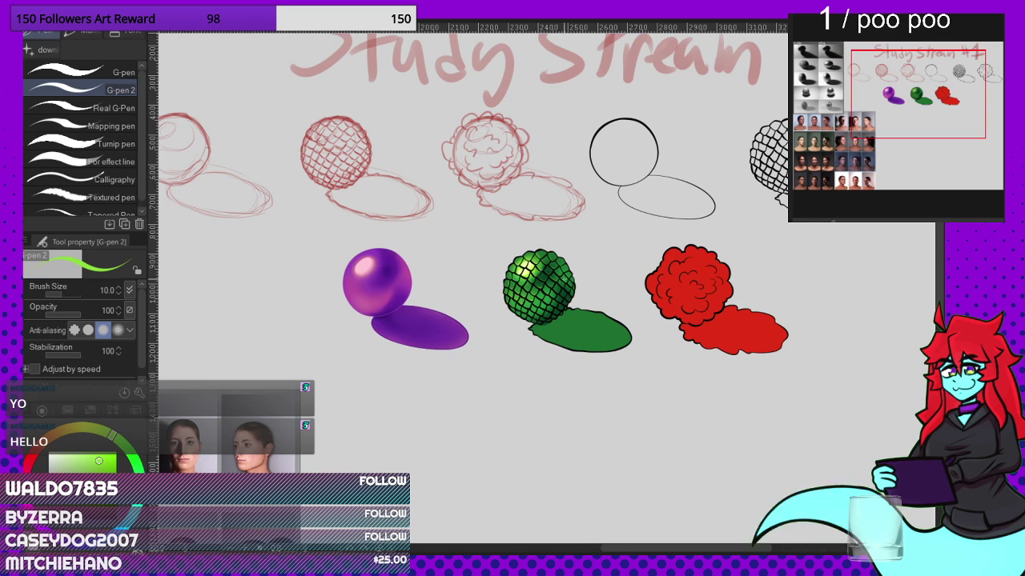
scroll(333, 312, "up", 6)
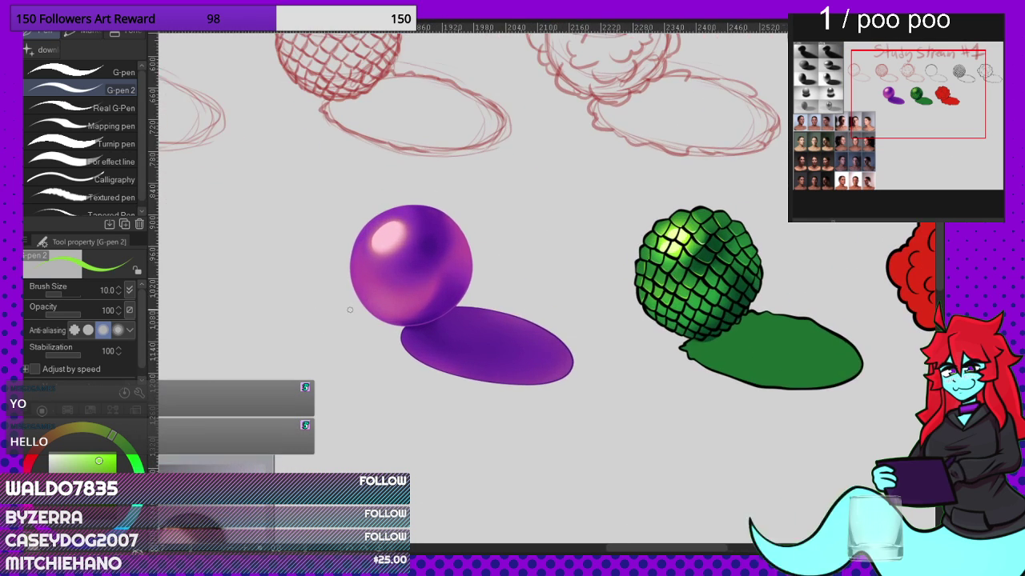
scroll(376, 316, "down", 5)
scroll(624, 336, "up", 1)
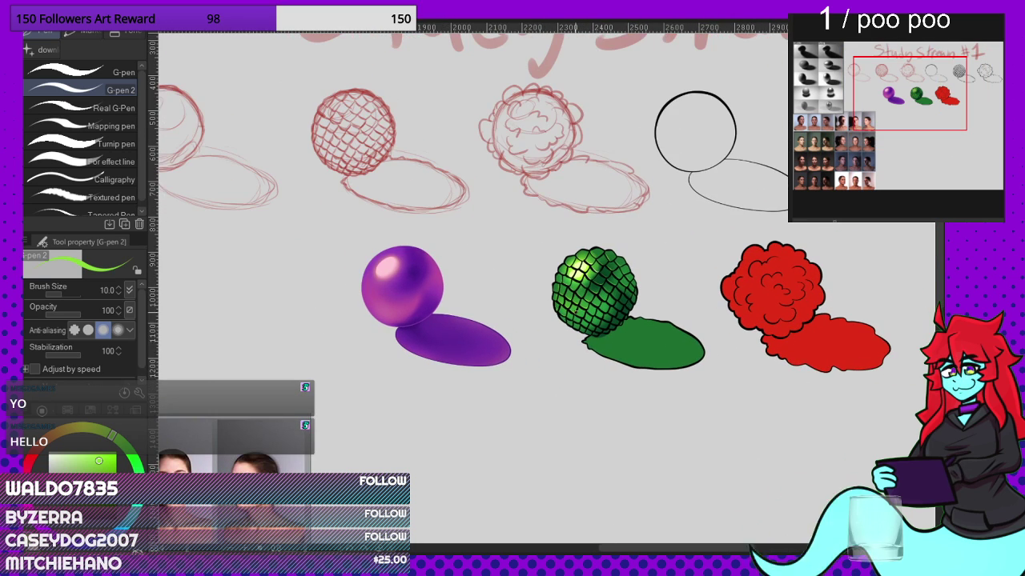
scroll(592, 284, "down", 2)
scroll(576, 276, "up", 6)
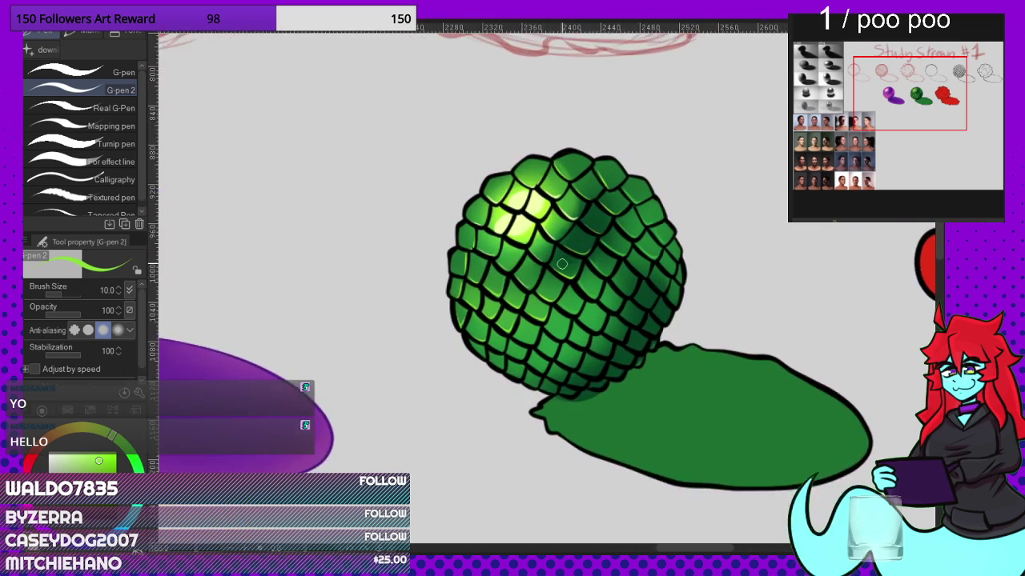
Step: Add yellow-green rim lights along the lower edges of the scales in the sphere's lower centre
scroll(562, 264, "up", 5)
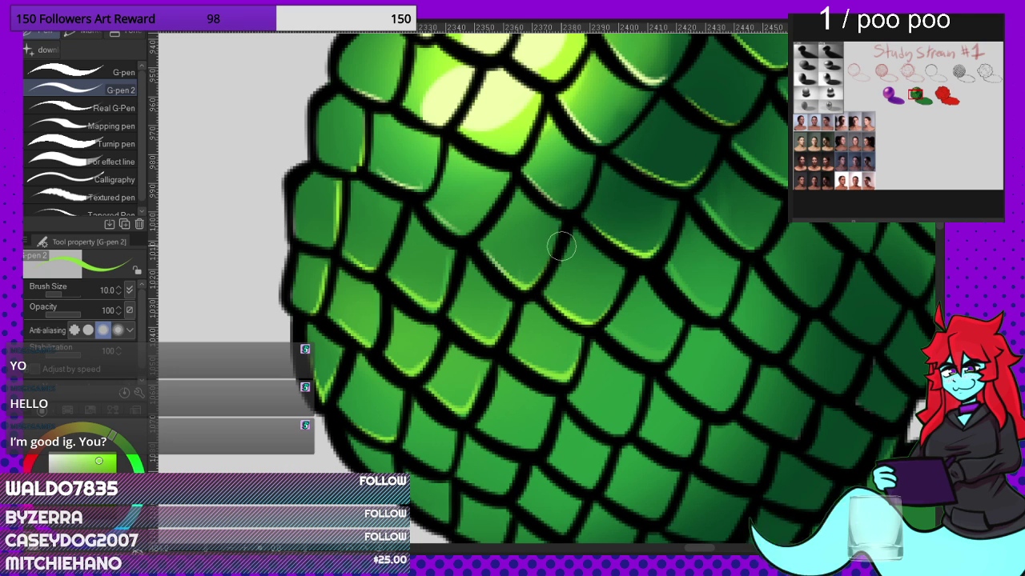
scroll(561, 247, "down", 2)
scroll(606, 321, "up", 7)
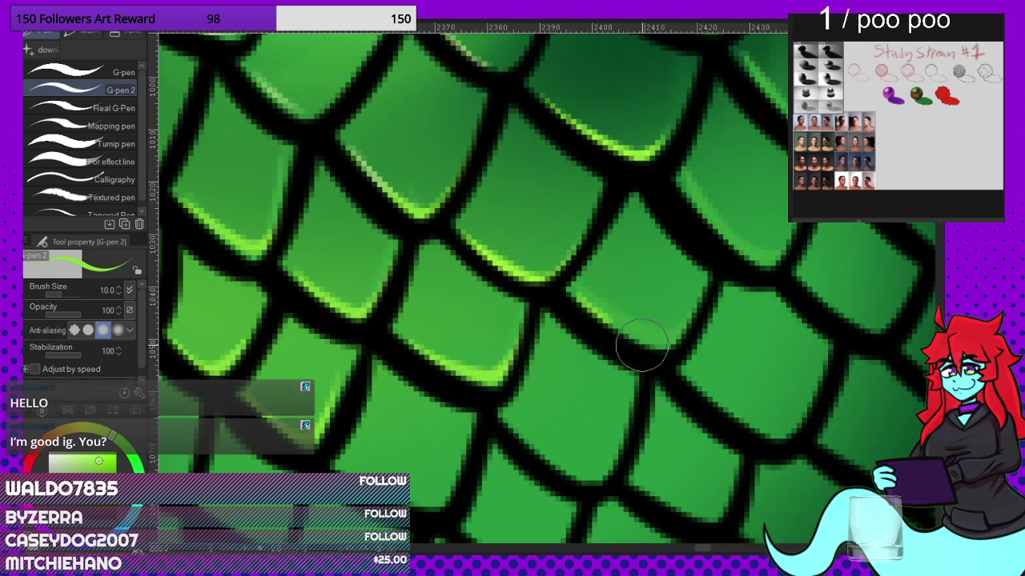
left_click_drag(642, 346, 665, 346)
left_click_drag(576, 315, 701, 293)
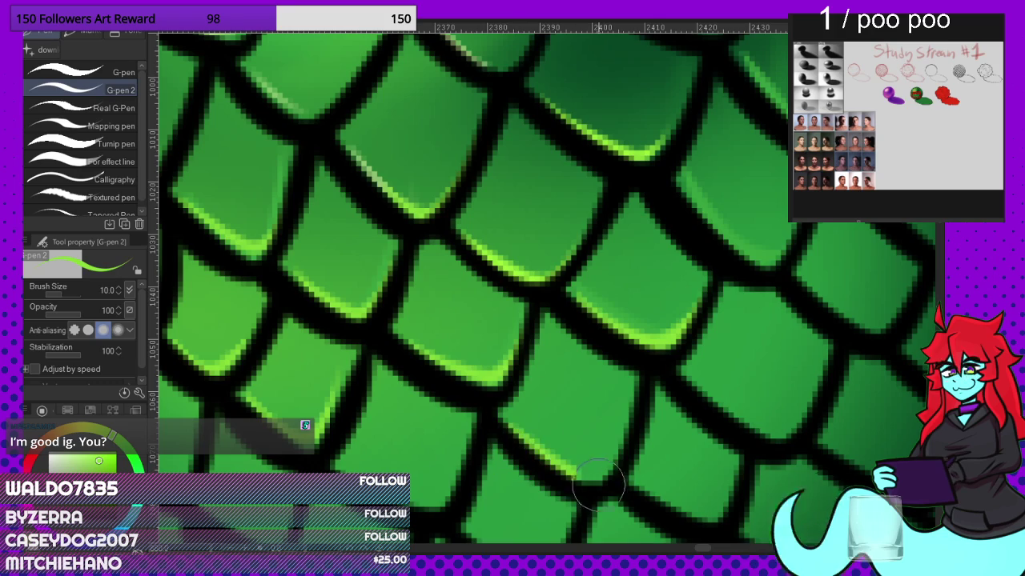
scroll(483, 423, "down", 3)
scroll(482, 423, "up", 3)
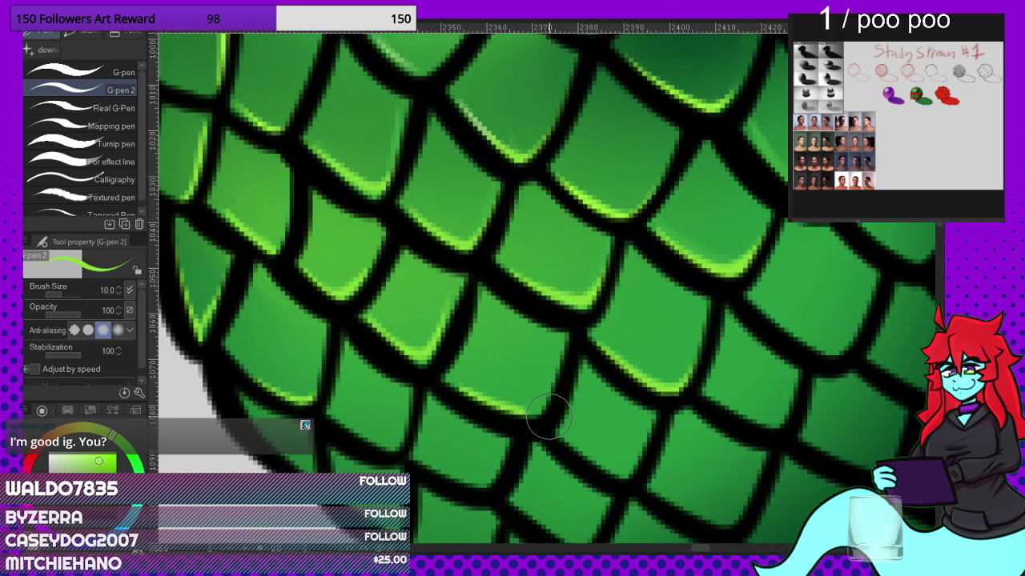
scroll(575, 354, "down", 6)
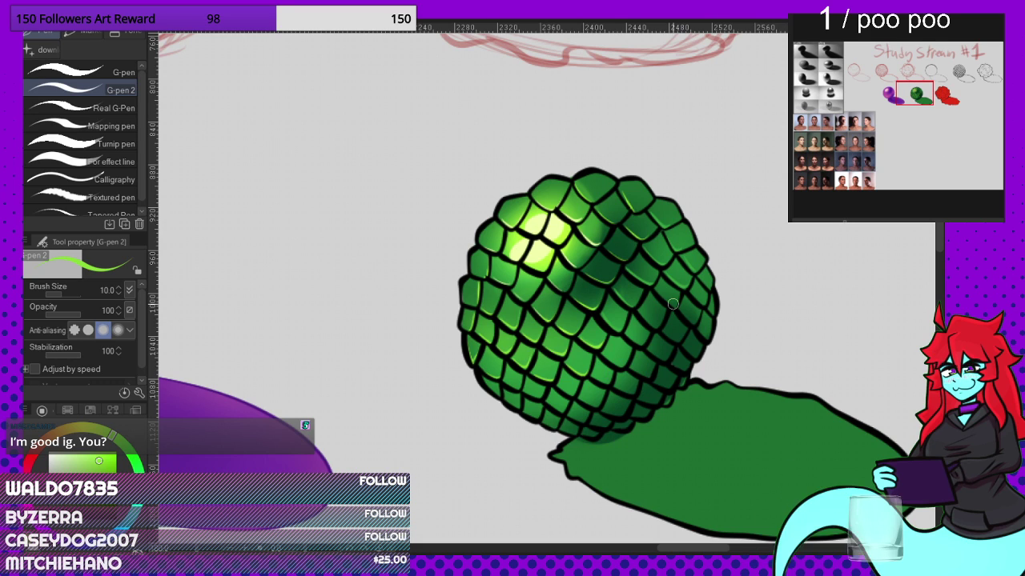
Step: Thicken the yellow-green rim lights and extend them up the outer edges of the upper-left scales around the highlight
scroll(673, 304, "up", 6)
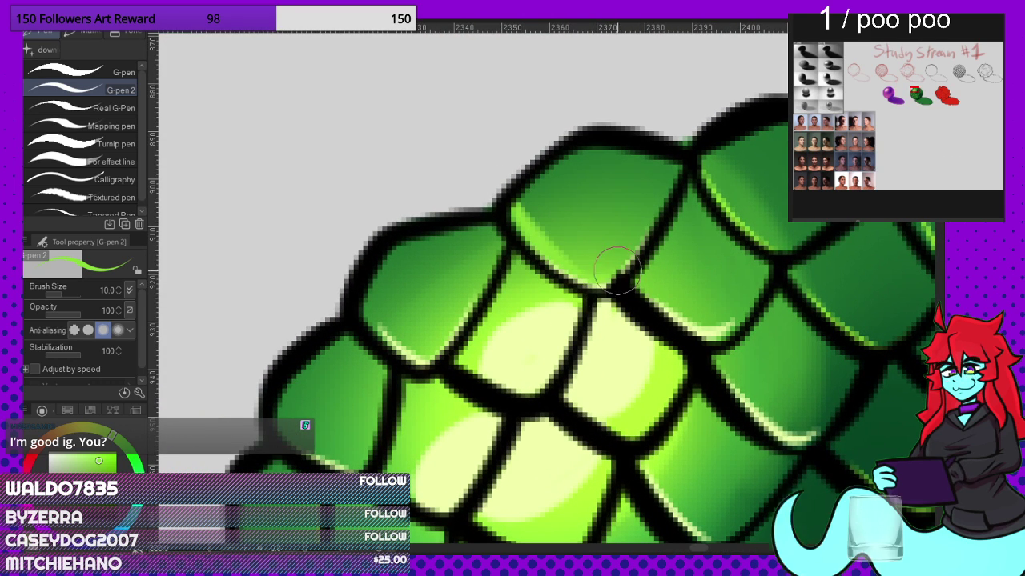
mouse_move(522, 207)
left_mouse_down()
mouse_move(544, 171)
mouse_move(589, 150)
left_mouse_up()
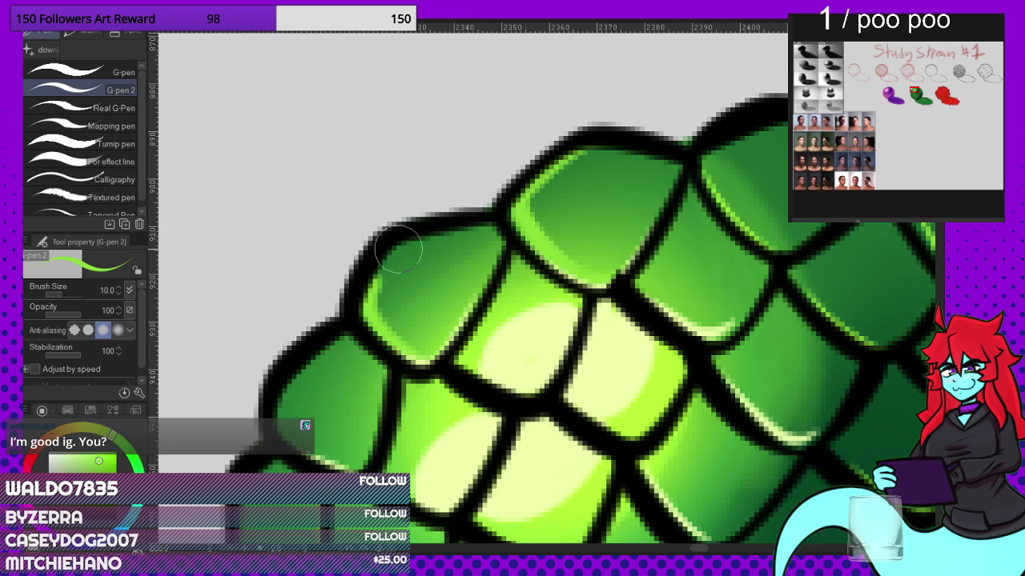
left_click_drag(399, 249, 447, 231)
scroll(451, 260, "down", 3)
scroll(417, 384, "up", 4)
mouse_move(429, 393)
left_mouse_down()
mouse_move(380, 386)
mouse_move(343, 353)
mouse_move(344, 317)
mouse_move(409, 256)
left_mouse_up()
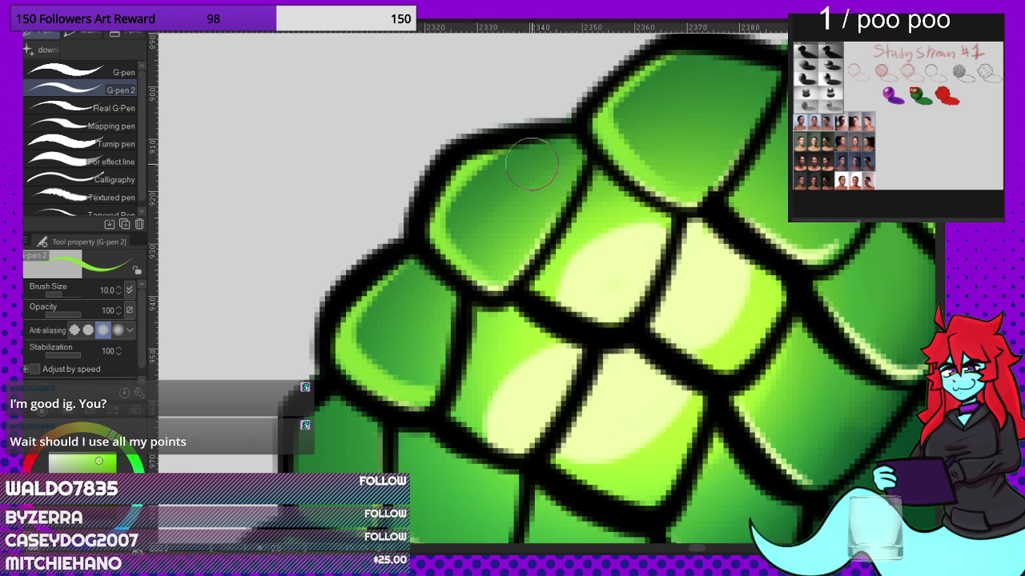
scroll(522, 192, "down", 3)
scroll(424, 352, "up", 4)
mouse_move(495, 277)
left_mouse_down()
mouse_move(473, 339)
mouse_move(404, 294)
left_mouse_up()
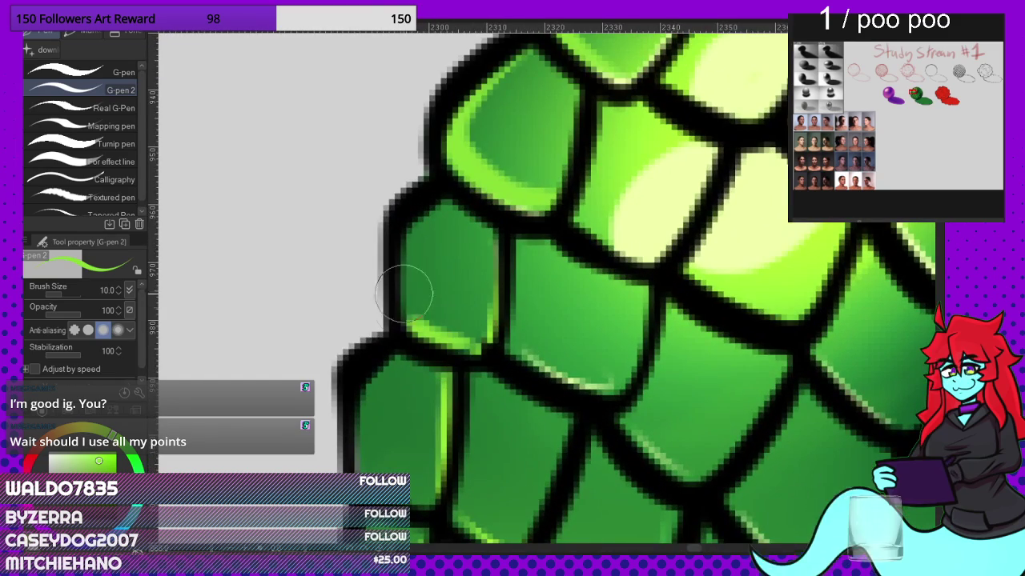
scroll(406, 264, "down", 3)
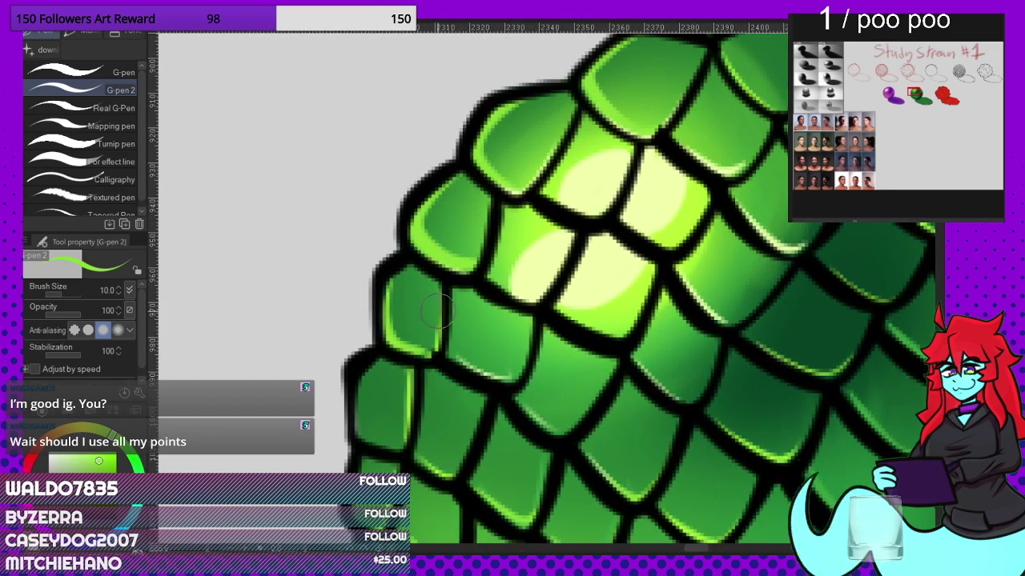
Step: Sample pale yellow from the highlight and layer it over the rim lights of the upper-left scales nearest the highlight
scroll(544, 272, "up", 2)
left_click(533, 275, "alt")
scroll(420, 252, "down", 2)
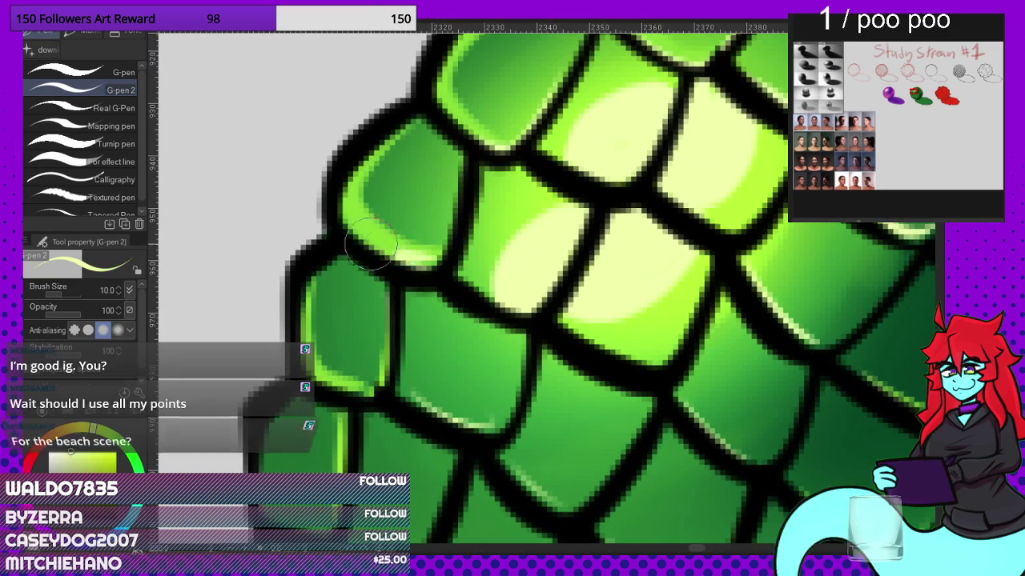
scroll(474, 176, "up", 2)
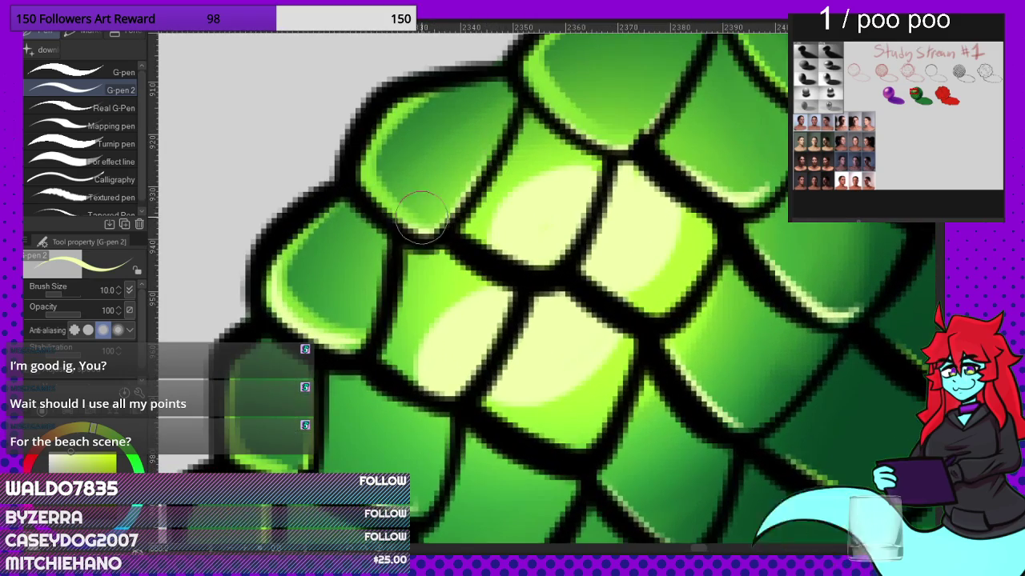
scroll(464, 256, "down", 3)
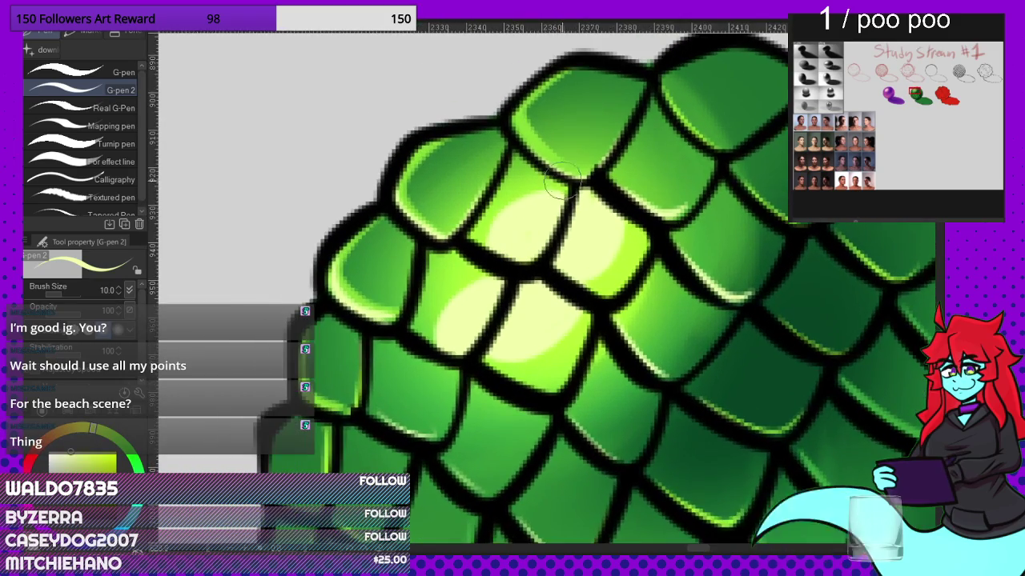
scroll(562, 184, "up", 1)
mouse_move(524, 149)
left_mouse_down()
mouse_move(505, 122)
mouse_move(513, 84)
left_mouse_up()
Step: Add pale yellow rim lights to the left-edge scales just below the highlight
scroll(548, 167, "down", 2)
scroll(368, 360, "up", 3)
mouse_move(395, 361)
left_mouse_down()
mouse_move(358, 397)
mouse_move(299, 360)
mouse_move(304, 293)
mouse_move(351, 245)
mouse_move(321, 419)
mouse_move(388, 424)
left_mouse_up()
scroll(439, 274, "down", 3)
scroll(354, 433, "up", 2)
scroll(354, 433, "up", 1)
scroll(398, 418, "down", 4)
scroll(408, 354, "down", 2)
scroll(468, 265, "up", 1)
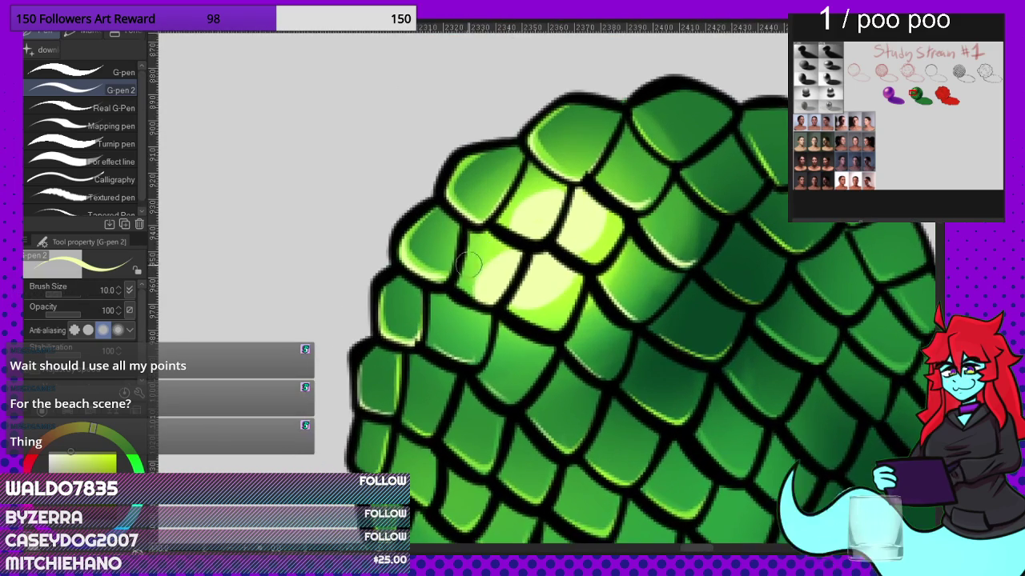
Step: Sample bright yellow-green beside the highlight and draw rim lights up the outer edges of the scales along the sphere's left edge
left_click(486, 252, "alt")
scroll(362, 388, "up", 3)
mouse_move(359, 357)
left_mouse_down()
mouse_move(368, 425)
mouse_move(407, 441)
left_mouse_up()
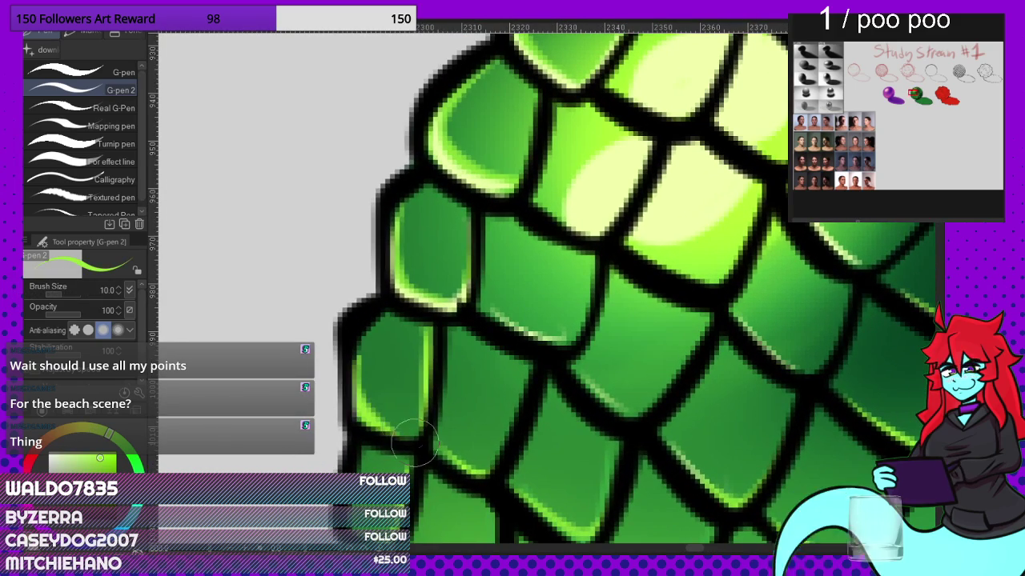
key("ctrl+z")
scroll(368, 400, "down", 3)
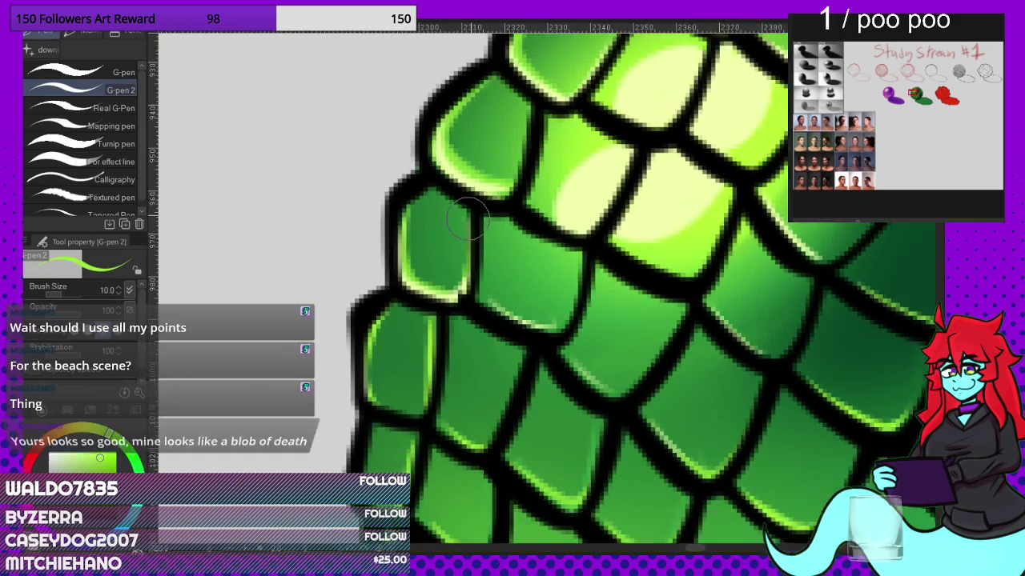
scroll(410, 385, "up", 4)
mouse_move(414, 328)
left_mouse_down()
mouse_move(387, 398)
mouse_move(390, 426)
left_mouse_up()
scroll(392, 368, "down", 3)
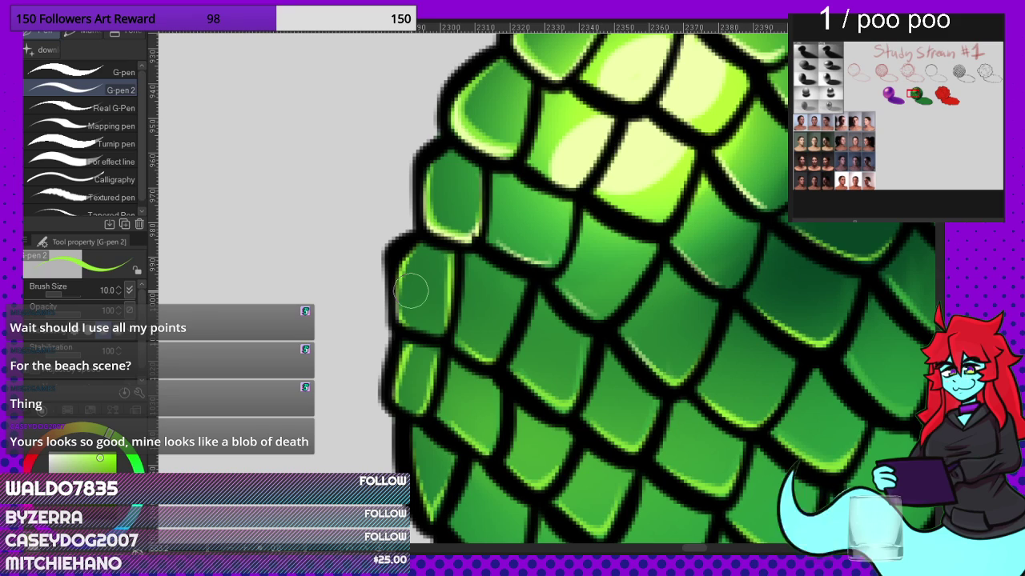
scroll(410, 290, "down", 3)
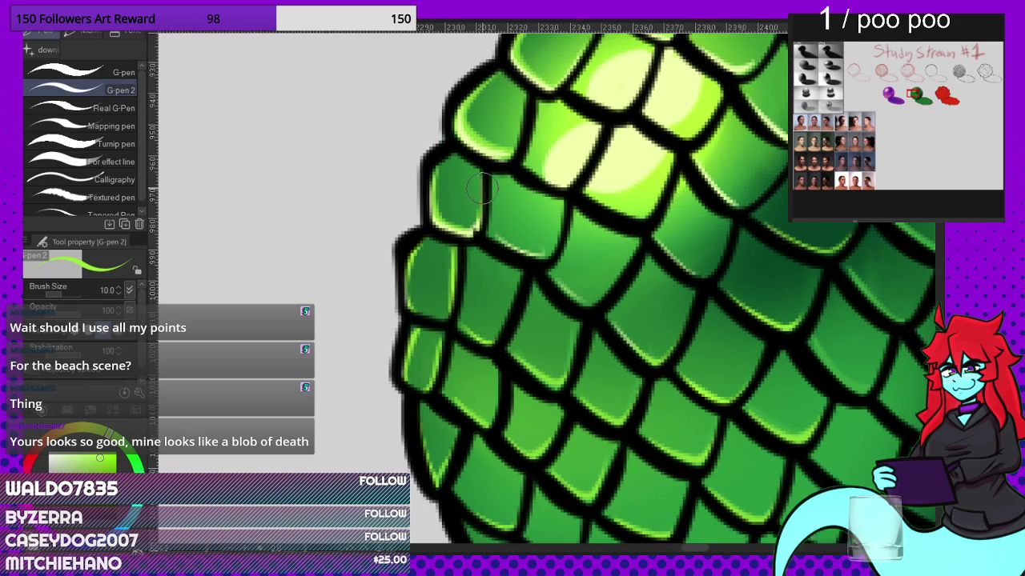
Step: Sample yellow-green near the highlight and draw a wider rim light along the left and lower edges of the scale below it
scroll(481, 273, "up", 4)
scroll(491, 264, "up", 1)
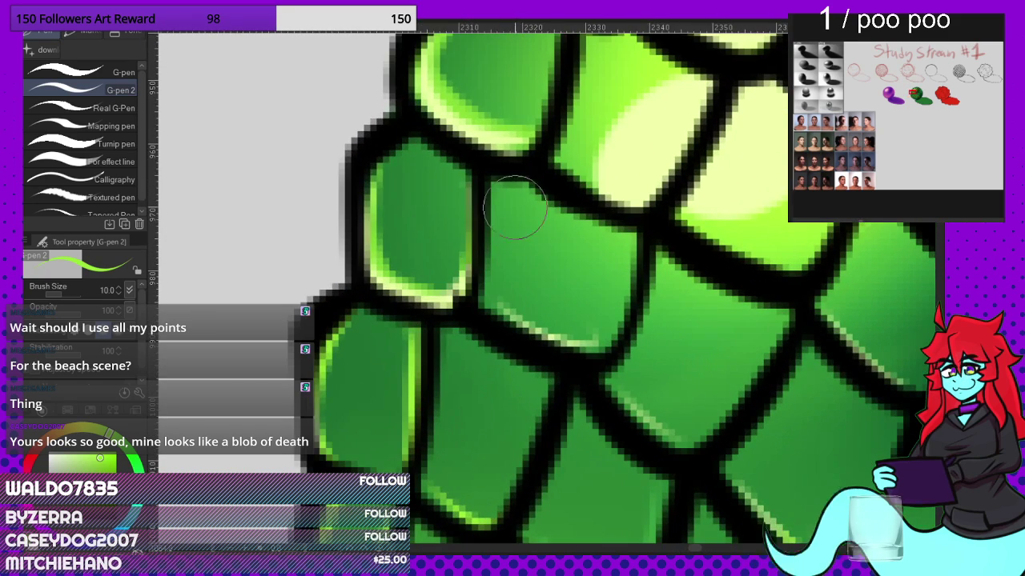
left_click(499, 93, "alt")
mouse_move(496, 189)
left_mouse_down()
mouse_move(497, 293)
mouse_move(551, 328)
mouse_move(615, 340)
mouse_move(623, 332)
mouse_move(552, 318)
mouse_move(503, 266)
mouse_move(496, 197)
mouse_move(534, 296)
mouse_move(495, 304)
mouse_move(496, 259)
mouse_move(525, 320)
mouse_move(620, 338)
mouse_move(591, 347)
mouse_move(490, 298)
left_mouse_up()
left_click(613, 116, "alt")
scroll(464, 277, "down", 4)
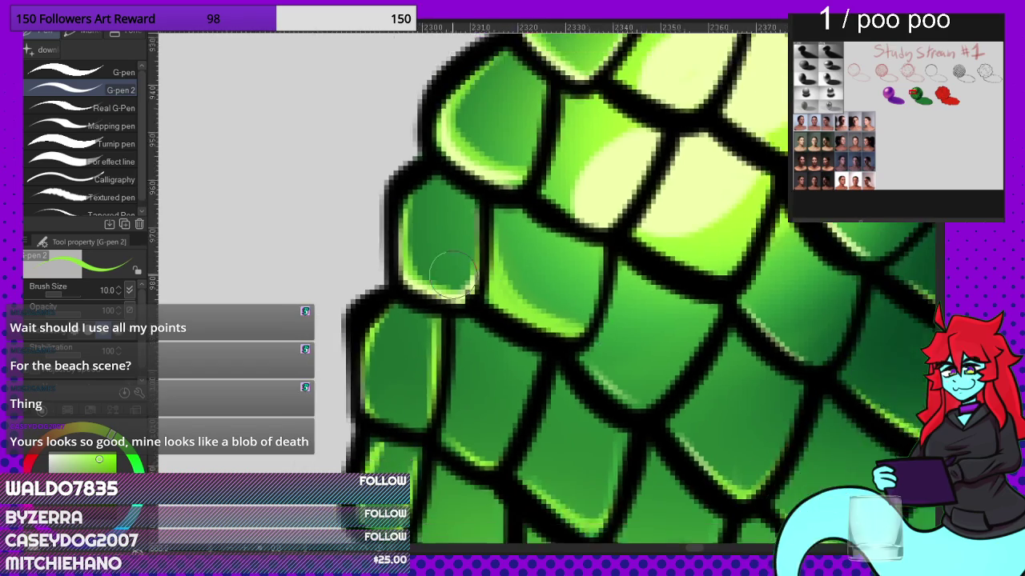
Step: Layer pale yellow over the lower rim light of the wide scale just below and left of the highlight
scroll(459, 276, "up", 6)
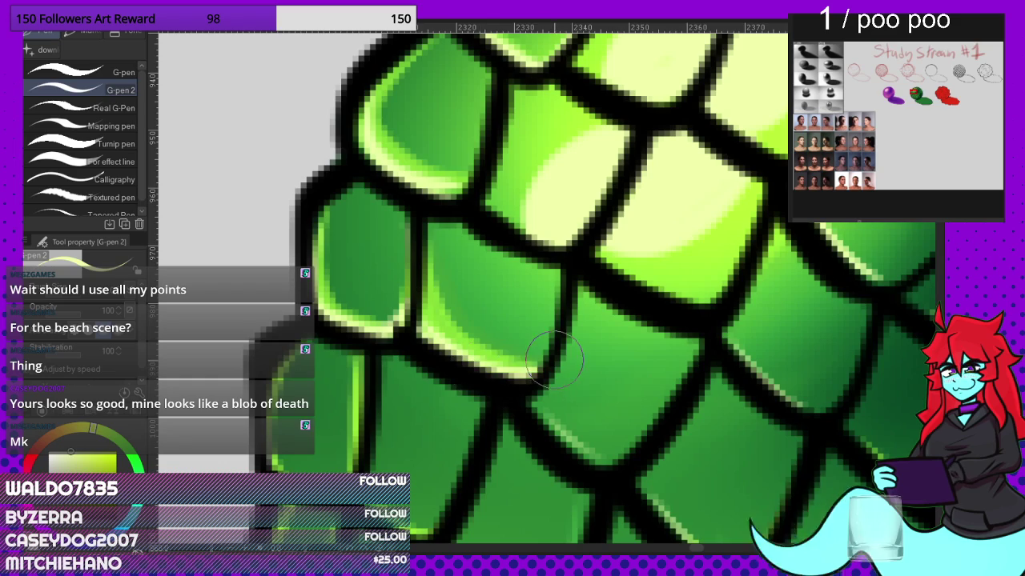
scroll(494, 303, "down", 2)
scroll(494, 303, "down", 3)
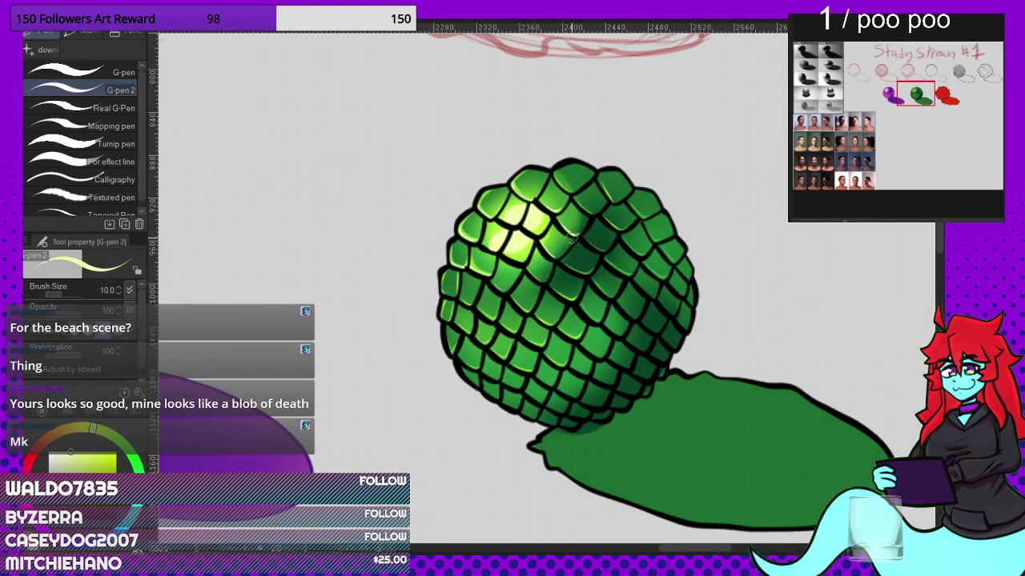
Step: Widen the rim light with bright yellow-green on the scale adjoining the highlight's upper-right side
scroll(544, 203, "up", 5)
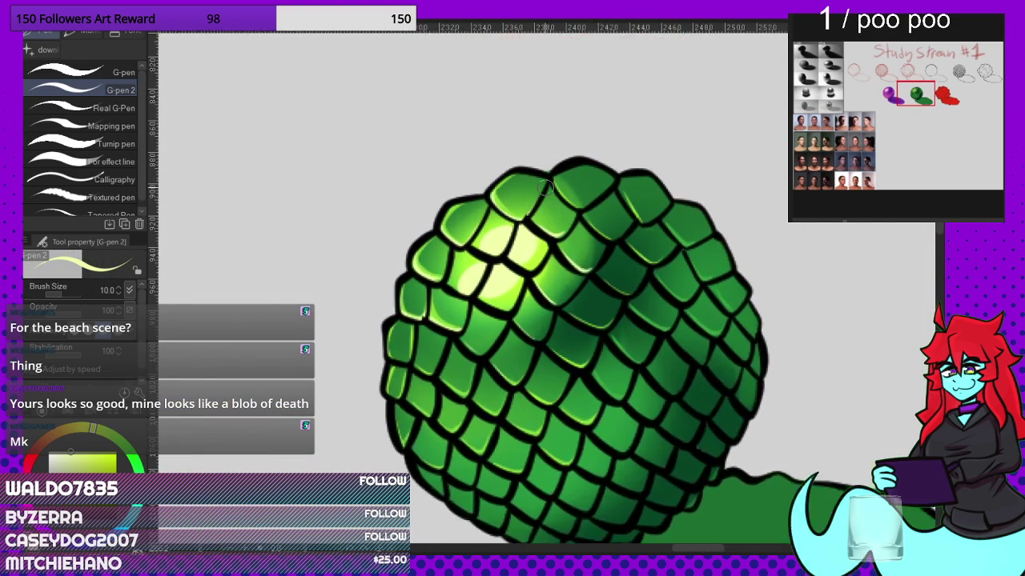
scroll(535, 210, "up", 2)
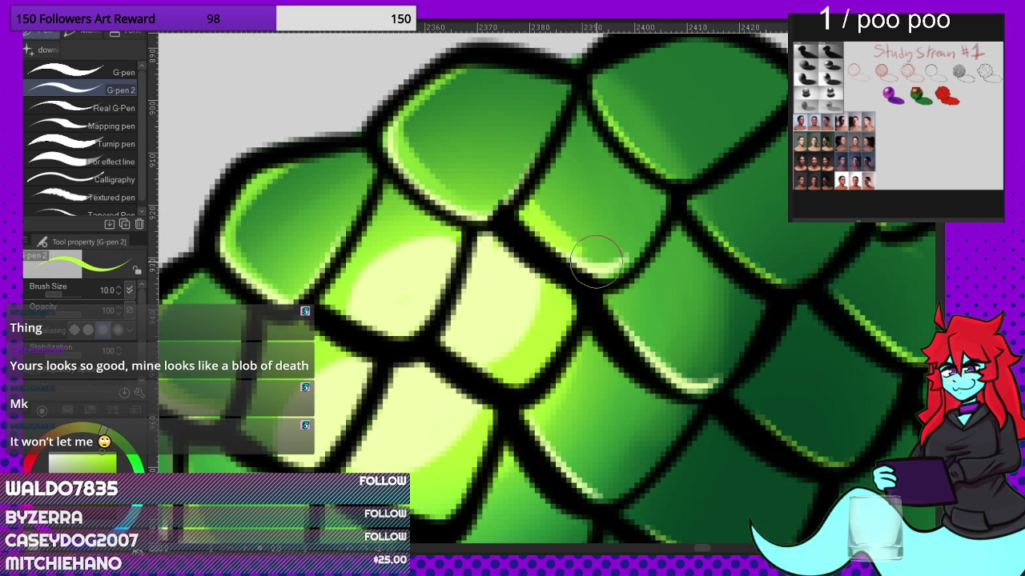
scroll(547, 217, "down", 2)
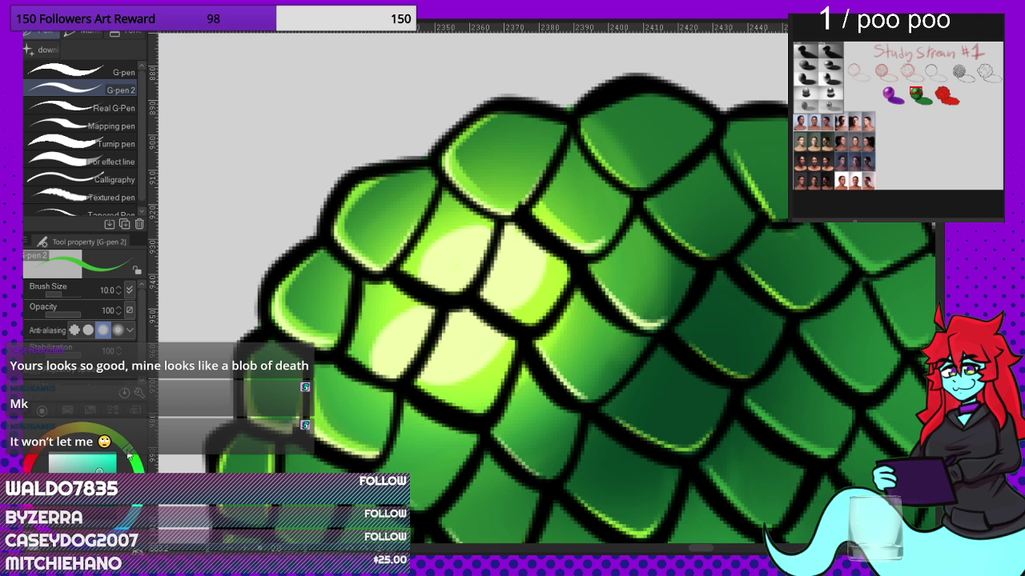
scroll(602, 93, "down", 6)
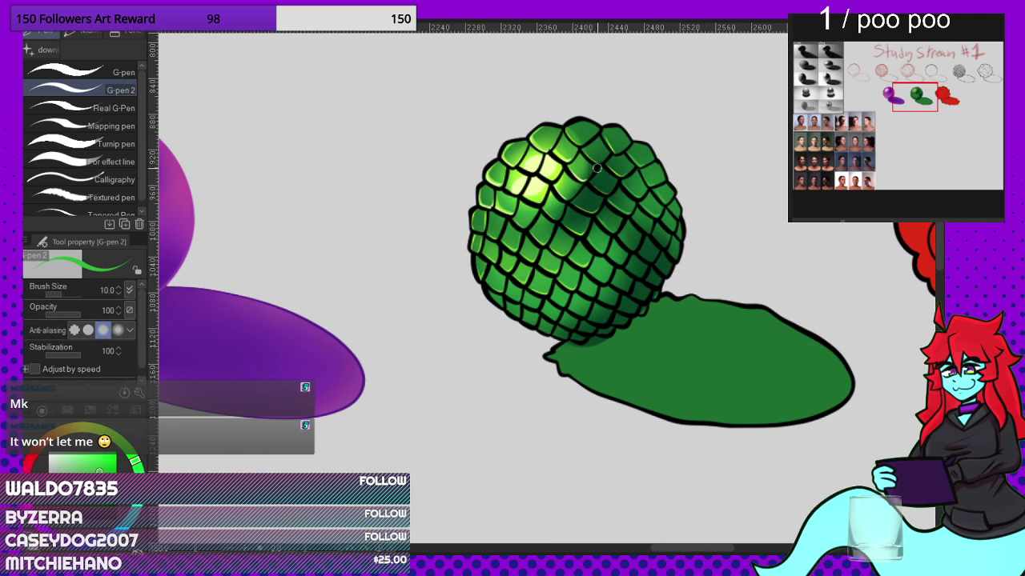
scroll(578, 177, "up", 5)
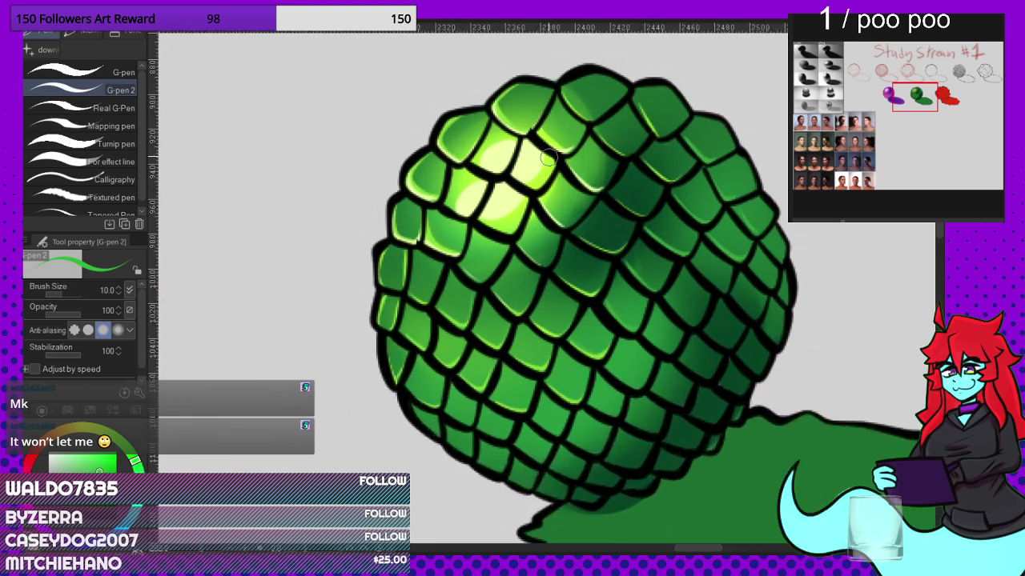
Step: Try to draw a yellow-green pen rim light on the scale just below and right of the highlight
scroll(586, 304, "up", 5)
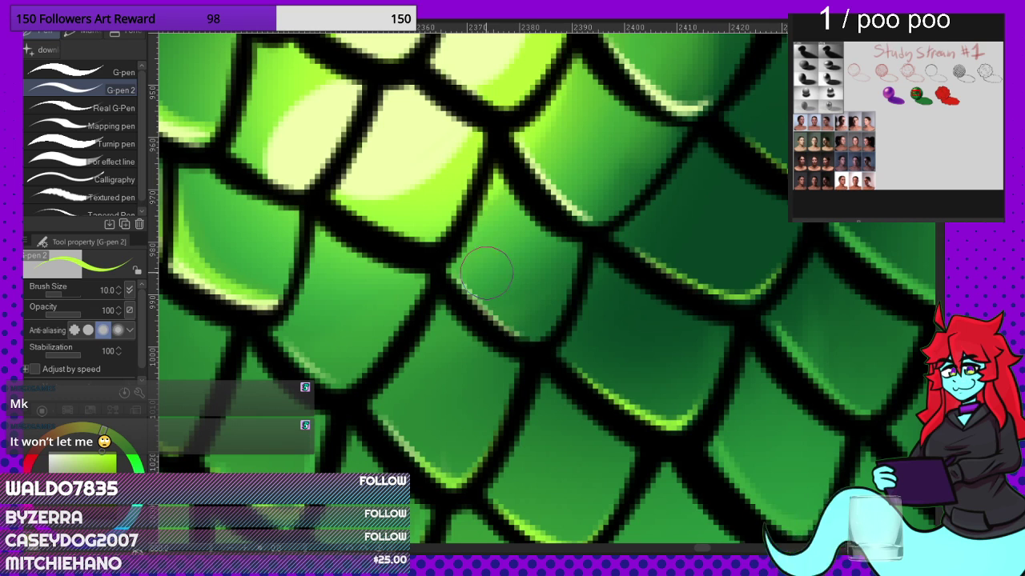
mouse_move(474, 268)
left_mouse_down()
mouse_move(534, 332)
mouse_move(516, 326)
mouse_move(533, 329)
left_mouse_up()
key("ctrl+z")
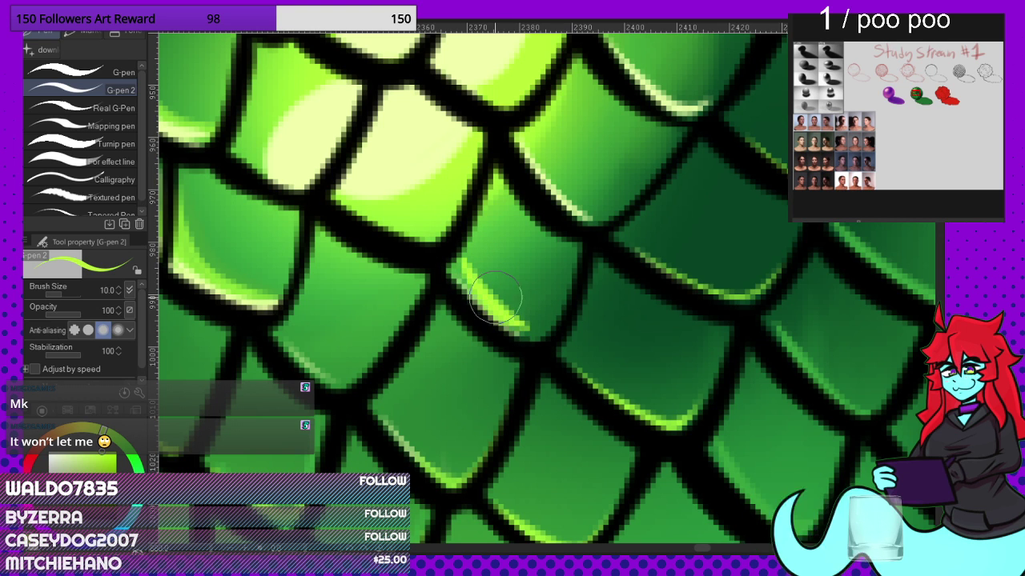
key("ctrl+z")
Step: Spray a soft yellow-green rim light along the lower-left edge of that scale with the Hard airbrush, reducing its size to 15
left_click(12, 204)
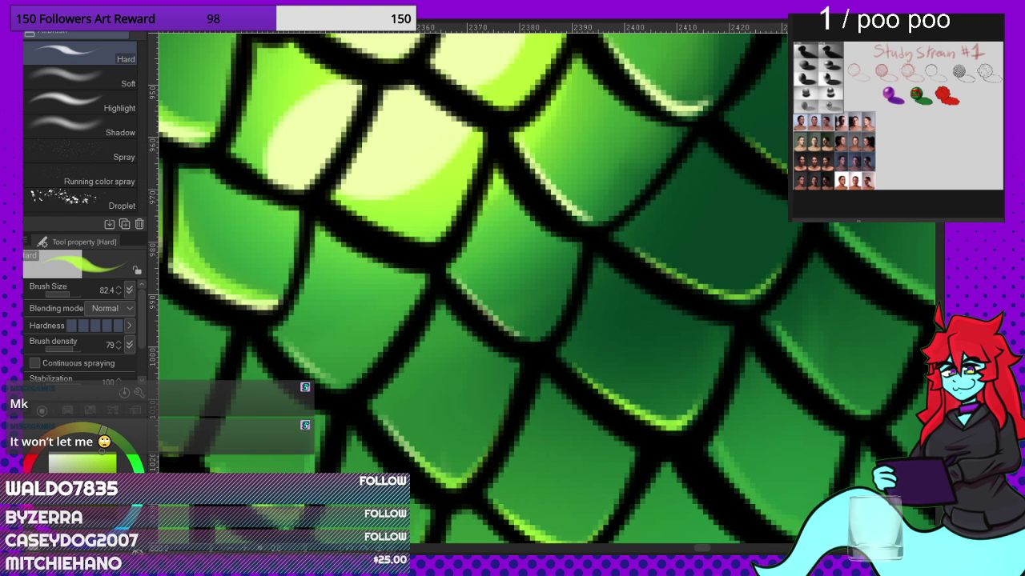
key("bracketleft")
key("bracketleft")
key("bracketleft")
key("bracketleft")
key("bracketleft")
key("bracketleft")
key("bracketleft")
key("bracketleft")
key("bracketleft")
key("bracketleft")
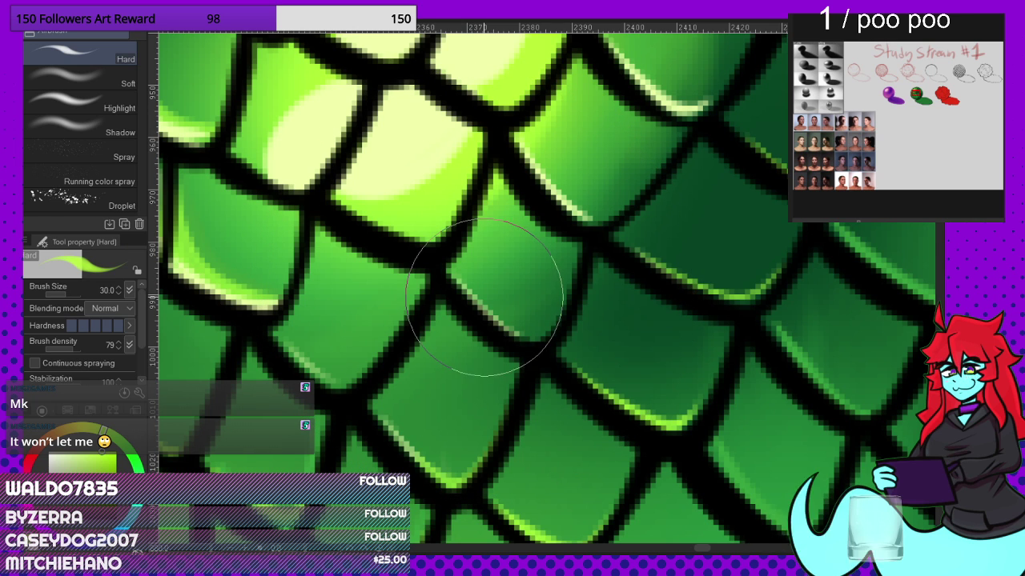
mouse_move(466, 276)
left_mouse_down()
mouse_move(539, 338)
mouse_move(484, 280)
left_mouse_up()
mouse_move(481, 221)
left_mouse_down()
mouse_move(524, 336)
mouse_move(534, 337)
mouse_move(447, 268)
mouse_move(453, 248)
mouse_move(518, 339)
mouse_move(555, 321)
left_mouse_up()
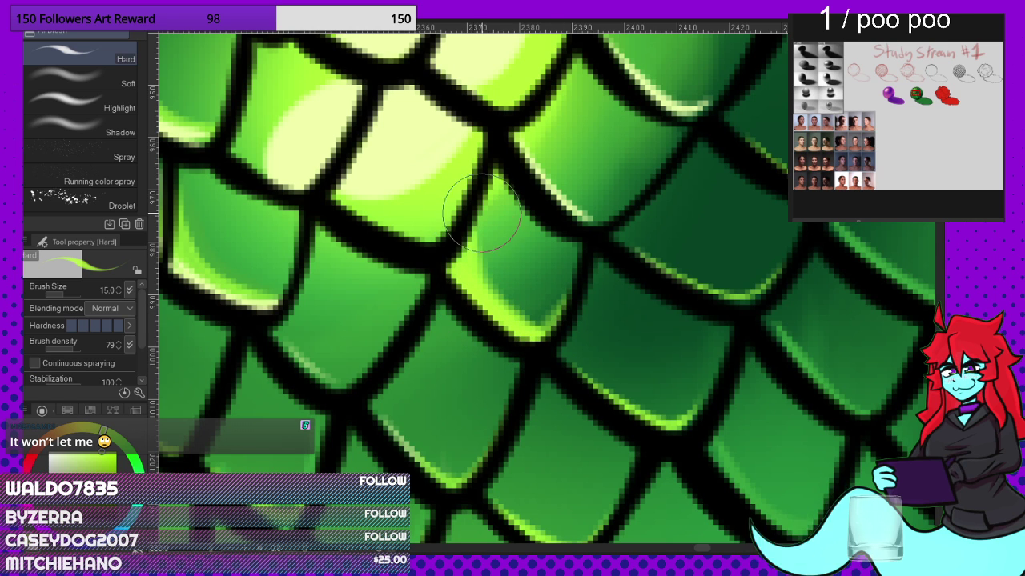
Step: Blend sampled green over the rim light's upper end and layer sampled pale yellow along its lower edge
left_click(519, 271, "alt")
mouse_move(446, 263)
left_mouse_down()
mouse_move(468, 236)
mouse_move(483, 184)
mouse_move(429, 288)
mouse_move(494, 164)
mouse_move(425, 287)
mouse_move(465, 252)
mouse_move(494, 144)
mouse_move(430, 298)
mouse_move(492, 197)
left_mouse_up()
left_click(485, 294, "alt")
left_click_drag(506, 288, 453, 236)
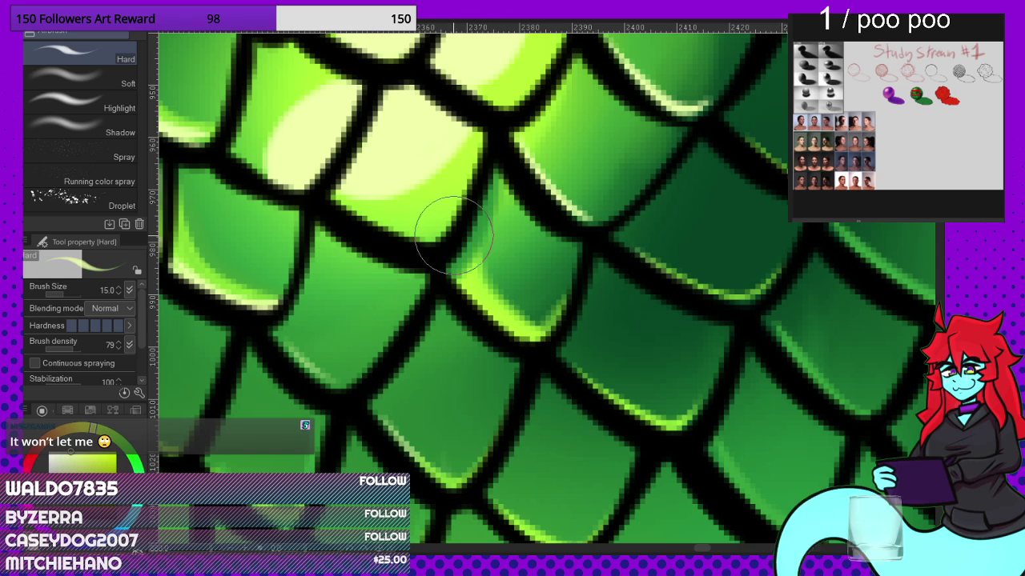
left_click_drag(513, 336, 531, 332)
scroll(531, 332, "down", 5)
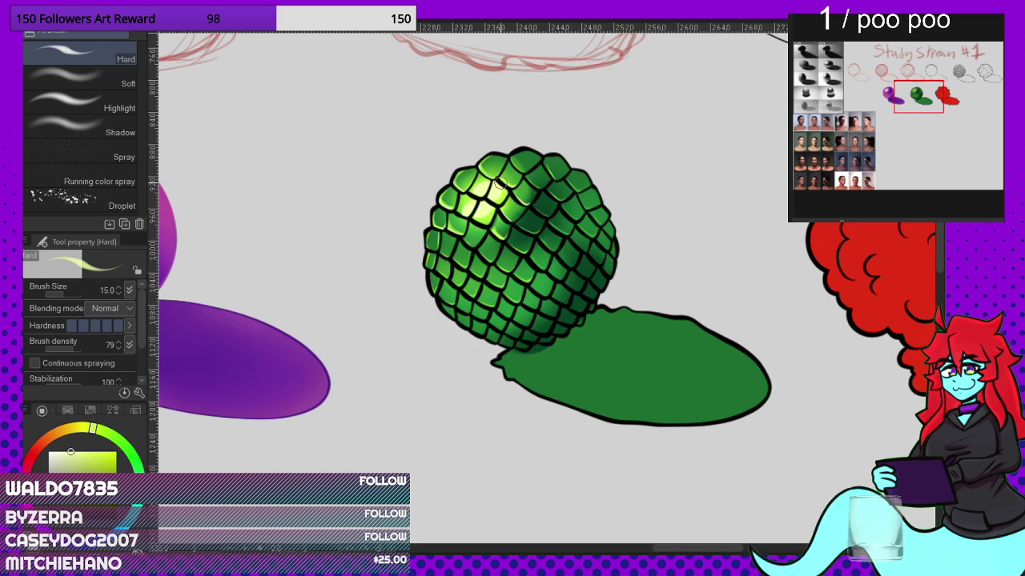
Step: Airbrush dark green shadows along the upper edges of the scales just below the highlight
scroll(499, 182, "up", 8)
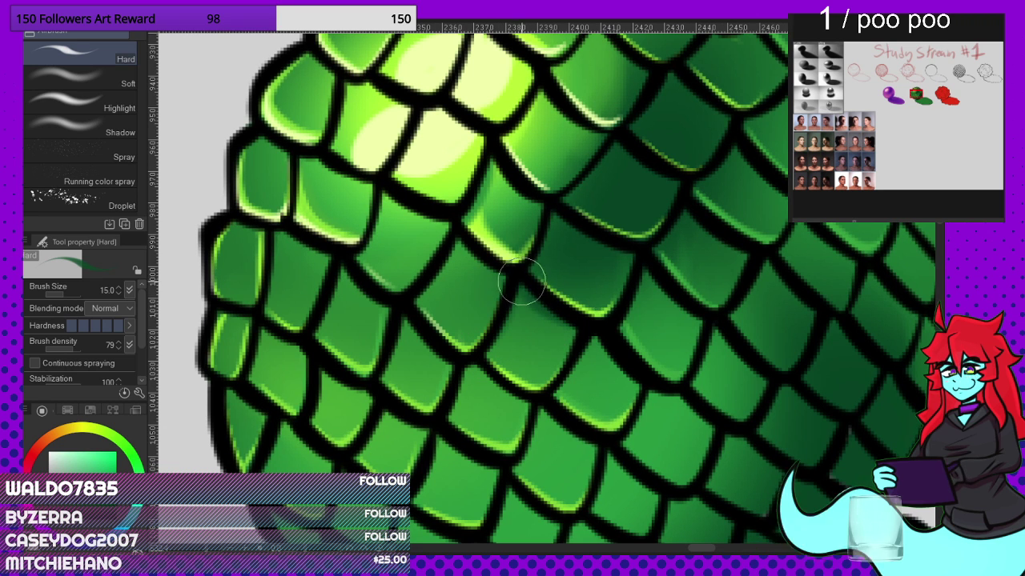
scroll(498, 320, "down", 1)
scroll(456, 280, "up", 3)
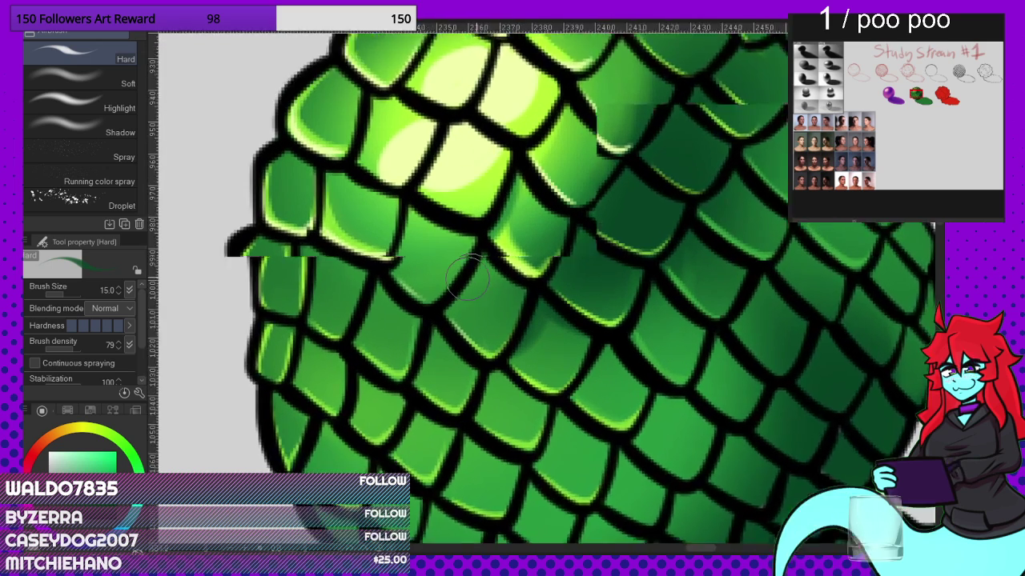
mouse_move(511, 265)
left_mouse_down()
mouse_move(531, 302)
mouse_move(538, 290)
left_mouse_up()
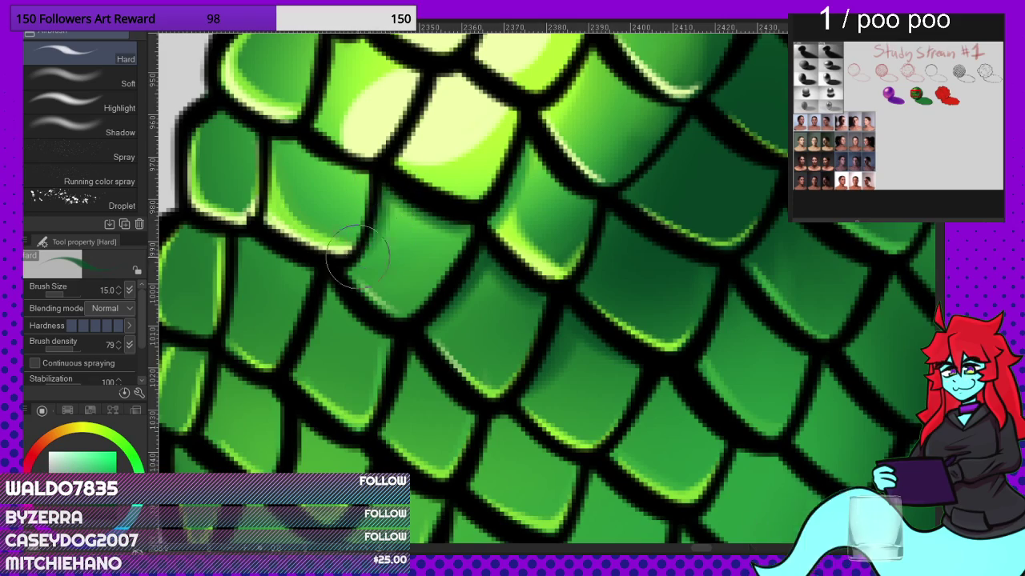
scroll(444, 224, "down", 3)
scroll(481, 216, "down", 3)
Step: Airbrush dark green shadows into the upper corners of the scales to the right of the highlight
scroll(496, 192, "up", 6)
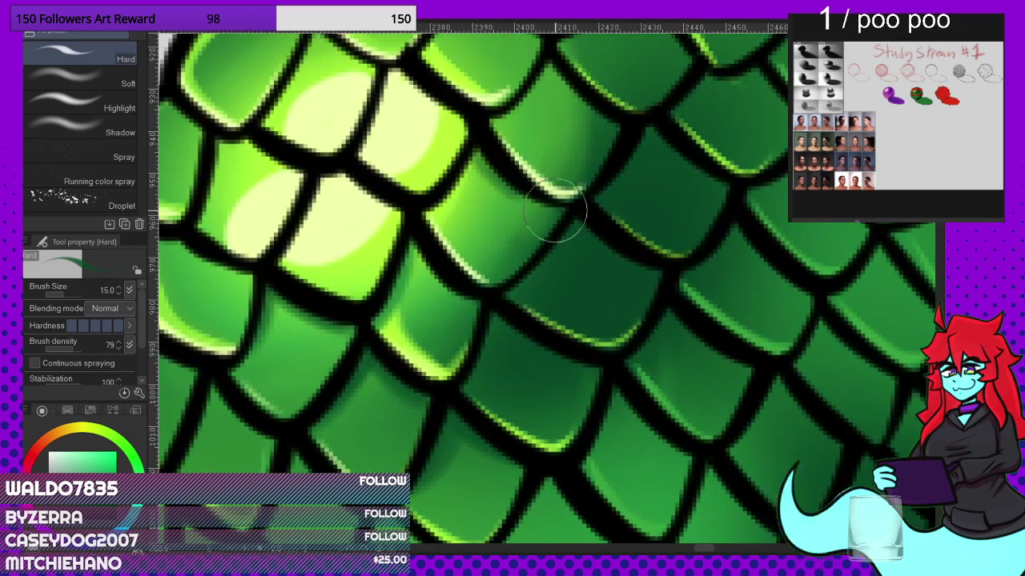
scroll(560, 200, "down", 2)
scroll(545, 229, "up", 2)
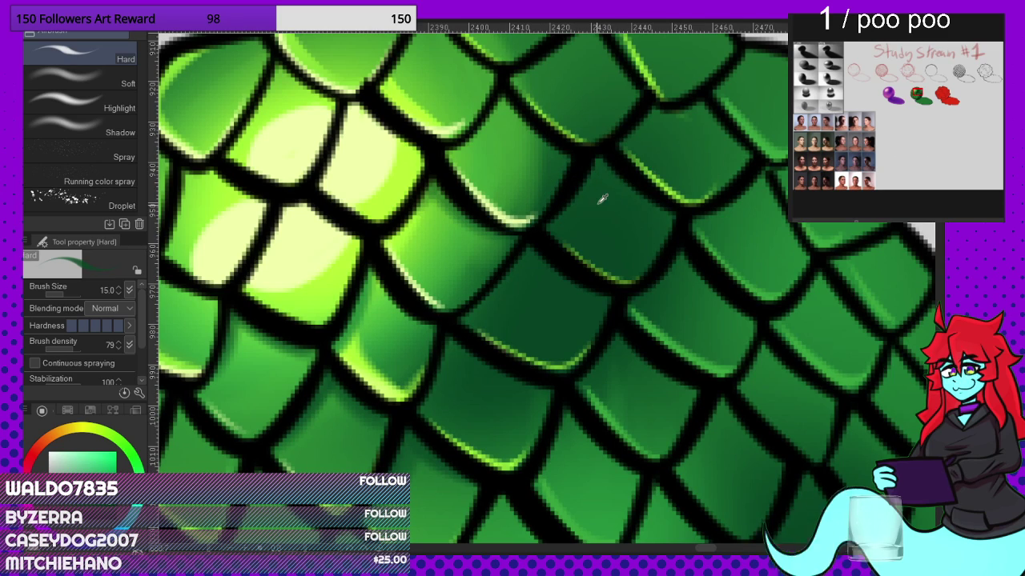
scroll(599, 142, "down", 2)
scroll(577, 259, "up", 3)
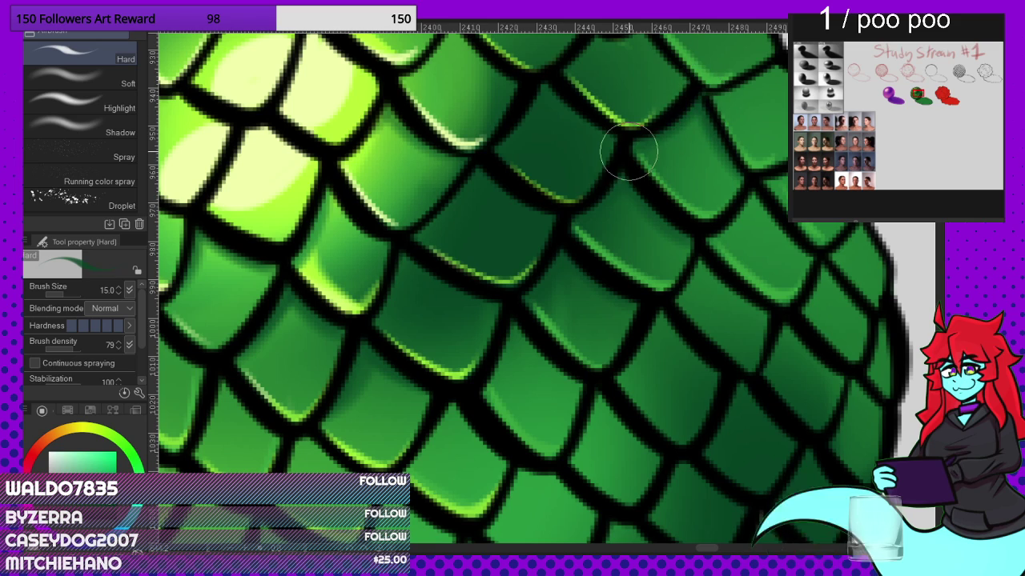
Step: Airbrush mid green along the upper and left edges of the two upper highlight scales, undoing the misplaced first stroke
scroll(640, 168, "down", 6)
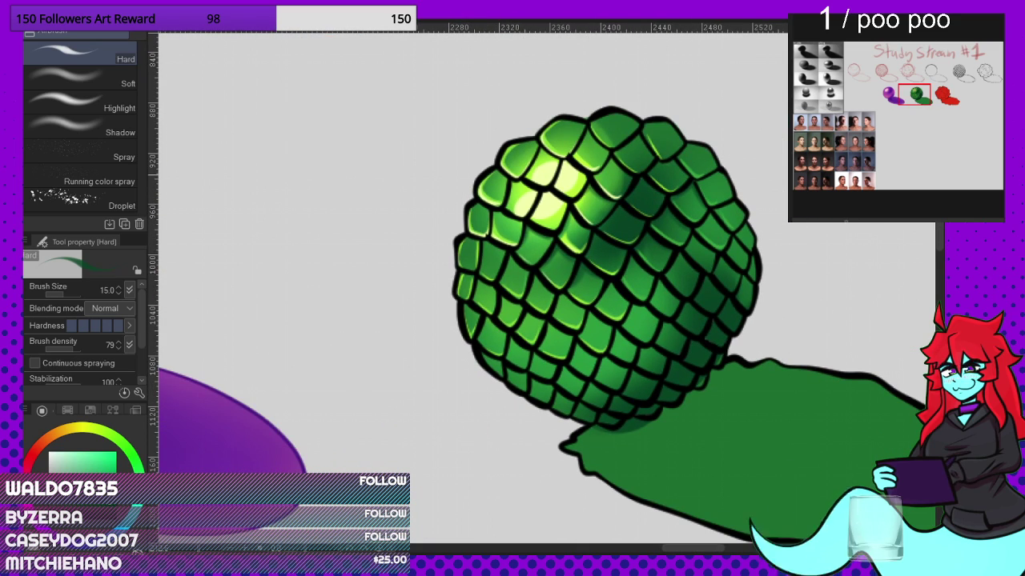
scroll(544, 141, "up", 5)
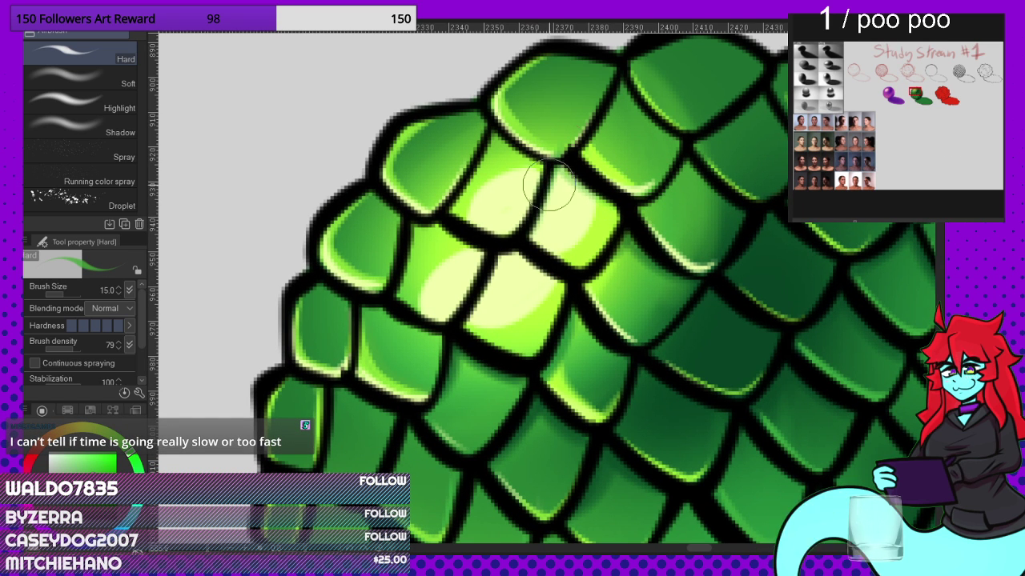
scroll(552, 166, "up", 2)
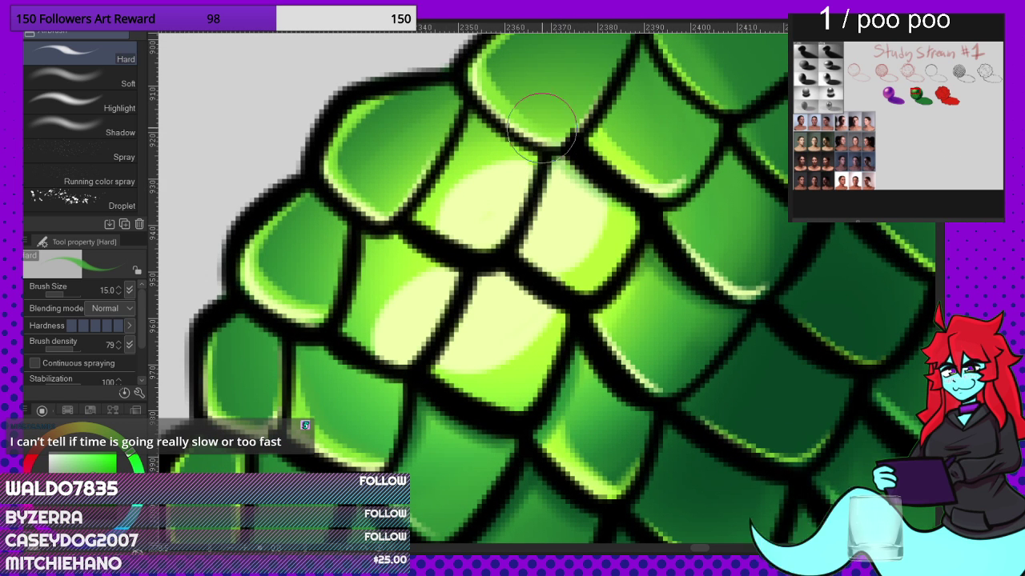
left_click_drag(545, 167, 592, 184)
key("ctrl+z")
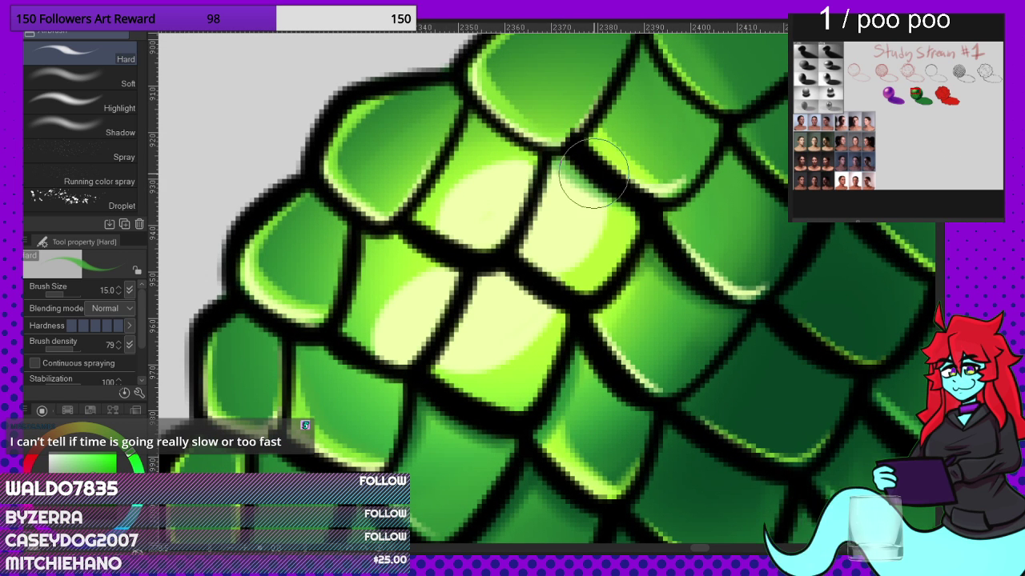
left_click_drag(553, 156, 519, 238)
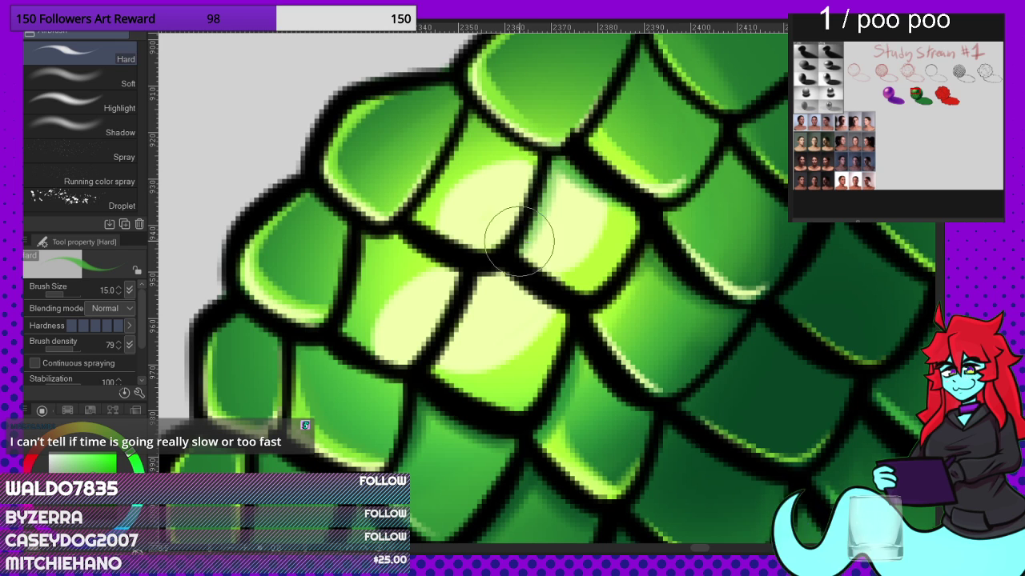
mouse_move(457, 97)
left_mouse_down()
mouse_move(554, 155)
mouse_move(497, 139)
mouse_move(528, 163)
left_mouse_up()
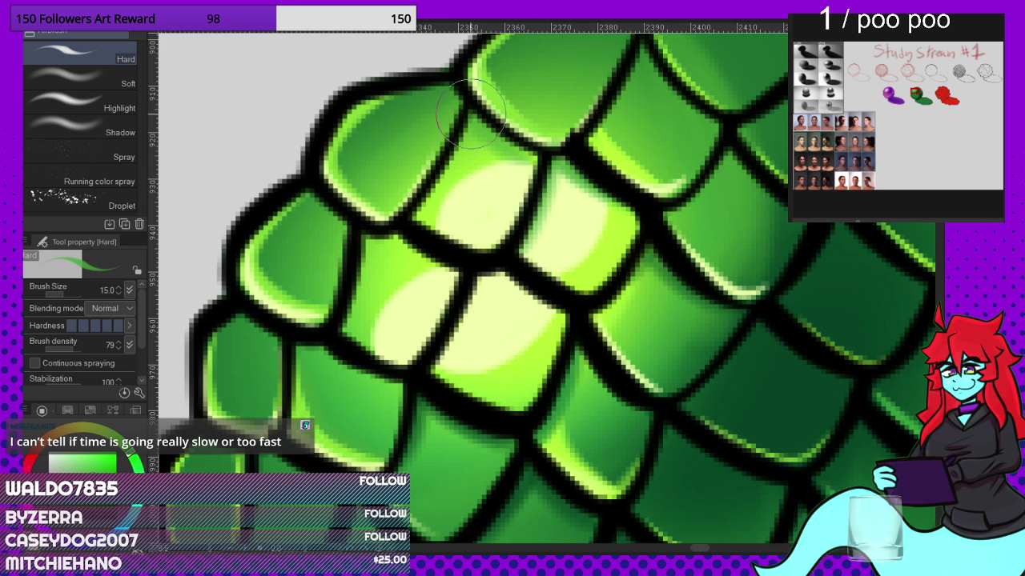
mouse_move(472, 114)
left_mouse_down()
mouse_move(416, 221)
mouse_move(424, 198)
left_mouse_up()
scroll(479, 152, "down", 6)
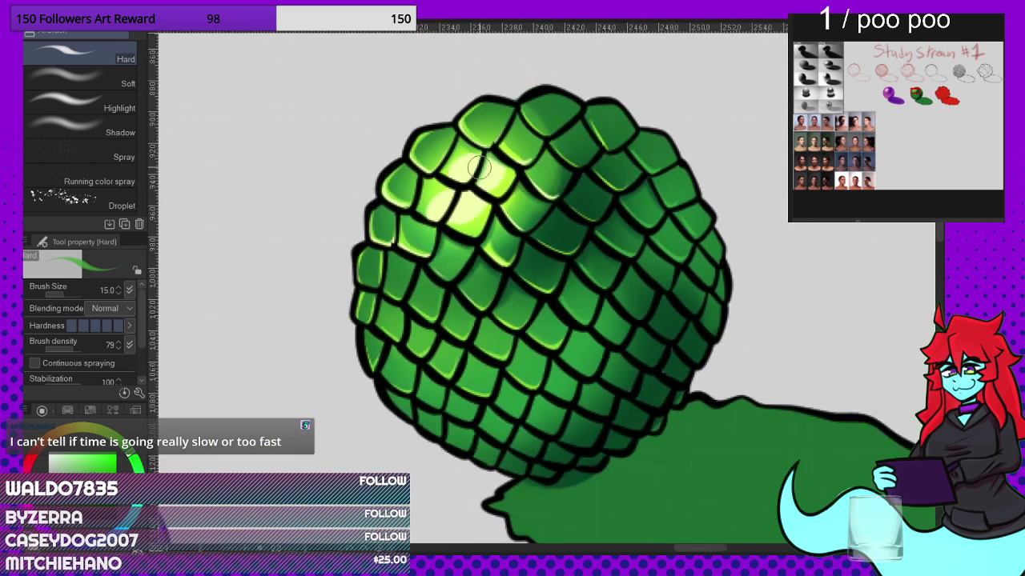
Step: Airbrush mid green along the upper and left edges of the two lower highlight scales
scroll(471, 200, "up", 4)
scroll(469, 206, "up", 2)
left_click_drag(446, 189, 415, 258)
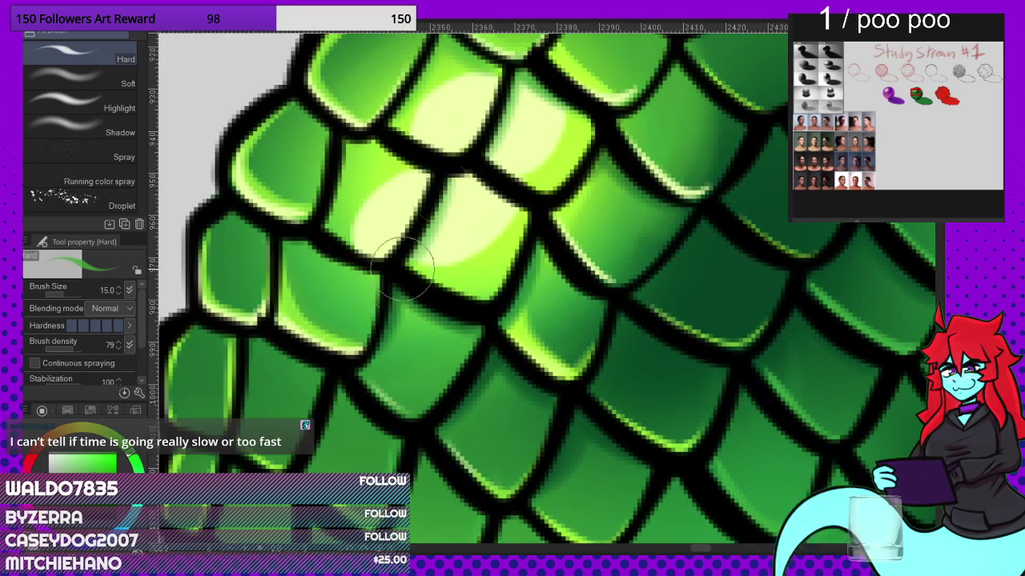
left_click_drag(499, 188, 487, 195)
scroll(486, 195, "down", 8)
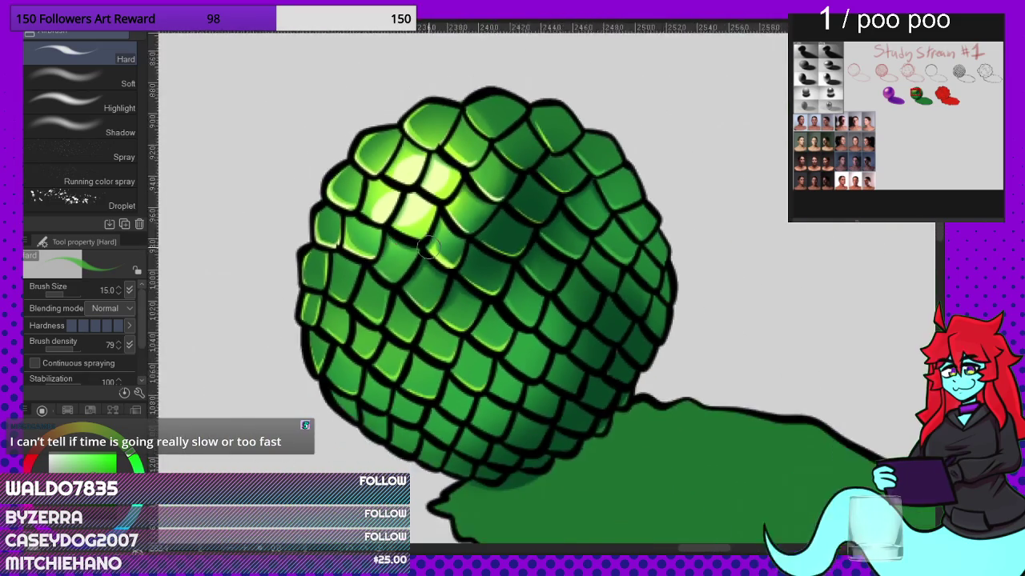
Step: Airbrush dark green shadows into the upper corners of the scales across the sphere's centre
scroll(491, 285, "up", 5)
scroll(645, 328, "down", 2)
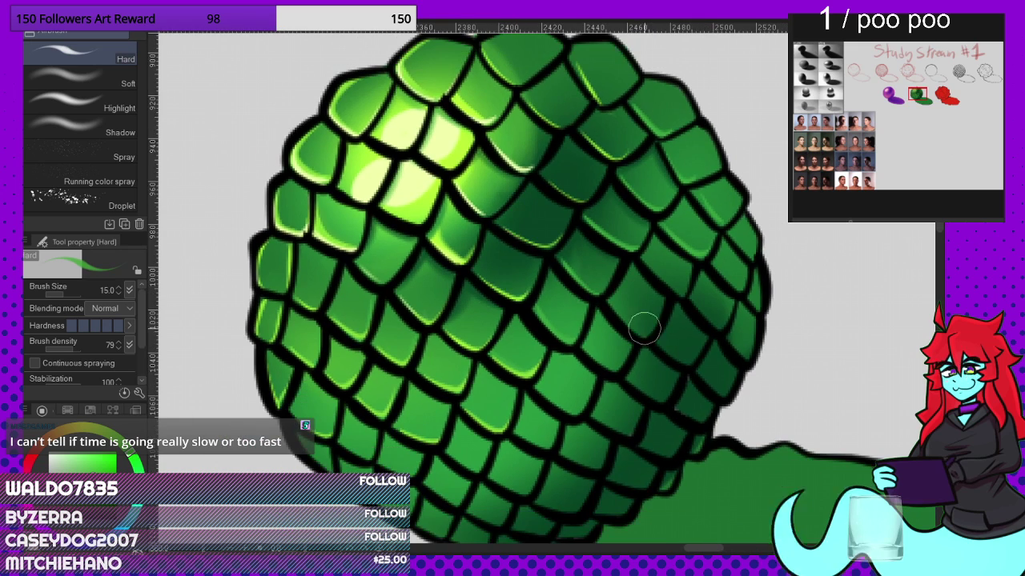
scroll(621, 349, "up", 3)
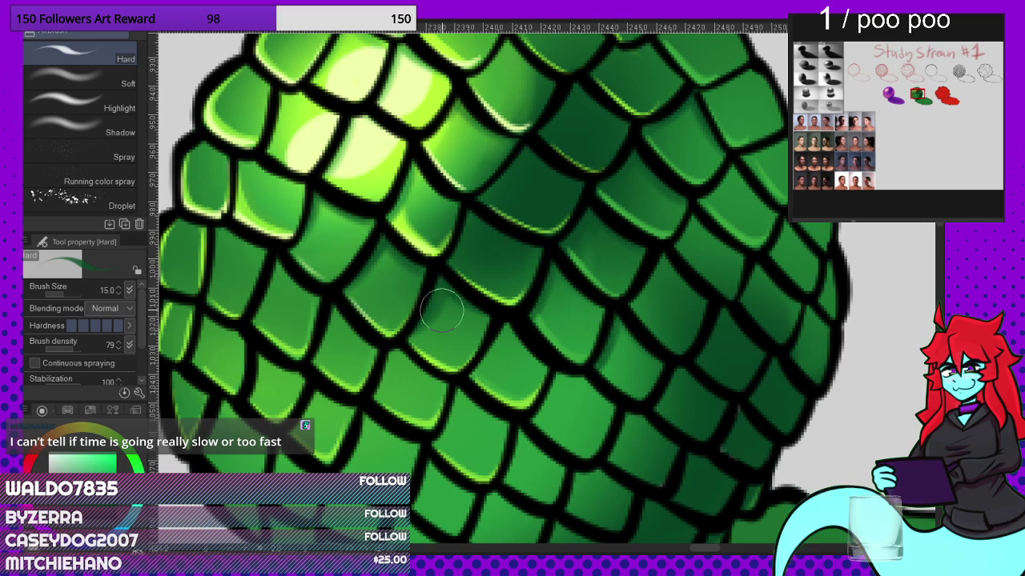
scroll(442, 310, "down", 4)
scroll(497, 296, "up", 6)
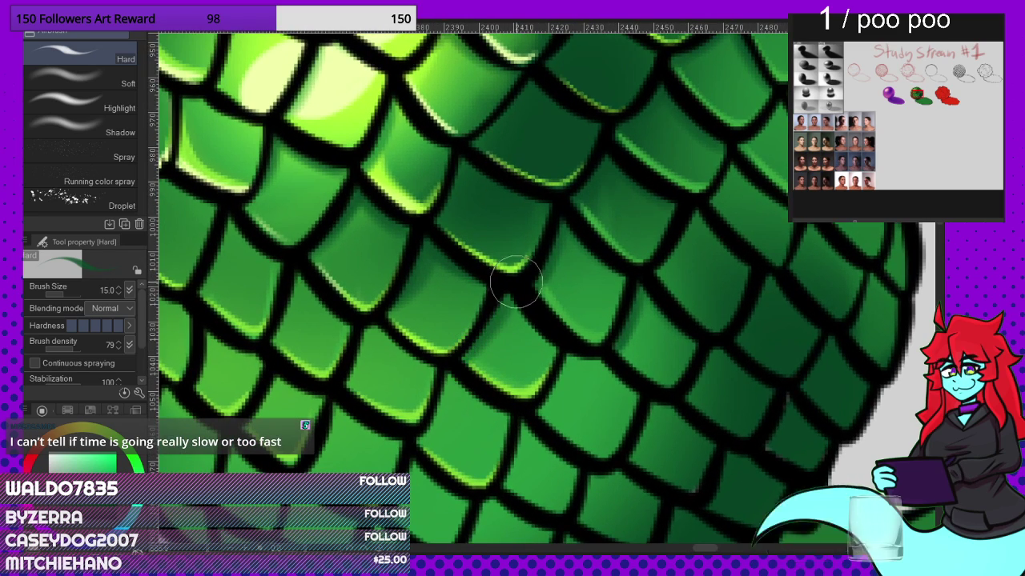
left_click_drag(516, 281, 574, 350)
scroll(367, 329, "up", 1)
left_click_drag(338, 415, 381, 304)
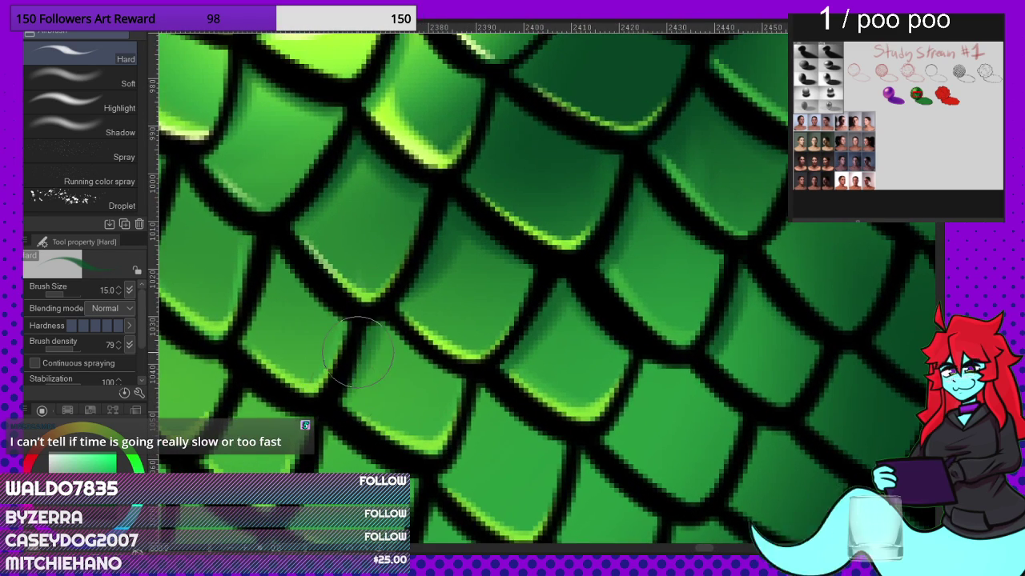
mouse_move(355, 371)
left_mouse_down()
mouse_move(377, 312)
mouse_move(416, 359)
left_mouse_up()
Step: Continue the dark green airbrush shadows on the upper corners of the scales towards the sphere's left side
scroll(373, 328, "down", 2)
scroll(256, 339, "up", 3)
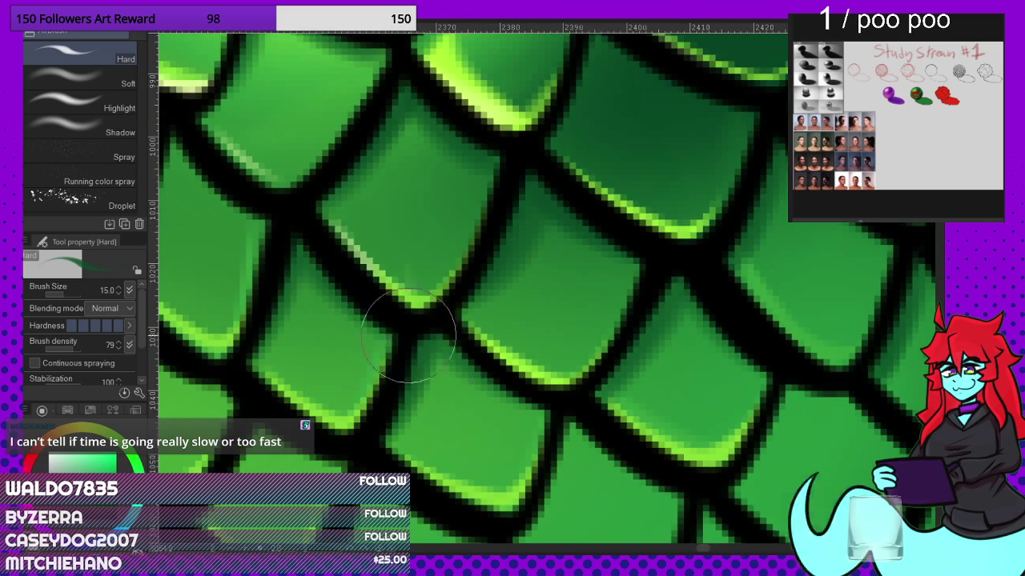
scroll(539, 165, "down", 3)
scroll(396, 229, "up", 3)
scroll(397, 229, "up", 1)
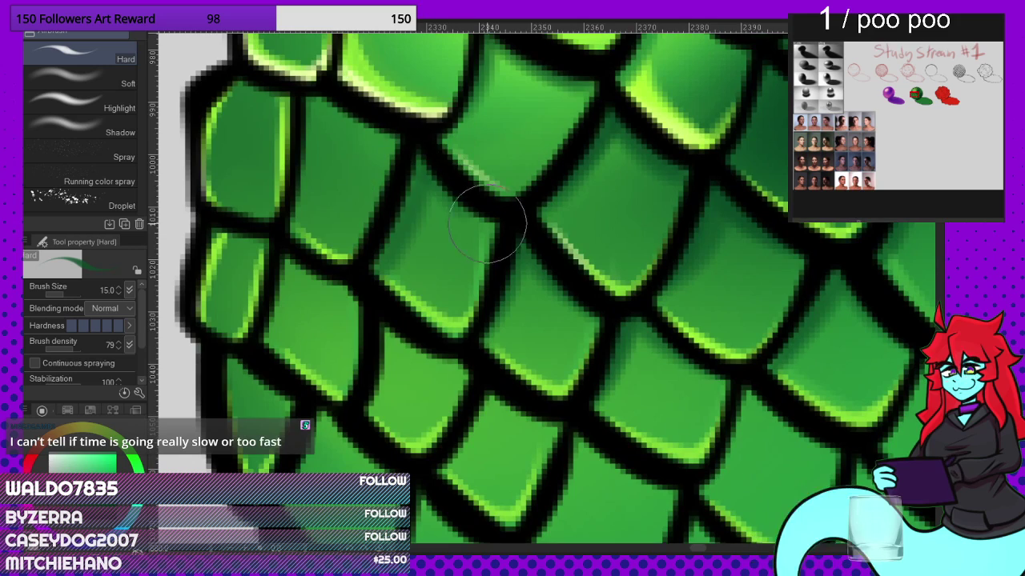
Step: Airbrush dark green shadows along the upper edges of the remaining scales near the sphere's left edge
scroll(411, 187, "down", 2)
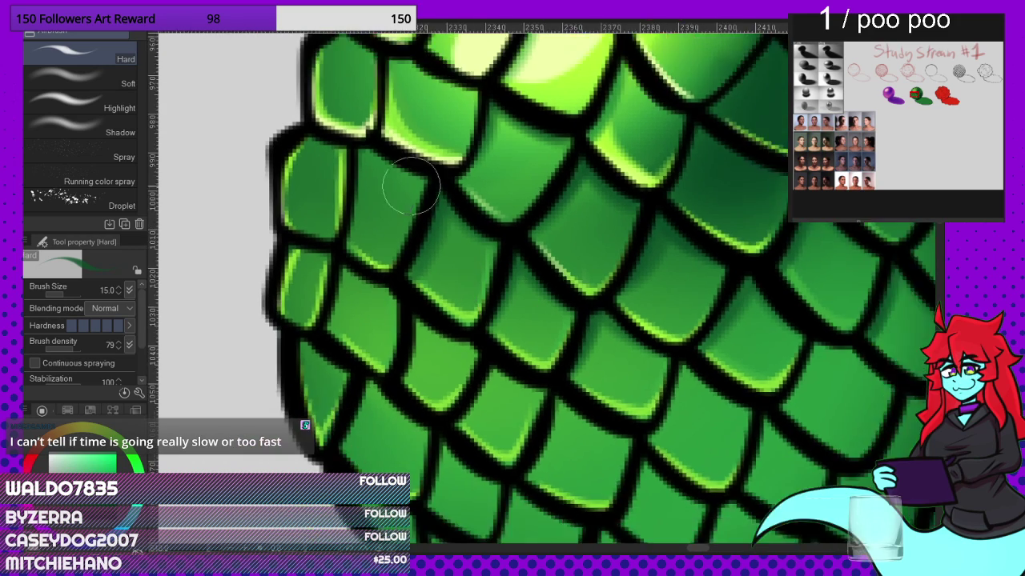
scroll(344, 149, "up", 3)
scroll(312, 160, "down", 5)
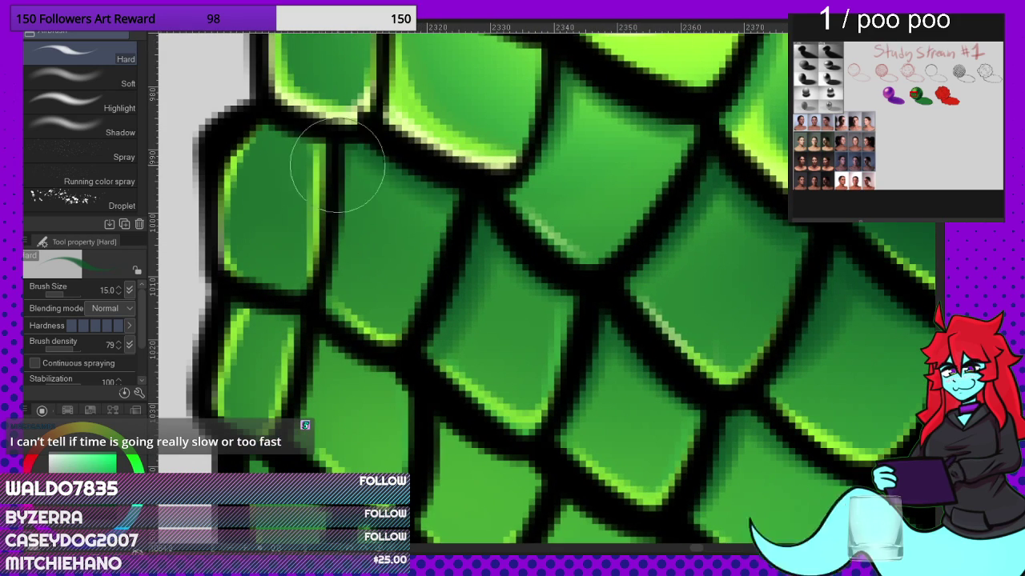
scroll(486, 256, "up", 1)
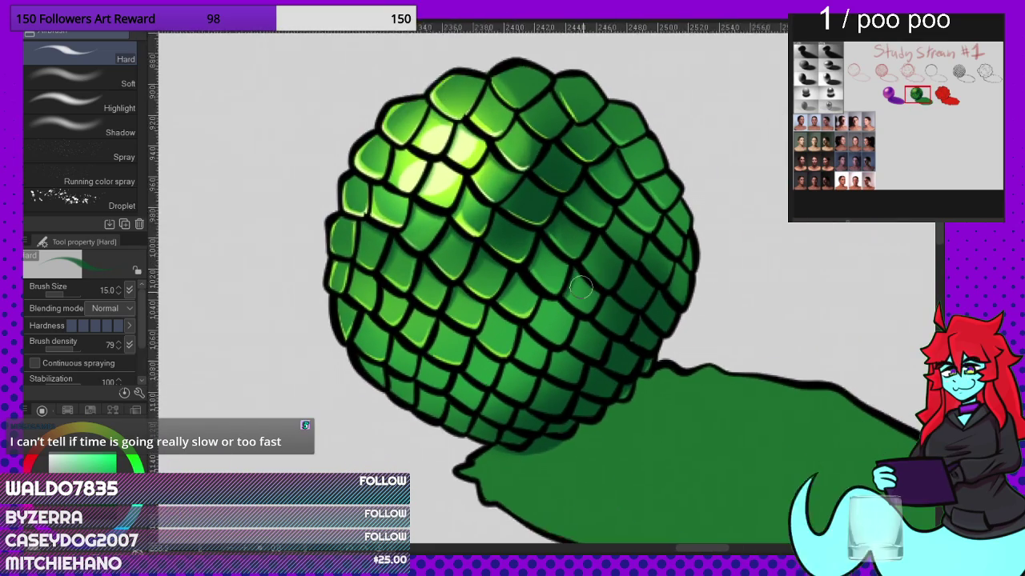
Step: Airbrush dark green shadows into the upper and left edges of the scales just below and right of the sphere's centre
scroll(583, 297, "up", 4)
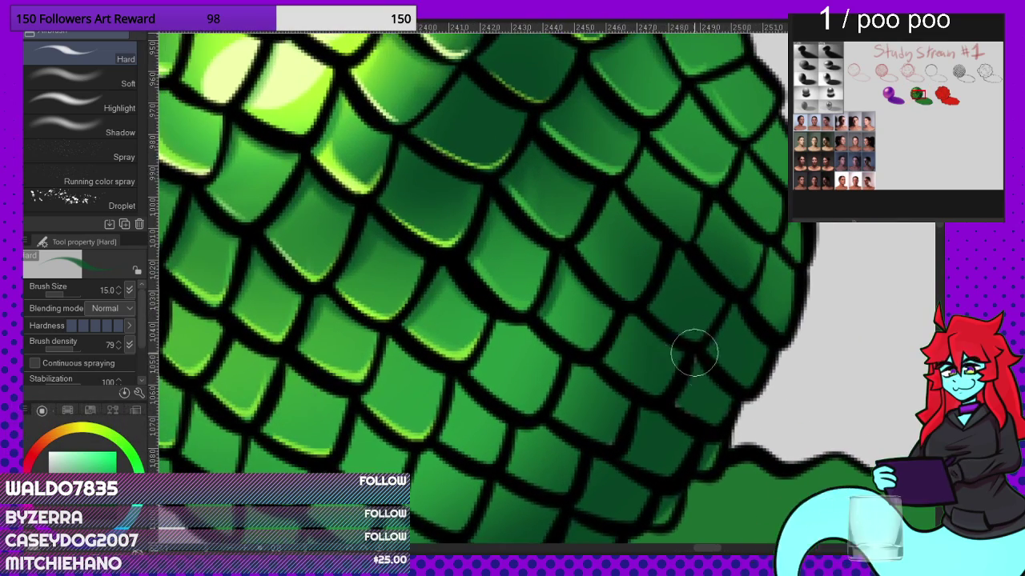
scroll(728, 390, "down", 4)
scroll(624, 304, "up", 5)
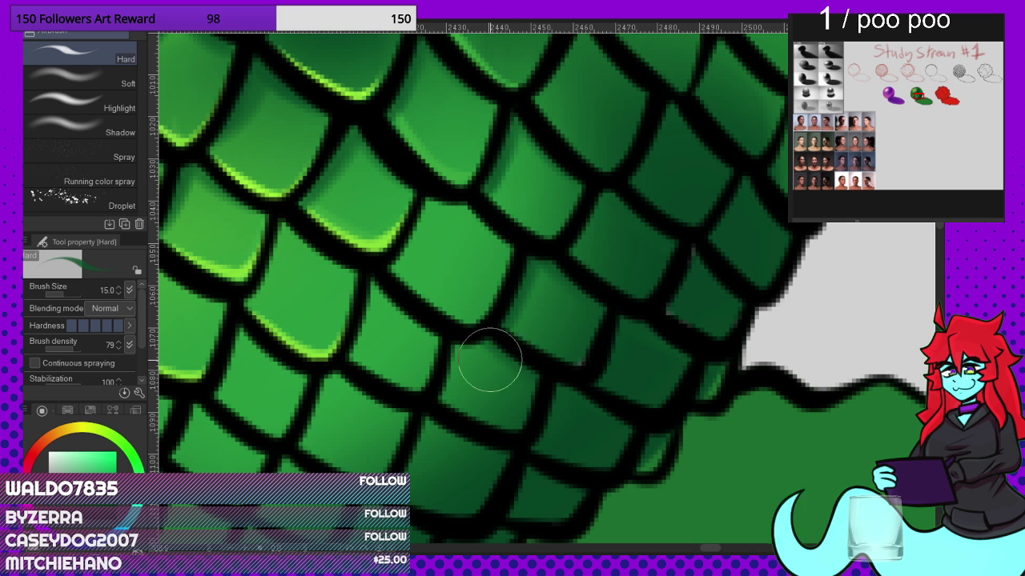
left_click_drag(438, 416, 465, 333)
scroll(485, 320, "up", 1)
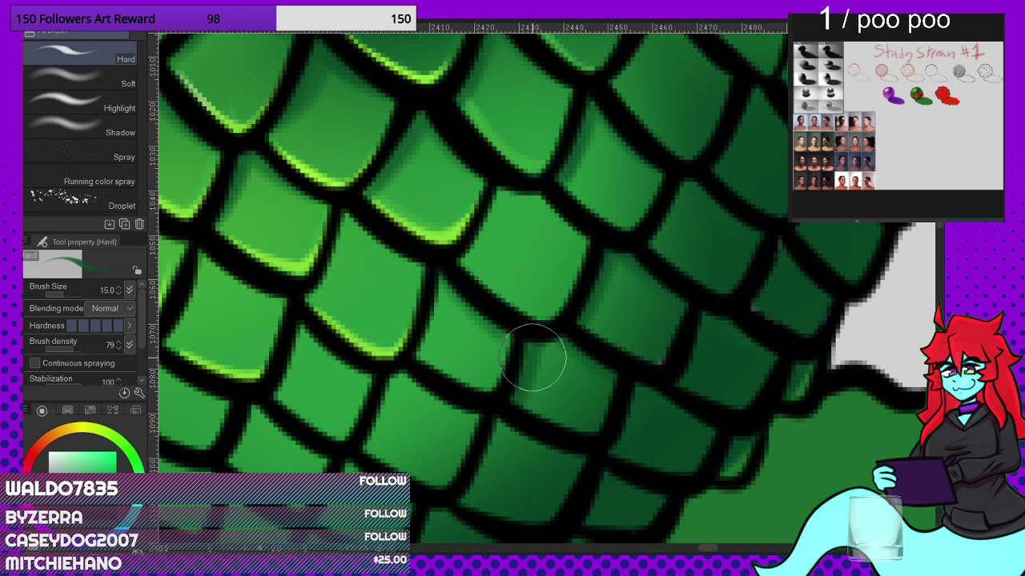
left_click_drag(436, 283, 412, 343)
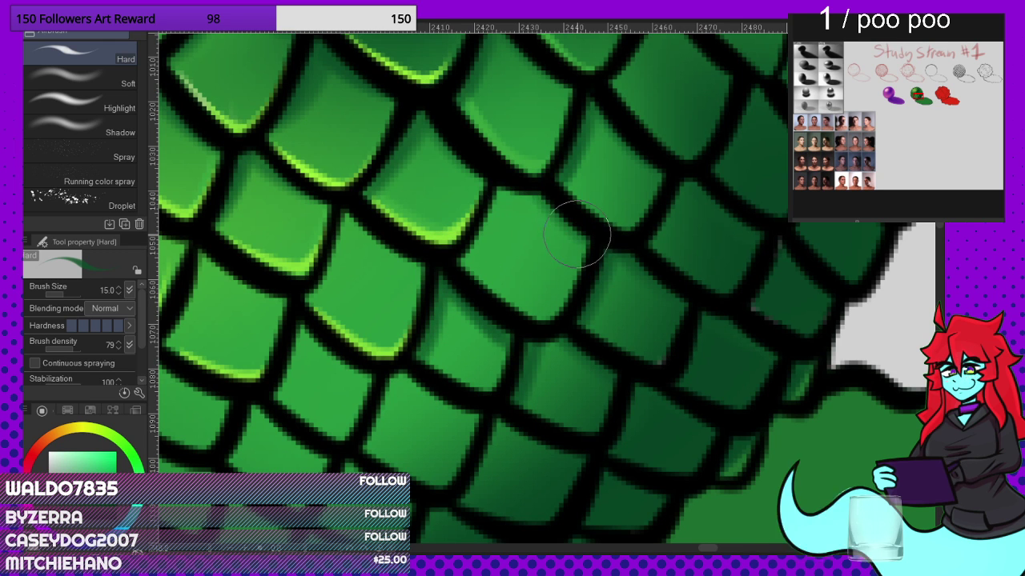
mouse_move(514, 189)
left_mouse_down()
mouse_move(484, 242)
mouse_move(487, 212)
mouse_move(517, 173)
mouse_move(465, 253)
left_mouse_up()
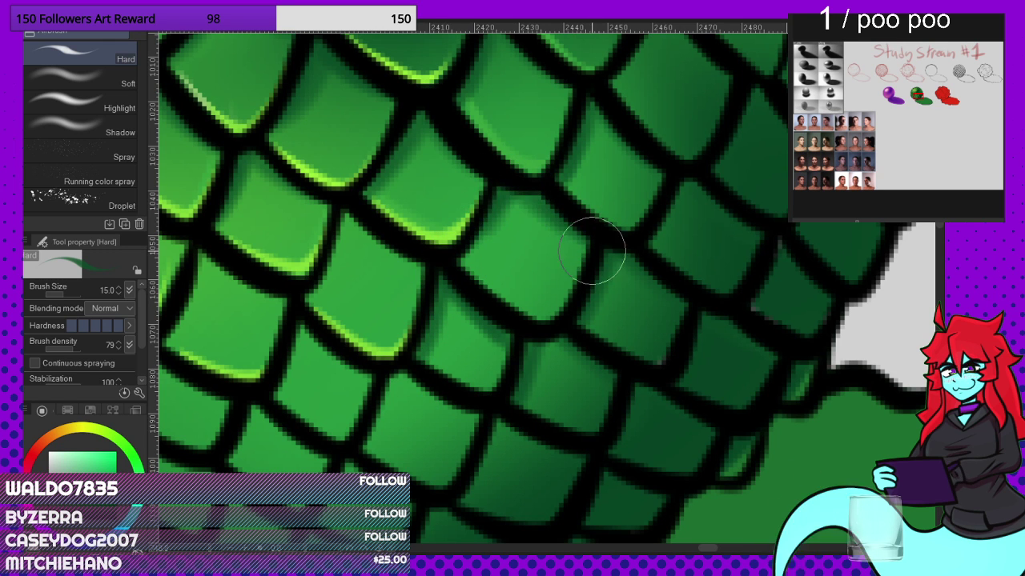
left_click_drag(509, 191, 542, 225)
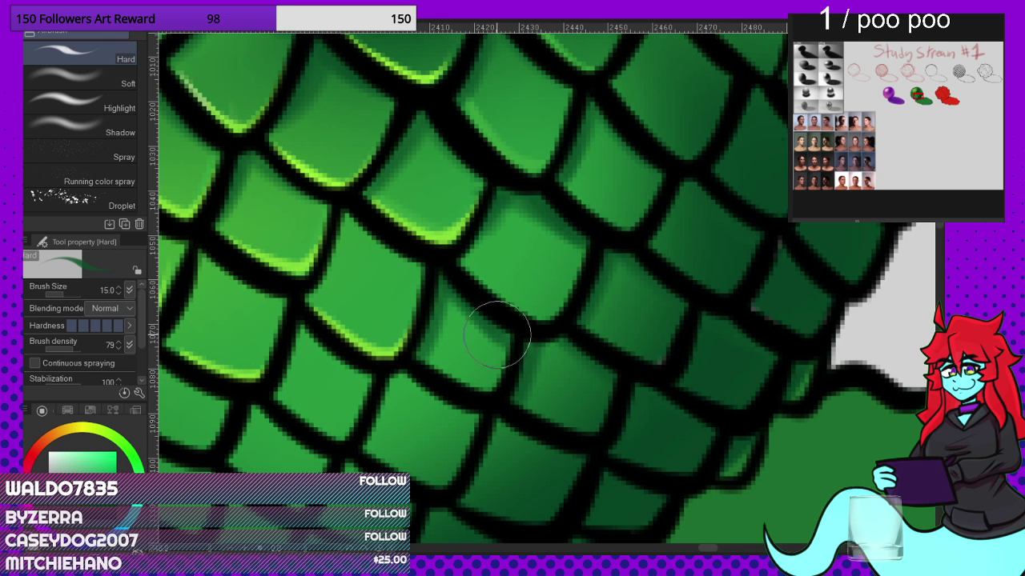
Step: Extend the dark green airbrush shadows along the upper edges of the scales from the centre to the sphere's right side
scroll(501, 336, "down", 3)
scroll(503, 121, "up", 2)
left_click_drag(516, 164, 590, 219)
left_click_drag(497, 138, 659, 302)
left_click_drag(641, 247, 661, 332)
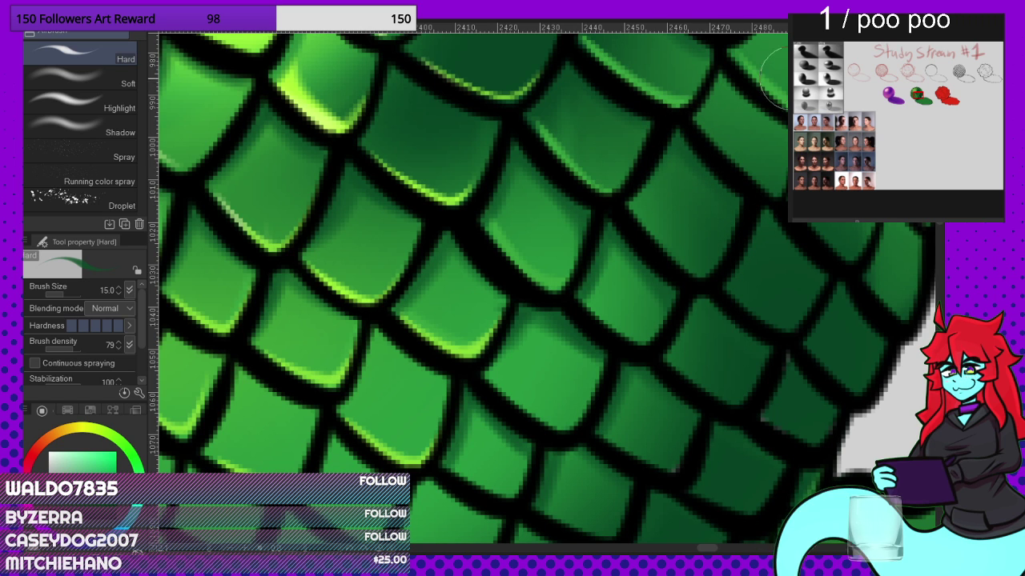
left_click_drag(715, 77, 784, 152)
left_click_drag(725, 85, 738, 90)
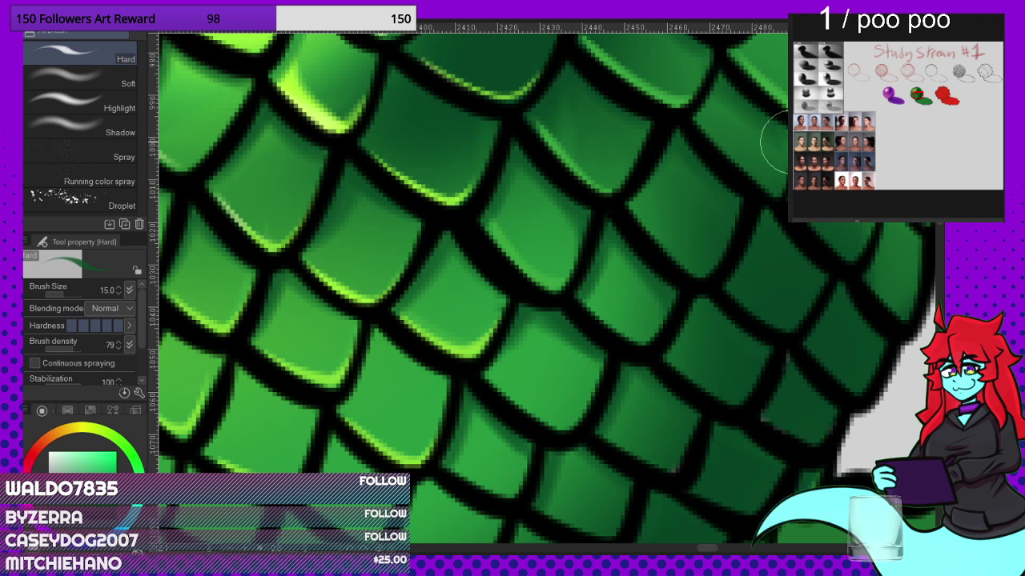
scroll(619, 262, "down", 5)
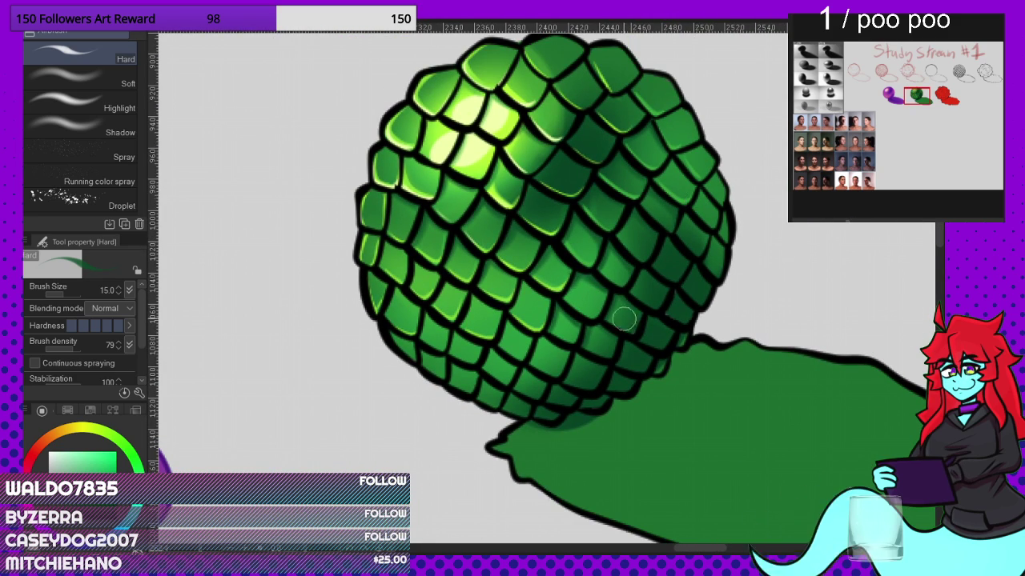
Step: Airbrush dark green shadows onto the upper corners of the scales at the sphere's lower centre, above the ground contact
scroll(624, 319, "up", 3)
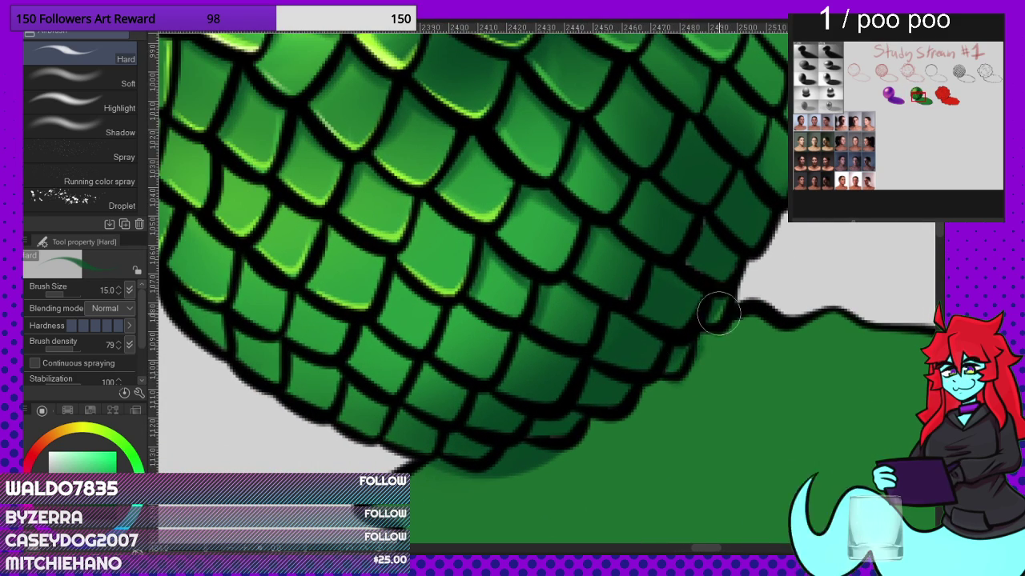
scroll(725, 280, "down", 2)
scroll(724, 280, "up", 4)
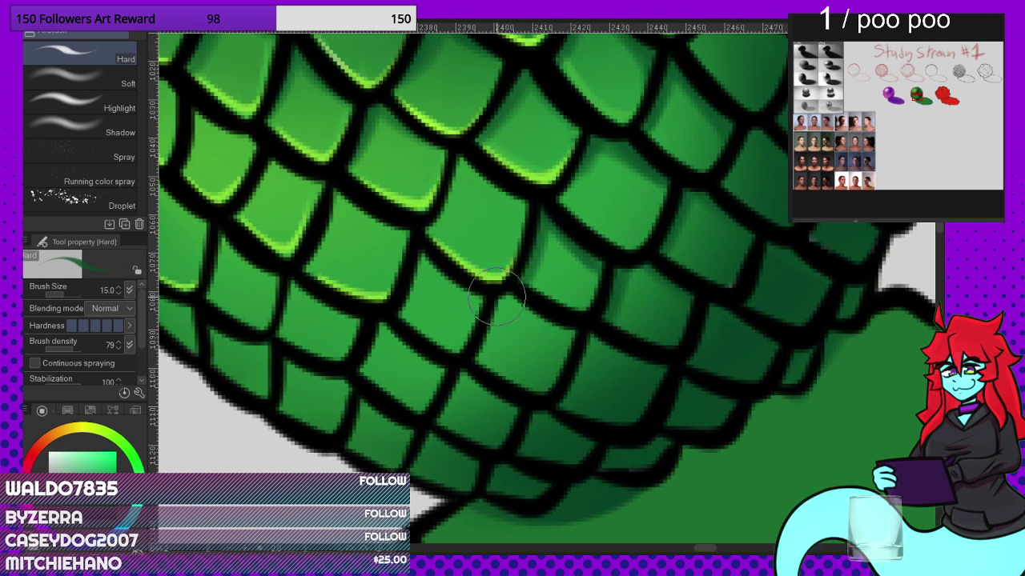
left_click_drag(560, 335, 561, 340)
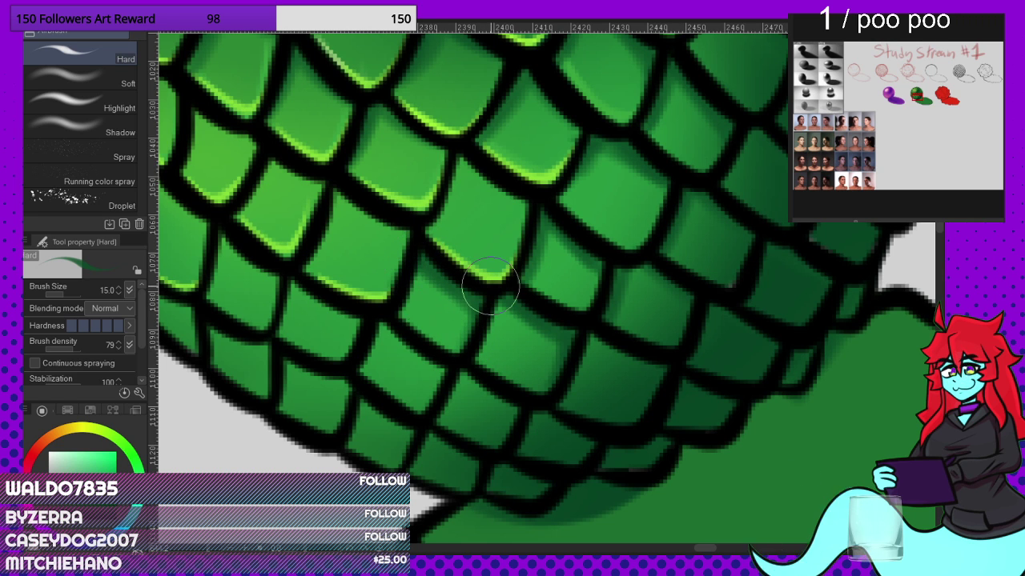
scroll(489, 286, "down", 2)
scroll(406, 297, "up", 3)
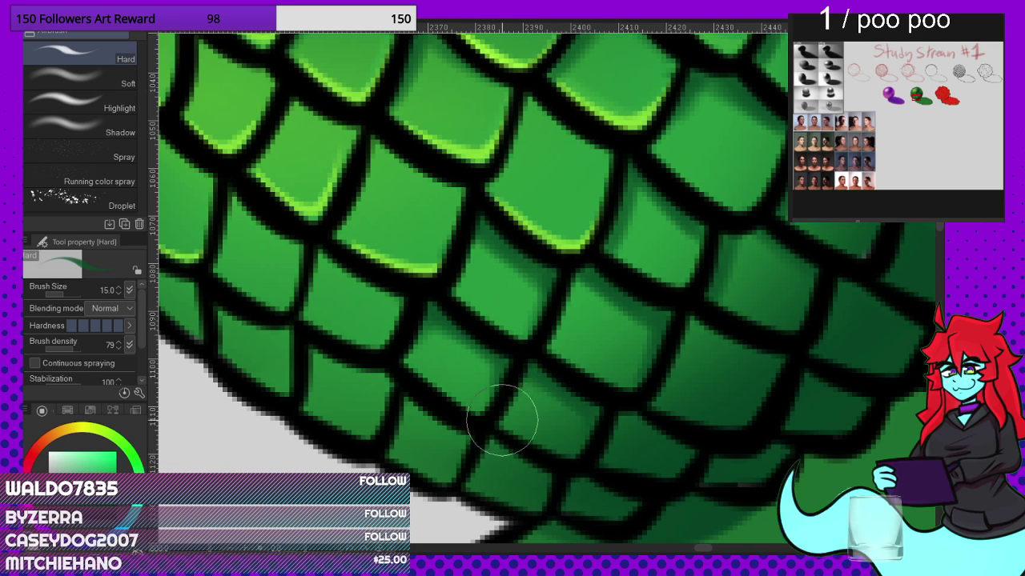
Step: Continue the dark green airbrush shadows along the tops of the scales on the sphere's lower-left curve
scroll(502, 420, "down", 2)
scroll(480, 344, "up", 2)
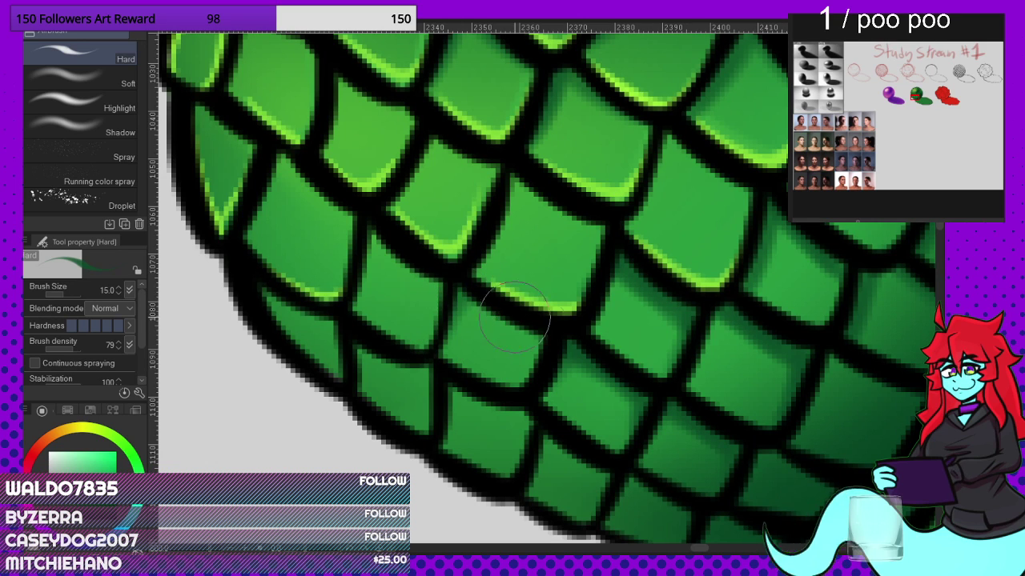
scroll(512, 336, "down", 2)
scroll(496, 343, "up", 2)
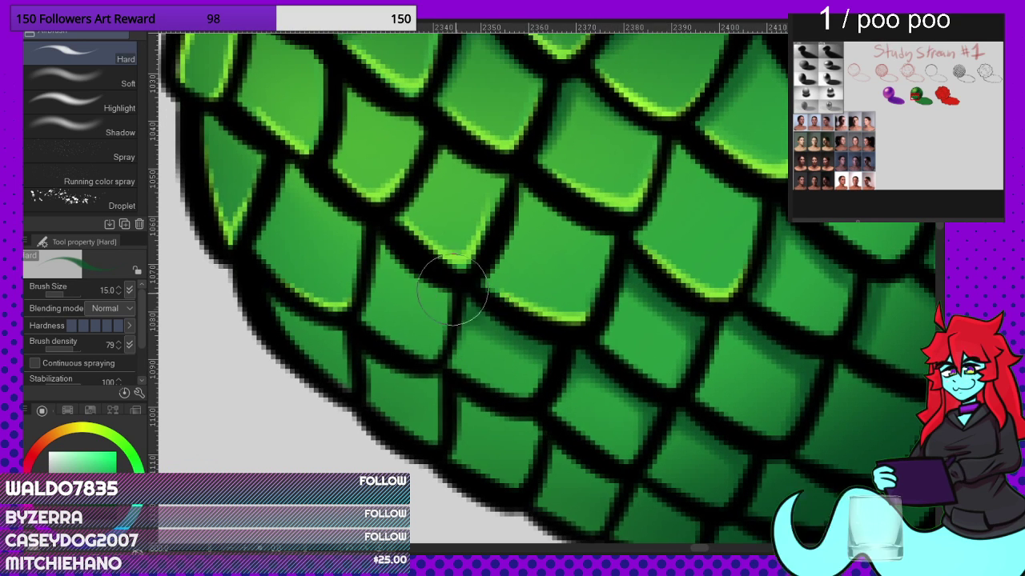
scroll(451, 274, "down", 5)
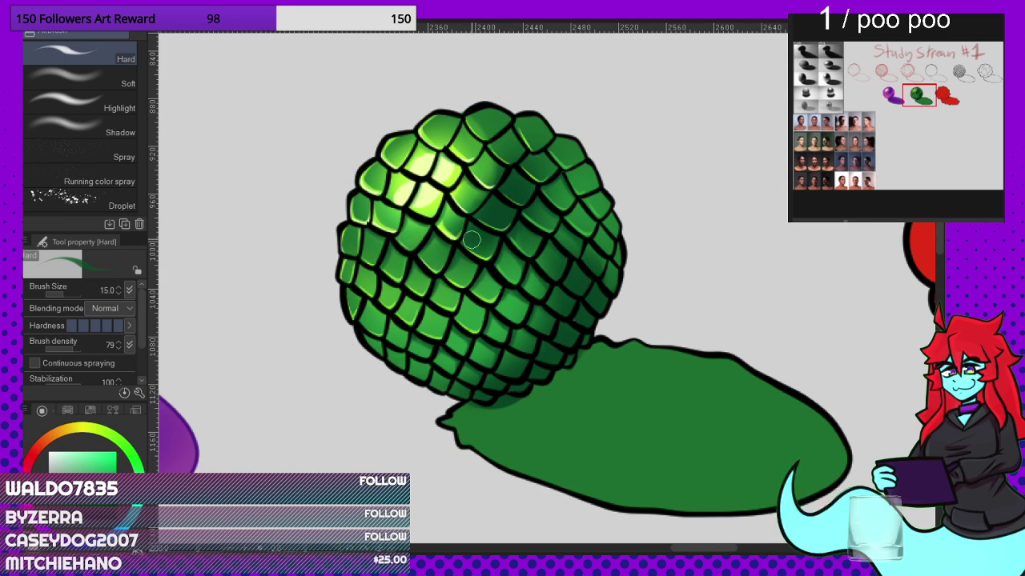
Step: Set the airbrush size to 25 and soften broader dark green shadows over the tops of the lower-left scales and bottom-edge scales
scroll(471, 240, "up", 5)
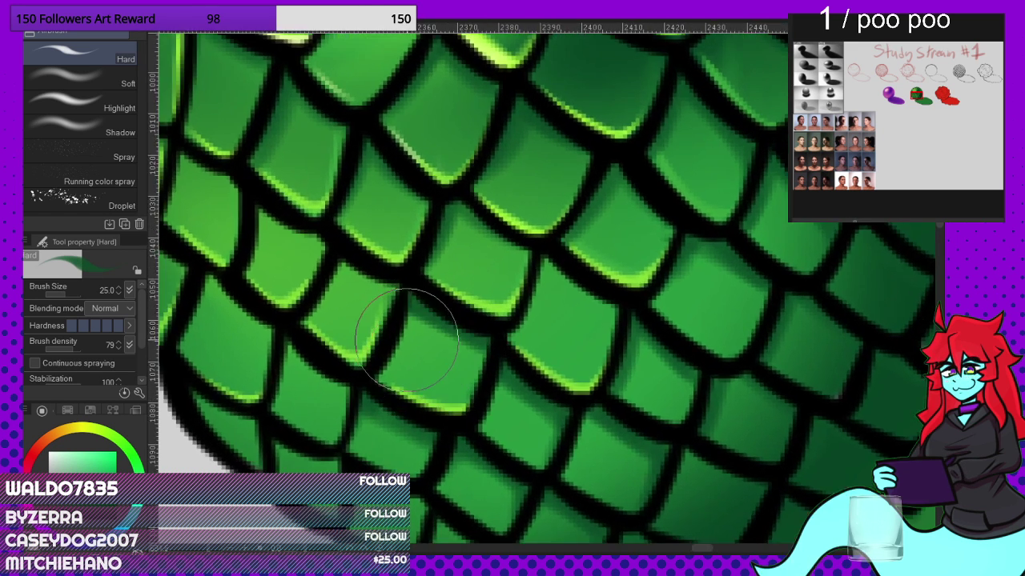
scroll(461, 303, "down", 1)
scroll(464, 308, "up", 1)
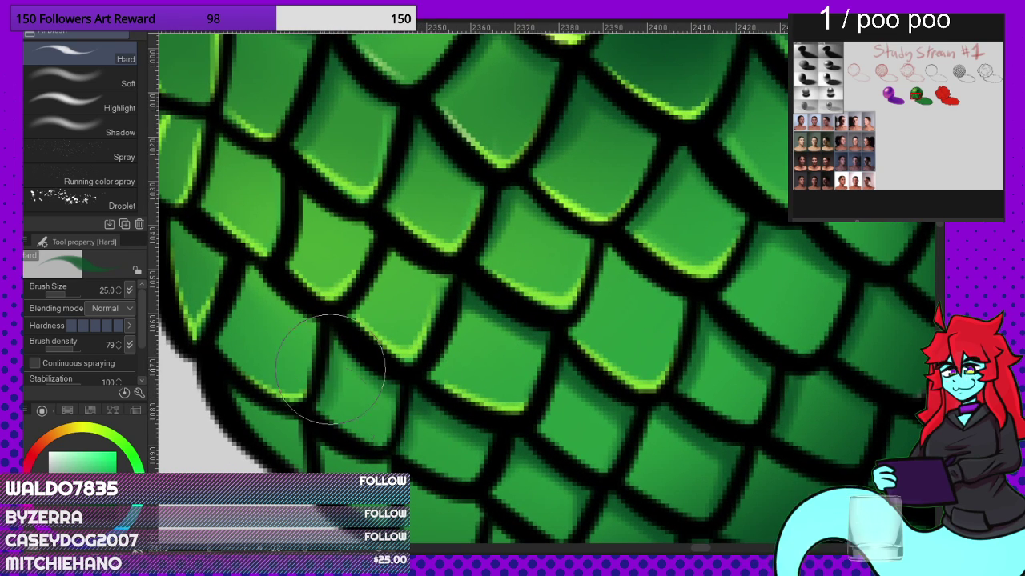
scroll(392, 300, "up", 1)
left_click_drag(327, 413, 417, 450)
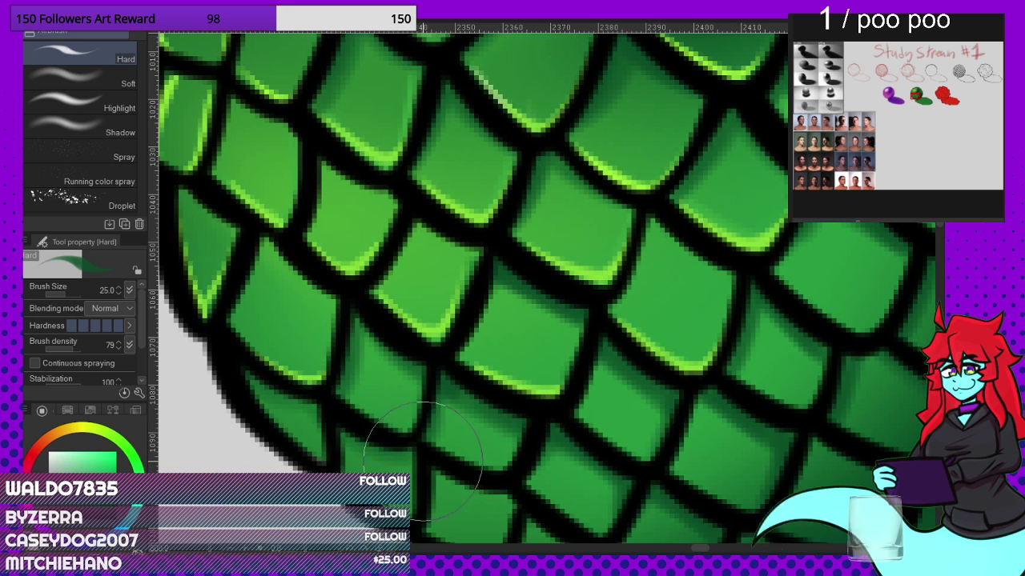
left_click_drag(337, 439, 411, 482)
scroll(384, 326, "down", 3)
scroll(403, 409, "up", 2)
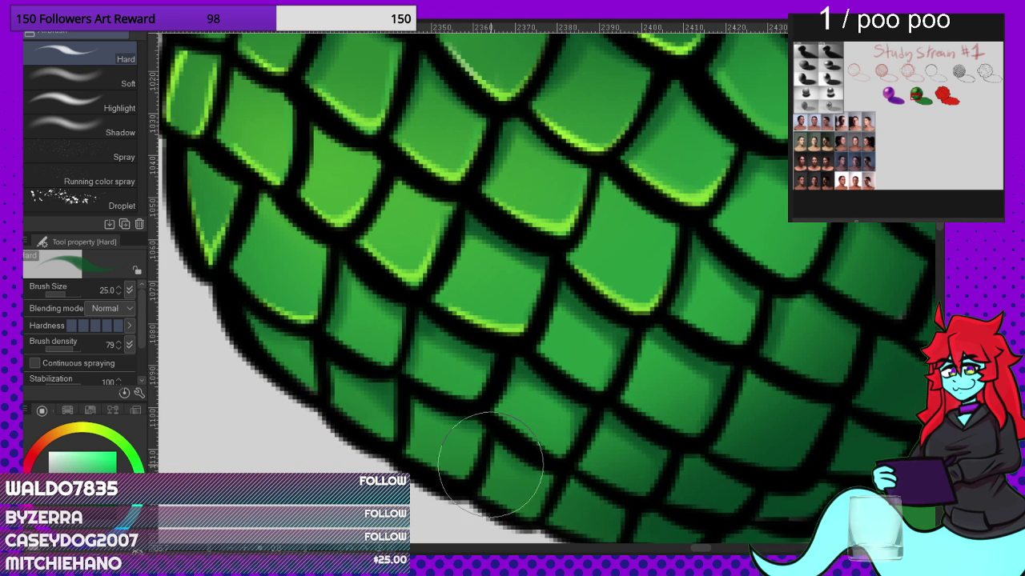
scroll(475, 417, "down", 2)
scroll(499, 437, "down", 3)
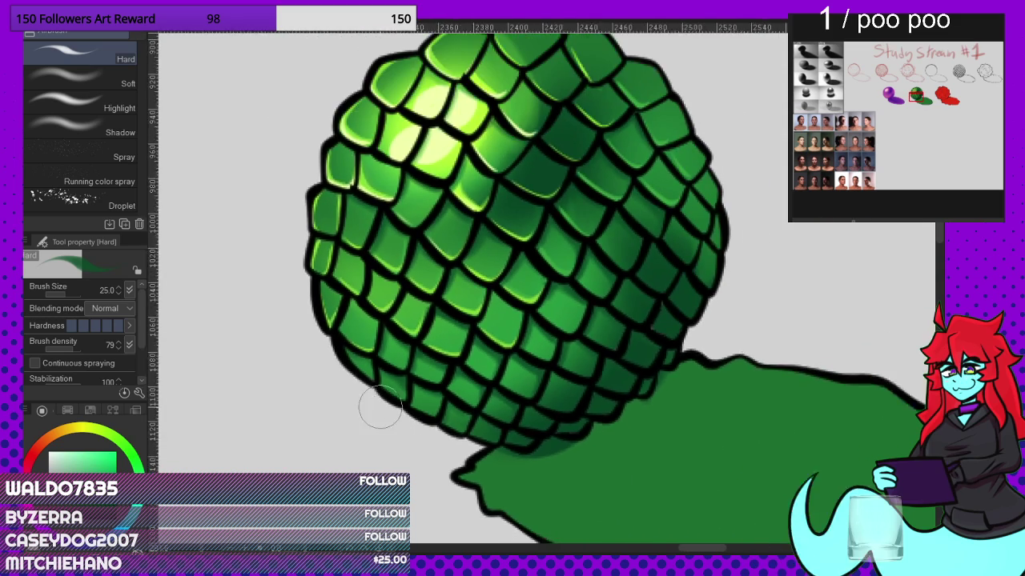
Step: Airbrush soft dark green shadows beneath the overlapping scales on the sphere's upper-right side at size 25
scroll(565, 162, "up", 5)
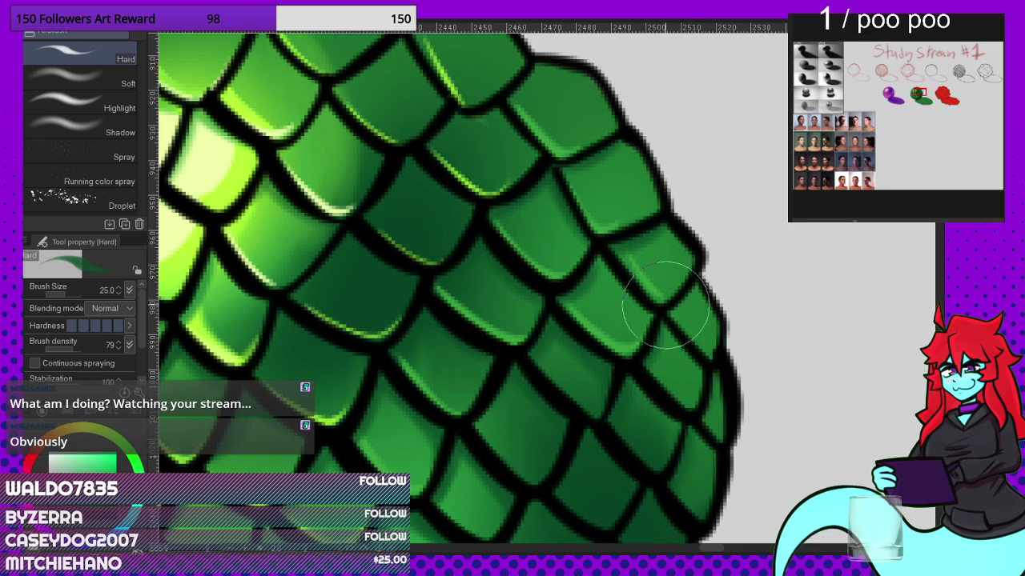
scroll(698, 342, "down", 4)
scroll(550, 258, "up", 2)
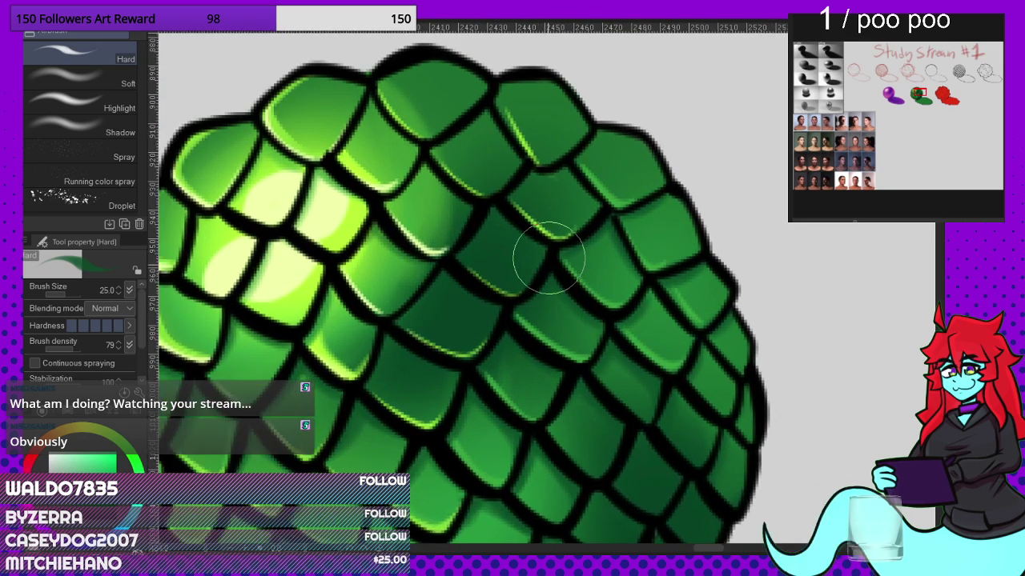
scroll(550, 256, "up", 1)
scroll(626, 267, "up", 2)
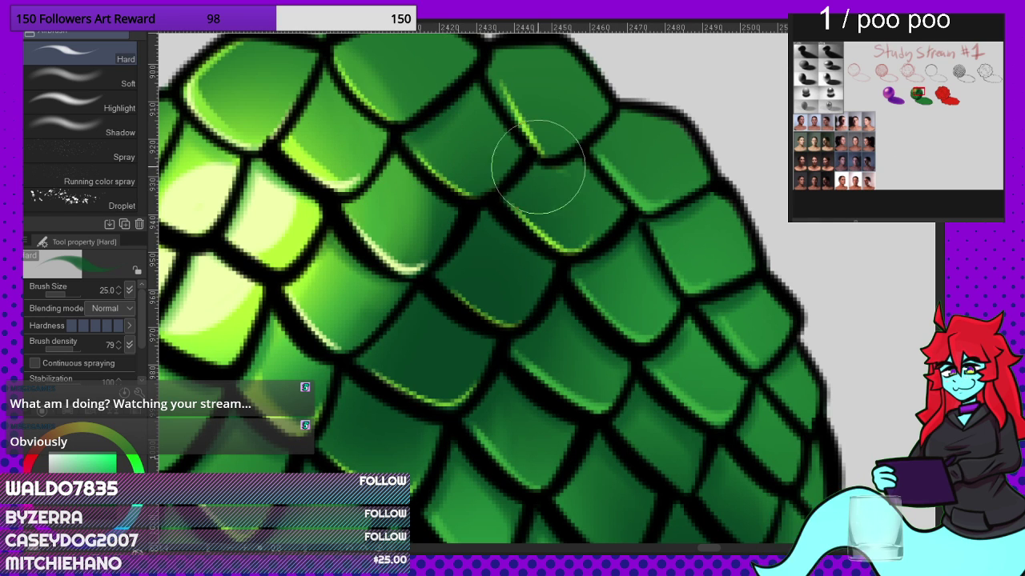
scroll(592, 154, "down", 5)
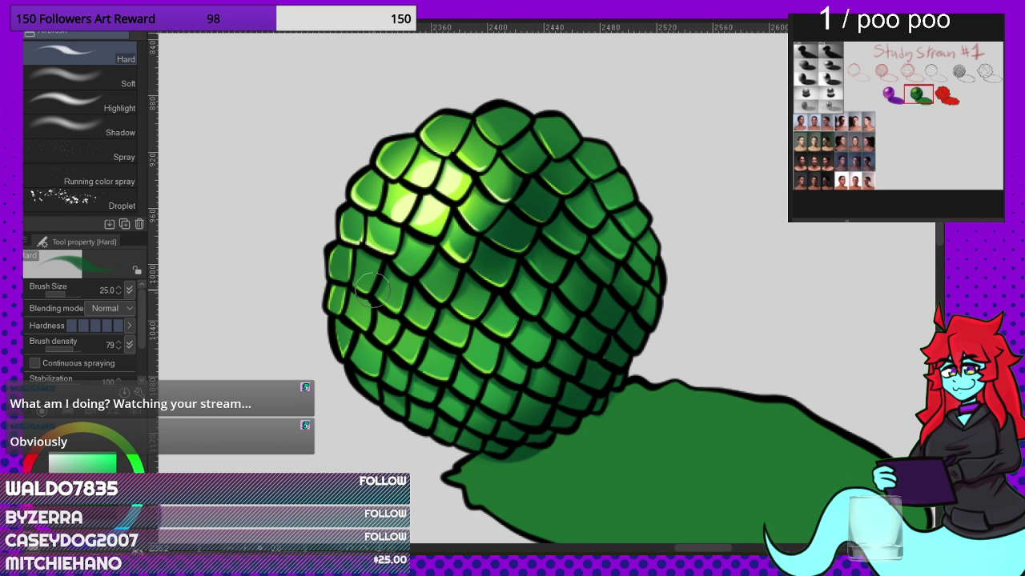
Step: Sample a bright green, reduce the airbrush size to 7 and paint rim light along the lower edges of the lower-centre scales
scroll(384, 322, "up", 2)
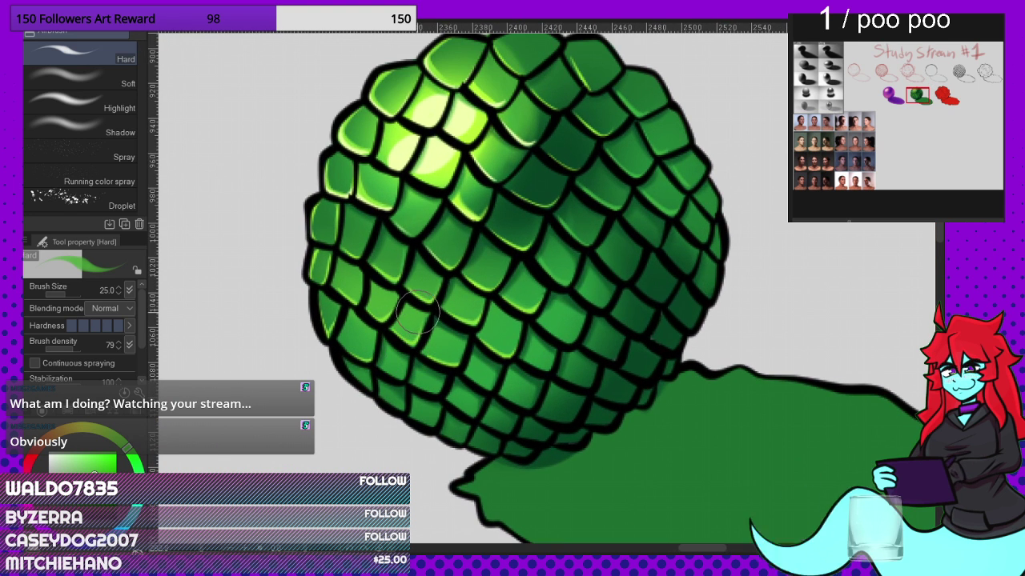
key("[")
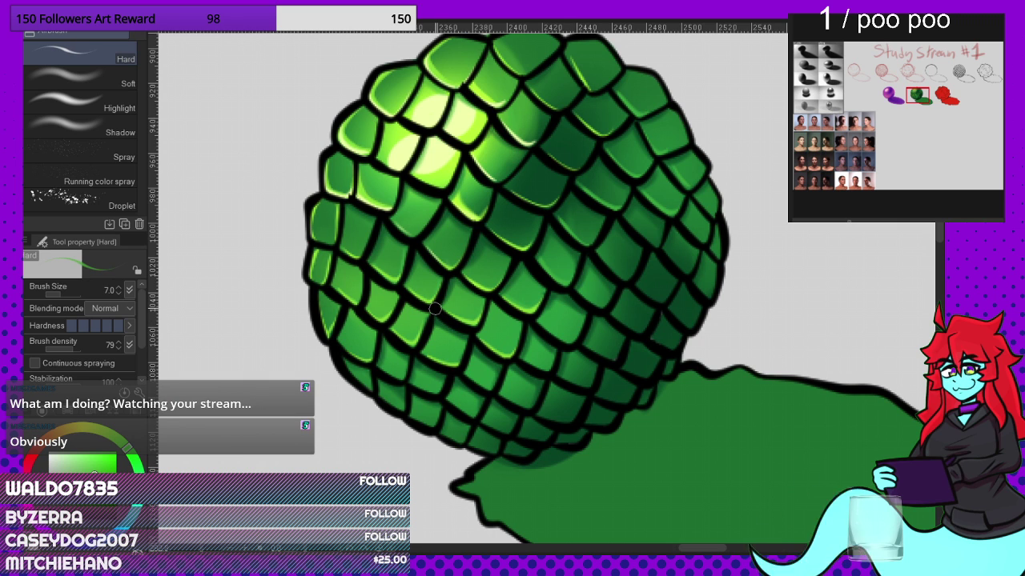
scroll(505, 351, "up", 3)
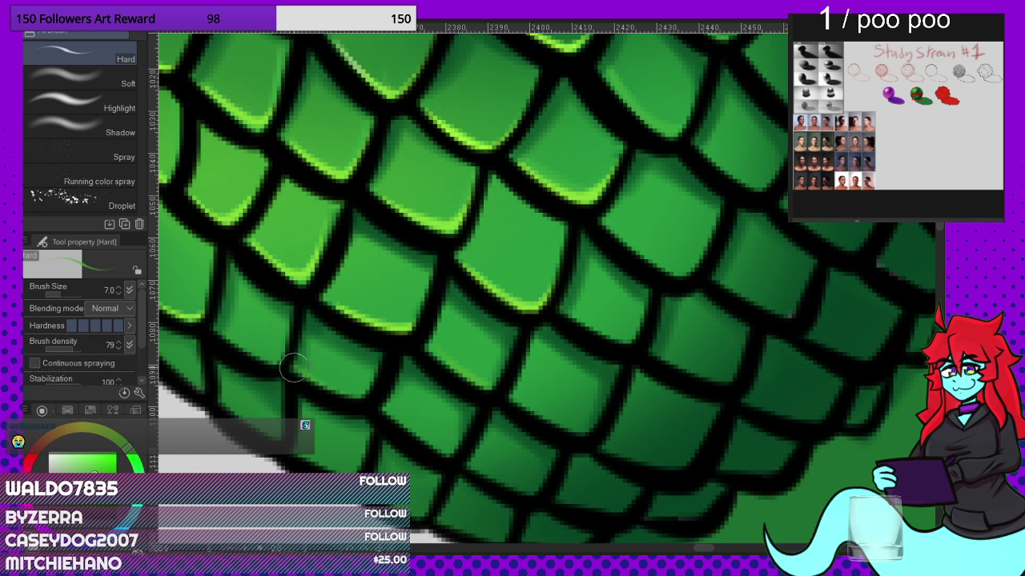
scroll(382, 372, "down", 3)
scroll(380, 384, "up", 3)
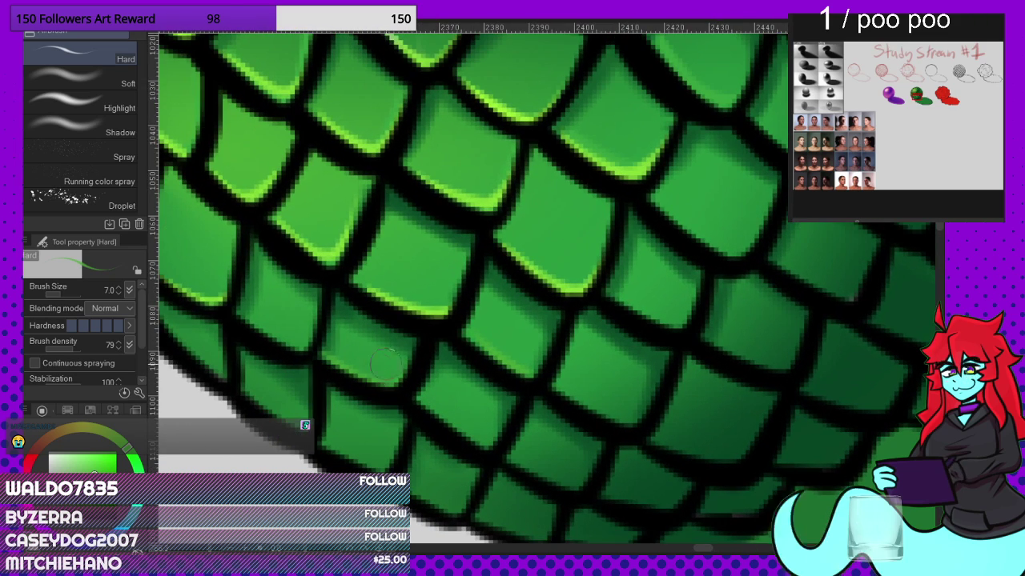
Step: Set the airbrush size to 10 and add bright green rim light to the lower edges of the scales along the lower-left curve
scroll(423, 334, "down", 3)
scroll(377, 356, "up", 4)
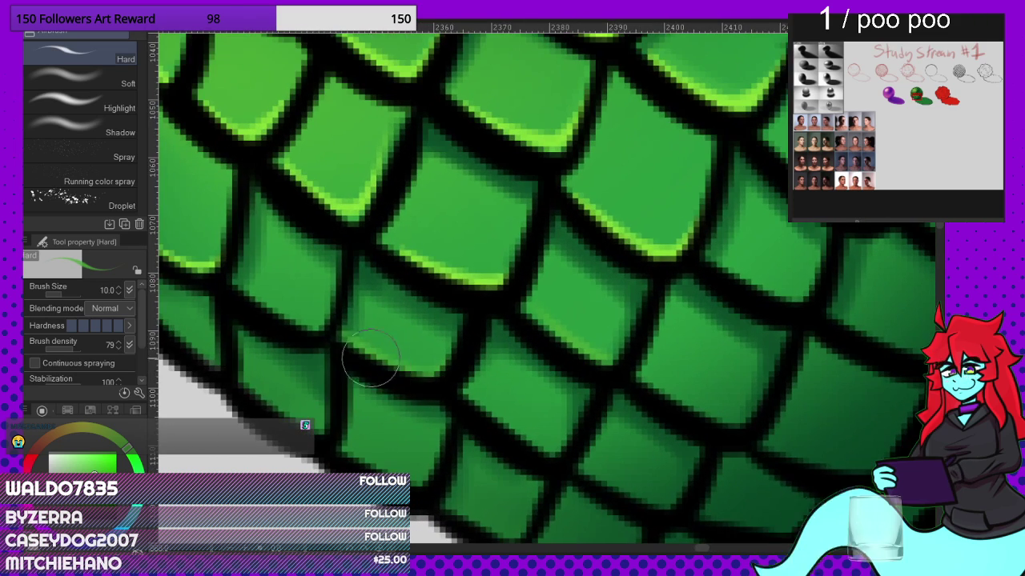
scroll(393, 347, "down", 3)
scroll(321, 312, "up", 3)
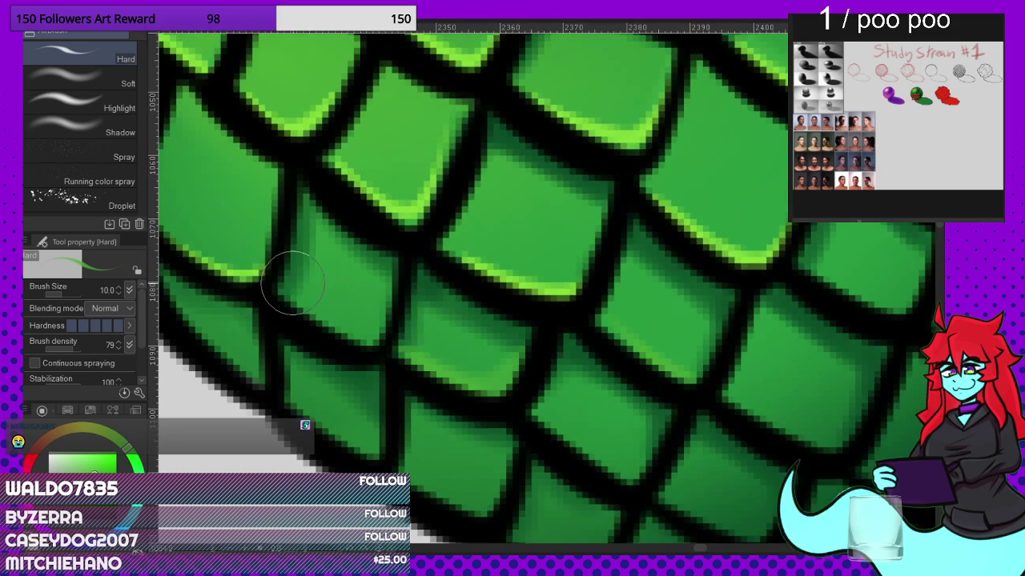
scroll(344, 328, "down", 3)
scroll(312, 372, "up", 4)
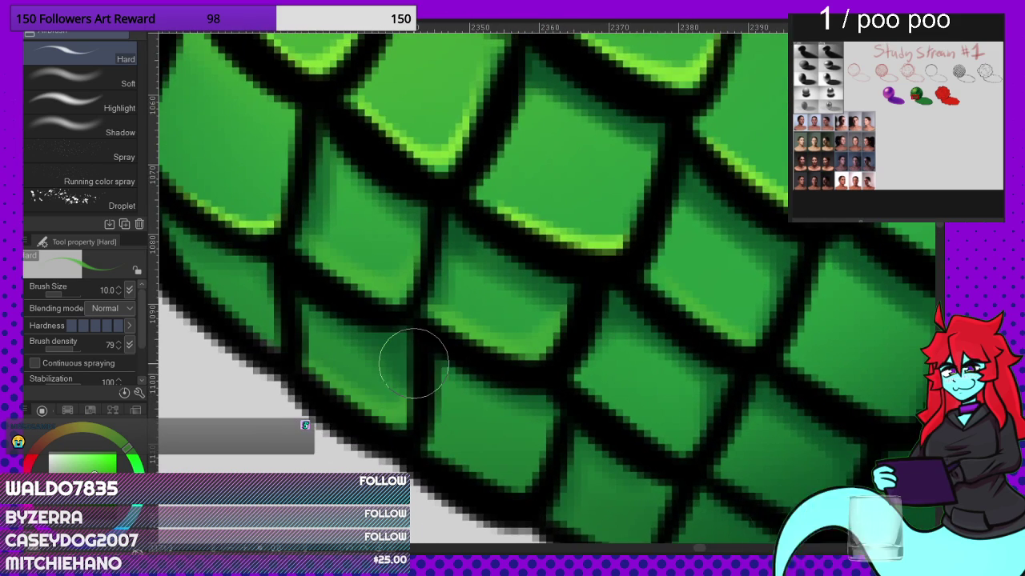
Step: Airbrush bright green rim light along the lower edges of the bottom-edge scales, continuing from the lower-left curve towards the cast shadow
scroll(268, 320, "down", 1)
scroll(320, 344, "down", 3)
scroll(412, 396, "up", 3)
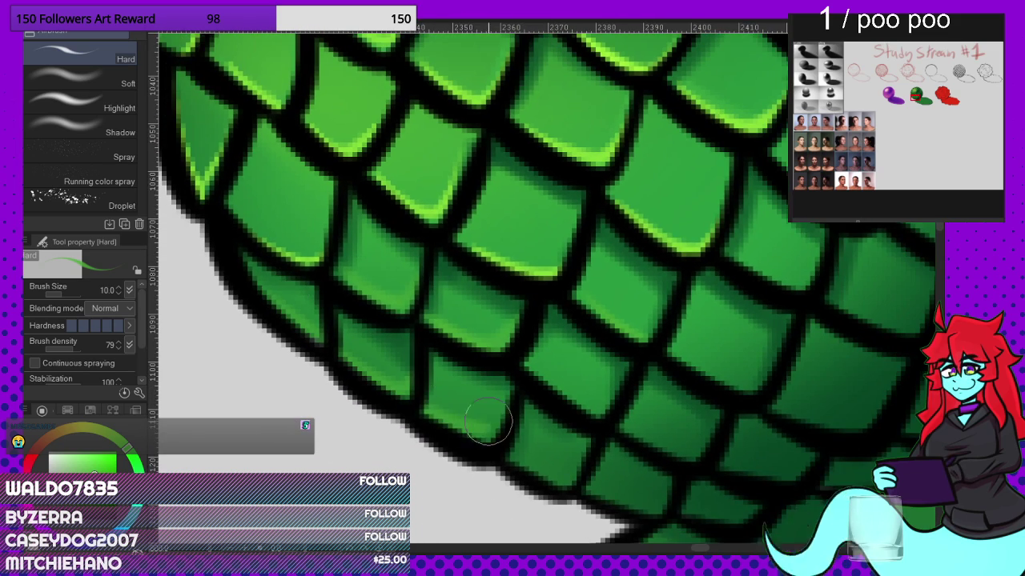
scroll(448, 368, "down", 3)
scroll(472, 432, "up", 3)
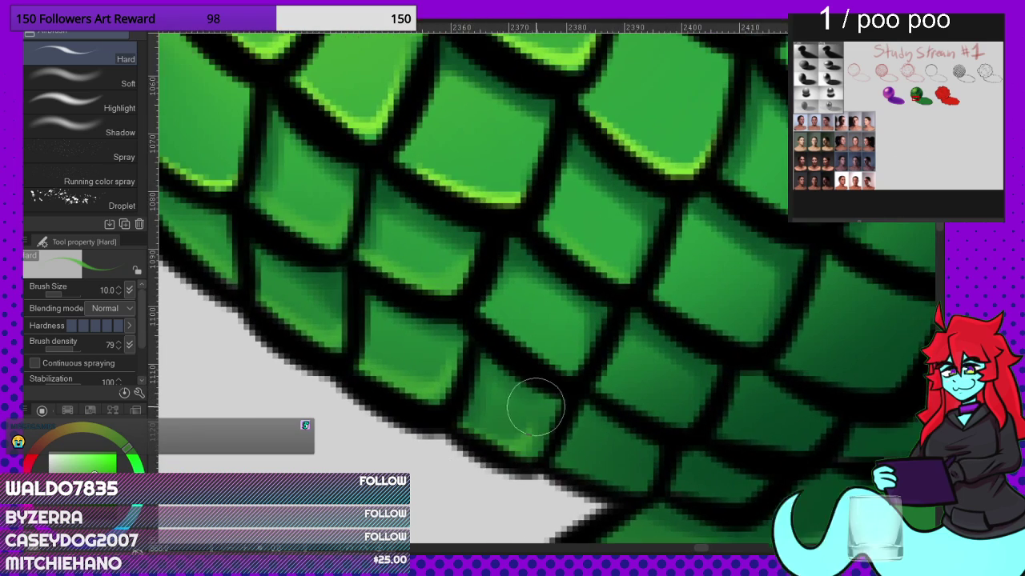
scroll(520, 416, "down", 1)
scroll(506, 424, "up", 1)
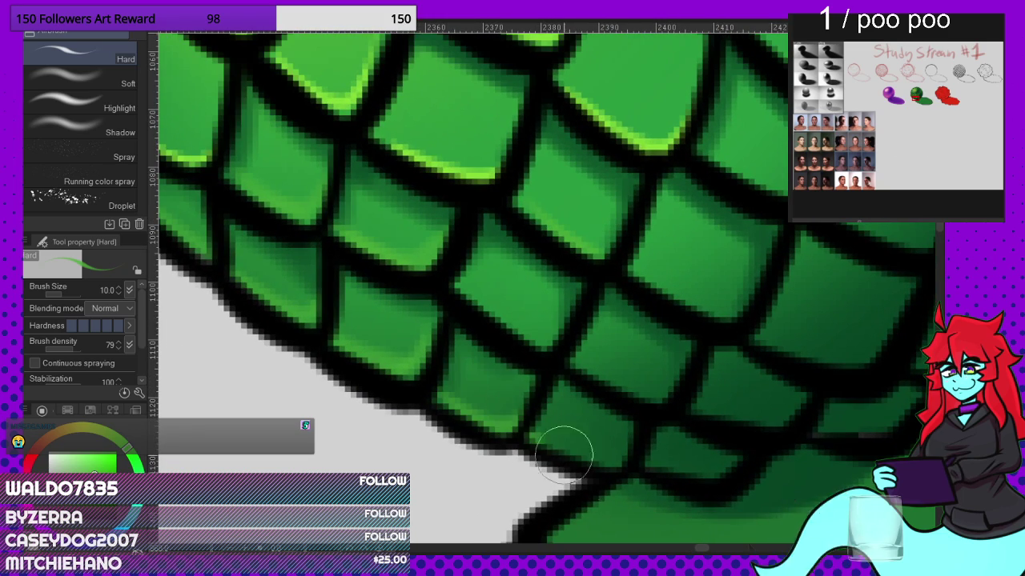
scroll(520, 384, "down", 2)
scroll(624, 419, "up", 2)
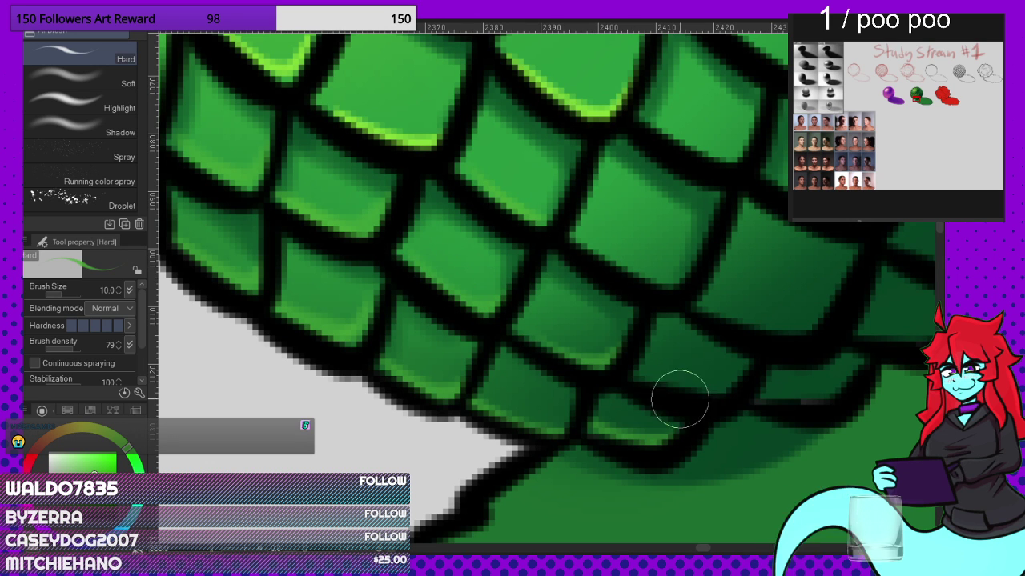
Step: Paint green rim light on the lower edges of the darker scales just above where the sphere meets its cast shadow
left_click_drag(679, 398, 742, 373)
left_click_drag(640, 268, 688, 236)
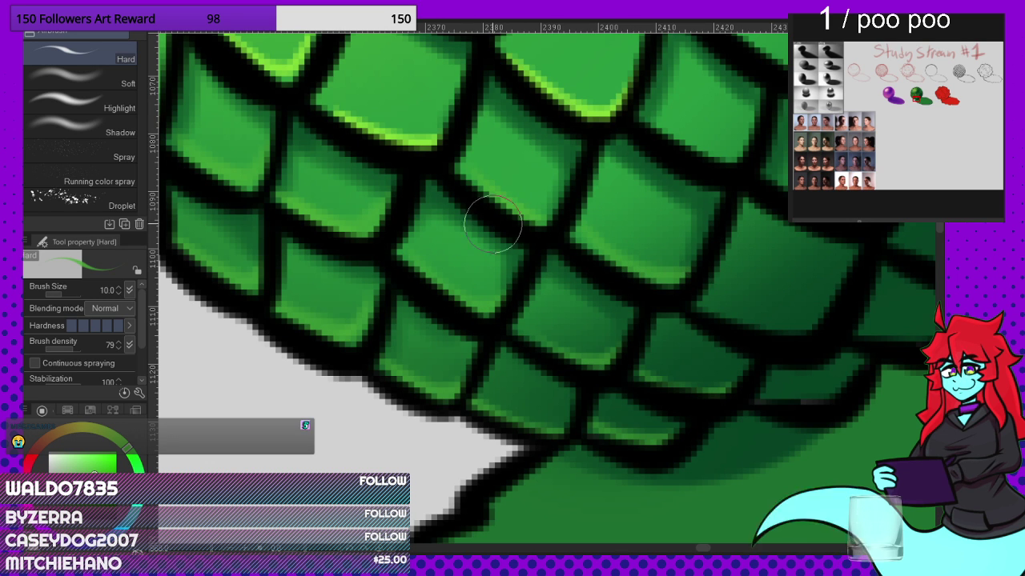
scroll(581, 205, "down", 4)
scroll(693, 341, "up", 2)
mouse_move(603, 293)
left_mouse_down()
mouse_move(711, 331)
mouse_move(732, 313)
left_mouse_up()
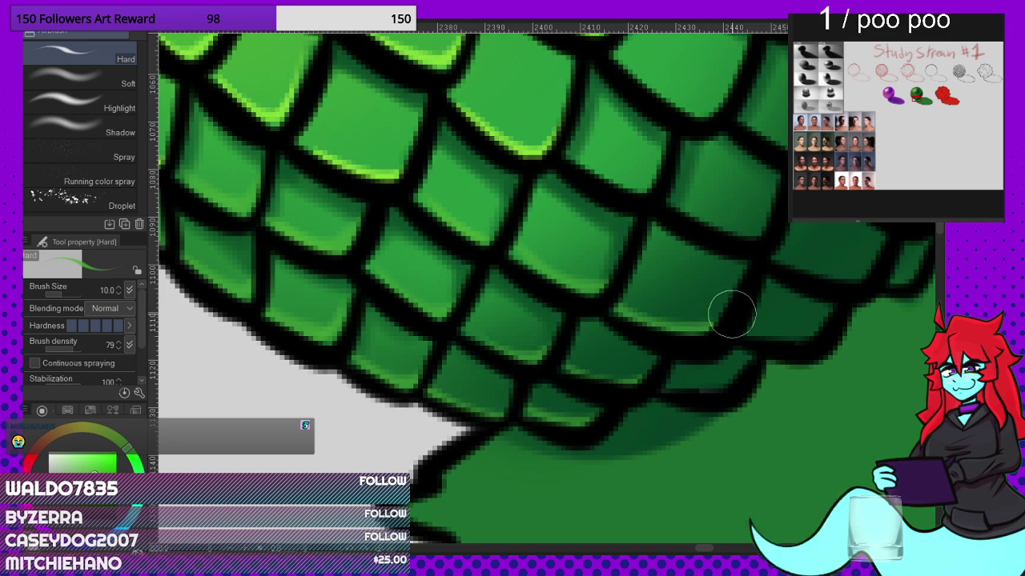
scroll(731, 313, "down", 2)
scroll(615, 217, "up", 2)
scroll(614, 215, "up", 2)
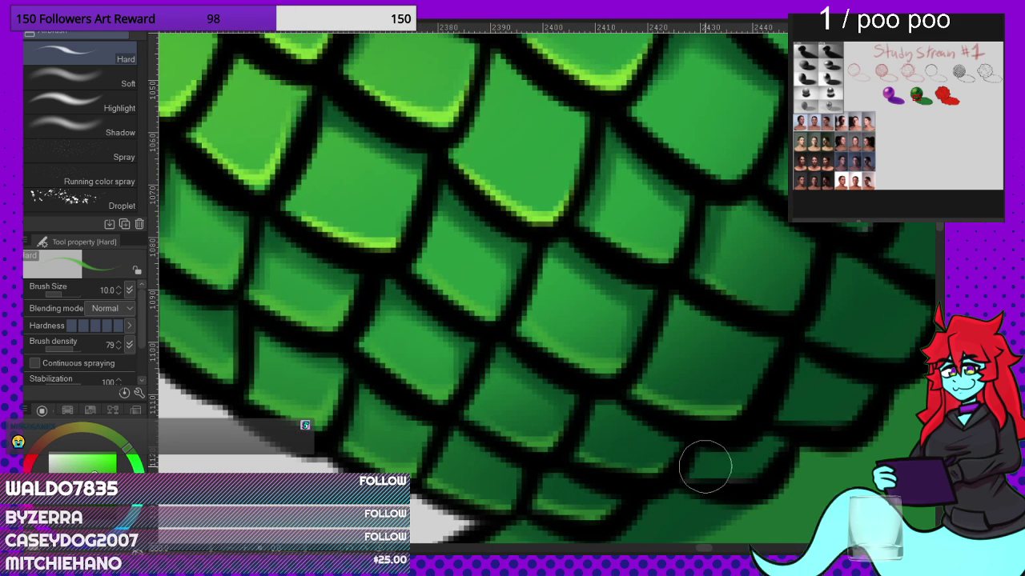
Step: Add green rim light to the lower edges of the dark lower-right scales beside the cast shadow
scroll(585, 418, "down", 3)
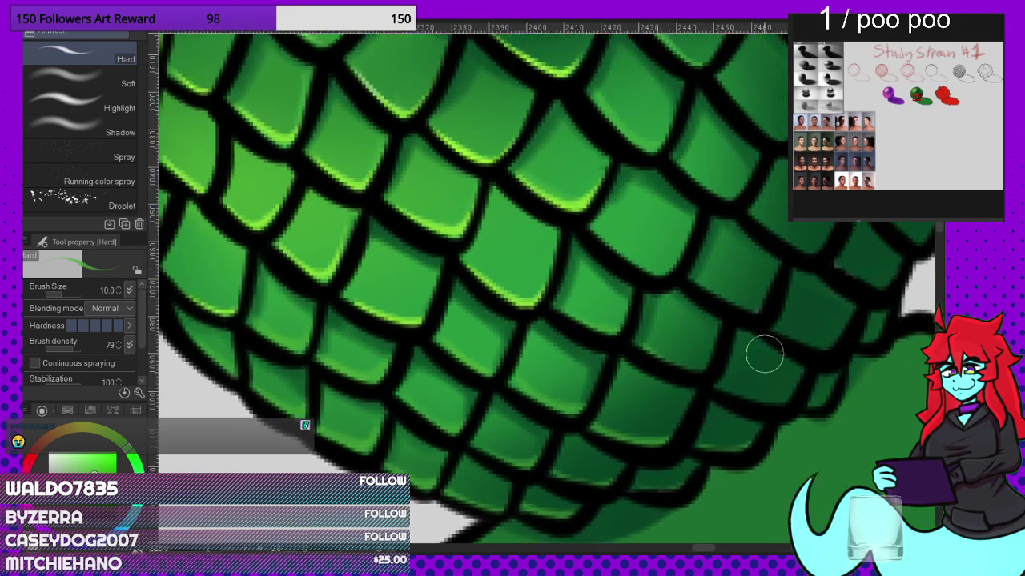
scroll(764, 354, "up", 4)
mouse_move(651, 364)
left_mouse_down()
mouse_move(703, 372)
mouse_move(771, 416)
mouse_move(813, 421)
left_mouse_up()
left_click_drag(682, 250, 778, 294)
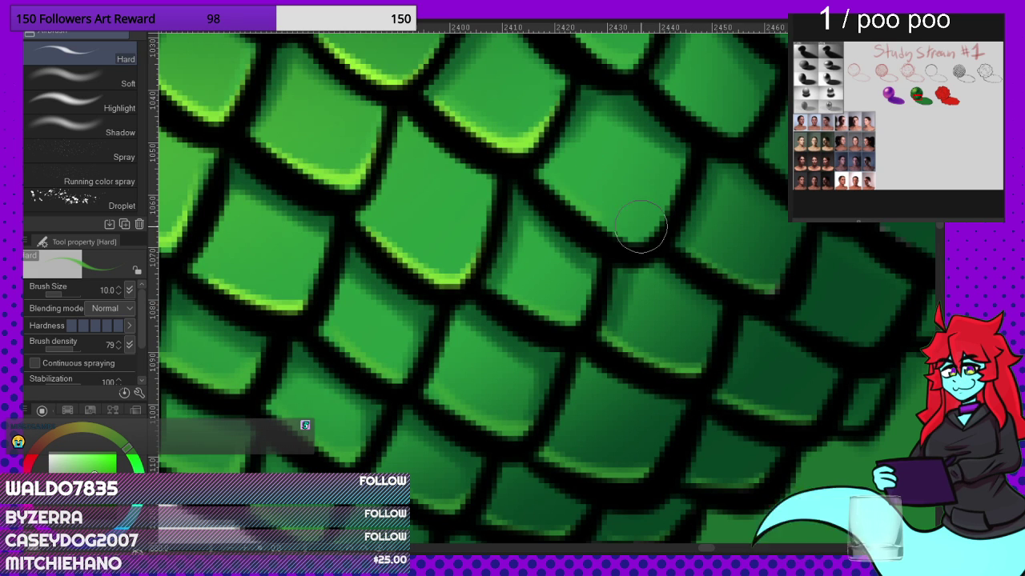
scroll(640, 226, "down", 2)
scroll(504, 274, "up", 2)
scroll(577, 257, "down", 2)
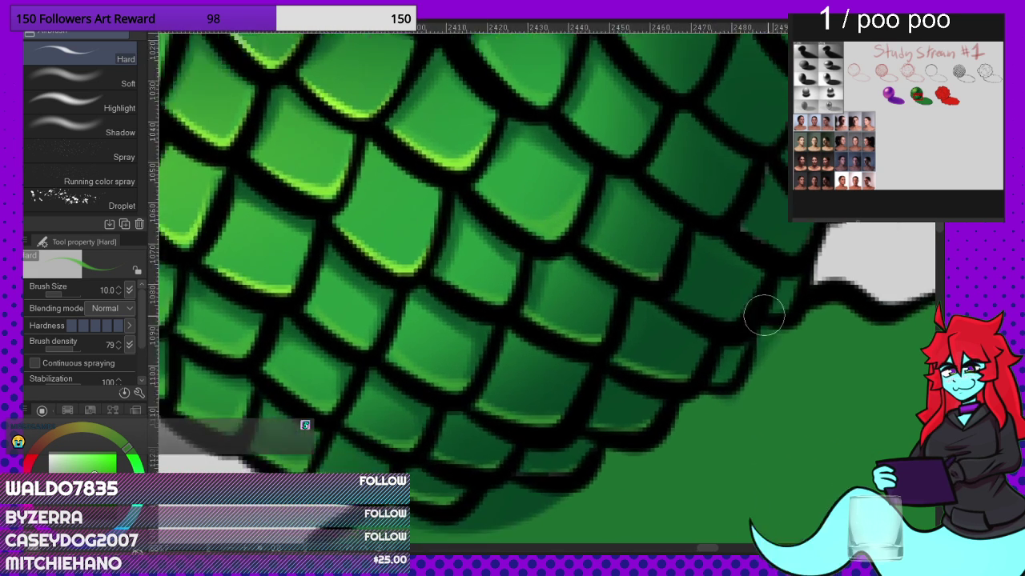
scroll(763, 315, "up", 3)
left_click_drag(686, 307, 760, 283)
scroll(725, 322, "down", 2)
scroll(661, 159, "up", 1)
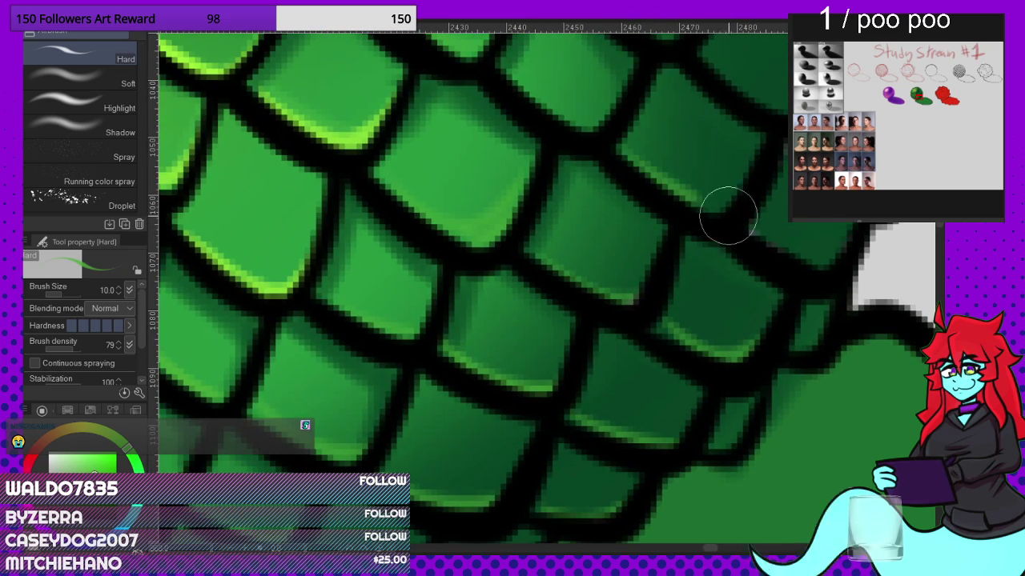
Step: Brush green rim light along the lower-left edges of the scales across the sphere's right-centre area
scroll(762, 218, "down", 2)
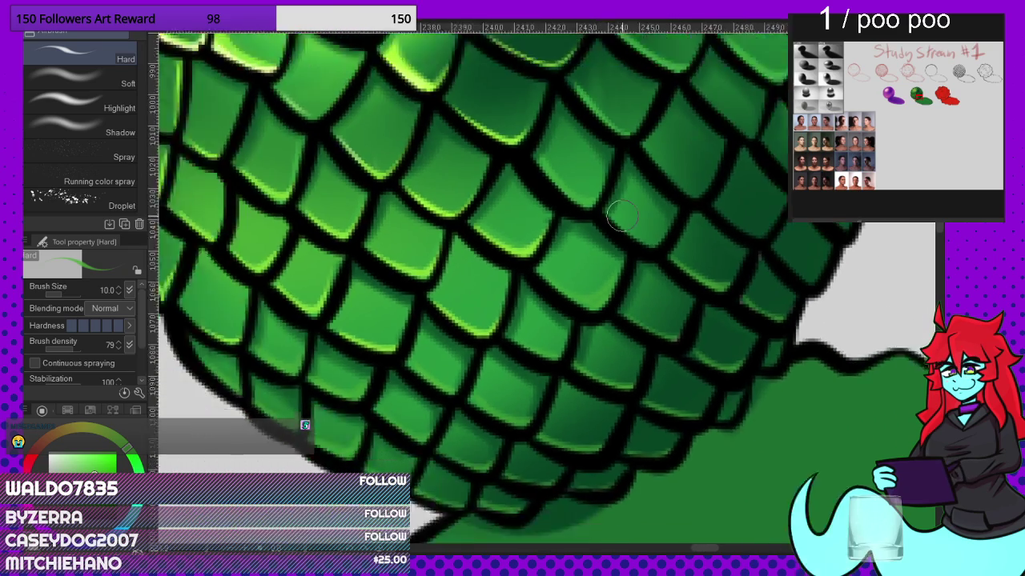
scroll(595, 194, "up", 2)
scroll(705, 208, "up", 3)
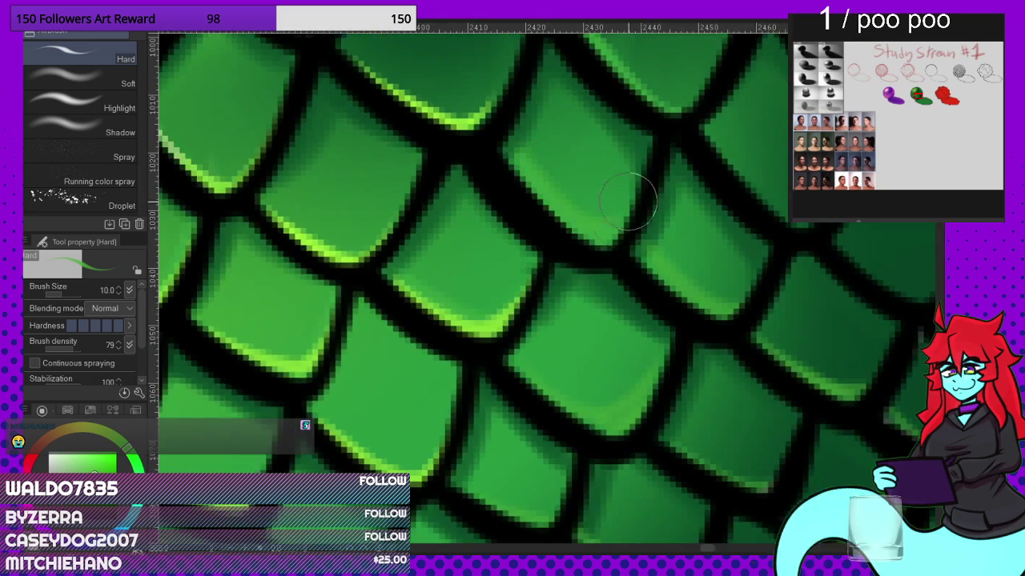
scroll(706, 184, "down", 3)
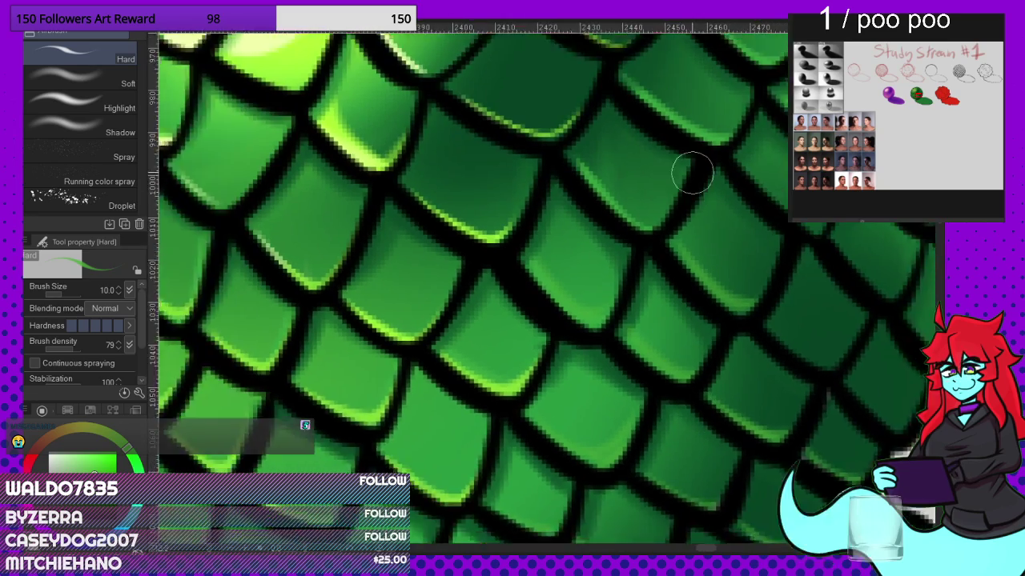
scroll(553, 160, "up", 2)
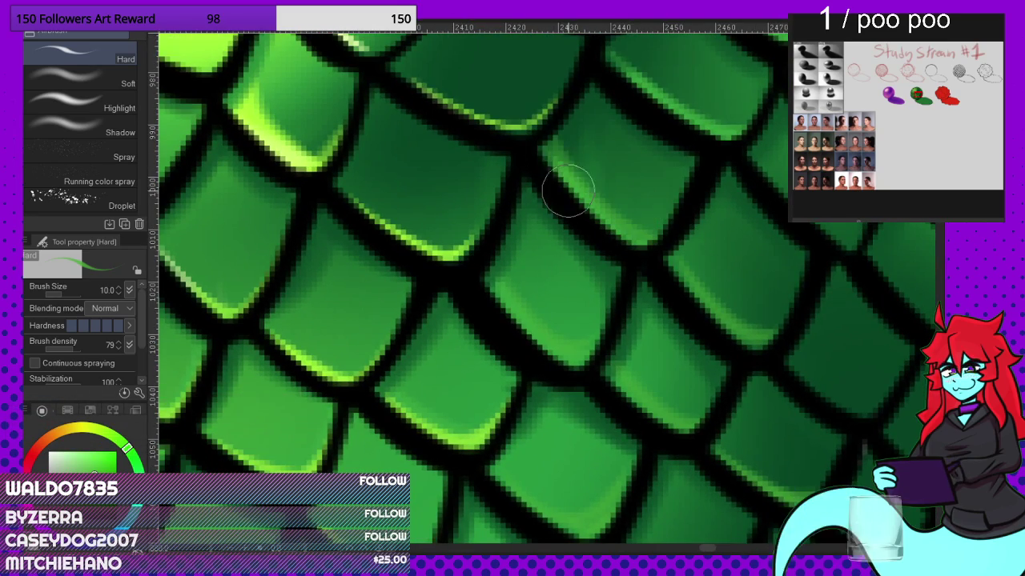
scroll(505, 163, "down", 3)
scroll(744, 210, "up", 2)
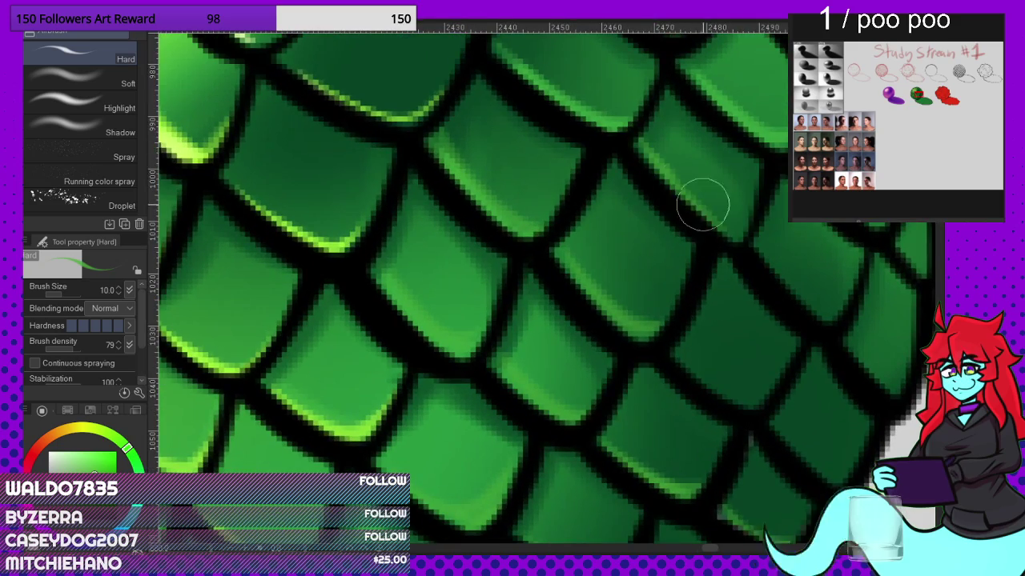
scroll(720, 376, "up", 2)
scroll(576, 205, "down", 3)
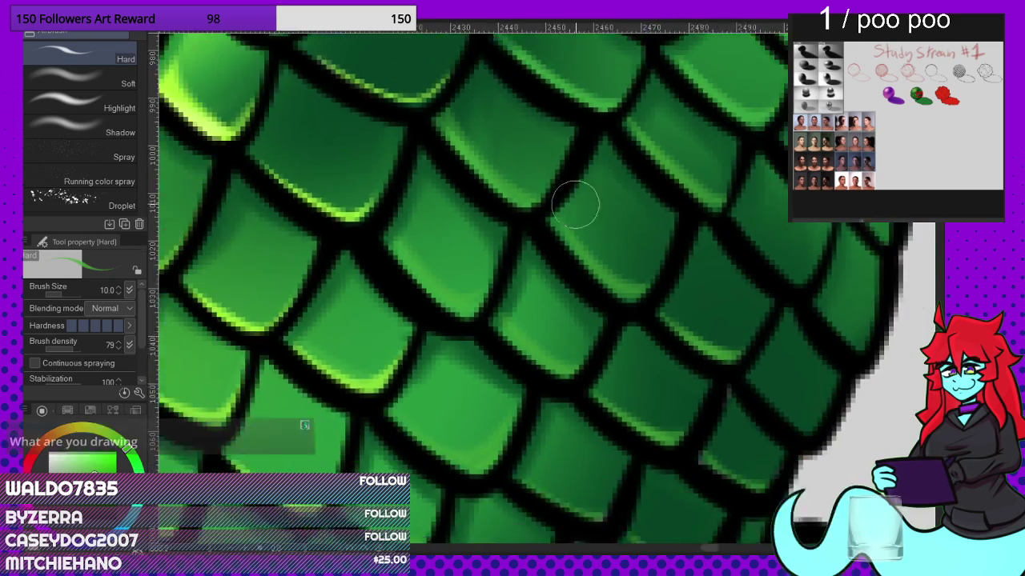
Step: Extend the green rim light to the lower edges of the dark scales near the sphere's right outline
scroll(734, 367, "up", 2)
scroll(718, 350, "up", 1)
left_click_drag(683, 316, 764, 371)
scroll(674, 356, "down", 2)
scroll(697, 210, "up", 3)
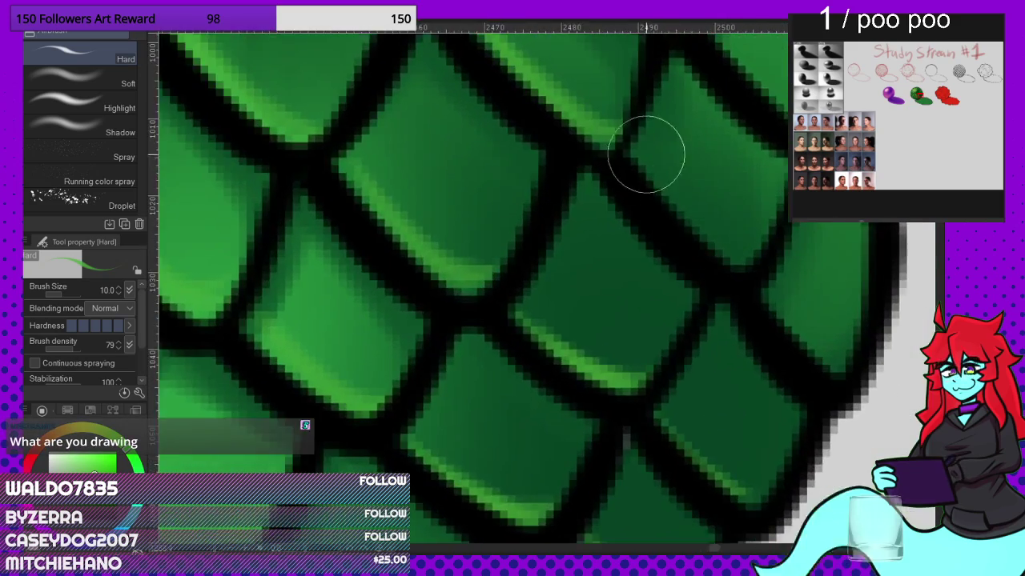
left_click_drag(647, 153, 741, 256)
scroll(690, 393, "down", 3)
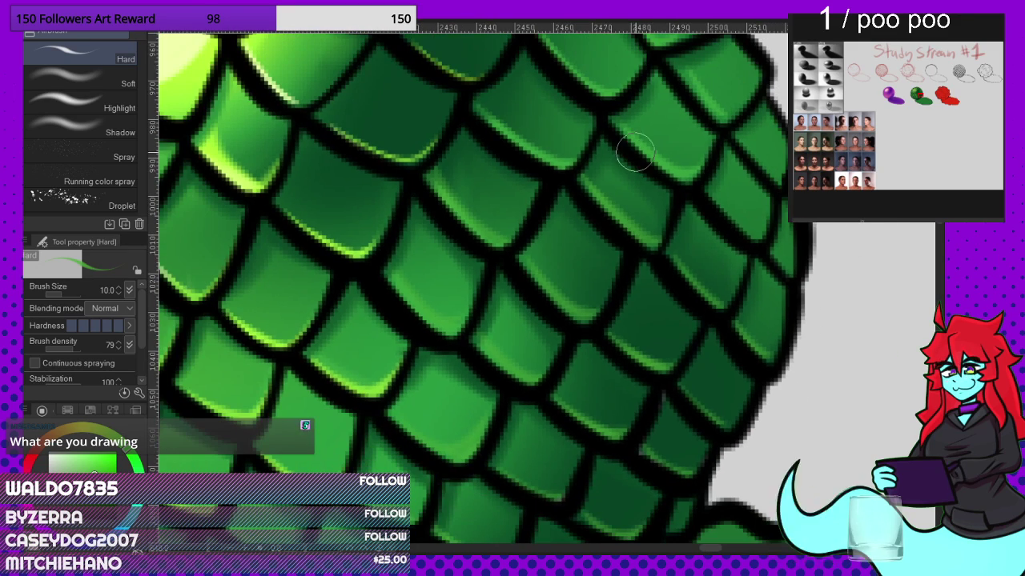
Step: Paint green rim light along the lower edges of the upper-right scales up to the sphere's outline
scroll(635, 231, "down", 3)
scroll(681, 331, "up", 3)
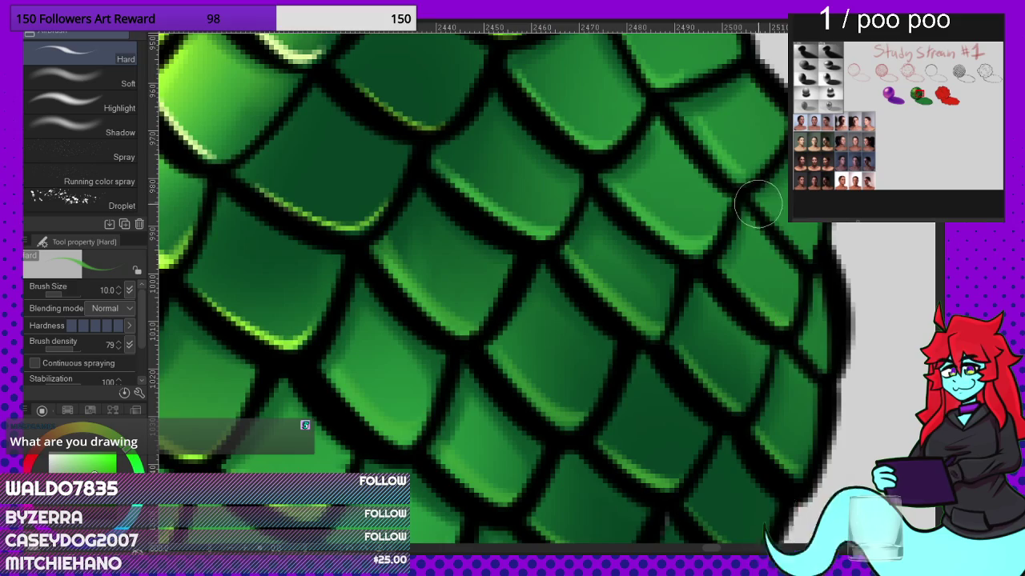
scroll(757, 205, "down", 3)
scroll(728, 200, "up", 4)
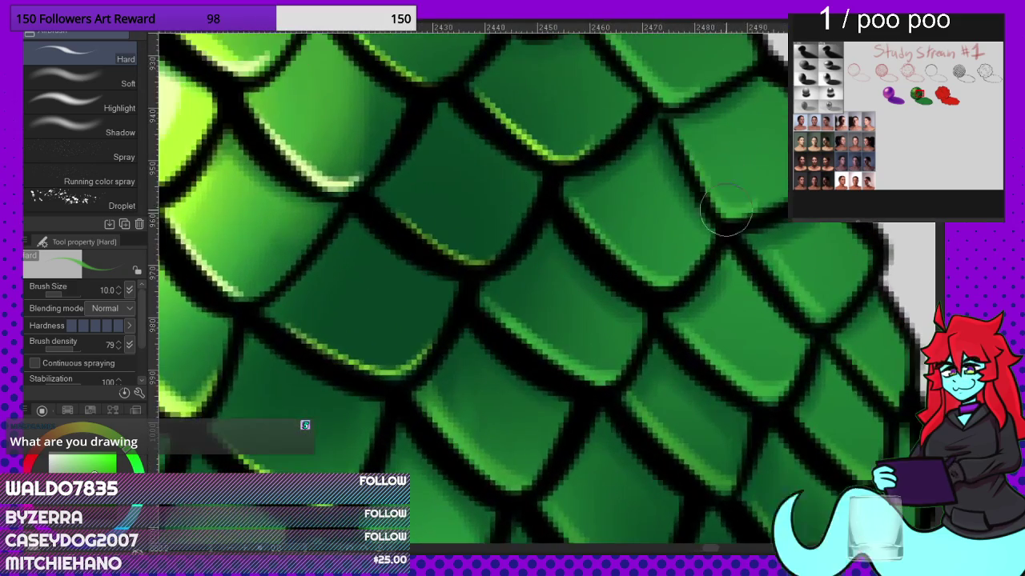
scroll(681, 222, "down", 5)
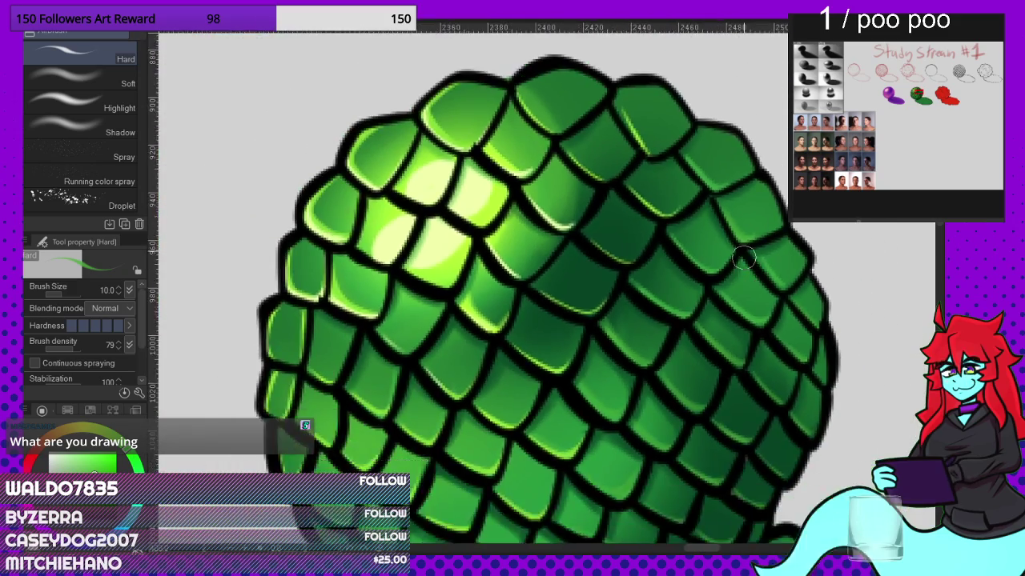
Step: Set the airbrush size to 12 and blend a mid green into the lower parts of the dark scales right of the highlight
scroll(584, 284, "up", 2)
scroll(552, 360, "up", 3)
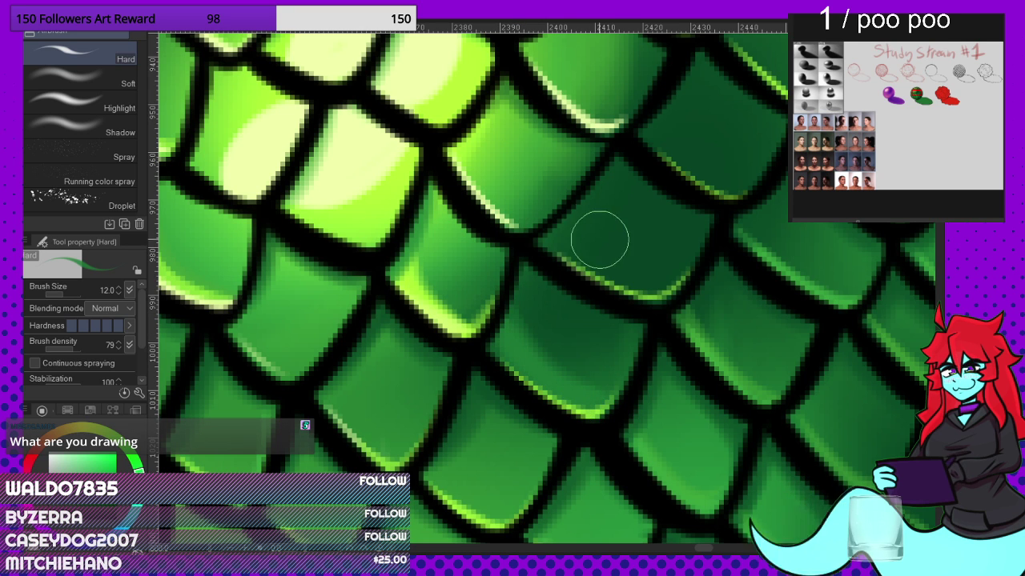
left_click_drag(635, 269, 664, 274)
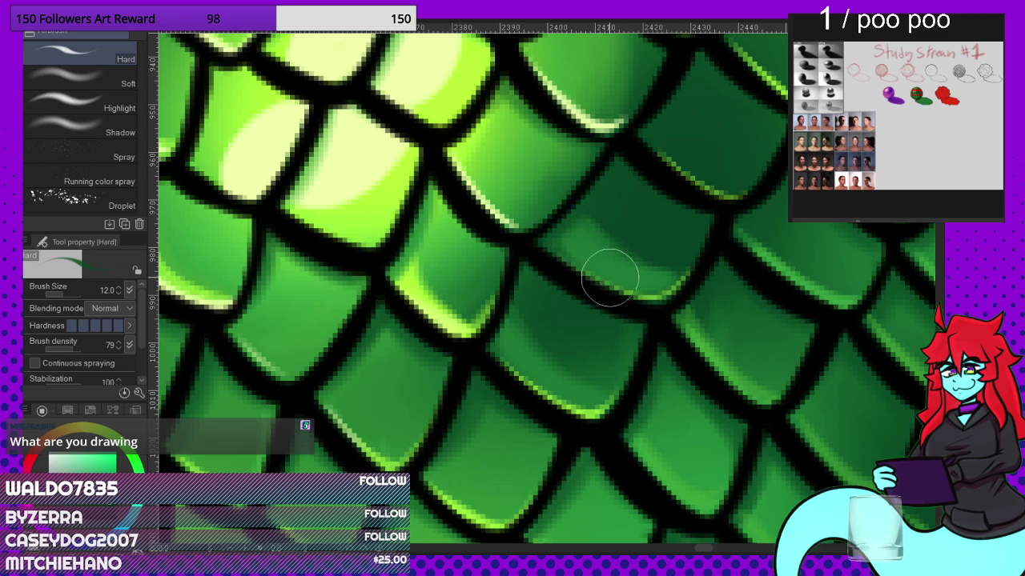
scroll(602, 240, "down", 5)
scroll(618, 302, "up", 3)
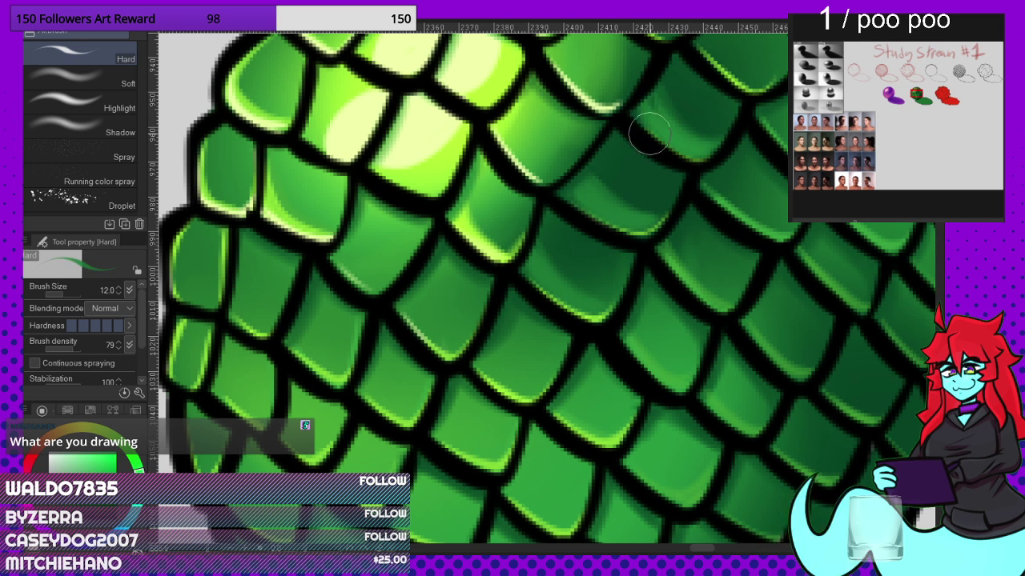
Step: Sample a yellow-green to restore the rim light on the dark scales right of the highlight, and resample a mid green for blending
left_click(438, 164, "alt")
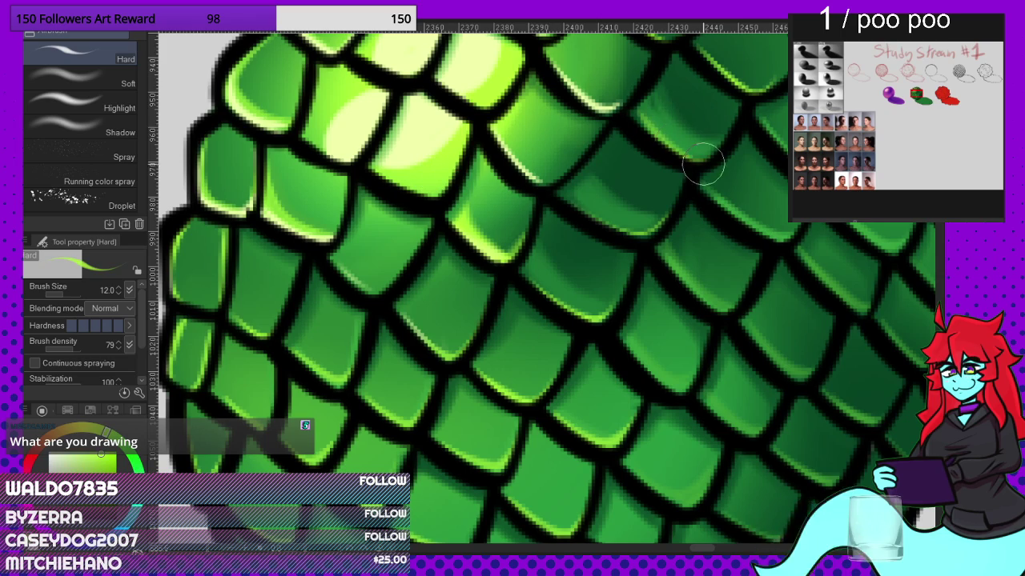
scroll(638, 232, "up", 2)
left_click_drag(574, 207, 677, 242)
scroll(577, 261, "down", 3)
scroll(715, 178, "up", 2)
left_click(588, 215, "alt")
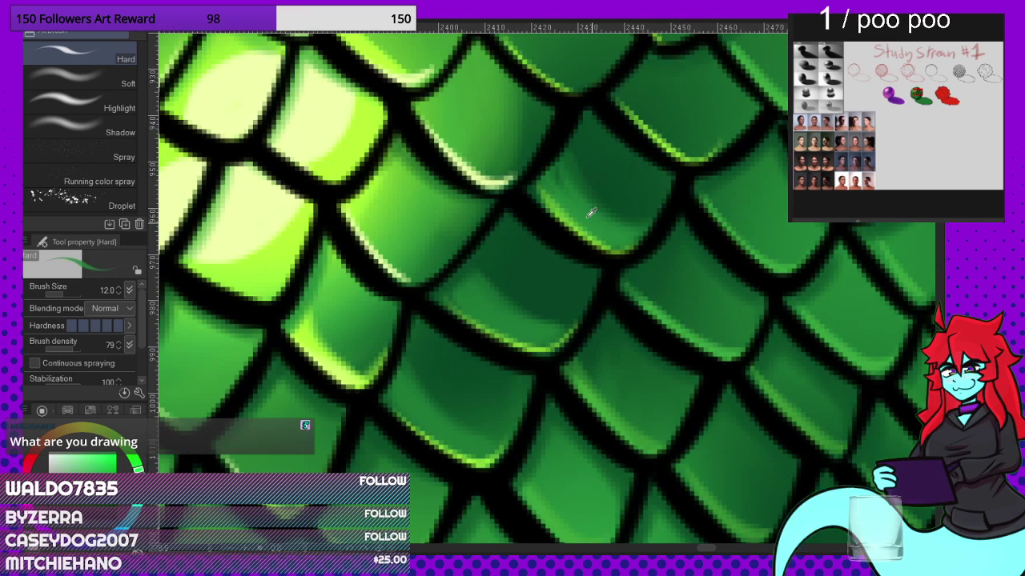
scroll(567, 198, "up", 1)
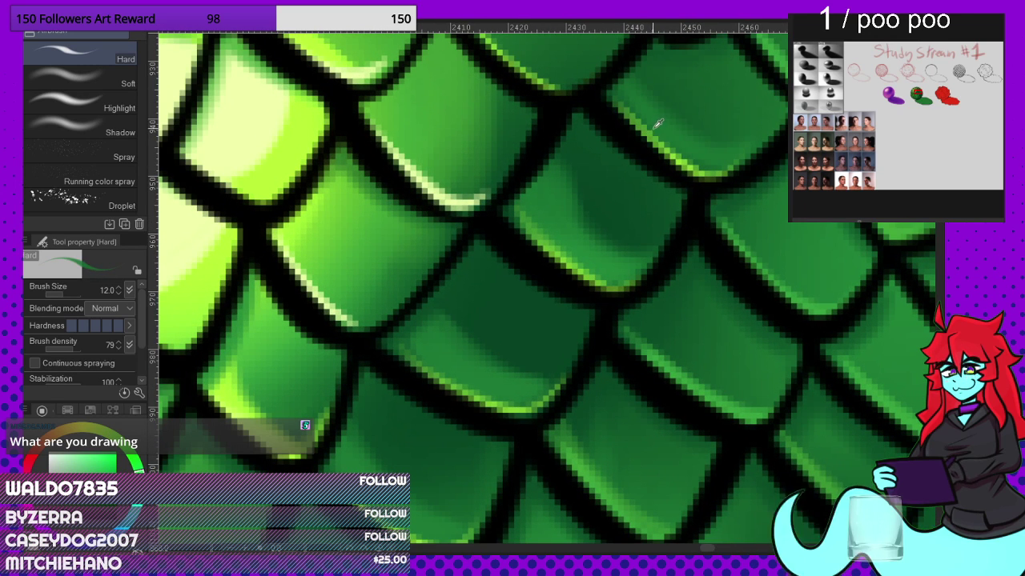
Step: Compare the shaded green sphere with the matte and shiny egg lighting references and the other study spheres
scroll(663, 133, "down", 5)
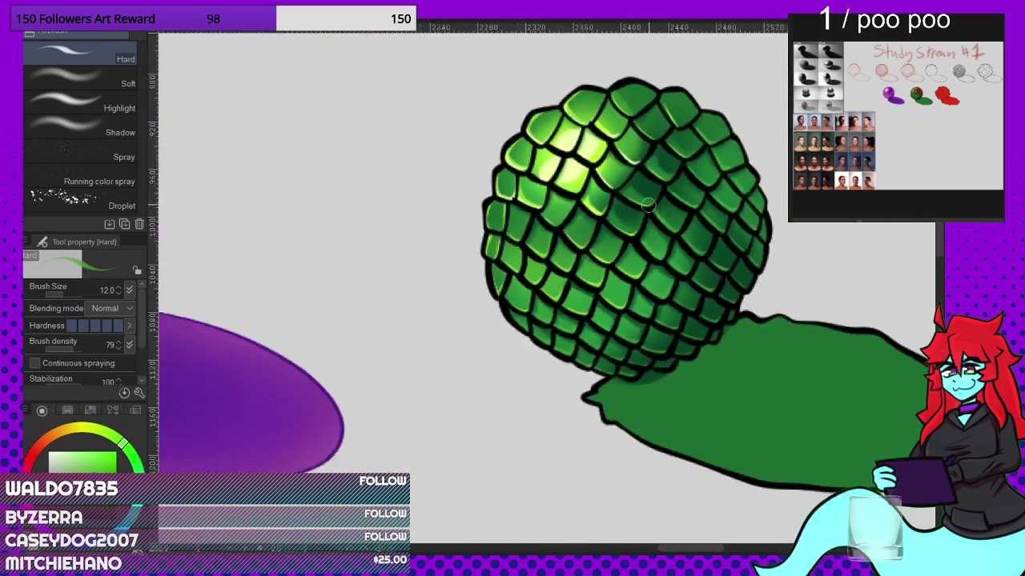
scroll(627, 286, "down", 6)
scroll(553, 292, "up", 1)
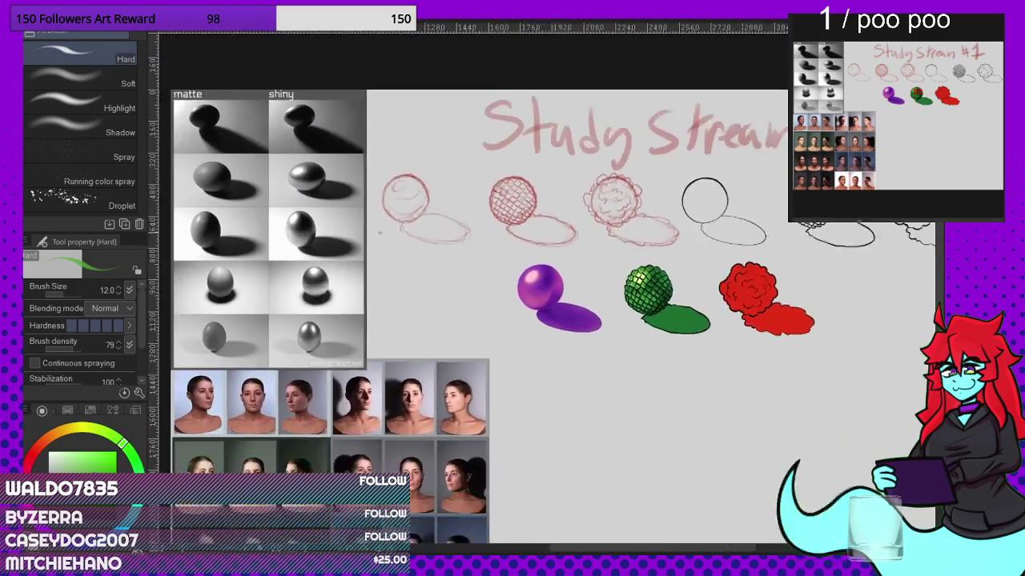
scroll(291, 212, "up", 6)
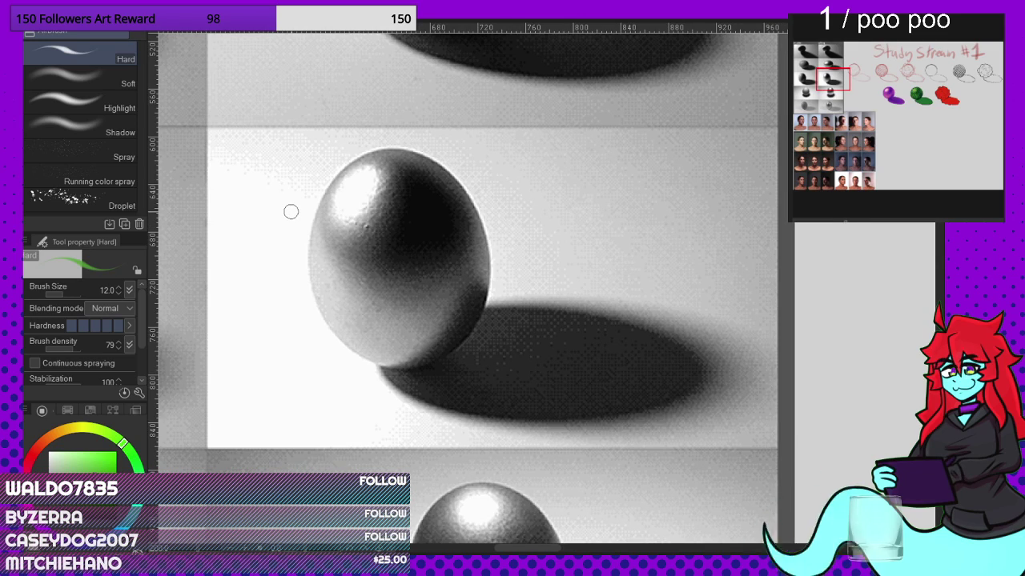
scroll(291, 212, "down", 6)
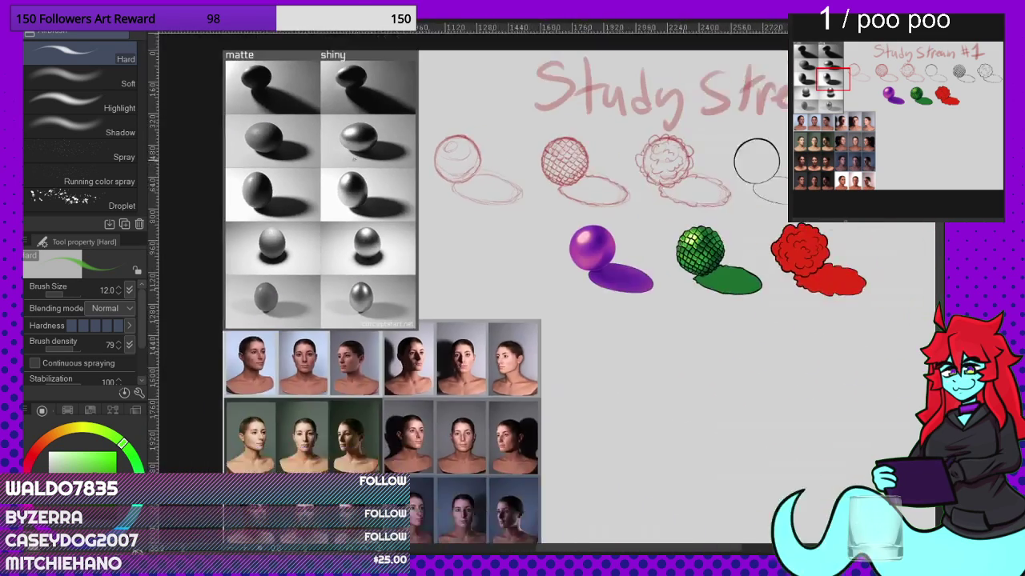
scroll(510, 111, "up", 2)
scroll(510, 111, "down", 2)
scroll(654, 159, "up", 3)
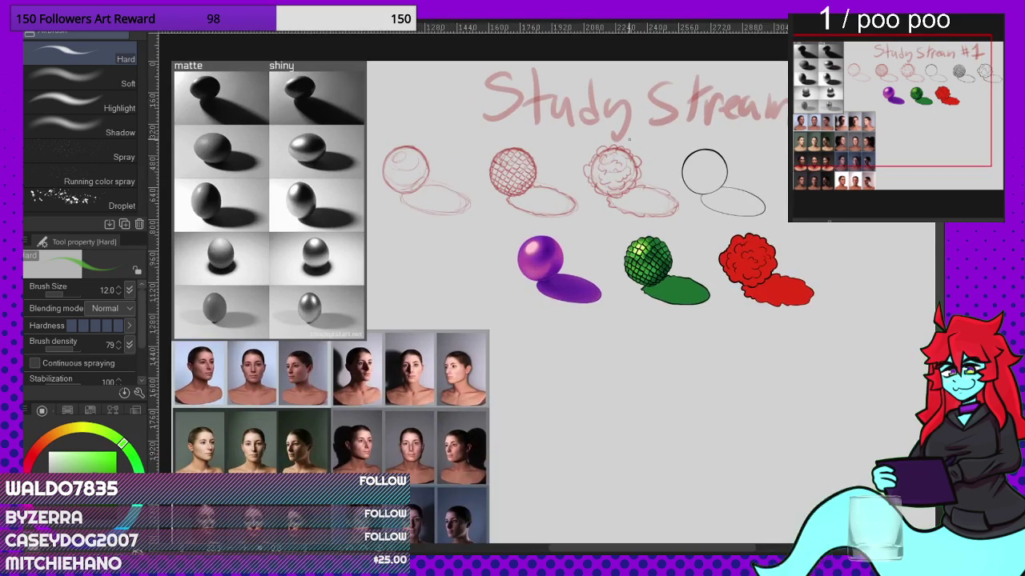
scroll(509, 238, "down", 1)
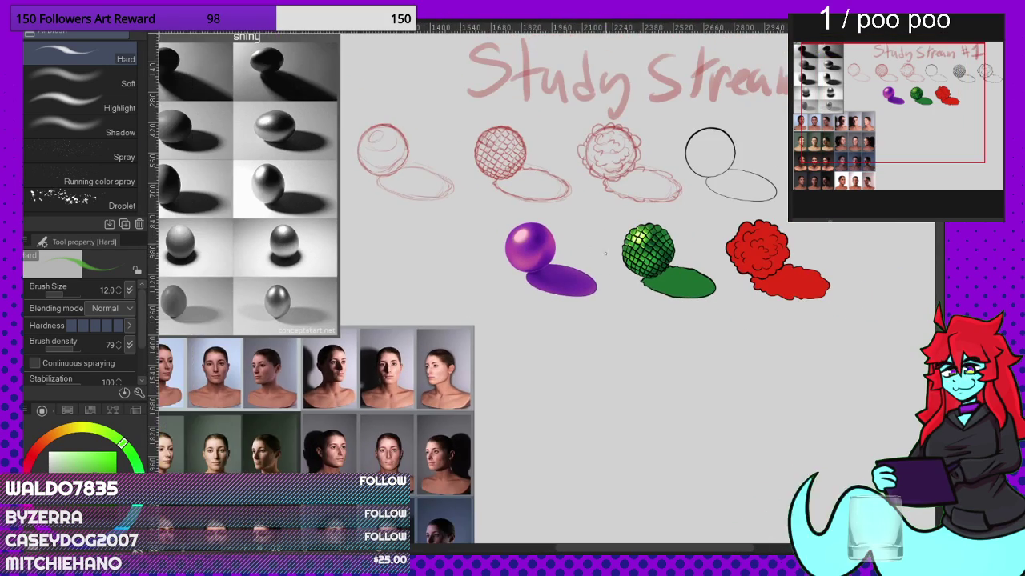
scroll(689, 280, "up", 1)
scroll(807, 262, "up", 2)
scroll(800, 276, "up", 2)
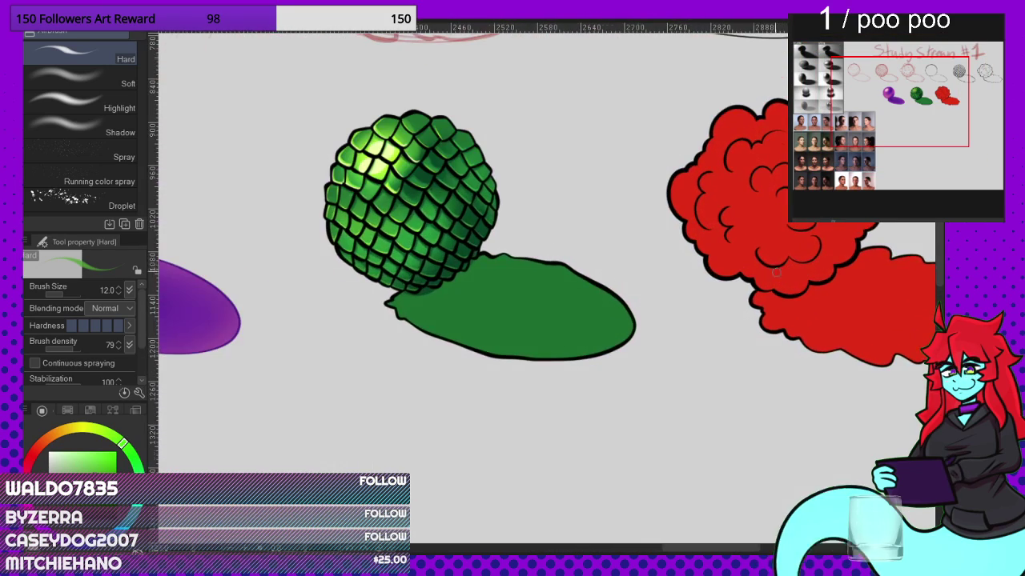
Step: Sample a pale yellow-green from the highlight and paint a brighter rim along the lower edge of the dark scale to its right
scroll(508, 232, "up", 4)
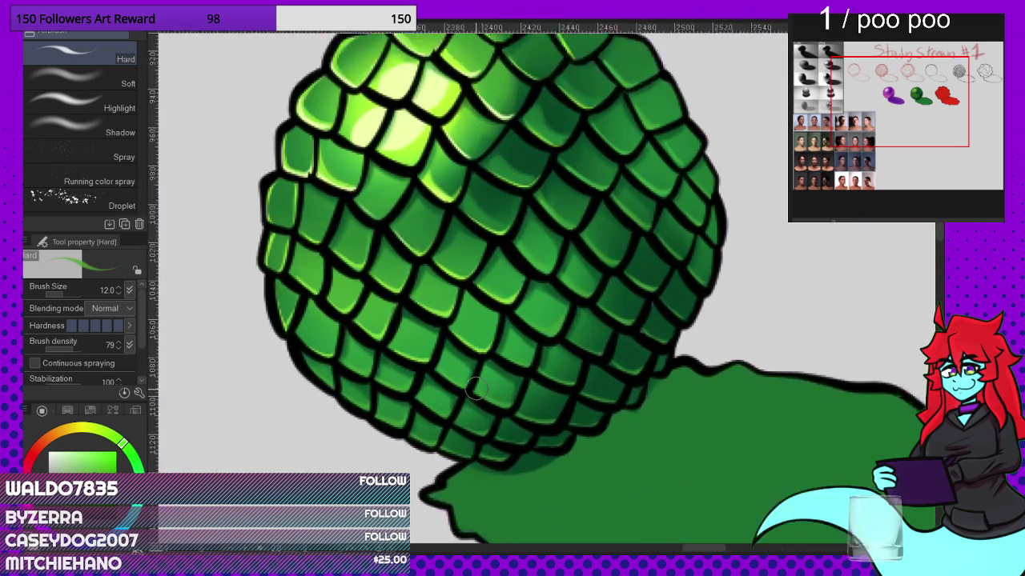
scroll(508, 232, "down", 3)
scroll(453, 183, "up", 3)
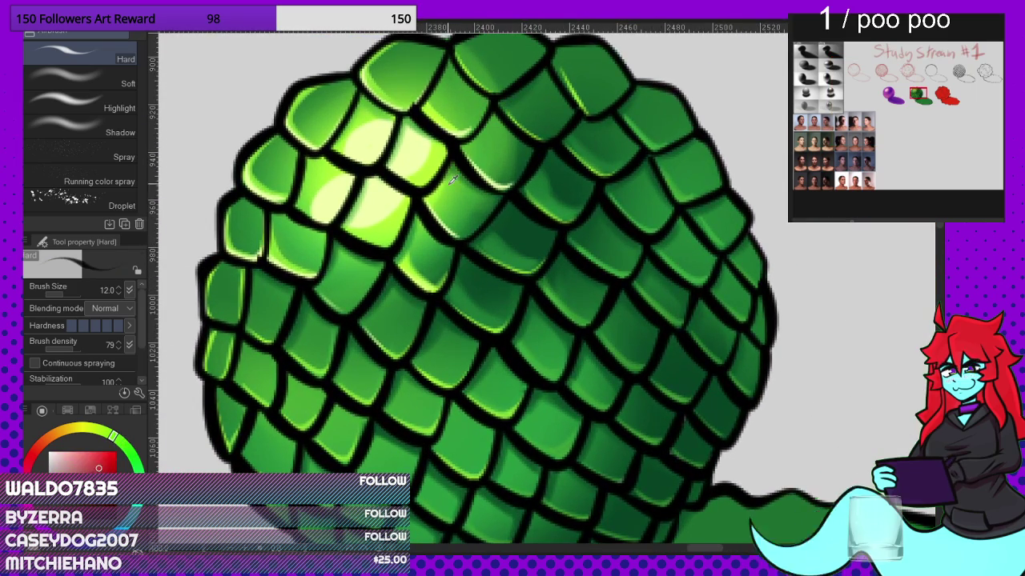
scroll(557, 167, "up", 2)
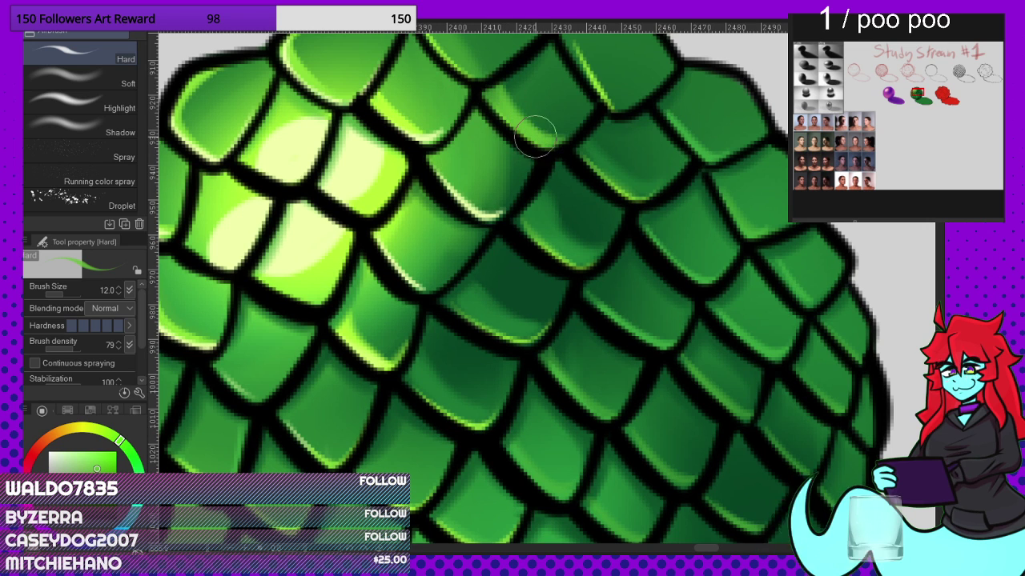
scroll(641, 187, "down", 3)
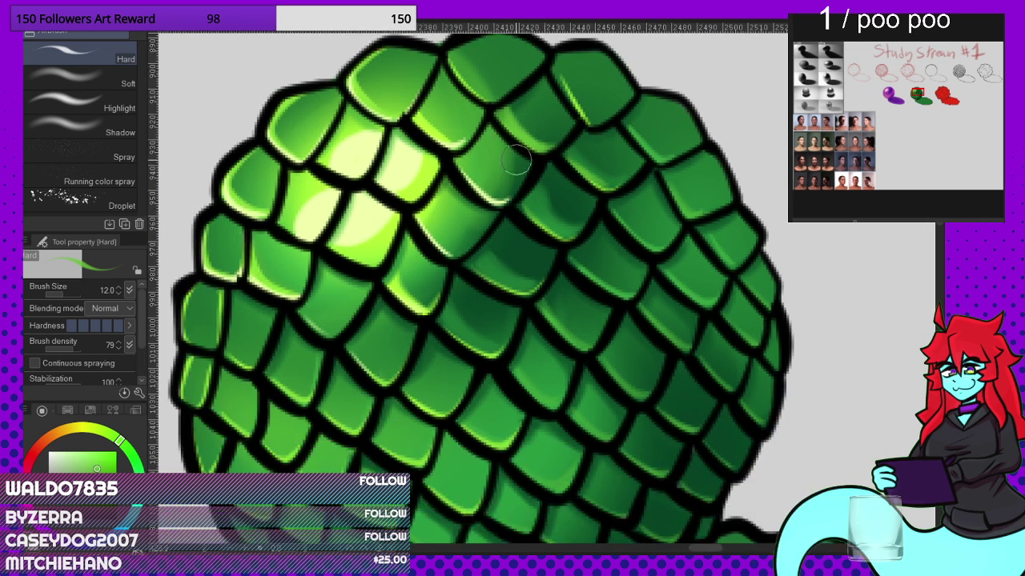
scroll(520, 112, "up", 4)
left_click(364, 168, "alt")
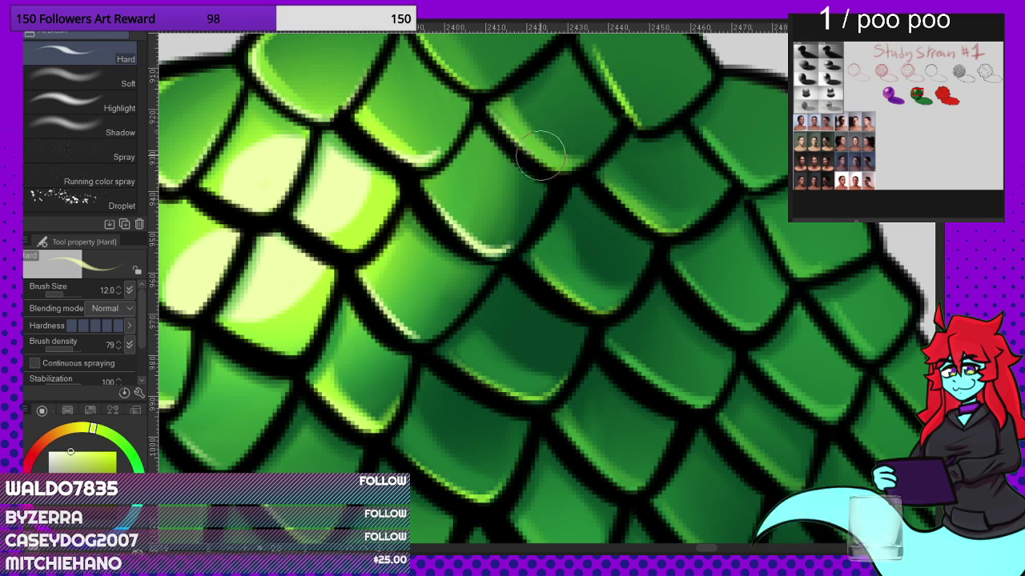
scroll(518, 124, "down", 4)
scroll(623, 220, "up", 3)
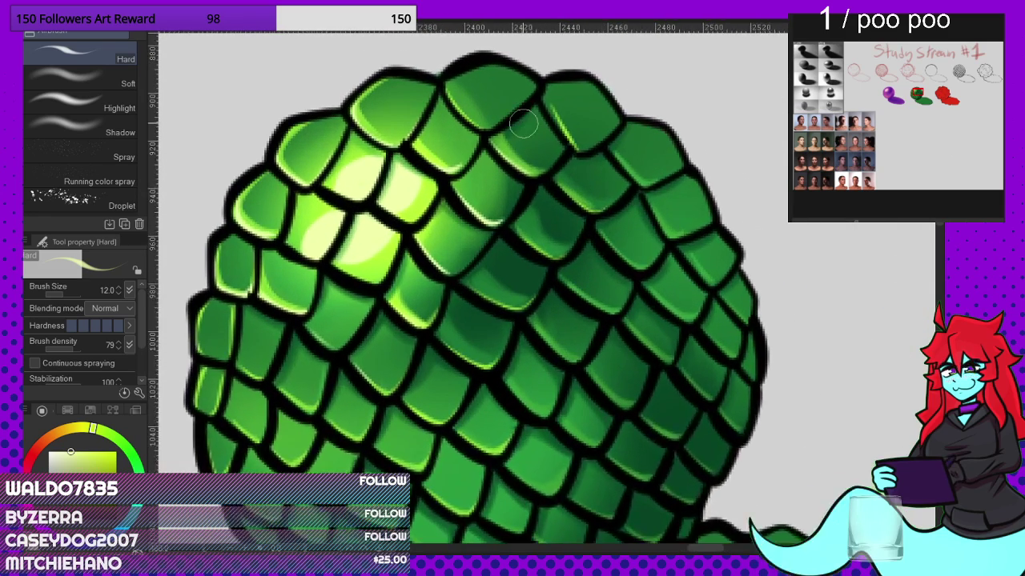
Step: Sample a dark green and shade the right and lower-right edges of the outermost scale at the sphere's upper right
left_click(580, 269, "alt")
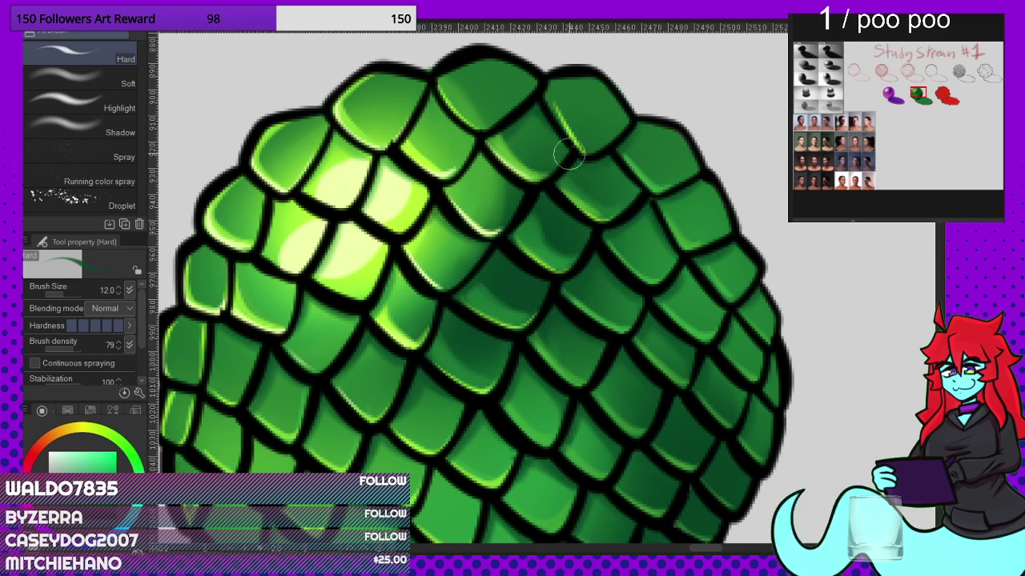
scroll(500, 205, "down", 4)
scroll(575, 155, "up", 5)
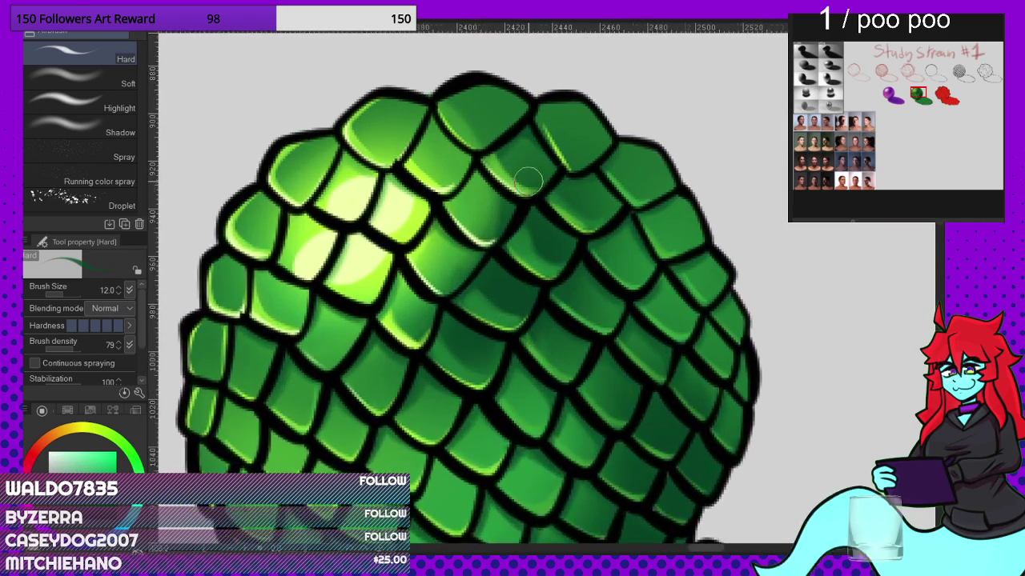
scroll(575, 155, "down", 4)
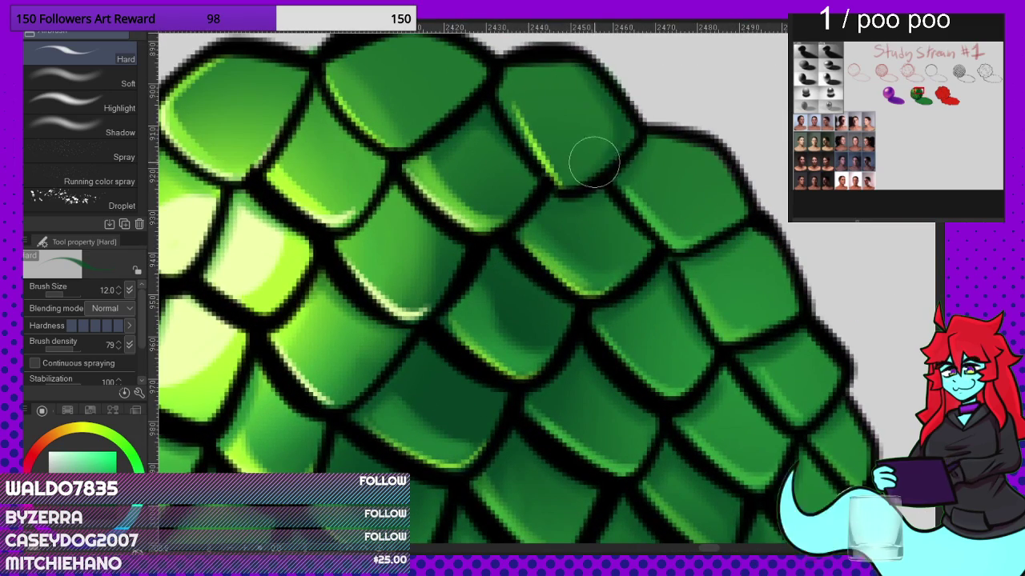
scroll(590, 160, "up", 4)
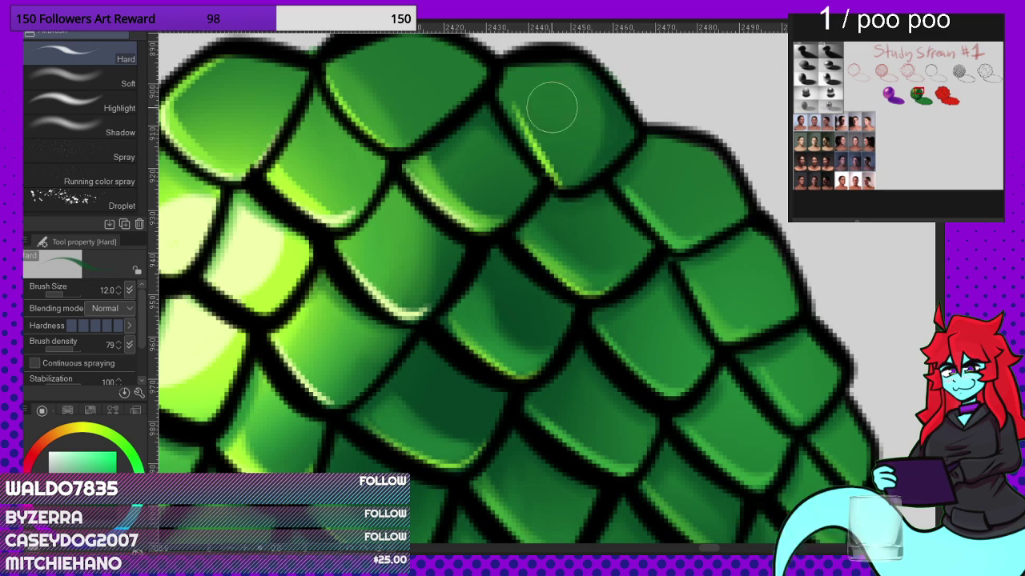
scroll(521, 144, "down", 1)
scroll(514, 155, "down", 2)
scroll(508, 110, "up", 3)
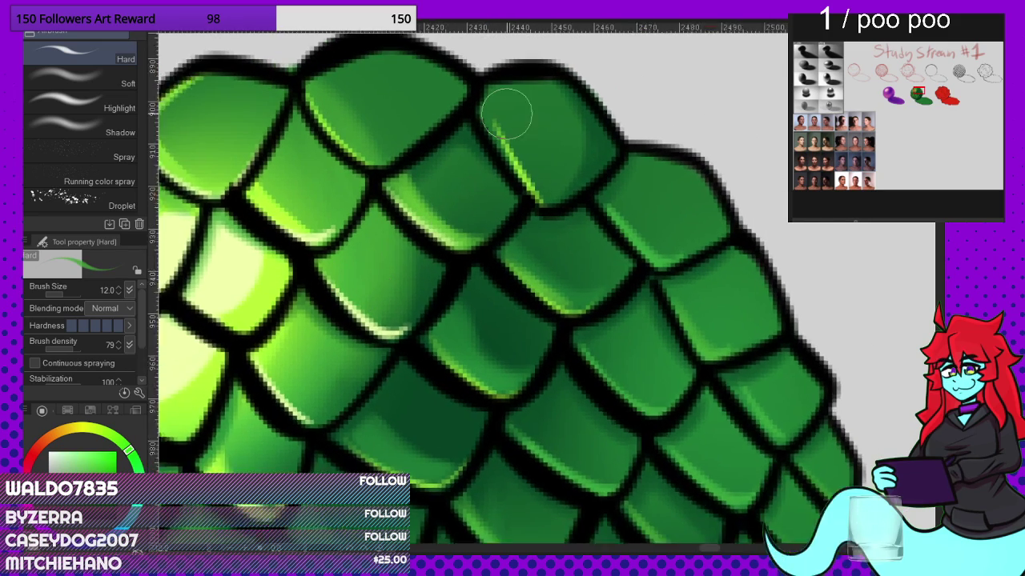
Step: Brighten the left side of that upper-right outer scale with mid green and a sampled yellow-green along its lower-left edge
left_click_drag(483, 116, 549, 223)
mouse_move(498, 70)
left_mouse_down()
mouse_move(496, 123)
mouse_move(533, 183)
left_mouse_up()
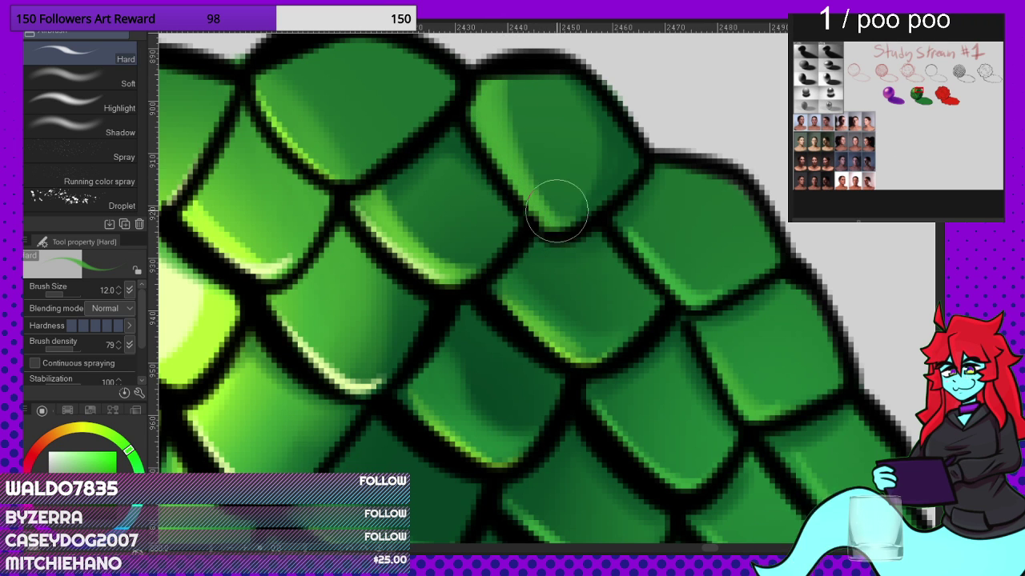
left_click(216, 313, "alt")
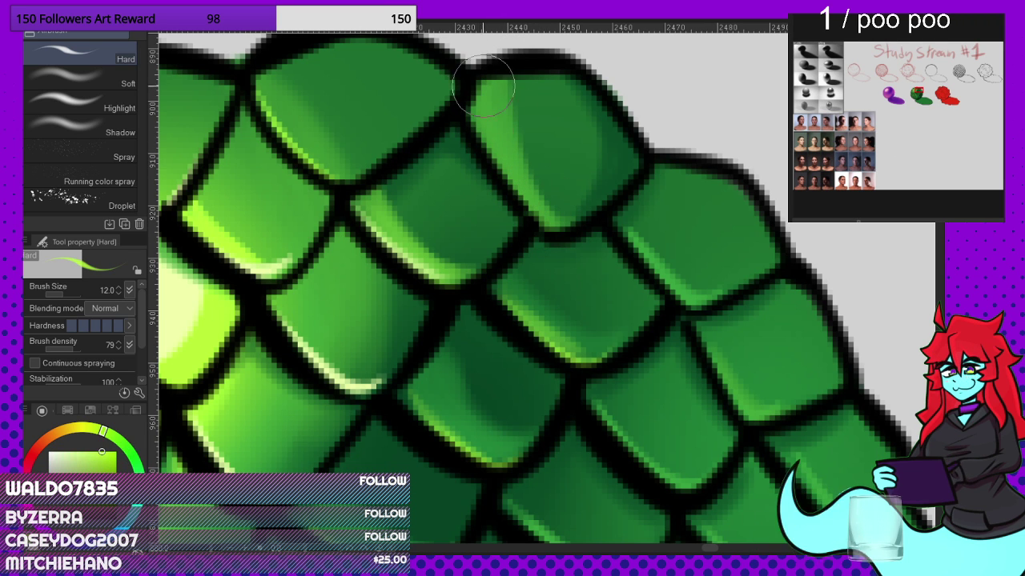
left_click_drag(484, 85, 524, 211)
left_click_drag(492, 146, 554, 235)
scroll(557, 102, "down", 3)
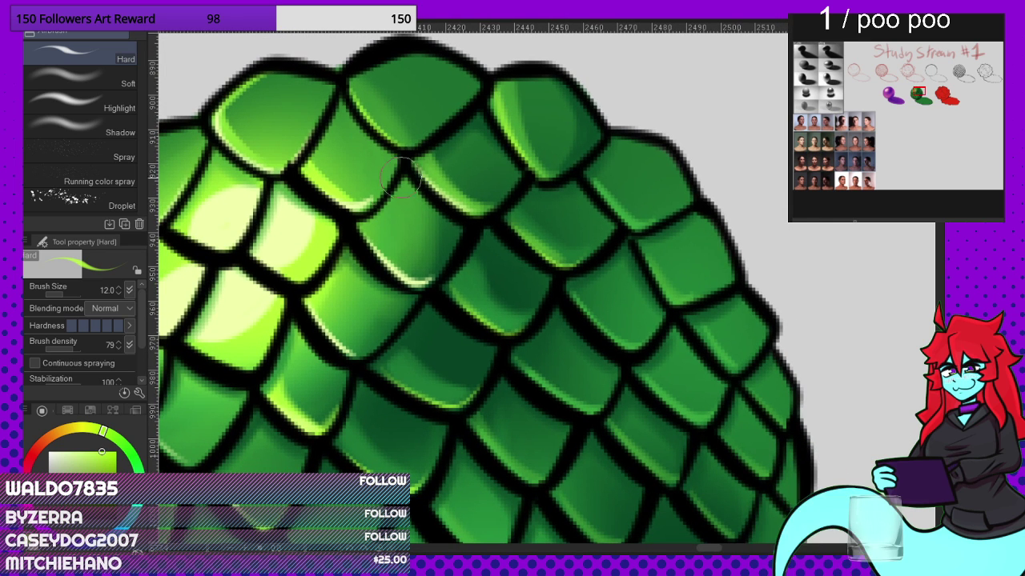
Step: Sample a mid green and brush streaks into the dark upper scale just left of the shaded outer scale
left_click(448, 180, "alt")
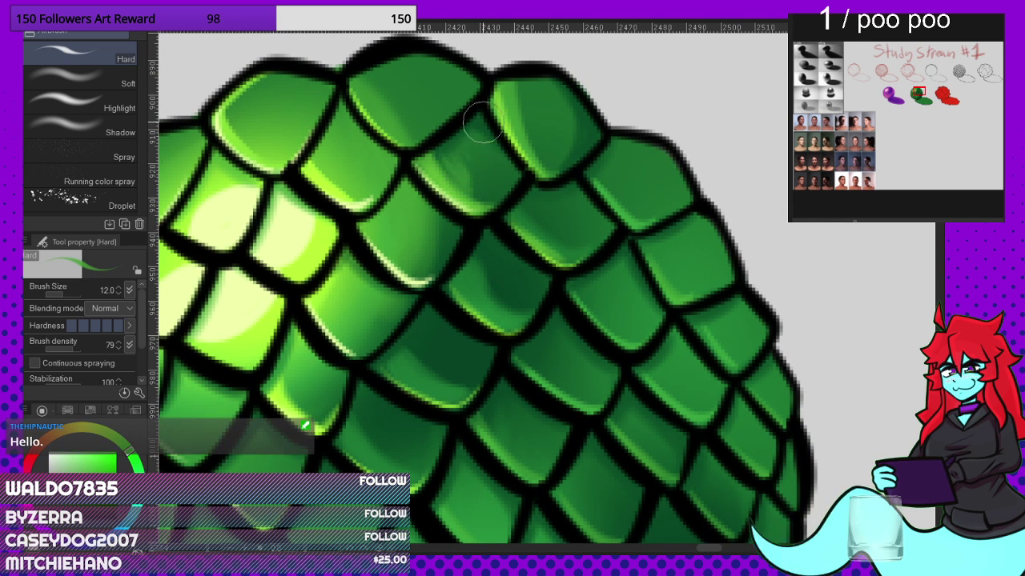
scroll(508, 74, "down", 3)
scroll(508, 74, "down", 1)
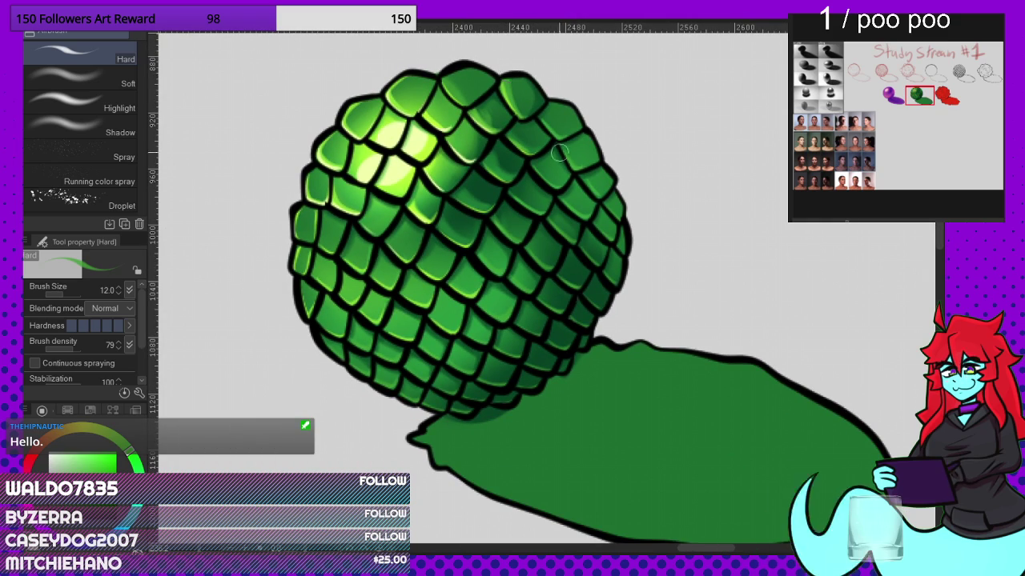
Step: Brush yellow-green reflection streaks diagonally across two neighbouring scales on the sphere's right side
scroll(558, 152, "up", 6)
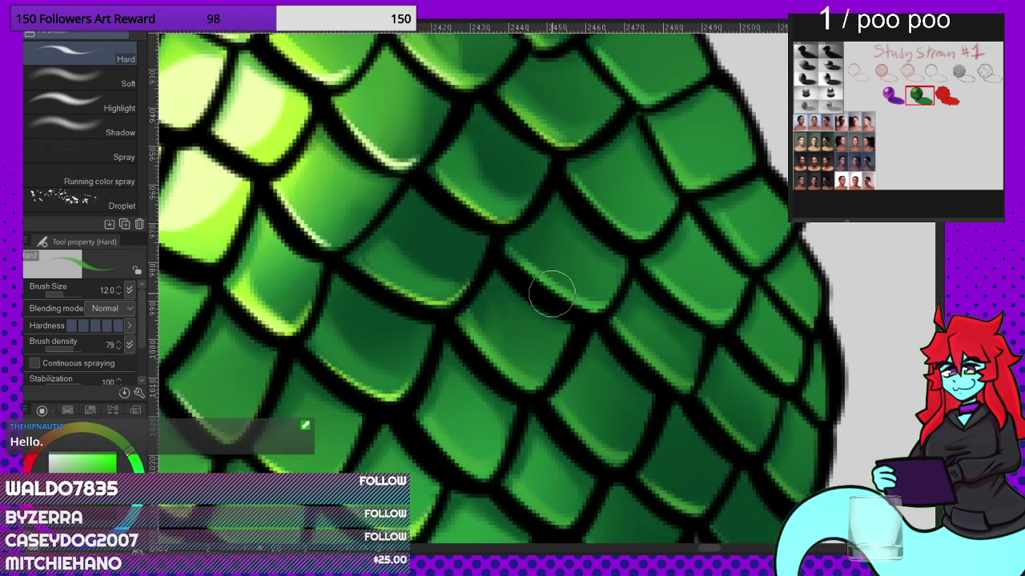
scroll(583, 201, "up", 2)
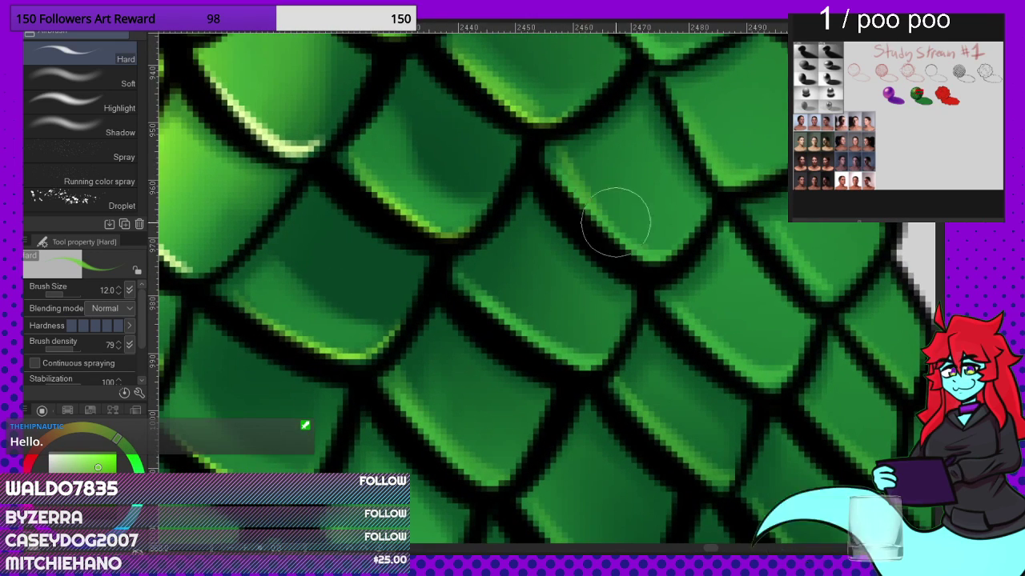
mouse_move(616, 223)
left_mouse_down()
mouse_move(564, 148)
mouse_move(641, 250)
mouse_move(593, 144)
mouse_move(664, 261)
mouse_move(624, 151)
left_mouse_up()
scroll(548, 272, "down", 3)
scroll(563, 264, "up", 3)
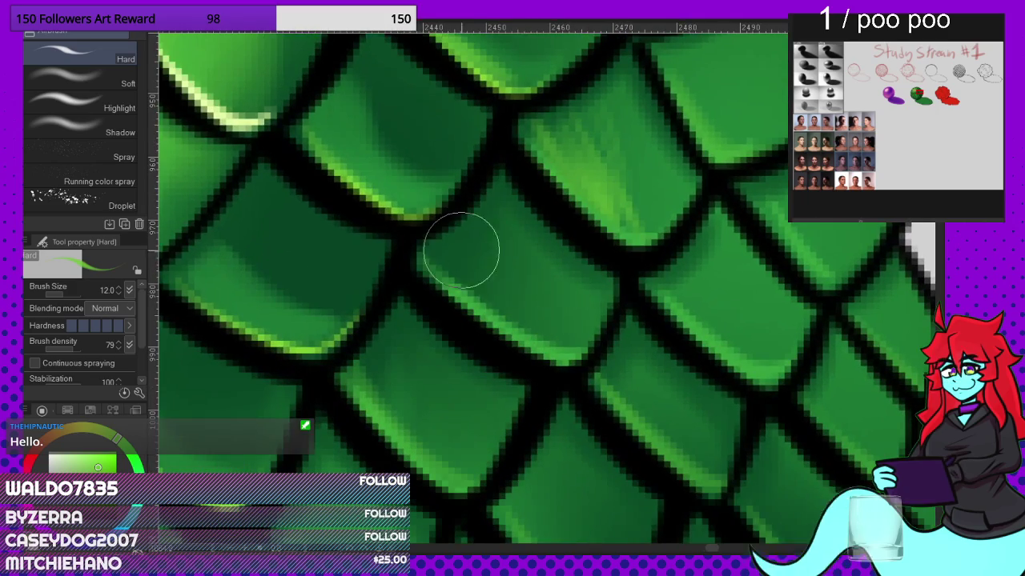
mouse_move(461, 249)
left_mouse_down()
mouse_move(520, 317)
mouse_move(456, 266)
mouse_move(548, 339)
mouse_move(478, 248)
mouse_move(527, 281)
left_mouse_up()
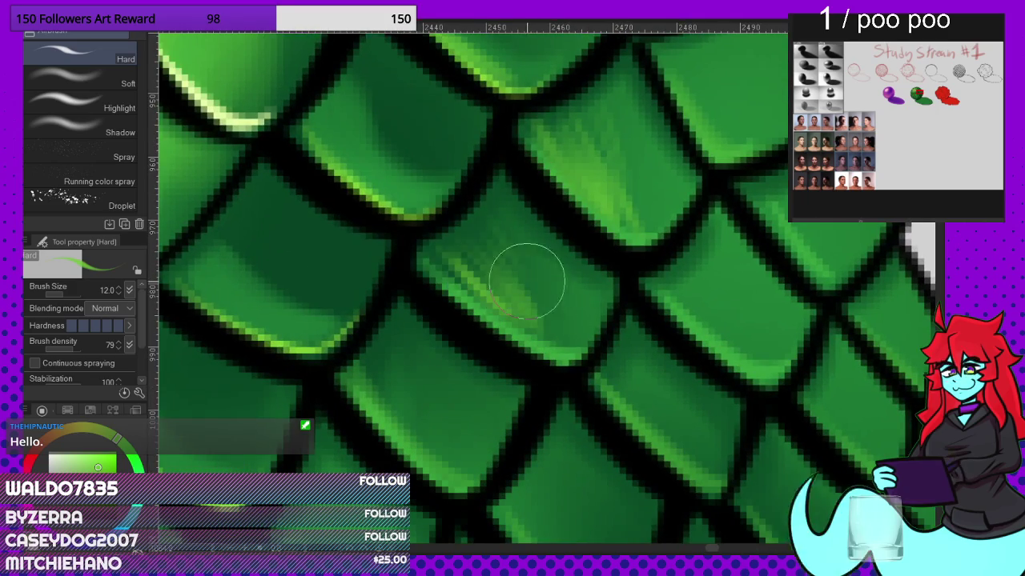
scroll(526, 281, "down", 4)
scroll(496, 176, "up", 2)
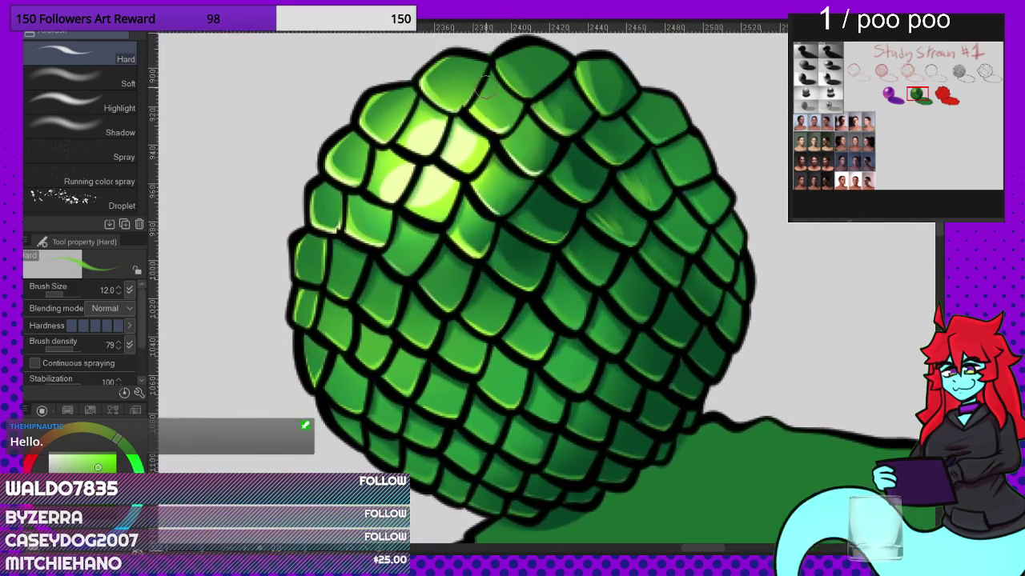
Step: Add green reflection streaks to the dark scales right of the highlight and the scales near the upper-right outline
scroll(548, 220, "up", 1)
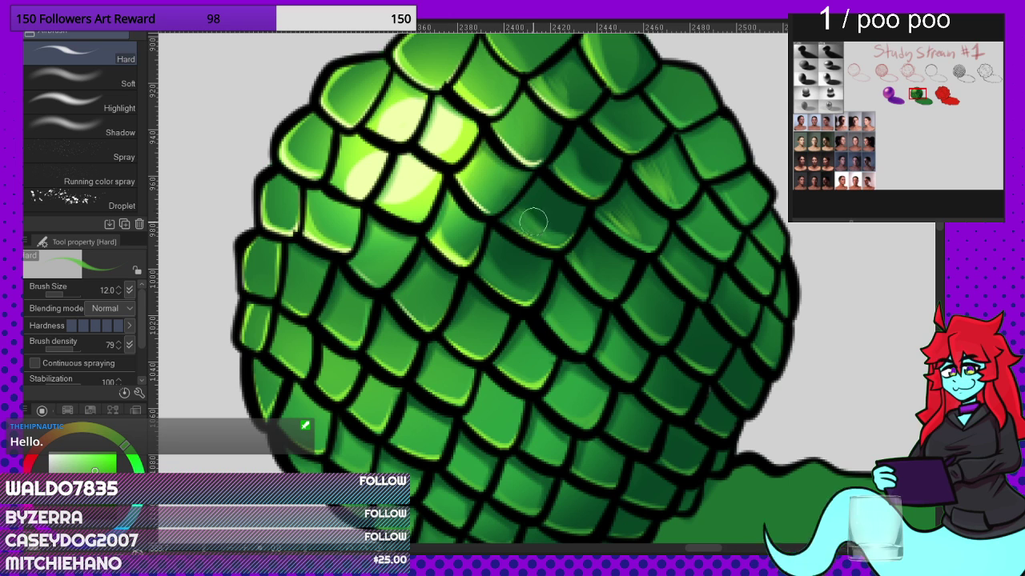
left_click_drag(554, 239, 547, 222)
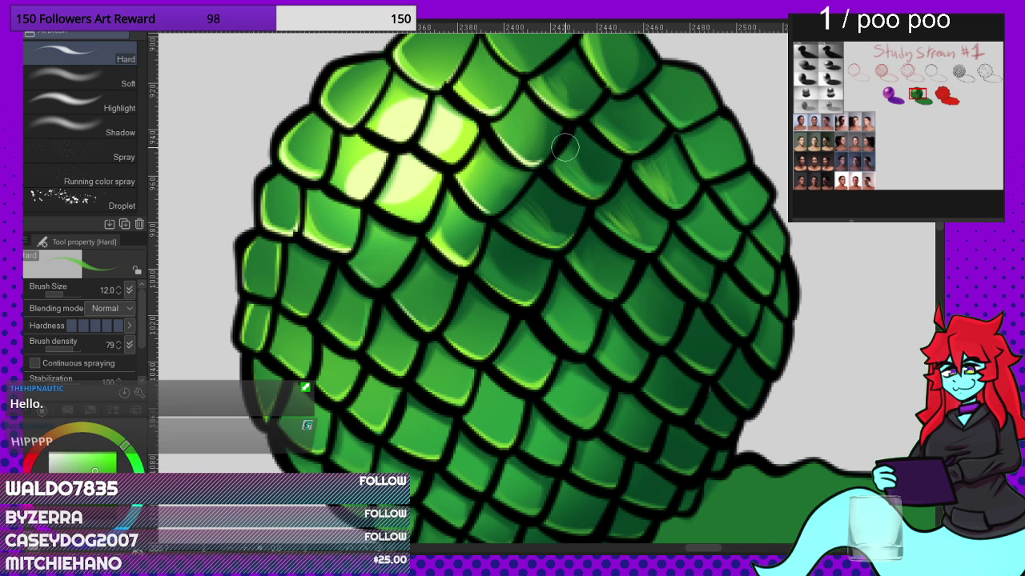
left_click_drag(569, 143, 585, 167)
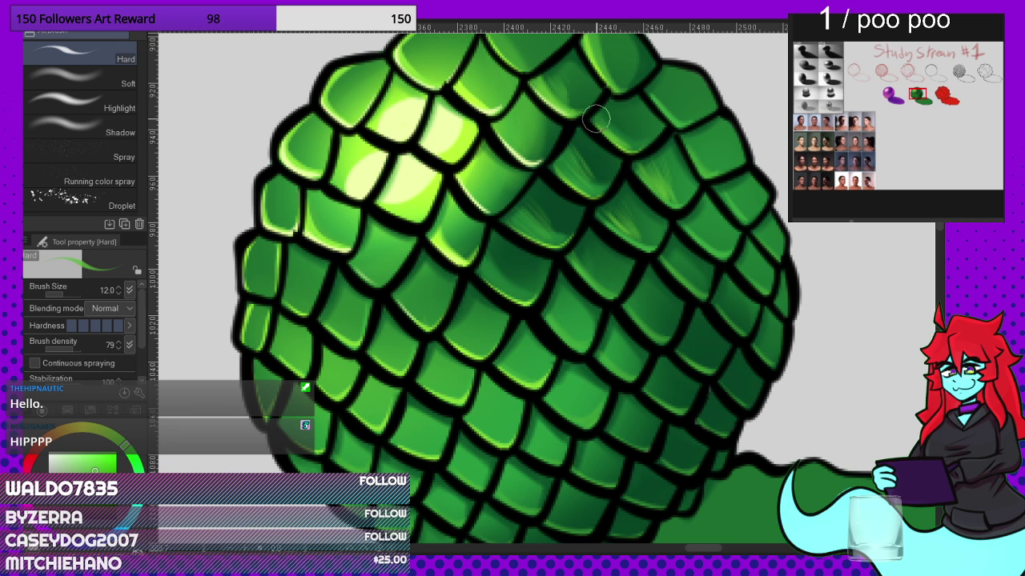
mouse_move(601, 113)
left_mouse_down()
mouse_move(624, 143)
mouse_move(600, 106)
mouse_move(622, 124)
mouse_move(690, 102)
mouse_move(661, 102)
mouse_move(684, 120)
left_mouse_up()
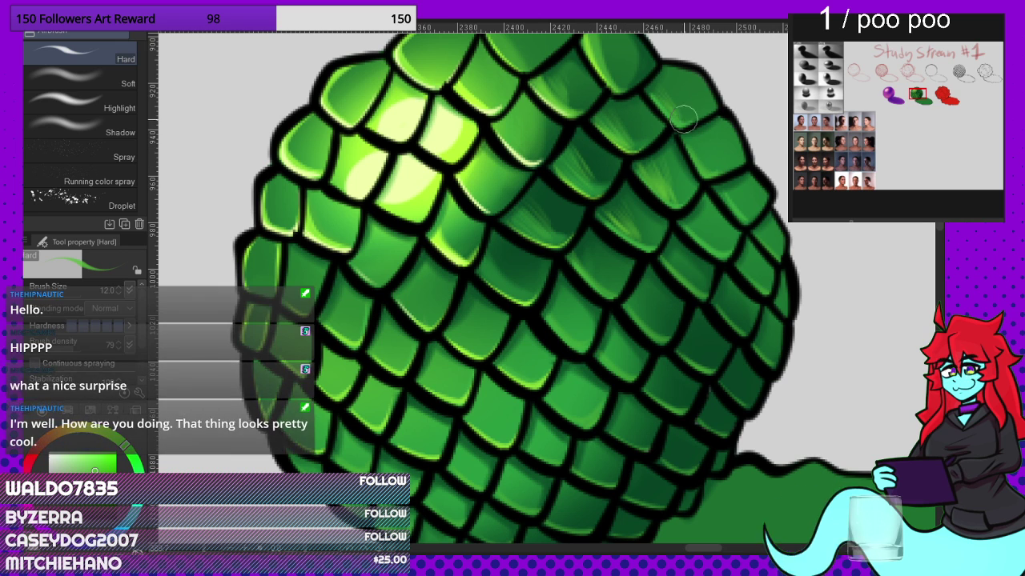
scroll(556, 199, "down", 3)
scroll(557, 183, "up", 3)
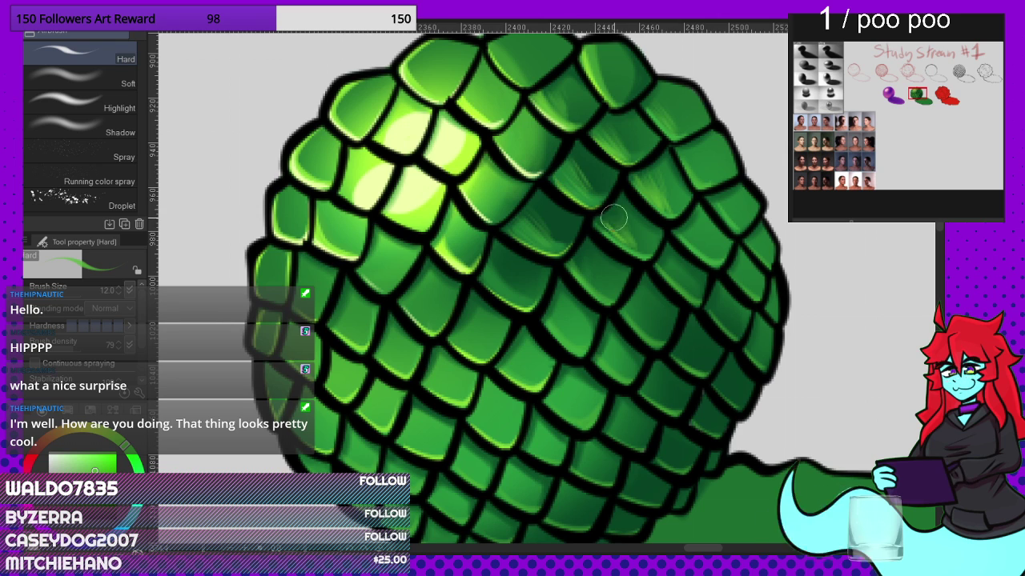
Step: Extend the diagonal reflection streaks to the scales bordering the highlight on its right and lower right
scroll(613, 216, "down", 3)
scroll(513, 217, "up", 3)
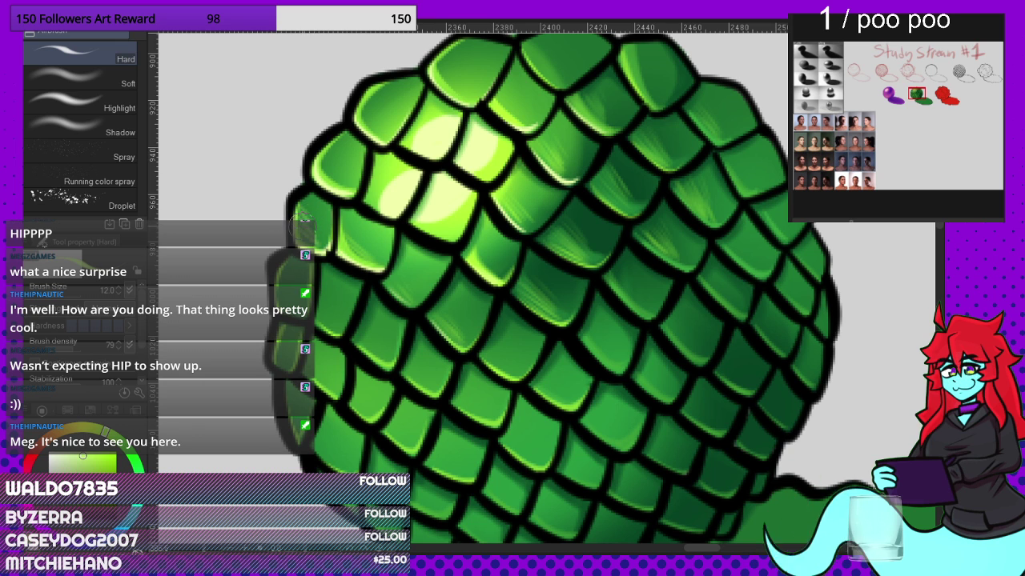
Step: Sample bright and pale yellow-greens from around the highlight and streak the scales along the sphere's left and upper-left side
left_click(381, 163, "alt")
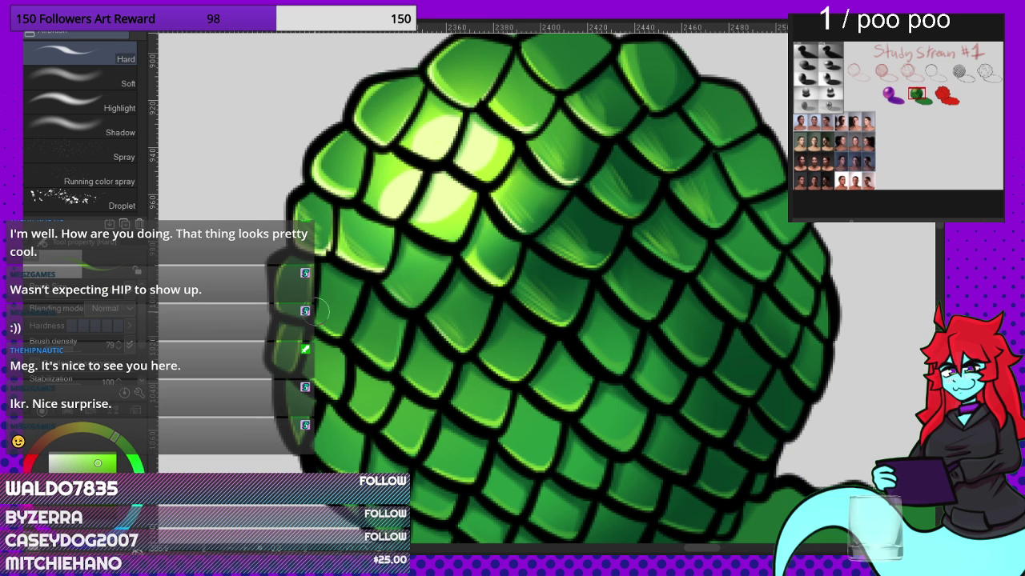
left_click(393, 173, "alt")
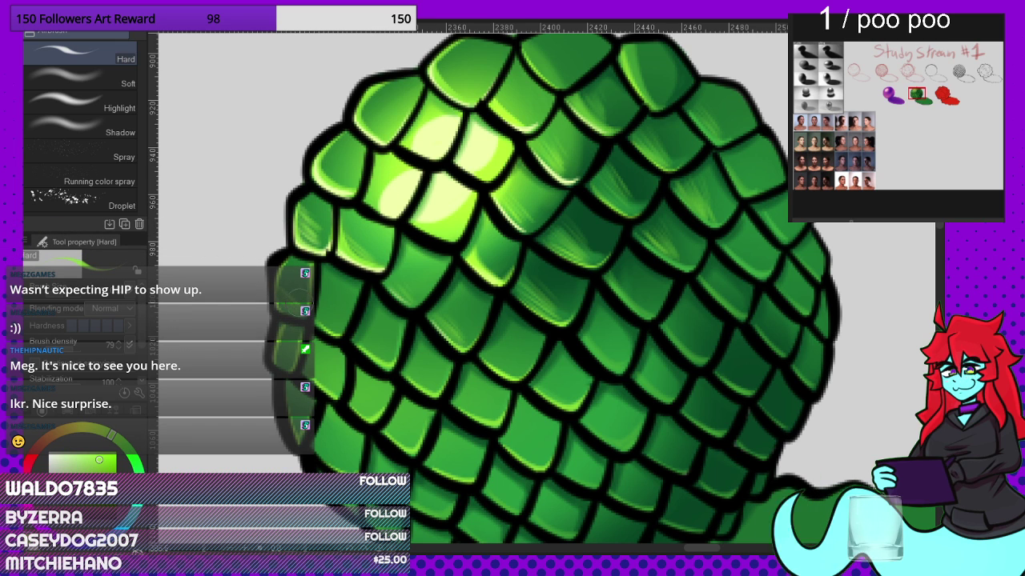
left_click(455, 197, "alt")
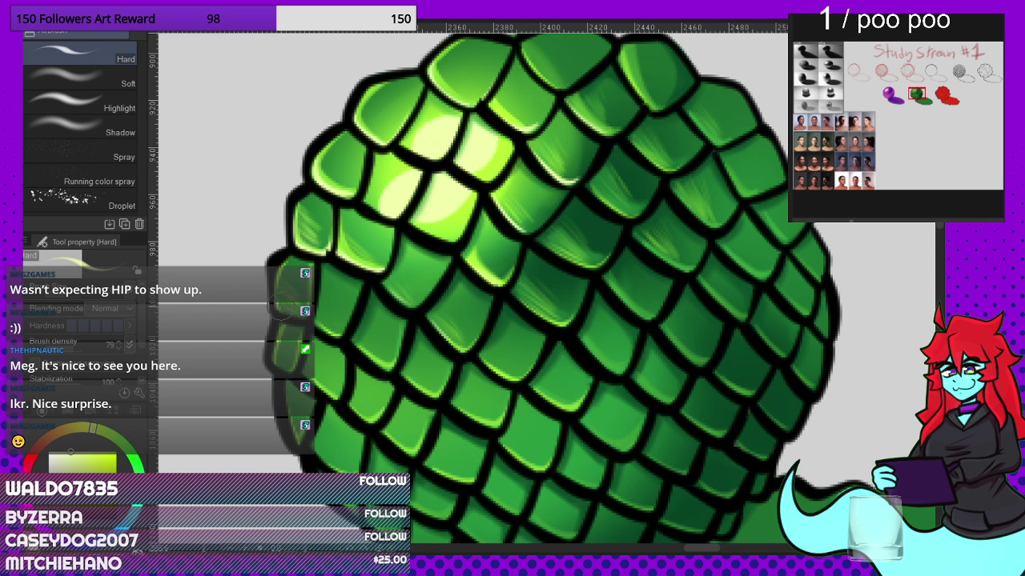
scroll(393, 163, "down", 3)
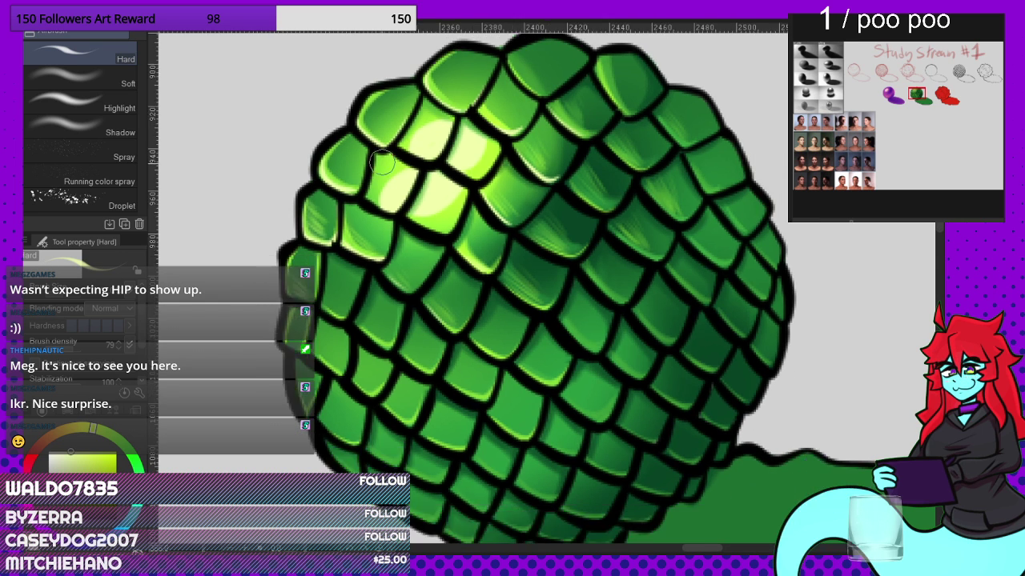
scroll(392, 163, "up", 2)
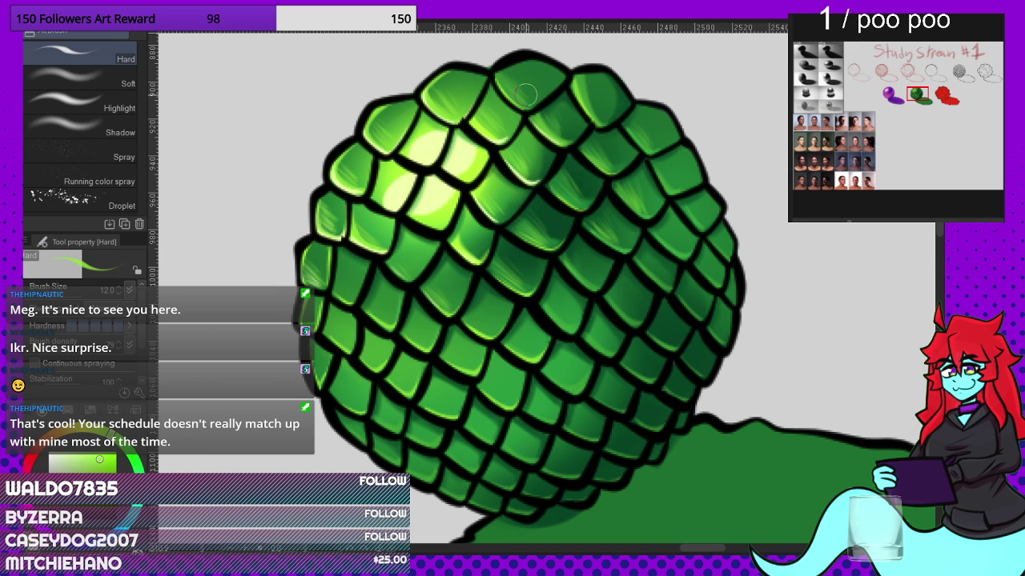
Step: Streak the top and upper-right scales with a sampled mid green, and paint sampled yellow-green onto a scale near the left outline
left_click(590, 94, "alt")
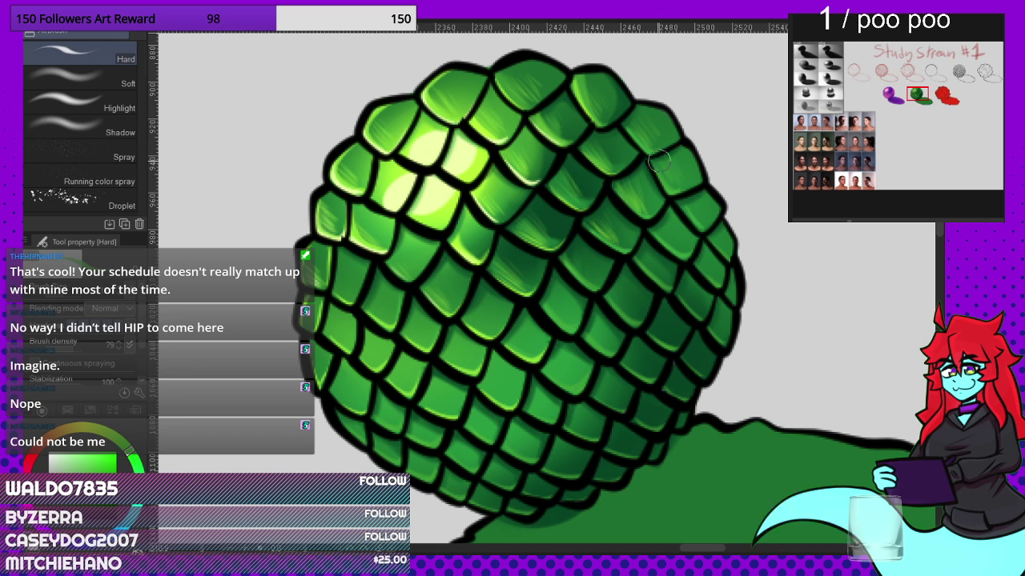
left_click(460, 248, "alt")
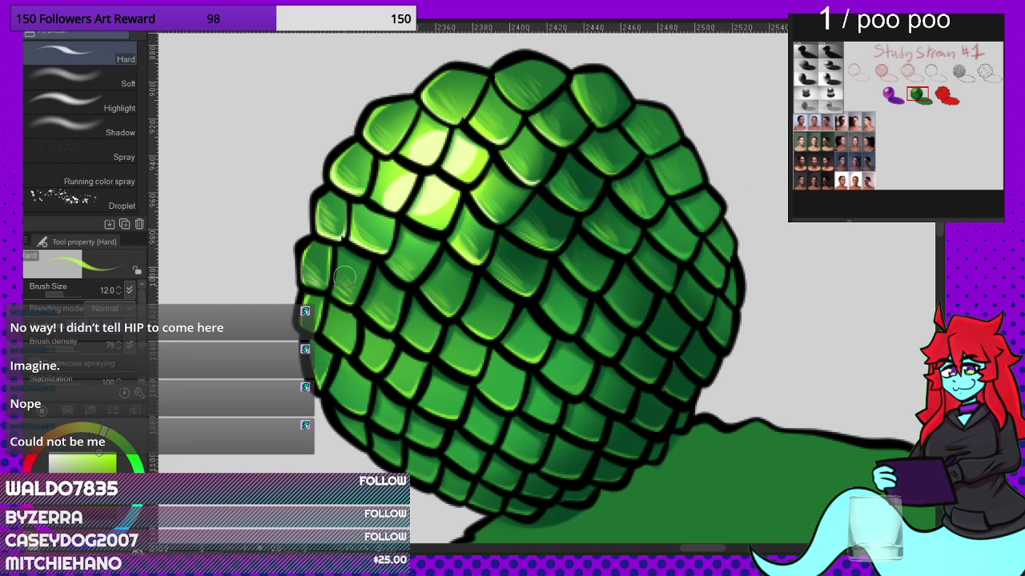
left_click_drag(341, 269, 373, 298)
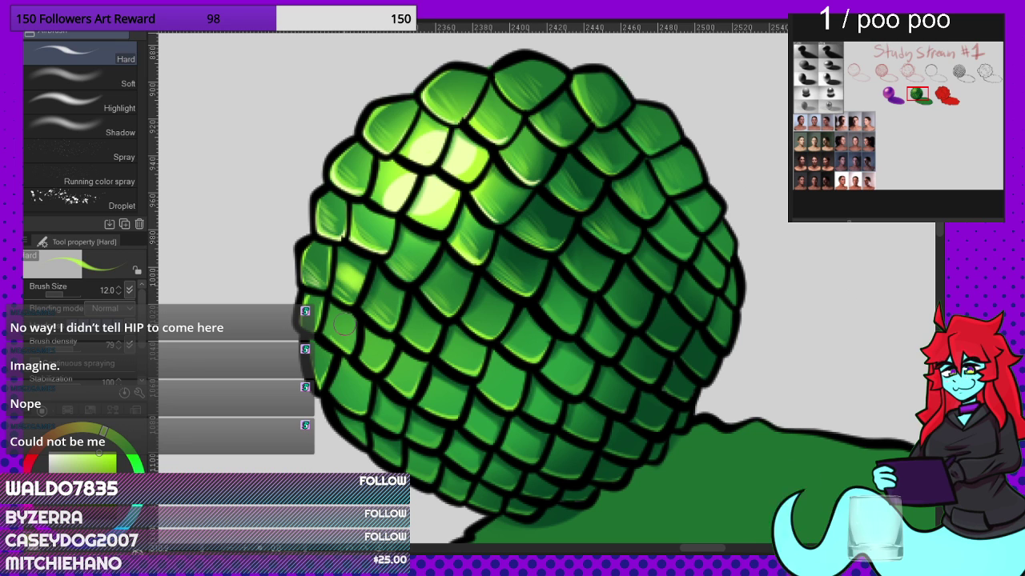
Step: Streak the left, lower and central scales with yellow-green and dark green sampled from the sphere
left_click(344, 320, "alt")
left_click(345, 298, "alt")
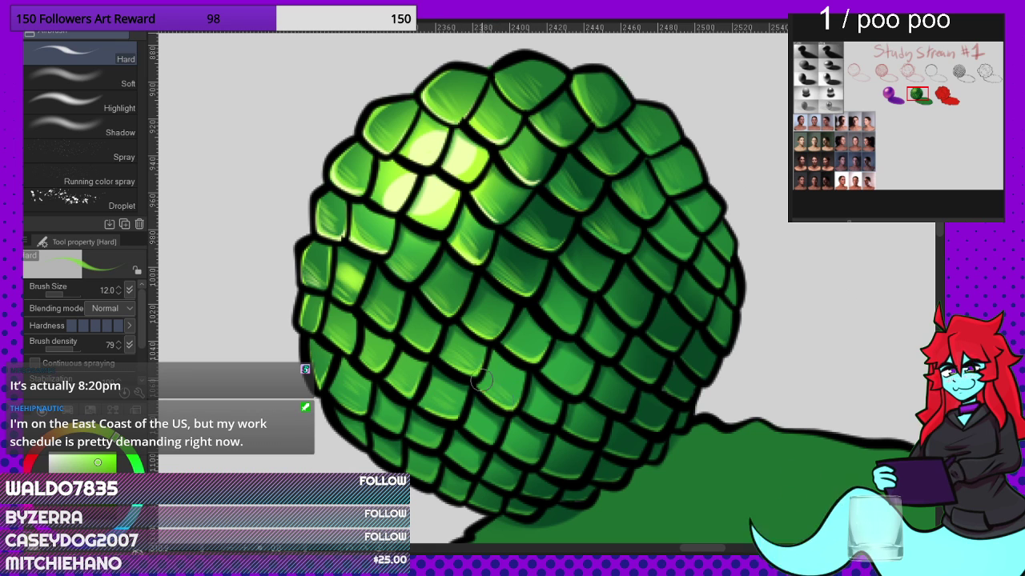
left_click(519, 274, "alt")
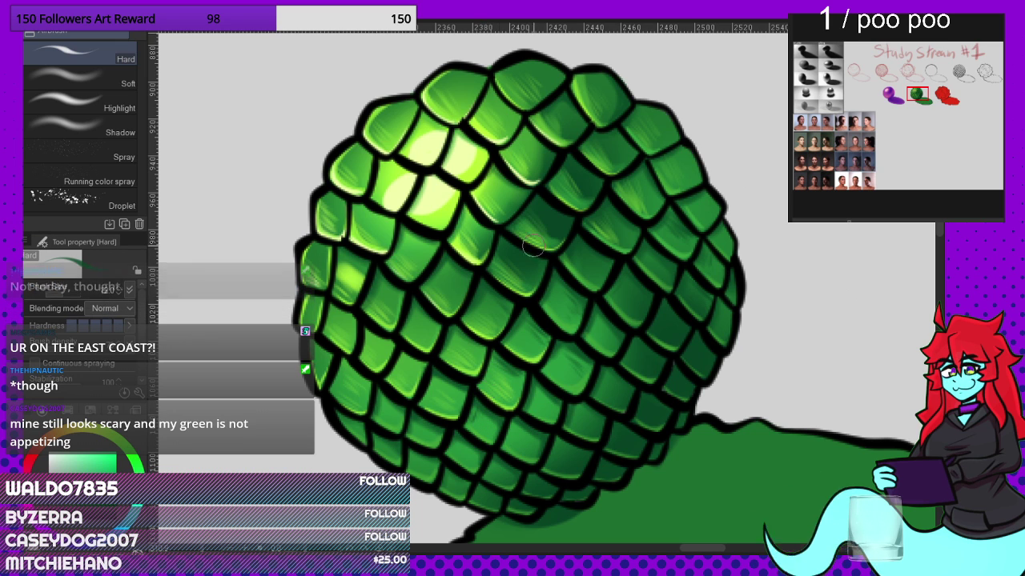
left_click(441, 205, "alt")
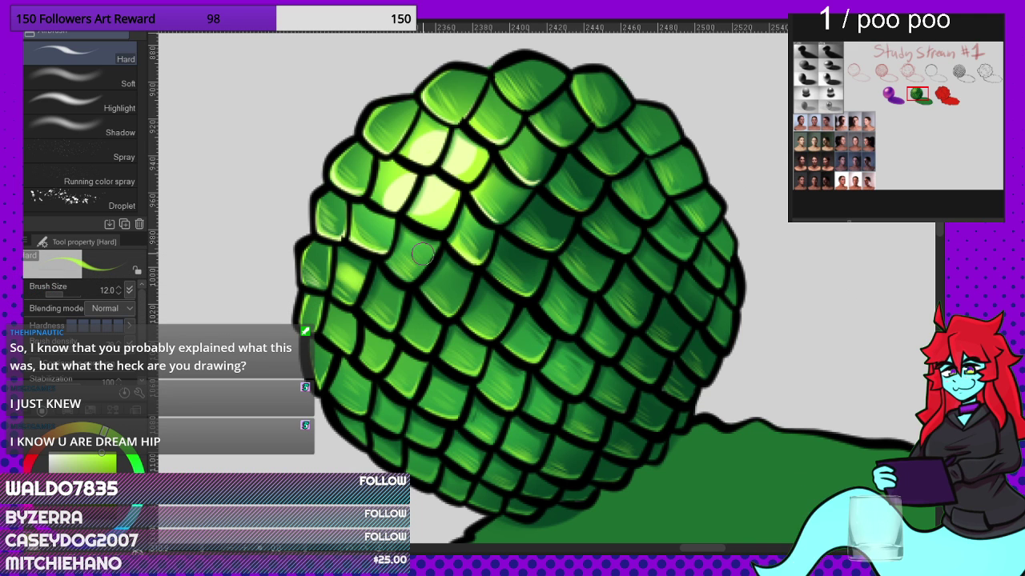
Step: Examine the whole study sheet, comparing the matte and shiny sphere references and portrait lighting photos with the coloured spheres
scroll(423, 253, "down", 10)
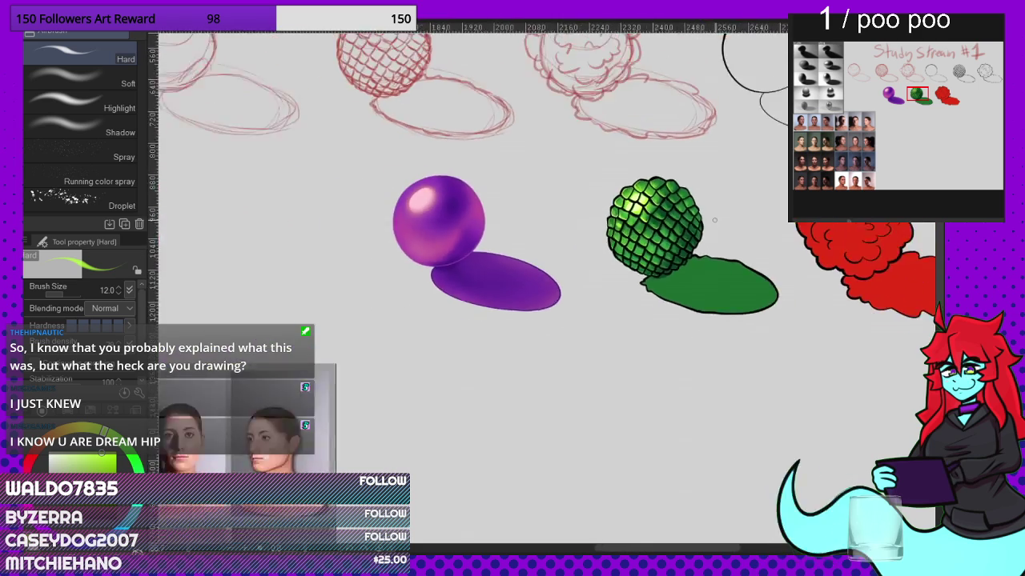
scroll(693, 271, "down", 2)
scroll(357, 249, "up", 3)
scroll(376, 216, "down", 1)
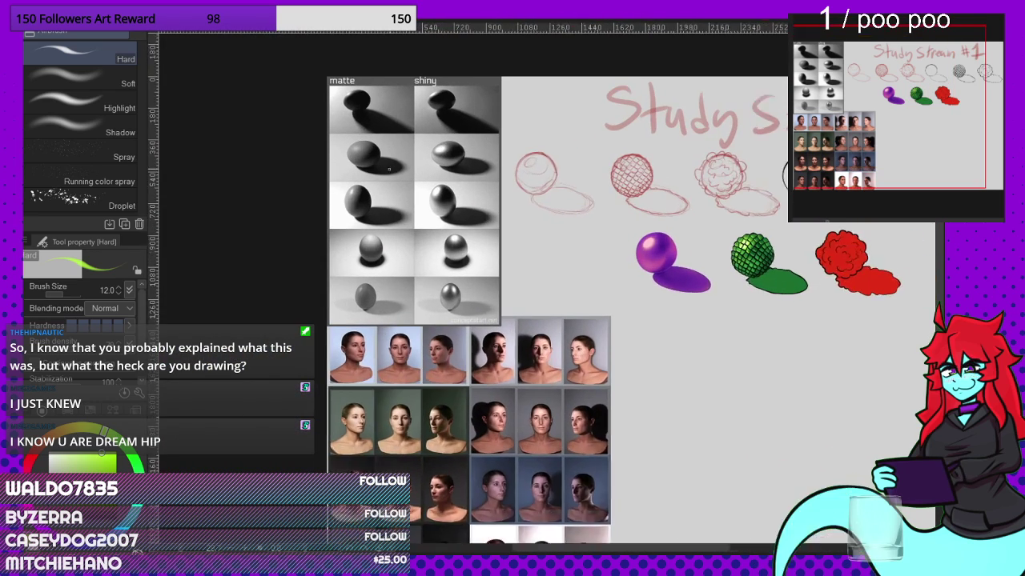
scroll(357, 177, "up", 1)
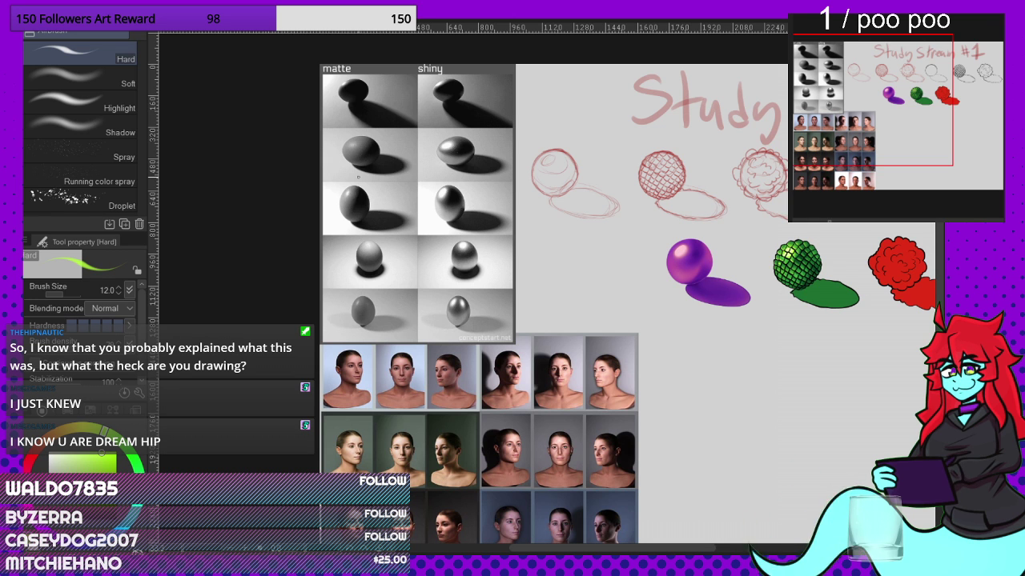
left_click_drag(873, 105, 858, 116)
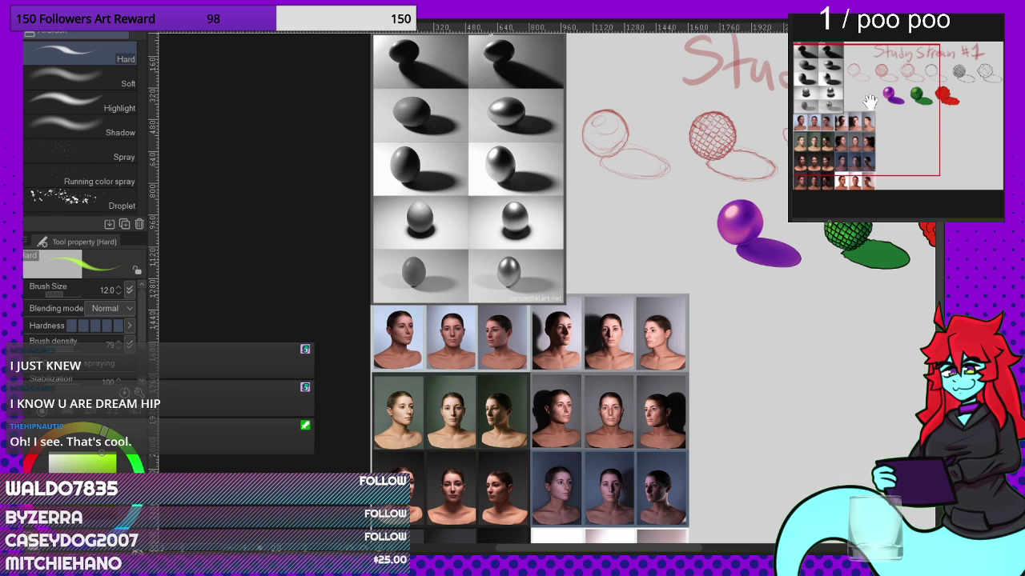
left_click_drag(881, 96, 942, 85)
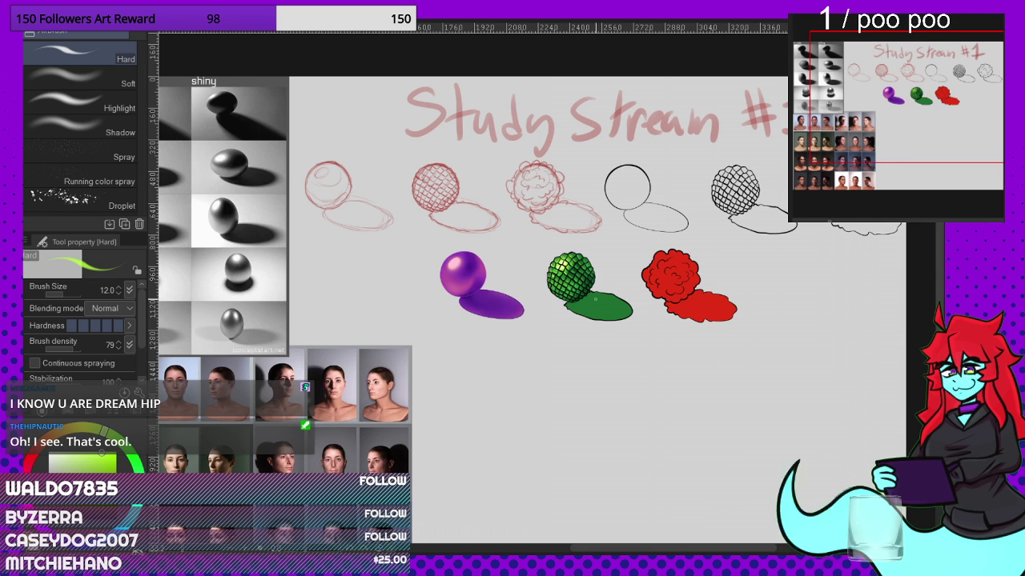
scroll(530, 287, "up", 3)
scroll(612, 268, "up", 5)
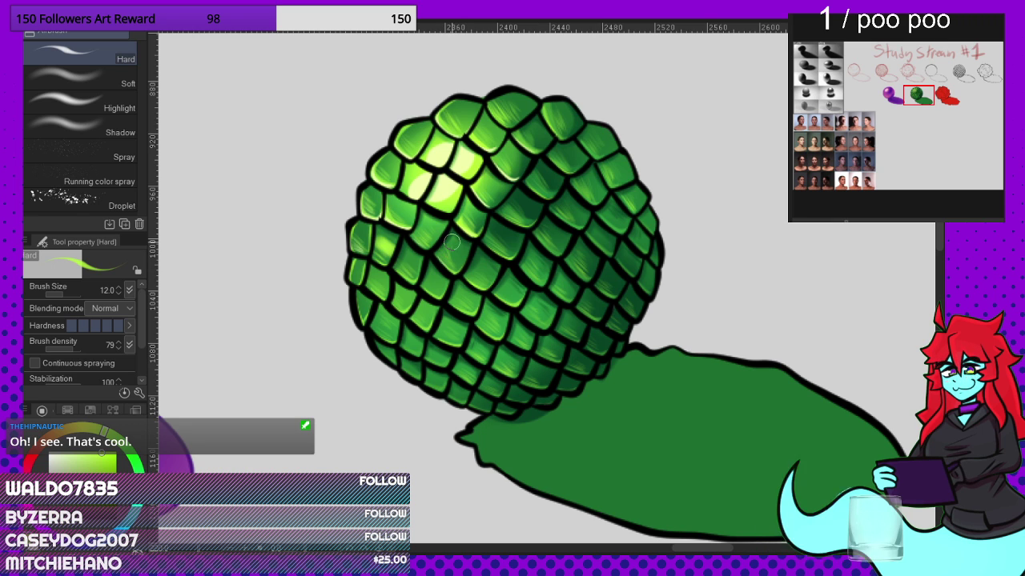
Step: Touch up the central and right-hand scales below the highlight with sampled dark greens and pale yellow-green
left_click(509, 225, "alt")
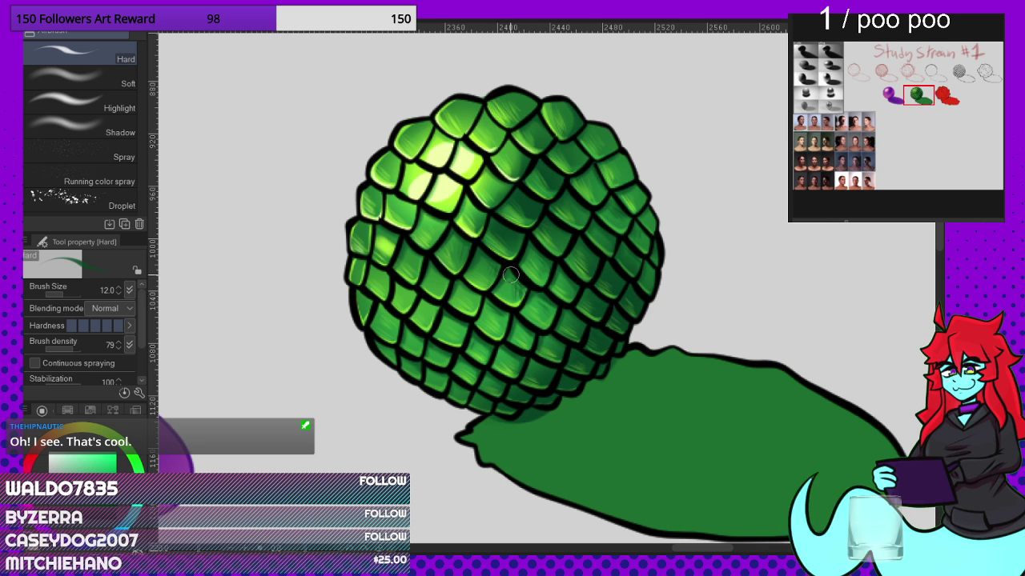
left_click(454, 187, "alt")
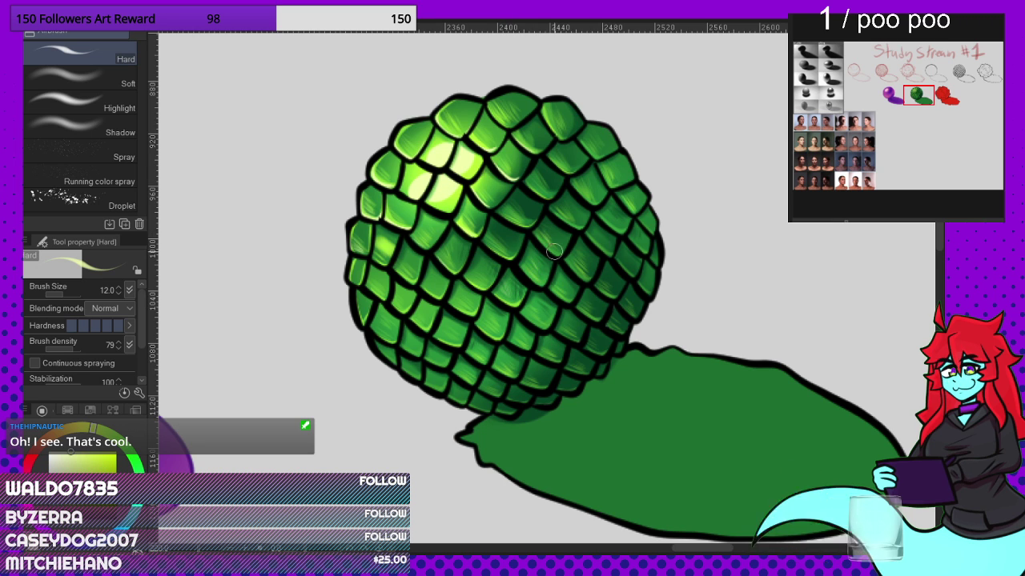
left_click(530, 206, "alt")
left_click(560, 242, "alt")
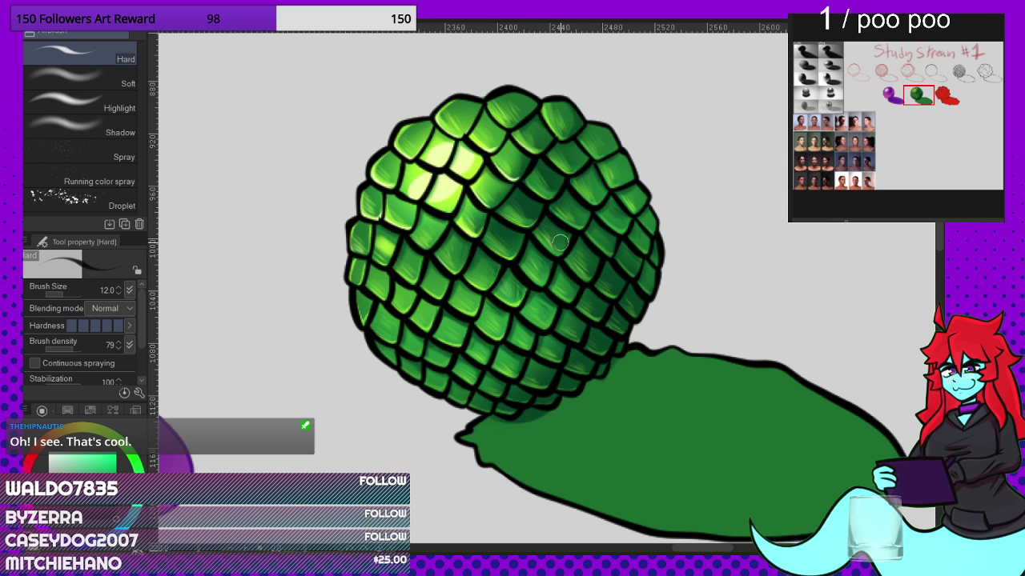
left_click(567, 211, "alt")
left_click(562, 193, "alt")
left_click(542, 200, "alt")
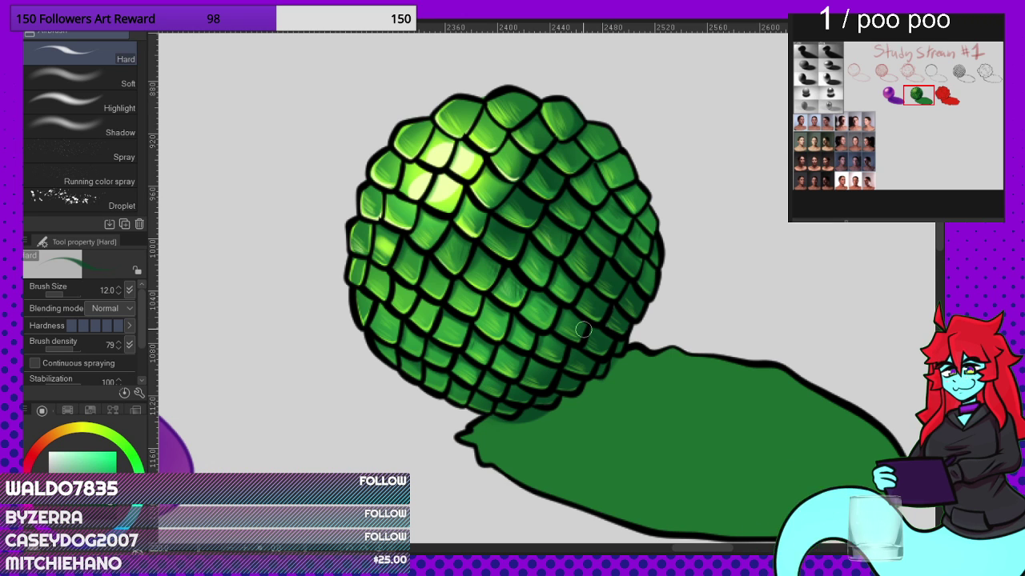
Step: Touch up the upper-right scales and the scales around the highlight with sampled yellow-green and pale highlight colour
left_click(474, 156, "alt")
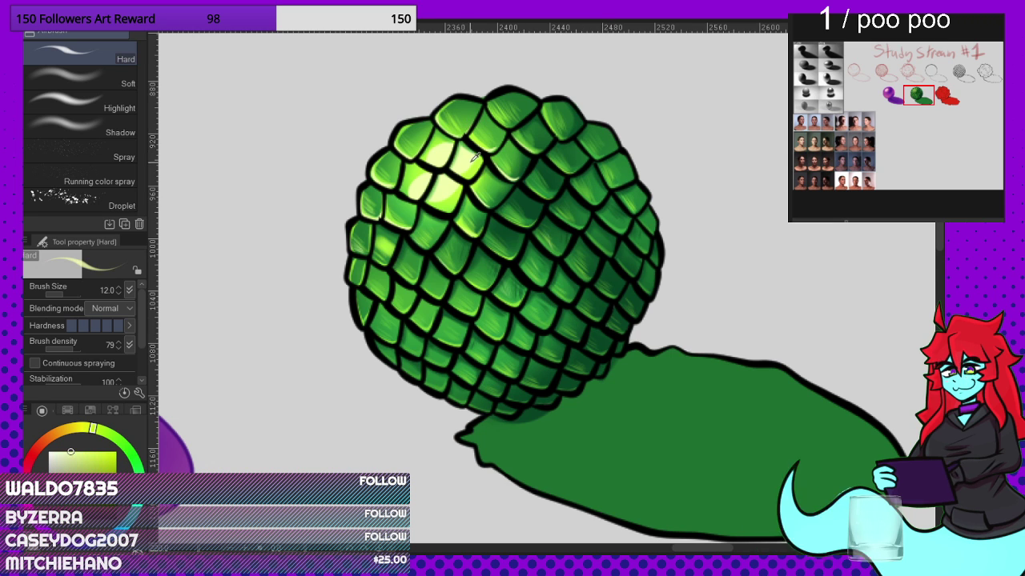
left_click(552, 141, "alt")
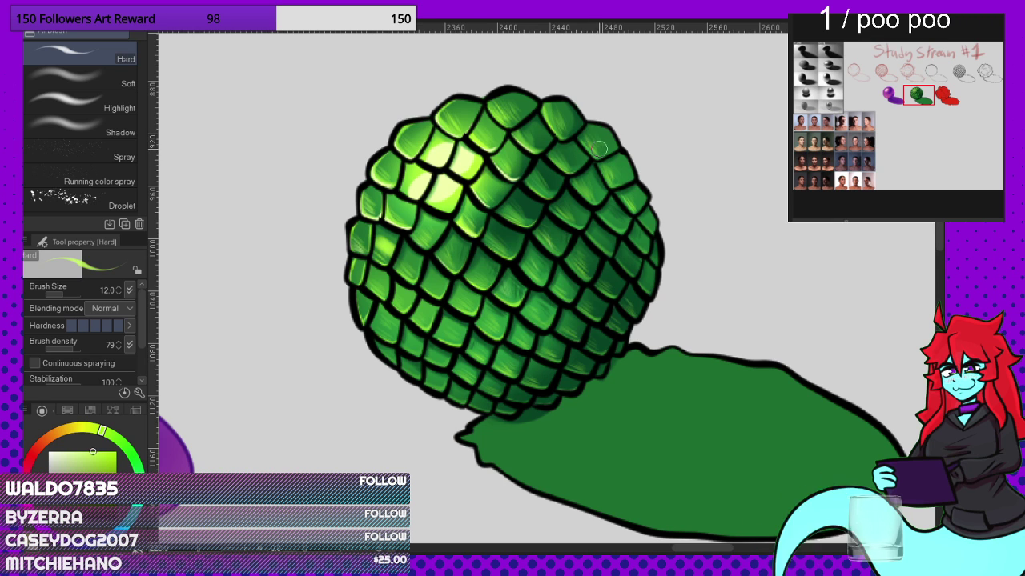
left_click(472, 158, "alt")
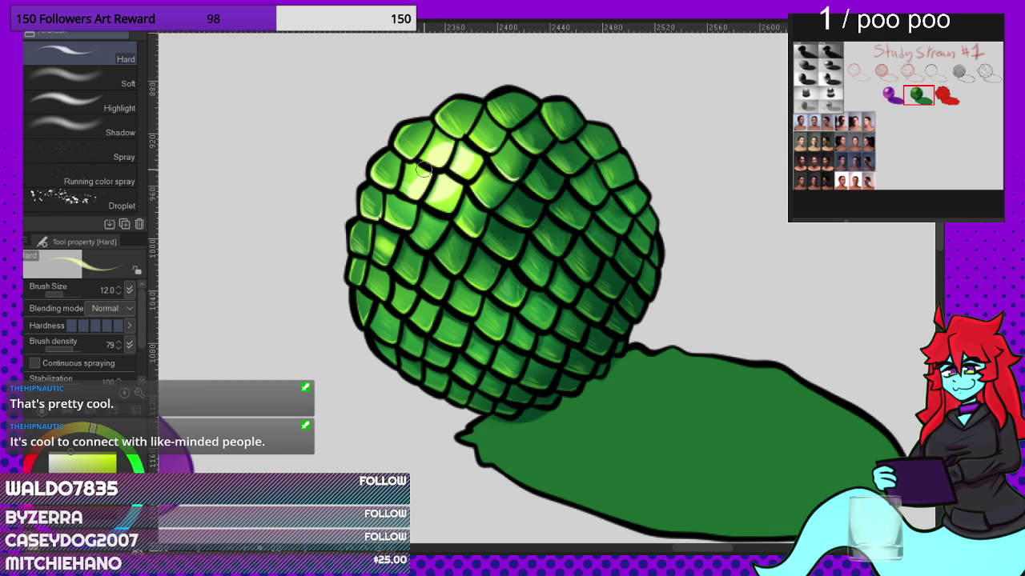
Step: Refine the scales around the ball's centre with mid and dark greens sampled from the painting, using the Hard airbrush at size 12
left_click(496, 233, "alt")
left_click(495, 271, "alt")
left_click(470, 256, "alt")
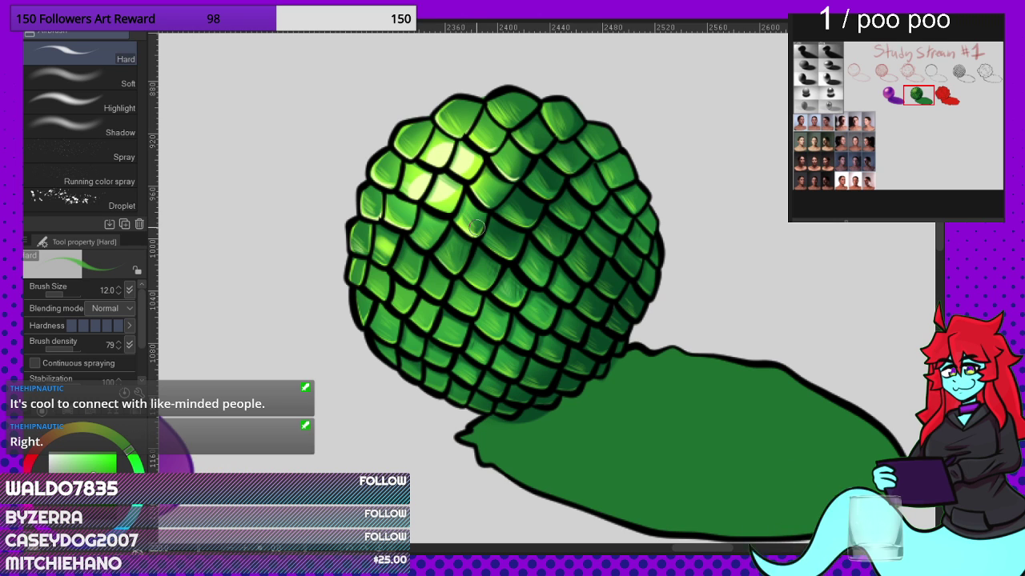
left_click(526, 205, "alt")
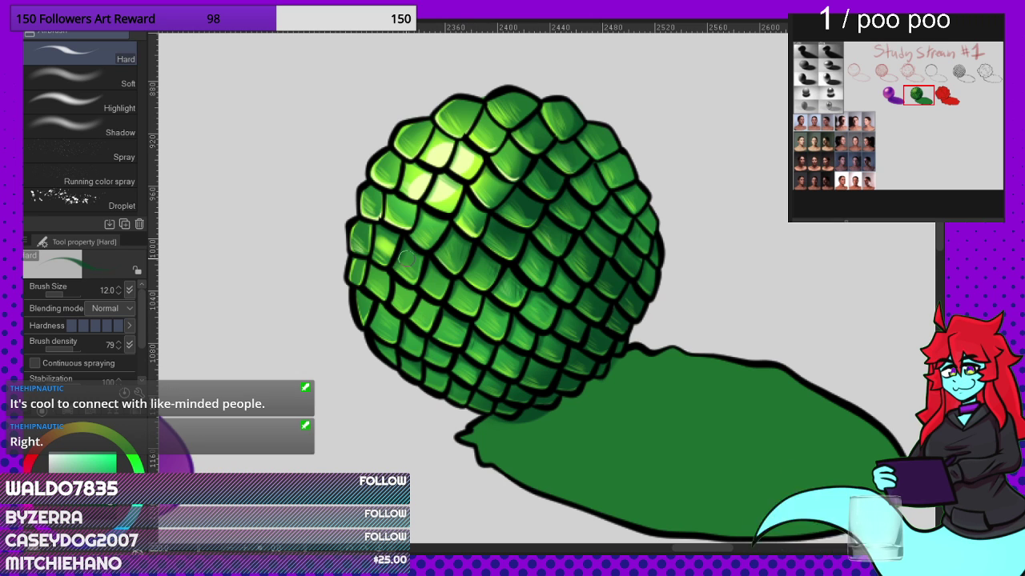
left_click(439, 142, "alt")
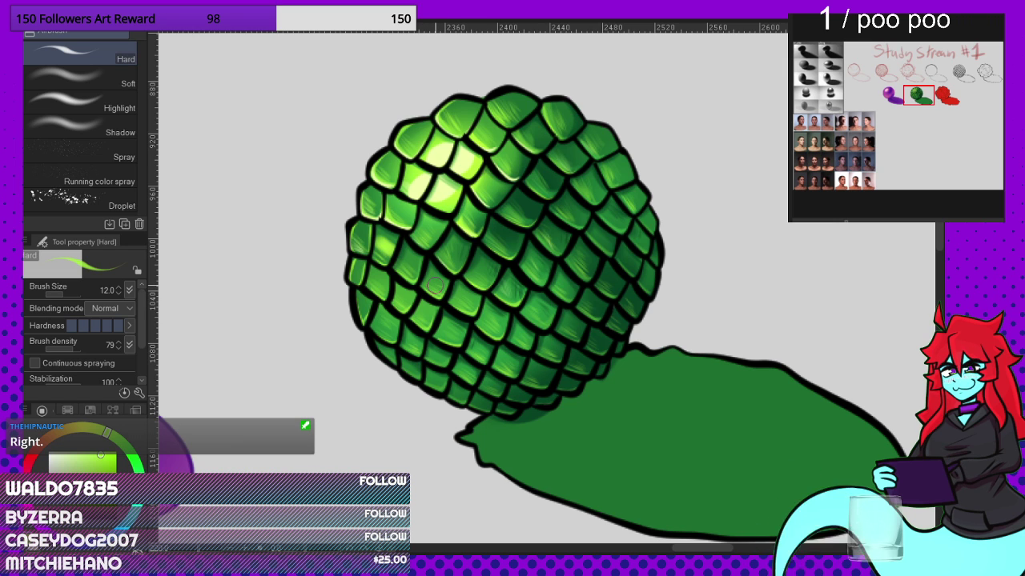
left_click(530, 203, "alt")
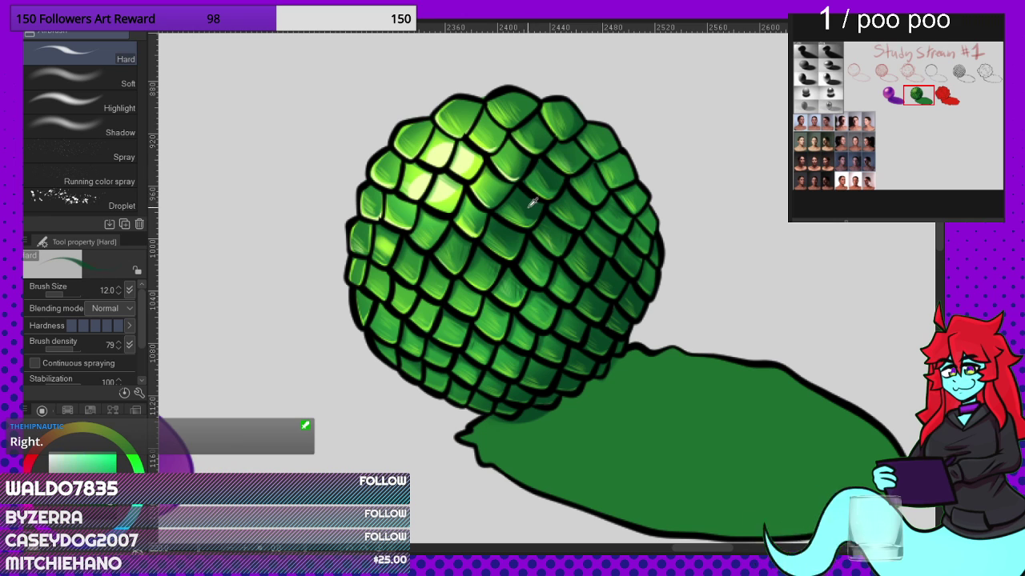
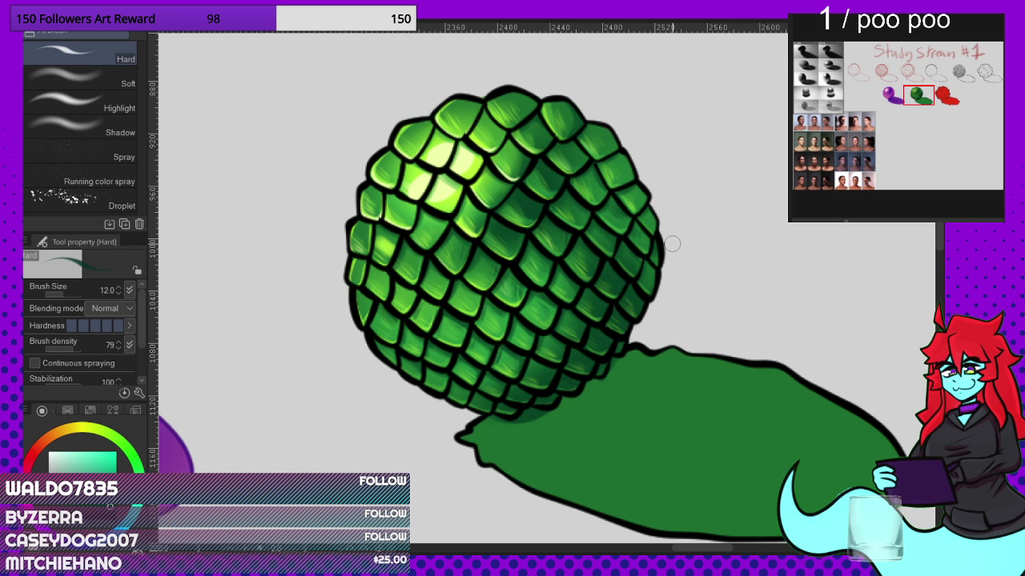
left_click(486, 265, "alt")
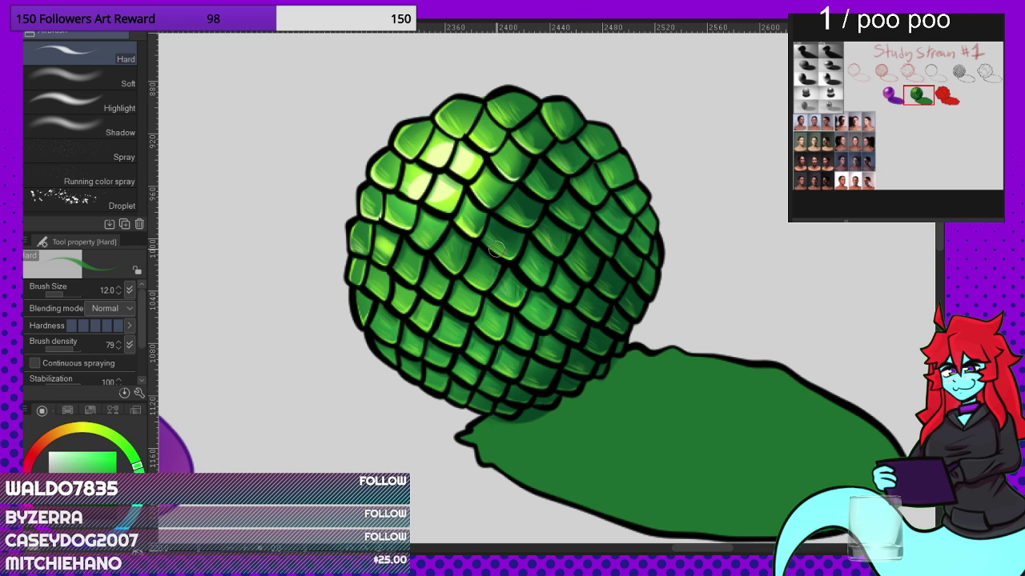
left_click_drag(493, 233, 508, 259)
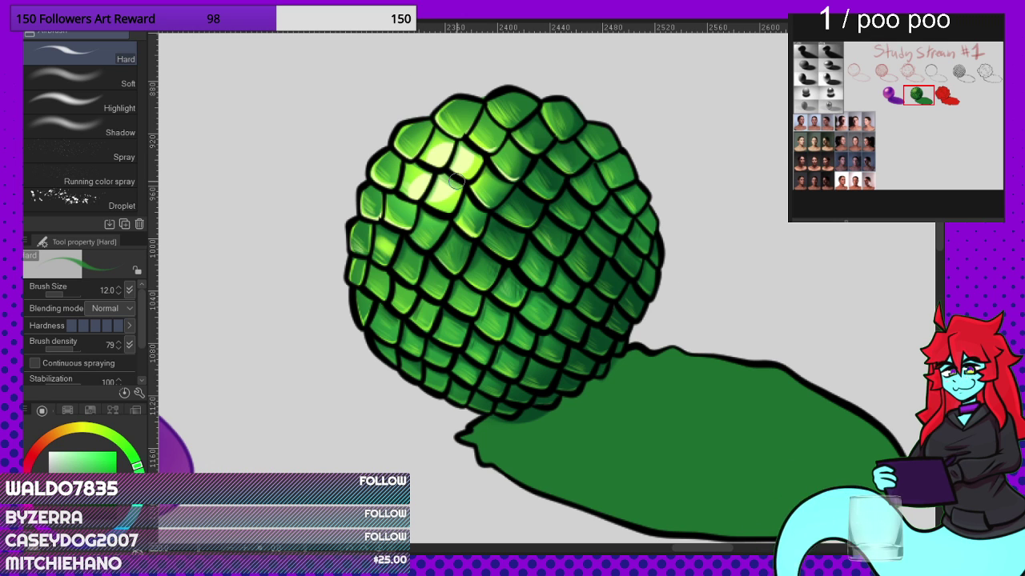
Step: Touch up the brightest highlight scales on the ball's upper left with sampled yellow-green tones
left_click(408, 164, "alt")
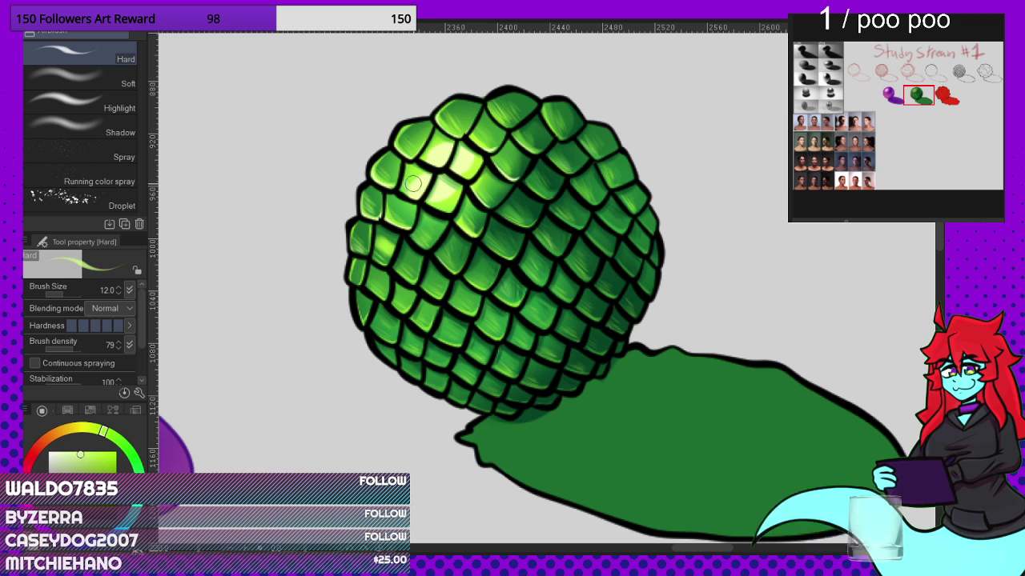
left_click(413, 175, "alt")
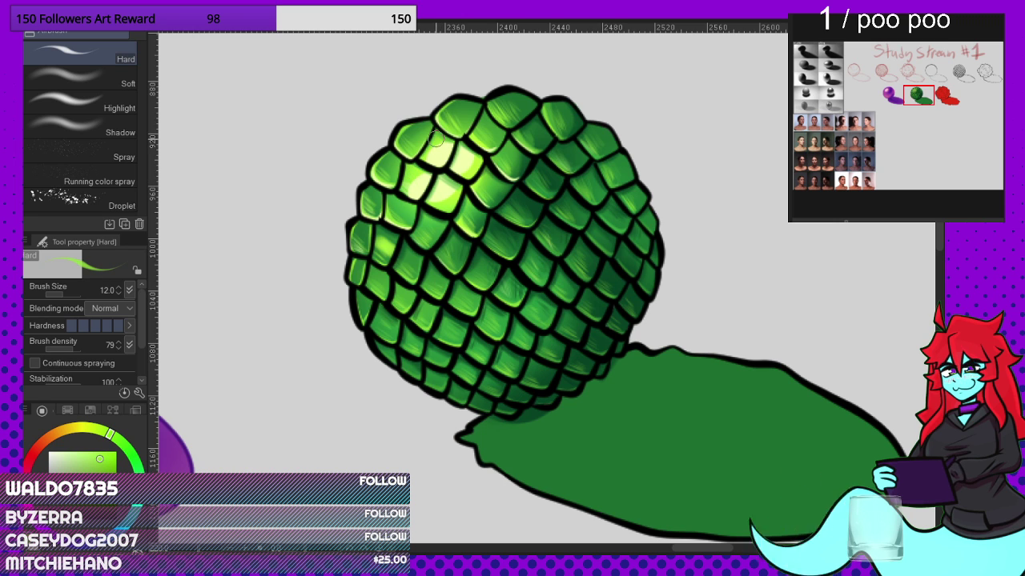
left_click(469, 170, "alt")
left_click(462, 164, "alt")
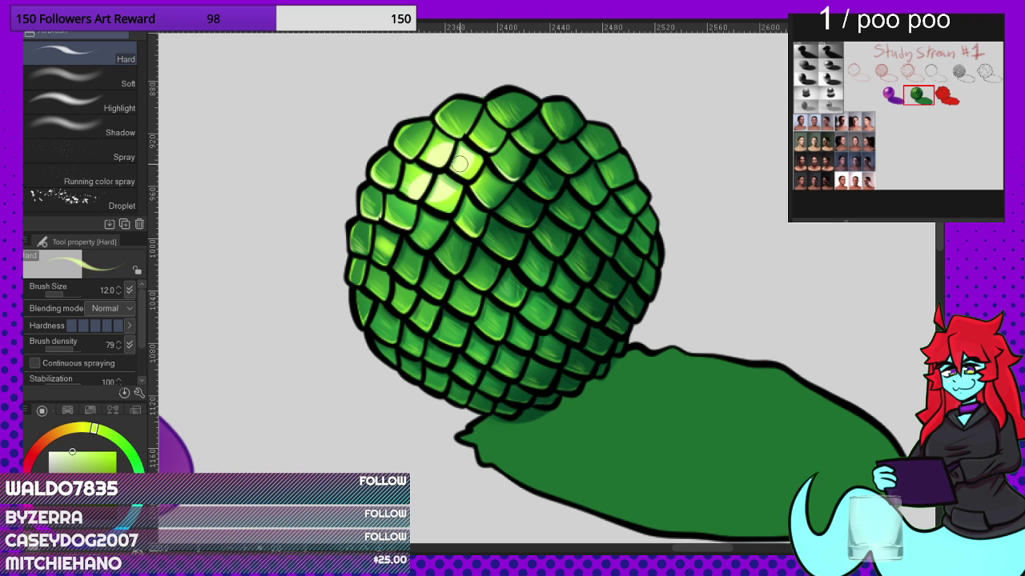
left_click(502, 157, "alt")
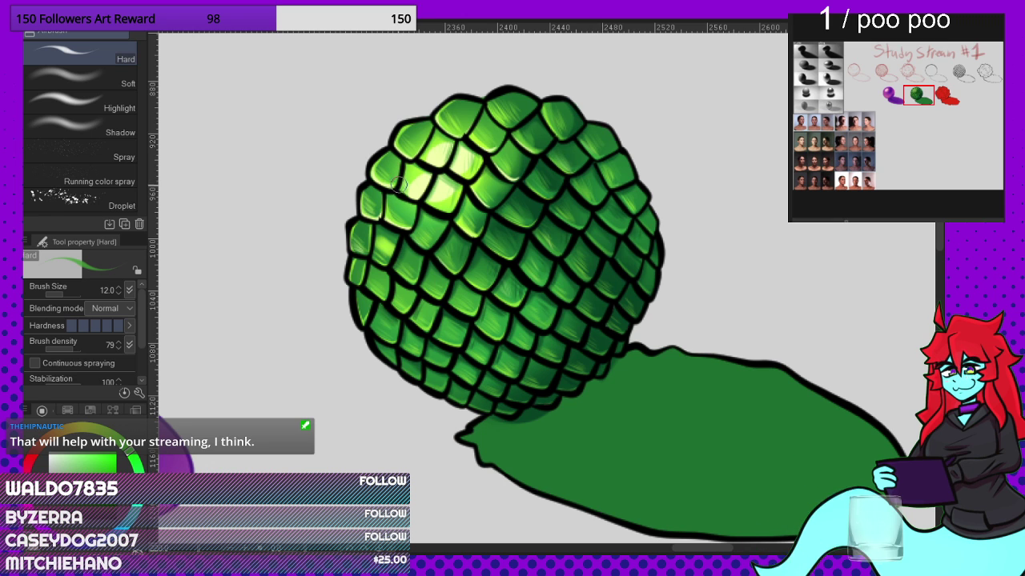
Step: Blend the lower edges of the highlight scales into their neighbours with sampled light greens
left_click(426, 211, "alt")
left_click(432, 197, "alt")
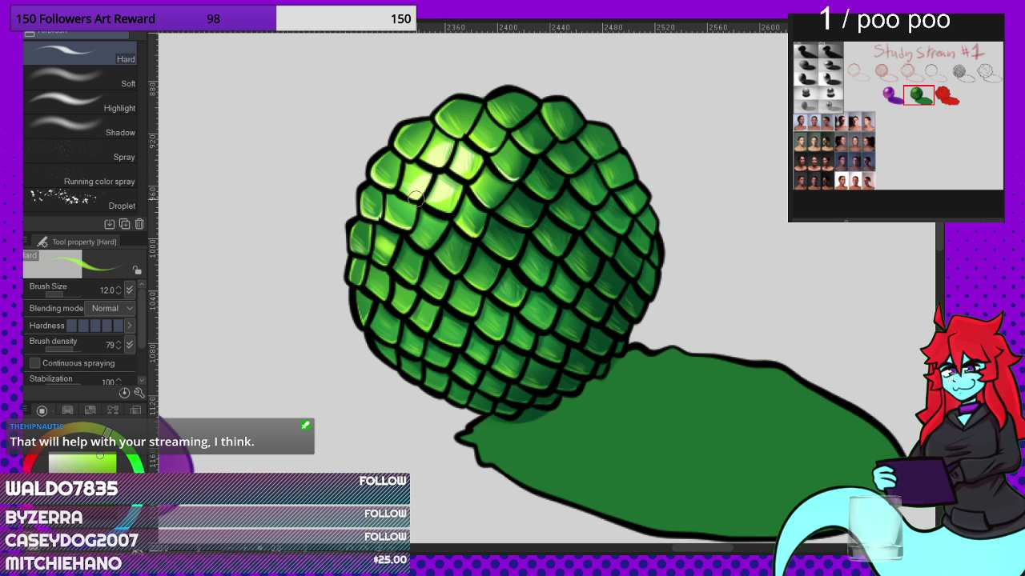
left_click(453, 204, "alt")
left_click(442, 204, "alt")
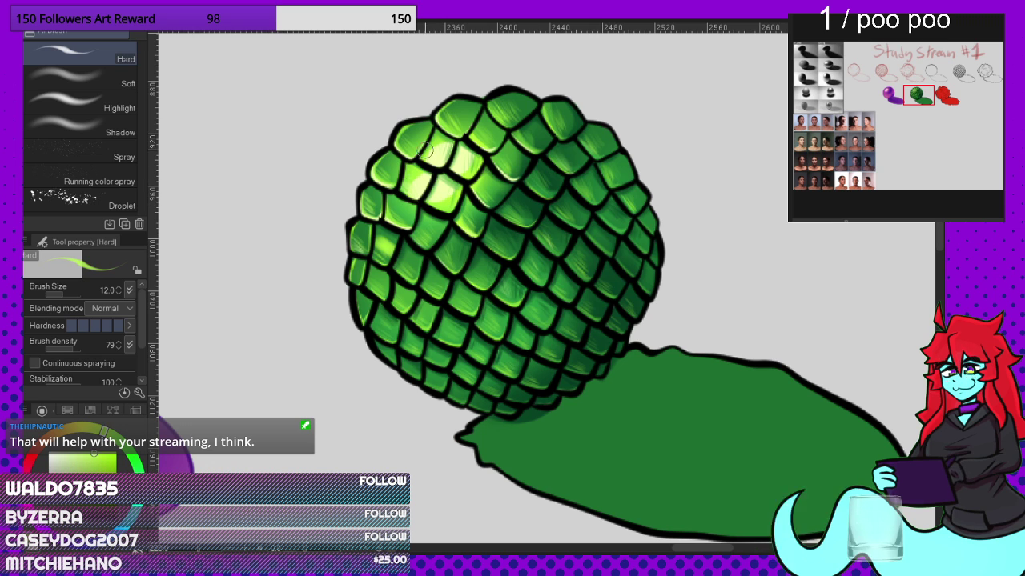
left_click(441, 198, "alt")
left_click(443, 208, "alt")
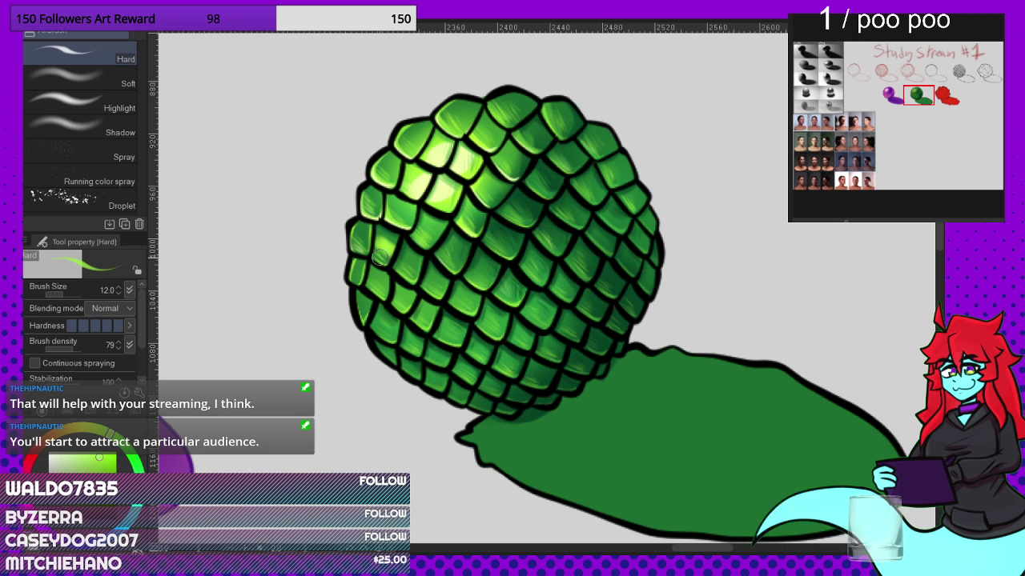
Step: Shade the scales along the ball's left edge with alternating sampled light and mid greens
left_click(393, 231, "alt")
left_click(385, 246, "alt")
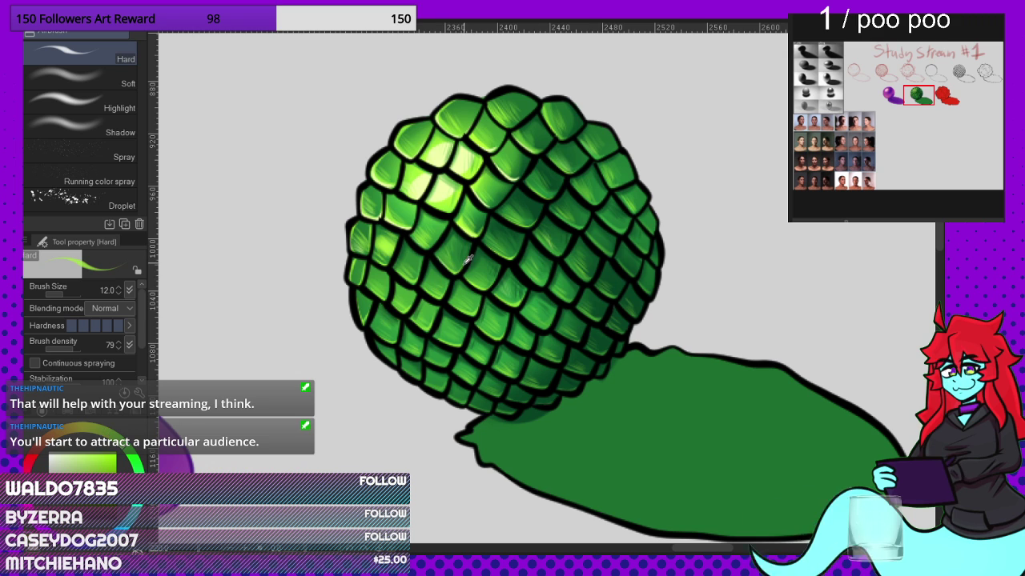
left_click(480, 275, "alt")
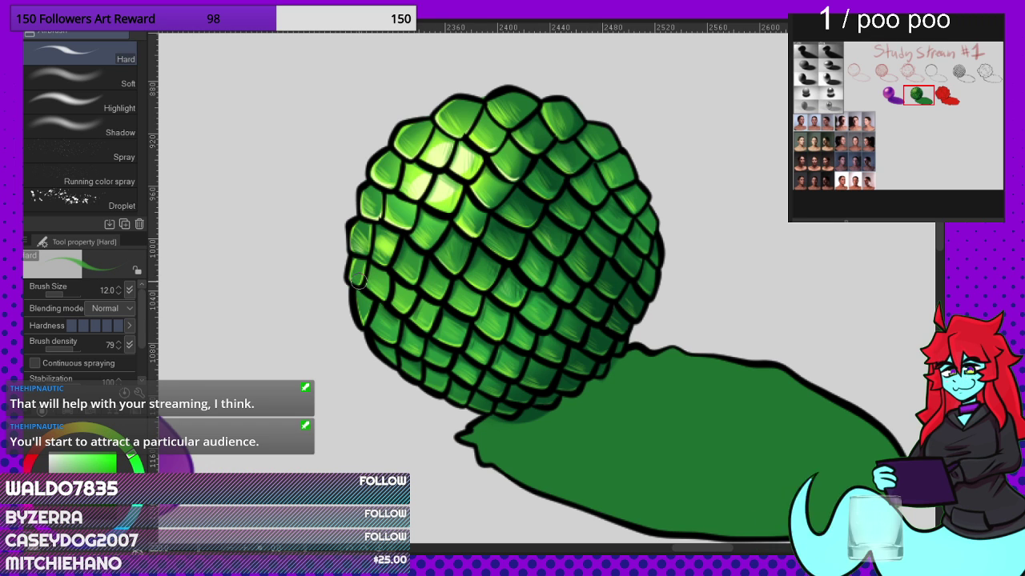
left_click(383, 253, "alt")
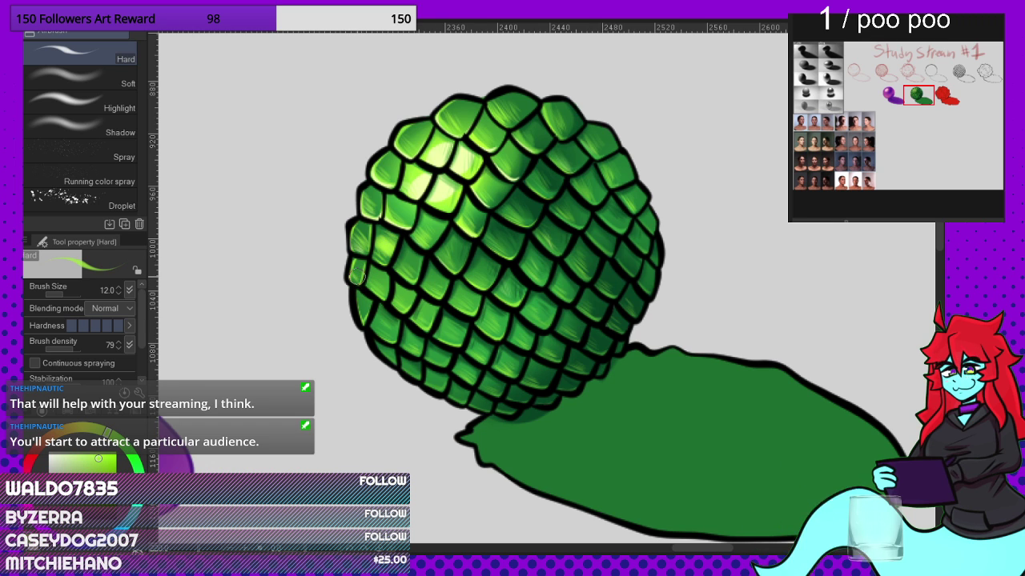
left_click(385, 229, "alt")
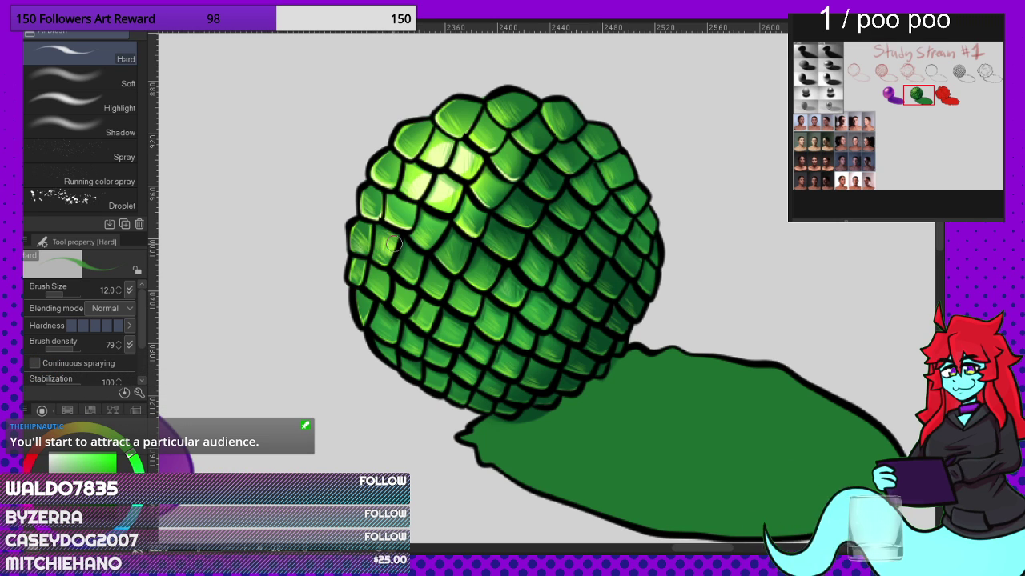
left_click(412, 260, "alt")
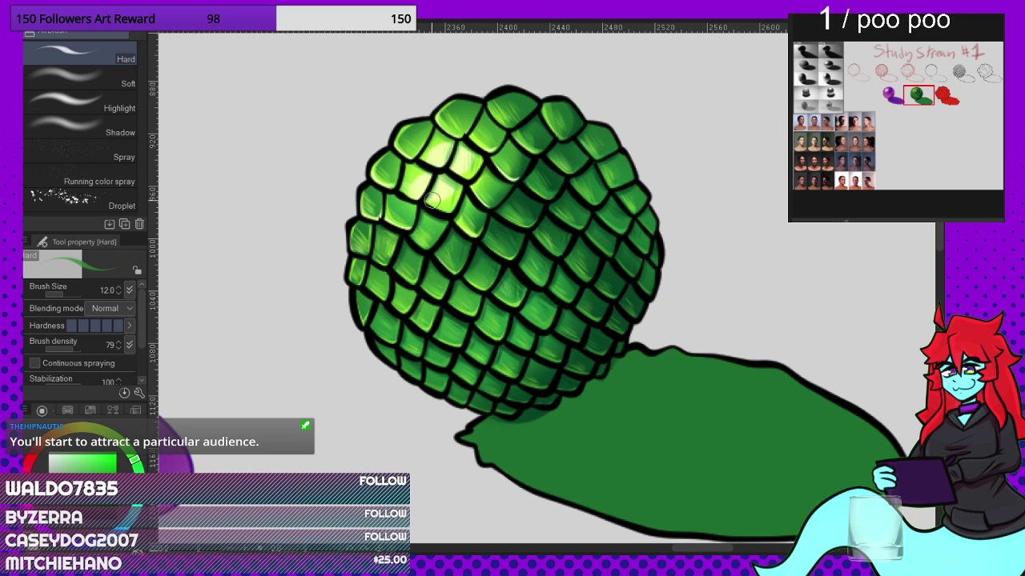
Step: Paint dark green shading on the cast shadow beneath the ball and along its lower edge, with the brush size set to 35.6
left_click(525, 194, "alt")
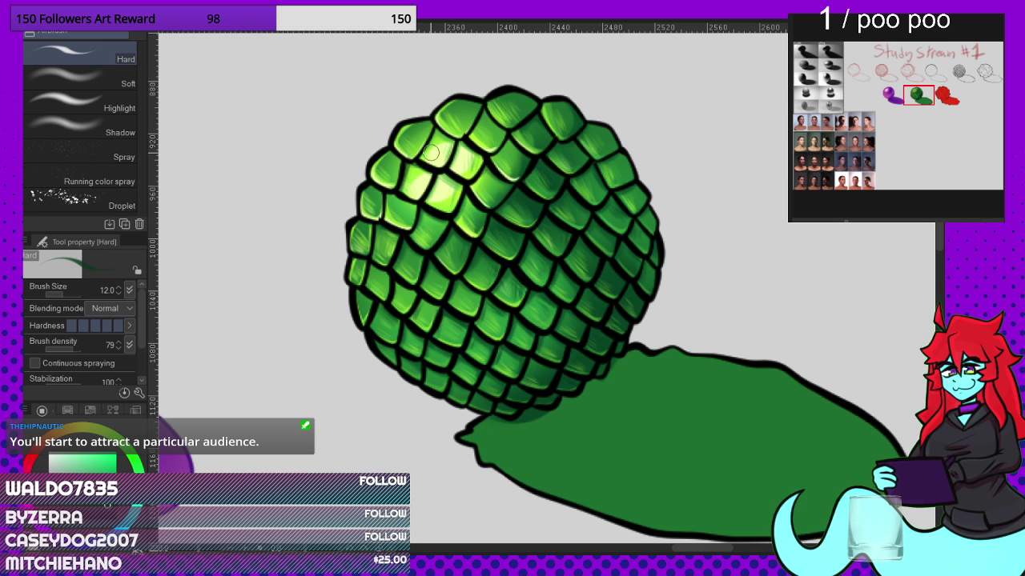
scroll(430, 153, "down", 3)
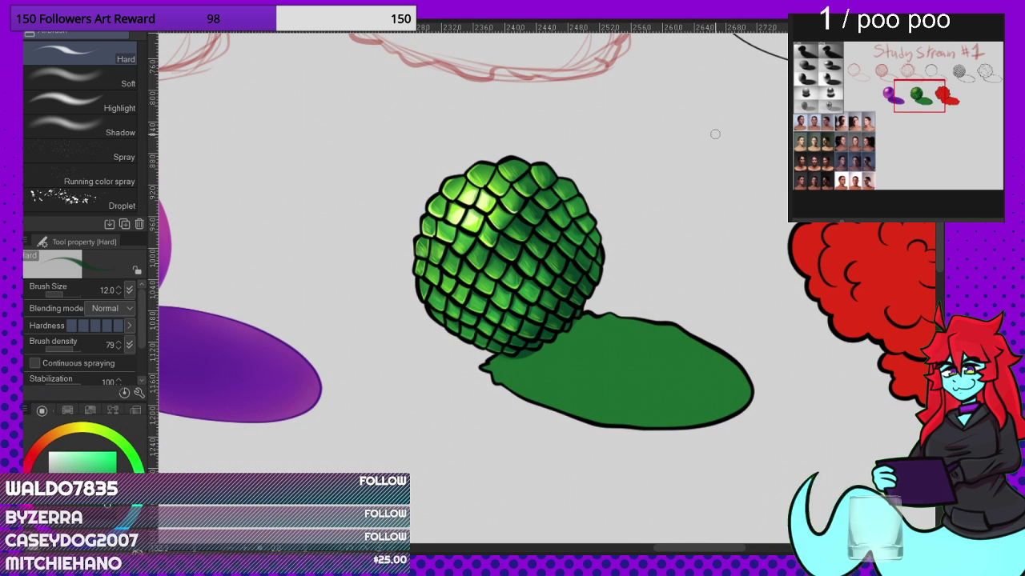
scroll(578, 183, "down", 2)
scroll(632, 284, "up", 5)
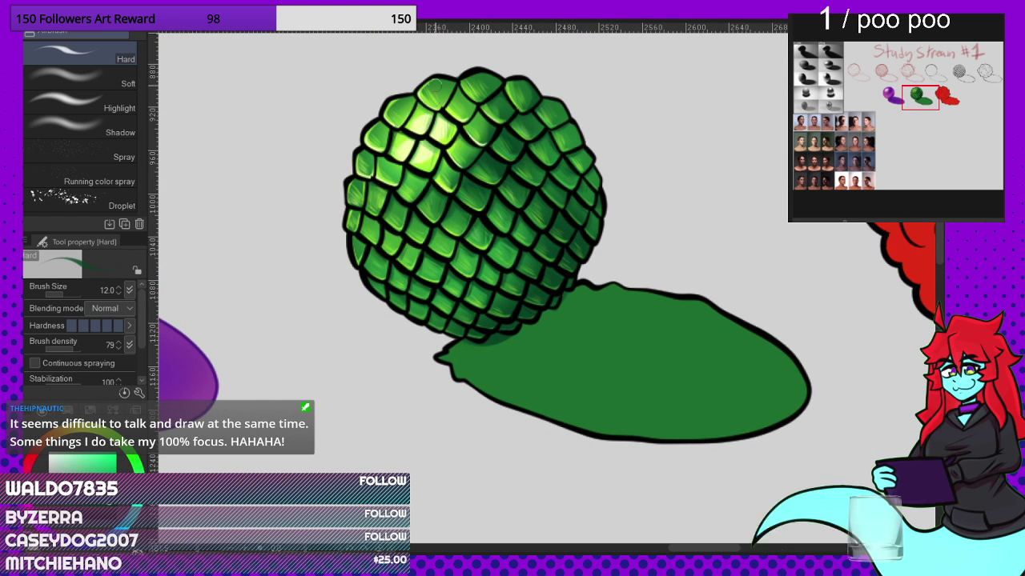
left_click(67, 293)
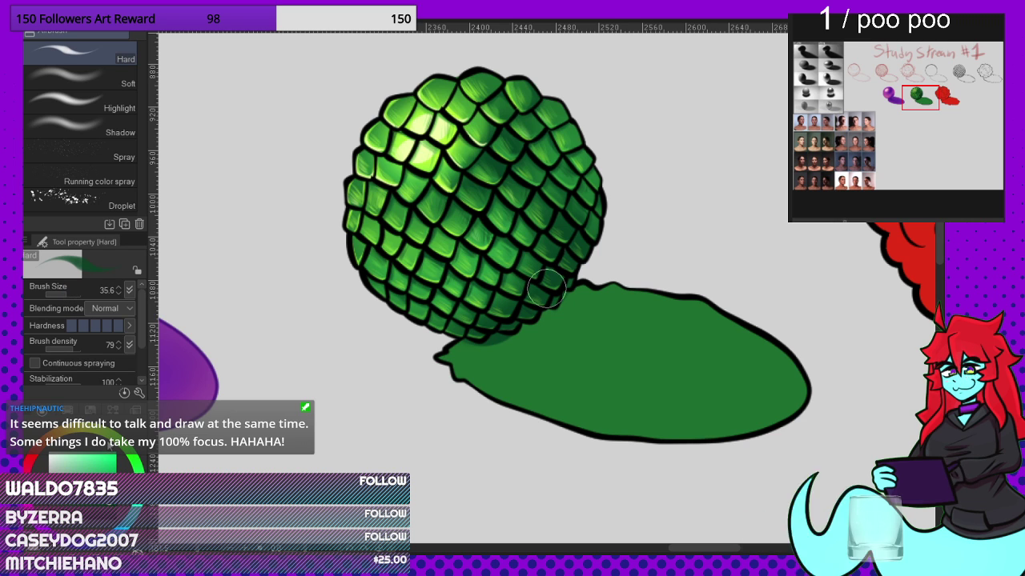
scroll(543, 369, "up", 1)
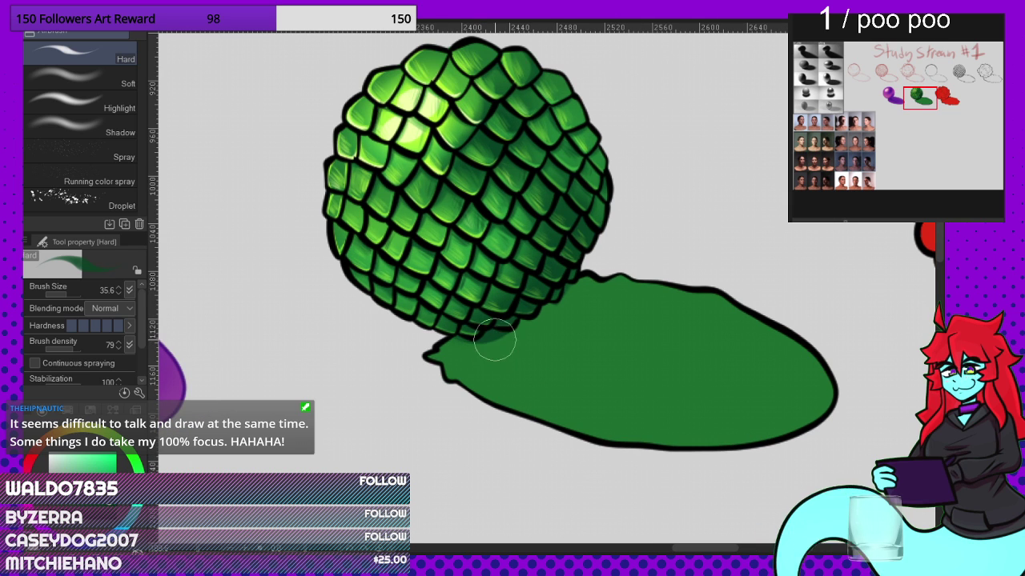
mouse_move(494, 339)
left_mouse_down()
mouse_move(530, 325)
mouse_move(481, 350)
mouse_move(532, 330)
mouse_move(517, 325)
mouse_move(553, 300)
mouse_move(537, 322)
mouse_move(482, 339)
mouse_move(506, 347)
mouse_move(561, 333)
mouse_move(561, 350)
mouse_move(529, 367)
mouse_move(598, 364)
mouse_move(622, 386)
mouse_move(521, 359)
mouse_move(625, 396)
left_mouse_up()
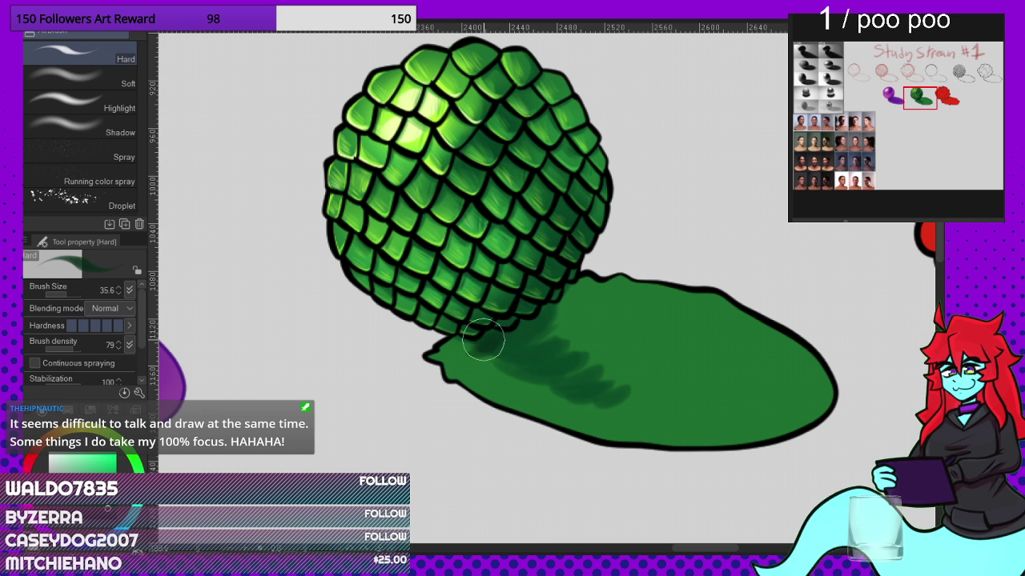
mouse_move(509, 334)
left_mouse_down()
mouse_move(551, 310)
mouse_move(567, 349)
mouse_move(588, 356)
mouse_move(583, 381)
mouse_move(629, 398)
mouse_move(488, 357)
mouse_move(645, 399)
left_mouse_up()
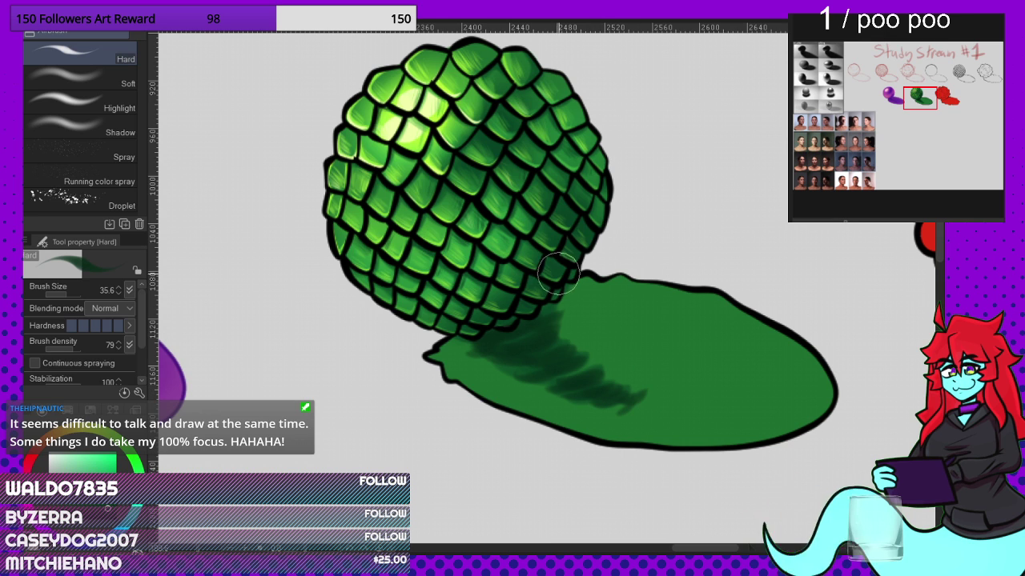
mouse_move(446, 350)
left_mouse_down()
mouse_move(463, 371)
mouse_move(477, 392)
mouse_move(497, 390)
mouse_move(456, 371)
mouse_move(519, 377)
mouse_move(612, 416)
left_mouse_up()
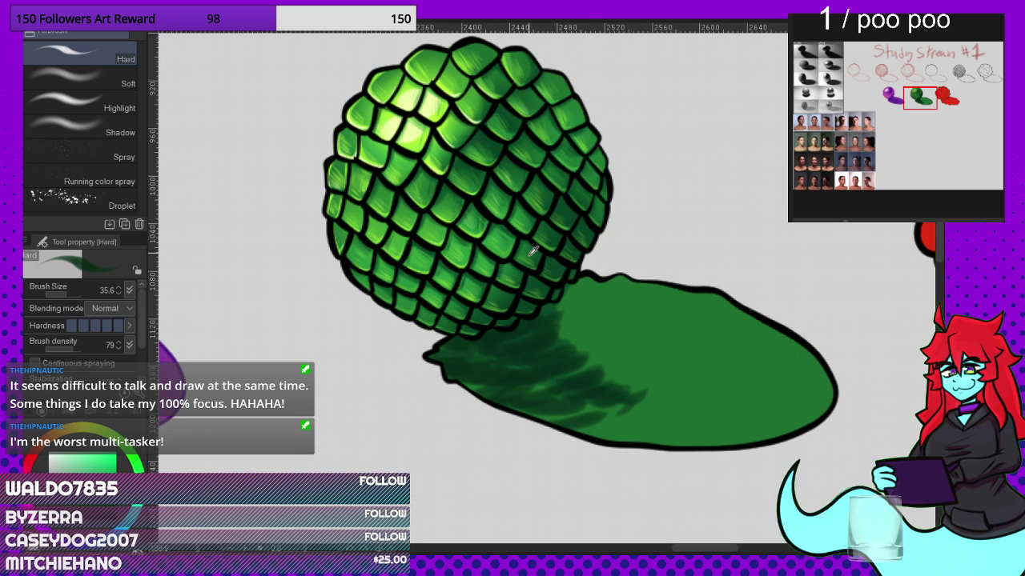
mouse_move(455, 352)
left_mouse_down()
mouse_move(500, 379)
mouse_move(487, 380)
mouse_move(527, 397)
mouse_move(515, 400)
mouse_move(551, 424)
mouse_move(599, 422)
left_mouse_up()
Step: Extend the sampled dark green shading in curved strokes across the cast shadow towards its far end
left_click(518, 349, "alt")
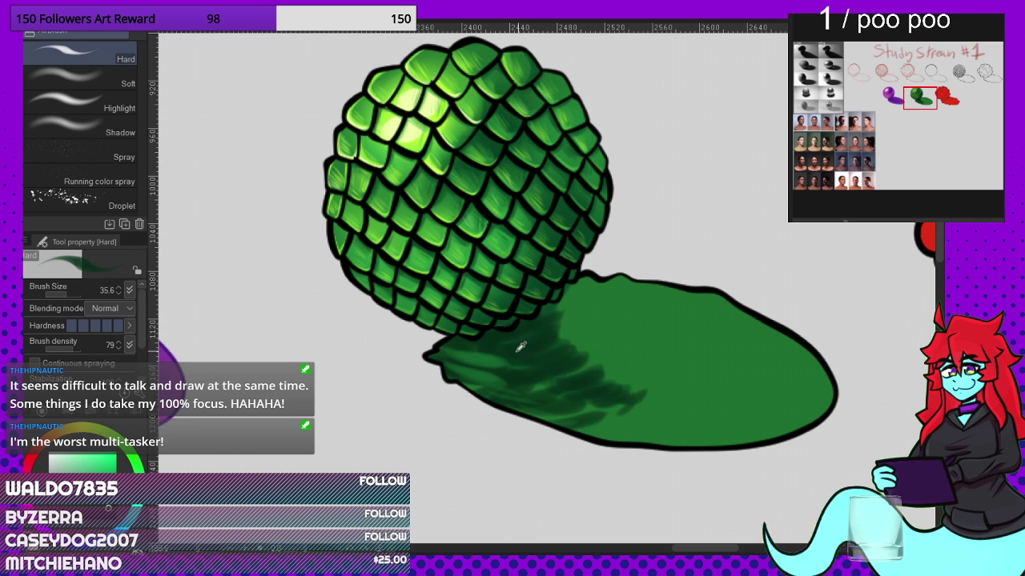
mouse_move(450, 349)
left_mouse_down()
mouse_move(494, 365)
mouse_move(534, 418)
mouse_move(552, 419)
left_mouse_up()
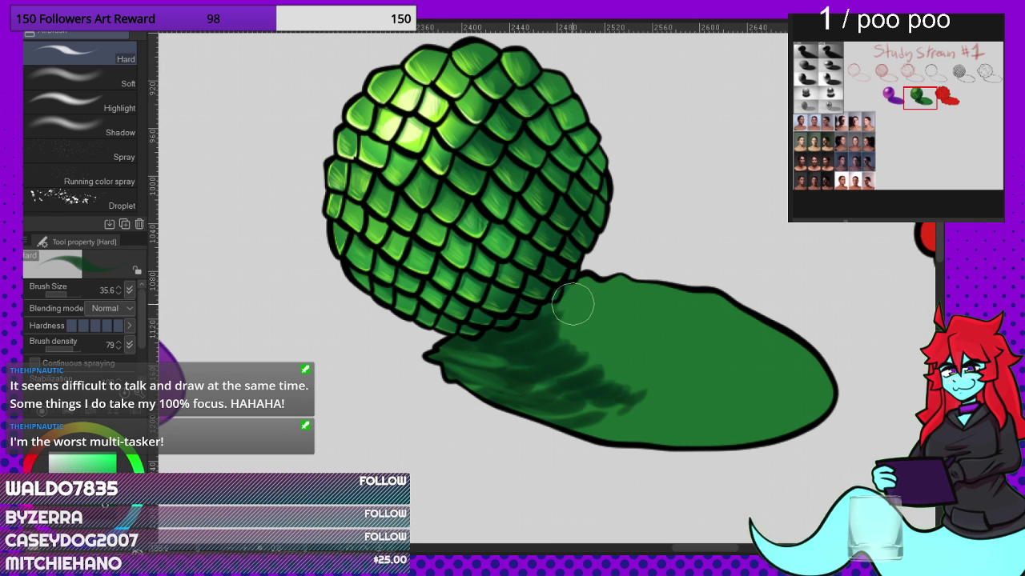
mouse_move(580, 303)
left_mouse_down()
mouse_move(598, 364)
mouse_move(616, 345)
mouse_move(632, 375)
mouse_move(570, 432)
mouse_move(662, 363)
mouse_move(604, 435)
mouse_move(680, 343)
mouse_move(653, 423)
mouse_move(686, 405)
mouse_move(629, 456)
mouse_move(754, 403)
mouse_move(624, 405)
mouse_move(775, 397)
mouse_move(702, 348)
mouse_move(758, 365)
mouse_move(655, 418)
mouse_move(665, 335)
mouse_move(588, 352)
mouse_move(684, 410)
mouse_move(666, 360)
mouse_move(623, 337)
mouse_move(662, 316)
mouse_move(615, 293)
mouse_move(763, 346)
left_mouse_up()
Step: Smooth the dark strokes across the whole cast shadow with the Blur tool at size 70
key("j")
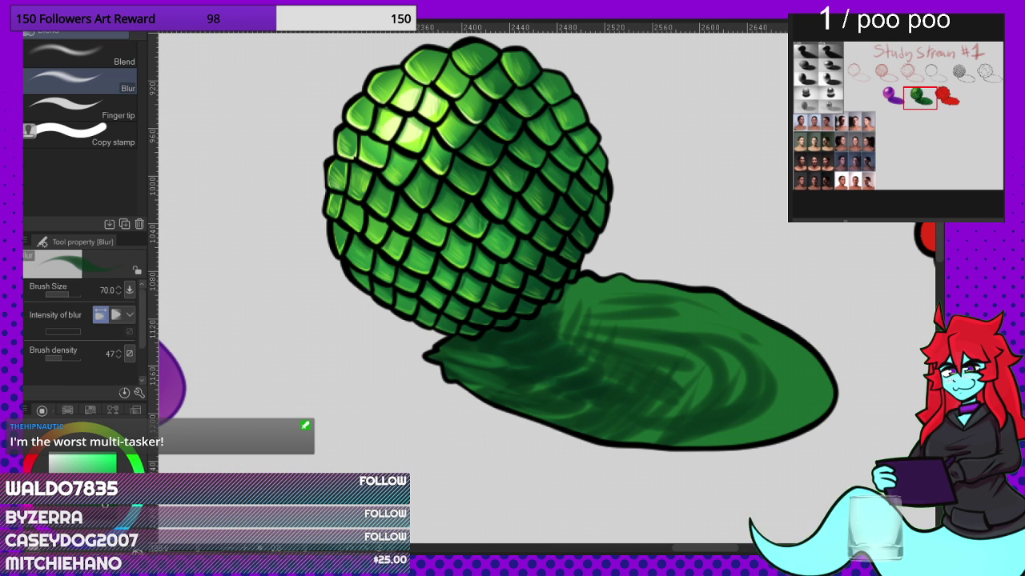
scroll(515, 371, "up", 1)
mouse_move(435, 366)
left_mouse_down()
mouse_move(505, 357)
mouse_move(499, 377)
mouse_move(589, 413)
mouse_move(717, 438)
mouse_move(769, 430)
mouse_move(779, 400)
mouse_move(811, 406)
mouse_move(621, 391)
mouse_move(682, 415)
mouse_move(690, 450)
mouse_move(732, 422)
mouse_move(625, 381)
mouse_move(582, 351)
mouse_move(582, 308)
mouse_move(573, 322)
mouse_move(604, 356)
mouse_move(726, 355)
mouse_move(678, 305)
mouse_move(624, 304)
mouse_move(751, 340)
mouse_move(671, 348)
mouse_move(693, 420)
mouse_move(660, 436)
mouse_move(683, 431)
mouse_move(489, 387)
mouse_move(466, 397)
mouse_move(430, 363)
mouse_move(483, 379)
mouse_move(537, 359)
mouse_move(492, 364)
mouse_move(820, 431)
mouse_move(593, 389)
mouse_move(786, 377)
mouse_move(676, 329)
mouse_move(810, 312)
left_mouse_up()
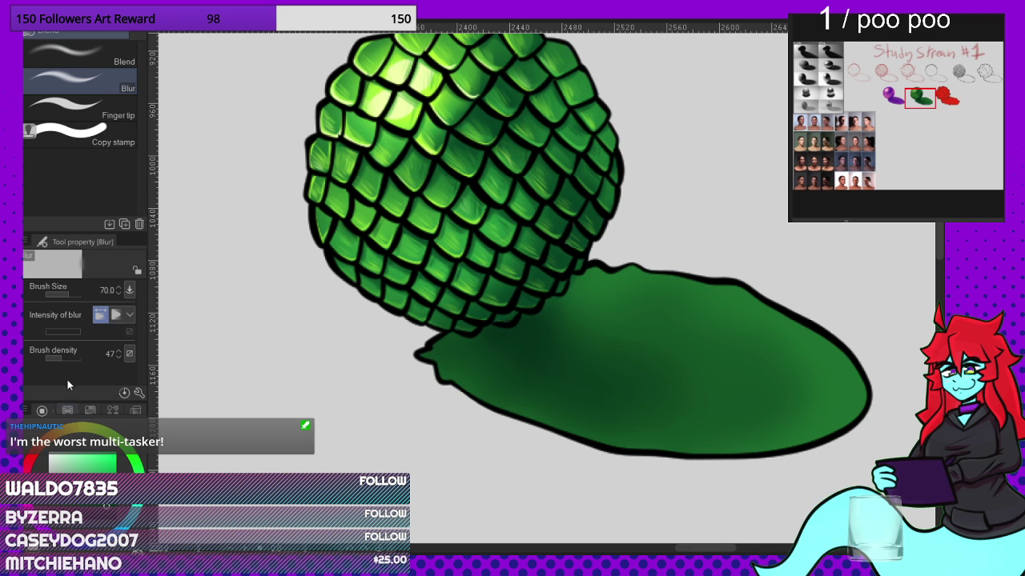
Step: Deepen the lower middle of the cast shadow with additional dark green airbrush strokes
key("p")
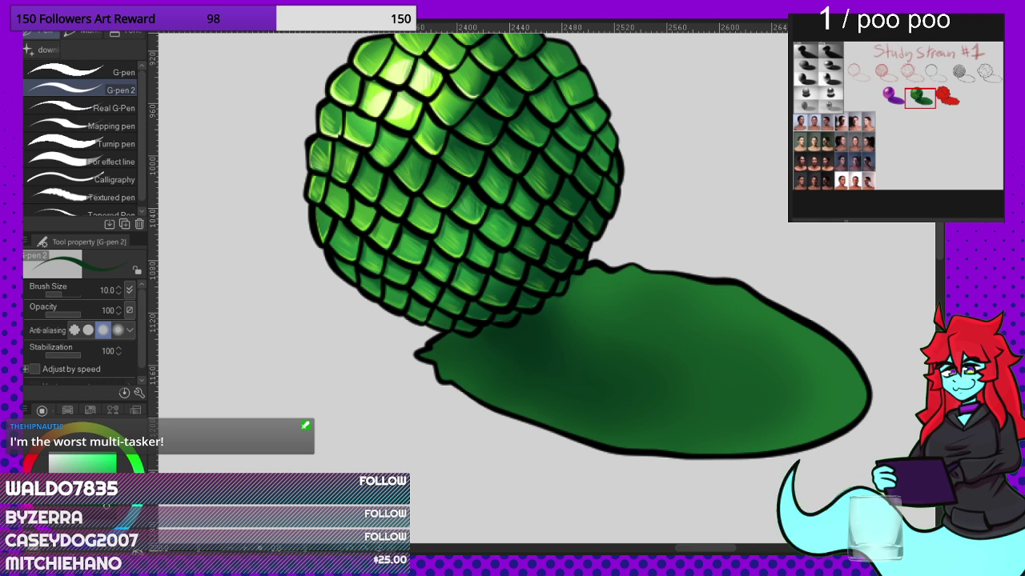
key("b")
mouse_move(449, 337)
left_mouse_down()
mouse_move(478, 350)
mouse_move(470, 347)
mouse_move(504, 331)
mouse_move(472, 335)
mouse_move(538, 346)
mouse_move(530, 349)
mouse_move(585, 374)
mouse_move(588, 393)
mouse_move(640, 402)
mouse_move(650, 438)
mouse_move(684, 446)
mouse_move(698, 432)
mouse_move(582, 388)
mouse_move(650, 385)
mouse_move(627, 404)
mouse_move(695, 412)
mouse_move(723, 410)
mouse_move(752, 388)
mouse_move(753, 403)
mouse_move(680, 377)
left_mouse_up()
Step: Blur the added dark strokes into a soft gradient and check the ball and shadow as a whole
key("j")
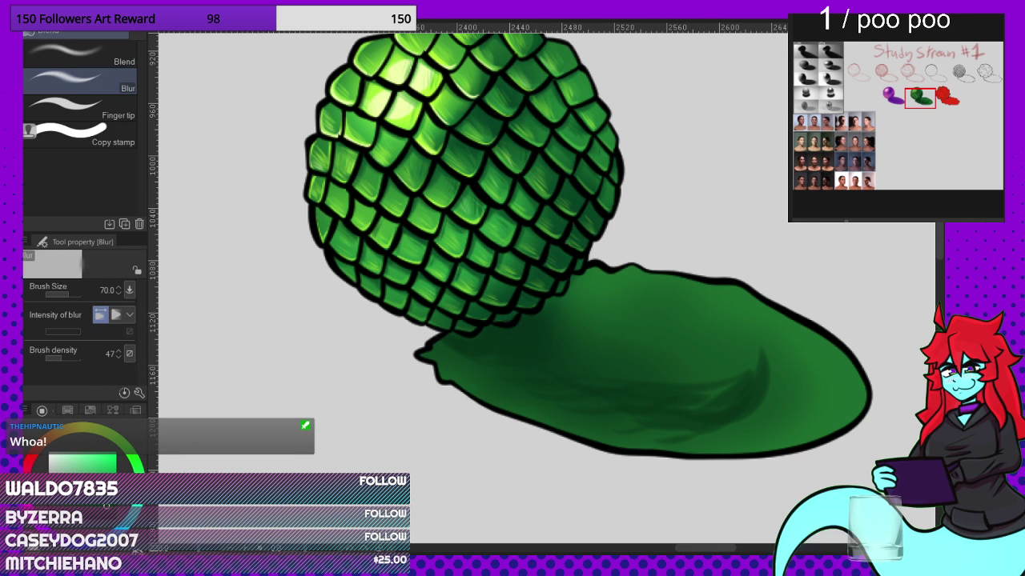
mouse_move(719, 411)
left_mouse_down()
mouse_move(782, 375)
mouse_move(711, 385)
mouse_move(603, 379)
mouse_move(745, 374)
mouse_move(729, 404)
mouse_move(781, 407)
mouse_move(654, 422)
mouse_move(640, 439)
mouse_move(766, 403)
mouse_move(603, 419)
mouse_move(493, 410)
left_mouse_up()
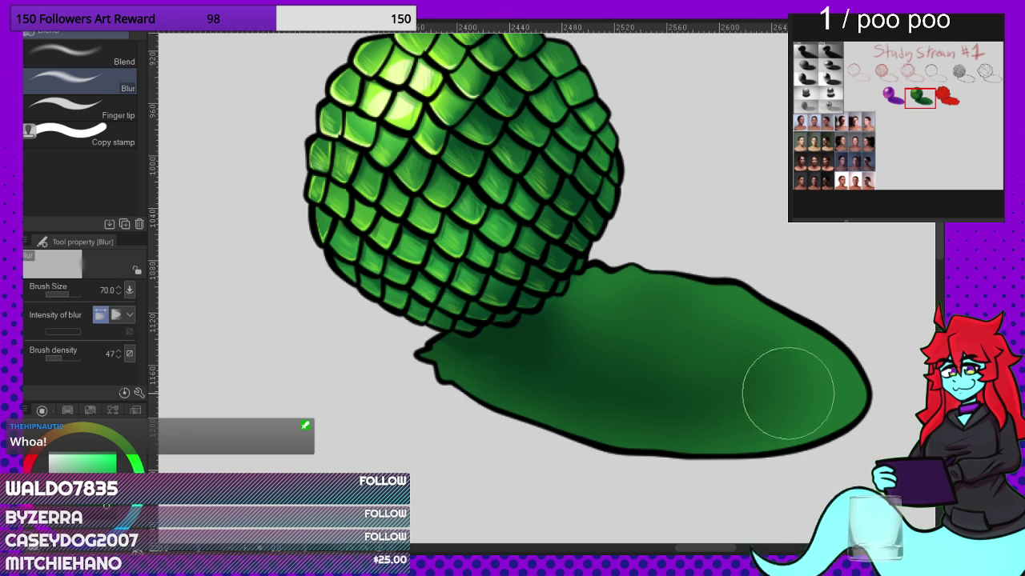
scroll(511, 378, "down", 6)
scroll(562, 290, "up", 4)
scroll(560, 295, "down", 4)
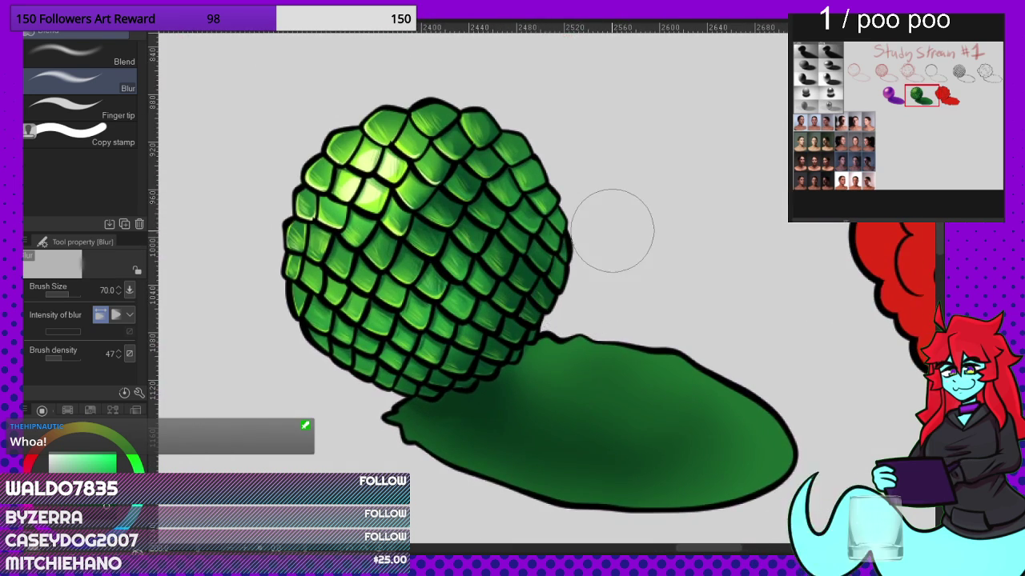
Step: Sample the red of the bumpy ball, shift it to a dark crimson and switch to the G-pen 2
scroll(594, 164, "up", 2)
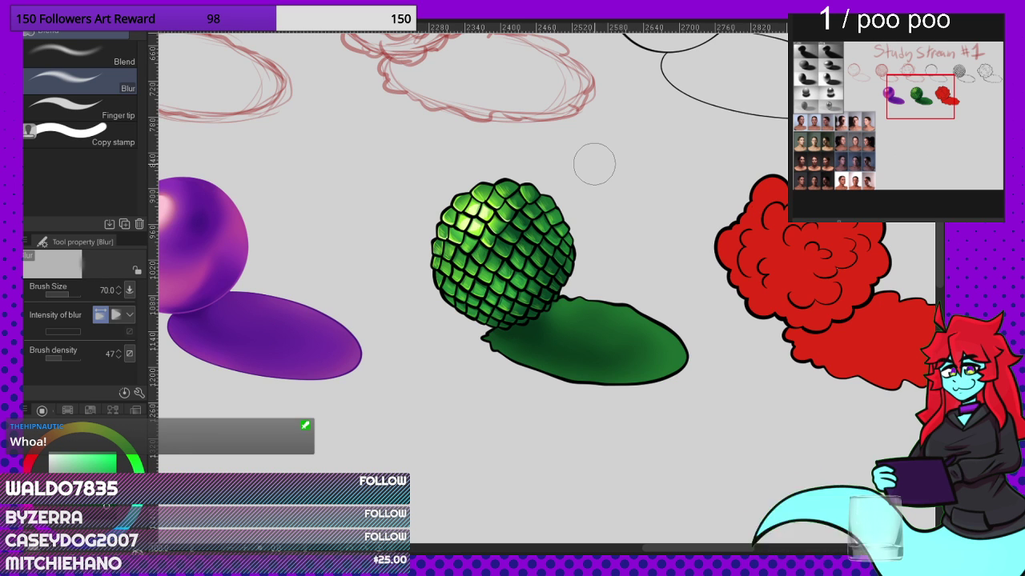
scroll(594, 164, "down", 3)
scroll(672, 180, "up", 2)
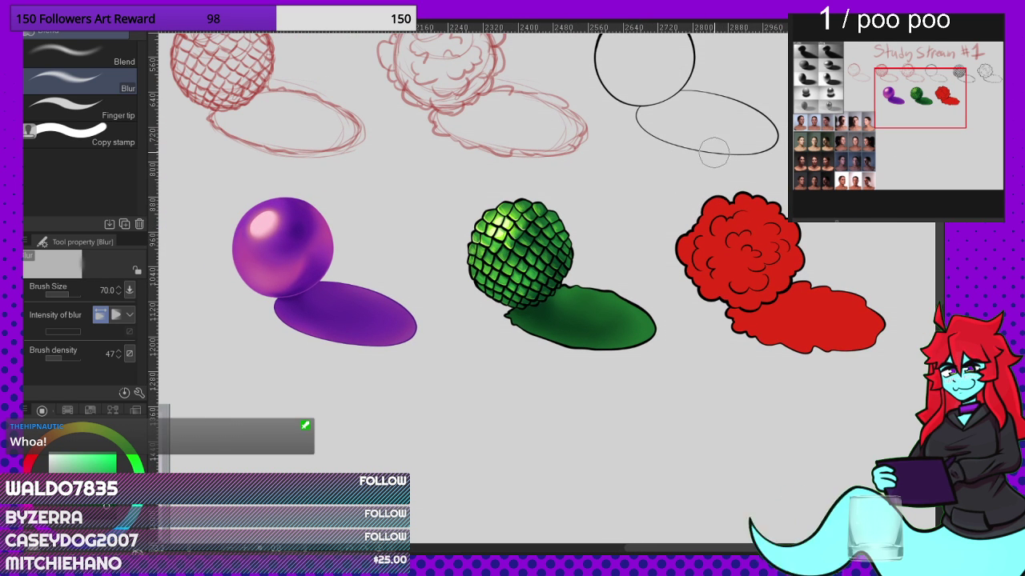
left_click(745, 265, "alt")
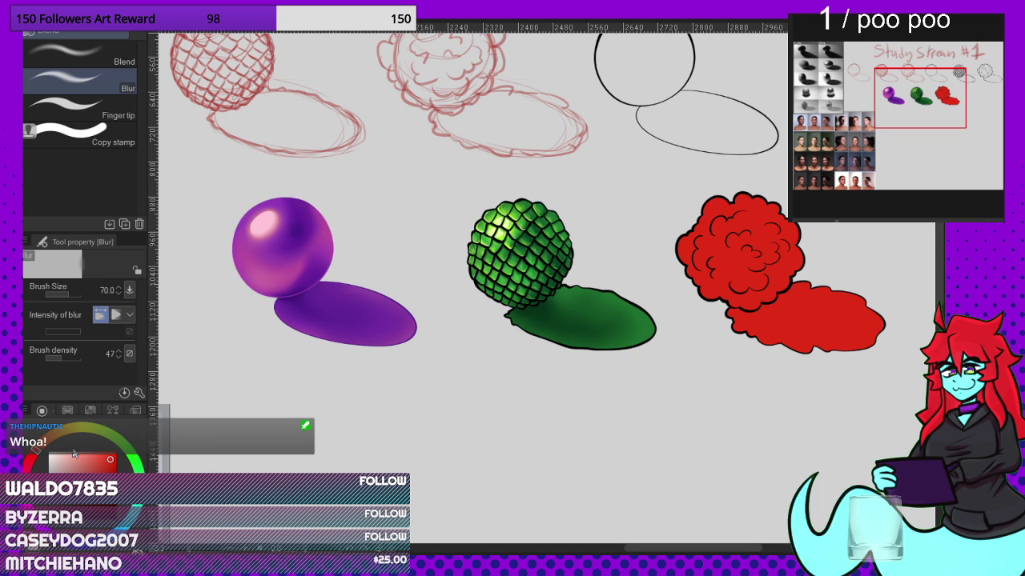
left_click_drag(32, 457, 31, 463)
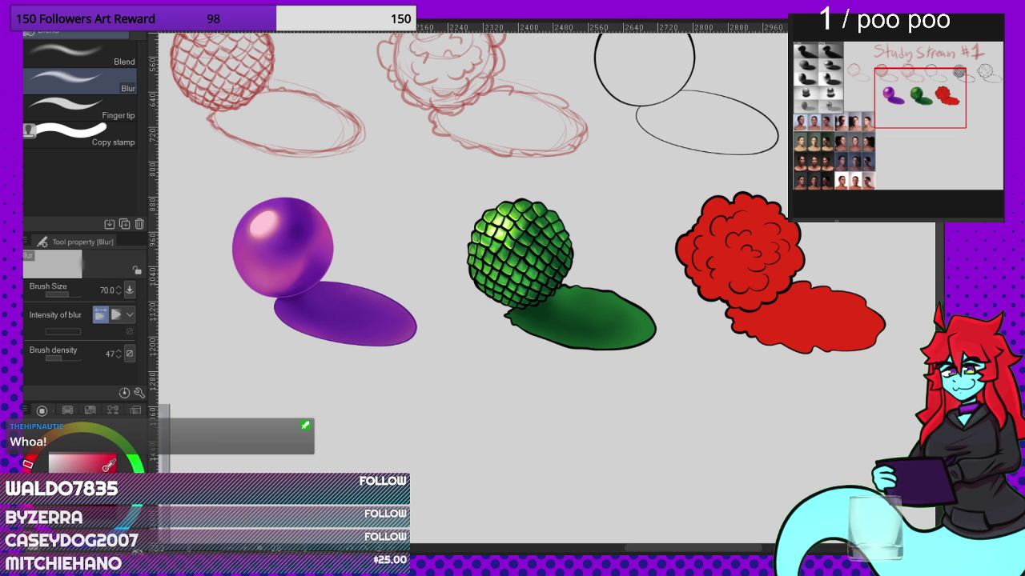
key("p")
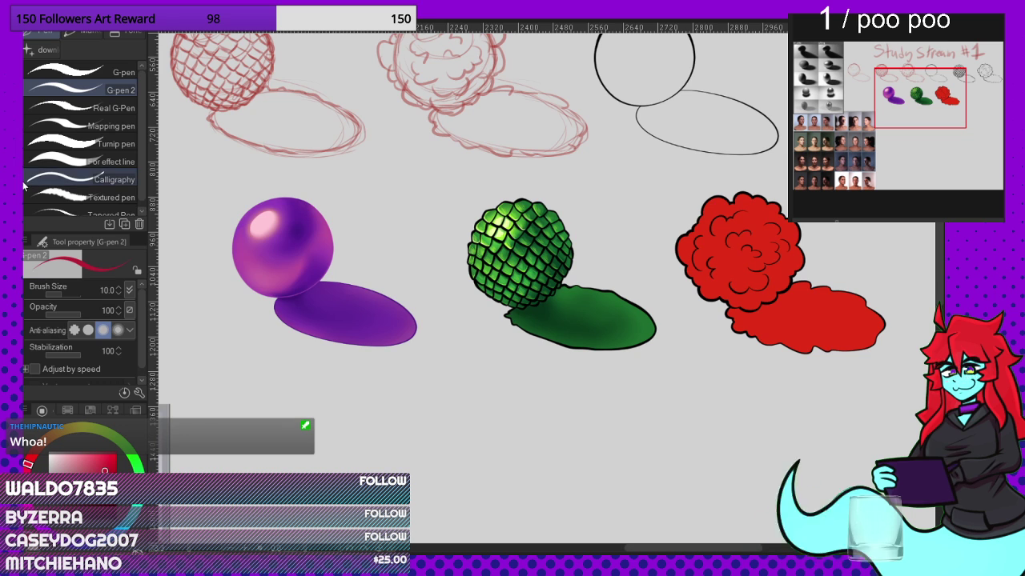
Step: Set the pen size to 80 and block in dark crimson shadow patches on the red ball's lower right and upper centre
scroll(640, 225, "down", 2)
scroll(801, 294, "up", 3)
scroll(816, 277, "up", 1)
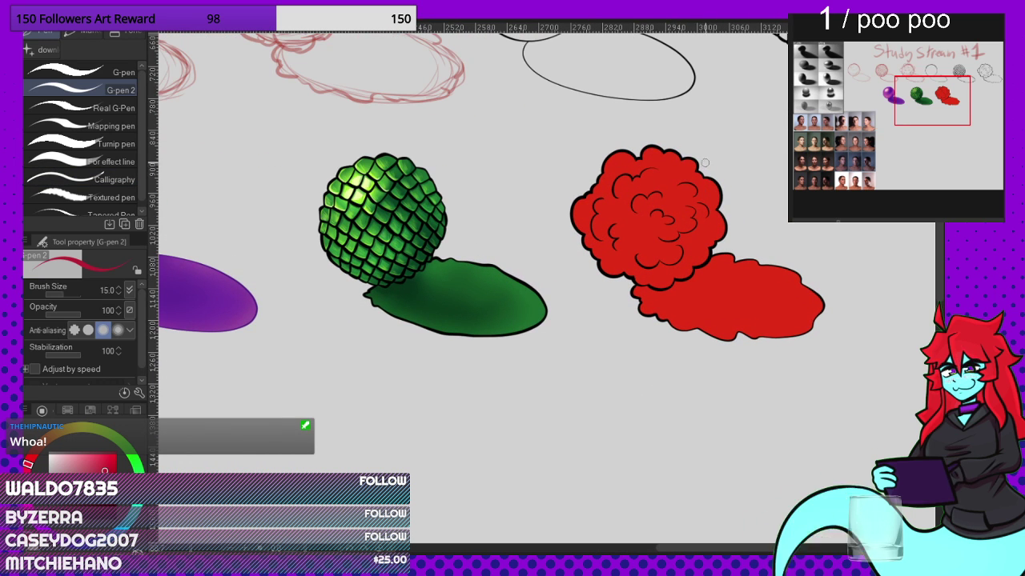
key("bracketright")
key("bracketright")
key("bracketright")
key("bracketright")
key("bracketright")
key("bracketright")
key("bracketright")
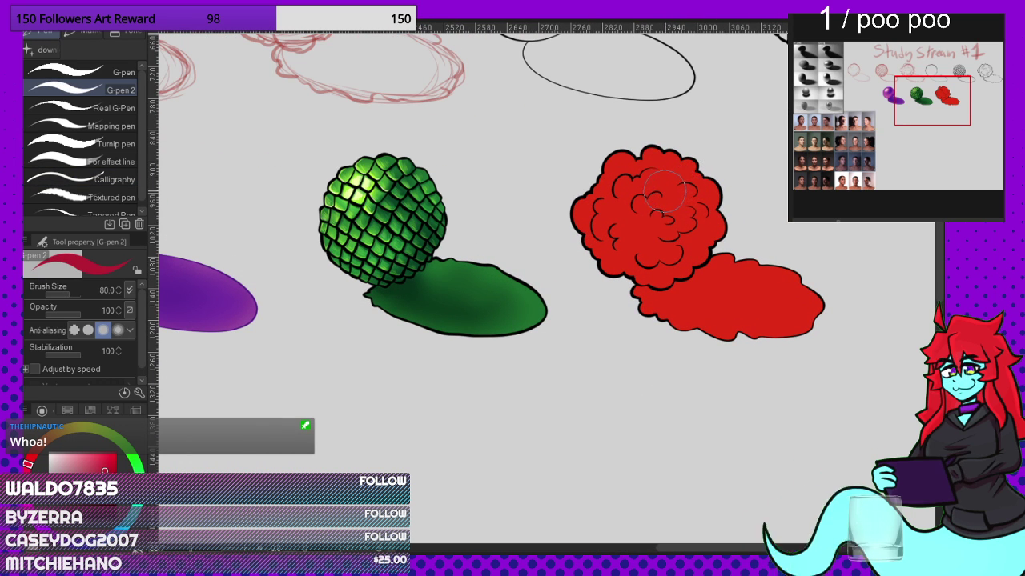
scroll(654, 175, "up", 3)
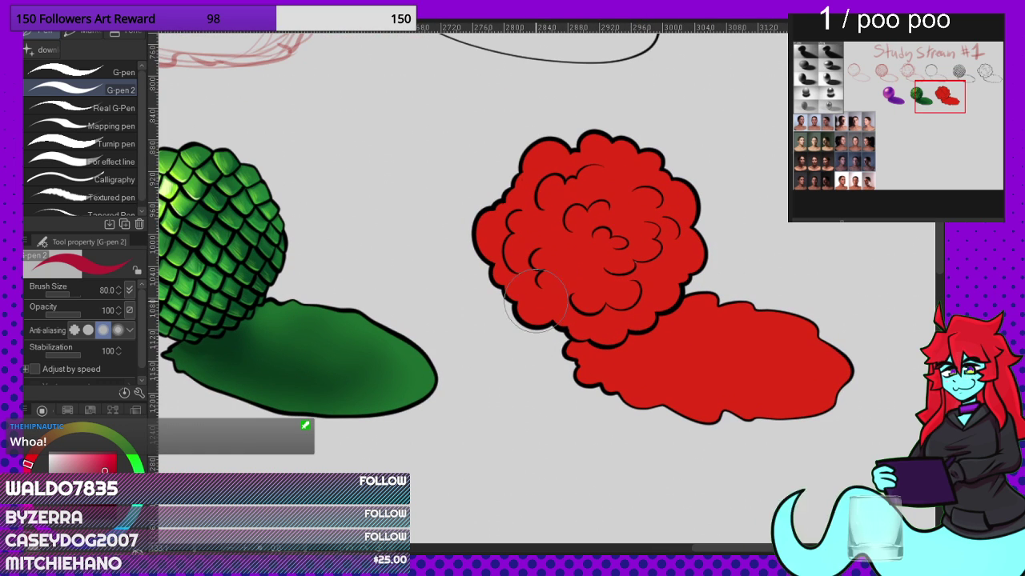
mouse_move(561, 333)
left_mouse_down()
mouse_move(648, 259)
mouse_move(663, 272)
mouse_move(608, 261)
left_mouse_up()
left_click(116, 471)
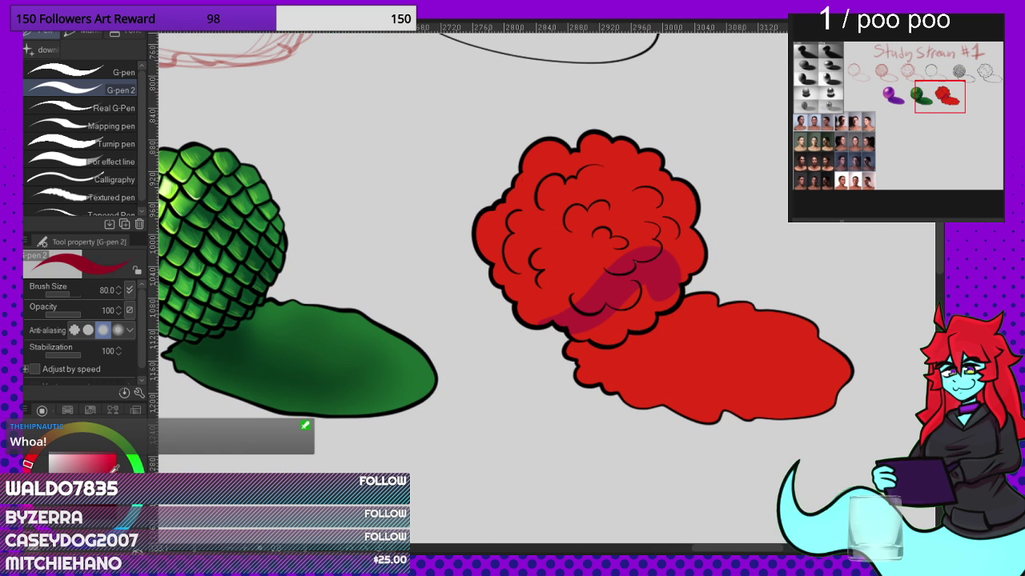
mouse_move(537, 331)
left_mouse_down()
mouse_move(616, 264)
mouse_move(673, 276)
mouse_move(655, 308)
mouse_move(632, 292)
mouse_move(581, 332)
mouse_move(656, 292)
mouse_move(554, 332)
left_mouse_up()
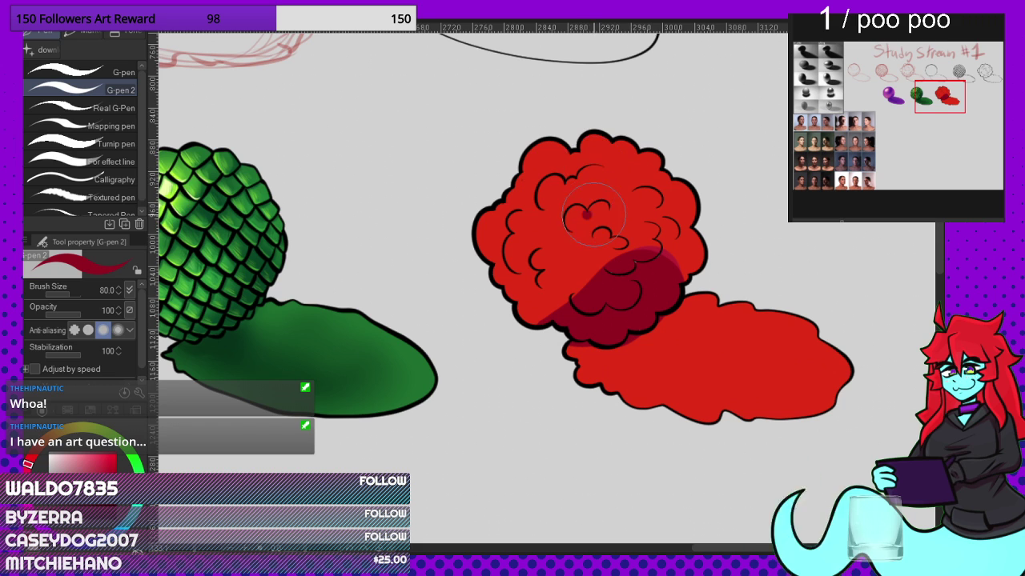
mouse_move(594, 214)
left_mouse_down()
mouse_move(609, 182)
mouse_move(601, 180)
mouse_move(635, 198)
mouse_move(563, 219)
mouse_move(616, 186)
mouse_move(553, 228)
mouse_move(594, 202)
mouse_move(618, 184)
left_mouse_up()
Step: Mix a lighter orange-red from the ball's base red and paint light patches on its left, right edge and upper left
left_click(563, 261, "alt")
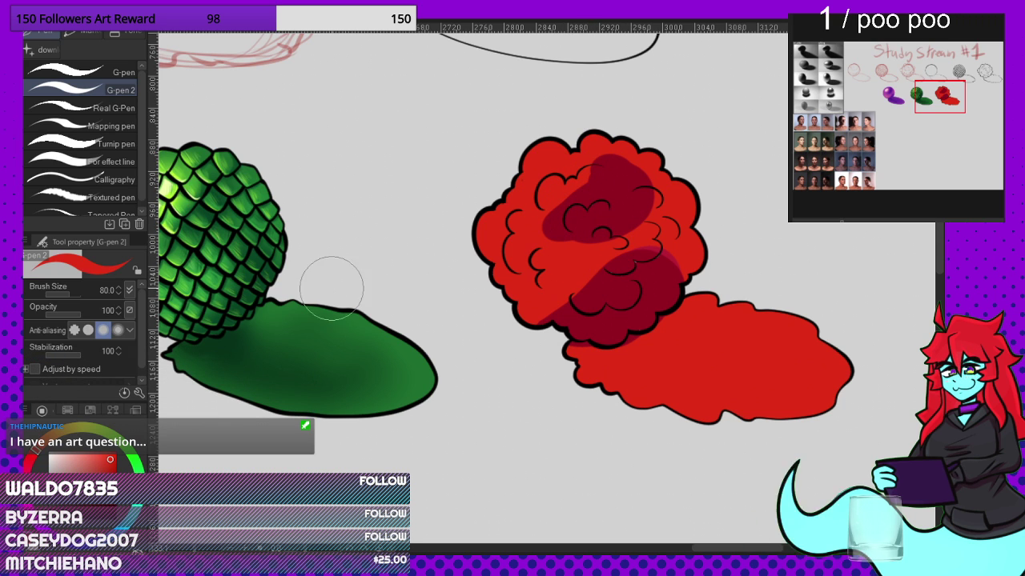
left_click_drag(49, 457, 40, 450)
left_click_drag(110, 462, 100, 454)
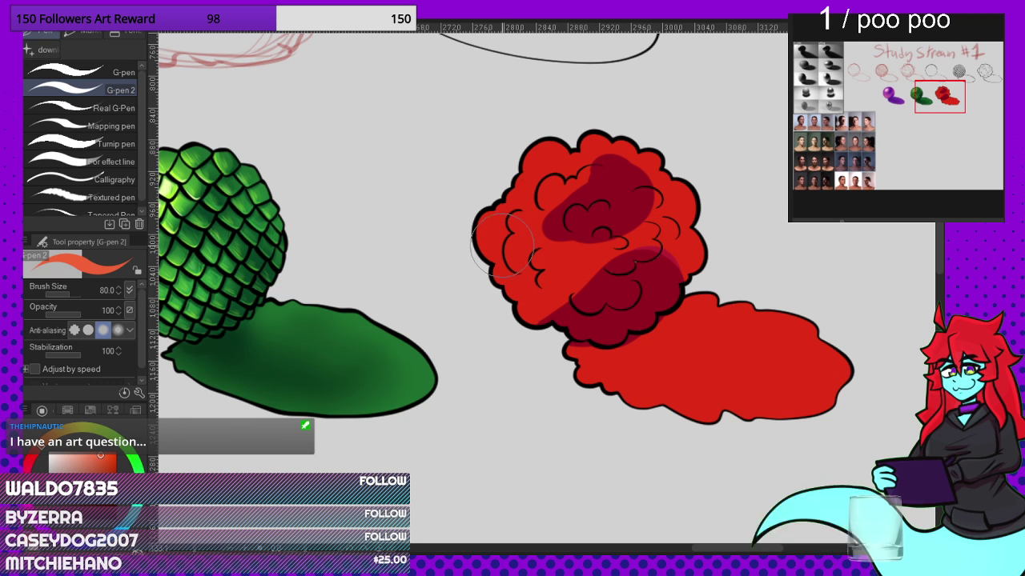
mouse_move(485, 275)
left_mouse_down()
mouse_move(551, 257)
mouse_move(509, 279)
mouse_move(517, 257)
mouse_move(553, 261)
mouse_move(561, 247)
mouse_move(524, 246)
mouse_move(568, 271)
mouse_move(503, 279)
mouse_move(561, 224)
left_mouse_up()
key("ctrl+z")
left_click_drag(669, 184, 704, 208)
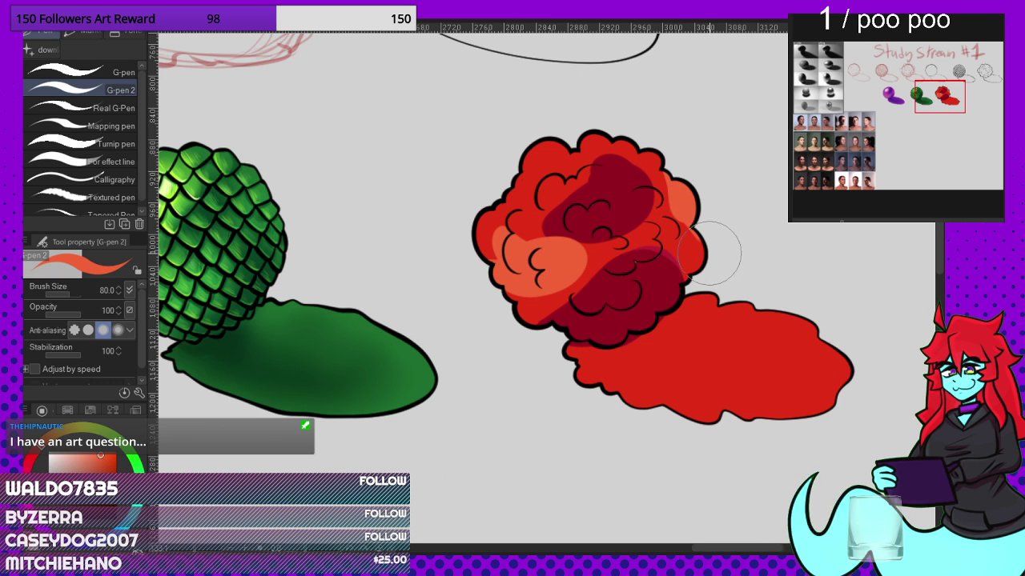
left_click_drag(562, 186, 576, 164)
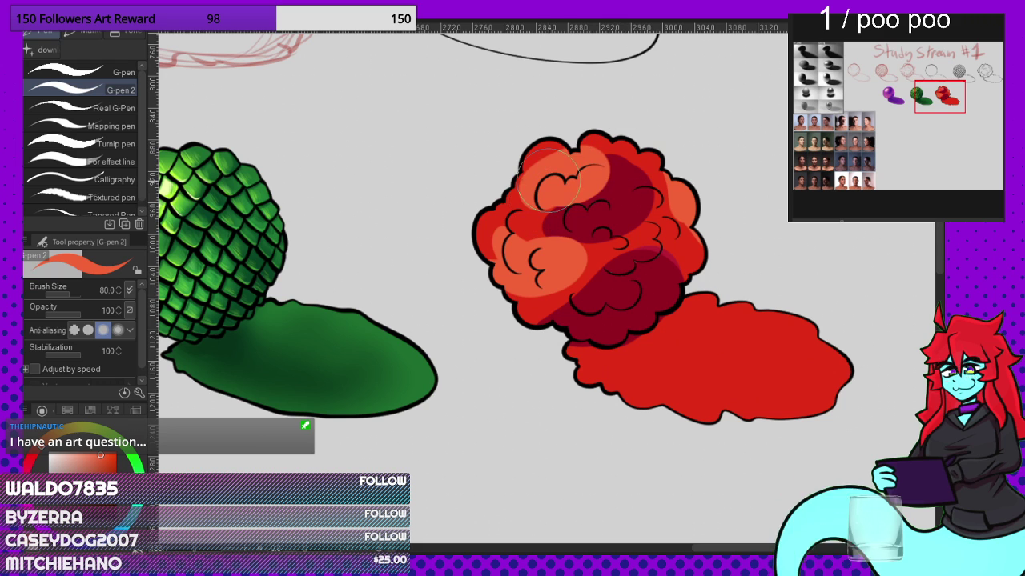
Step: Build up the highlight on the red ball's upper-left lobe with light orange and a smaller pale yellow-orange patch
left_click_drag(84, 462, 91, 455)
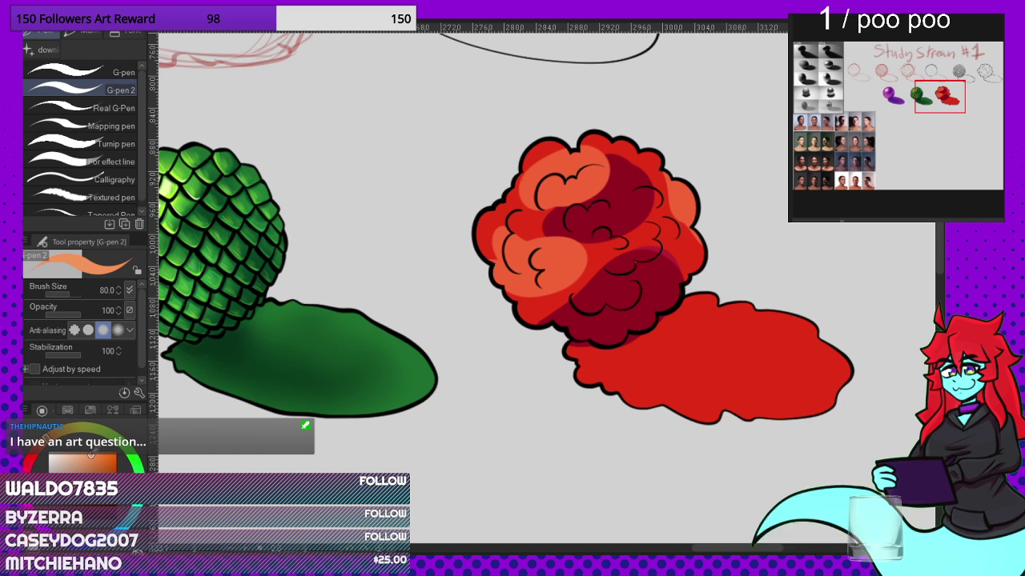
mouse_move(537, 200)
left_mouse_down()
mouse_move(554, 177)
mouse_move(585, 171)
mouse_move(543, 184)
mouse_move(560, 148)
left_mouse_up()
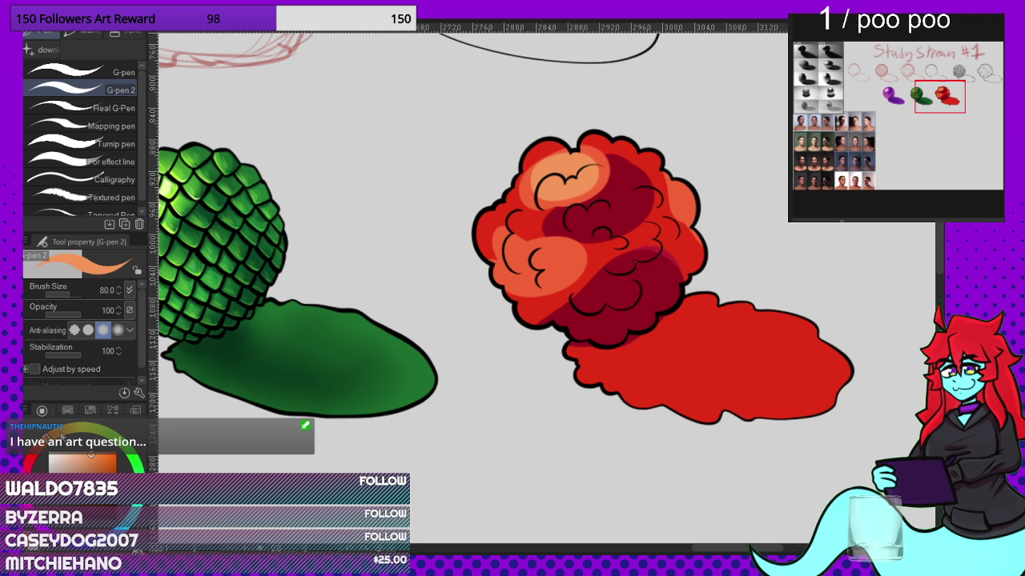
mouse_move(49, 438)
left_mouse_down()
mouse_move(60, 432)
mouse_move(81, 451)
left_mouse_up()
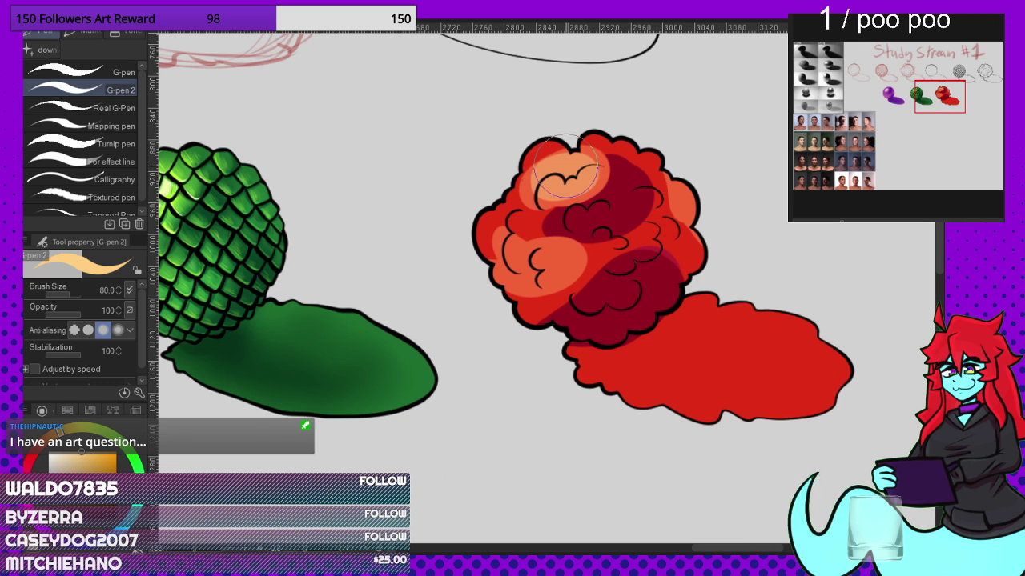
mouse_move(560, 172)
left_mouse_down()
mouse_move(548, 181)
mouse_move(584, 178)
mouse_move(556, 172)
left_mouse_up()
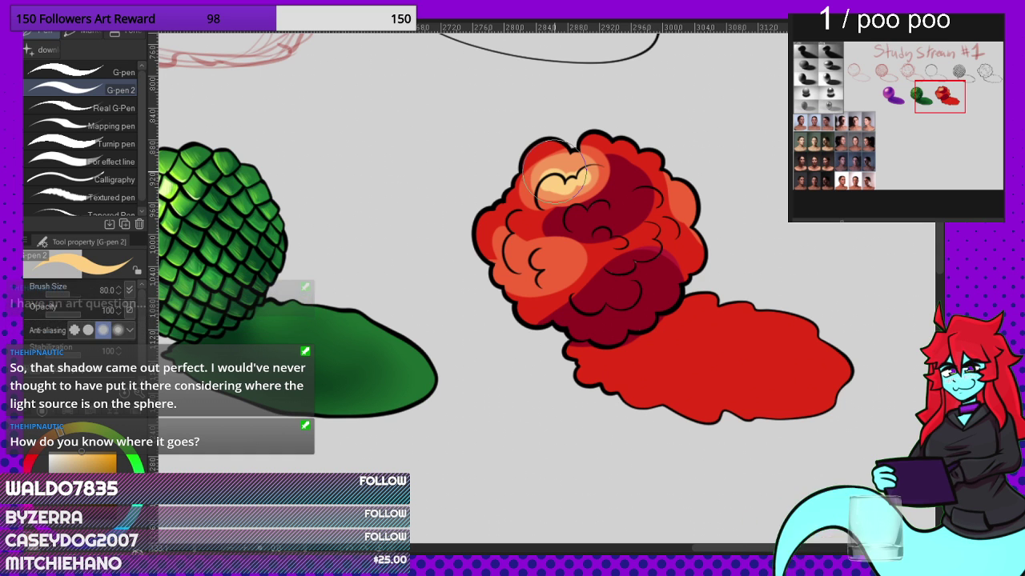
Step: Examine the light and cast shadows in the egg reference photos and compare them with the three painted balls
scroll(713, 191, "down", 3)
scroll(712, 191, "down", 4)
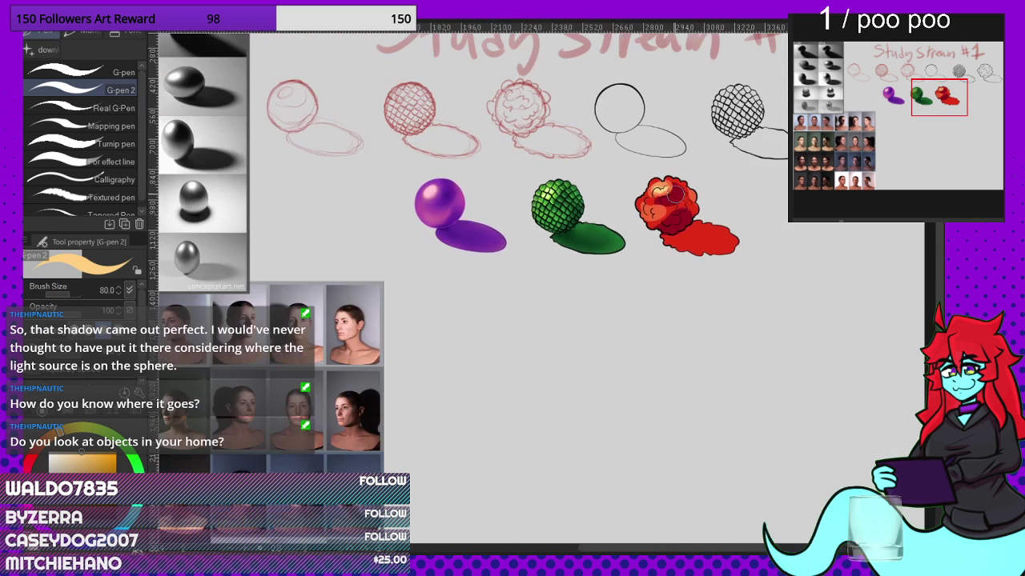
scroll(350, 152, "up", 3)
scroll(351, 152, "up", 3)
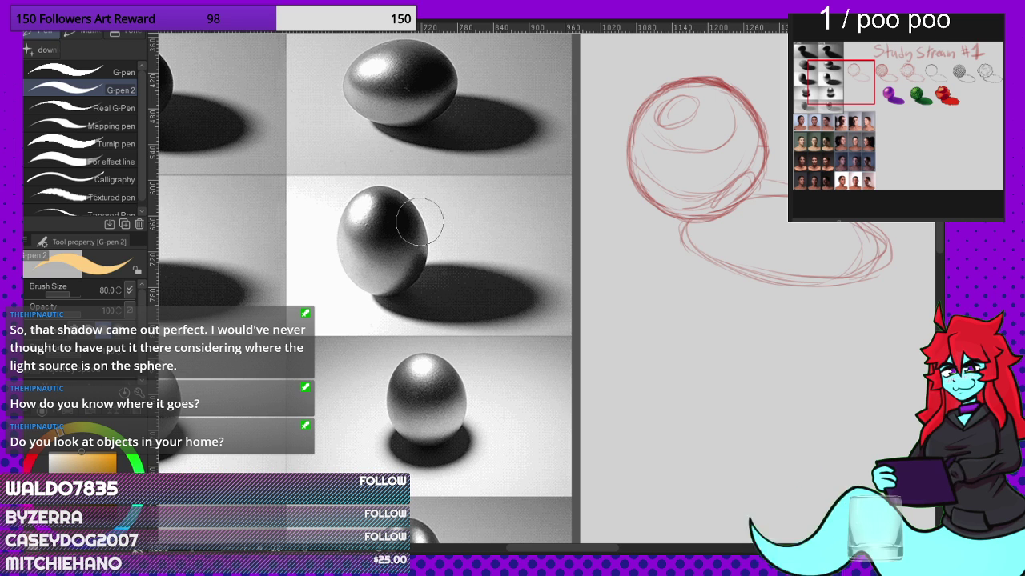
left_click_drag(854, 74, 846, 72)
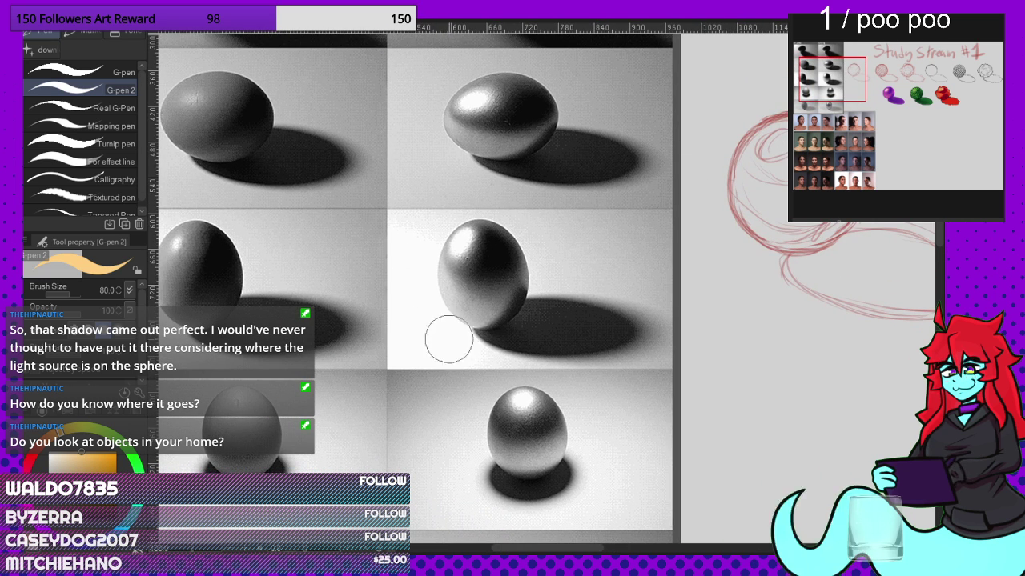
left_click_drag(833, 95, 923, 106)
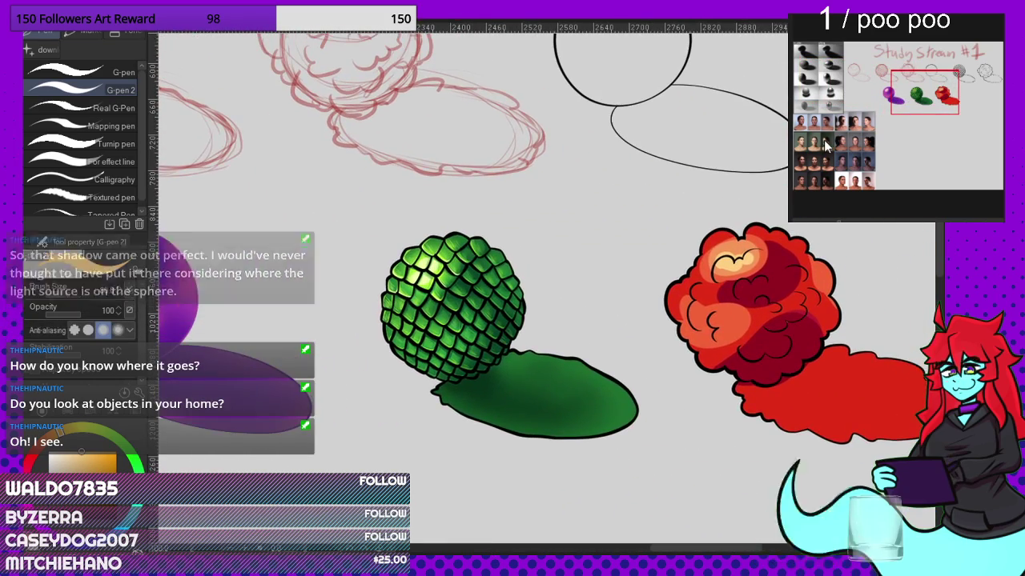
scroll(632, 296, "down", 5)
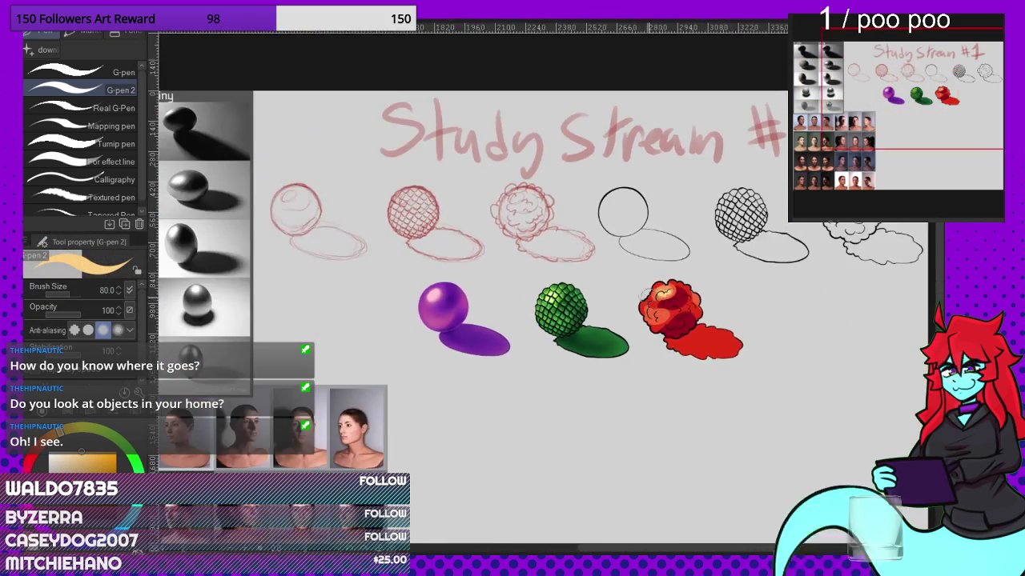
scroll(632, 286, "up", 5)
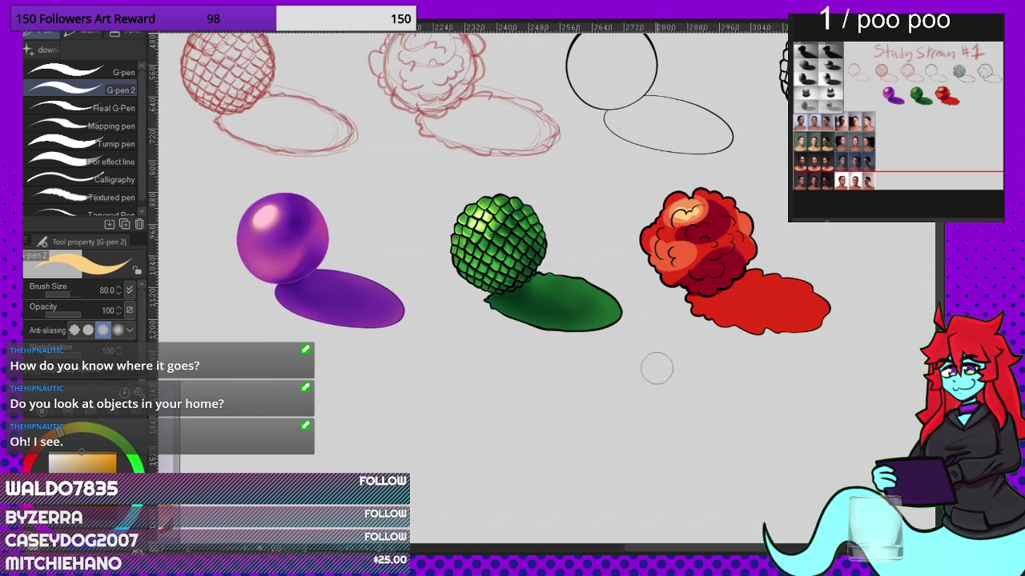
scroll(644, 280, "up", 1)
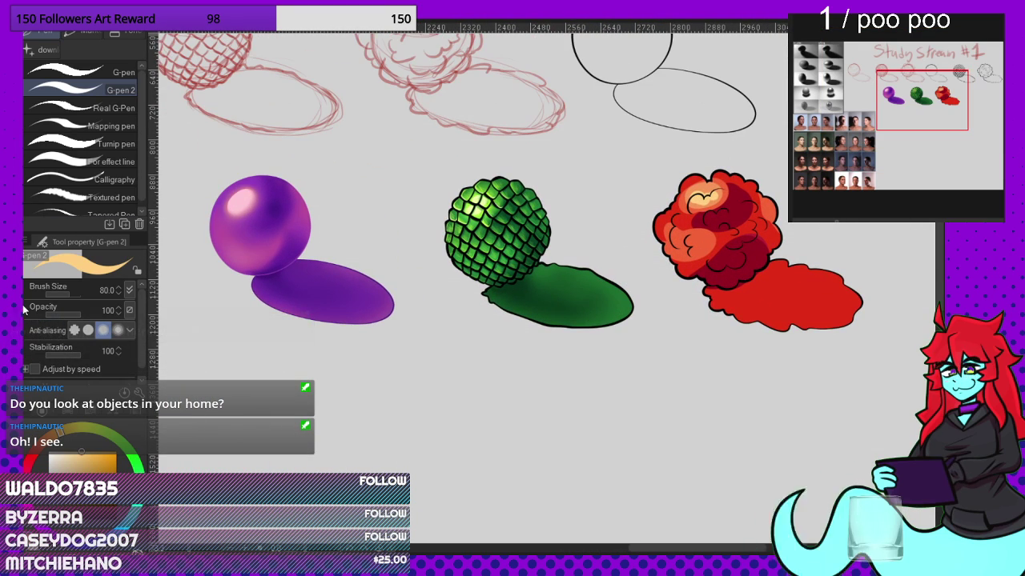
Step: Paint a deeper maroon shadow along the red ball's lower edge and check it beside the other balls
scroll(704, 240, "up", 4)
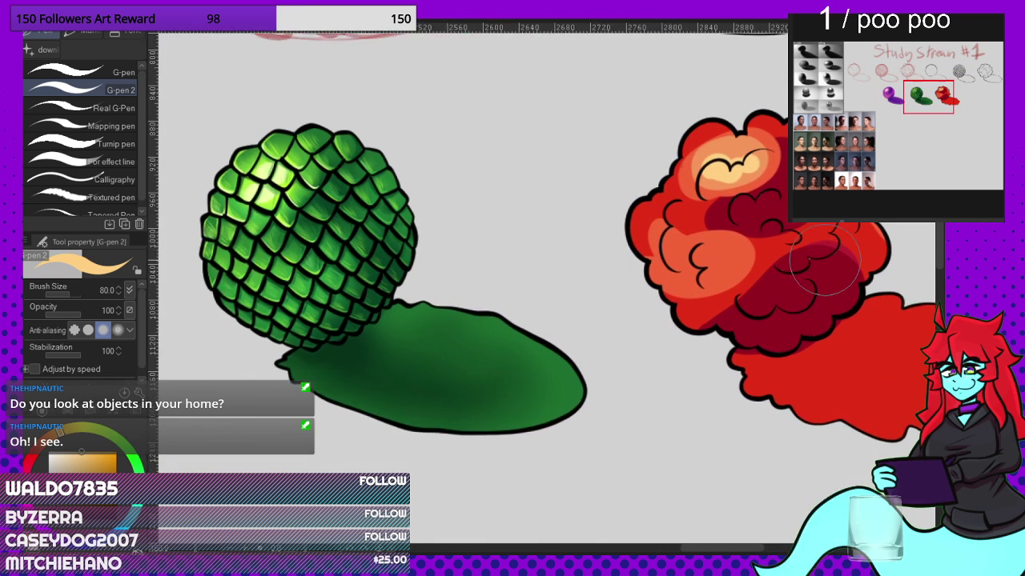
left_click(784, 295, "alt")
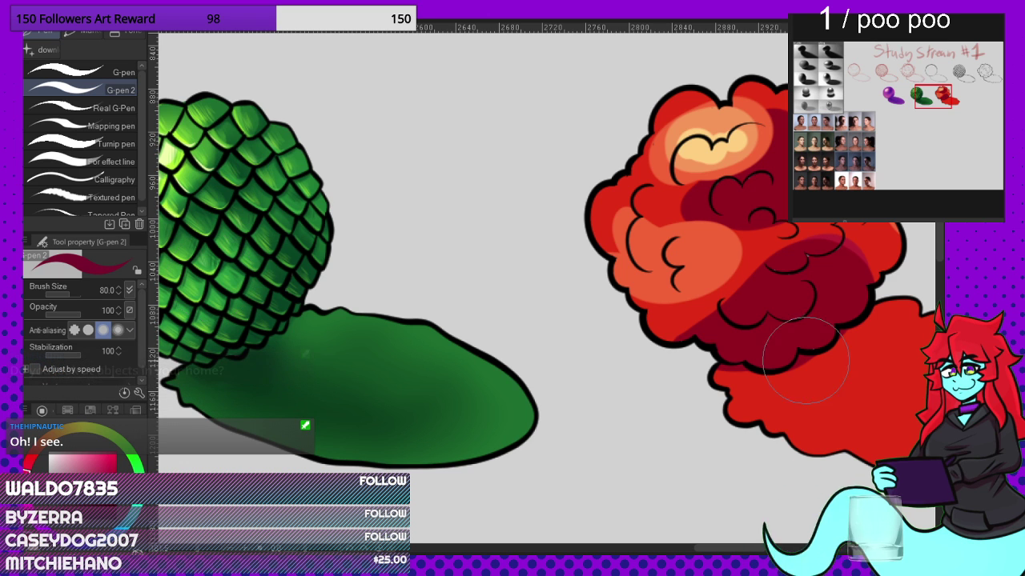
left_click_drag(724, 338, 788, 320)
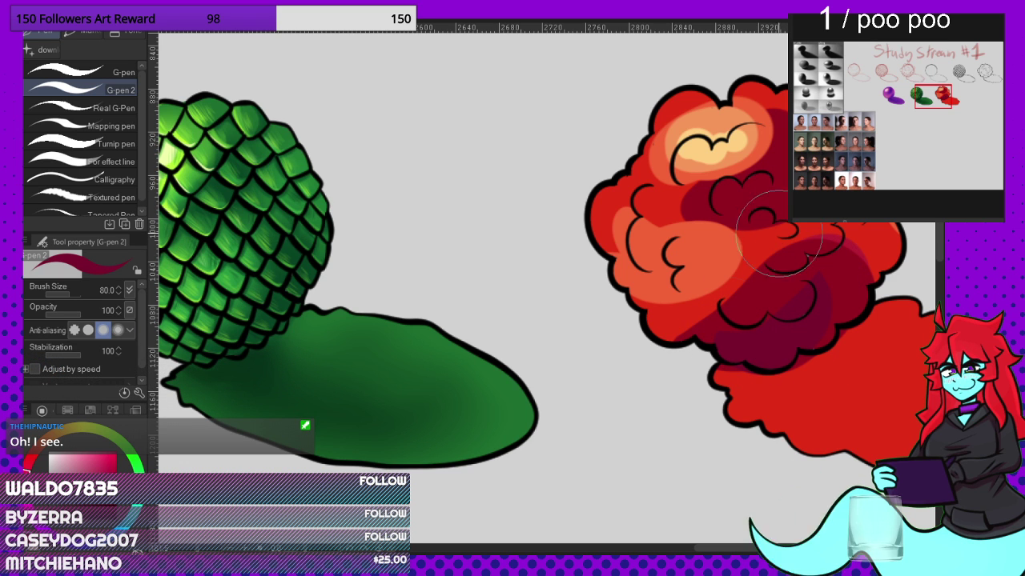
scroll(757, 226, "down", 5)
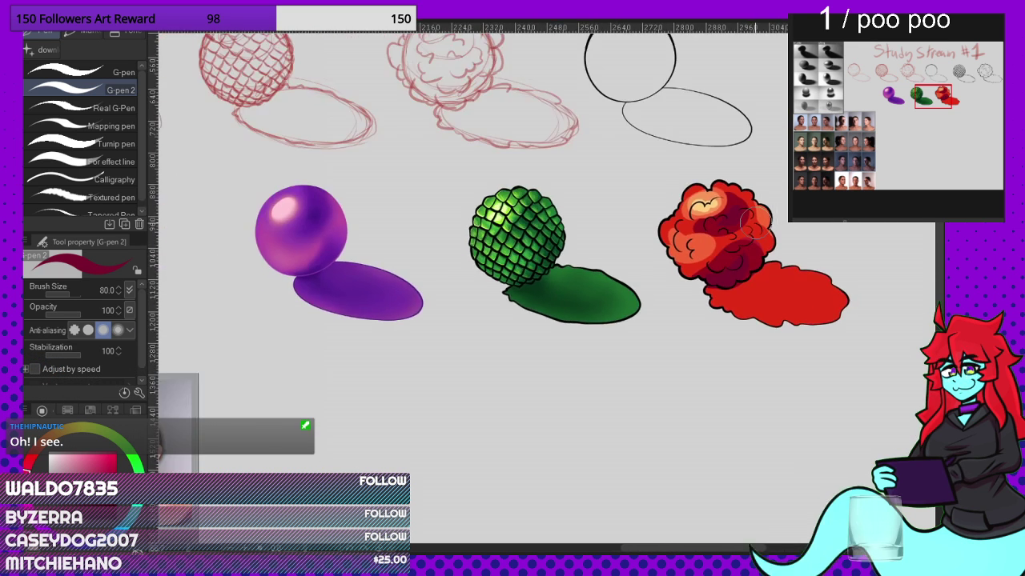
scroll(755, 224, "up", 1)
scroll(732, 232, "down", 1)
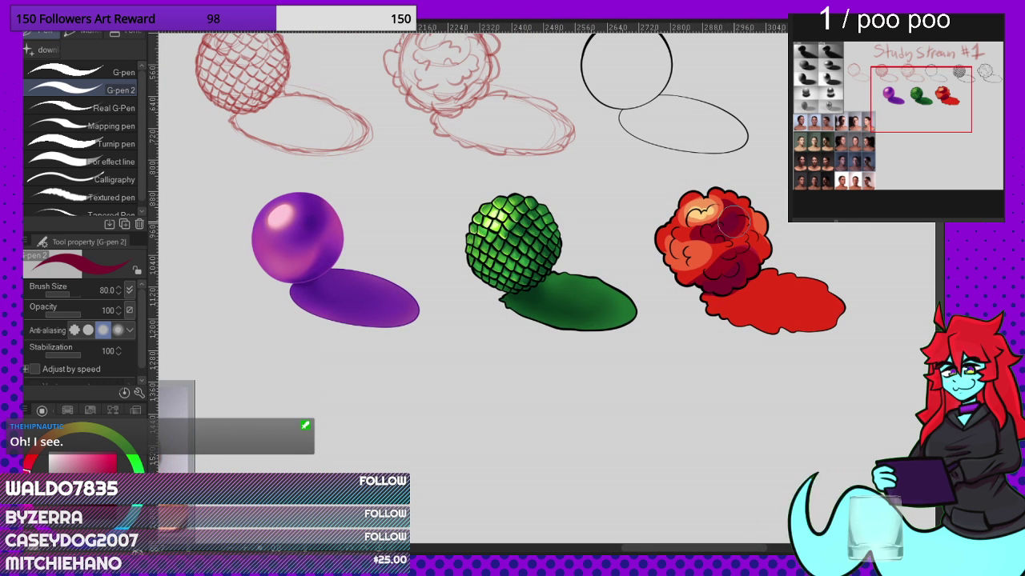
Step: Paint a swatch strip below the balls with the red ball's sampled maroon, crimson, red, orange-red and pale yellow-orange
mouse_move(107, 470)
left_mouse_down()
mouse_move(119, 454)
mouse_move(123, 488)
mouse_move(128, 438)
mouse_move(120, 462)
mouse_move(91, 466)
mouse_move(100, 458)
mouse_move(114, 467)
mouse_move(103, 461)
mouse_move(106, 473)
left_mouse_up()
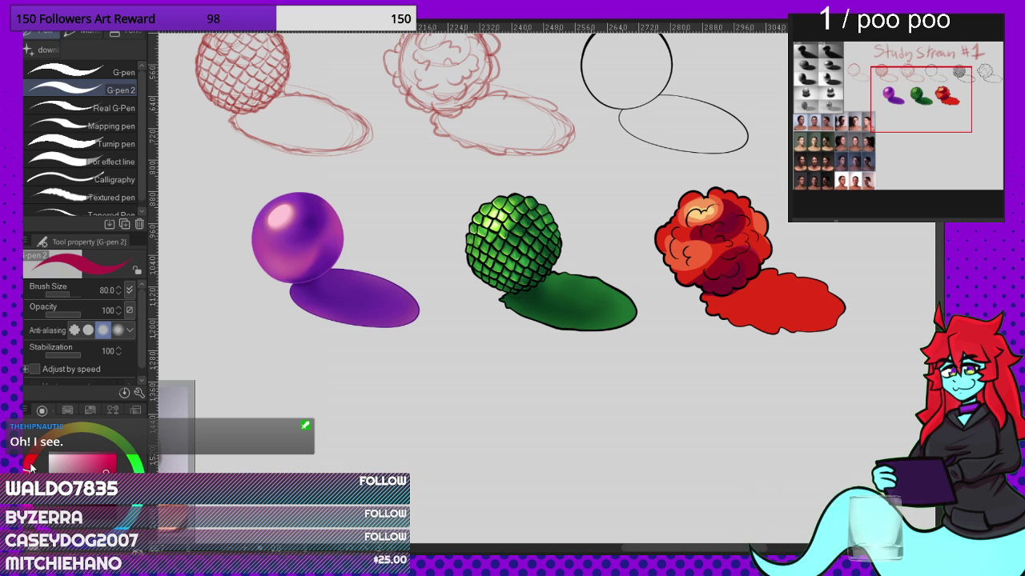
left_click_drag(27, 469, 34, 456)
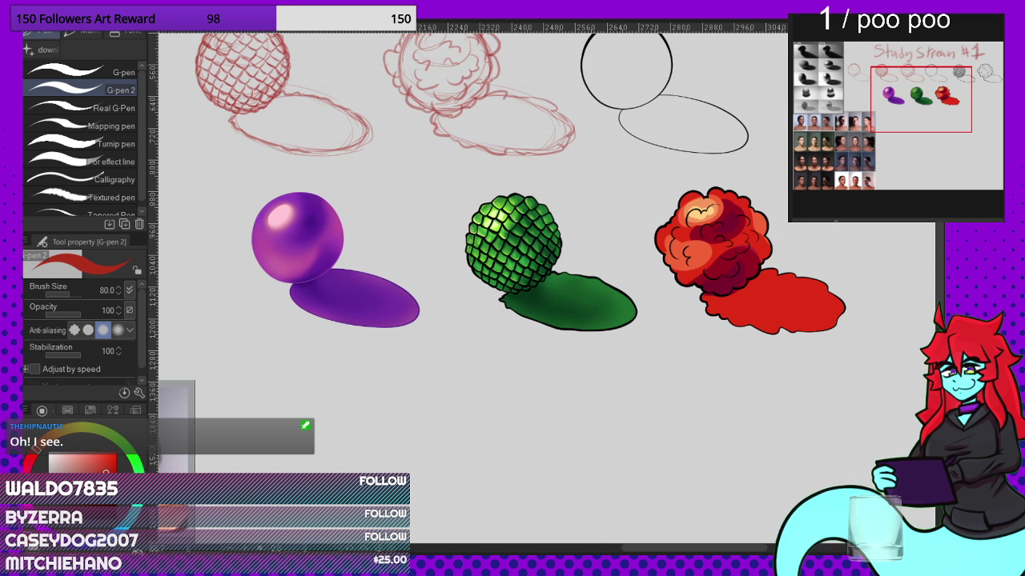
left_click(719, 286, "alt")
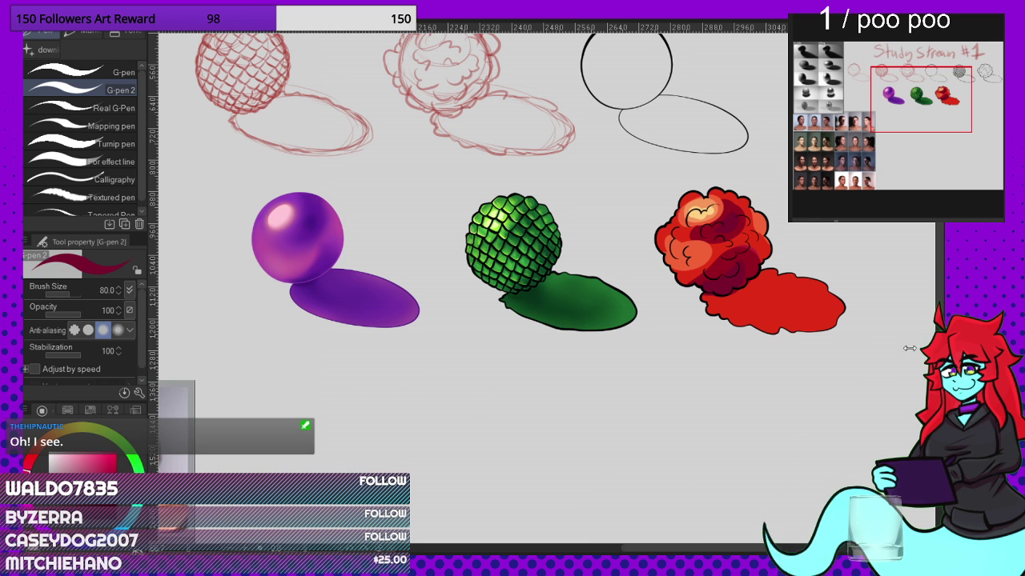
left_click_drag(401, 419, 561, 421)
left_click(718, 253, "alt")
left_click(695, 260, "alt")
left_click(718, 206, "alt")
scroll(512, 340, "down", 2)
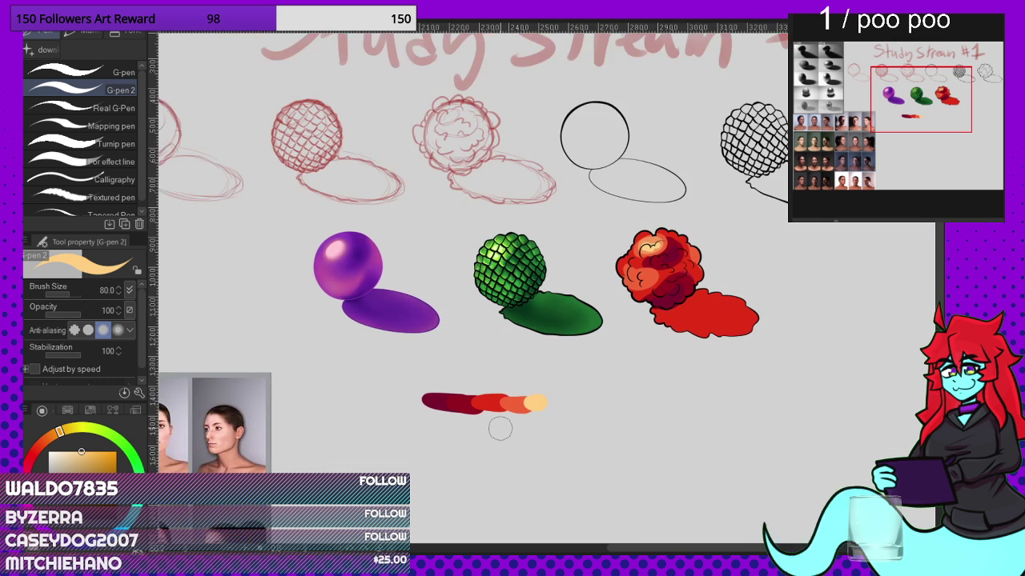
Step: Paint a second swatch strip below the first in crimson, adding patches of dark maroon, brighter crimson and vivid pinkish red
scroll(499, 428, "up", 3)
left_click(411, 309, "alt")
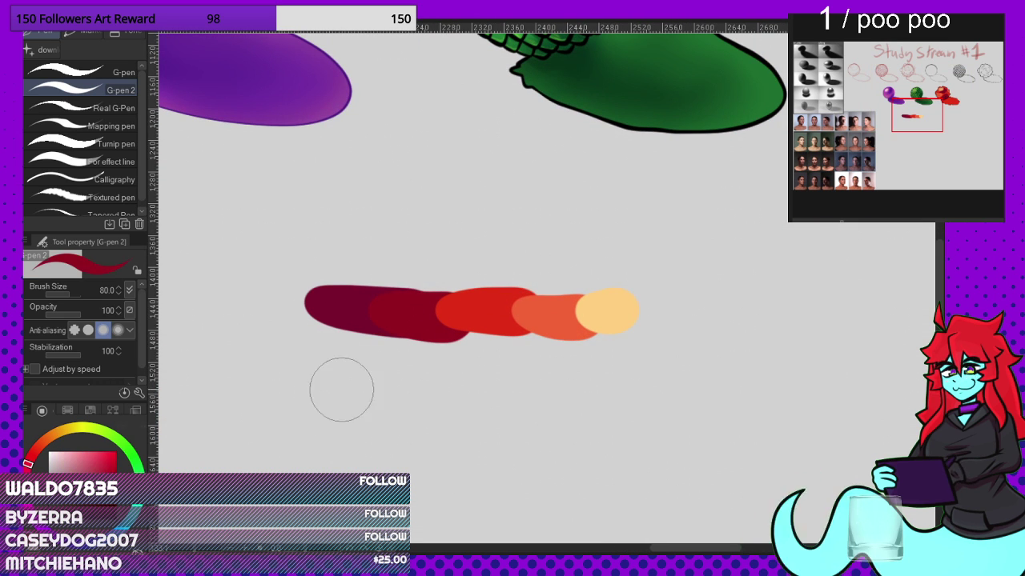
left_click_drag(318, 426, 670, 425)
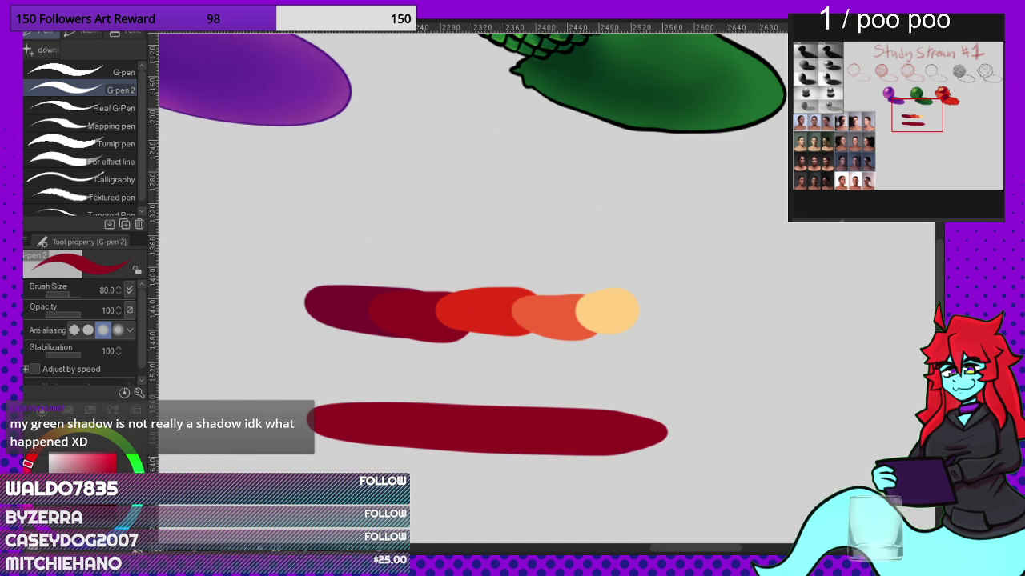
left_click(114, 501)
left_click_drag(332, 422, 375, 425)
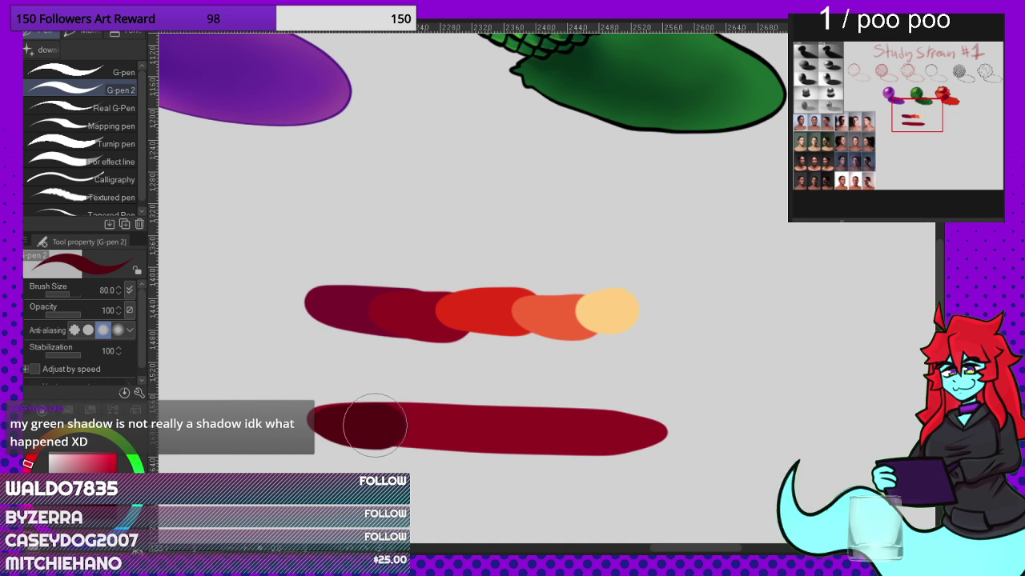
left_click(113, 465)
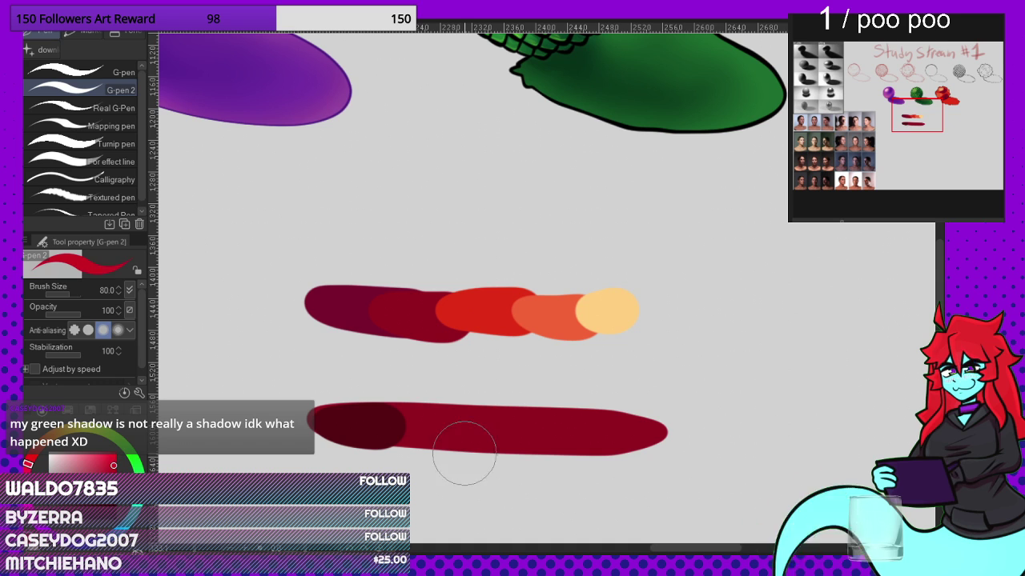
left_click_drag(459, 429, 492, 429)
left_click(113, 453)
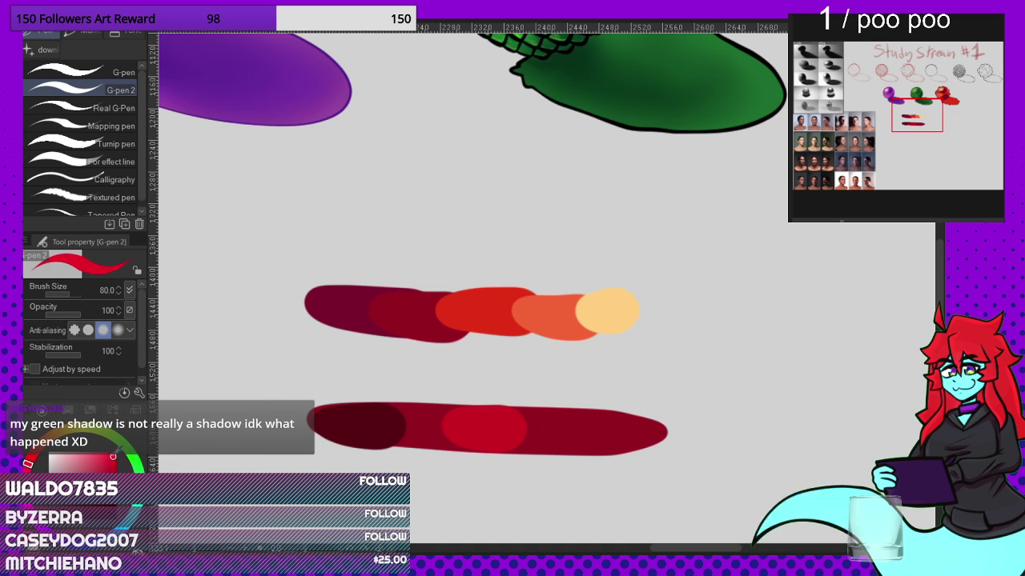
mouse_move(547, 400)
left_mouse_down()
mouse_move(568, 424)
mouse_move(624, 430)
left_mouse_up()
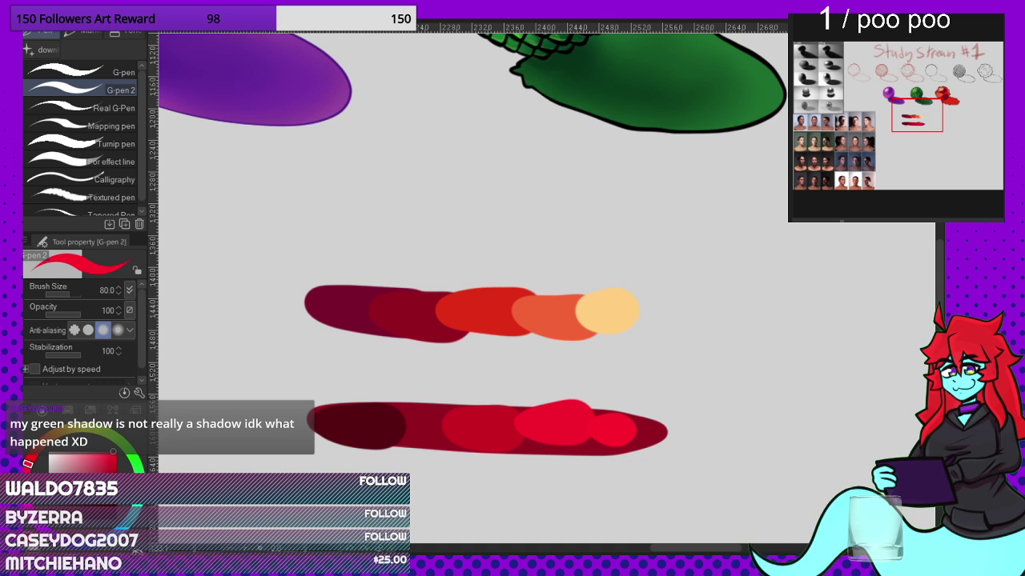
Step: Soften the transitions between the colours of both swatch strips with the Blur tool at size 70
left_click(12, 311)
mouse_move(465, 304)
left_mouse_down()
mouse_move(358, 298)
mouse_move(428, 310)
mouse_move(407, 315)
mouse_move(603, 311)
mouse_move(336, 302)
mouse_move(477, 301)
left_mouse_up()
mouse_move(366, 415)
left_mouse_down()
mouse_move(640, 440)
mouse_move(590, 420)
mouse_move(353, 424)
mouse_move(585, 425)
left_mouse_up()
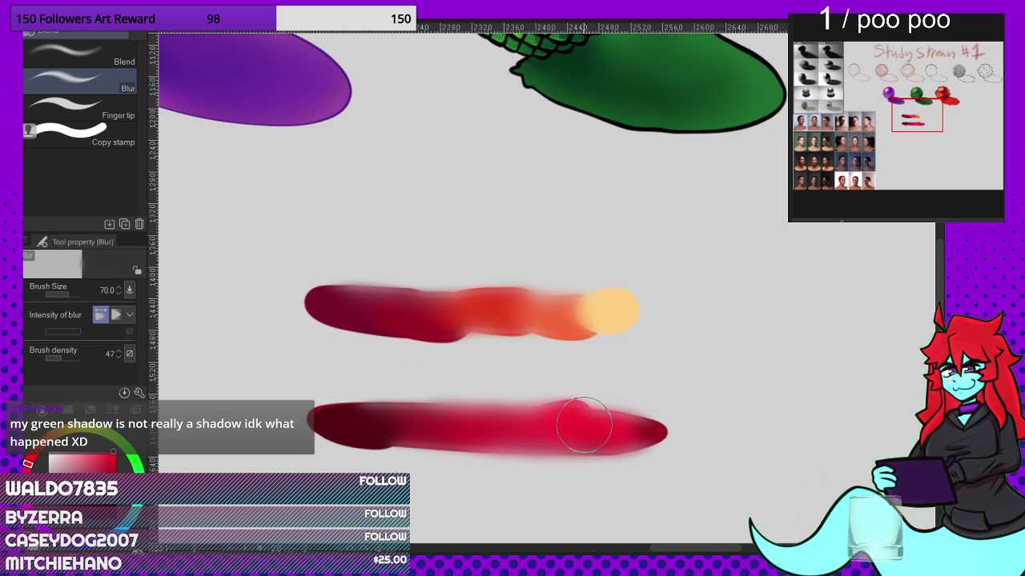
scroll(500, 450, "up", 2)
mouse_move(496, 432)
left_mouse_down()
mouse_move(384, 222)
mouse_move(647, 245)
mouse_move(457, 424)
mouse_move(672, 416)
left_mouse_up()
scroll(352, 168, "down", 1)
scroll(652, 370, "up", 1)
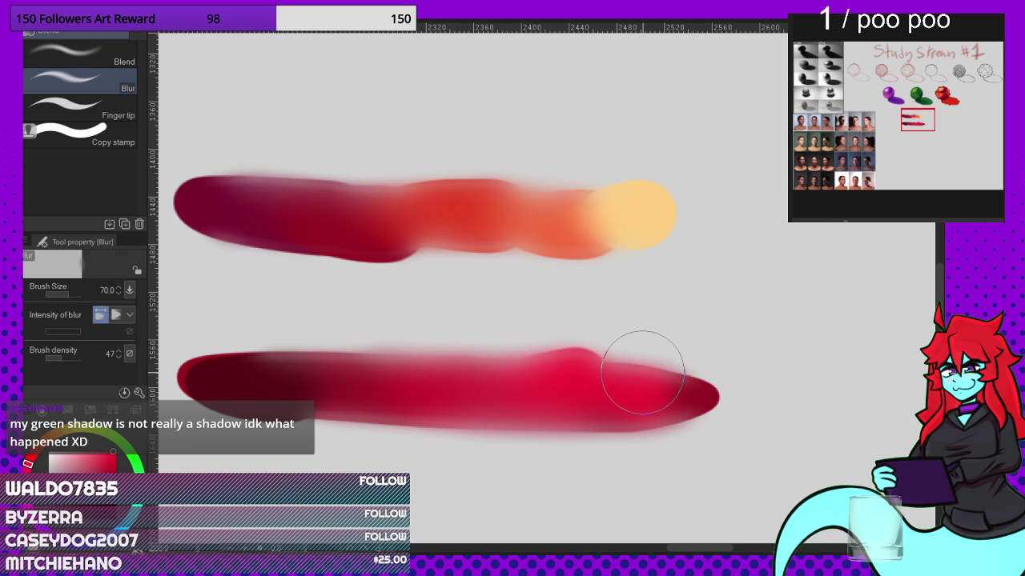
Step: Examine the red ball's shading and flat cast shadow against the green and purple balls and the two blended swatch strips
left_click(931, 107)
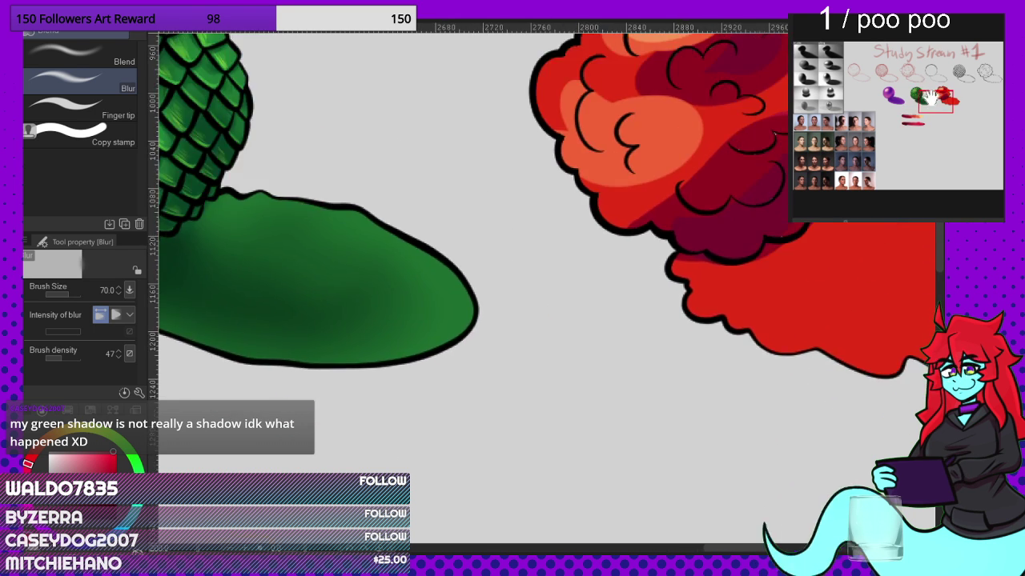
mouse_move(743, 255)
left_mouse_down()
mouse_move(713, 276)
mouse_move(680, 248)
left_mouse_up()
left_click_drag(777, 260, 835, 263)
left_click(697, 233, "alt")
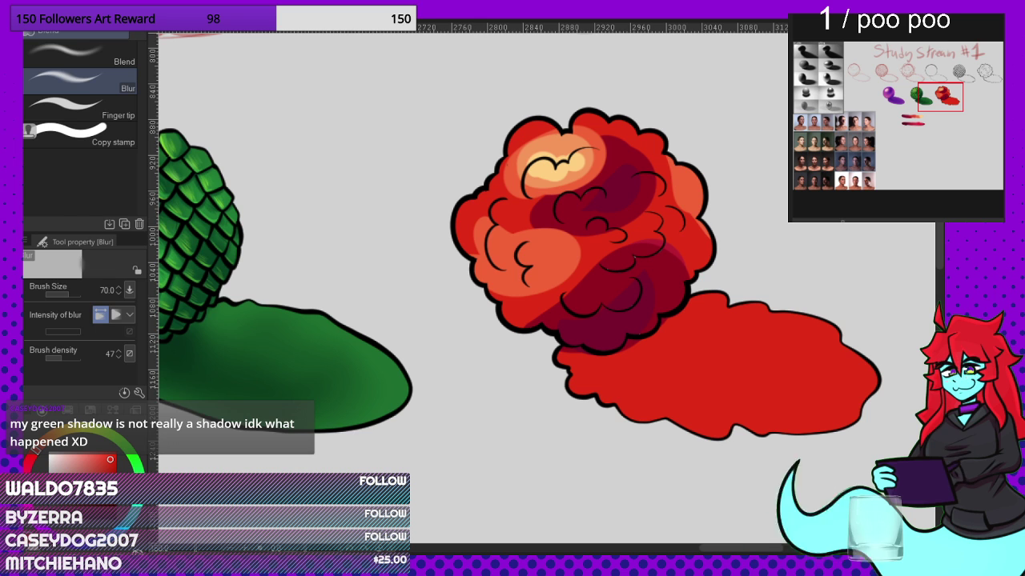
key("p")
scroll(628, 264, "up", 2)
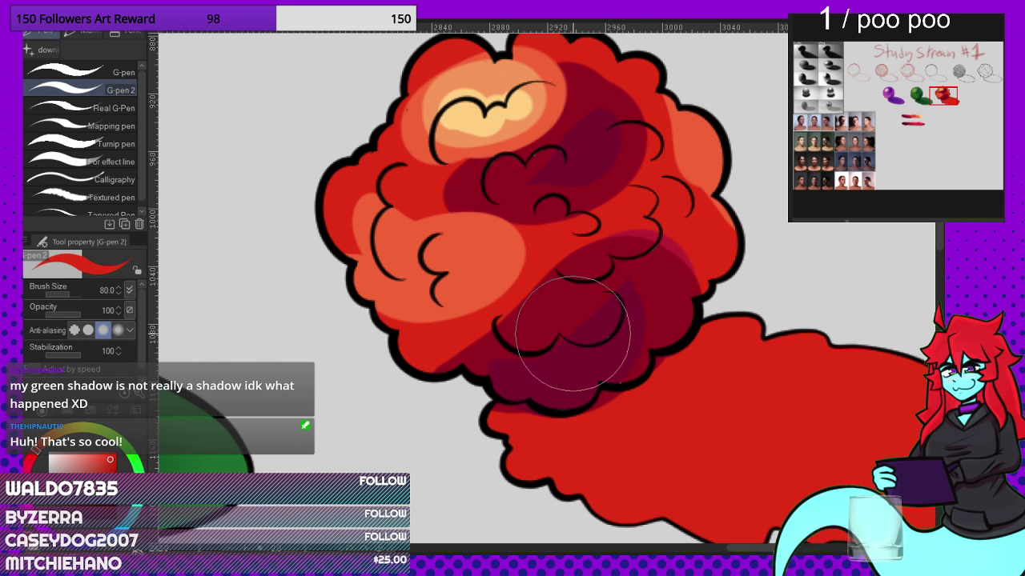
scroll(580, 305, "down", 2)
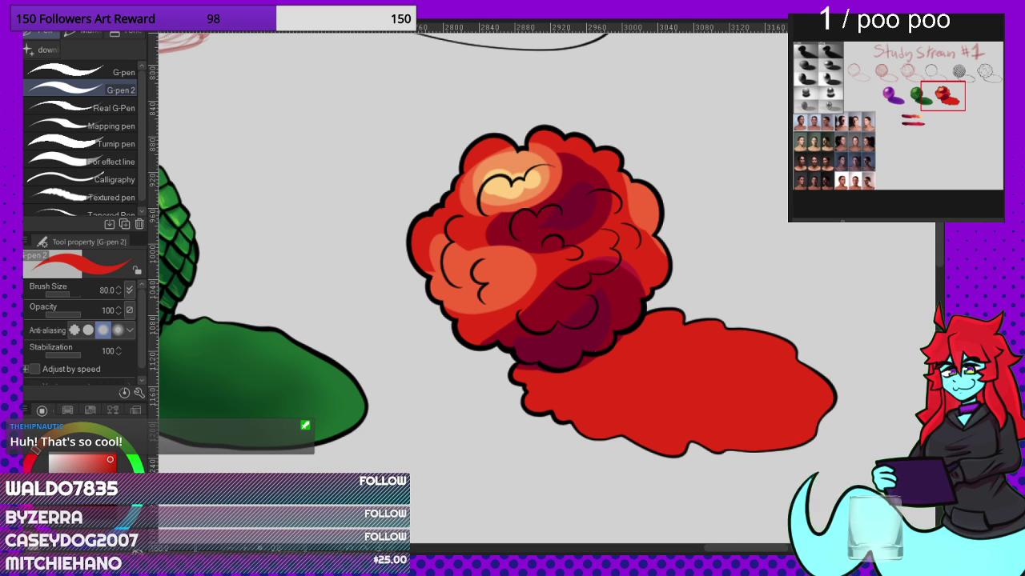
scroll(601, 238, "down", 5)
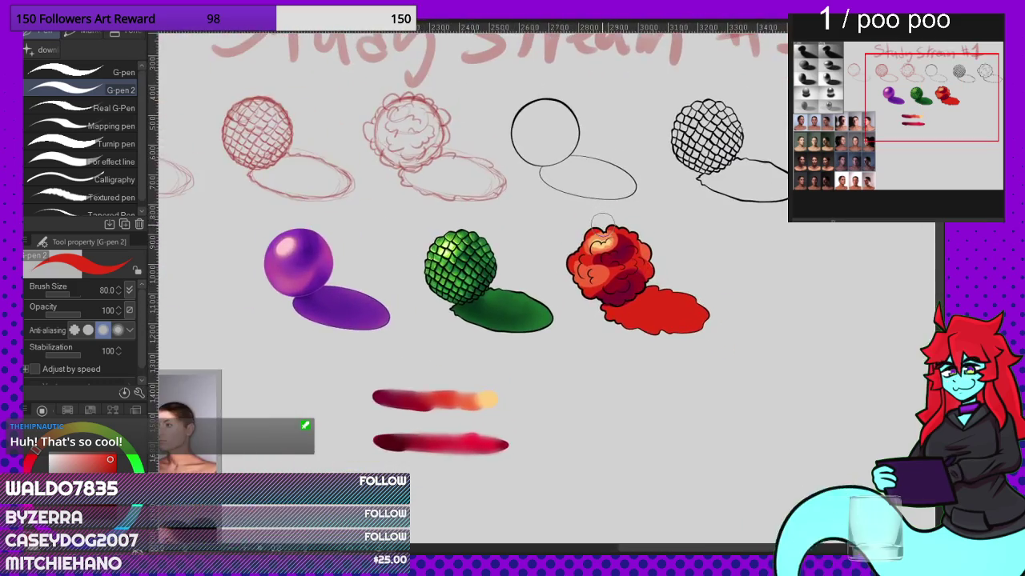
scroll(604, 222, "up", 5)
scroll(620, 251, "down", 3)
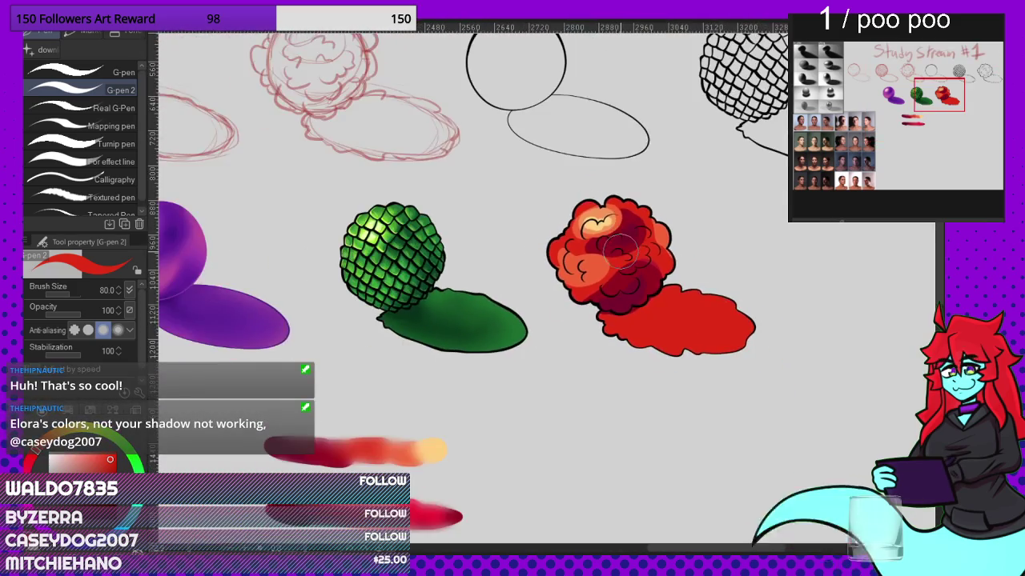
scroll(621, 250, "down", 5)
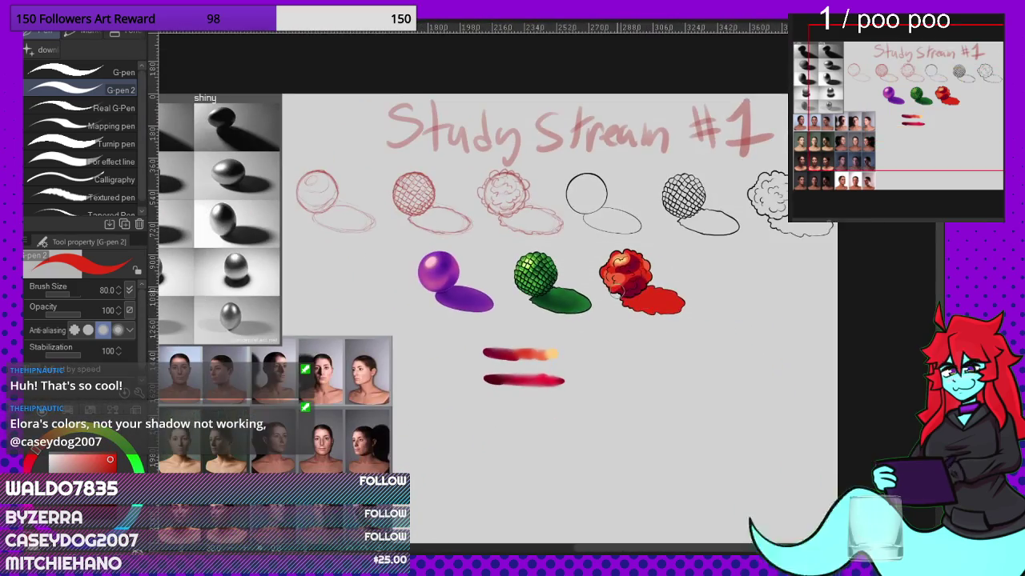
scroll(620, 292, "up", 5)
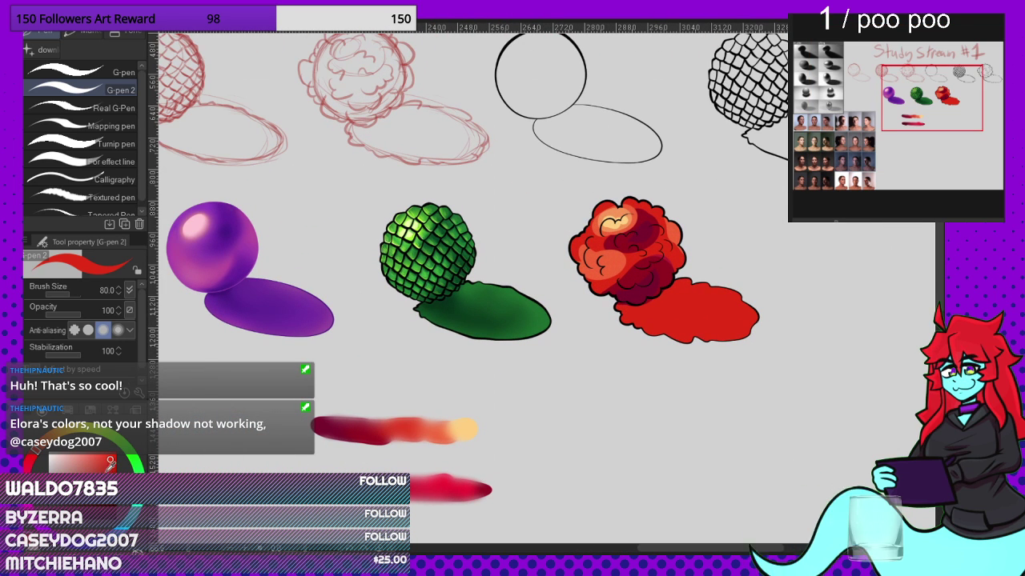
Step: Try purple and magenta hues as the drawing colour
left_click(110, 469)
mouse_move(133, 454)
left_mouse_down()
mouse_move(113, 440)
mouse_move(136, 466)
mouse_move(48, 530)
left_mouse_up()
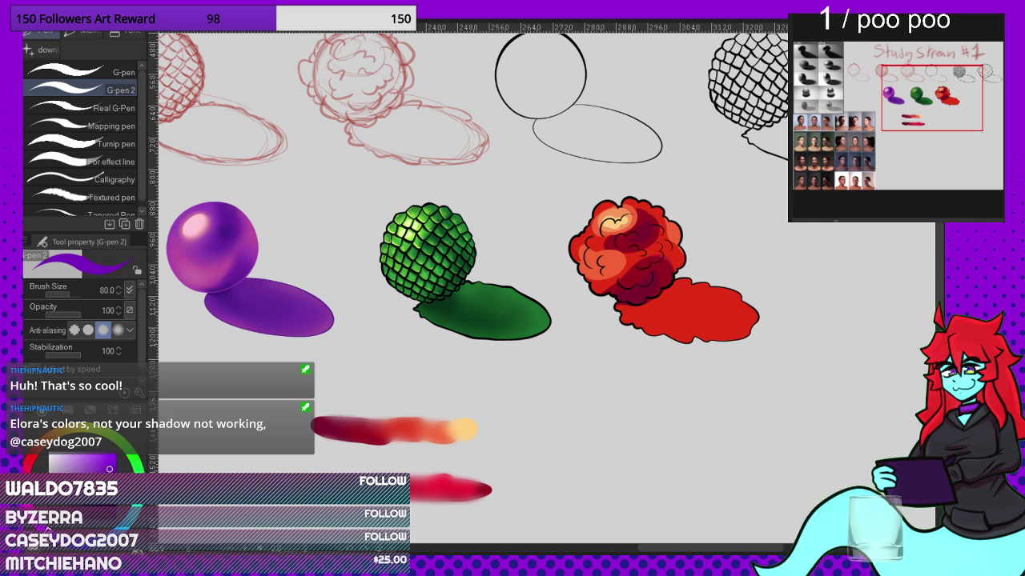
left_click_drag(29, 471, 34, 518)
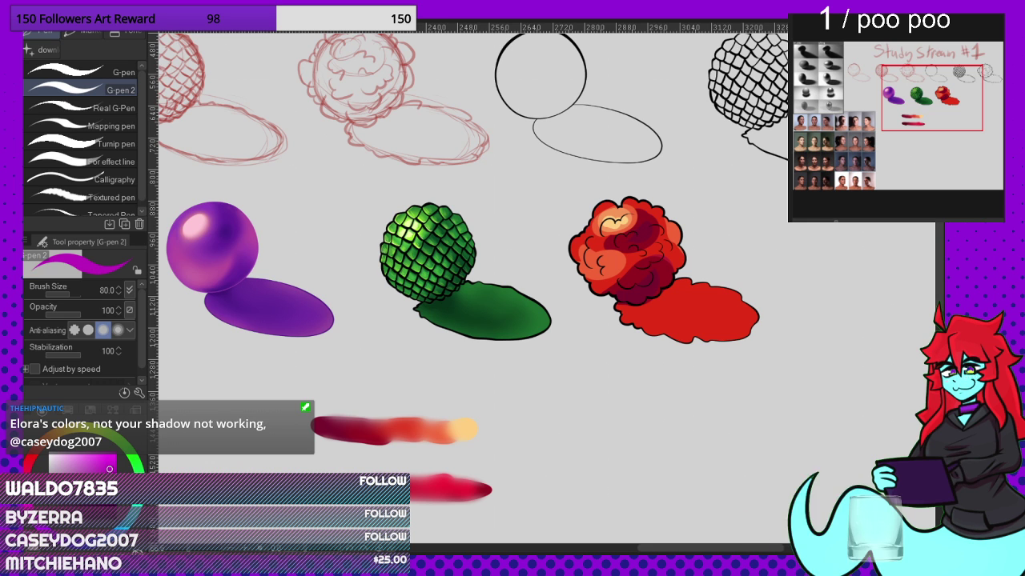
Step: Blend the red ball's hard-edged shadow, midtone and highlight patches into smooth gradients with the Blur tool at size 70
scroll(680, 261, "up", 5)
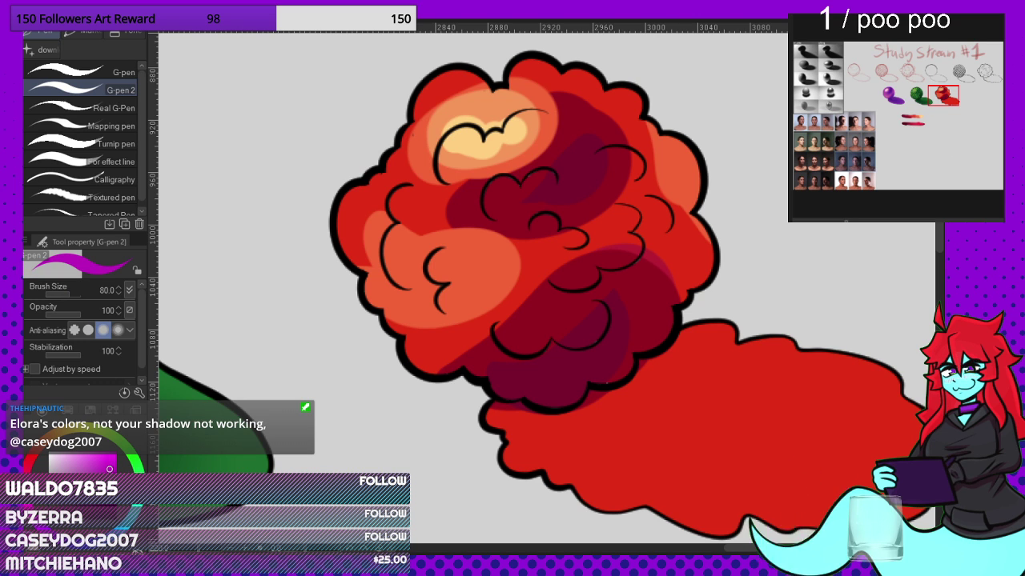
key("j")
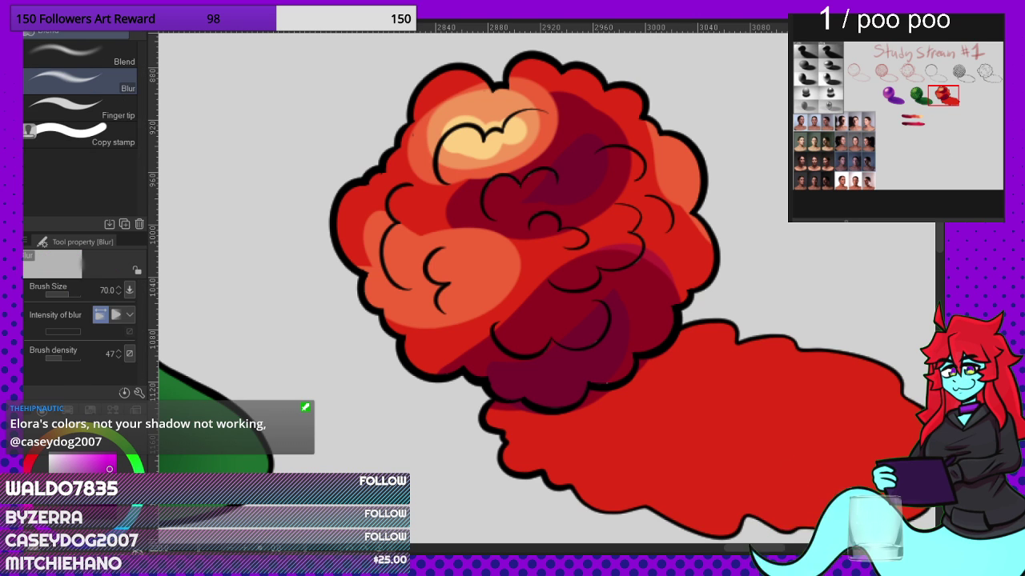
mouse_move(372, 210)
left_mouse_down()
mouse_move(402, 228)
mouse_move(445, 216)
left_mouse_up()
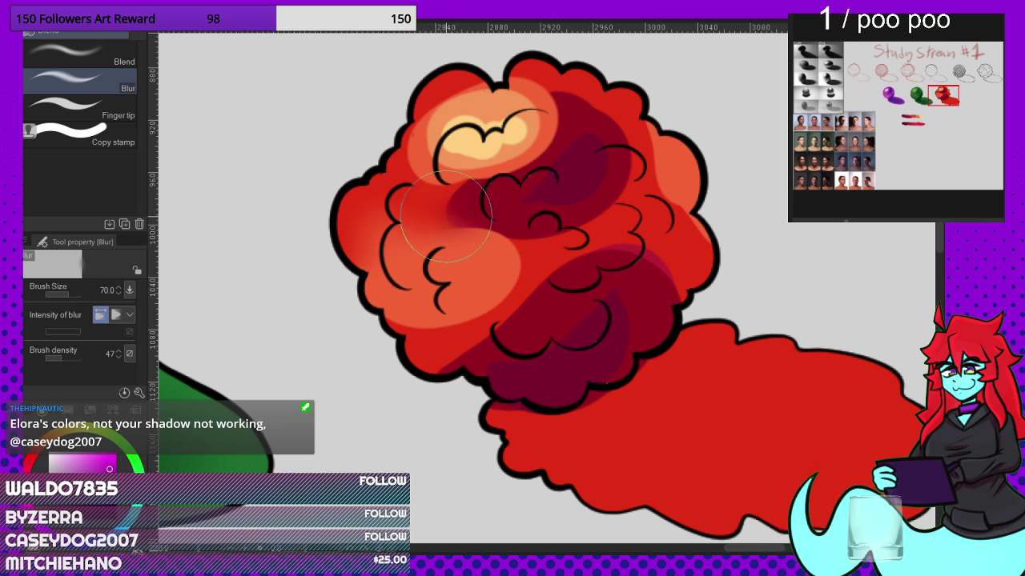
mouse_move(506, 256)
left_mouse_down()
mouse_move(521, 252)
mouse_move(404, 320)
left_mouse_up()
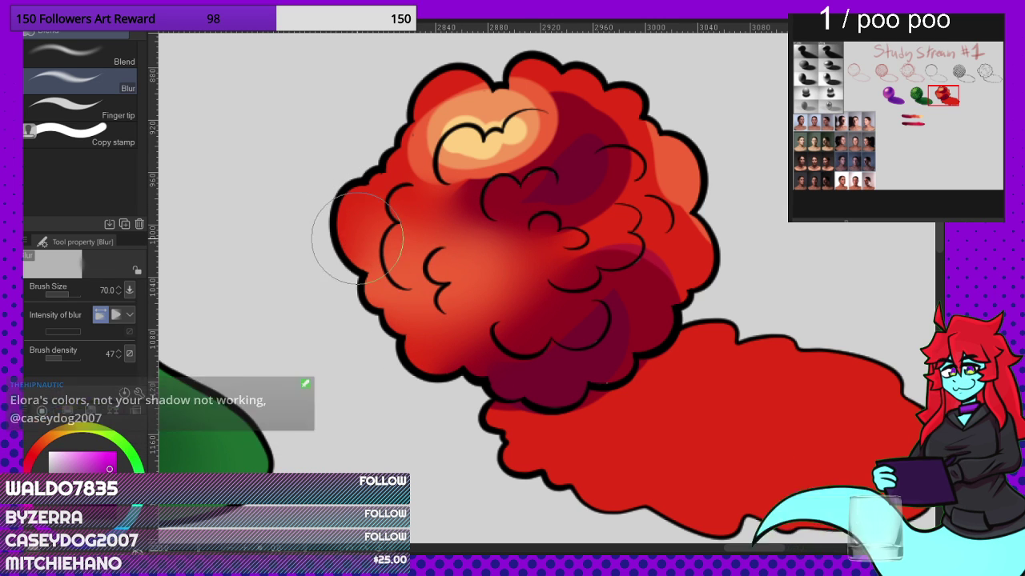
left_click_drag(581, 237, 602, 210)
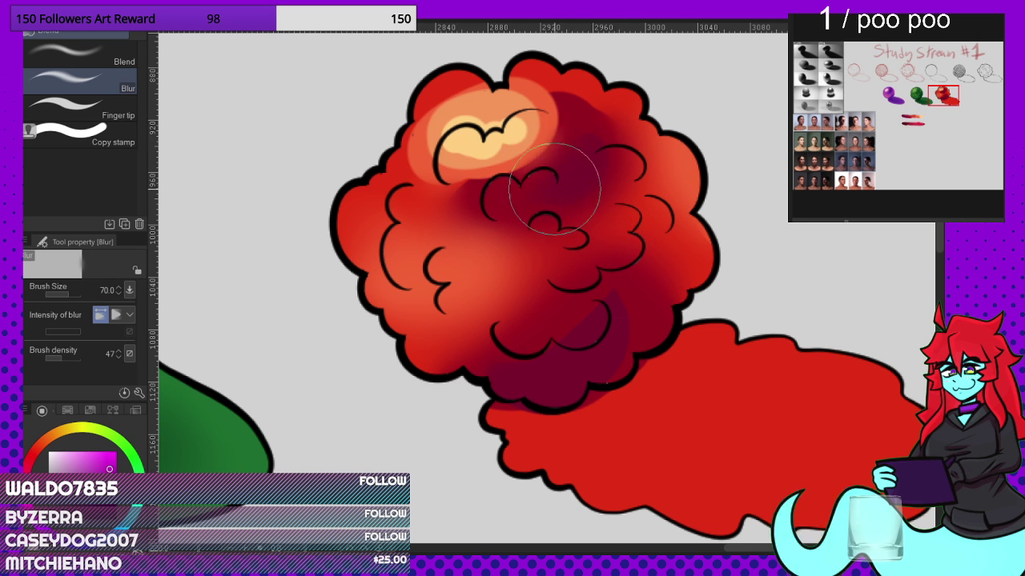
mouse_move(503, 192)
left_mouse_down()
mouse_move(542, 164)
mouse_move(553, 96)
left_mouse_up()
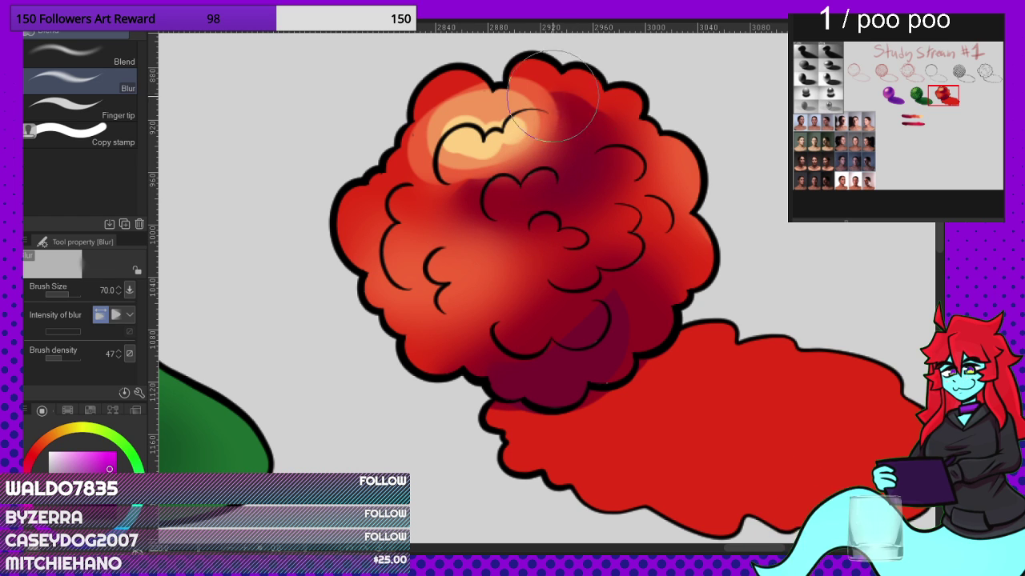
mouse_move(440, 180)
left_mouse_down()
mouse_move(409, 167)
mouse_move(420, 108)
left_mouse_up()
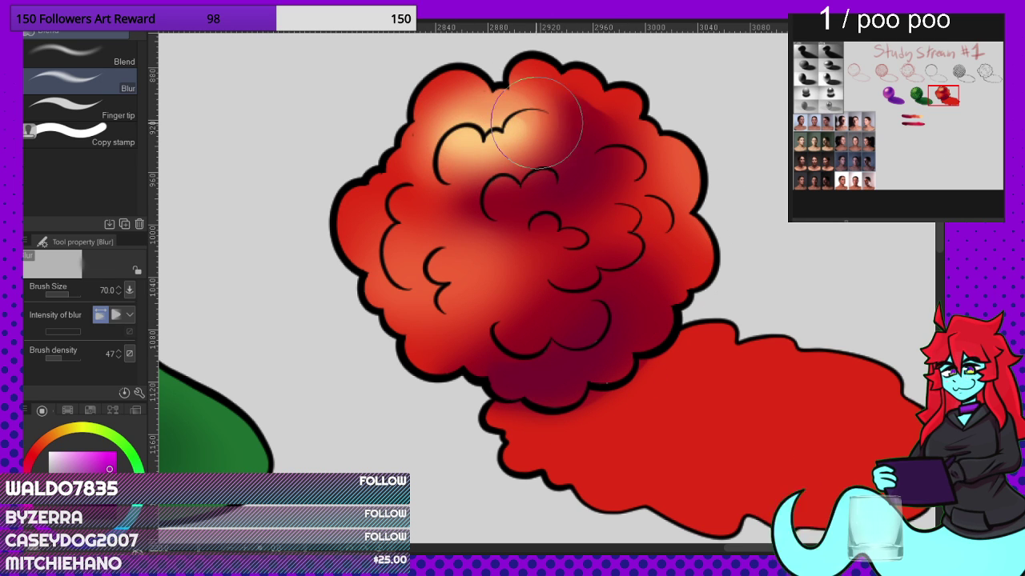
scroll(564, 312, "down", 9)
scroll(712, 308, "up", 11)
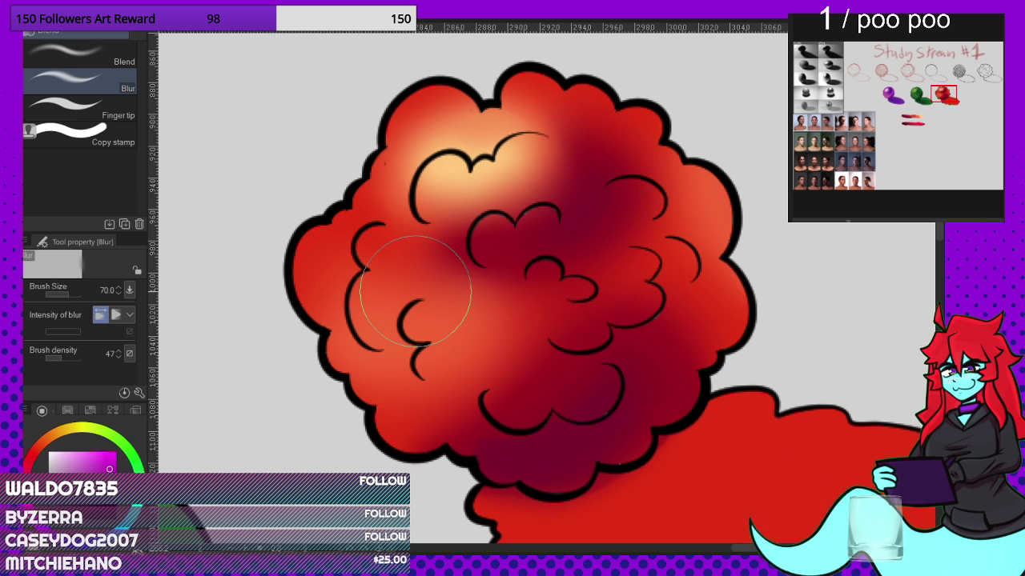
Step: Dab sampled orange-red and lighter orange highlights onto the red ball's left-hand lobes with the Hard airbrush at size 58.9
key("p")
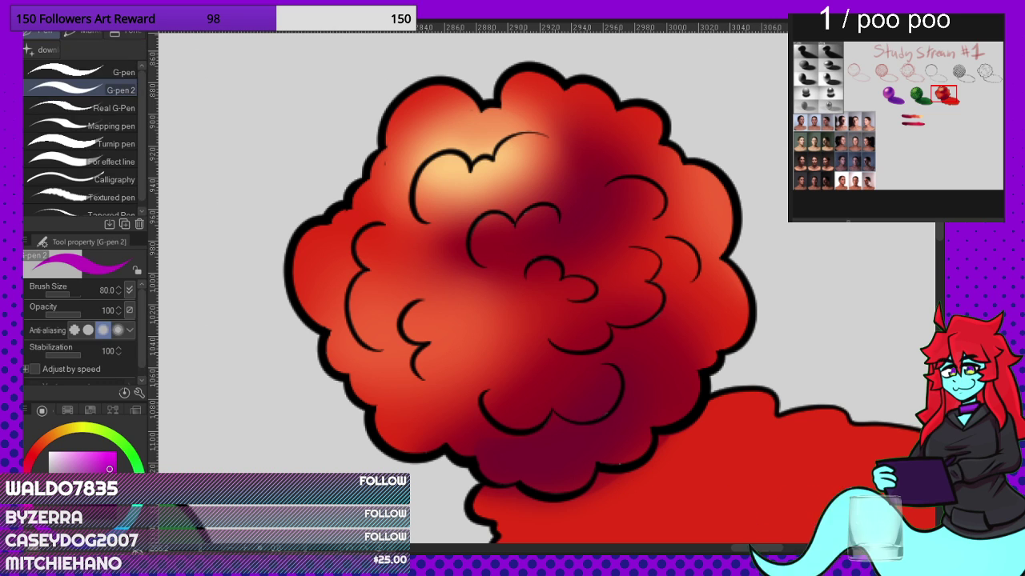
key("b")
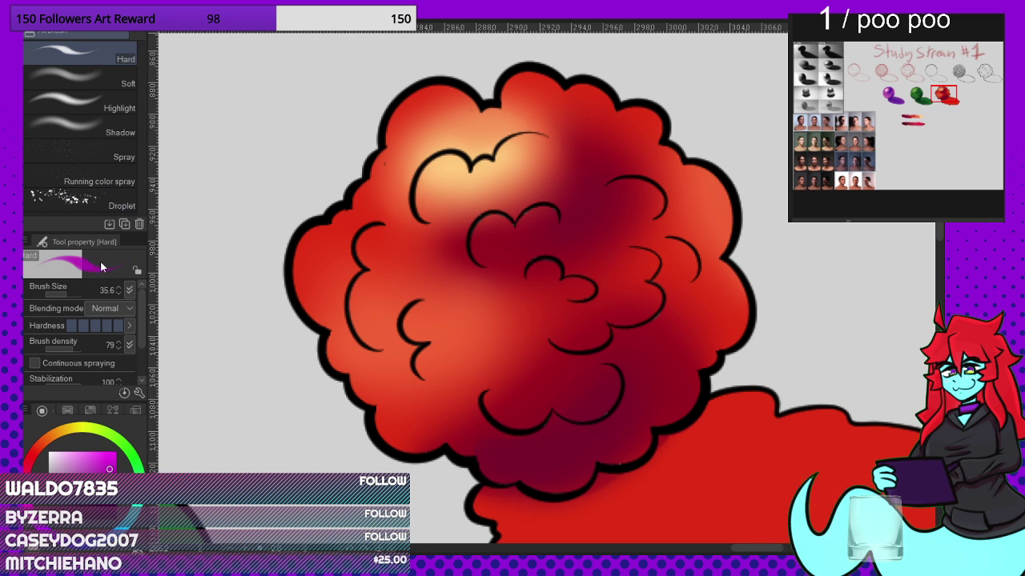
left_click_drag(70, 294, 65, 290)
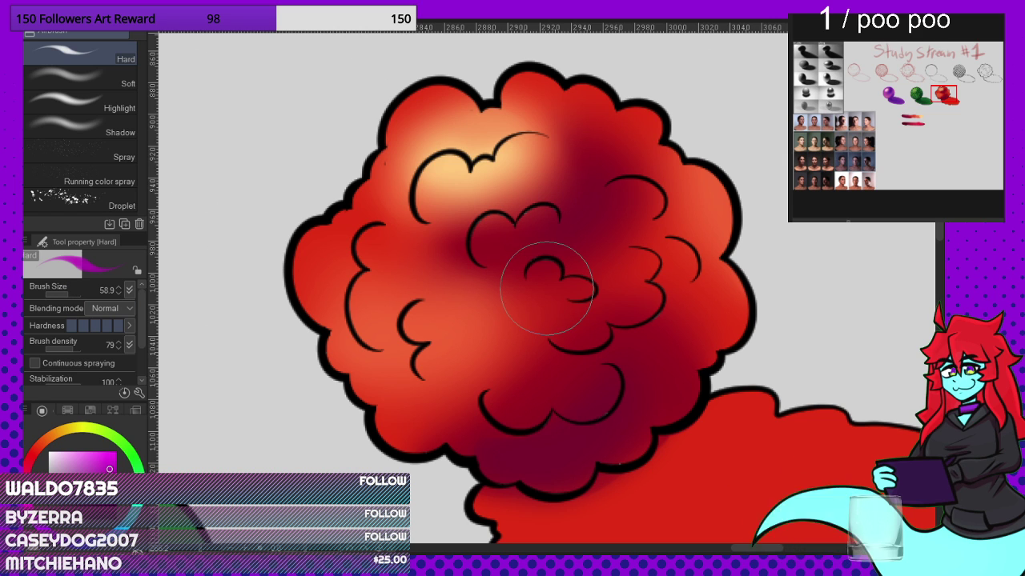
left_click(390, 293, "alt")
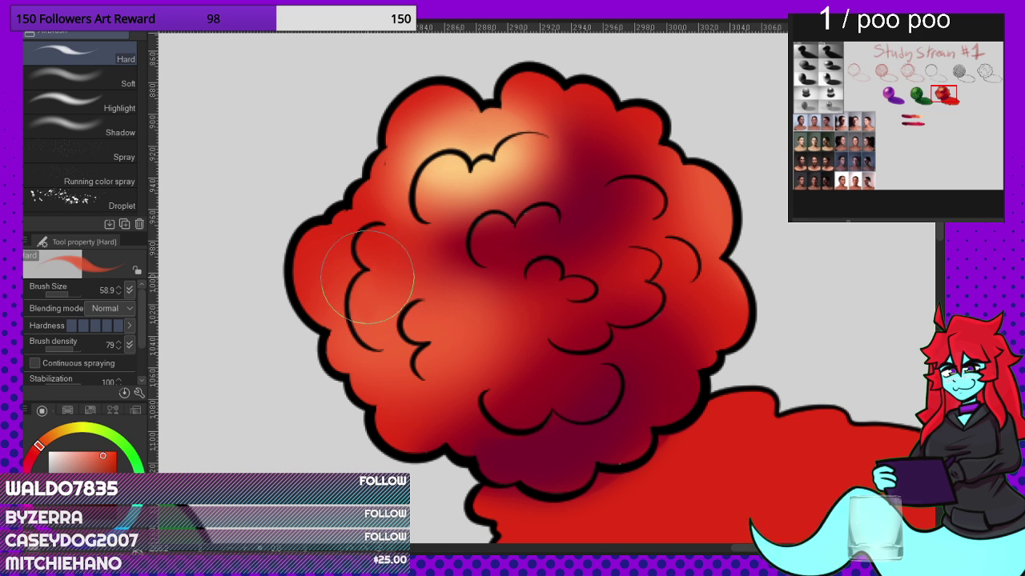
mouse_move(379, 236)
left_mouse_down()
mouse_move(396, 273)
mouse_move(401, 256)
mouse_move(425, 260)
left_mouse_up()
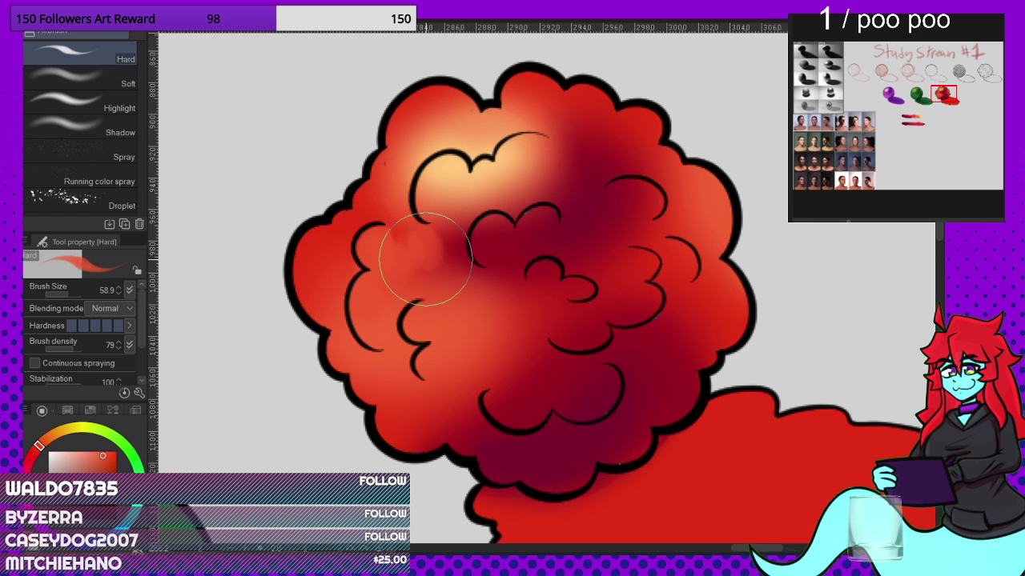
left_click(435, 202, "alt")
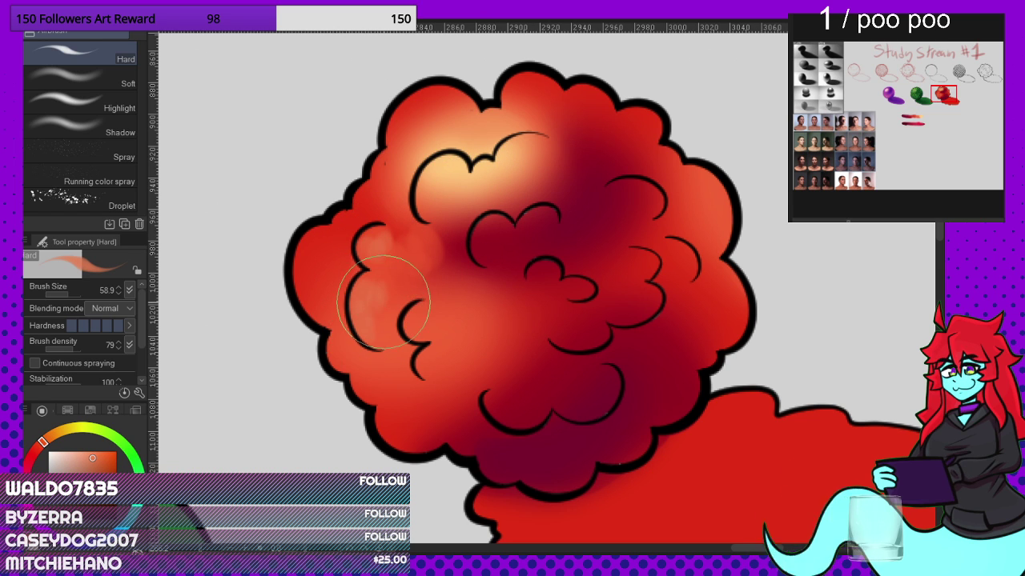
Step: Dab sampled reds onto the red ball's central, right-hand and lower lobes with the Hard airbrush at size 100 to suggest rounded bumps
left_click(459, 300, "alt")
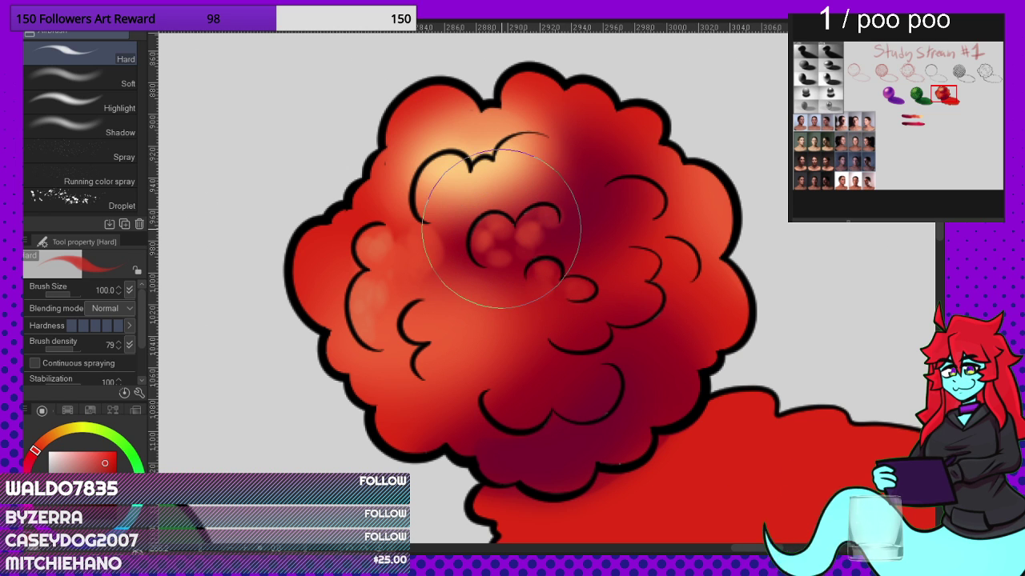
mouse_move(501, 233)
left_mouse_down()
mouse_move(486, 242)
mouse_move(496, 228)
left_mouse_up()
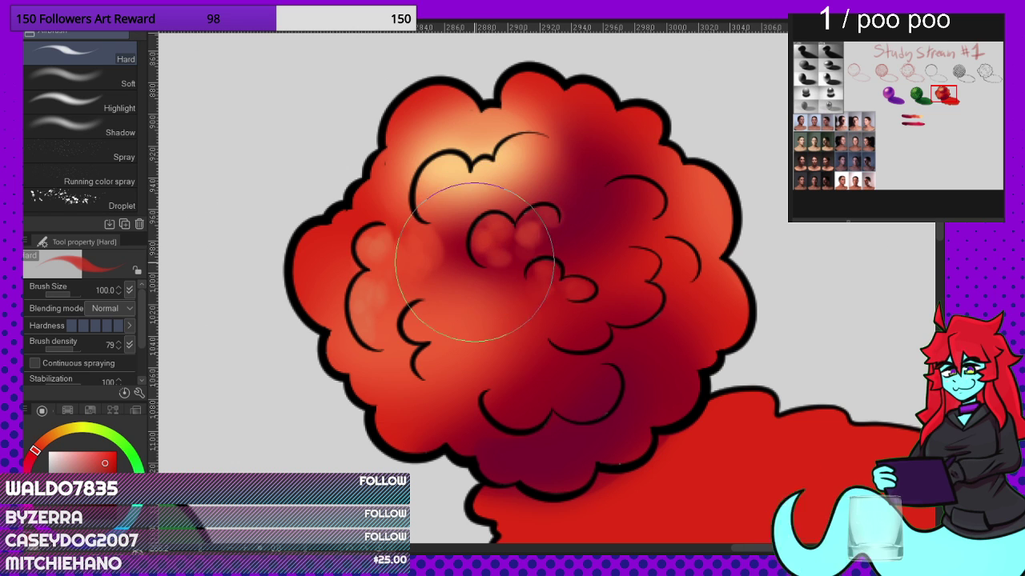
left_click(453, 308, "alt")
mouse_move(450, 308)
left_mouse_down()
mouse_move(505, 222)
mouse_move(514, 246)
mouse_move(534, 232)
mouse_move(559, 250)
mouse_move(620, 211)
mouse_move(621, 191)
mouse_move(631, 203)
mouse_move(601, 223)
mouse_move(636, 233)
mouse_move(631, 218)
mouse_move(544, 200)
mouse_move(504, 230)
mouse_move(449, 361)
mouse_move(443, 348)
mouse_move(439, 366)
mouse_move(460, 376)
mouse_move(428, 412)
mouse_move(461, 399)
mouse_move(475, 378)
mouse_move(494, 412)
mouse_move(507, 373)
mouse_move(499, 355)
mouse_move(506, 387)
mouse_move(527, 397)
mouse_move(529, 412)
mouse_move(551, 389)
mouse_move(587, 409)
mouse_move(594, 395)
mouse_move(542, 340)
mouse_move(510, 325)
mouse_move(506, 353)
mouse_move(525, 340)
mouse_move(495, 284)
mouse_move(557, 354)
mouse_move(528, 429)
mouse_move(461, 430)
mouse_move(515, 470)
mouse_move(561, 480)
mouse_move(509, 449)
mouse_move(562, 464)
mouse_move(657, 432)
mouse_move(631, 426)
mouse_move(656, 422)
mouse_move(715, 311)
left_mouse_up()
left_click(508, 373, "alt")
left_click(462, 430, "alt")
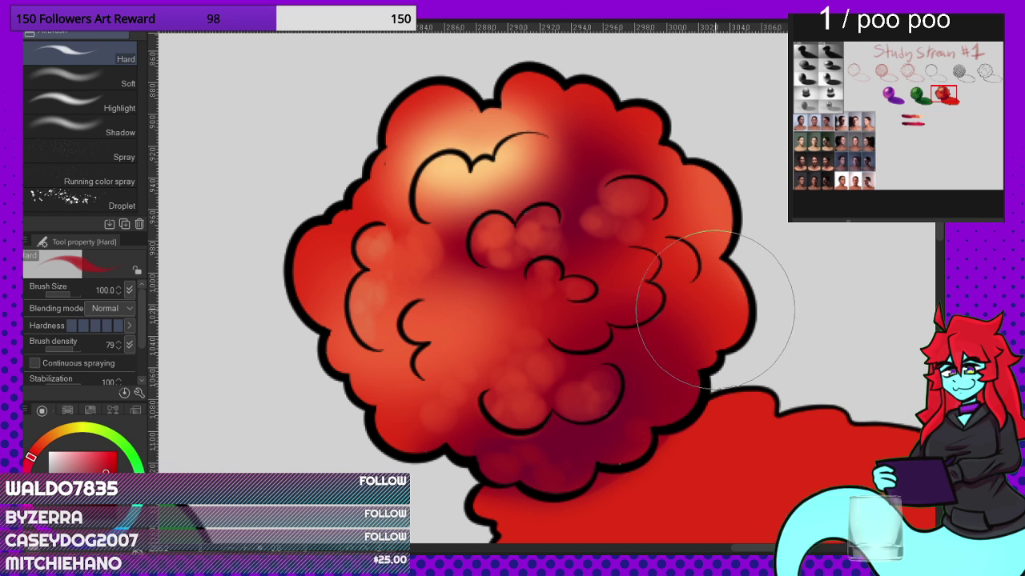
Step: Dab sampled reds onto the red ball's right-of-centre lobes and lower-left edge with the Hard airbrush
left_click(649, 283, "alt")
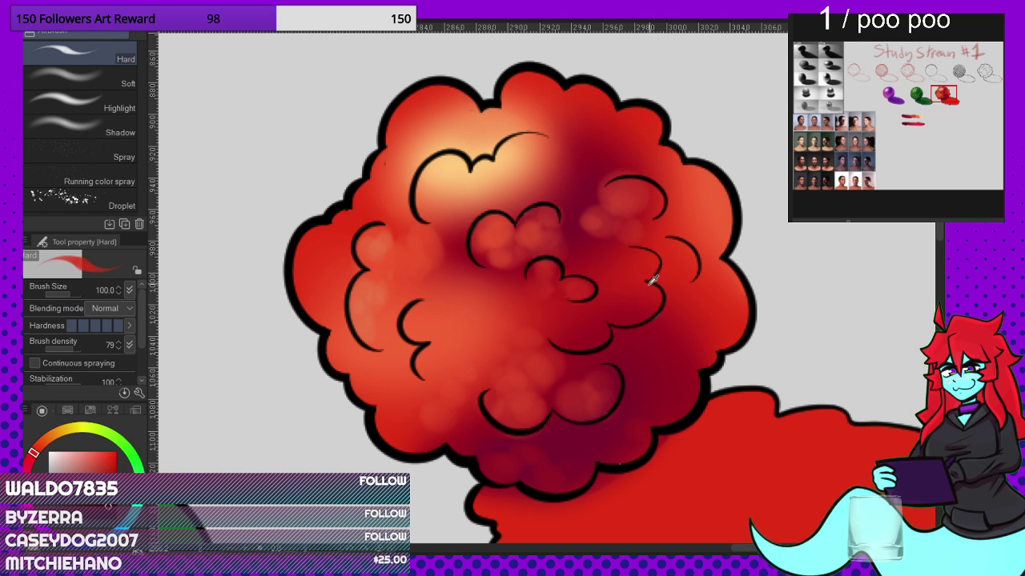
left_click(521, 288, "alt")
mouse_move(536, 356)
left_mouse_down()
mouse_move(571, 340)
mouse_move(560, 329)
mouse_move(615, 315)
mouse_move(606, 285)
mouse_move(640, 233)
mouse_move(610, 255)
left_mouse_up()
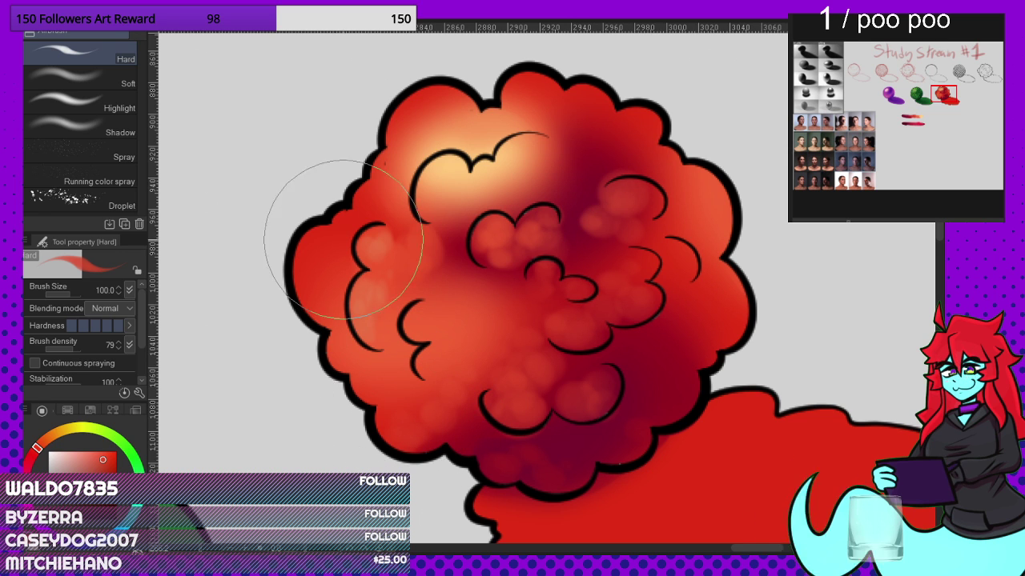
left_click(449, 219, "alt")
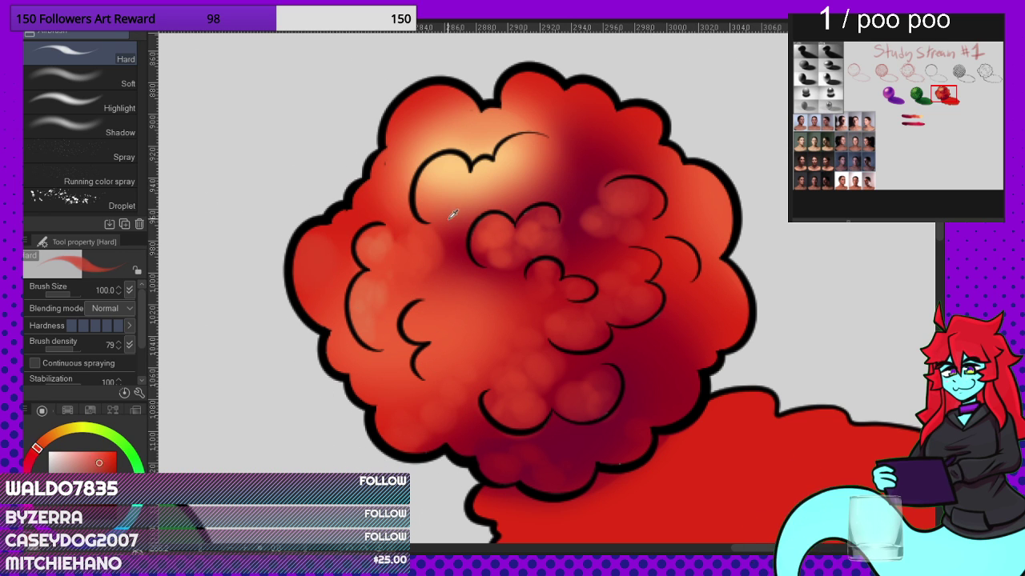
left_click_drag(457, 437, 473, 437)
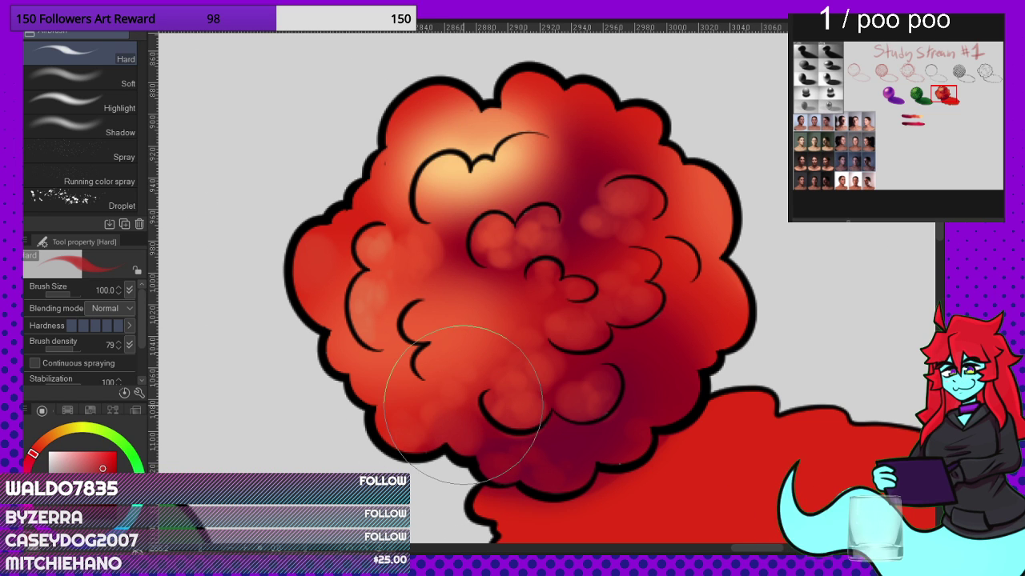
Step: Airbrush sampled dark and mid reds around the ball's lower shadow and across its centre to break up the smooth gradient
left_click(597, 414, "alt")
mouse_move(557, 435)
left_mouse_down()
mouse_move(497, 439)
mouse_move(596, 449)
mouse_move(635, 417)
mouse_move(647, 375)
left_mouse_up()
mouse_move(621, 339)
left_mouse_down()
mouse_move(654, 344)
mouse_move(682, 316)
mouse_move(679, 302)
mouse_move(664, 363)
mouse_move(489, 361)
left_mouse_up()
left_click(501, 280, "alt")
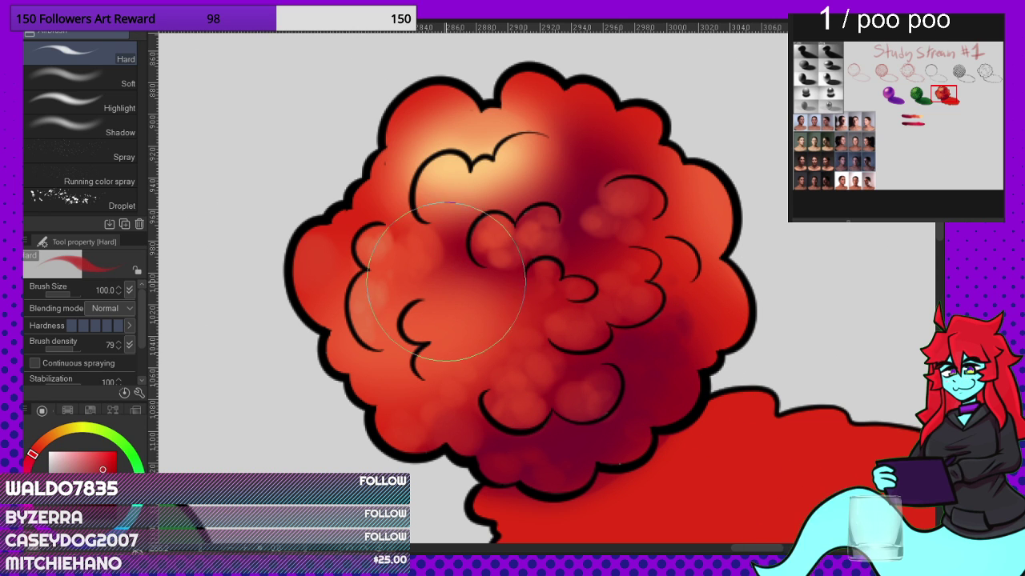
mouse_move(446, 281)
left_mouse_down()
mouse_move(486, 300)
mouse_move(489, 286)
mouse_move(507, 286)
mouse_move(500, 317)
mouse_move(510, 322)
mouse_move(542, 304)
mouse_move(478, 328)
mouse_move(478, 406)
mouse_move(495, 321)
mouse_move(489, 277)
mouse_move(550, 305)
mouse_move(467, 321)
mouse_move(470, 349)
mouse_move(489, 352)
mouse_move(454, 387)
mouse_move(431, 391)
mouse_move(506, 294)
mouse_move(405, 246)
mouse_move(452, 325)
mouse_move(455, 353)
mouse_move(414, 392)
mouse_move(467, 317)
mouse_move(463, 294)
mouse_move(466, 340)
mouse_move(449, 368)
mouse_move(483, 348)
mouse_move(522, 281)
left_mouse_up()
left_click(405, 246, "alt")
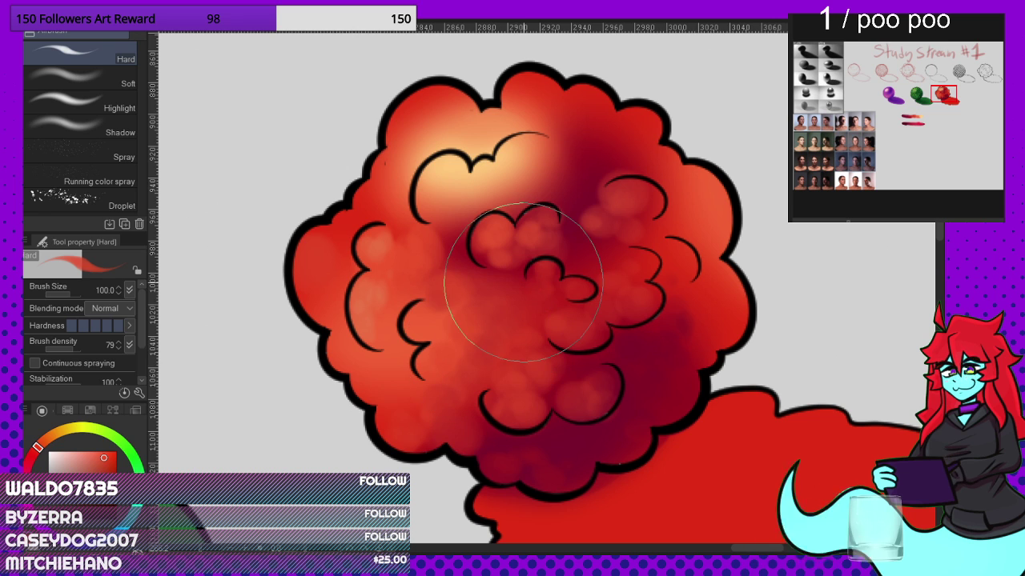
Step: Mottle the transition between the dark shadow and the ball's central, lower and right-hand lobes with sampled reds
left_click(649, 358, "alt")
mouse_move(591, 361)
left_mouse_down()
mouse_move(566, 365)
mouse_move(543, 389)
mouse_move(545, 401)
mouse_move(596, 402)
mouse_move(597, 376)
mouse_move(539, 398)
left_mouse_up()
left_click(512, 340, "alt")
mouse_move(516, 364)
left_mouse_down()
mouse_move(548, 401)
mouse_move(480, 366)
mouse_move(537, 377)
mouse_move(534, 360)
mouse_move(498, 366)
left_mouse_up()
left_click(660, 359, "alt")
mouse_move(644, 342)
left_mouse_down()
mouse_move(673, 282)
mouse_move(698, 345)
mouse_move(696, 305)
mouse_move(567, 301)
mouse_move(654, 322)
mouse_move(699, 297)
mouse_move(671, 290)
mouse_move(705, 352)
mouse_move(694, 291)
mouse_move(653, 270)
mouse_move(698, 278)
mouse_move(718, 310)
mouse_move(682, 372)
mouse_move(671, 419)
mouse_move(712, 247)
mouse_move(691, 283)
mouse_move(686, 227)
left_mouse_up()
left_click(499, 309, "alt")
left_click(572, 247, "alt")
mouse_move(712, 282)
left_mouse_down()
mouse_move(664, 269)
mouse_move(653, 287)
mouse_move(658, 245)
mouse_move(669, 292)
mouse_move(675, 271)
mouse_move(705, 298)
mouse_move(714, 294)
mouse_move(716, 336)
mouse_move(701, 269)
mouse_move(713, 384)
mouse_move(598, 418)
mouse_move(477, 388)
mouse_move(474, 445)
mouse_move(488, 433)
mouse_move(472, 406)
left_mouse_up()
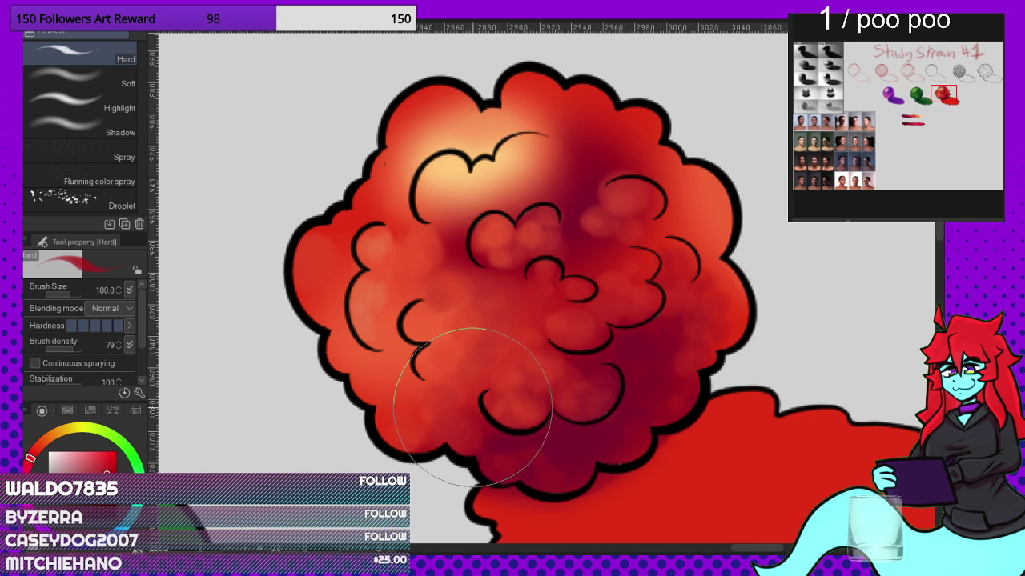
Step: Dab sampled orange-reds over the ball's lower-left and central area, working up to the lobes below the main highlight
left_click(407, 393, "alt")
mouse_move(384, 376)
left_mouse_down()
mouse_move(487, 393)
mouse_move(490, 345)
mouse_move(515, 356)
mouse_move(453, 317)
mouse_move(448, 380)
left_mouse_up()
mouse_move(433, 346)
left_mouse_down()
mouse_move(445, 320)
mouse_move(410, 317)
mouse_move(428, 368)
mouse_move(458, 278)
mouse_move(486, 328)
left_mouse_up()
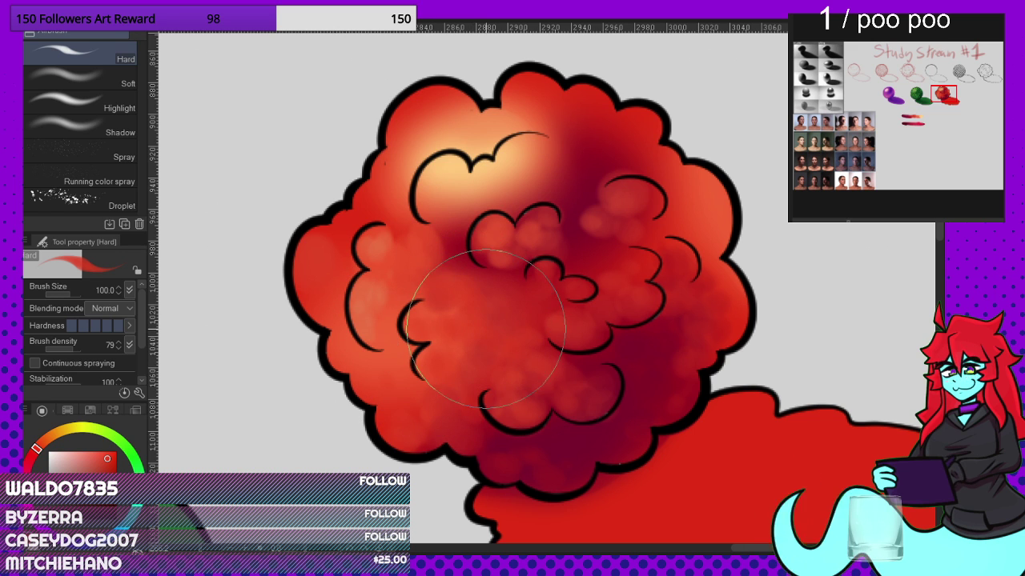
mouse_move(481, 282)
left_mouse_down()
mouse_move(431, 274)
mouse_move(436, 237)
mouse_move(448, 265)
mouse_move(451, 248)
mouse_move(473, 275)
mouse_move(494, 270)
mouse_move(482, 290)
mouse_move(522, 284)
mouse_move(484, 316)
mouse_move(520, 296)
mouse_move(540, 305)
mouse_move(481, 259)
mouse_move(472, 293)
mouse_move(439, 270)
mouse_move(429, 230)
mouse_move(452, 295)
mouse_move(420, 275)
mouse_move(416, 283)
mouse_move(415, 242)
mouse_move(439, 304)
mouse_move(458, 268)
mouse_move(482, 293)
mouse_move(493, 283)
mouse_move(499, 316)
mouse_move(557, 244)
mouse_move(622, 272)
mouse_move(593, 259)
mouse_move(596, 230)
mouse_move(575, 243)
mouse_move(573, 217)
mouse_move(562, 243)
mouse_move(549, 241)
mouse_move(579, 262)
mouse_move(595, 221)
left_mouse_up()
left_click(453, 253, "alt")
left_click(454, 320, "alt")
Step: Soften the upper-right lobe into the surrounding dark band using sampled crimson and red tones
left_click(594, 232, "alt")
left_click(570, 218, "alt")
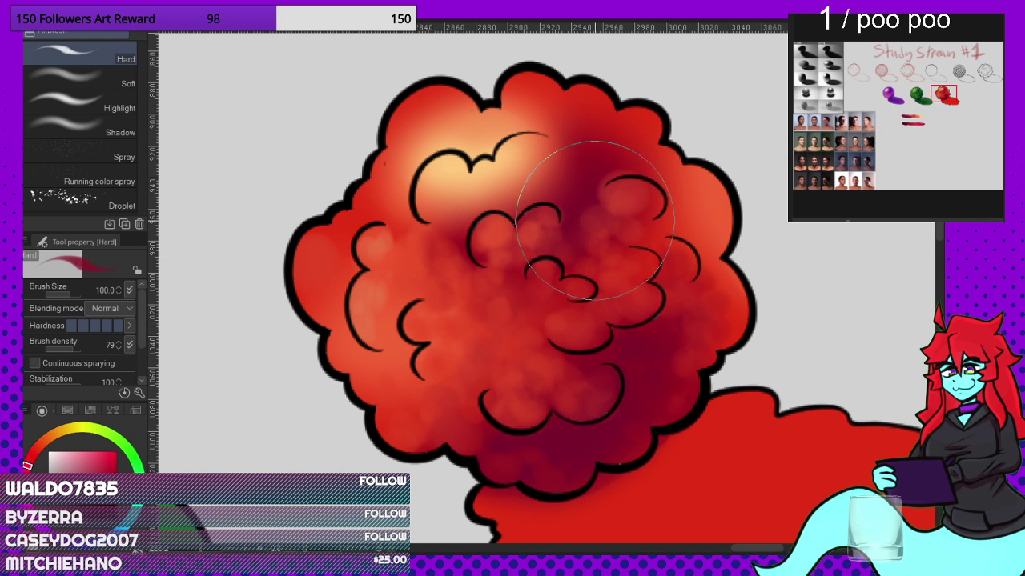
left_click(529, 179, "alt")
left_click(551, 178, "alt")
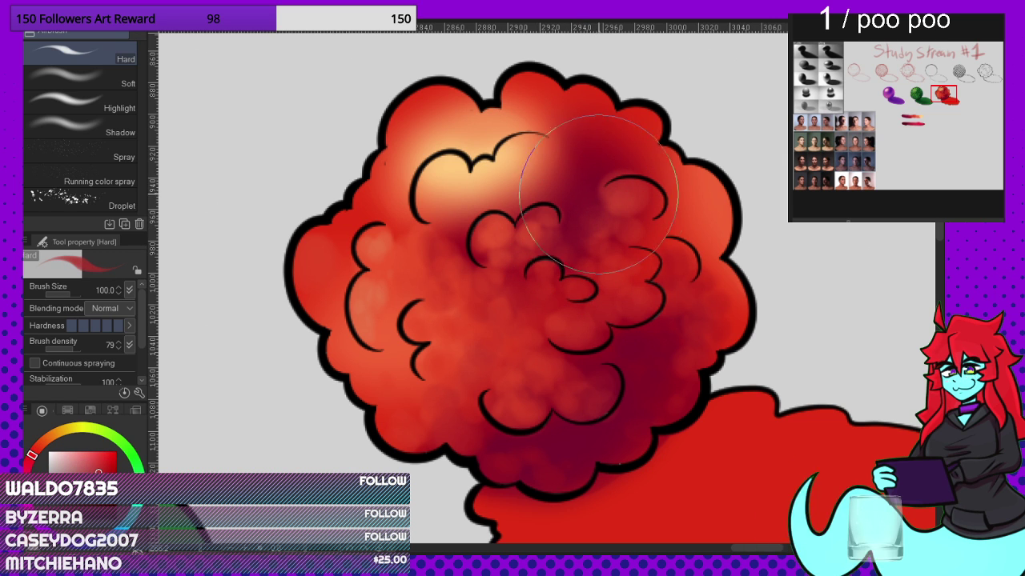
mouse_move(616, 210)
left_mouse_down()
mouse_move(527, 241)
mouse_move(549, 251)
mouse_move(527, 230)
mouse_move(513, 251)
mouse_move(495, 239)
mouse_move(487, 273)
mouse_move(503, 232)
mouse_move(480, 243)
mouse_move(532, 242)
mouse_move(494, 292)
mouse_move(542, 274)
mouse_move(552, 285)
mouse_move(609, 200)
mouse_move(600, 206)
mouse_move(637, 205)
left_mouse_up()
Step: Dab sampled orange and muted reds between the ball's bright highlight and the dark band beside it
left_click(524, 168, "alt")
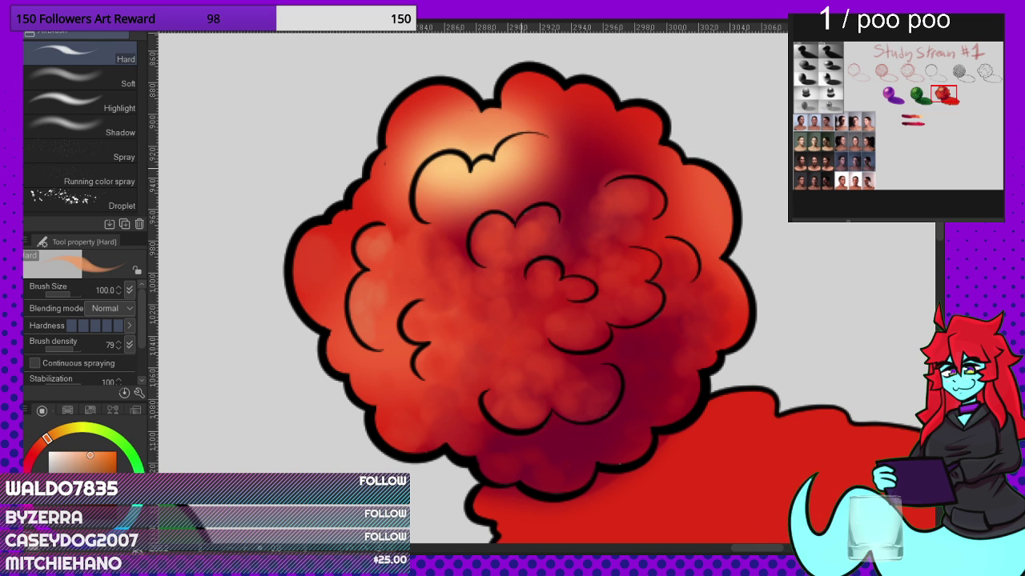
left_click_drag(552, 164, 558, 176)
left_click(568, 173)
left_click(560, 134)
left_click(578, 151)
left_click(571, 173)
left_click(568, 173, "alt")
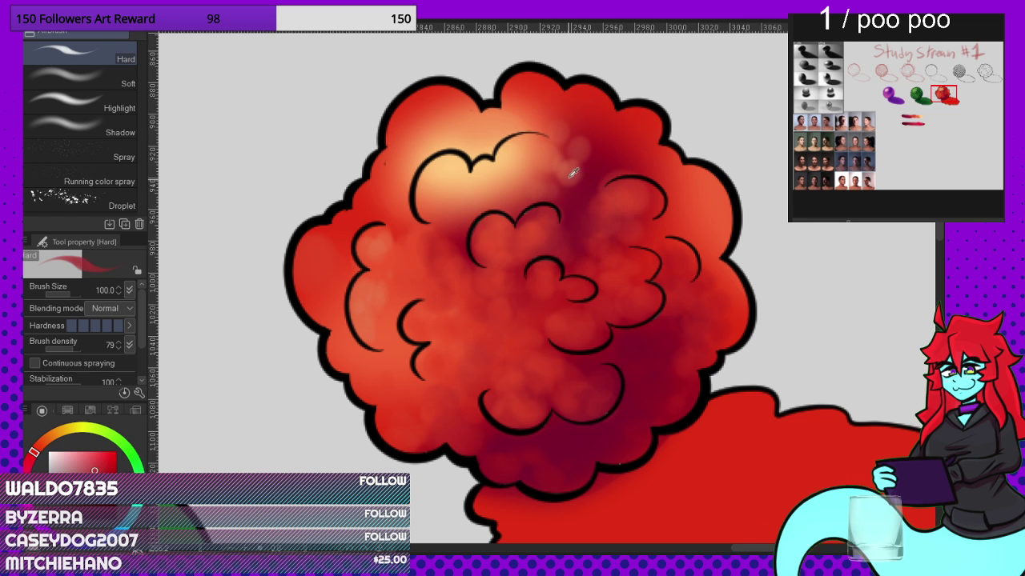
left_click(582, 119, "alt")
mouse_move(582, 120)
left_mouse_down()
mouse_move(563, 156)
mouse_move(574, 144)
mouse_move(589, 168)
mouse_move(578, 191)
left_mouse_up()
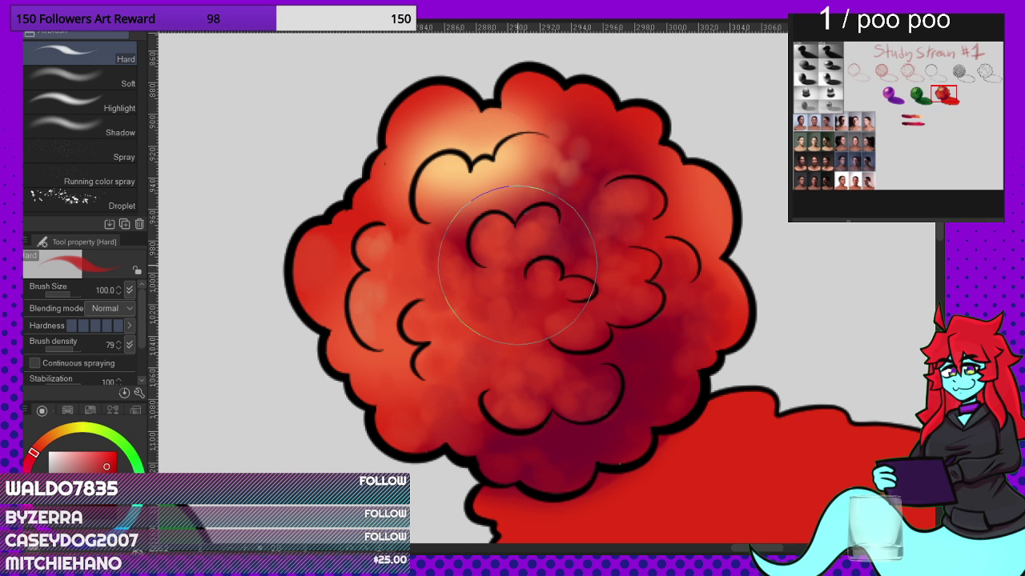
Step: Airbrush sampled reds and oranges onto the ball's left-hand lobes and upper-left edge to round them
left_click(391, 219, "alt")
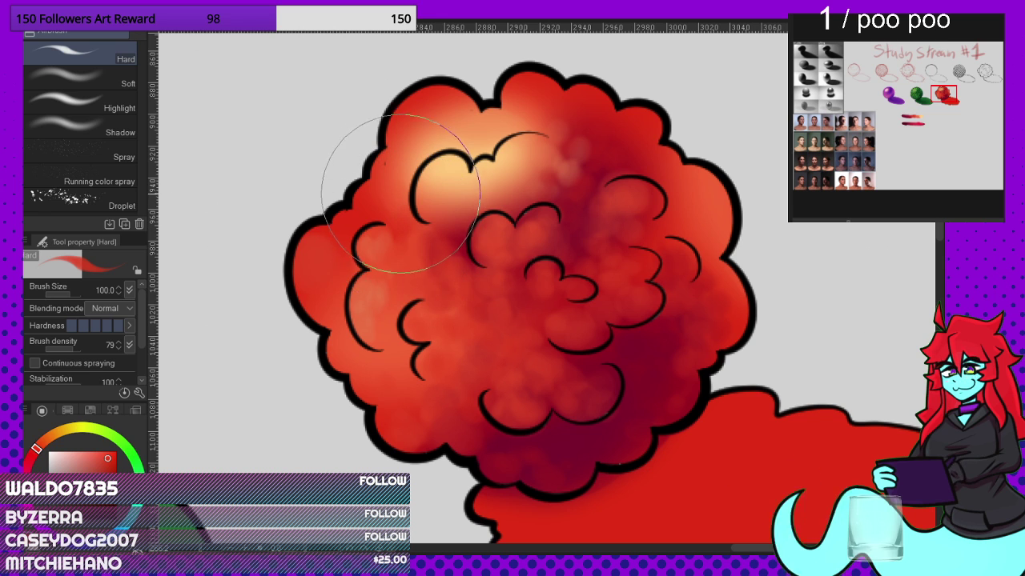
left_click(431, 189, "alt")
left_click(431, 210, "alt")
mouse_move(385, 236)
left_mouse_down()
mouse_move(371, 310)
mouse_move(365, 268)
left_mouse_up()
mouse_move(333, 328)
left_mouse_down()
mouse_move(326, 286)
mouse_move(328, 323)
mouse_move(342, 250)
mouse_move(325, 265)
mouse_move(312, 303)
mouse_move(429, 143)
mouse_move(322, 249)
mouse_move(316, 306)
mouse_move(302, 295)
mouse_move(311, 260)
mouse_move(297, 271)
mouse_move(316, 328)
mouse_move(308, 274)
mouse_move(324, 237)
mouse_move(358, 223)
left_mouse_up()
left_click(428, 142, "alt")
left_click(322, 250, "alt")
left_click(384, 175, "alt")
mouse_move(376, 152)
left_mouse_down()
mouse_move(393, 92)
mouse_move(445, 103)
left_mouse_up()
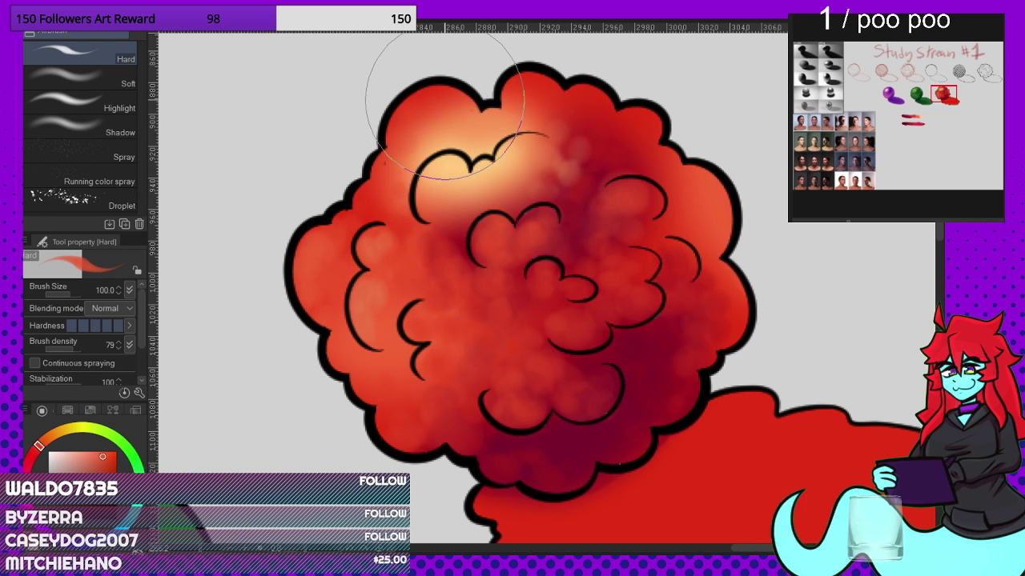
Step: Cover the ball's pale yellow highlight with orange-red and rebuild a softer orange highlight inside the upper cloud-shaped arcs
left_click(570, 122, "alt")
mouse_move(480, 144)
left_mouse_down()
mouse_move(521, 125)
mouse_move(401, 178)
mouse_move(512, 126)
mouse_move(403, 206)
mouse_move(542, 128)
mouse_move(395, 176)
mouse_move(507, 114)
left_mouse_up()
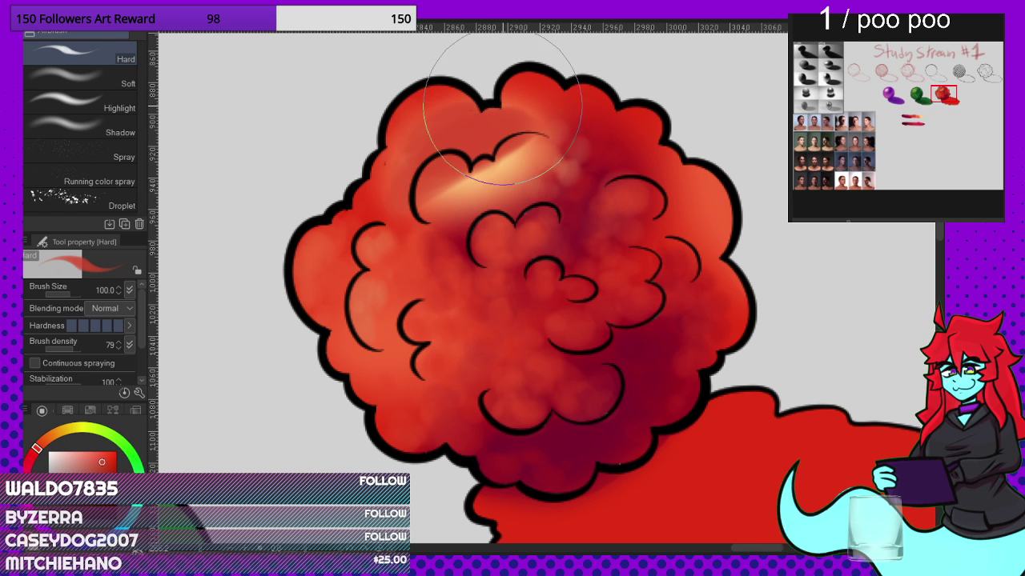
left_click(478, 190, "alt")
left_click_drag(479, 187, 456, 173)
mouse_move(431, 216)
left_mouse_down()
mouse_move(459, 164)
mouse_move(476, 178)
mouse_move(532, 143)
mouse_move(532, 164)
mouse_move(486, 203)
mouse_move(440, 221)
mouse_move(449, 192)
mouse_move(412, 200)
mouse_move(446, 196)
mouse_move(433, 212)
mouse_move(448, 197)
mouse_move(461, 205)
mouse_move(441, 177)
mouse_move(438, 219)
mouse_move(474, 194)
mouse_move(490, 199)
mouse_move(488, 181)
mouse_move(548, 160)
mouse_move(462, 232)
left_mouse_up()
left_click(456, 223, "alt")
left_click(424, 120, "alt")
left_click(438, 170, "alt")
mouse_move(430, 180)
left_mouse_down()
mouse_move(465, 183)
mouse_move(499, 163)
mouse_move(509, 180)
mouse_move(514, 146)
mouse_move(462, 199)
mouse_move(446, 200)
mouse_move(491, 186)
mouse_move(475, 242)
mouse_move(486, 246)
mouse_move(496, 229)
mouse_move(506, 235)
mouse_move(535, 214)
mouse_move(382, 251)
mouse_move(384, 231)
mouse_move(388, 241)
mouse_move(576, 287)
mouse_move(556, 270)
mouse_move(595, 288)
mouse_move(630, 183)
left_mouse_up()
left_click(435, 316, "alt")
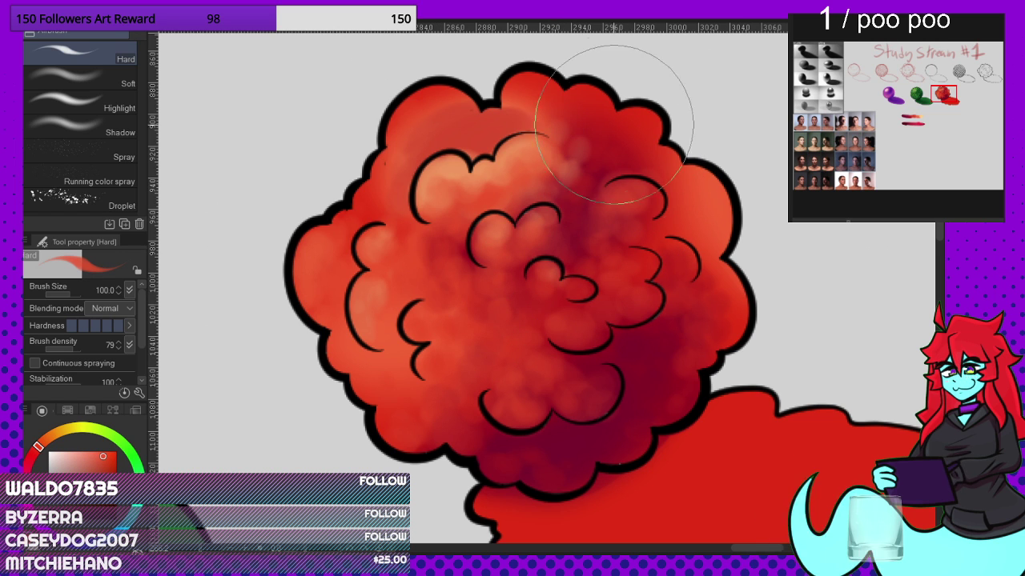
Step: Shade the ball's top and upper-left outer lobes with sampled orange-reds around the rebuilt highlight
mouse_move(527, 115)
left_mouse_down()
mouse_move(415, 126)
mouse_move(454, 119)
mouse_move(390, 167)
mouse_move(396, 174)
mouse_move(509, 108)
left_mouse_up()
left_click(458, 183, "alt")
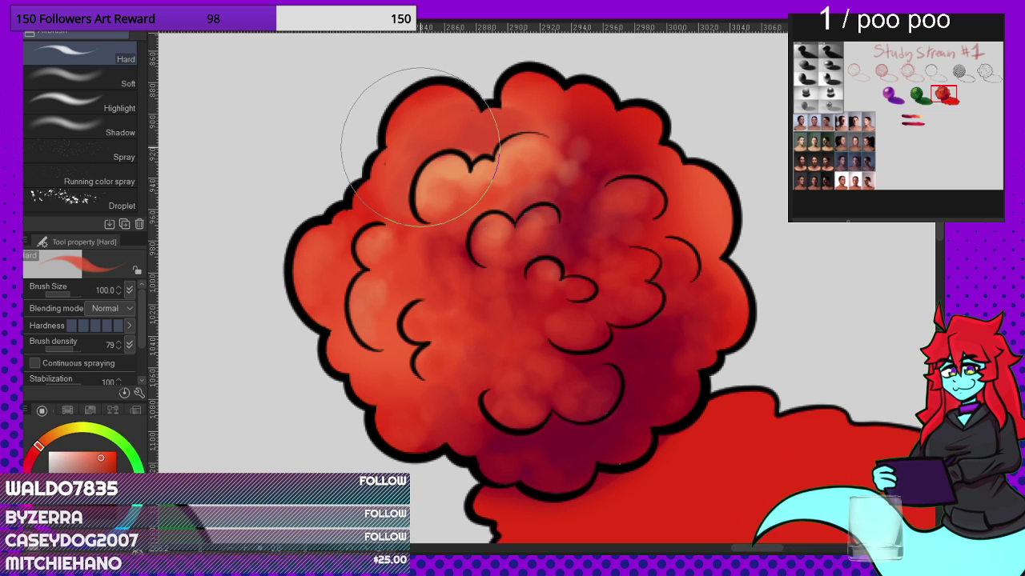
mouse_move(420, 148)
left_mouse_down()
mouse_move(408, 133)
mouse_move(425, 114)
mouse_move(393, 181)
left_mouse_up()
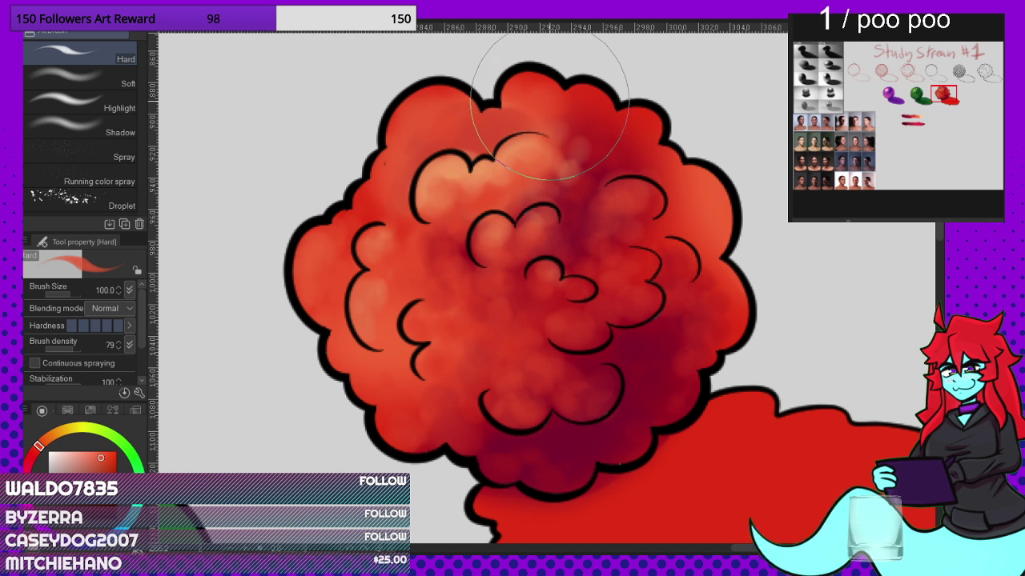
left_click_drag(564, 124, 568, 143)
left_click(426, 252, "alt")
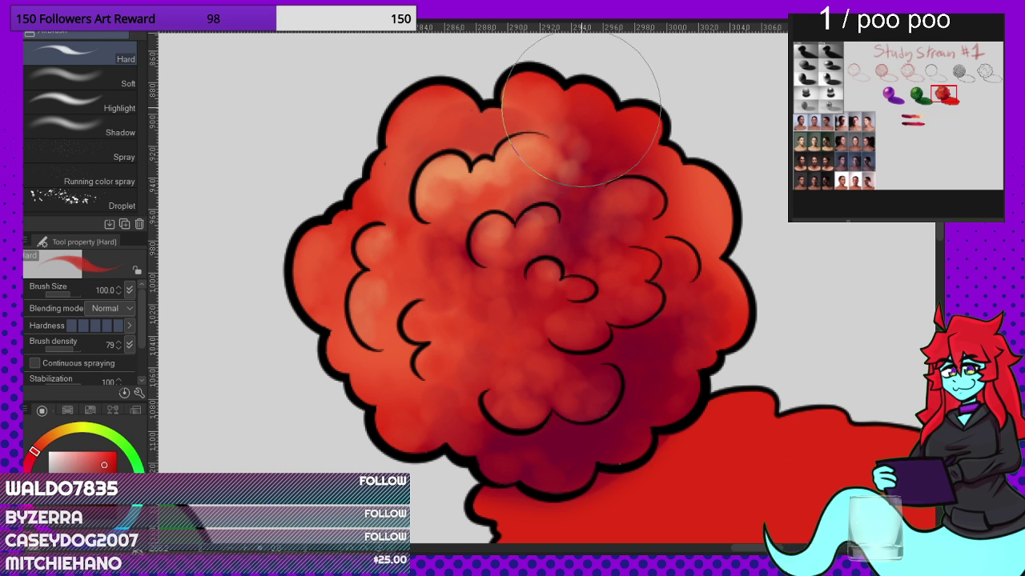
Step: Dab sampled reds and oranges across the ball's upper-right dark band and top lobes as small overlapping bumps
mouse_move(581, 108)
left_mouse_down()
mouse_move(595, 144)
mouse_move(625, 114)
mouse_move(647, 150)
mouse_move(592, 170)
mouse_move(596, 183)
mouse_move(553, 173)
mouse_move(567, 157)
mouse_move(558, 153)
mouse_move(589, 155)
mouse_move(605, 132)
mouse_move(595, 210)
left_mouse_up()
left_click(597, 212, "alt")
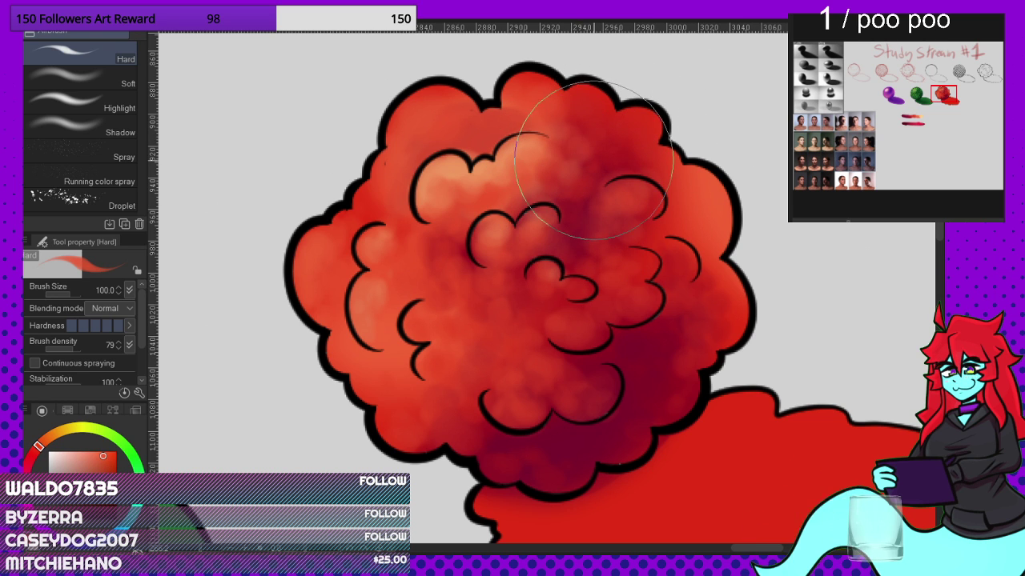
mouse_move(594, 160)
left_mouse_down()
mouse_move(571, 122)
mouse_move(586, 102)
mouse_move(526, 93)
mouse_move(509, 124)
mouse_move(462, 112)
mouse_move(428, 119)
mouse_move(432, 145)
mouse_move(382, 162)
mouse_move(577, 91)
mouse_move(608, 171)
mouse_move(421, 307)
mouse_move(348, 257)
mouse_move(324, 262)
mouse_move(313, 293)
mouse_move(505, 229)
left_mouse_up()
left_click(367, 277, "alt")
left_click(526, 156, "alt")
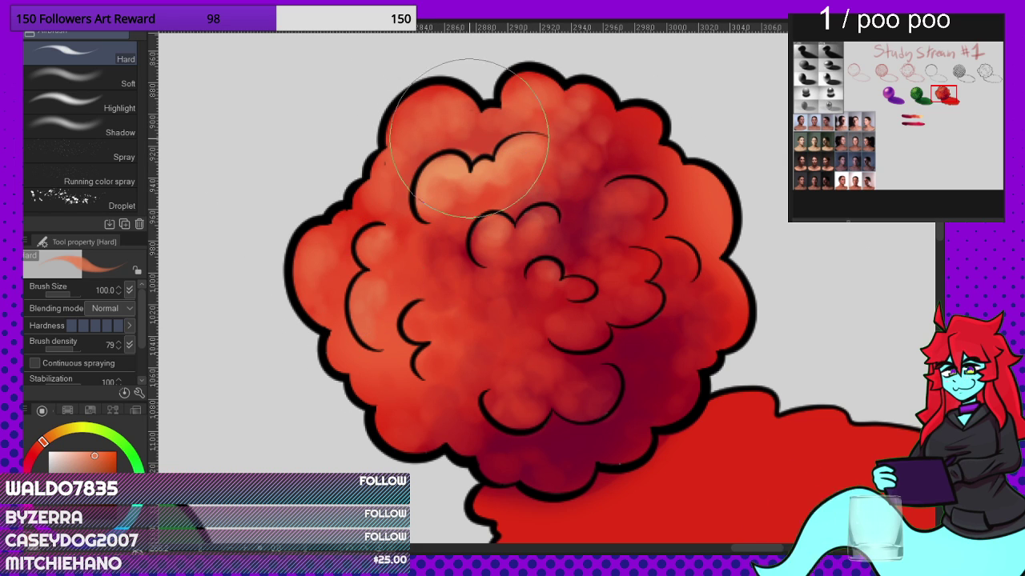
Step: Check the ball against the whole study sheet and dab sampled reds into its lower-right shadow and right-hand lobes
scroll(490, 223, "up", 1)
scroll(525, 220, "down", 10)
scroll(633, 256, "down", 1)
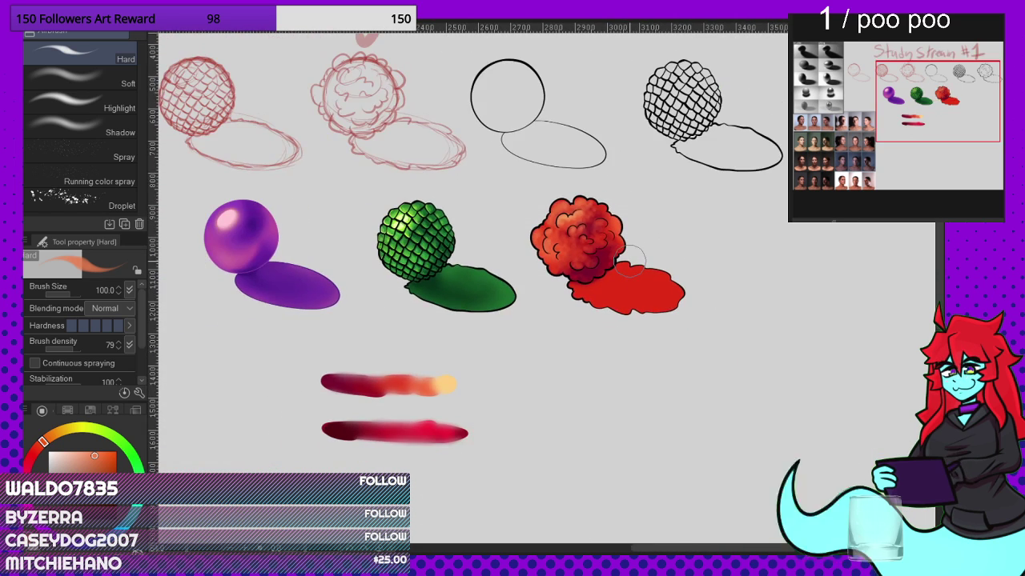
scroll(629, 259, "up", 5)
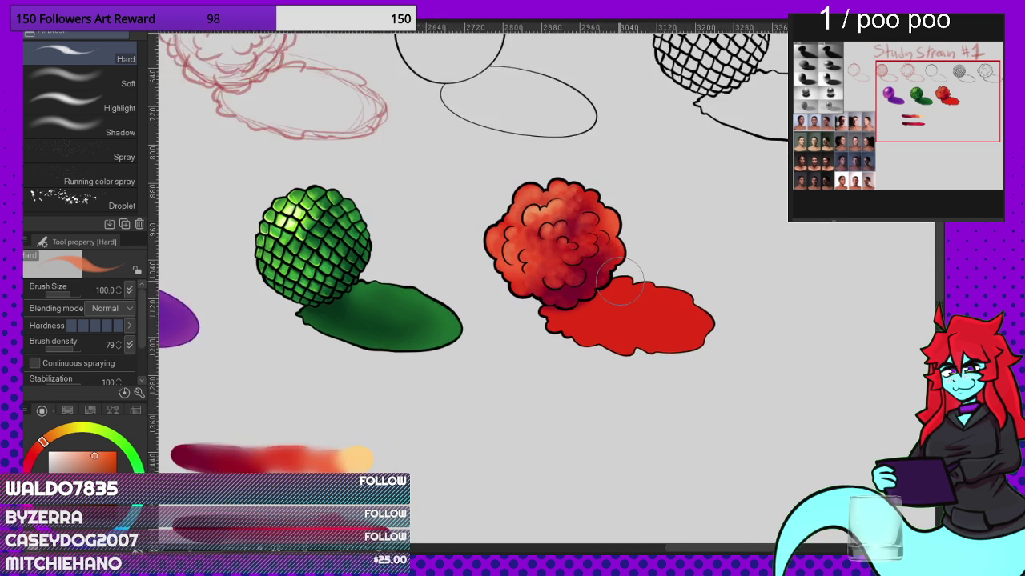
left_click(532, 304, "alt")
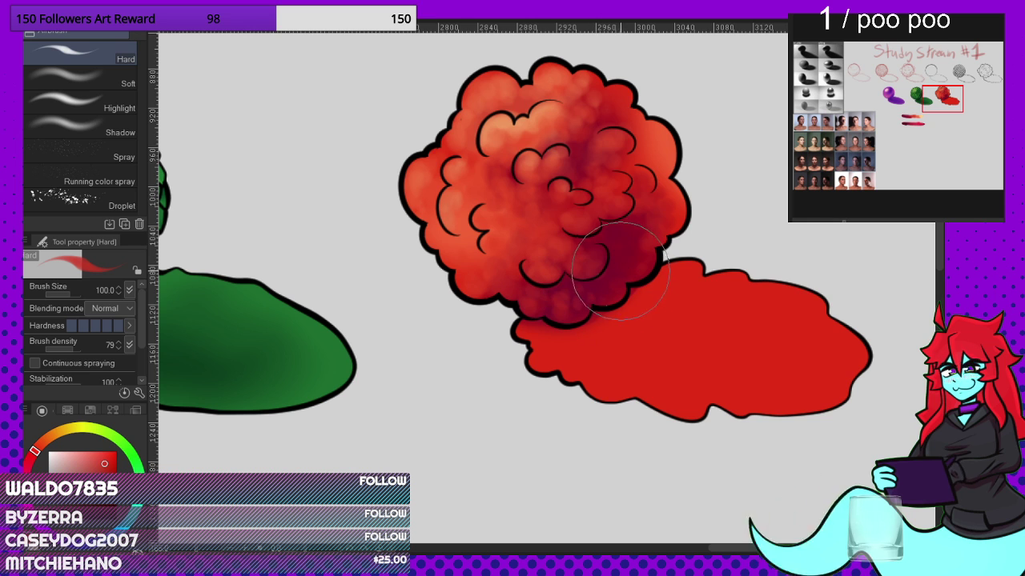
left_click_drag(620, 270, 633, 255)
left_click(607, 236, "alt")
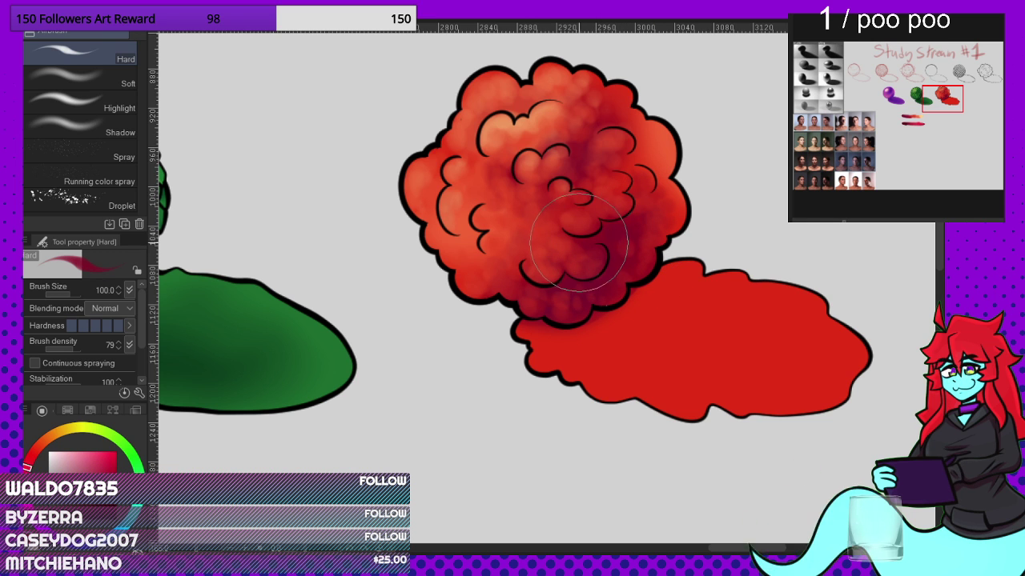
scroll(521, 286, "down", 3)
scroll(629, 159, "up", 2)
left_click(585, 142, "alt")
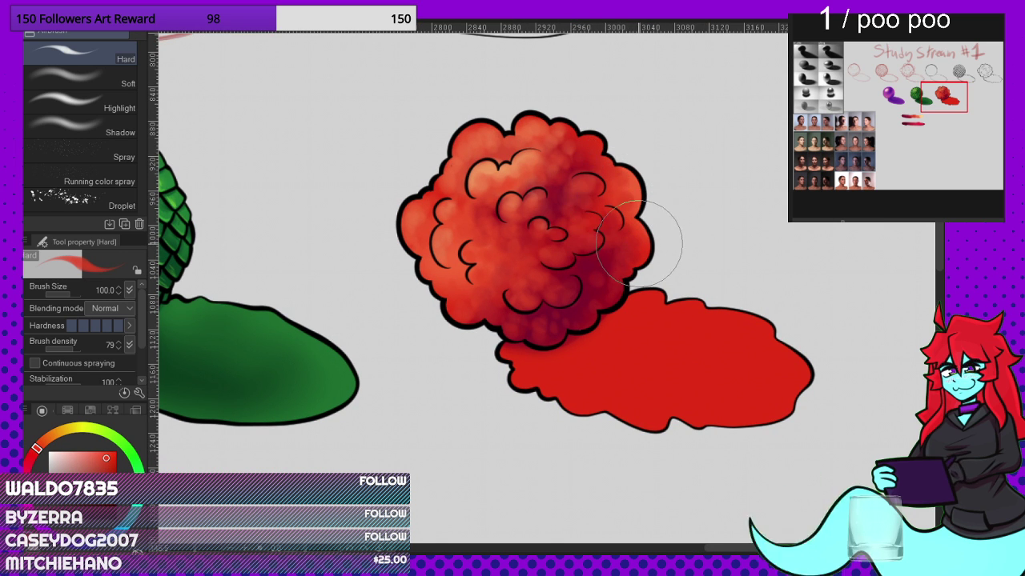
Step: Compare the ball with the other studies and touch up its central and left-hand lobes with sampled reds and oranges
scroll(638, 242, "down", 5)
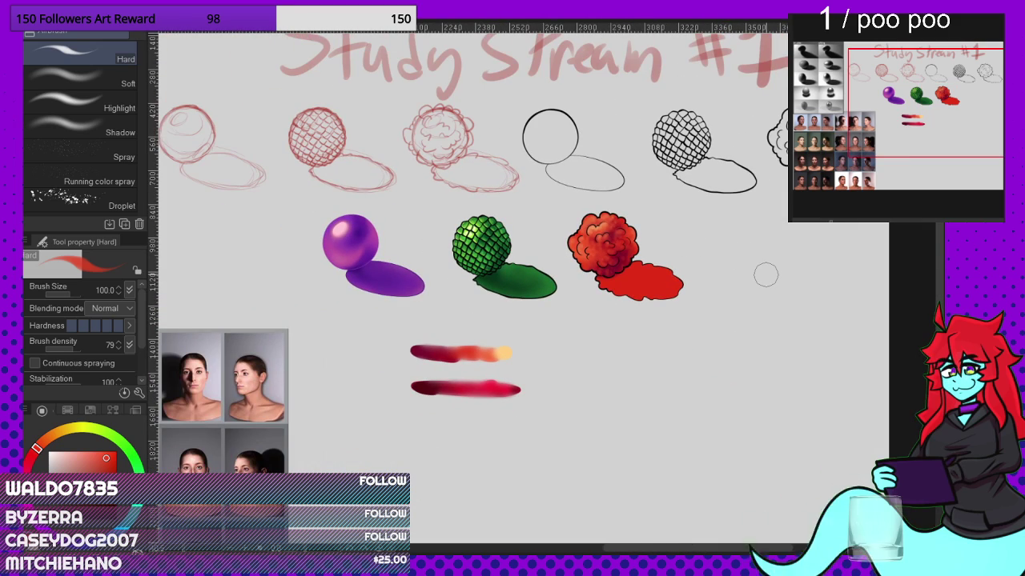
scroll(633, 252, "up", 6)
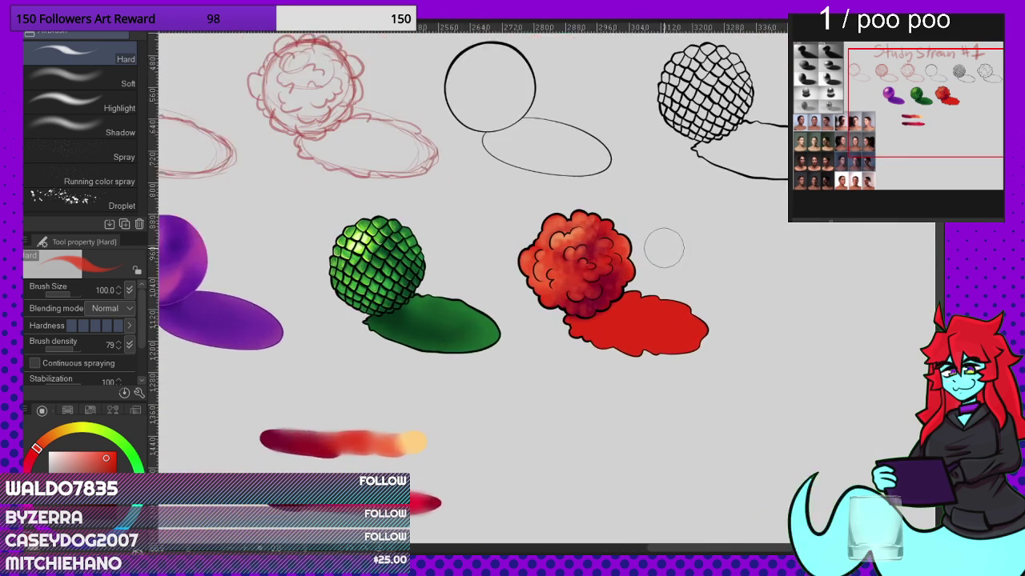
left_click(563, 361, "alt")
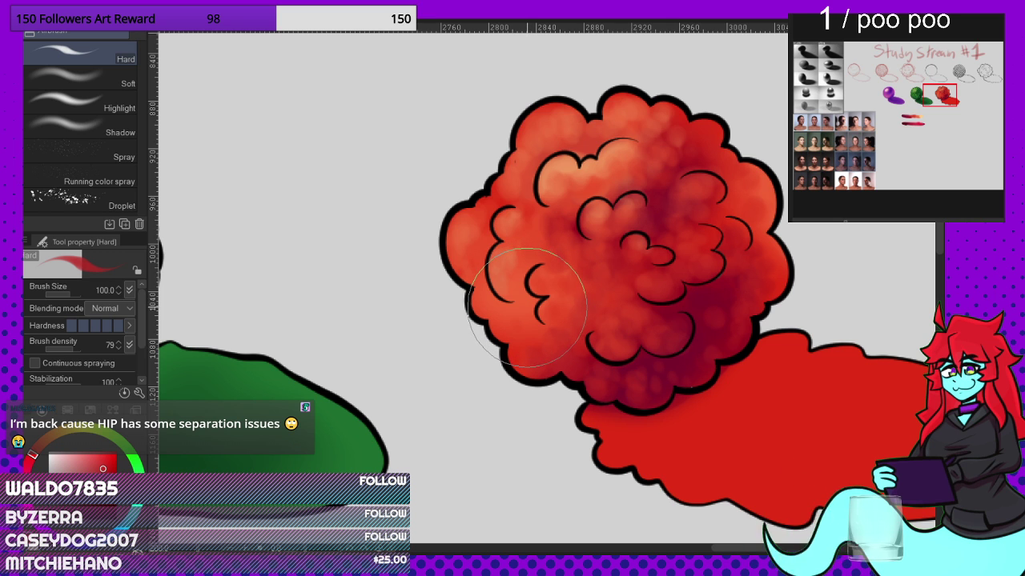
scroll(520, 383, "down", 2)
scroll(565, 304, "up", 4)
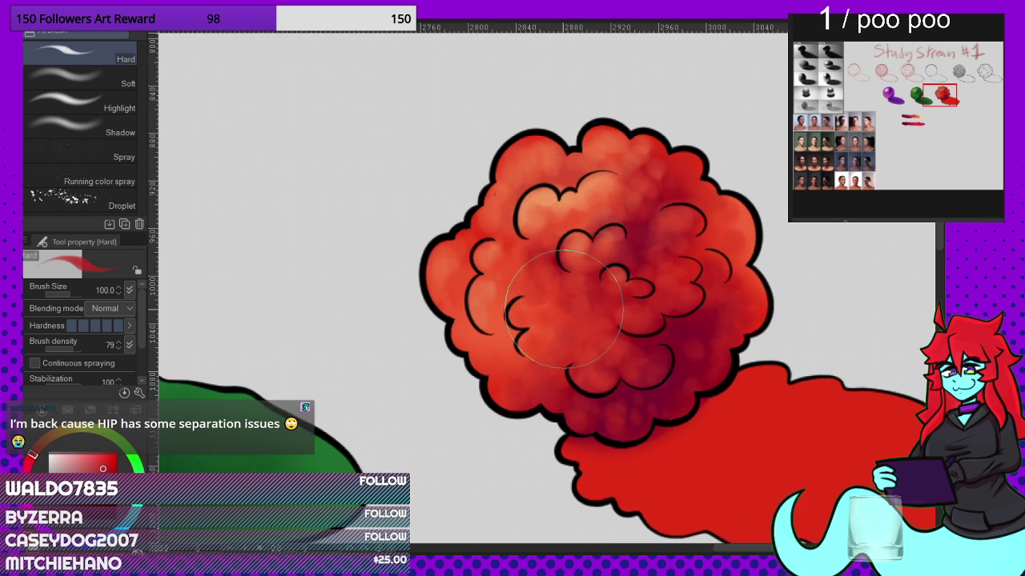
left_click(470, 279, "alt")
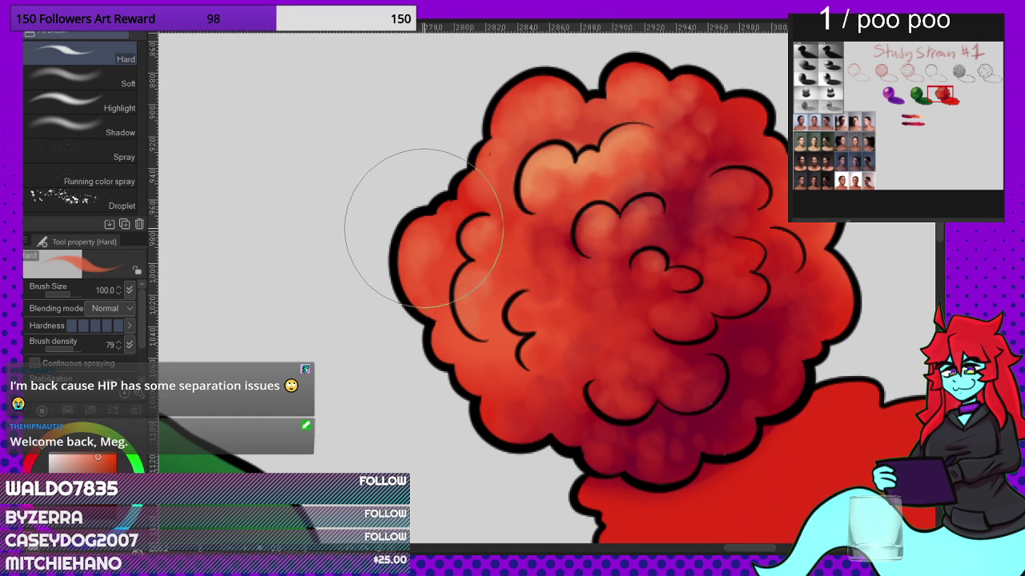
Step: Refine the ball's upper-left lobes around the highlight with a sampled light orange
scroll(436, 195, "down", 3)
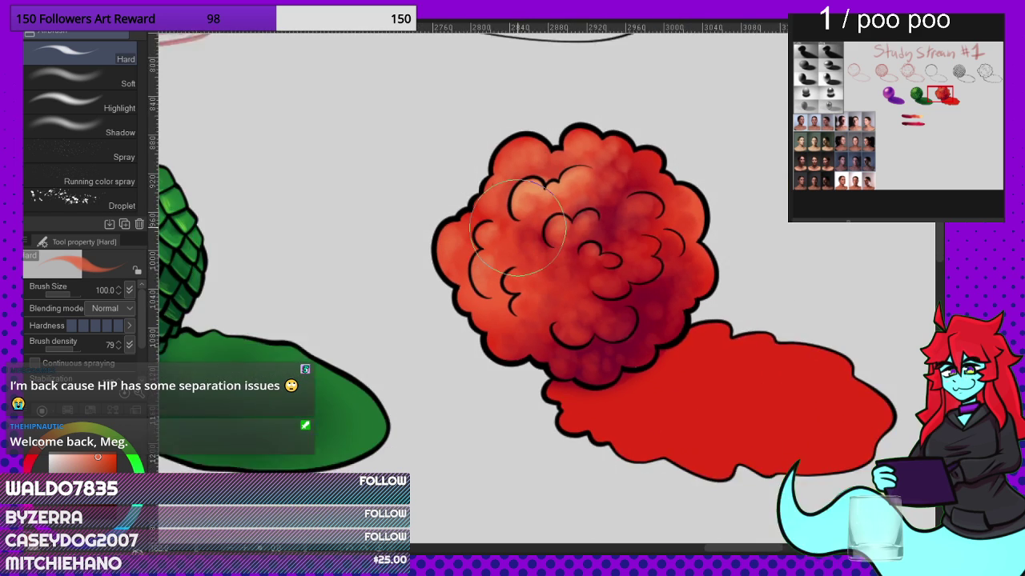
scroll(550, 176, "up", 2)
scroll(549, 176, "up", 1)
left_click(543, 184, "alt")
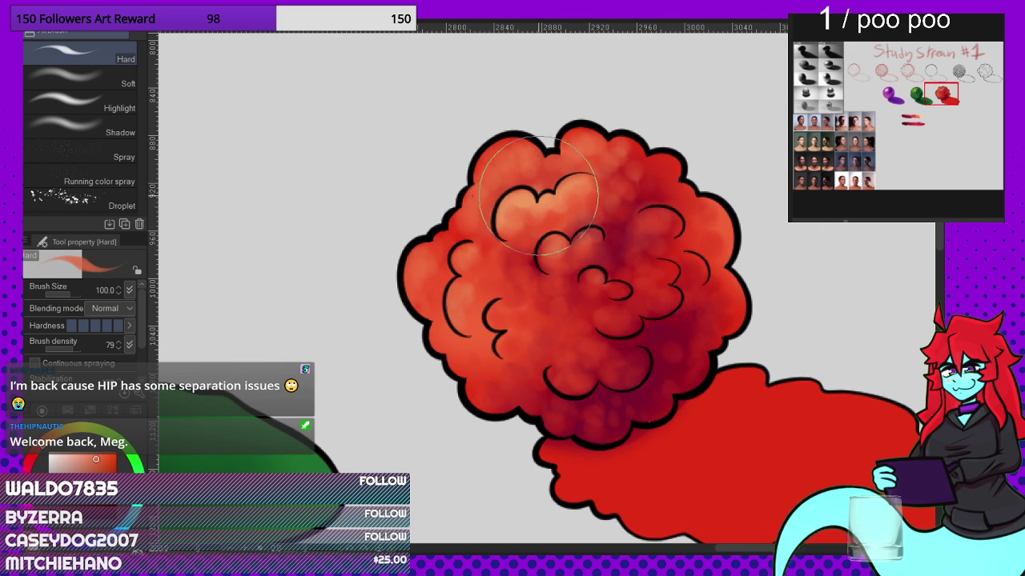
scroll(510, 228, "down", 4)
scroll(611, 176, "up", 1)
scroll(611, 176, "up", 2)
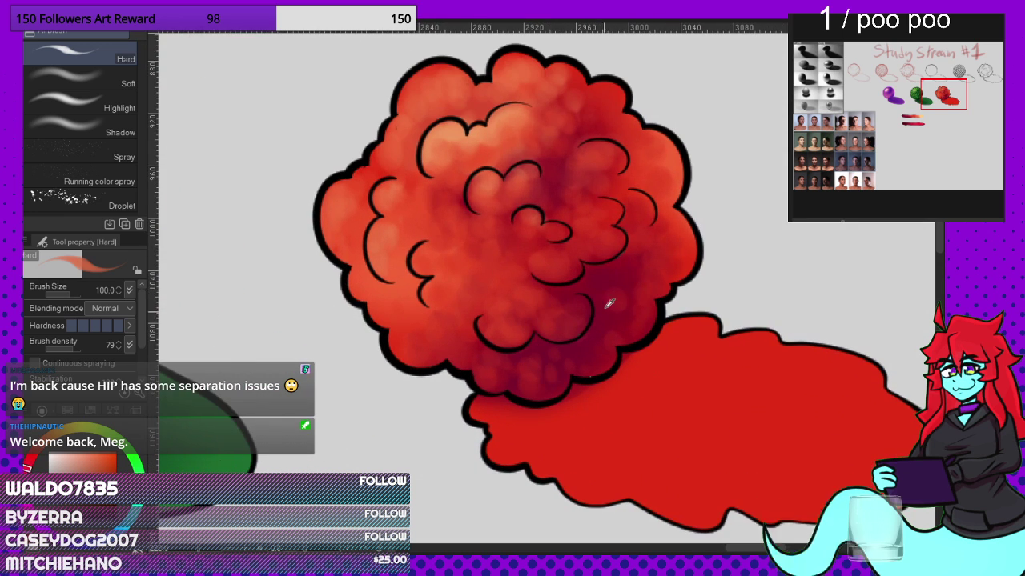
Step: Reduce the airbrush to size 30 and dab small spots of sampled crimson and red into the ball's lower-right shadow
left_click(611, 274, "alt")
key("bracketleft")
key("bracketleft")
key("bracketleft")
key("bracketleft")
key("bracketleft")
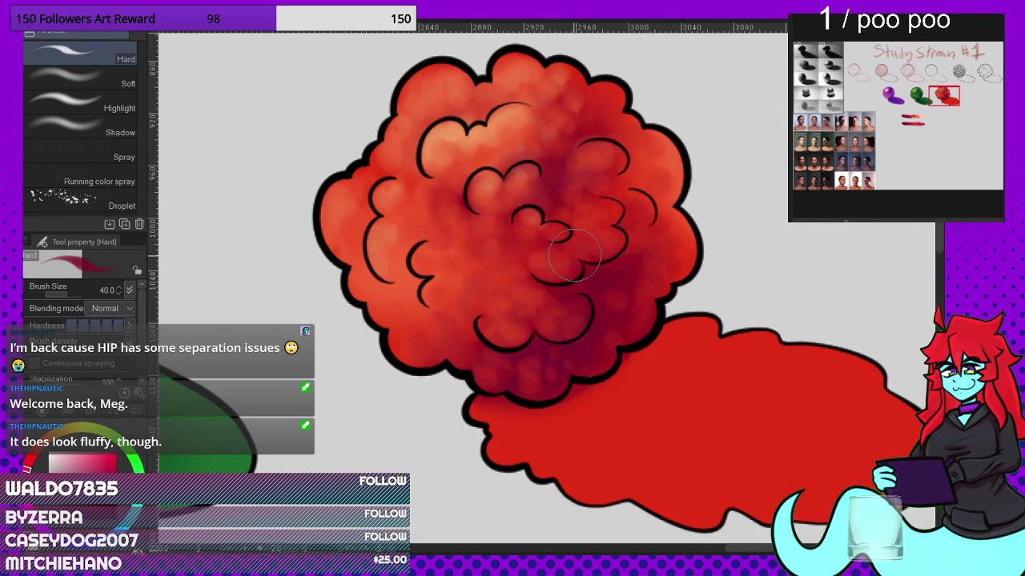
scroll(588, 270, "up", 1)
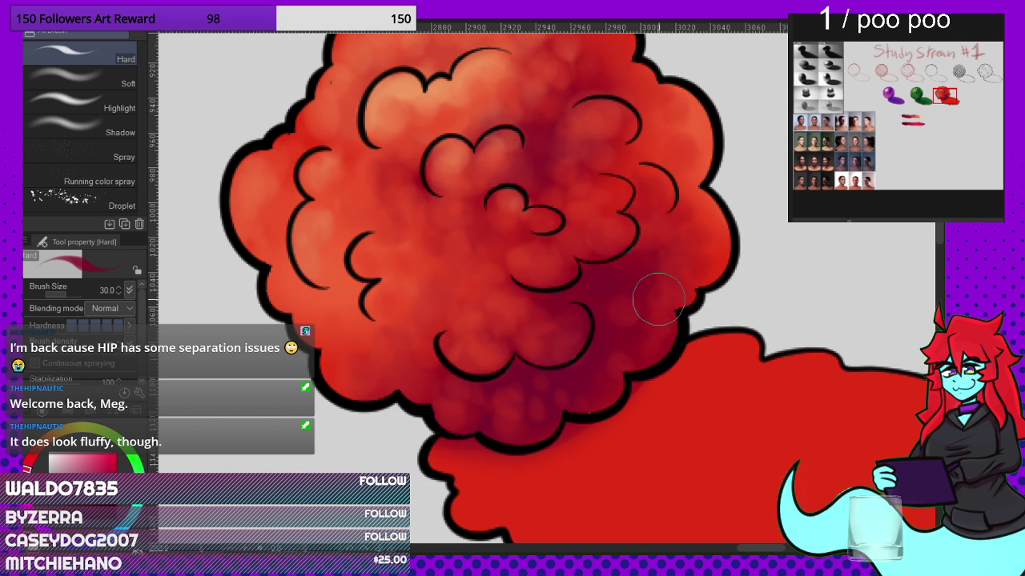
scroll(496, 344, "down", 1)
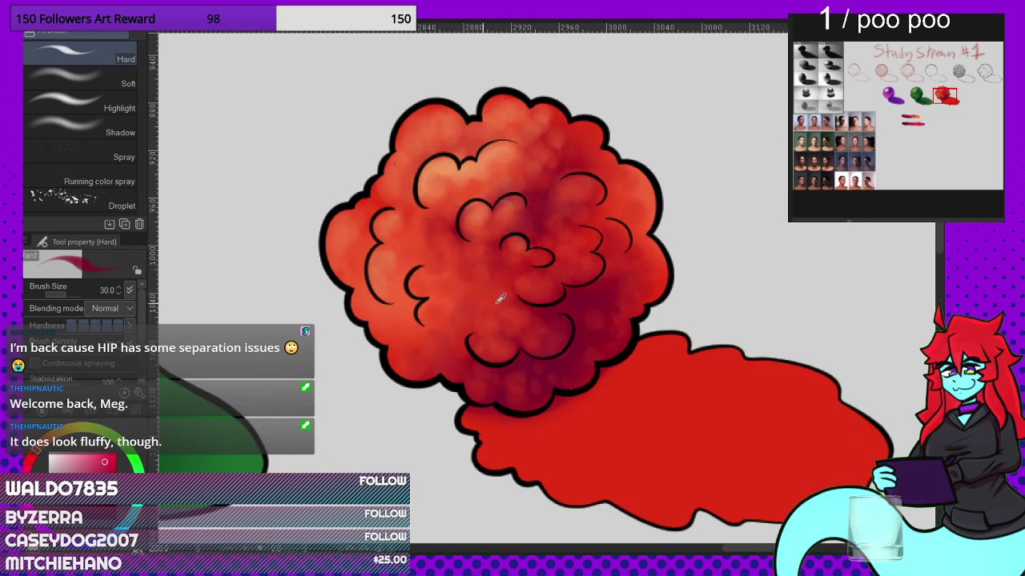
scroll(588, 347, "up", 1)
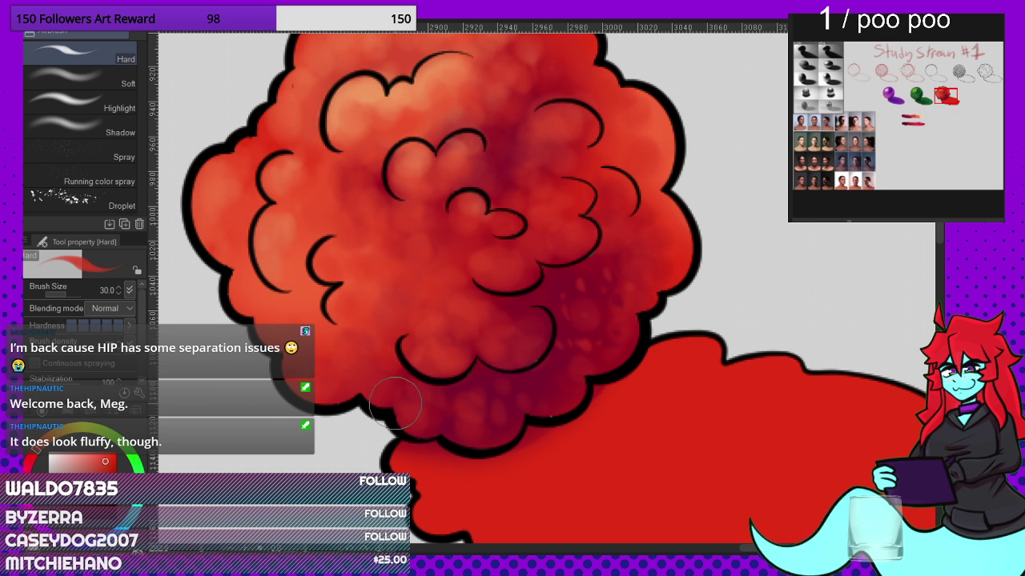
scroll(422, 369, "down", 2)
scroll(420, 282, "up", 2)
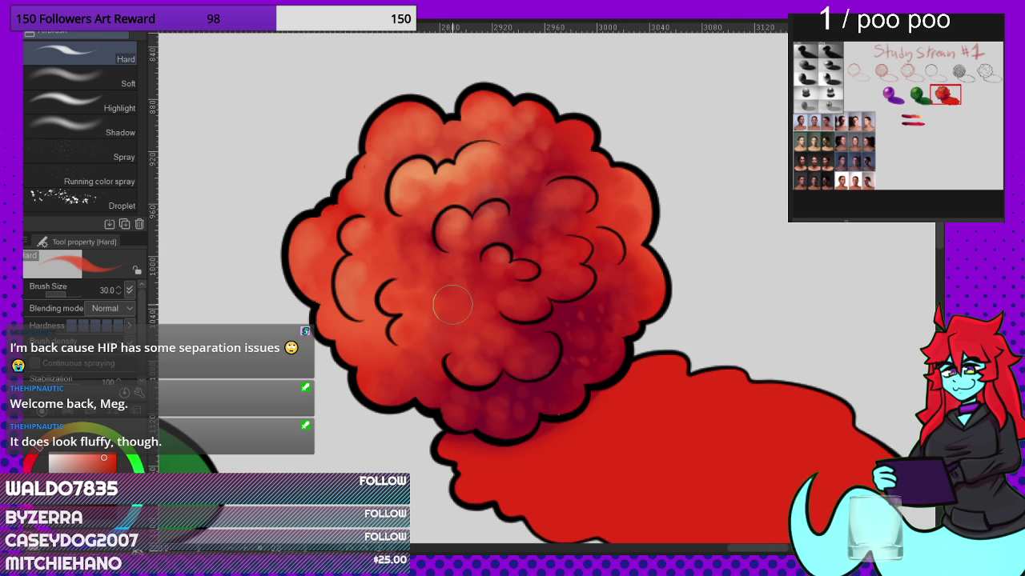
Step: Touch up the ball's central and upper-right lobes with sampled reds at brush sizes 60 and 40
scroll(452, 304, "up", 1)
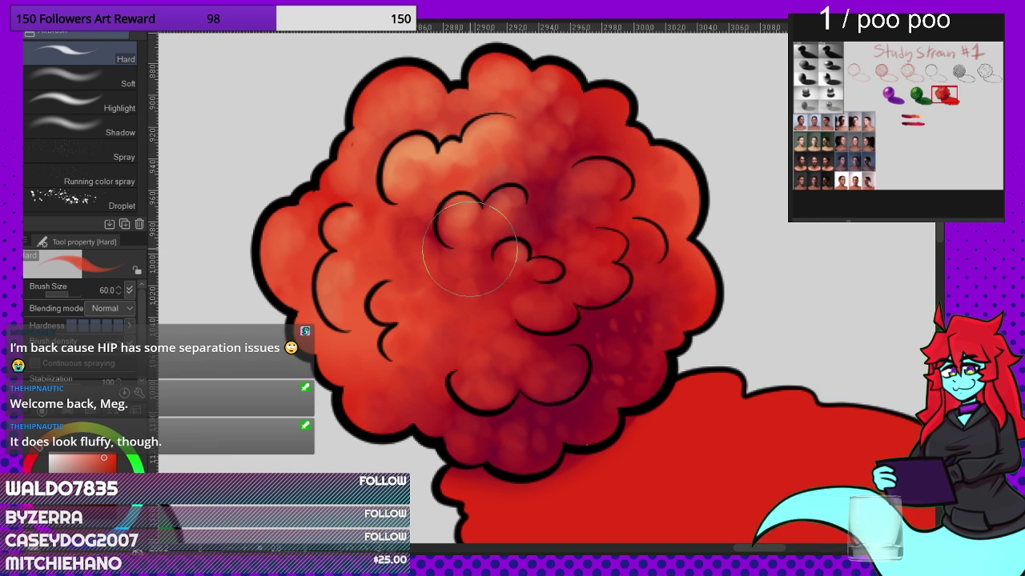
scroll(570, 130, "up", 1)
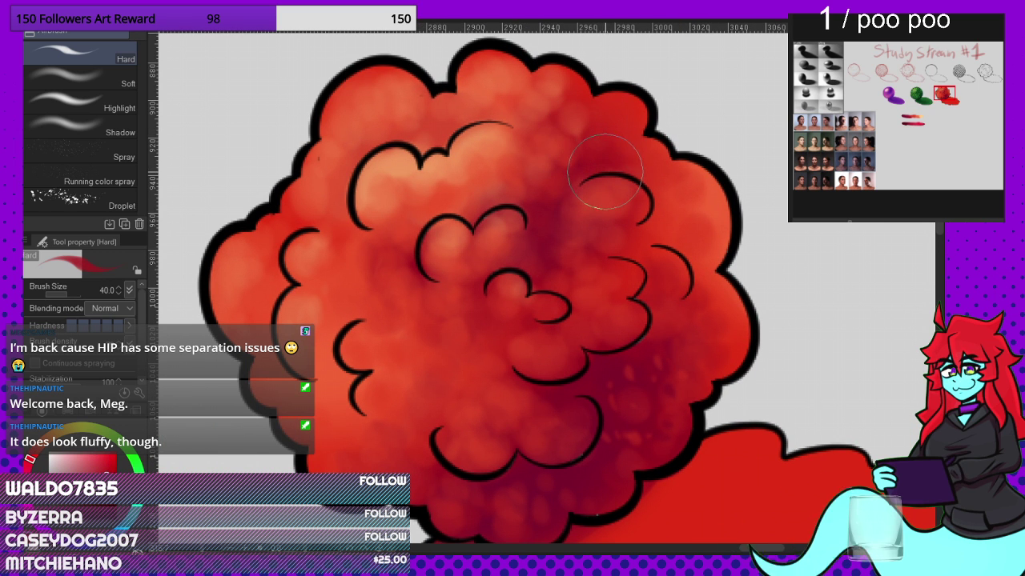
left_click(607, 116, "alt")
scroll(598, 188, "down", 3)
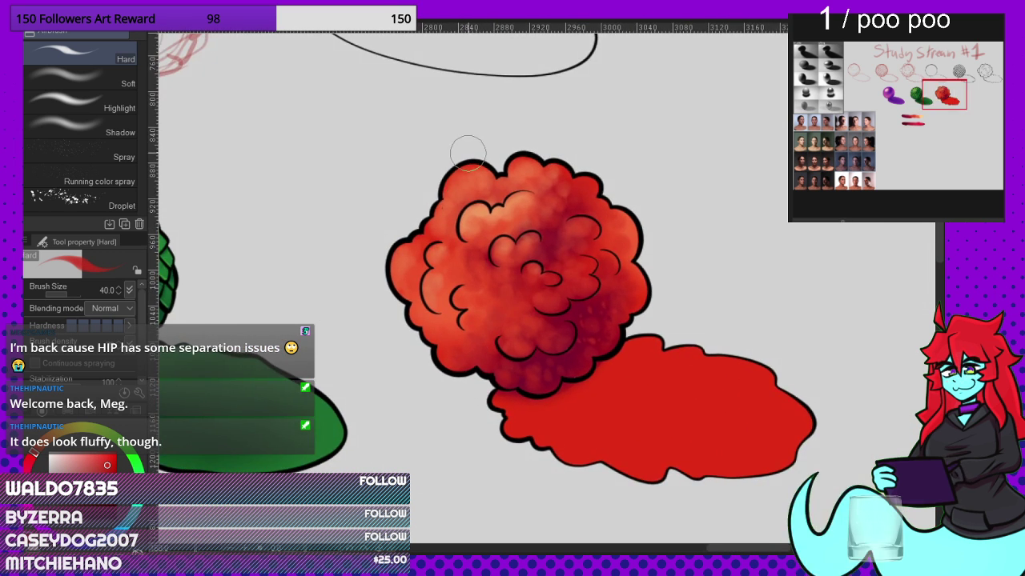
scroll(432, 280, "up", 3)
scroll(432, 280, "up", 1)
Step: Shift a sampled orange towards a yellower hue and paint highlights inside the tops of the central and left-hand lobes
left_click(436, 284, "alt")
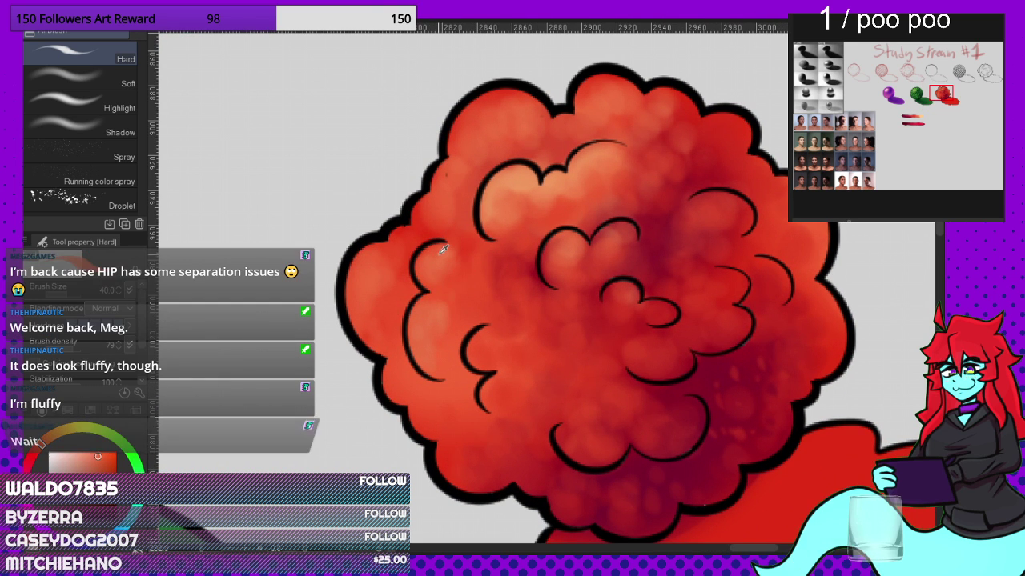
left_click(54, 435)
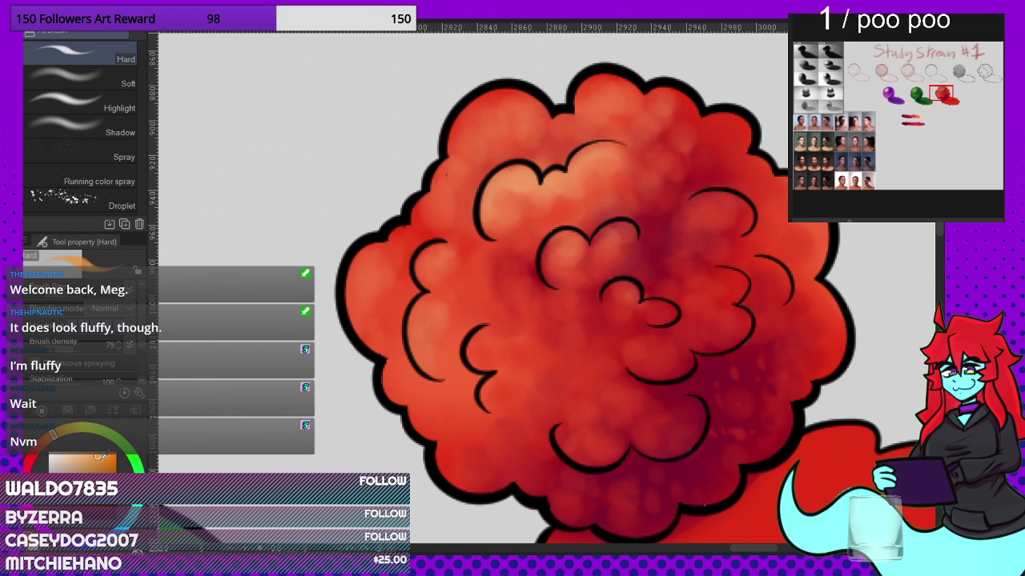
scroll(352, 324, "down", 4)
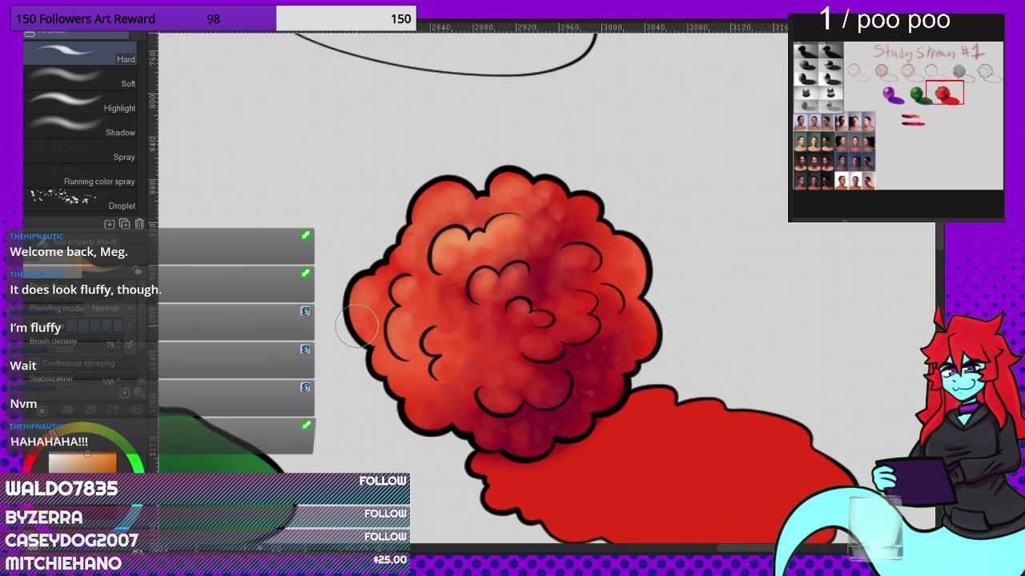
scroll(352, 324, "up", 2)
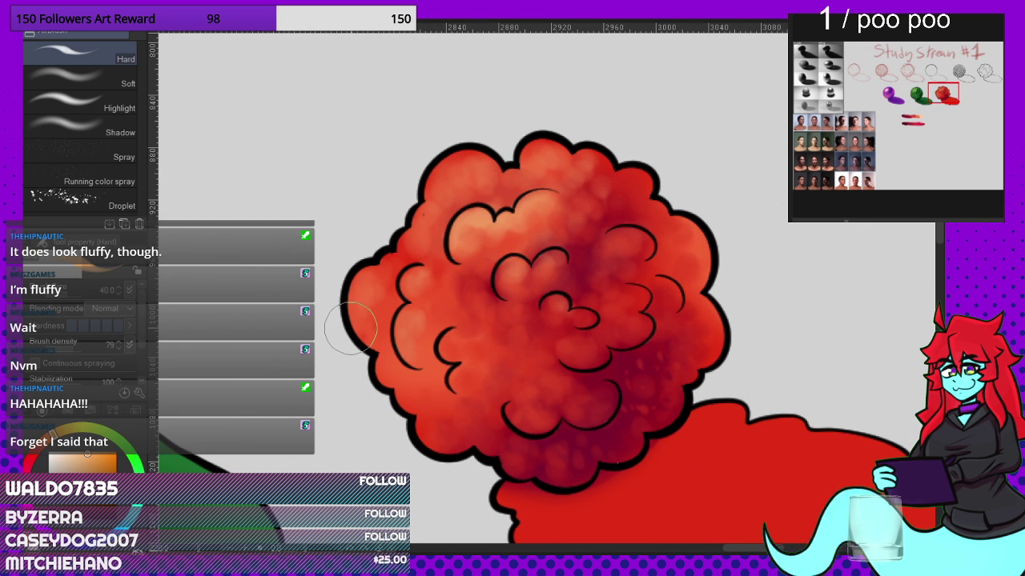
scroll(428, 337, "up", 3)
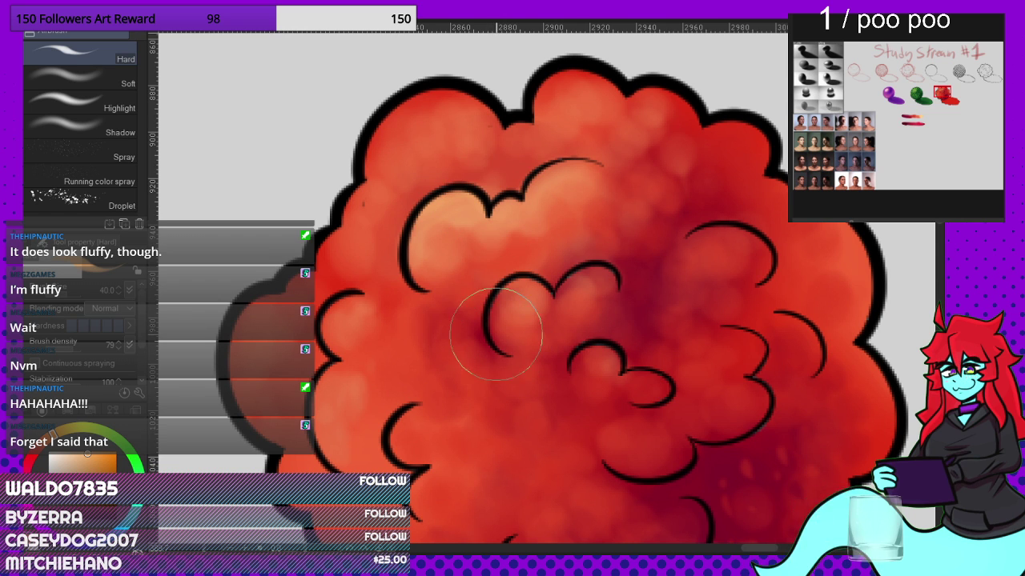
mouse_move(496, 322)
left_mouse_down()
mouse_move(530, 285)
mouse_move(539, 301)
mouse_move(506, 293)
mouse_move(492, 336)
left_mouse_up()
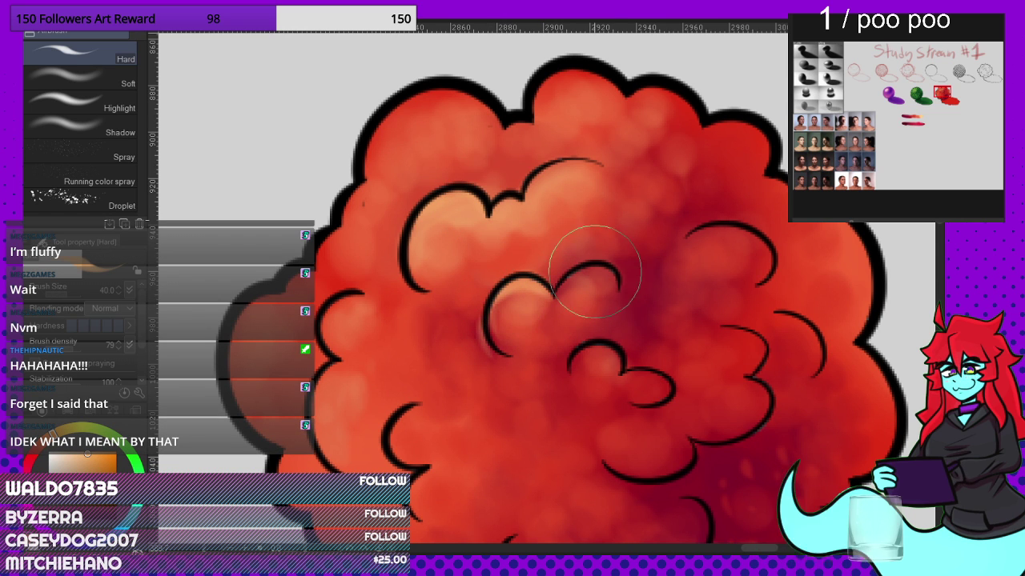
left_click_drag(580, 273, 622, 290)
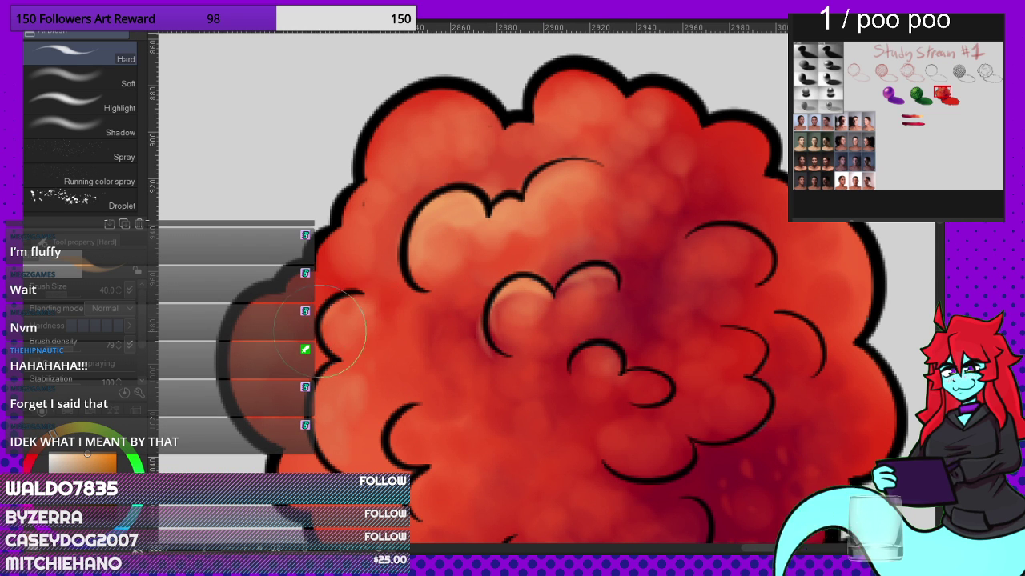
left_click_drag(346, 321, 365, 323)
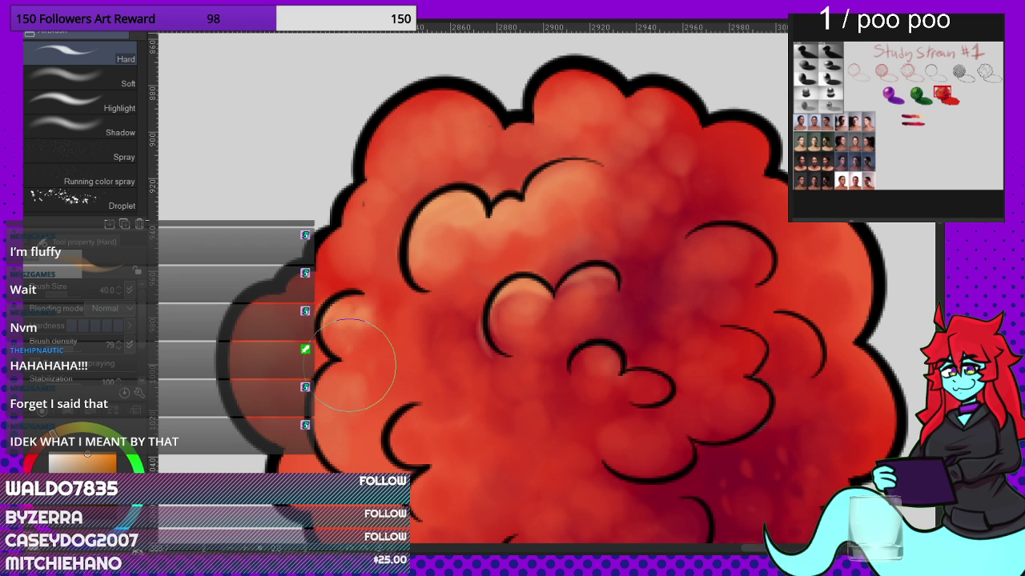
Step: Dab small light-orange highlight spots beneath the upper-left lobe outlines and on the small central lobe
scroll(461, 269, "down", 2)
scroll(481, 199, "up", 2)
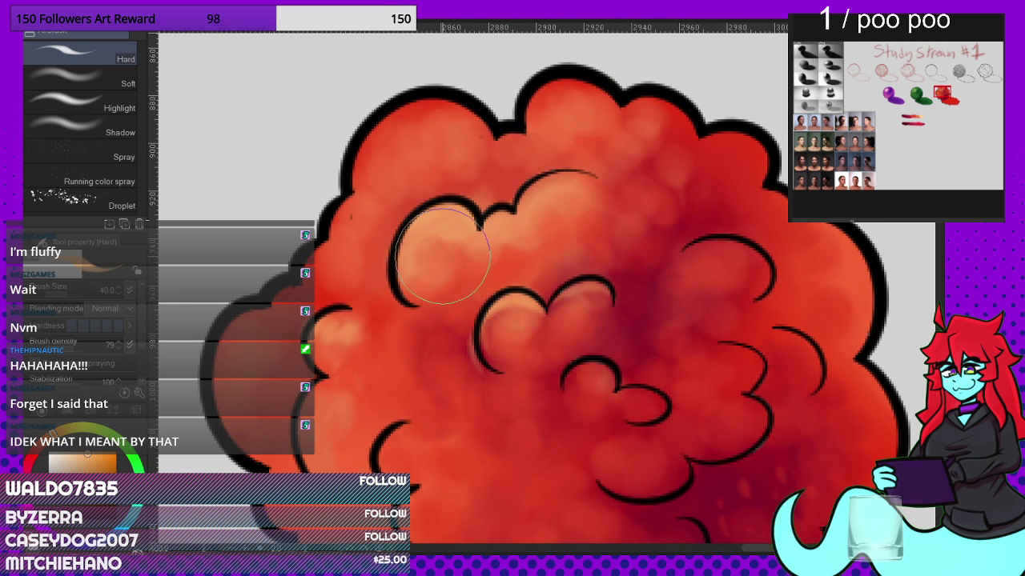
mouse_move(443, 254)
left_mouse_down()
mouse_move(436, 305)
mouse_move(449, 305)
mouse_move(507, 228)
mouse_move(569, 199)
mouse_move(564, 238)
mouse_move(585, 227)
mouse_move(604, 269)
left_mouse_up()
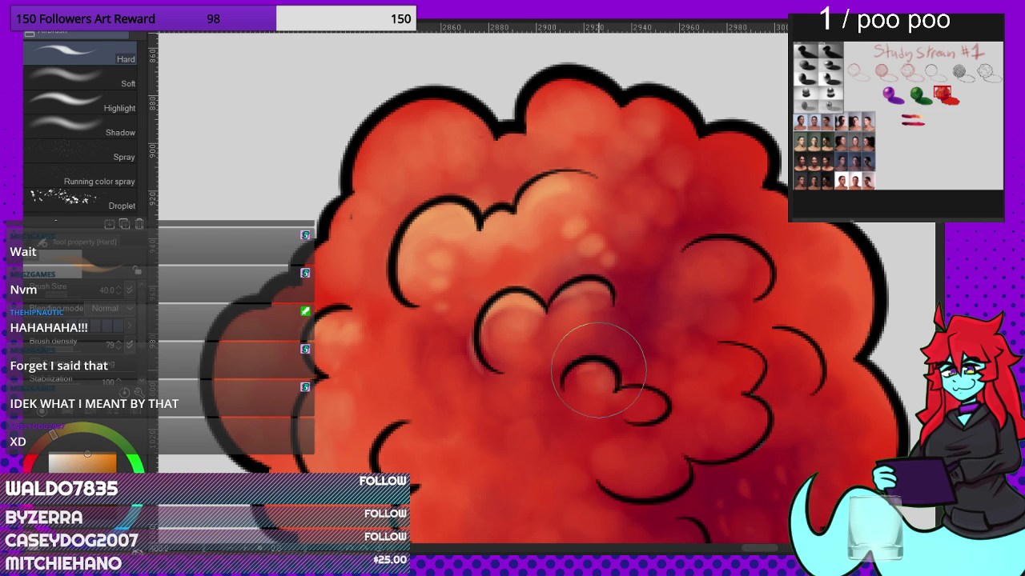
Step: Dab a sampled red-orange as soft bumps across the ball's centre, dark band and upper-right lobes
left_click(478, 271, "alt")
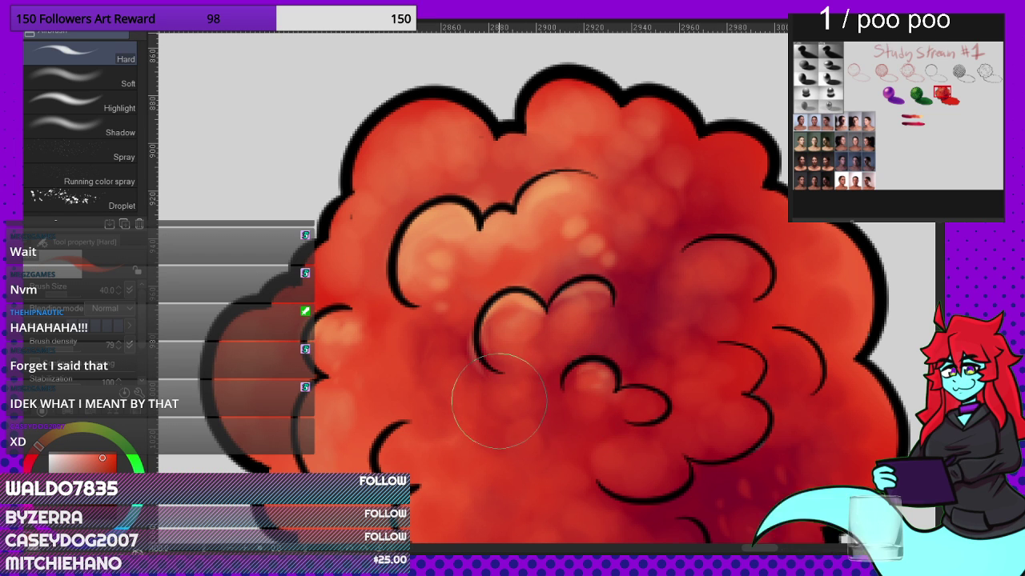
mouse_move(499, 401)
left_mouse_down()
mouse_move(523, 472)
mouse_move(551, 464)
left_mouse_up()
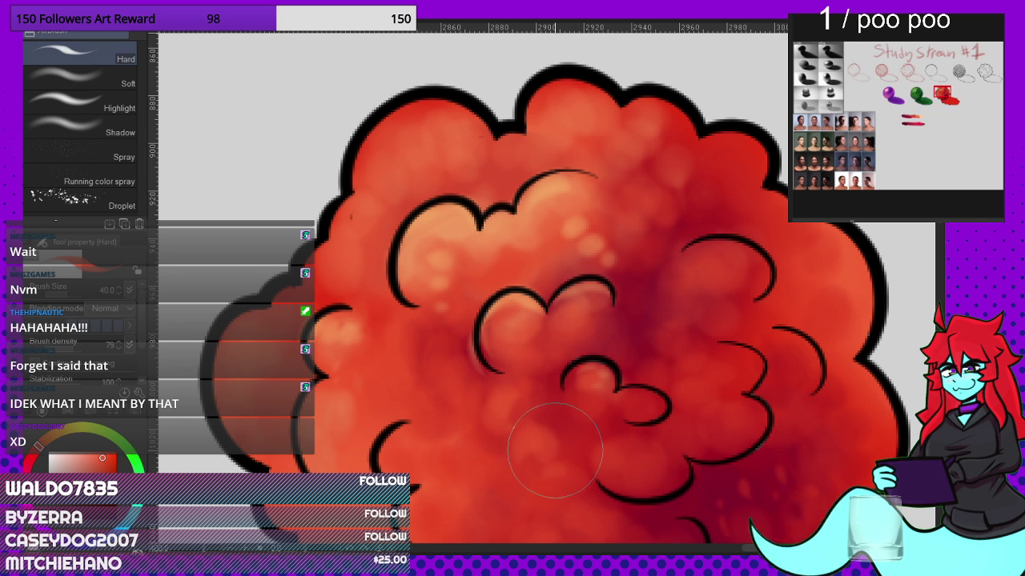
left_click_drag(634, 292, 654, 308)
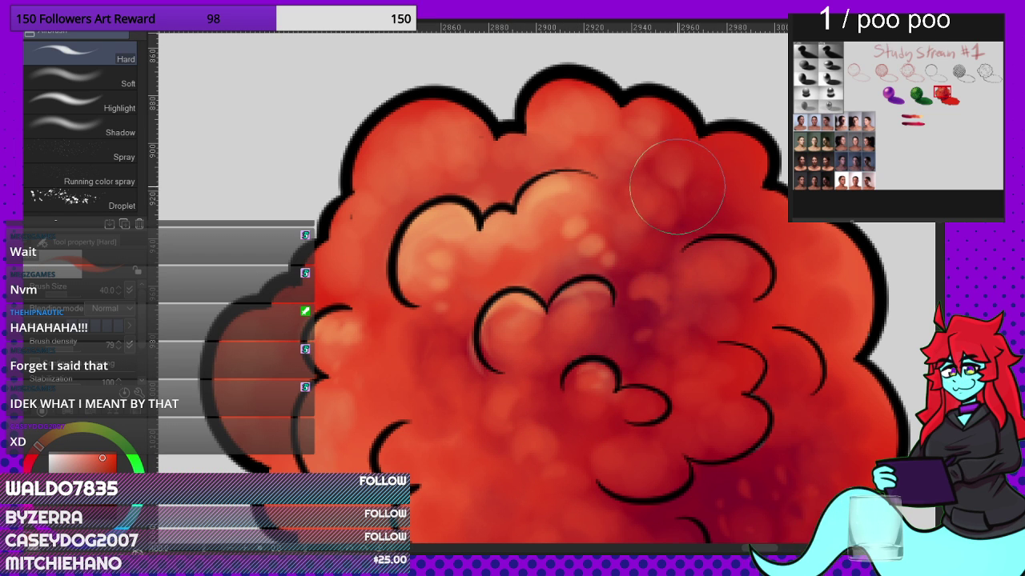
mouse_move(679, 186)
left_mouse_down()
mouse_move(708, 204)
mouse_move(700, 221)
mouse_move(727, 218)
left_mouse_up()
left_click_drag(690, 250, 755, 277)
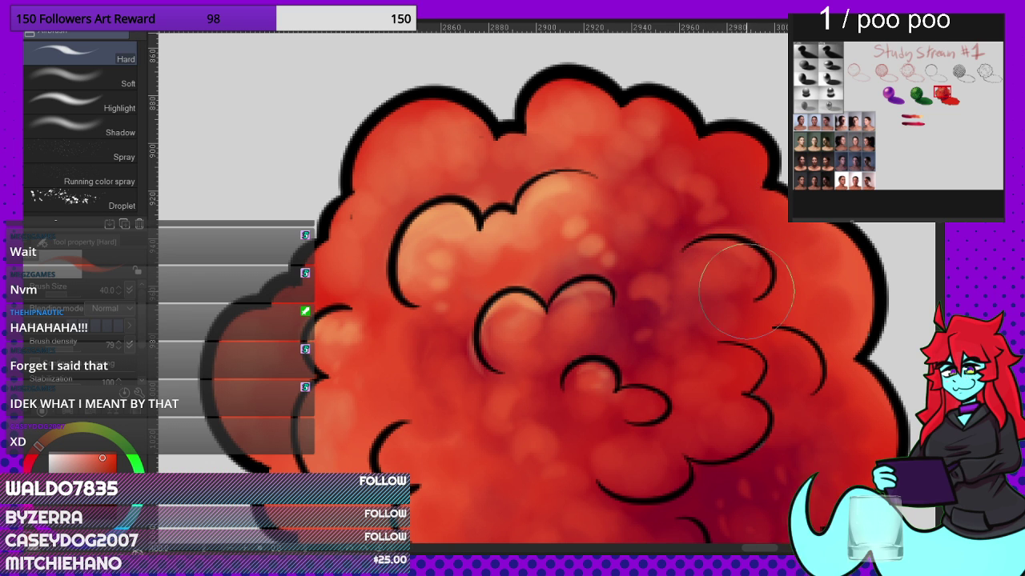
Step: Paint red-orange rim highlights along the inner edges of the right-hand and lower central lobes
scroll(556, 122, "down", 3)
scroll(555, 117, "up", 2)
scroll(694, 248, "up", 2)
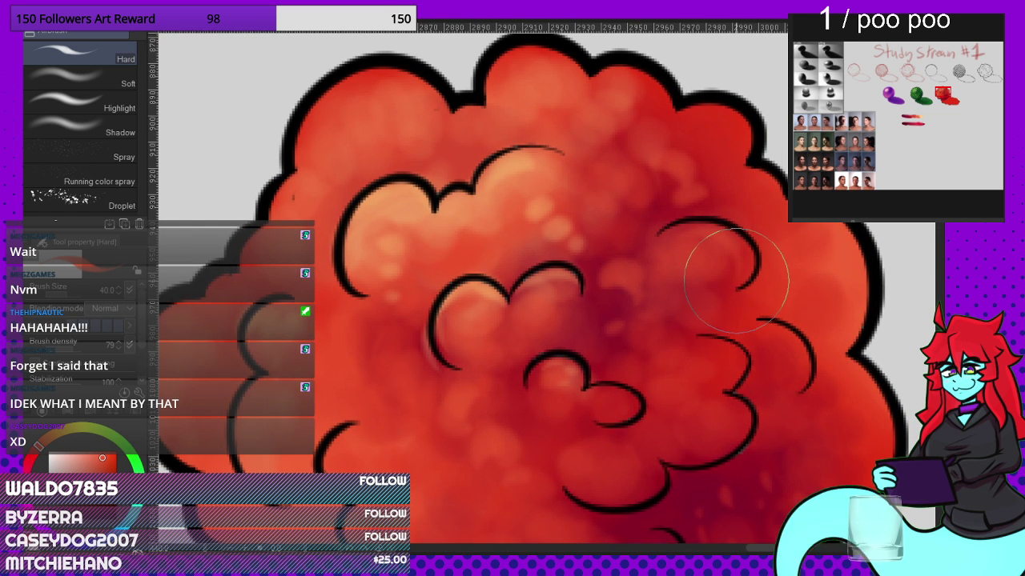
scroll(801, 264, "down", 2)
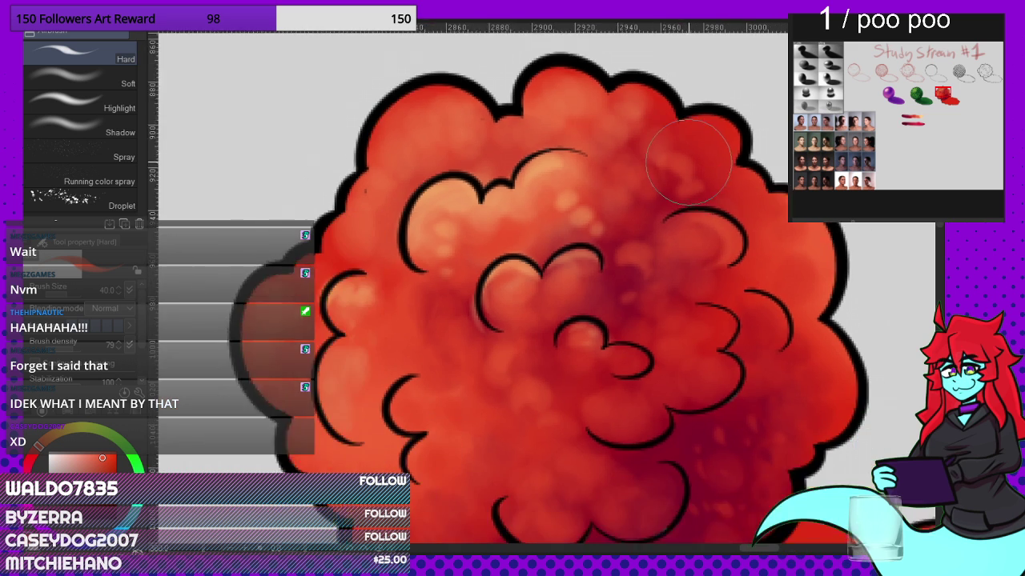
scroll(646, 377, "up", 2)
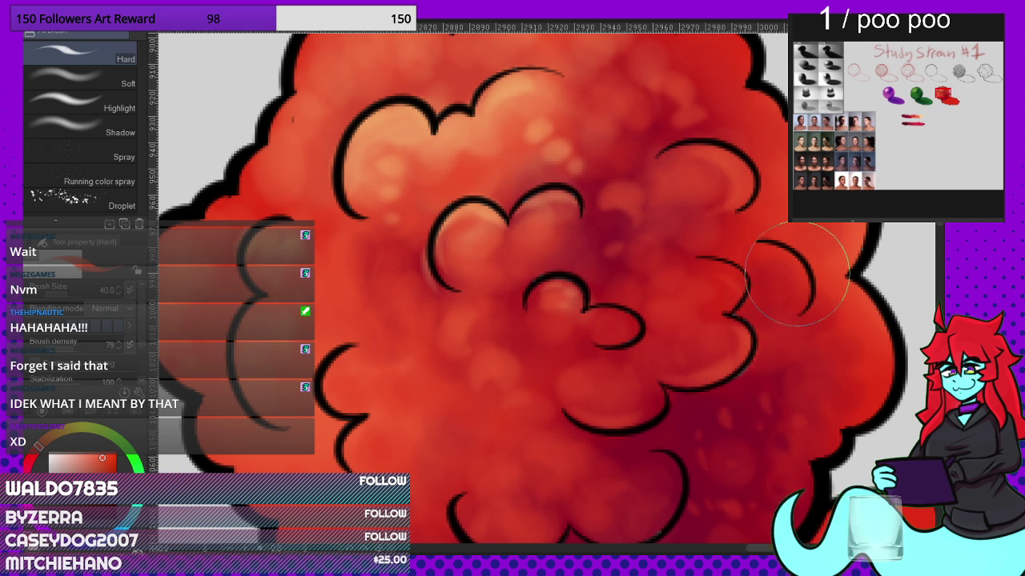
scroll(796, 272, "down", 2)
scroll(571, 435, "up", 4)
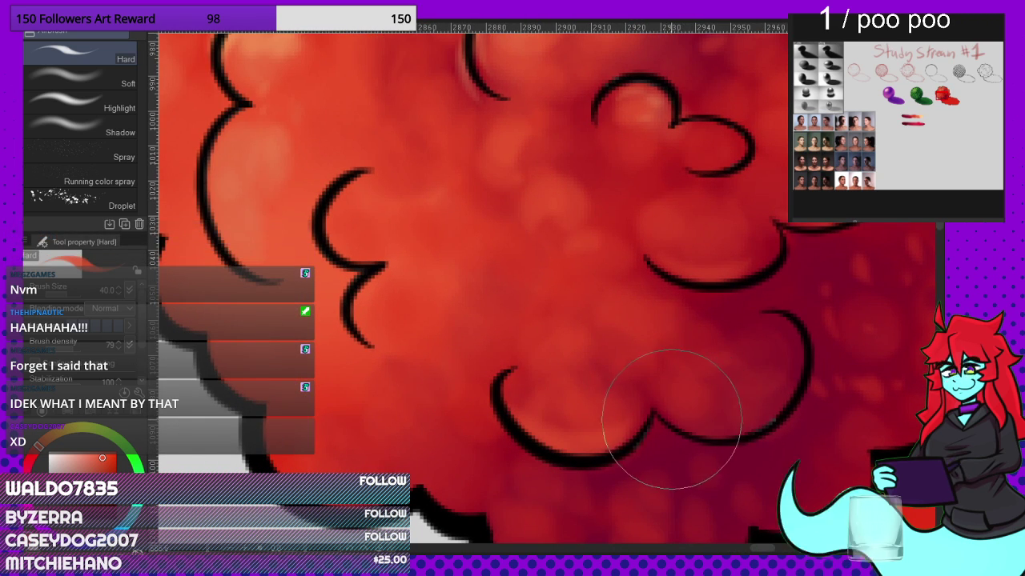
scroll(670, 418, "down", 5)
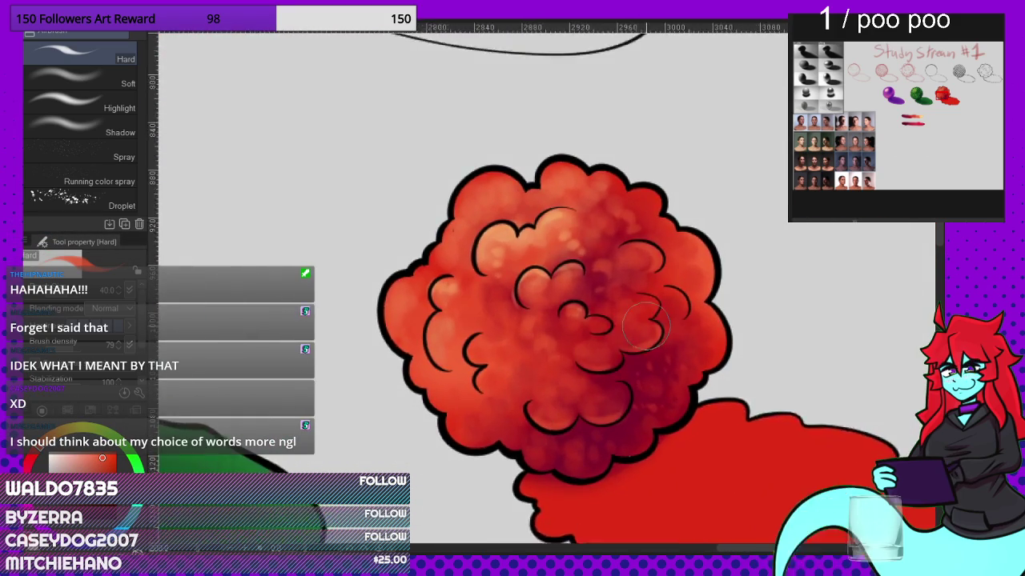
Step: Shade the ball's lower-left lobes with sampled reds and deepen the crease between them with a sampled crimson
scroll(645, 327, "up", 5)
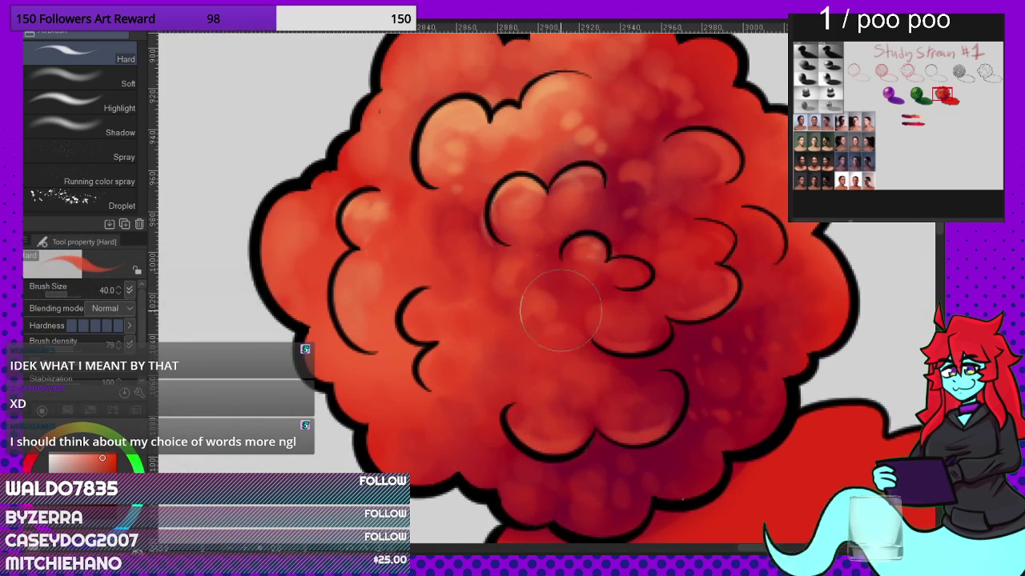
scroll(560, 310, "down", 3)
scroll(400, 354, "up", 4)
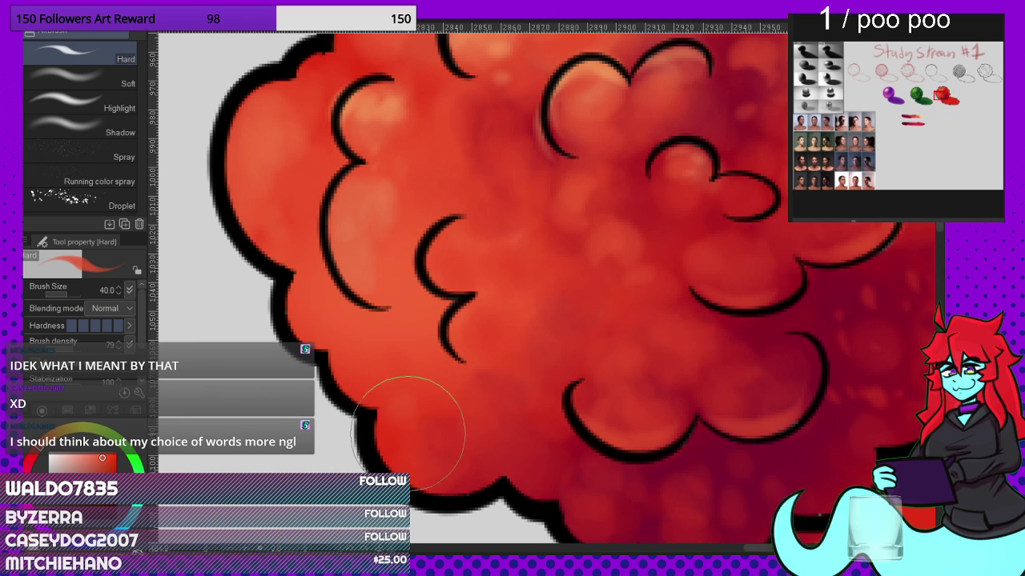
left_click_drag(408, 433, 438, 410)
left_click(494, 431, "alt")
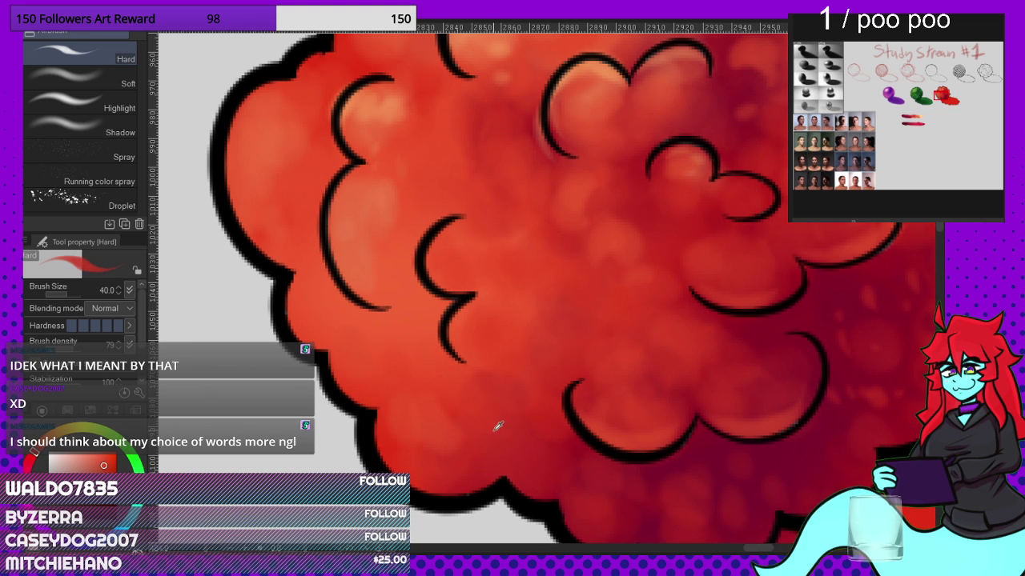
mouse_move(466, 454)
left_mouse_down()
mouse_move(451, 470)
mouse_move(499, 446)
left_mouse_up()
left_click(681, 459, "alt")
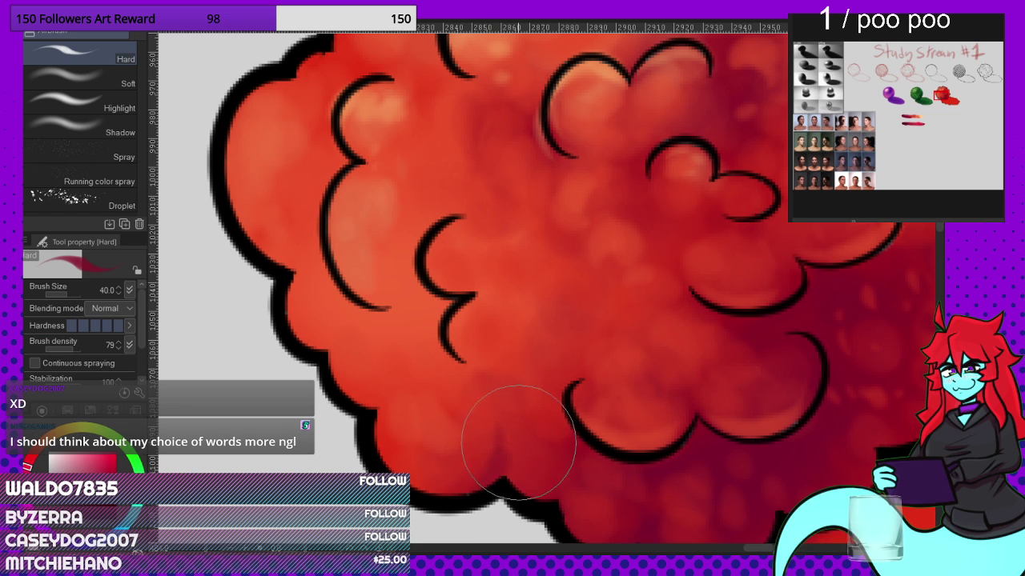
left_click_drag(503, 420, 491, 482)
Step: Dab small sampled-red spots through the dark shadow along the ball's bottom and lower-right lobes
scroll(445, 324, "down", 4)
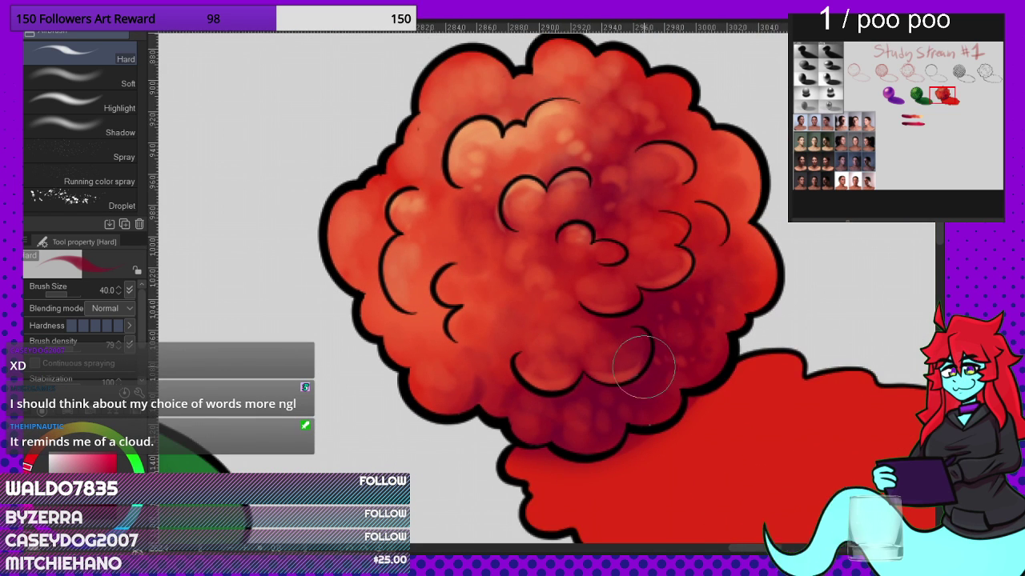
scroll(644, 367, "up", 2)
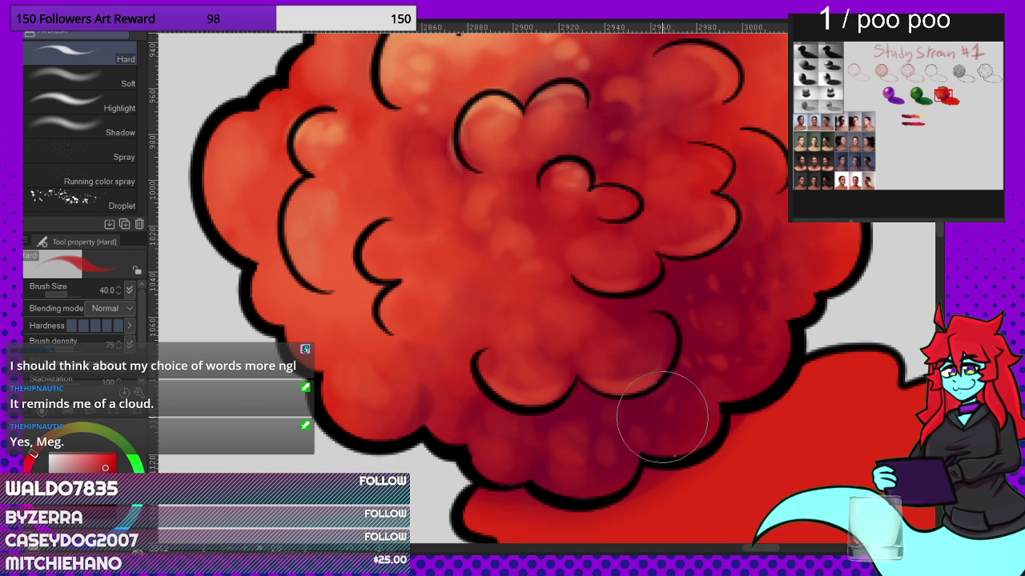
scroll(642, 401, "down", 1)
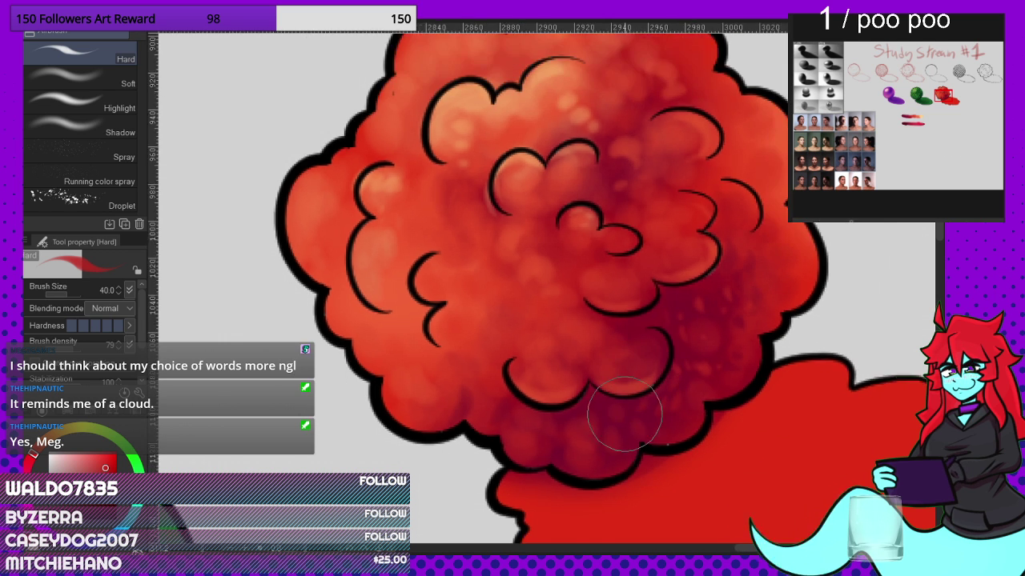
scroll(625, 414, "down", 2)
scroll(618, 370, "up", 3)
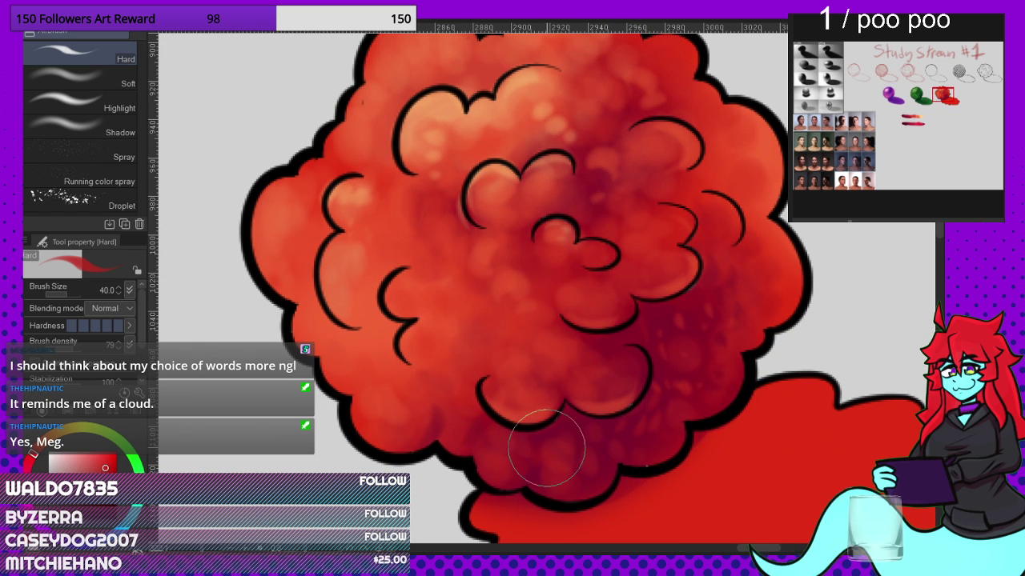
Step: Dab dark crimson spots across the red ball's lower-left centre, between the inner left lobes and the middle lobes
left_click_drag(449, 328, 461, 294)
left_click_drag(485, 330, 461, 357)
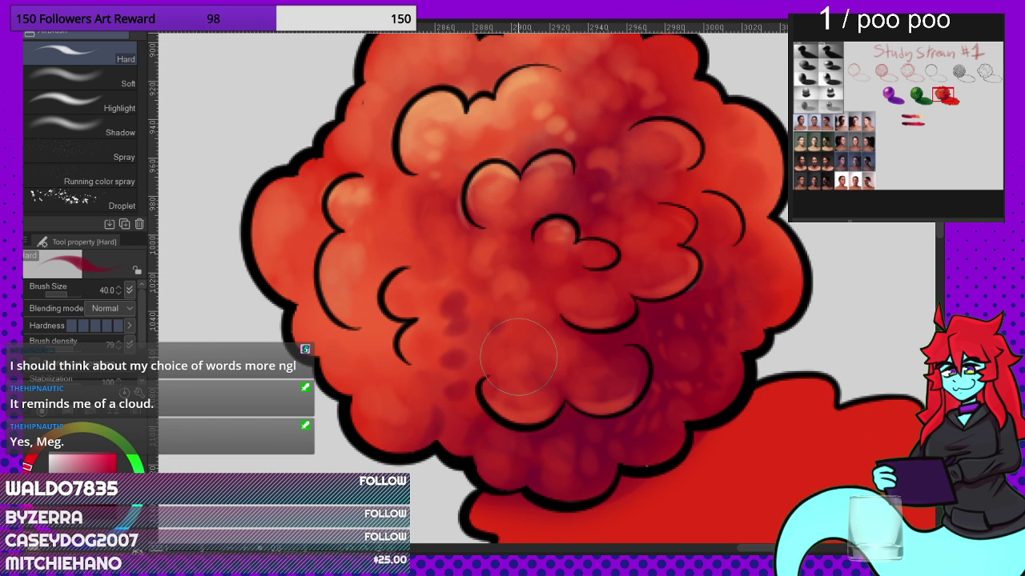
mouse_move(506, 292)
left_mouse_down()
mouse_move(484, 265)
mouse_move(545, 262)
left_mouse_up()
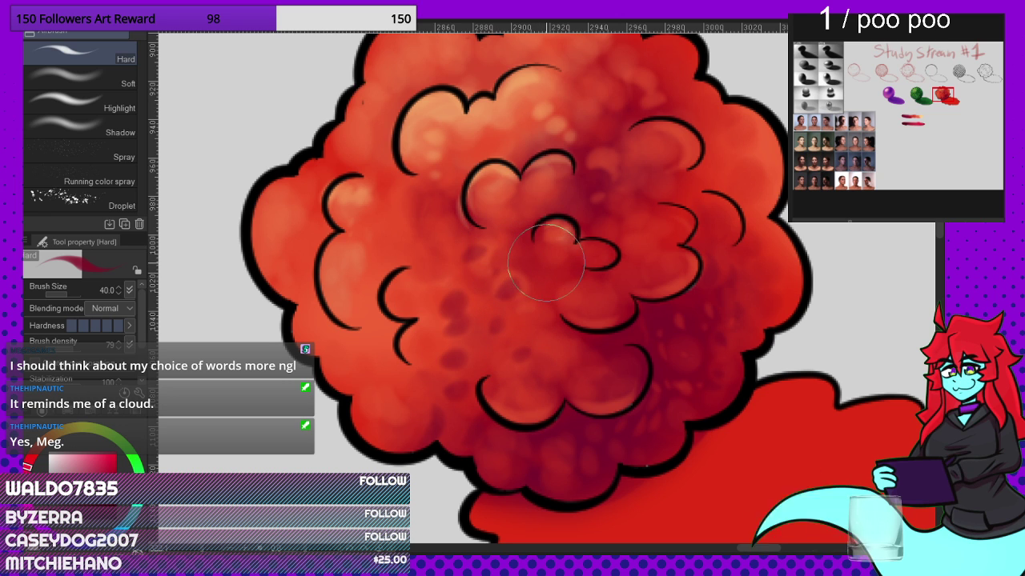
Step: Soften the crimson spots at the ball's centre with dabs of sampled red and orange
left_click(441, 302, "alt")
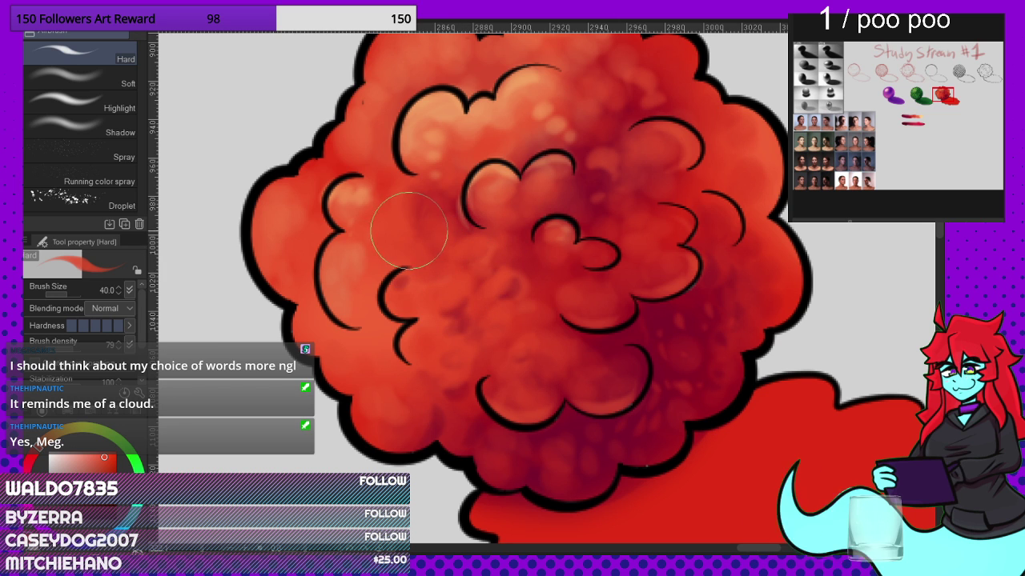
left_click(451, 258, "alt")
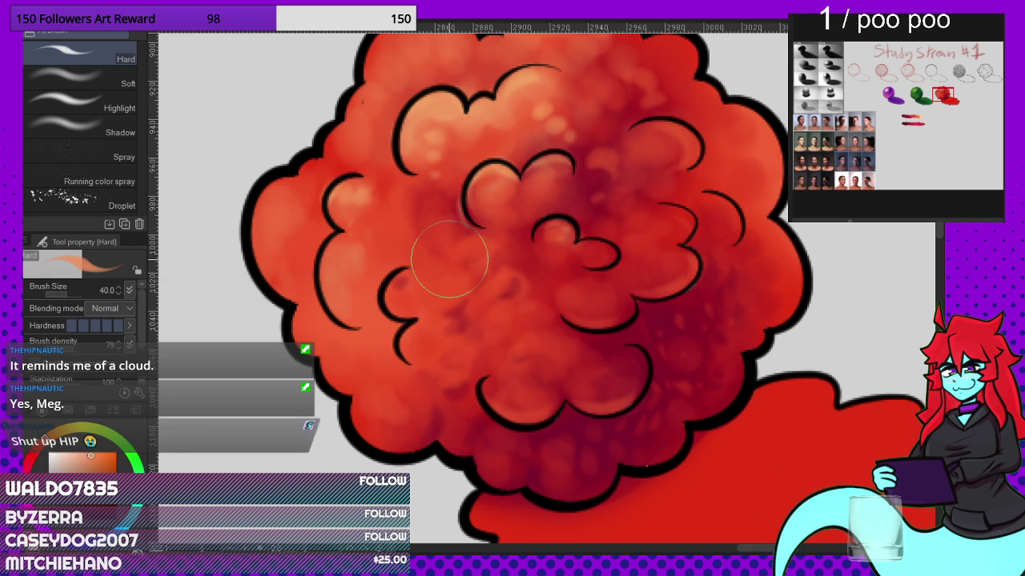
left_click_drag(440, 296, 450, 288)
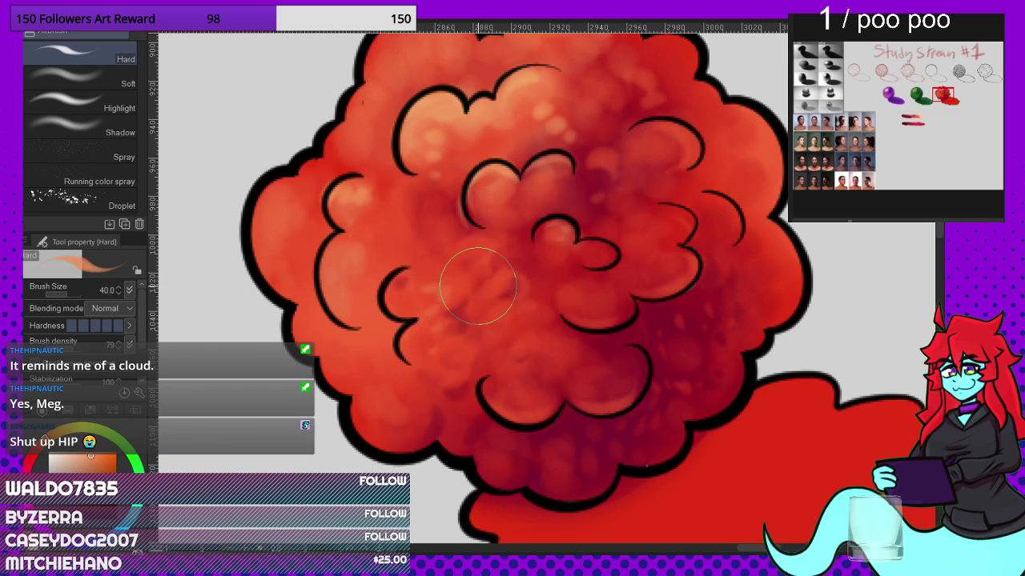
Step: Dab sampled-red bumps around the ball's small central lobes and the lobe below them
scroll(472, 244, "down", 5)
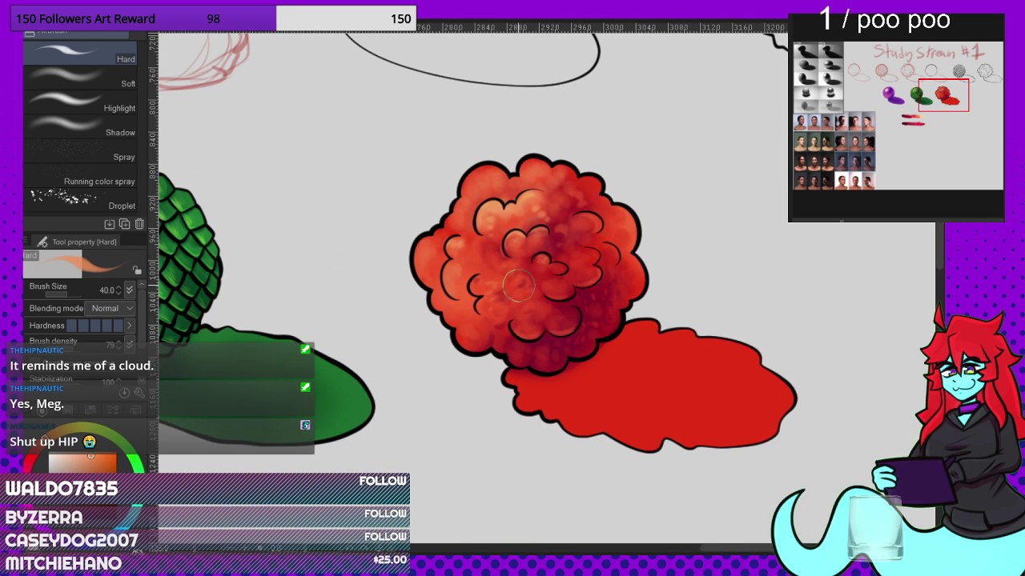
scroll(518, 287, "up", 2)
scroll(480, 208, "down", 1)
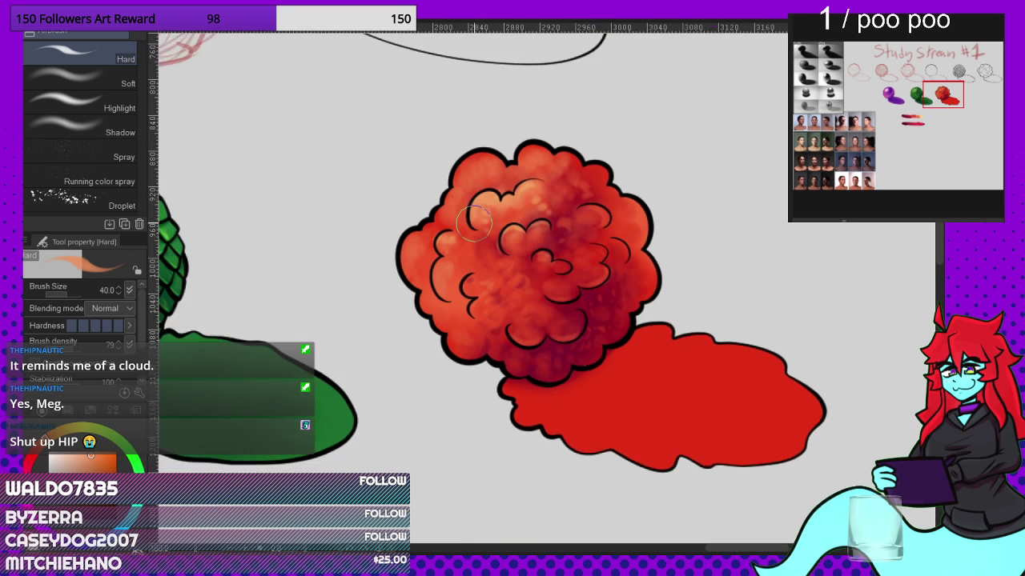
scroll(477, 244, "up", 3)
scroll(510, 240, "down", 2)
scroll(506, 314, "up", 3)
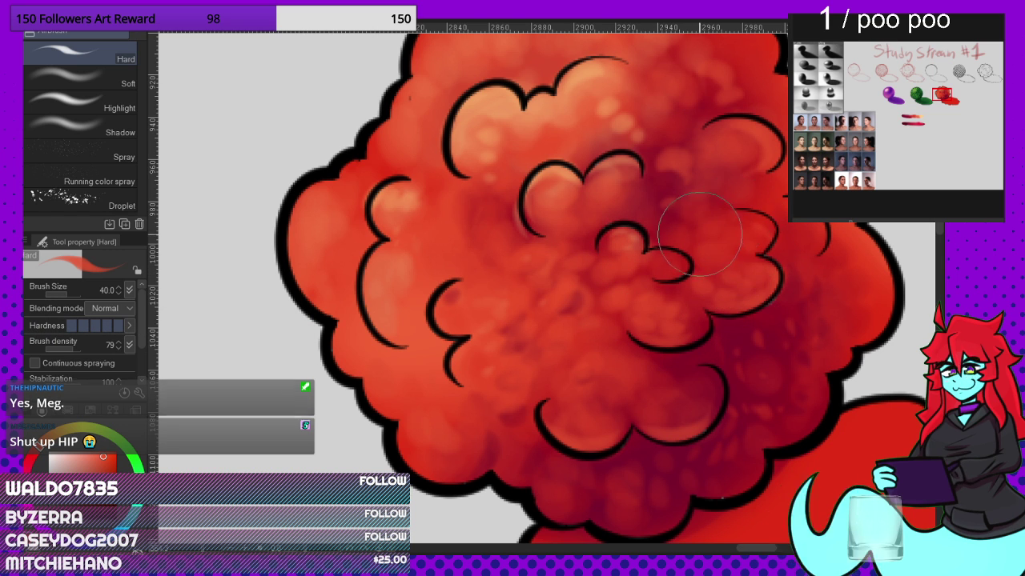
scroll(548, 286, "down", 3)
scroll(747, 258, "up", 1)
scroll(747, 257, "up", 2)
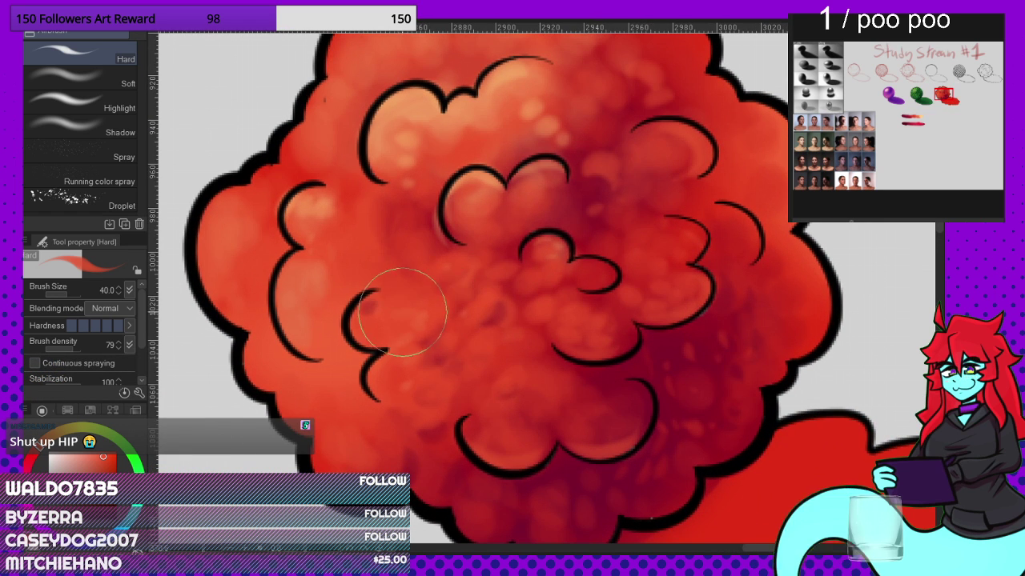
Step: Dab sampled orange-red bumps across the ball's left-centre and lower-left lobes
left_click(430, 148, "alt")
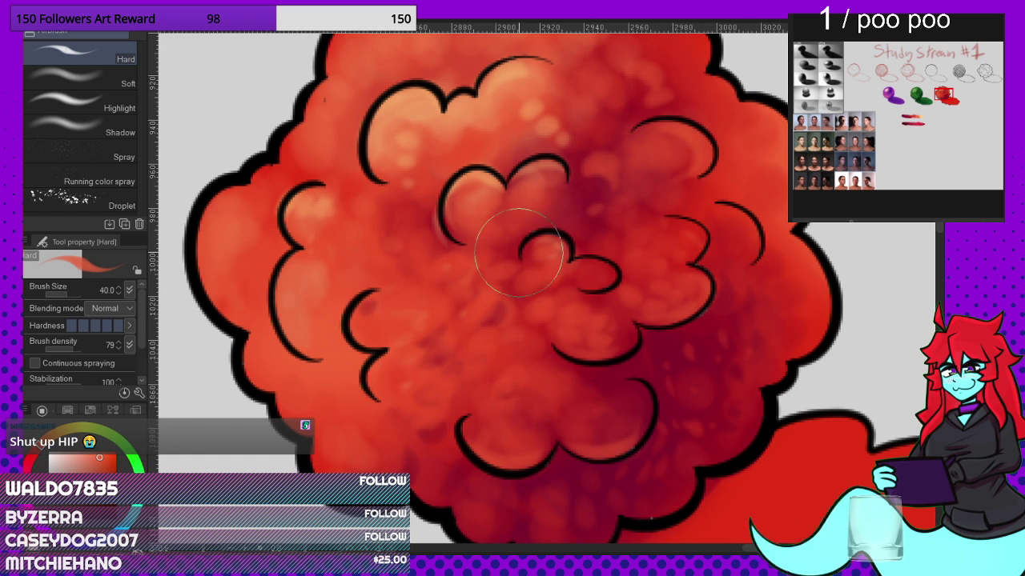
scroll(521, 247, "down", 2)
scroll(361, 365, "up", 3)
scroll(485, 284, "down", 3)
left_click(446, 116, "alt")
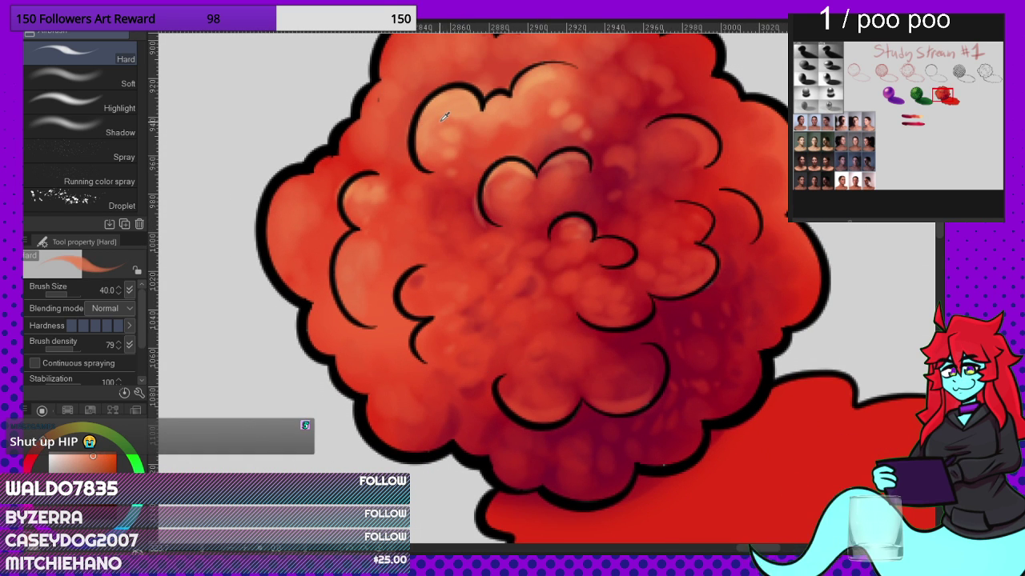
scroll(344, 344, "up", 3)
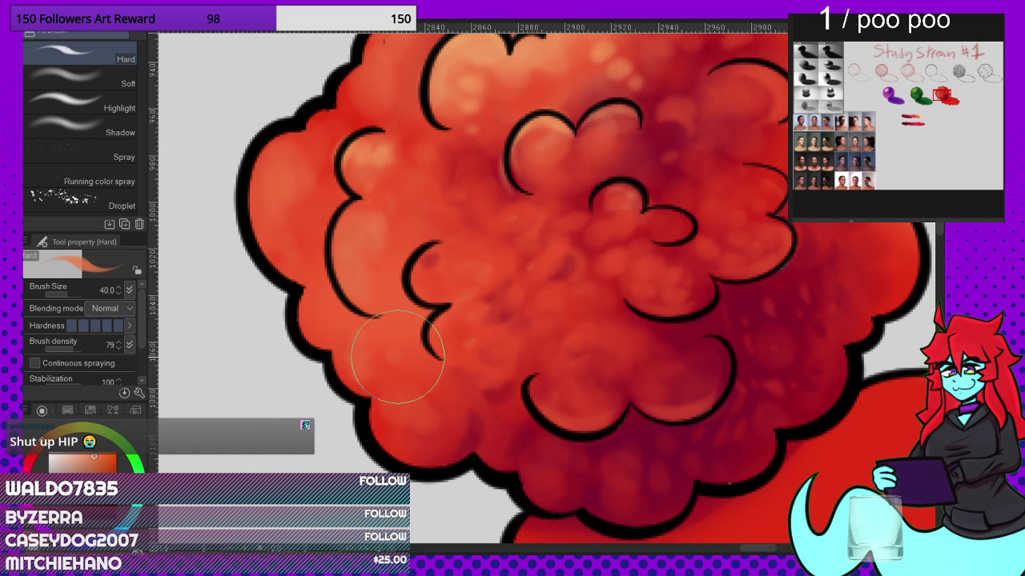
Step: Brighten the ball's upper-left and top outer lobes with soft orange dabs
scroll(480, 316, "down", 6)
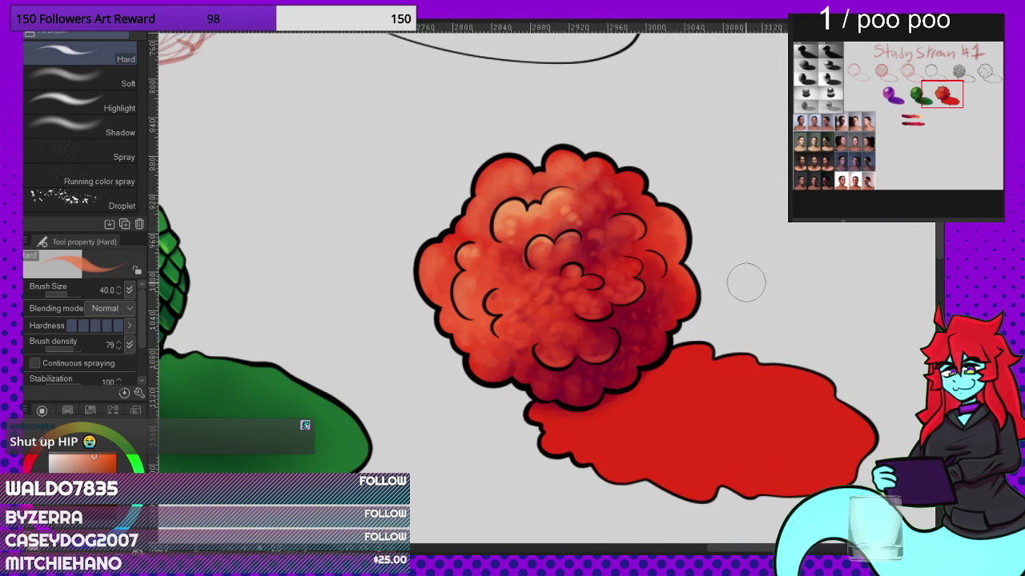
scroll(746, 352, "up", 1)
scroll(389, 208, "up", 1)
scroll(389, 208, "up", 3)
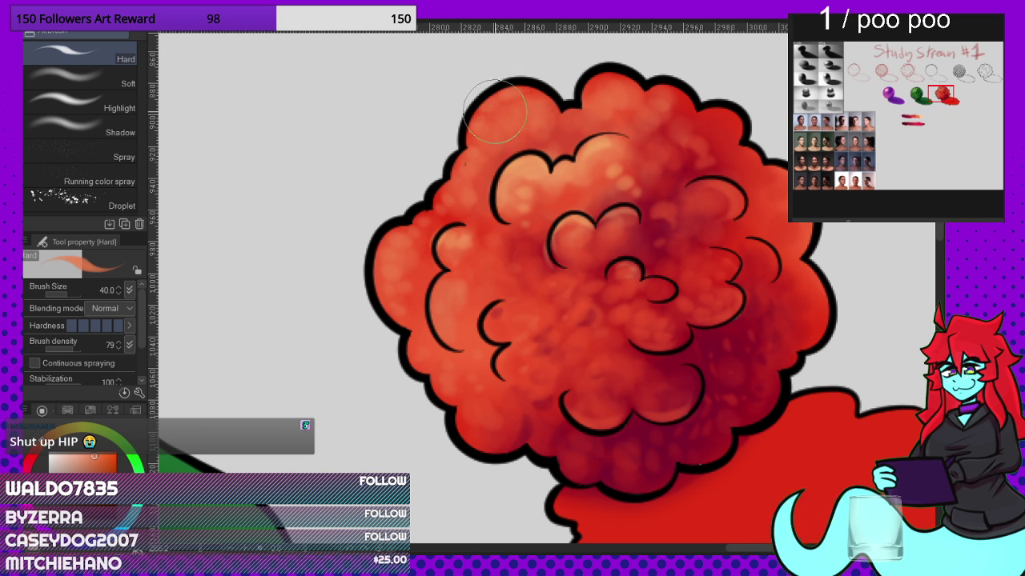
left_click_drag(495, 112, 522, 104)
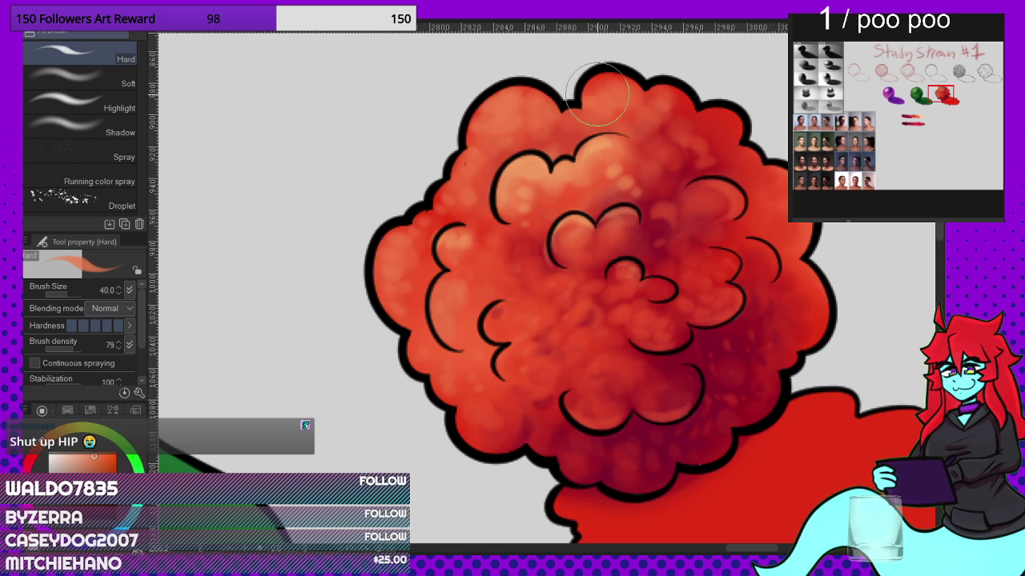
scroll(560, 104, "down", 2)
scroll(559, 200, "up", 2)
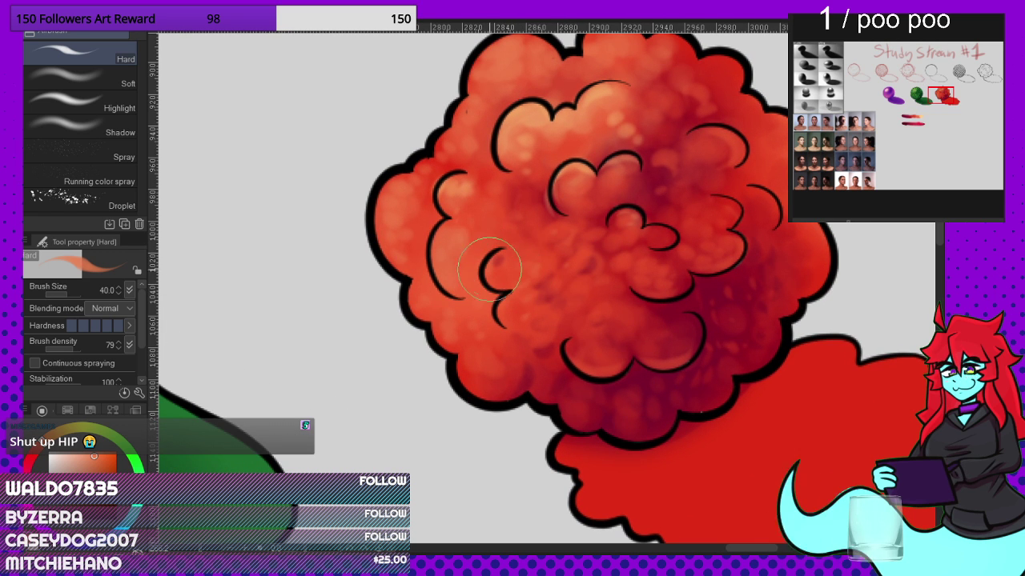
Step: Dab sampled light-orange bumps inside the left lobes and along the inner right-hand lobe of the ball
left_click(513, 254, "alt")
left_click(539, 137, "alt")
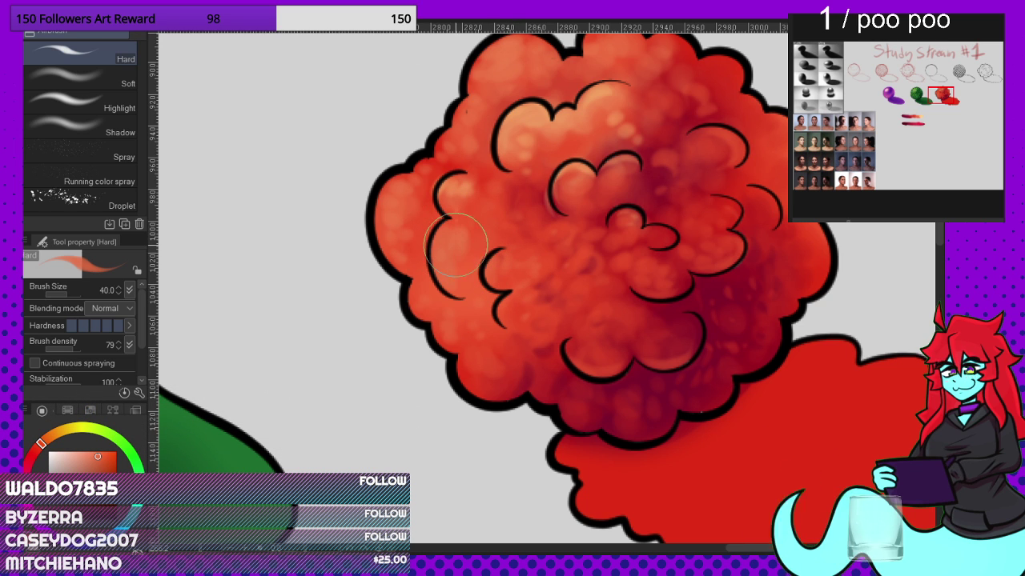
left_click(560, 137, "alt")
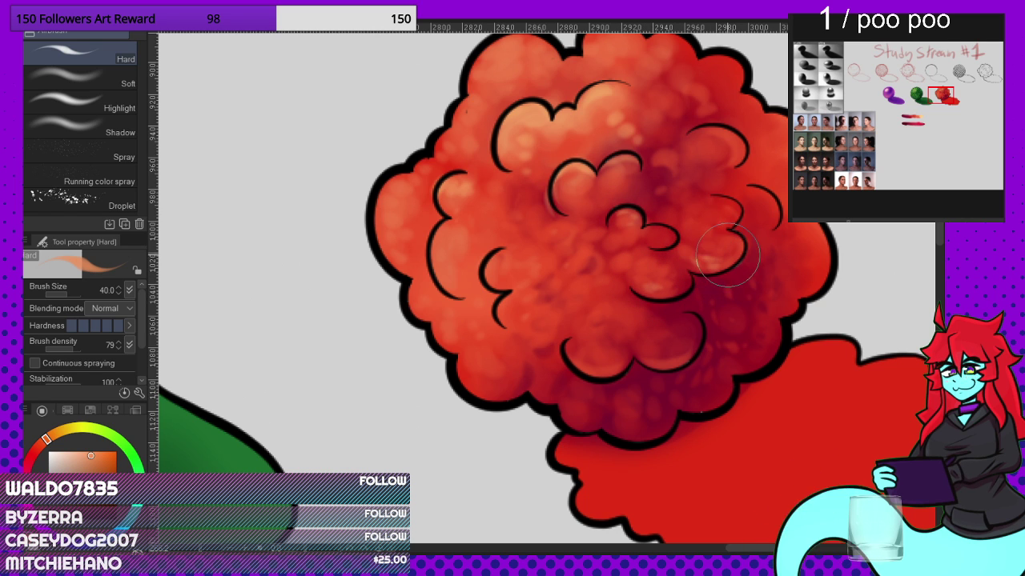
left_click(709, 138, "alt")
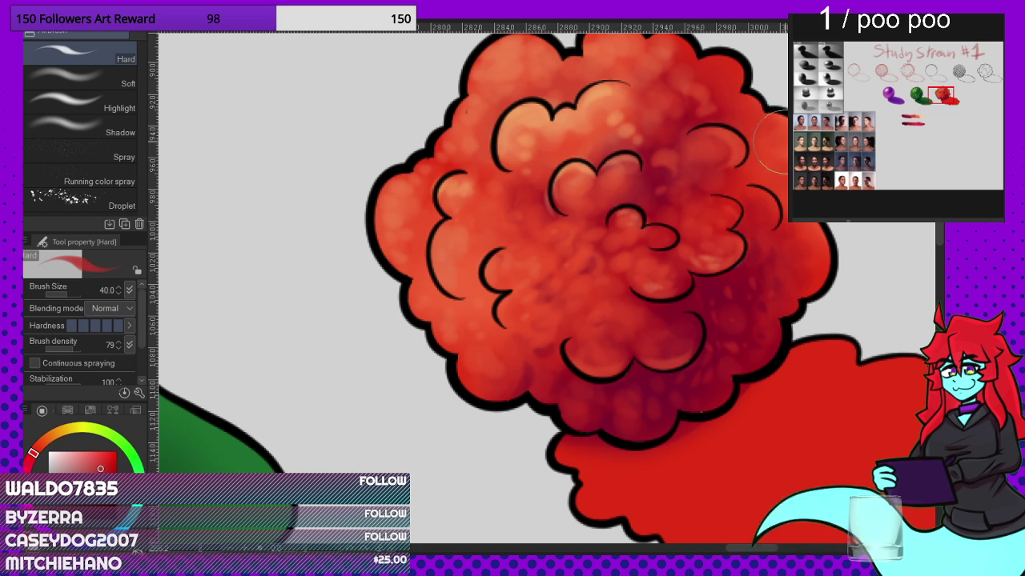
Step: Mottle the ball's upper-right and right-hand lobes with sampled reds
scroll(541, 238, "down", 7)
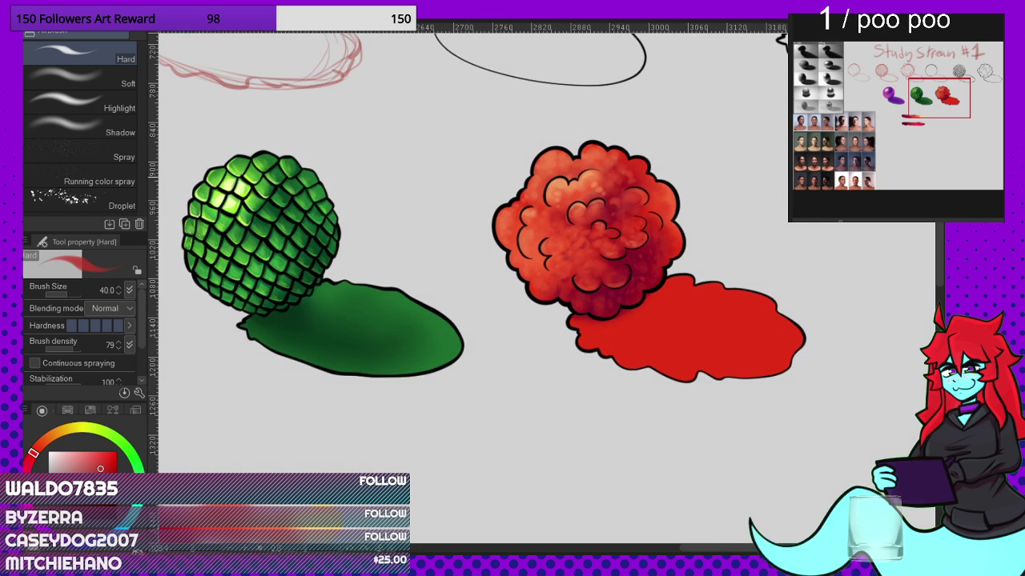
scroll(679, 142, "up", 5)
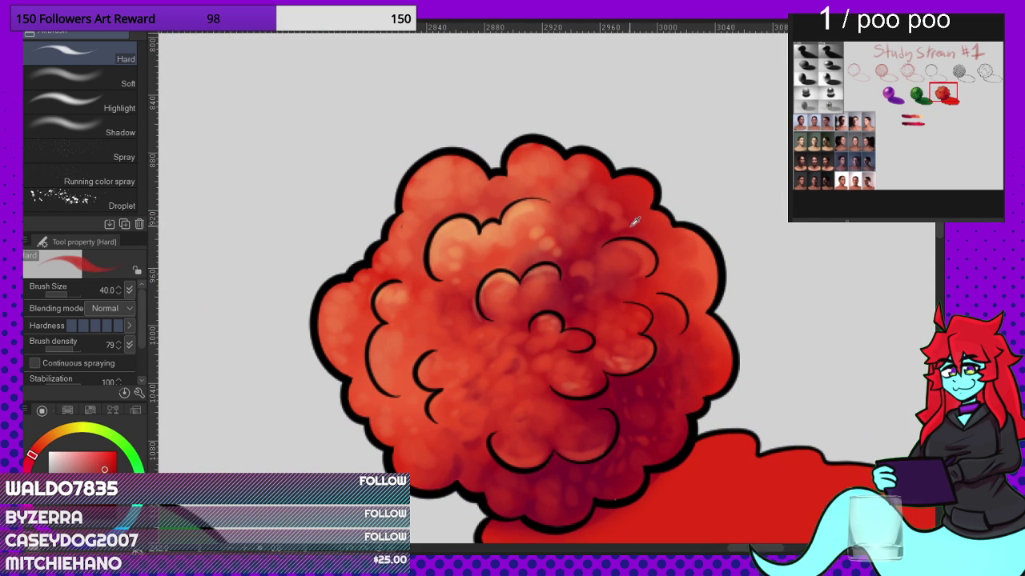
left_click(634, 221, "alt")
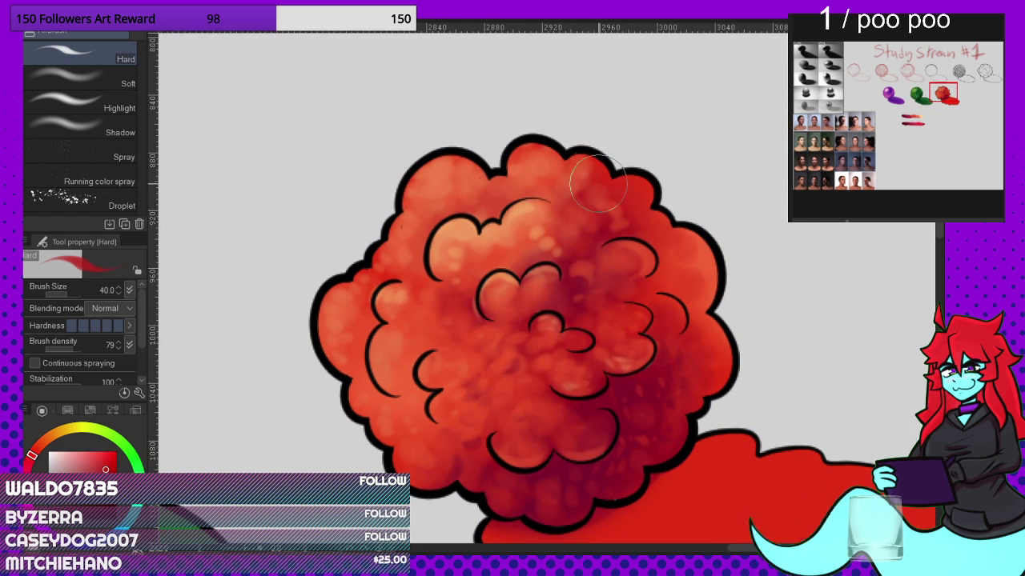
left_click(672, 258, "alt")
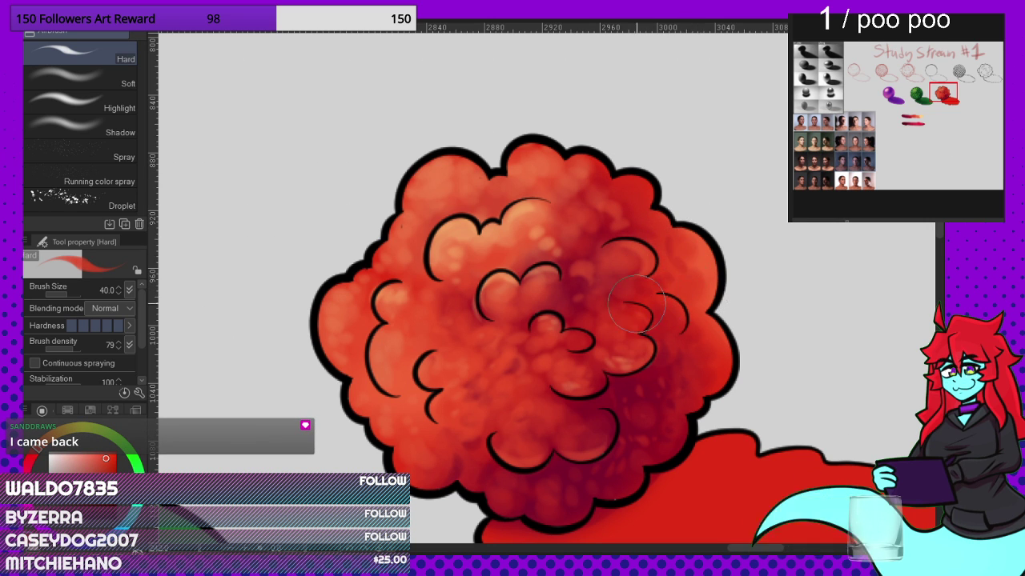
scroll(637, 304, "down", 3)
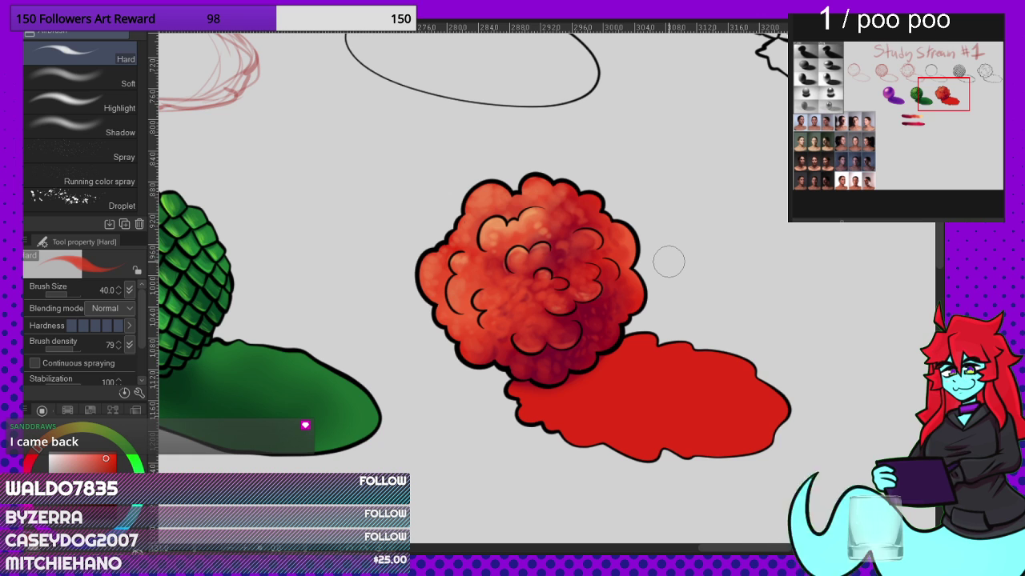
Step: Sample the ball's yellow-orange highlight, lighten it, and dab small bright spots below the upper-left inner lobe
scroll(486, 258, "up", 2)
left_click(506, 214, "alt")
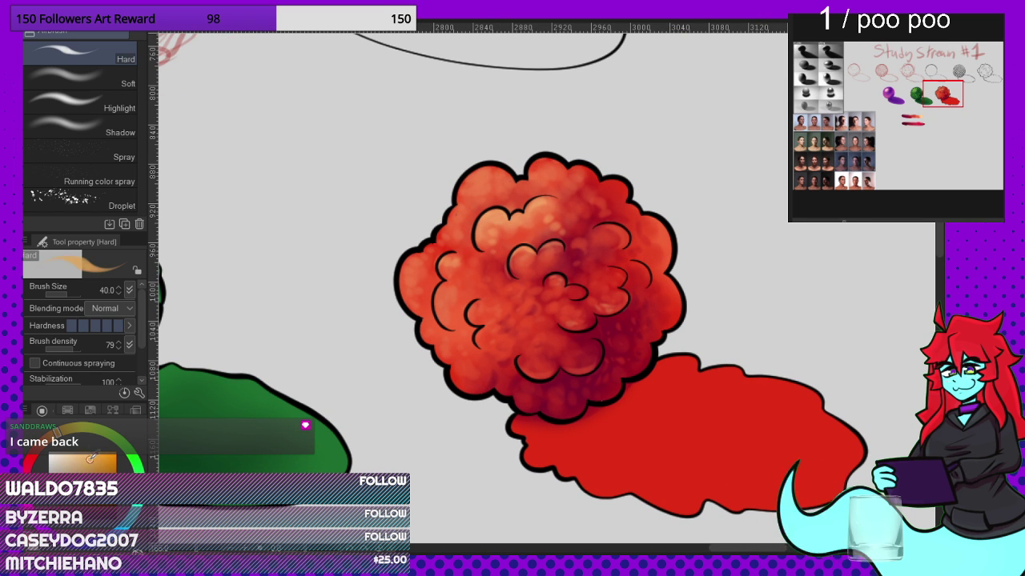
scroll(481, 228, "up", 3)
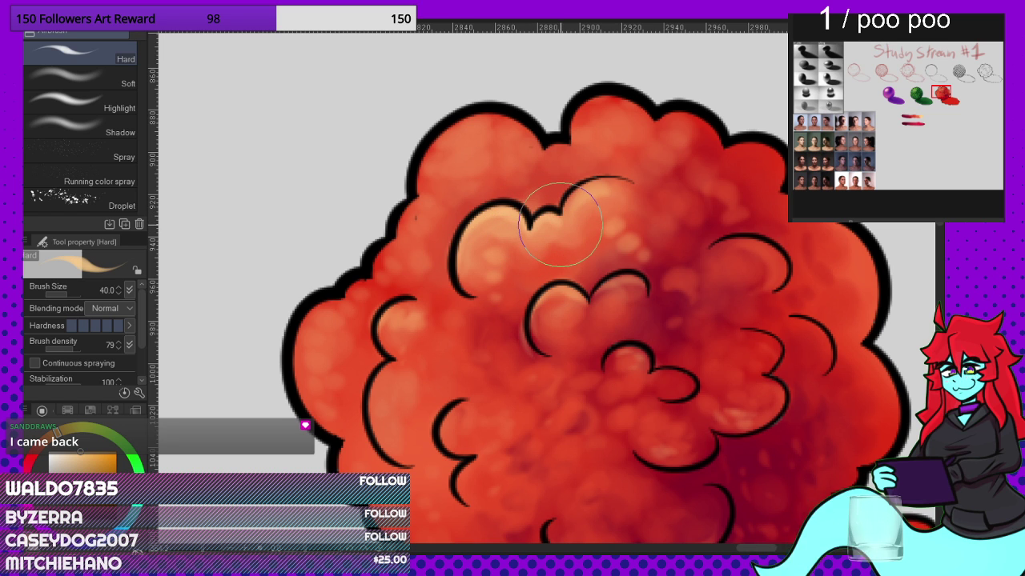
mouse_move(460, 321)
left_mouse_down()
mouse_move(400, 327)
mouse_move(412, 302)
mouse_move(386, 312)
mouse_move(380, 330)
mouse_move(384, 343)
mouse_move(448, 320)
left_mouse_up()
left_click(448, 314)
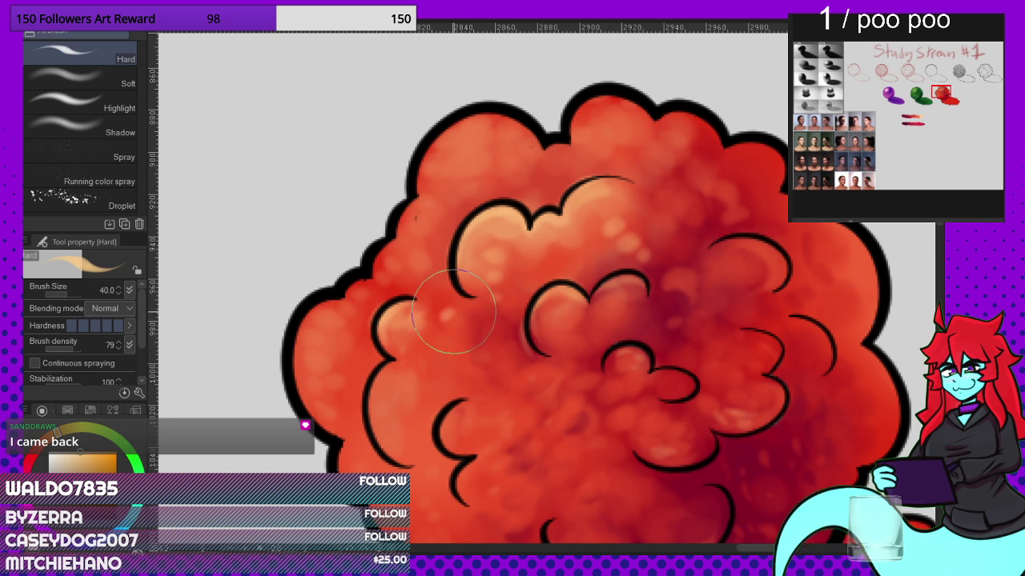
left_click(455, 340)
left_click(475, 324)
left_click(476, 324)
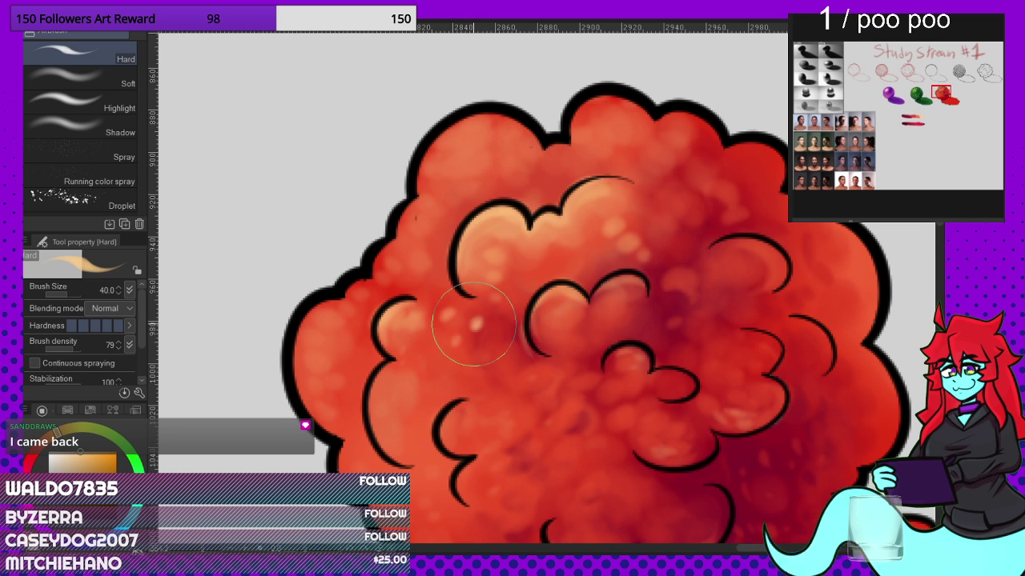
mouse_move(532, 334)
left_mouse_down()
mouse_move(568, 291)
mouse_move(555, 299)
mouse_move(558, 275)
left_mouse_up()
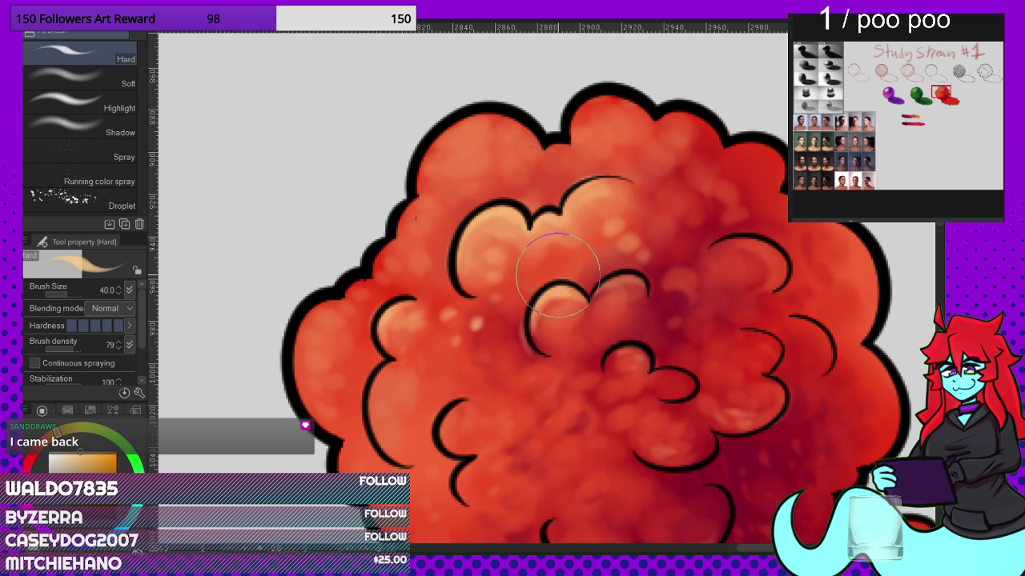
Step: Dab pale yellow-orange highlight spots on the ball's upper-left and top outer lobes
left_click_drag(463, 198, 476, 192)
left_click_drag(483, 157, 532, 185)
left_click_drag(427, 245, 433, 239)
left_click_drag(579, 159, 594, 153)
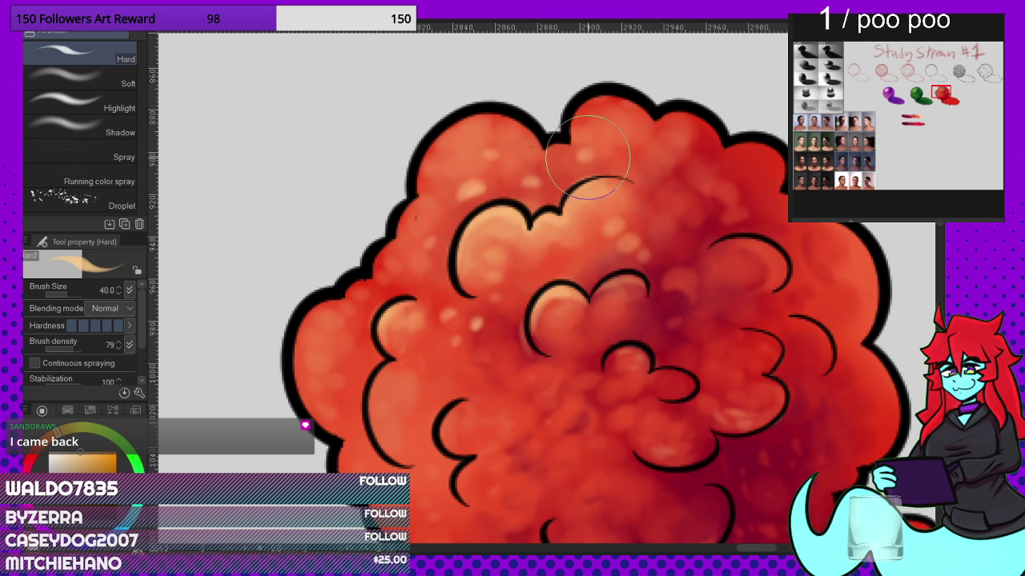
Step: Sample the ball's dark crimson and paint a dark contact-shadow patch directly beneath the ball with G-pen 2
scroll(532, 152, "down", 10)
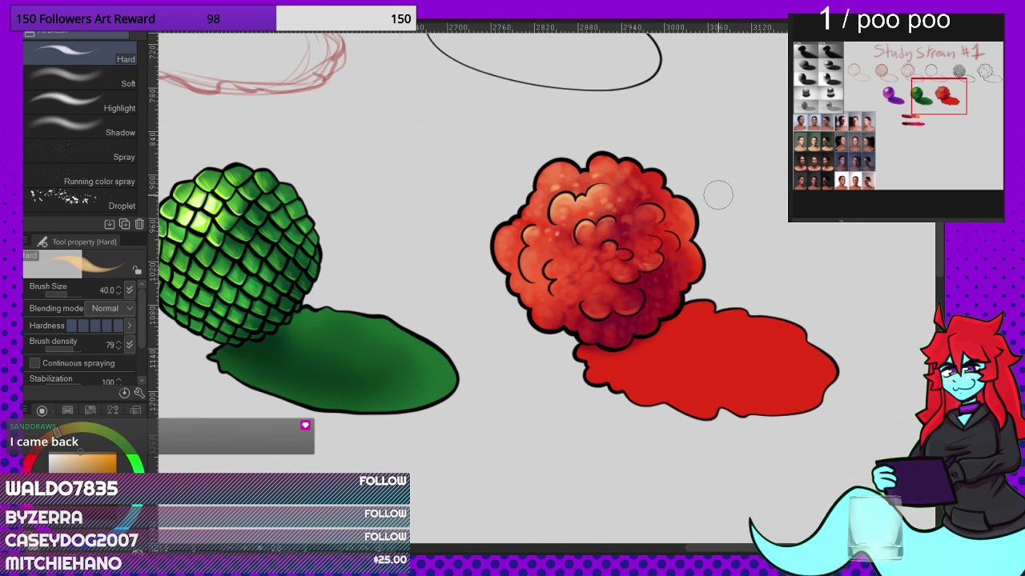
scroll(733, 290, "down", 8)
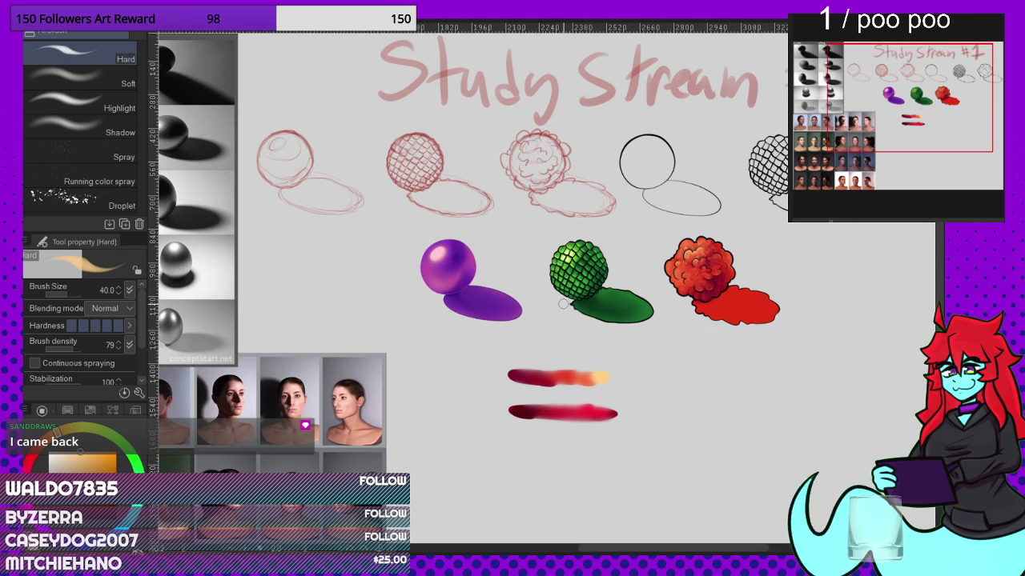
scroll(709, 294, "up", 2)
scroll(731, 325, "up", 5)
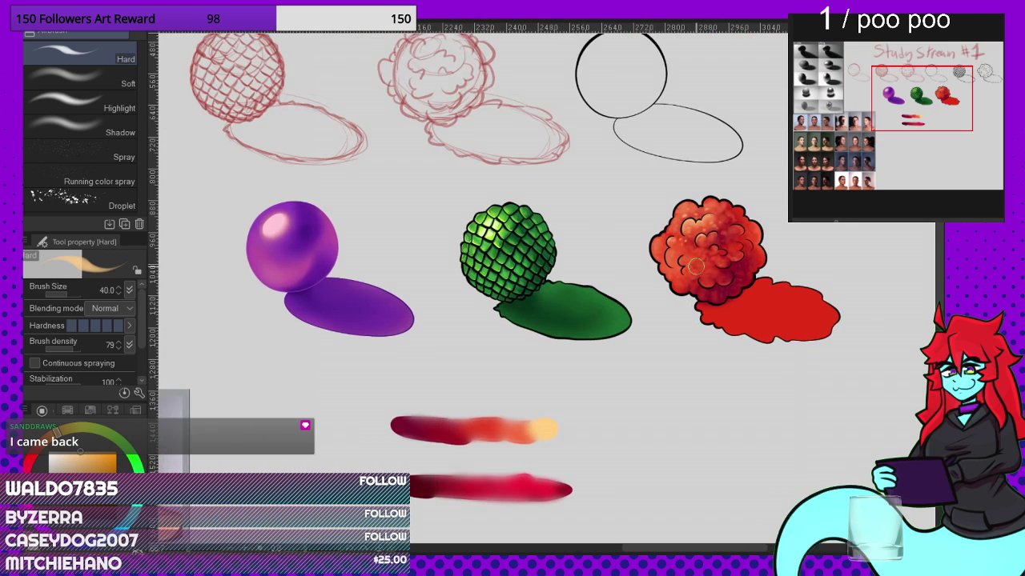
scroll(583, 323, "up", 3)
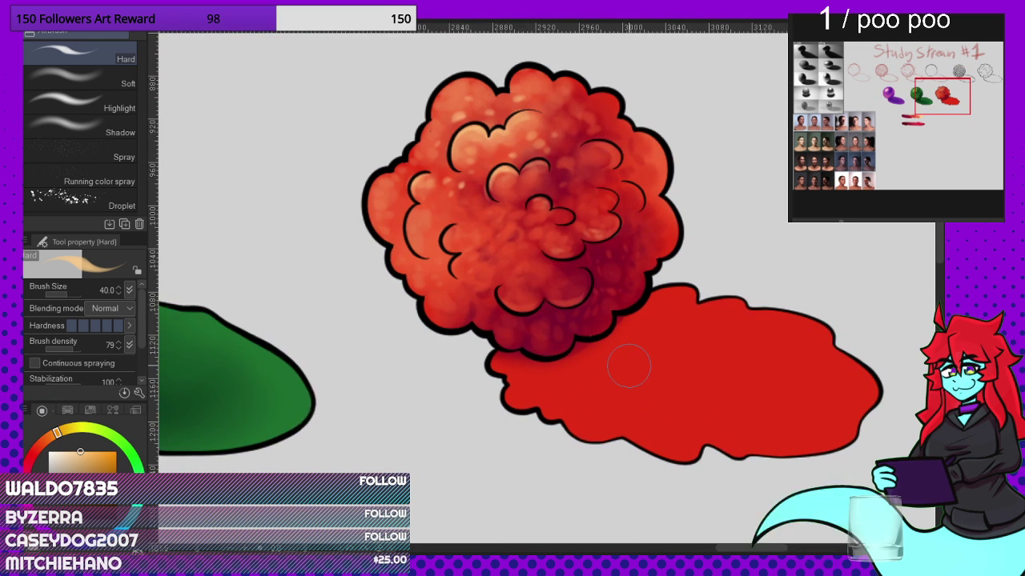
left_click(551, 309, "alt")
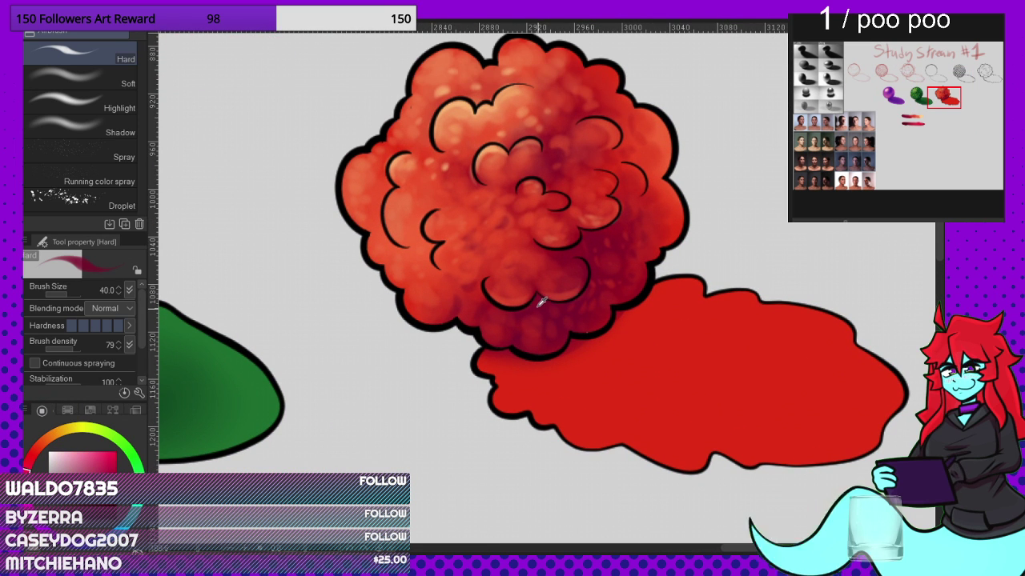
scroll(542, 301, "down", 2)
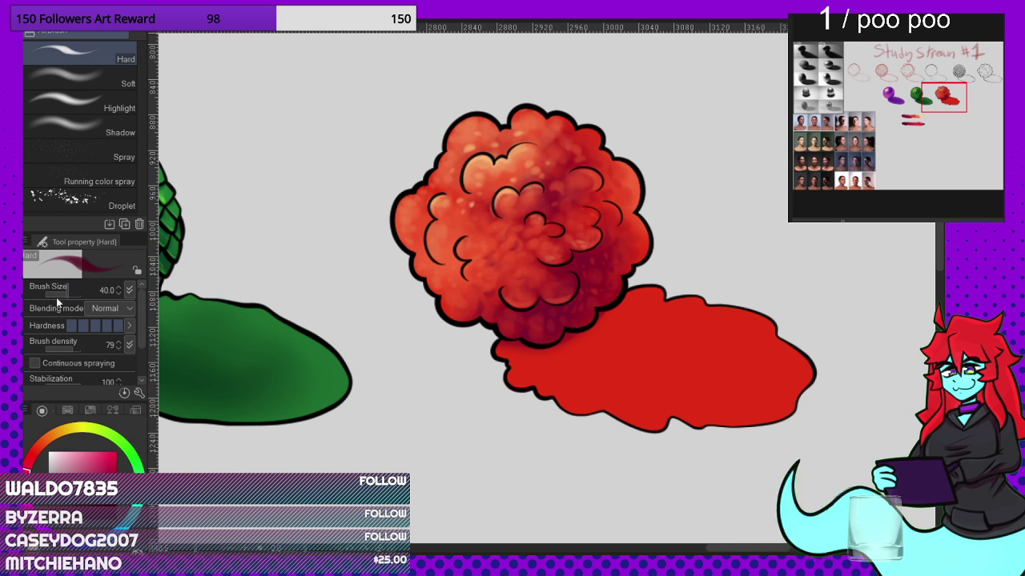
key("p")
scroll(516, 344, "up", 4)
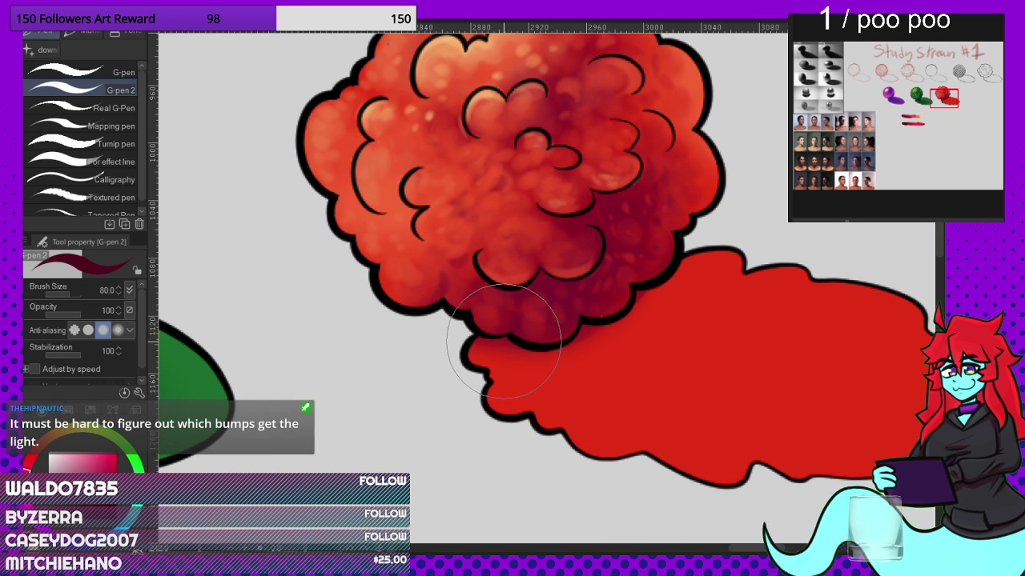
mouse_move(498, 343)
left_mouse_down()
mouse_move(549, 365)
mouse_move(577, 355)
mouse_move(589, 329)
mouse_move(584, 323)
mouse_move(565, 358)
mouse_move(534, 357)
left_mouse_up()
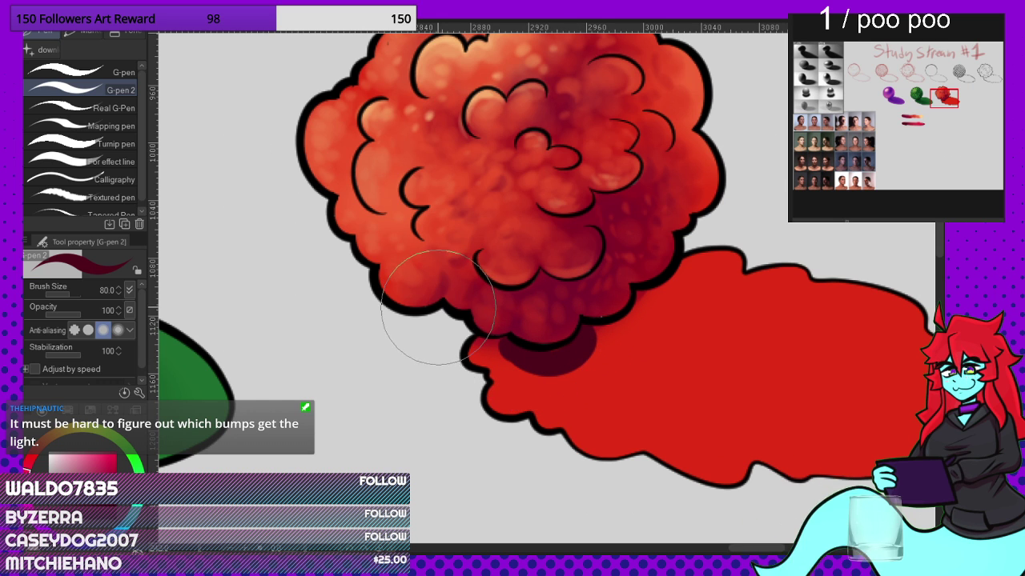
Step: Block in the middle of the ball's red cast shadow with overlapping dark maroon and purple-crimson patches
scroll(424, 324, "down", 2)
scroll(448, 332, "up", 1)
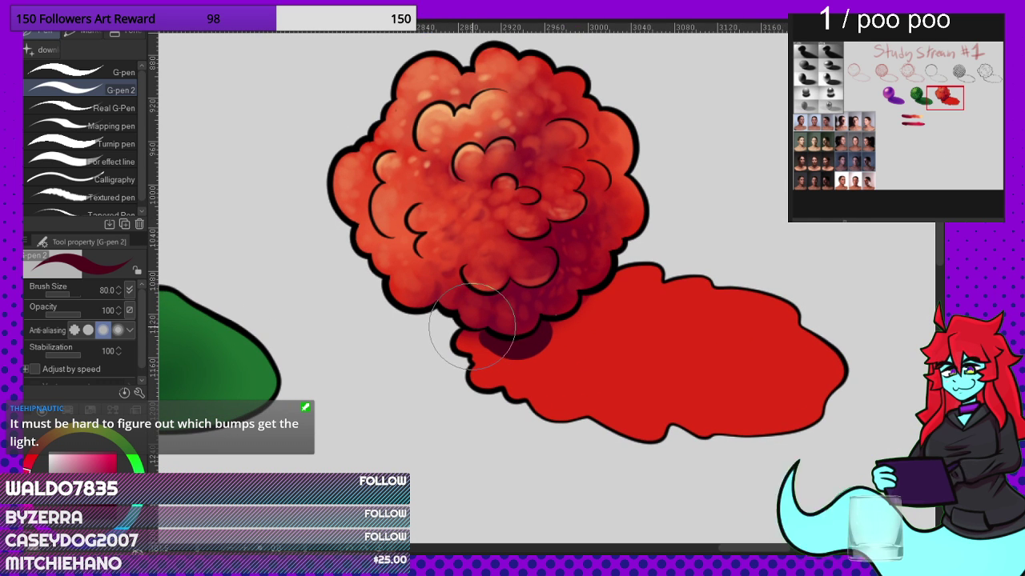
mouse_move(554, 349)
left_mouse_down()
mouse_move(533, 322)
mouse_move(585, 334)
mouse_move(663, 388)
mouse_move(599, 389)
mouse_move(556, 352)
left_mouse_up()
mouse_move(488, 357)
left_mouse_down()
mouse_move(534, 363)
mouse_move(537, 383)
mouse_move(545, 374)
mouse_move(516, 351)
mouse_move(524, 352)
mouse_move(534, 377)
mouse_move(483, 352)
mouse_move(502, 374)
mouse_move(702, 408)
mouse_move(674, 345)
mouse_move(697, 371)
mouse_move(690, 396)
mouse_move(613, 320)
mouse_move(660, 345)
mouse_move(668, 319)
mouse_move(677, 324)
mouse_move(691, 301)
mouse_move(736, 320)
mouse_move(724, 373)
mouse_move(726, 339)
mouse_move(744, 395)
mouse_move(761, 351)
mouse_move(803, 395)
mouse_move(771, 433)
mouse_move(663, 392)
left_mouse_up()
Step: Paint lighter crimson bumps around the cast shadow's edges, leaving a red rim along its upper border
scroll(705, 369, "up", 1)
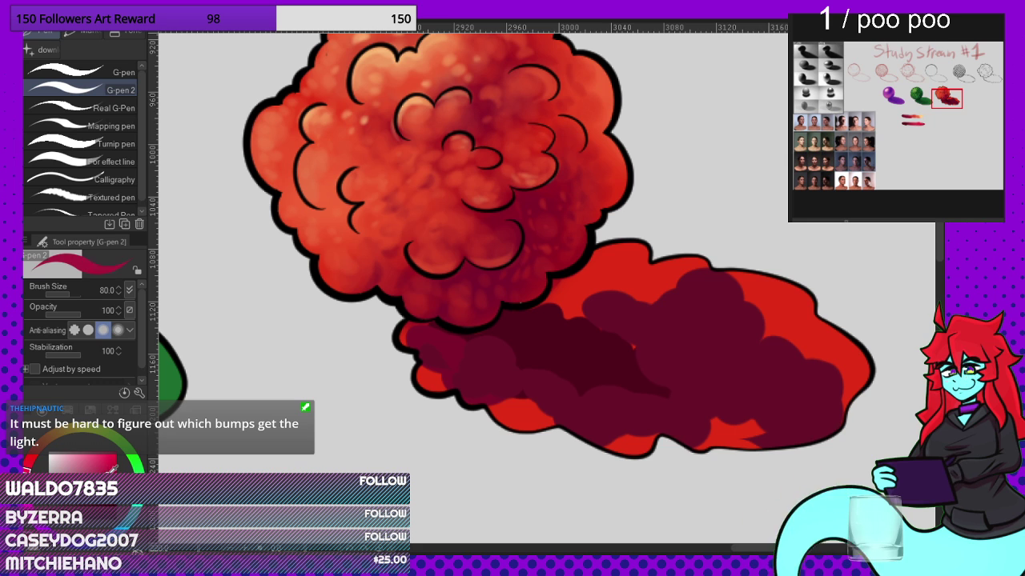
mouse_move(402, 380)
left_mouse_down()
mouse_move(434, 383)
mouse_move(391, 347)
mouse_move(474, 396)
mouse_move(550, 423)
mouse_move(690, 417)
mouse_move(620, 436)
mouse_move(649, 446)
mouse_move(731, 446)
mouse_move(718, 426)
mouse_move(819, 434)
mouse_move(849, 407)
mouse_move(777, 331)
mouse_move(771, 297)
mouse_move(585, 298)
mouse_move(590, 308)
mouse_move(588, 298)
mouse_move(564, 311)
mouse_move(556, 302)
mouse_move(600, 284)
mouse_move(625, 296)
mouse_move(653, 274)
mouse_move(739, 301)
left_mouse_up()
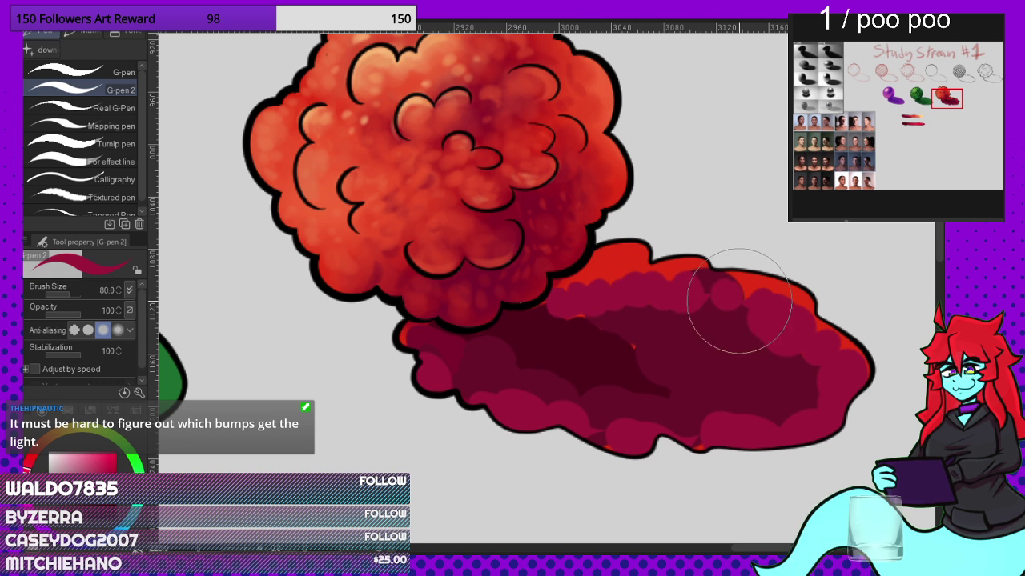
scroll(584, 393, "down", 2)
mouse_move(629, 346)
left_mouse_down()
mouse_move(606, 356)
mouse_move(637, 332)
mouse_move(660, 362)
mouse_move(672, 347)
mouse_move(730, 353)
mouse_move(572, 289)
mouse_move(663, 365)
left_mouse_up()
Step: Blur the cast shadow's maroon, crimson and red patches into a smooth gradient with the size 70 Blur tool
scroll(570, 310, "down", 2)
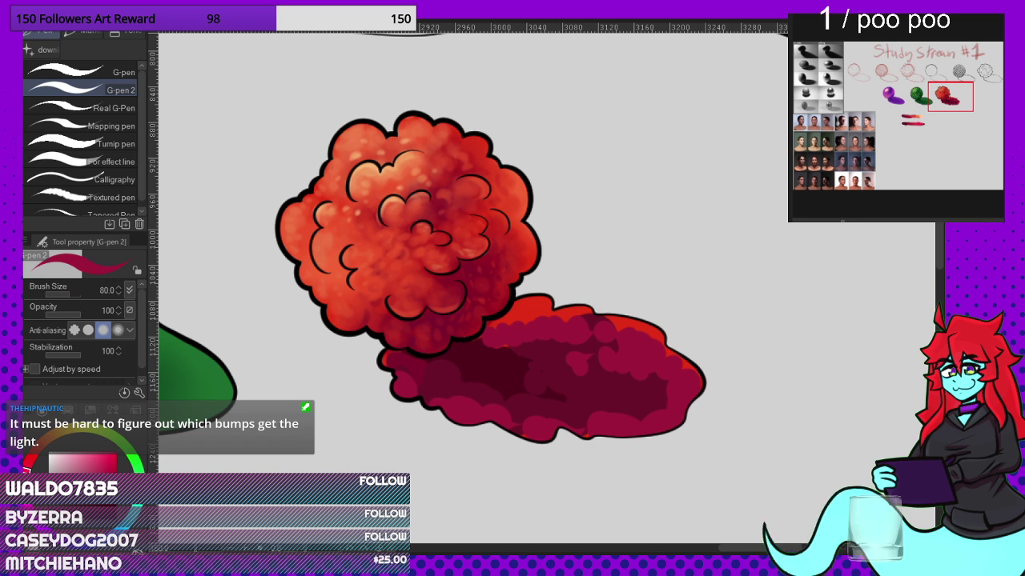
key("j")
scroll(378, 364, "up", 2)
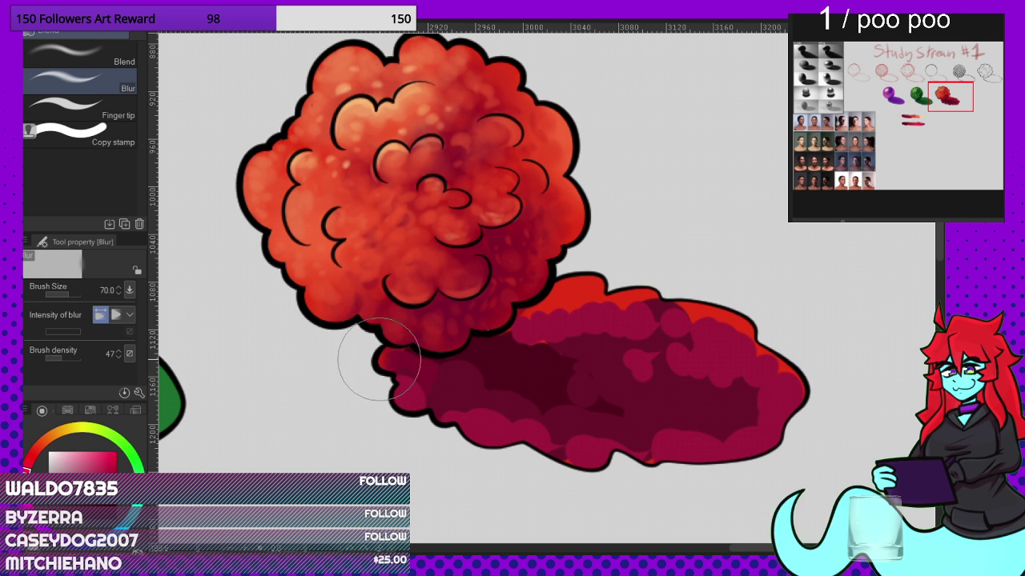
mouse_move(428, 365)
left_mouse_down()
mouse_move(474, 370)
mouse_move(401, 373)
left_mouse_up()
mouse_move(442, 421)
left_mouse_down()
mouse_move(469, 413)
mouse_move(455, 395)
mouse_move(498, 411)
mouse_move(483, 397)
mouse_move(542, 424)
mouse_move(598, 466)
mouse_move(531, 387)
mouse_move(643, 455)
mouse_move(666, 442)
mouse_move(674, 420)
left_mouse_up()
mouse_move(782, 396)
left_mouse_down()
mouse_move(772, 347)
mouse_move(728, 390)
mouse_move(681, 353)
mouse_move(620, 341)
mouse_move(602, 386)
mouse_move(575, 381)
mouse_move(557, 346)
mouse_move(514, 345)
mouse_move(662, 329)
mouse_move(599, 360)
mouse_move(729, 360)
mouse_move(739, 329)
mouse_move(629, 291)
mouse_move(599, 292)
mouse_move(561, 318)
left_mouse_up()
mouse_move(748, 417)
left_mouse_down()
mouse_move(656, 451)
mouse_move(493, 390)
mouse_move(506, 433)
left_mouse_up()
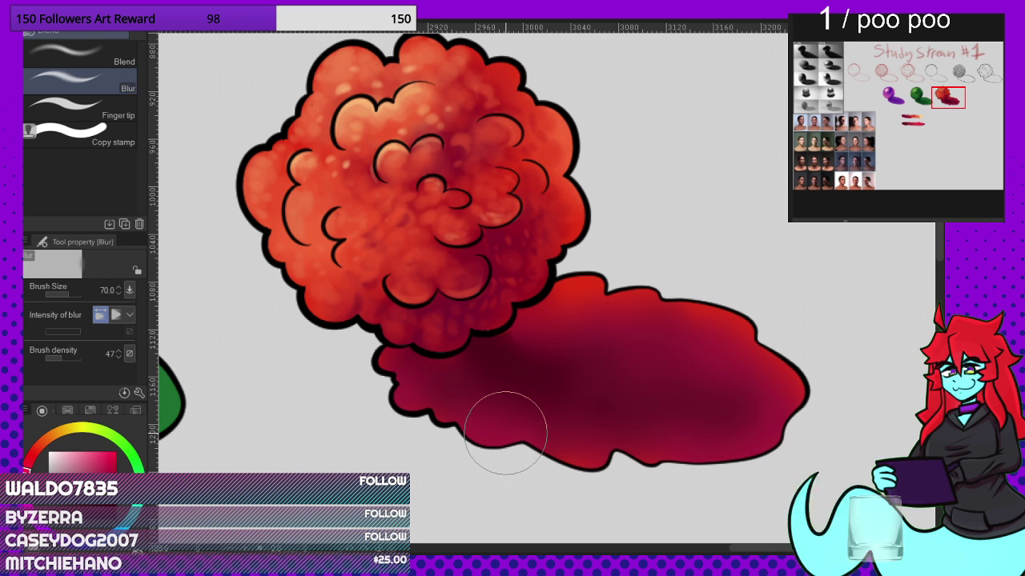
Step: Dab sampled dark maroon and crimson bumps with G-pen 2 onto the shadow's left end below the ball
key("p")
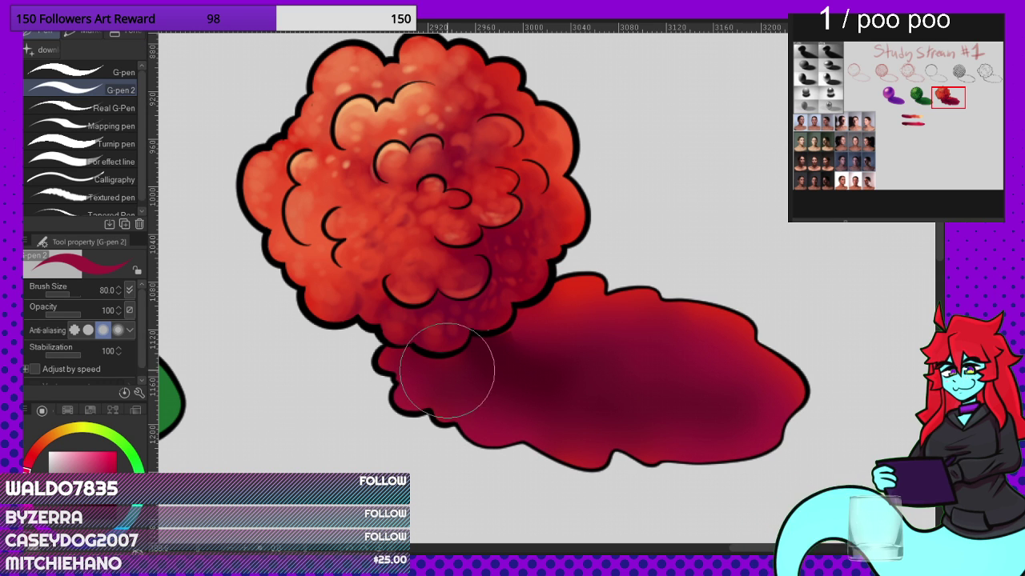
scroll(456, 372, "up", 2)
left_click(507, 349, "alt")
mouse_move(390, 336)
left_mouse_down()
mouse_move(424, 363)
mouse_move(471, 360)
left_mouse_up()
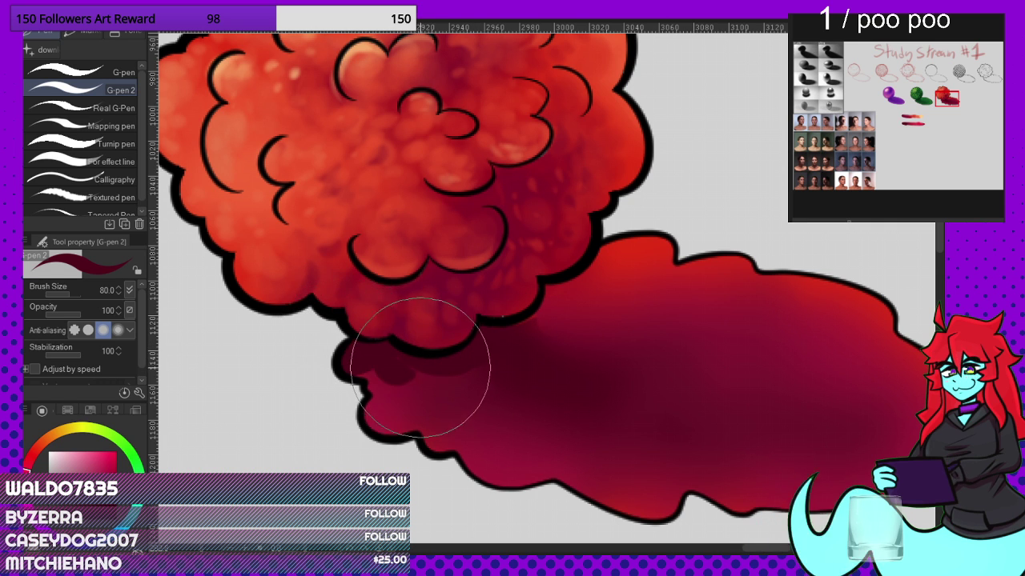
mouse_move(420, 368)
left_mouse_down()
mouse_move(532, 365)
mouse_move(575, 333)
mouse_move(465, 370)
mouse_move(447, 389)
mouse_move(420, 388)
mouse_move(472, 402)
mouse_move(522, 378)
mouse_move(515, 426)
mouse_move(470, 383)
mouse_move(482, 367)
mouse_move(408, 400)
mouse_move(503, 434)
left_mouse_up()
left_click(605, 316, "alt")
key("ctrl+z")
left_click(510, 410, "alt")
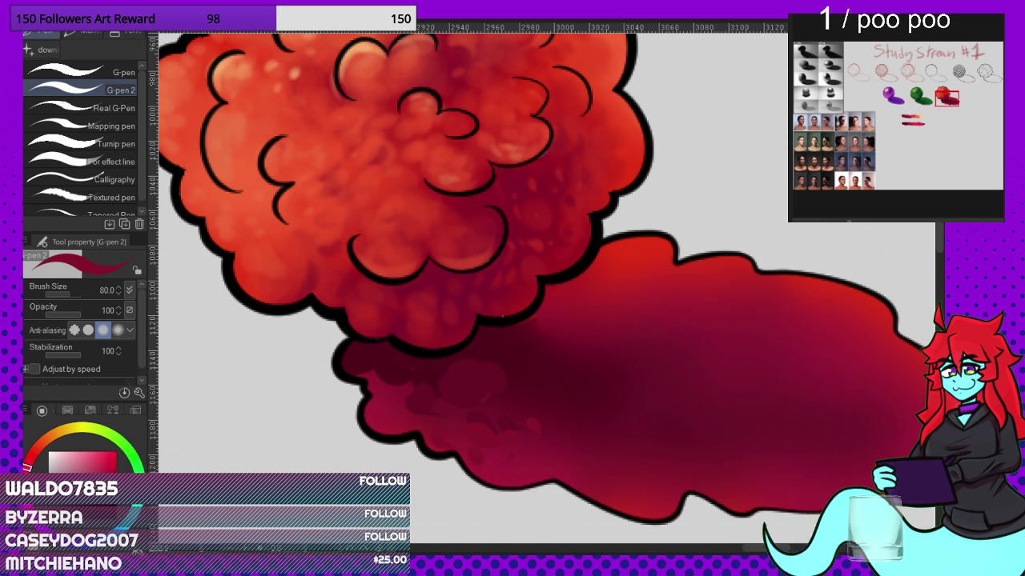
Step: Blur the new dabs at the cast shadow's left end and soften the dark area beside the ball
key("j")
mouse_move(474, 362)
left_mouse_down()
mouse_move(456, 379)
mouse_move(419, 377)
mouse_move(416, 390)
mouse_move(397, 371)
mouse_move(373, 378)
mouse_move(437, 404)
mouse_move(420, 432)
mouse_move(507, 414)
mouse_move(554, 443)
mouse_move(385, 422)
mouse_move(549, 342)
mouse_move(523, 331)
left_mouse_up()
scroll(421, 423, "down", 3)
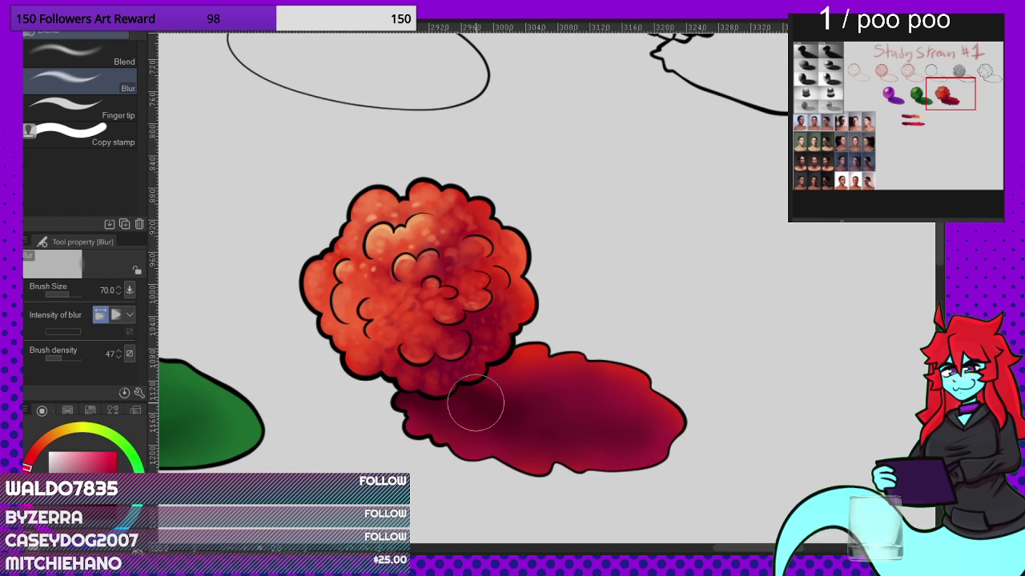
mouse_move(475, 402)
left_mouse_down()
mouse_move(589, 402)
mouse_move(533, 385)
mouse_move(586, 418)
mouse_move(599, 400)
mouse_move(468, 417)
mouse_move(497, 452)
mouse_move(592, 355)
left_mouse_up()
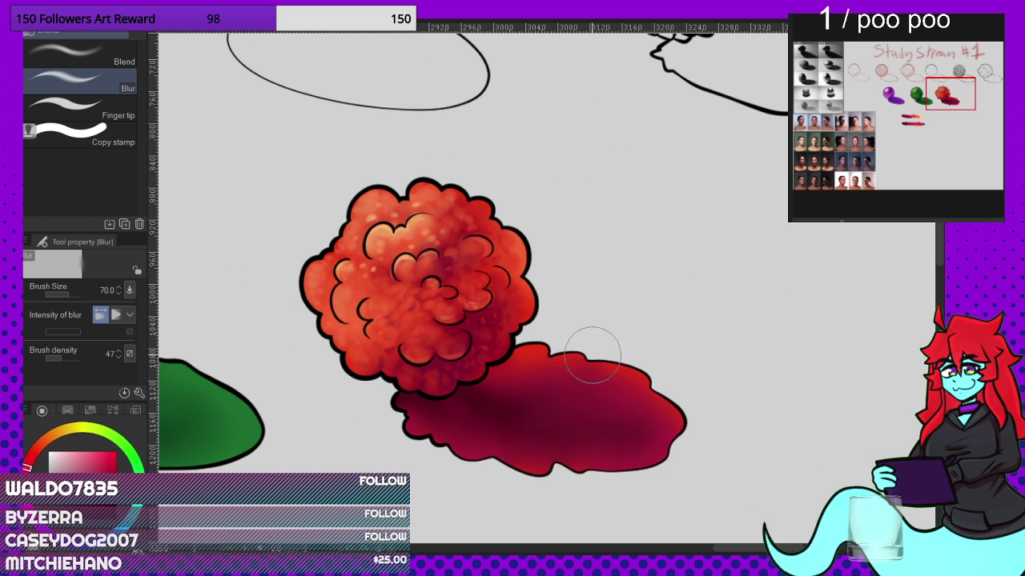
Step: Sample light orange from the upper-left inner lobe and dab small highlight spots on the left lobes with the Hard airbrush
scroll(572, 240, "down", 3)
scroll(446, 260, "up", 6)
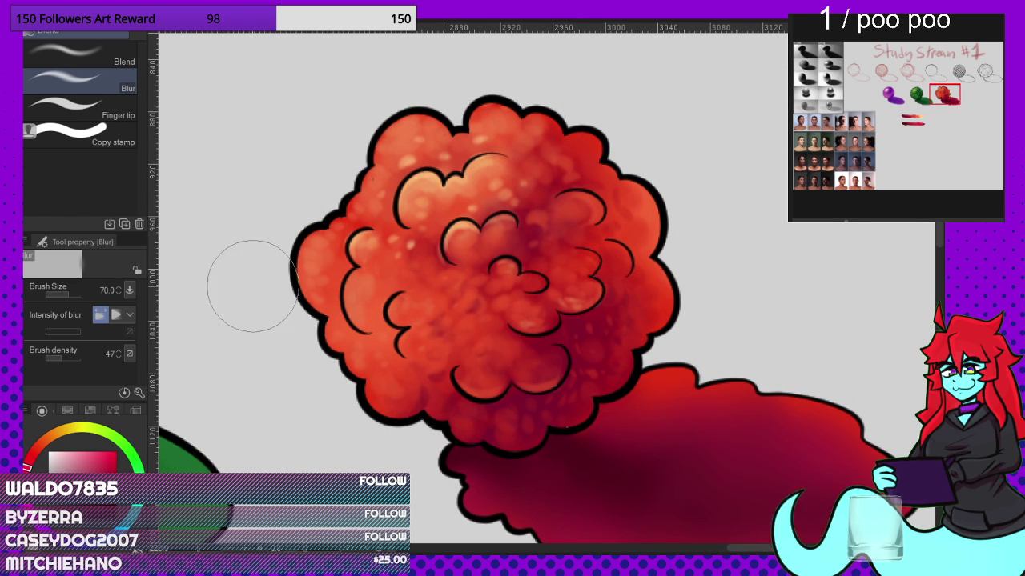
left_click(430, 173, "alt")
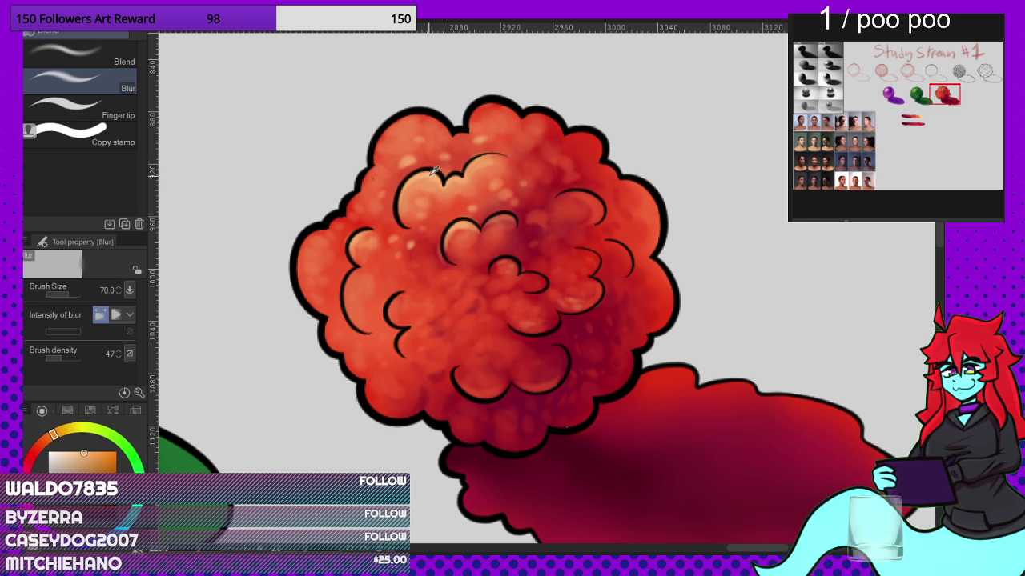
key("b")
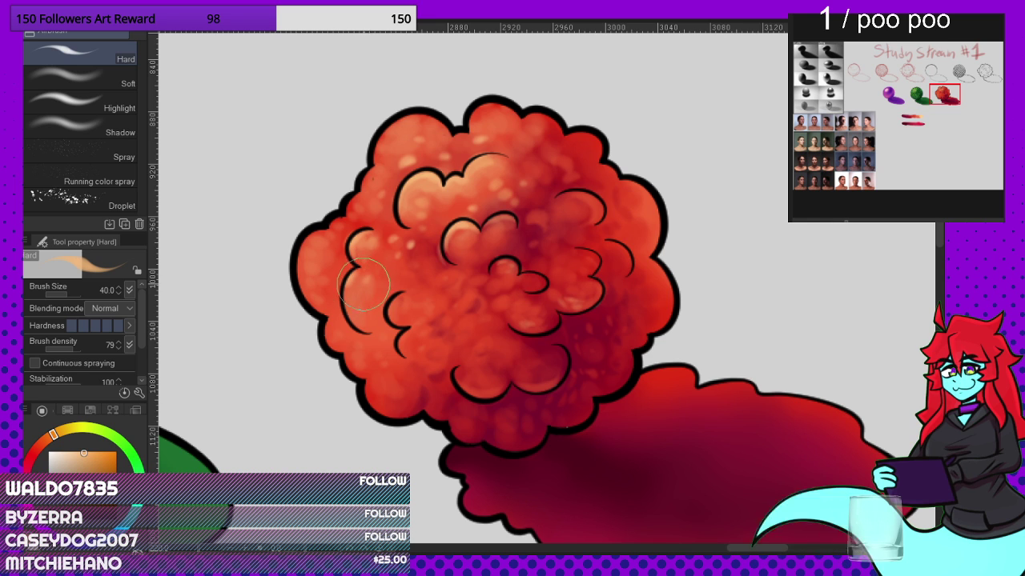
left_click(319, 235)
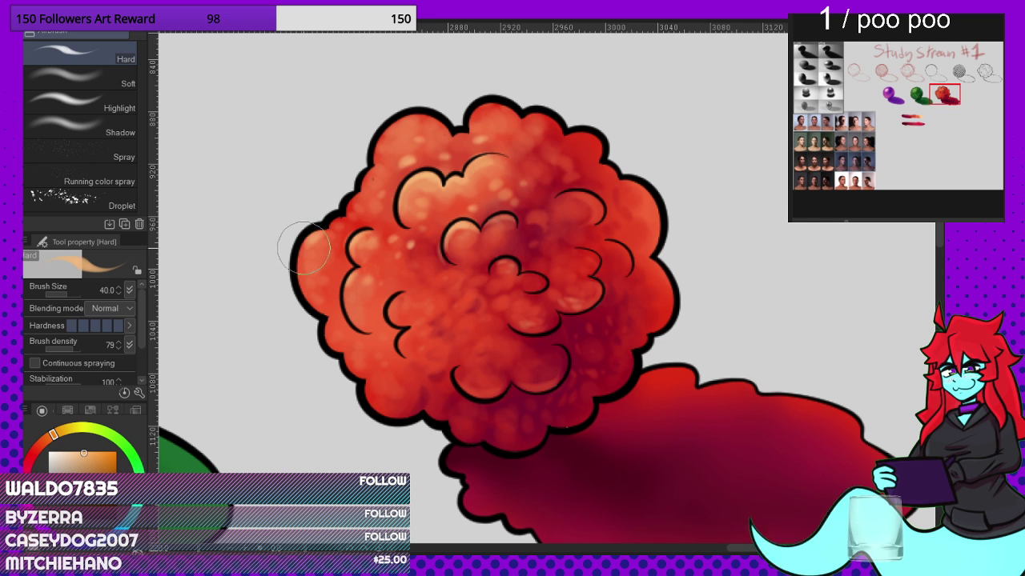
left_click(401, 301)
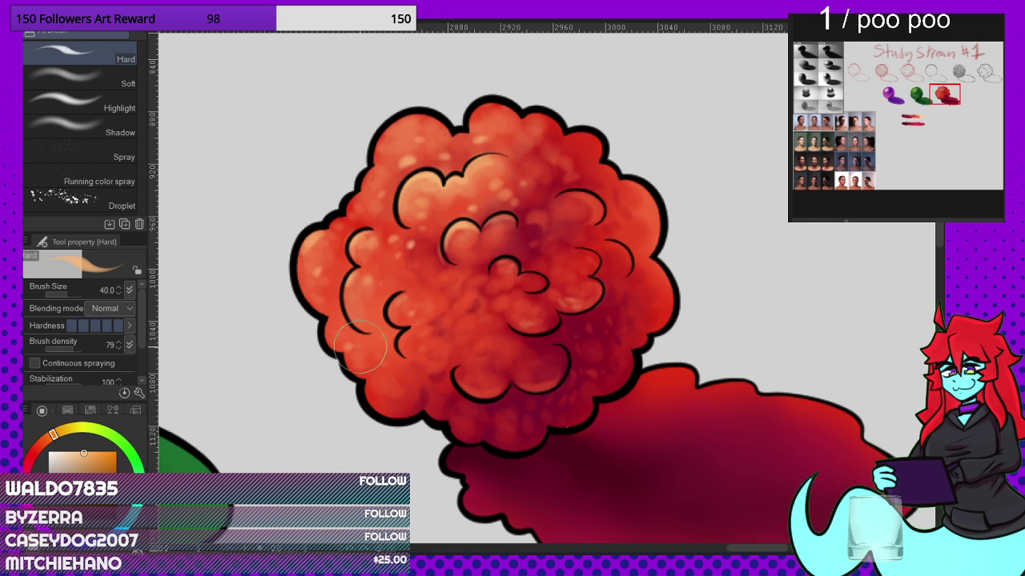
left_click(378, 380)
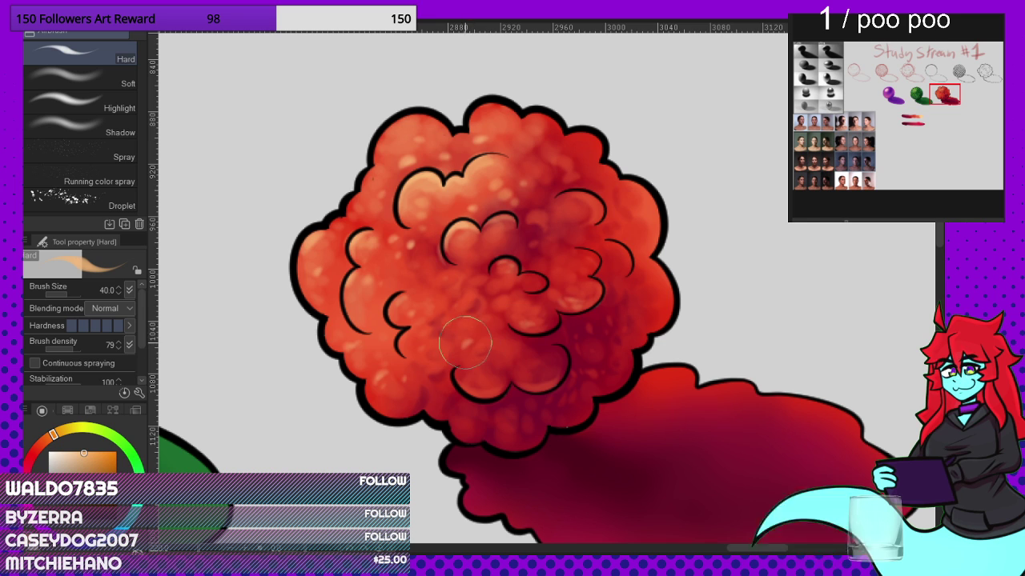
Step: Dab light-orange highlight spots on the ball's lower-centre and central inner lobes
mouse_move(466, 343)
left_mouse_down()
mouse_move(448, 294)
mouse_move(437, 328)
mouse_move(457, 325)
mouse_move(508, 266)
left_mouse_up()
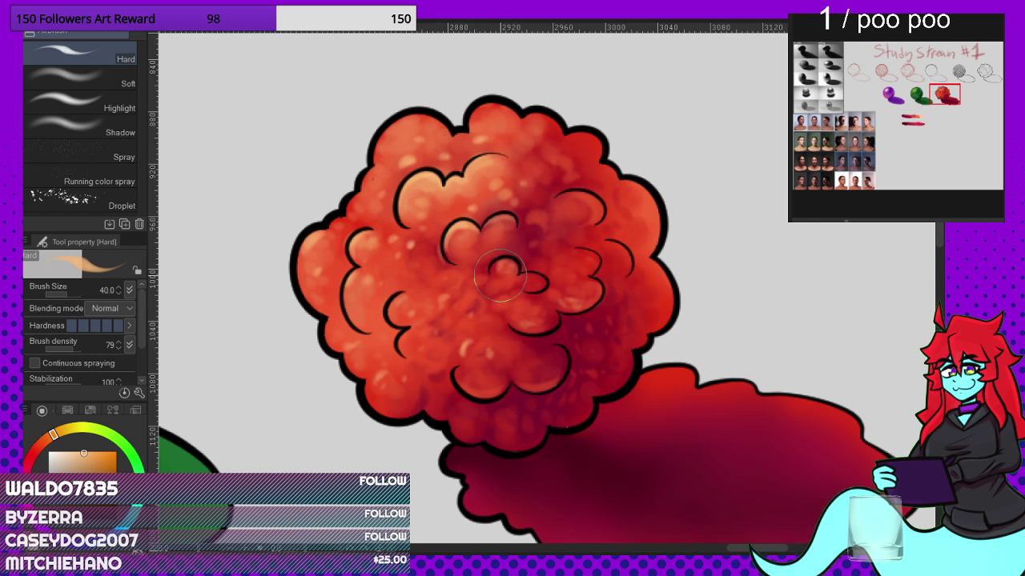
left_click_drag(513, 315, 541, 321)
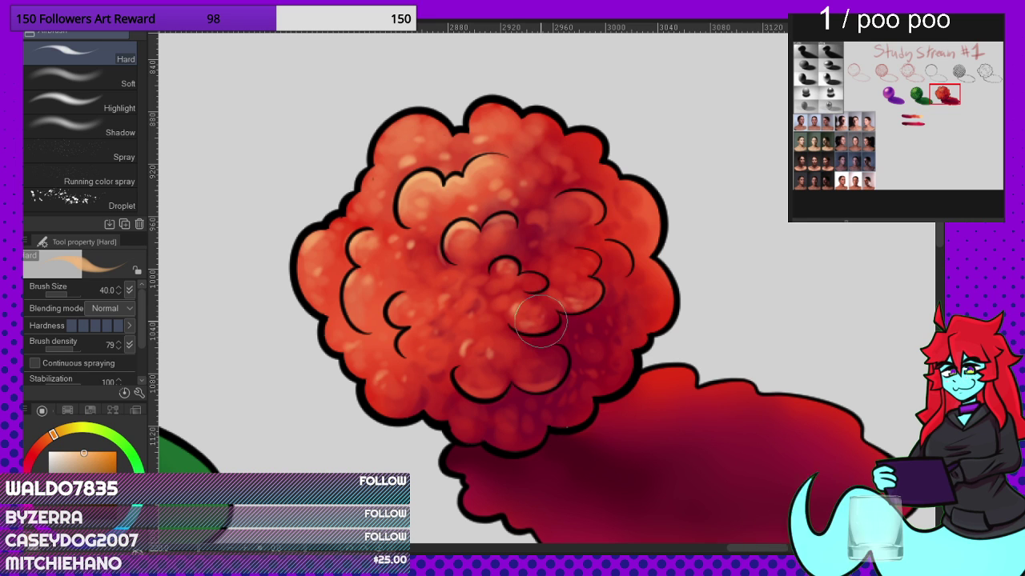
mouse_move(570, 264)
left_mouse_down()
mouse_move(572, 229)
mouse_move(537, 176)
left_mouse_up()
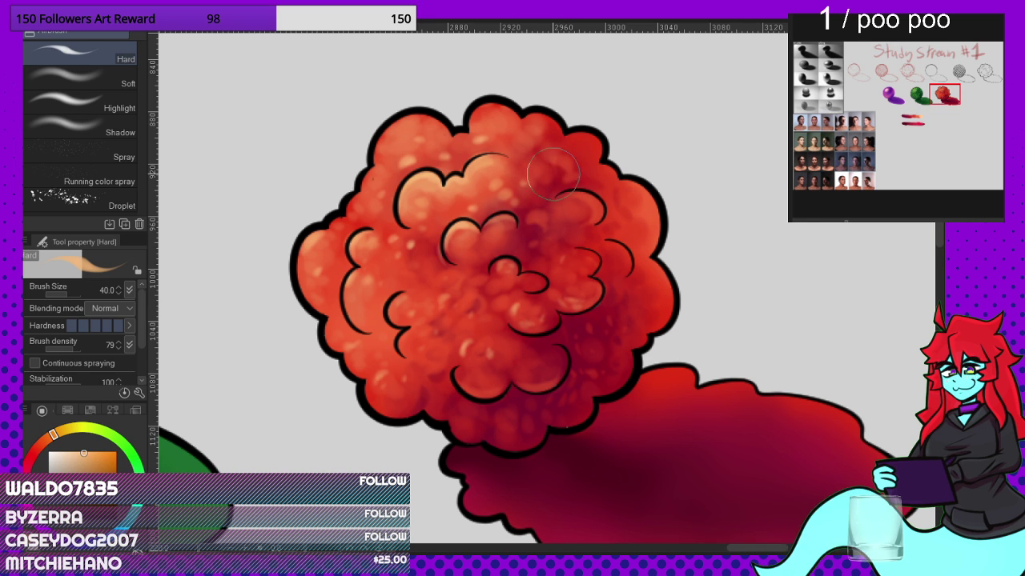
Step: Sample a red-orange from the ball's top and dab small bumps over its dark lower-right and bottom lobes
left_click(522, 142, "alt")
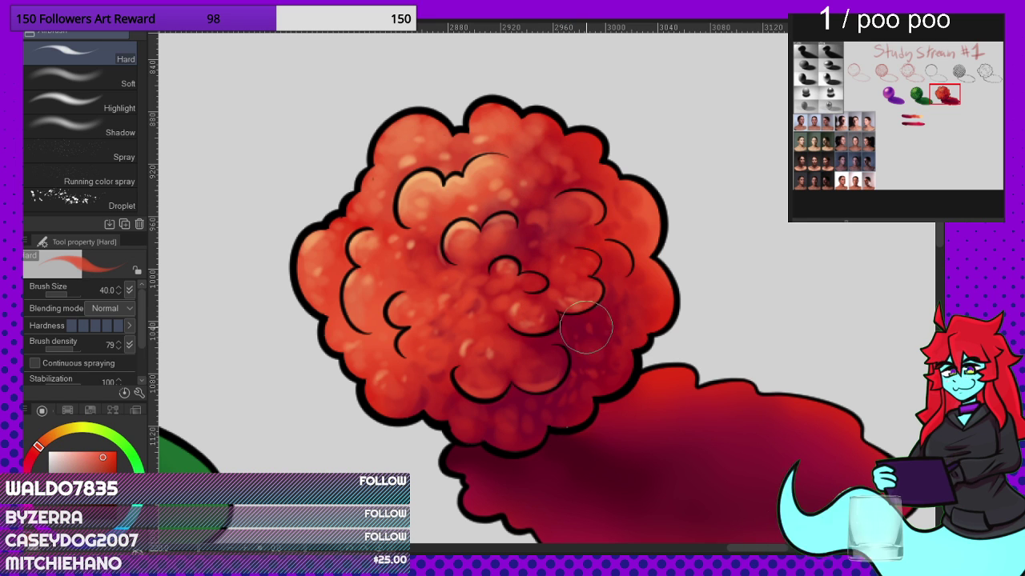
mouse_move(586, 327)
left_mouse_down()
mouse_move(582, 336)
mouse_move(607, 341)
left_mouse_up()
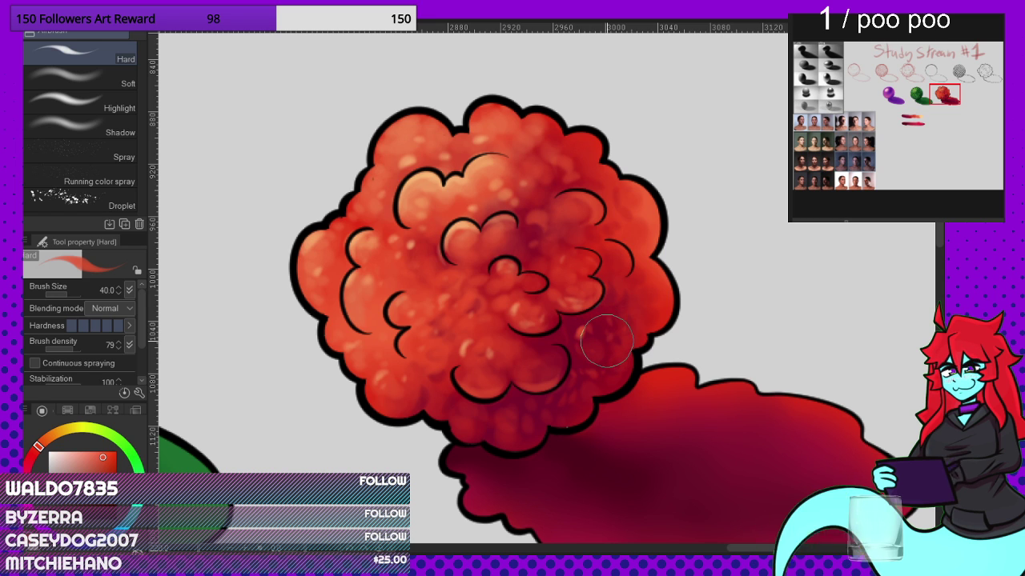
mouse_move(587, 376)
left_mouse_down()
mouse_move(578, 390)
mouse_move(603, 383)
left_mouse_up()
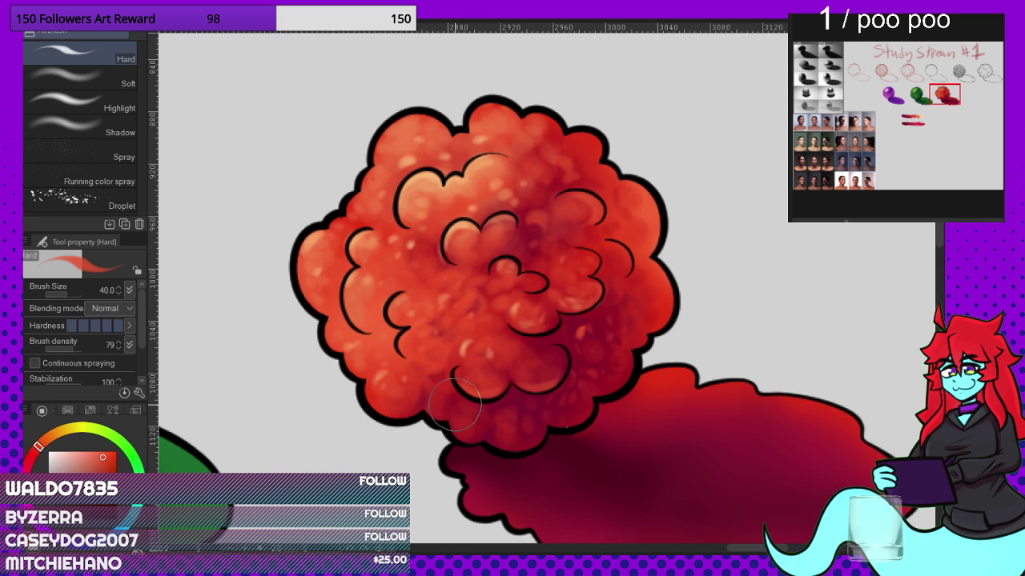
left_click_drag(457, 407, 459, 411)
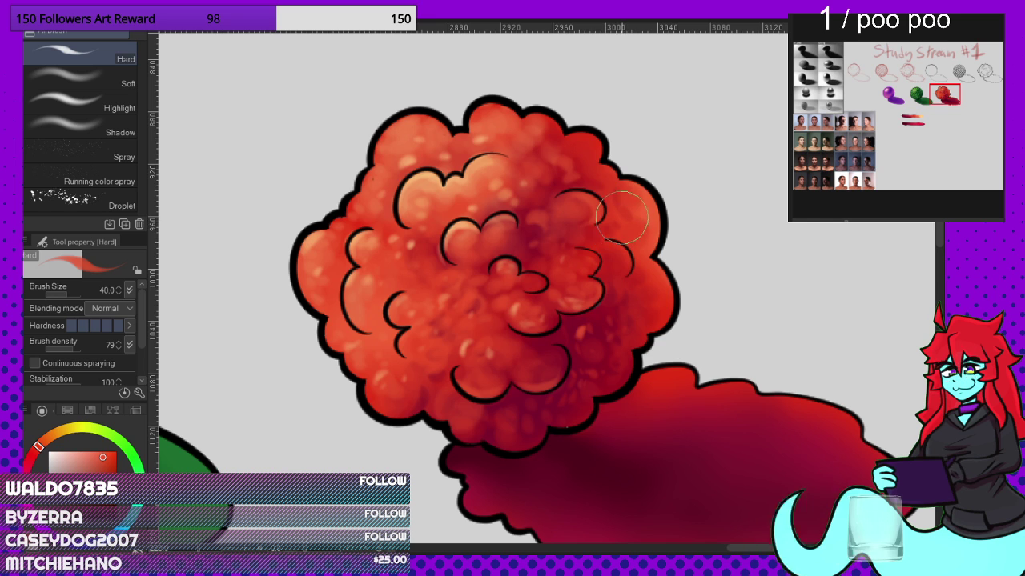
Step: Sample light orange from the central inner lobe and brush a highlight along the rim of the upper-left outer lobe
left_click(422, 193, "alt")
left_click(422, 160, "alt")
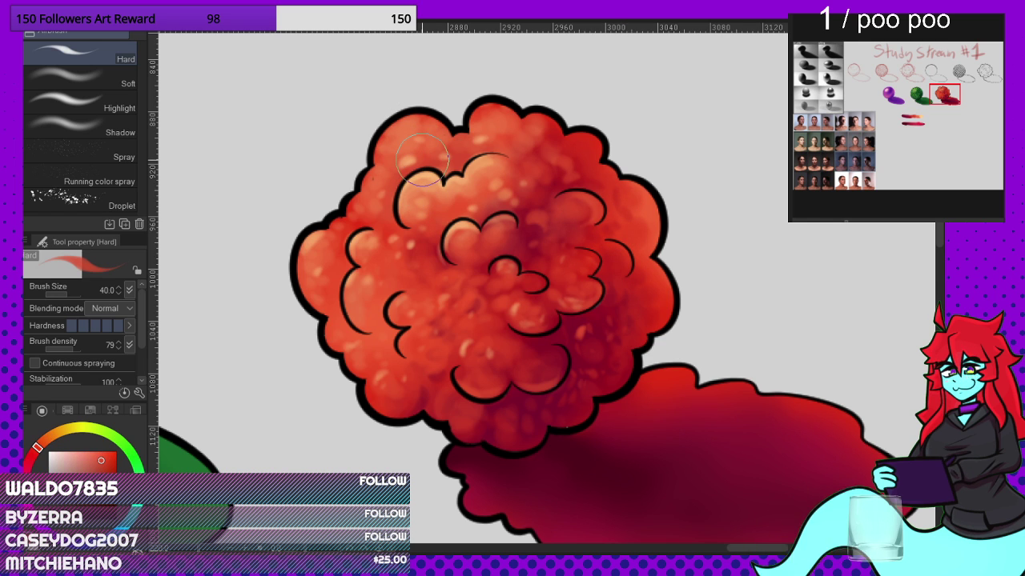
left_click(463, 227, "alt")
left_click(464, 225, "alt")
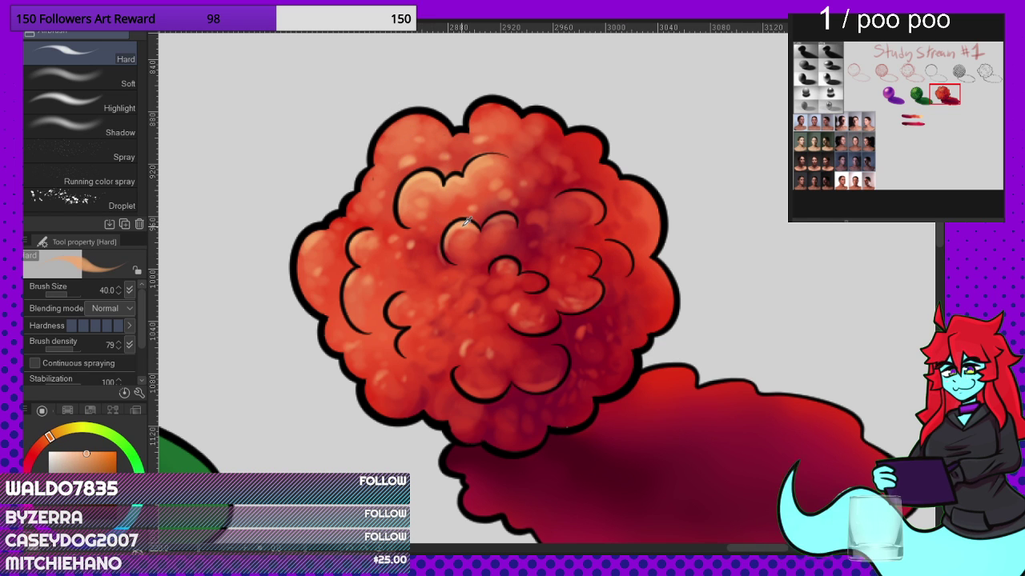
left_click_drag(378, 163, 412, 126)
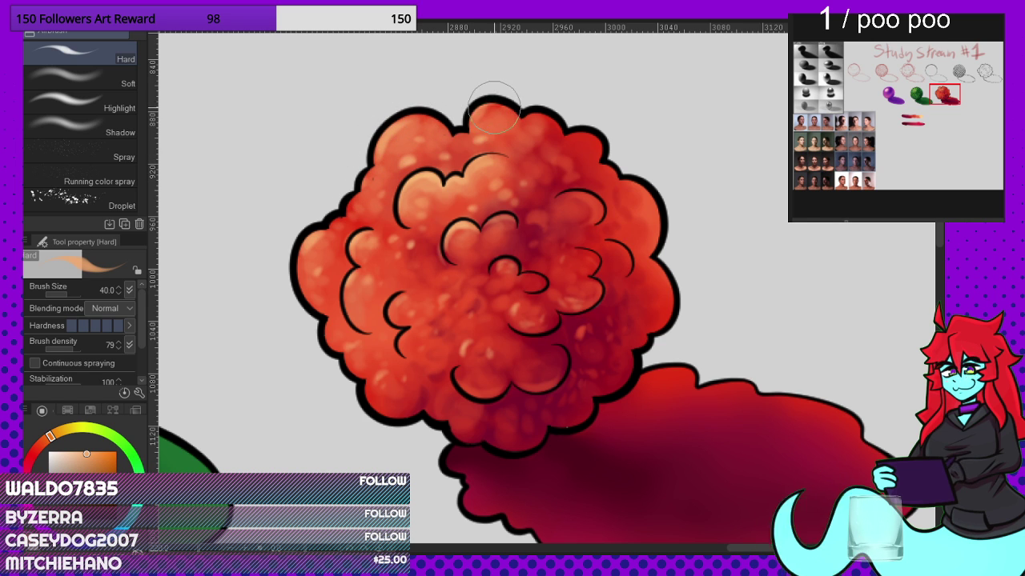
Step: Dab a light-orange highlight on the small lobe at the top of the red ball with the Hard airbrush
mouse_move(517, 132)
left_mouse_down()
mouse_move(525, 142)
mouse_move(536, 124)
left_mouse_up()
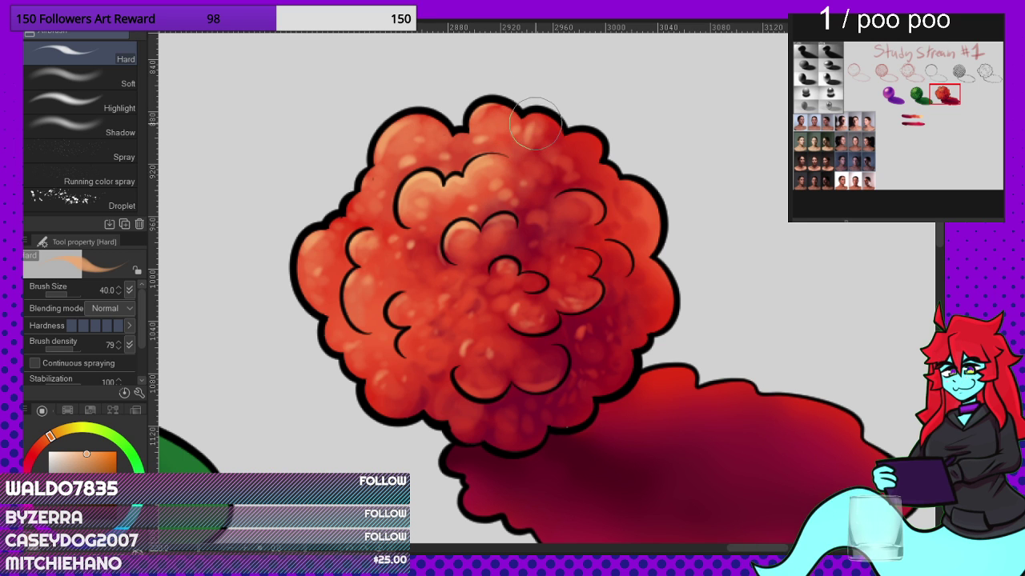
scroll(538, 253, "down", 4)
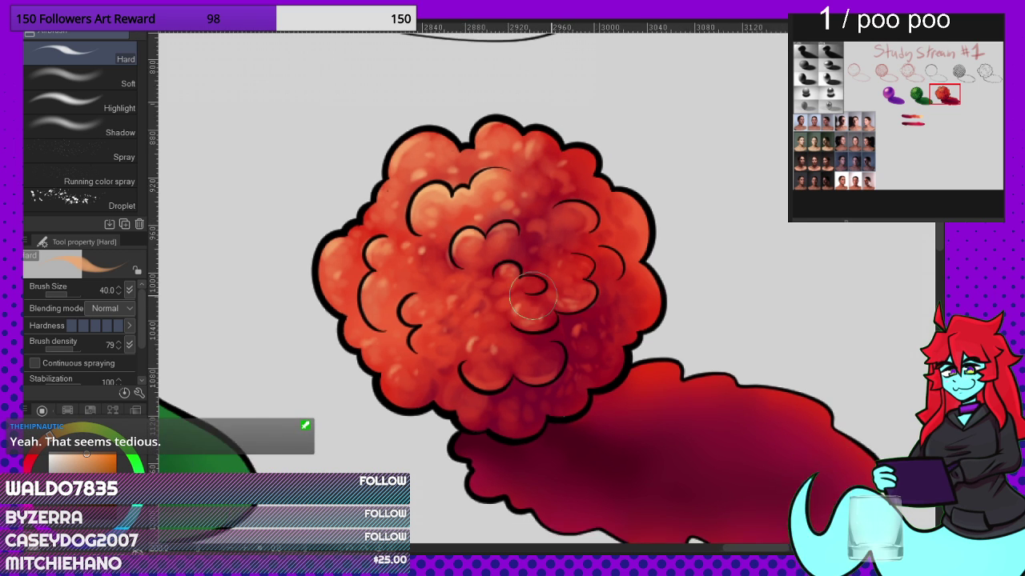
scroll(488, 285, "up", 1)
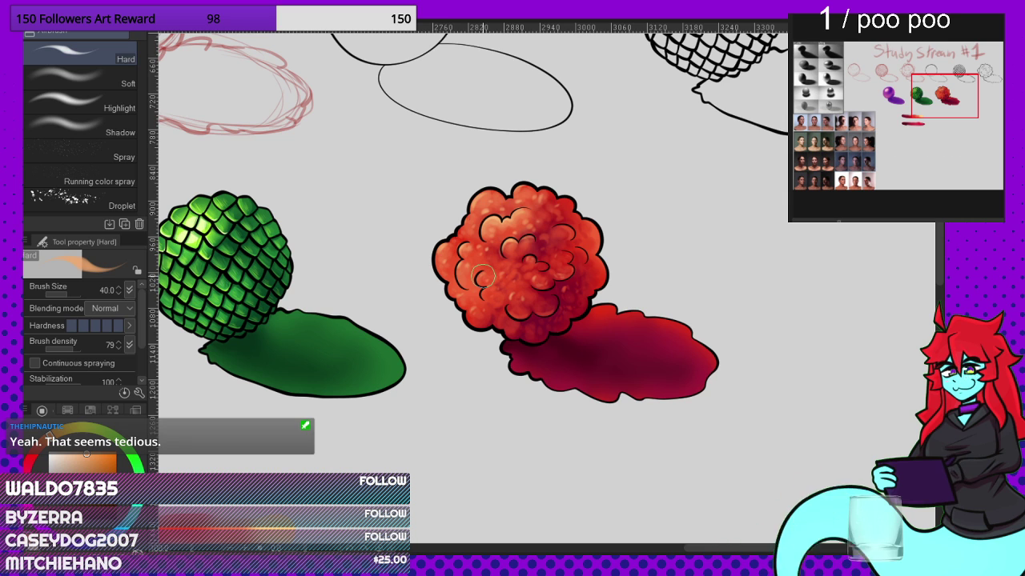
Step: Recolour the black line art of the green scaled ball and its shadow with sampled dark green, using the Hard airbrush at size 225.6
scroll(614, 239, "down", 4)
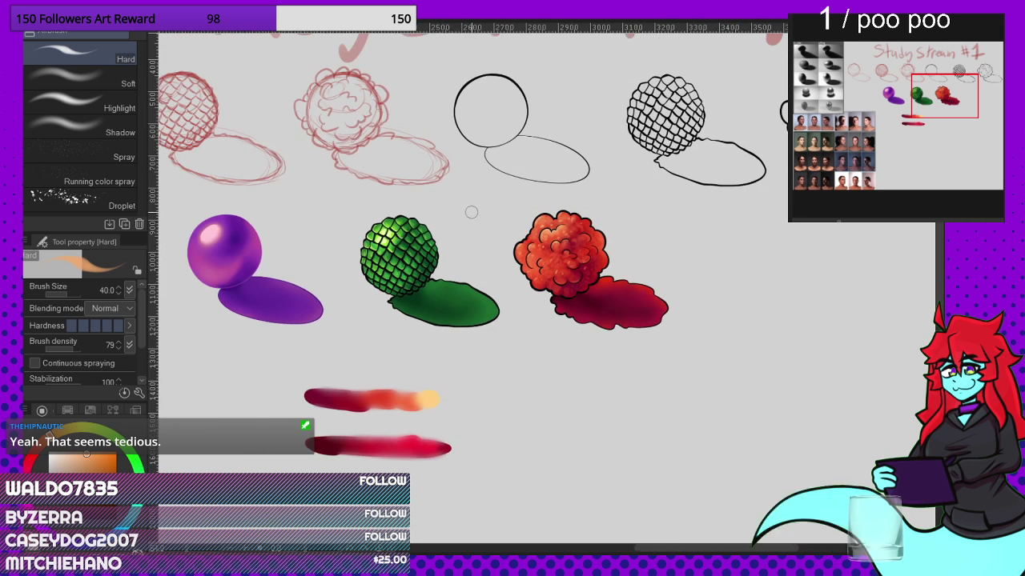
scroll(469, 228, "up", 4)
scroll(567, 263, "down", 2)
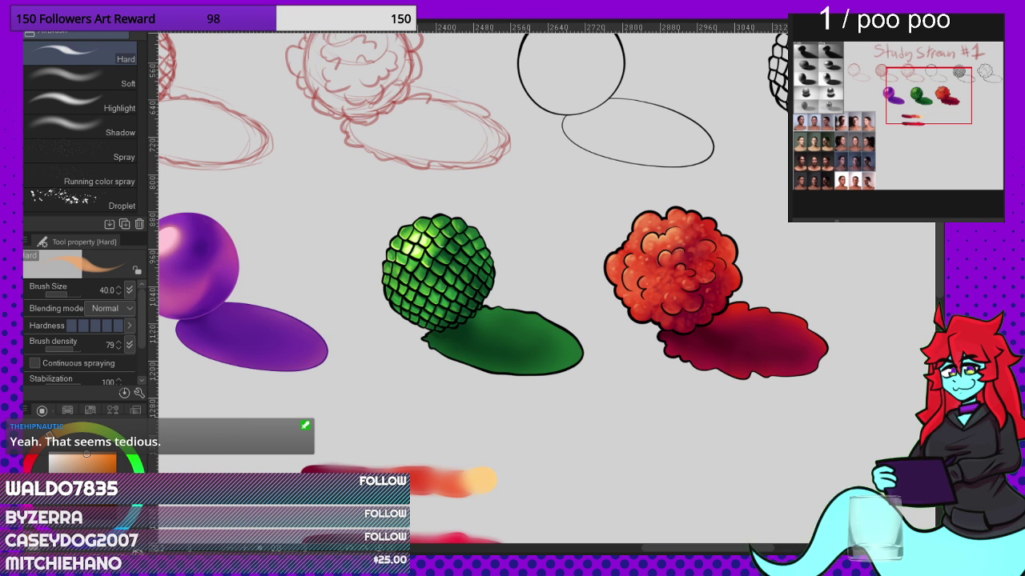
scroll(458, 300, "up", 2)
left_click(461, 329, "alt")
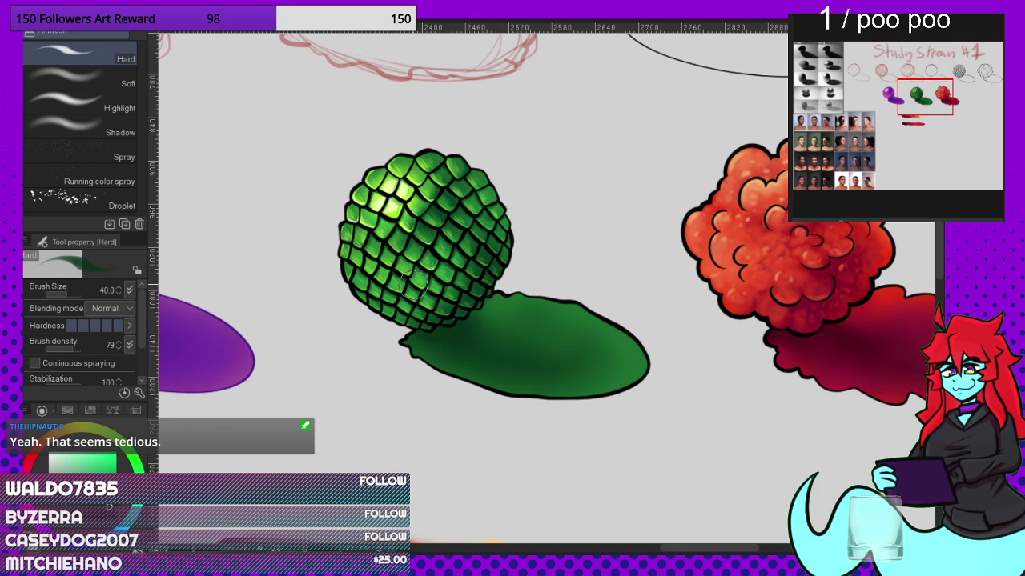
left_click(71, 295)
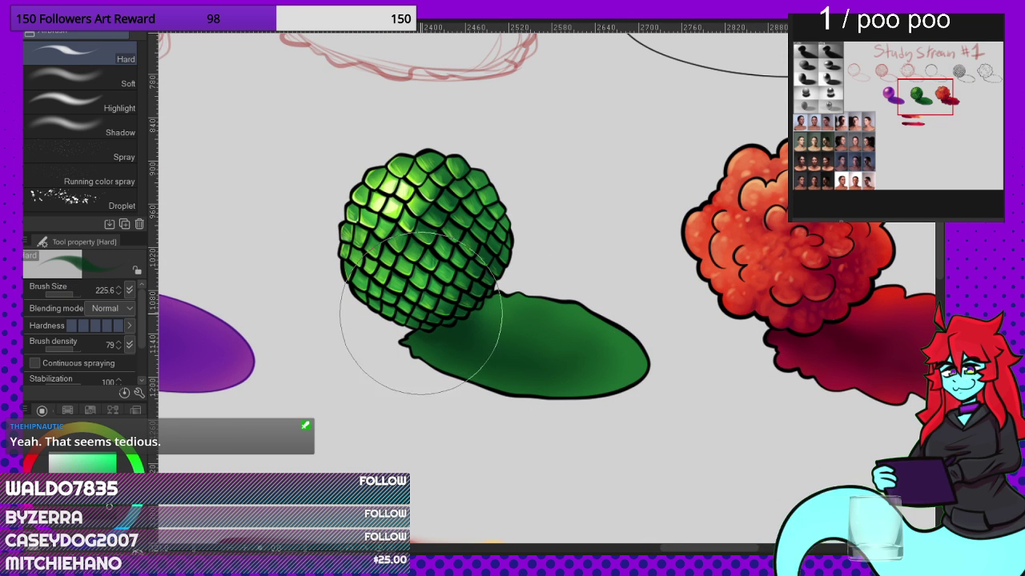
mouse_move(340, 313)
left_mouse_down()
mouse_move(534, 258)
mouse_move(483, 293)
mouse_move(296, 290)
mouse_move(443, 287)
mouse_move(451, 241)
left_mouse_up()
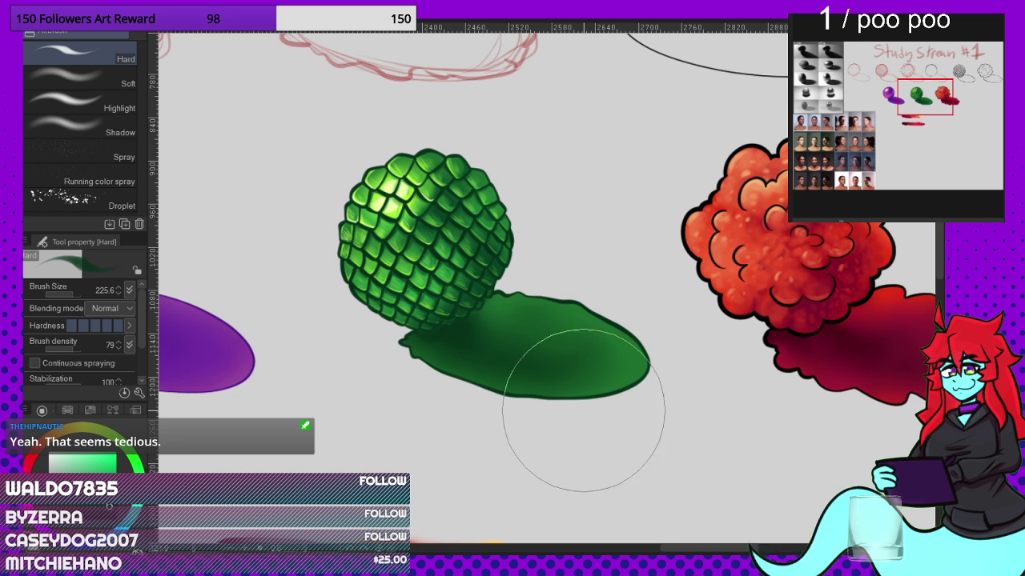
scroll(426, 236, "up", 1)
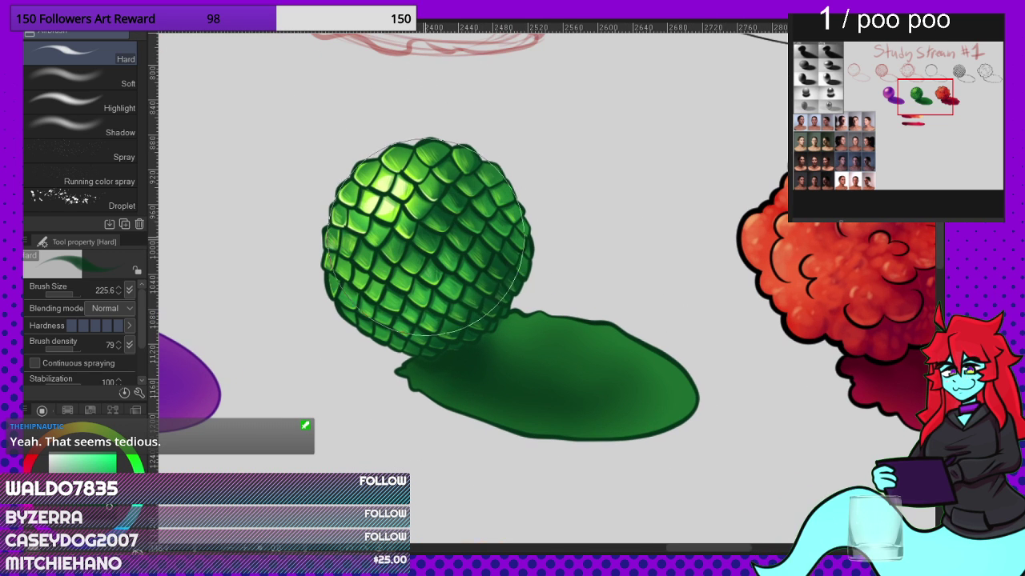
left_click(416, 202, "alt")
left_click_drag(317, 241, 306, 211)
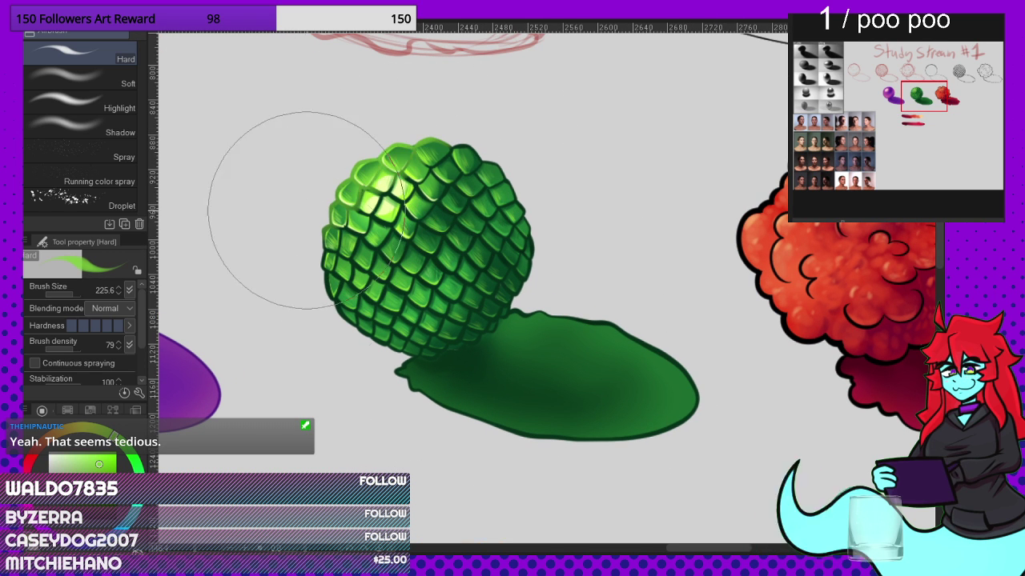
key("ctrl+z")
Step: Tint the scale outlines with greens sampled from the green ball's upper-left, central and lower-right scales, using the Hard airbrush
left_click(378, 195)
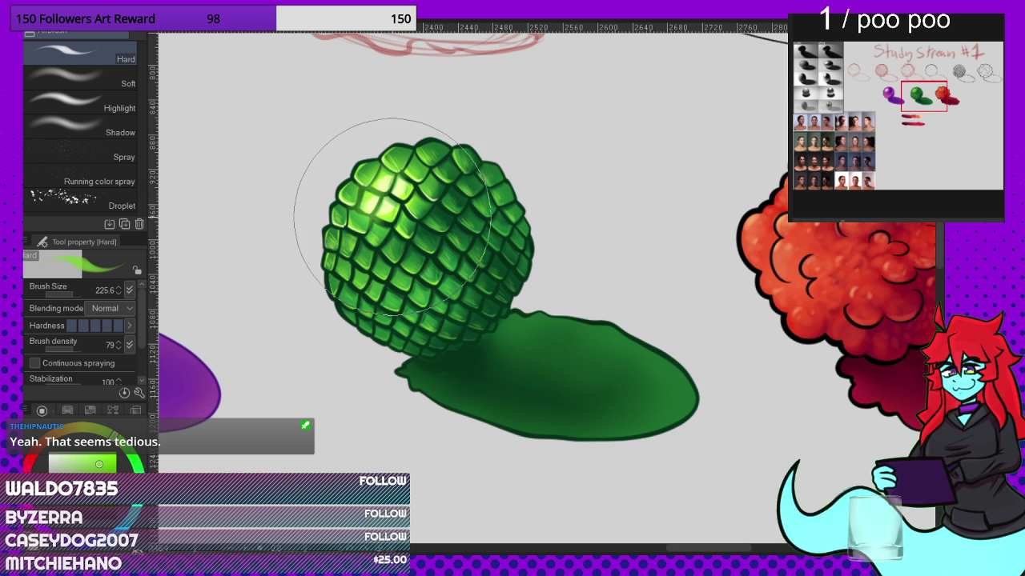
left_click(371, 181, "alt")
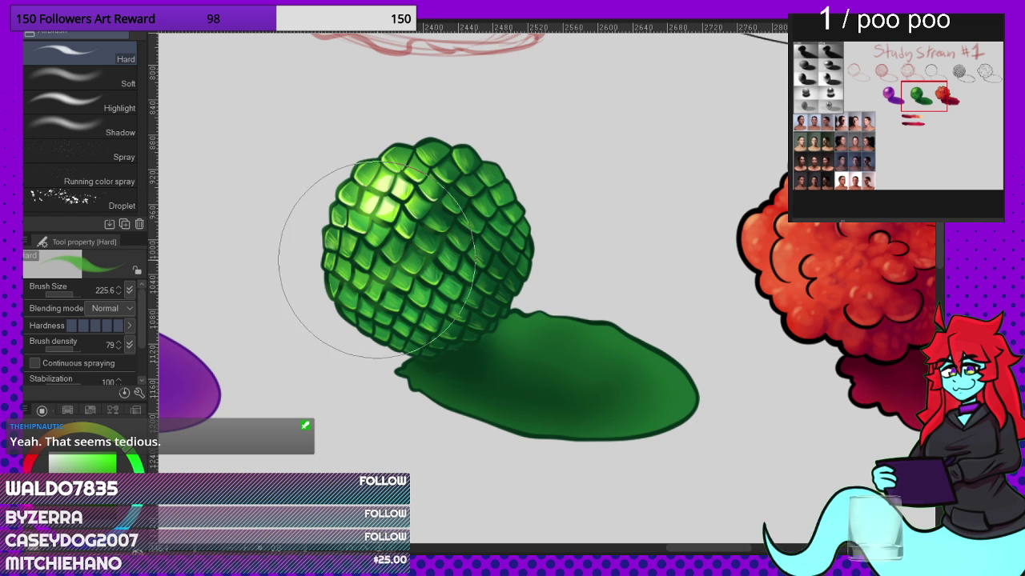
left_click(450, 252, "alt")
left_click(451, 246, "alt")
left_click(485, 324, "alt")
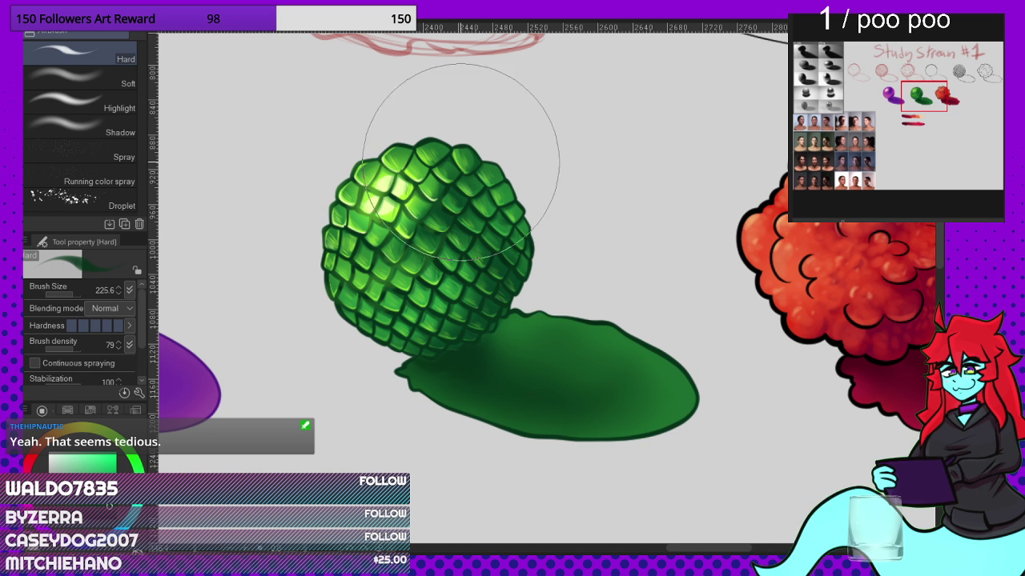
Step: Sample mid-greens from the central scales and yellow-green from the highlight, and lighten the scale outlines around the ball's lit side
left_click(453, 281, "alt")
left_click(468, 269, "alt")
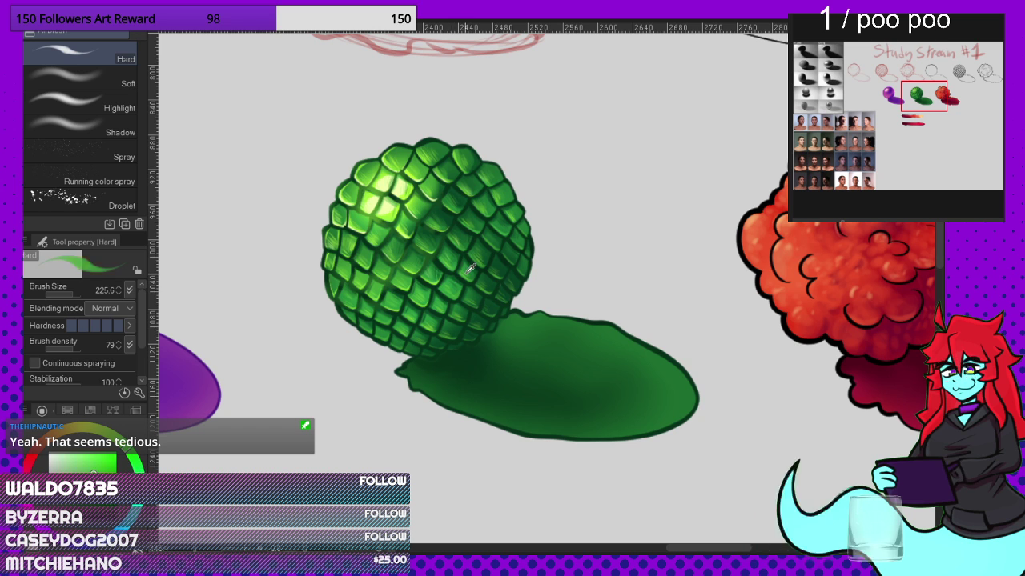
left_click(459, 254, "alt")
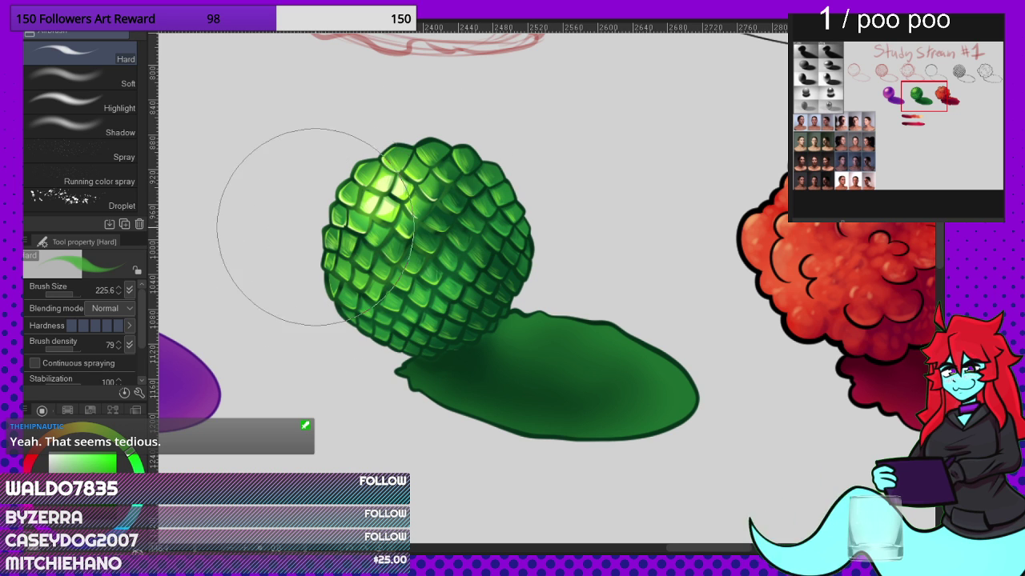
left_click(394, 197, "alt")
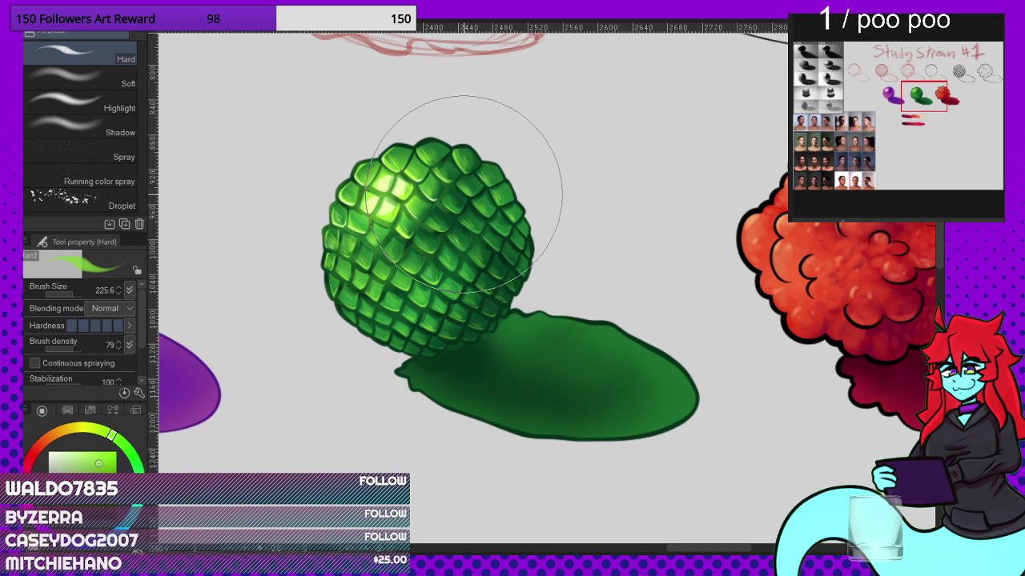
Step: Blend the scale outlines around the green ball's highlight using the Soft airbrush at size 100 with sampled light and dark greens
left_click(125, 83)
left_click(416, 156, "alt")
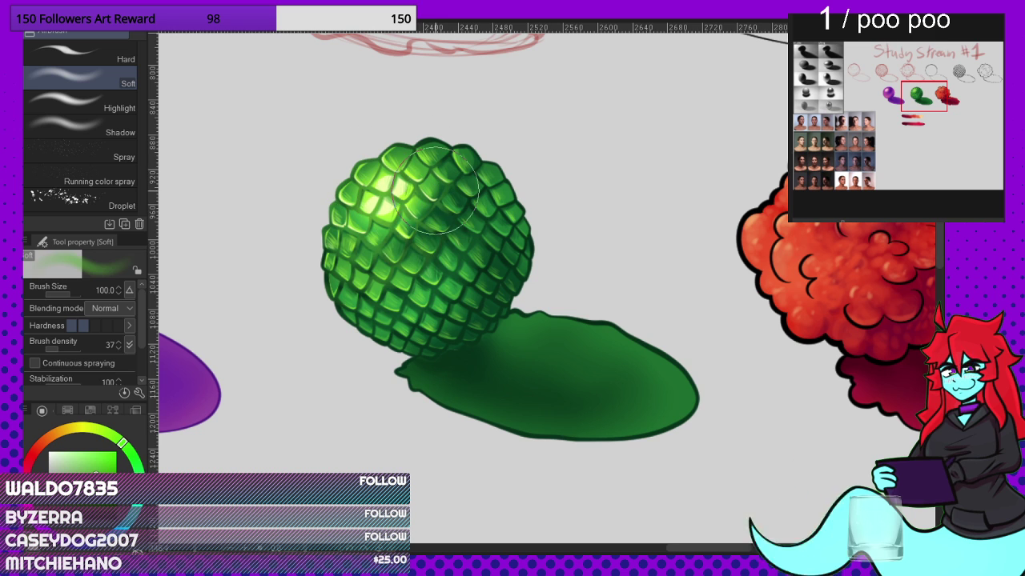
left_click(402, 181, "alt")
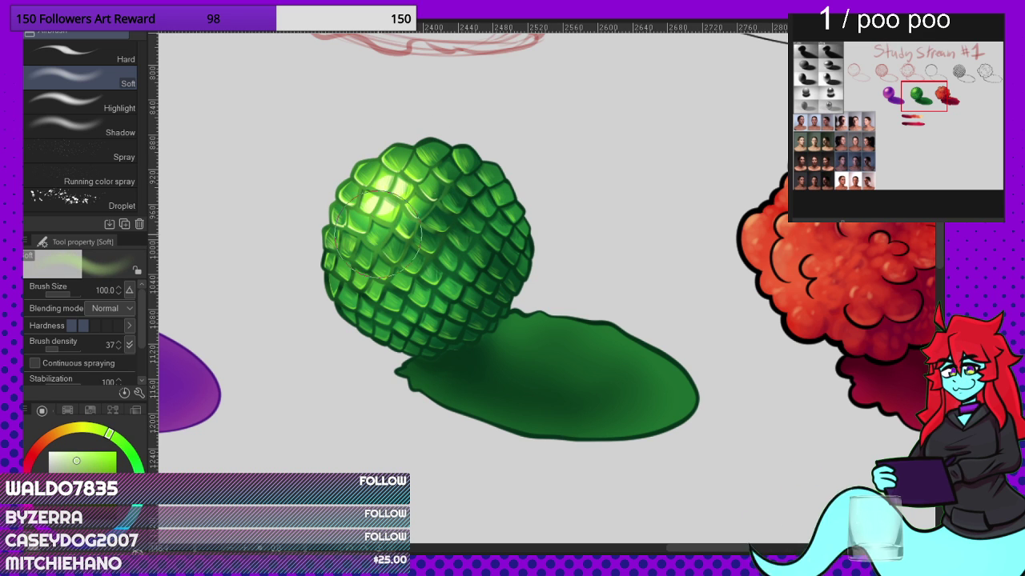
left_click(430, 232, "alt")
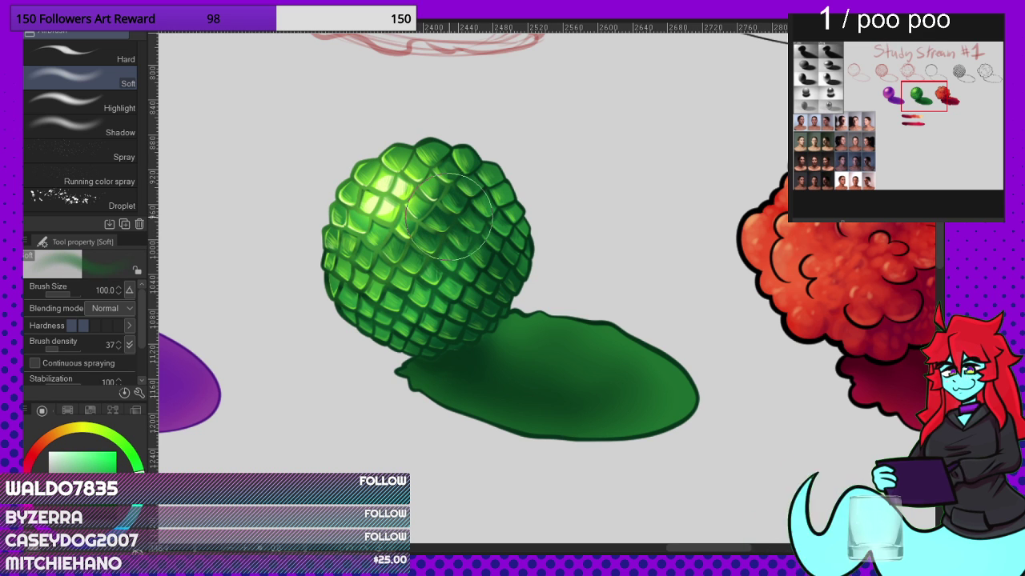
Step: Softly tint the outlines along the green ball's edges and its cast shadow with greens sampled from the neighbouring areas
left_click(457, 311, "alt")
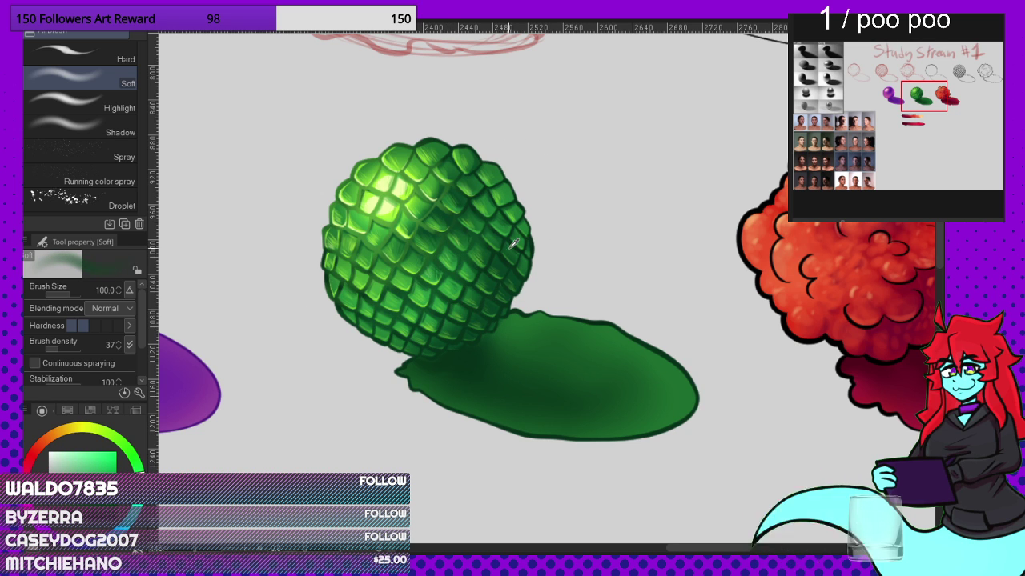
left_click(335, 284, "alt")
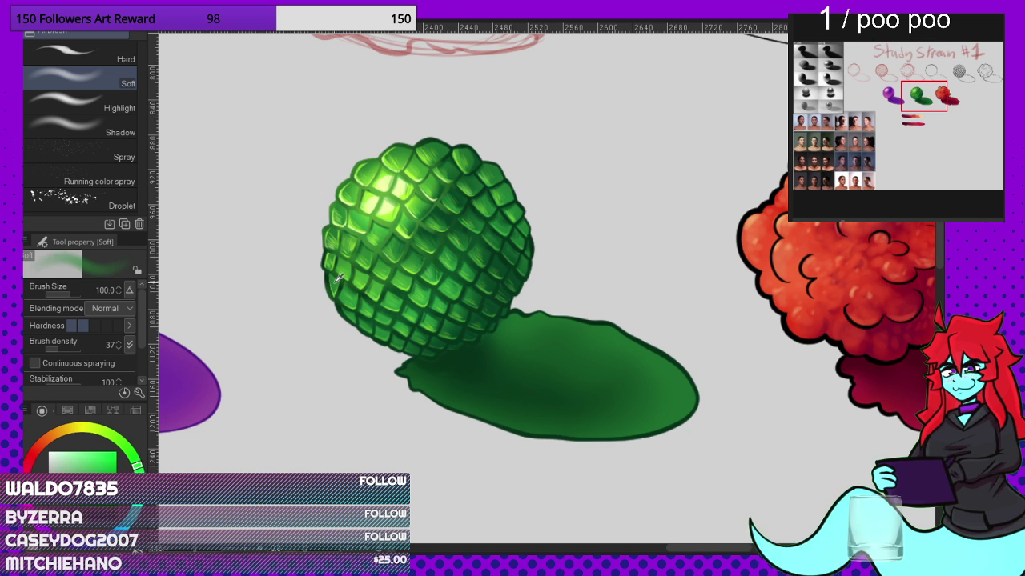
left_click(346, 254, "alt")
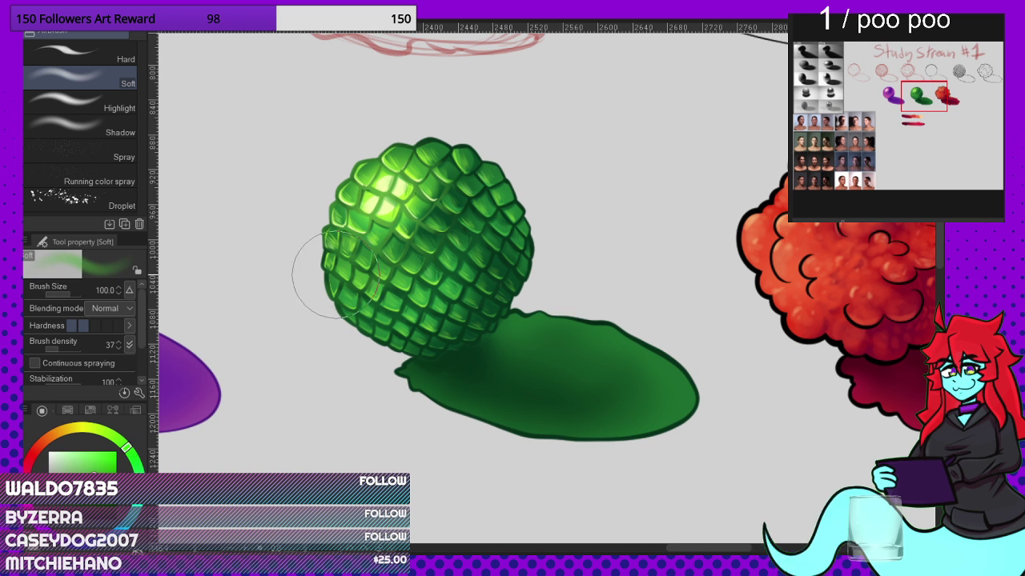
left_click(346, 217, "alt")
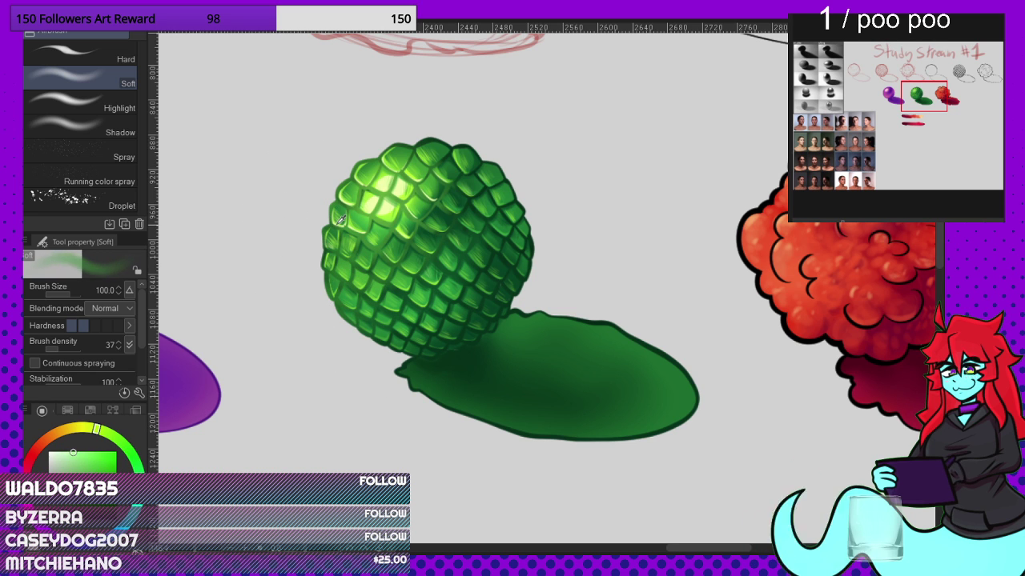
left_click(340, 218, "alt")
left_click(502, 160, "alt")
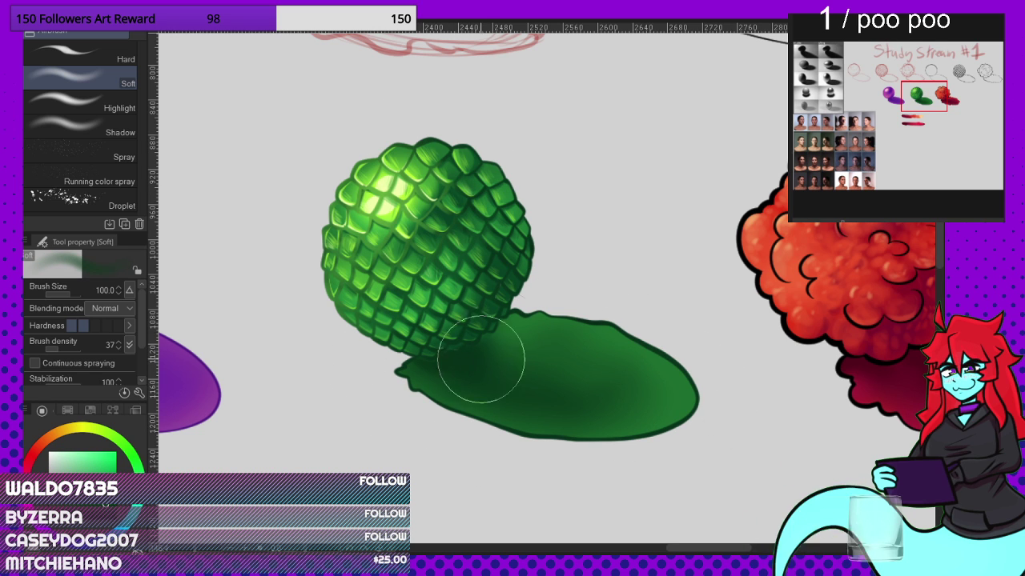
left_click(658, 361, "alt")
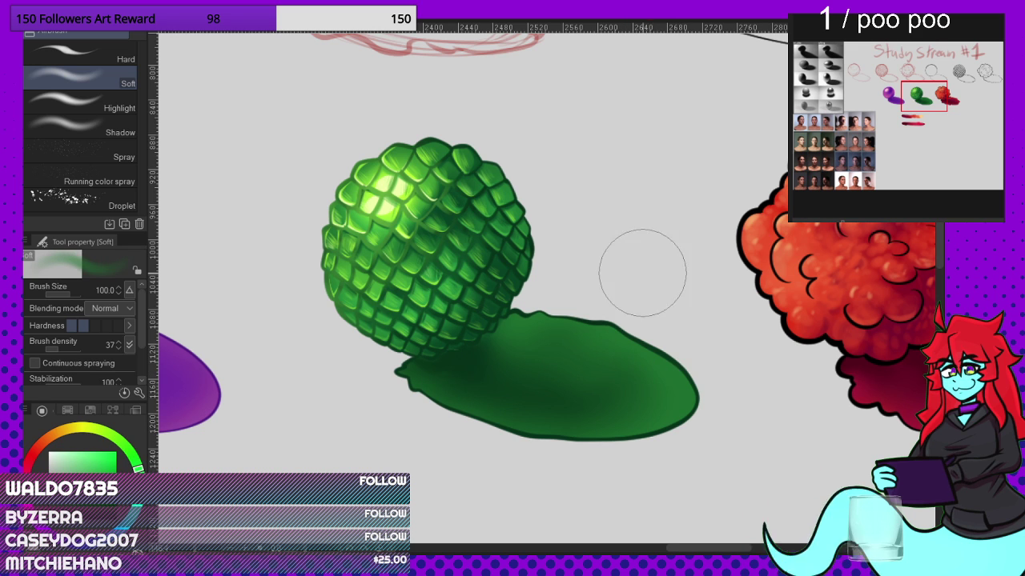
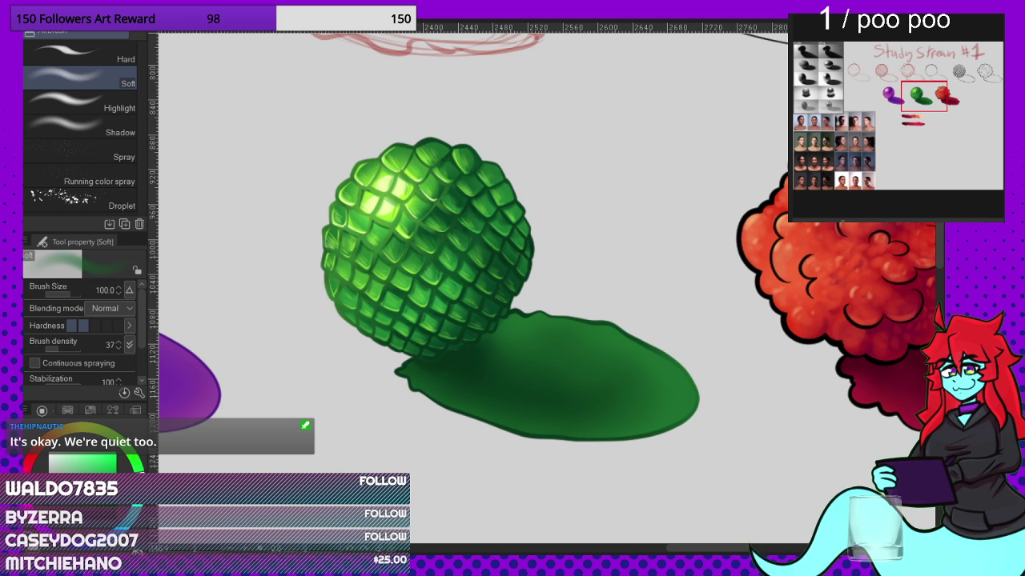
Step: Recolour the red ball's lower and right outlines with dark crimson and red sampled from its shadow and lower lobes, using the Soft airbrush
left_click_drag(705, 320, 396, 296)
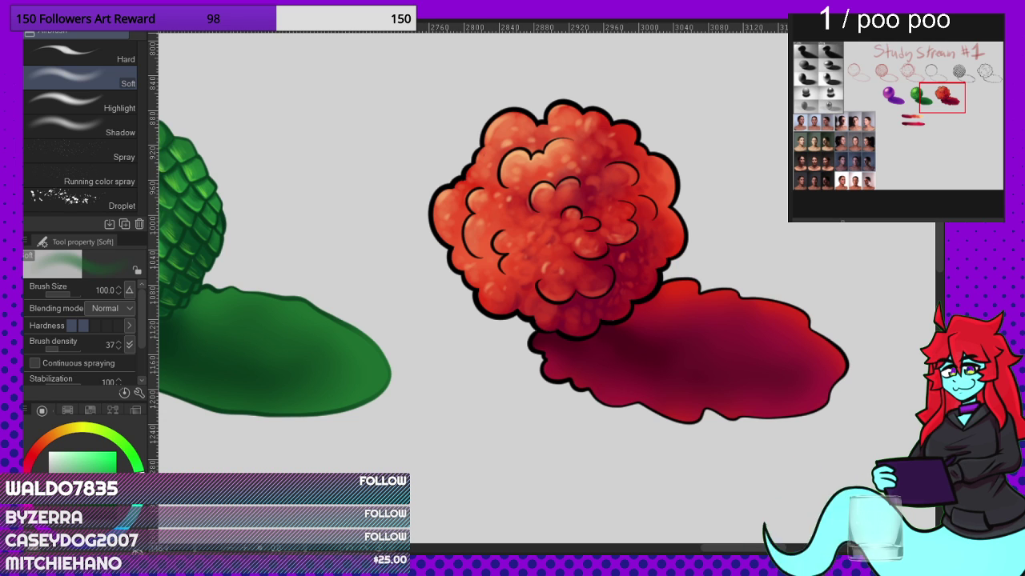
left_click(653, 327, "alt")
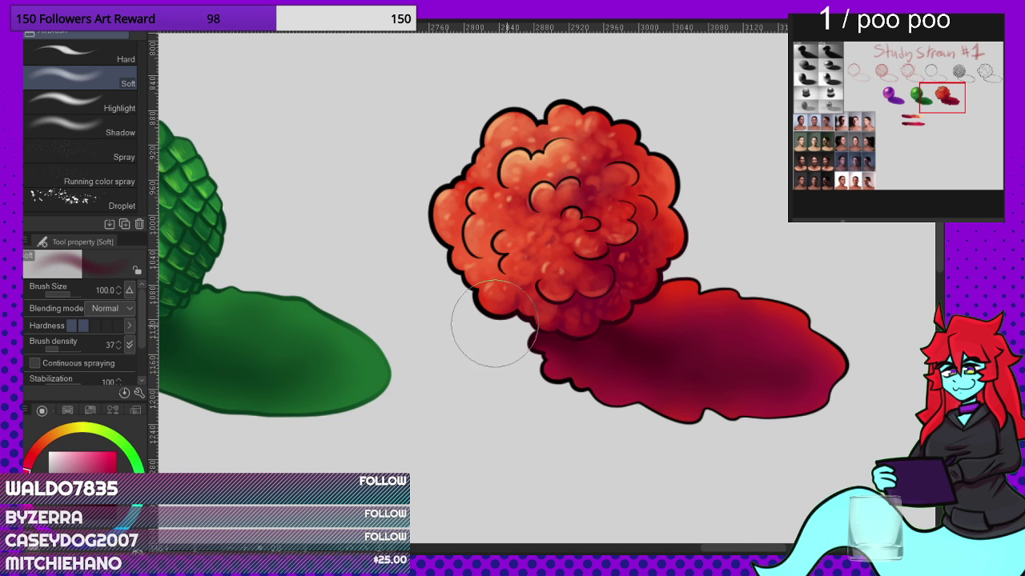
left_click(627, 295, "alt")
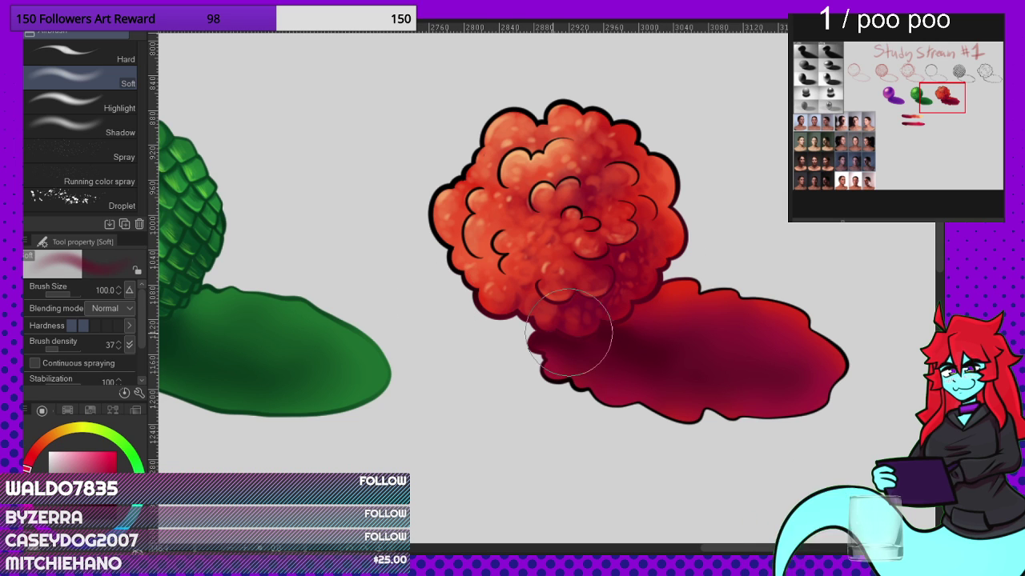
left_click(625, 303, "alt")
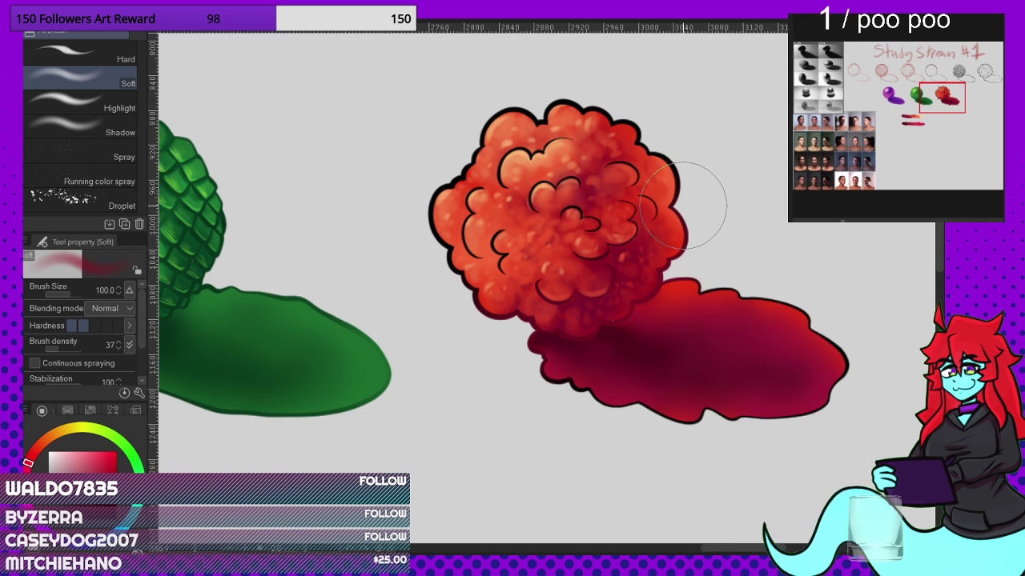
left_click(502, 309, "alt")
mouse_move(446, 273)
left_mouse_down()
mouse_move(469, 317)
mouse_move(439, 259)
left_mouse_up()
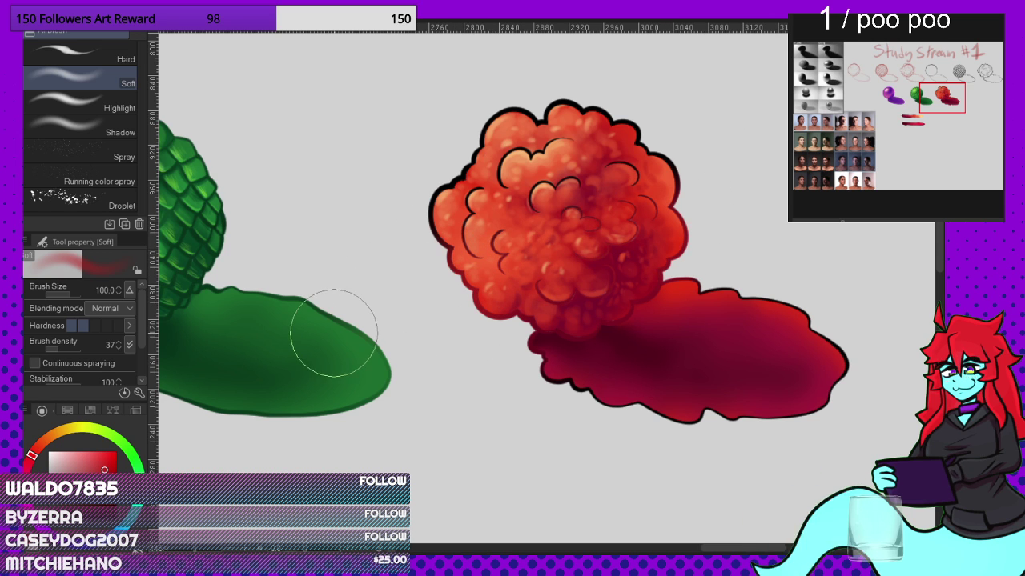
Step: Recolour the red ball's left, upper and inner lobe outlines with red-orange tones sampled from its lit lobes
left_click(472, 260, "alt")
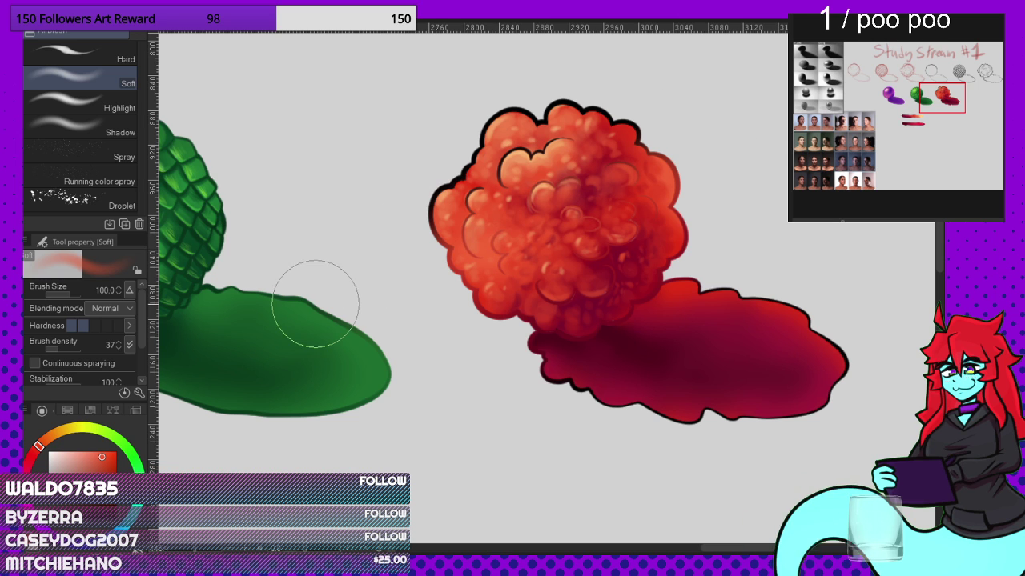
mouse_move(452, 223)
left_mouse_down()
mouse_move(494, 201)
mouse_move(512, 162)
mouse_move(445, 180)
left_mouse_up()
mouse_move(489, 145)
left_mouse_down()
mouse_move(562, 98)
mouse_move(640, 128)
left_mouse_up()
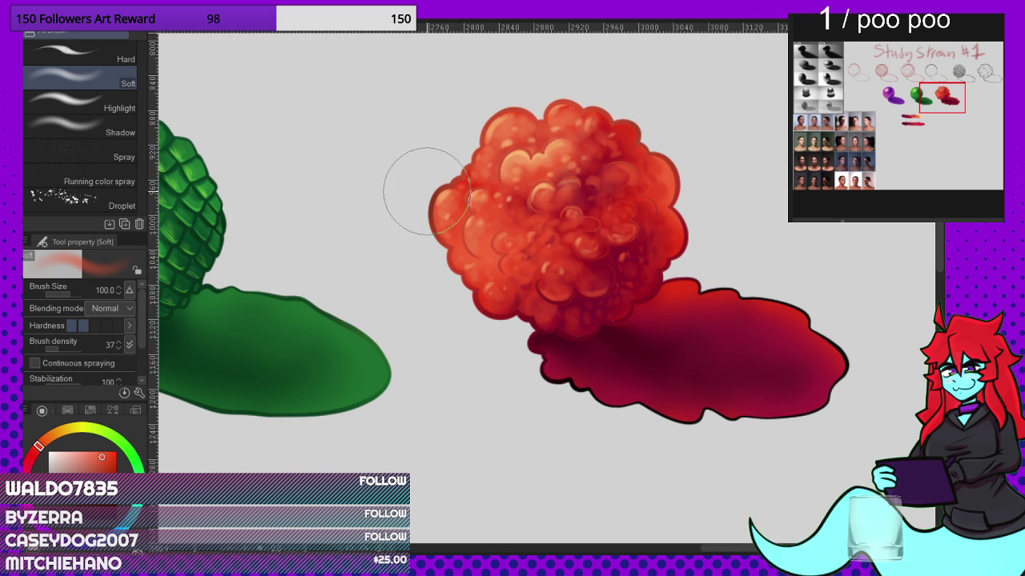
left_click(535, 170, "alt")
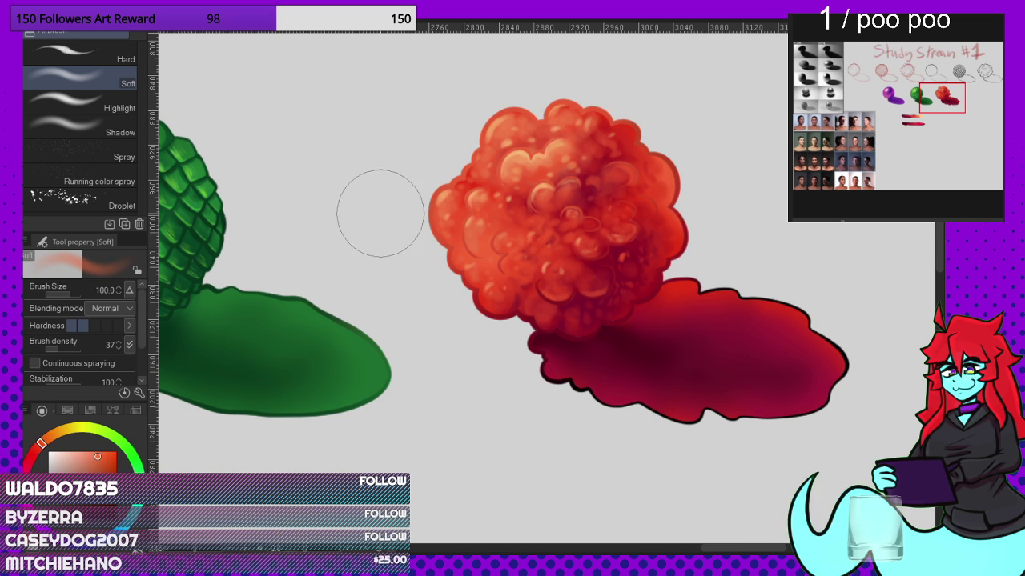
left_click(506, 291, "alt")
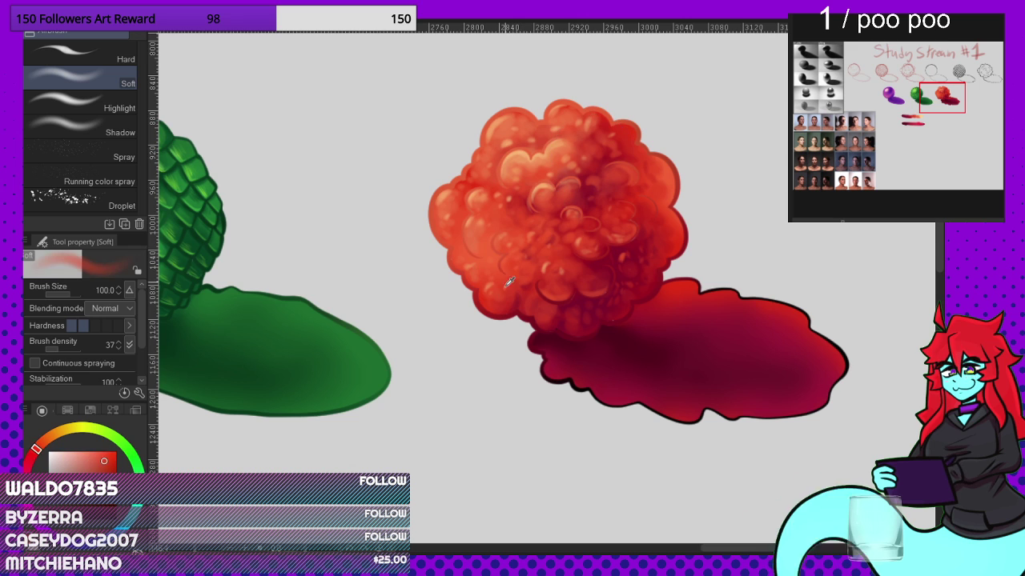
Step: Soften the red ball's central and lower inner lobe outlines with reds and crimson sampled from the surrounding lobes, using the Soft airbrush at size 100
left_click(530, 305, "alt")
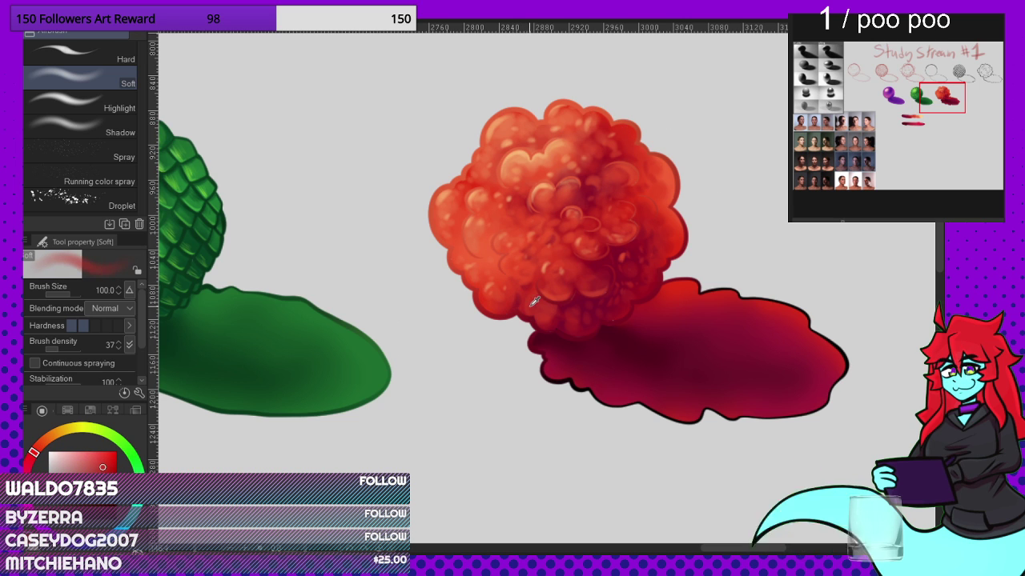
left_click(592, 204, "alt")
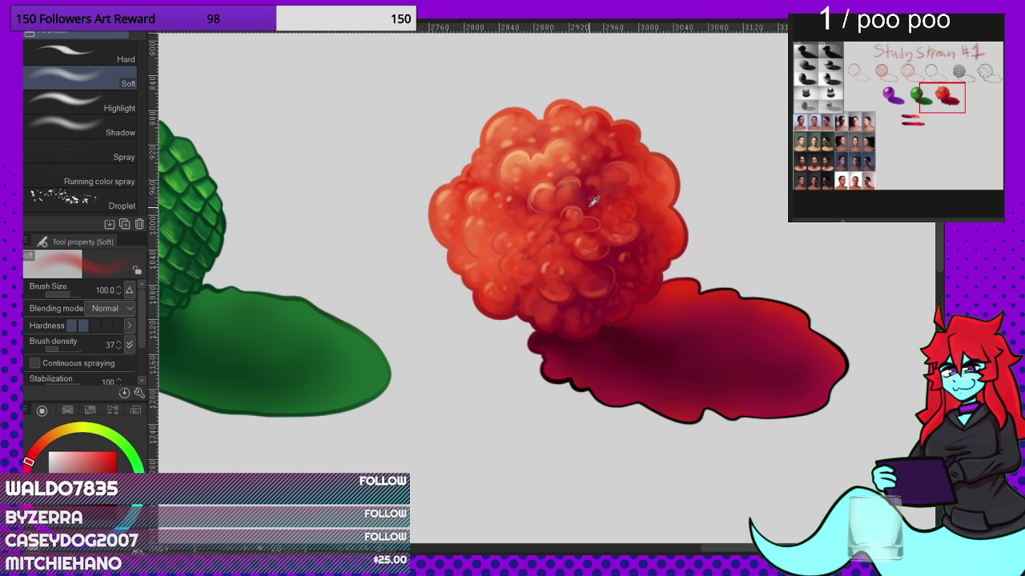
mouse_move(588, 205)
left_mouse_down()
mouse_move(604, 179)
mouse_move(588, 205)
mouse_move(601, 216)
mouse_move(591, 188)
mouse_move(566, 185)
mouse_move(570, 166)
mouse_move(501, 207)
mouse_move(535, 230)
mouse_move(485, 232)
mouse_move(484, 276)
mouse_move(494, 236)
left_mouse_up()
left_click(565, 169, "alt")
left_click(519, 239, "alt")
left_click(547, 276, "alt")
mouse_move(547, 274)
left_mouse_down()
mouse_move(537, 265)
mouse_move(541, 277)
left_mouse_up()
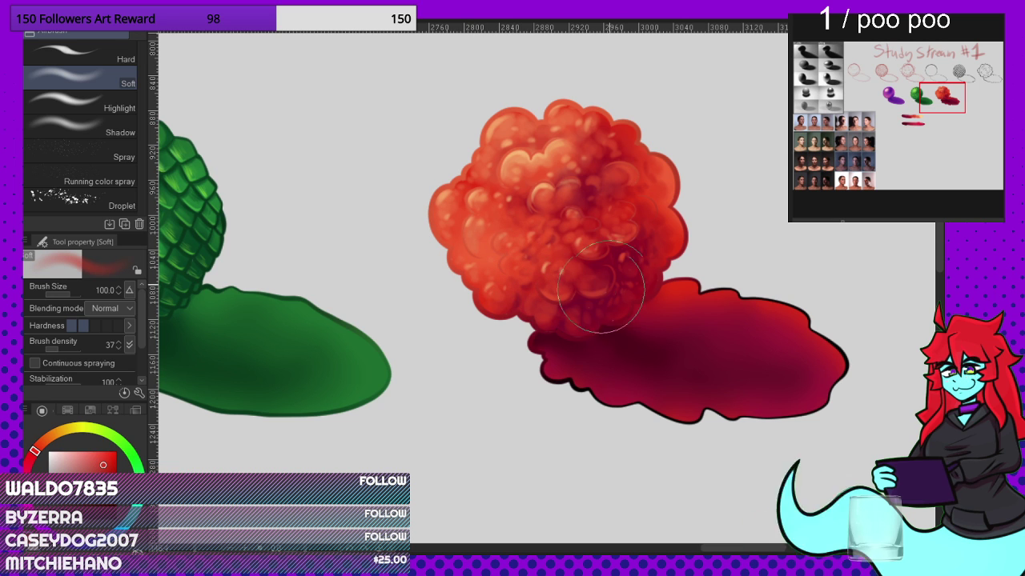
left_click(613, 267, "alt")
mouse_move(606, 264)
left_mouse_down()
mouse_move(609, 246)
mouse_move(678, 227)
mouse_move(641, 249)
mouse_move(679, 177)
mouse_move(651, 213)
left_mouse_up()
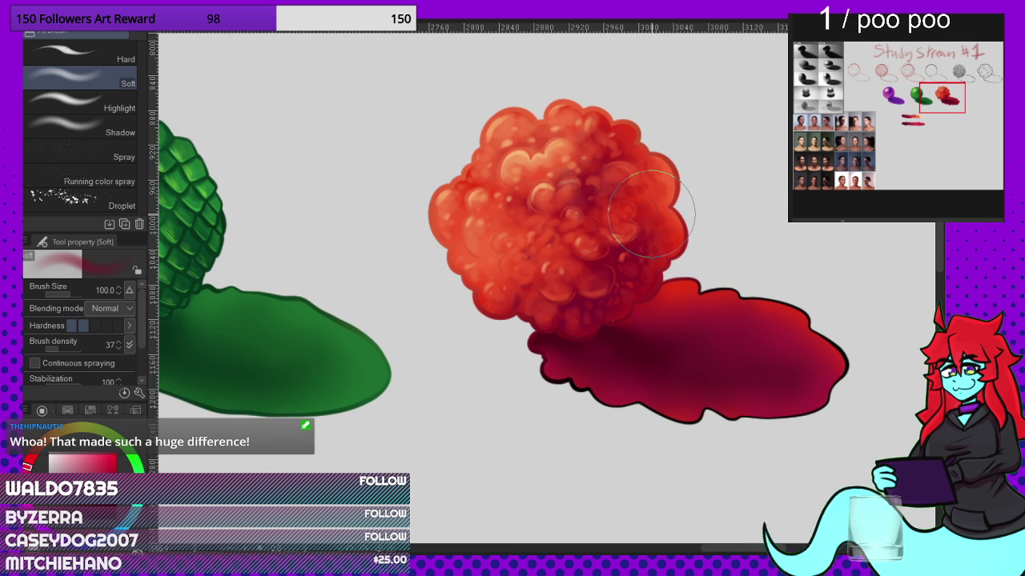
Step: Tint the outlines along the red ball's top and upper-right lobes with orange-red tones sampled from those lobes
left_click(516, 115, "alt")
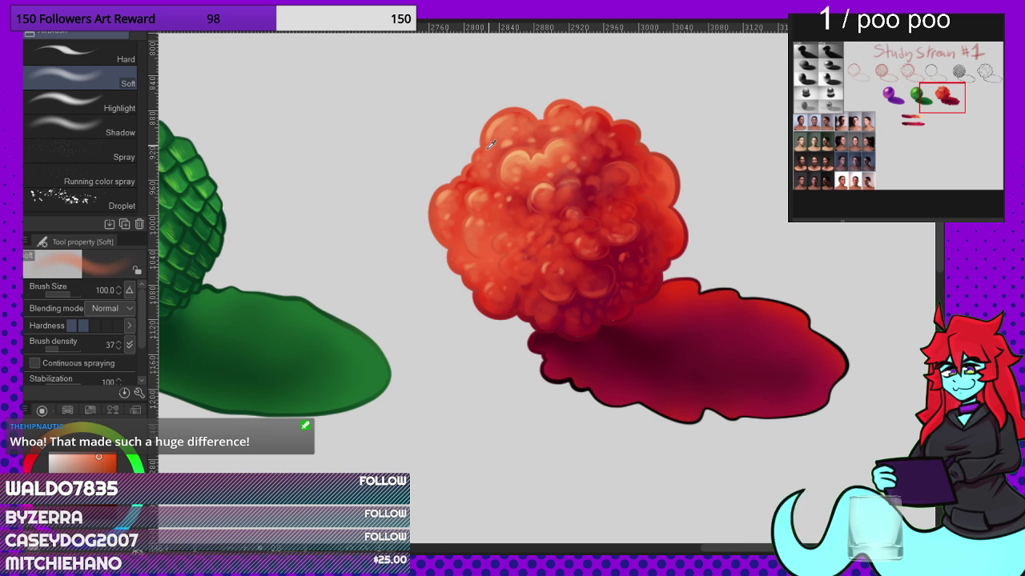
left_click(616, 136, "alt")
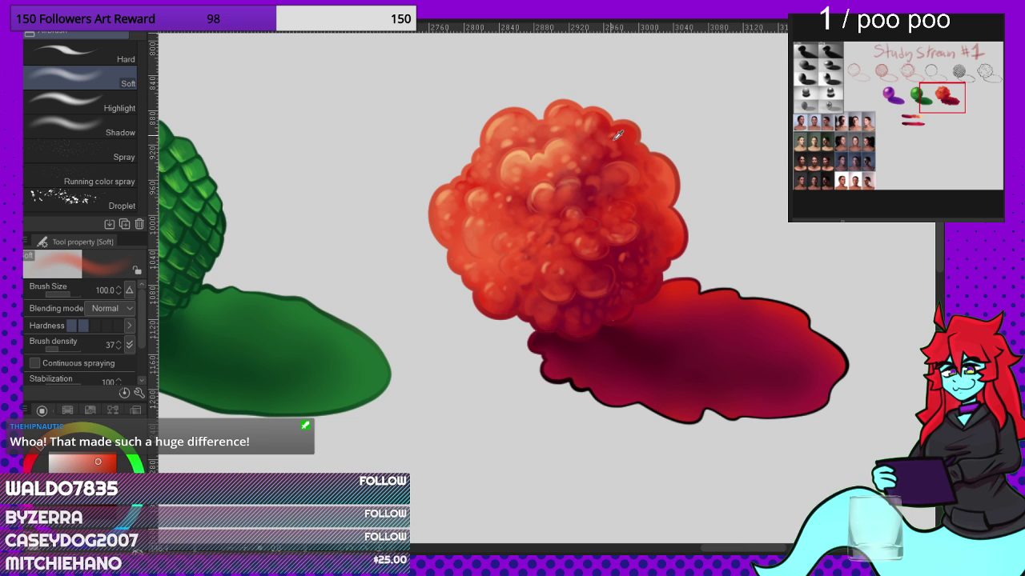
left_click(615, 134, "alt")
left_click(641, 124, "alt")
left_click(631, 130, "alt")
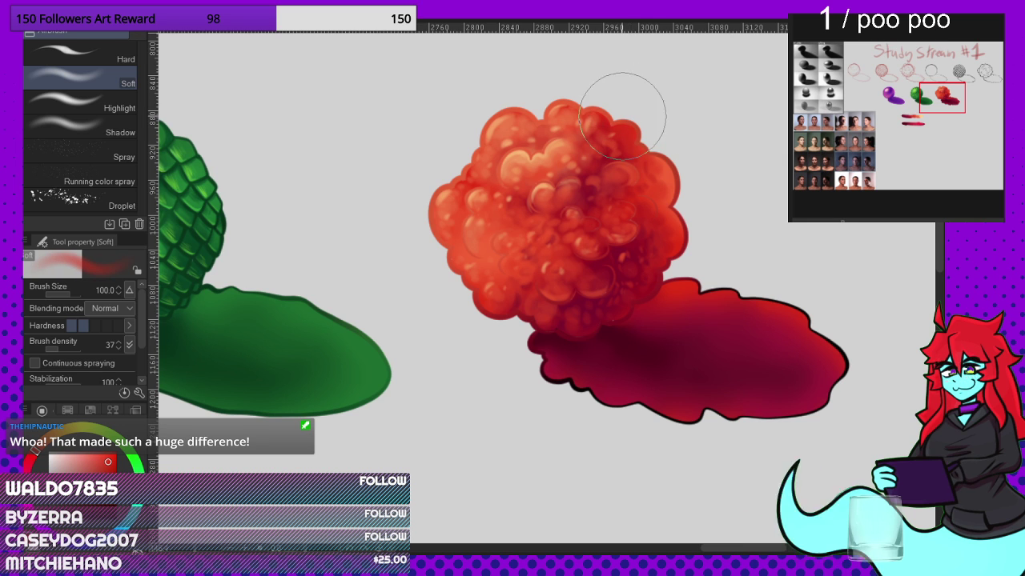
left_click(666, 152, "alt")
left_click(665, 167, "alt")
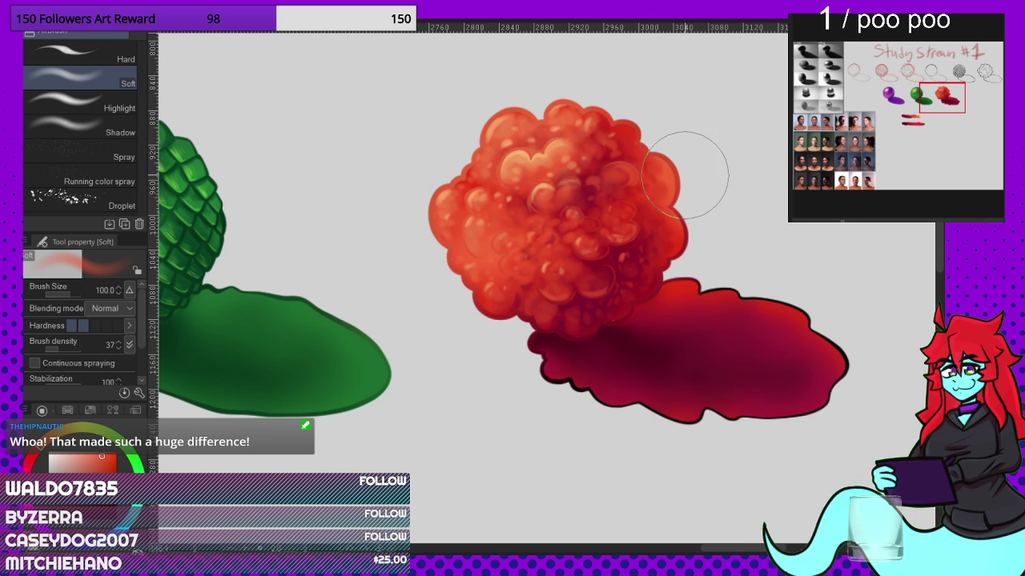
Step: Reduce the Soft airbrush to size 30 and refine the red ball's right-edge lobe outlines with sampled reds
key("bracketleft")
key("bracketleft")
key("bracketleft")
key("bracketleft")
key("bracketleft")
key("bracketleft")
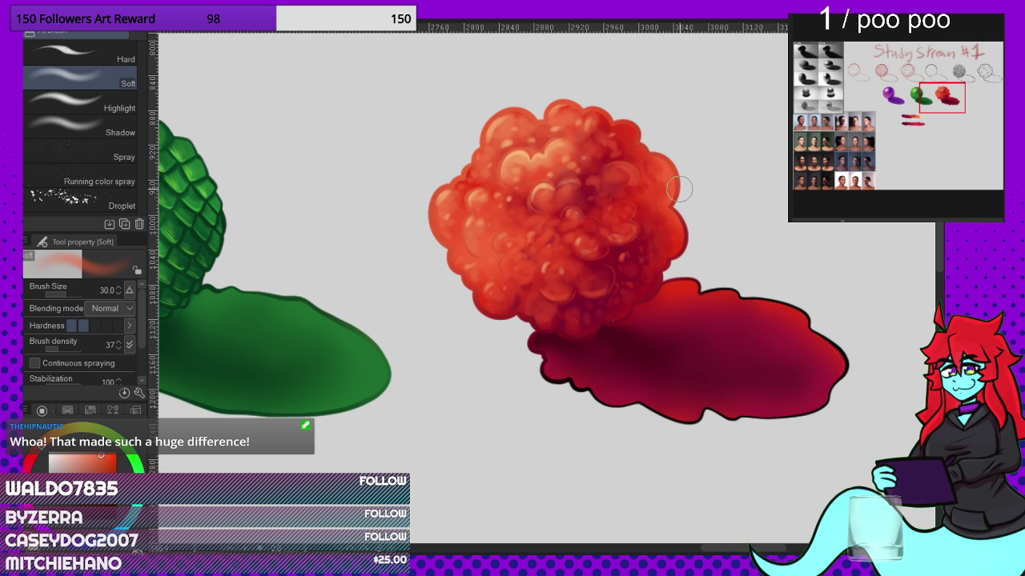
left_click(678, 220, "alt")
left_click(676, 232, "alt")
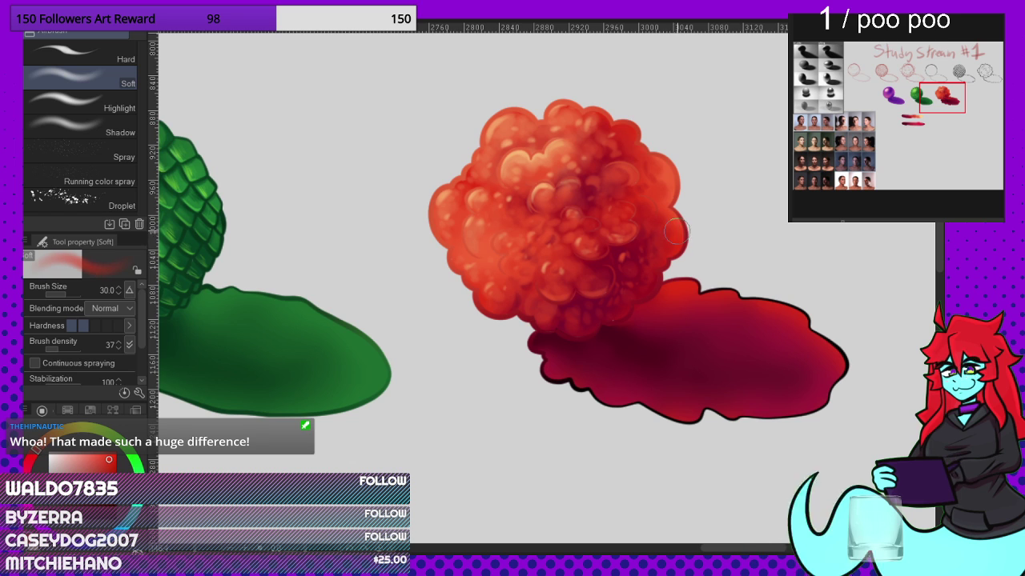
left_click(676, 205, "alt")
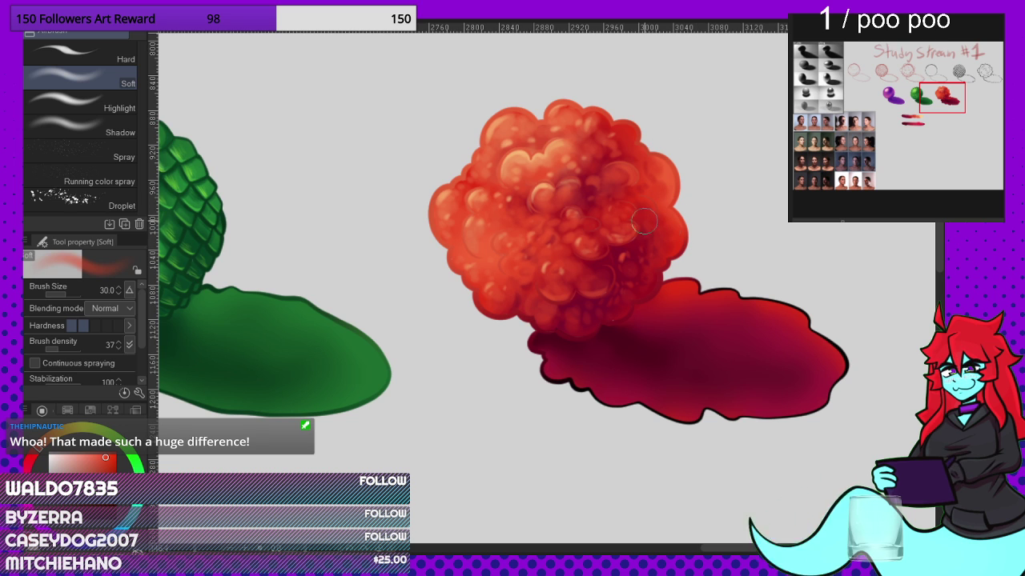
Step: Refine the red ball's lower lobe outlines with dark crimson and red sampled from its shaded underside and lower-left lobes
left_click(600, 268, "alt")
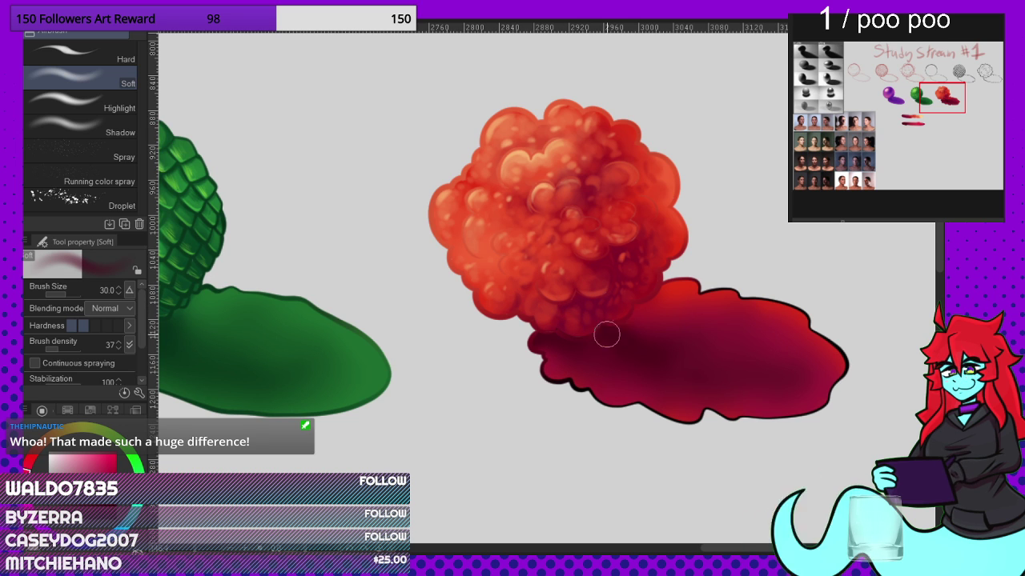
left_click(641, 309, "alt")
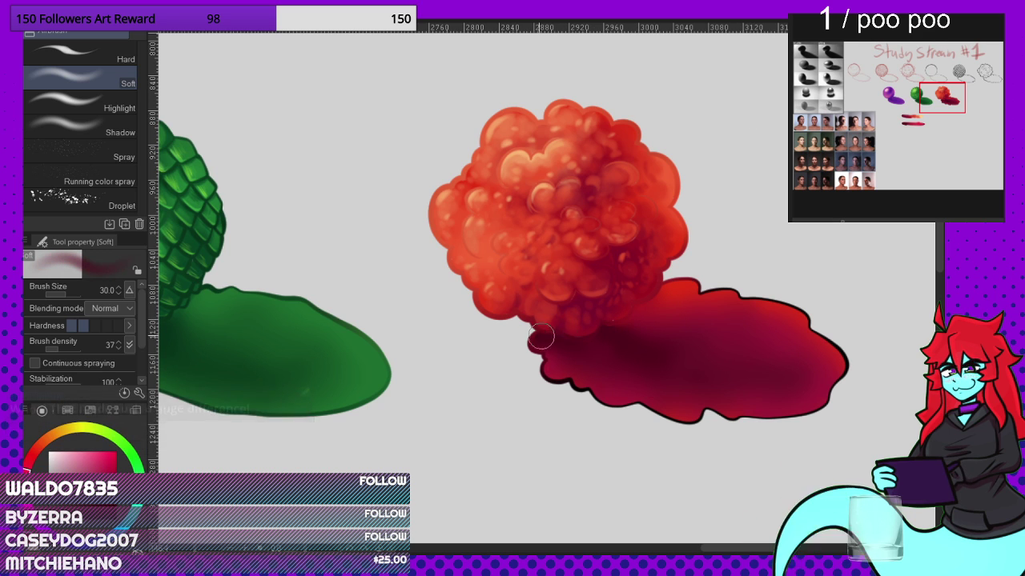
left_click(521, 305, "alt")
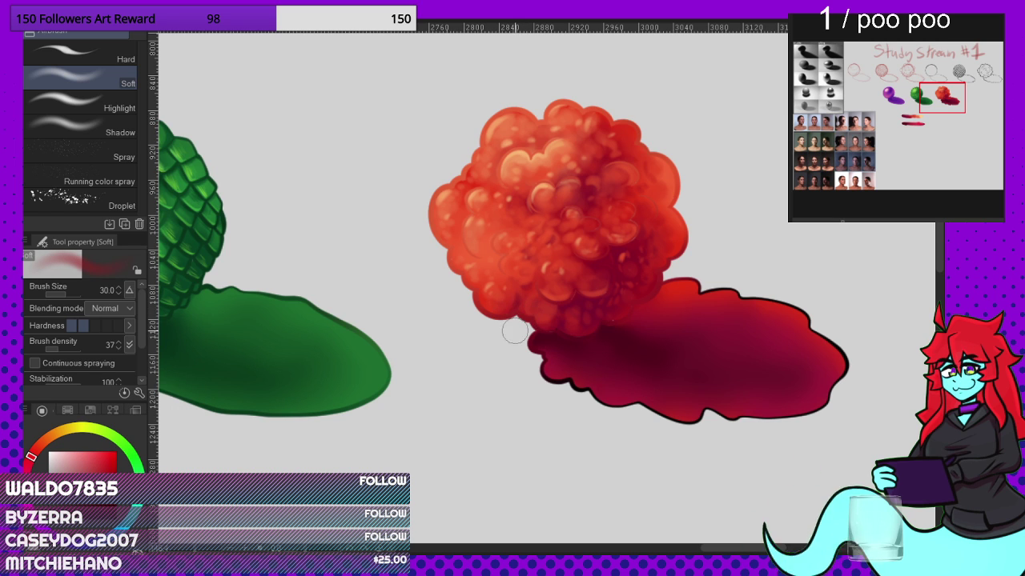
left_click(500, 306, "alt")
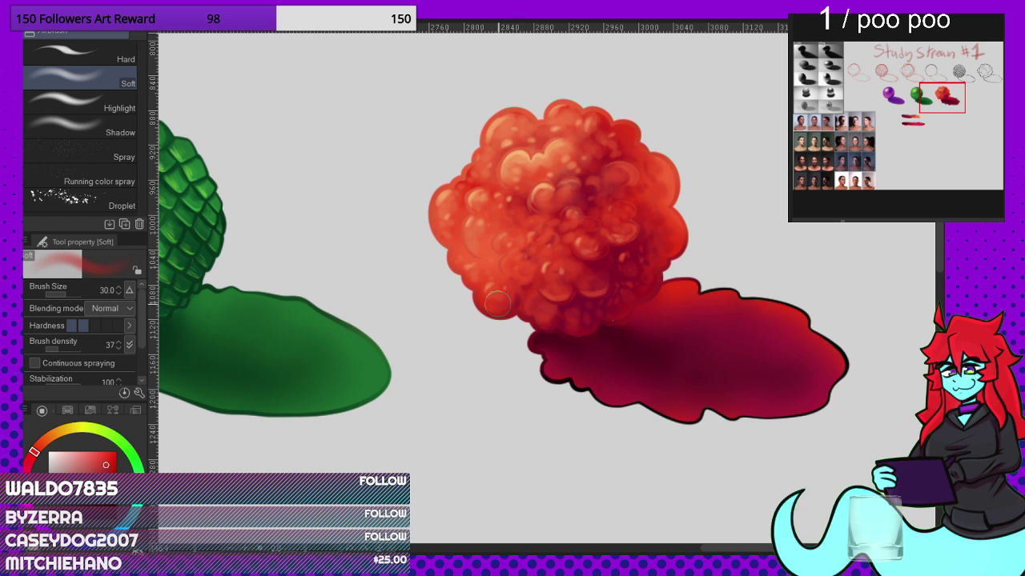
left_click(517, 298, "alt")
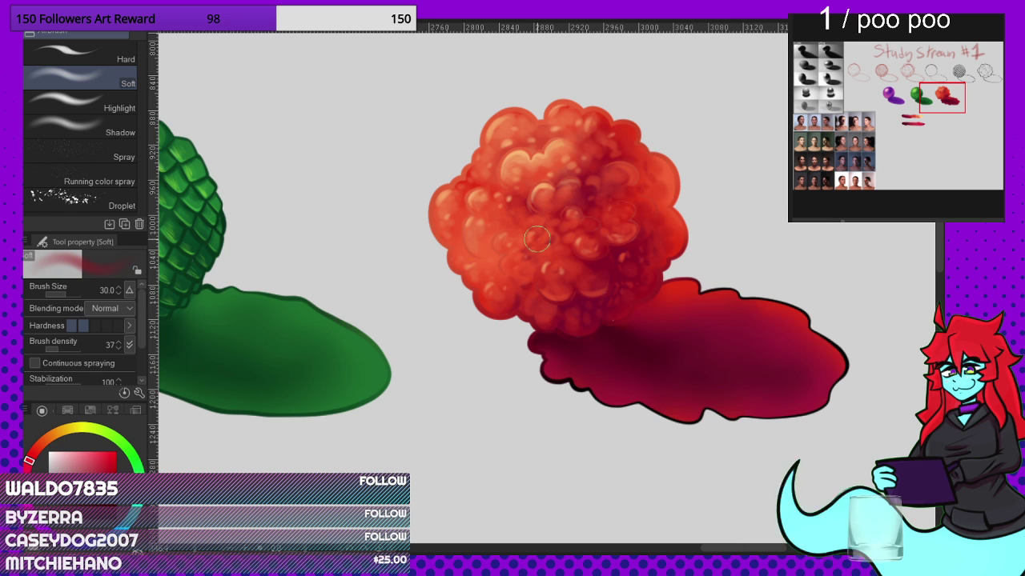
Step: Touch up the outlines of the red ball's left and upper-left lobes with orange-red tones sampled beside them
left_click(494, 248, "alt")
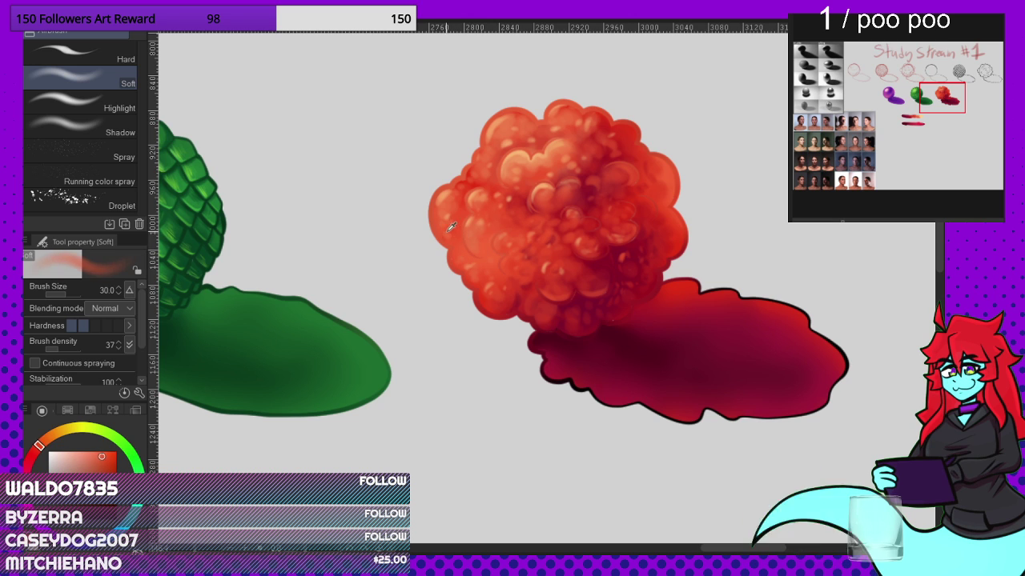
left_click(449, 230, "alt")
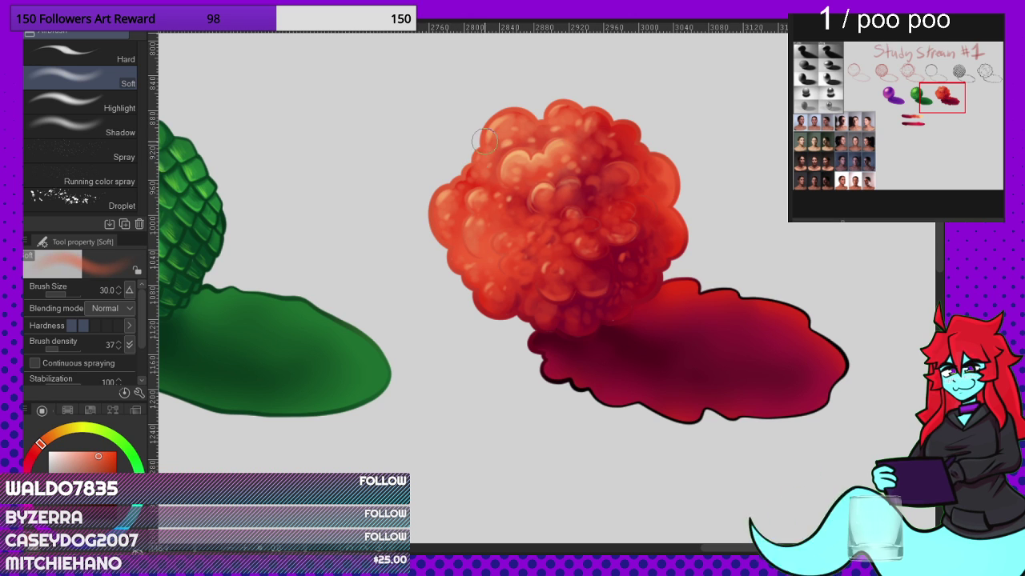
left_click(474, 177, "alt")
left_click(468, 186, "alt")
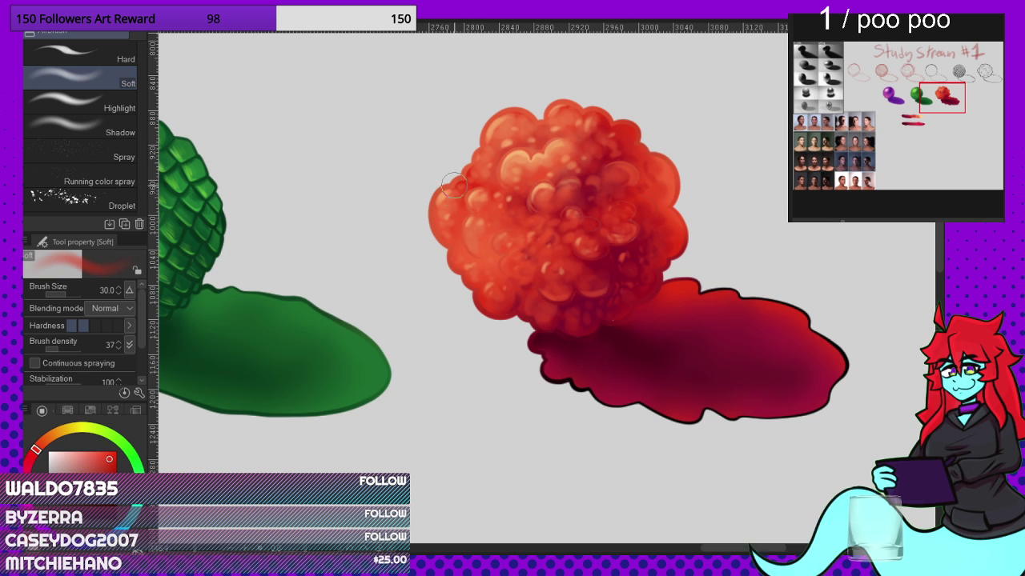
left_click_drag(453, 185, 459, 178)
left_click(472, 175, "alt")
left_click(473, 177, "alt")
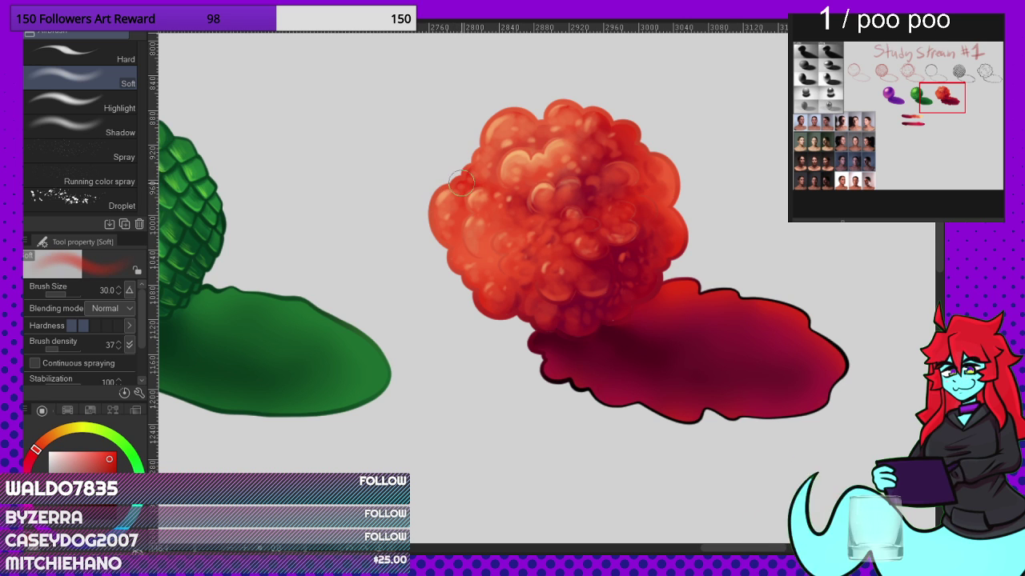
Step: Blend the outlines around the red ball's highlighted upper lobes with light orange and red sampled from the highlight area
left_click(552, 144, "alt")
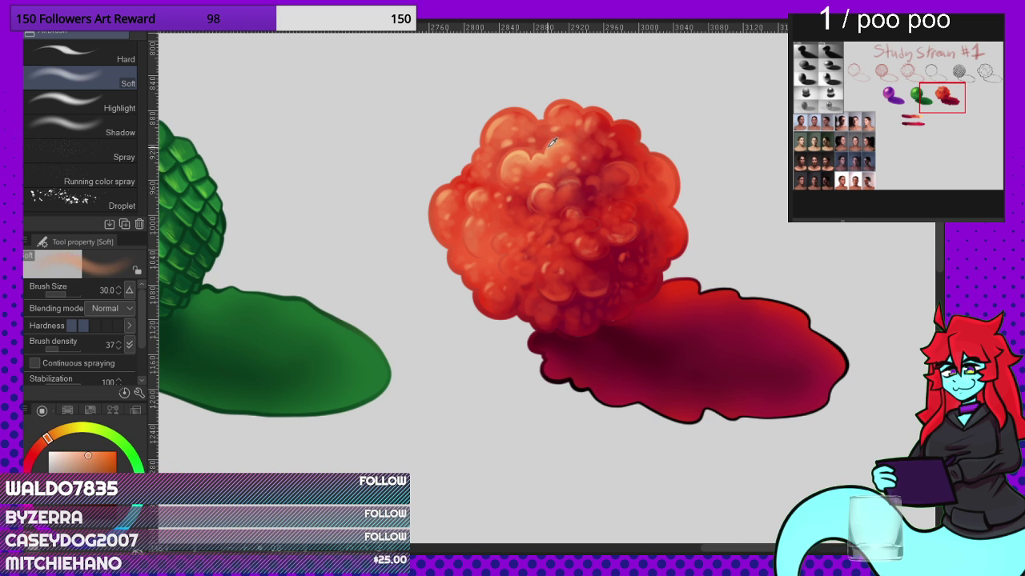
left_click(517, 155, "alt")
left_click(515, 156, "alt")
left_click(512, 157, "alt")
left_click(518, 150, "alt")
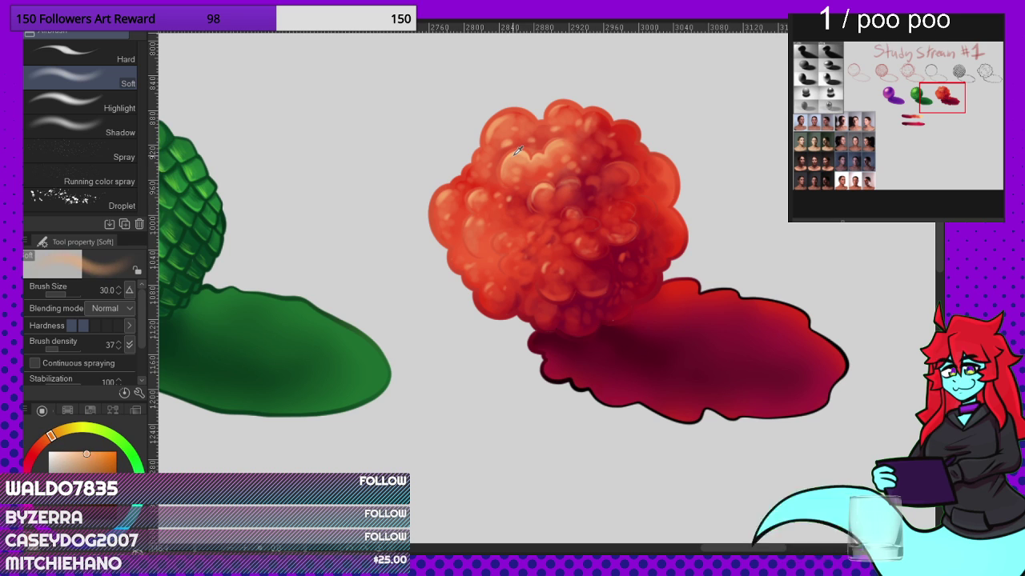
left_click(516, 152, "alt")
left_click(518, 144, "alt")
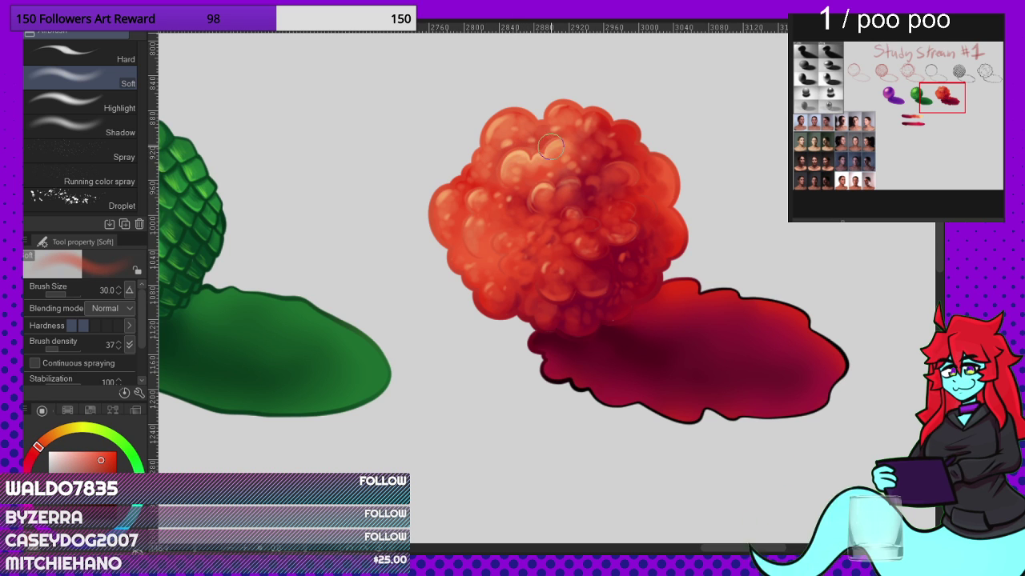
scroll(621, 300, "down", 2)
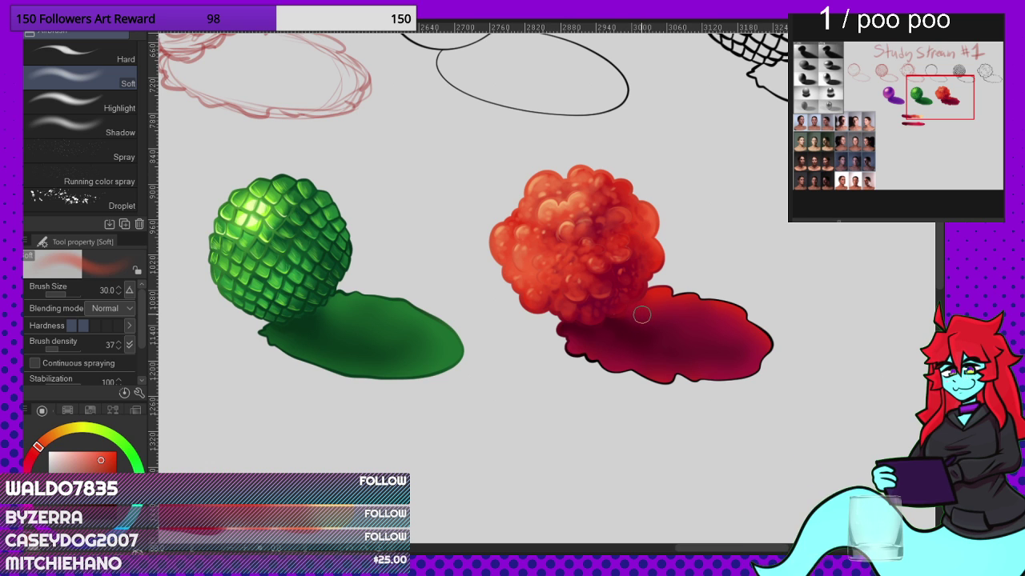
Step: Recolour the black outline along the lower-left edge of the red ball's cast shadow with sampled dark crimson and red
scroll(611, 355, "up", 9)
left_click(531, 310, "alt")
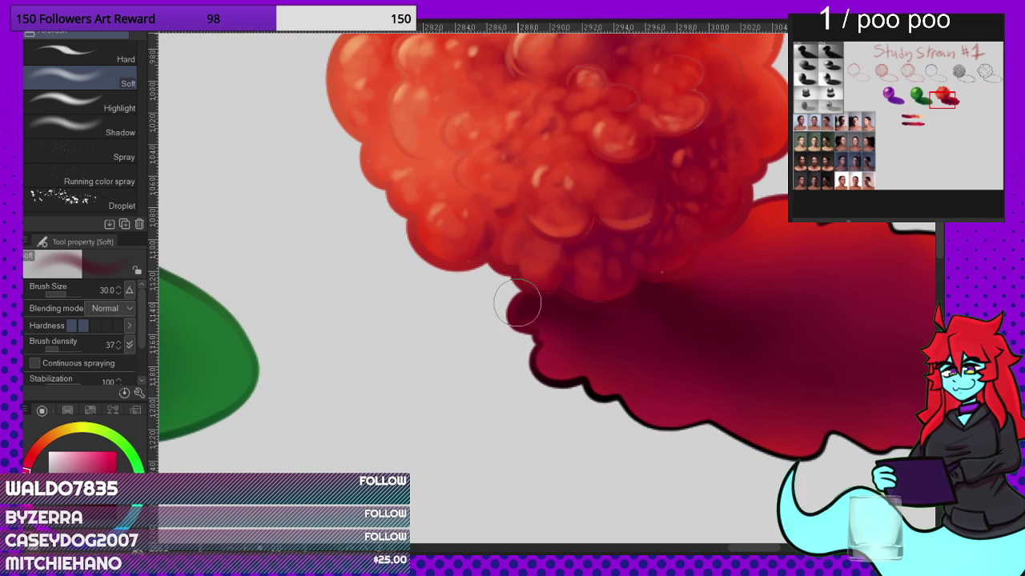
mouse_move(517, 304)
left_mouse_down()
mouse_move(542, 378)
mouse_move(543, 352)
mouse_move(554, 376)
mouse_move(593, 374)
mouse_move(545, 344)
mouse_move(561, 357)
mouse_move(559, 379)
mouse_move(512, 359)
mouse_move(546, 373)
mouse_move(536, 331)
mouse_move(539, 376)
mouse_move(542, 353)
mouse_move(516, 309)
mouse_move(535, 365)
mouse_move(571, 383)
mouse_move(587, 380)
mouse_move(585, 362)
mouse_move(591, 369)
mouse_move(549, 380)
mouse_move(607, 408)
mouse_move(574, 367)
mouse_move(567, 377)
mouse_move(575, 367)
mouse_move(602, 405)
mouse_move(613, 403)
mouse_move(598, 357)
mouse_move(592, 401)
mouse_move(584, 374)
mouse_move(624, 379)
mouse_move(640, 409)
left_mouse_up()
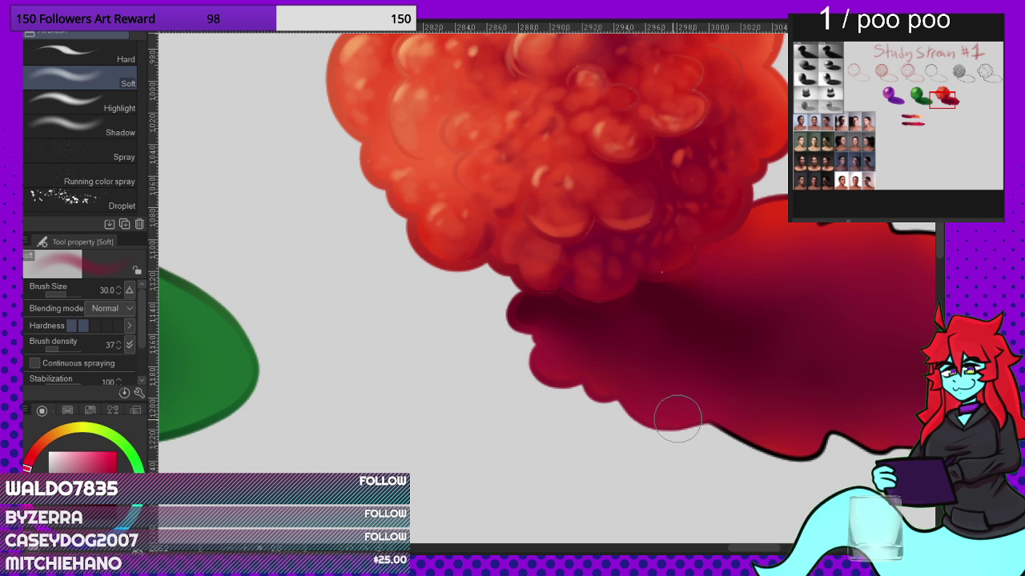
left_click(770, 438, "alt")
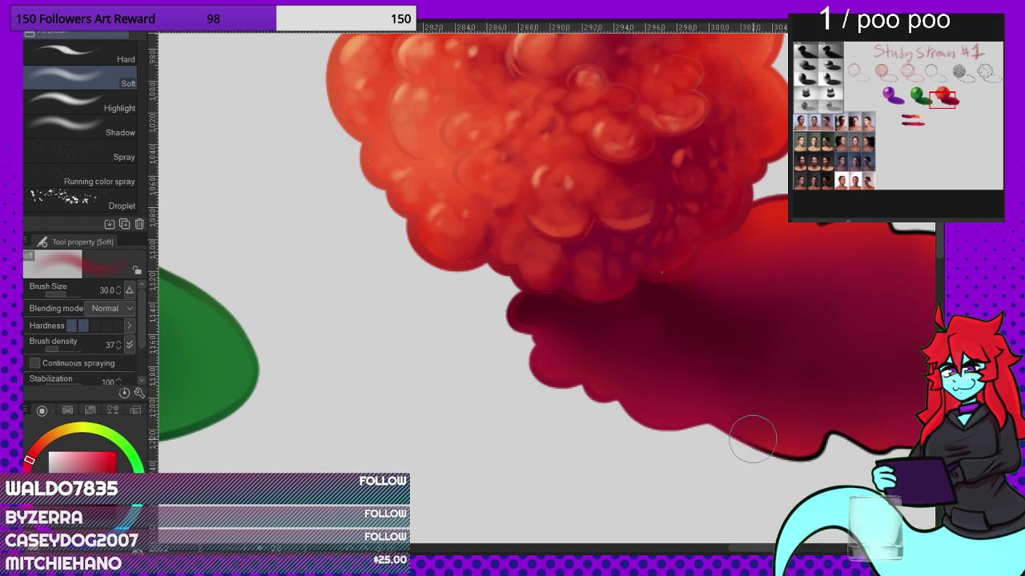
mouse_move(752, 438)
left_mouse_down()
mouse_move(748, 447)
mouse_move(800, 453)
mouse_move(827, 445)
left_mouse_up()
Step: Tint the outline of the large bump on the cast shadow's bottom edge with reds sampled from inside it
scroll(701, 330, "down", 1)
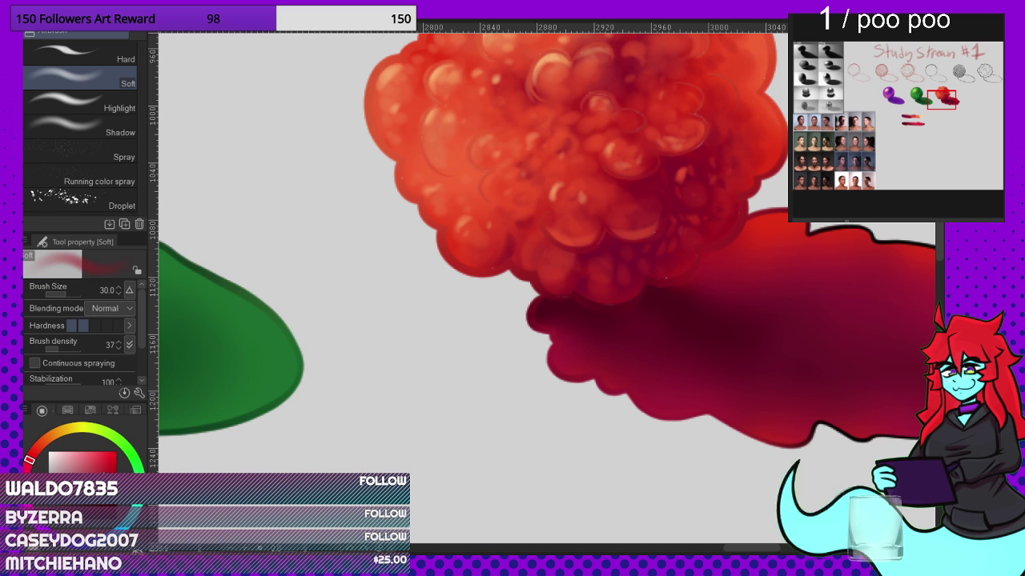
scroll(577, 281, "down", 2)
scroll(769, 353, "up", 3)
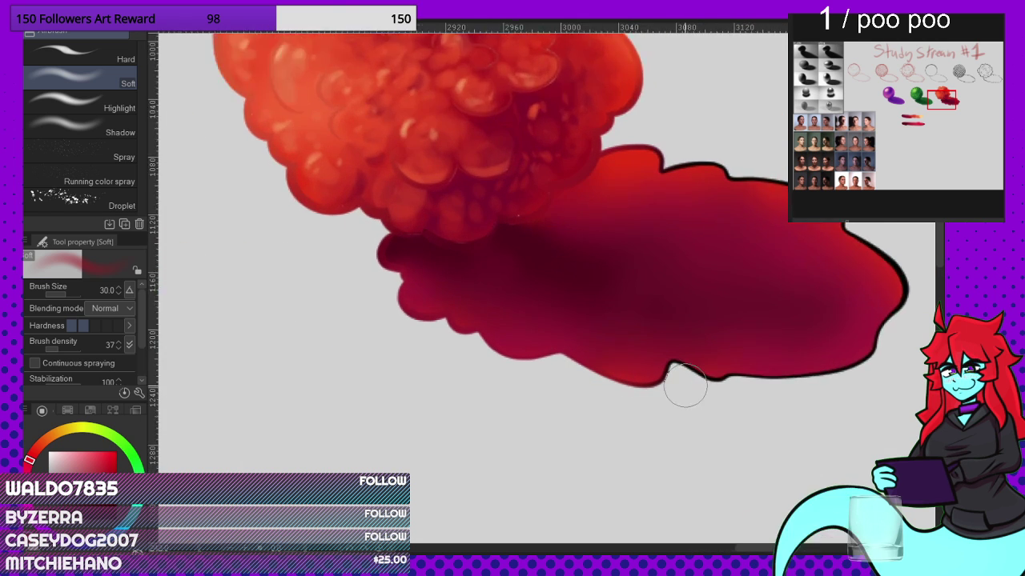
left_click(632, 361, "alt")
left_click_drag(598, 378, 657, 394)
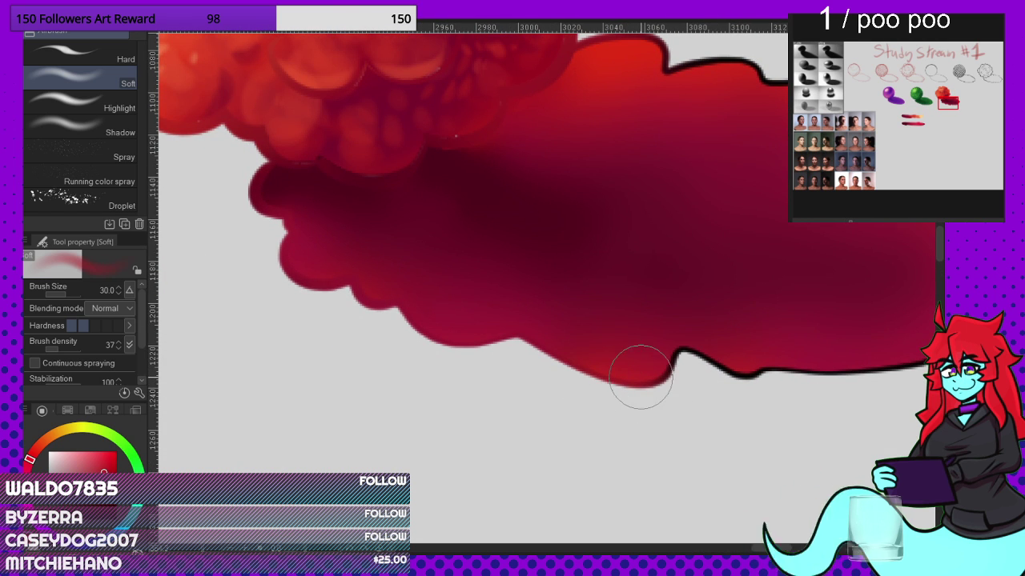
left_click(637, 372, "alt")
mouse_move(597, 377)
left_mouse_down()
mouse_move(619, 390)
mouse_move(658, 388)
mouse_move(651, 382)
mouse_move(652, 397)
mouse_move(670, 360)
mouse_move(653, 365)
mouse_move(655, 392)
left_mouse_up()
left_click(652, 363, "alt")
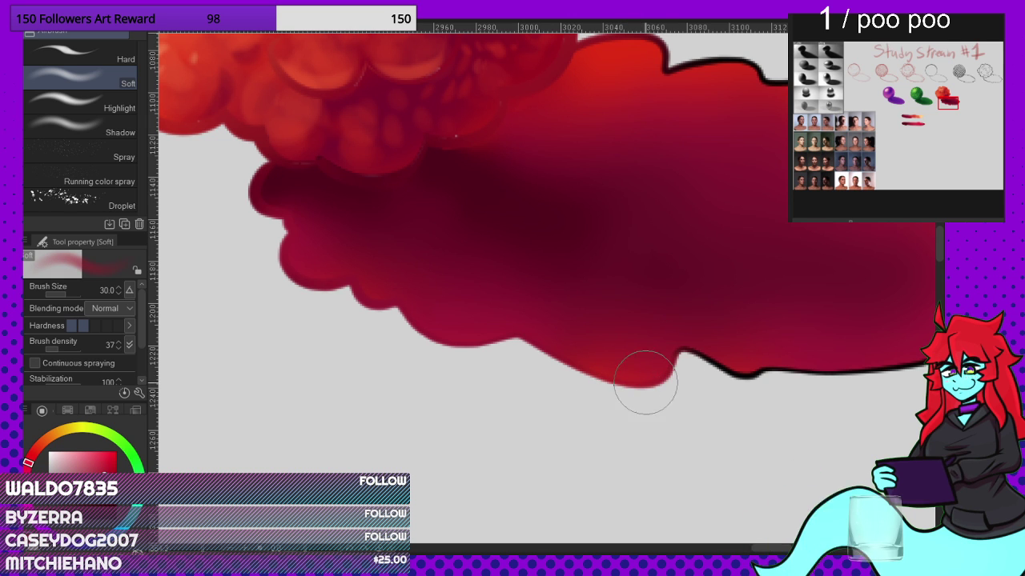
Step: Recolour the outline of the notch and small bump on the cast shadow's bottom edge with sampled crimson and red
left_click(693, 329, "alt")
mouse_move(692, 348)
left_mouse_down()
mouse_move(665, 359)
mouse_move(718, 356)
left_mouse_up()
left_click(719, 343, "alt")
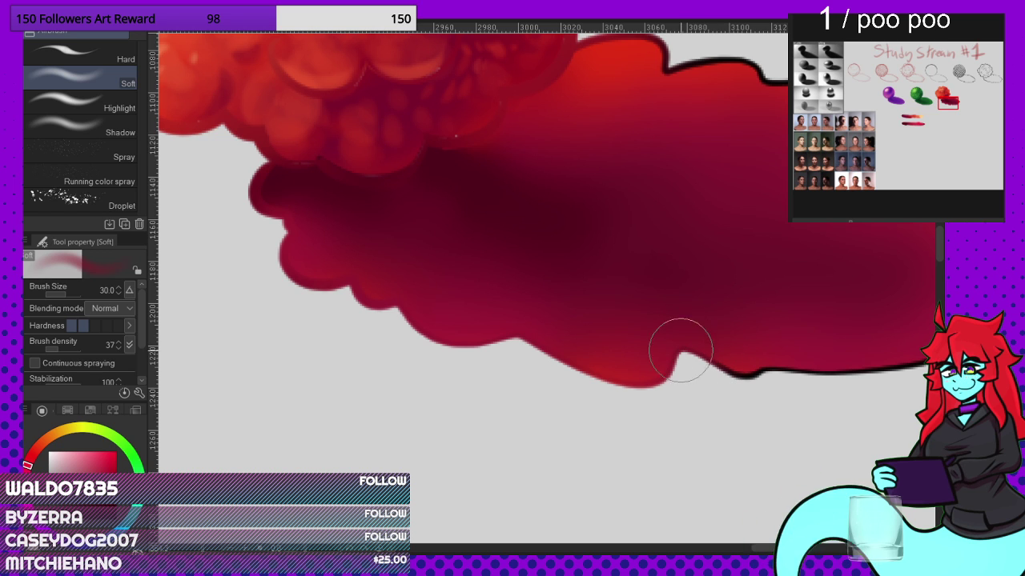
left_click(738, 356, "alt")
mouse_move(734, 359)
left_mouse_down()
mouse_move(694, 355)
mouse_move(748, 380)
left_mouse_up()
Step: Recolour the black outline along the lower-right edge of the red ball's cast shadow with sampled crimson
scroll(629, 297, "down", 7)
scroll(745, 348, "up", 6)
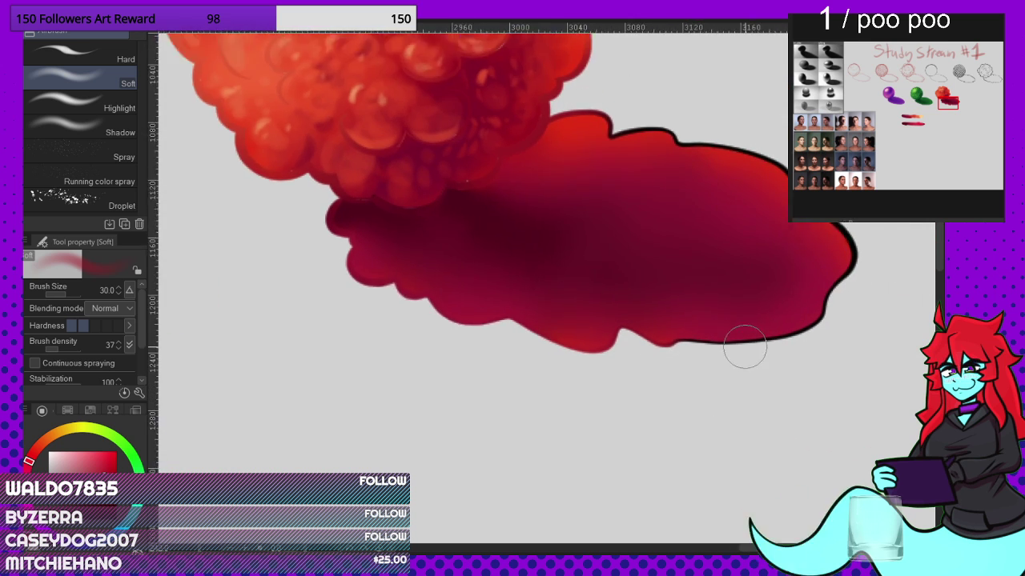
left_click(659, 335, "alt")
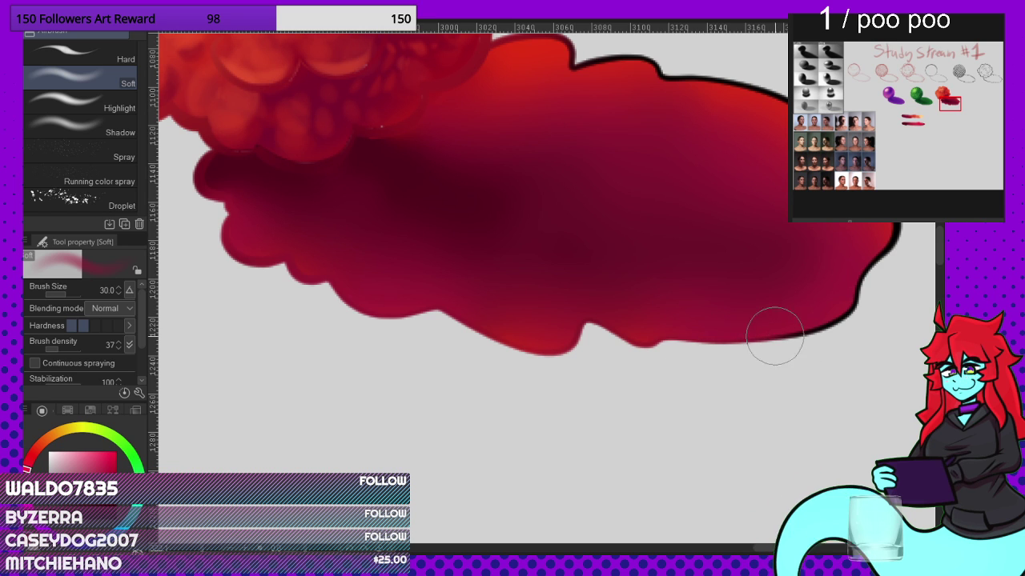
mouse_move(775, 337)
left_mouse_down()
mouse_move(768, 342)
mouse_move(846, 288)
left_mouse_up()
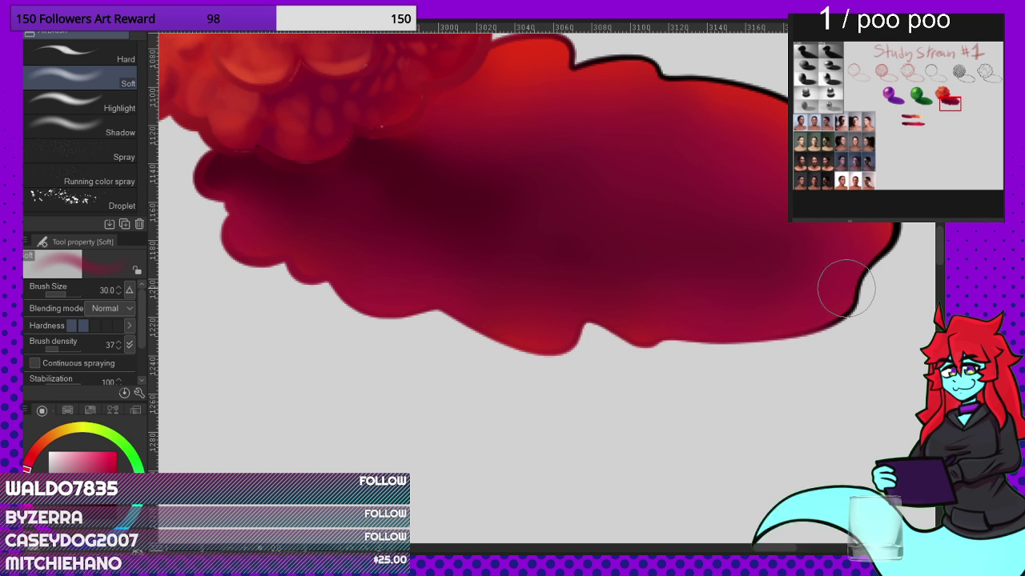
left_click(802, 318, "alt")
mouse_move(772, 338)
left_mouse_down()
mouse_move(840, 307)
mouse_move(817, 329)
mouse_move(863, 288)
mouse_move(845, 295)
mouse_move(854, 312)
mouse_move(872, 253)
left_mouse_up()
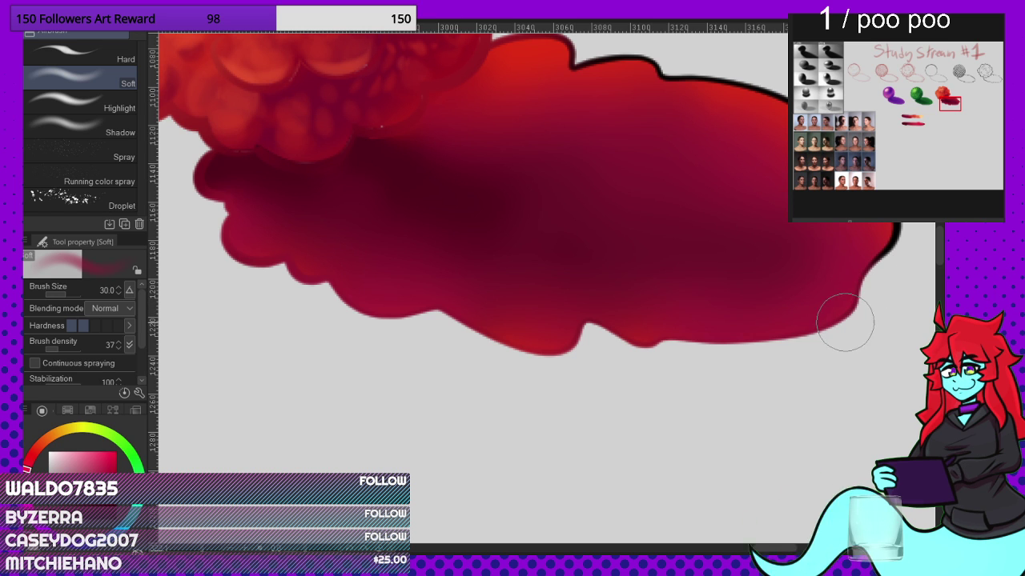
mouse_move(848, 310)
left_mouse_down()
mouse_move(887, 230)
mouse_move(764, 154)
mouse_move(777, 249)
mouse_move(854, 233)
mouse_move(828, 257)
mouse_move(858, 218)
left_mouse_up()
Step: Tint the outline around the cast shadow's far right tip with crimson and red sampled from inside it
scroll(766, 155, "down", 2)
scroll(853, 229, "up", 3)
left_click(836, 233, "alt")
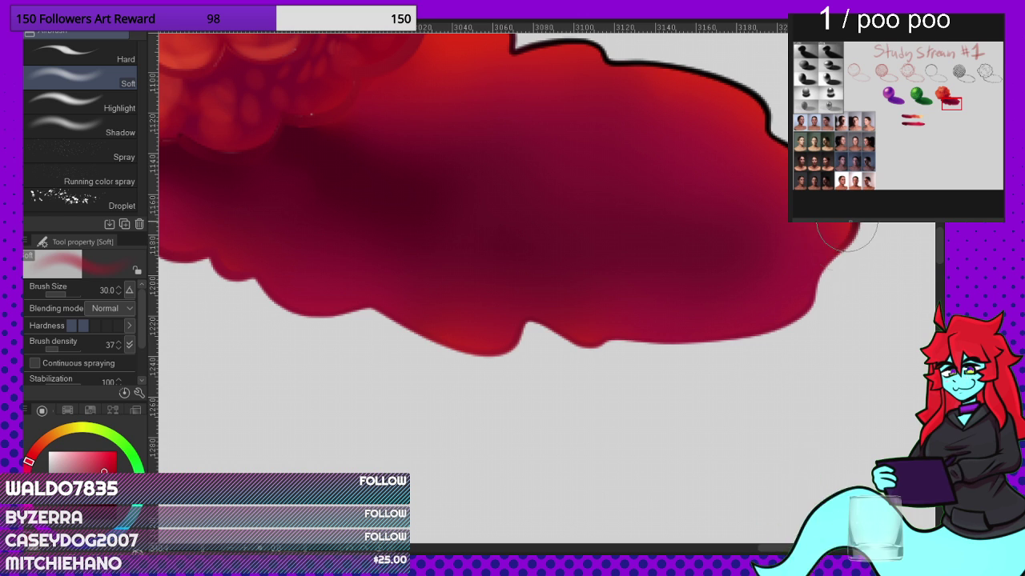
scroll(749, 356, "down", 2)
scroll(785, 259, "up", 3)
left_click(806, 283, "alt")
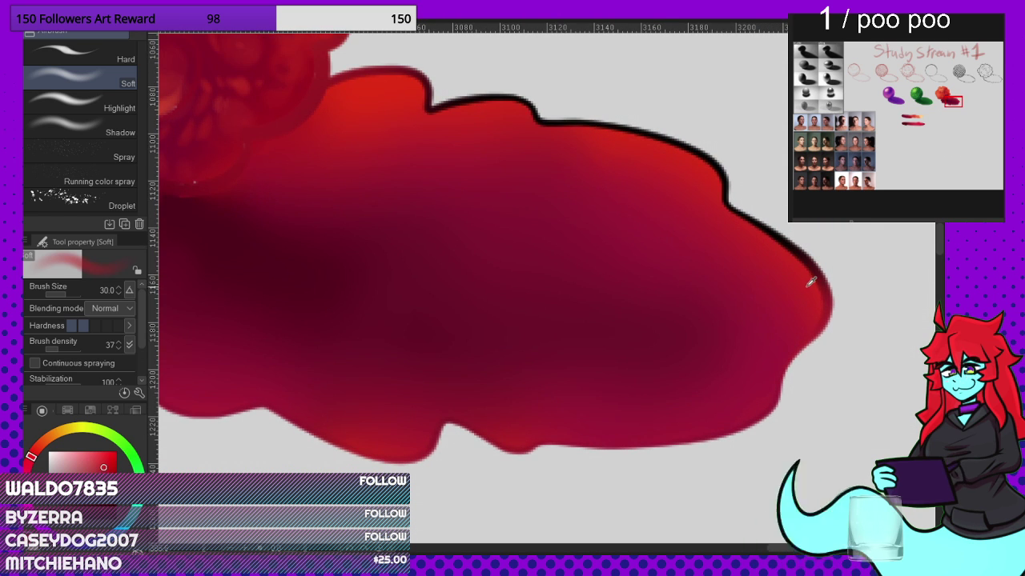
left_click_drag(808, 278, 827, 316)
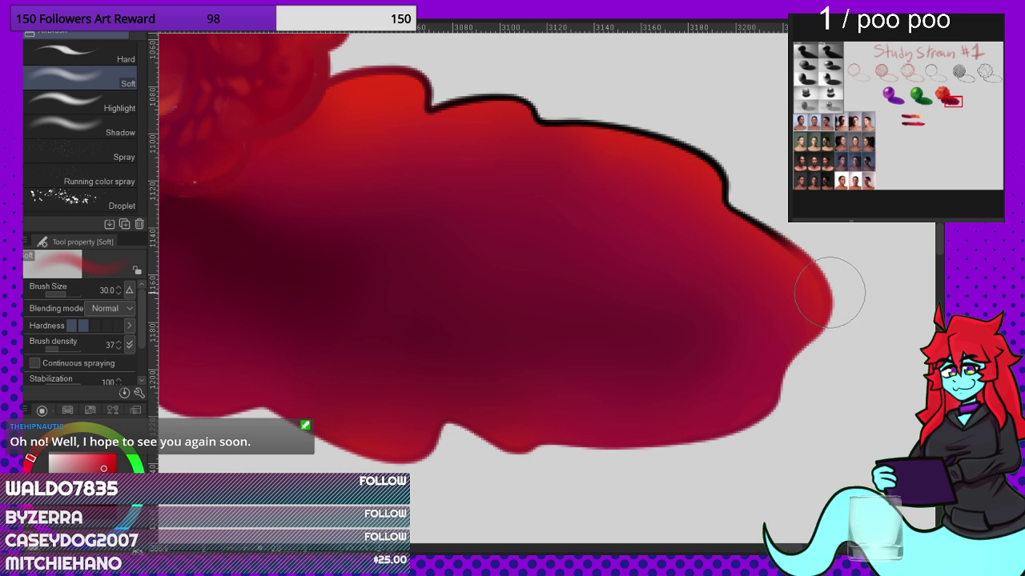
left_click_drag(830, 292, 816, 253)
Step: Recolour the black outline of the cast shadow's upper-right edge and the lobe above it with sampled bright reds
scroll(770, 233, "down", 2)
scroll(774, 300, "up", 2)
left_click(780, 314, "alt")
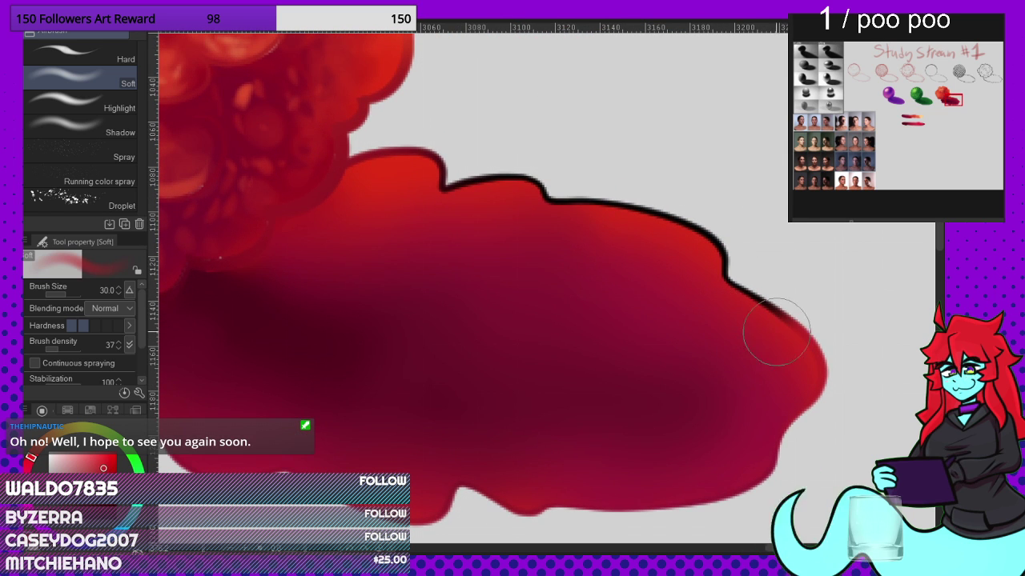
mouse_move(776, 331)
left_mouse_down()
mouse_move(808, 326)
mouse_move(758, 303)
mouse_move(721, 303)
mouse_move(746, 290)
mouse_move(712, 276)
mouse_move(778, 306)
mouse_move(825, 361)
mouse_move(721, 289)
mouse_move(752, 305)
mouse_move(741, 280)
mouse_move(697, 244)
mouse_move(764, 331)
mouse_move(725, 230)
mouse_move(733, 296)
mouse_move(751, 287)
mouse_move(736, 268)
mouse_move(786, 329)
mouse_move(773, 349)
mouse_move(773, 336)
mouse_move(803, 359)
mouse_move(820, 351)
mouse_move(808, 360)
mouse_move(815, 366)
mouse_move(800, 350)
mouse_move(846, 401)
left_mouse_up()
scroll(764, 327, "down", 2)
scroll(727, 290, "up", 3)
left_click(729, 288, "alt")
left_click(710, 275, "alt")
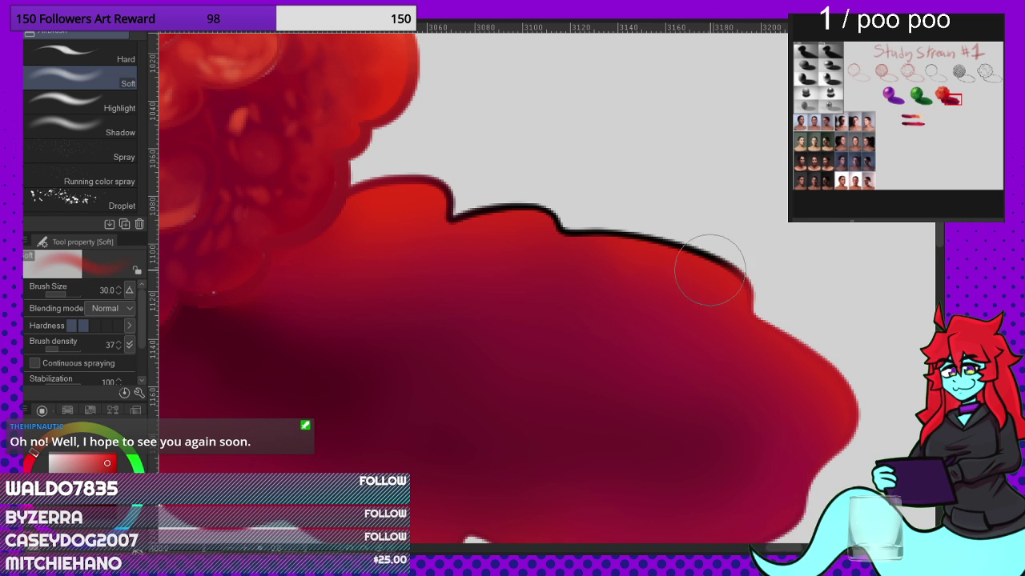
left_click(685, 254, "alt")
left_click(692, 267, "alt")
left_click_drag(709, 269, 765, 300)
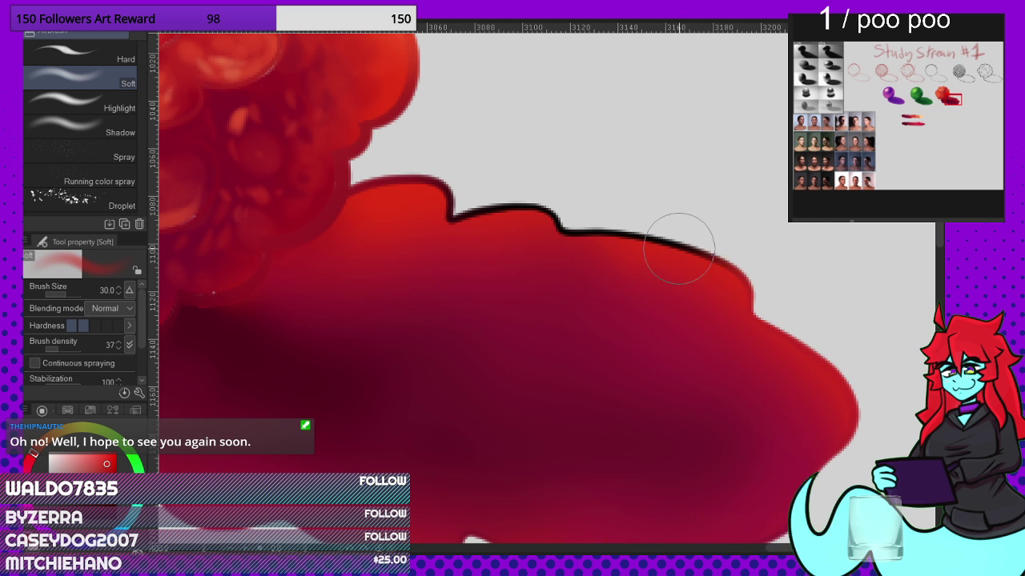
Step: Switch to the Hard airbrush and cover the remaining black outline along the cast shadow's long upper edge with red
scroll(686, 245, "down", 2)
scroll(687, 244, "up", 1)
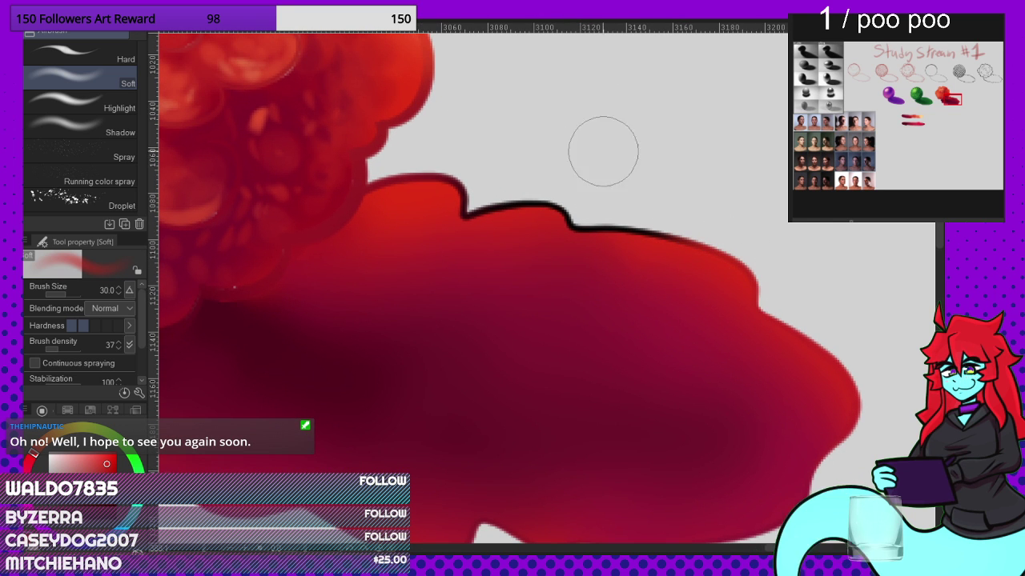
left_click(79, 53)
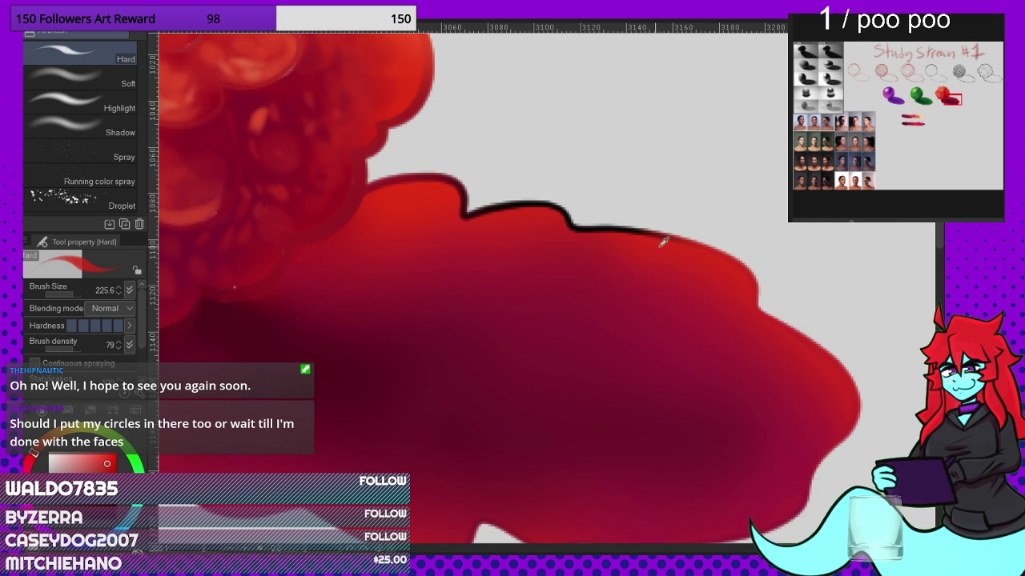
left_click_drag(668, 220, 658, 216)
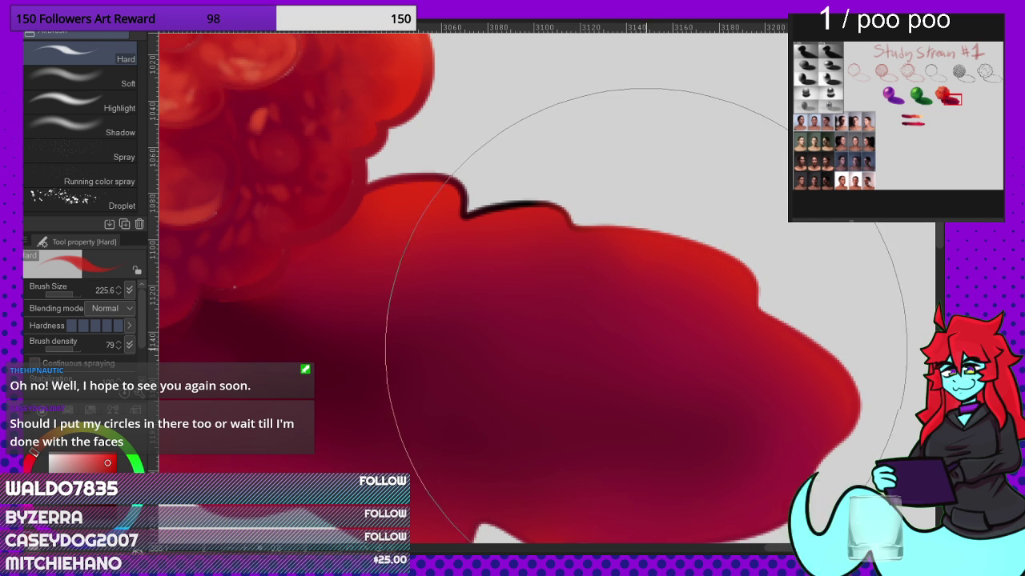
Step: Recolour the outlines of the two upper bumps of the cast shadow nearest the ball with reds sampled from inside them
scroll(672, 376, "down", 2)
scroll(598, 275, "up", 2)
left_click(610, 280, "alt")
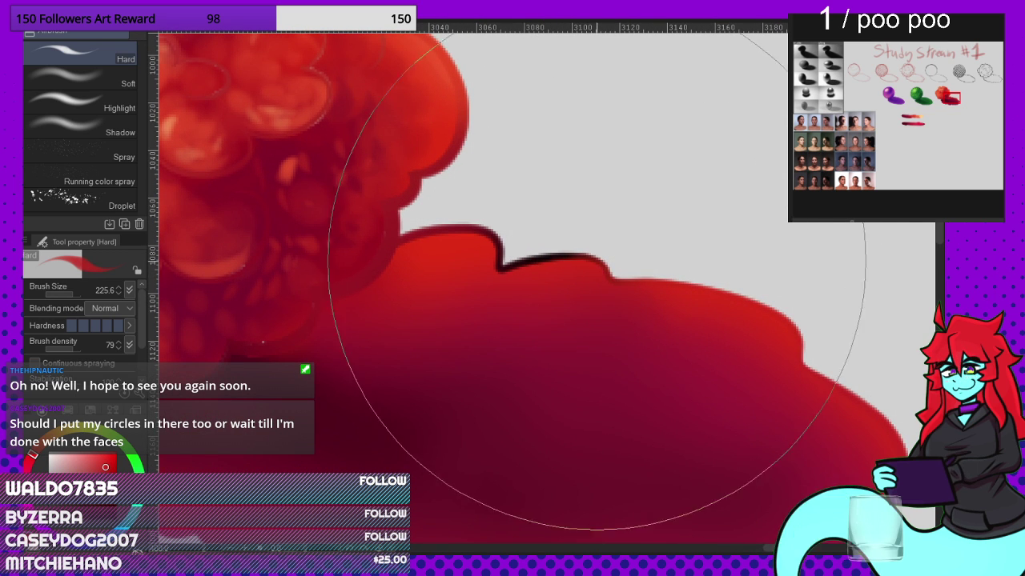
mouse_move(598, 263)
left_mouse_down()
mouse_move(614, 234)
mouse_move(583, 249)
mouse_move(541, 160)
mouse_move(496, 276)
mouse_move(521, 240)
mouse_move(583, 240)
mouse_move(524, 256)
mouse_move(576, 238)
left_mouse_up()
left_click(551, 269, "alt")
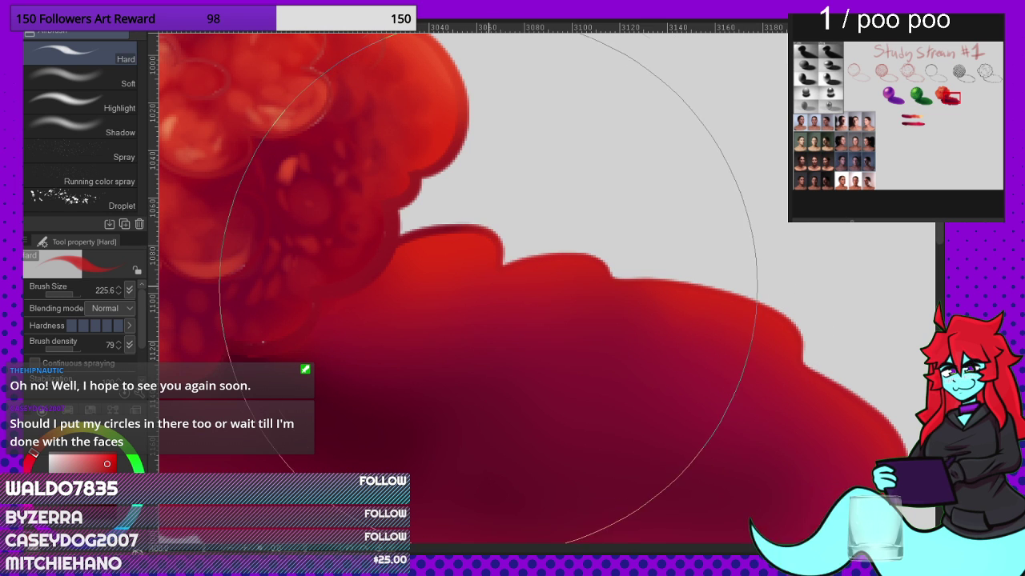
left_click(485, 254, "alt")
left_click_drag(484, 243, 472, 249)
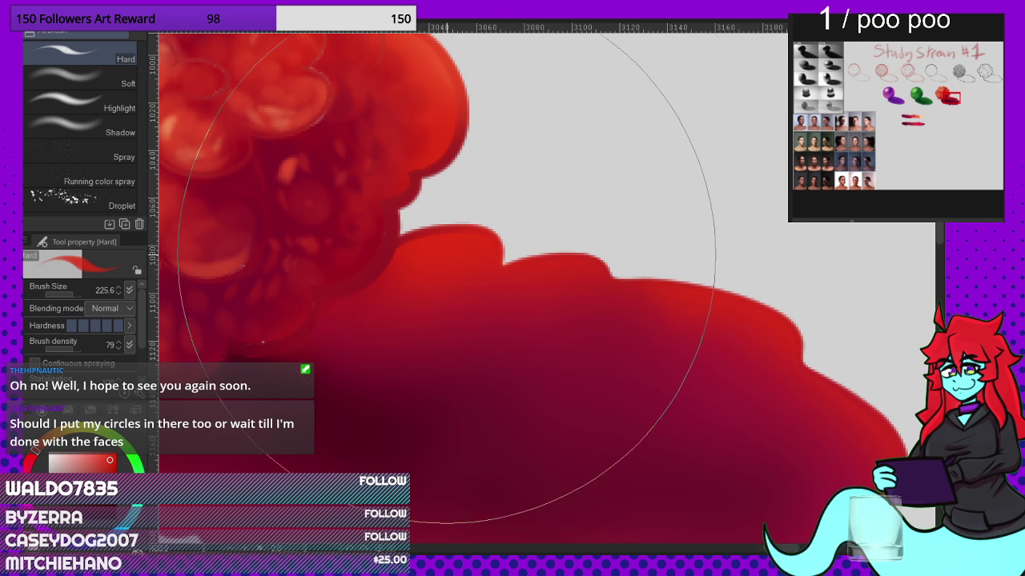
left_click(392, 254, "alt")
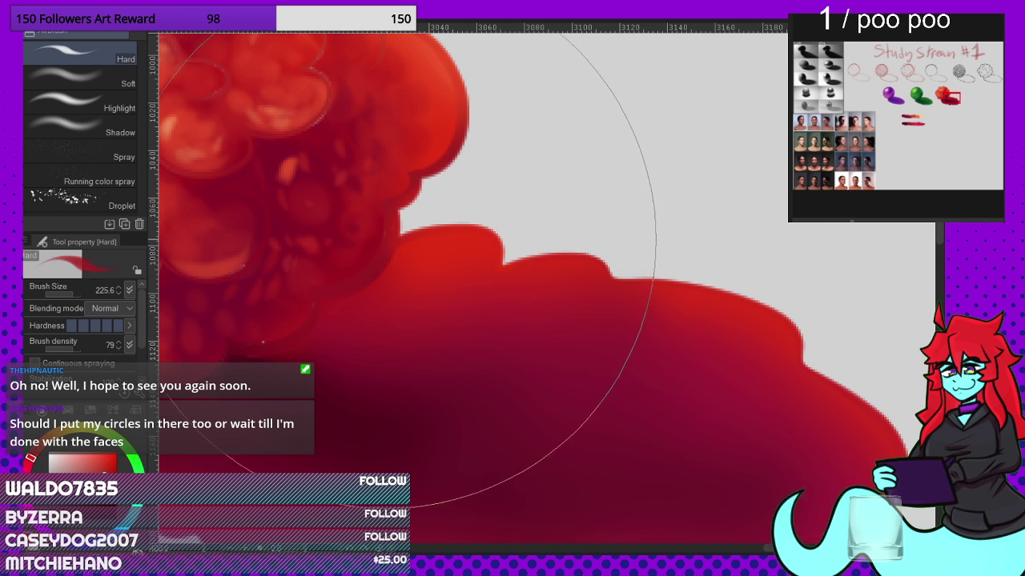
mouse_move(385, 240)
left_mouse_down()
mouse_move(395, 228)
mouse_move(419, 227)
left_mouse_up()
left_click(588, 282, "alt")
scroll(640, 221, "down", 3)
scroll(654, 225, "down", 6)
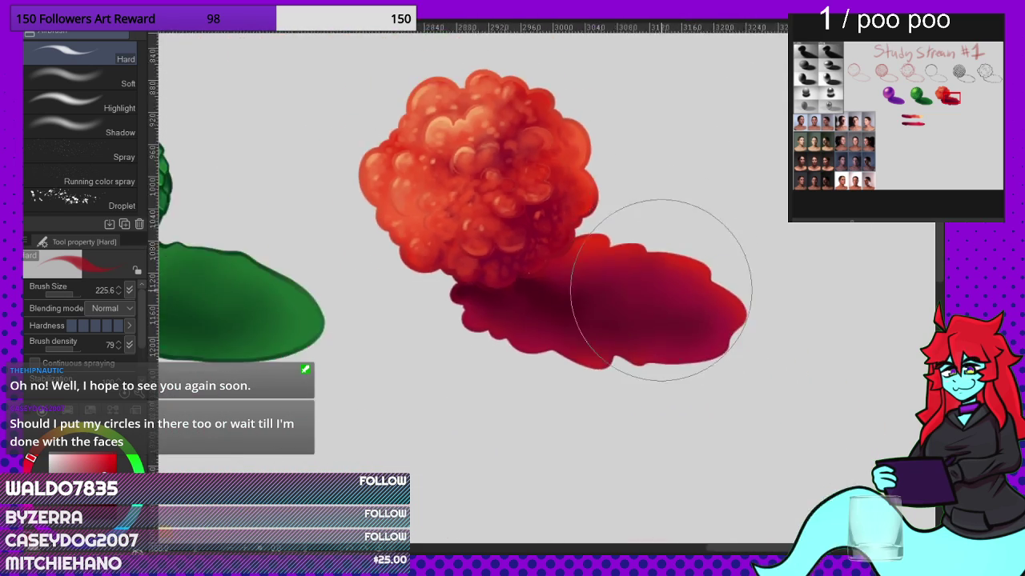
scroll(465, 256, "up", 3)
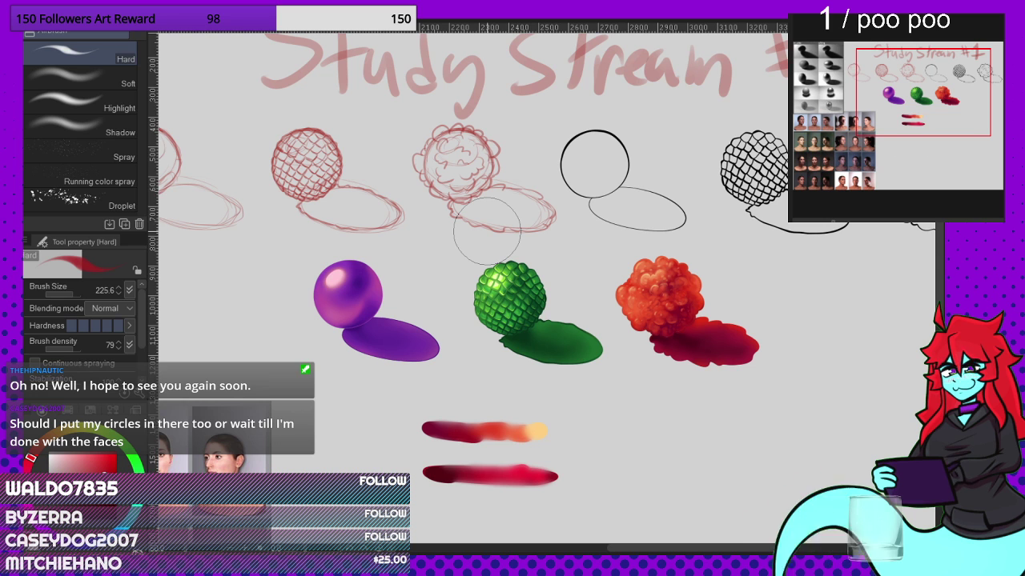
scroll(570, 277, "down", 3)
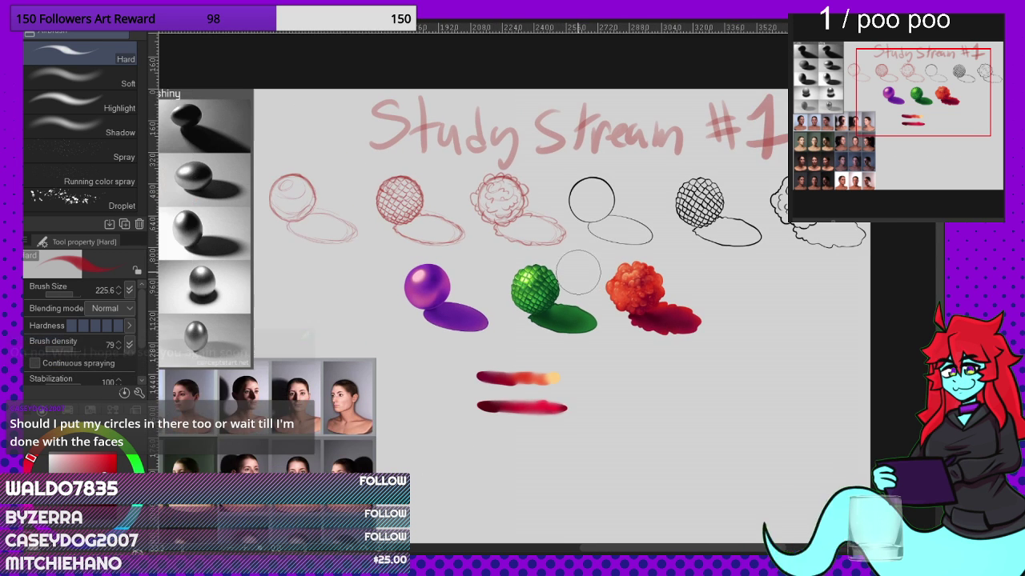
scroll(566, 271, "up", 2)
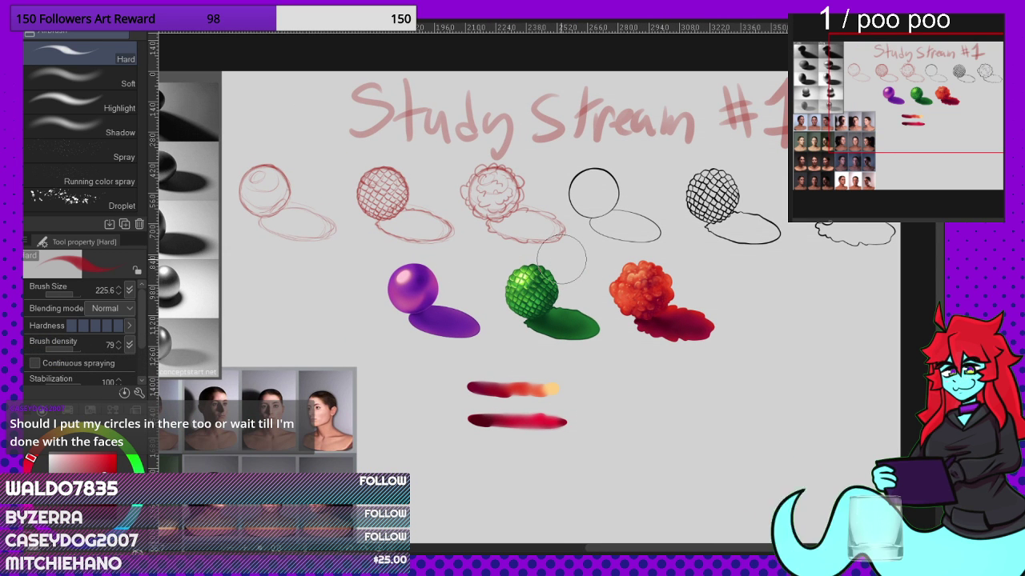